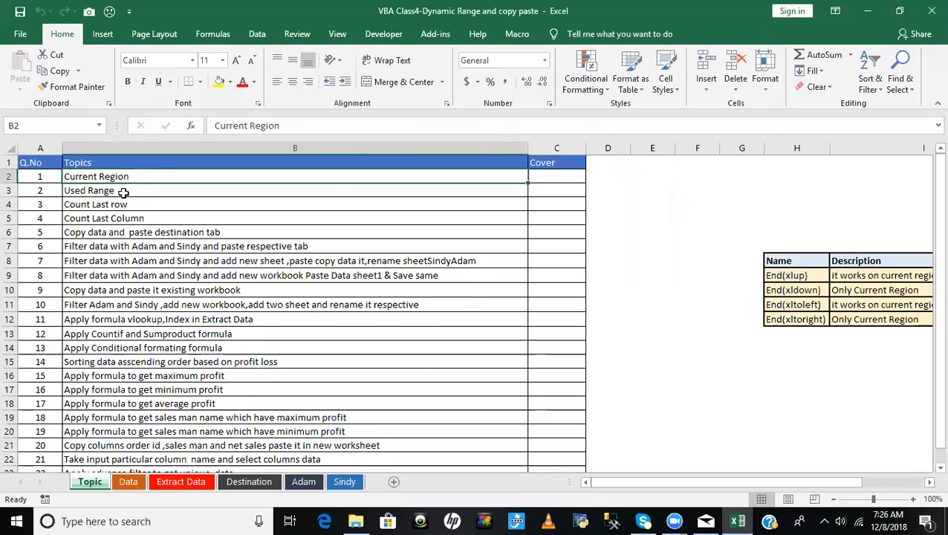
- Review the first topics in the list, from Current Region to copying data to the destination tab, and the Cover column
left_click(123, 205)
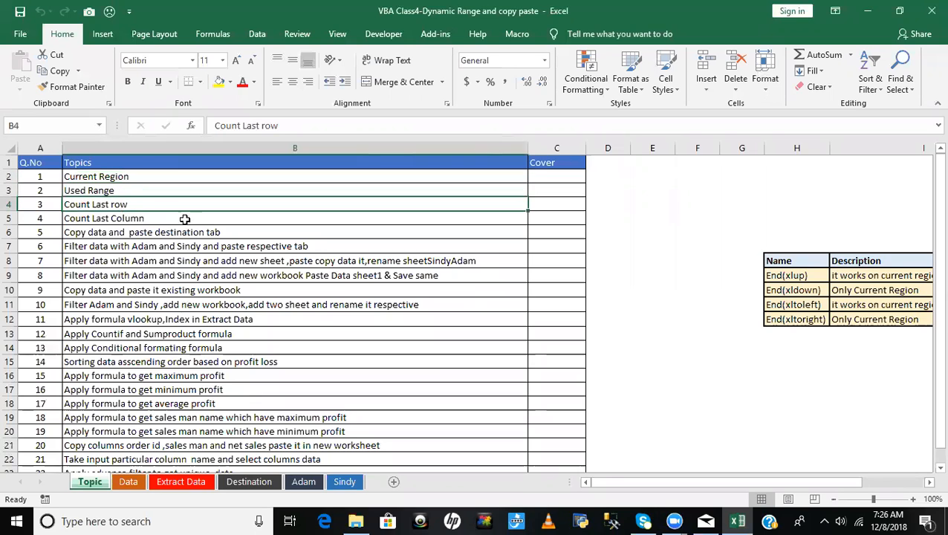
left_click(131, 177)
left_click(126, 199)
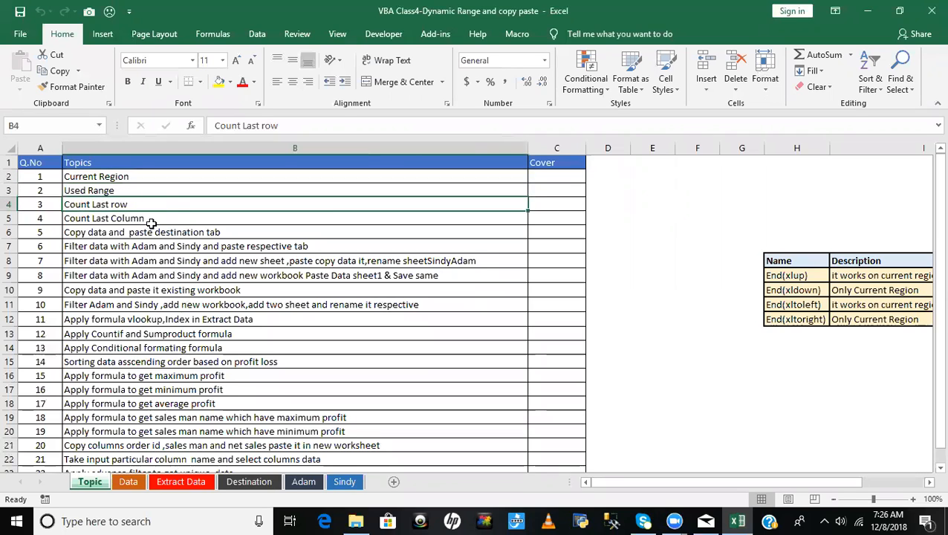
left_click(152, 222)
left_click(163, 234)
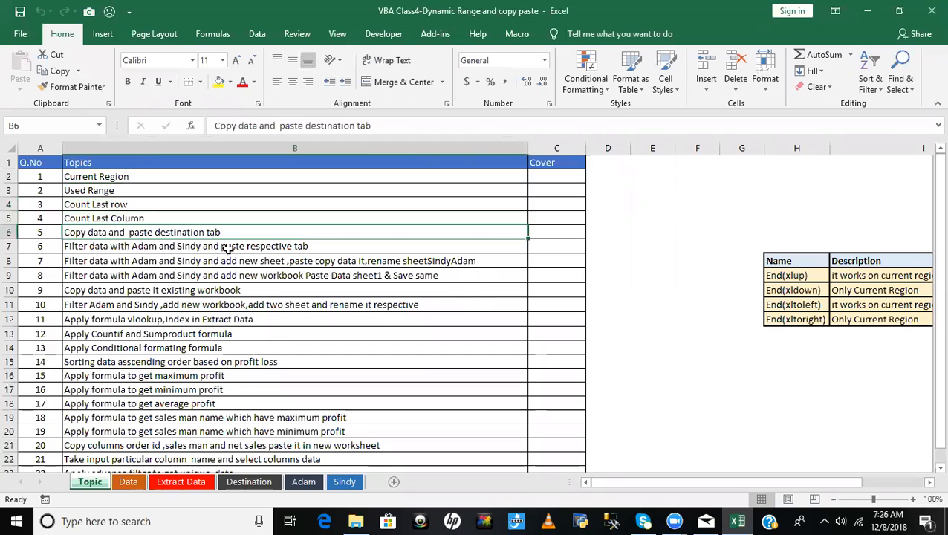
left_click(160, 177)
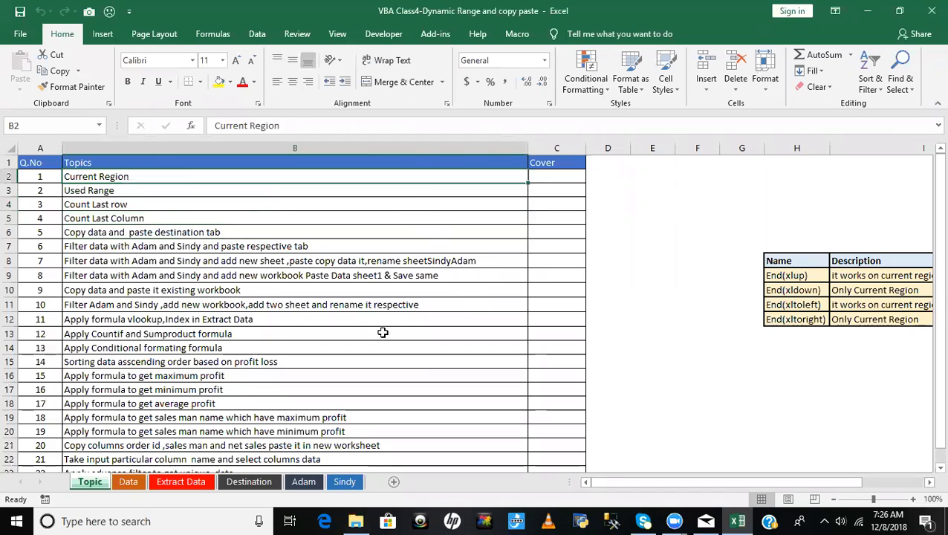
left_click(563, 177)
left_click(100, 177)
left_click(546, 177)
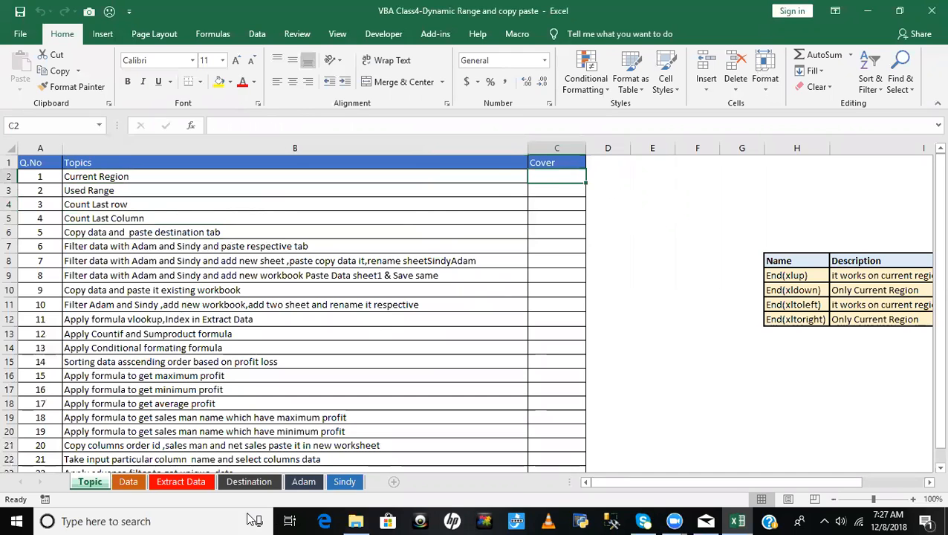
- On the Data sheet, widen the Order ID and Product columns of the sales table
left_click(129, 483)
left_click(259, 317)
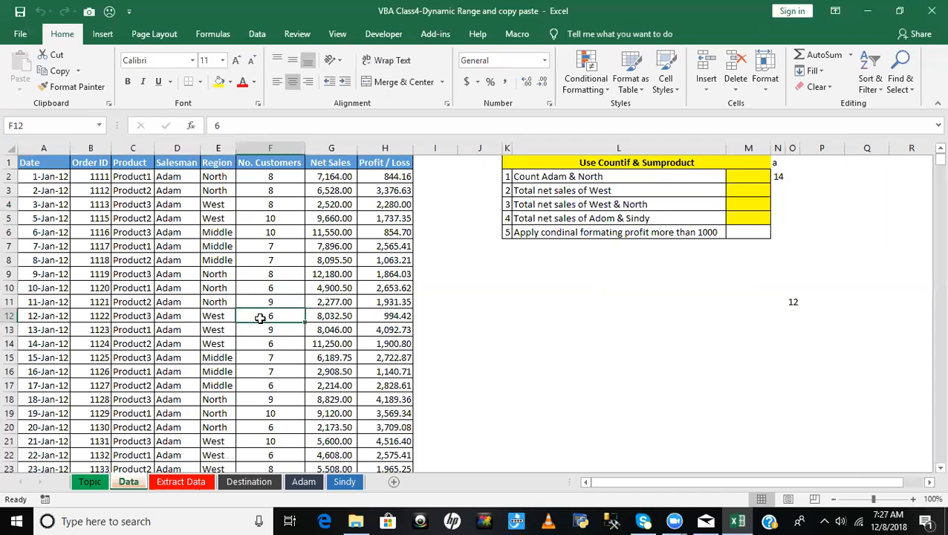
key("ctrl+Home")
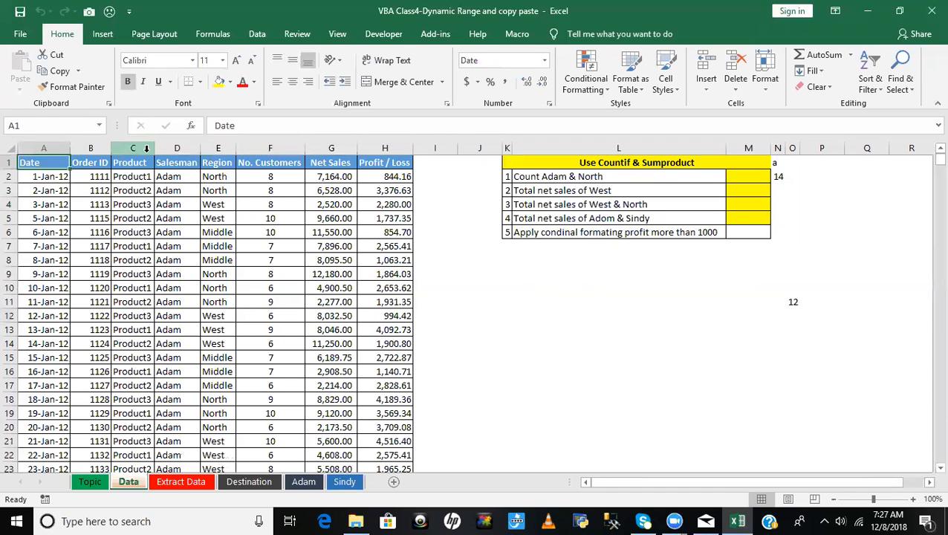
left_click_drag(156, 150, 132, 150)
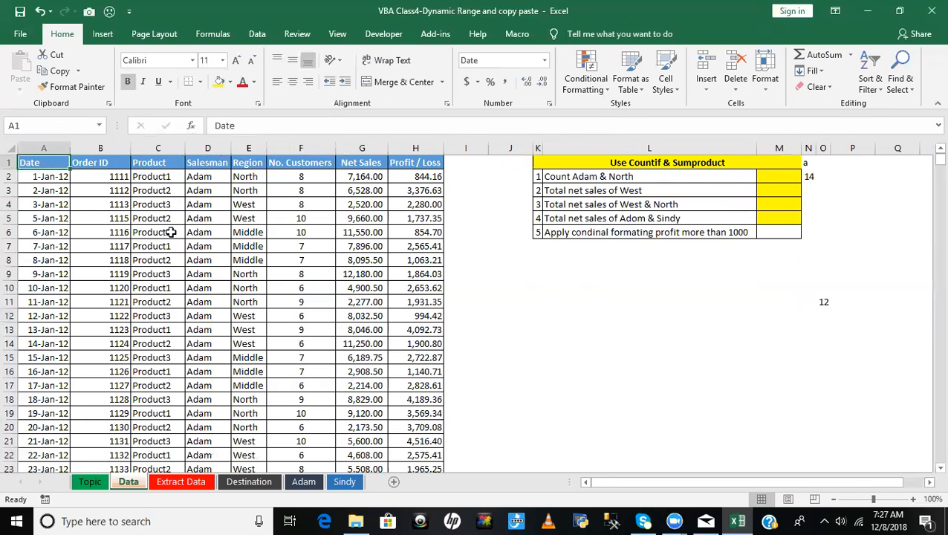
- Select the whole sales table from the Date header in A1 to its last row and look through it
key("ctrl+shift+Right")
key("ctrl+shift+Down")
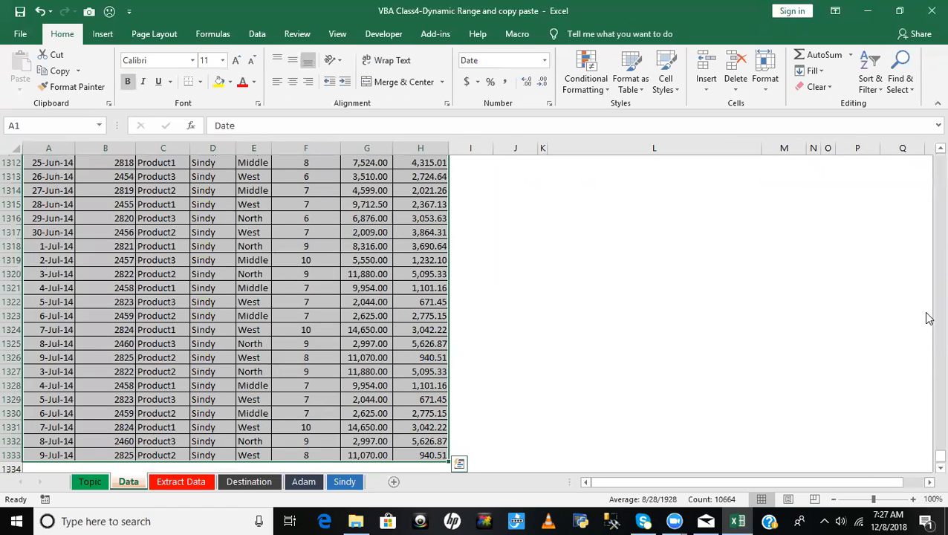
left_click_drag(939, 456, 928, 297)
scroll(389, 303, "up", 20)
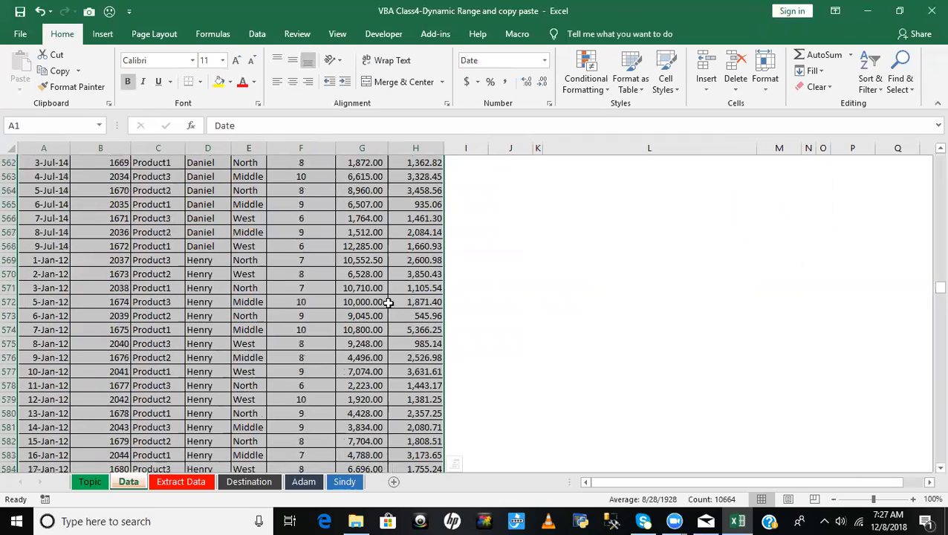
left_click_drag(927, 269, 927, 157)
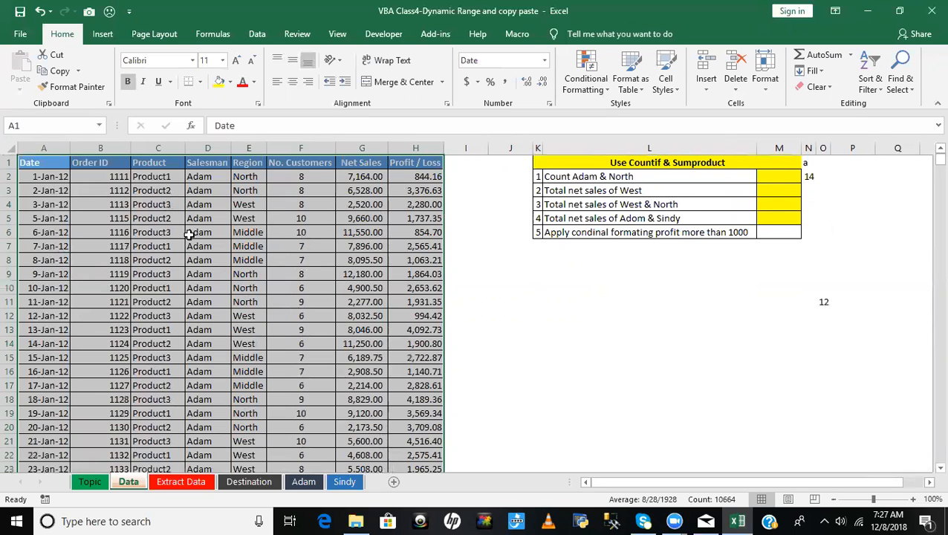
- Examine the extent of the sales table and the separate Countif & Sumproduct block on the Data sheet
left_click(159, 195)
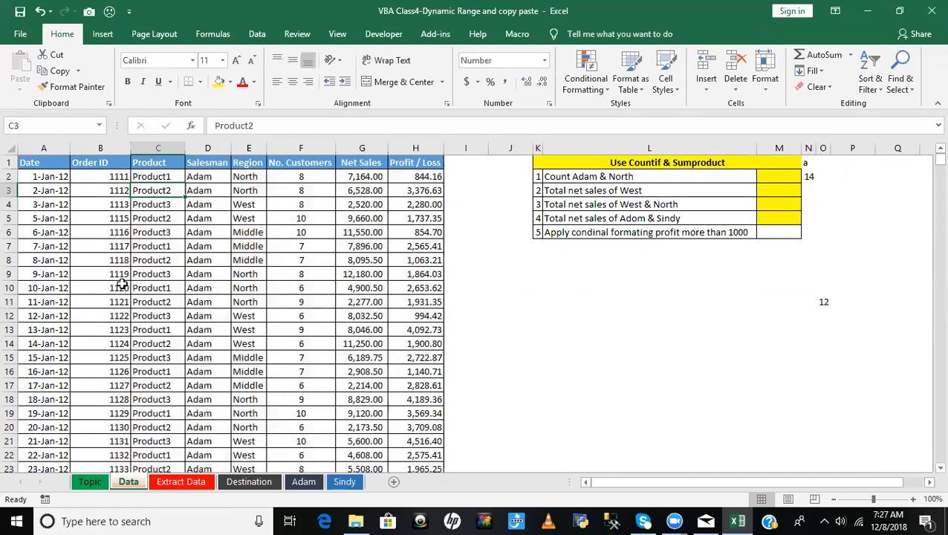
left_click(38, 166)
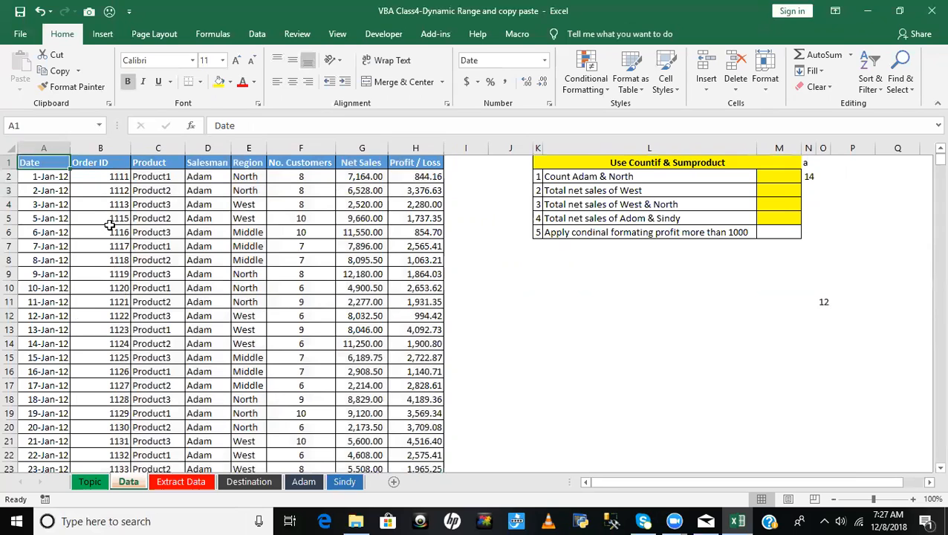
left_click_drag(110, 227, 110, 217)
left_click(37, 164)
left_click(845, 400)
scroll(846, 402, "down", 1)
scroll(857, 441, "down", 4)
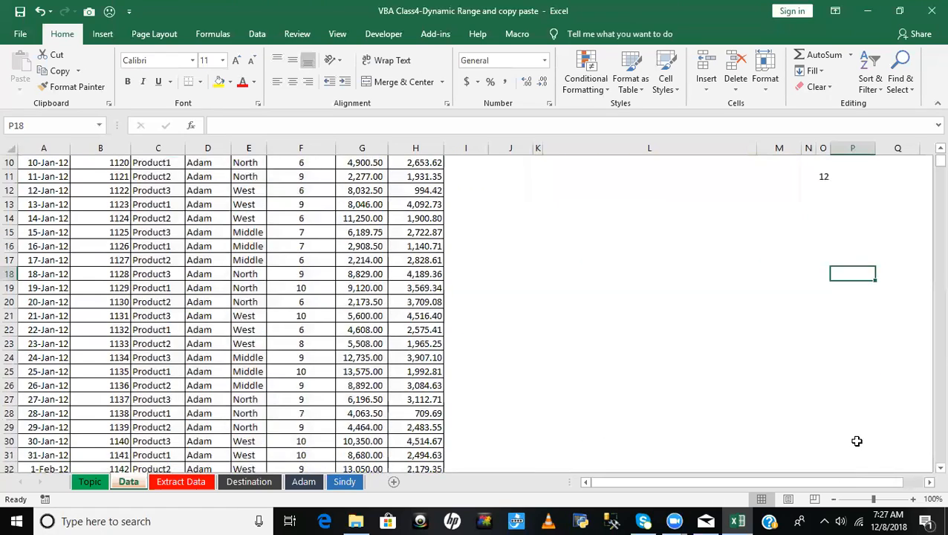
scroll(856, 441, "up", 4)
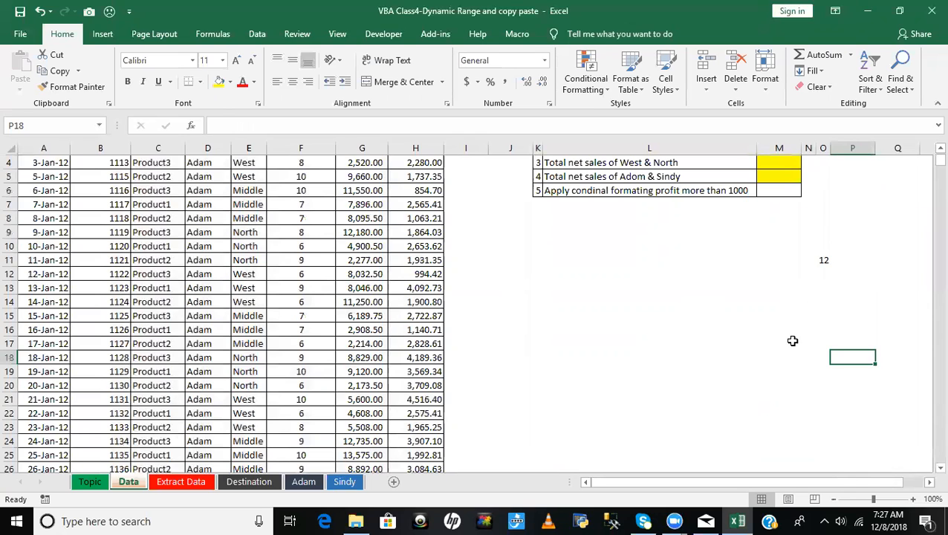
left_click(737, 314)
scroll(747, 255, "up", 3)
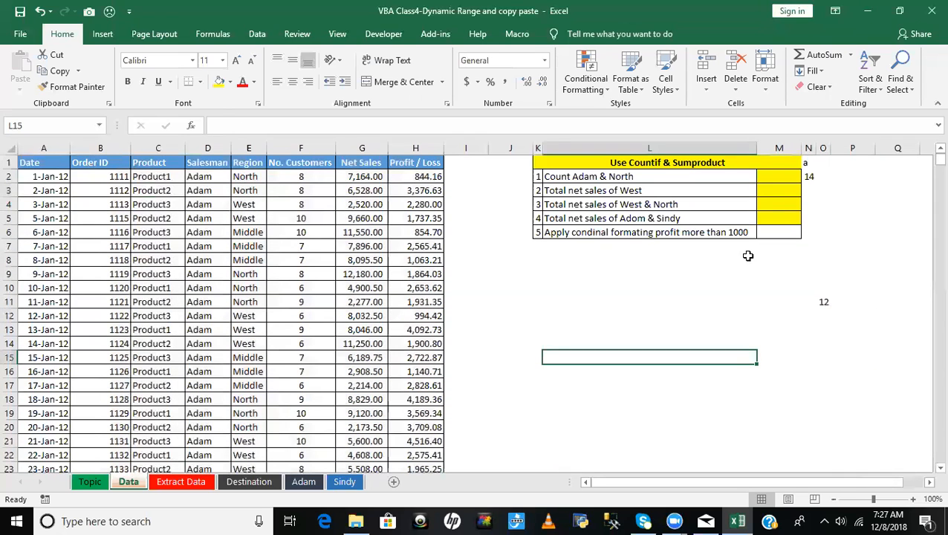
- Select a range from the Date header in A1 across to column N and down to row 341 to illustrate the used range
left_click(792, 163)
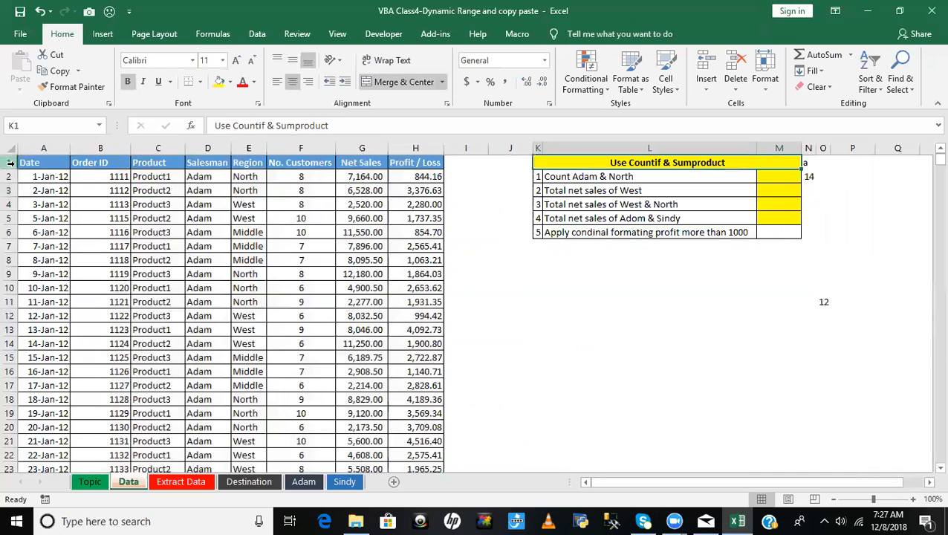
left_click_drag(29, 161, 802, 492)
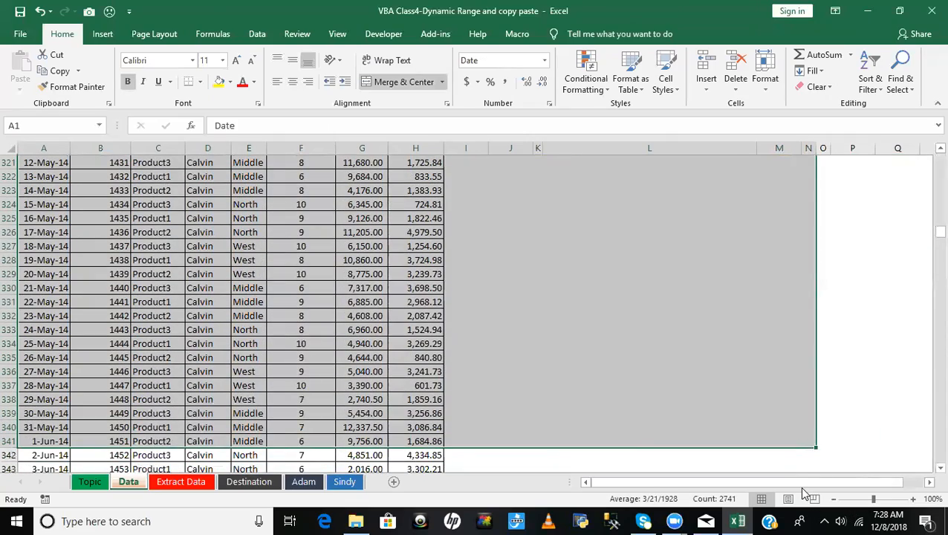
left_click(652, 320)
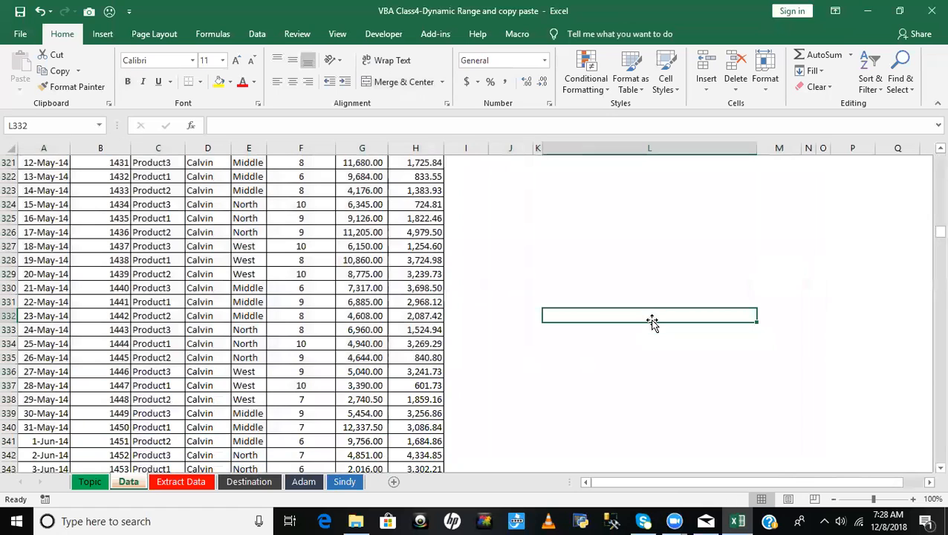
- Select the current region around cell A1 of the Data sheet using Go To Special
key("ctrl+Home")
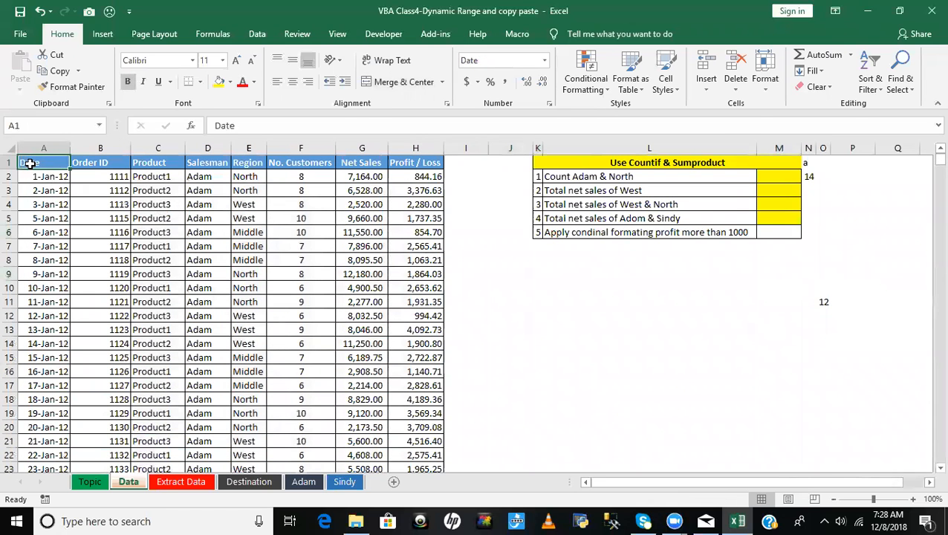
left_click(872, 88)
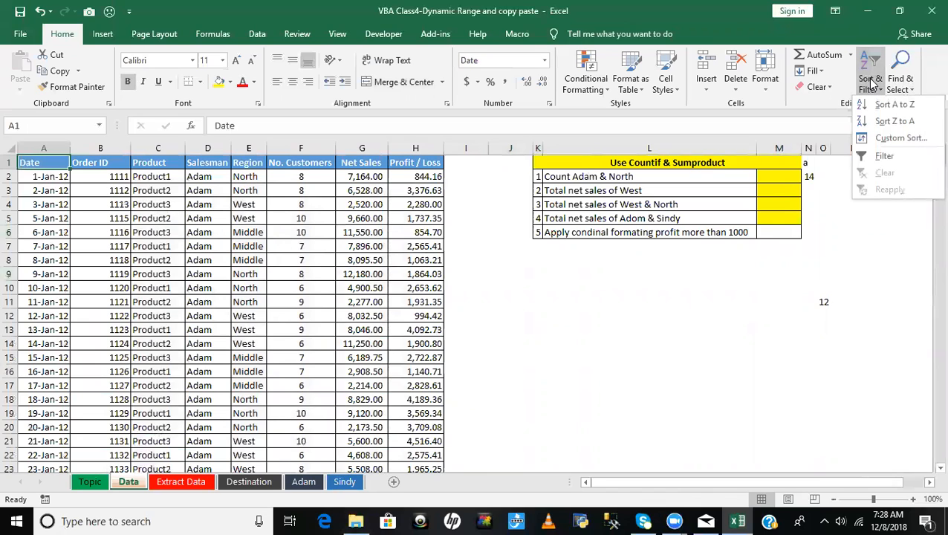
left_click(904, 83)
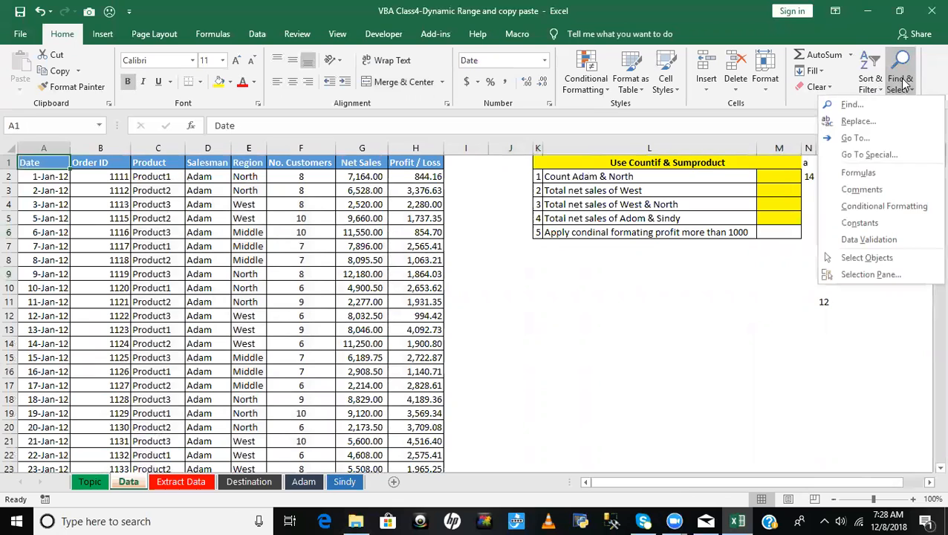
left_click(869, 156)
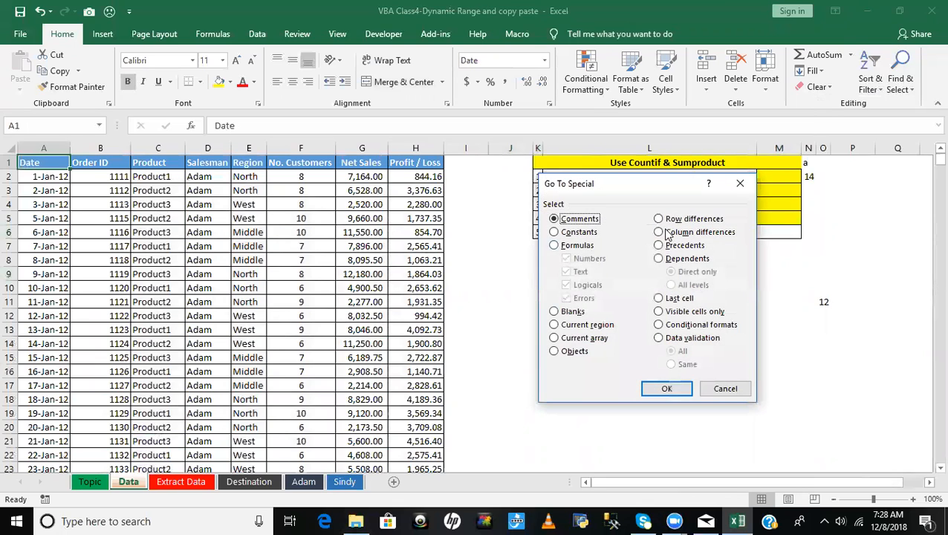
left_click(570, 327)
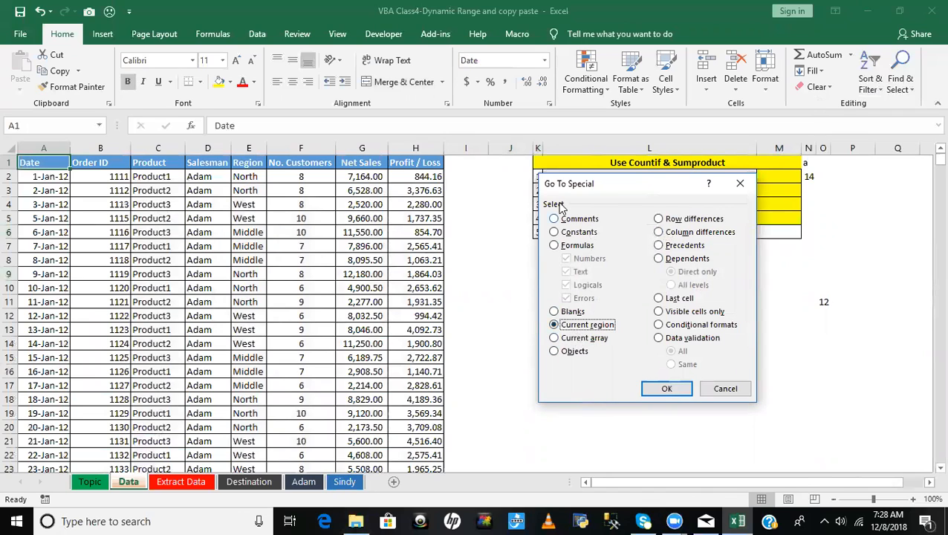
left_click(664, 389)
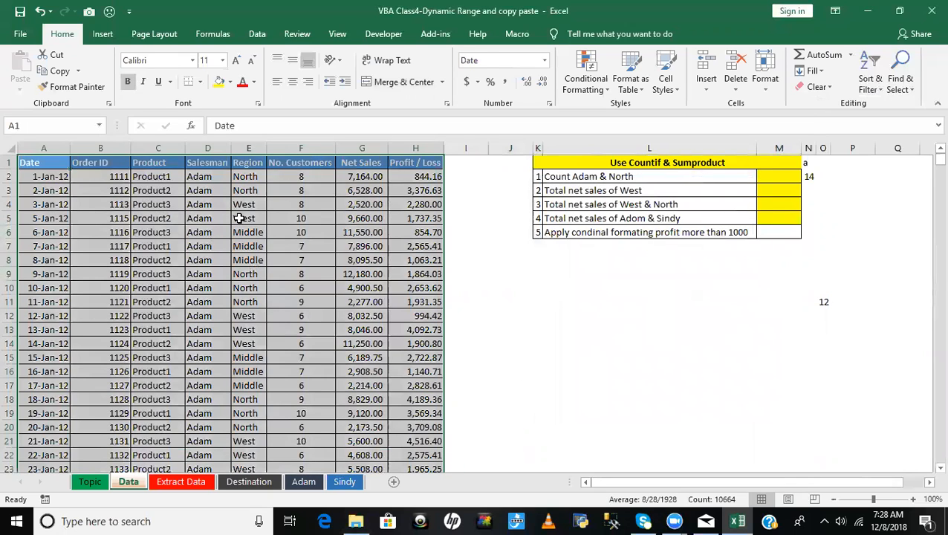
- Clear the table selection, return to the Topic sheet and select the Current Region topic in B2
left_click(407, 246)
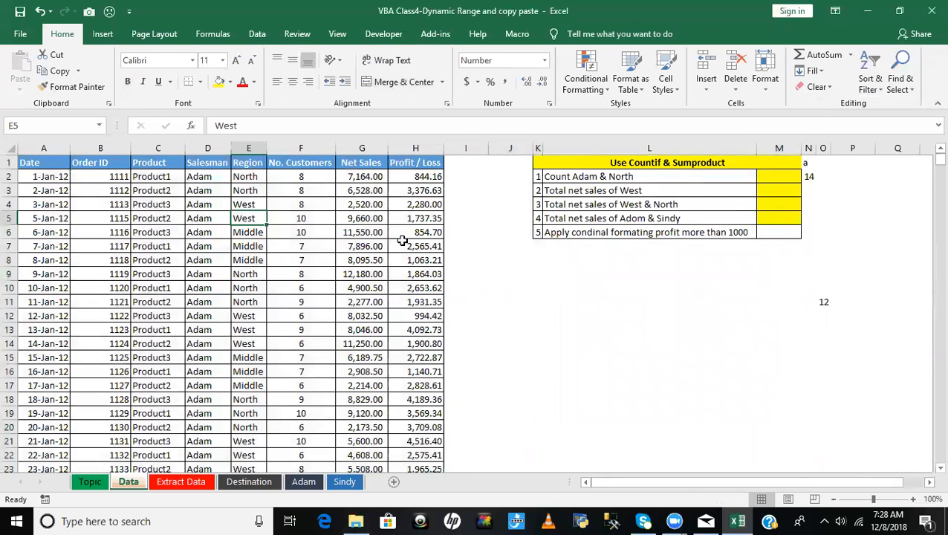
left_click(506, 294)
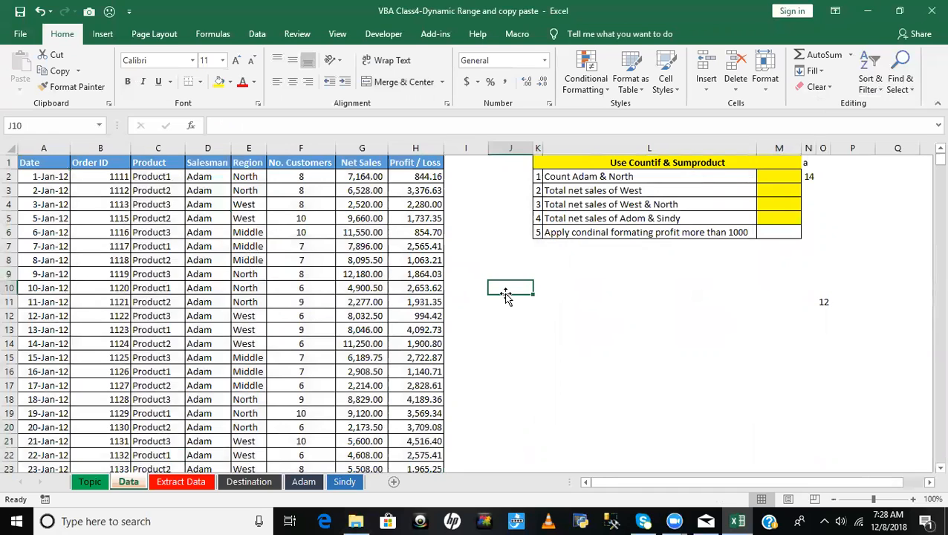
left_click(87, 483)
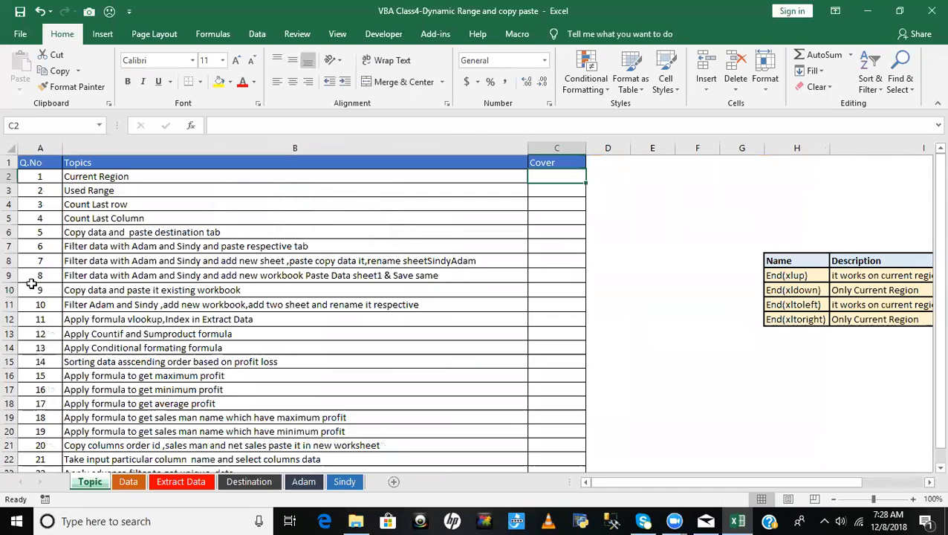
left_click(123, 179)
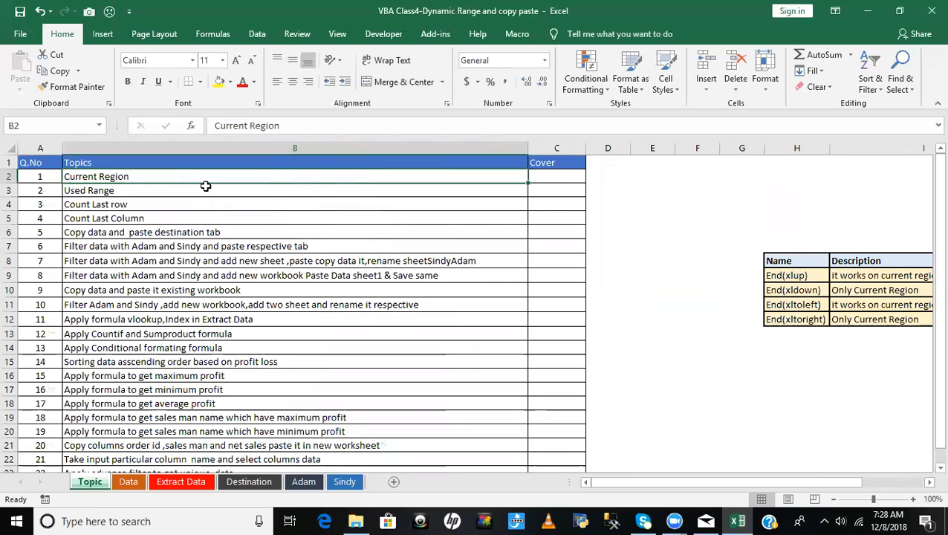
- Open the Visual Basic editor and insert a new module into the VBA Class4-Dynamic Range and copy paste project
key("alt+F11")
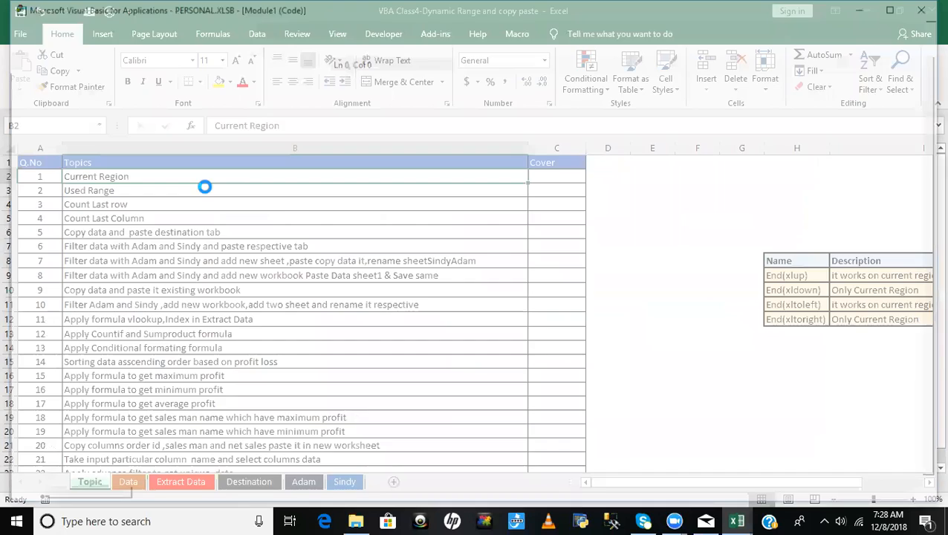
left_click(496, 253)
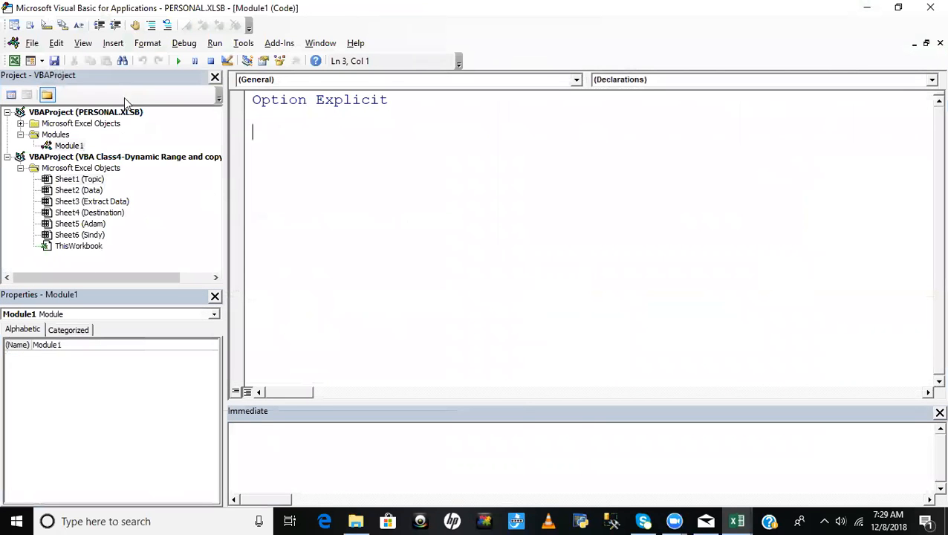
double_click(78, 246)
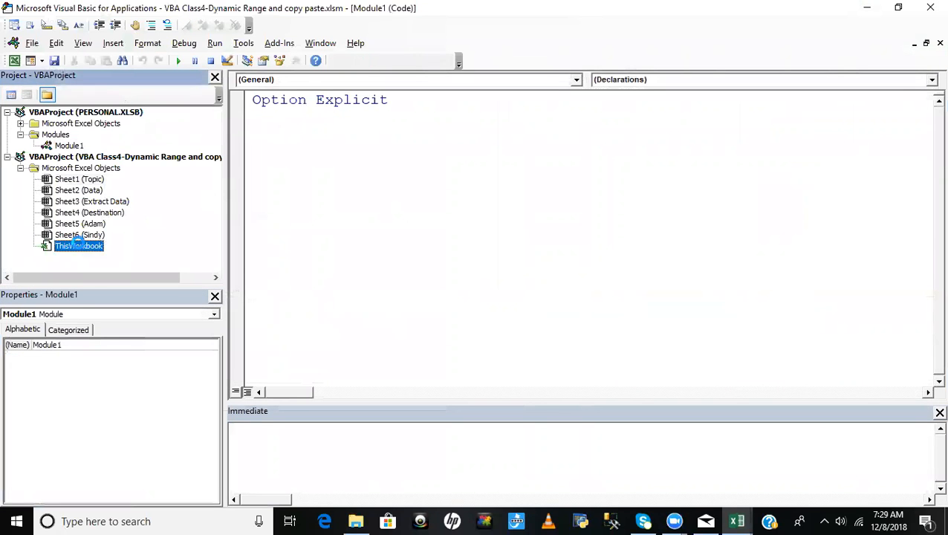
left_click(113, 42)
left_click(134, 90)
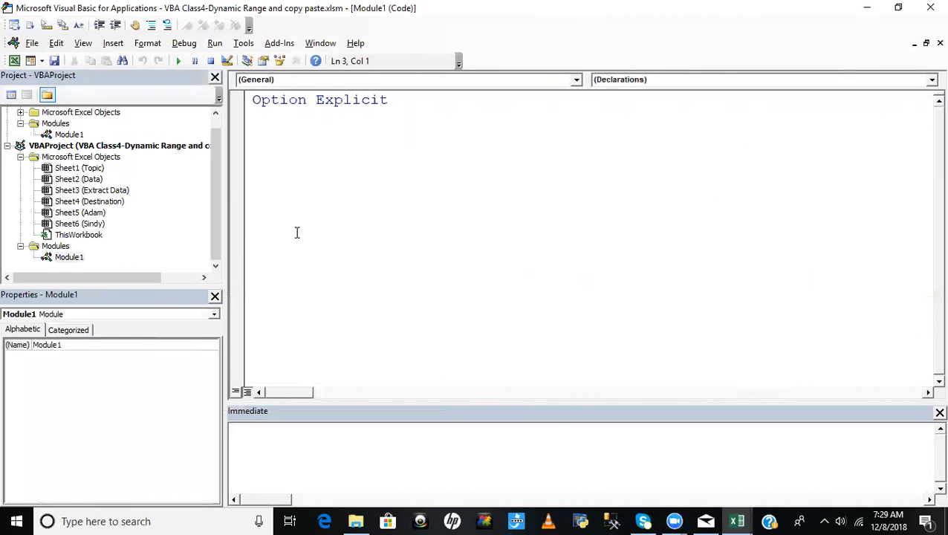
- Rename the new module ModDynamicRange and place the cursor on the line below Option Explicit
left_click(81, 346)
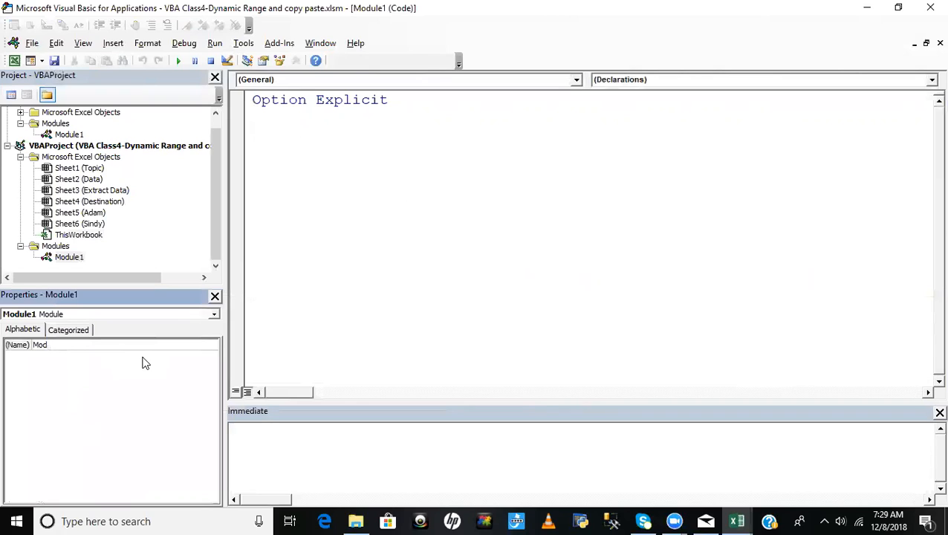
type("Dy")
left_click(266, 122)
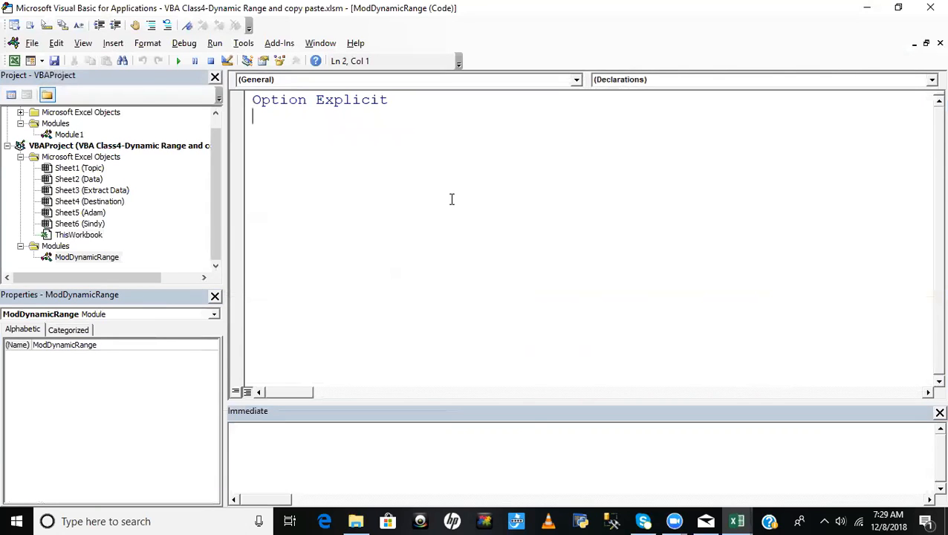
- Look up question 1 and its Current Region topic on the Topic sheet and return to the code
key("alt+F11")
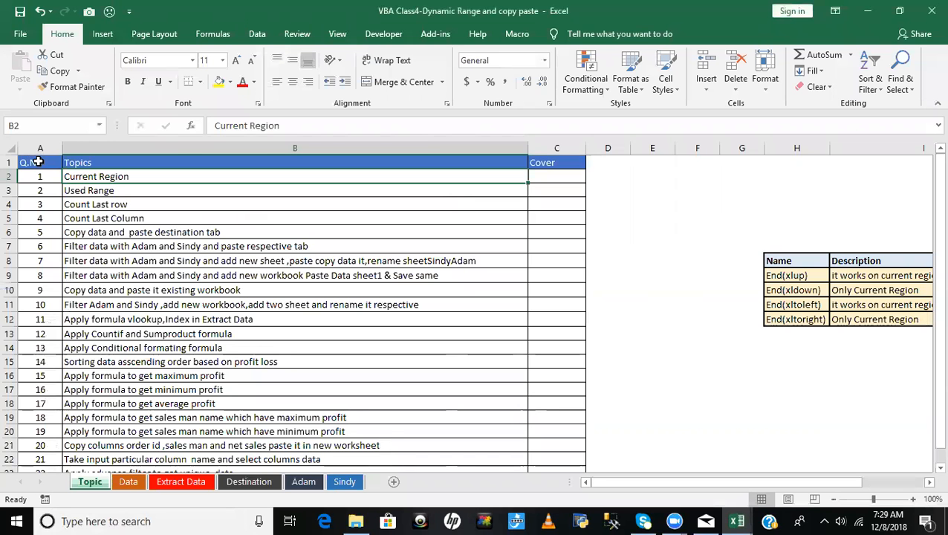
left_click(37, 162)
left_click(35, 178)
left_click(95, 177)
key("alt+F11")
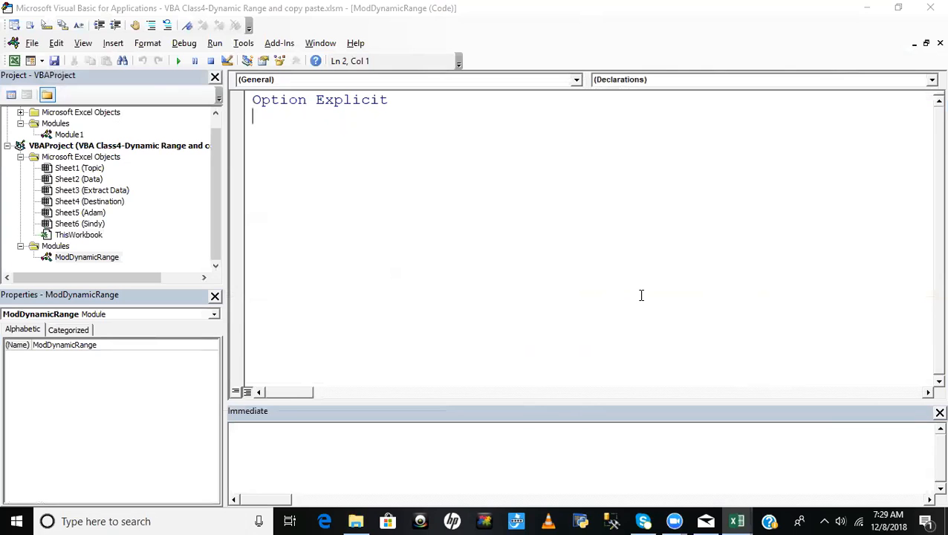
- Create an empty macro named Q_1 below Option Explicit in ModDynamicRange
key("Return")
type("sub Q")
type("_A")
key("BackSpace")
type("1")
key("Return")
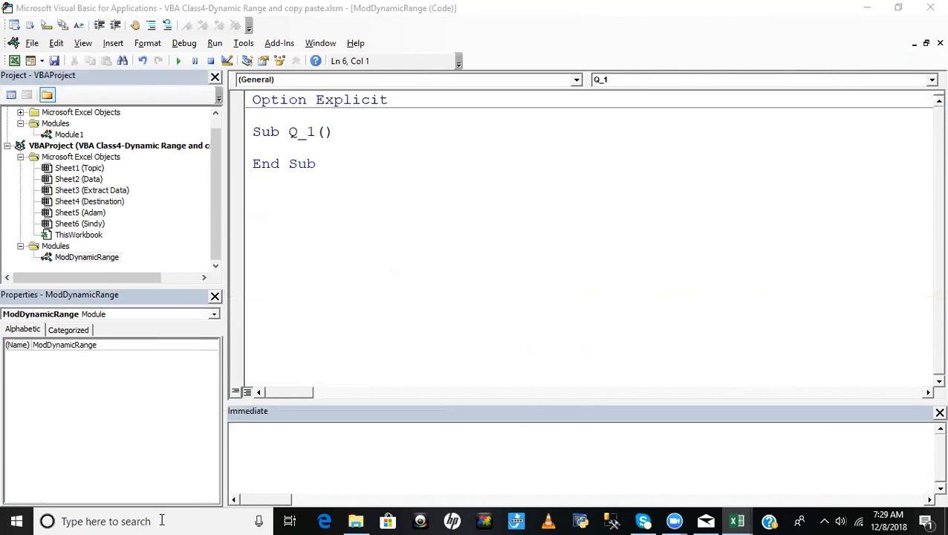
- Activate the Data sheet, select its header cell A1 and return to the Visual Basic editor
key("alt+F11")
left_click(128, 482)
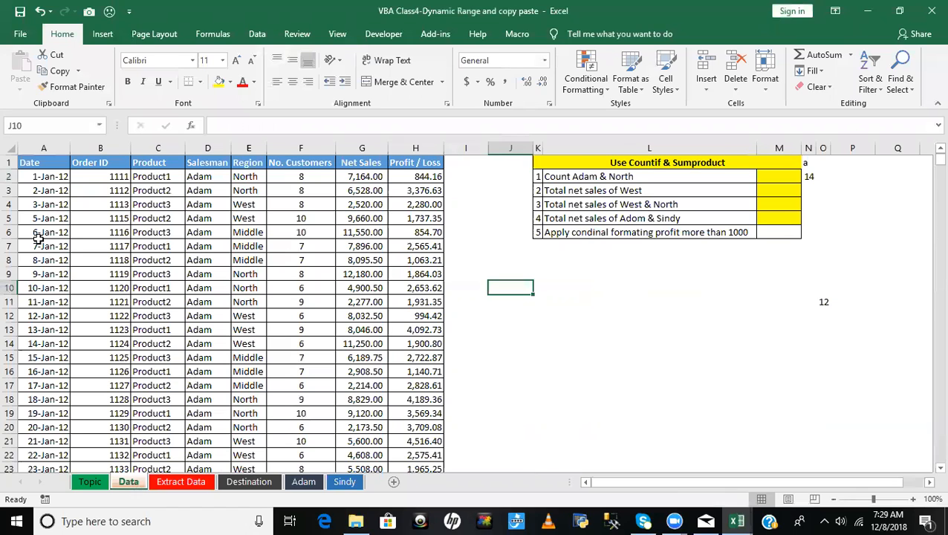
left_click(37, 162)
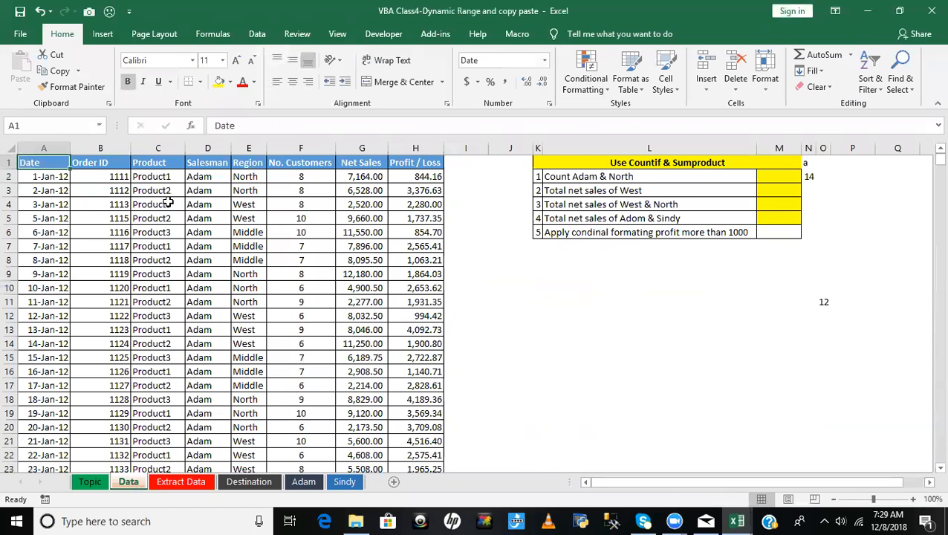
key("alt+F11")
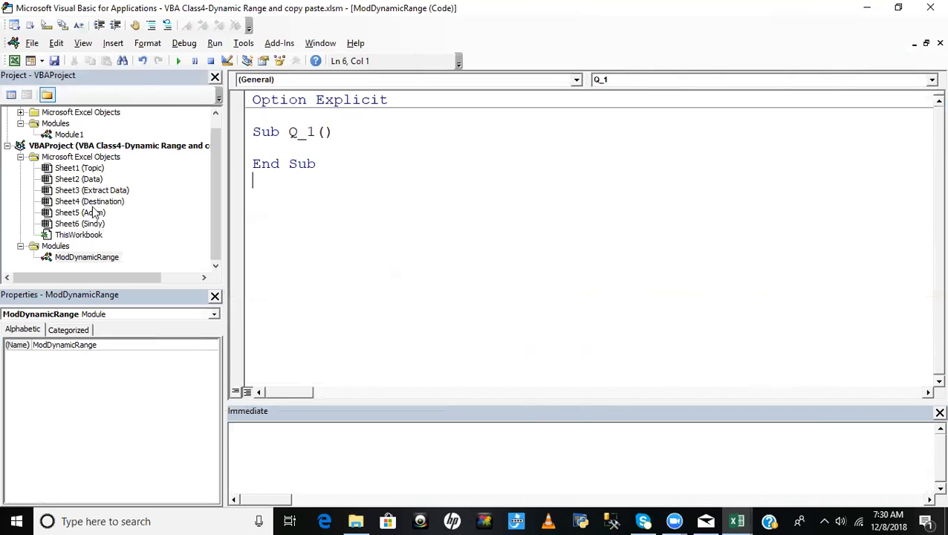
- Change the code name of the Data worksheet to wksData and check it in the project
left_click(91, 181)
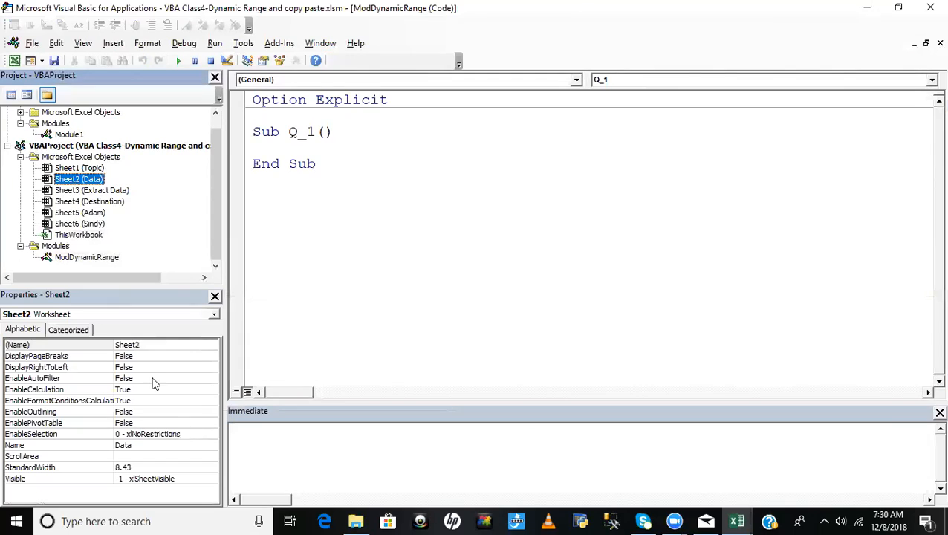
left_click_drag(147, 344, 95, 345)
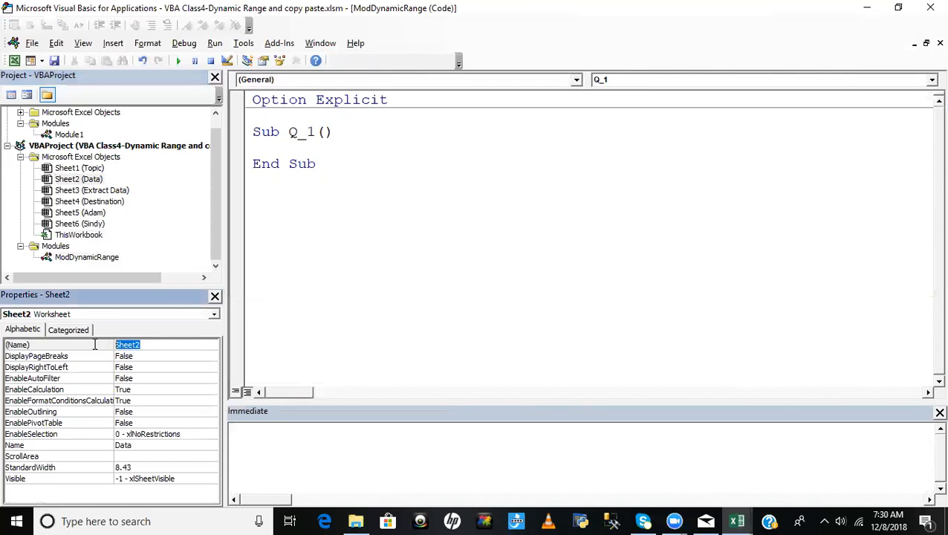
mouse_move(691, 519)
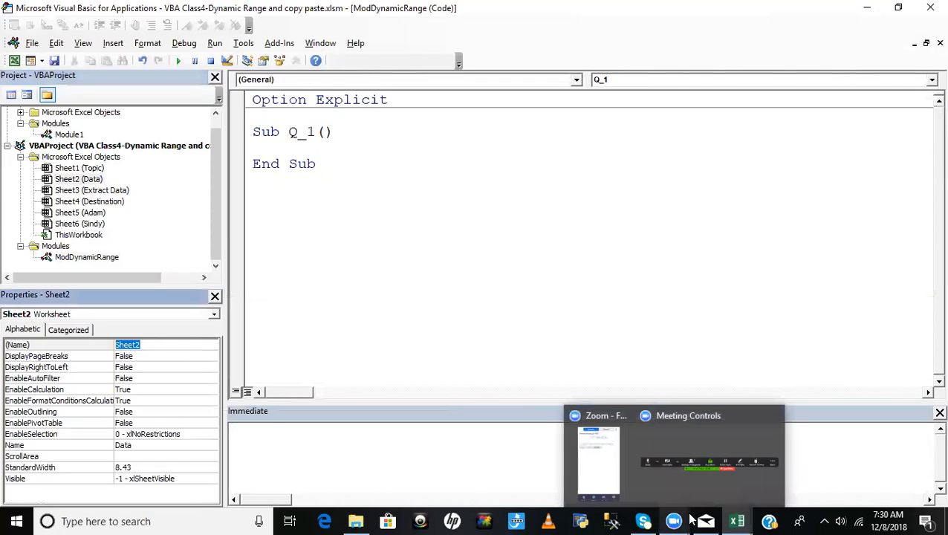
key("BackSpace")
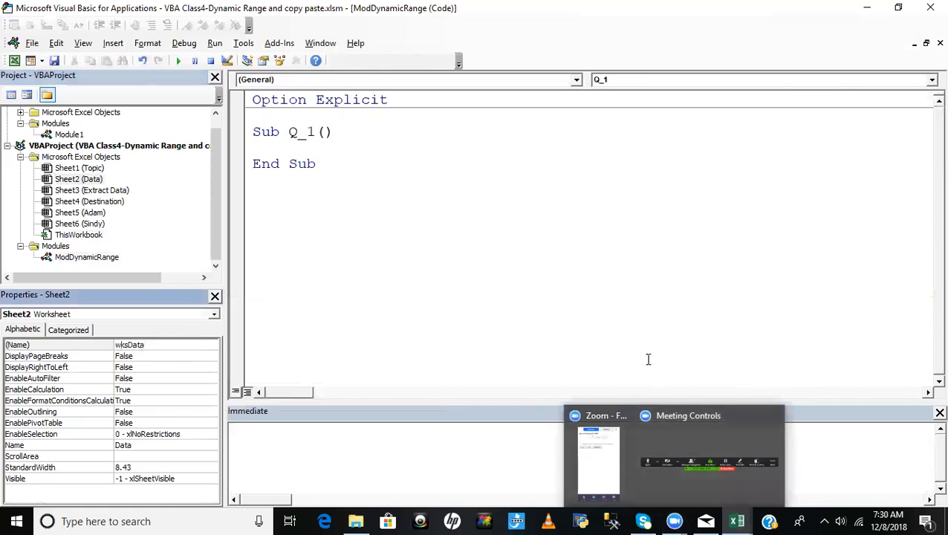
left_click(325, 247)
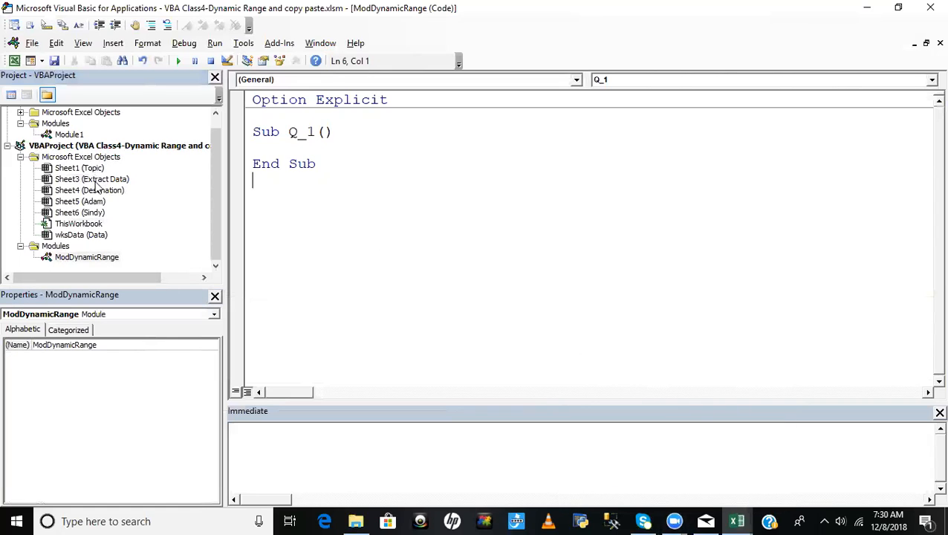
left_click(109, 235)
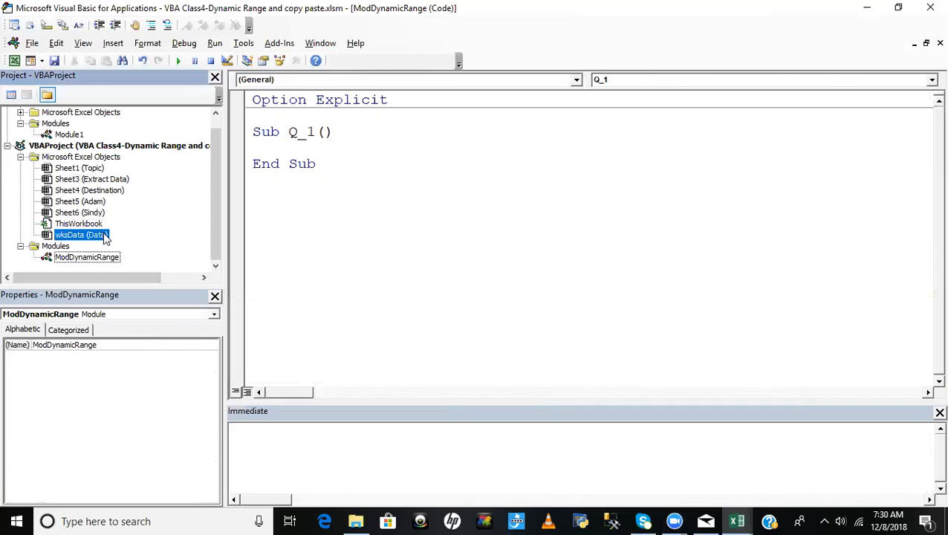
left_click(150, 347)
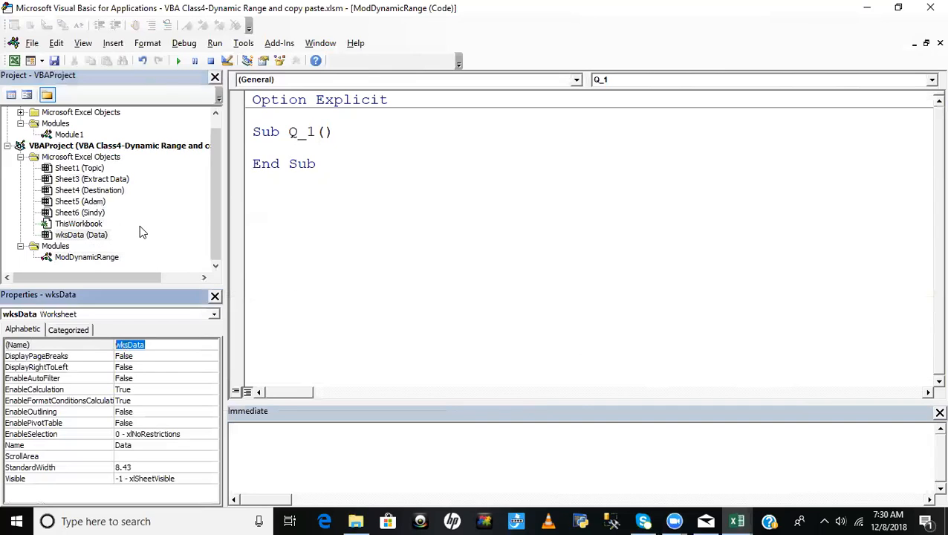
- Add the comment 'Select data with Current Region inside Q_1, with a blank line above it
left_click(295, 149)
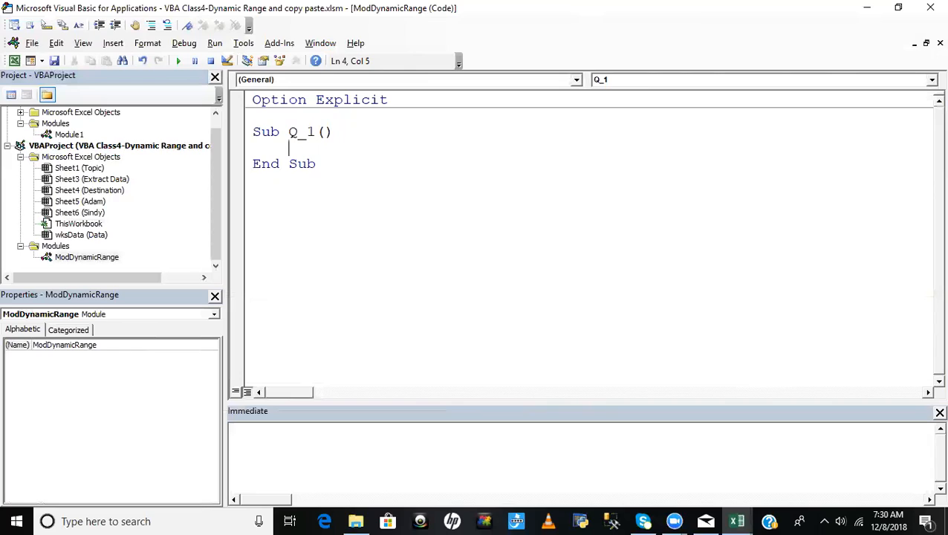
key("Return")
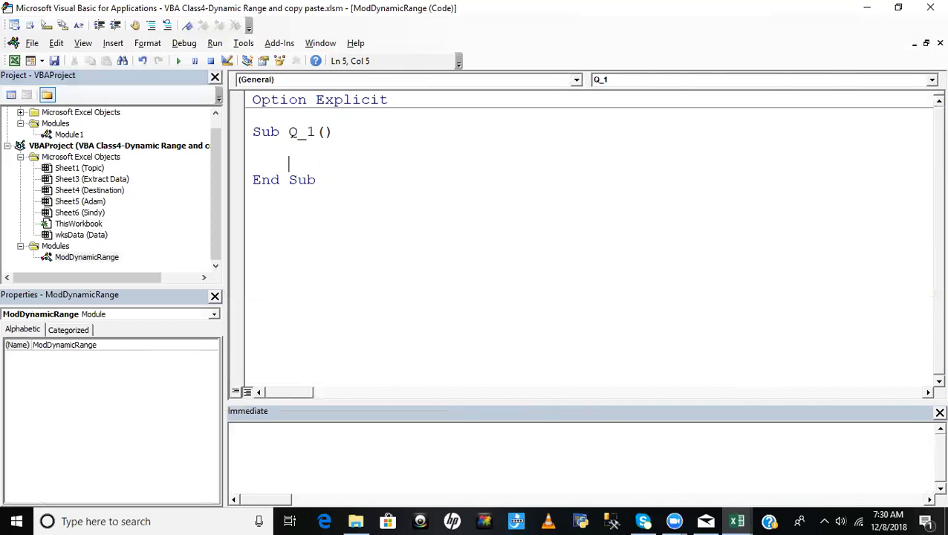
type("'Select data with Current Region")
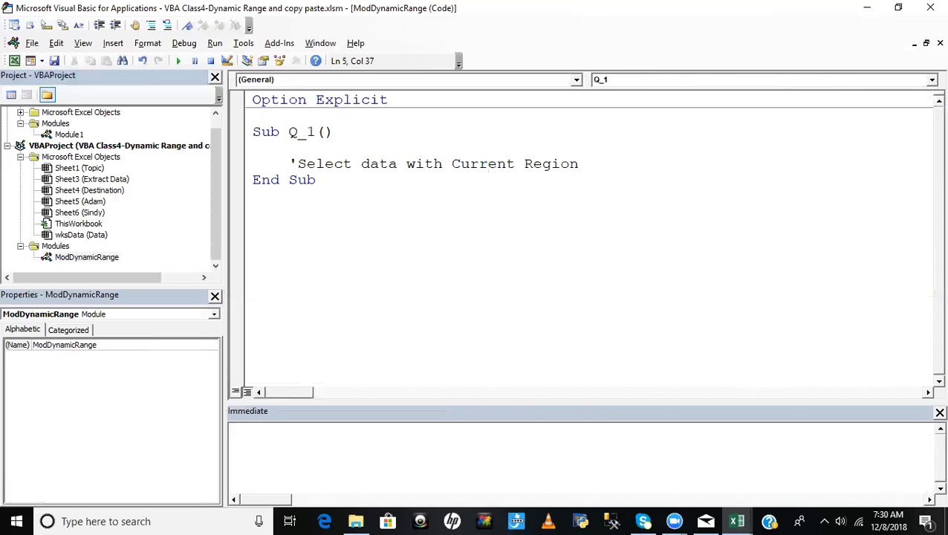
key("Return")
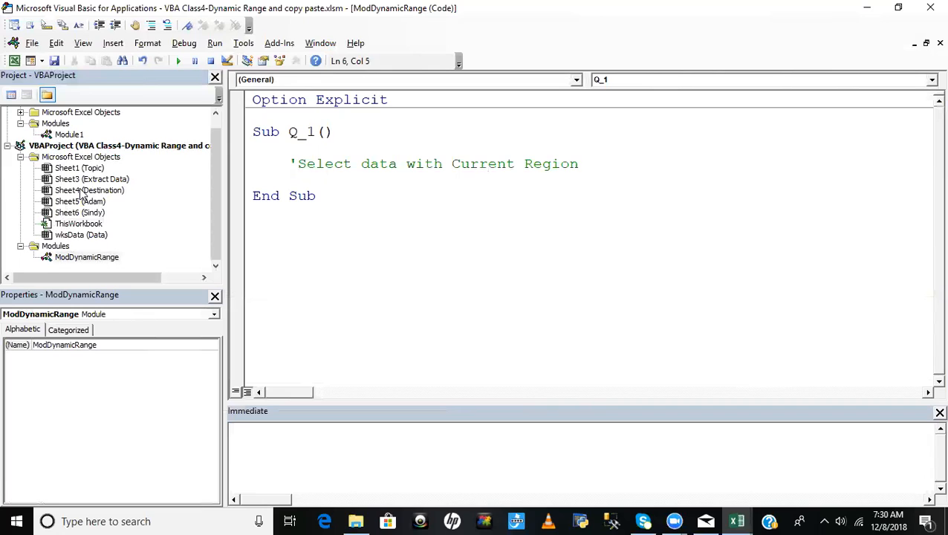
- Begin a statement below the comment with wksData.Range, using the Data sheet's code name
left_click(69, 236)
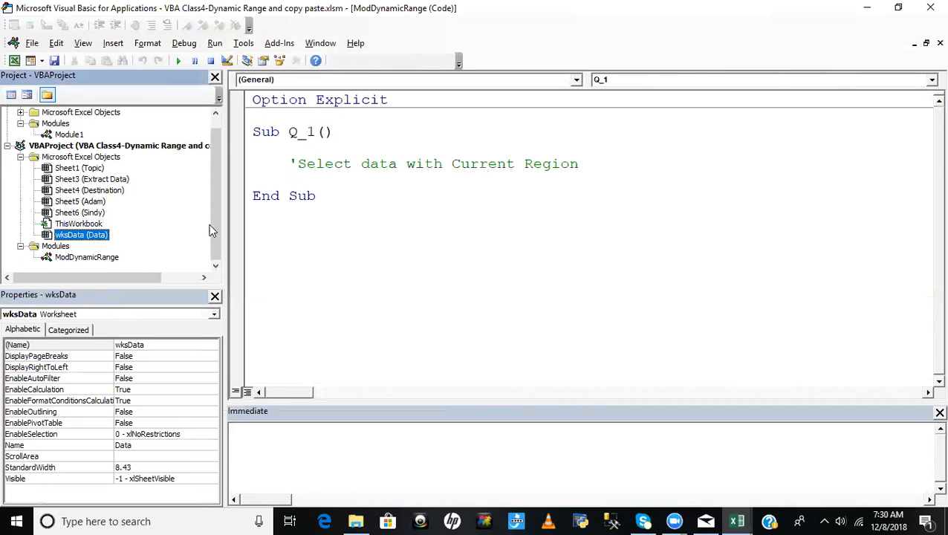
left_click(327, 185)
type("wksda")
key("ctrl+space")
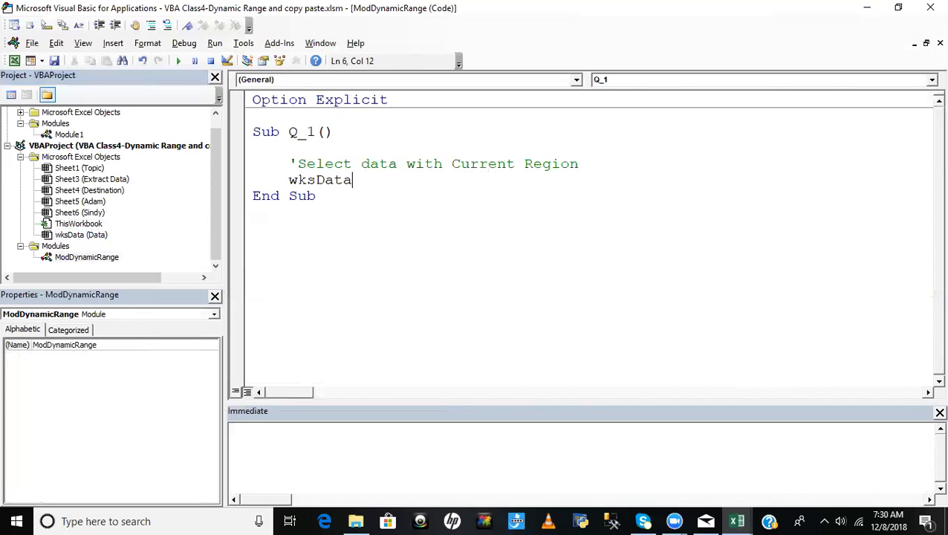
type(".")
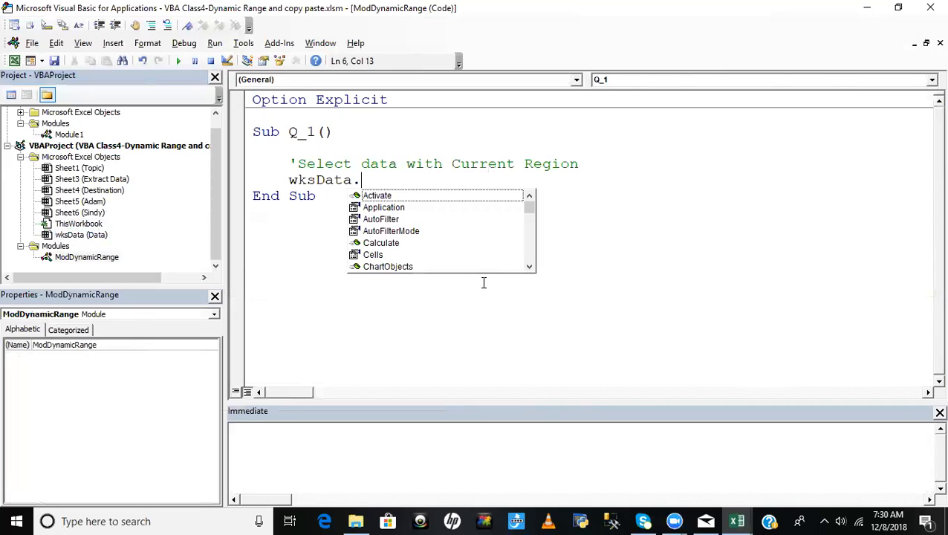
type("ra")
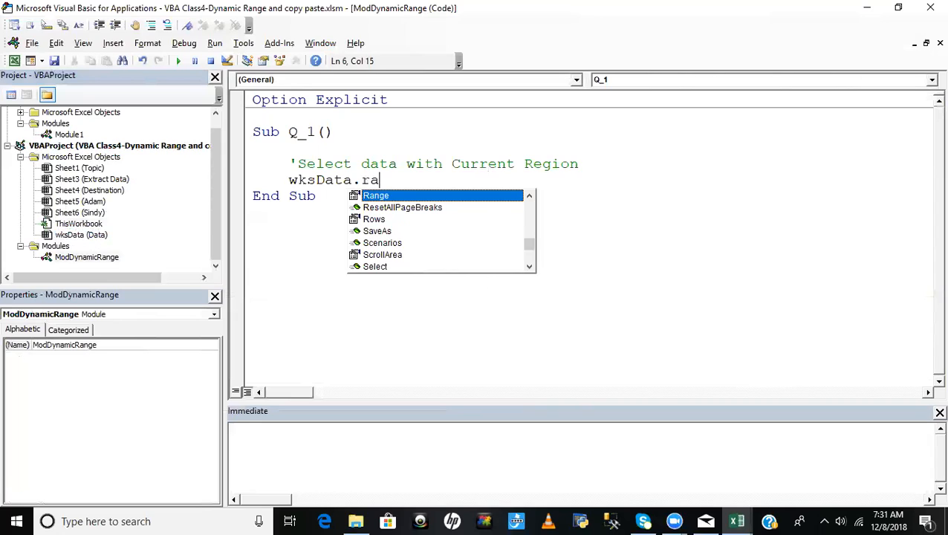
key("Tab")
- Add the cell reference ("A1") to the Range call, followed by a dot
type("(")
key("BackSpace")
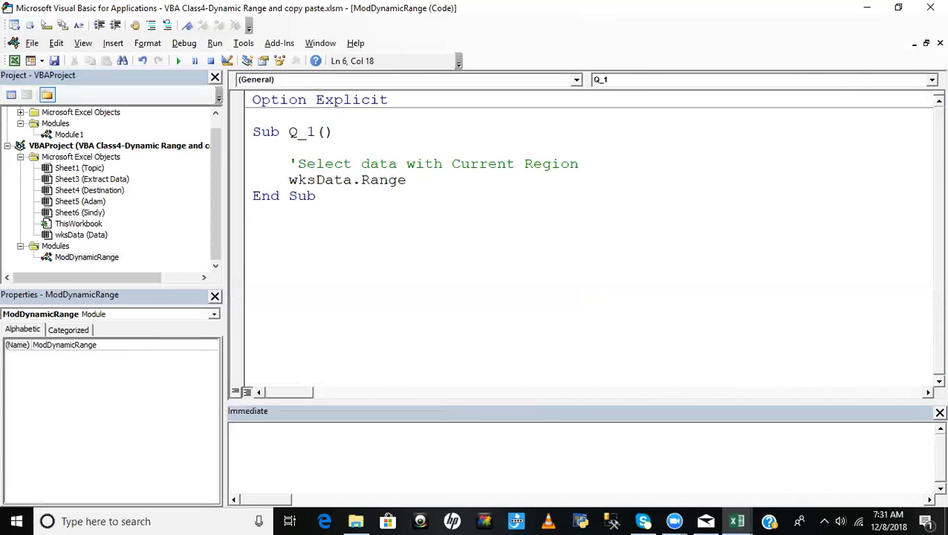
type("(")
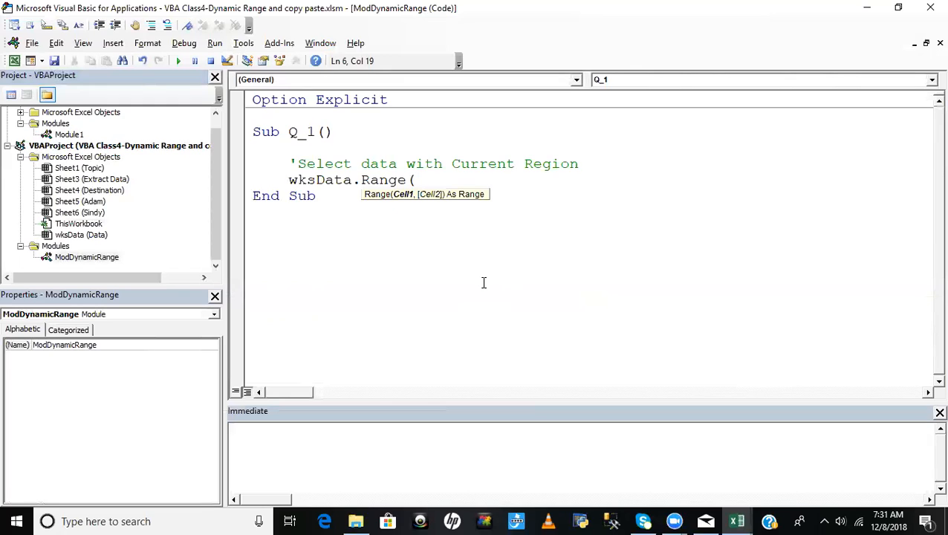
type("\"A1\").")
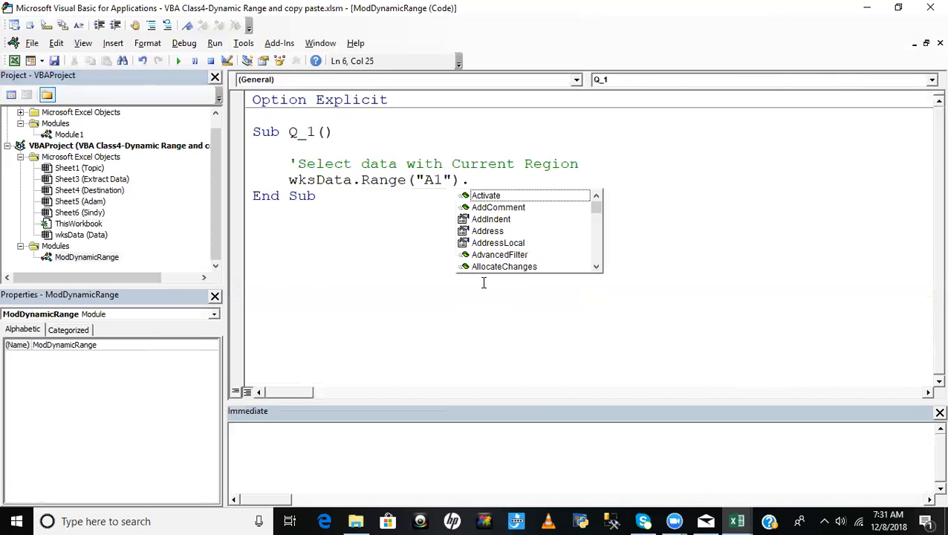
type("cur")
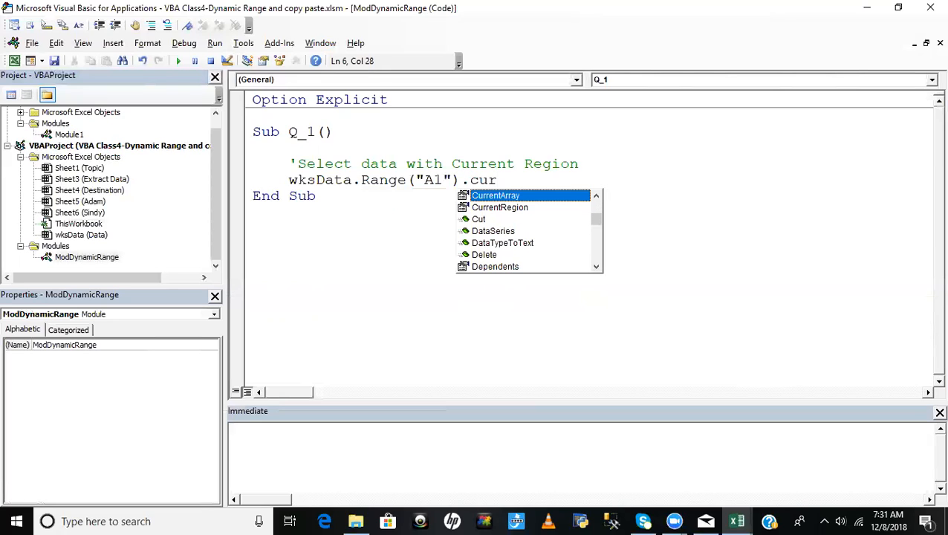
- Complete the statement with CurrentRegion.Select and add a blank line before End Sub
key("Down")
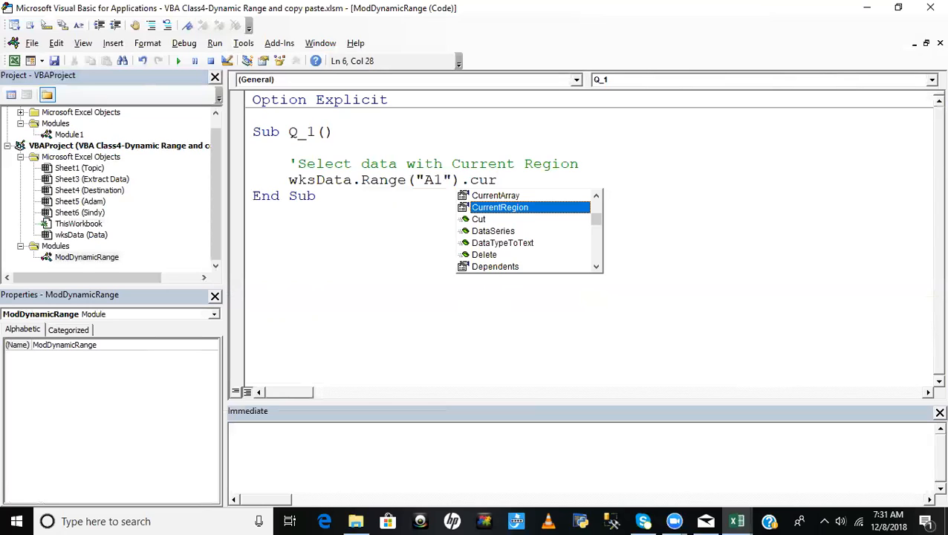
key("Tab")
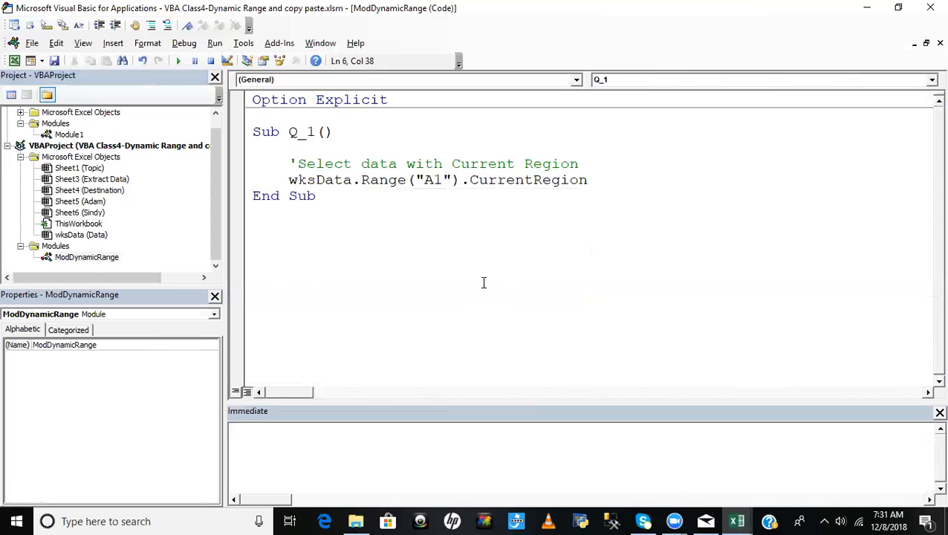
type(".se")
key("Tab")
key("Return")
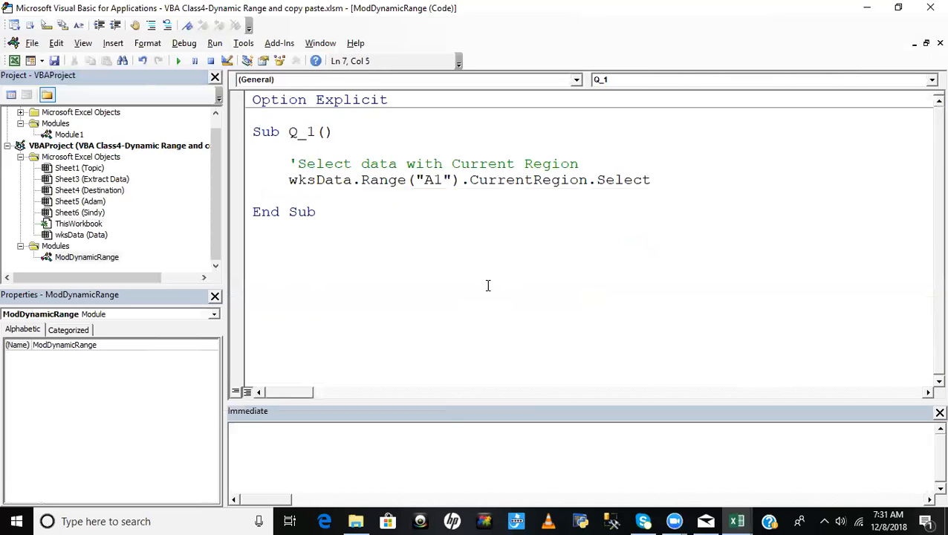
- Select cell A1 on the Data sheet and go back to the Q_1 code
key("alt+F11")
left_click(113, 231)
left_click(38, 163)
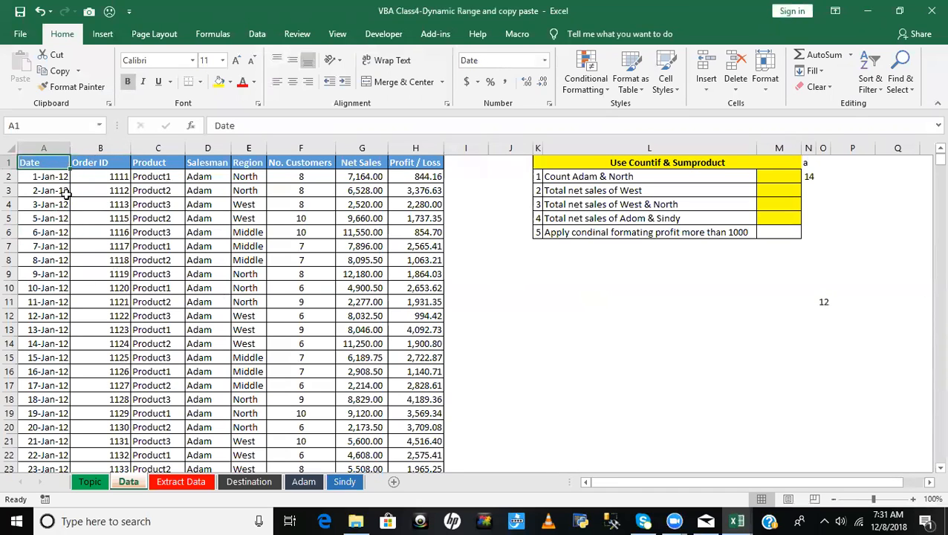
key("alt+F11")
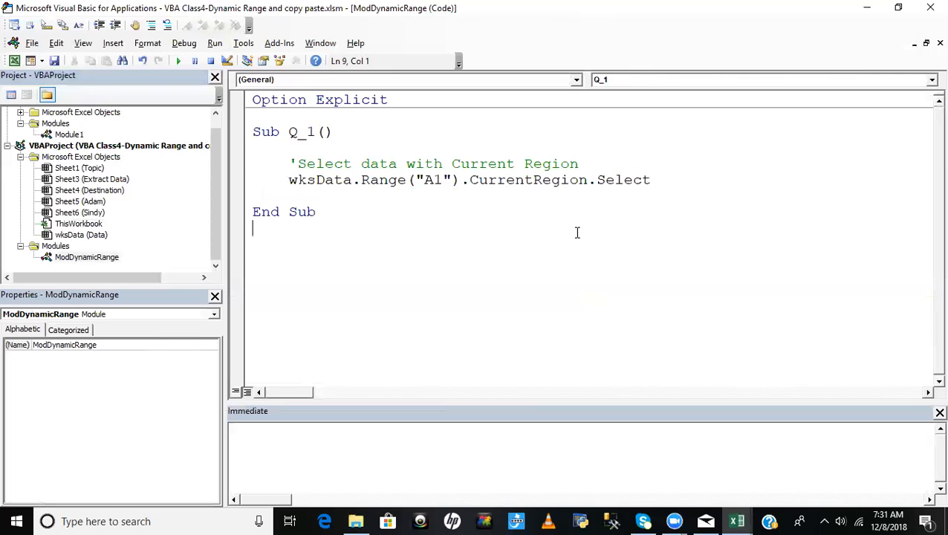
- Step through the Q_1 macro line by line to its end
left_click_drag(281, 183, 651, 179)
key("End")
key("alt+F11")
key("alt+F11")
left_click(377, 163)
key("F8")
key("F8")
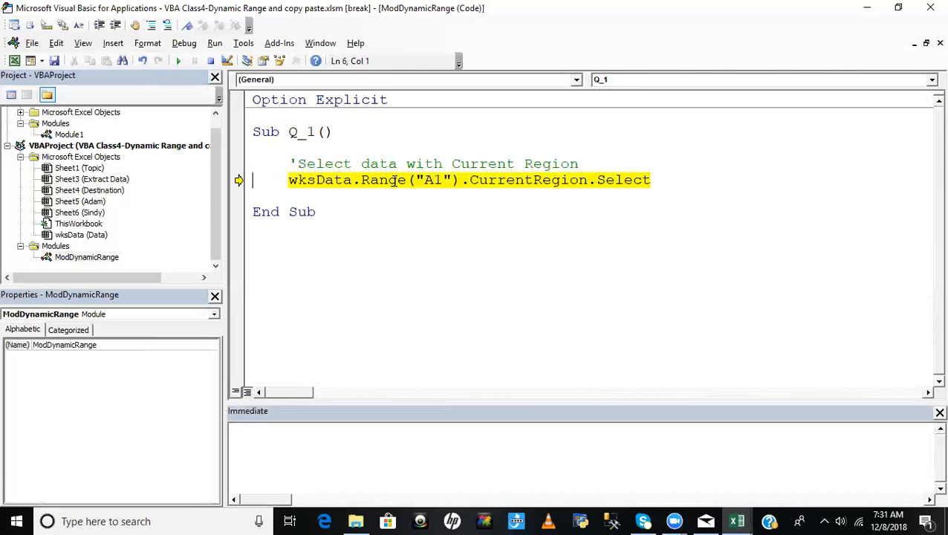
key("F8")
key("F8")
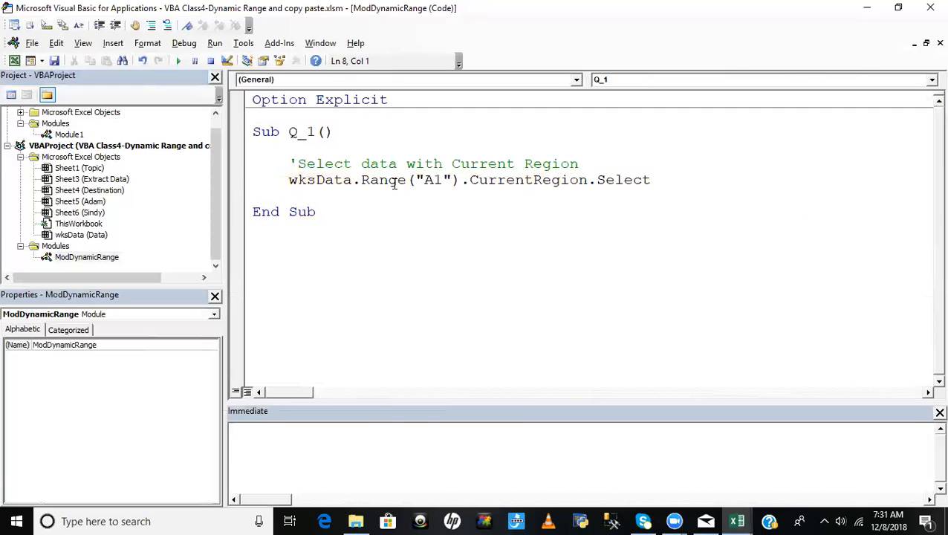
- Check the range selected on the Data sheet, clear it by selecting cell L11 and return to the code
key("alt+F11")
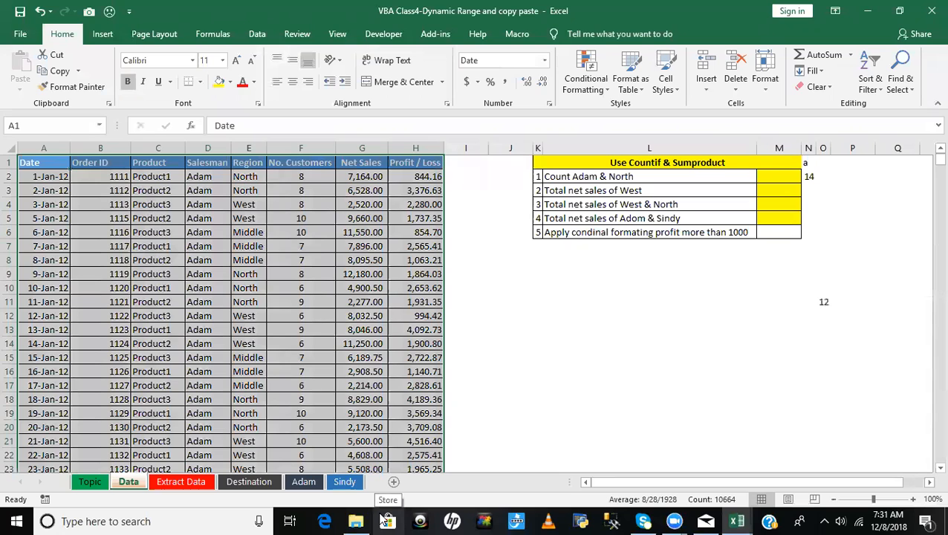
left_click(556, 298)
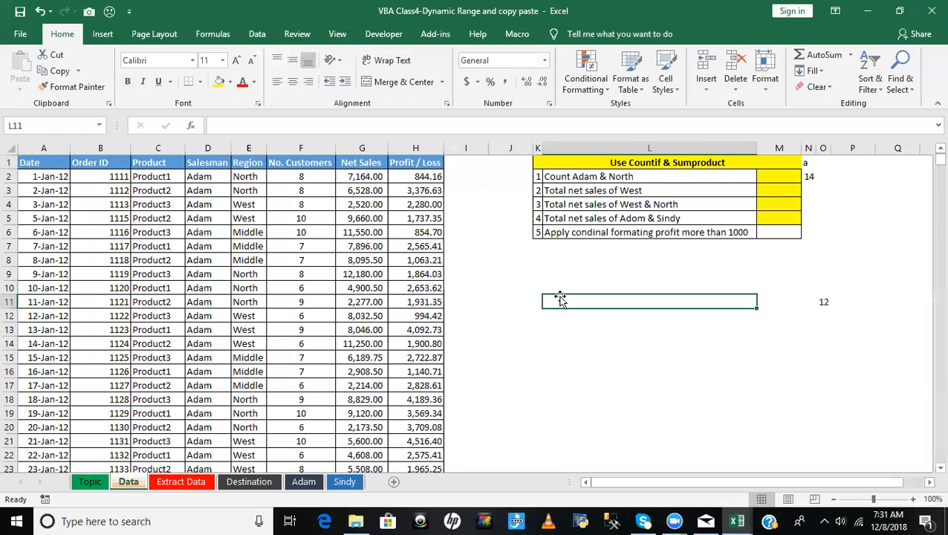
key("alt+F11")
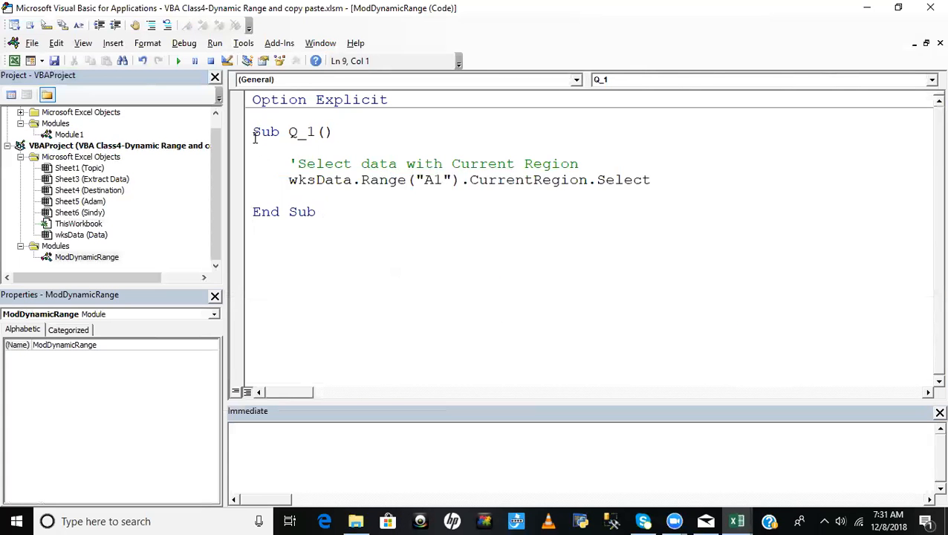
- Add a new procedure named Q_2 below the Q_1 macro in the ModDynamicRange module
key("Return")
type("sub Q_")
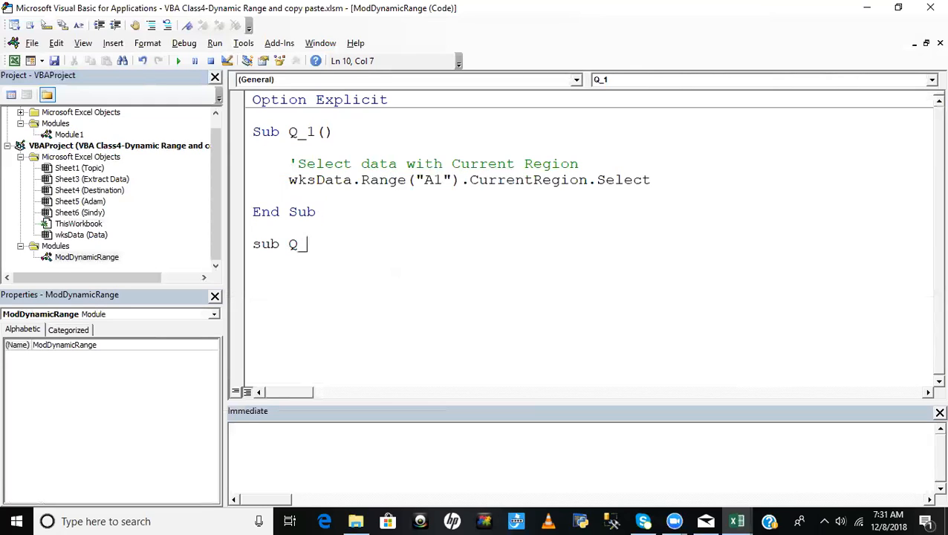
type("2")
key("Return")
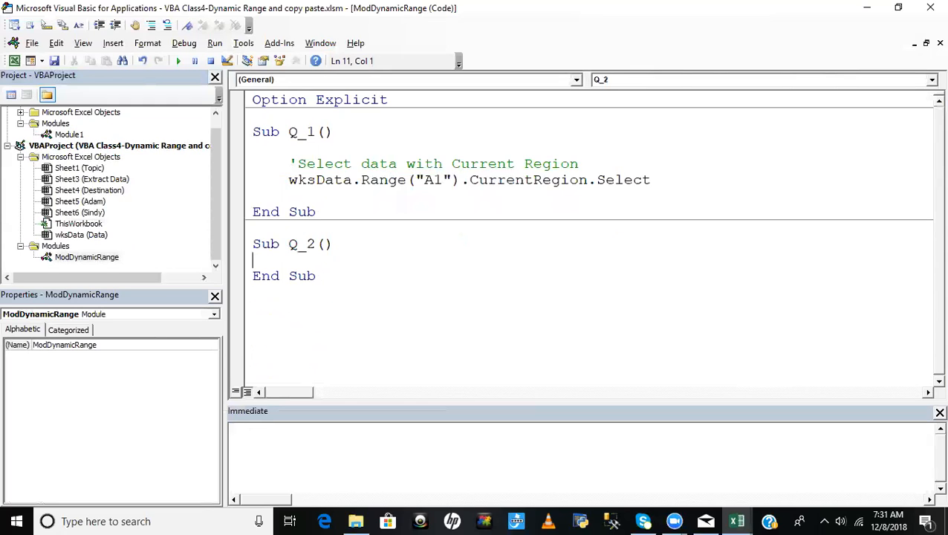
- Add the comment 'Select data with Used Range inside the Q_2 procedure
key("Return")
type("'Select data wit")
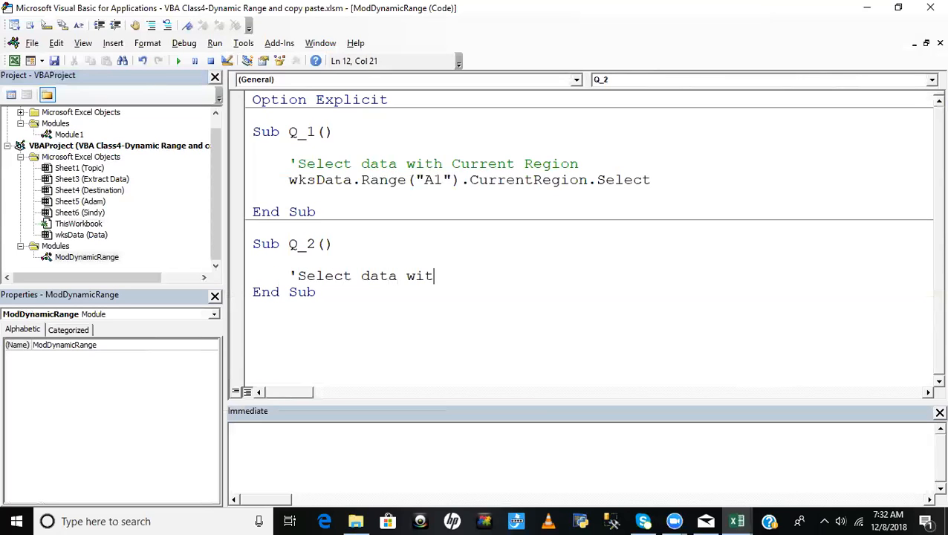
type("h Used Range")
key("Return")
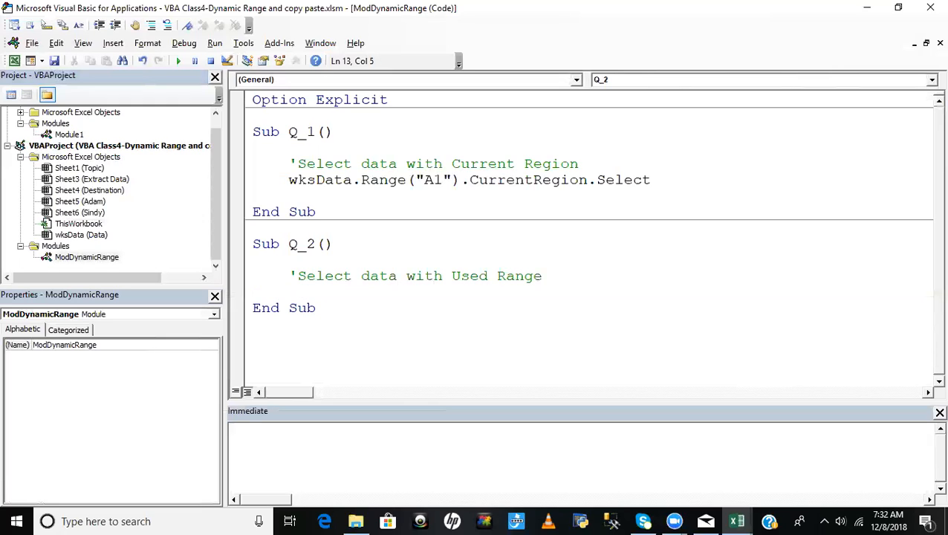
- Write the statement wksData.UsedRange.Select under the comment in Q_2, leaving a blank line before End Sub
type("wksd")
key("ctrl+space")
type(".use")
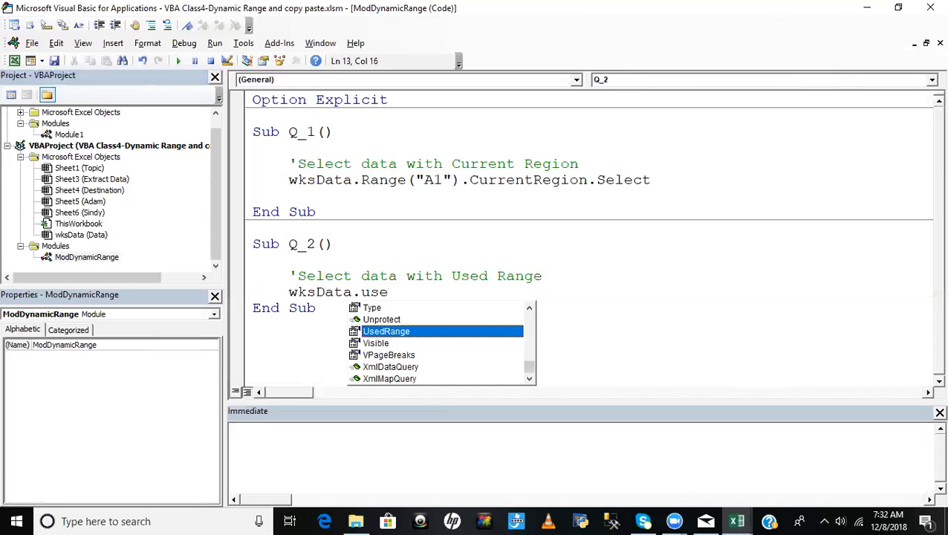
key("Tab")
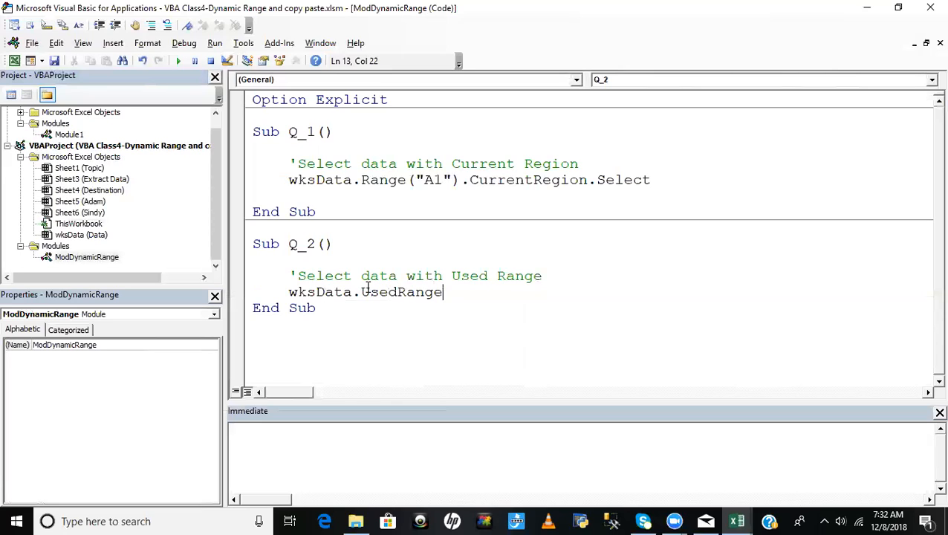
type(".se")
key("Tab")
key("Return")
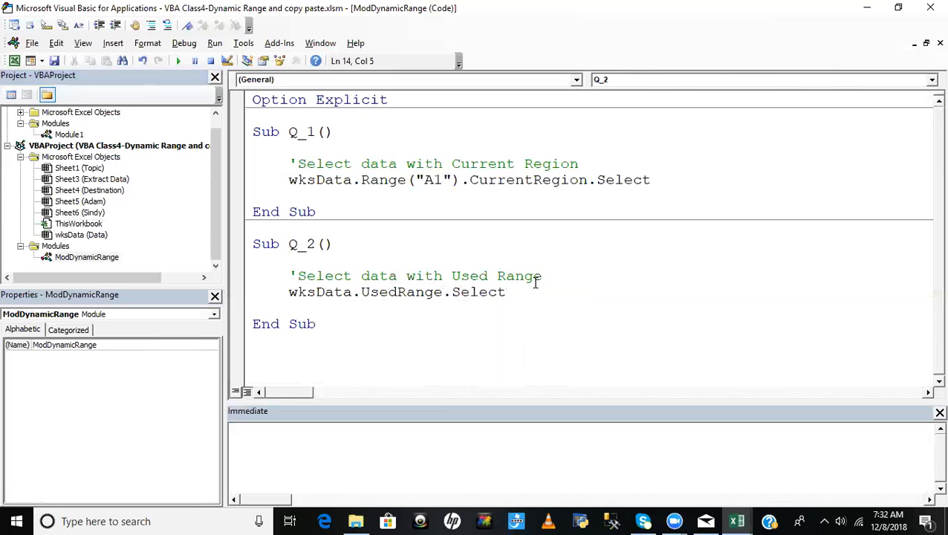
- Step through the Q_2 macro line by line to its End Sub line
left_click(458, 261)
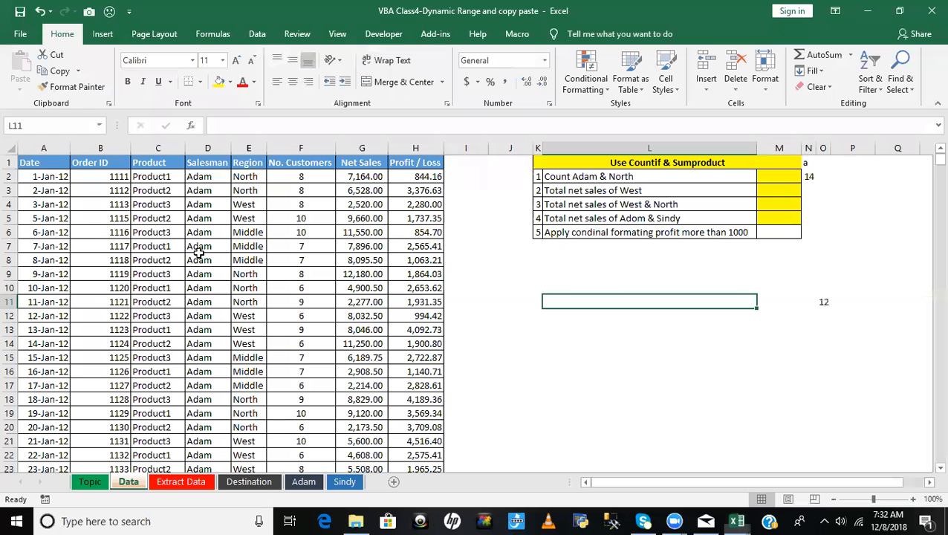
key("alt+F11")
key("alt+F11")
left_click(397, 276)
key("F8")
key("F8")
key("F8")
key("F8")
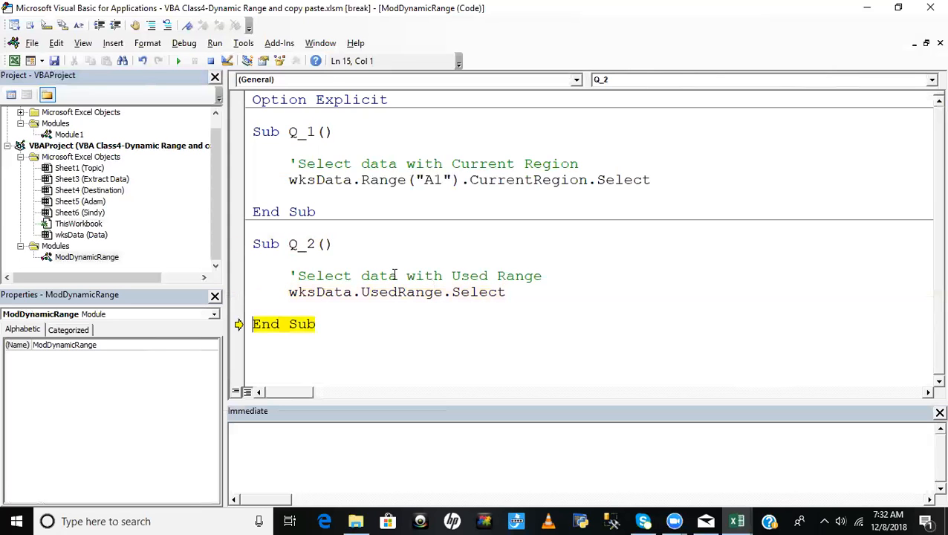
- Check the extent of the range selected on the Data sheet, select cell A1 to clear it and return to the code
key("alt+F11")
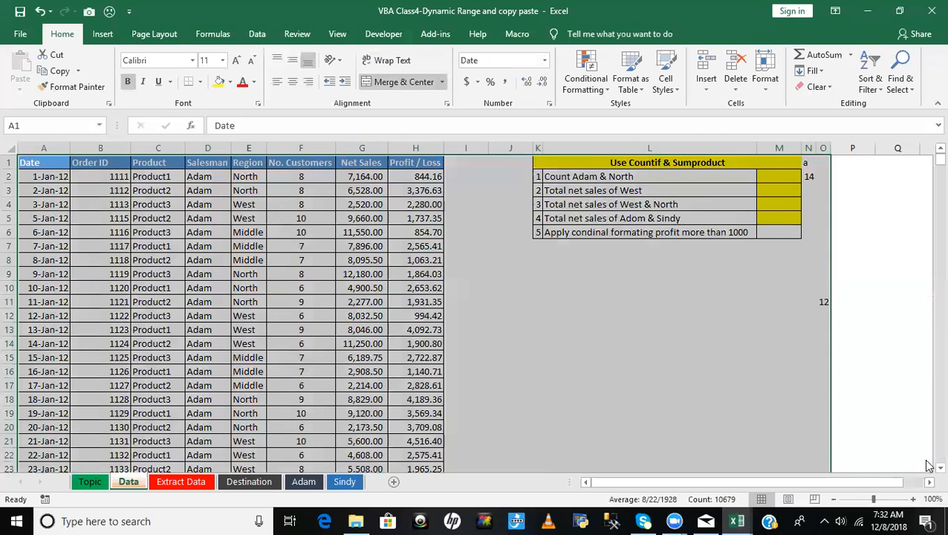
scroll(927, 471, "down", 1)
scroll(927, 474, "down", 10)
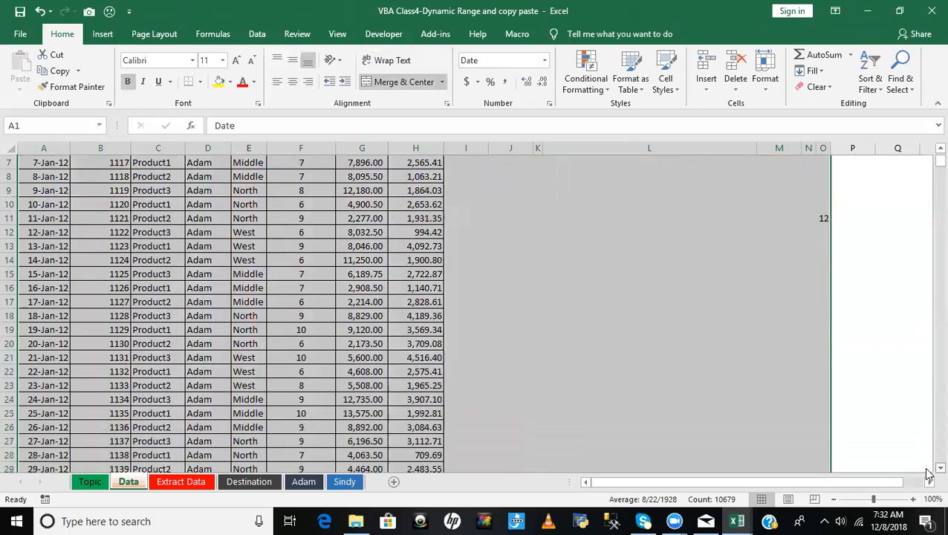
scroll(928, 474, "down", 2)
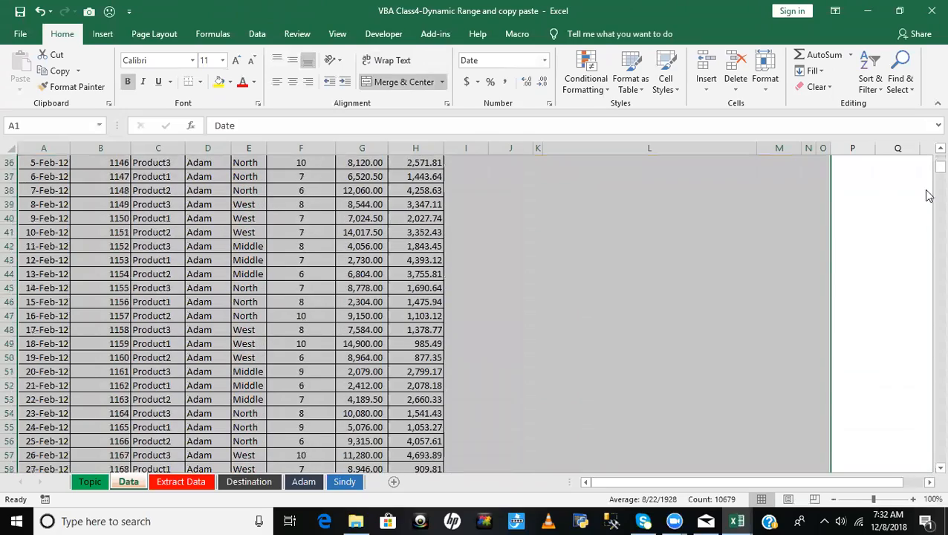
left_click_drag(938, 170, 930, 149)
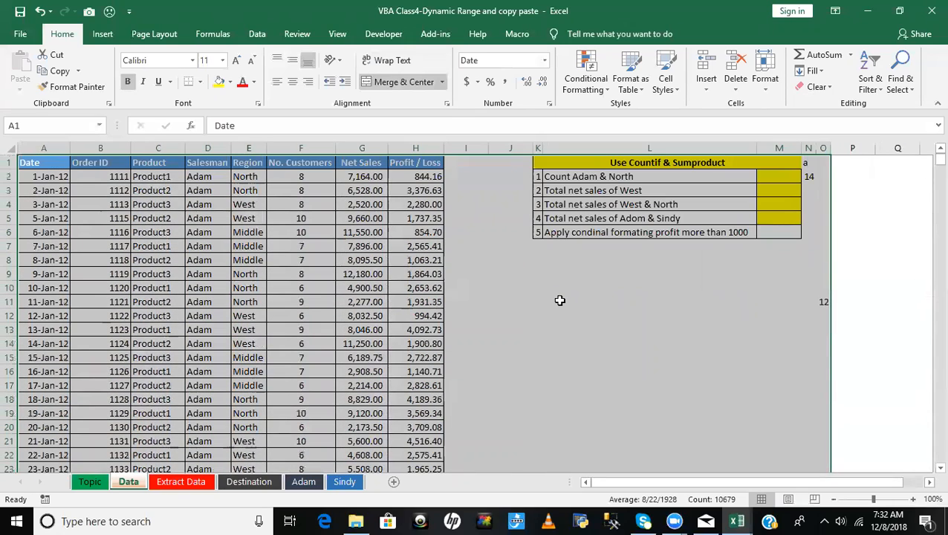
left_click(556, 297)
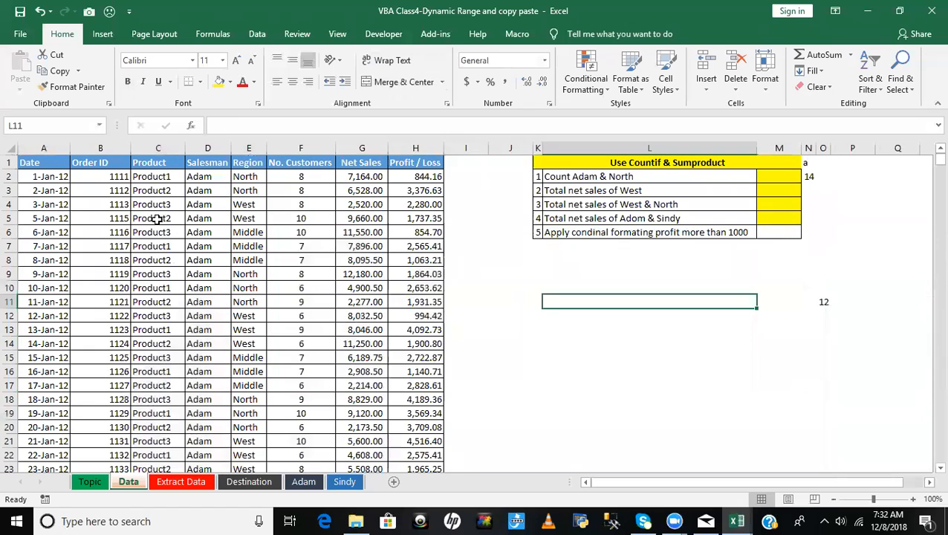
left_click(44, 166)
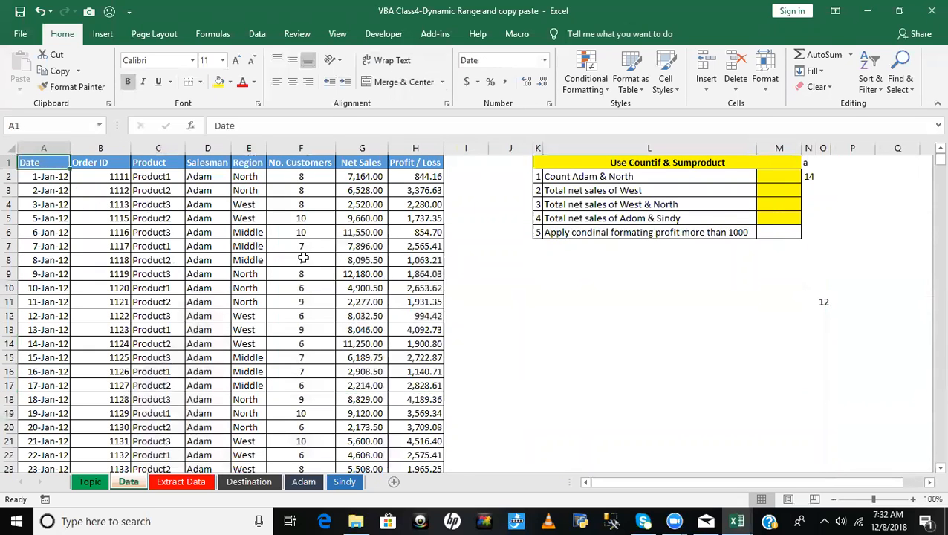
key("alt+F11")
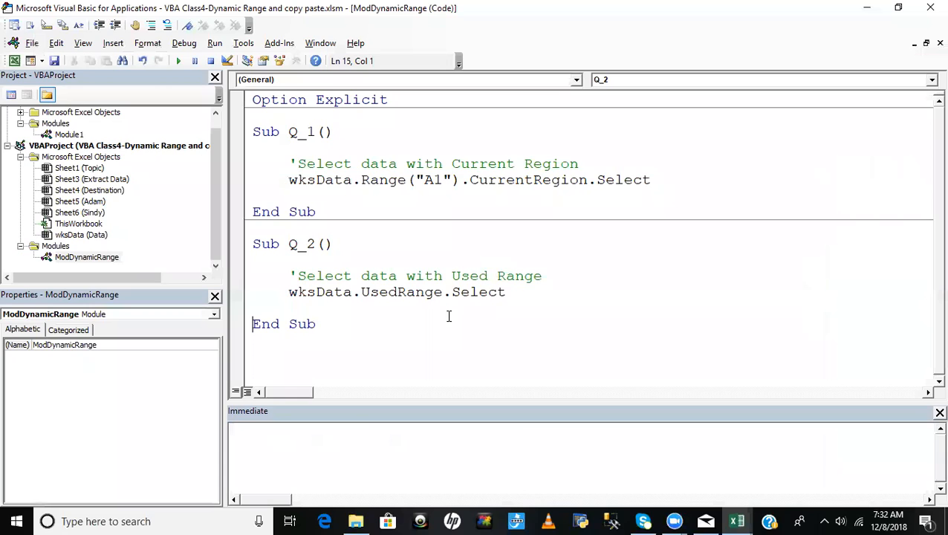
- Look over the Used Range, Count Last row and Count Last Column entries on the Topic sheet and return to the Data sheet
key("alt+F11")
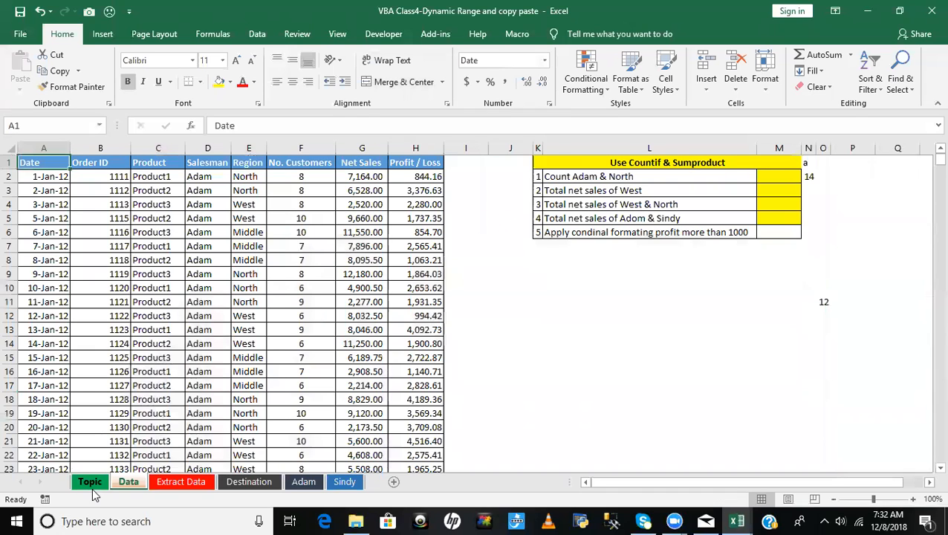
left_click(90, 482)
left_click(104, 192)
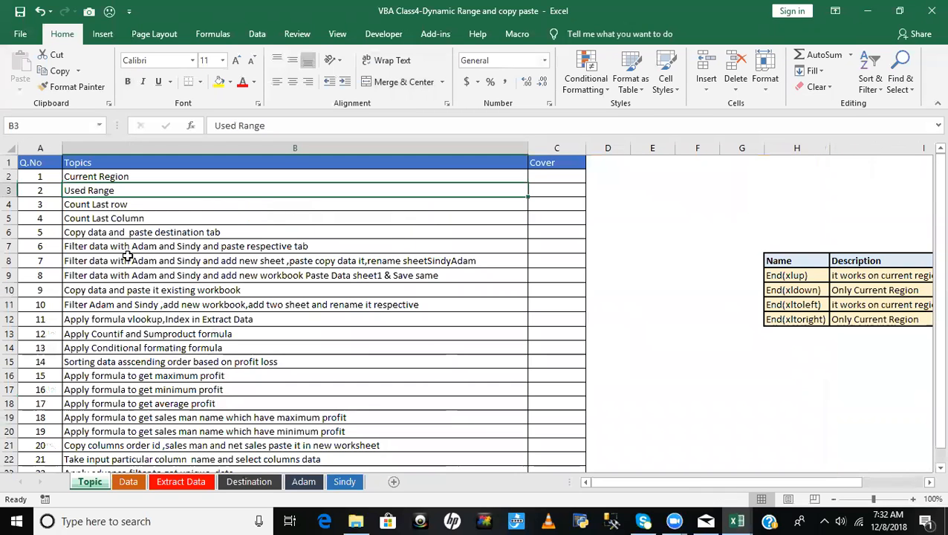
left_click(107, 206)
left_click(104, 218)
left_click(128, 482)
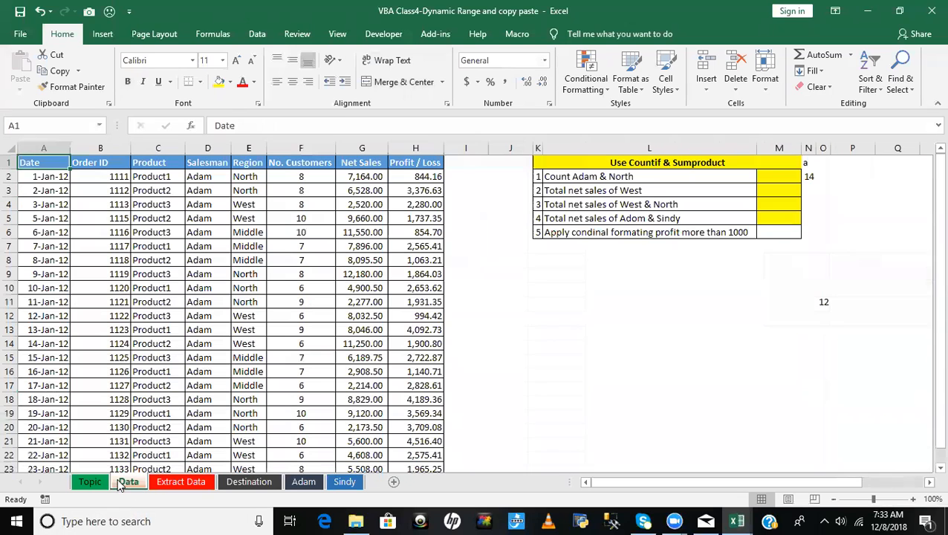
- Jump to the top of the Order ID column, then from cell A1 to the last row of the contiguous Date column
left_click(71, 305)
key("ctrl+Up")
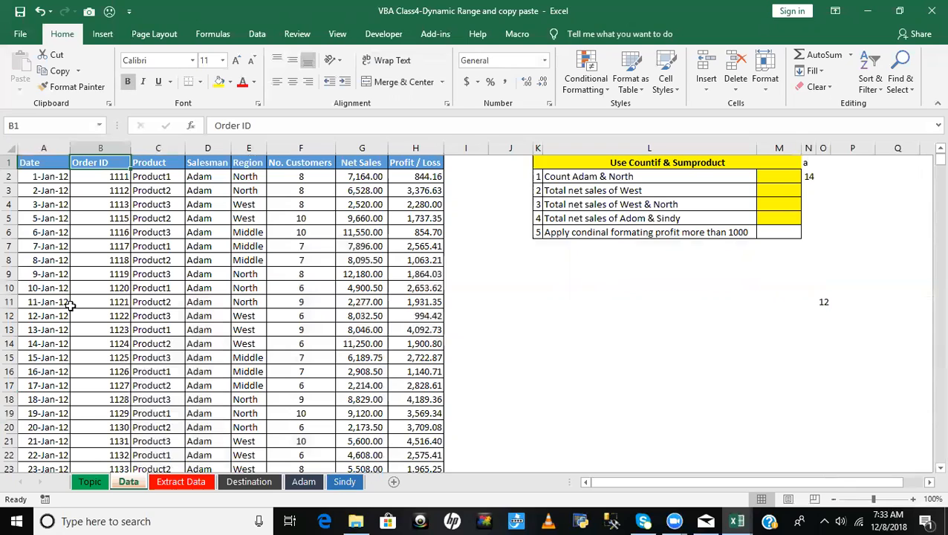
left_click(50, 168)
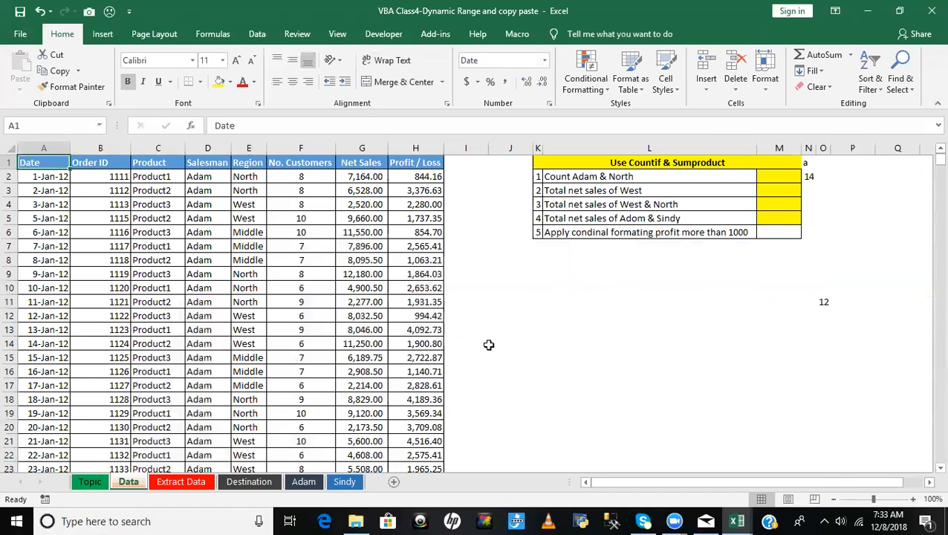
key("ctrl+Down")
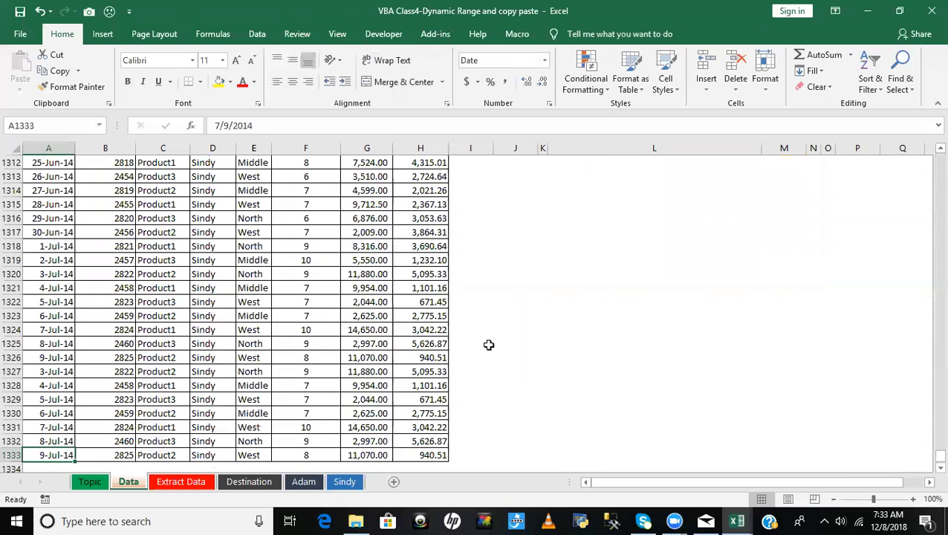
left_click(53, 467)
left_click(53, 454)
- Inspect the cells below the Data table and select the separate date in cell A1336
scroll(109, 438, "down", 1)
scroll(42, 431, "down", 1)
scroll(63, 442, "down", 2)
left_click(48, 369)
left_click(49, 385)
left_click(47, 372)
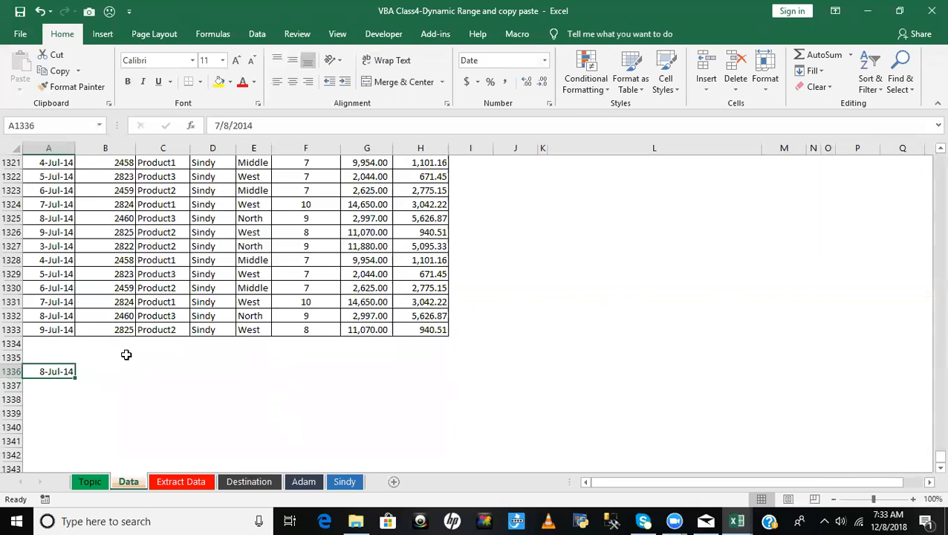
- Return to cell A1 and move along row 1 past the main table to cell N1
key("ctrl+Home")
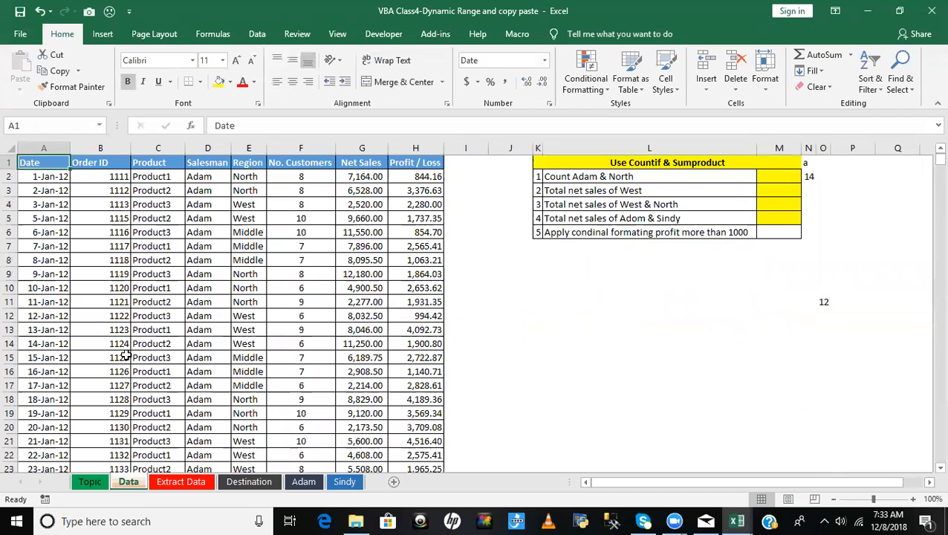
key("ctrl+Right")
key("Right")
key("Right")
key("Right")
key("Right")
key("Right")
key("Right")
key("Right")
key("Right")
key("Right")
key("Left")
key("Left")
key("Left")
key("Left")
key("Left")
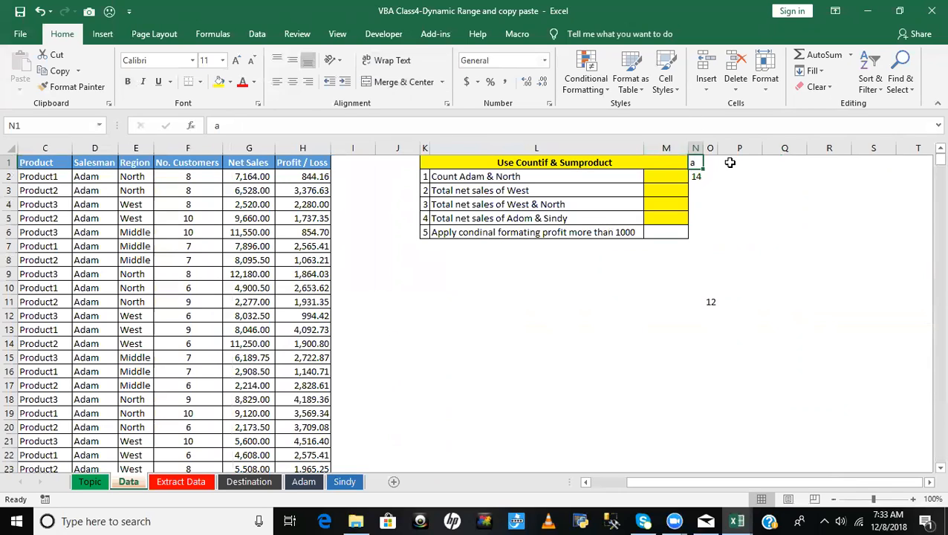
- Enter the formula =COLUMN() in cell P1 of the Data sheet and select that cell
left_click(728, 162)
type("=")
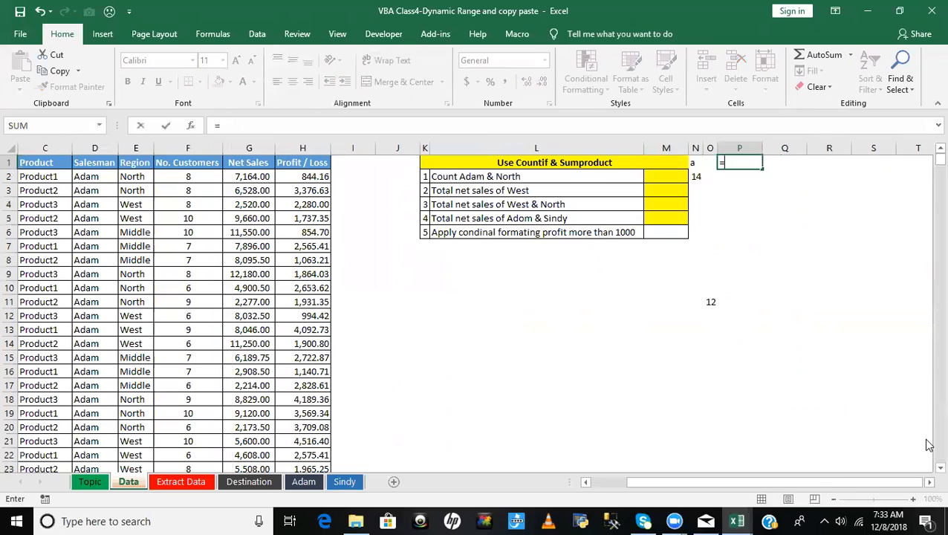
type("colu")
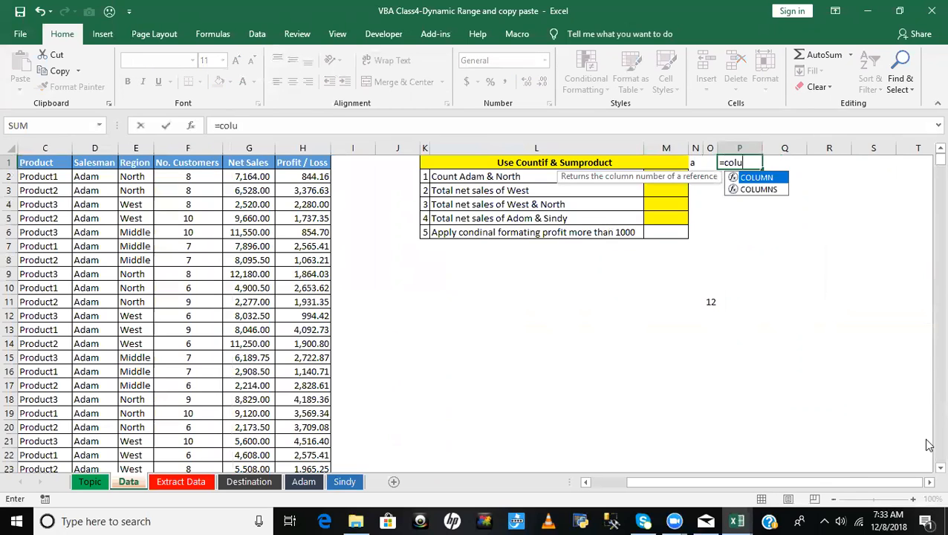
key("Tab")
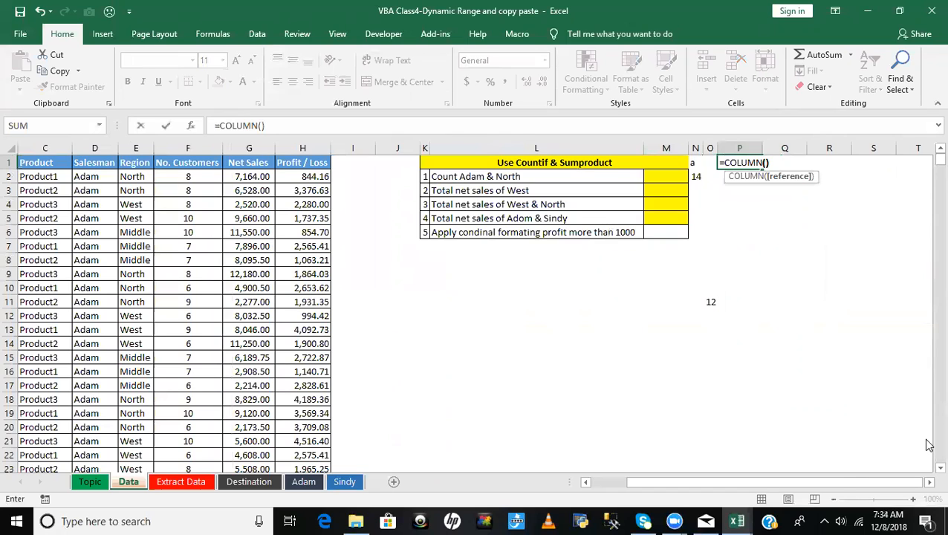
type(")")
key("Return")
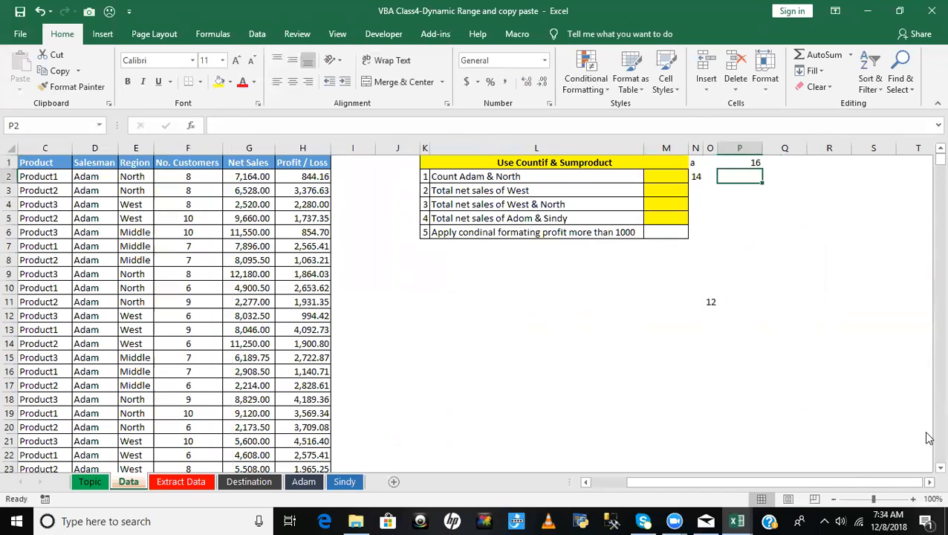
left_click(750, 161)
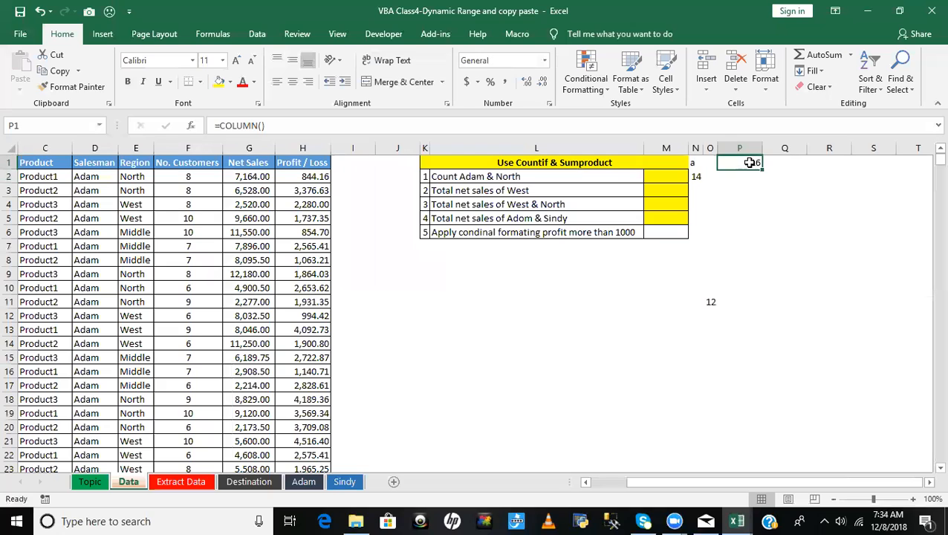
- Enter the formula =COLUMN() in cell I1, just after the Profit / Loss header
left_click(696, 164)
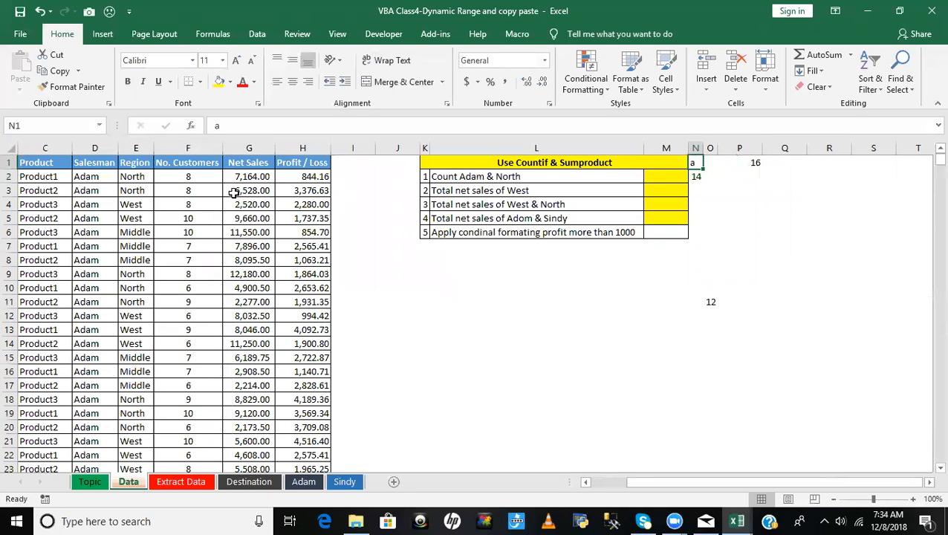
left_click(352, 160)
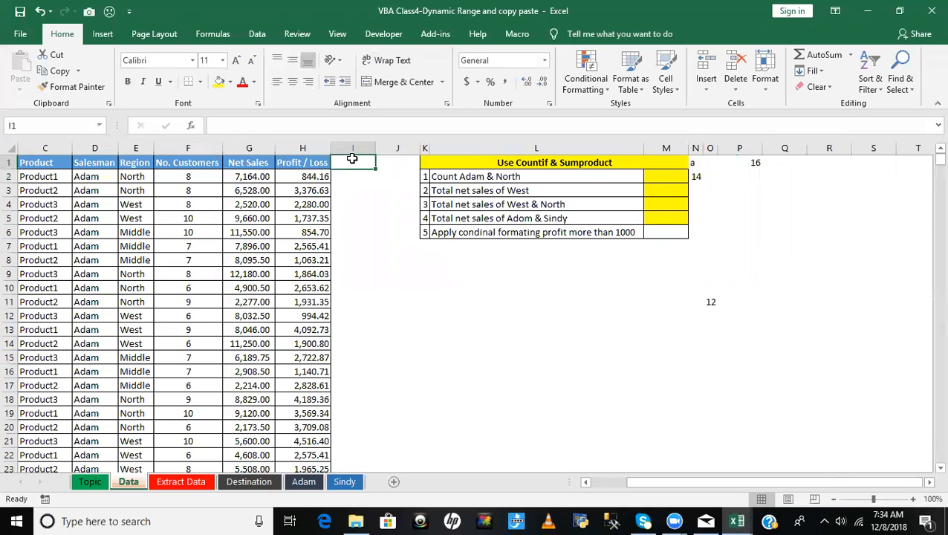
type("=colu")
key("Tab")
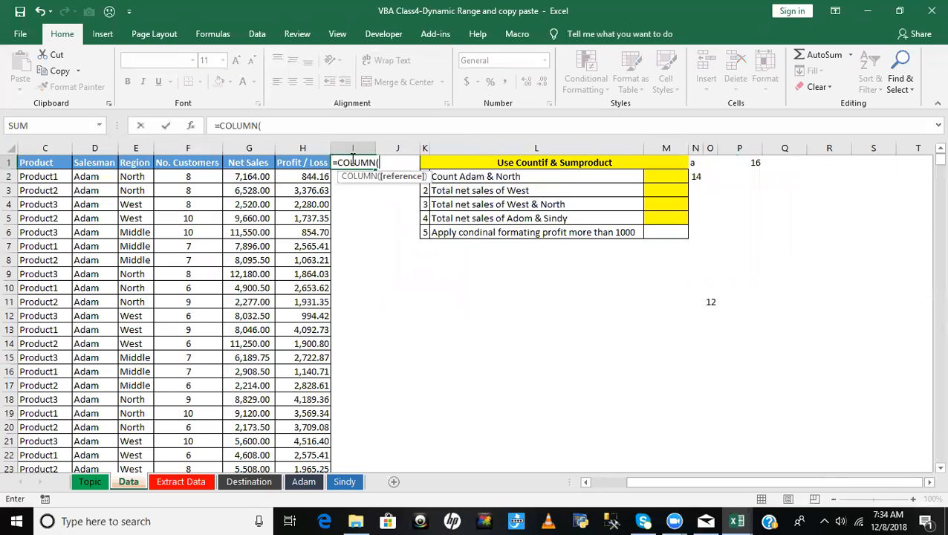
type(")")
key("Return")
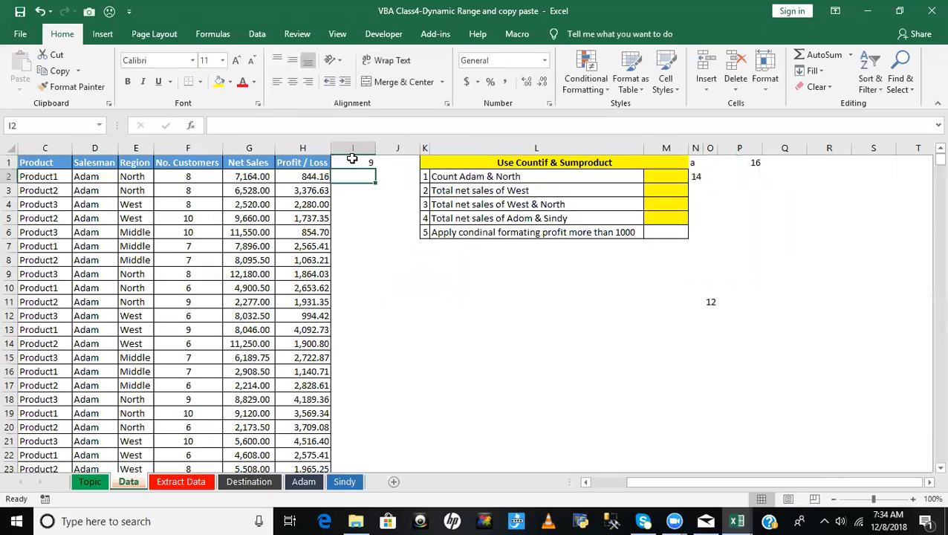
- Clear the COLUMN formula from cell I1 of the Data sheet, just after the Profit / Loss header
left_click(33, 164)
key("Left")
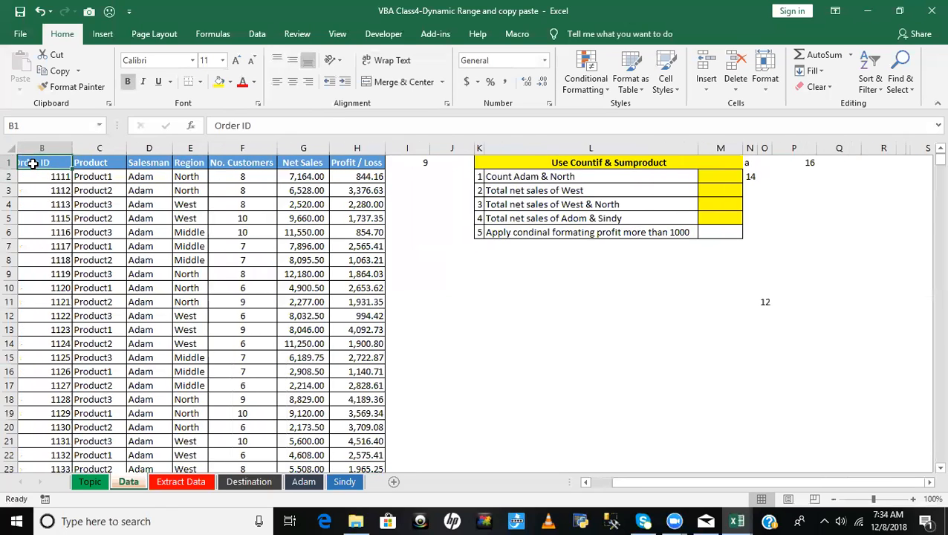
key("Right")
key("Right")
key("Right")
key("Right")
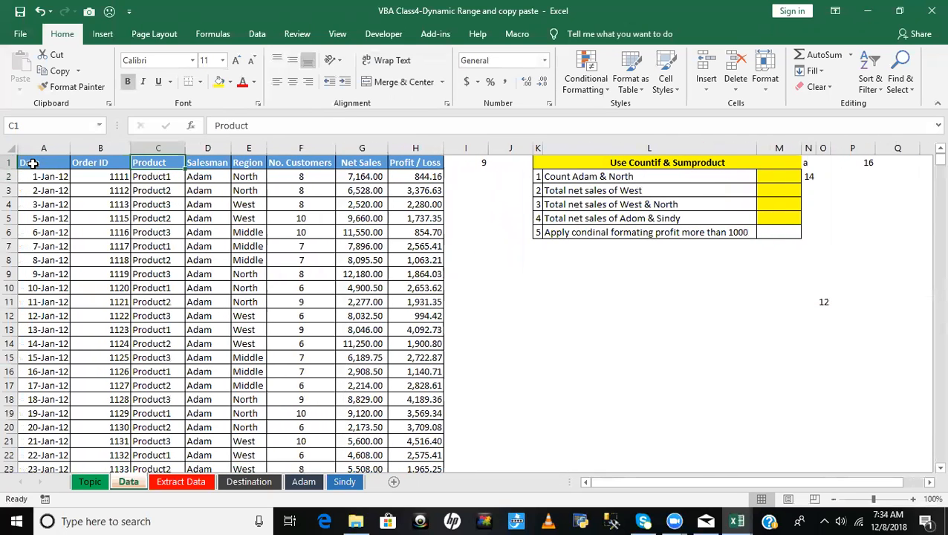
key("Right")
key("Right")
key("Right")
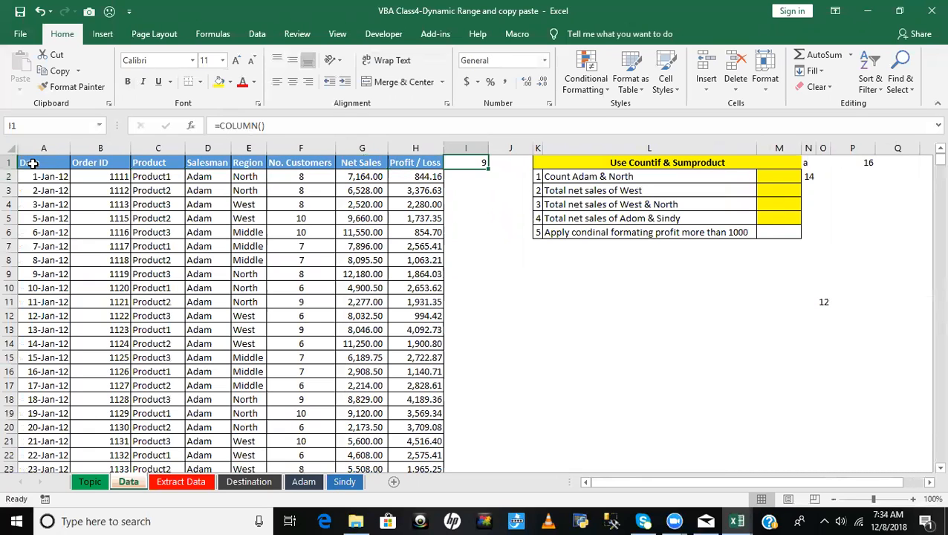
key("Delete")
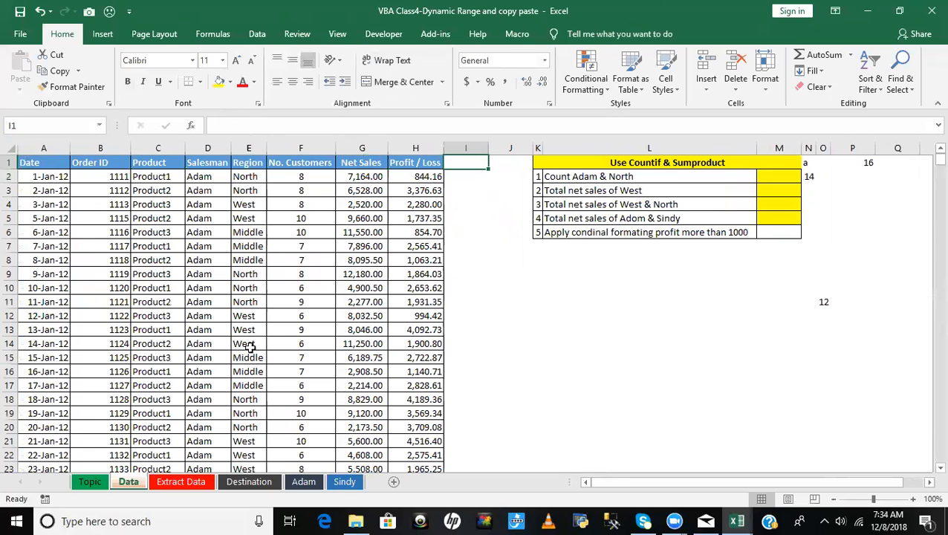
left_click(190, 251)
left_click(49, 163)
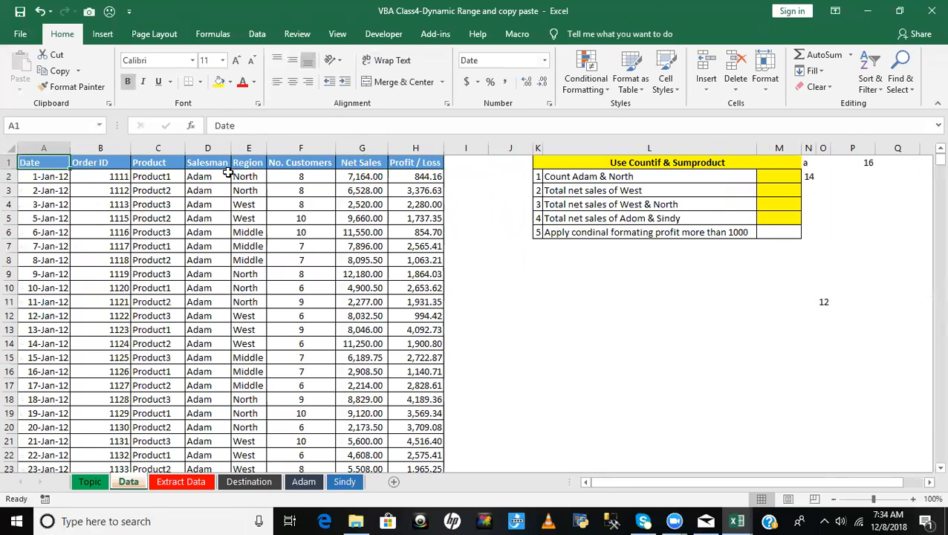
left_click(467, 164)
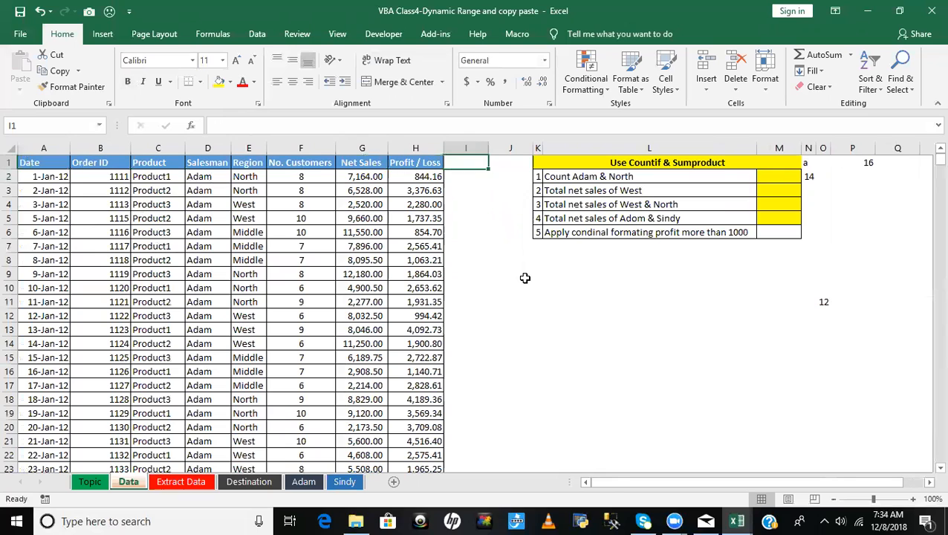
- Switch to the Visual Basic Editor and create an empty procedure named Q_3 below Q_2 in ModDynamicRange
key("alt+F11")
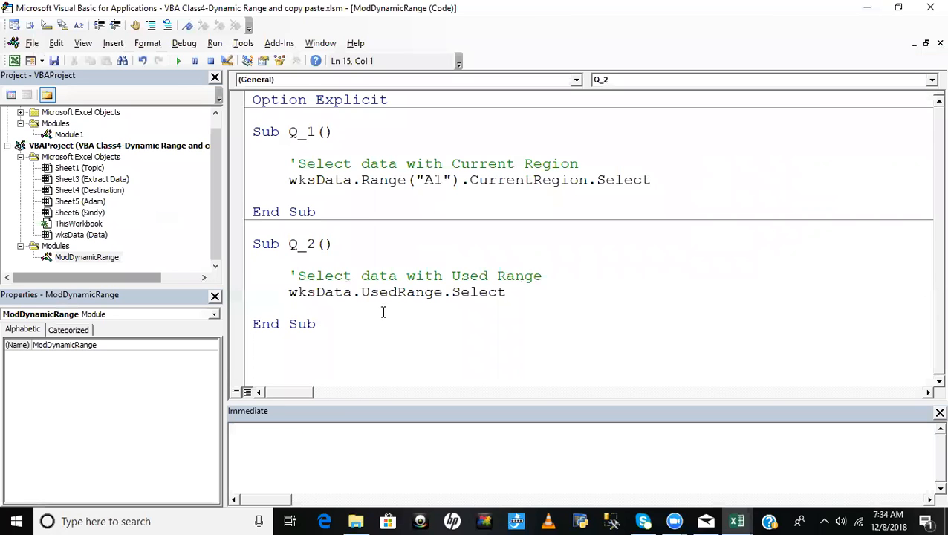
left_click_drag(352, 330, 590, 470)
key("Delete")
key("Return")
type("sub Q_3")
key("Return")
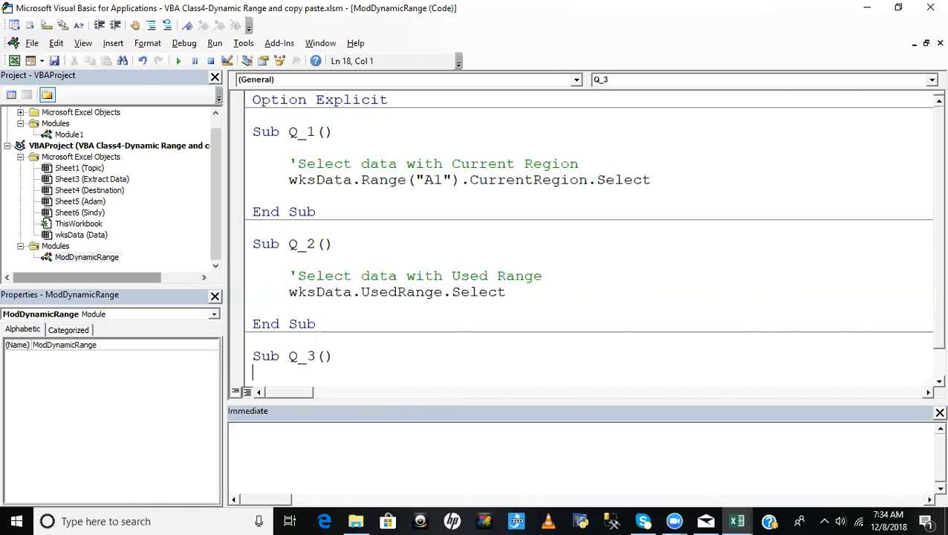
scroll(631, 394, "down", 1)
key("Tab")
key("Return")
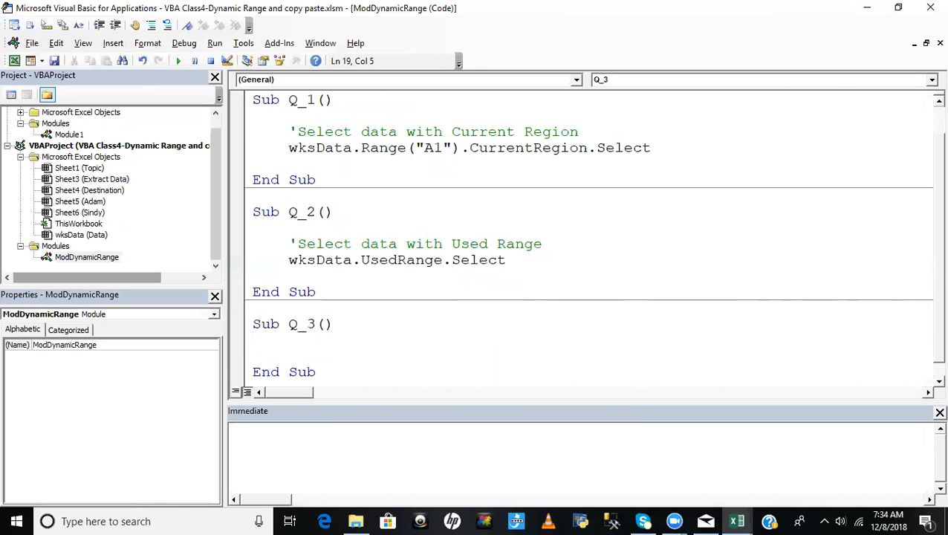
- Add the comment 'Count Last row inside the Q_3 procedure
type("'Count the")
key("BackSpace")
key("BackSpace")
key("BackSpace")
type("Last row")
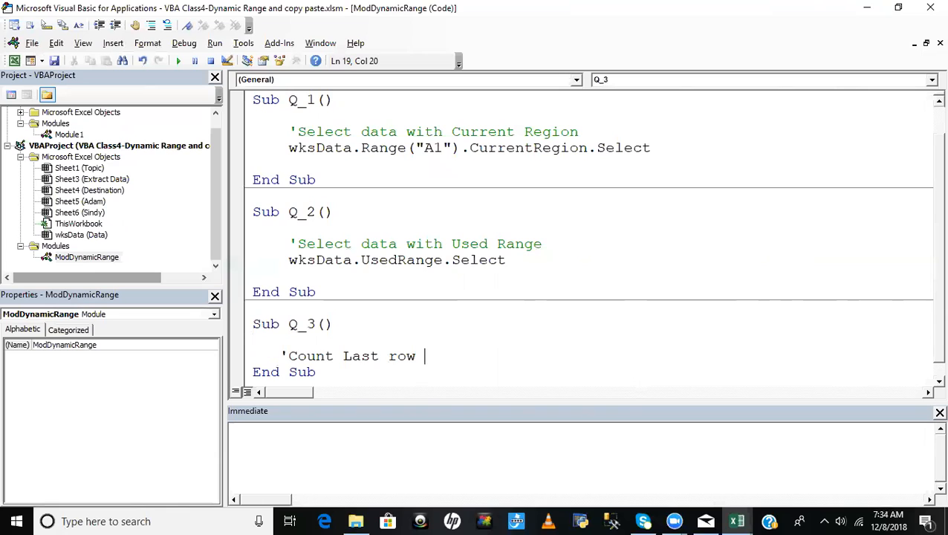
key("Return")
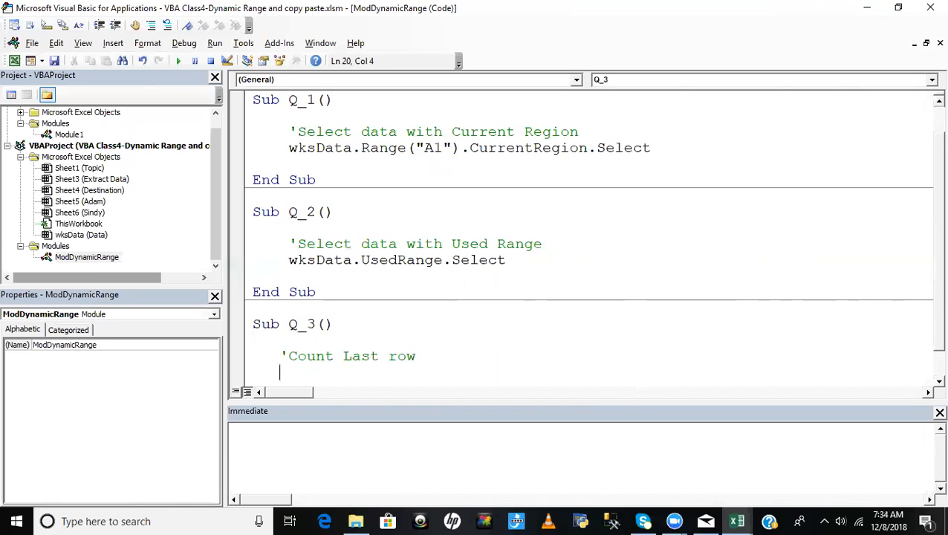
- Insert the comment 'Declare varible as interger above the 'Count Last row comment in Q_3
left_click(358, 338)
key("Return")
type("'D")
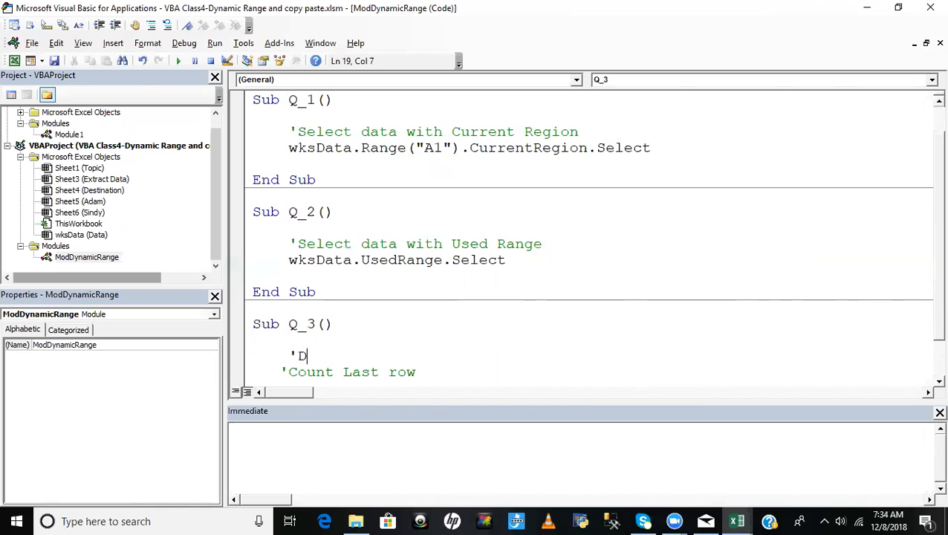
type("eclare v")
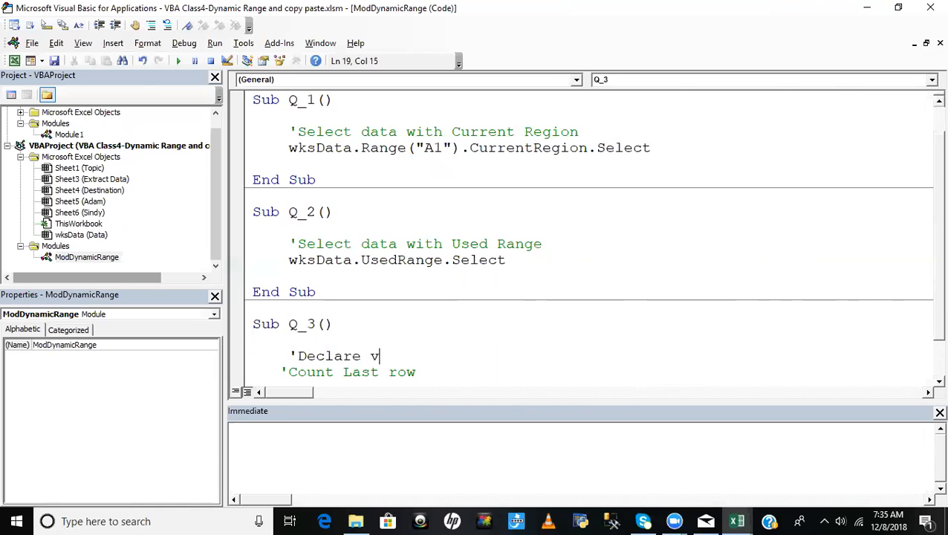
type("aribble as")
key("BackSpace")
key("BackSpace")
key("BackSpace")
key("BackSpace")
key("BackSpace")
key("BackSpace")
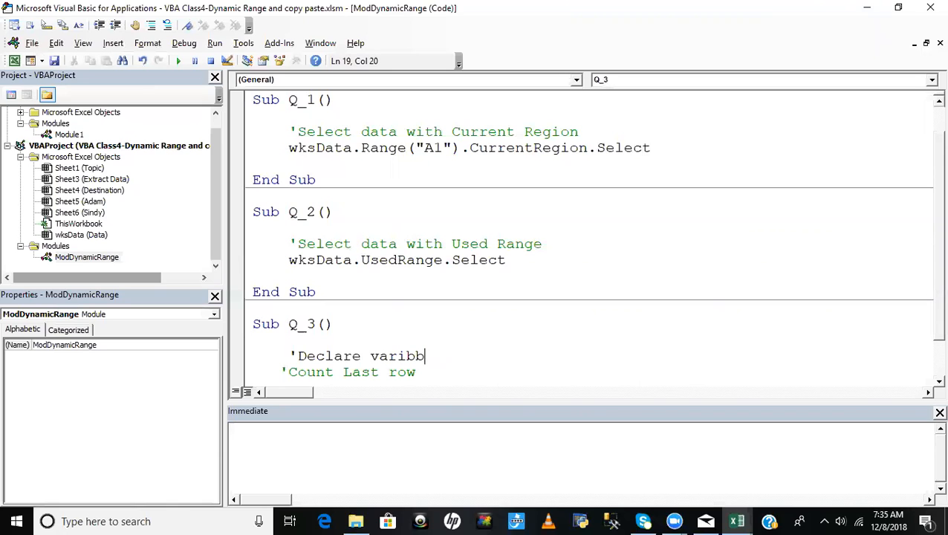
type("le as interger")
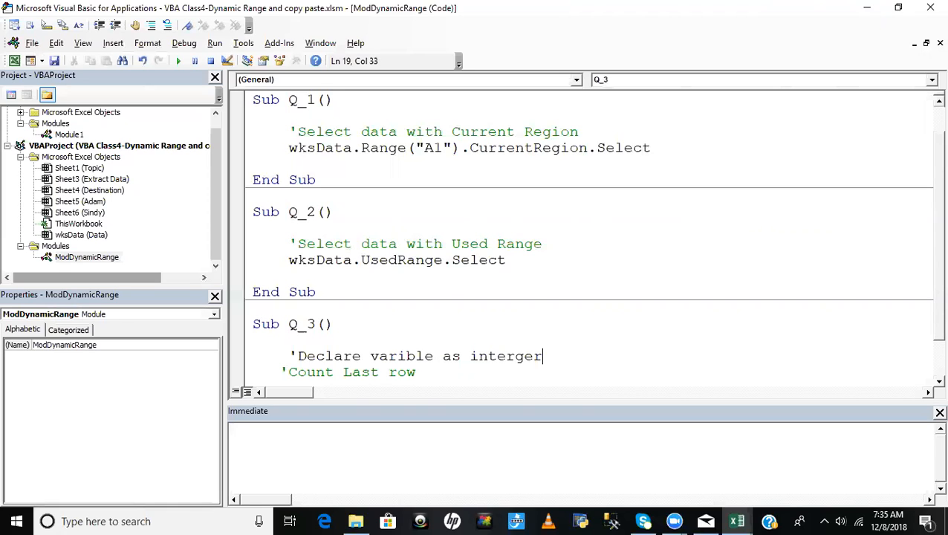
- Declare the variable with Dim iLastRow As Integer beneath the declaration comment in Q_3
key("Return")
type("di")
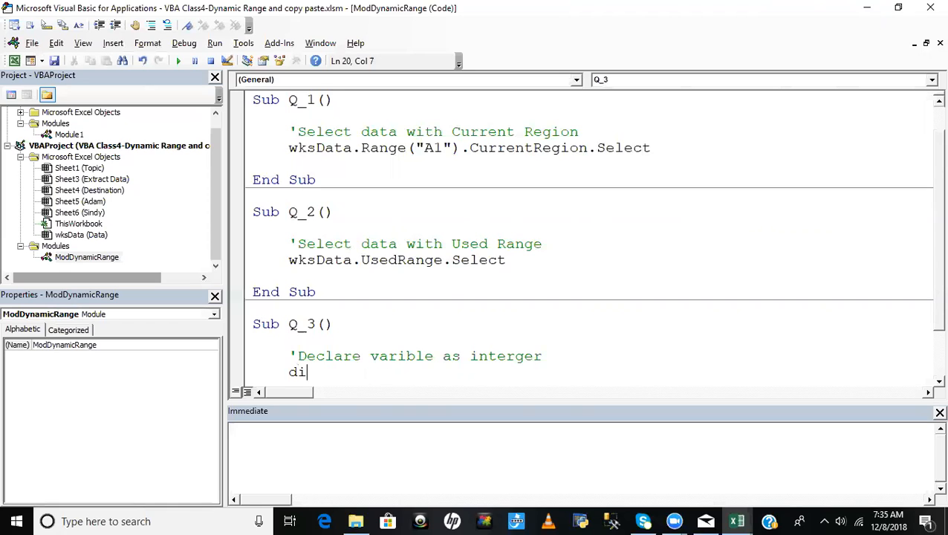
type("m iLastRow as int")
key("Tab")
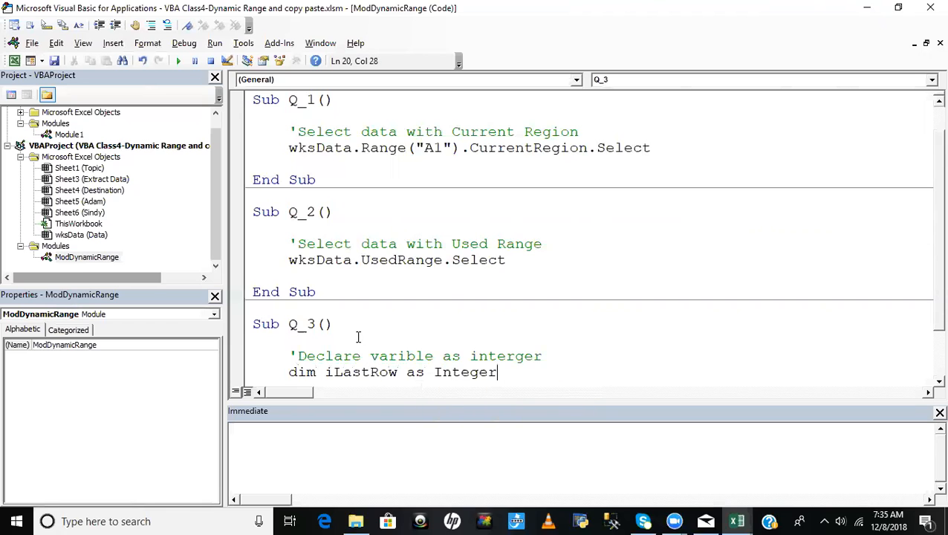
key("Return")
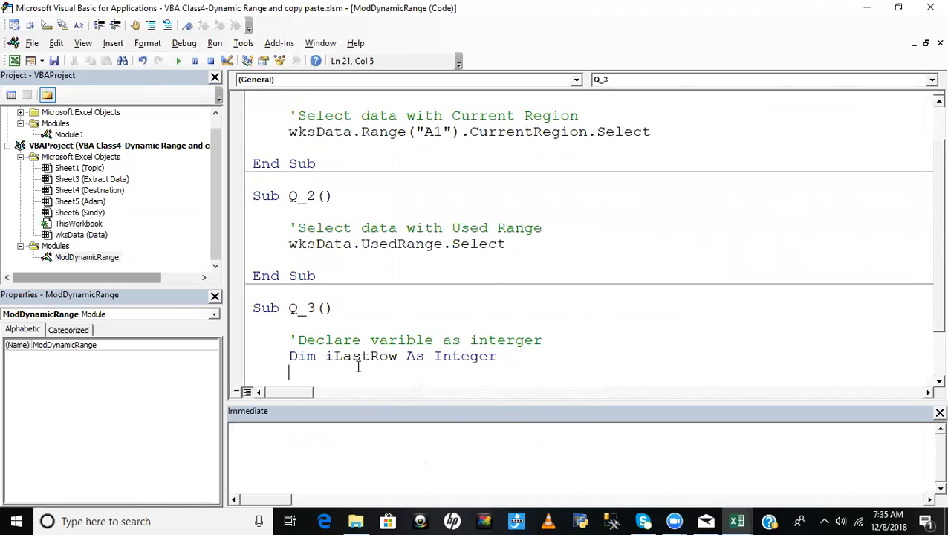
- Tidy the spacing in Q_3 so that one blank line separates the Dim statement from the 'Count Last row comment
scroll(373, 361, "down", 1)
scroll(374, 360, "down", 1)
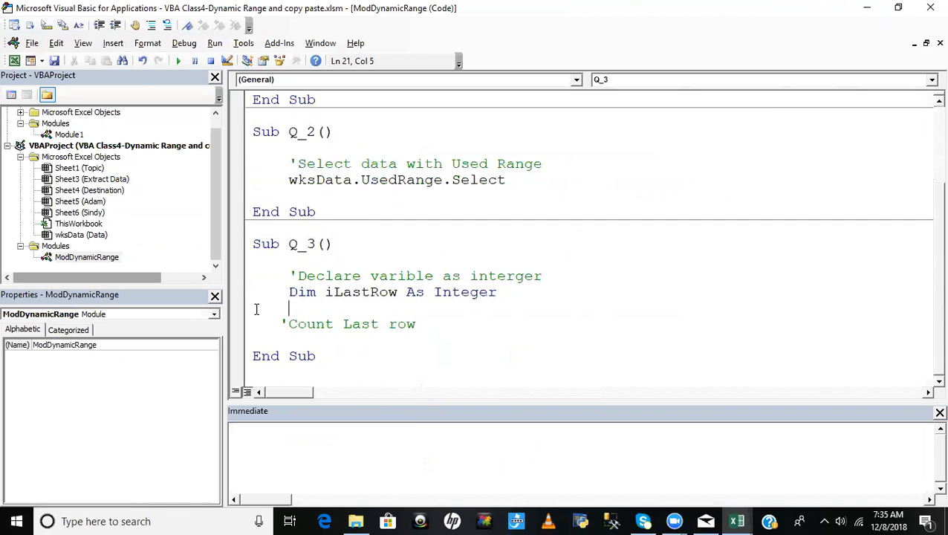
key("shift+Home")
key("Delete")
key("Delete")
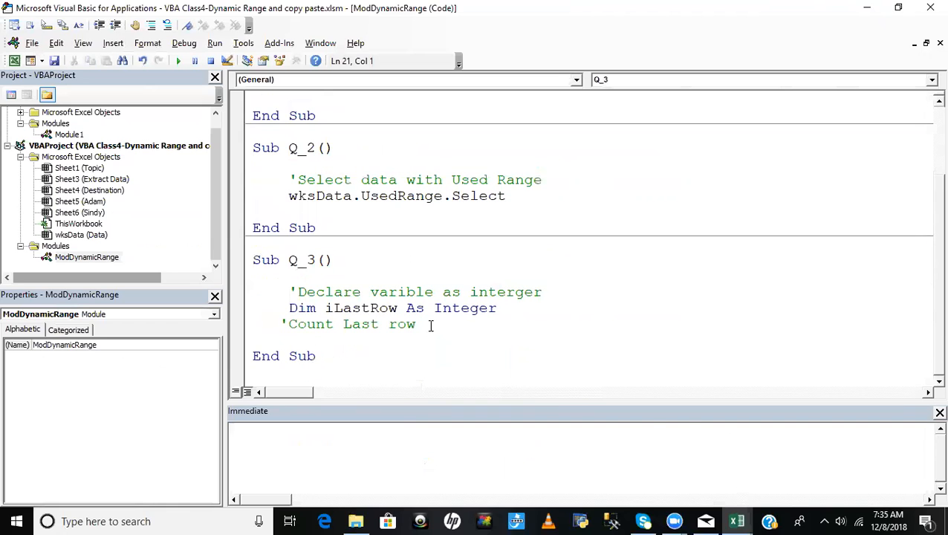
left_click_drag(282, 324, 288, 324)
key("Left")
key("Return")
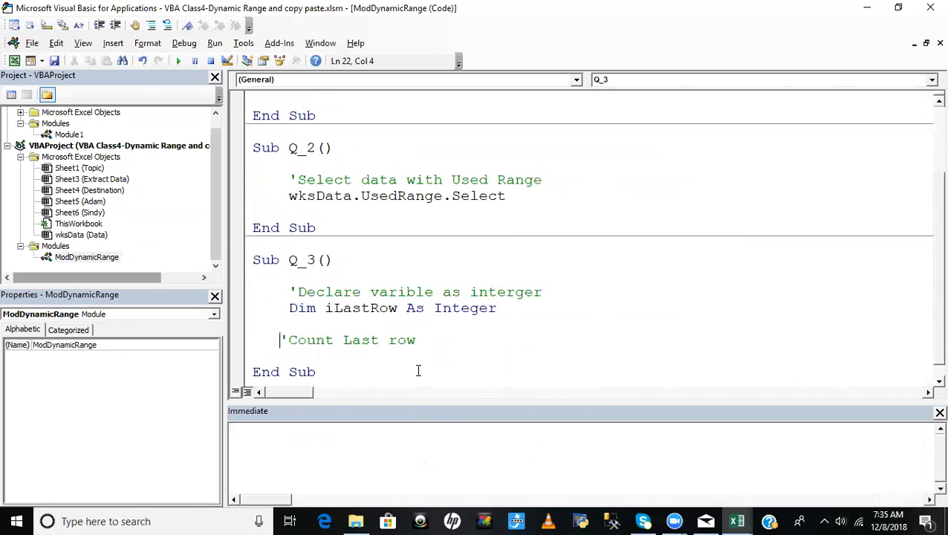
- Below the 'Count Last row comment, write iLastRow = wksData.Cells(Rows.Count, "A").End(xlUp).Row
left_click(426, 338)
key("Return")
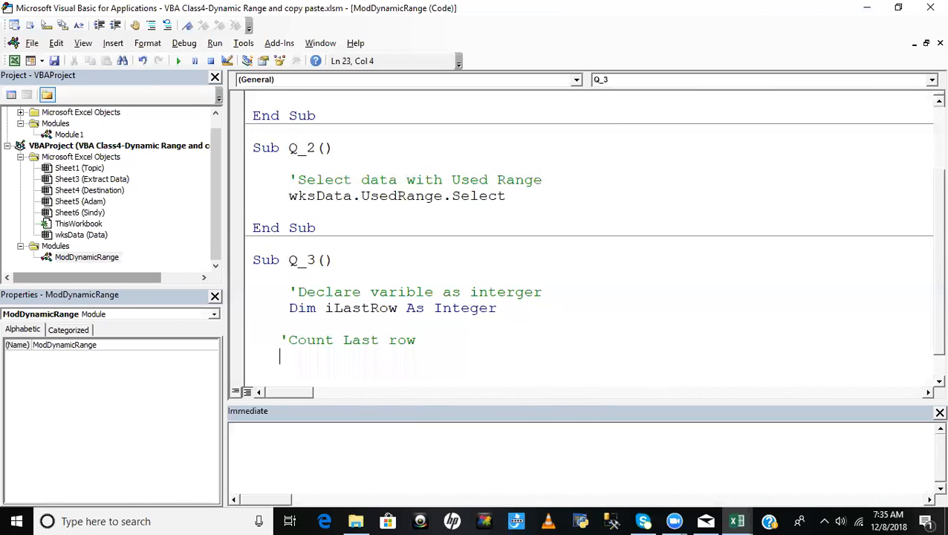
type("ilast")
key("ctrl+space")
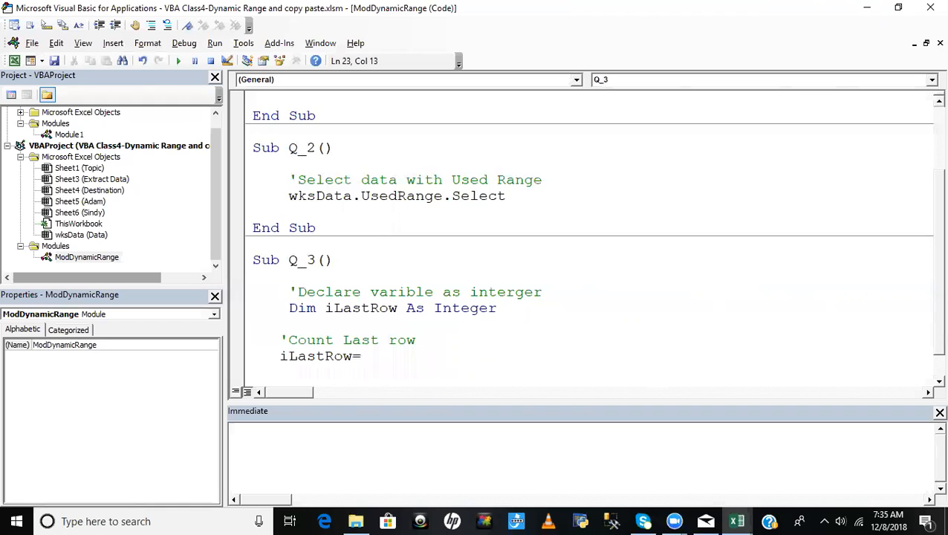
type("=wksData.")
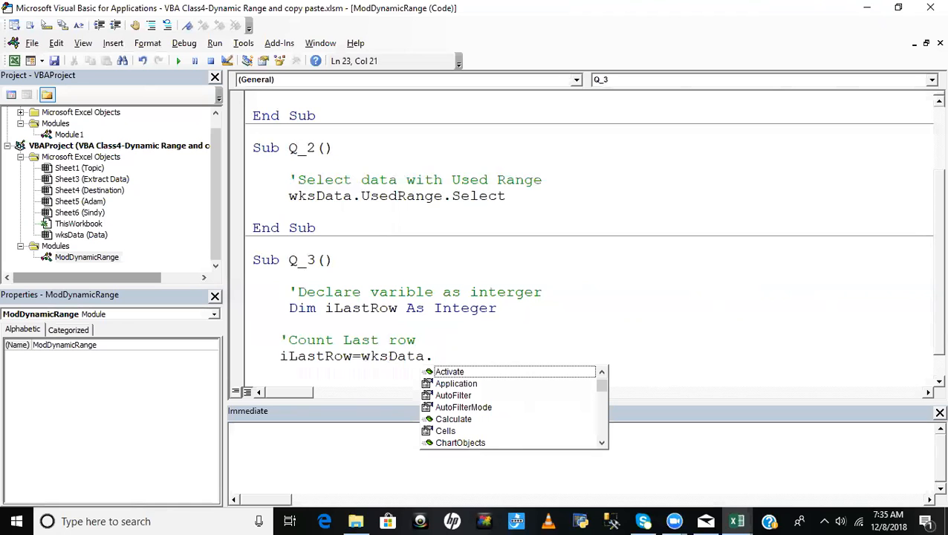
type("Cells(")
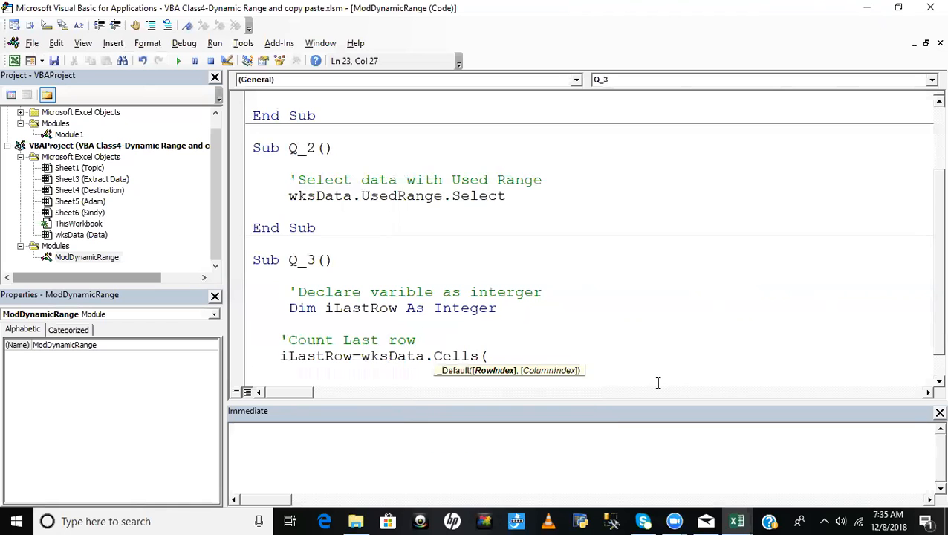
type("rows.Count,\"A\"")
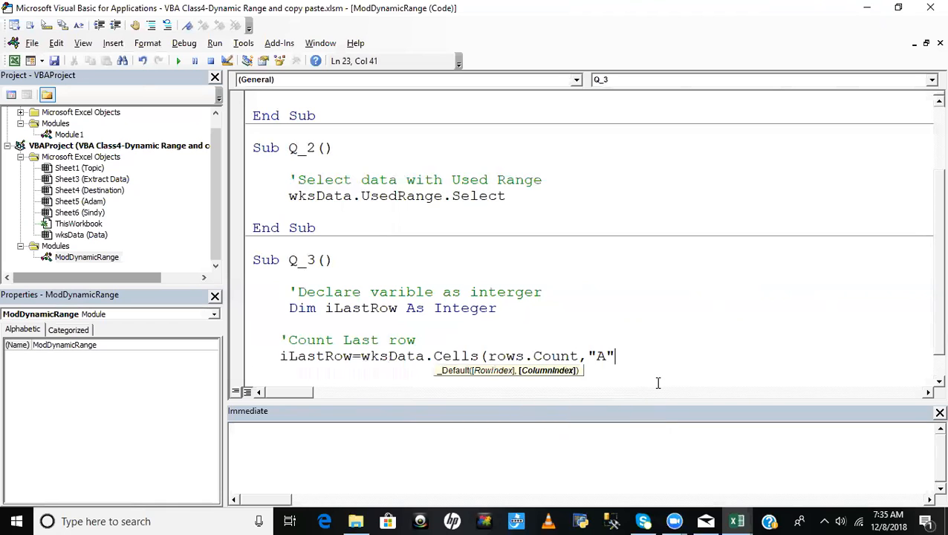
type(").en")
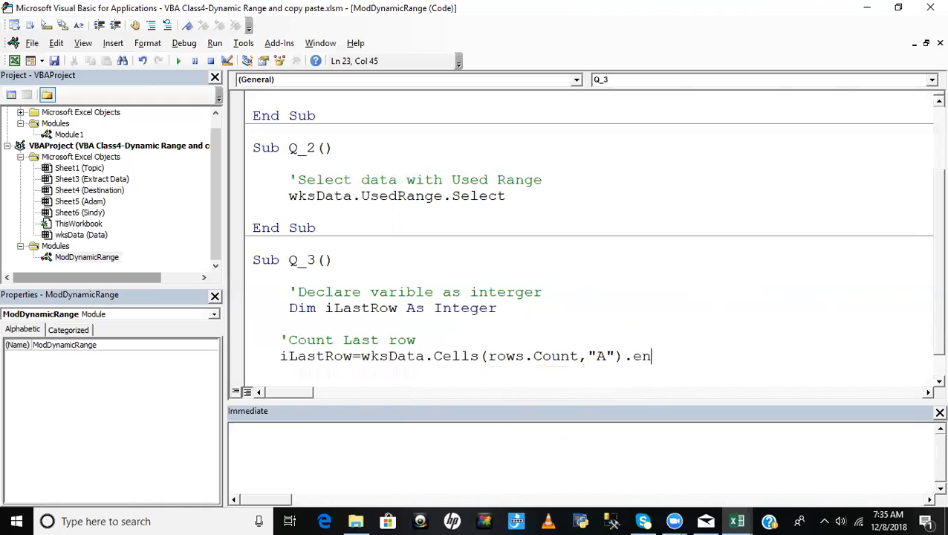
type("d(xlup")
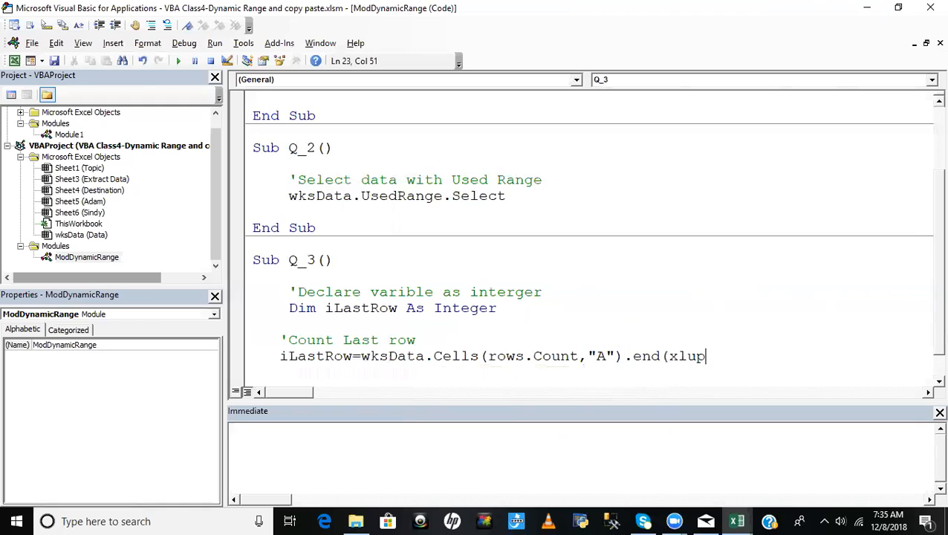
type(")r.")
key("BackSpace")
key("BackSpace")
type(".,")
key("BackSpace")
type("row")
key("Return")
- Review the last-row expression in Q_3, switch to the Data sheet and go to cell A1
left_click(502, 311)
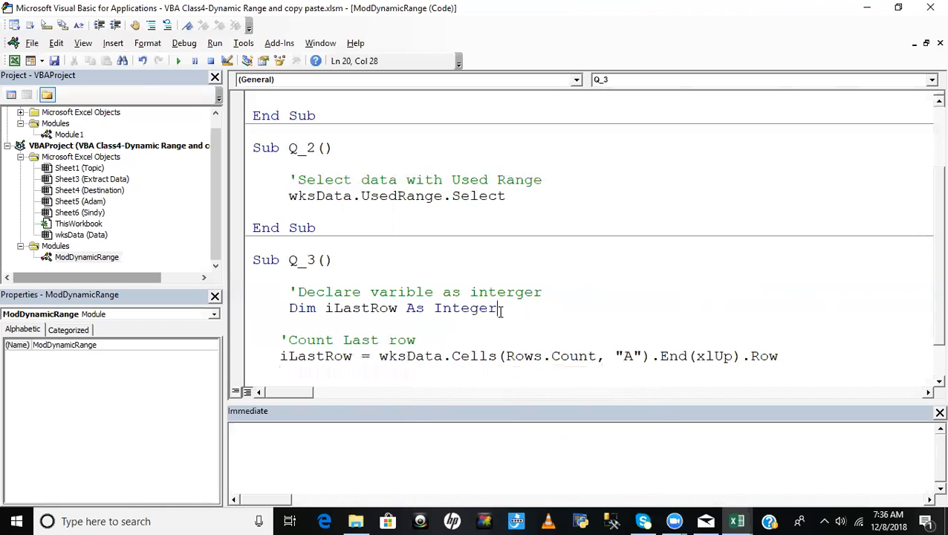
left_click_drag(386, 358, 797, 362)
key("Up")
key("alt+F11")
left_click(140, 290)
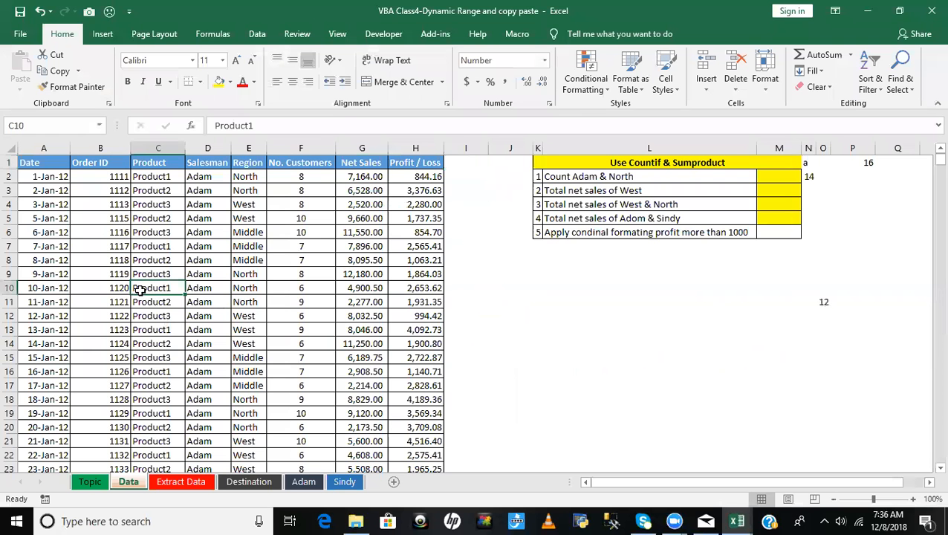
key("Home")
key("ctrl+Up")
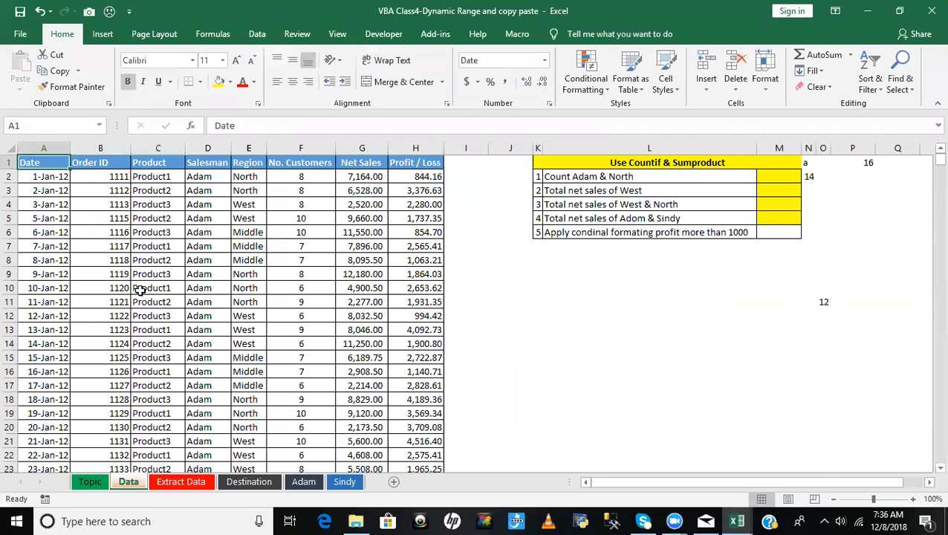
- Trace the last-row logic in column A of the Data sheet: jump to row 1048576, then back up to the last filled cell
key("alt+F11")
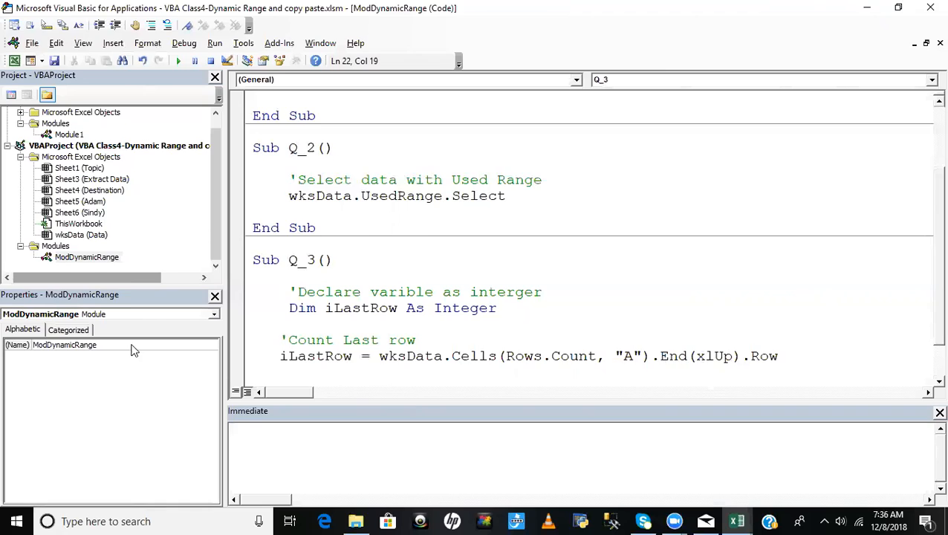
key("alt+F11")
key("ctrl+Down")
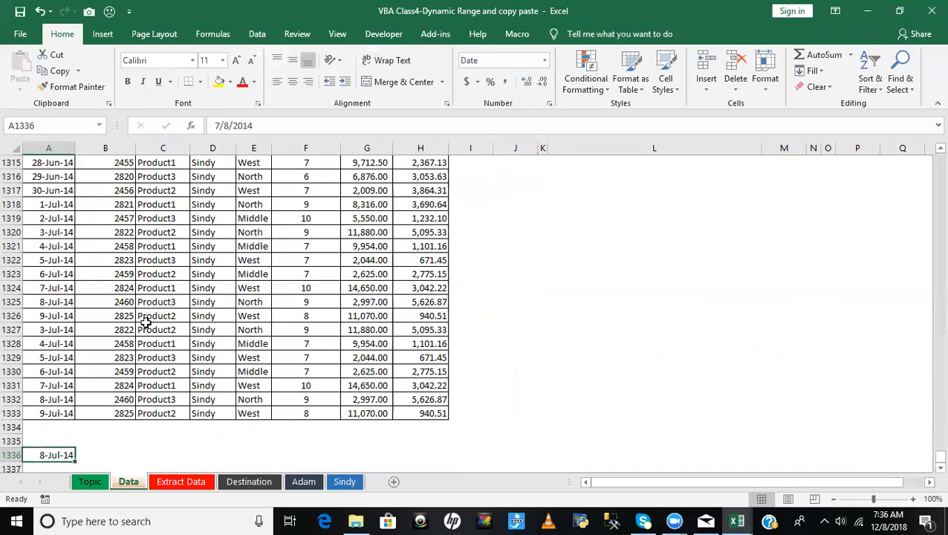
key("ctrl+Down")
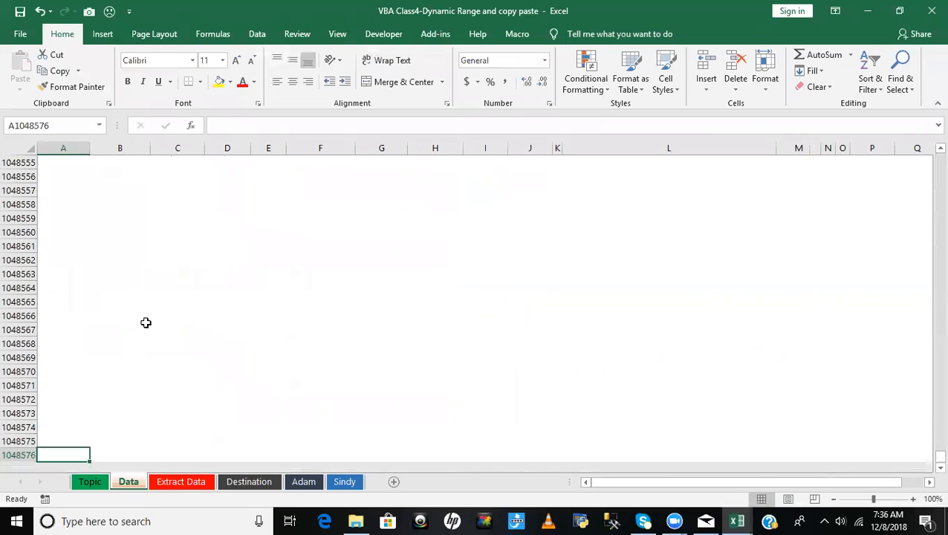
key("ctrl+Up")
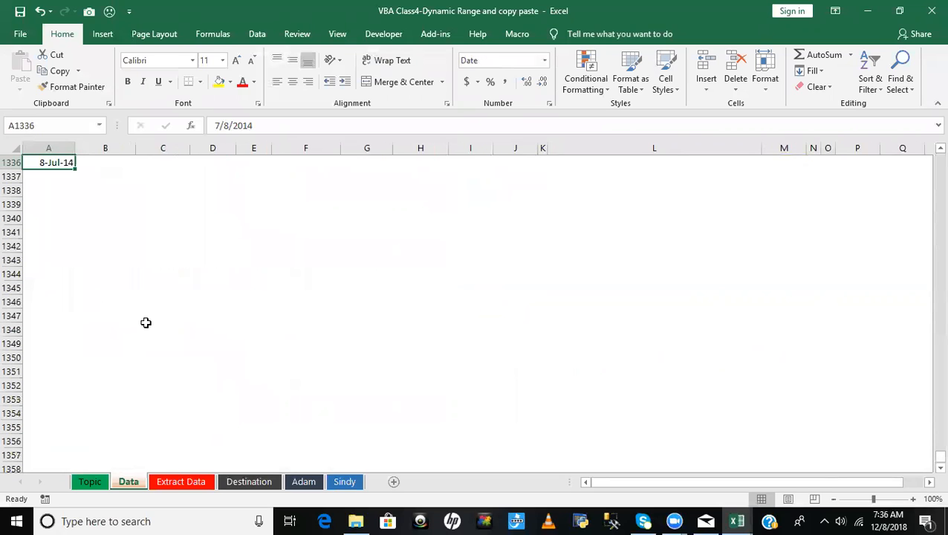
- On the Data sheet, select column A from the last filled cell up to A1, and return to the VBA code
key("ctrl+shift+Up")
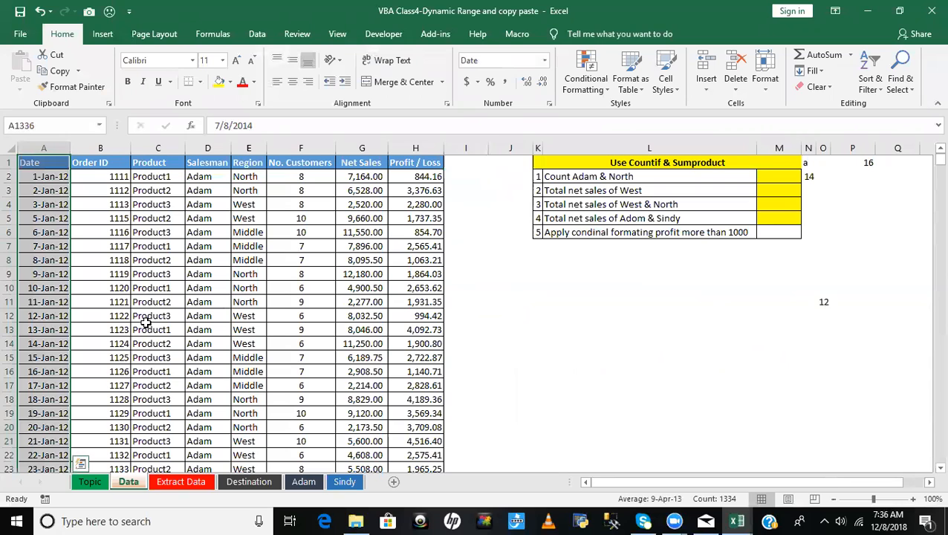
left_click(137, 259)
key("alt+F11")
- Add the line Debug.Print iLastRow to Q_3, one blank line below the last-row assignment
left_click(809, 358)
key("Return")
left_click(396, 319)
scroll(396, 315, "down", 1)
left_click(800, 306)
key("Return")
key("Return")
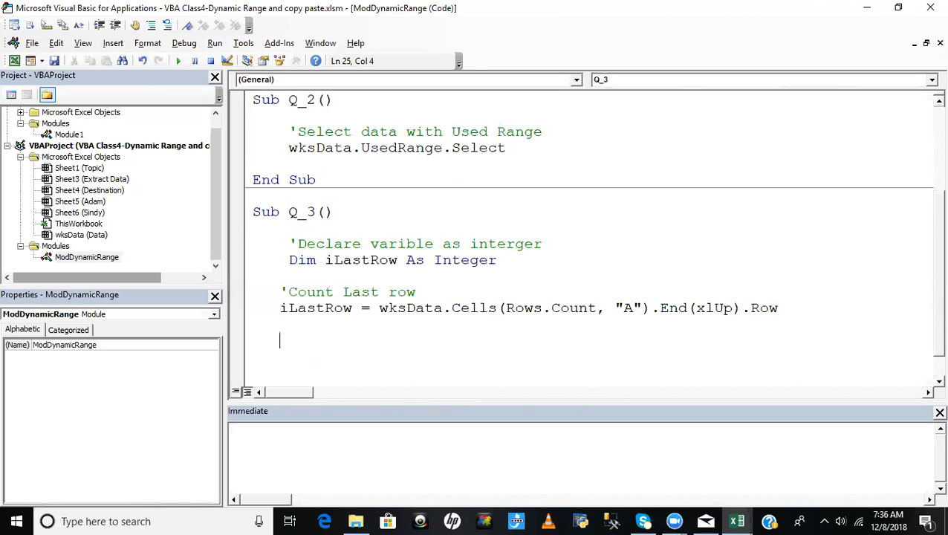
type("debug.")
key("Down")
key("Tab")
type("ilastro")
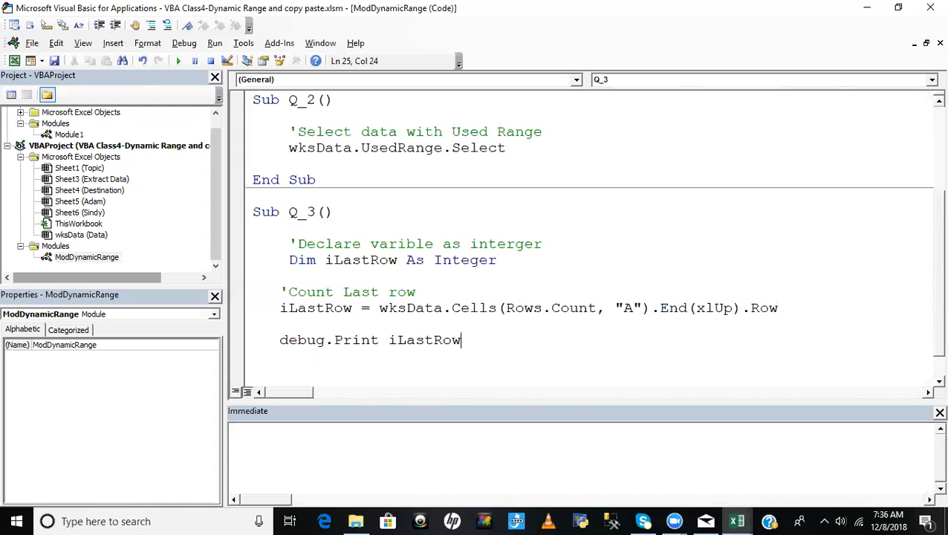
left_click(427, 288)
- Step through Q_3 line by line as far as the Debug.Print statement and inspect the value of iLastRow
left_click_drag(396, 339, 473, 340)
left_click(440, 261)
key("F8")
key("F8")
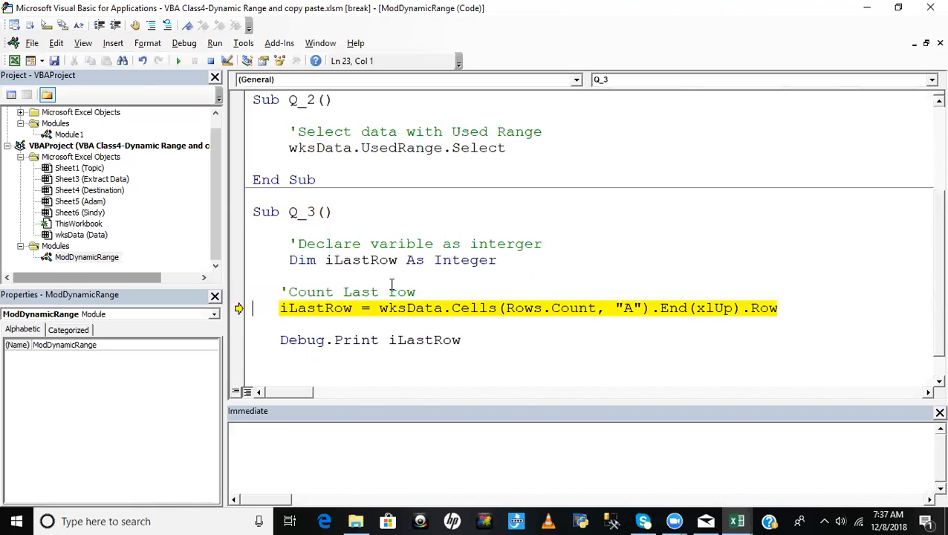
mouse_move(347, 261)
left_click_drag(383, 311, 800, 313)
left_click(689, 336)
key("F8")
mouse_move(327, 310)
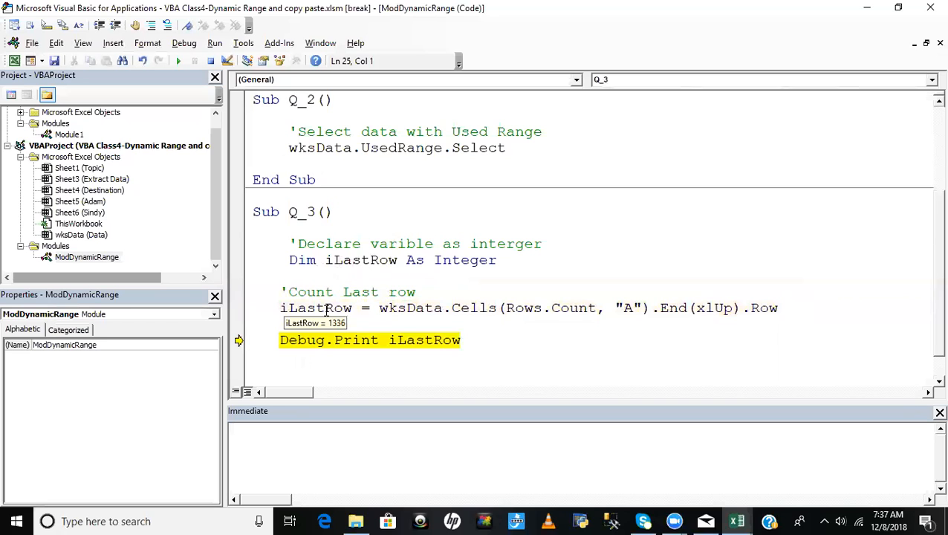
- Execute the Debug.Print line, highlight its output in the Immediate window and finish running Q_3
key("F8")
left_click_drag(295, 434, 134, 435)
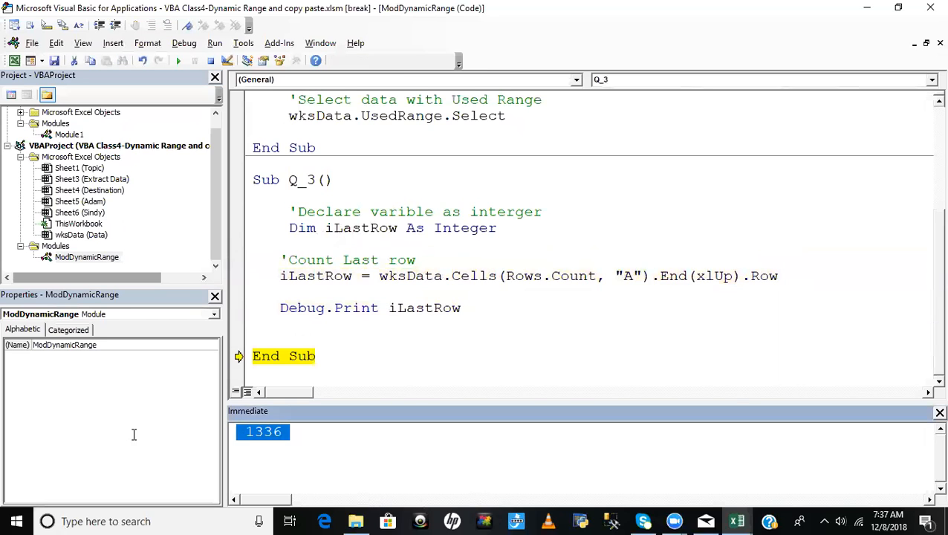
key("F8")
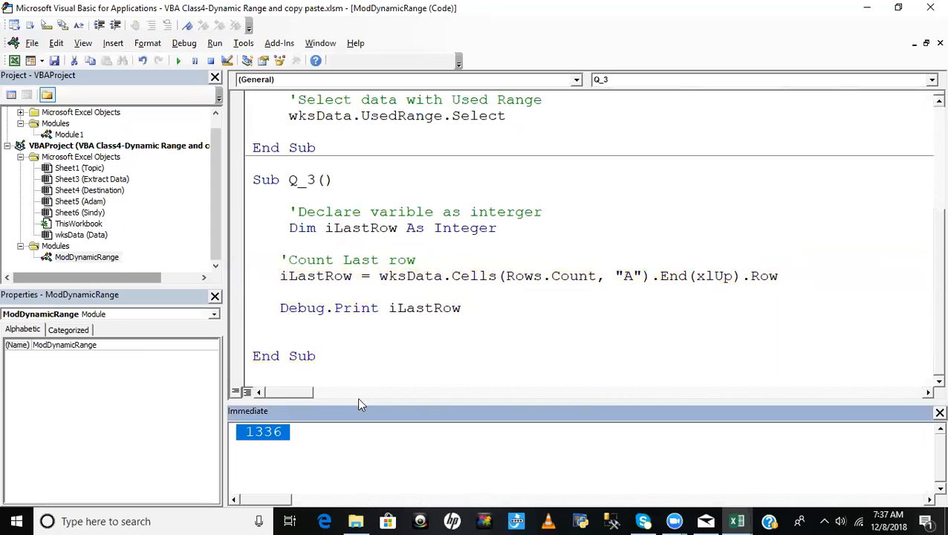
- Switch to the Data sheet and trace column A from A7 to the sheet's bottom and back up to the last filled cell
key("alt+F11")
left_click(41, 243)
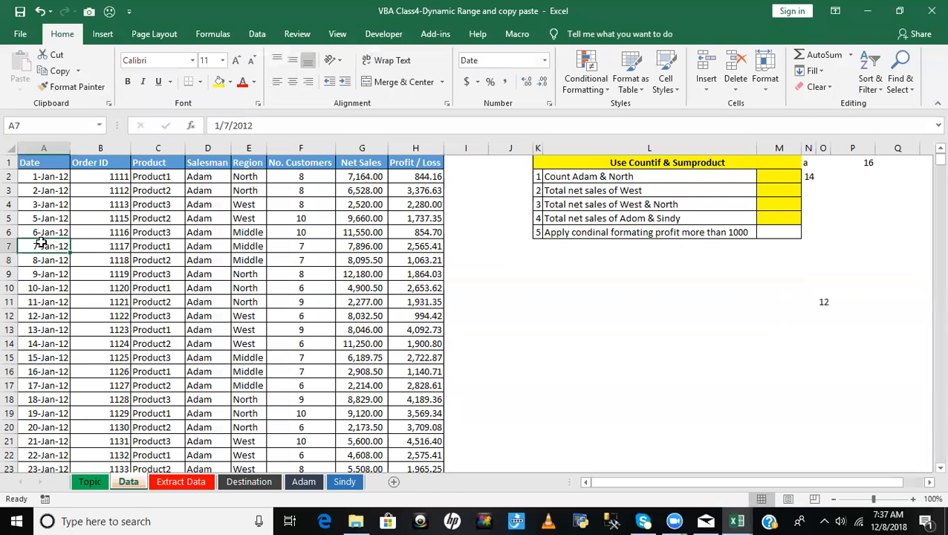
key("ctrl+Down")
key("ctrl+Down")
key("ctrl+Up")
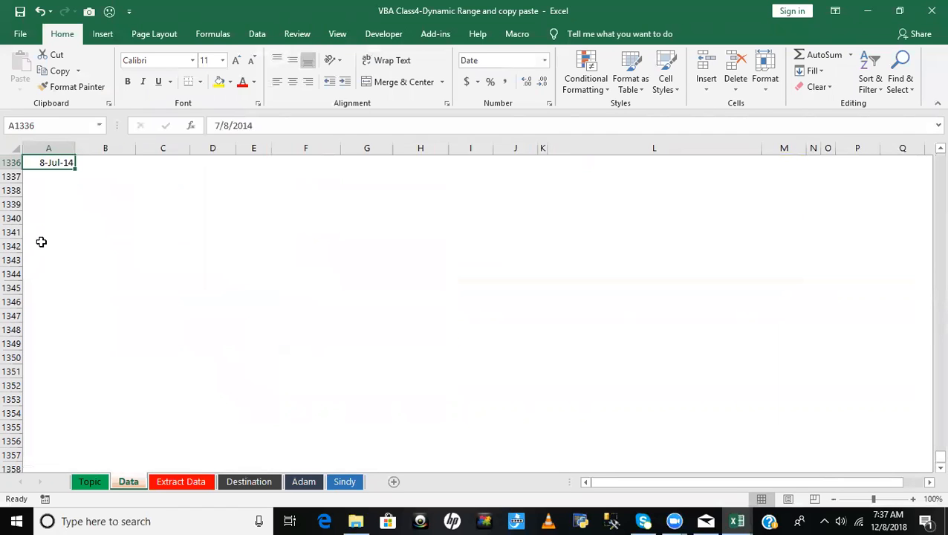
- Examine the empty rows between the table's last record in row 1333 and the separate date in A1336
left_click(71, 202)
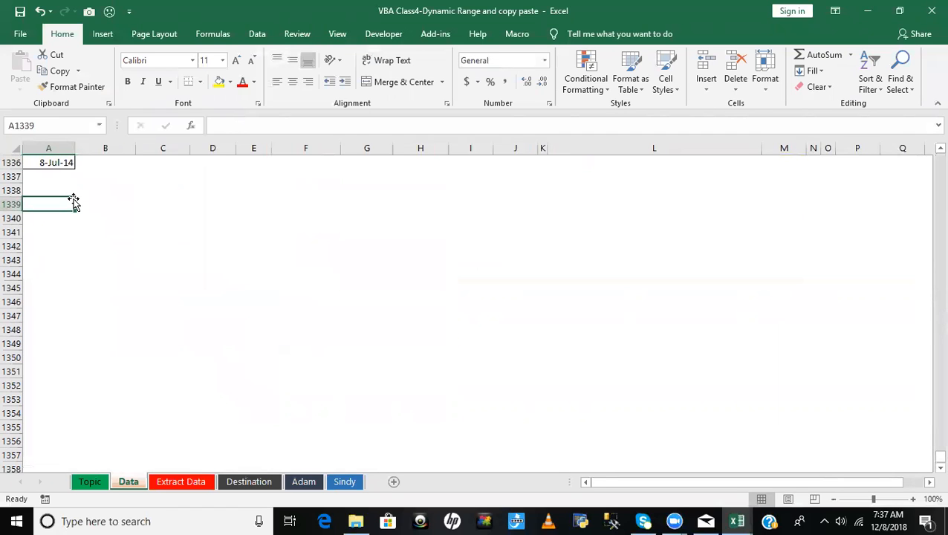
scroll(74, 201, "up", 3)
left_click(58, 289)
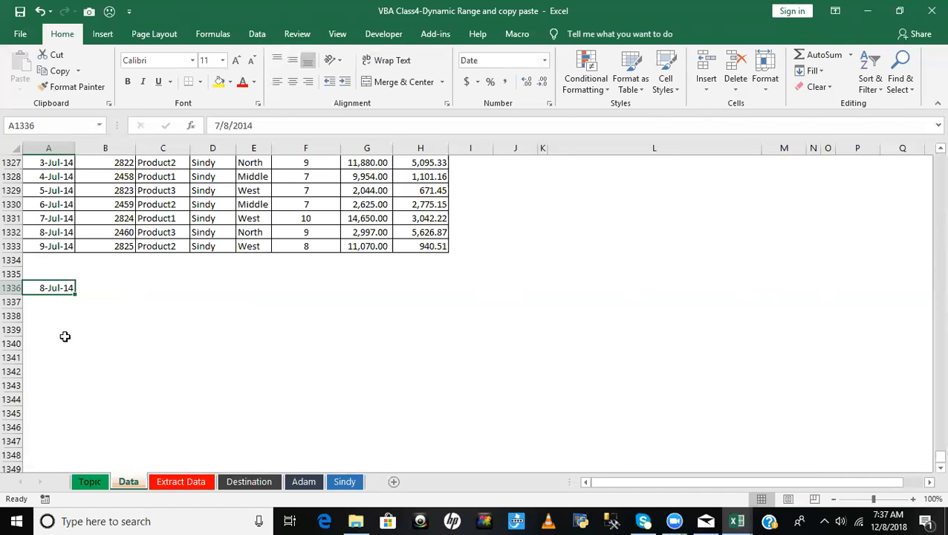
left_click_drag(65, 340, 66, 294)
left_click(58, 247)
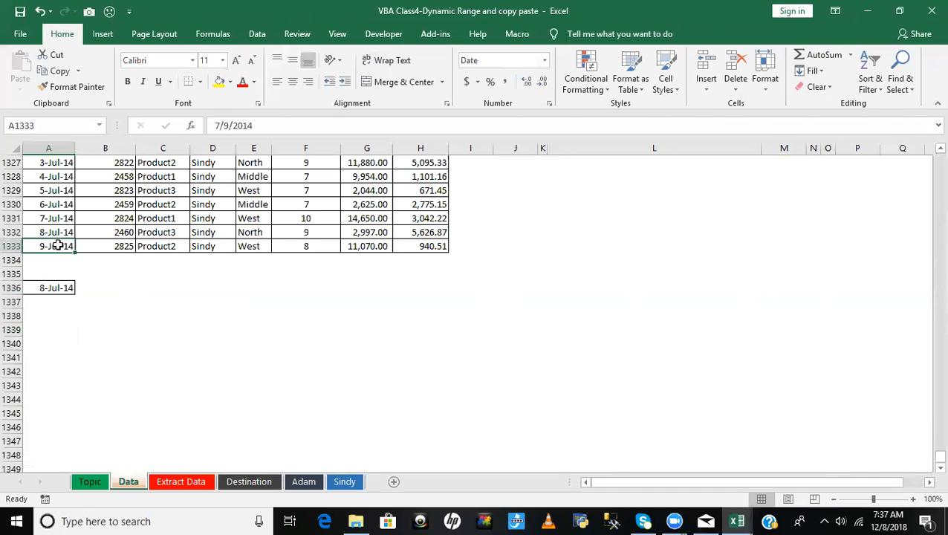
left_click(64, 288)
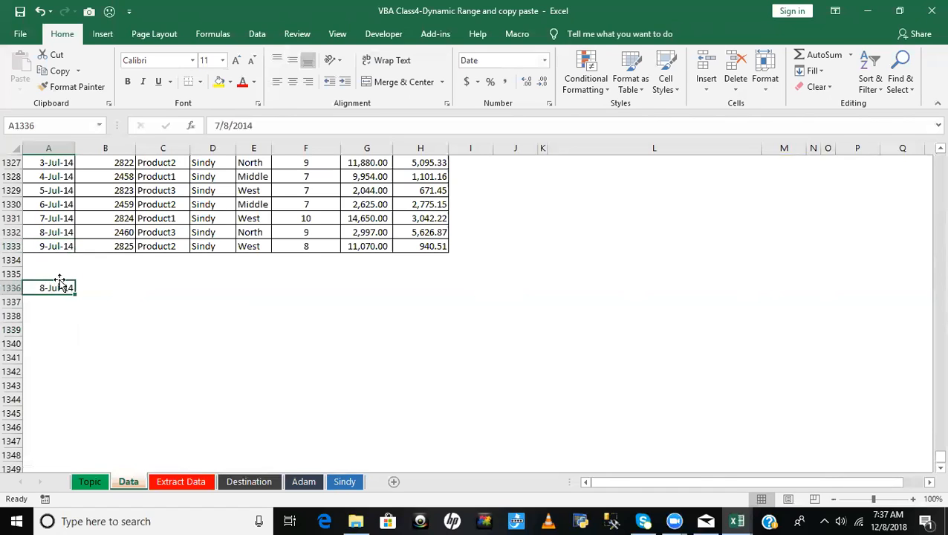
left_click_drag(52, 259, 42, 287)
left_click(106, 277)
left_click(167, 290)
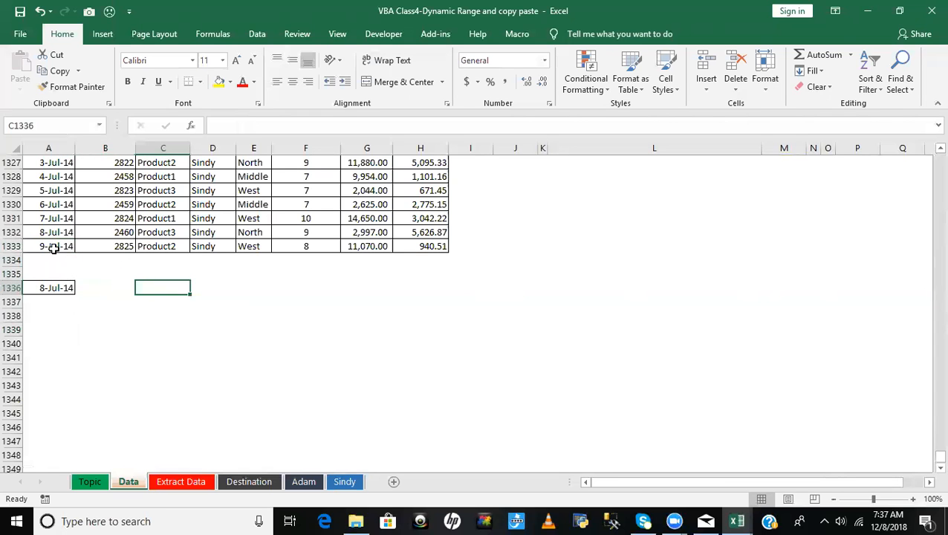
- Trace column A between the header and A1333, checking how the empty cells below the table interrupt the jump
left_click(54, 248)
key("ctrl+Up")
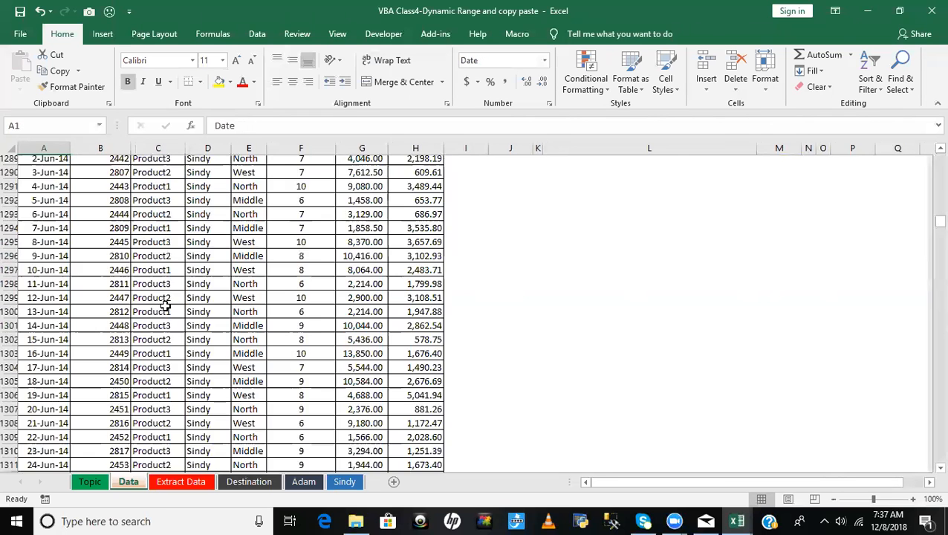
key("ctrl+Down")
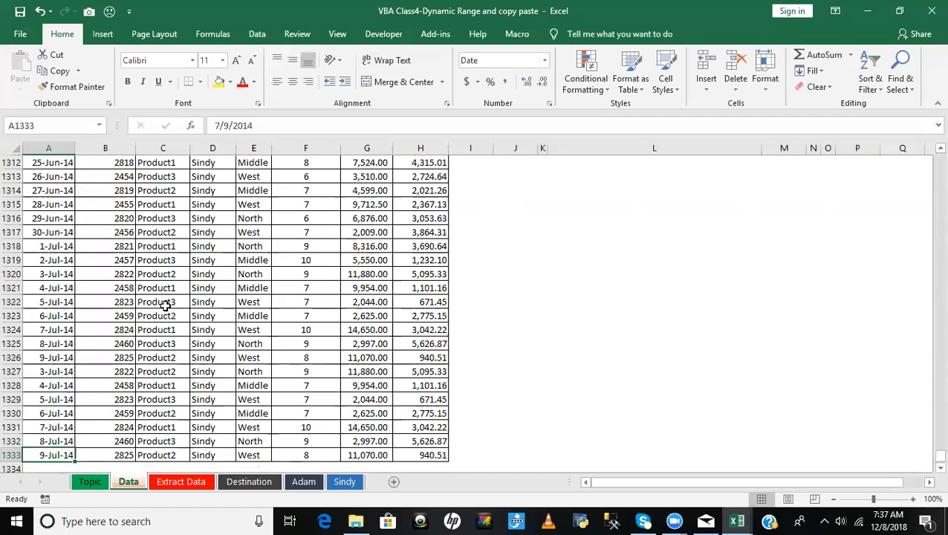
key("Down")
key("Down")
key("Up")
key("Up")
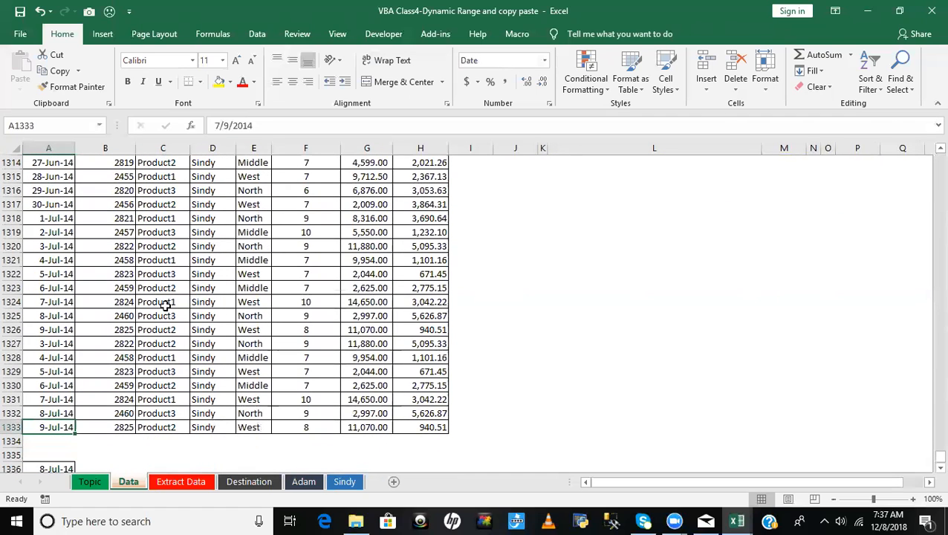
key("Down")
key("Down")
key("Down")
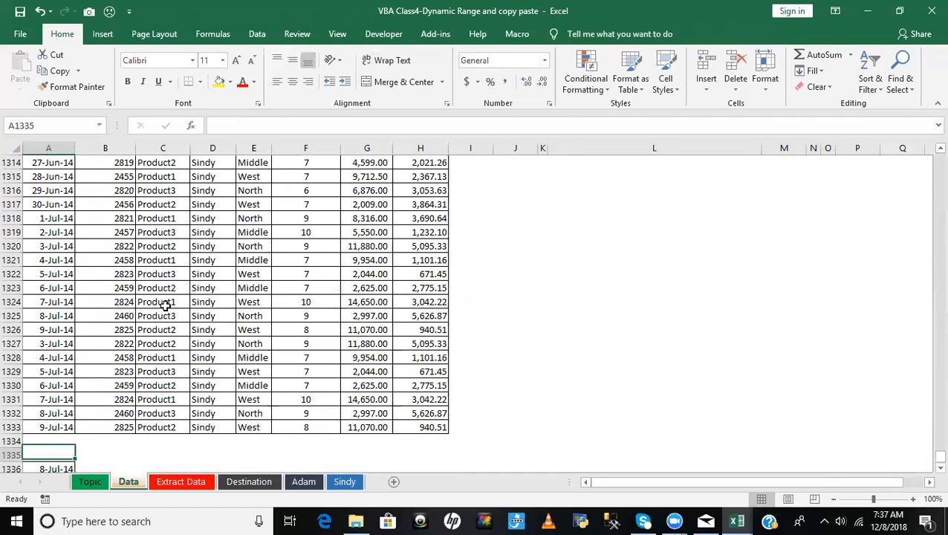
key("ctrl+Up")
key("ctrl+Up")
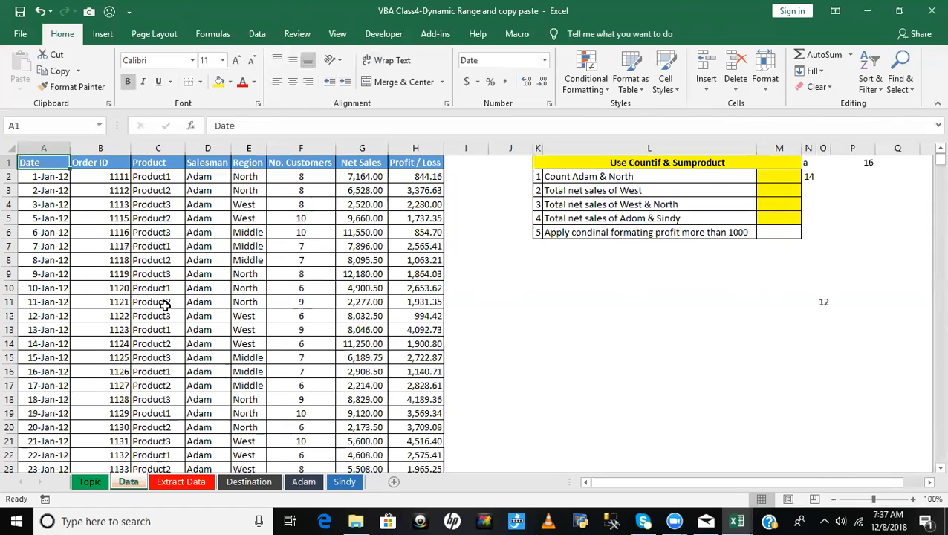
- Jump from A1 to row 1048576, back up to the last filled cell, and extend the selection up to the header
key("ctrl+Down")
key("ctrl+Down")
key("ctrl+Down")
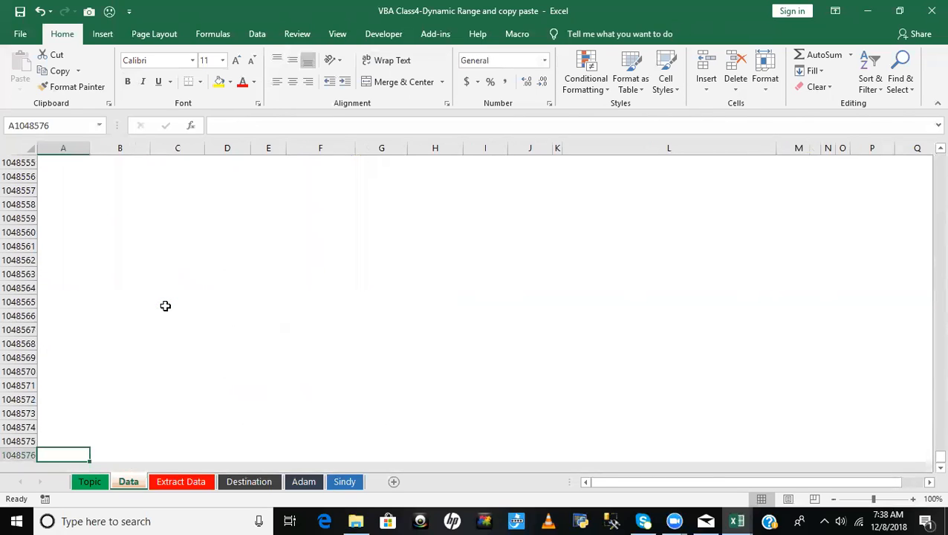
key("ctrl+Up")
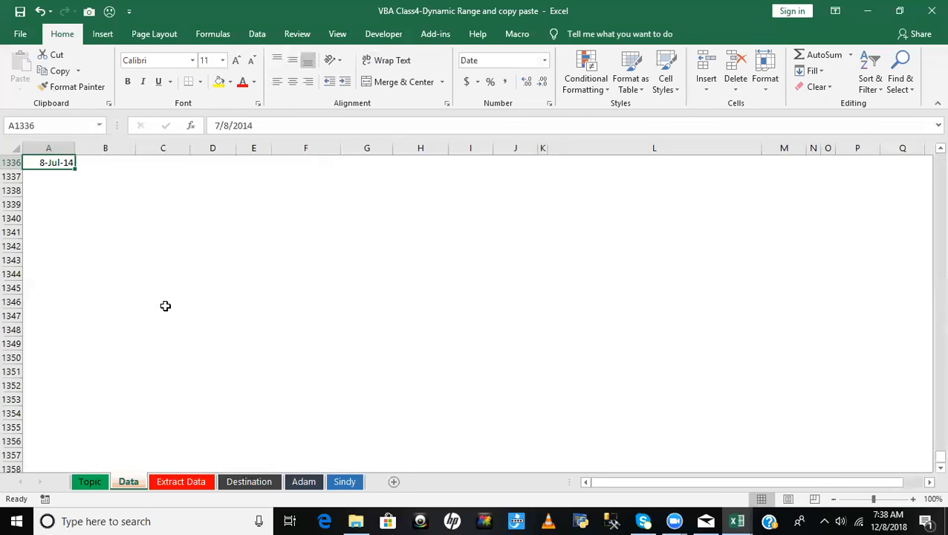
key("shift+Up")
key("ctrl+shift+Up")
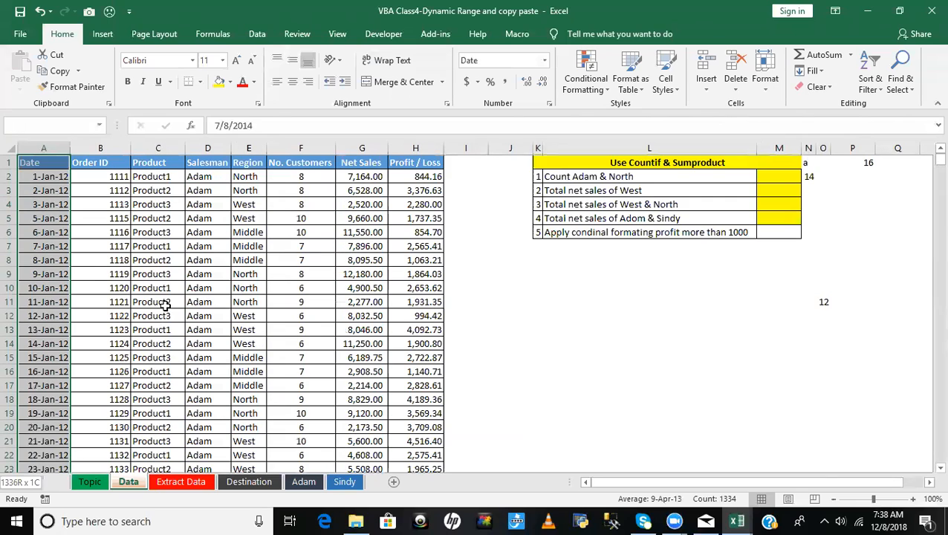
- Return to cell A1 and demonstrate the downward jump to the end of the continuous data in column A
key("ctrl+Up")
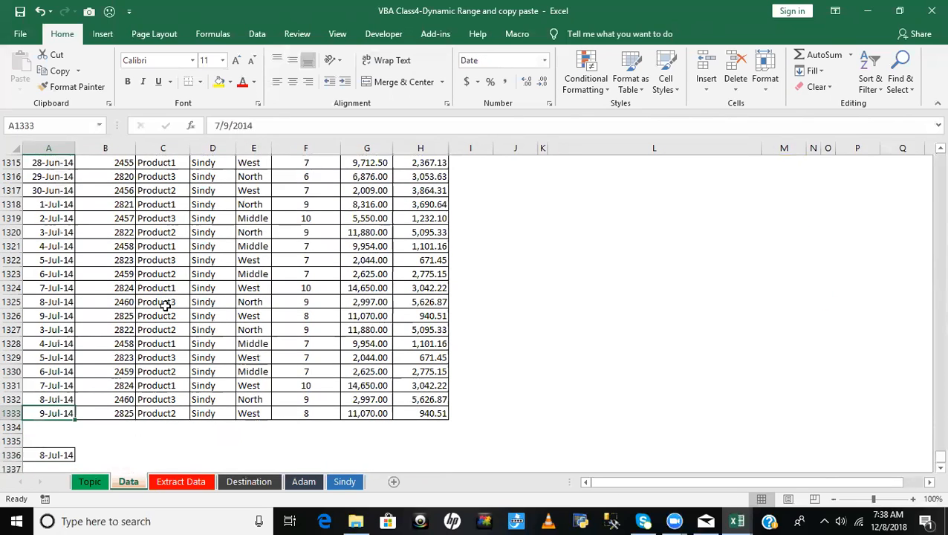
key("ctrl+Up")
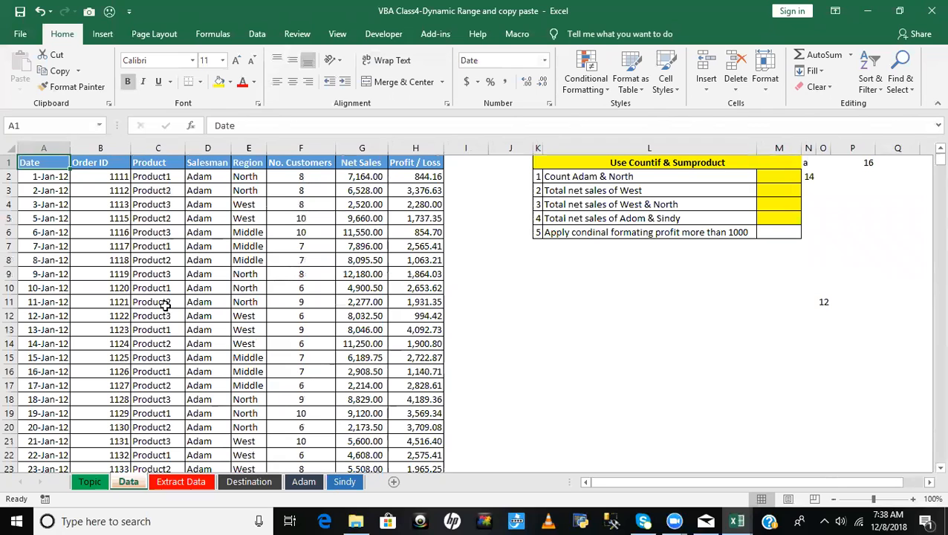
key("ctrl+Down")
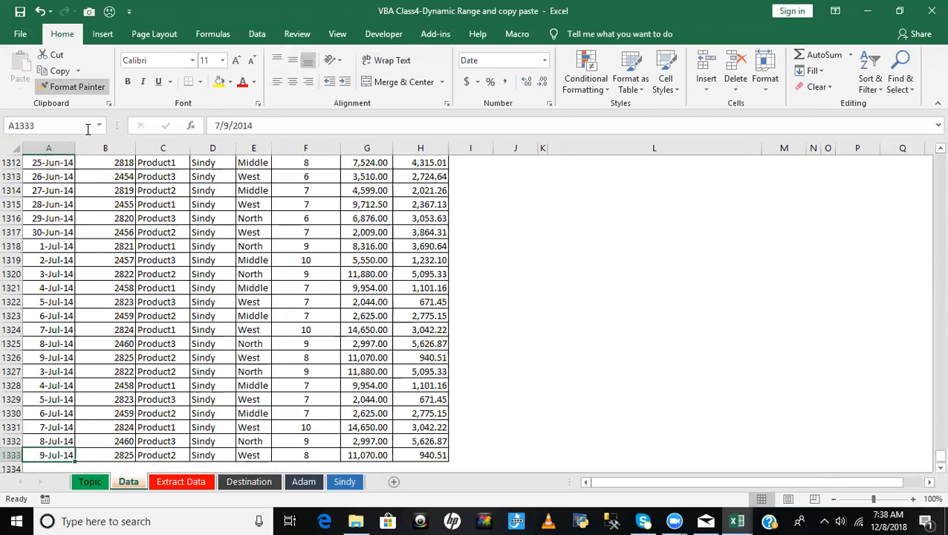
left_click(46, 343)
- Return to the VBA code and duplicate the whole Q_3 procedure below its End Sub line
key("alt+F11")
left_click(535, 334)
left_click_drag(252, 180, 340, 352)
key("ctrl+c")
left_click(341, 352)
key("Return")
key("Return")
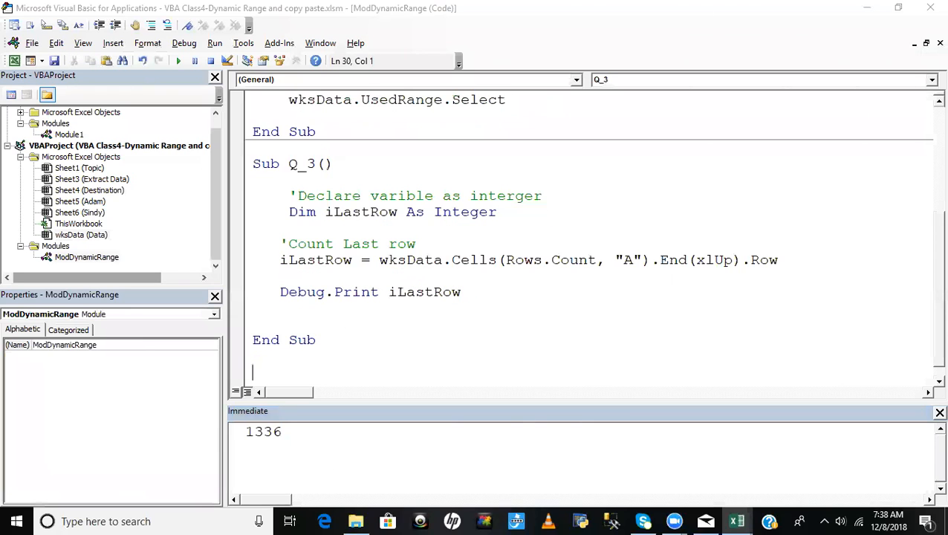
key("ctrl+v")
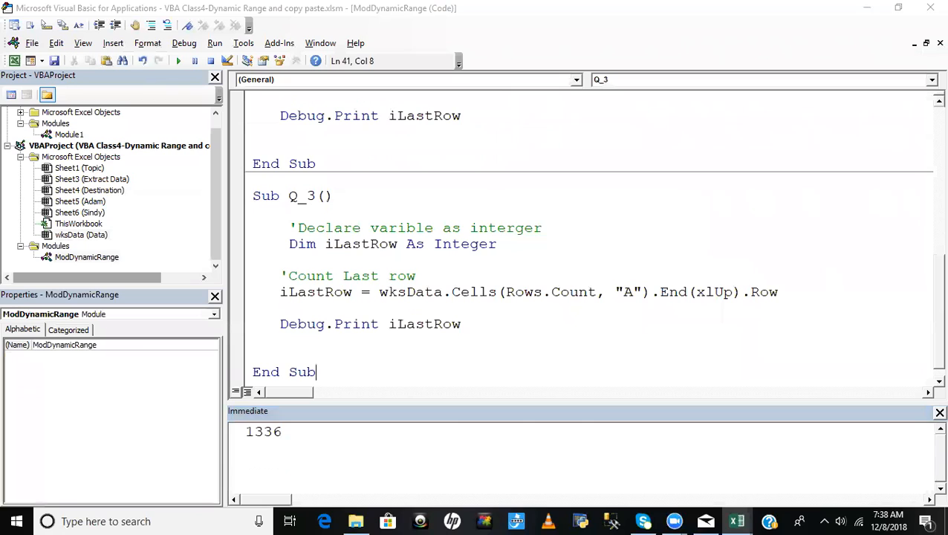
- Rename the duplicated procedure Q_3_Xldown
left_click(316, 195)
type("_")
type("X")
type("ldeown")
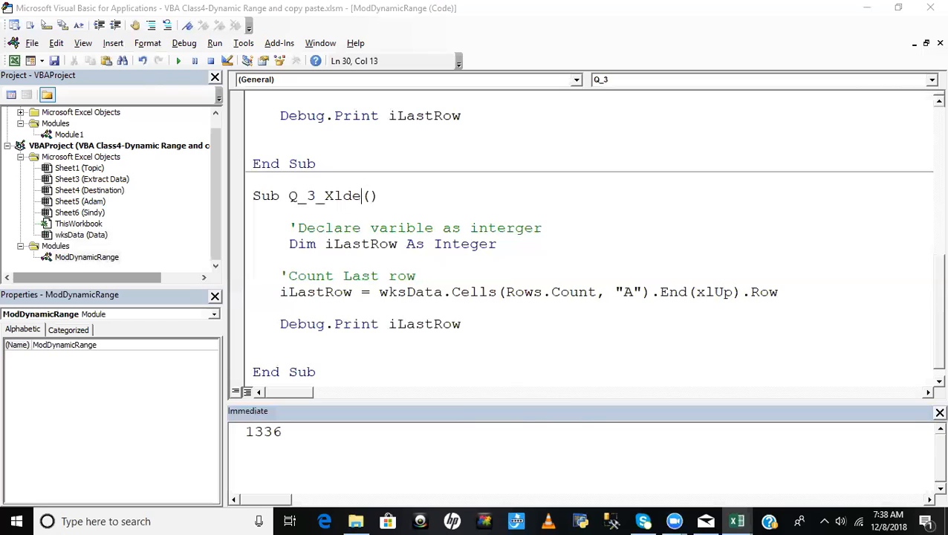
key("BackSpace")
key("BackSpace")
key("BackSpace")
key("BackSpace")
type("own")
left_click(624, 375)
left_click(452, 245)
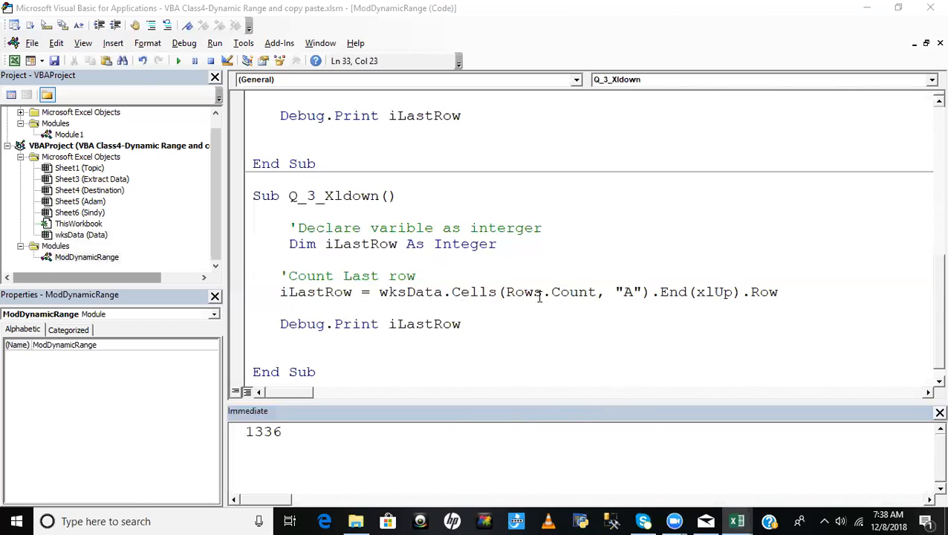
- Remove the Cells(Rows.Count, "A").End(xlUp).Row expression from the iLastRow assignment in Q_3_Xldown
left_click(643, 291)
key("BackSpace")
key("BackSpace")
key("BackSpace")
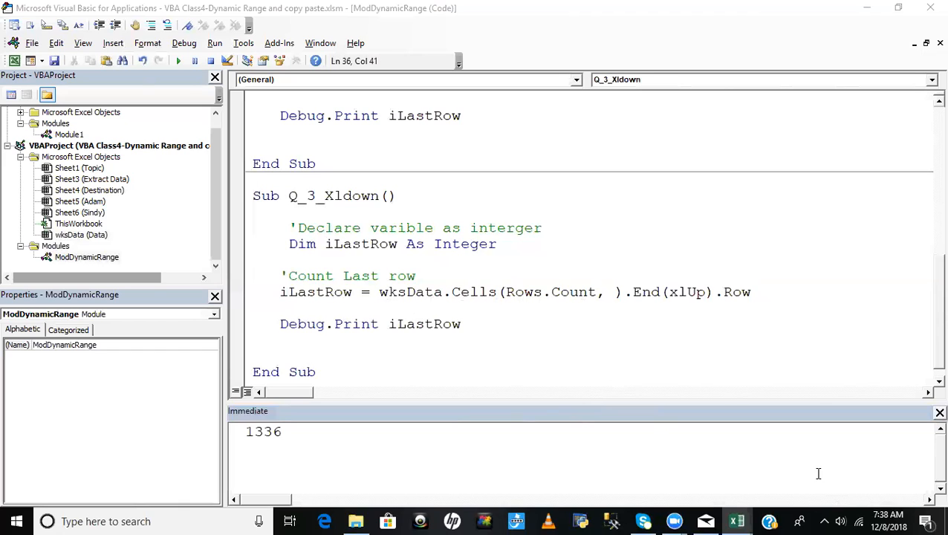
left_click_drag(496, 292, 780, 294)
key("BackSpace")
key("BackSpace")
key("BackSpace")
key("BackSpace")
key("BackSpace")
key("BackSpace")
key("BackSpace")
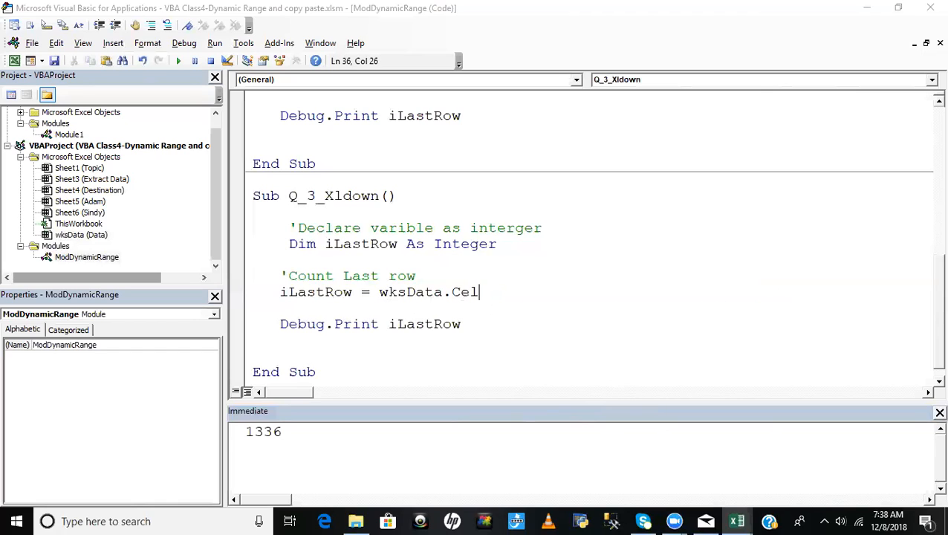
- Start the new iLastRow expression in Q_3_Xldown with wksData.Range("A1")
type(".ra")
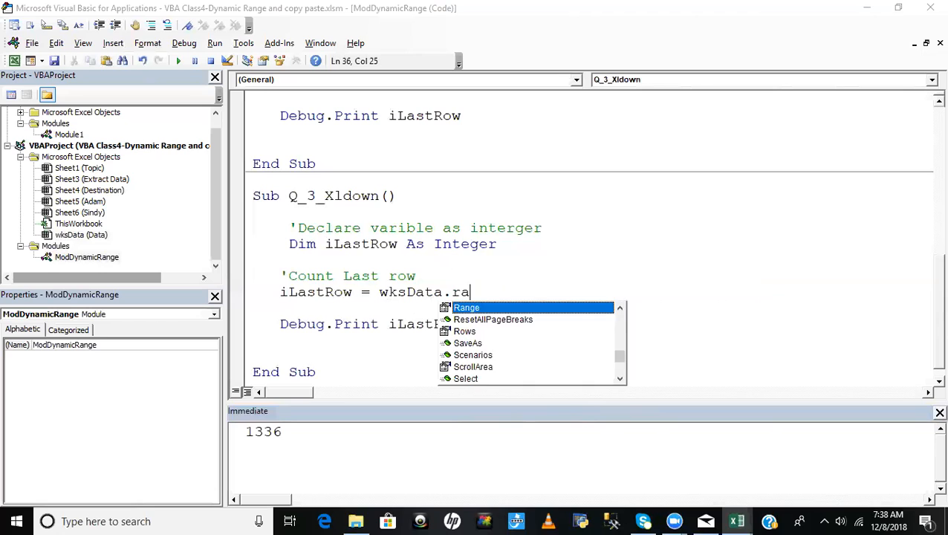
key("Tab")
type("(")
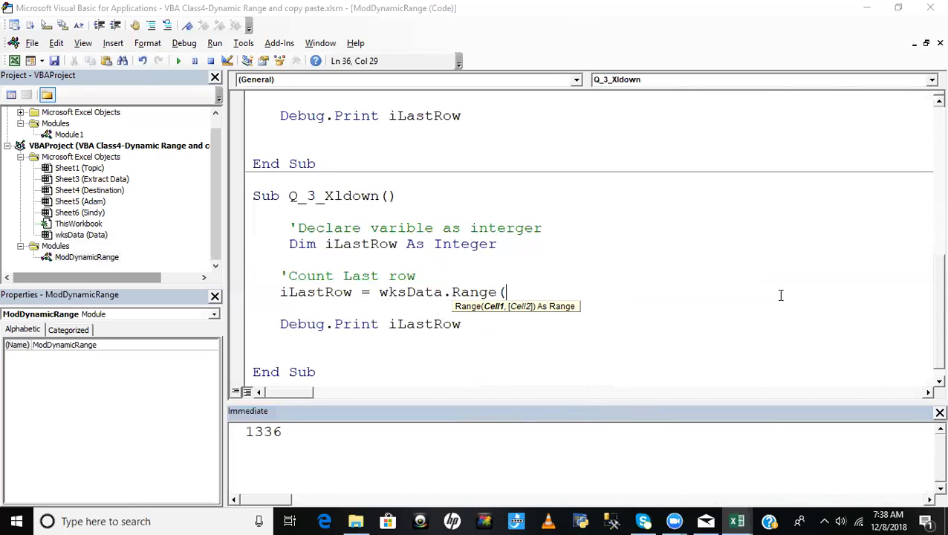
type("\"A1\")")
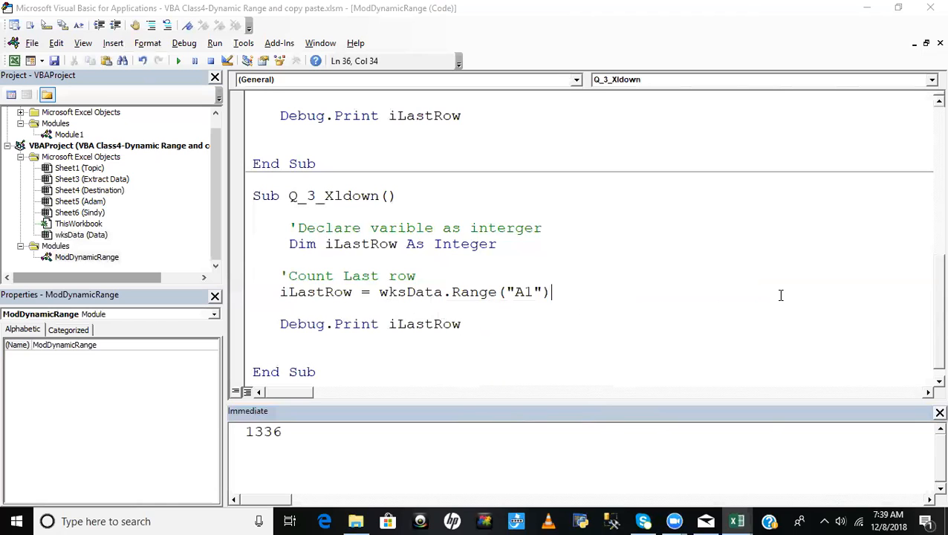
type(".end")
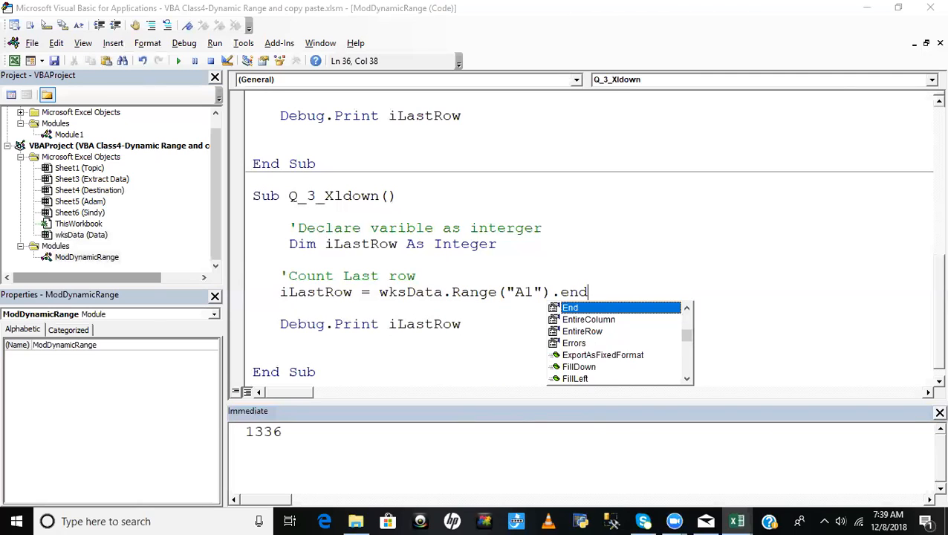
- Complete the iLastRow assignment by appending .End(xlDown).Row to the A1 range reference
key("Tab")
type("(")
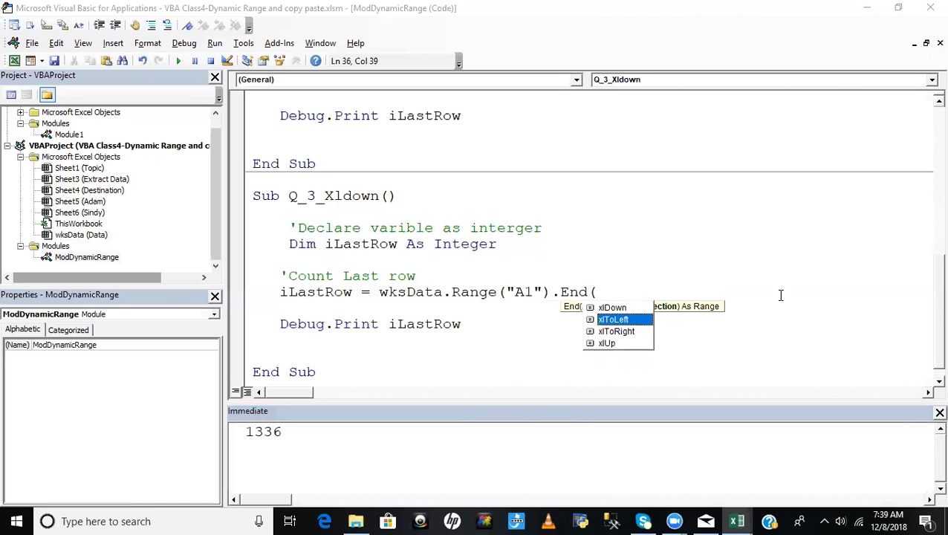
key("Up")
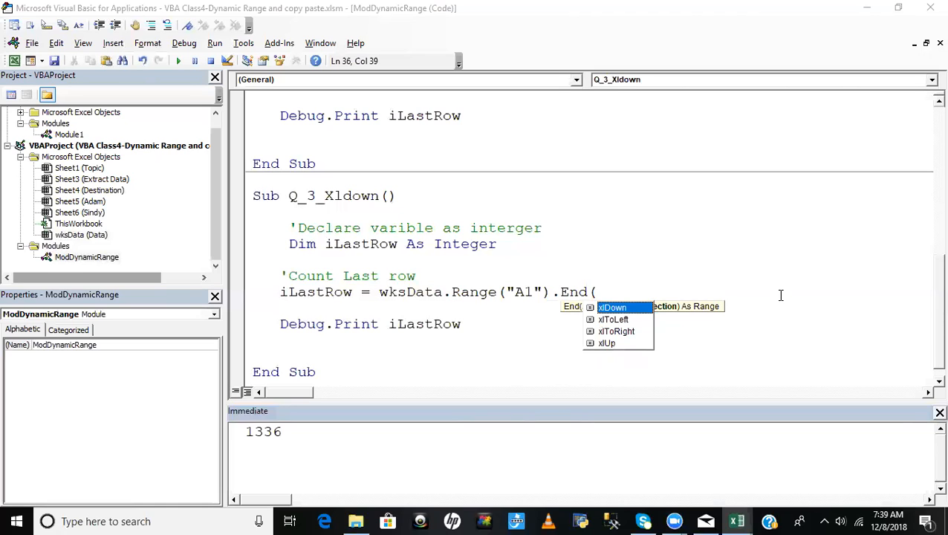
key("Tab")
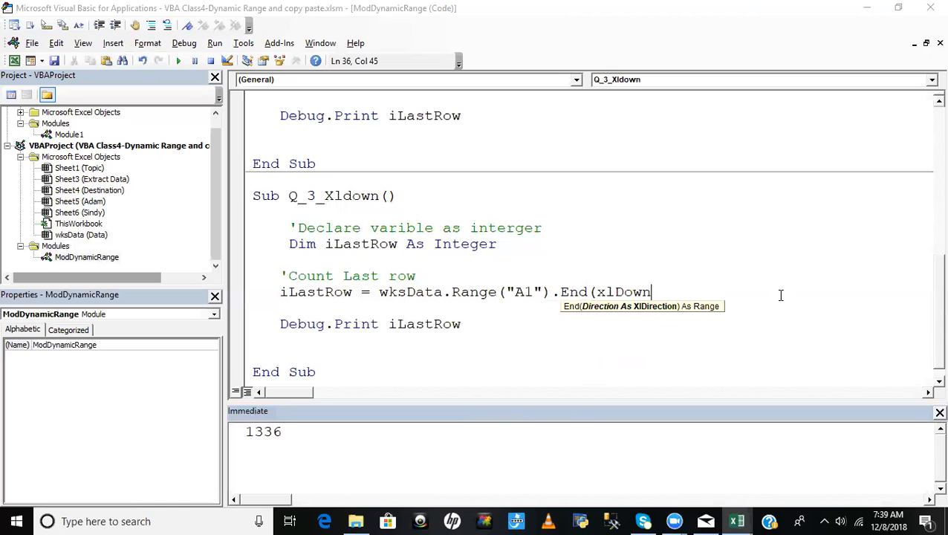
type(").row")
key("Tab")
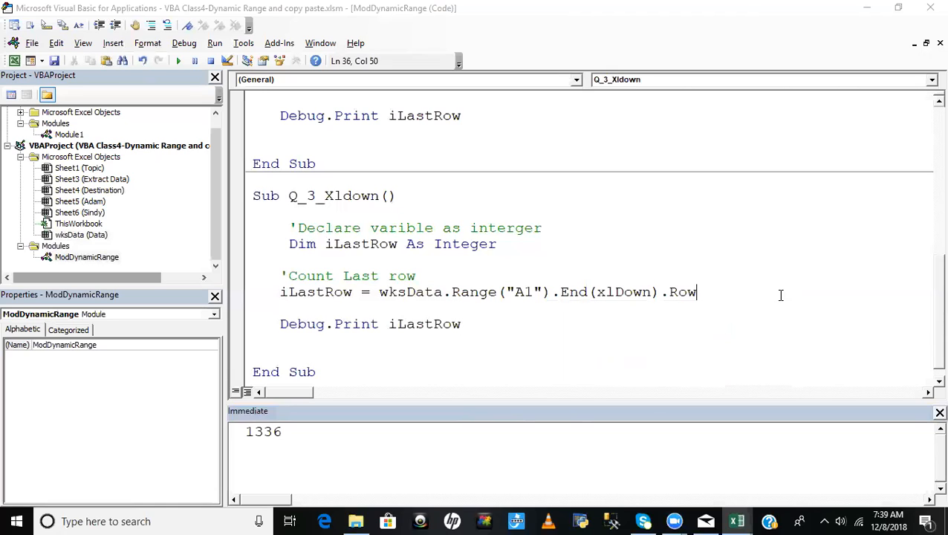
- Switch to Excel's Data sheet, demonstrate the jump from A1 to the end of column A's continuous data, and return to the code
left_click(658, 246)
left_click(589, 328)
left_click(474, 272)
left_click(443, 262)
key("alt+F11")
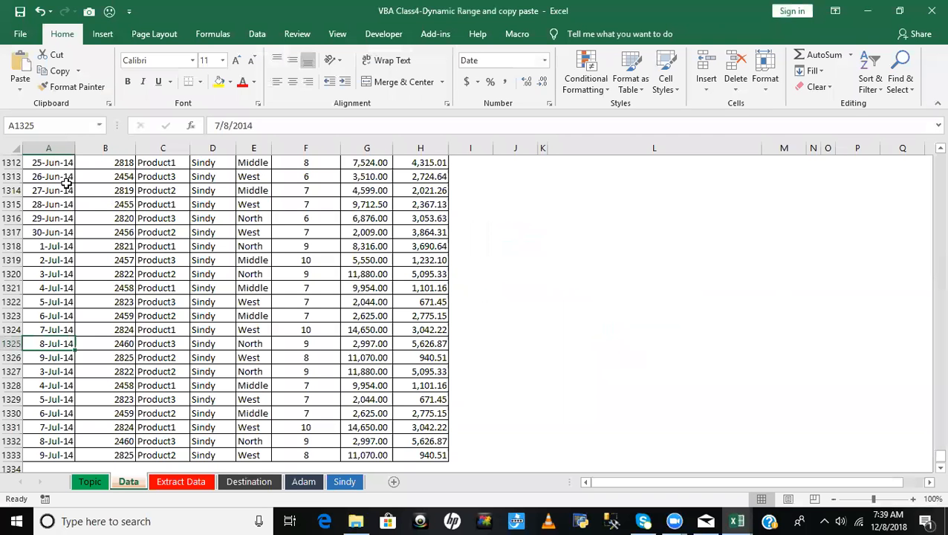
key("ctrl+Home")
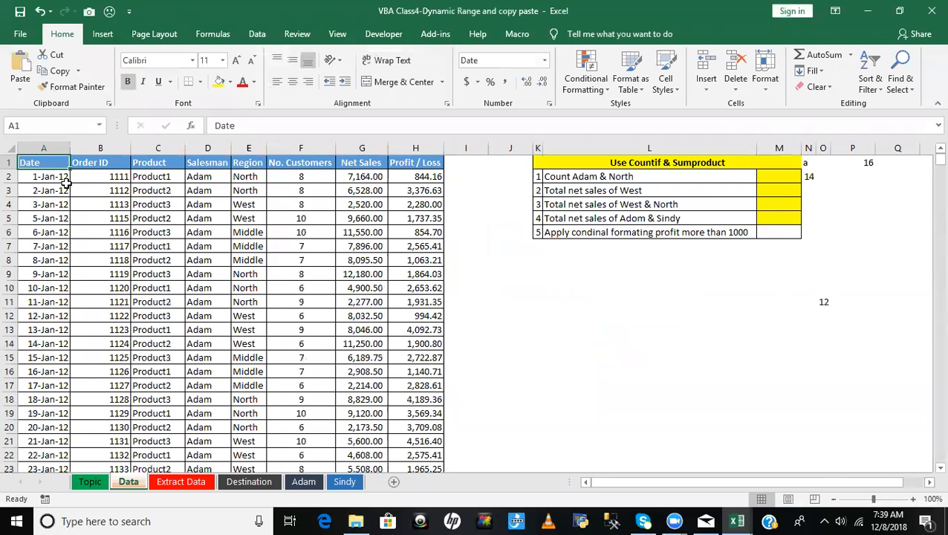
key("alt+F11")
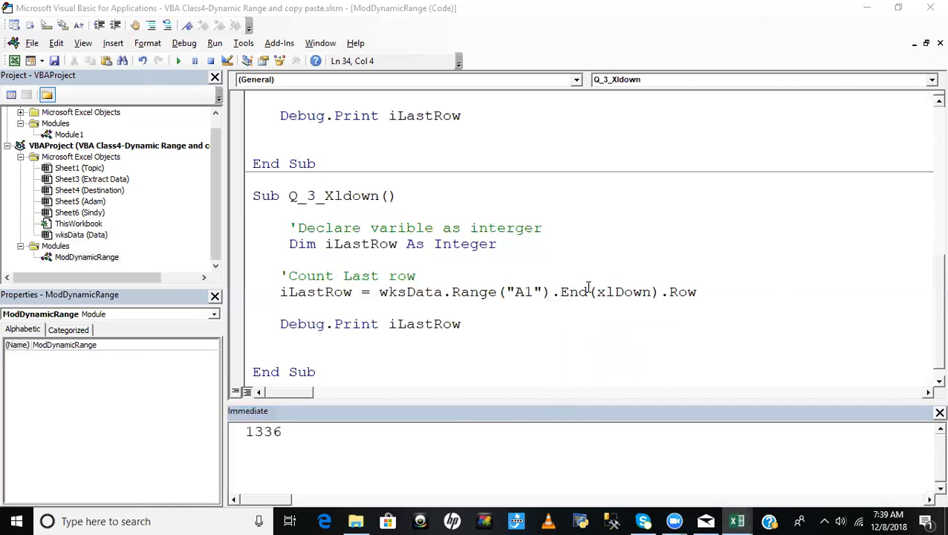
key("alt+F11")
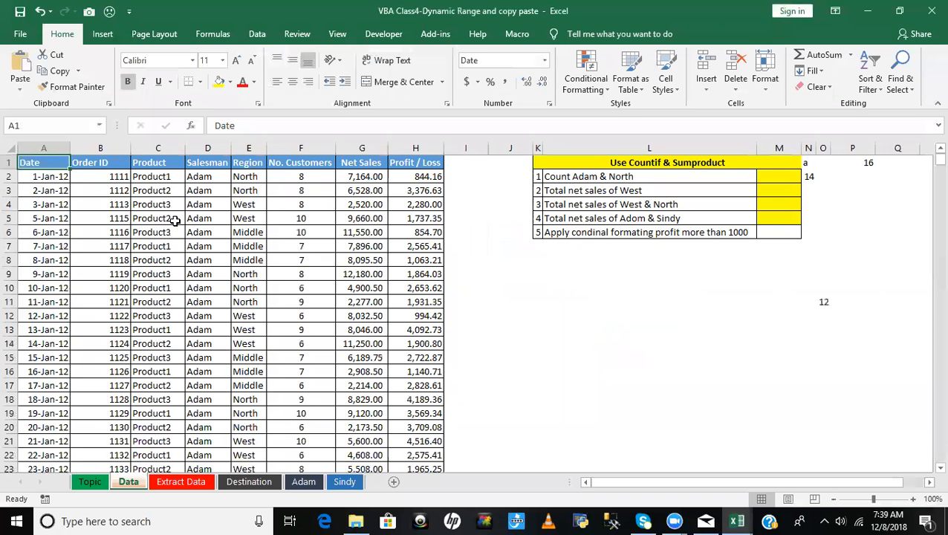
key("ctrl+Down")
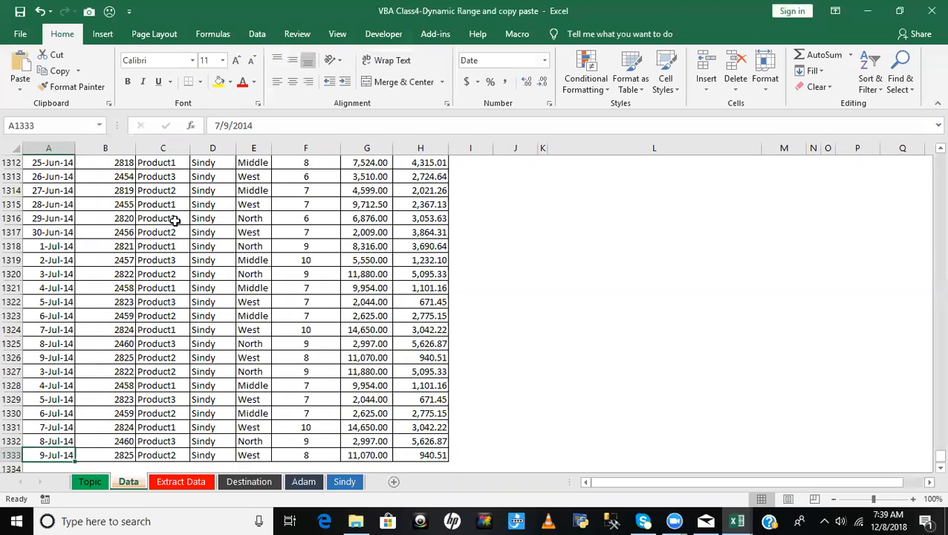
key("ctrl+Up")
key("alt+F11")
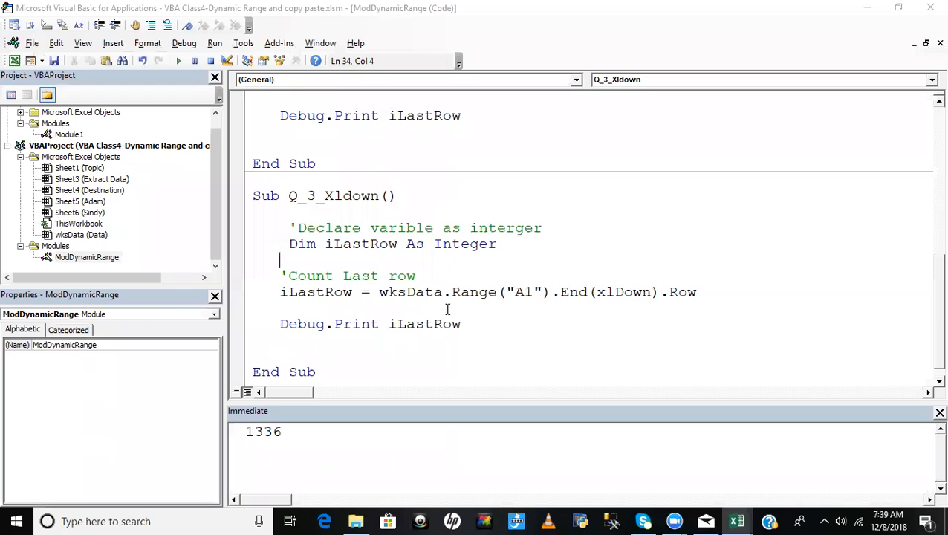
- Step through Q_3_Xldown line by line to its end and compare its printed row number with the earlier Q_3 output
key("F8")
key("F8")
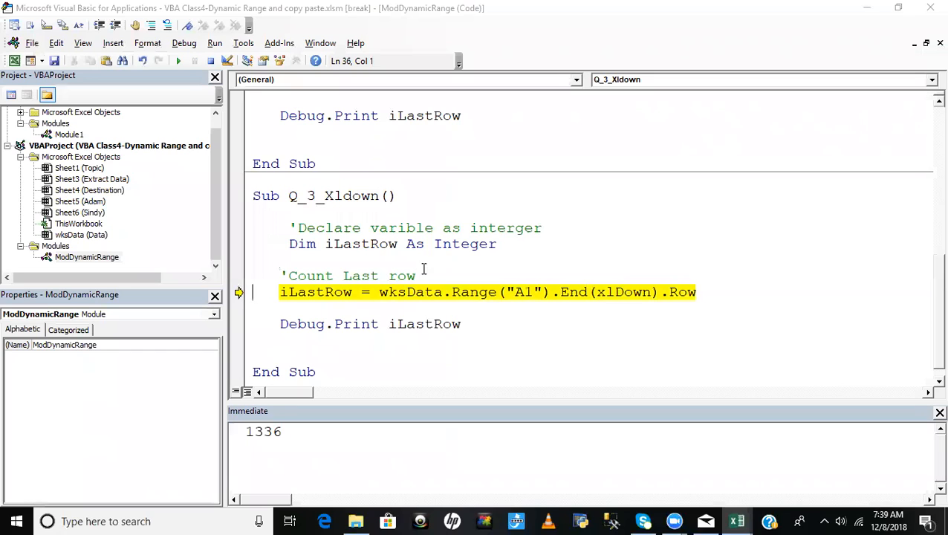
key("F8")
mouse_move(318, 293)
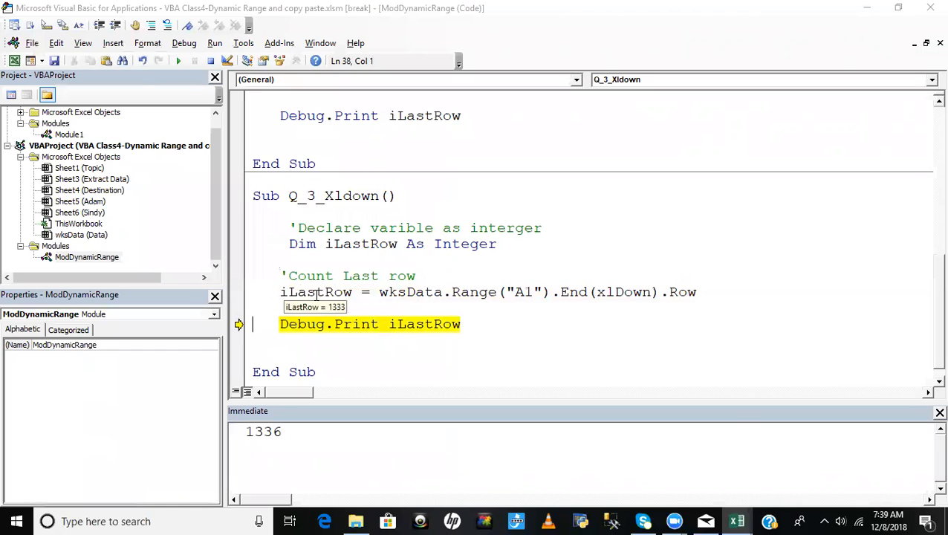
key("F8")
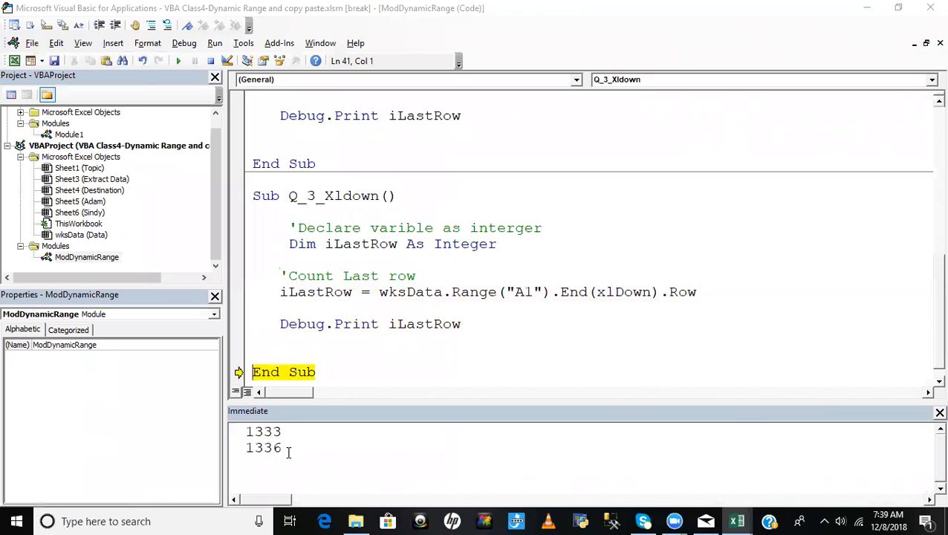
key("F8")
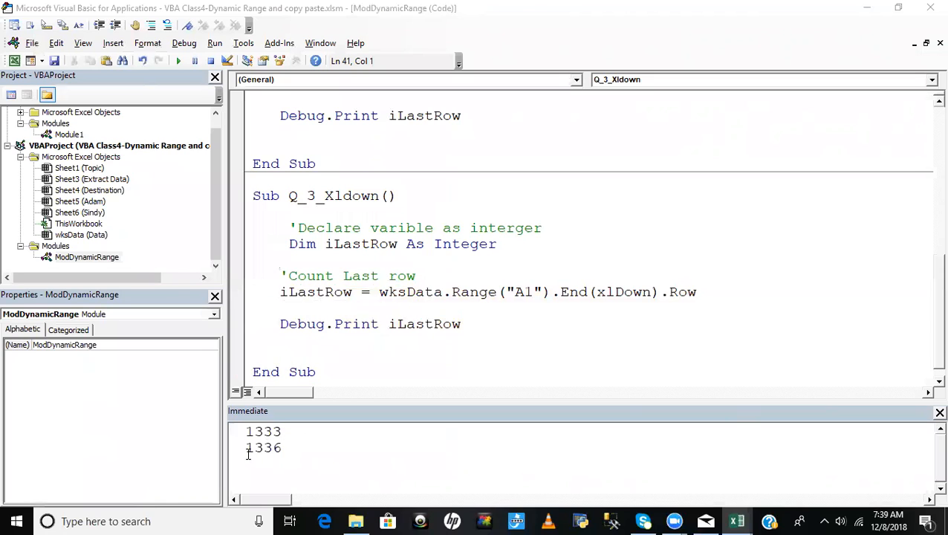
left_click_drag(246, 448, 302, 446)
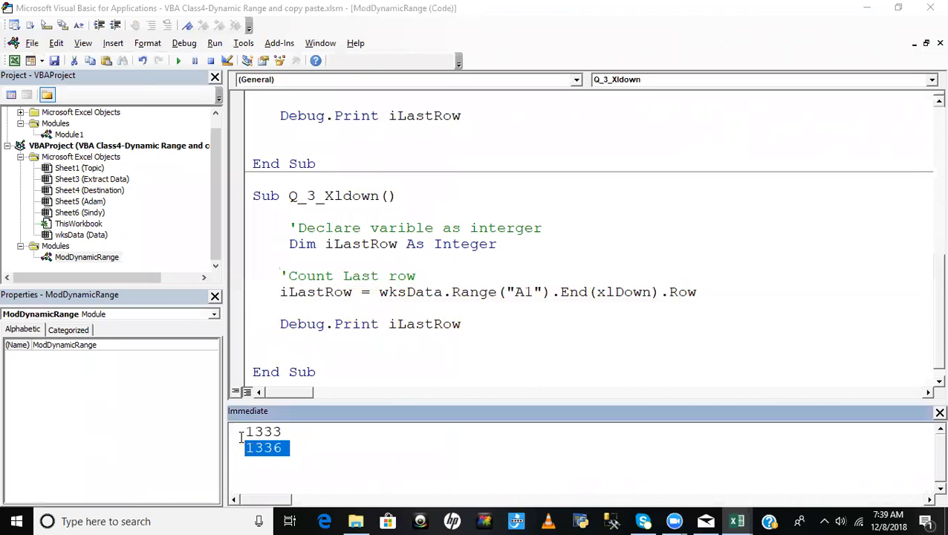
left_click_drag(245, 431, 292, 431)
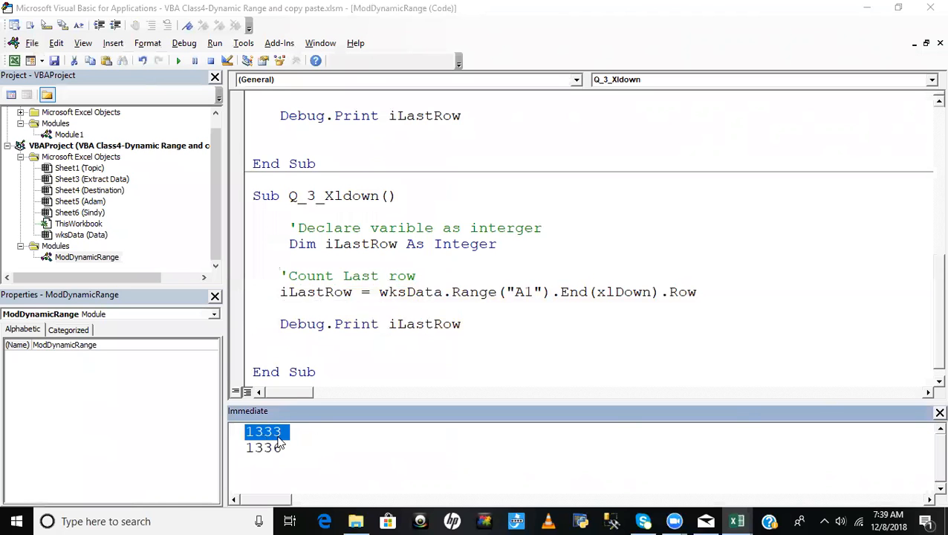
- In the Excel Data sheet, inspect the end of column A's continuous data, the blank cells below it and the isolated date in A1336
key("alt+F11")
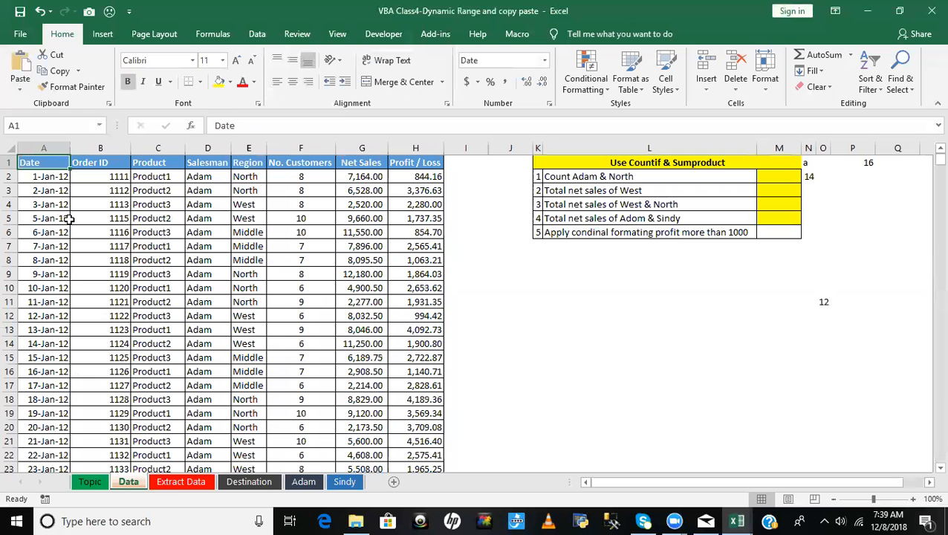
key("ctrl+Down")
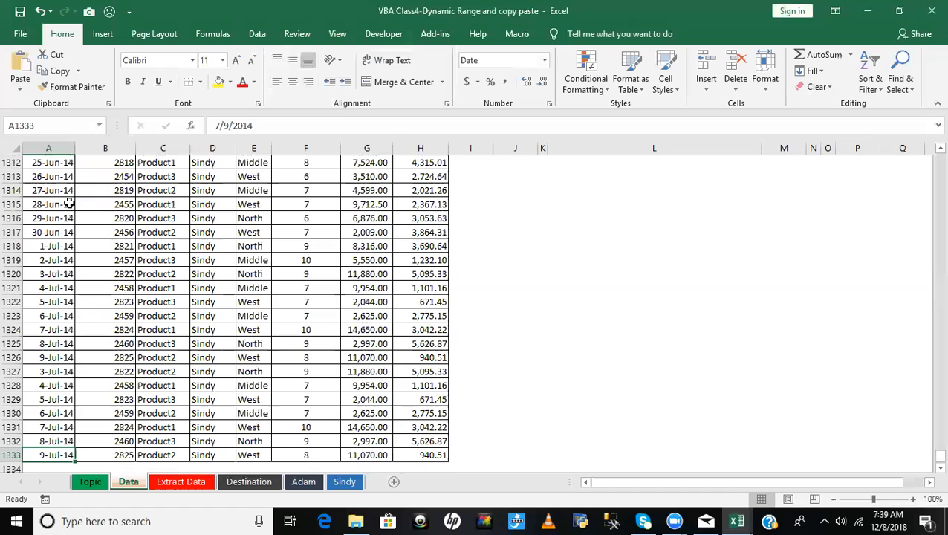
scroll(107, 394, "down", 2)
left_click(36, 412)
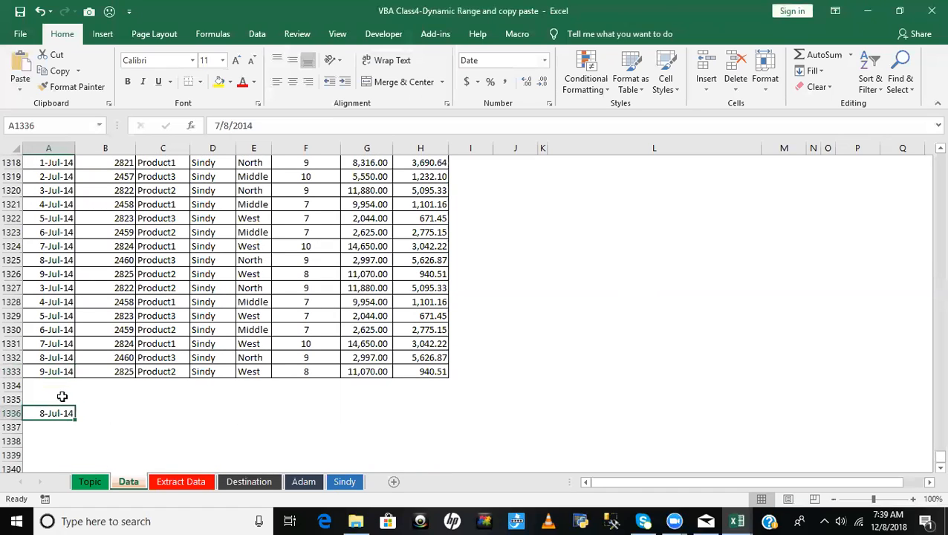
left_click(61, 382)
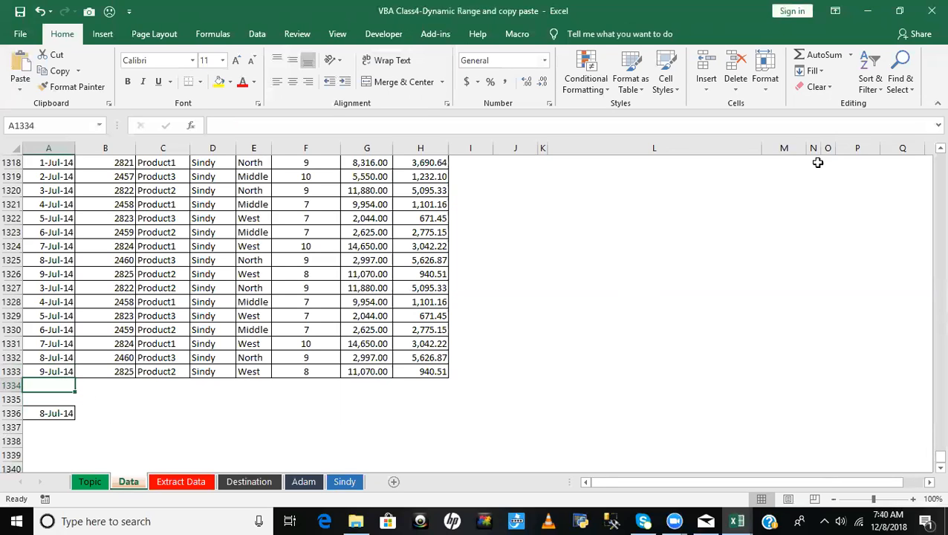
- Go back to header row 1 and examine how far the filled columns extend, ending at cell N1
left_click_drag(316, 327, 310, 316)
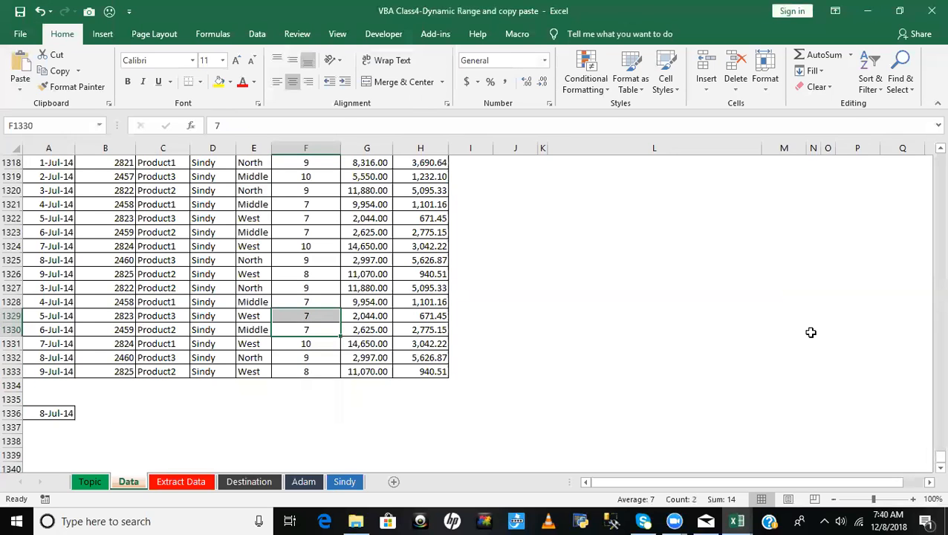
key("ctrl+Up")
key("Left")
key("Left")
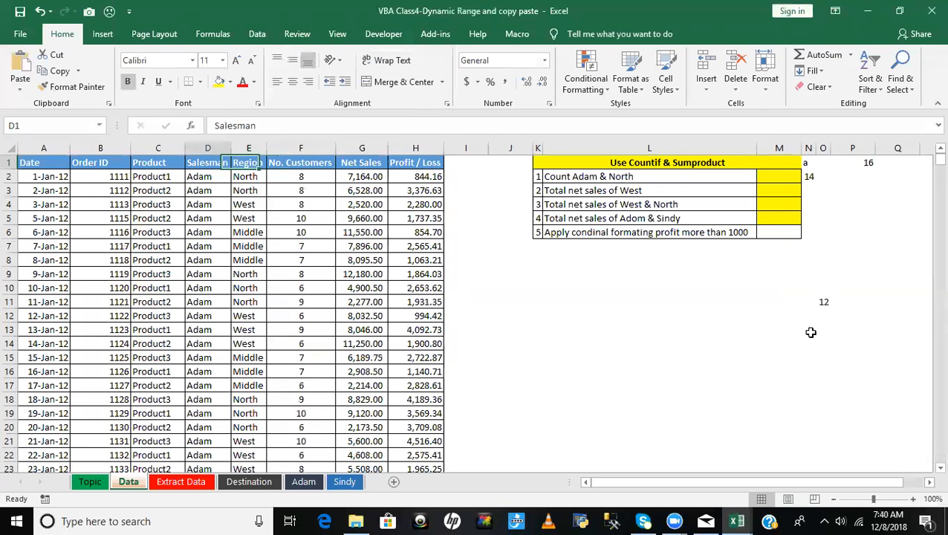
key("ctrl+Left")
key("Right")
key("Right")
key("Right")
key("Right")
key("Right")
key("Right")
key("Right")
key("Right")
key("Right")
key("Right")
key("Right")
key("Right")
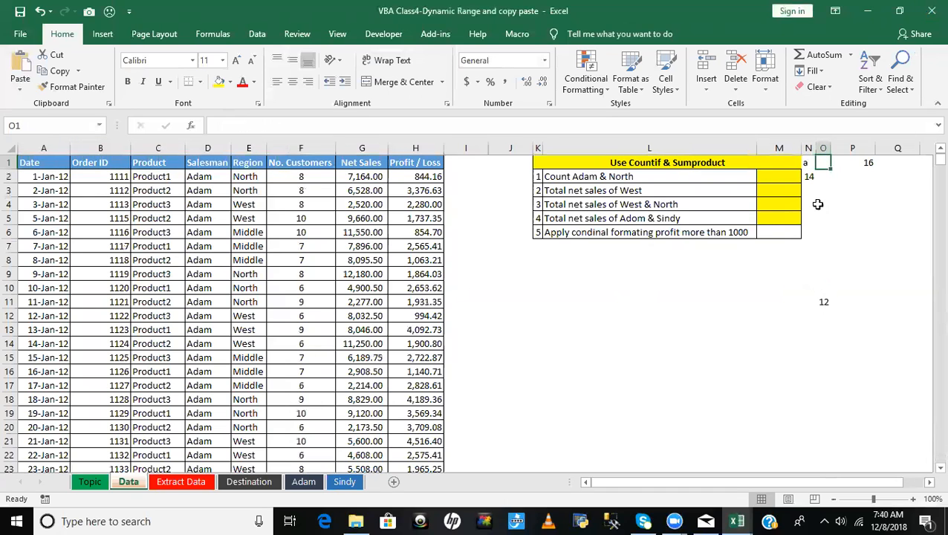
left_click(807, 164)
- Return to the VBA code and create a new procedure Q_4 below Q_3_Xldown, with blank lines for its body
key("alt+F11")
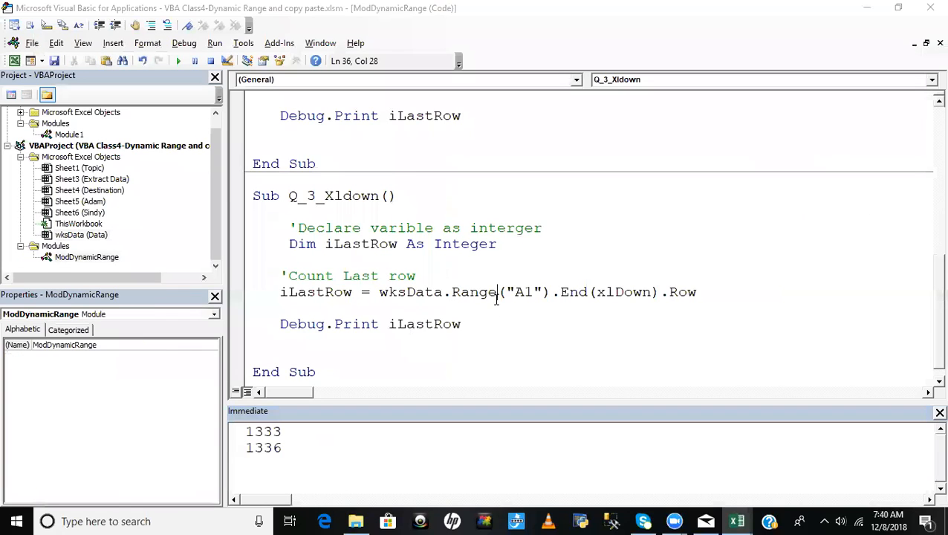
left_click(353, 370)
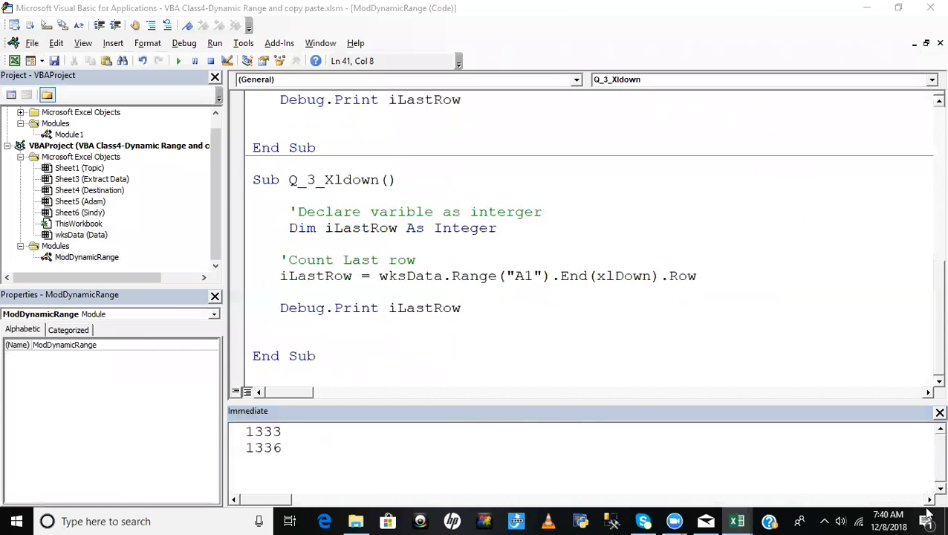
key("Return")
key("Return")
type("su")
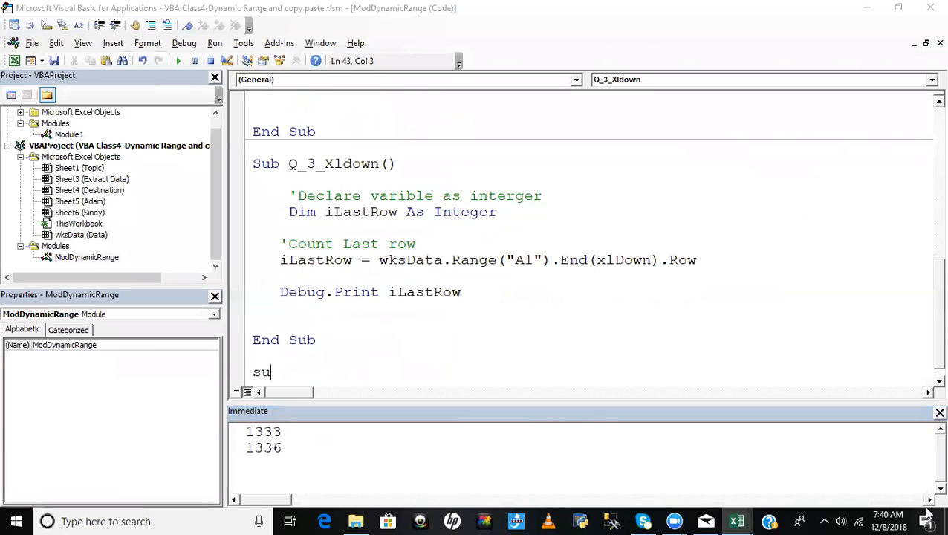
type("b Q_4")
key("Return")
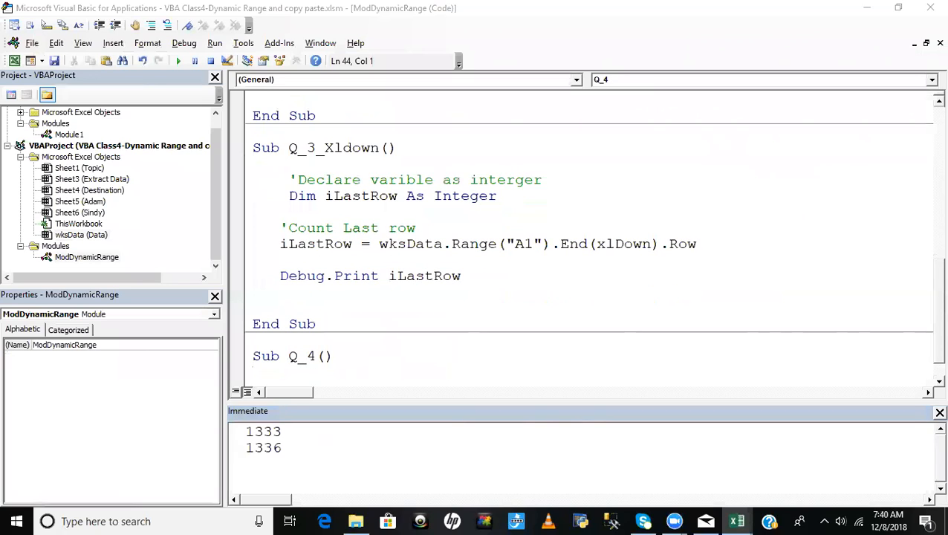
left_click_drag(353, 361, 369, 373)
key("Left")
key("Return")
key("Return")
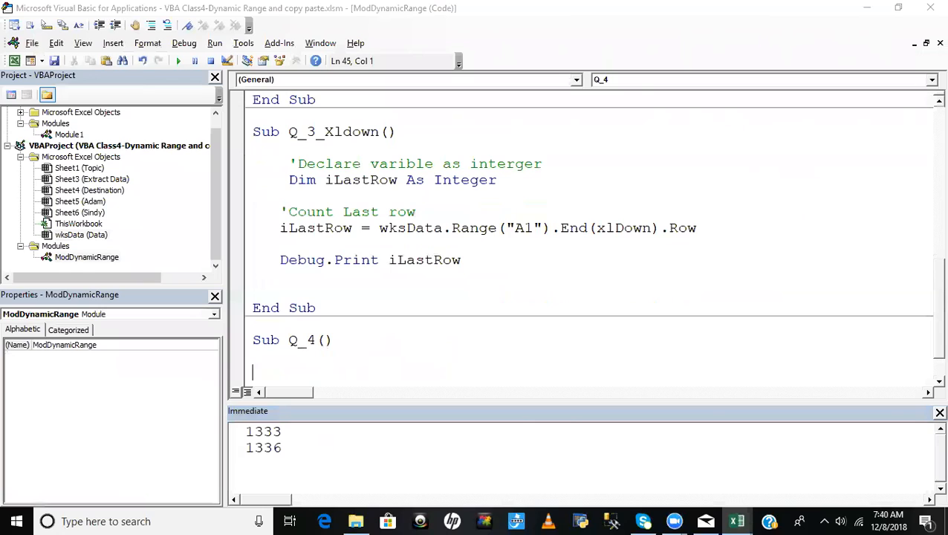
- Add the comment 'Declare variable as integer at the start of the Q_4 procedure body
type("'Declare variable as")
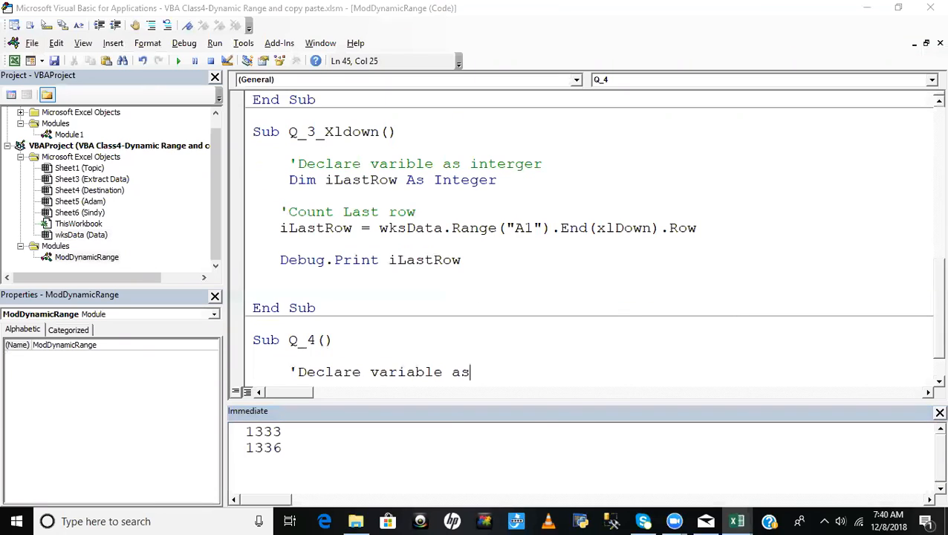
type(" intereger")
key("Return")
- Declare the variable iLastColumn As Integer in Q_4, below the comment
type("dim ")
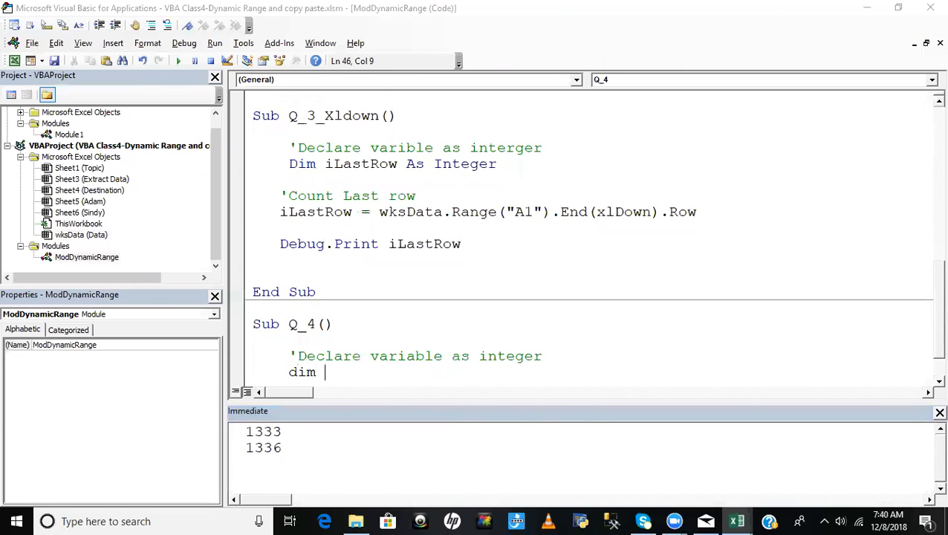
type("iColumn")
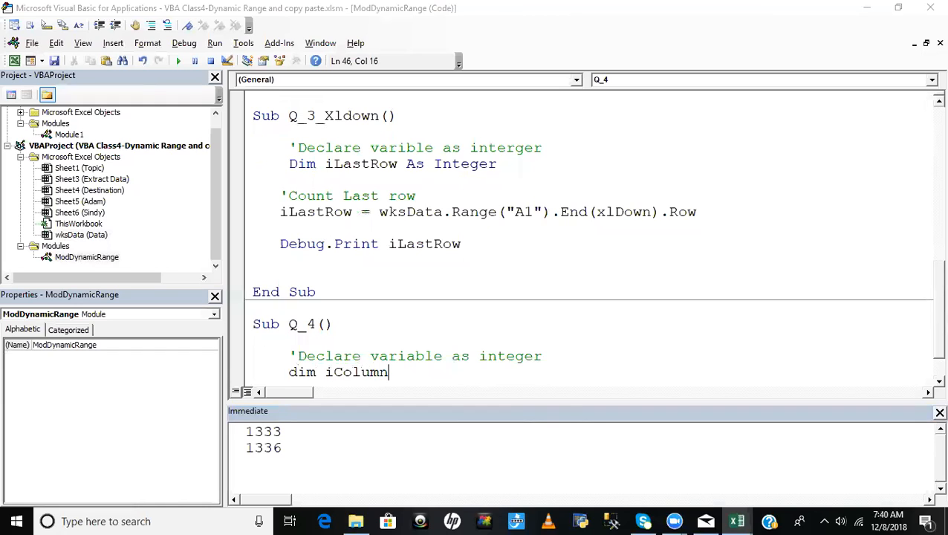
key("BackSpace")
key("BackSpace")
key("BackSpace")
key("BackSpace")
key("BackSpace")
key("BackSpace")
type("LastCol")
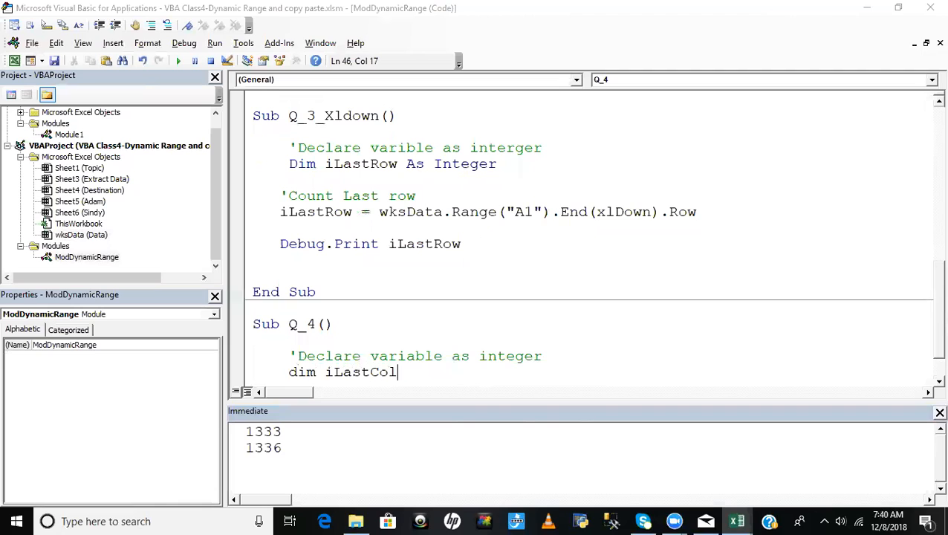
type("umn as Integer")
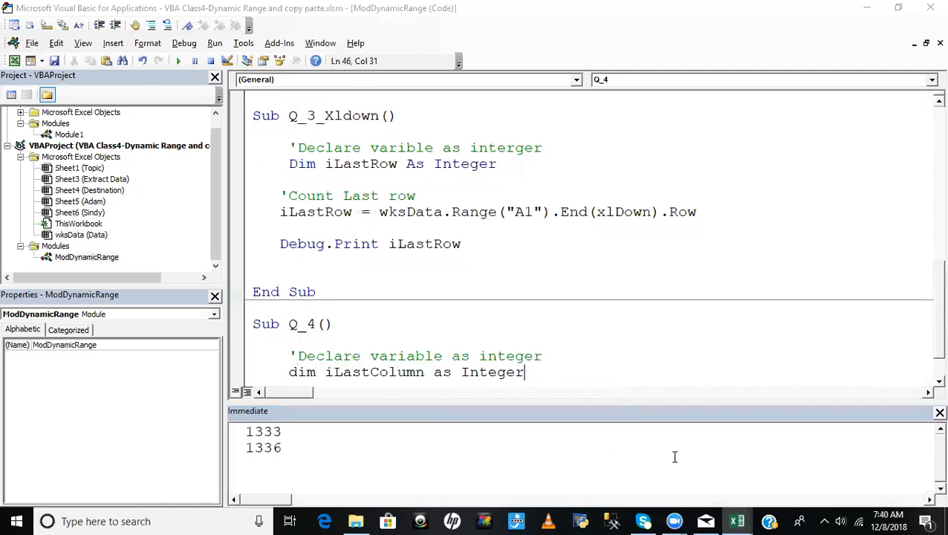
key("Return")
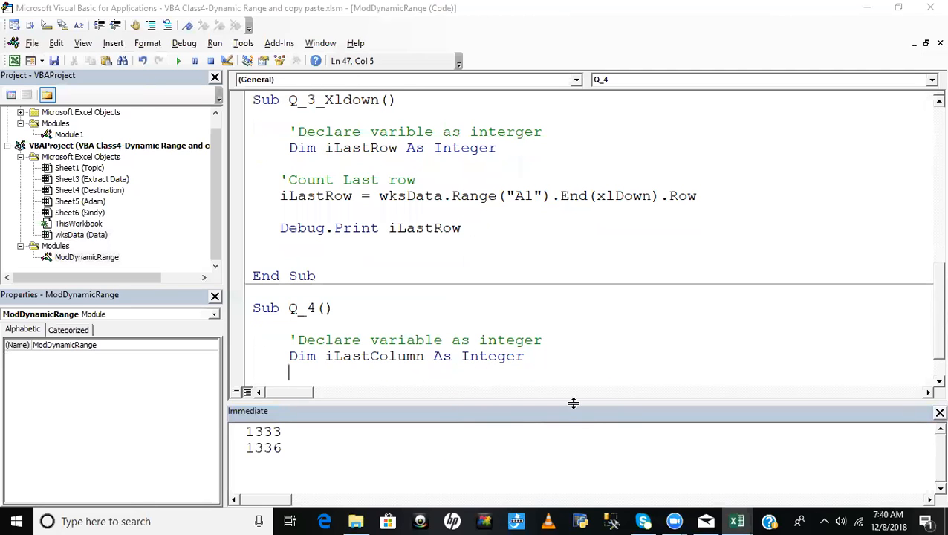
- Leave a blank line below the declaration and add the comment 'Count last column
key("Return")
type("'Count")
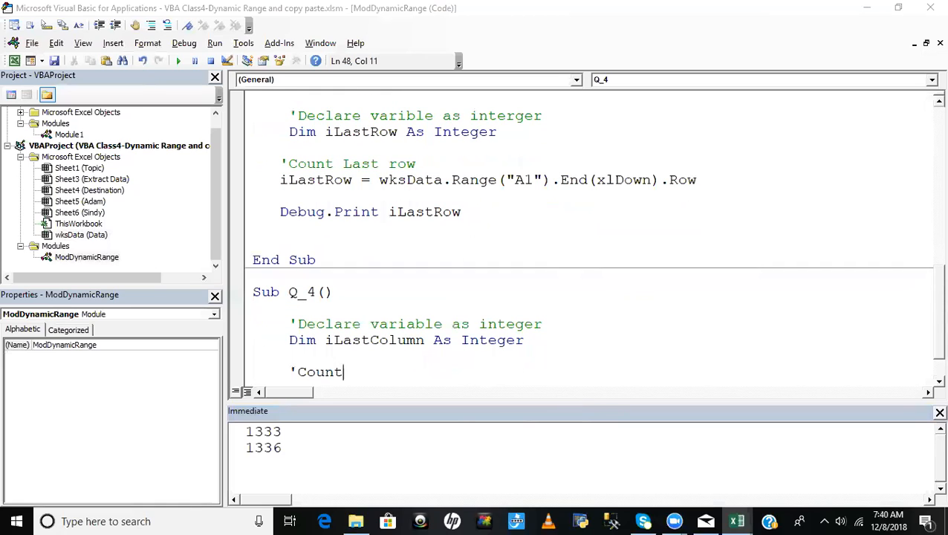
type(" last column")
key("Return")
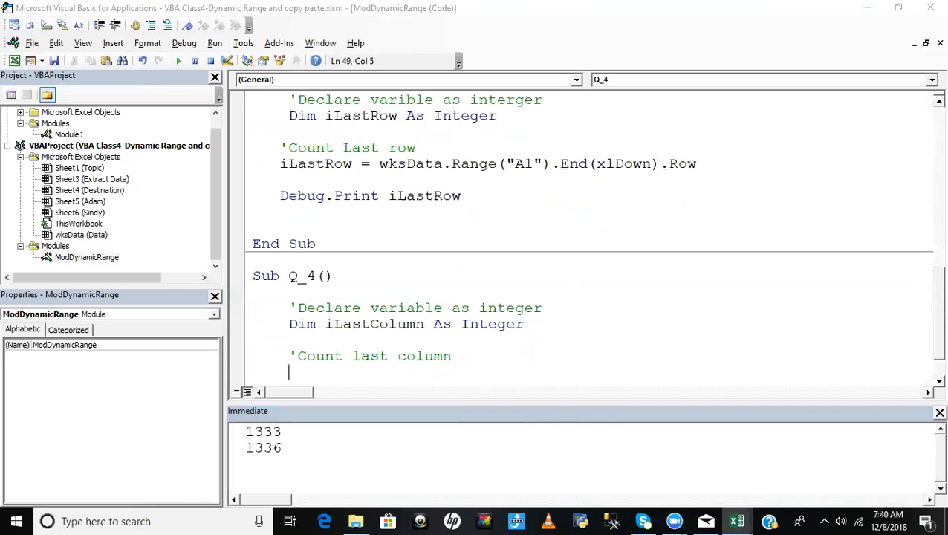
- Begin the assignment iLastColumn = wksData.Cells( on the line below the 'Count last column comment
type("iLastColumn")
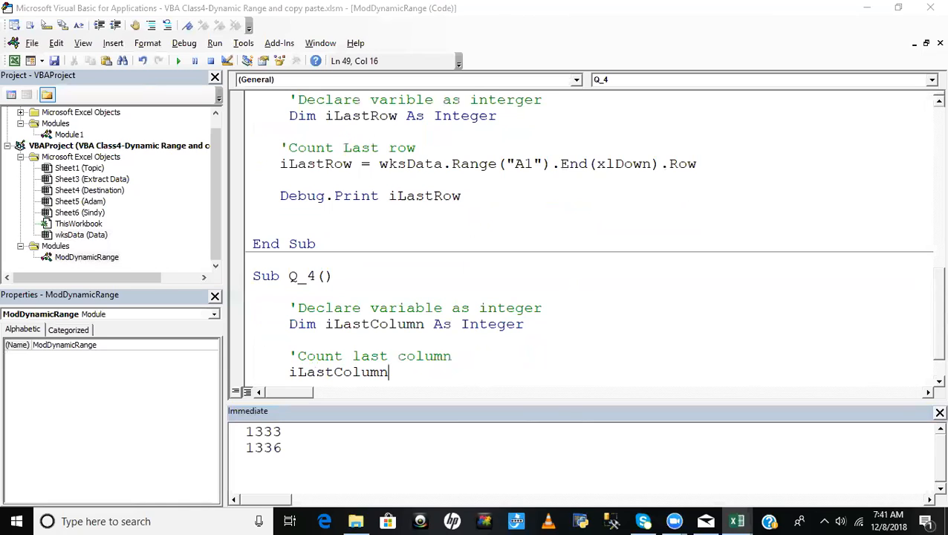
type("=wksda")
key("ctrl+space")
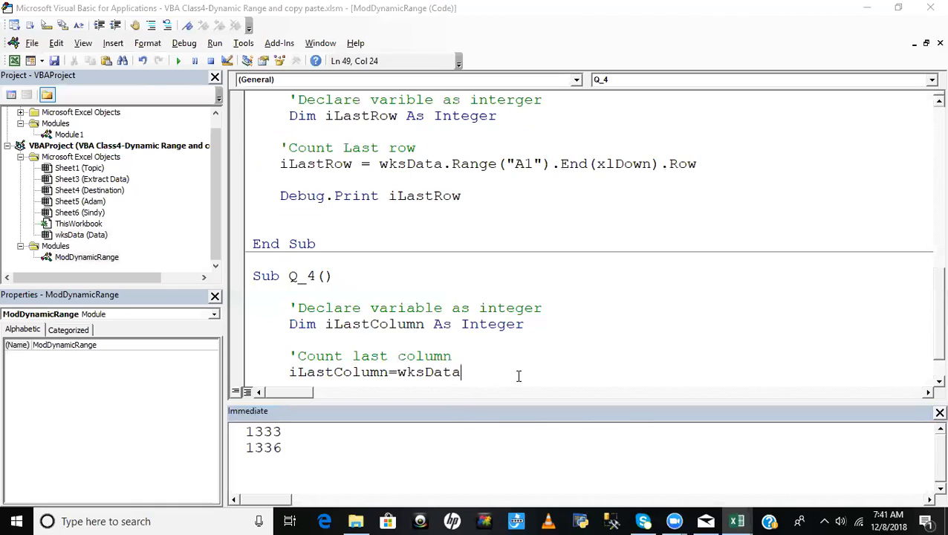
type(".ce")
key("Tab")
type("(")
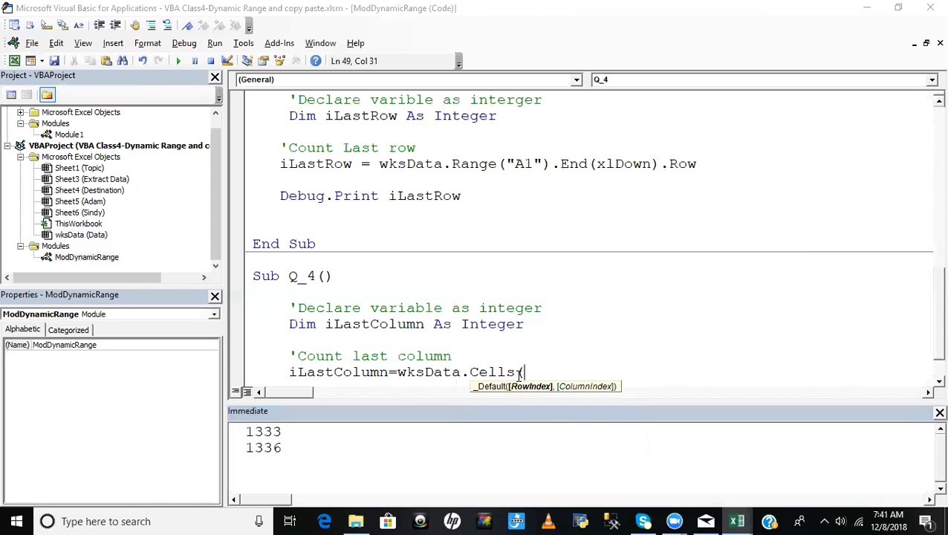
- Check the header row in the Excel Data sheet, and complete the Cells arguments in the code with row 1 and Columns.Count
key("alt+F11")
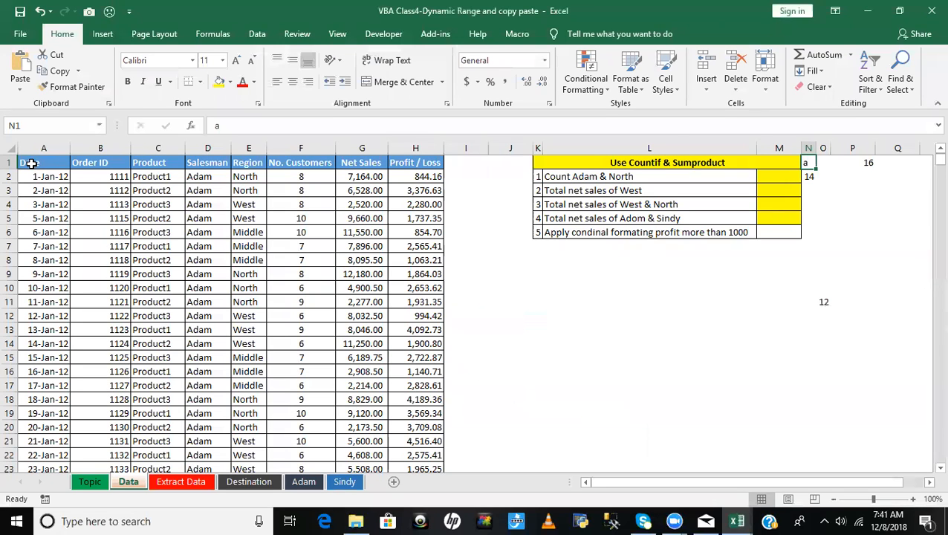
key("alt+F11")
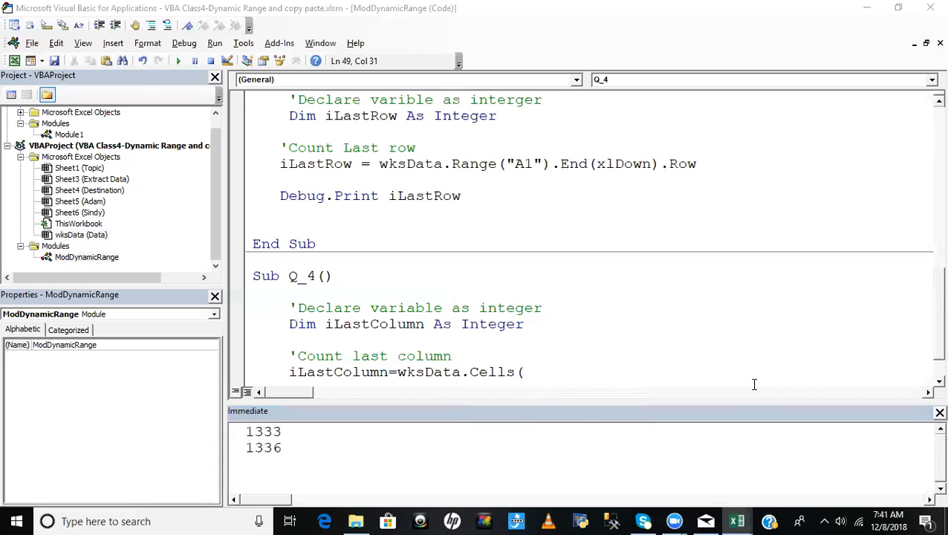
type("1,")
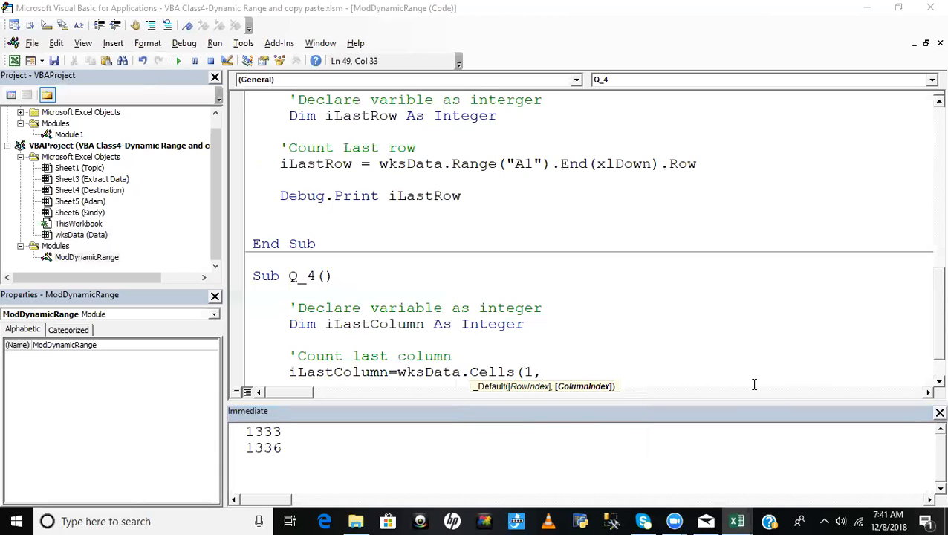
type("columns")
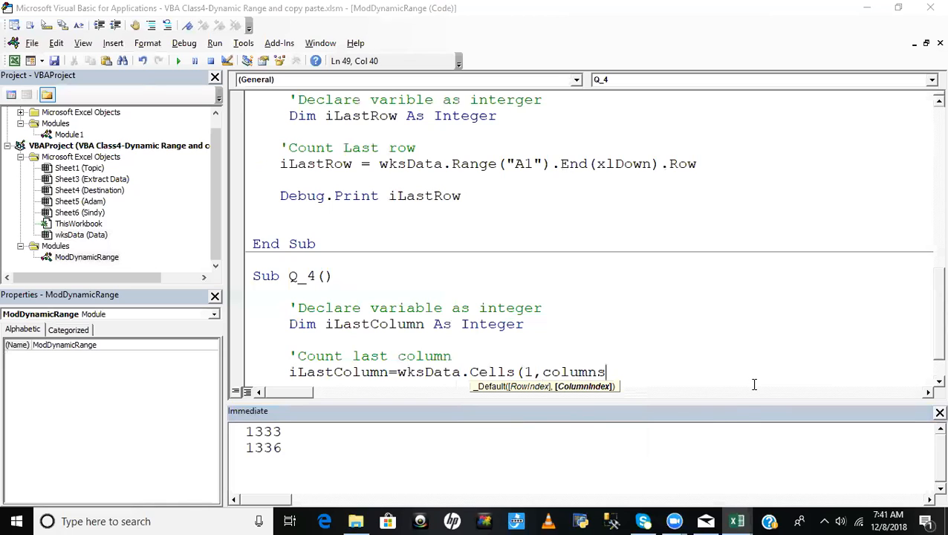
type(".count")
key("Tab")
type(").e")
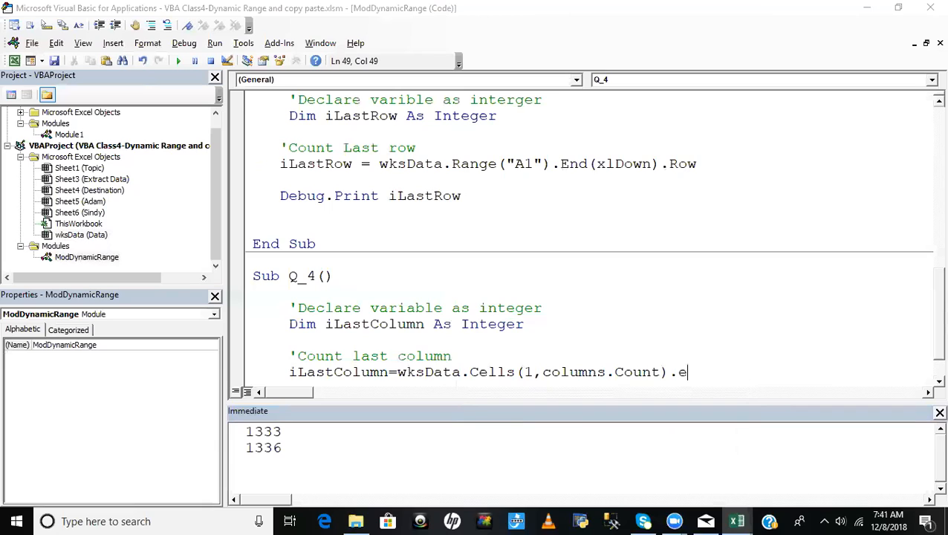
type("nd(xltoleft")
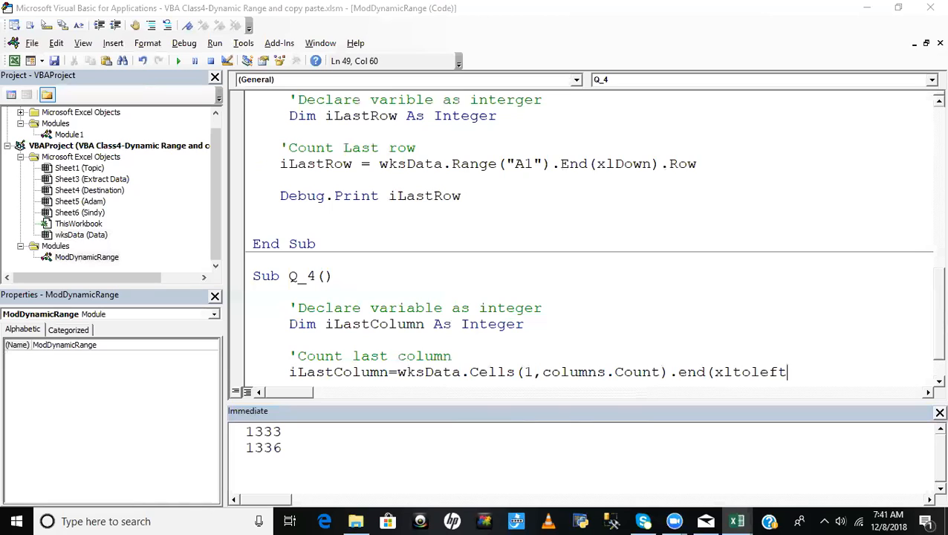
- Complete the iLastColumn assignment by appending .End(xlToLeft).Column to the Cells reference
type(").column")
left_click(755, 306)
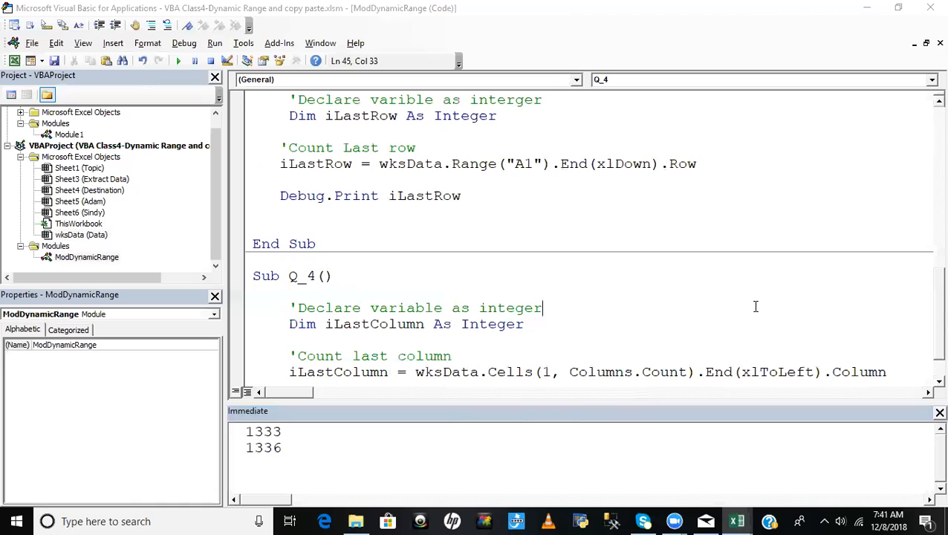
- Add the line Debug.Print iLastColumn below the assignment in Q_4, separated by a blank line
left_click(898, 381)
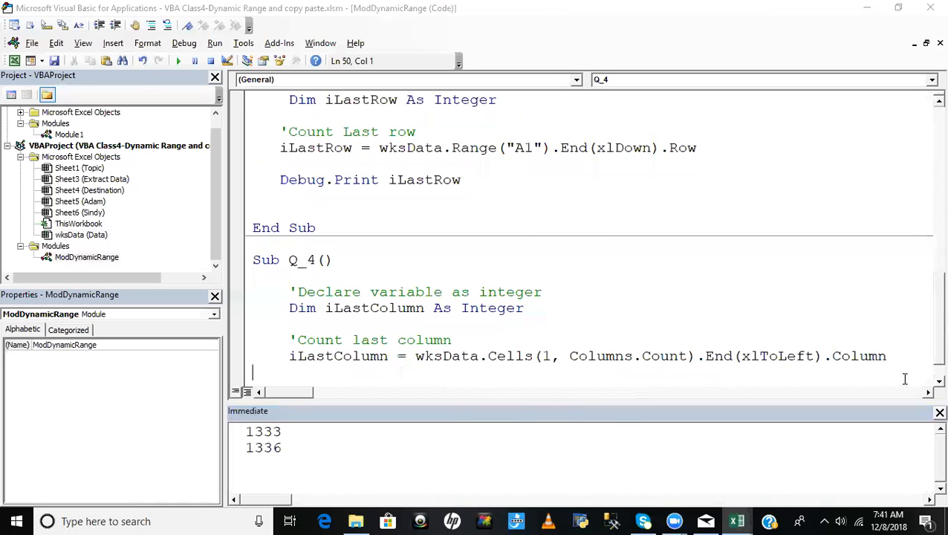
key("Tab")
type("debu")
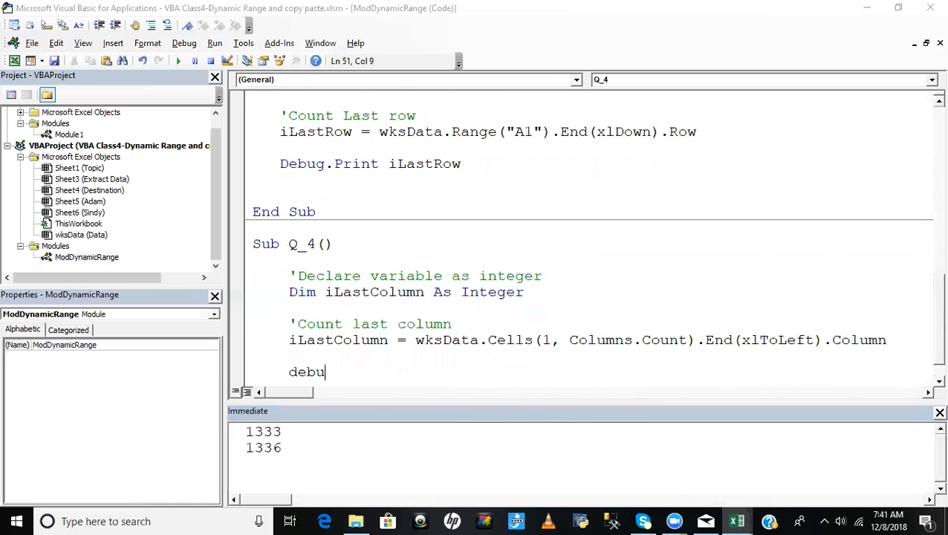
type("g.Print ilastco")
key("ctrl+space")
key("Return")
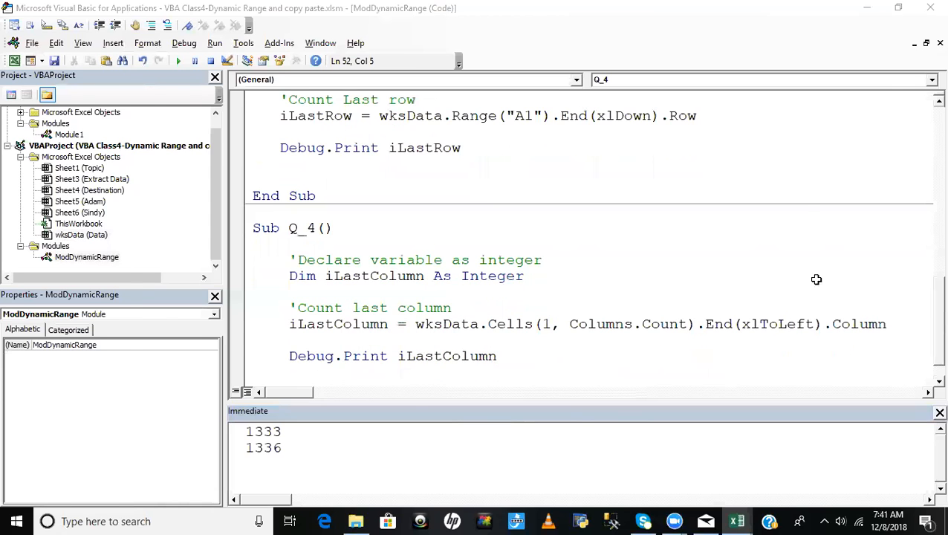
- In the Excel Data sheet, go along row 1 from C1 to the sheet's last column XFD and back to the last filled cell P1
key("alt+F11")
left_click(162, 165)
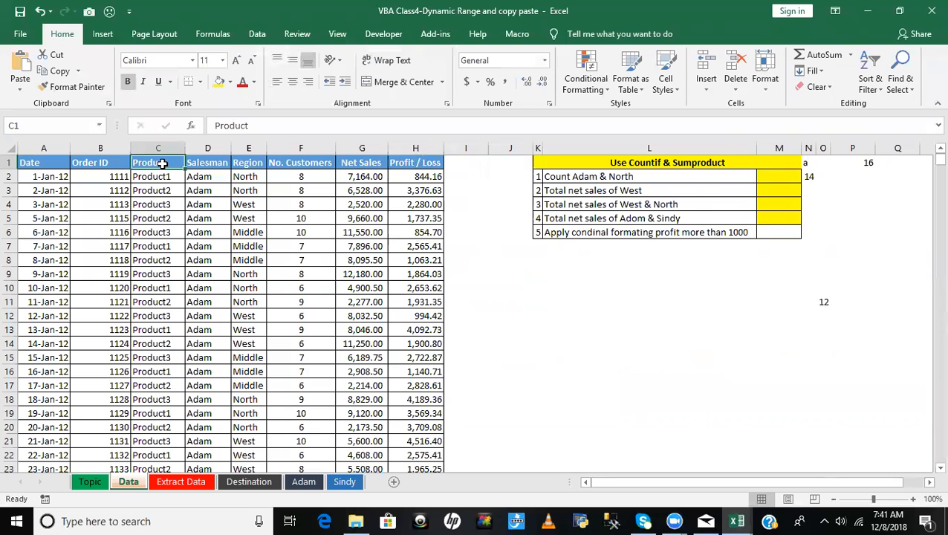
key("alt+F11")
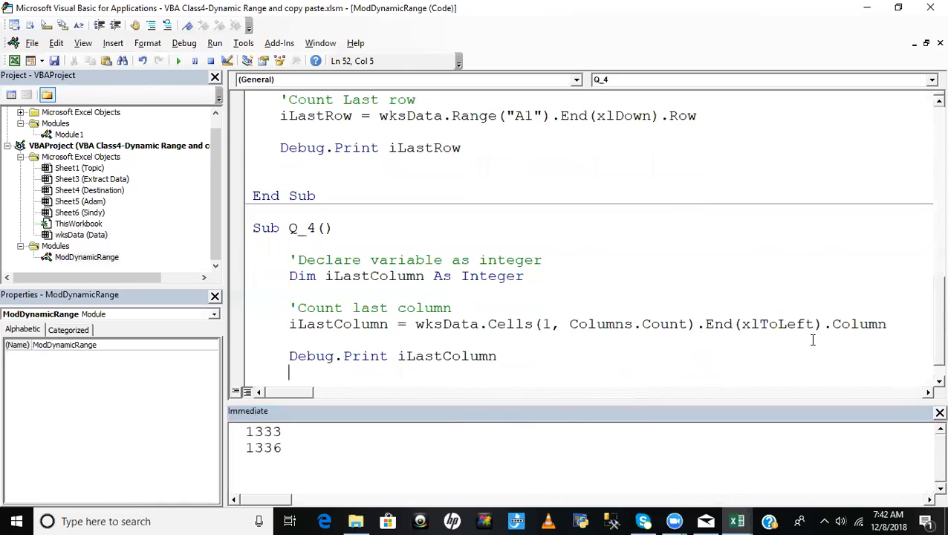
key("alt+F11")
key("ctrl+Right")
key("ctrl+Right")
key("ctrl+Right")
key("ctrl+Right")
key("ctrl+Right")
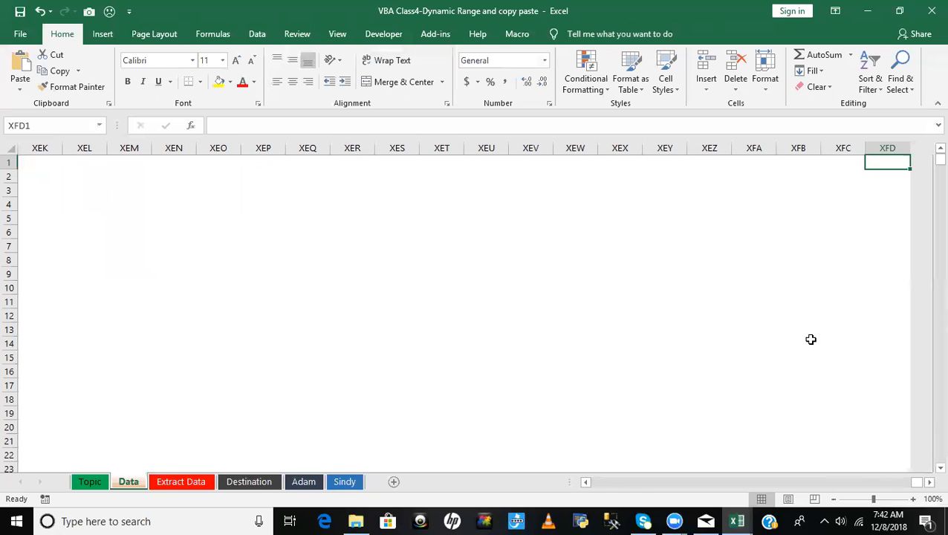
key("ctrl+Left")
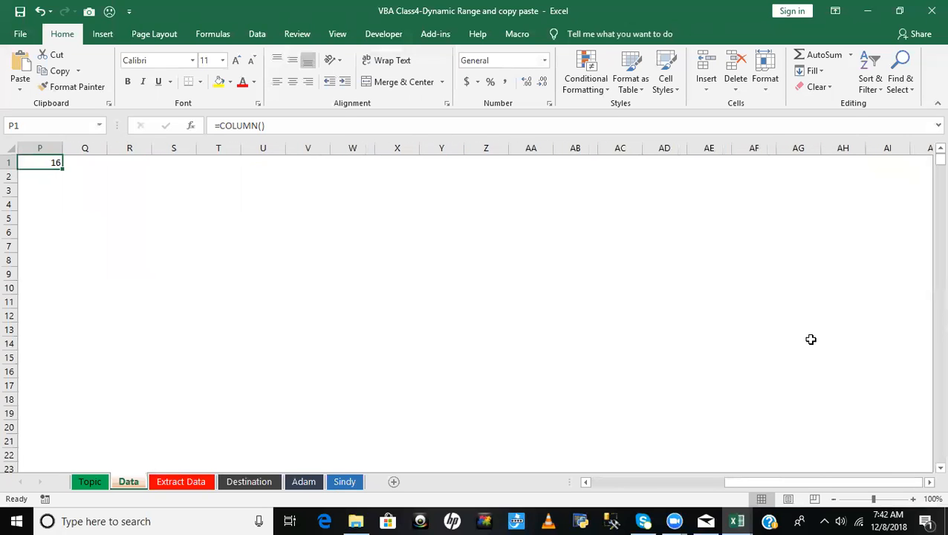
- Extend the selection from P1 back to A1 to show the counted columns, and reselect P1 alone
key("ctrl+shift+Left")
key("ctrl+shift+Left")
key("ctrl+shift+Left")
key("ctrl+shift+Left")
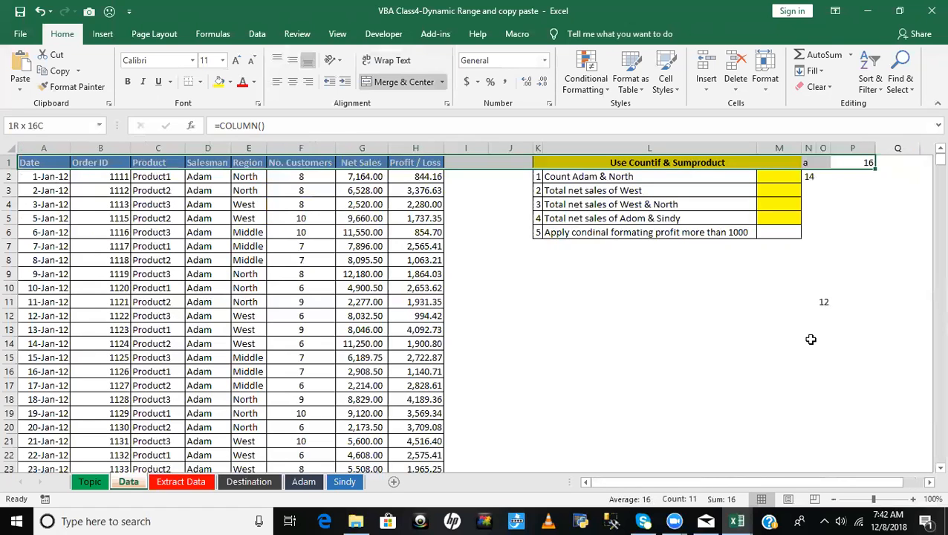
left_click(854, 161)
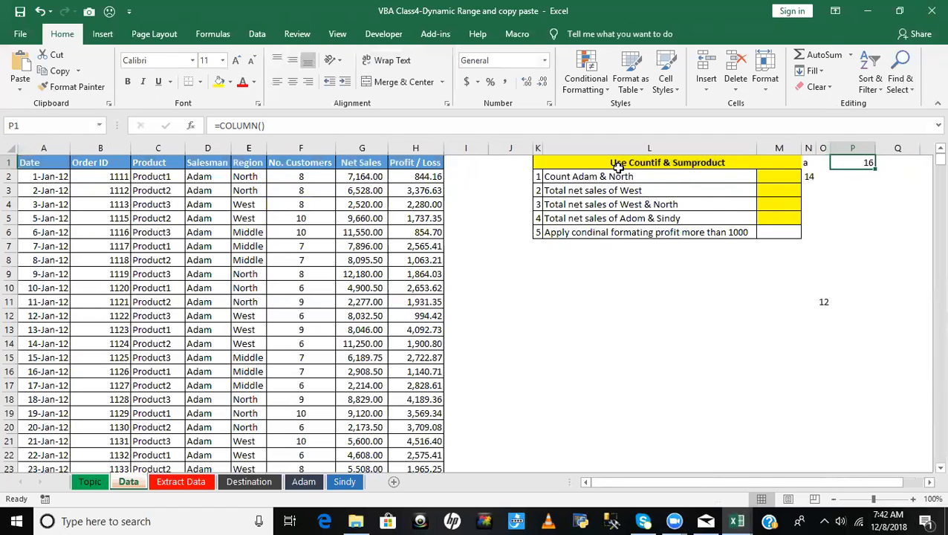
- Return to the VBA code and step through Q_4 up to the Debug.Print line, checking iLastColumn before and after its assignment
key("alt+F11")
key("alt+F11")
key("alt+F11")
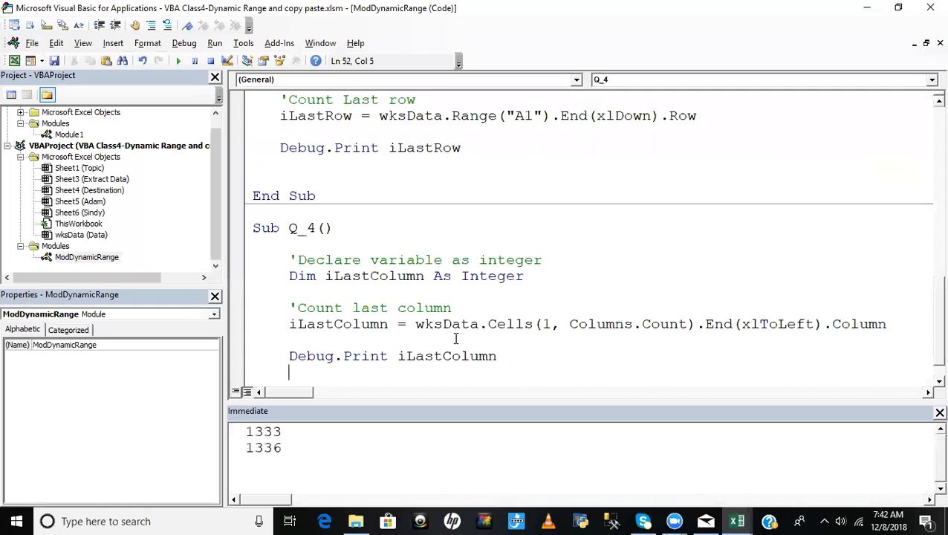
left_click(357, 296)
key("F8")
key("F8")
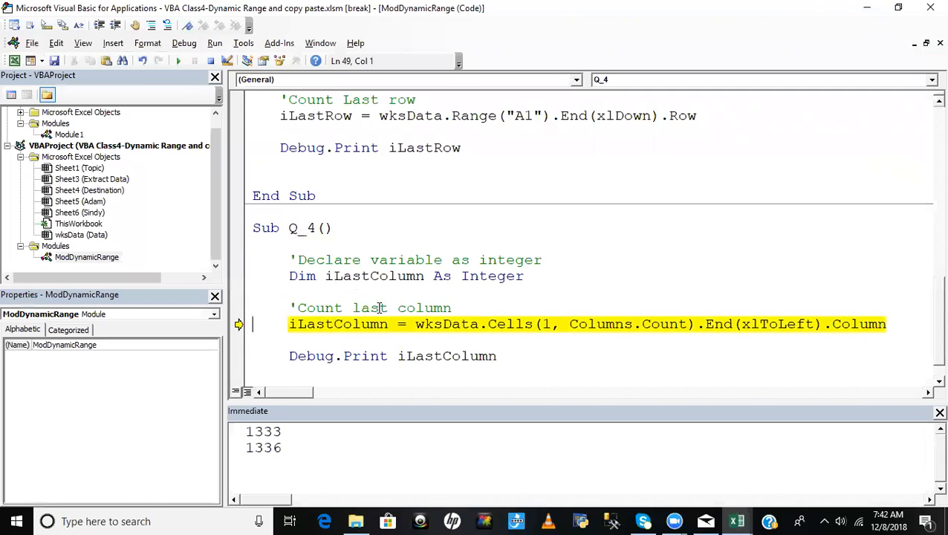
mouse_move(352, 282)
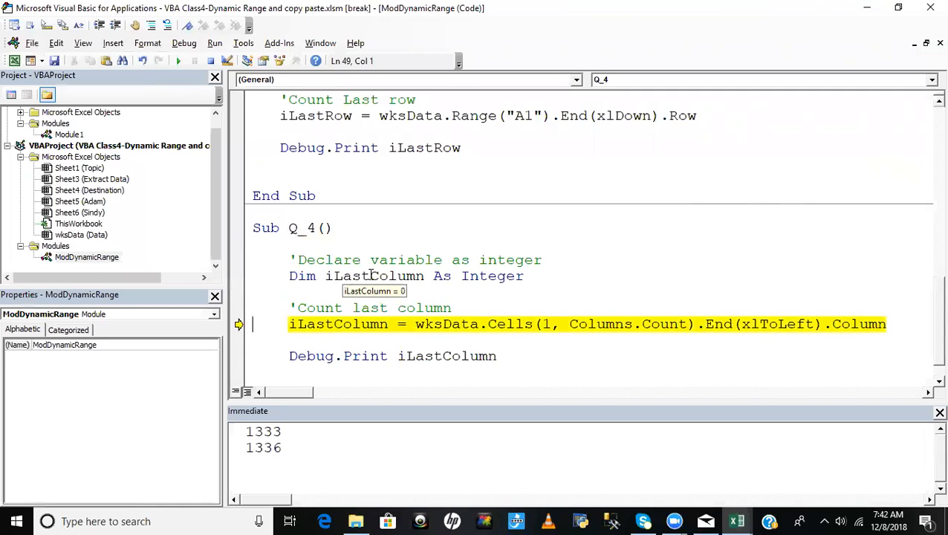
key("F8")
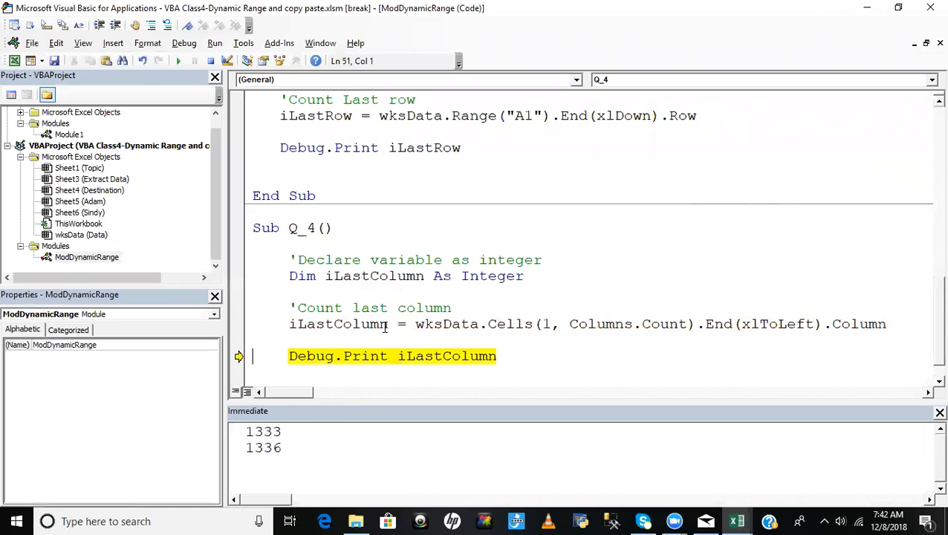
mouse_move(338, 325)
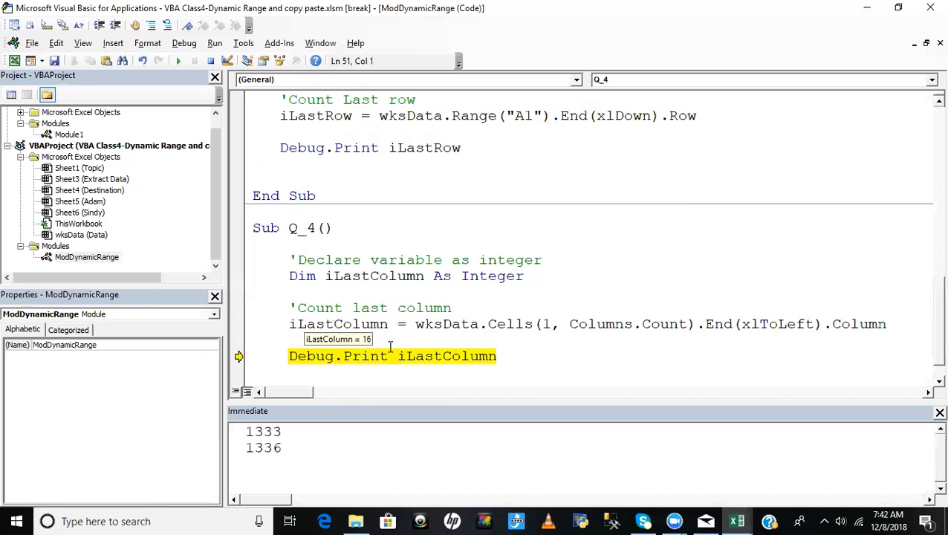
- Step through the rest of Q_4 to its end and compare the printed column number with cell P1 in the Excel Data sheet
key("F8")
left_click(316, 431)
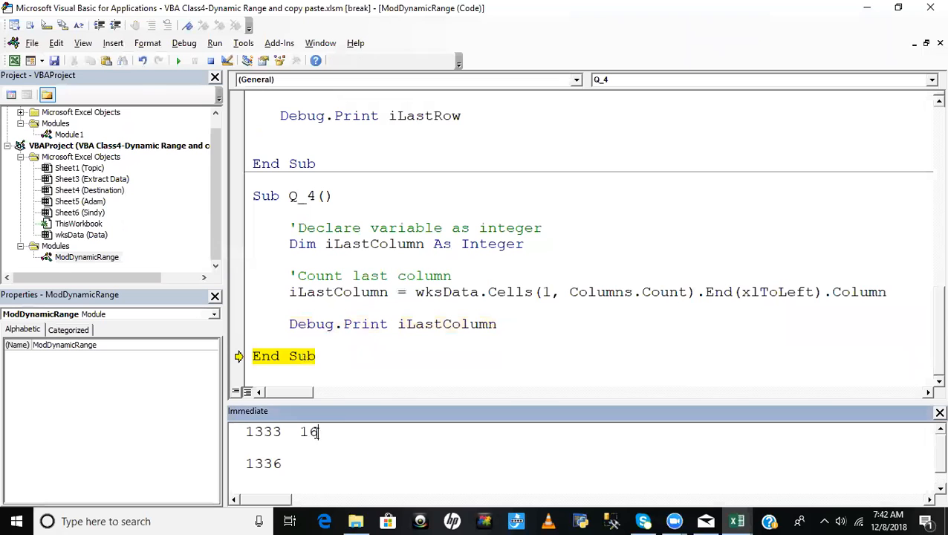
key("F8")
left_click(419, 344)
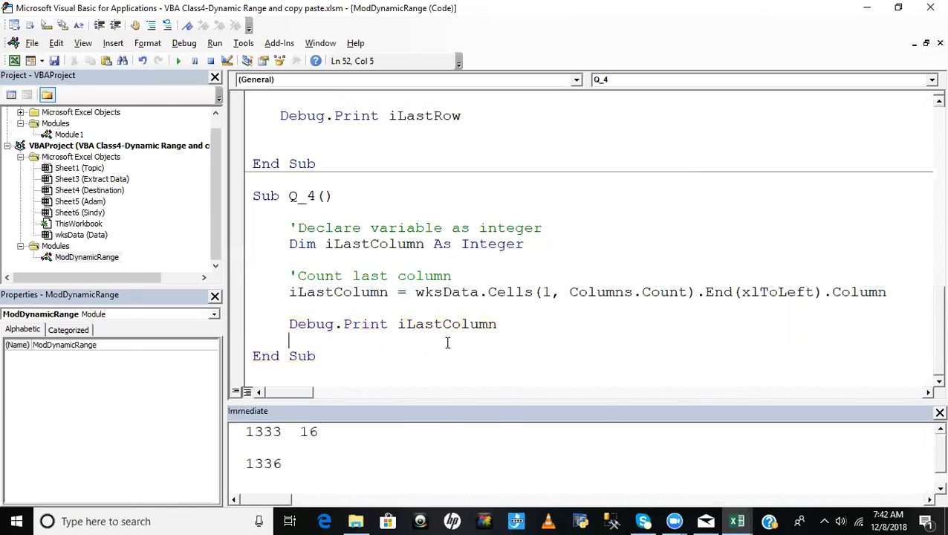
key("alt+F11")
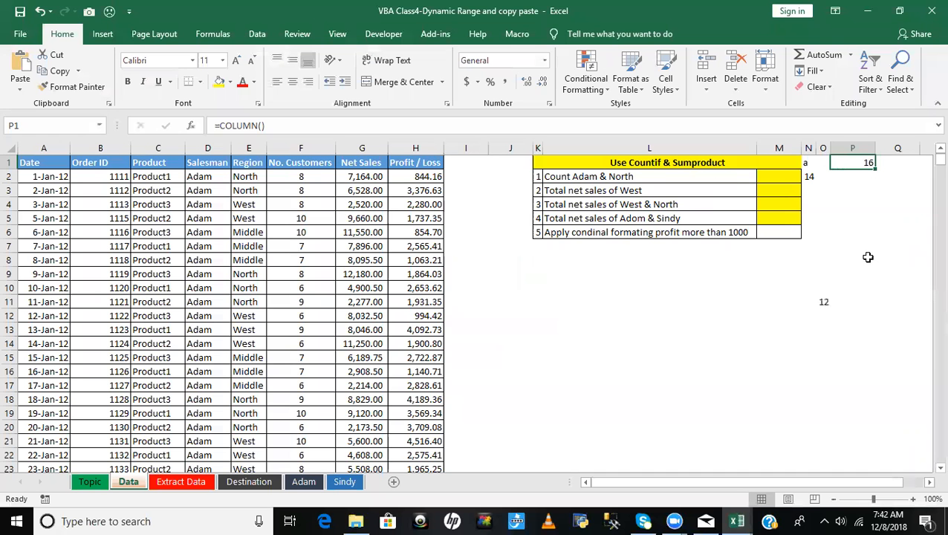
- Clear the column formula from cell P1 and check cell N1 as the last filled cell in row 1
key("Delete")
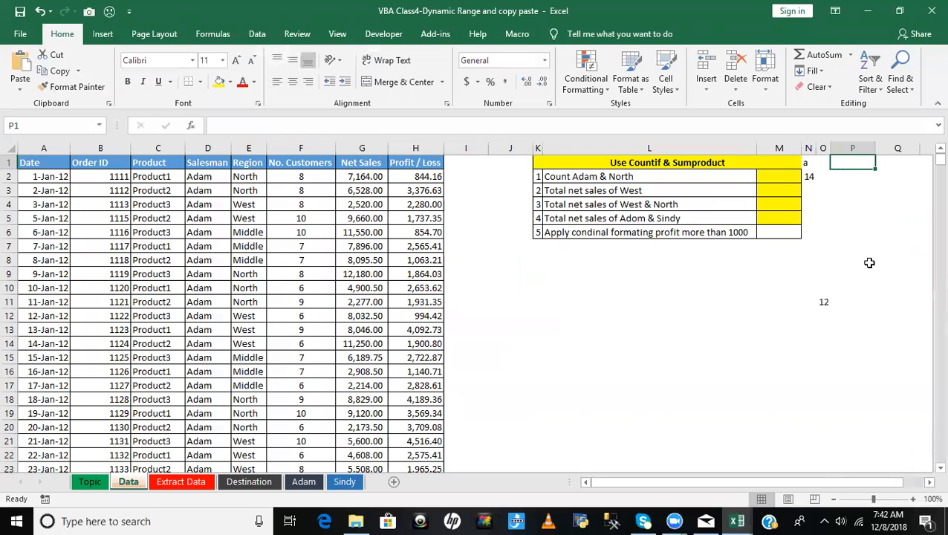
left_click(862, 270)
left_click(807, 162)
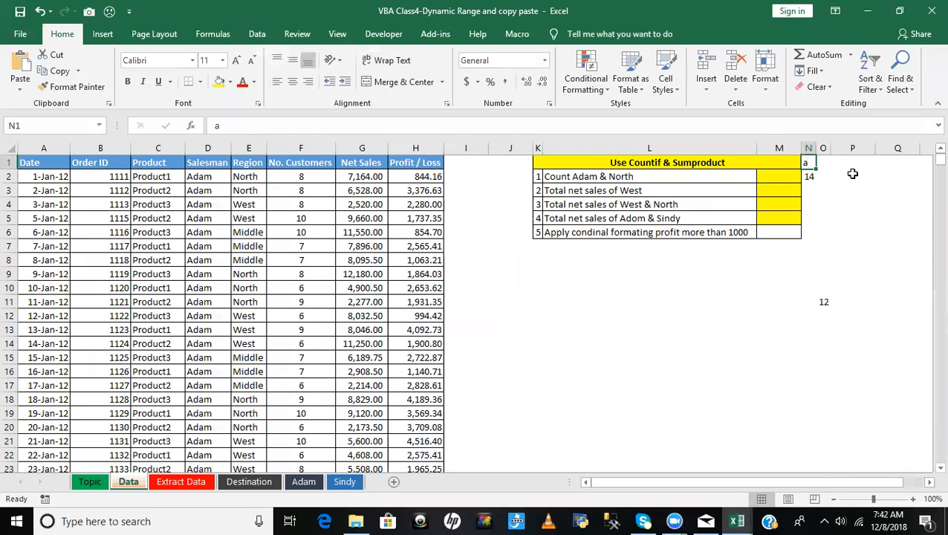
type("a")
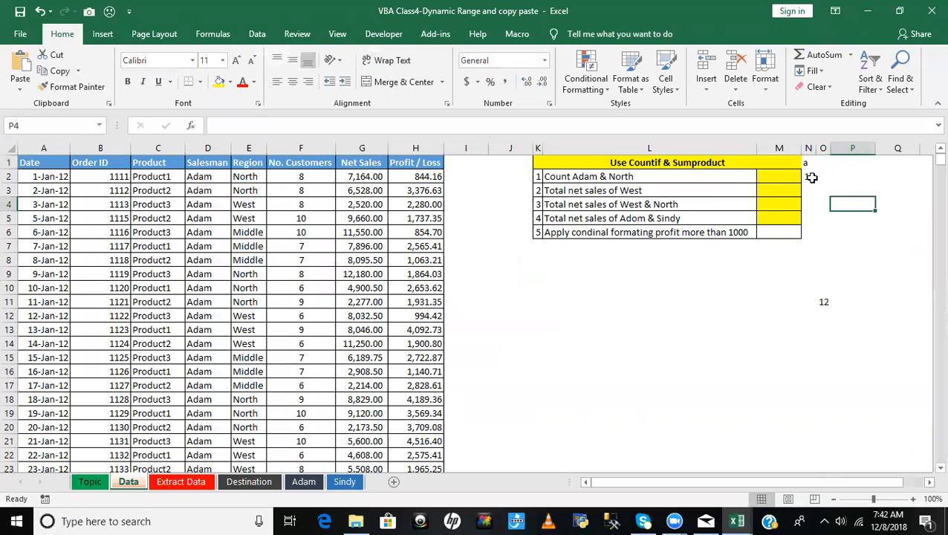
- Switch to the VBA editor and step through Q_4 to its end, printing iLastColumn to the Immediate window
key("alt+F11")
left_click(411, 266)
key("F8")
key("F8")
key("F8")
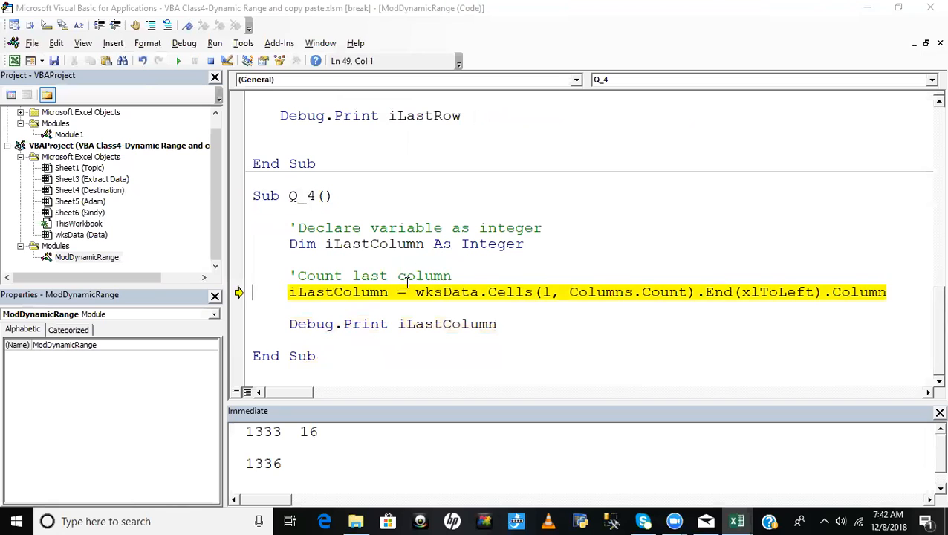
mouse_move(327, 291)
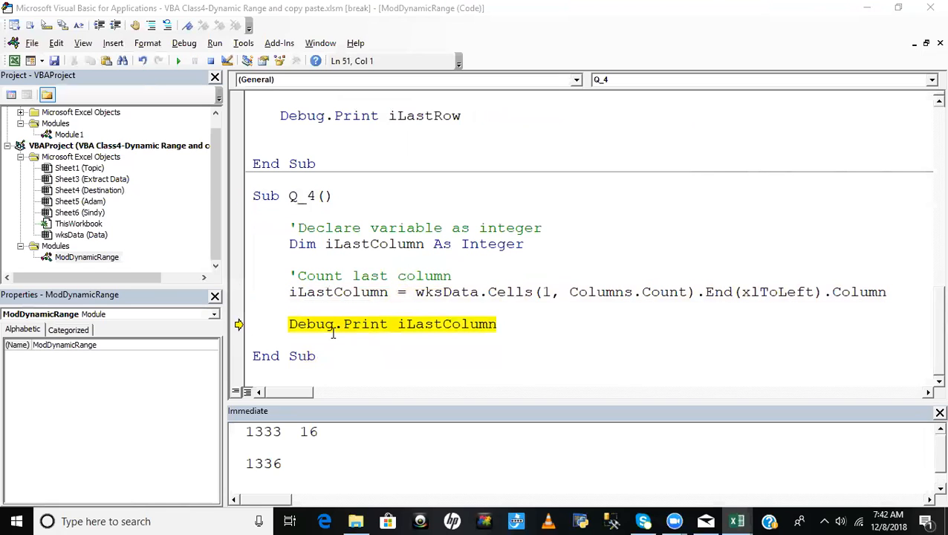
key("F8")
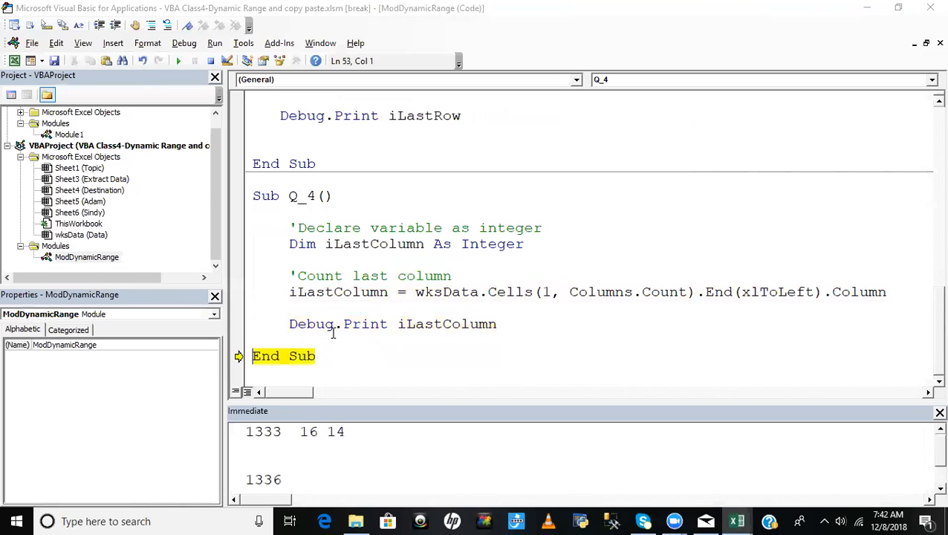
key("F8")
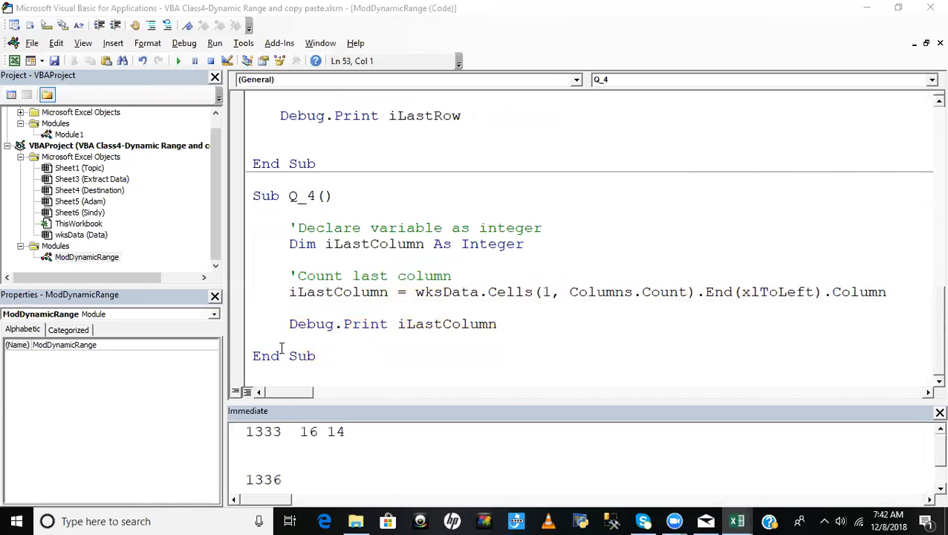
- Return to the Excel Data sheet and clear the =COLUMN() formula from cell N2
key("alt+F11")
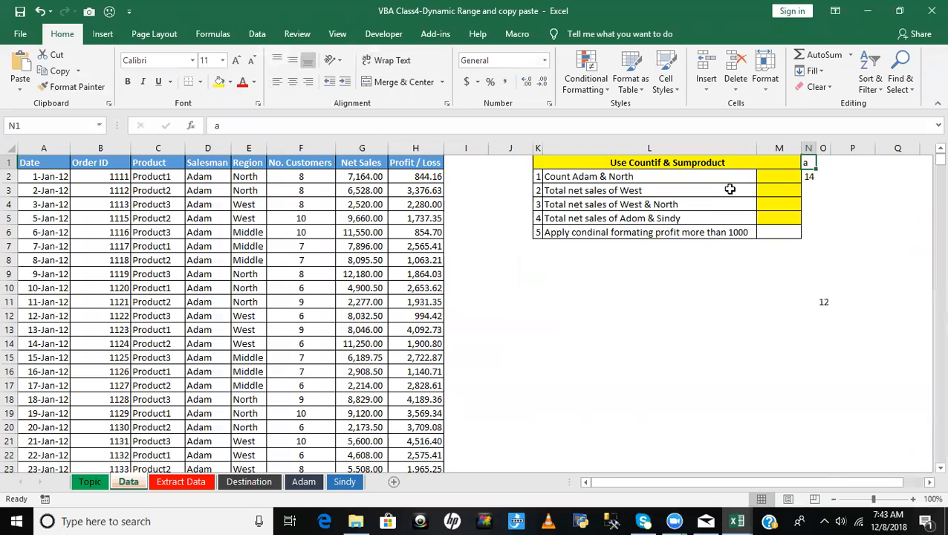
left_click(667, 314)
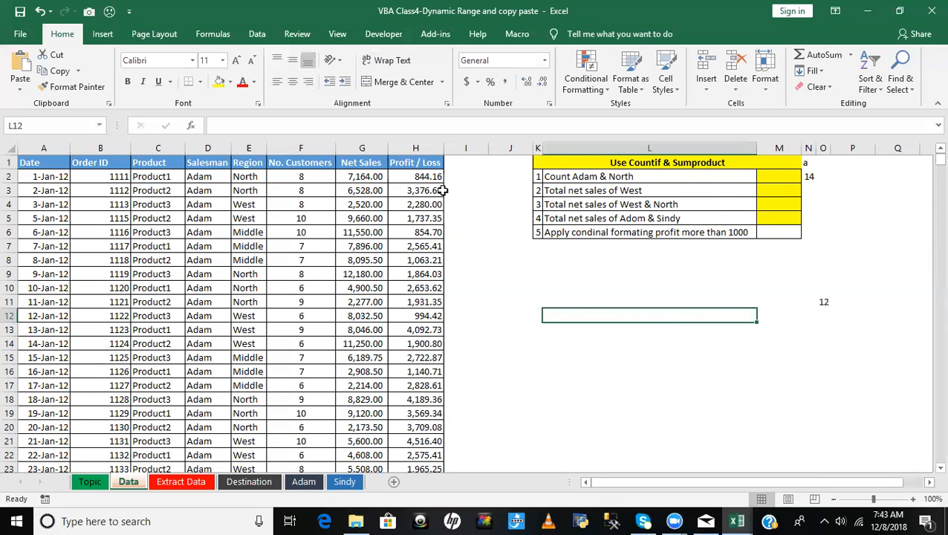
left_click(814, 179)
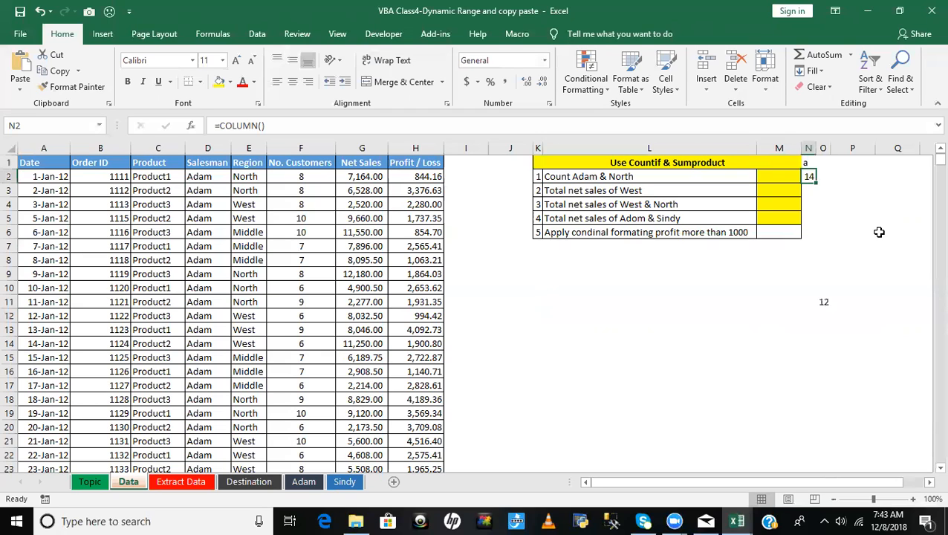
key("Delete")
- Point out the first and last filled cells of row 1 by selecting A1 and N1
left_click(805, 163)
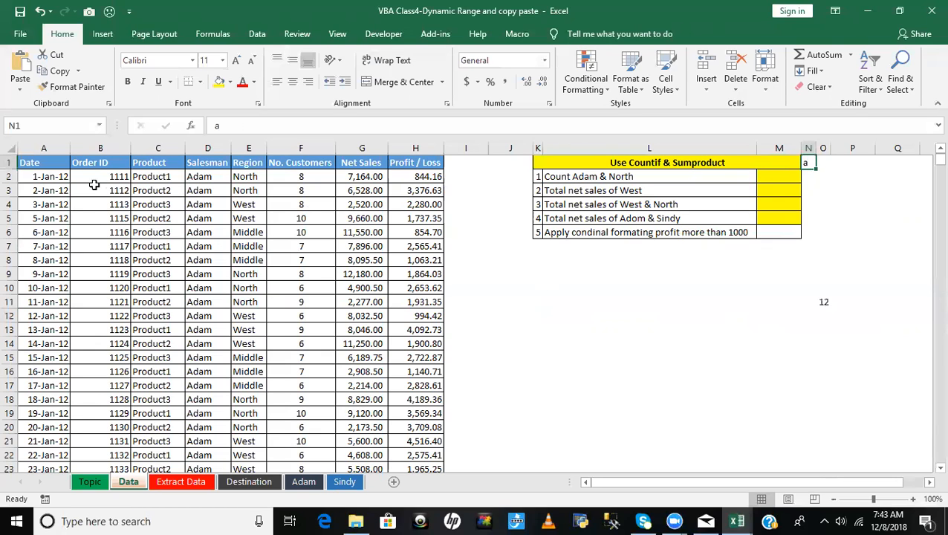
left_click(22, 161)
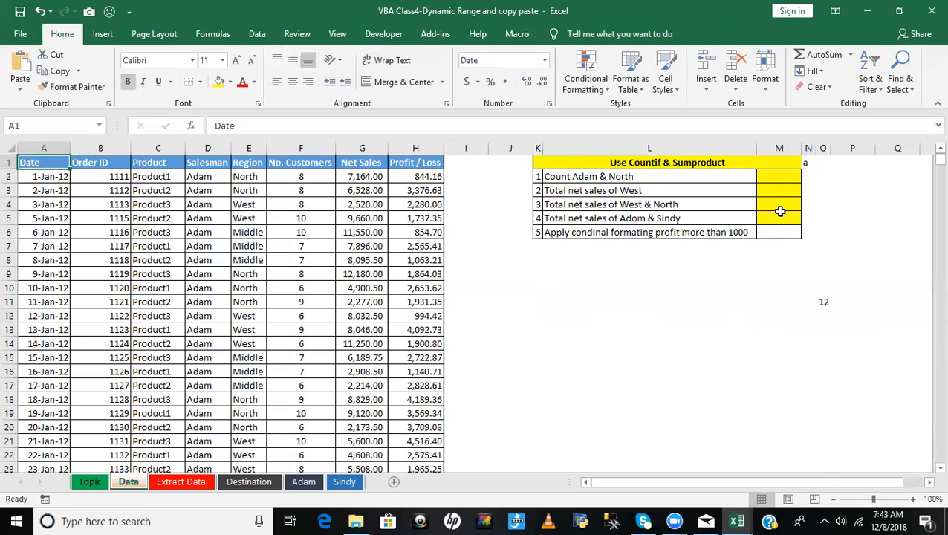
left_click(804, 163)
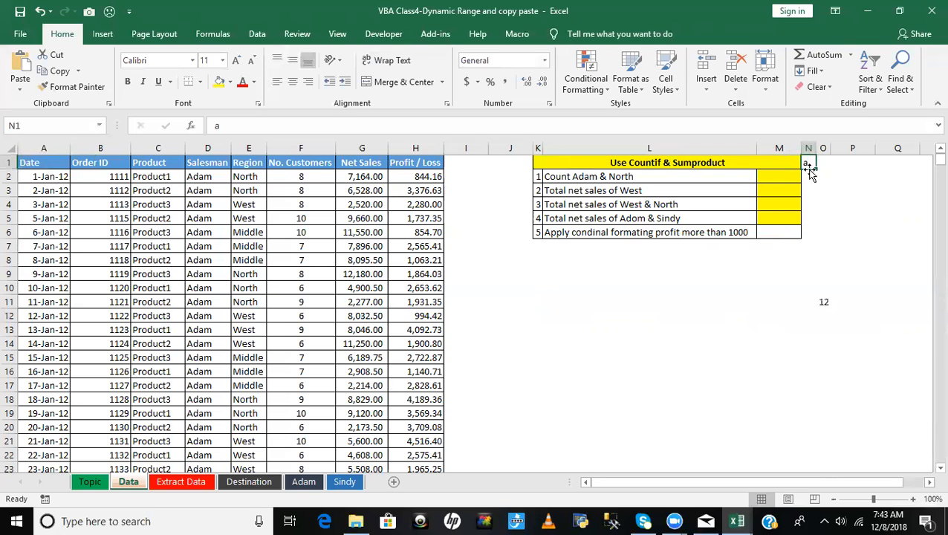
- Point out the blank cells J1 and I1 and the filled cell N1 in row 1 of the Data sheet
left_click(458, 160)
left_click(522, 161)
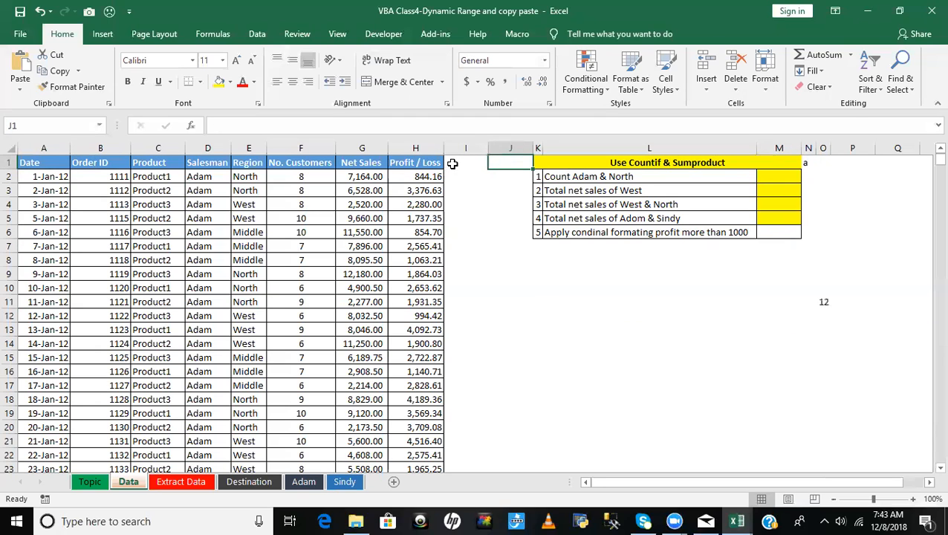
left_click(452, 164)
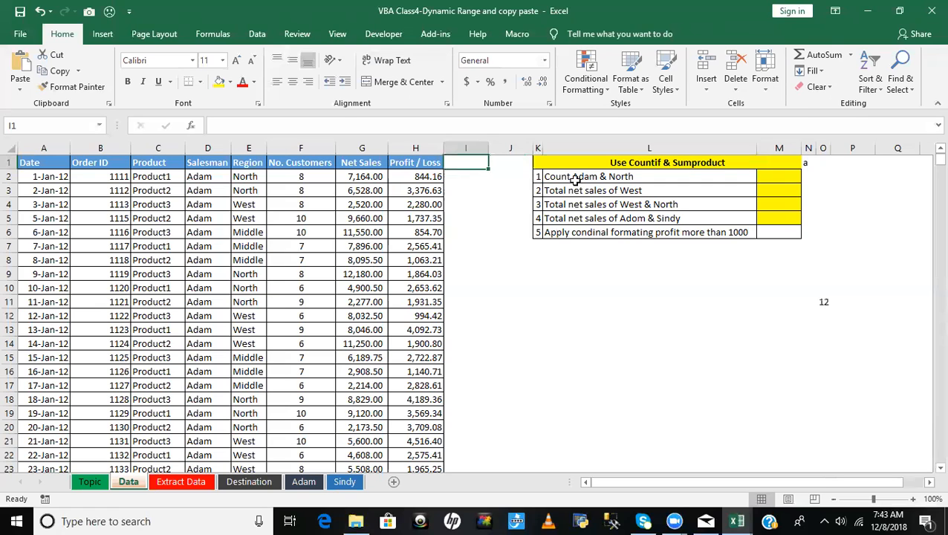
left_click(804, 163)
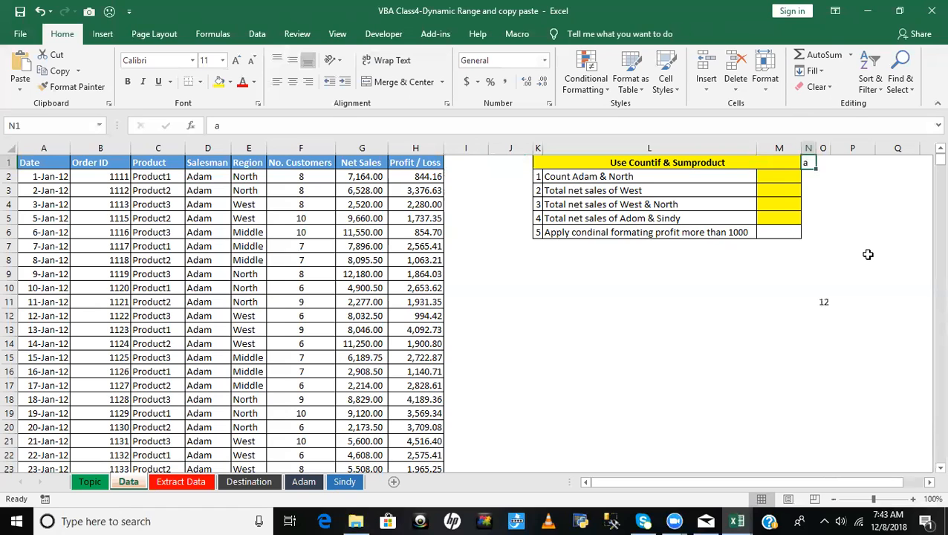
- Enter 15 in cell O1 as a new filled cell in row 1
left_click(826, 162)
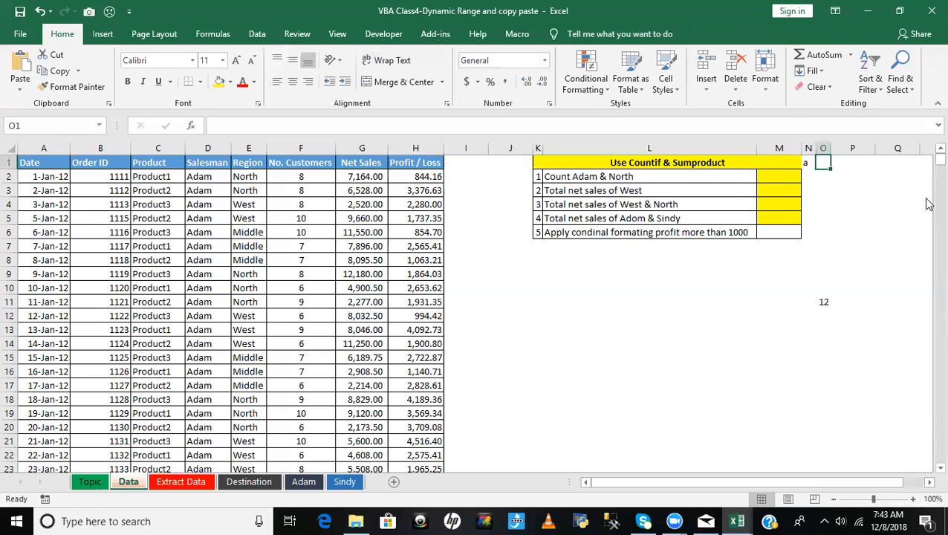
type("15")
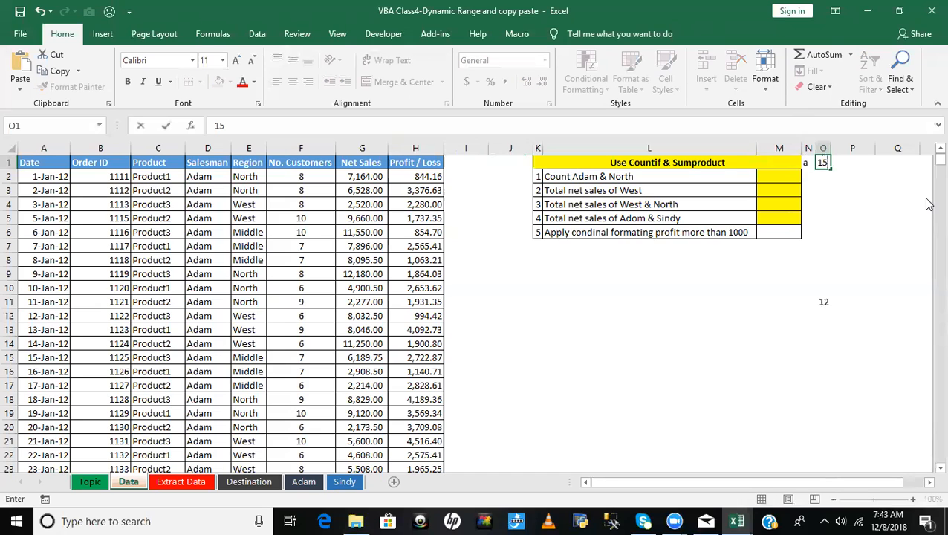
left_click(851, 192)
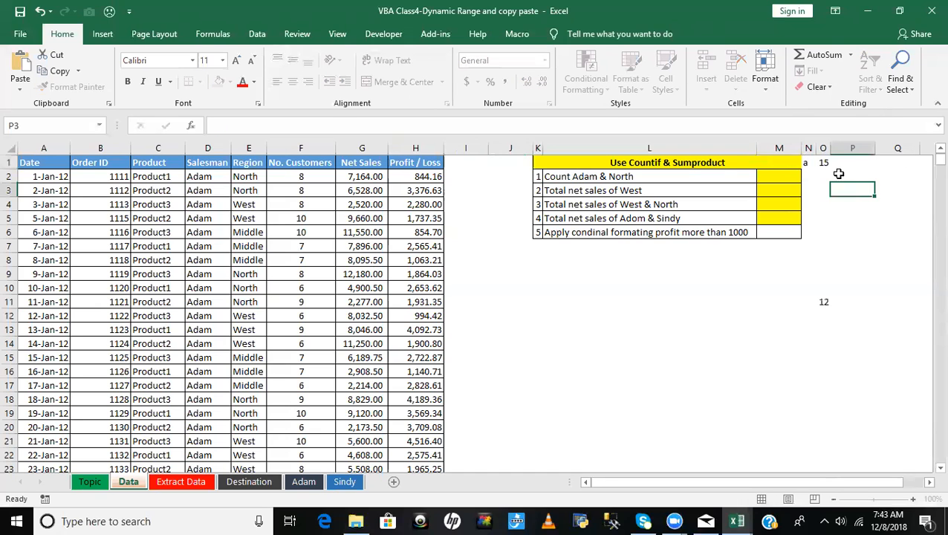
- Check the column number of O with a =COLUMN() formula in cell O2 and clear the formula
left_click(823, 162)
left_click(823, 176)
type("=colu")
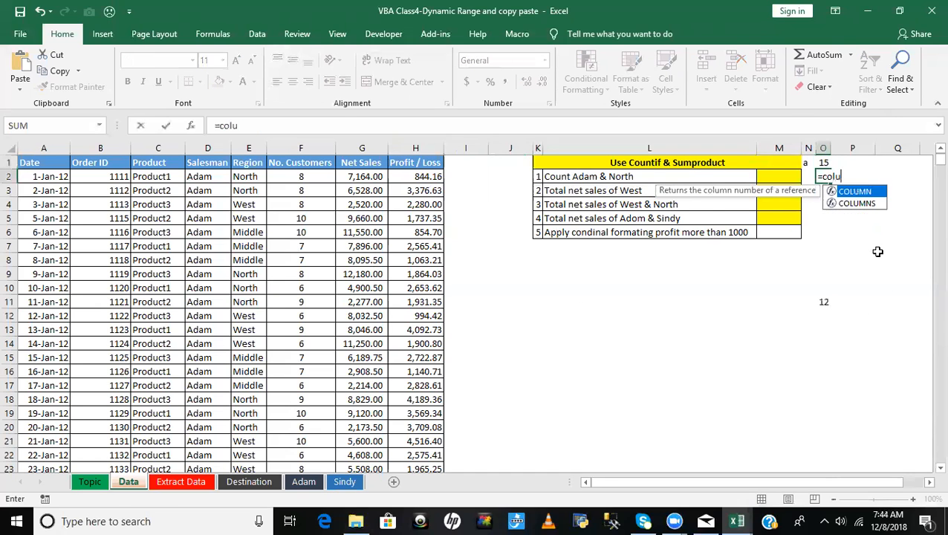
key("Tab")
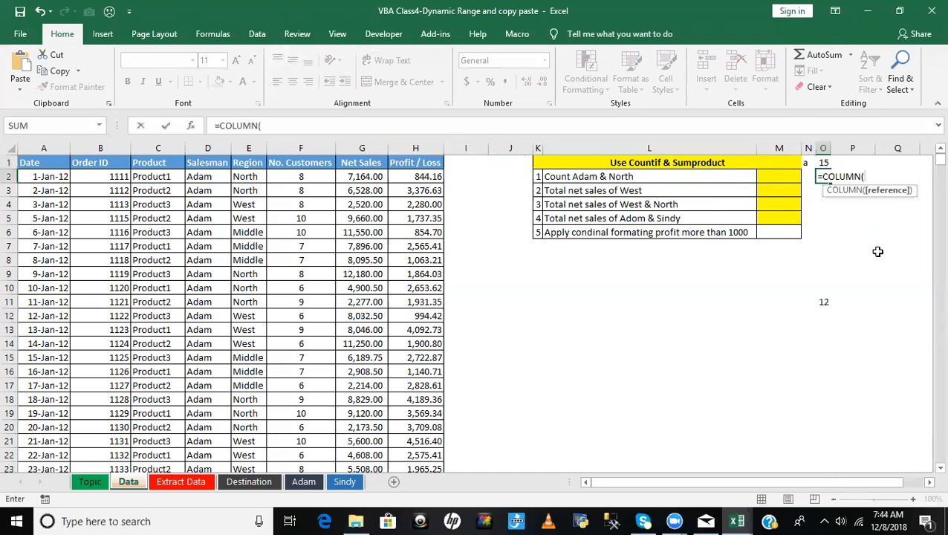
type(")")
key("Return")
key("Up")
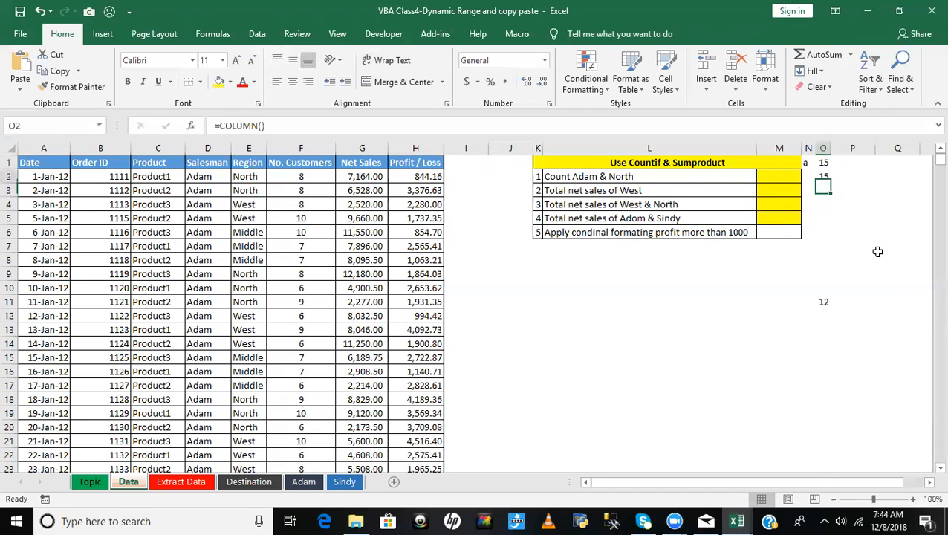
key("Delete")
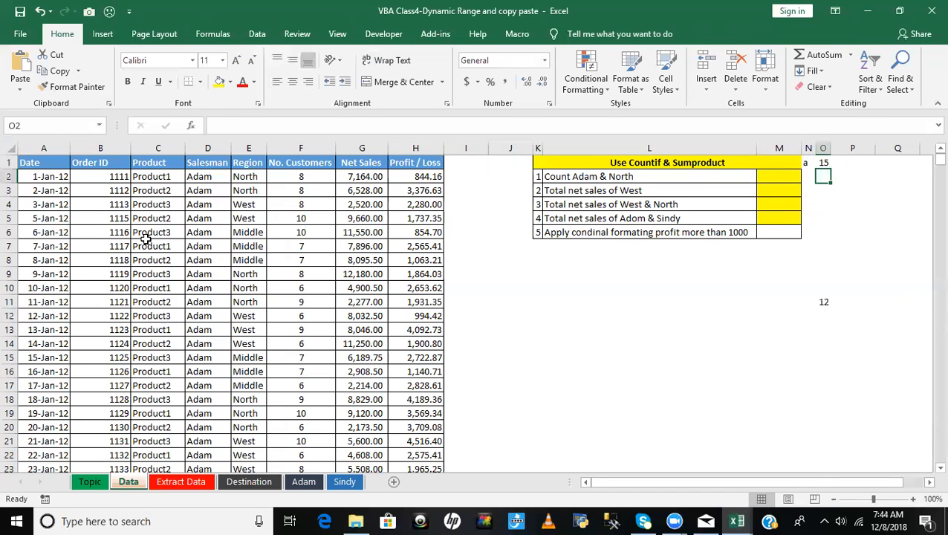
- Go through the row 1 headers from A1 to E1 and point out the last filled cell O1
left_click(37, 162)
left_click(100, 161)
left_click(156, 163)
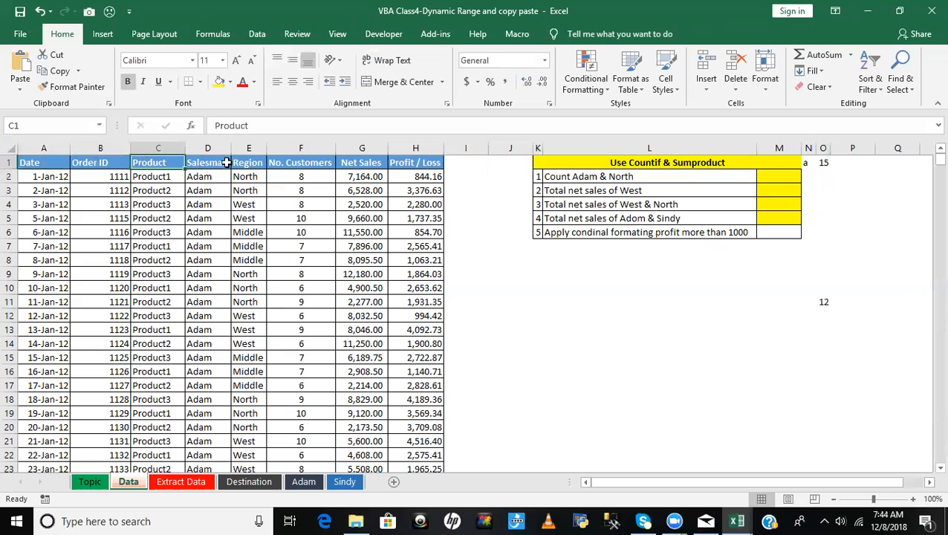
left_click(223, 162)
left_click(238, 162)
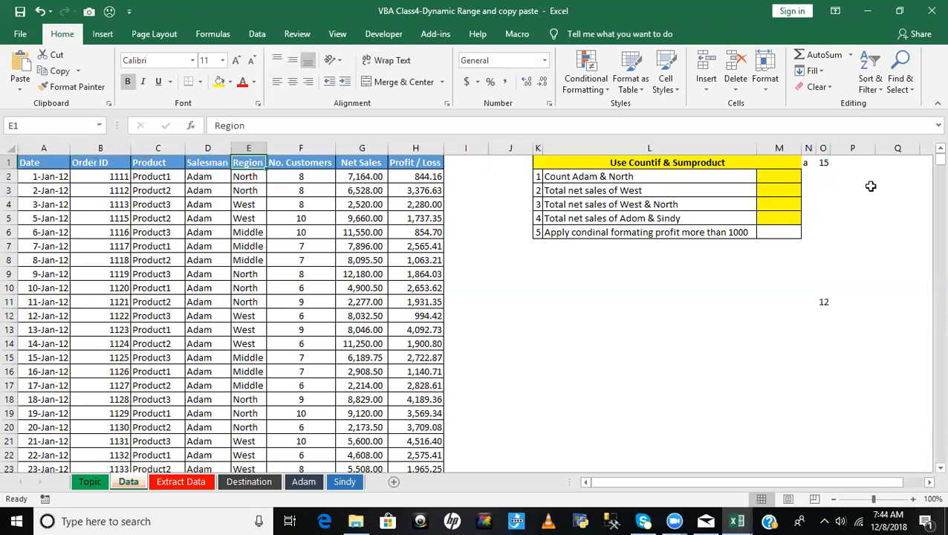
left_click(821, 162)
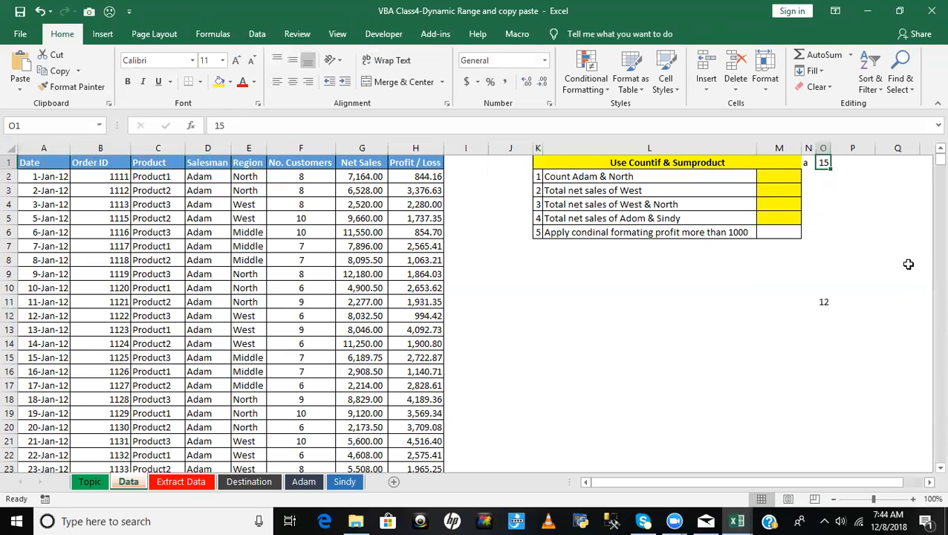
left_click(821, 218)
- Point out the contiguous header range ending at H1 and the blank cell I1 after it
left_click(465, 162)
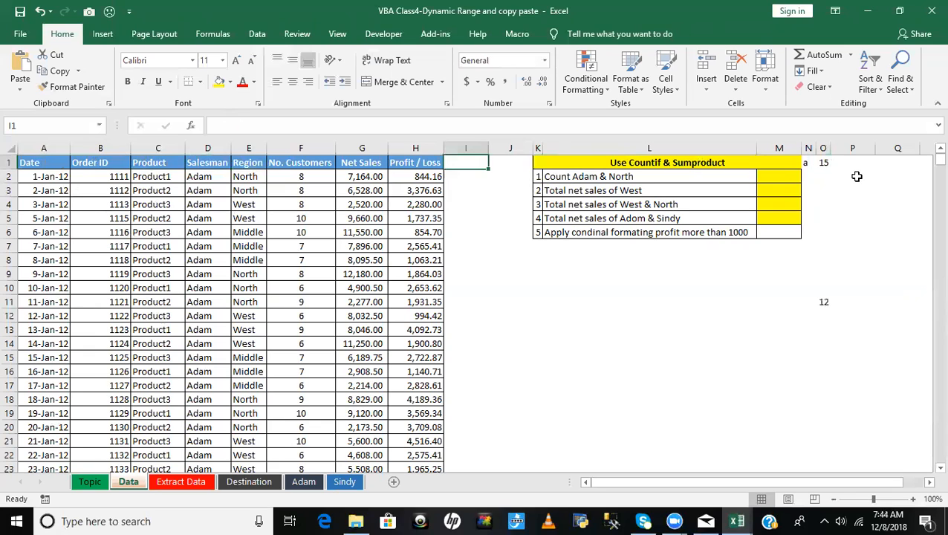
left_click(474, 216)
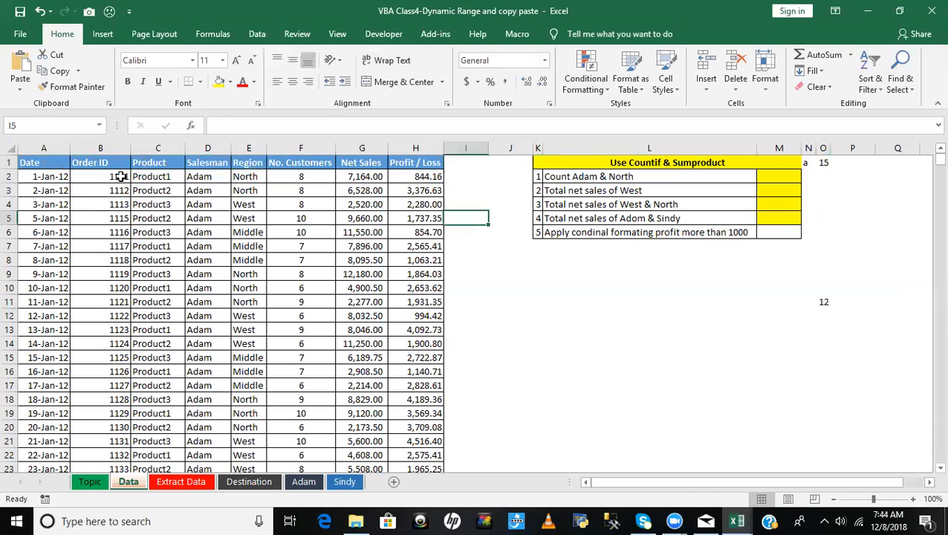
left_click_drag(43, 165, 444, 168)
left_click(461, 163)
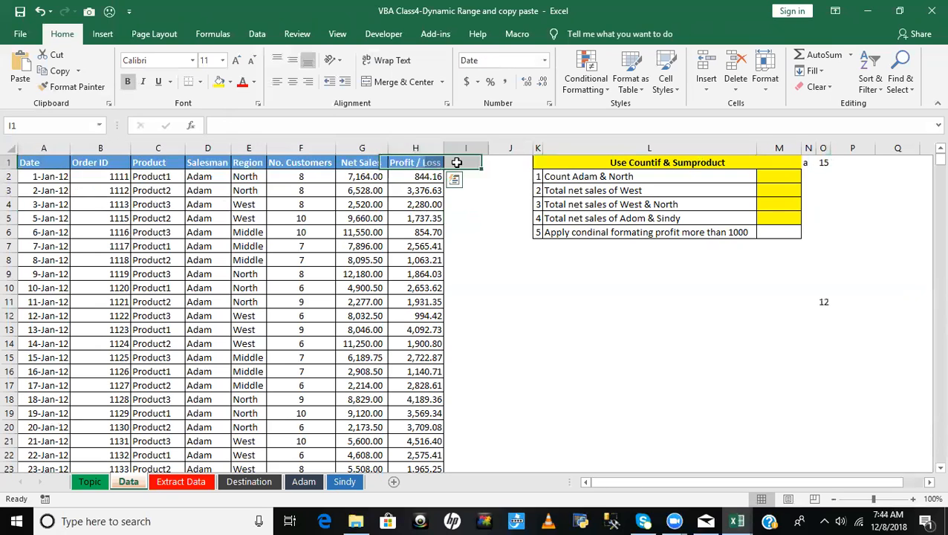
left_click(430, 162)
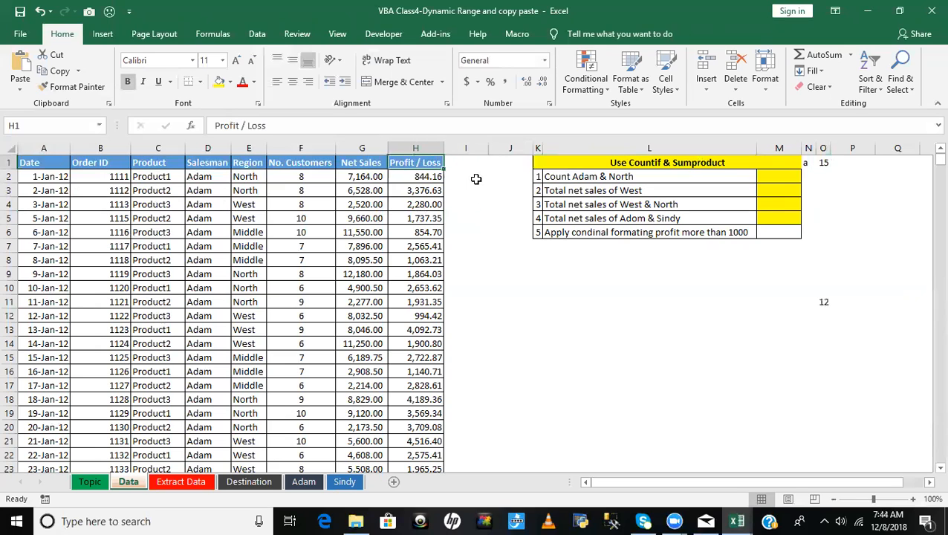
left_click(466, 164)
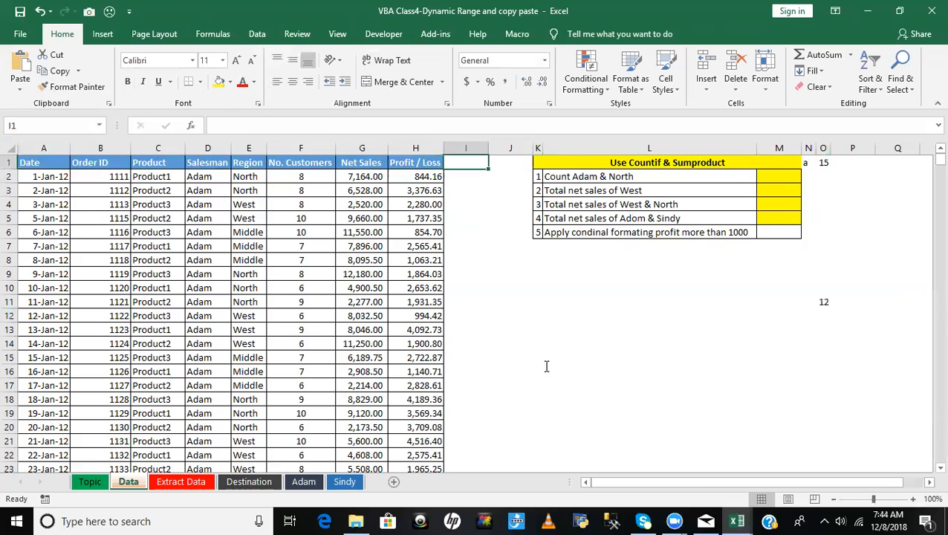
- Switch to the VBA editor, duplicate the Q_4 procedure below itself and name the copy Q_XltoRight
key("alt+F11")
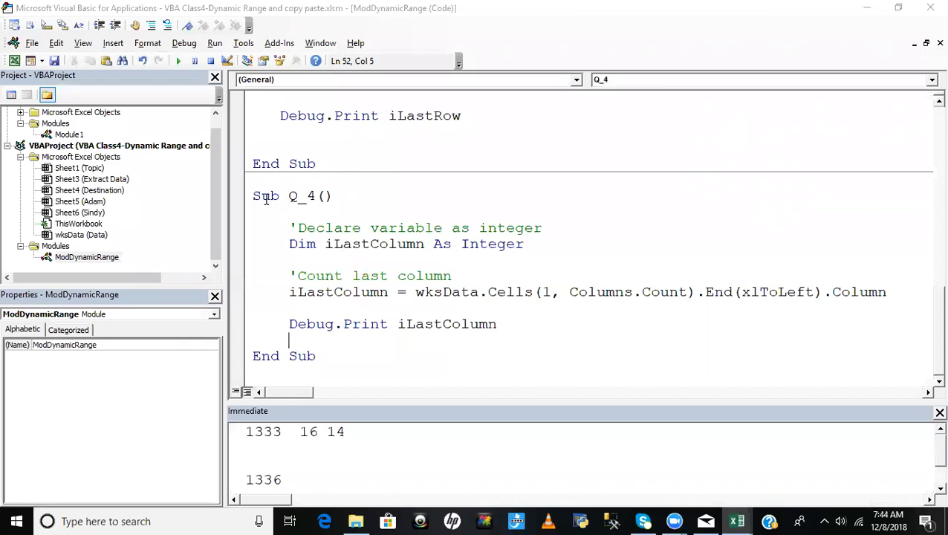
left_click_drag(252, 196, 365, 348)
key("ctrl+c")
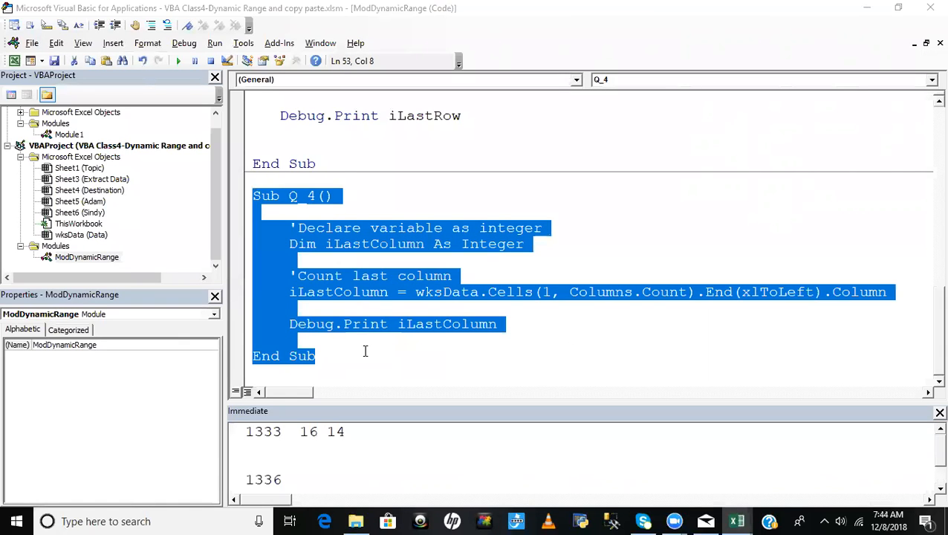
left_click(367, 364)
key("Return")
key("Return")
key("ctrl+v")
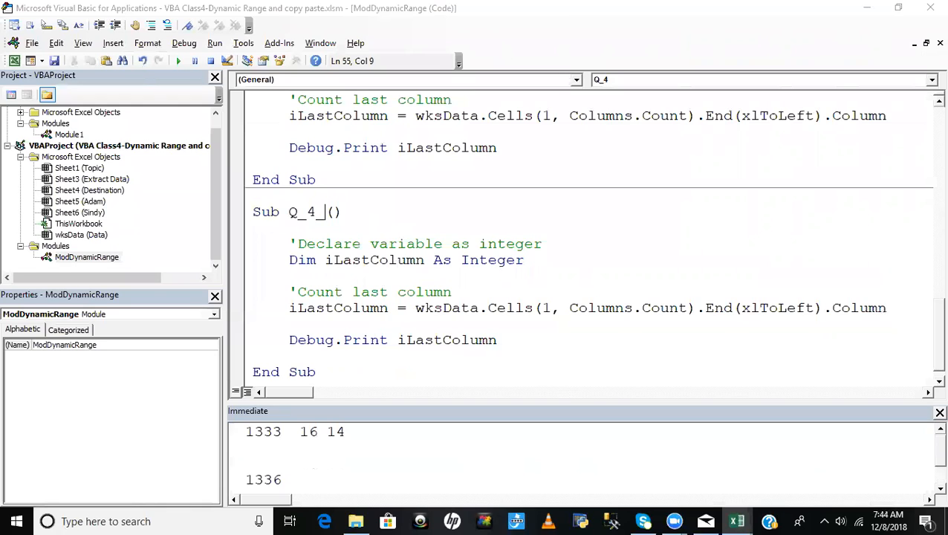
key("BackSpace")
type("XltoRight")
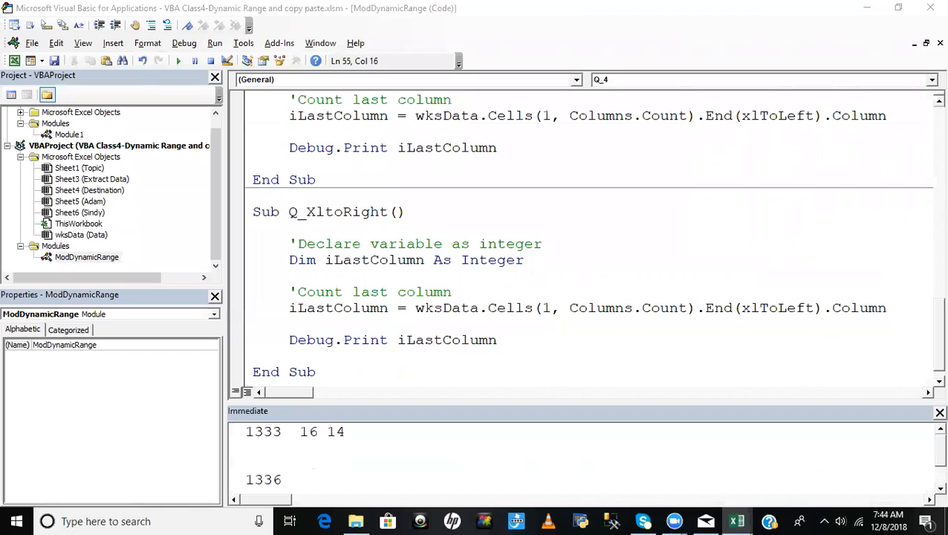
- In Q_XltoRight, replace the Cells expression after wksData in the iLastColumn assignment with .Range("A1")
left_click(706, 363)
left_click(570, 307)
left_click_drag(488, 308, 908, 315)
key("Delete")
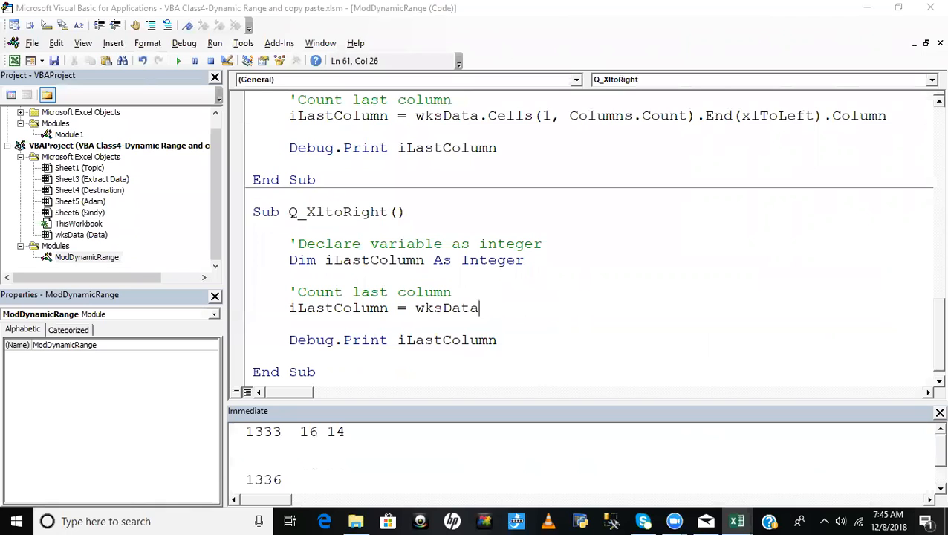
type(".ran")
key("Tab")
type("(\"A")
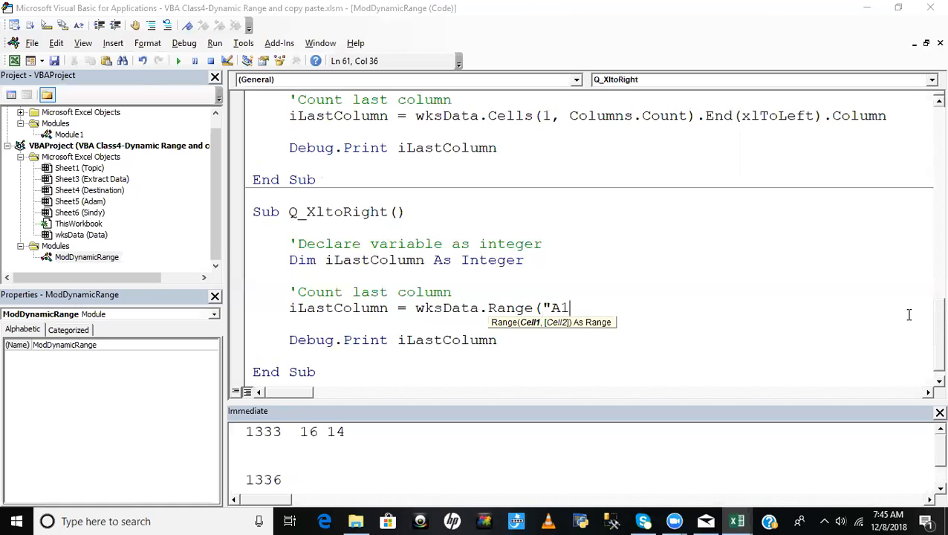
type("1:")
key("BackSpace")
type("\").")
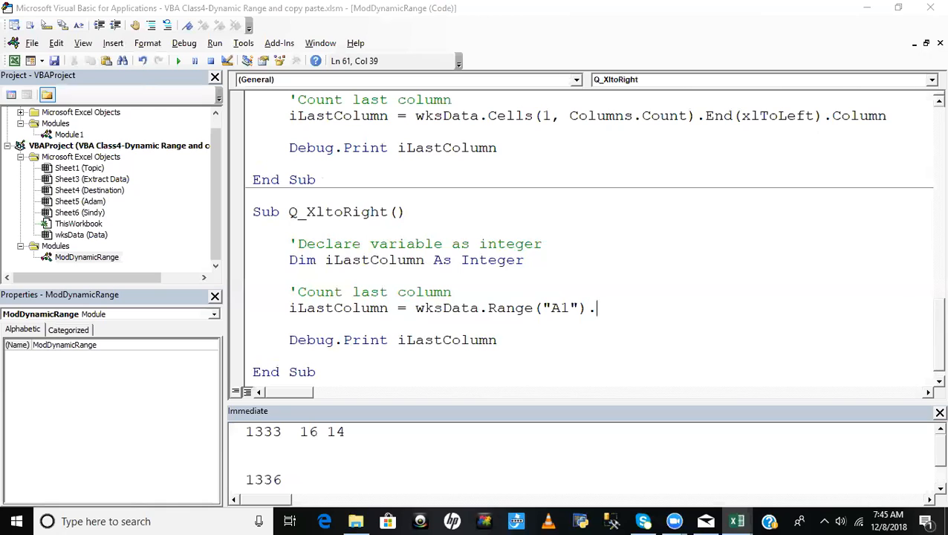
type("en")
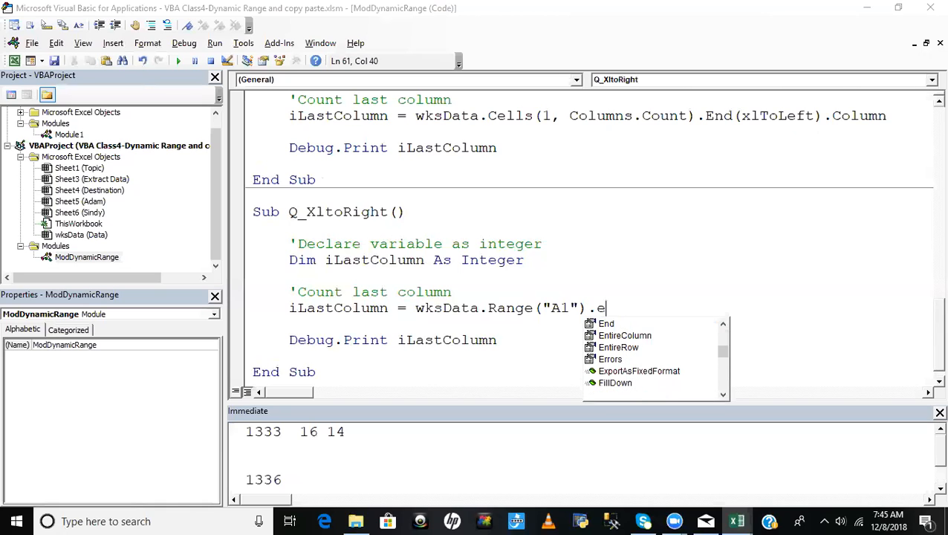
- Complete the iLastColumn assignment in Q_XltoRight by appending End(xlToRight).Column to the Range("A1") reference
key("Tab")
type("(")
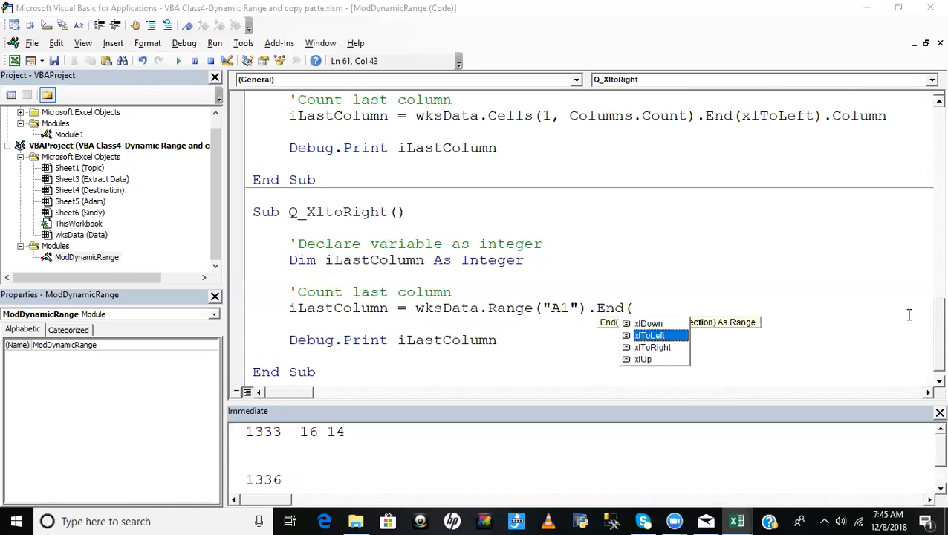
key("Down")
key("Tab")
type(")")
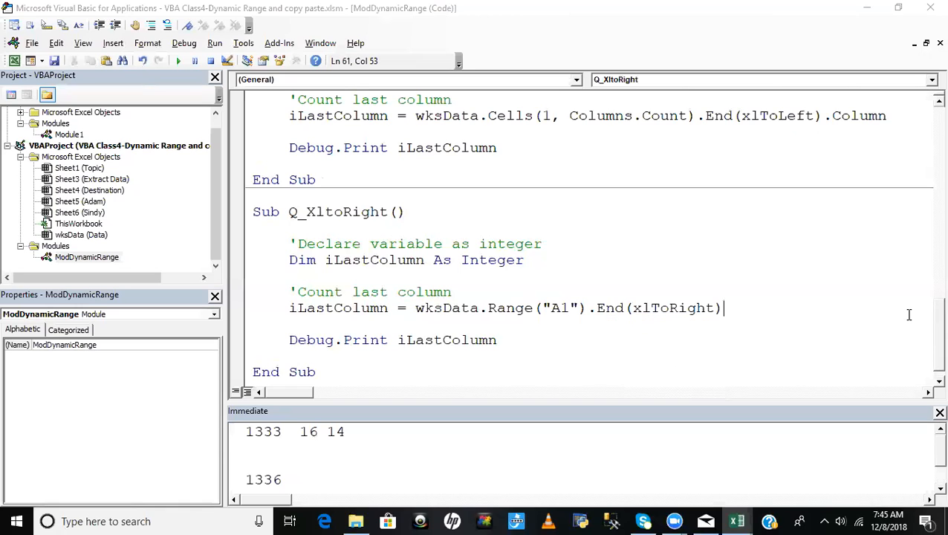
type(".")
type("colu")
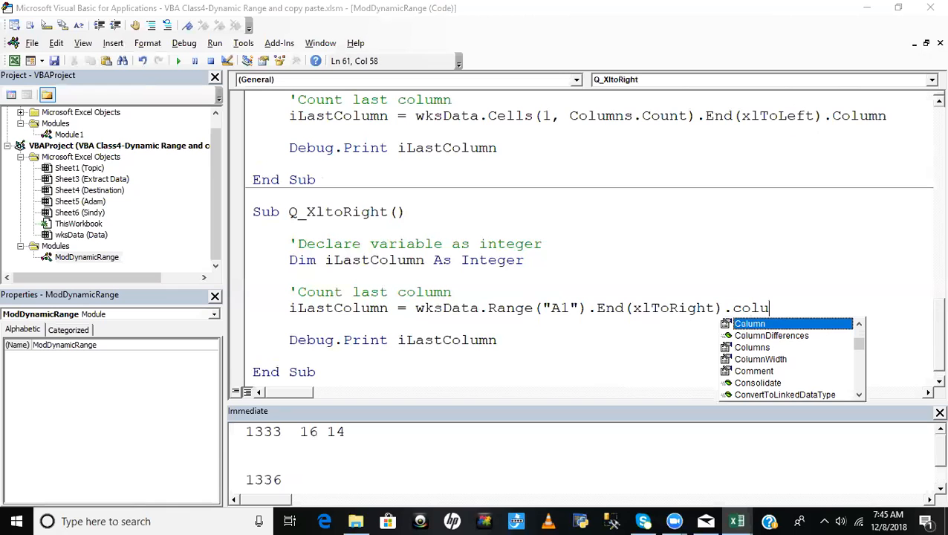
key("Tab")
left_click(604, 262)
left_click(508, 291)
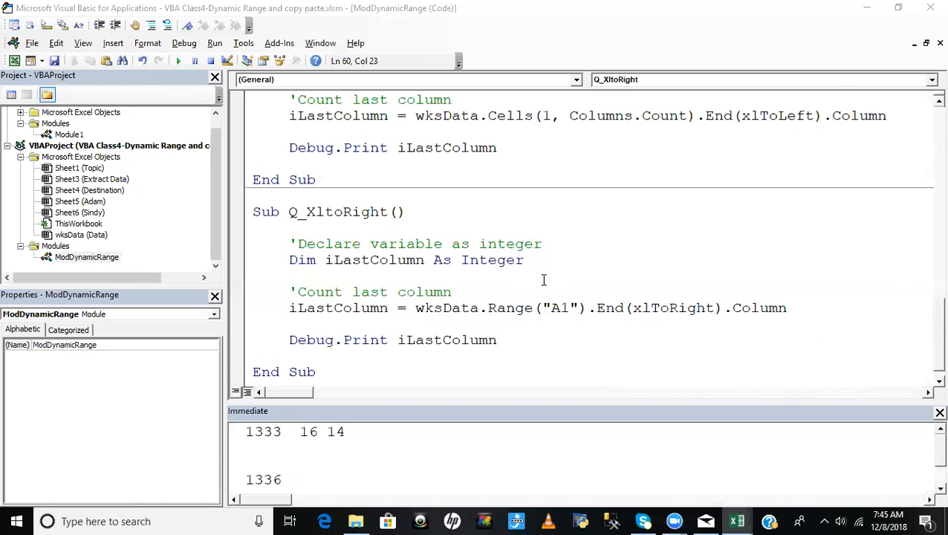
- Switch to the Excel Data sheet and jump from A1 to the last contiguous filled cell in row 1
key("alt+F11")
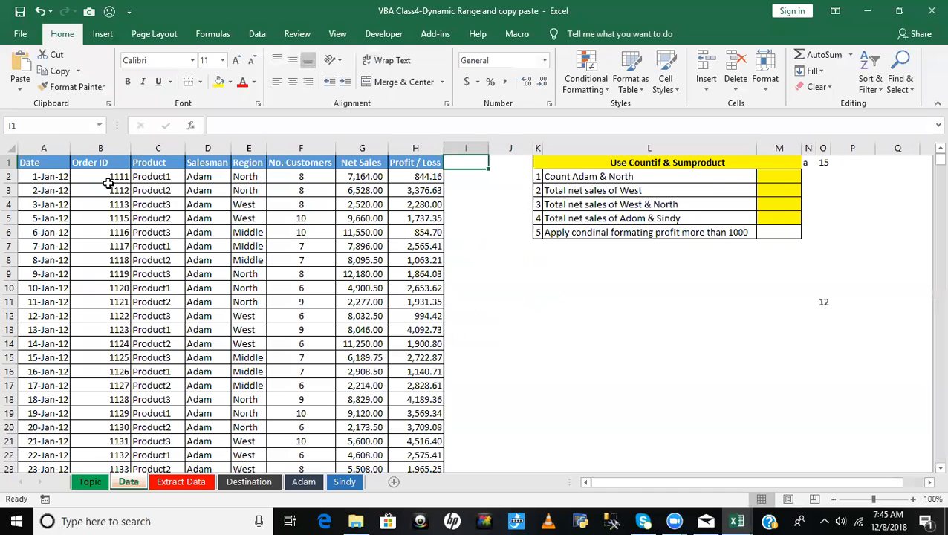
left_click(40, 164)
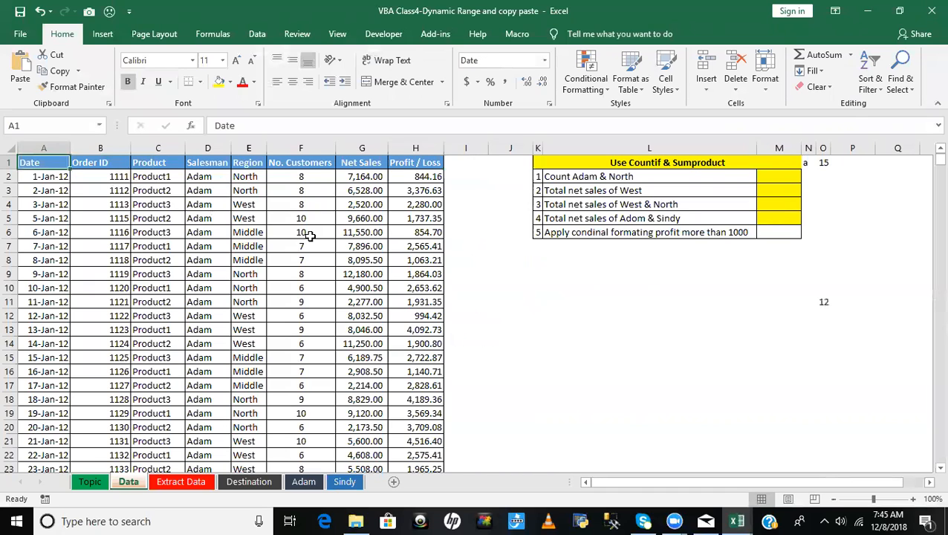
key("ctrl+Right")
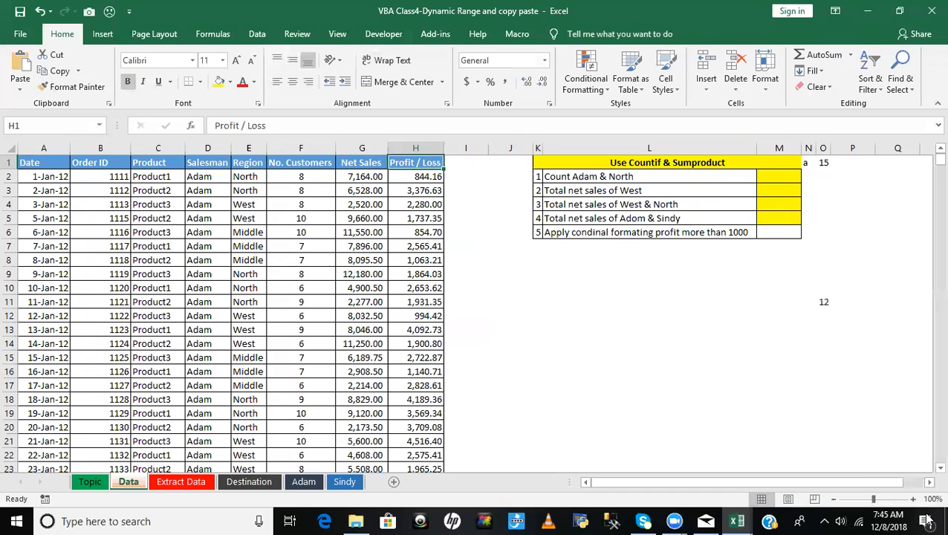
- Count the contiguous columns one by one from A to H, starting at cell A1
key("alt+F11")
- Switch to the VBA editor and execute Q_XltoRight line by line to its end, checking the value of iLastColumn
key("alt+F11")
left_click(36, 161)
left_click(108, 171)
left_click(158, 167)
left_click(207, 166)
left_click(249, 165)
left_click(301, 163)
left_click(362, 177)
left_click(416, 164)
key("alt+F11")
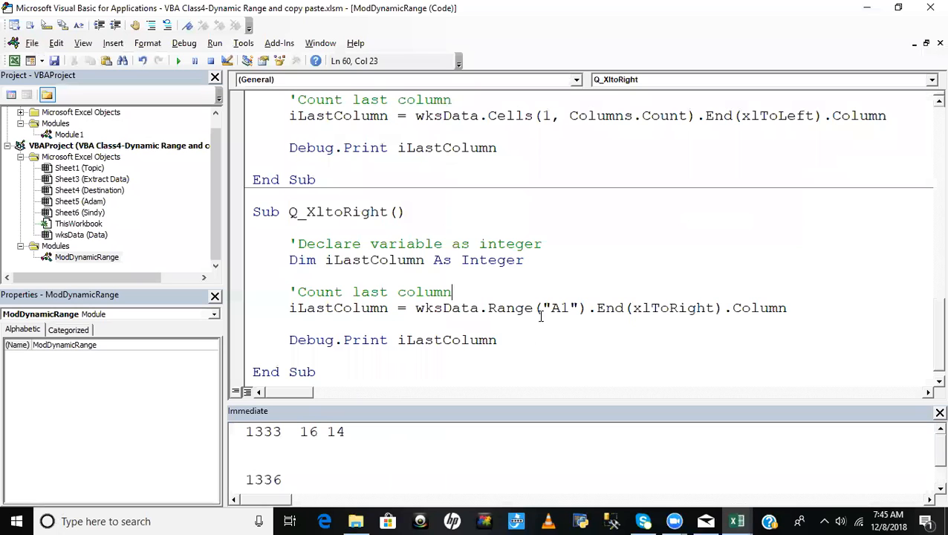
key("F8")
key("F8")
mouse_move(318, 312)
key("F8")
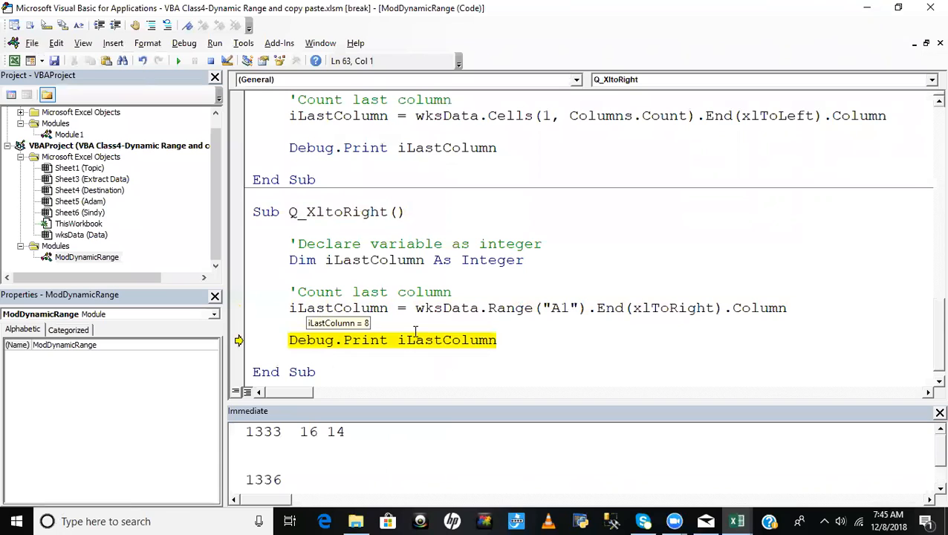
key("F8")
key("F8")
left_click(355, 368)
left_click(426, 245)
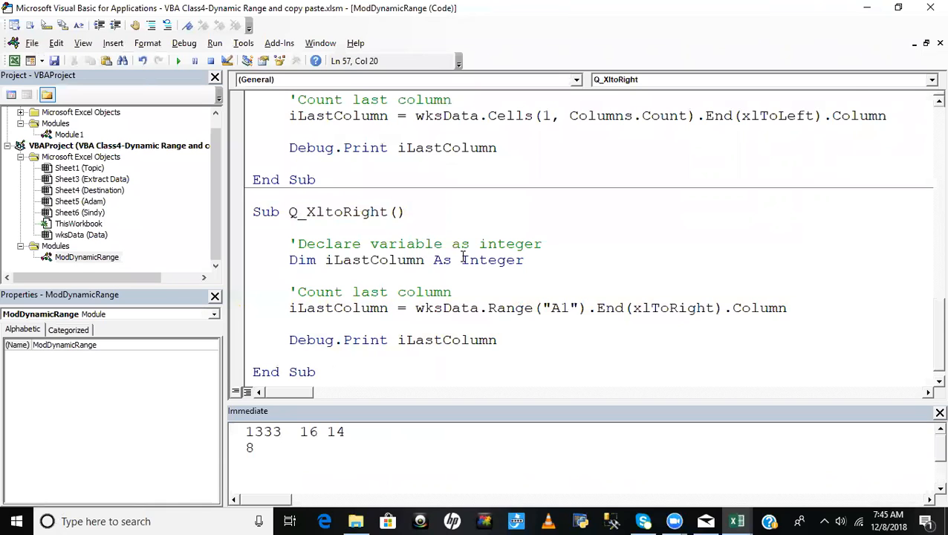
- Create a new empty Sub named CreateDynamicRange below Q_XltoRight
scroll(462, 258, "down", 1)
left_click(338, 372)
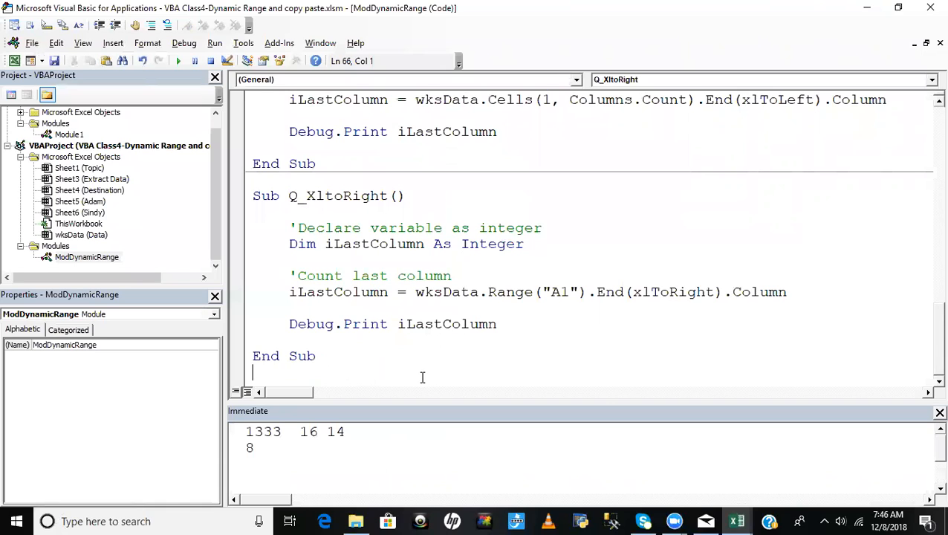
key("Return")
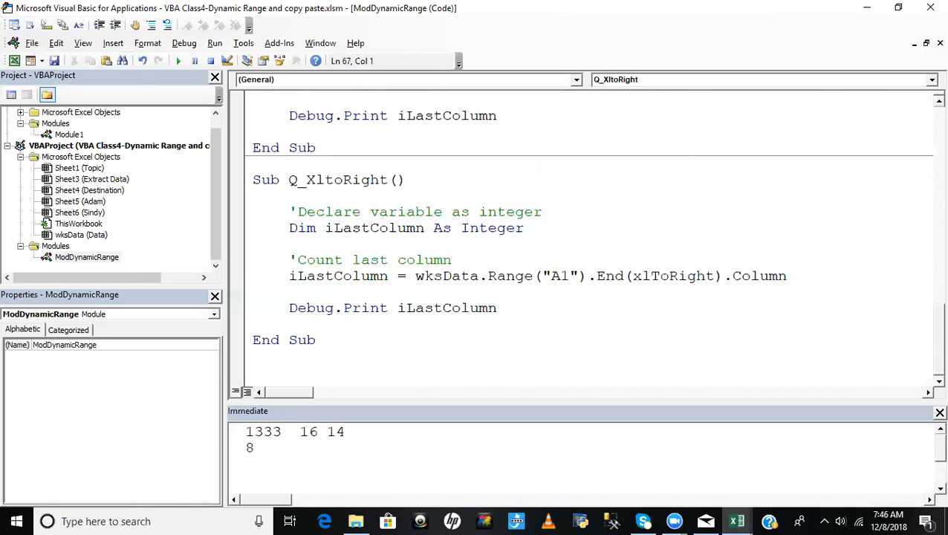
type("sub CreateDyana")
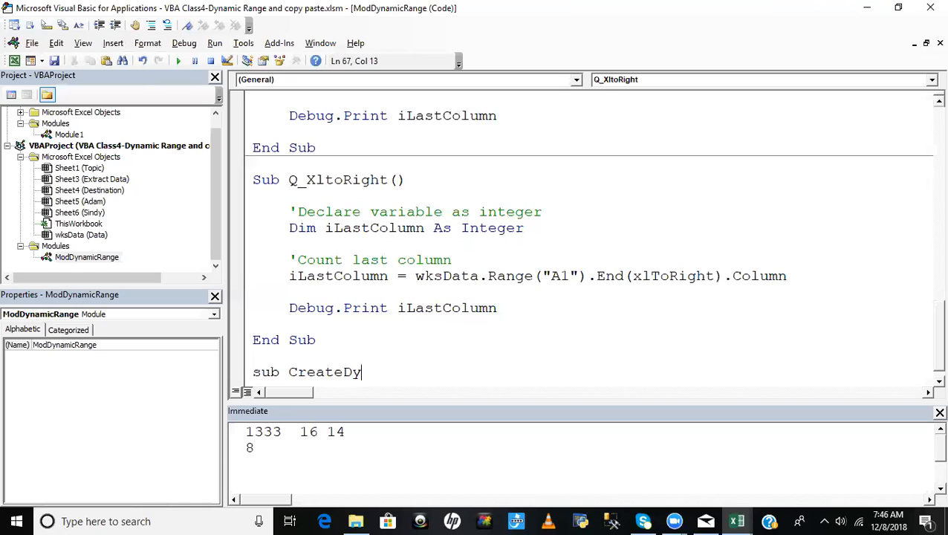
key("BackSpace")
key("BackSpace")
key("BackSpace")
type("namic rage")
key("BackSpace")
key("BackSpace")
key("BackSpace")
key("BackSpace")
type("Range")
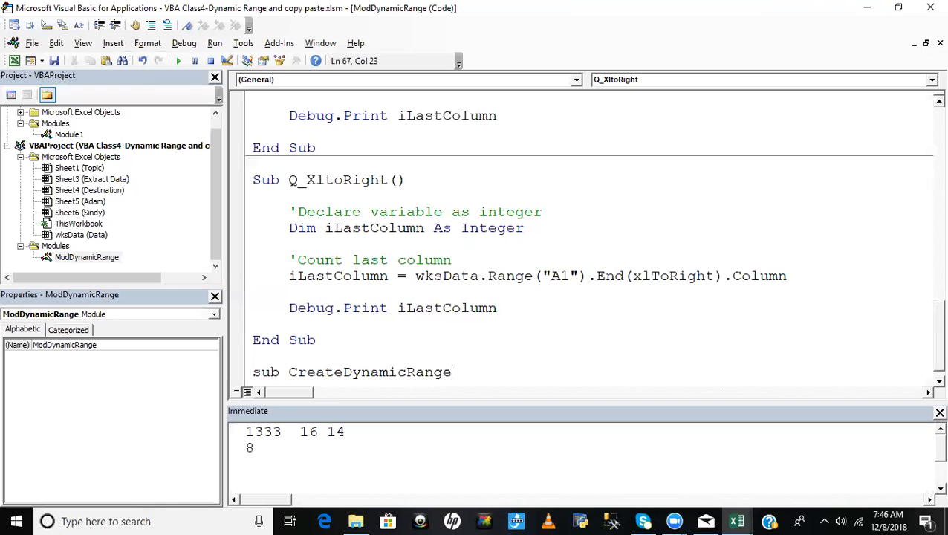
key("Return")
scroll(587, 293, "down", 1)
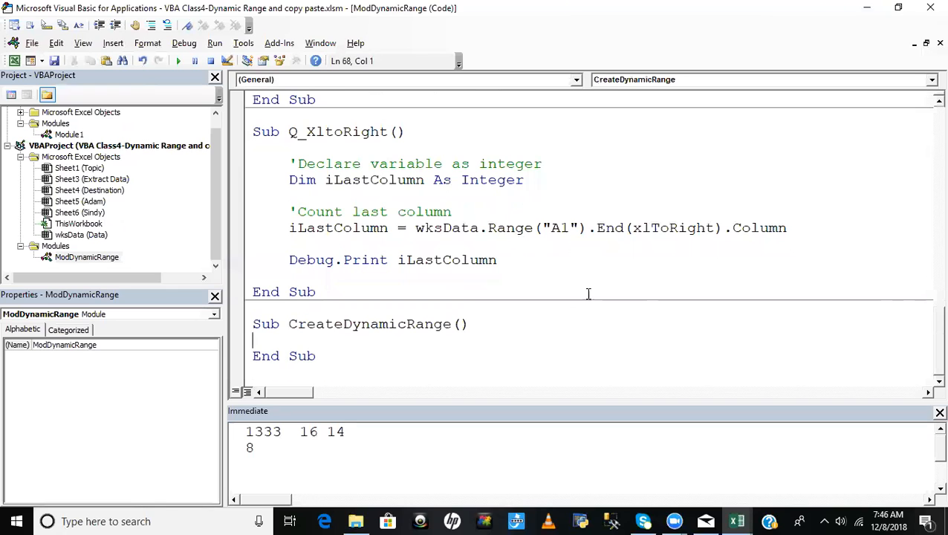
- Copy the iLastRow declaration and last-row assignment, with their comments, from Q_3 into the body of CreateDynamicRange
left_click(344, 181)
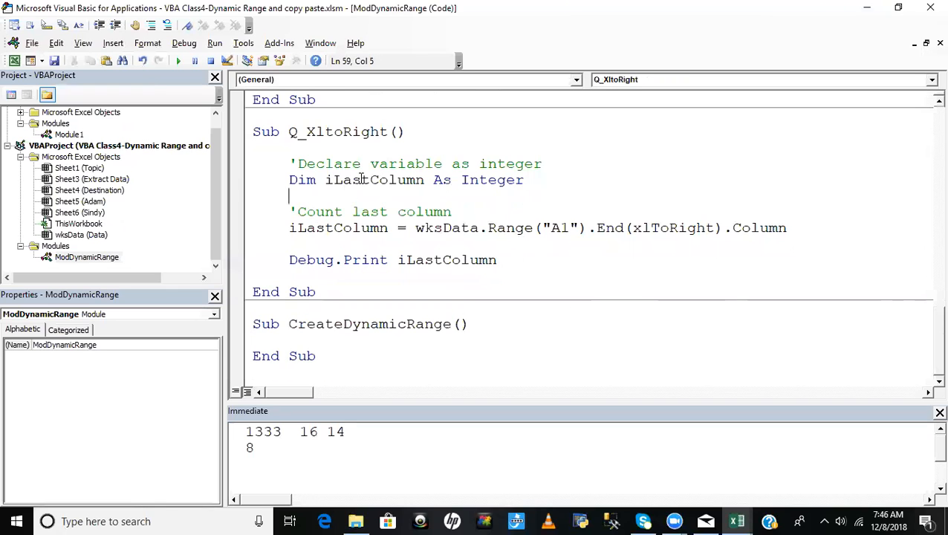
left_click(359, 179)
left_click(275, 339)
scroll(399, 318, "down", 1)
scroll(399, 318, "up", 8)
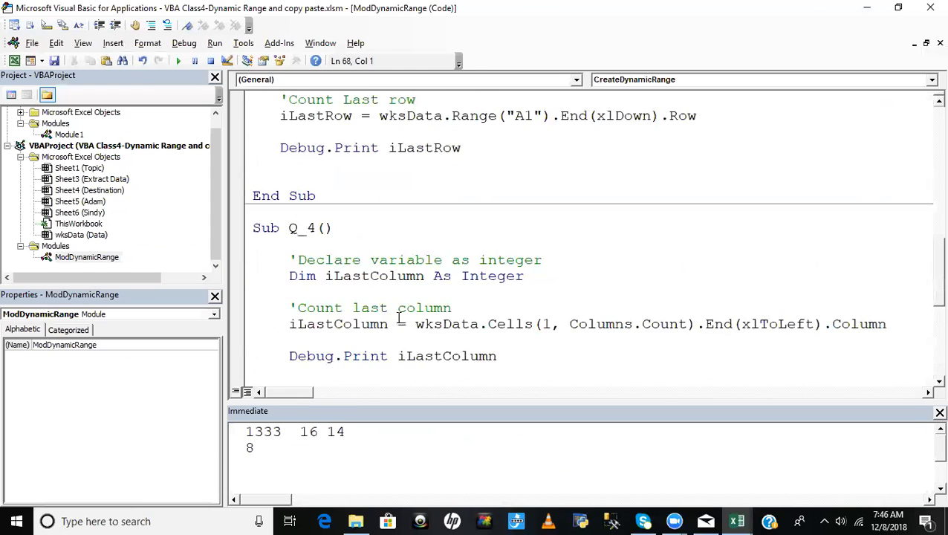
scroll(399, 318, "up", 8)
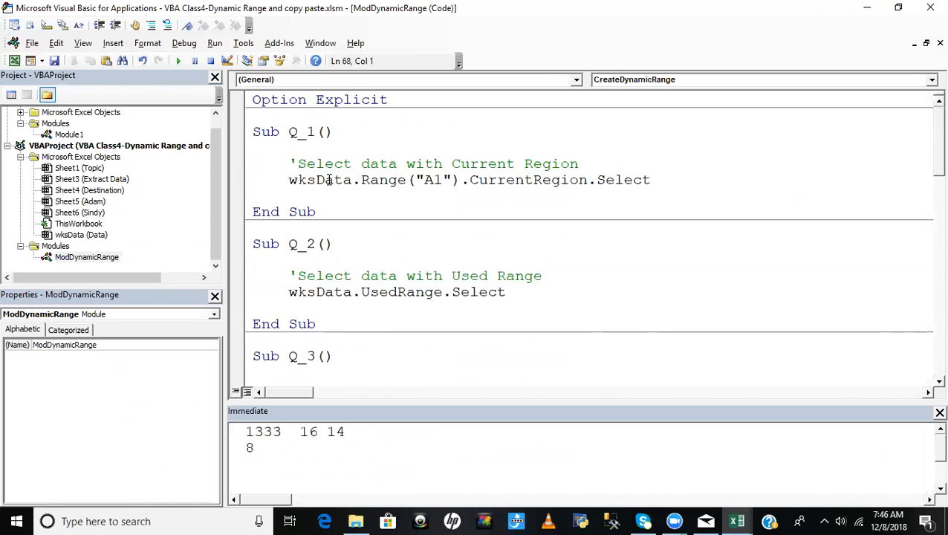
scroll(356, 258, "down", 4)
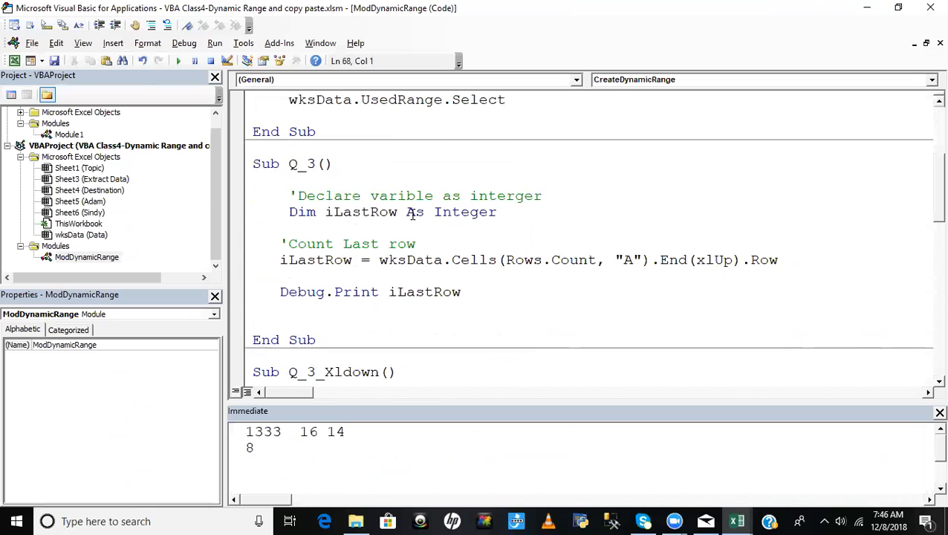
left_click_drag(284, 197, 488, 280)
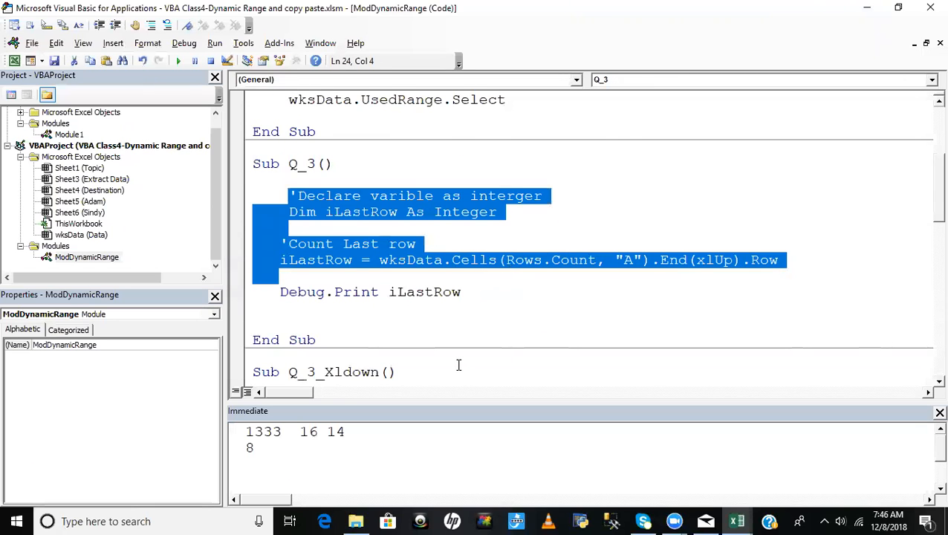
scroll(458, 364, "down", 12)
left_click(268, 343)
key("Tab")
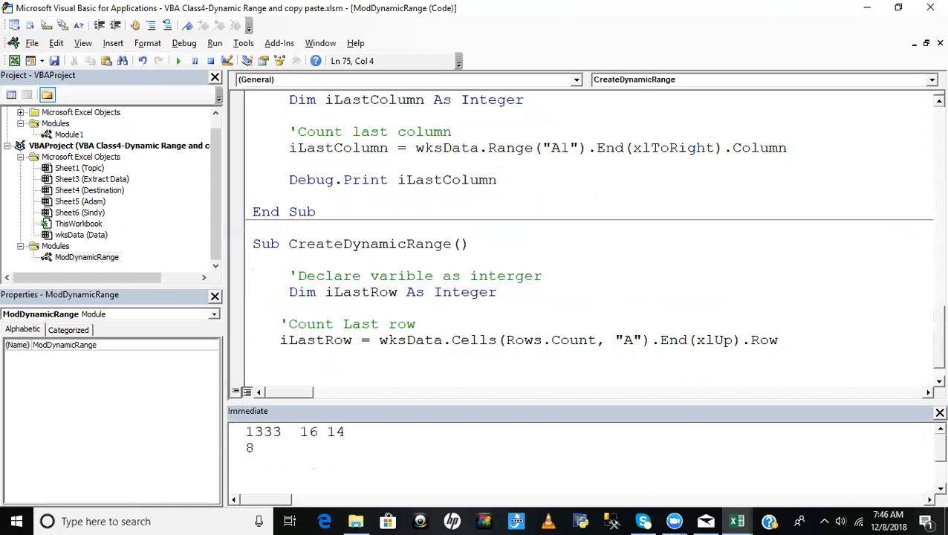
- Switch to the Excel Data sheet, select the contiguous block from A1, and examine the rows below it down to row 1336
key("alt+F11")
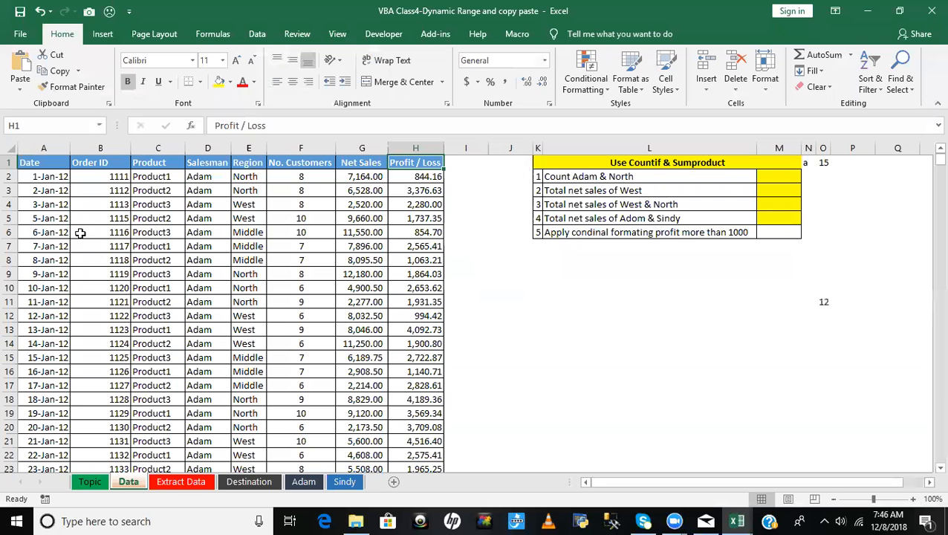
left_click(50, 164)
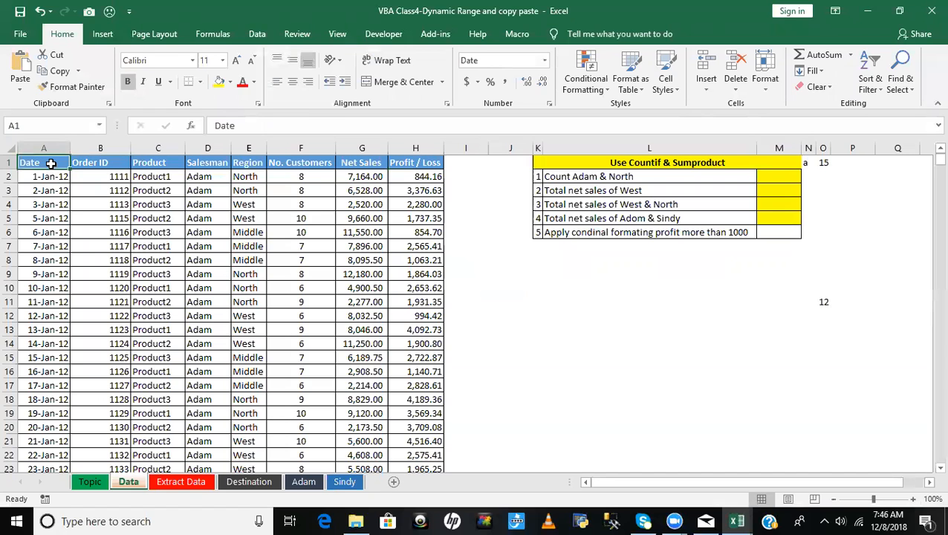
key("ctrl+shift+Right")
key("ctrl+shift+Down")
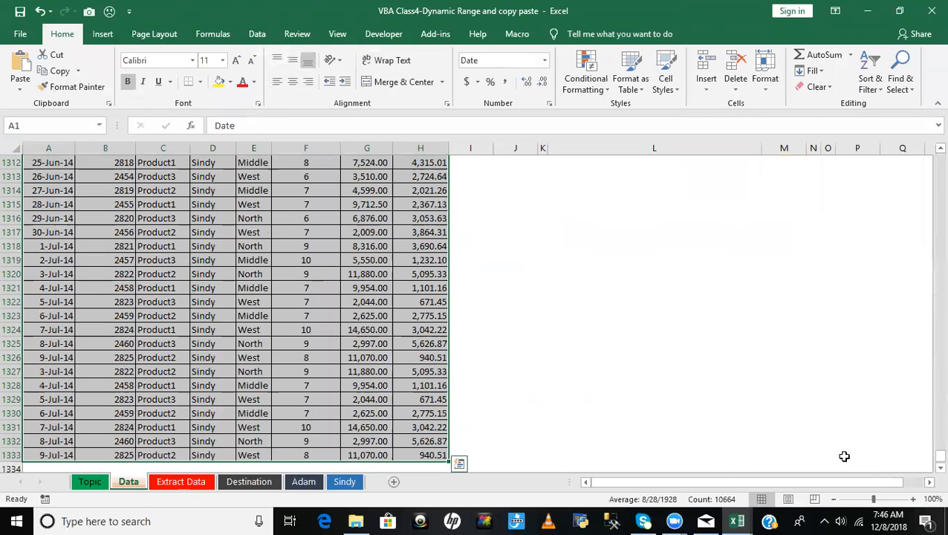
scroll(317, 357, "down", 6)
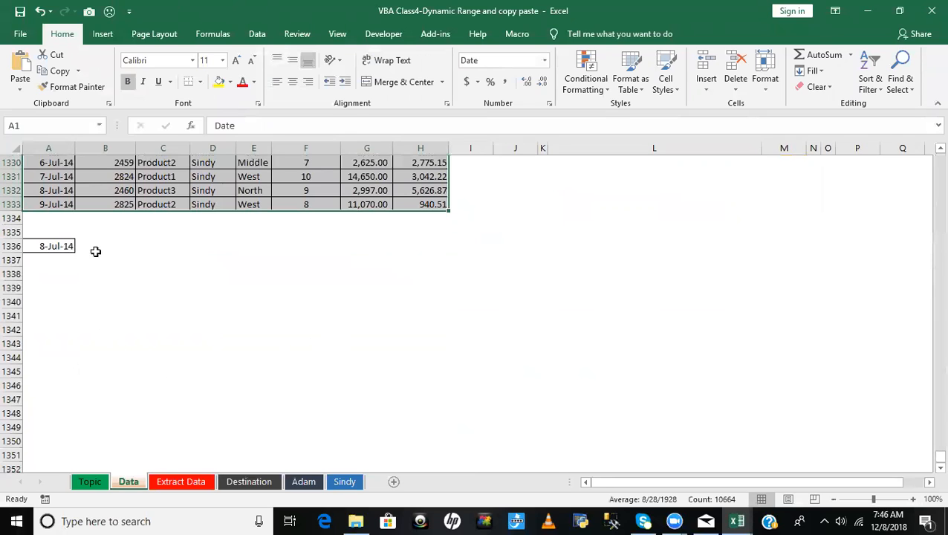
left_click(144, 248)
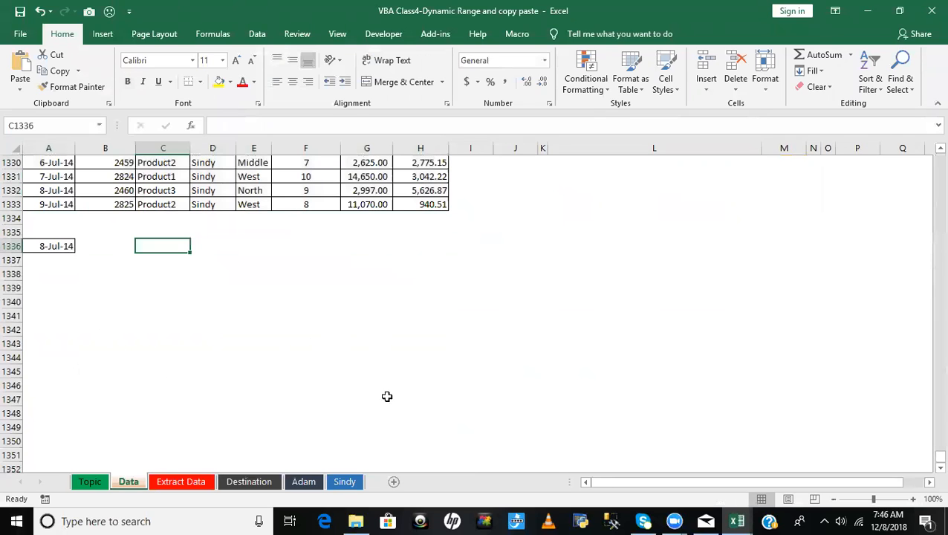
- Return to the VBA editor and add the comment 'Create range below the iLastRow assignment in CreateDynamicRange
key("alt+F11")
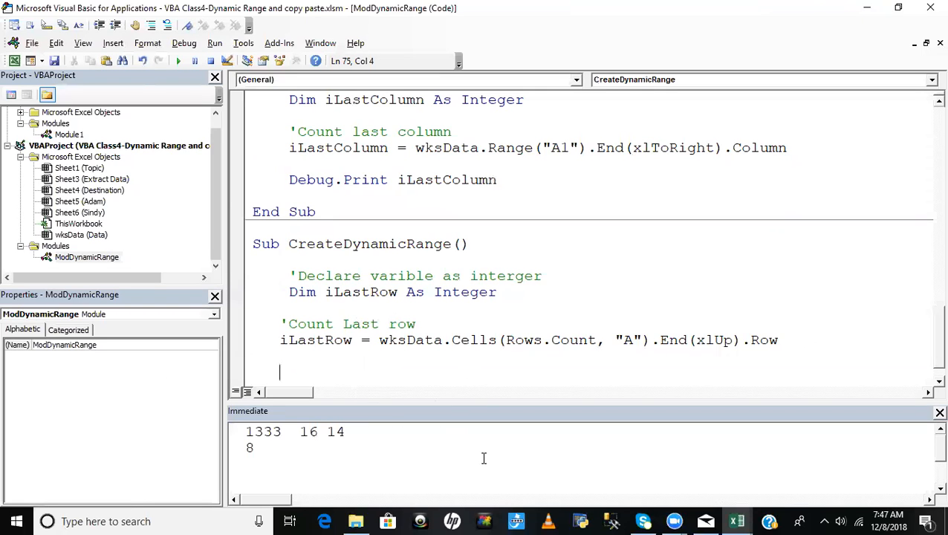
type("'Create ranmge")
key("BackSpace")
key("BackSpace")
key("BackSpace")
key("BackSpace")
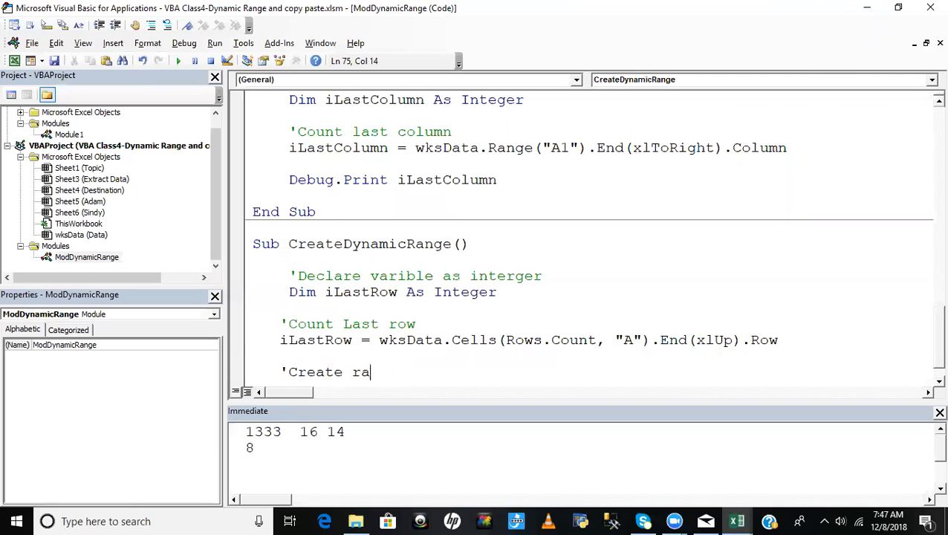
type("nge")
key("Return")
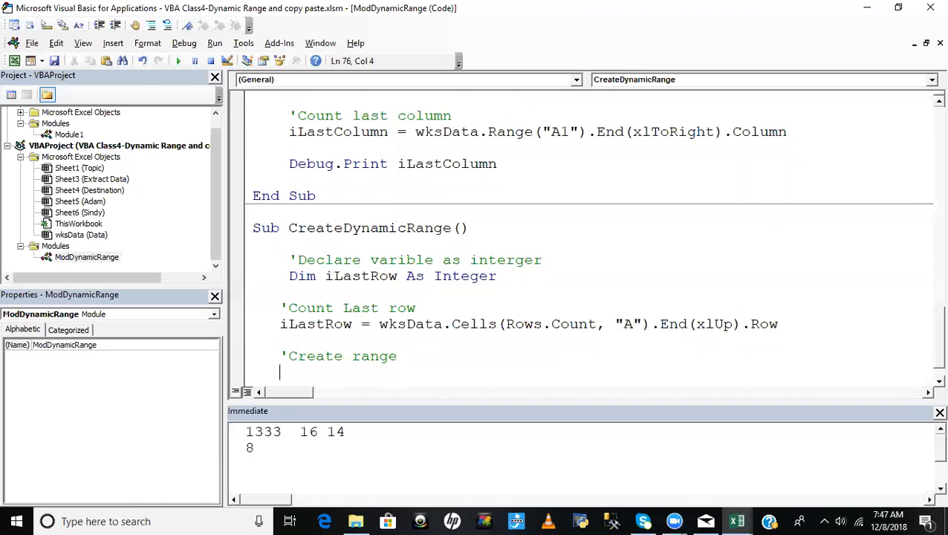
- Begin a wksData.Range statement under the Create range comment, with its address starting at A1 followed by a colon
type("wksData.ra")
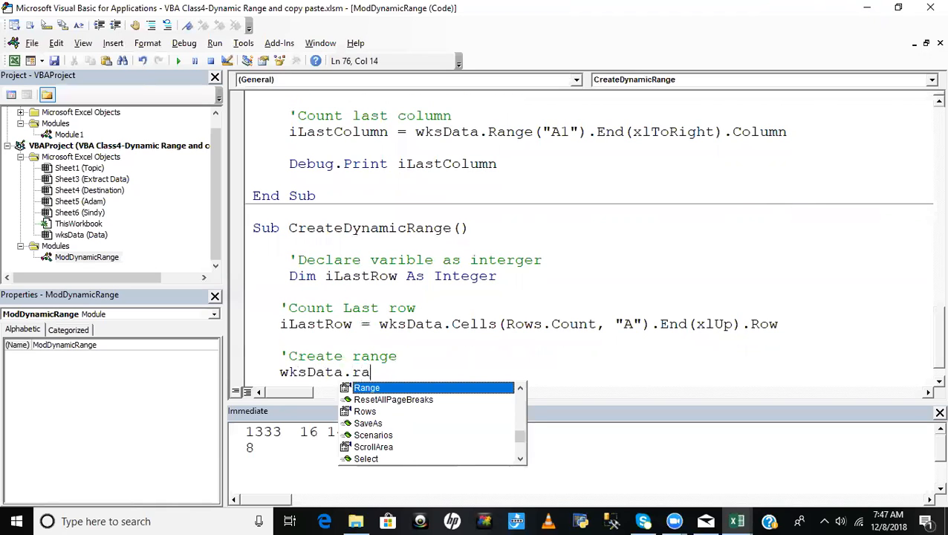
key("Tab")
type("(\"")
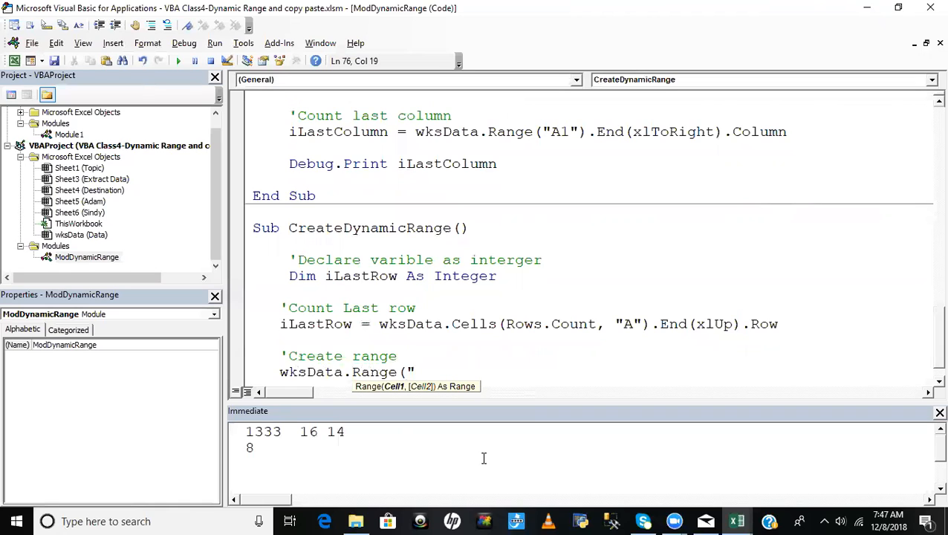
type("A1:")
- Check the range's end column on the Excel Data sheet by selecting cell H1336, and return to the VBA editor
key("alt+F11")
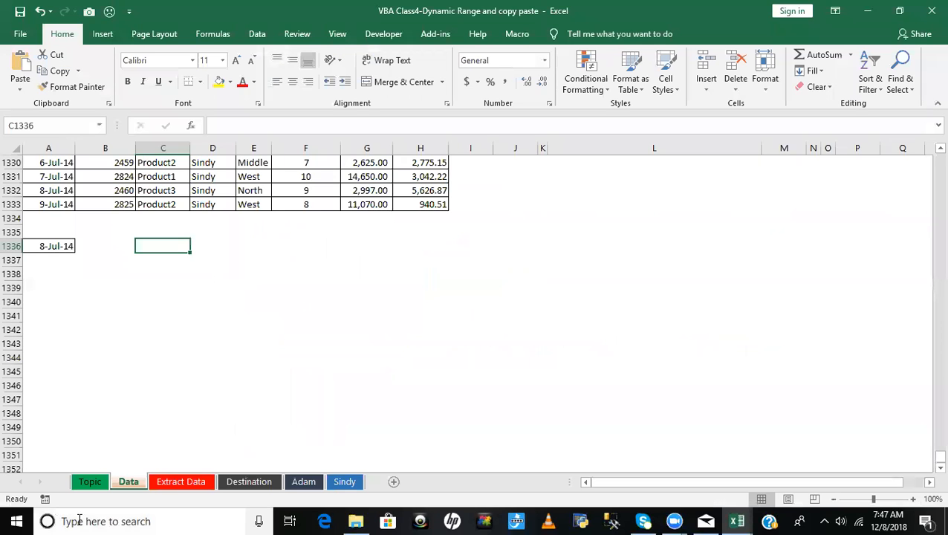
left_click(445, 241)
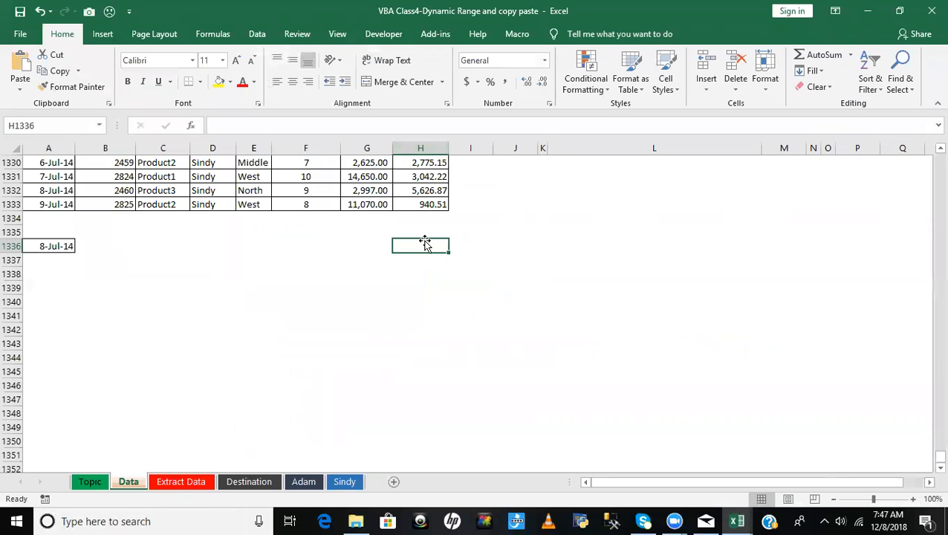
key("alt+F11")
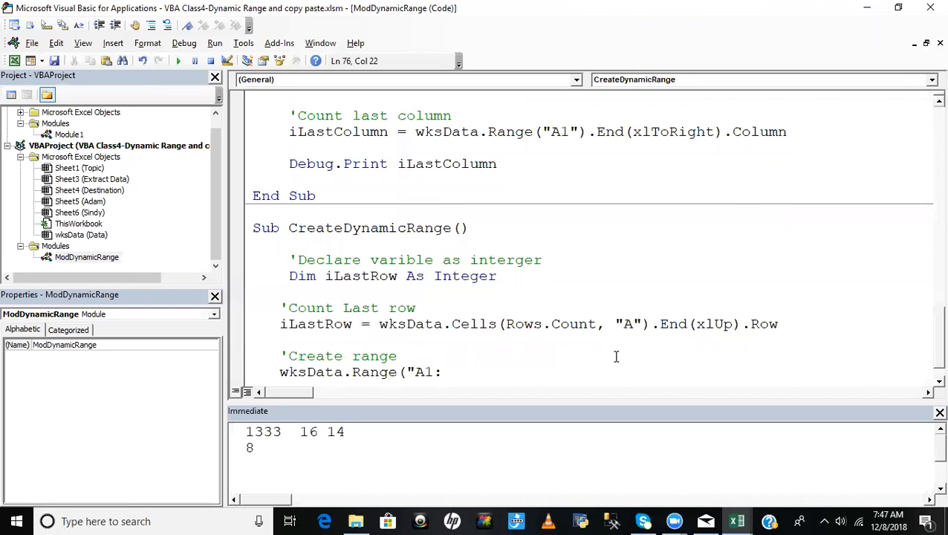
- Complete the range statement with end column H joined to iLastRow, as ("A1:H" & iLastRow), and append .Select
type("H")
type("\" & i")
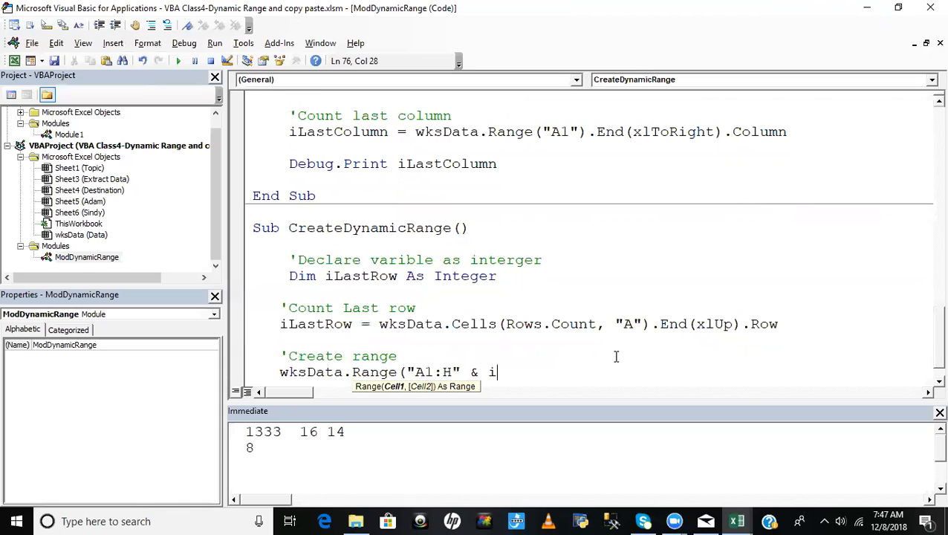
type("lastro")
key("ctrl+space")
type(")")
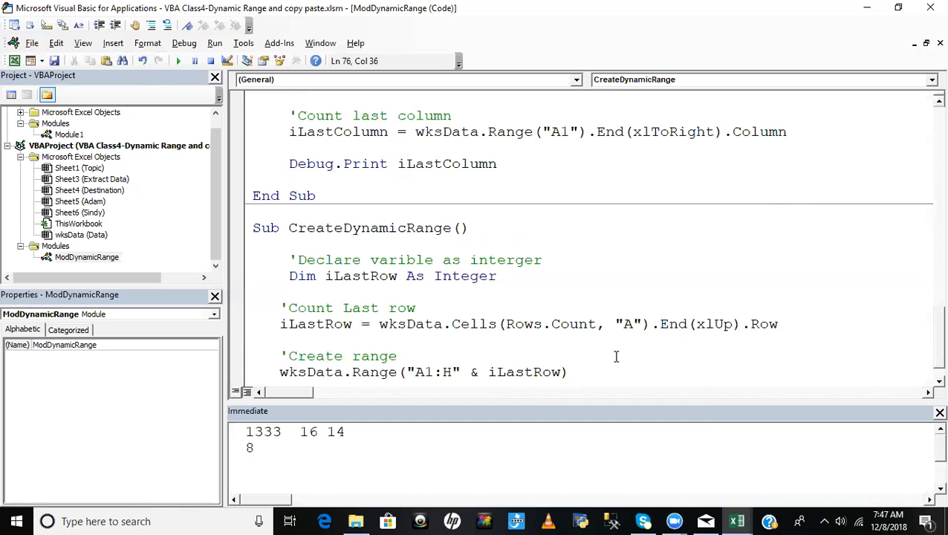
type(".se")
key("Tab")
- Compare row 1336 of the Data sheet with the range statement, examining its "A1:H" and & iLastRow parts
left_click(478, 338)
key("alt+F11")
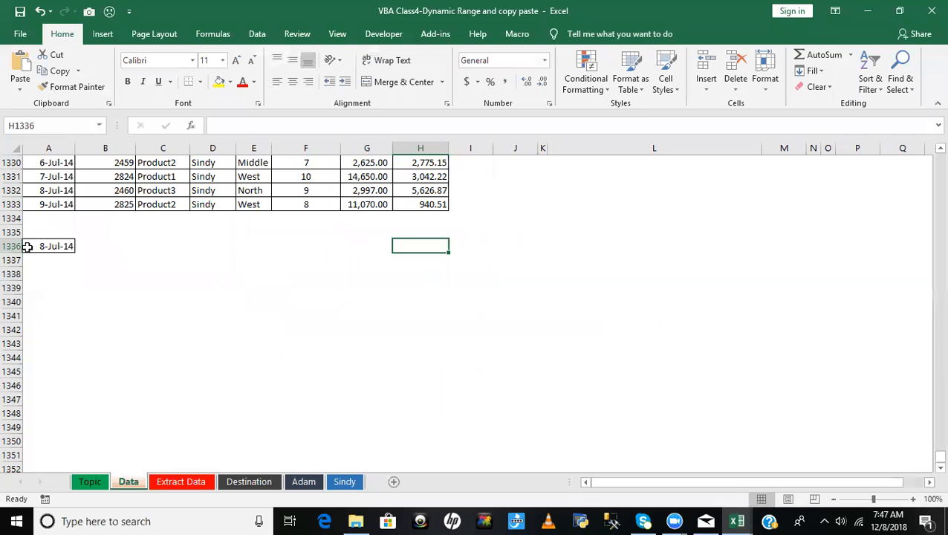
key("alt+F11")
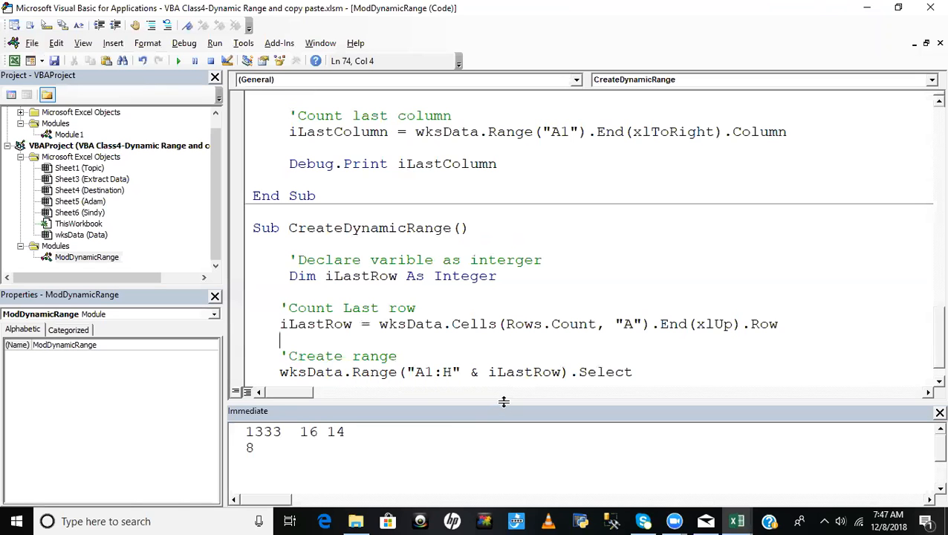
left_click(453, 371)
left_click_drag(470, 372, 560, 371)
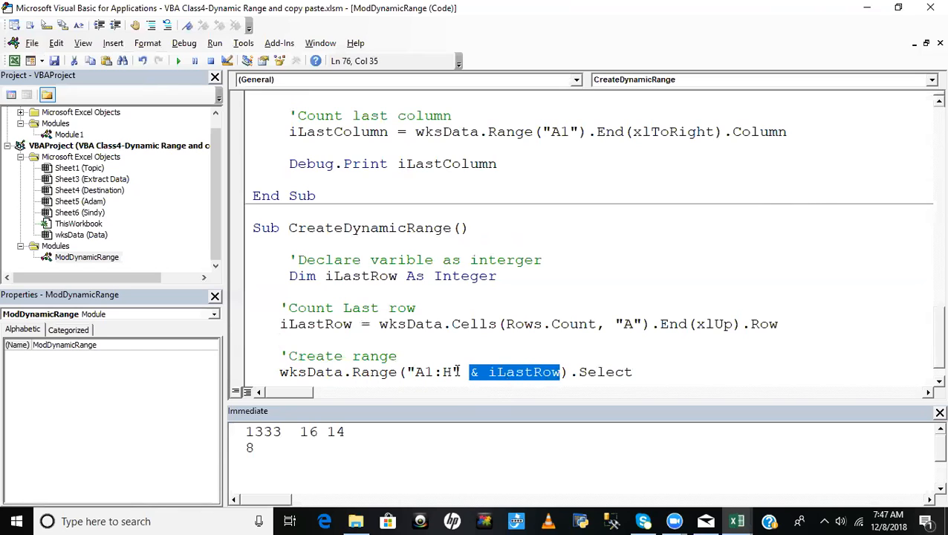
left_click(490, 381)
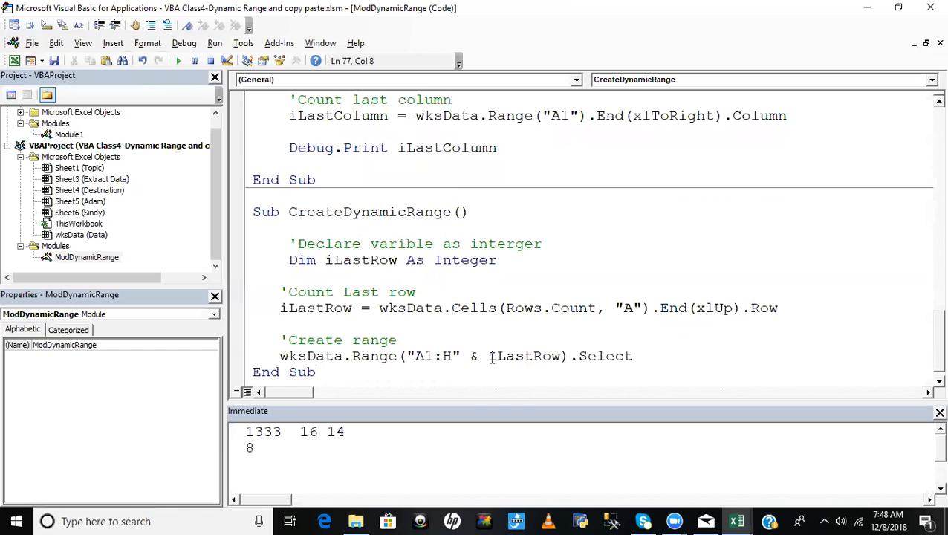
- Try the fixed row number 1336 after H in the range address, and remove it again
left_click(455, 356)
key("shift+Right")
key("Left")
type("1336")
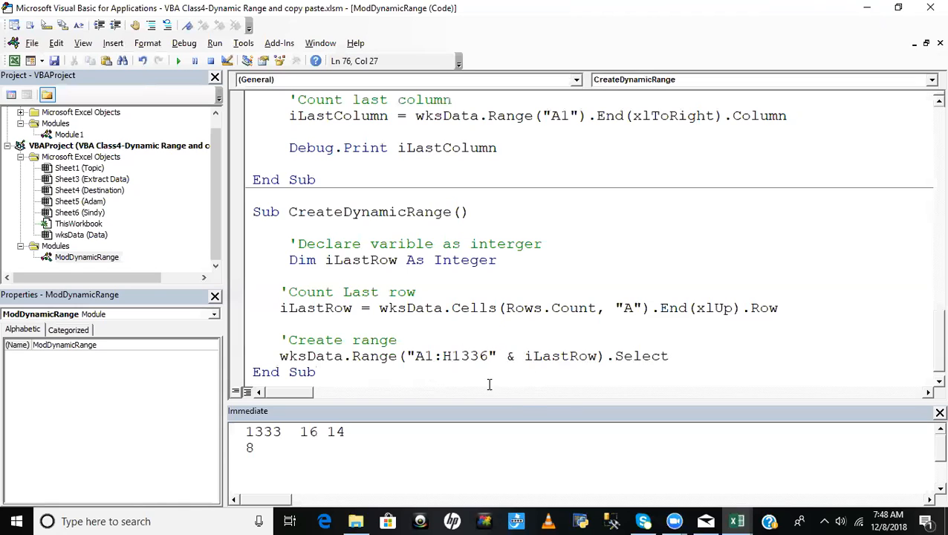
key("BackSpace")
key("BackSpace")
key("BackSpace")
key("BackSpace")
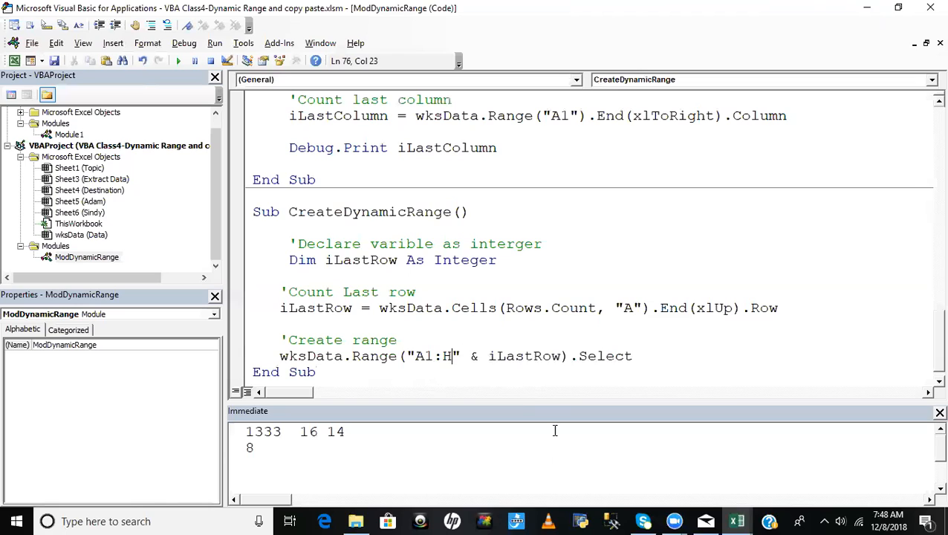
- Run CreateDynamicRange up to the iLastRow assignment, and step through the remaining lines until the macro ends
left_click(476, 276)
key("ctrl+F8")
mouse_move(338, 307)
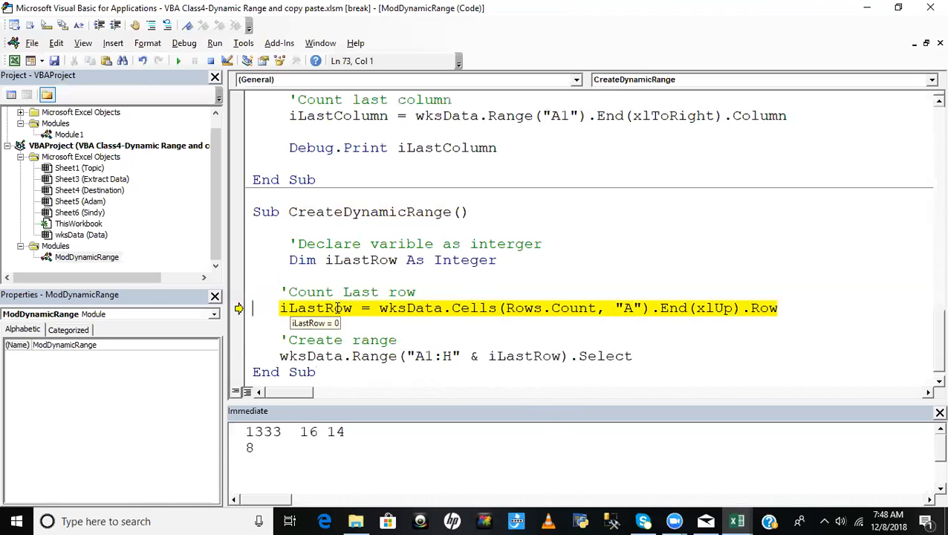
key("F8")
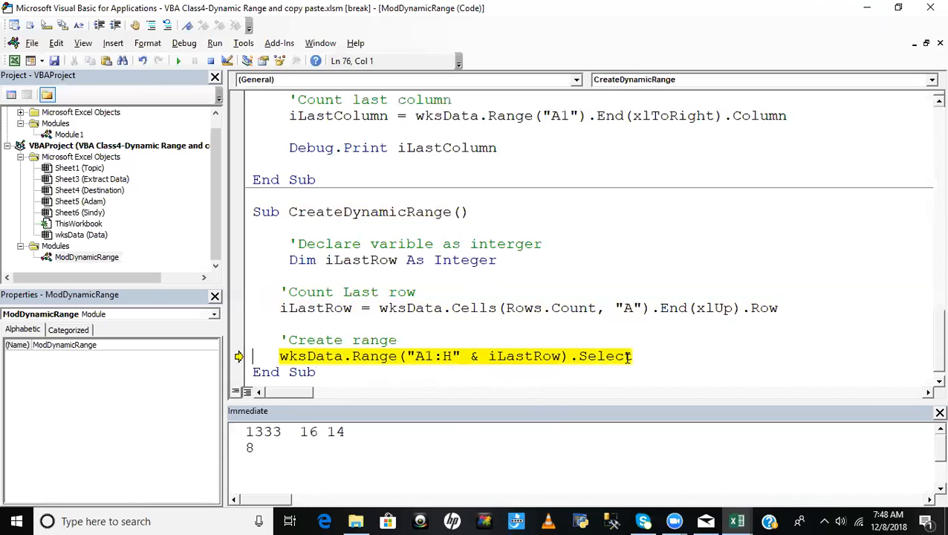
key("F8")
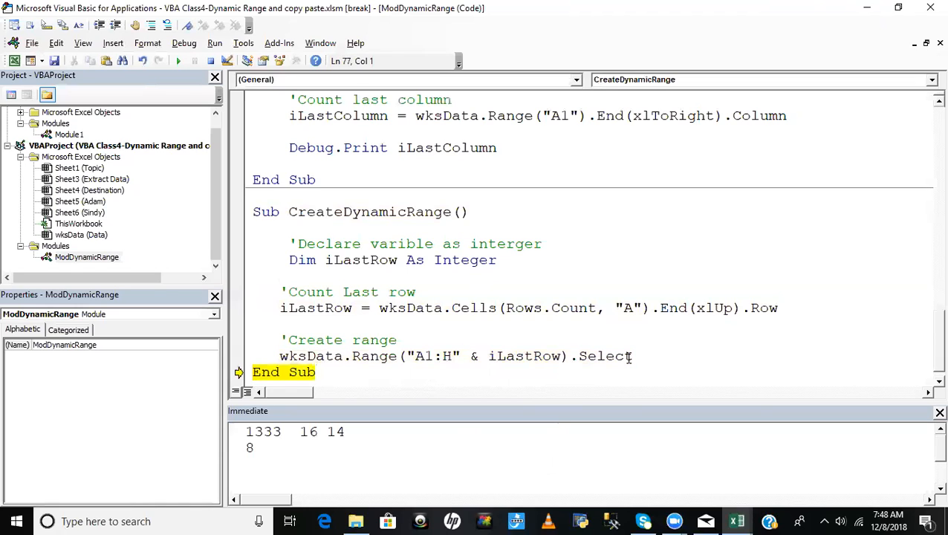
key("F8")
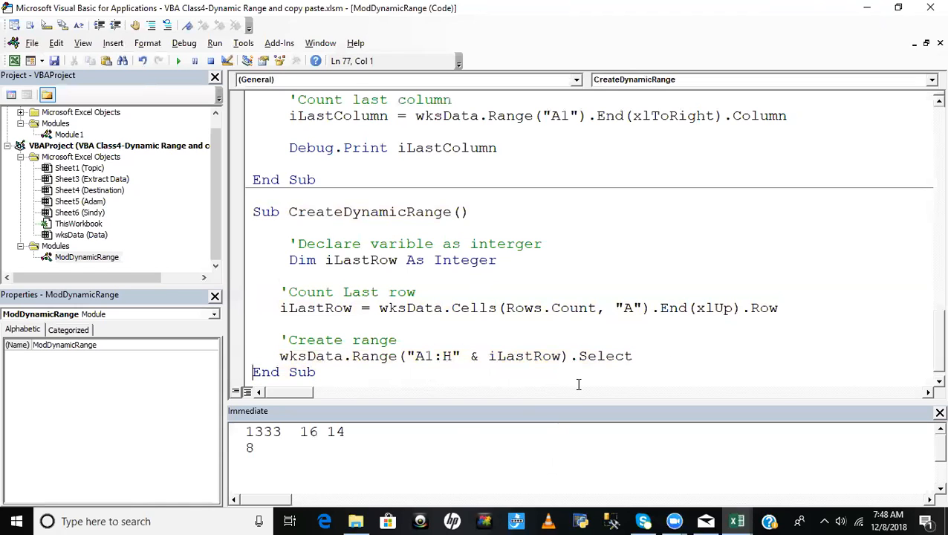
- Check the macro's selection on the Excel Data sheet down to its last row, deselect it, and return to the VBA editor
key("alt+F11")
scroll(321, 395, "down", 5)
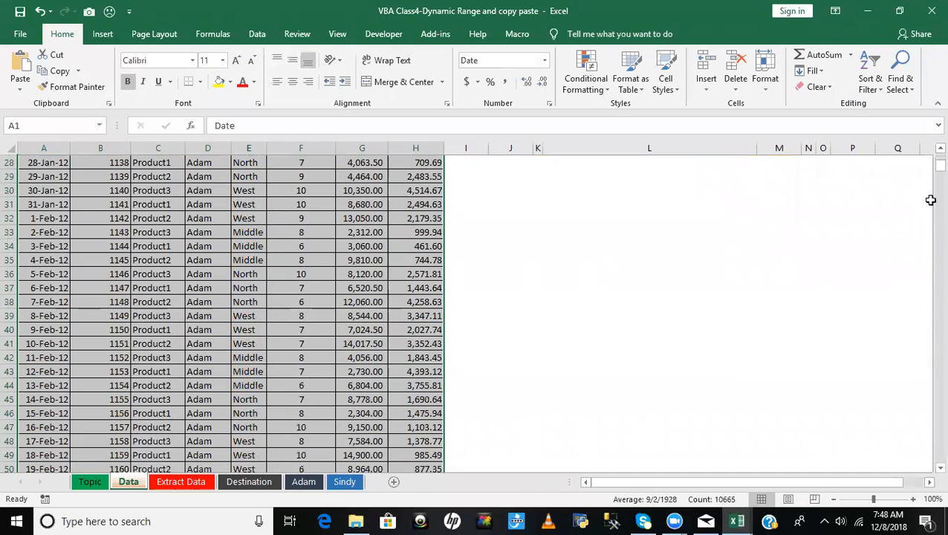
left_click_drag(939, 165, 927, 491)
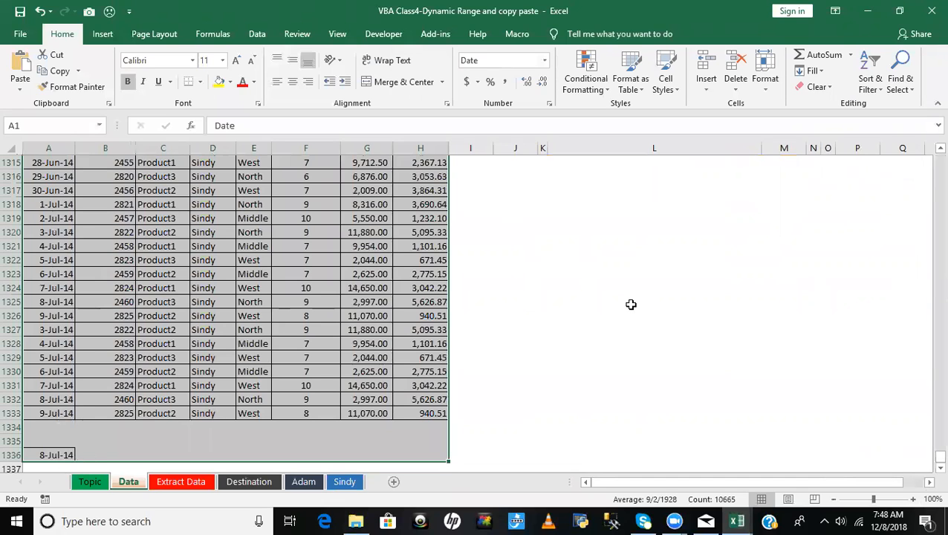
left_click(558, 317)
key("alt+F11")
- Insert a blank line between the range statement and End Sub in CreateDynamicRange
left_click(566, 340)
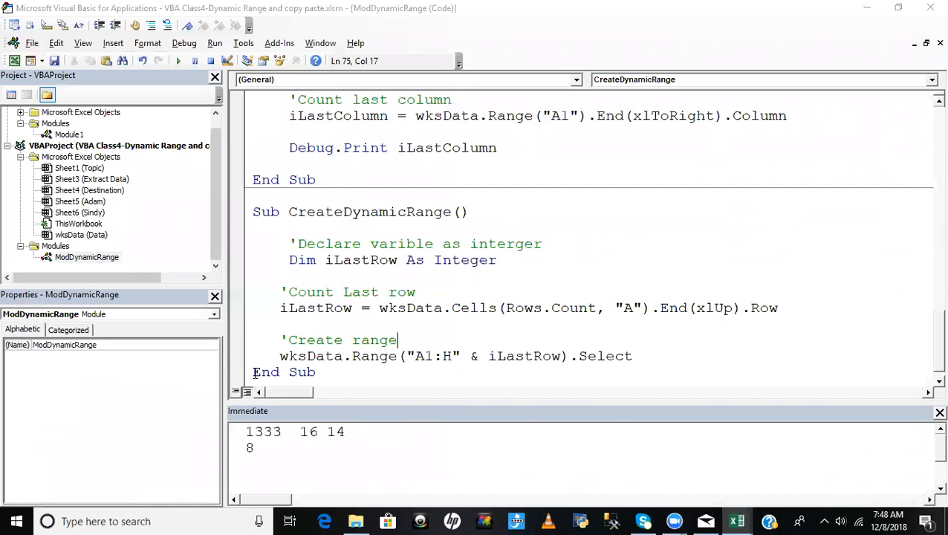
key("Return")
left_click(544, 260)
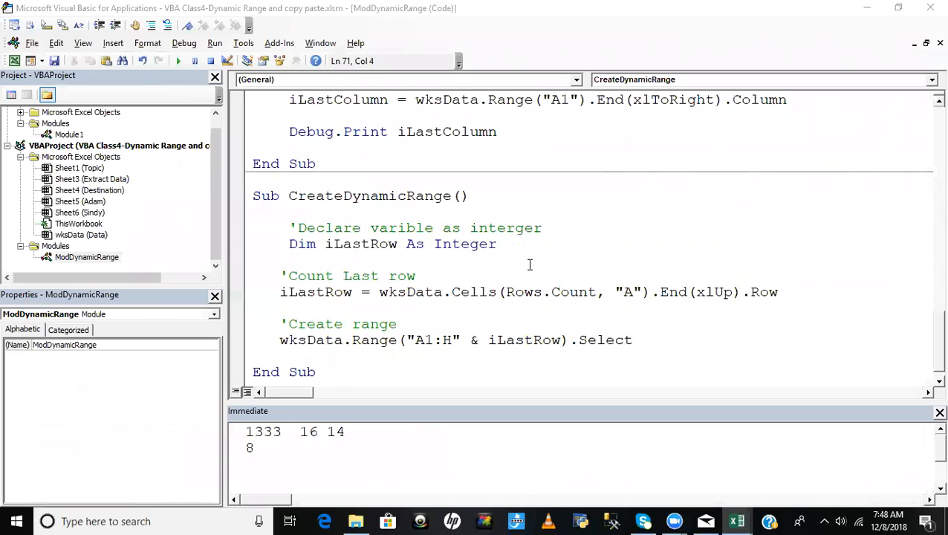
- Switch to Excel's Topic sheet and enter "Yes" in Cover cell C2 for the Current Region topic
key("alt+F11")
left_click(97, 481)
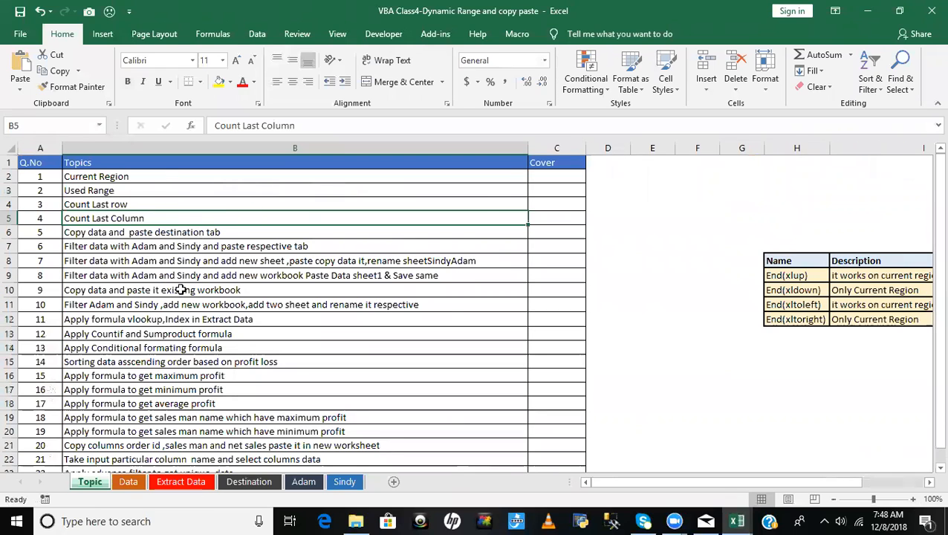
left_click(553, 173)
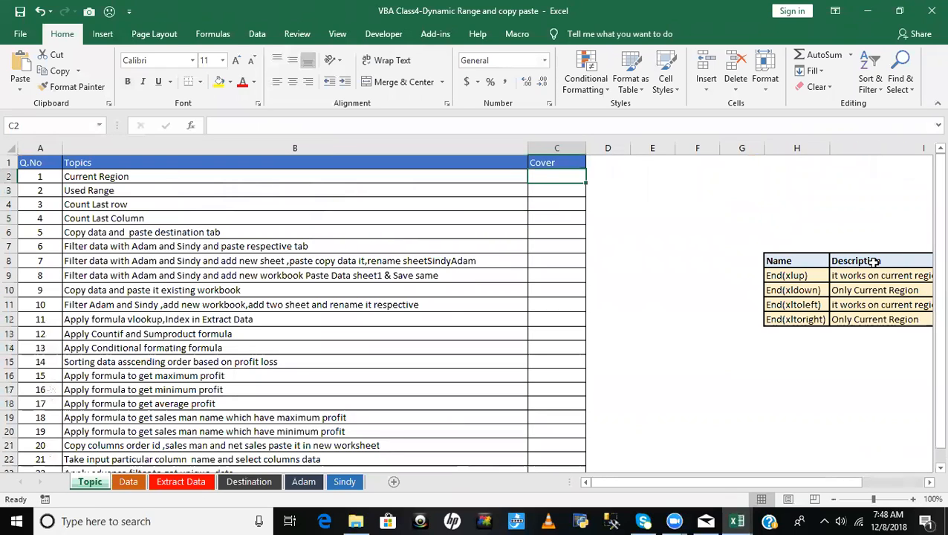
type("Yes")
key("Return")
type("YEs")
key("BackSpace")
key("BackSpace")
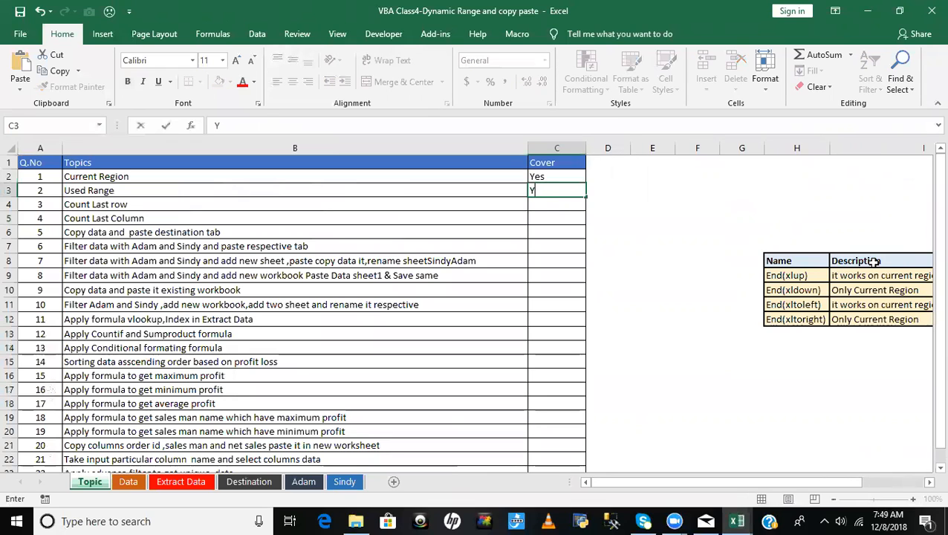
- Copy the "Yes" from C2 into C3:C5 for Used Range, Count Last row and Count Last Column
key("Up")
key("ctrl+c")
key("Down")
key("ctrl+v")
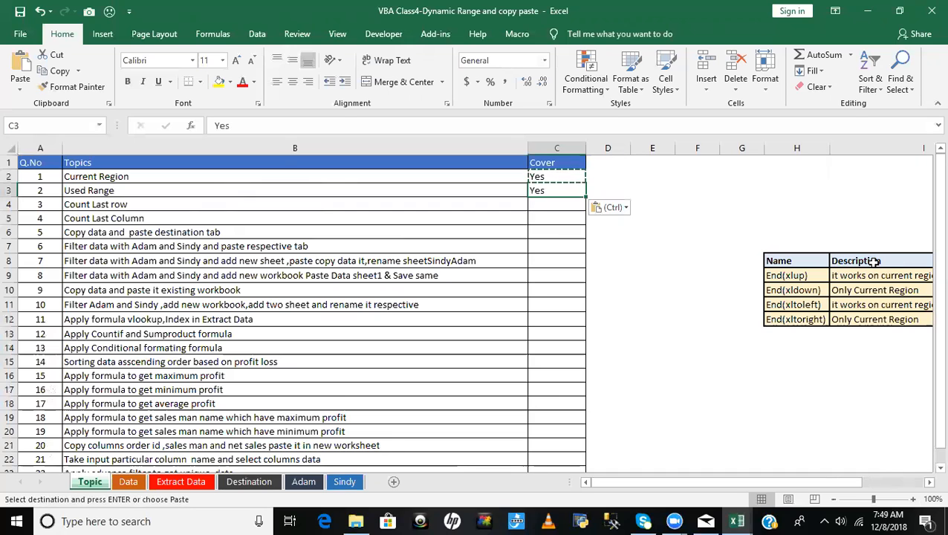
key("Down")
key("ctrl+v")
key("Down")
key("ctrl+v")
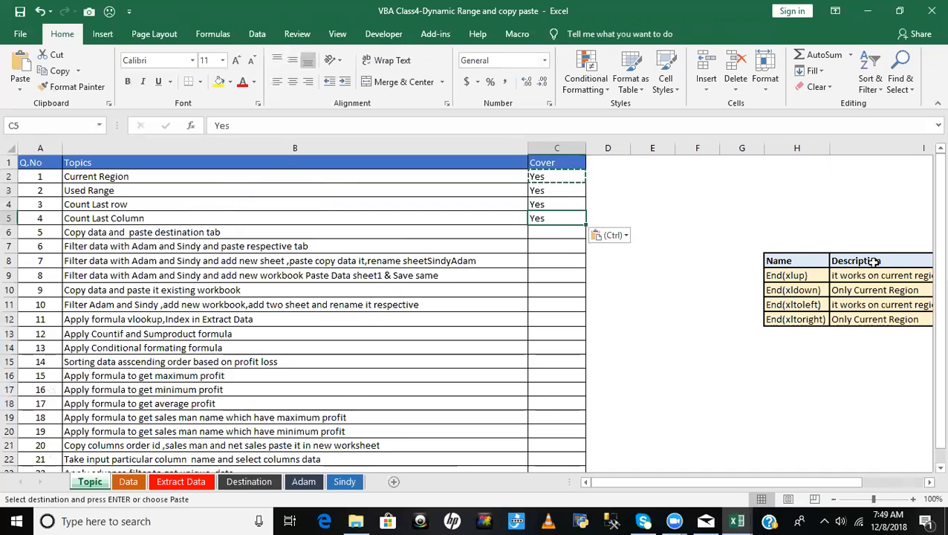
- Review the CreateDynamicRange code against the last rows of the Excel Data sheet, selecting cells A1335 and E1325
key("alt+F11")
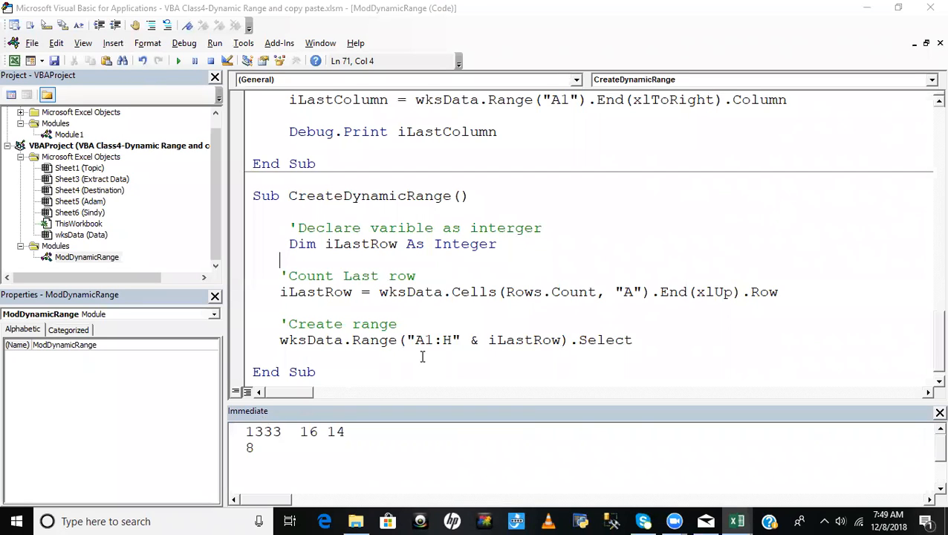
key("alt+F11")
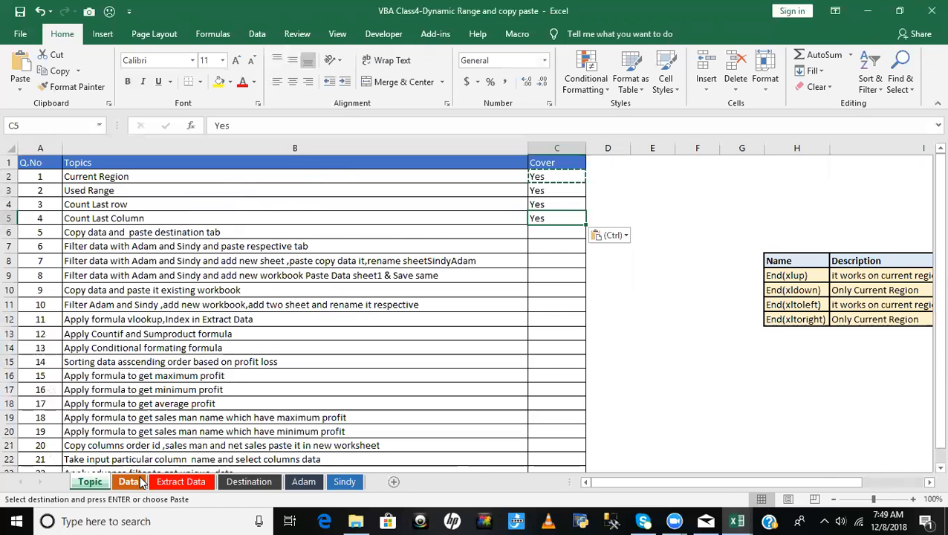
left_click(129, 481)
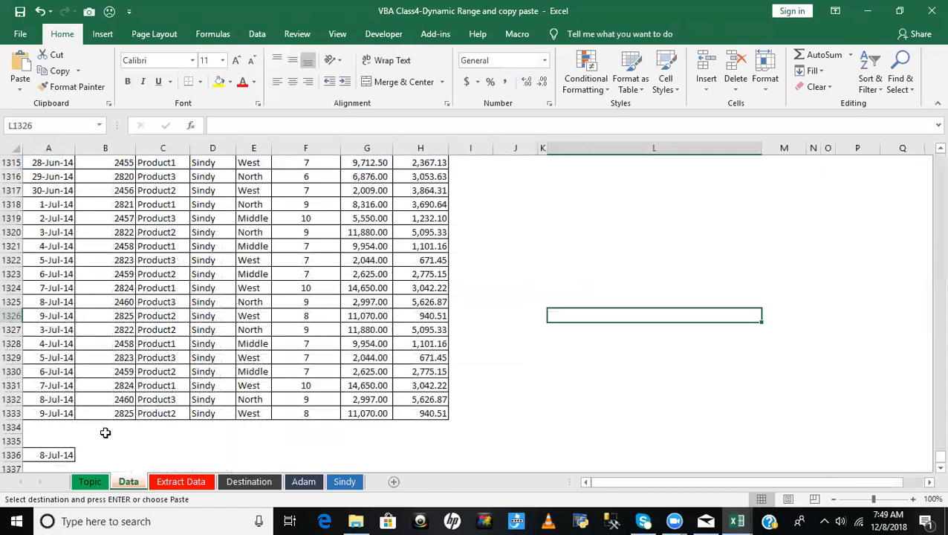
left_click(46, 441)
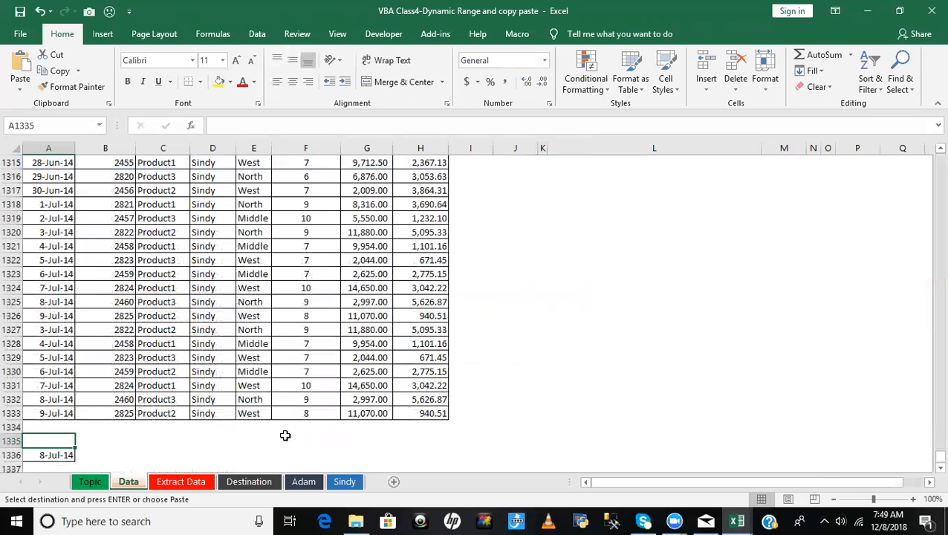
left_click(263, 303)
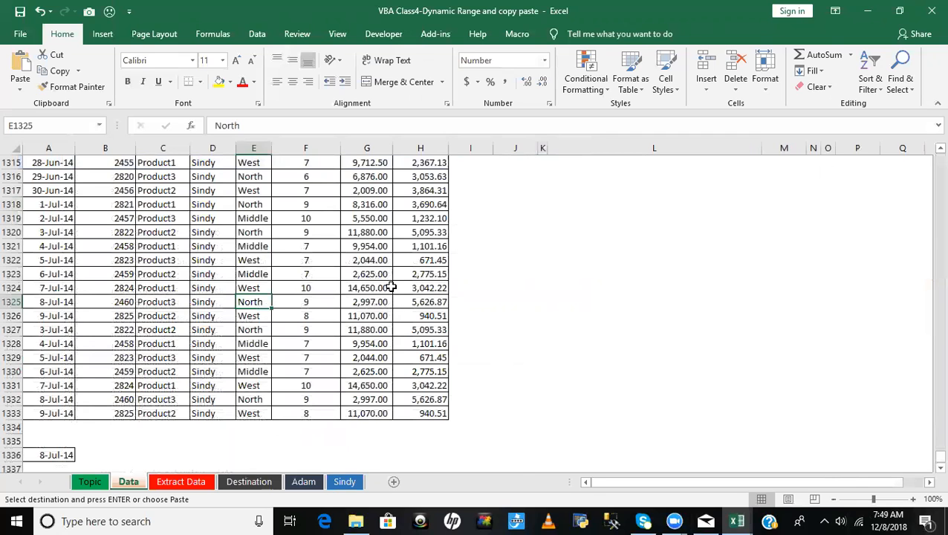
- Examine the header row of the Data sheet across columns A to H, and glance back at the macro code
key("ctrl+Up")
key("Left")
key("Left")
key("Left")
key("Left")
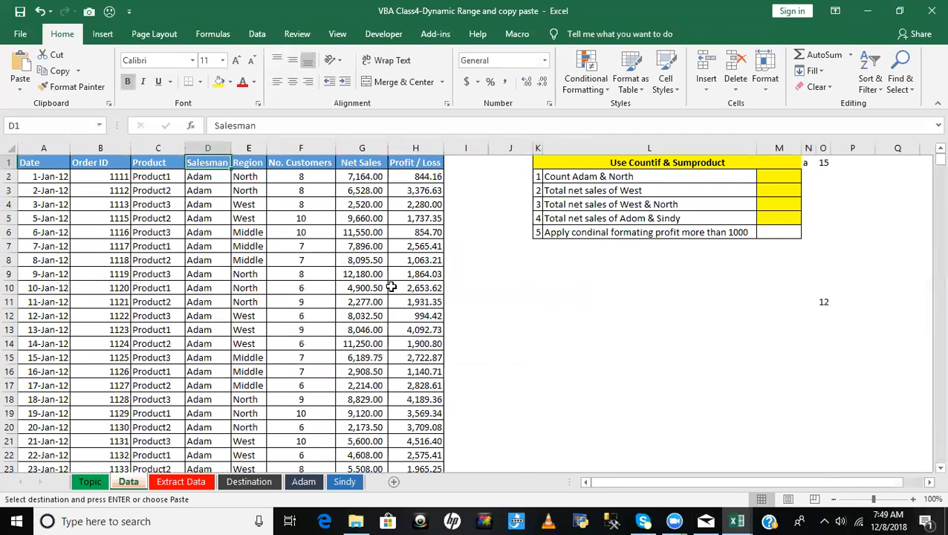
key("Right")
key("Right")
key("Right")
key("Right")
key("Right")
key("Right")
key("Right")
key("Right")
key("Right")
key("Right")
key("Right")
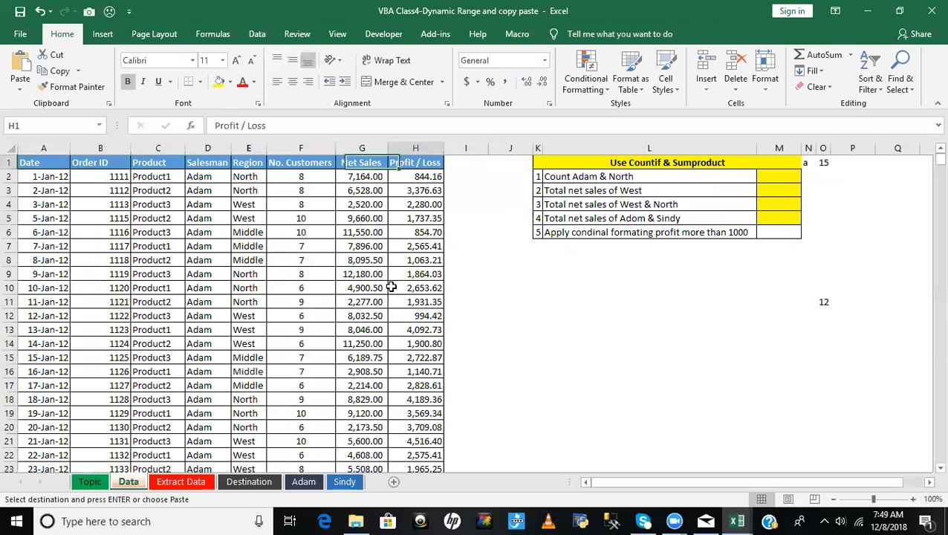
key("Left")
key("Left")
key("Left")
key("Left")
key("Left")
key("Left")
key("Left")
key("Left")
key("Left")
key("Left")
key("Left")
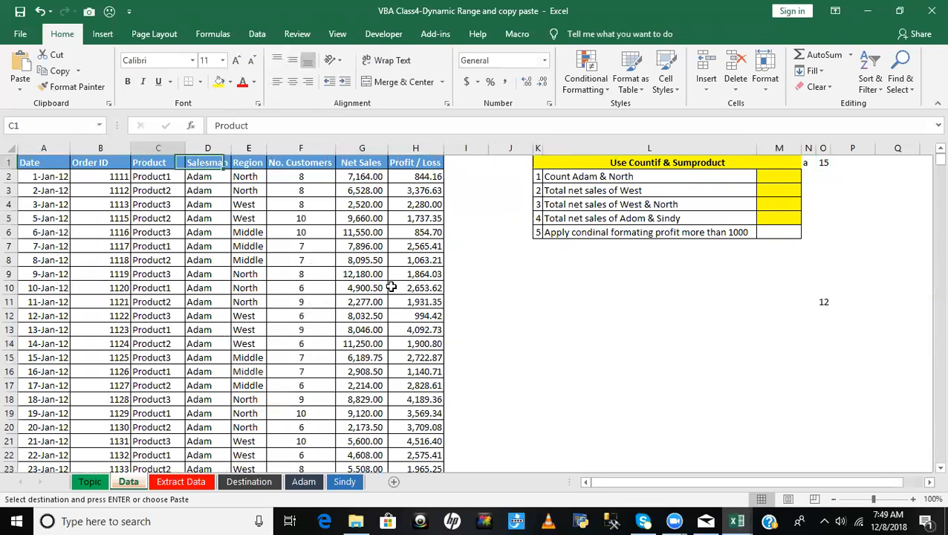
key("alt+F11")
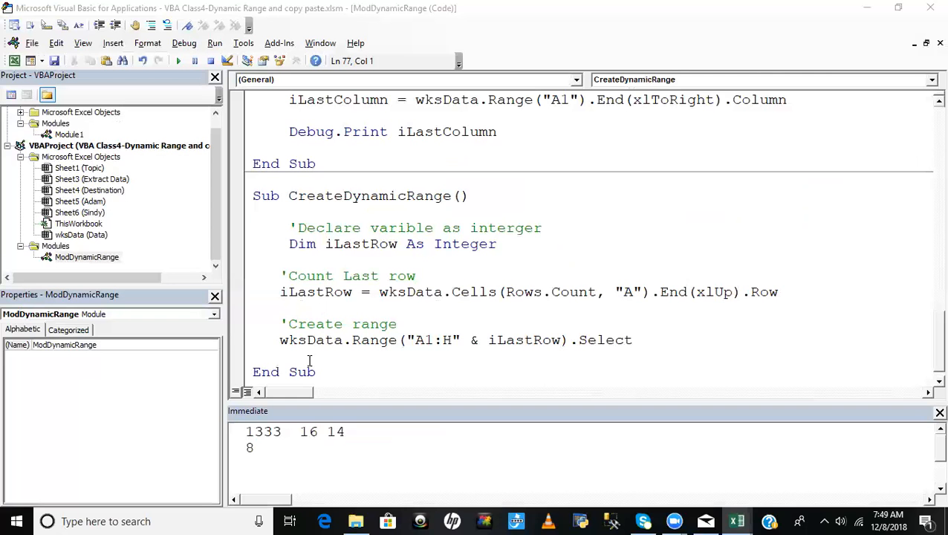
key("alt+F11")
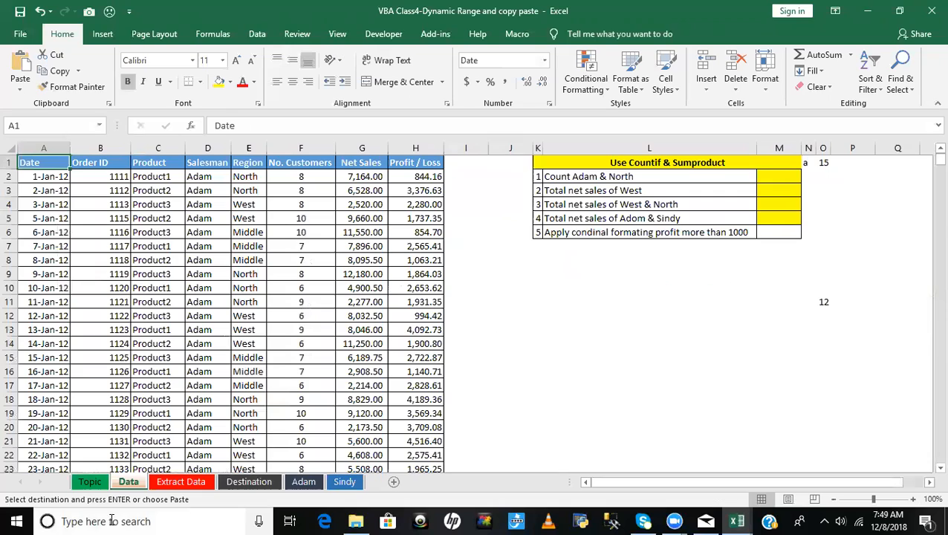
- Review topics 3 to 5 on the Topic sheet, select "Copy data and paste destination tab", and end copy mode
left_click(90, 481)
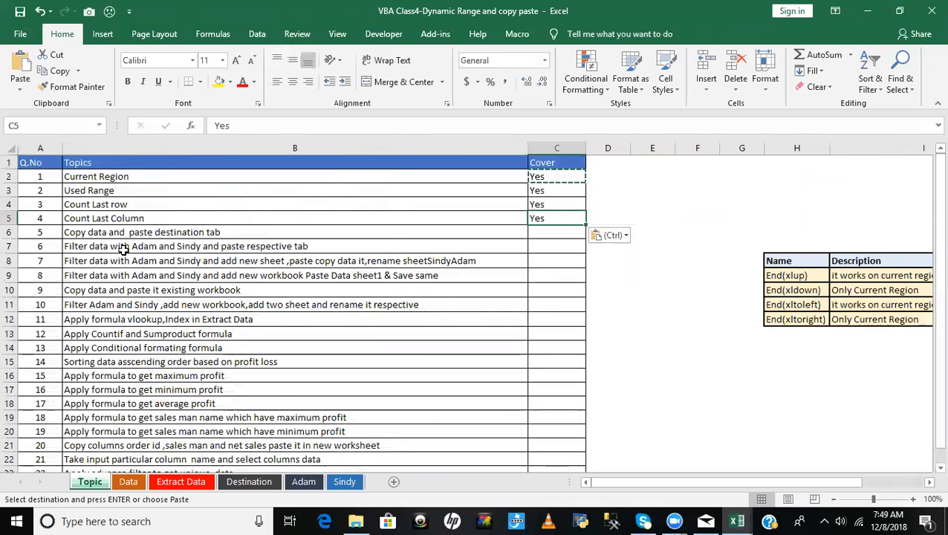
left_click(96, 232)
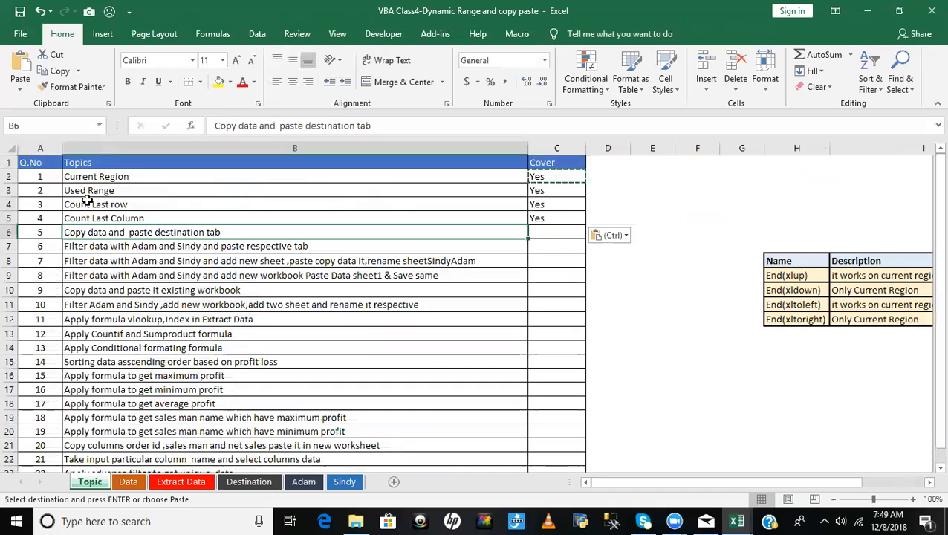
left_click(102, 205)
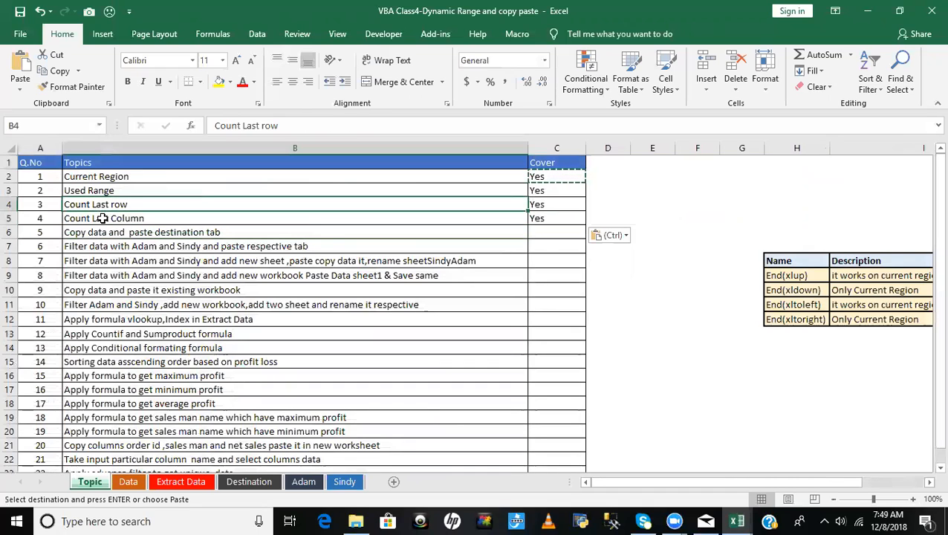
left_click(106, 217)
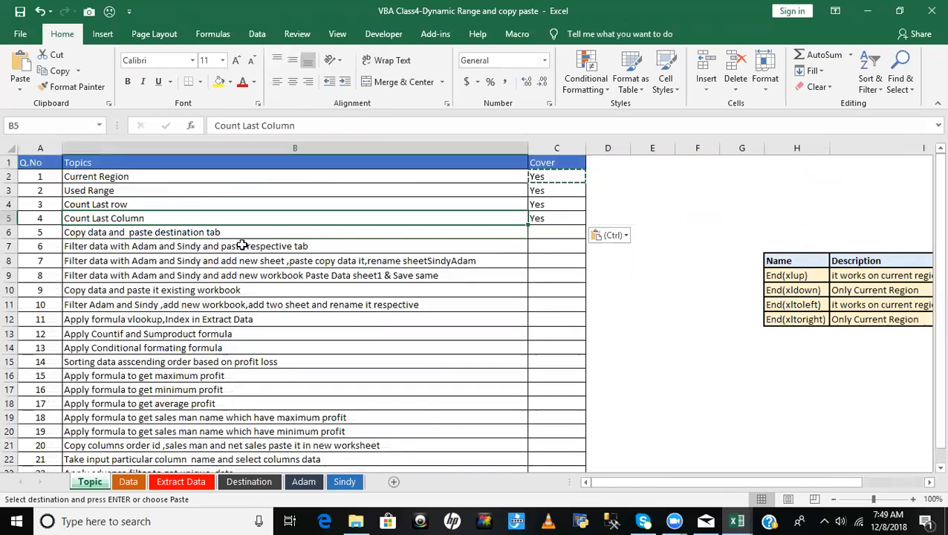
left_click(102, 234)
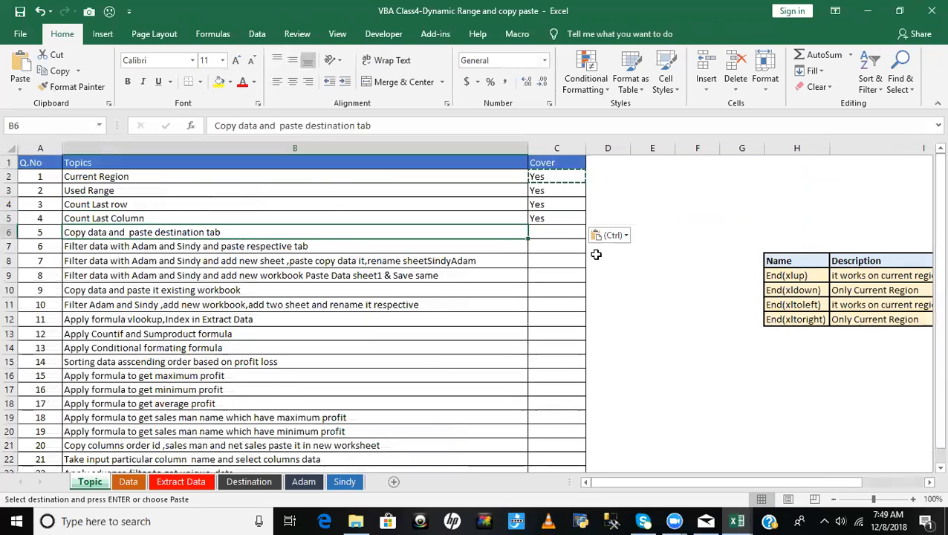
key("Escape")
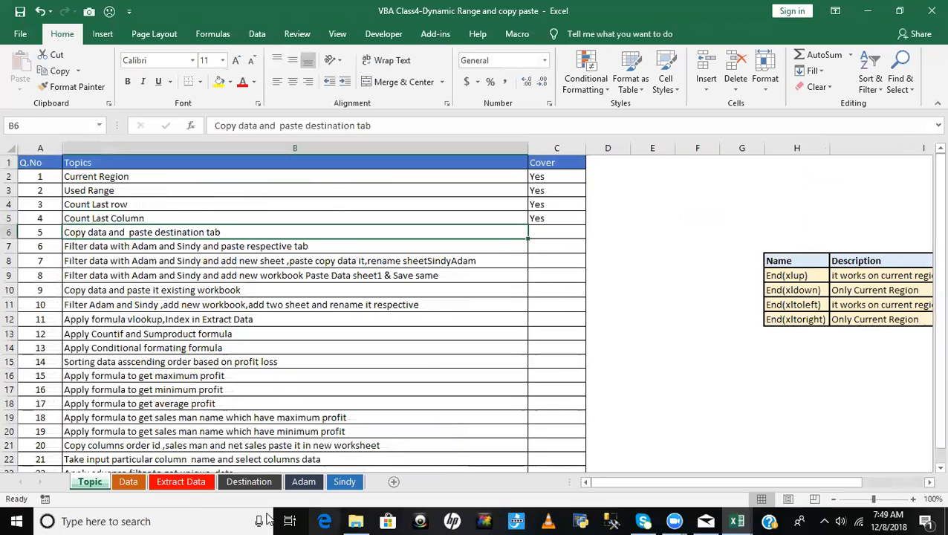
- View the Data sheet, clear all contents and formats from the whole Destination sheet, and select its cell A1
left_click(128, 482)
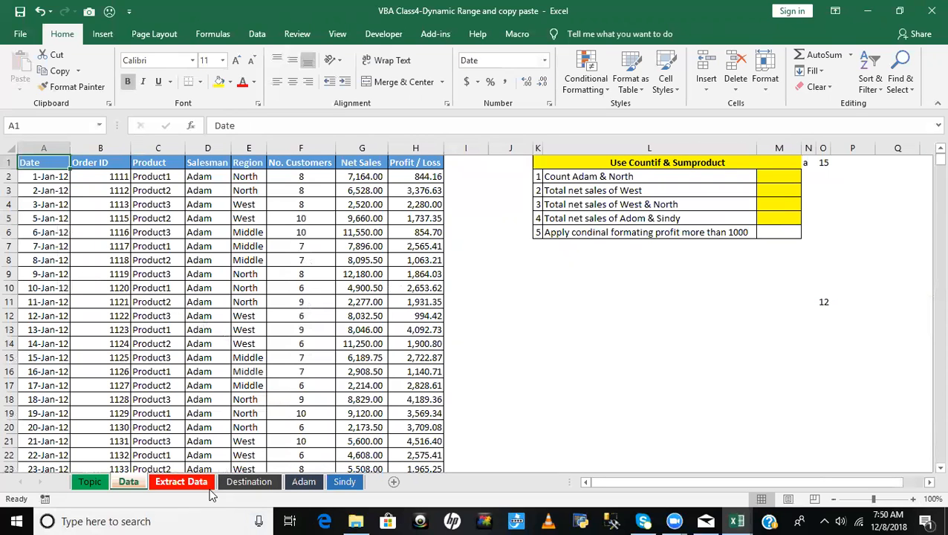
left_click(250, 482)
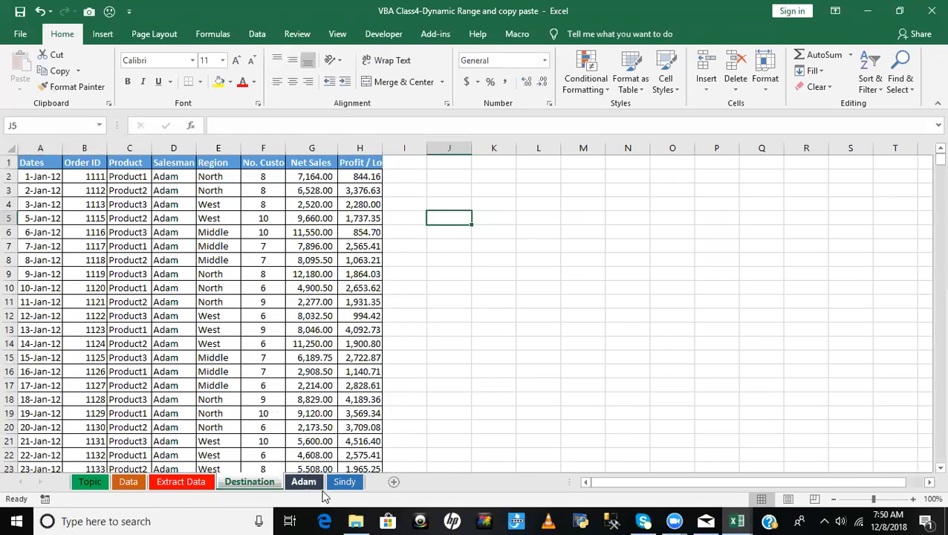
left_click(10, 151)
left_click(815, 87)
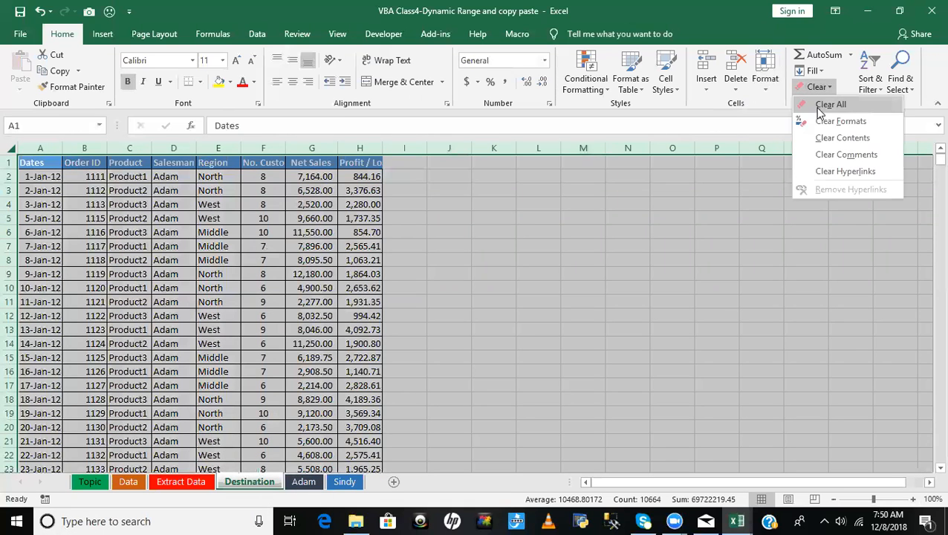
left_click(817, 104)
left_click(536, 301)
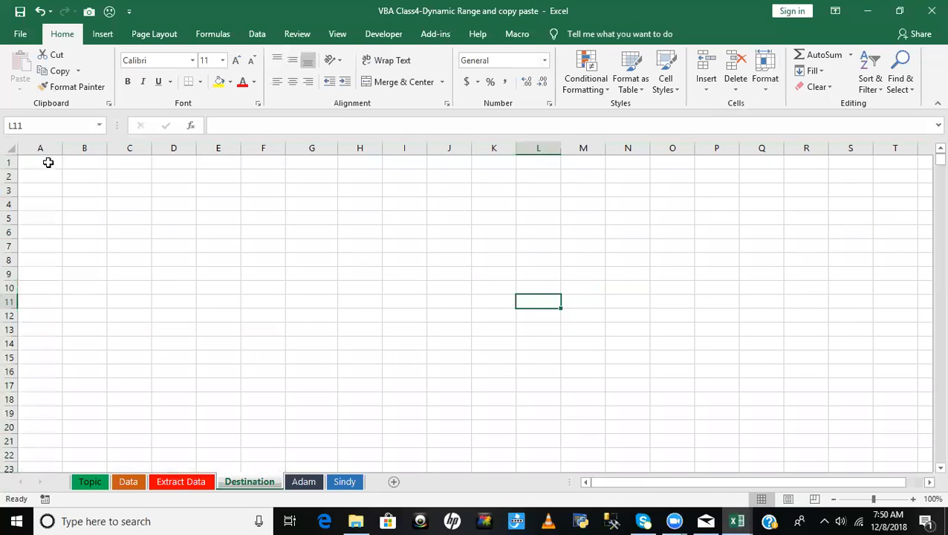
left_click(44, 161)
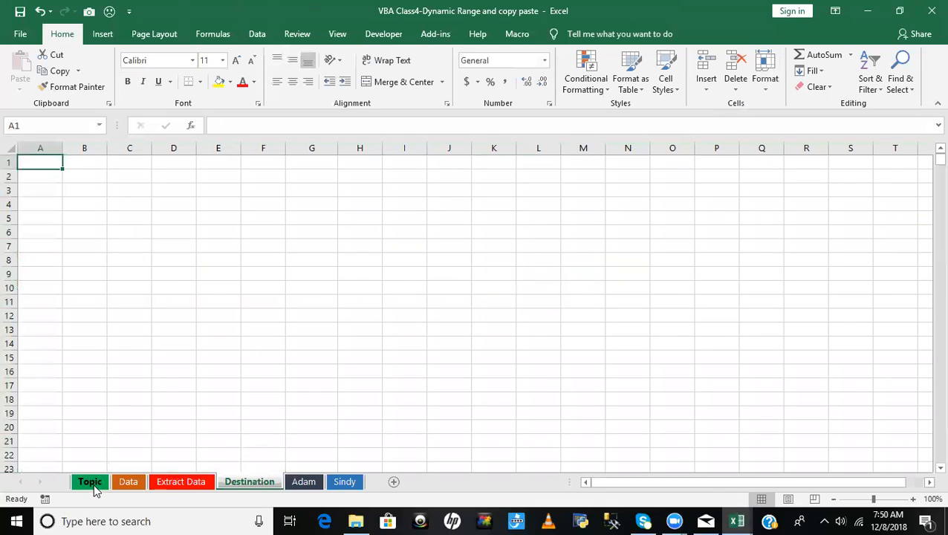
- Look through the Extract Data, Topic and Destination sheets, and select question number 5 on the Topic sheet
left_click(173, 483)
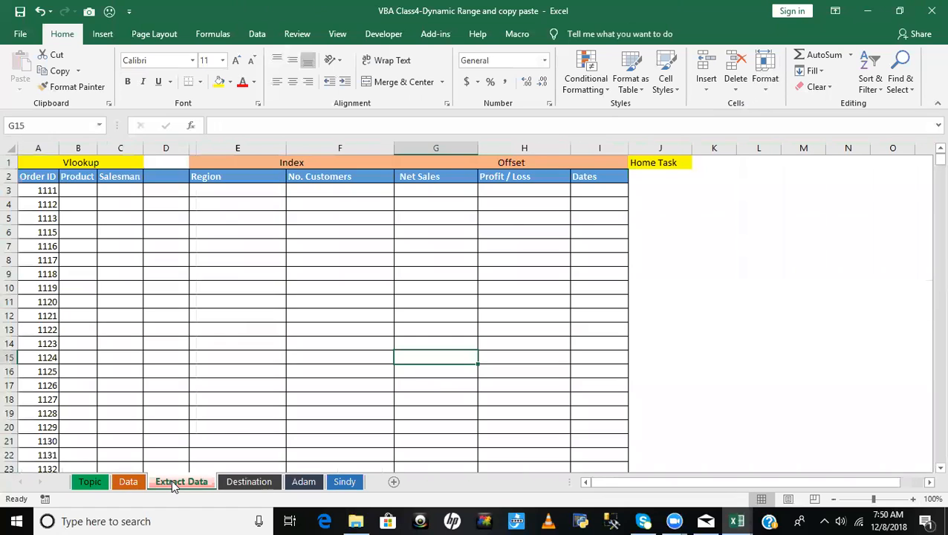
left_click(89, 482)
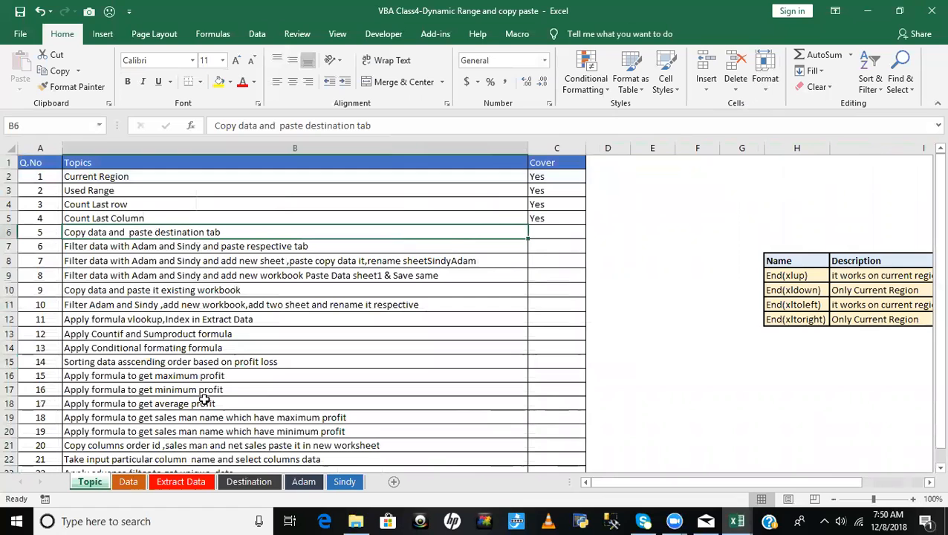
left_click(251, 482)
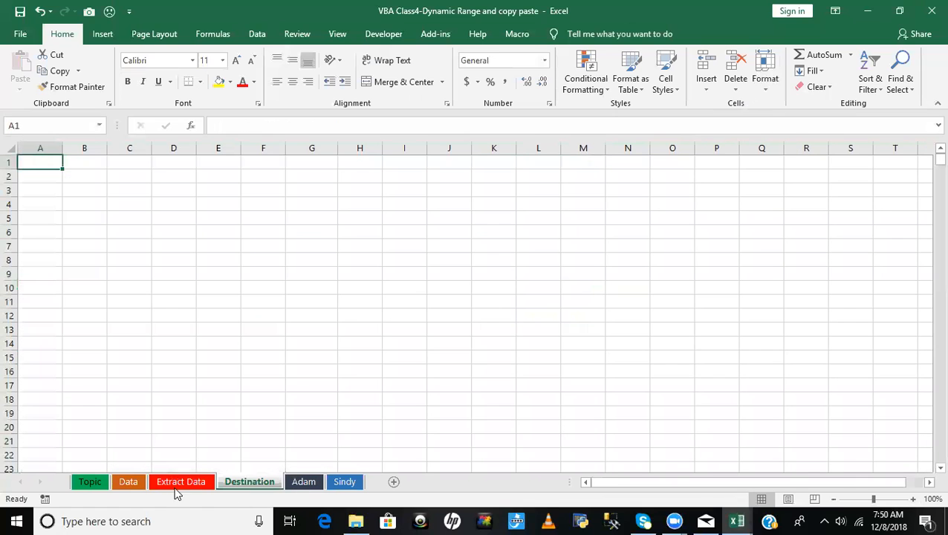
left_click(95, 482)
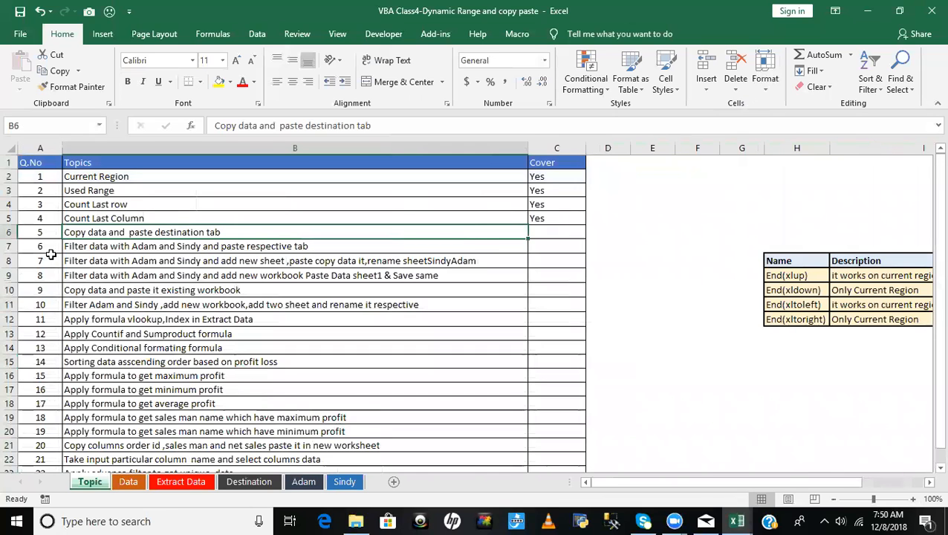
left_click(40, 233)
- Add a new procedure named Q_5 below CreateDynamicRange in the ModDynamicRange module of the VBA editor
key("alt+F11")
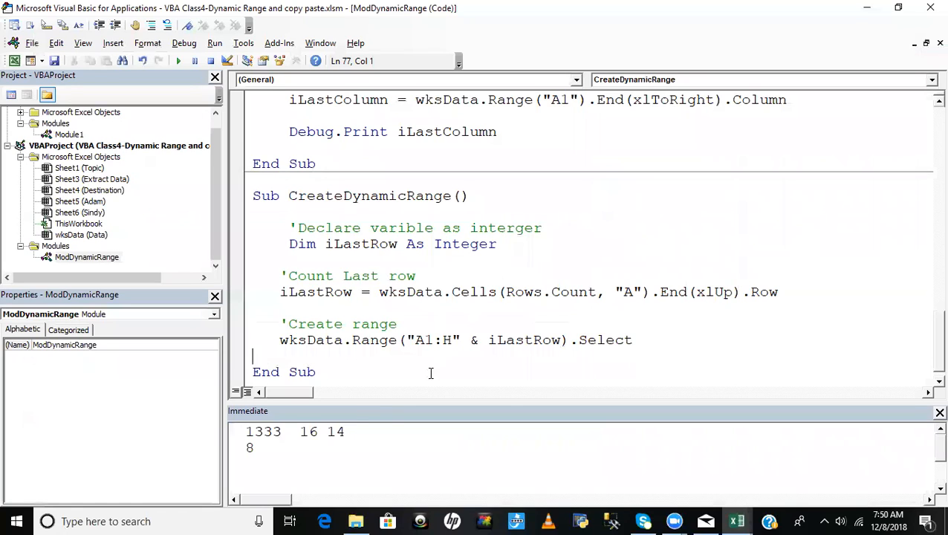
left_click(392, 377)
key("Return")
key("Return")
type("sub Q_5")
key("Return")
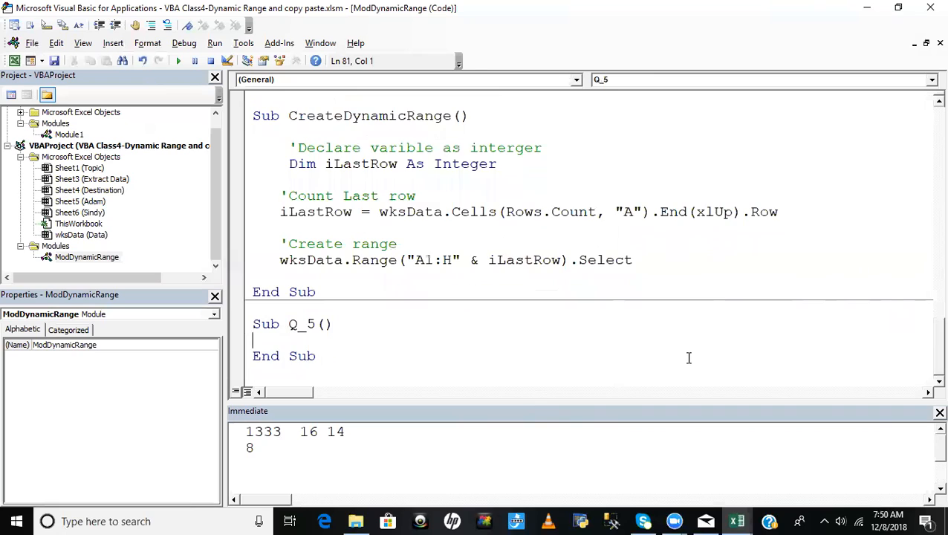
key("Tab")
key("Return")
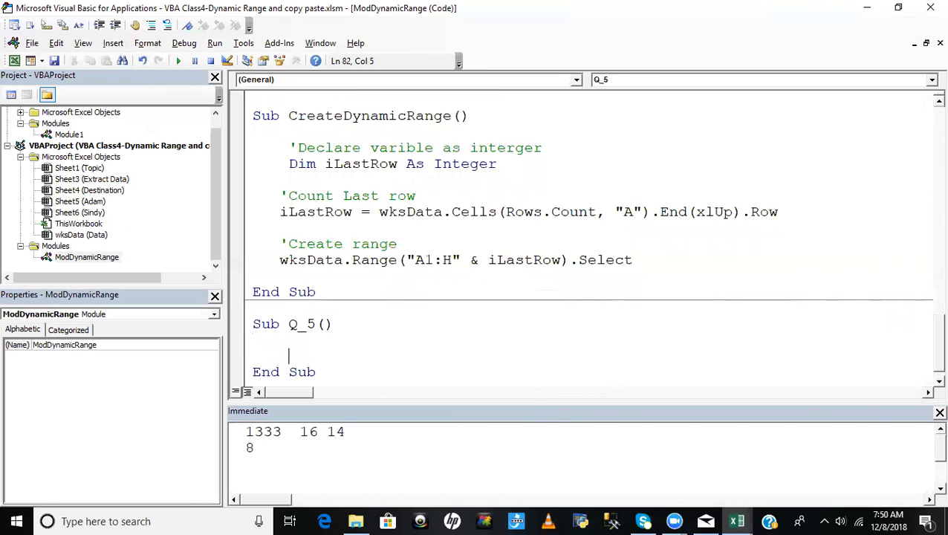
- Write the comment 'Copy data in Q_5 and, under it, the statement wksData.Range("A1").CurrentRegion.Copy
type("'Copy data")
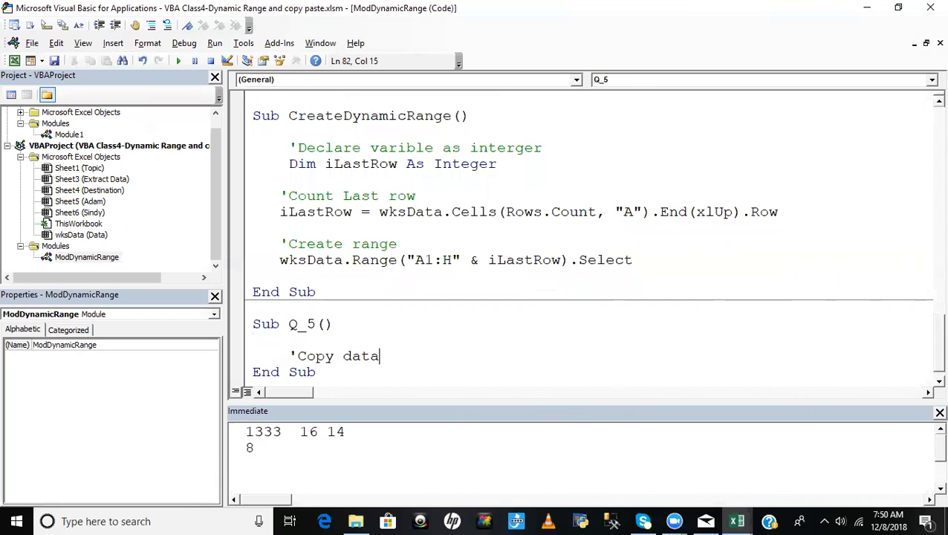
key("Return")
type("w")
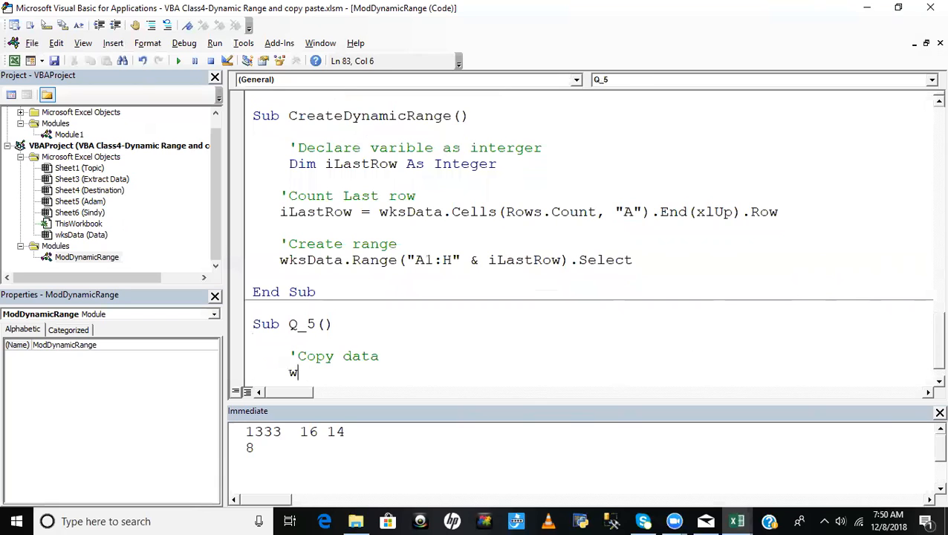
type("ksData.ra")
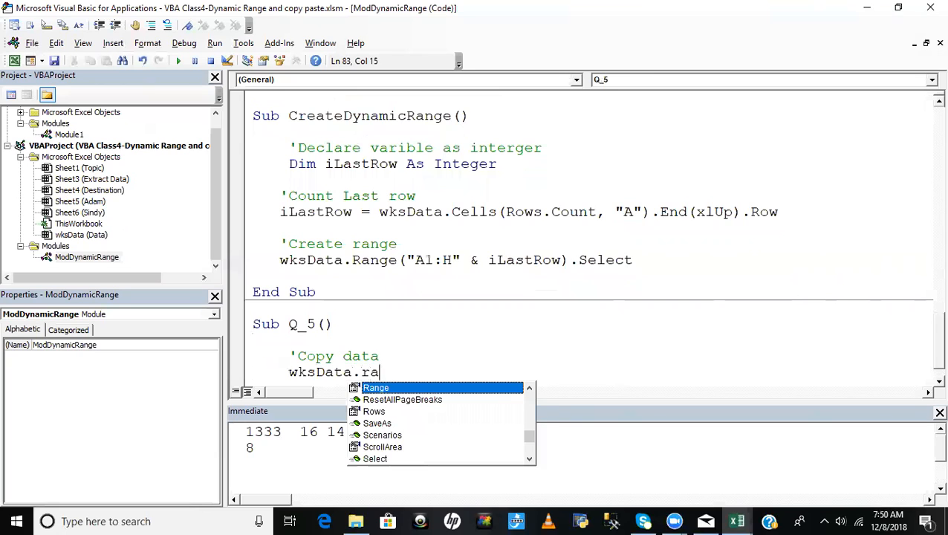
key("Tab")
type("(")
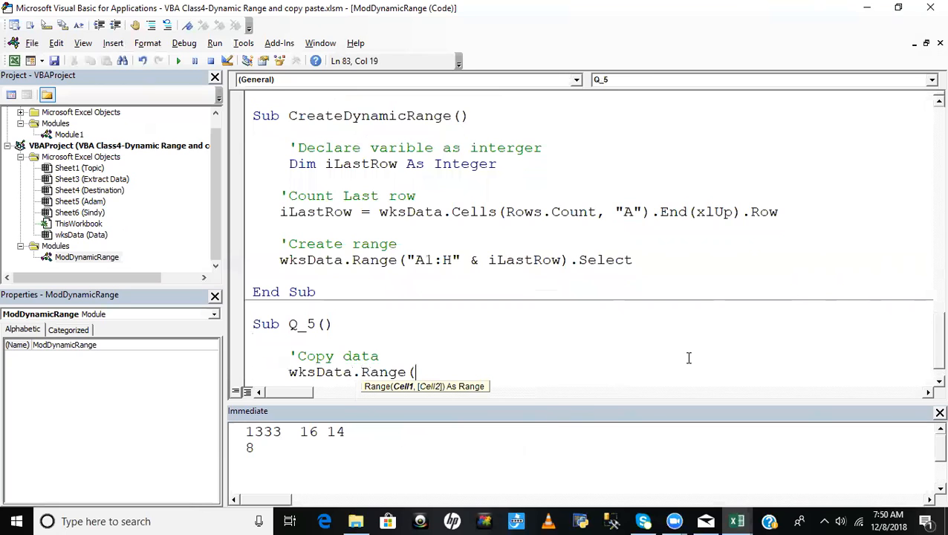
type("\"A1\").cur")
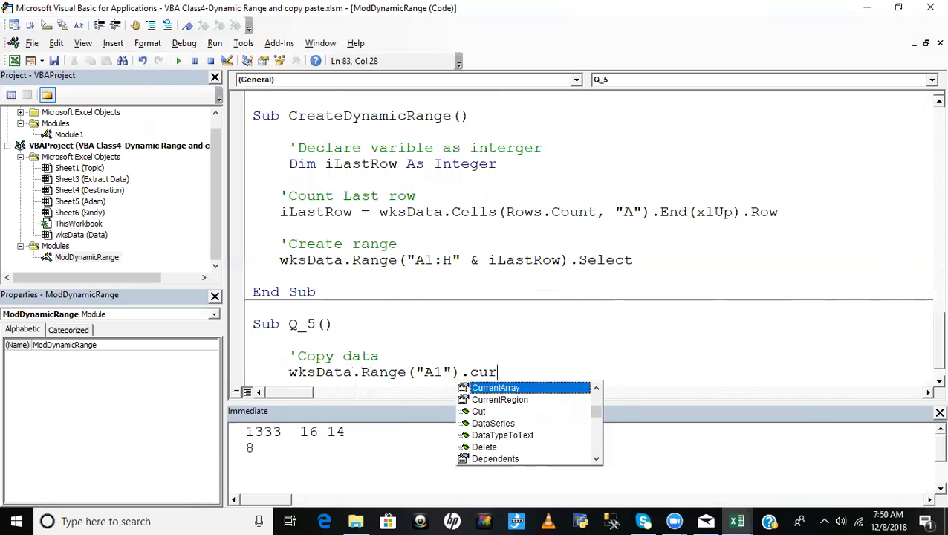
key("Down")
key("Tab")
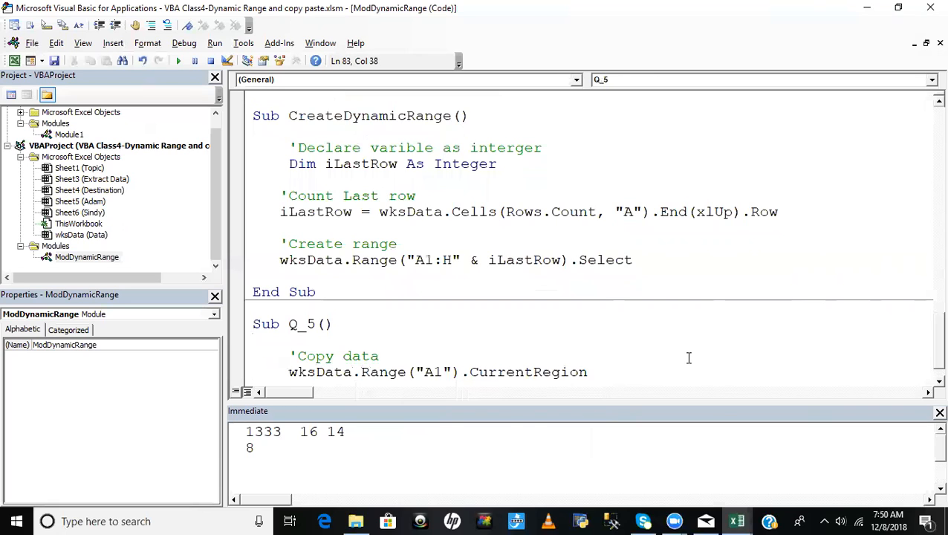
type(".cop")
key("Tab")
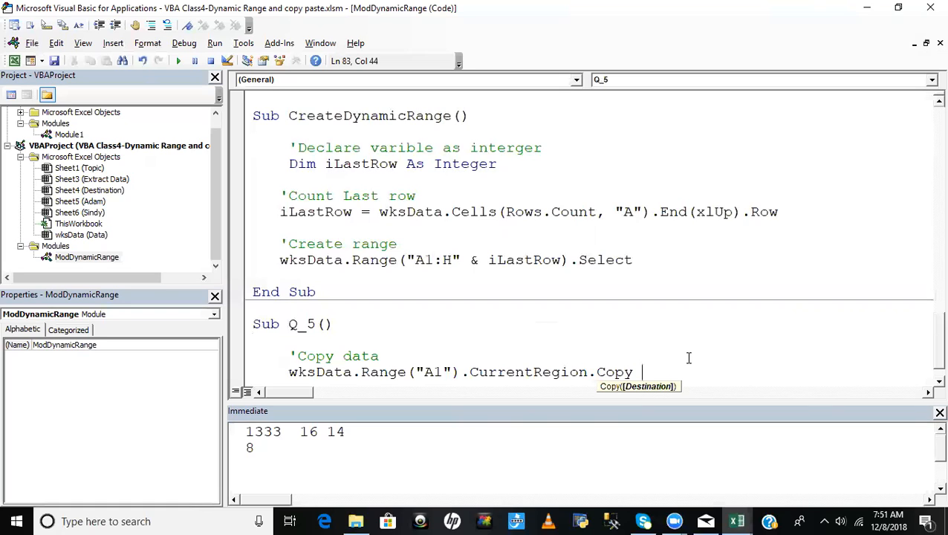
- Check the Destination sheet's code name and add Sheet4.Range("A1") as the destination of the Copy statement in Q_5
left_click(82, 191)
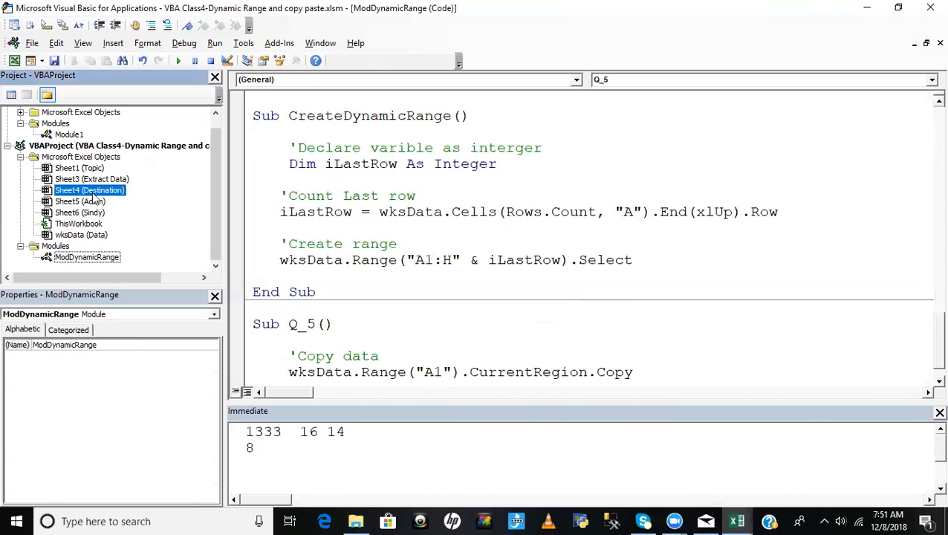
left_click(633, 373)
type("she")
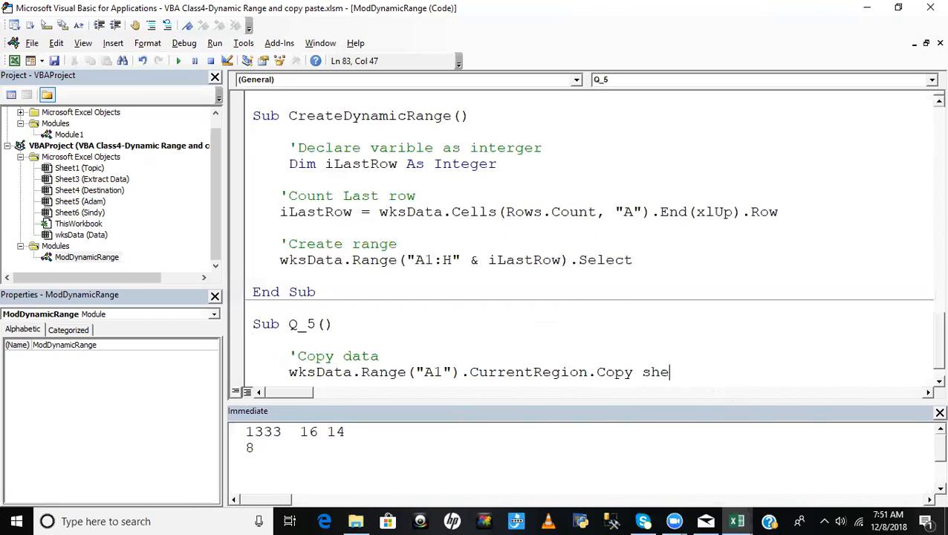
type("et.ra")
key("BackSpace")
key("BackSpace")
key("BackSpace")
type("45")
key("BackSpace")
type(".ra")
key("Tab")
type("(\"A")
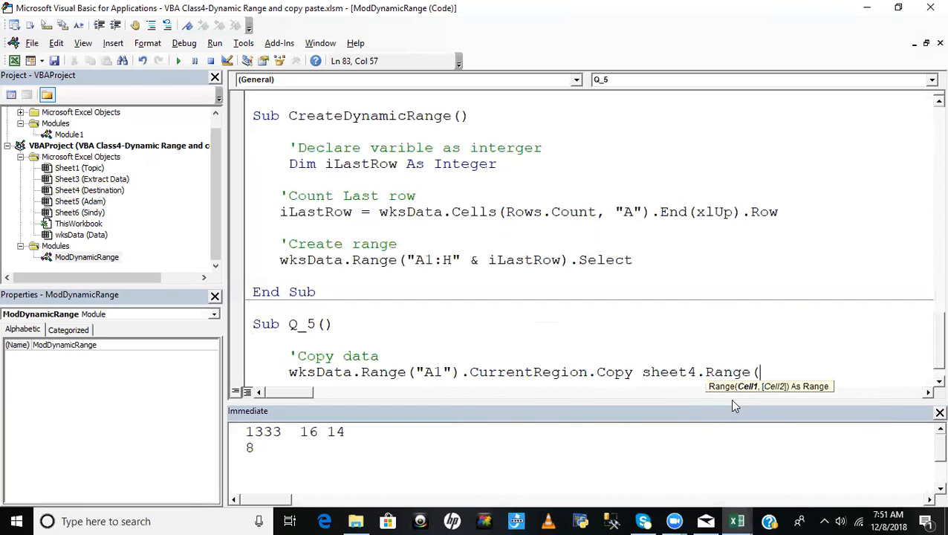
type("1\")")
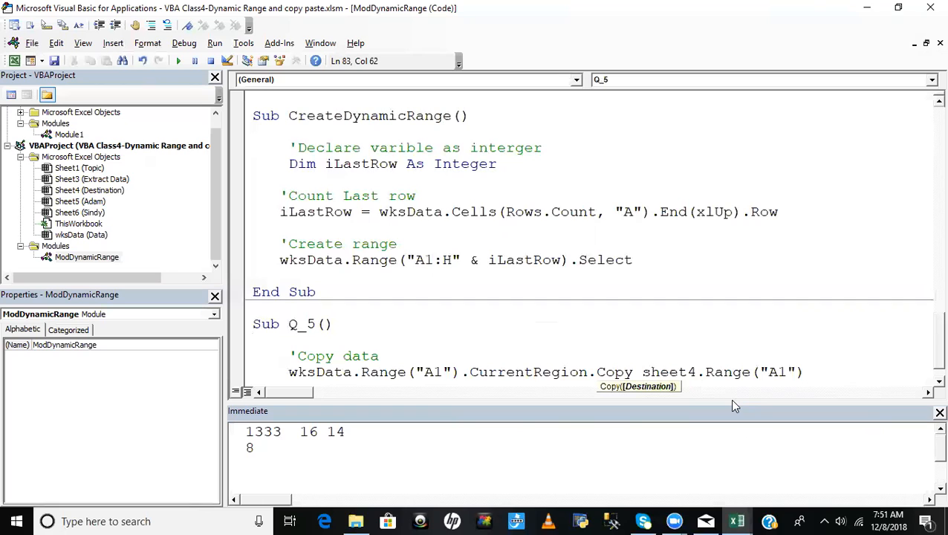
- Commit the Copy statement and insert a blank line before End Sub in Q_5
left_click(648, 339)
left_click(849, 370)
scroll(849, 370, "down", 1)
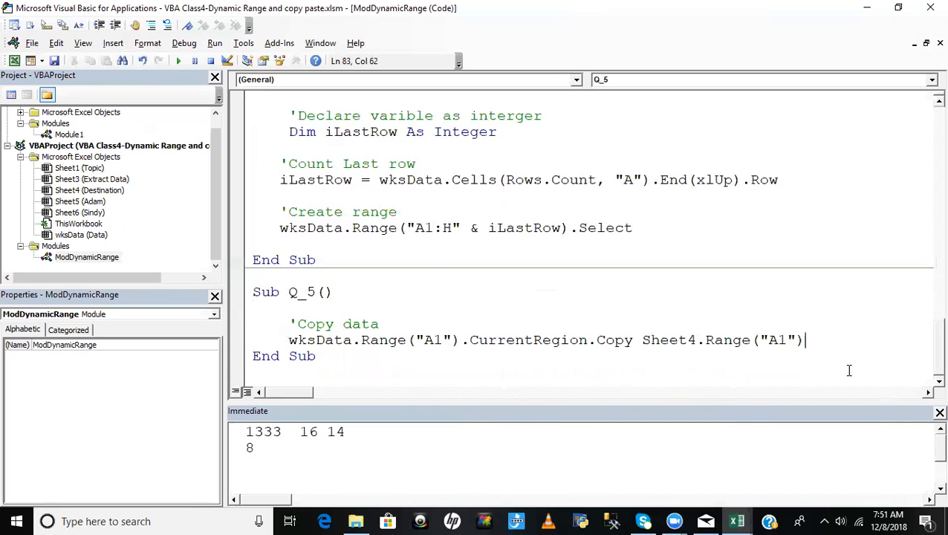
left_click(252, 357)
key("Return")
left_click(453, 321)
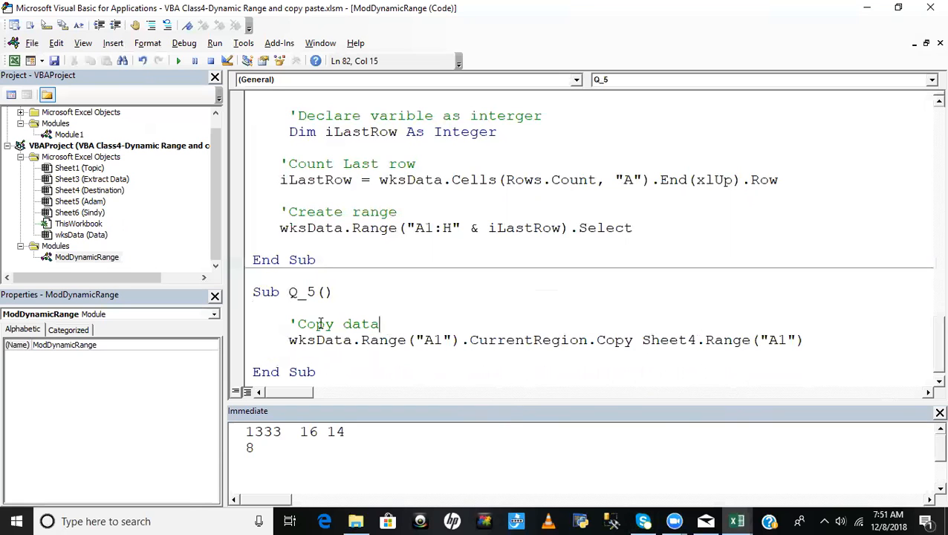
left_click(400, 304)
- Check the Destination and Data sheets in Excel, select cell C5 on Data, and return to the macro code
key("alt+F11")
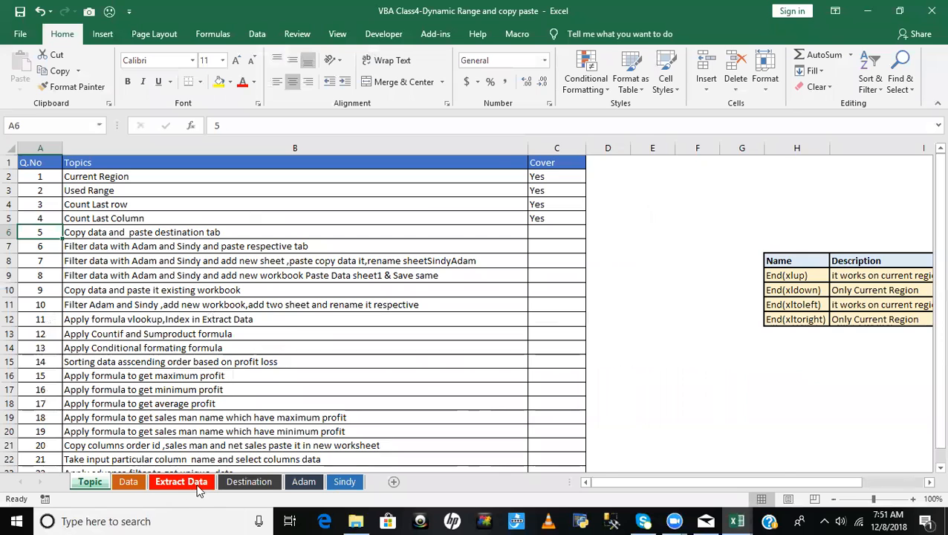
left_click(248, 481)
left_click(139, 481)
left_click(169, 214)
key("alt+F11")
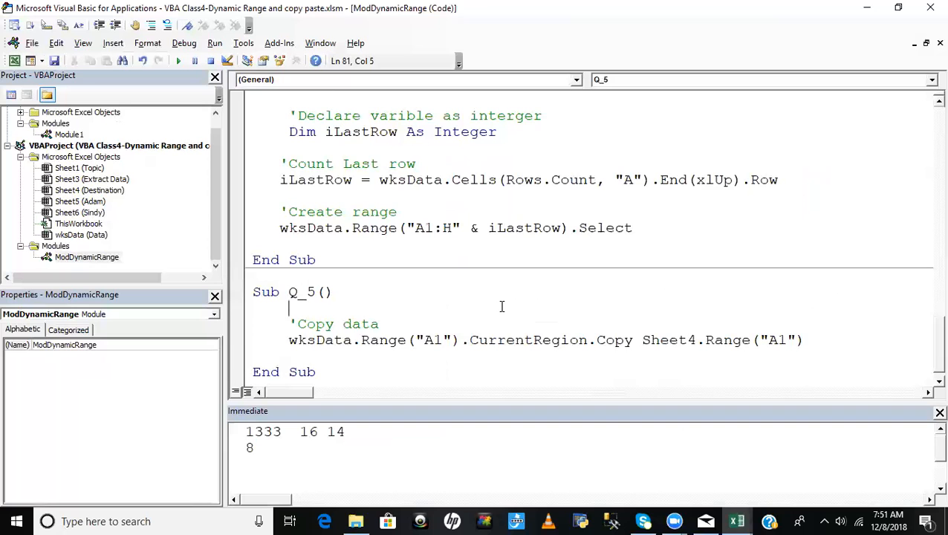
- Step through the Q_5 macro to copy the Data range, and view the Destination sheet
key("F8")
key("F8")
key("F8")
key("F8")
key("alt+F11")
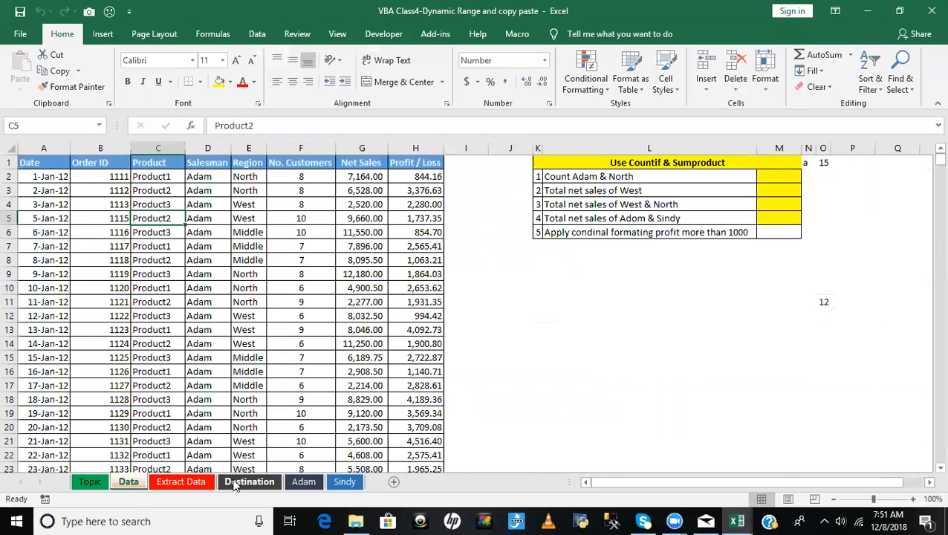
left_click(235, 482)
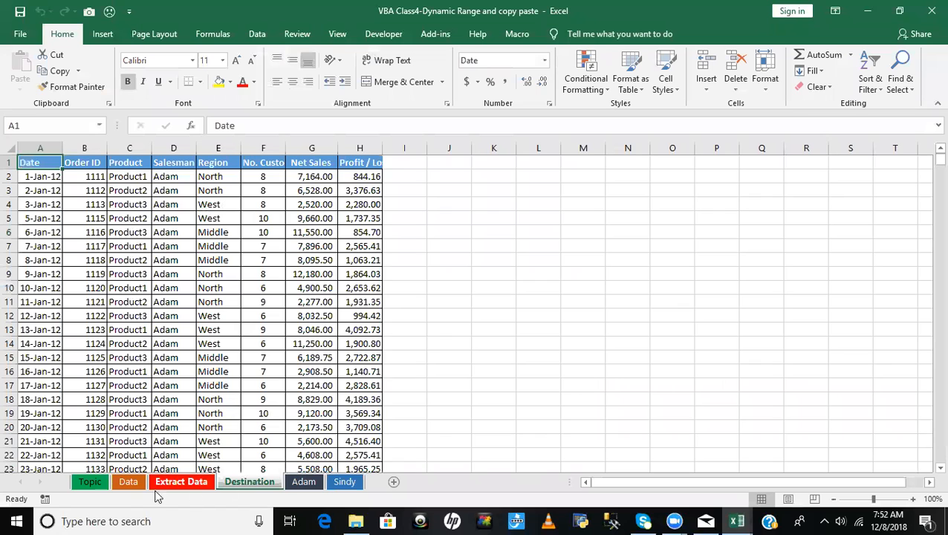
- Look over the Data sheet, and select topic 6 about filtering by salesman and pasting to the respective tabs on the Topic sheet
left_click(127, 482)
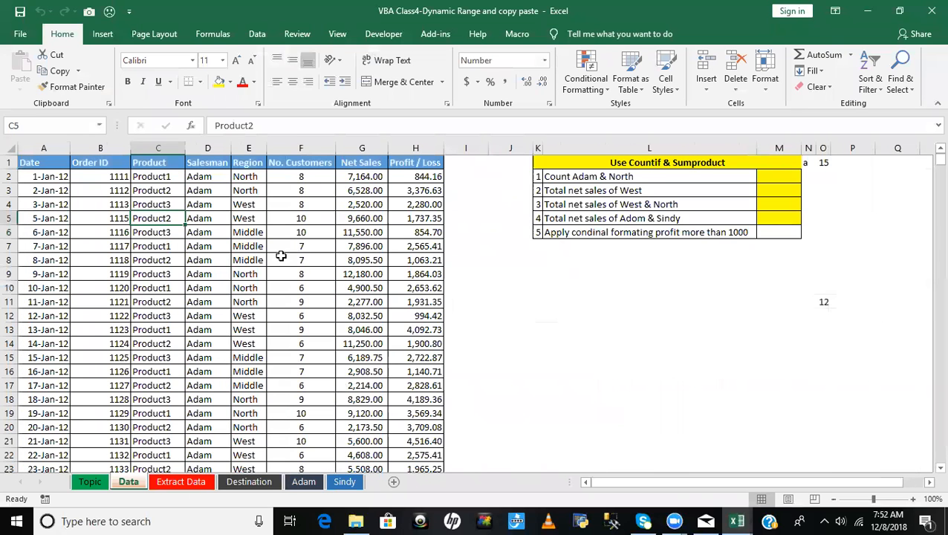
left_click(210, 327)
scroll(211, 327, "down", 5)
scroll(212, 326, "up", 5)
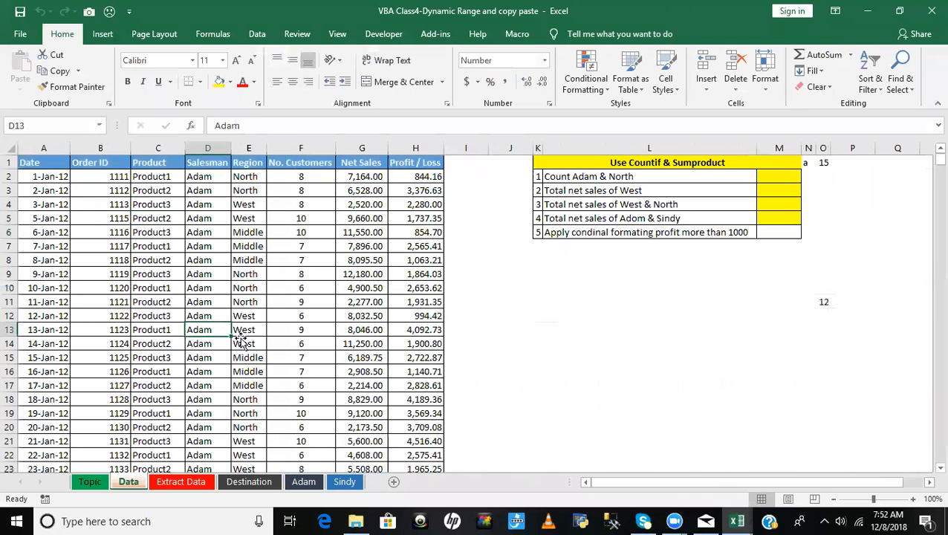
left_click(89, 483)
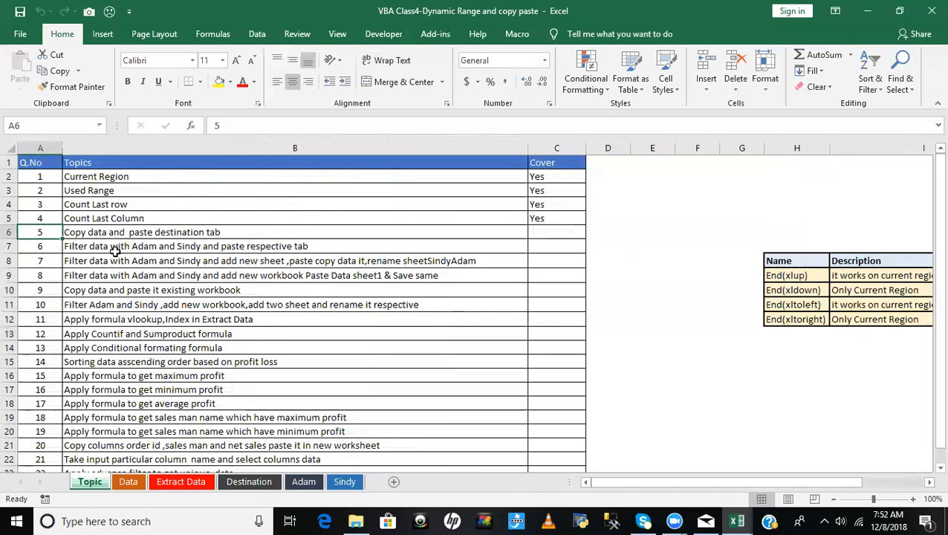
left_click(114, 248)
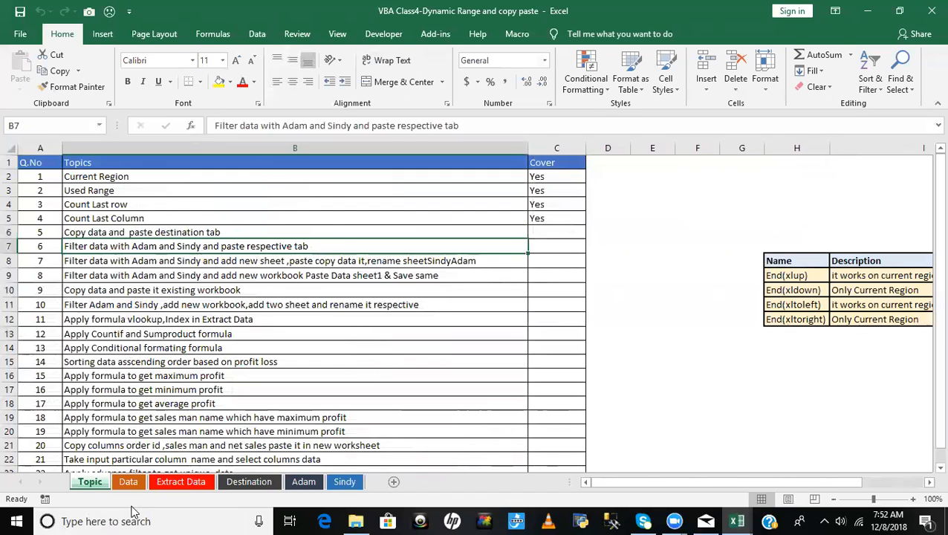
- Turn on filters for the Data sheet's header row and filter the Salesman column to only the first listed salesman
left_click(128, 483)
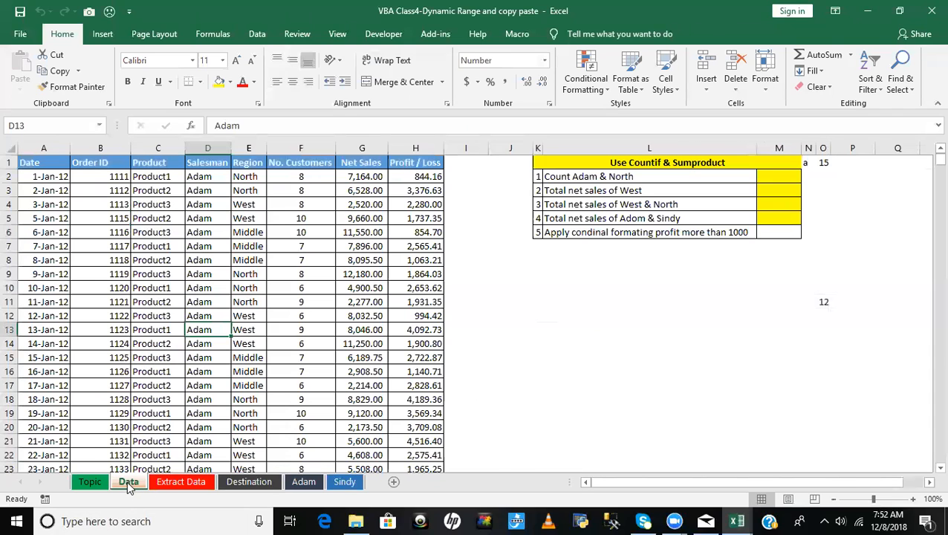
left_click(200, 164)
key("ctrl+shift+l")
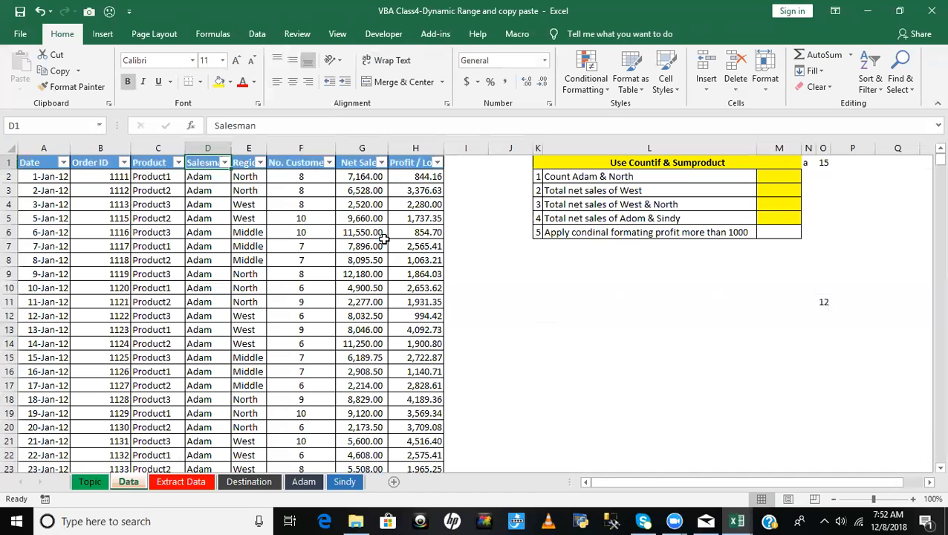
left_click(223, 162)
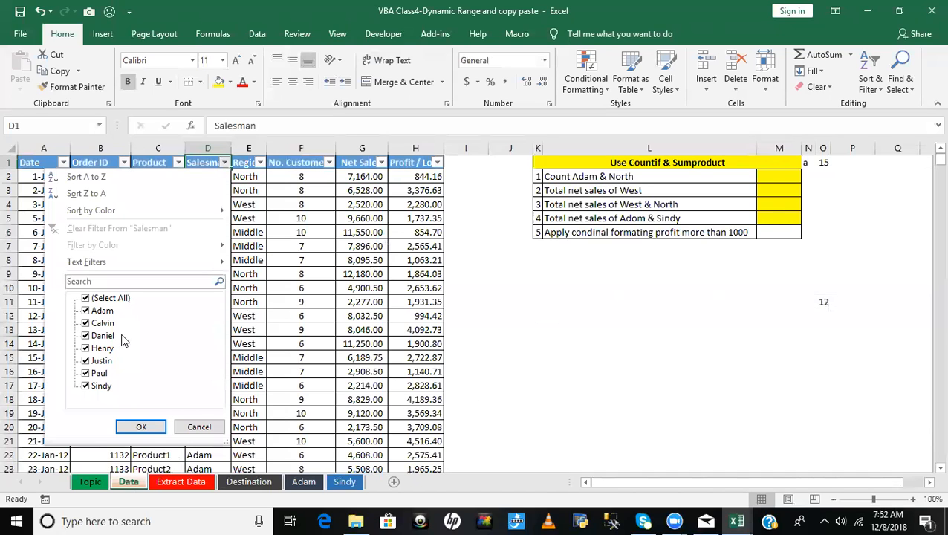
left_click(104, 298)
left_click(100, 310)
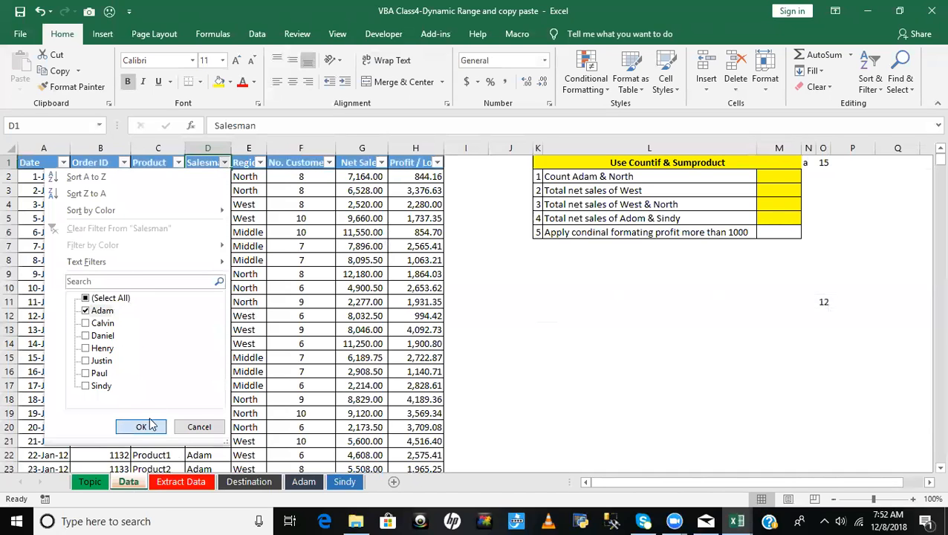
left_click(141, 426)
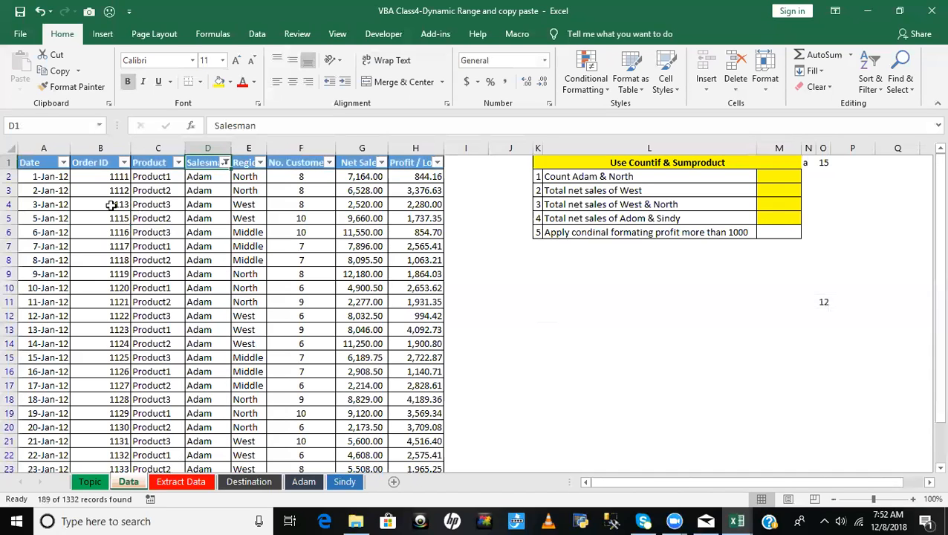
- Copy the filtered Data range from cell A1 across to column H and down to the last row
left_click(24, 165)
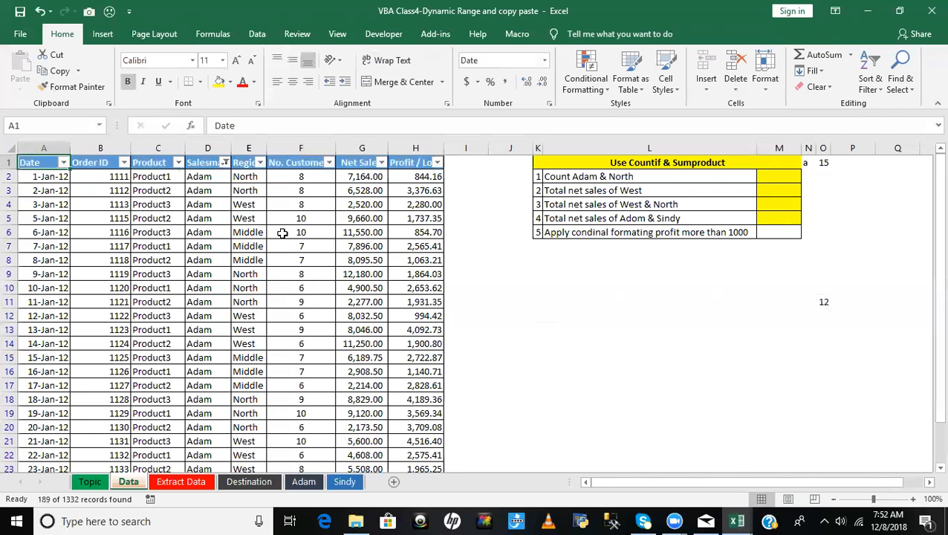
key("ctrl+shift+Right")
key("ctrl+shift+Down")
key("ctrl+c")
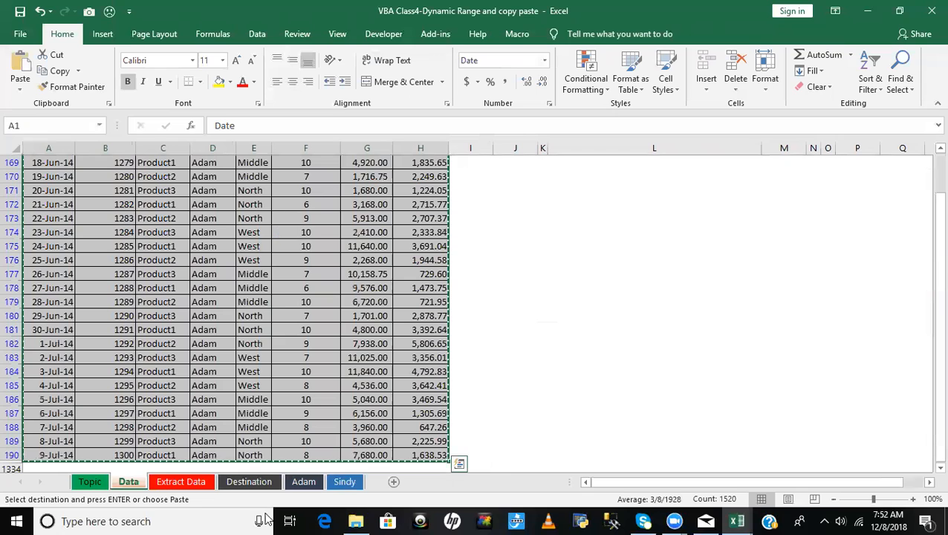
- Check the two salesman sheets, then cancel the pending copy on the Data sheet and remove its filters
left_click(304, 482)
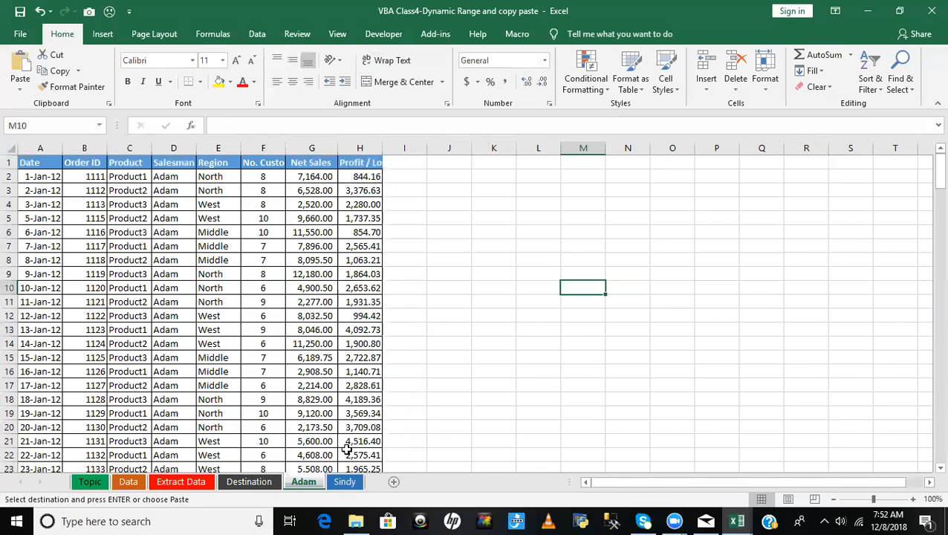
left_click(7, 149)
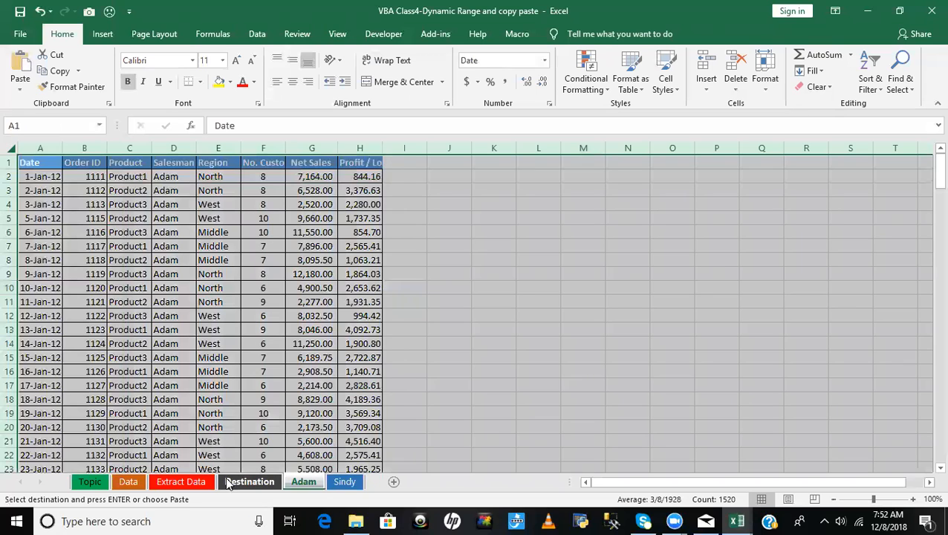
left_click(129, 482)
left_click(347, 484)
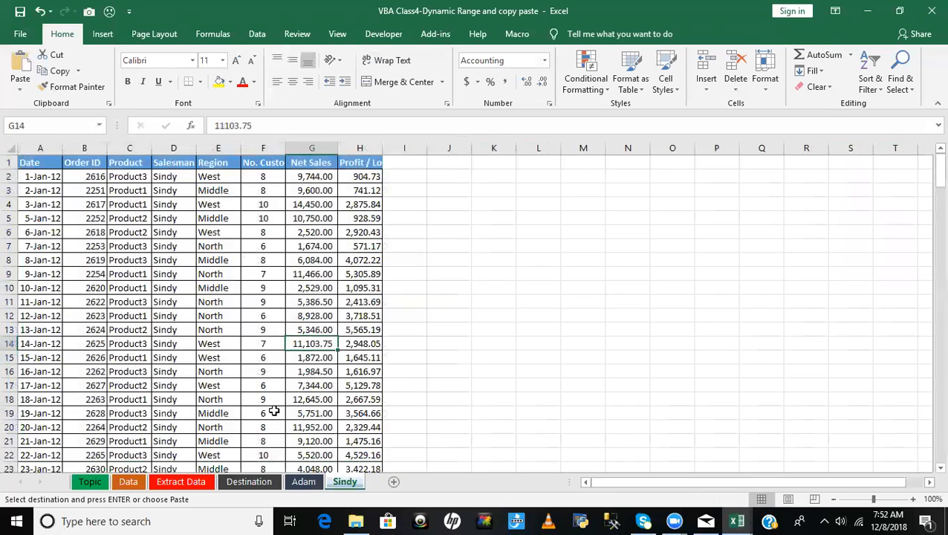
left_click(130, 482)
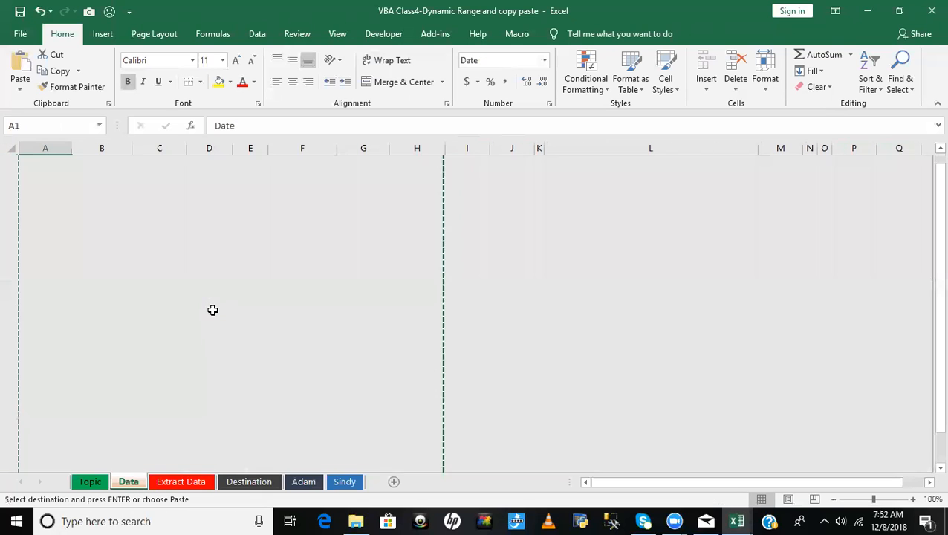
key("Escape")
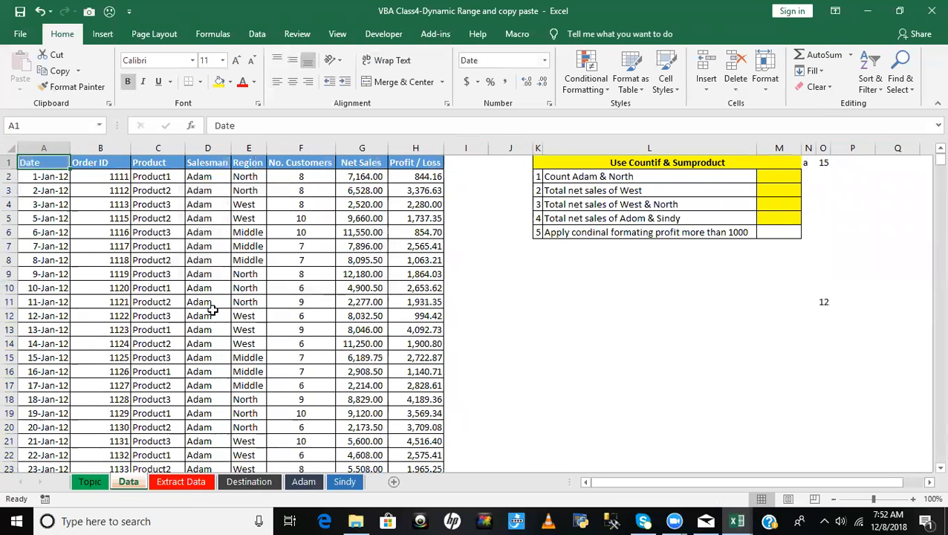
- Clear all contents and formatting from the entire first salesman's sheet
left_click(303, 481)
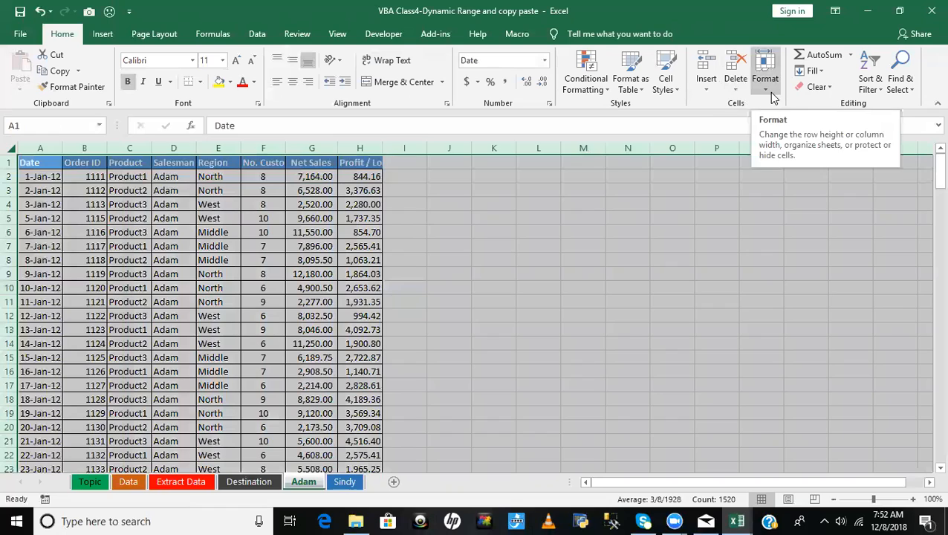
left_click(816, 86)
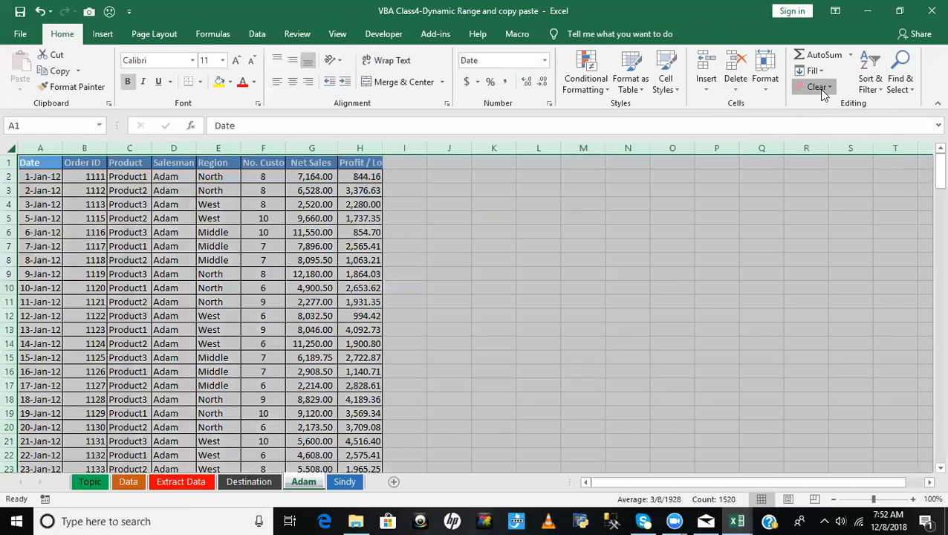
left_click(829, 108)
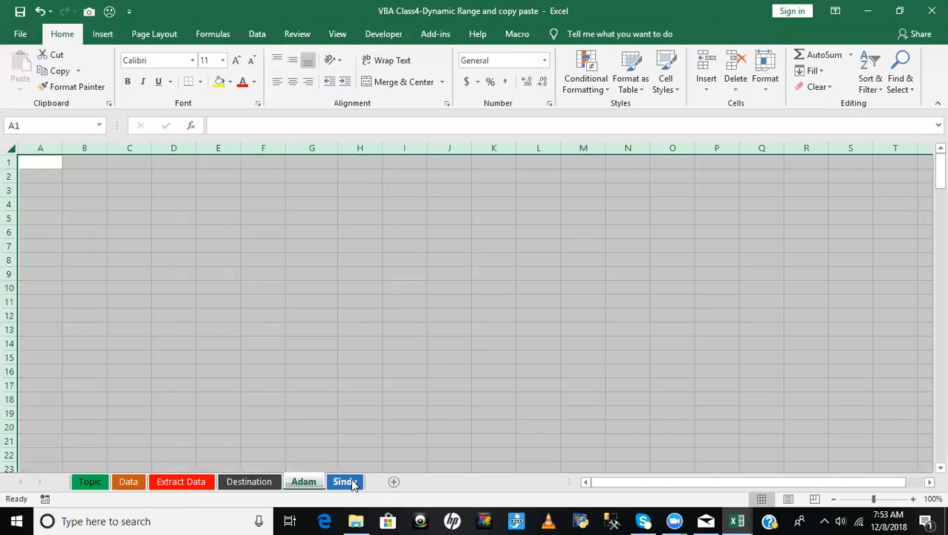
- Clear all contents and formatting from cell A1 through the last used cell on the second salesman's sheet
left_click(350, 483)
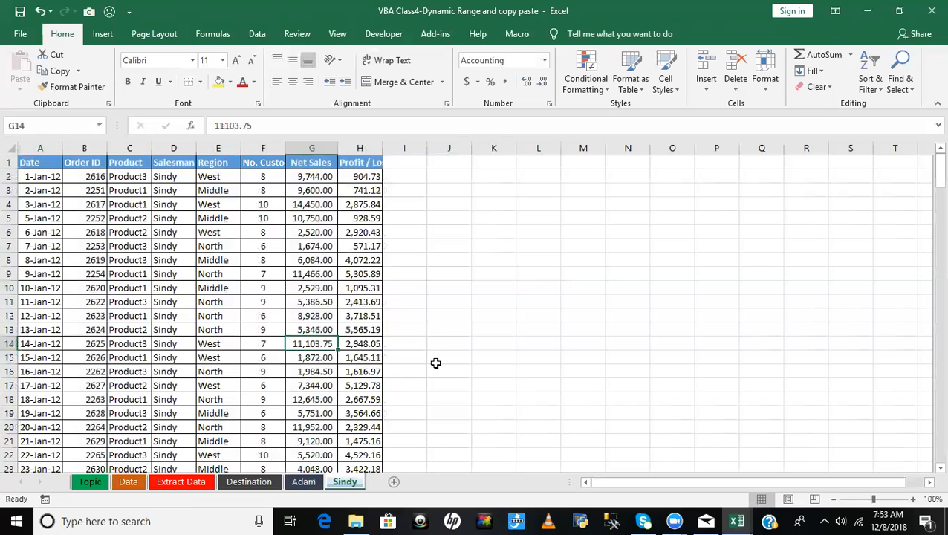
left_click(28, 159)
key("ctrl+shift+End")
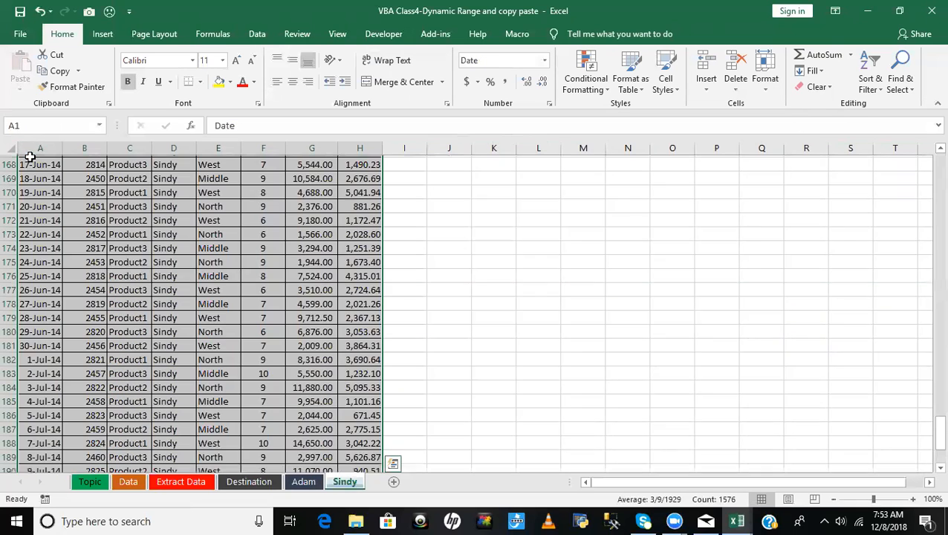
left_click(829, 87)
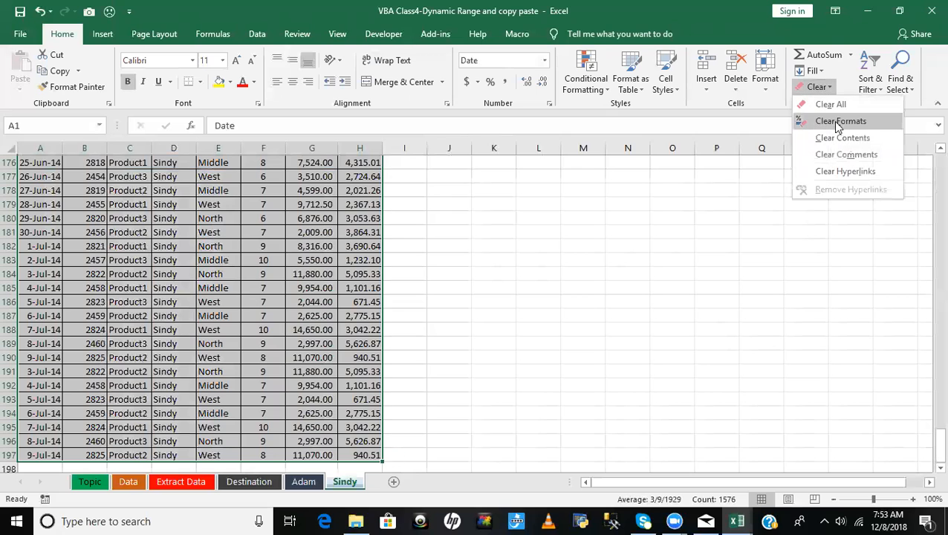
left_click(831, 105)
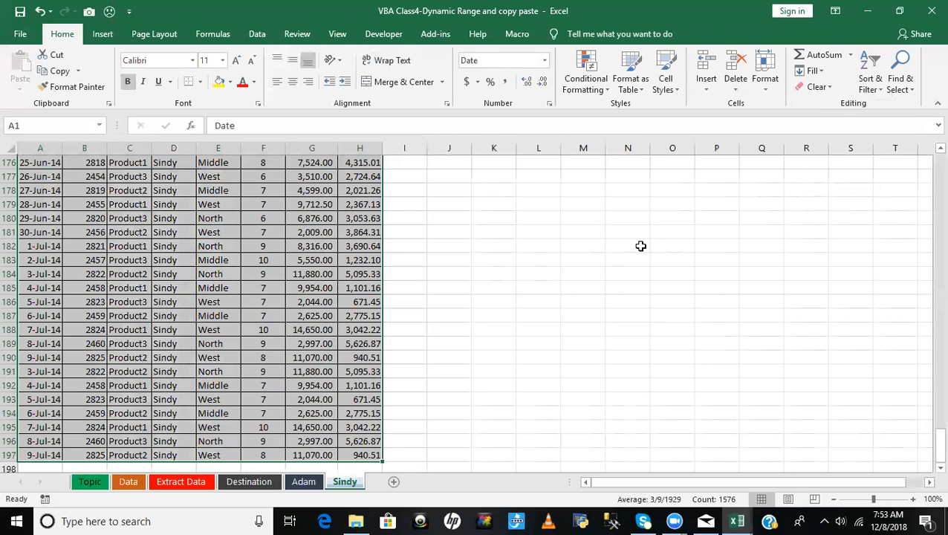
left_click(536, 274)
left_click(266, 343)
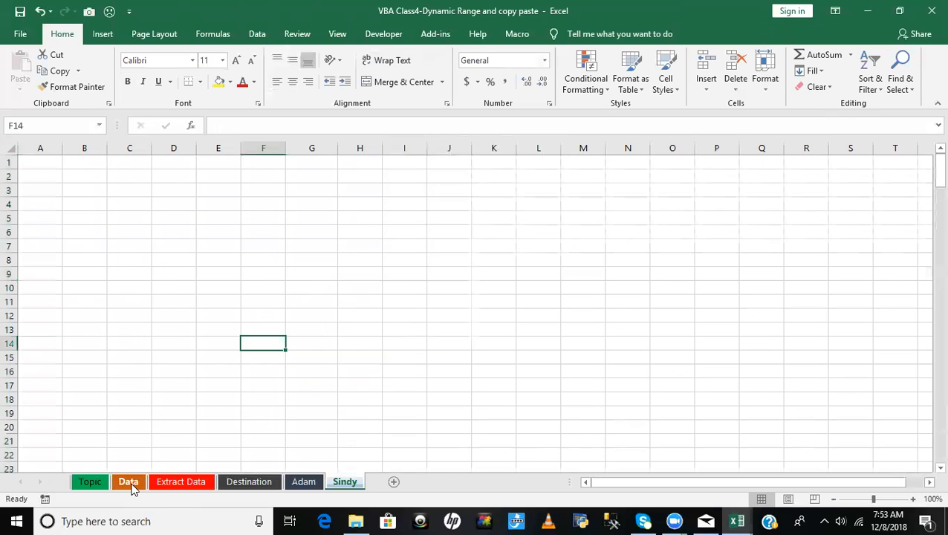
- Review the source records on the Data sheet and inspect both salesman sheets, ending on the Data sheet
left_click(128, 481)
left_click(257, 261)
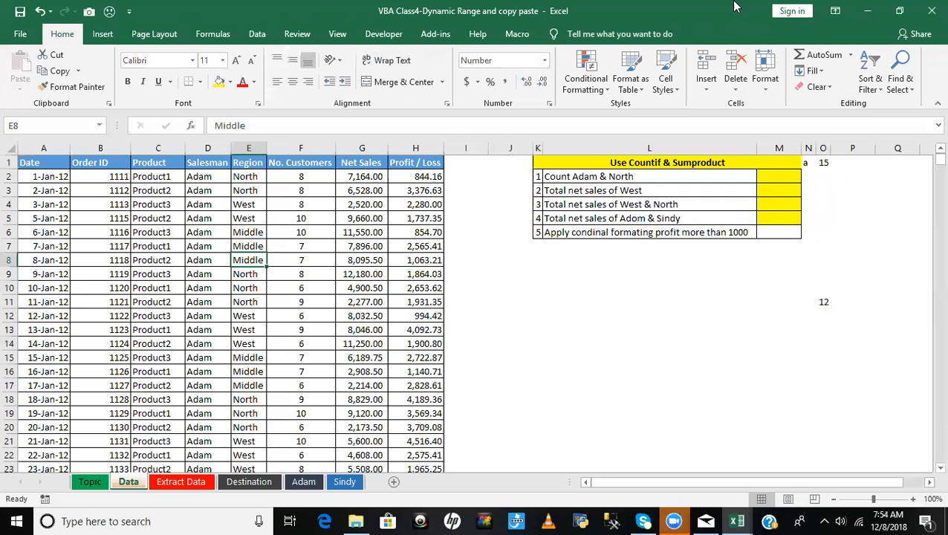
left_click_drag(303, 254, 303, 248)
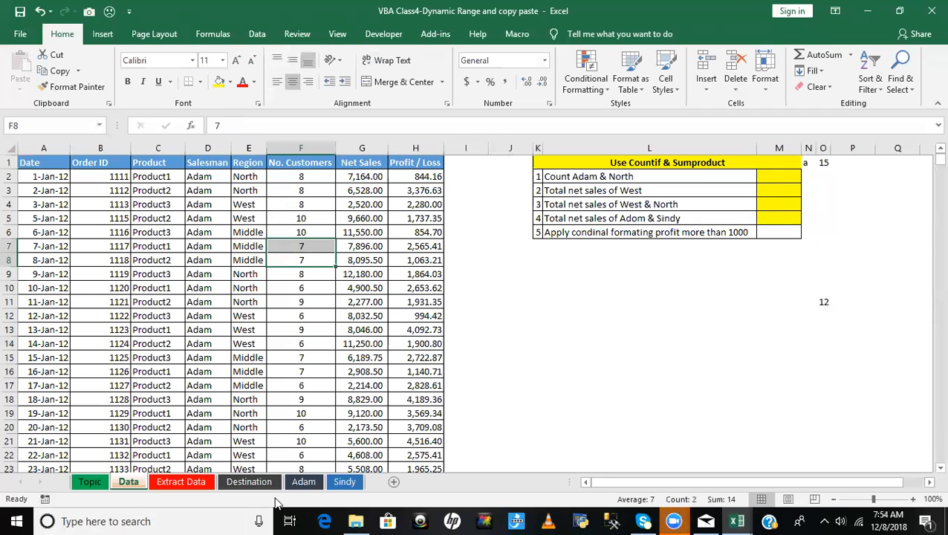
left_click(303, 482)
left_click(354, 479)
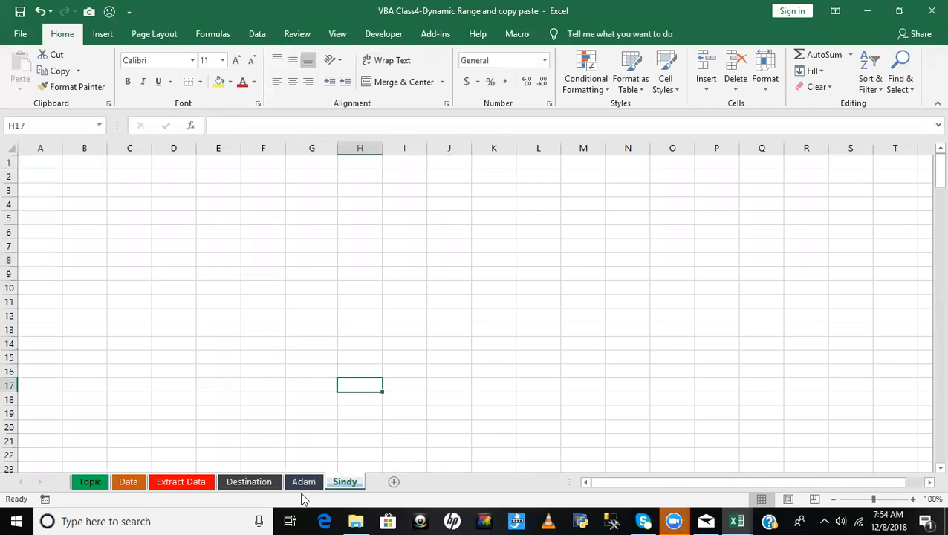
left_click(303, 482)
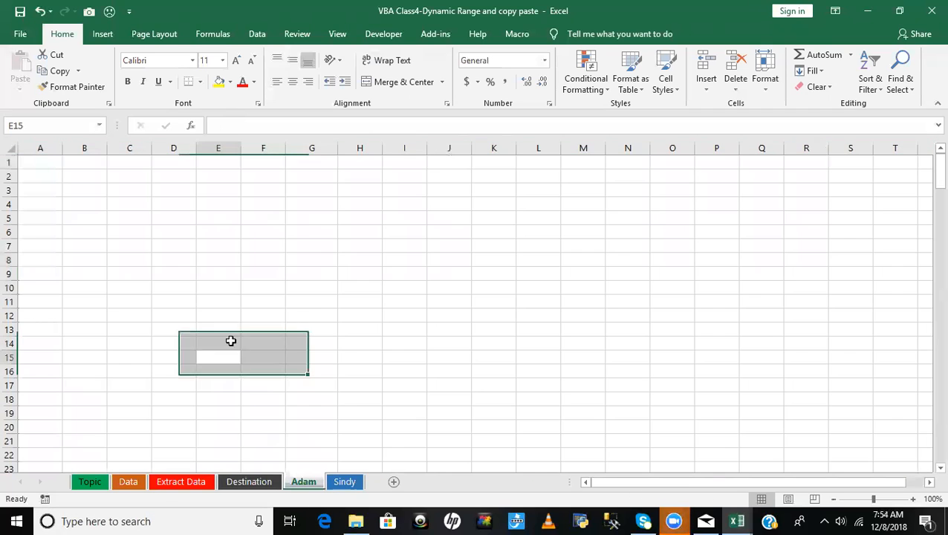
left_click(345, 482)
left_click(131, 483)
left_click(260, 217)
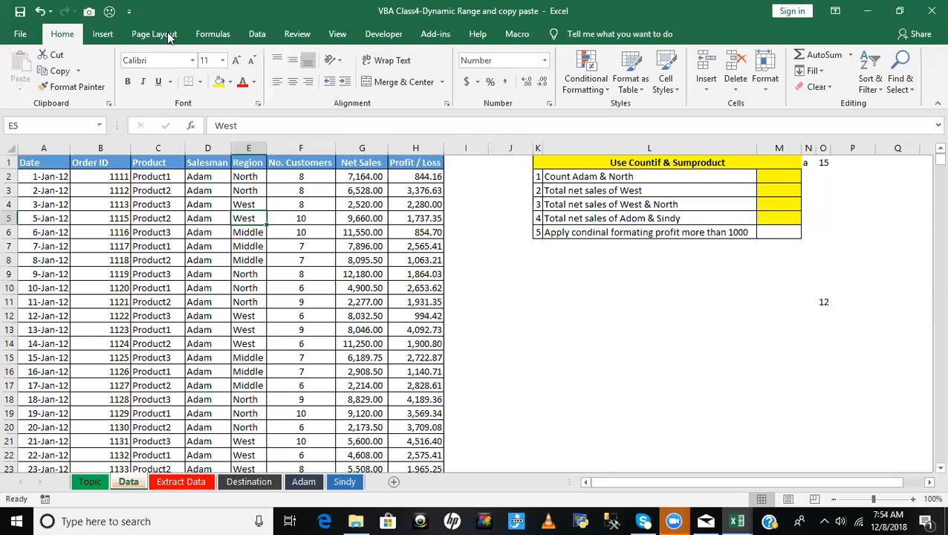
- Start recording a macro named FilterData, stored in This Workbook
left_click(389, 37)
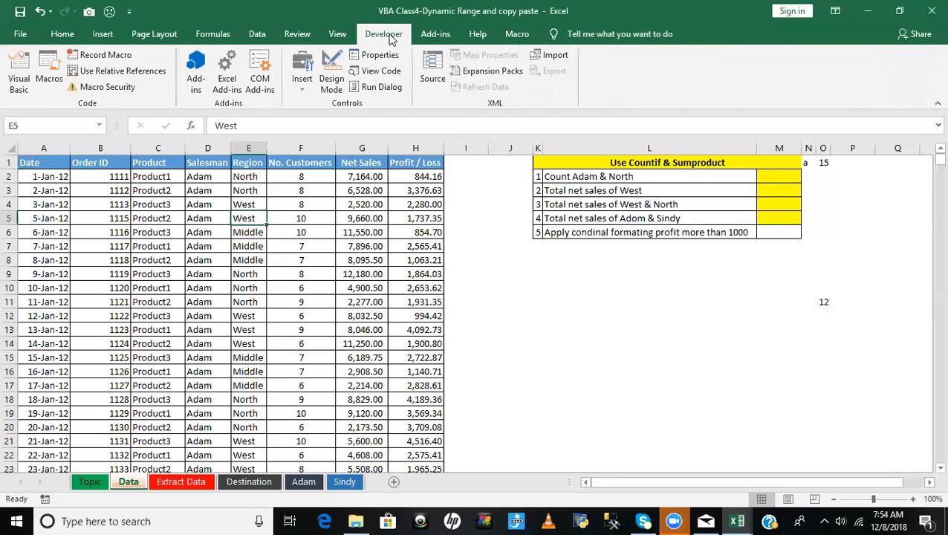
left_click(99, 55)
key("BackSpace")
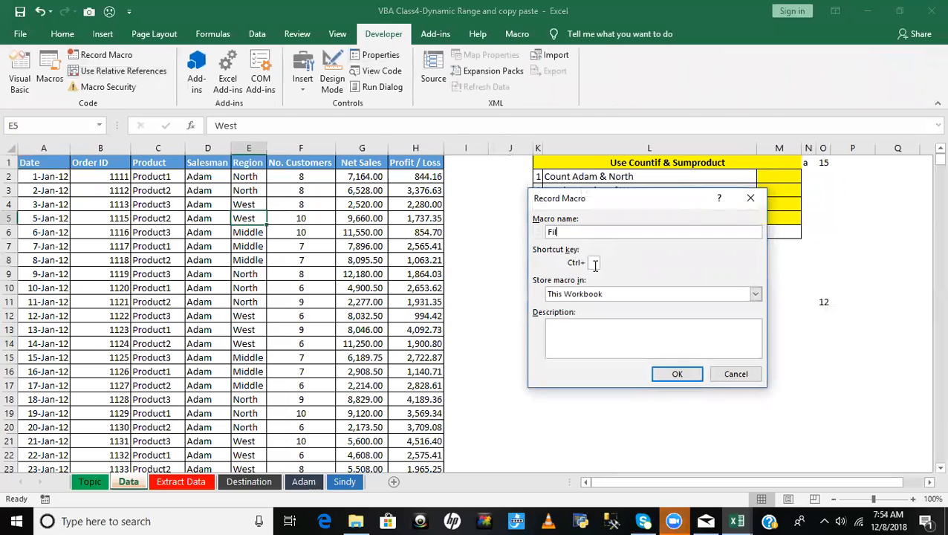
type("FilterData")
left_click(687, 376)
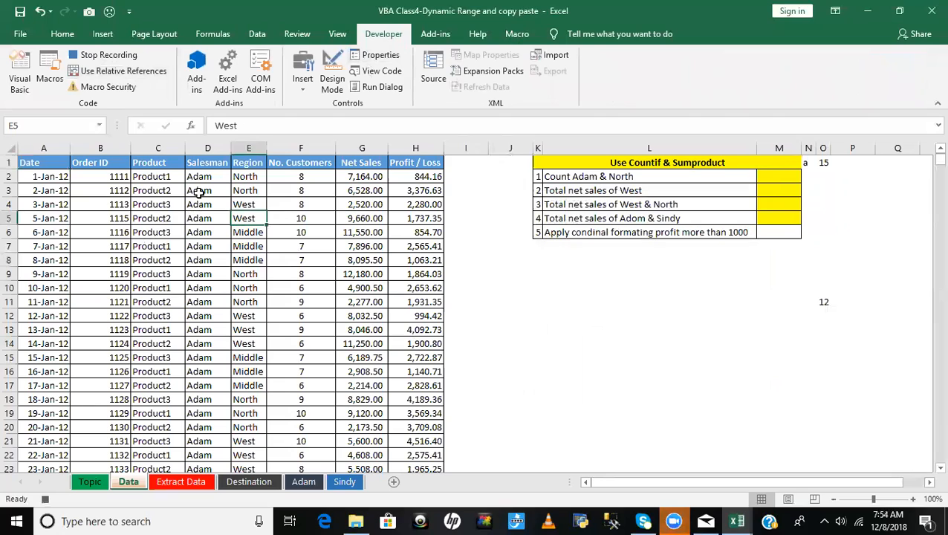
- Turn on filters from the Salesman header in D1 and show only the first listed salesman's records
left_click(203, 163)
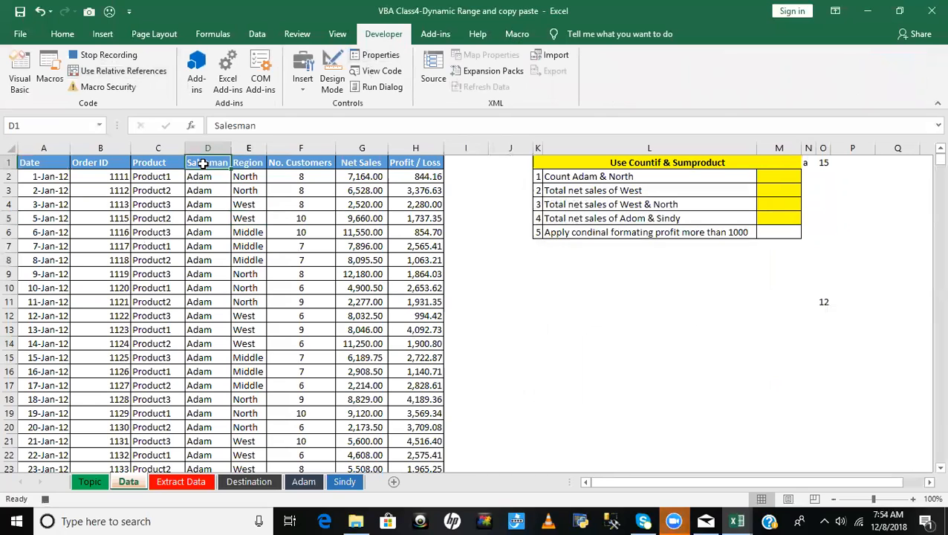
key("ctrl+shift+l")
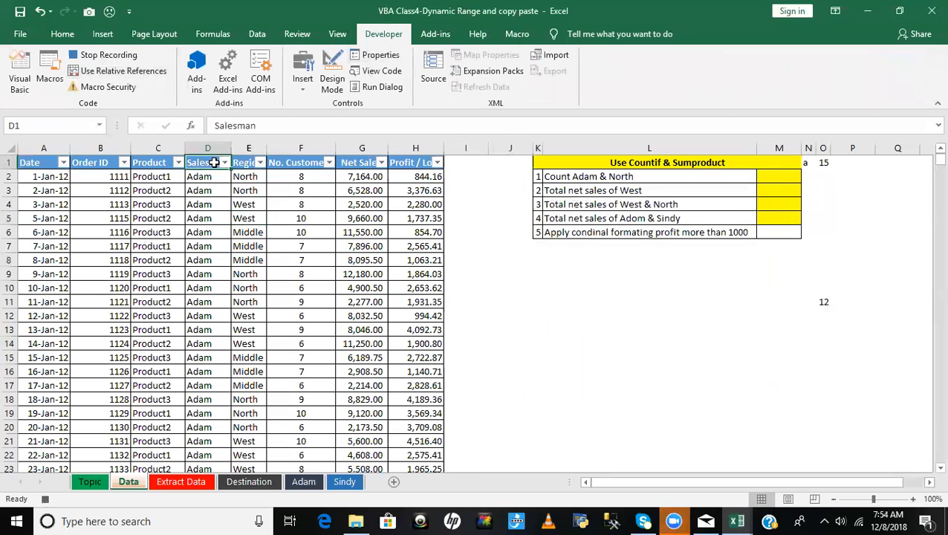
left_click(223, 163)
left_click(111, 298)
left_click(104, 310)
left_click(141, 427)
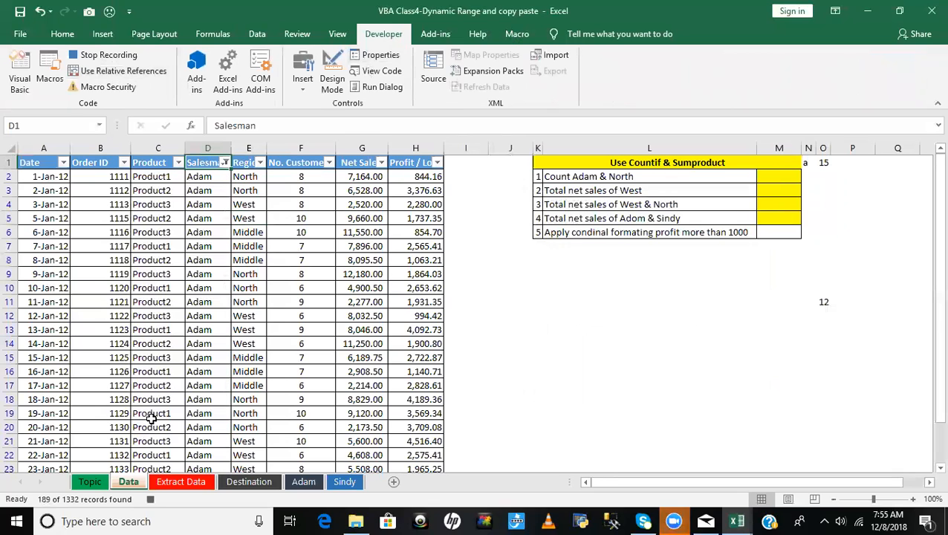
- Copy the filtered Data range from A1 to its last cell and paste it into A1 of the first salesman's sheet
left_click(27, 162)
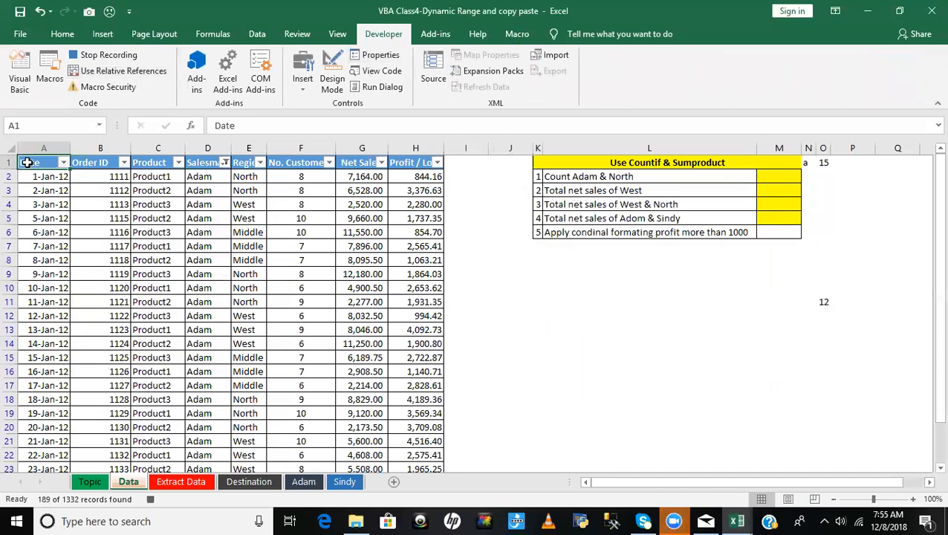
key("ctrl+shift+End")
key("ctrl+c")
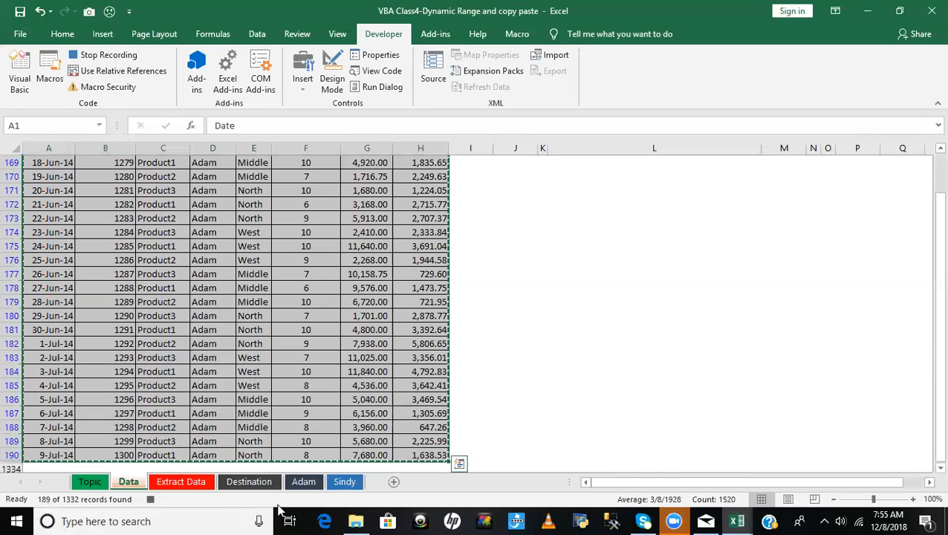
left_click(295, 480)
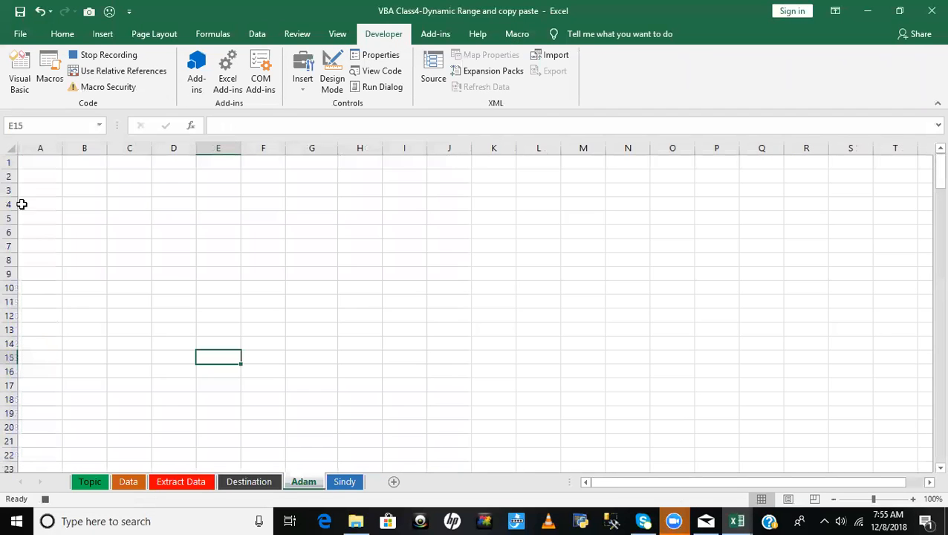
left_click(35, 165)
key("ctrl+v")
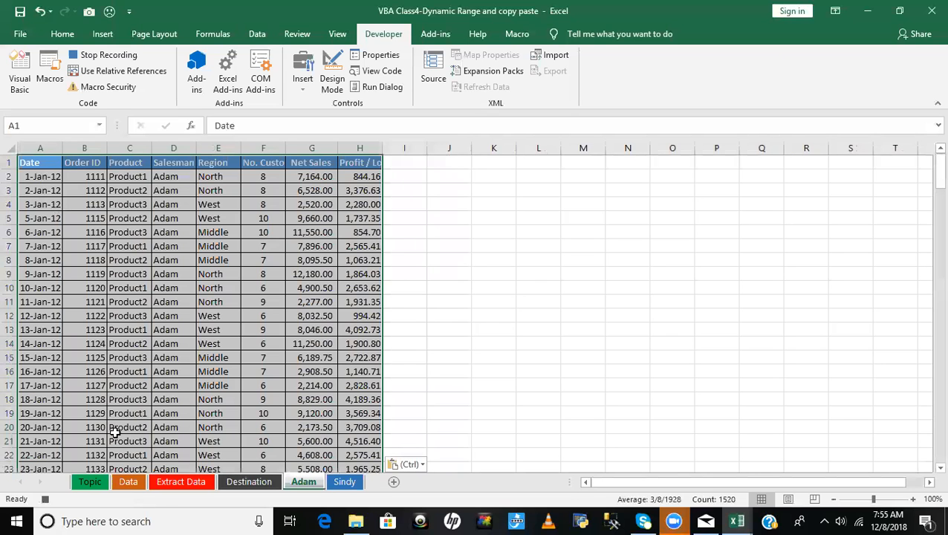
- Reset the filters on the Data sheet and filter the Salesman column to only the last listed salesman
left_click(129, 482)
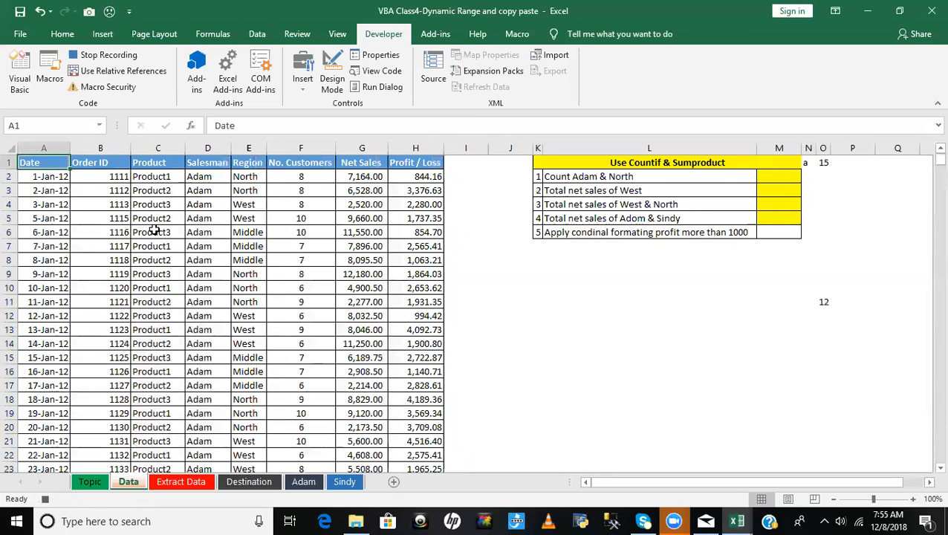
key("ctrl+shift+l")
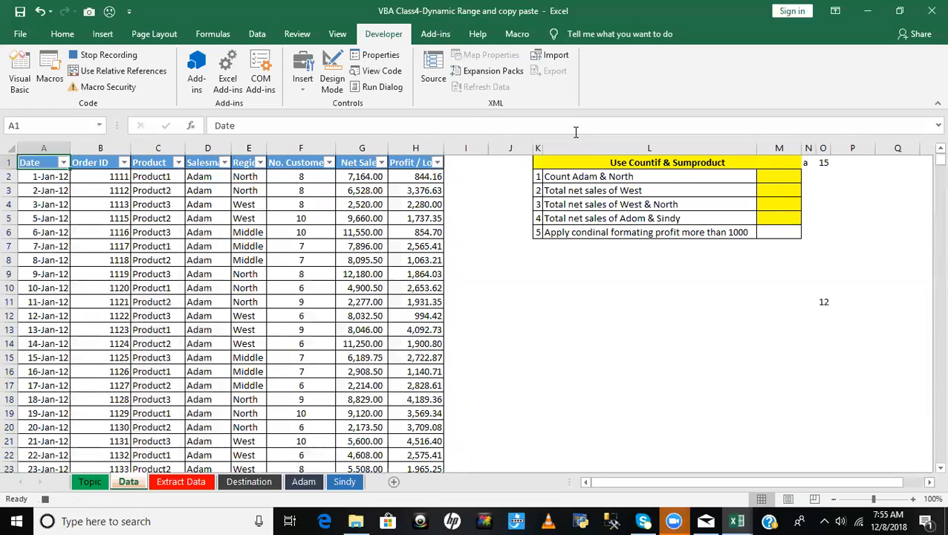
left_click(202, 163)
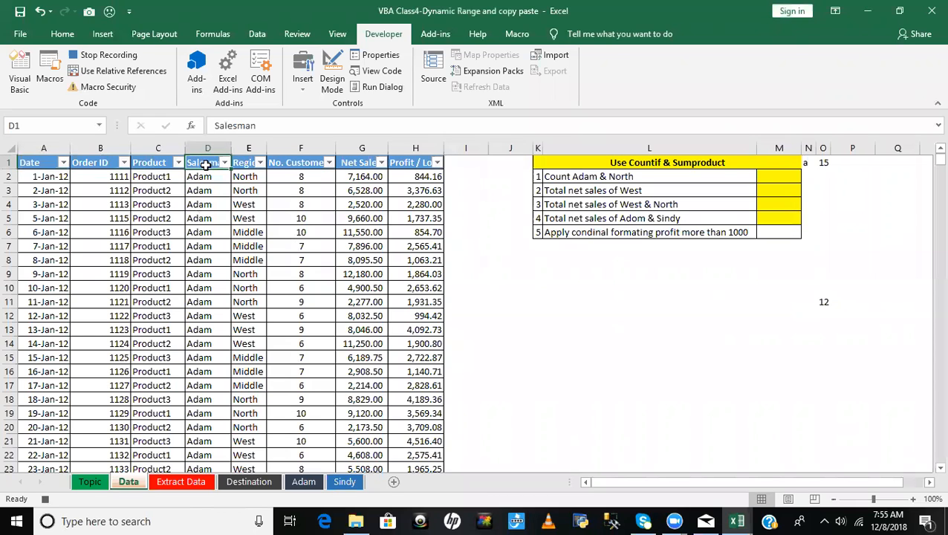
left_click(225, 162)
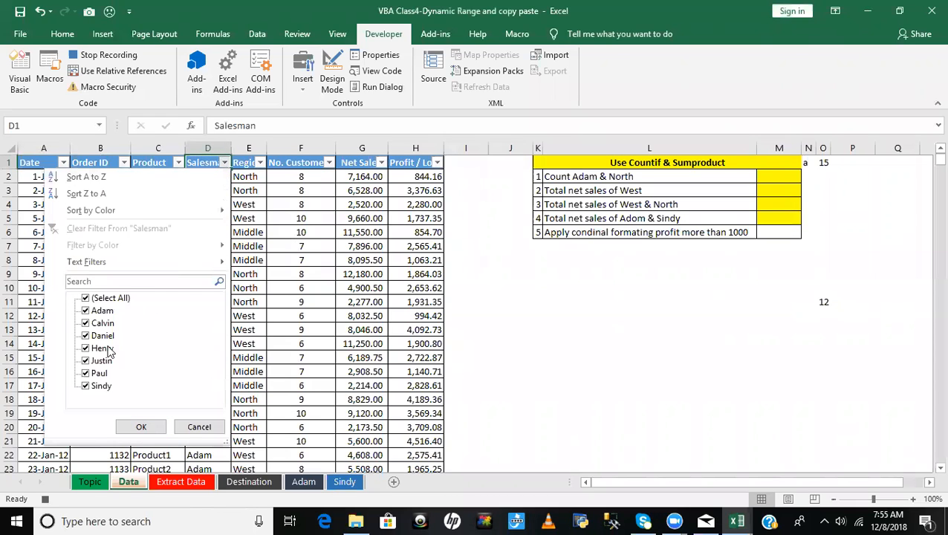
left_click(104, 298)
left_click(101, 386)
left_click(140, 427)
- Copy the filtered Data range from A1 to its last cell and paste it into A1 of the second salesman's sheet
left_click(34, 163)
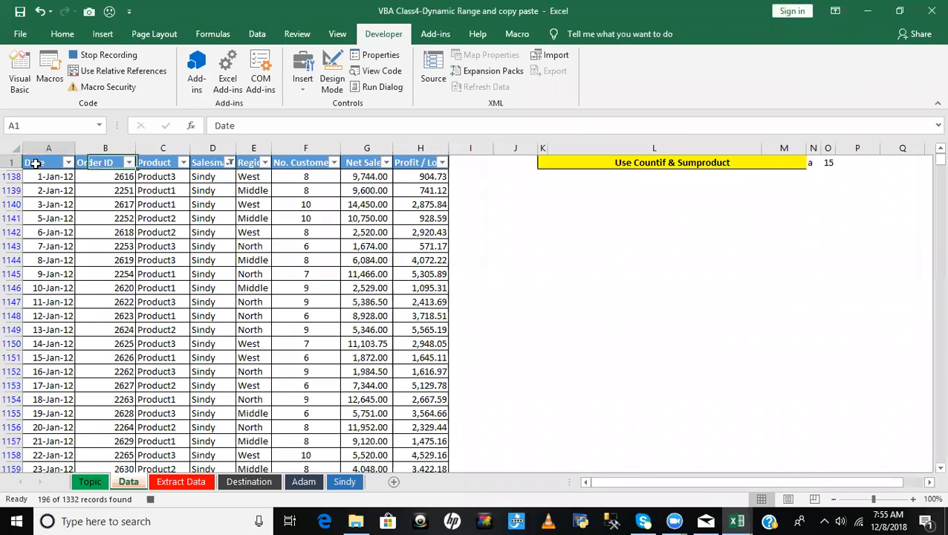
key("ctrl+shift+End")
key("ctrl+c")
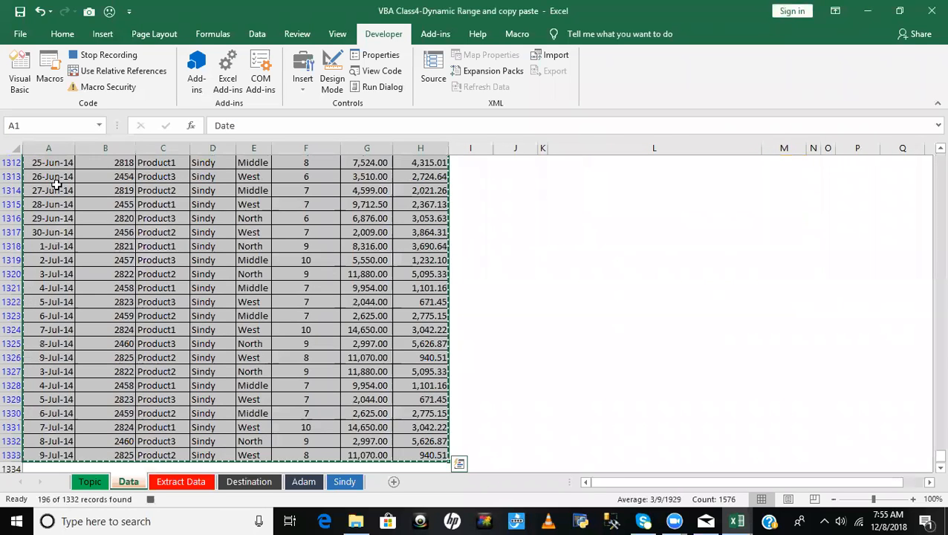
left_click(345, 481)
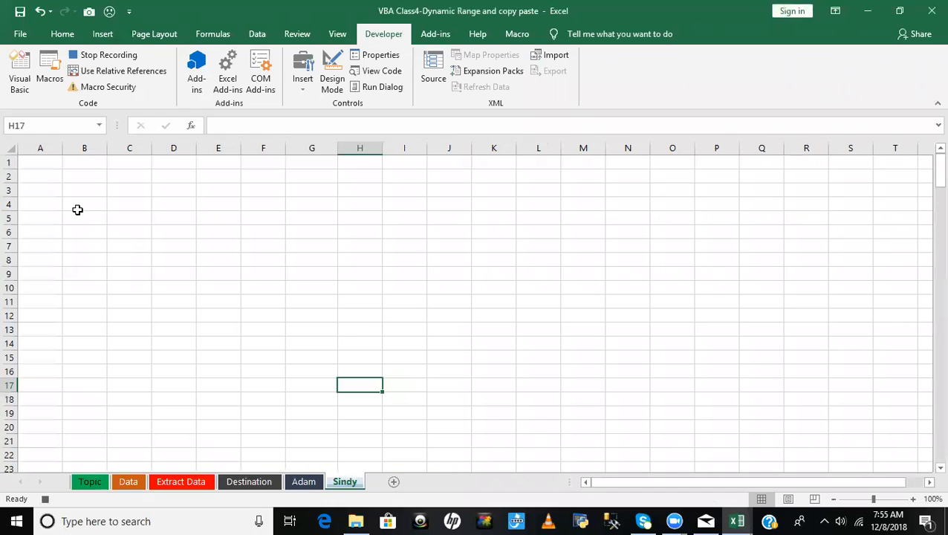
left_click(41, 165)
key("ctrl+v")
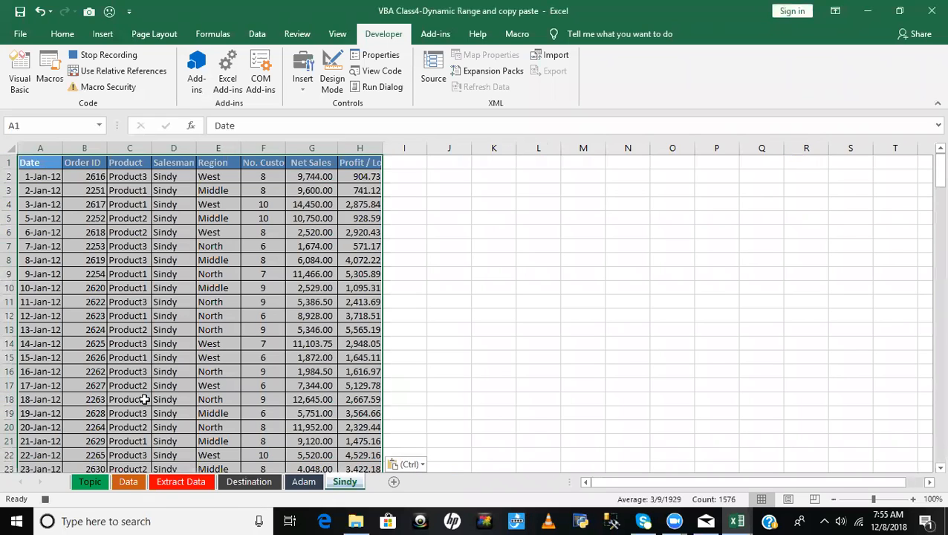
- Return to the Data sheet, remove its filters and stop recording the macro
left_click(128, 482)
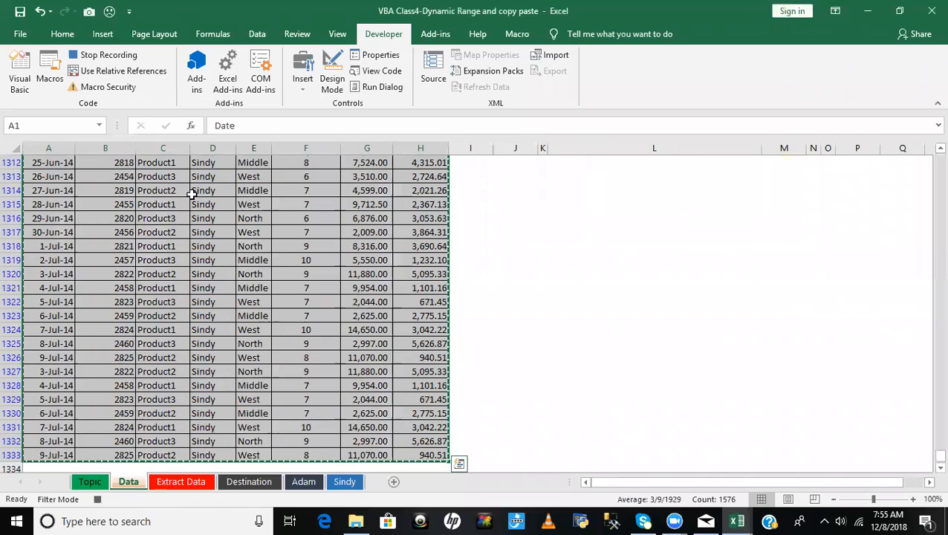
scroll(191, 193, "up", 20)
key("ctrl+shift+l")
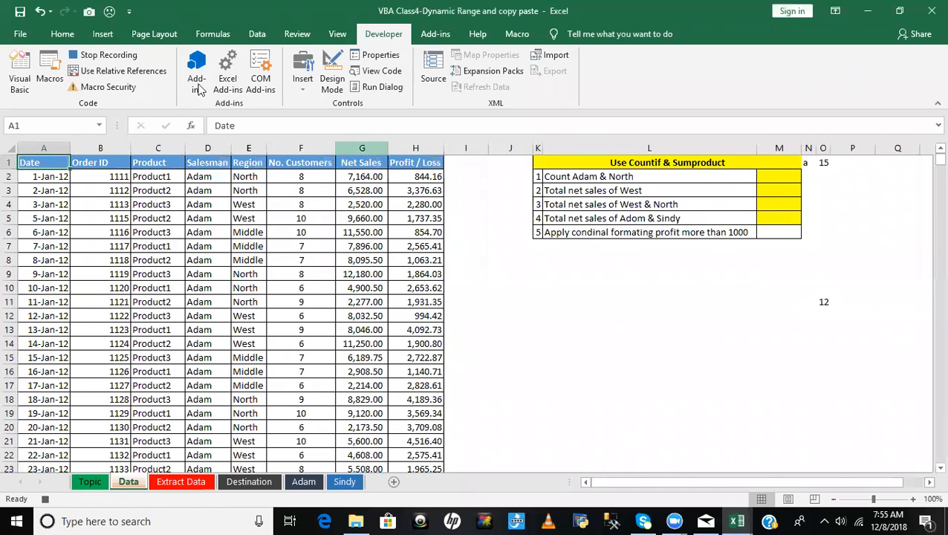
left_click(91, 55)
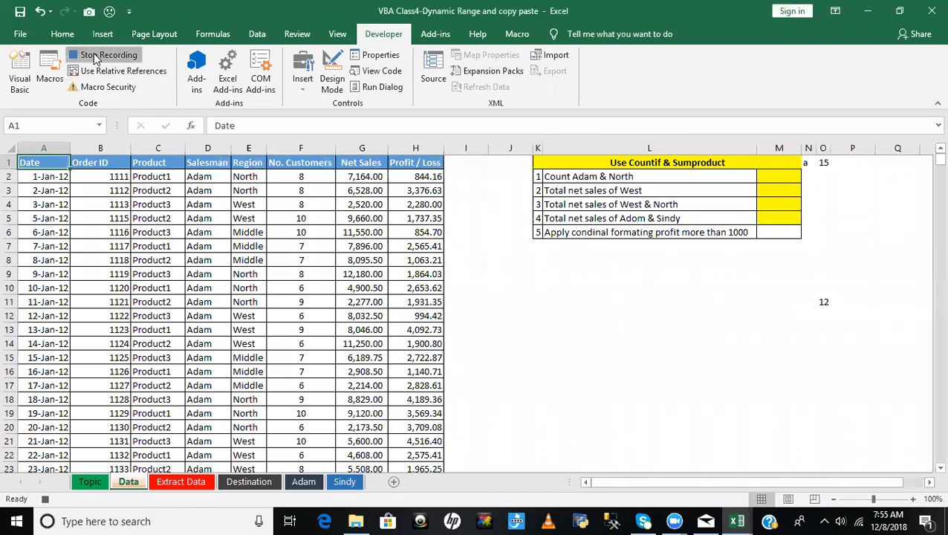
left_click(273, 273)
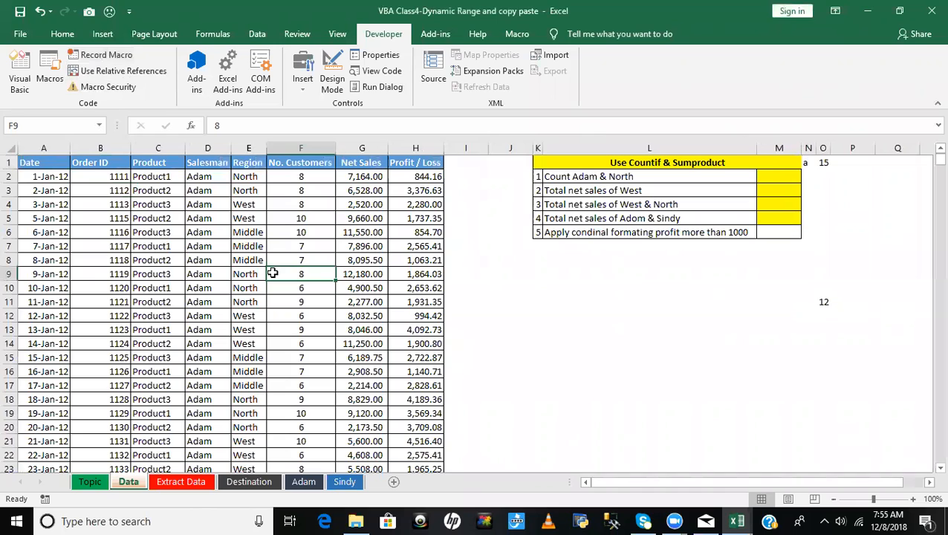
- Open the recorded FilterData code in Module1 of the workbook's VBA project
key("alt+F11")
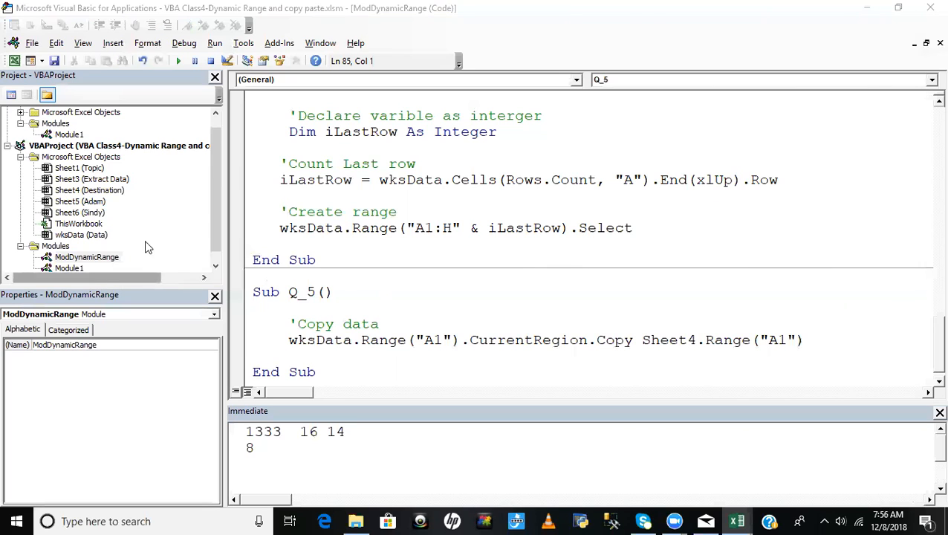
left_click_drag(214, 196, 212, 287)
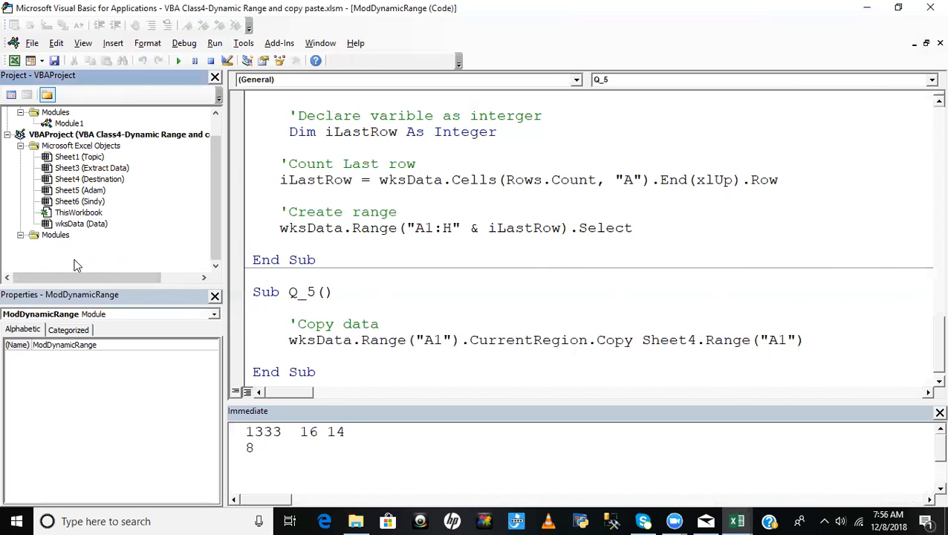
double_click(69, 257)
left_click(560, 193)
left_click(496, 224)
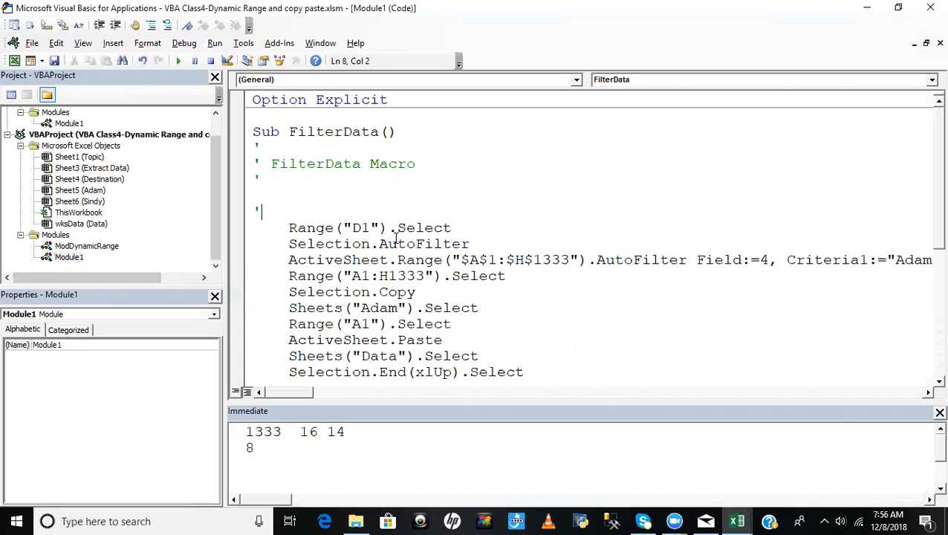
- Examine the recorded lines that select D1, turn on AutoFilter and filter field 4 by the first salesman
left_click_drag(296, 228, 487, 226)
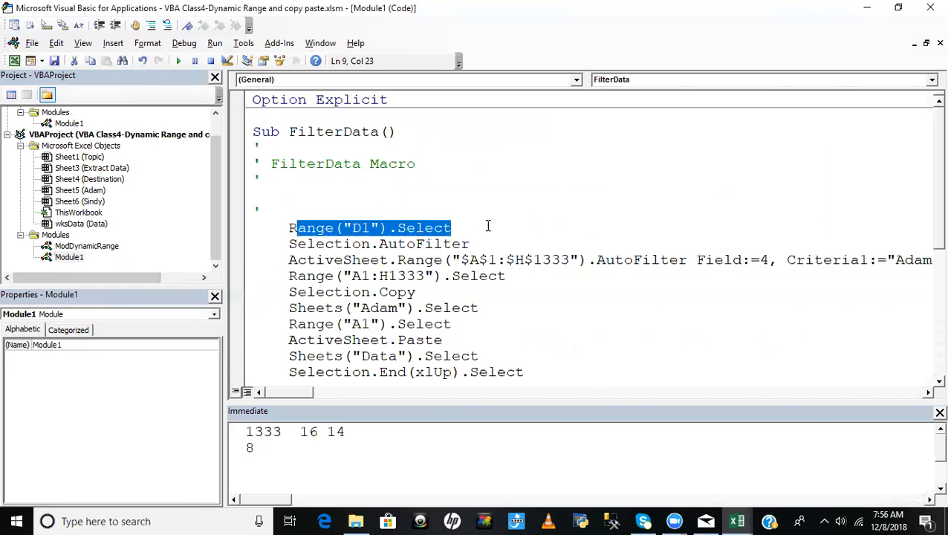
left_click(490, 226)
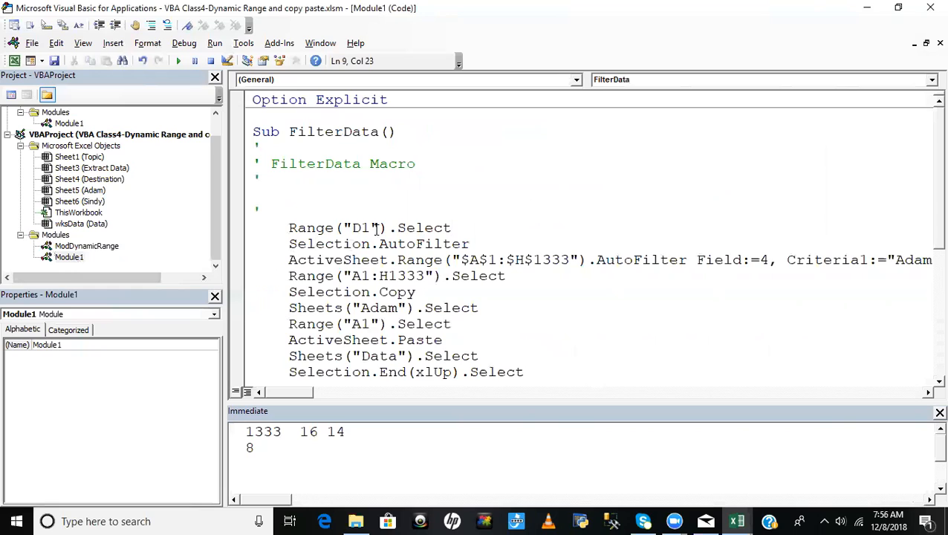
left_click_drag(287, 228, 451, 228)
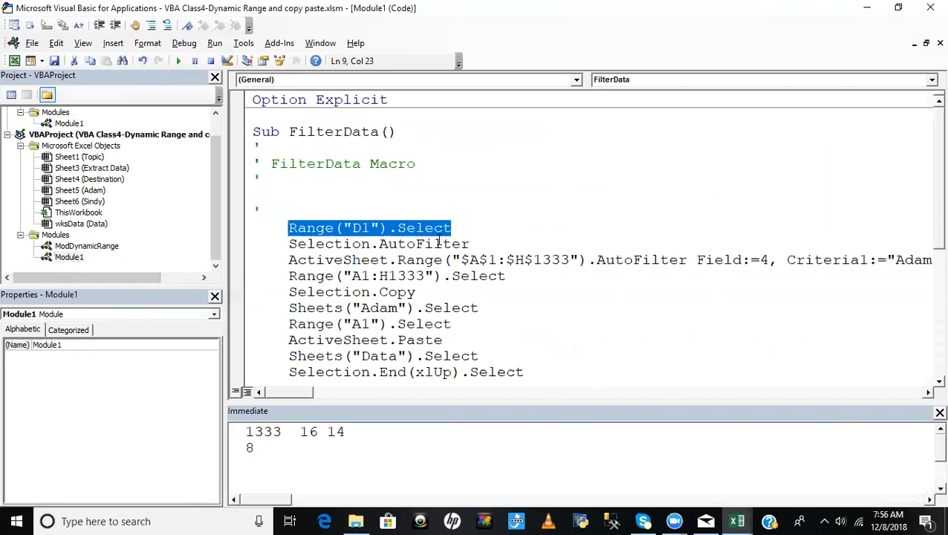
left_click_drag(290, 245, 492, 245)
left_click(571, 231)
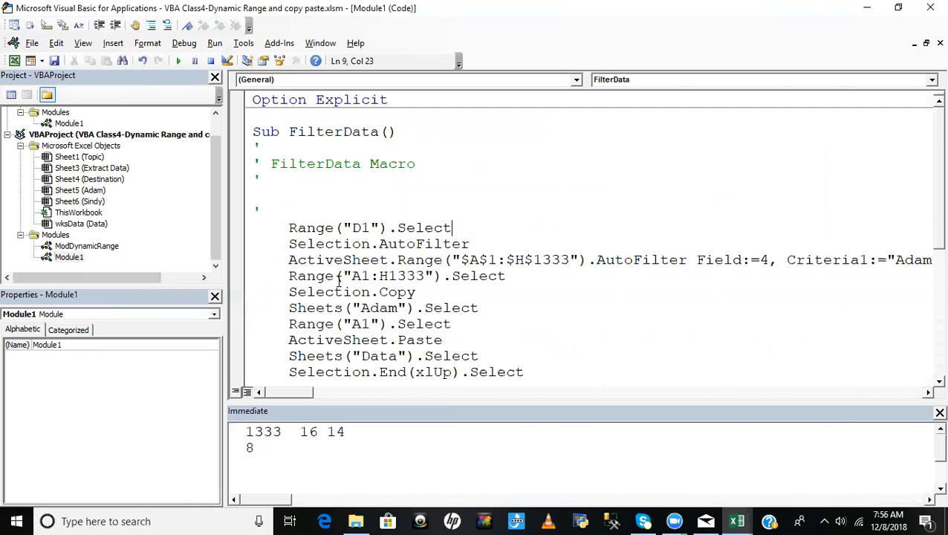
left_click_drag(295, 260, 907, 267)
left_click(605, 260)
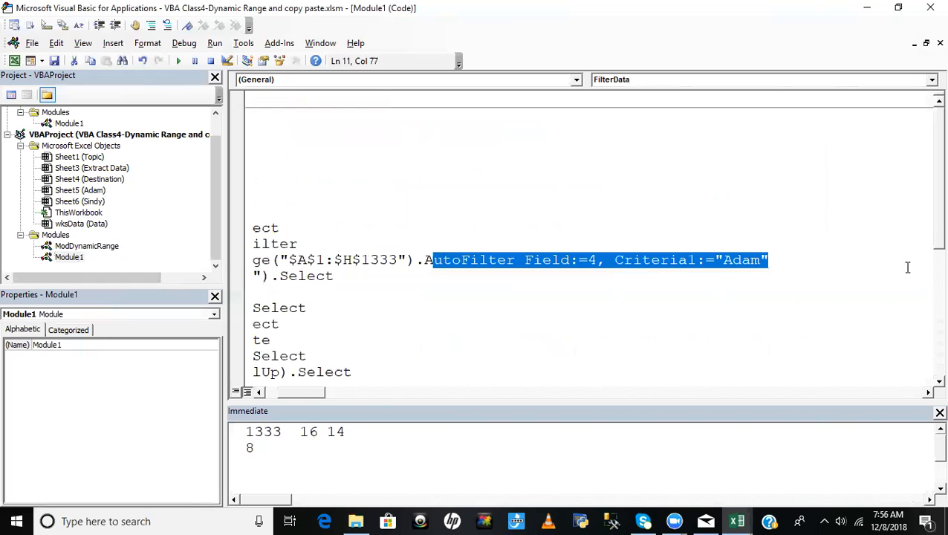
left_click_drag(305, 390, 269, 399)
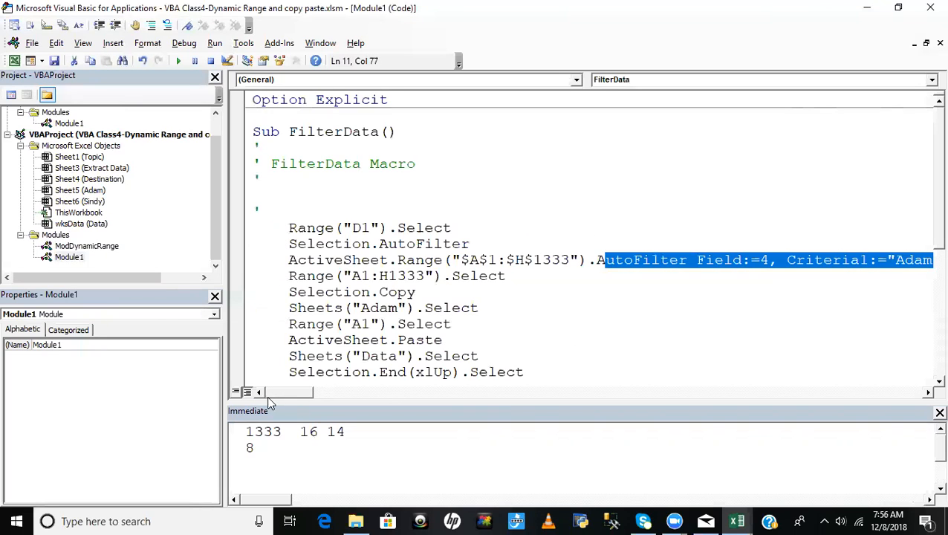
left_click(621, 306)
left_click(290, 261)
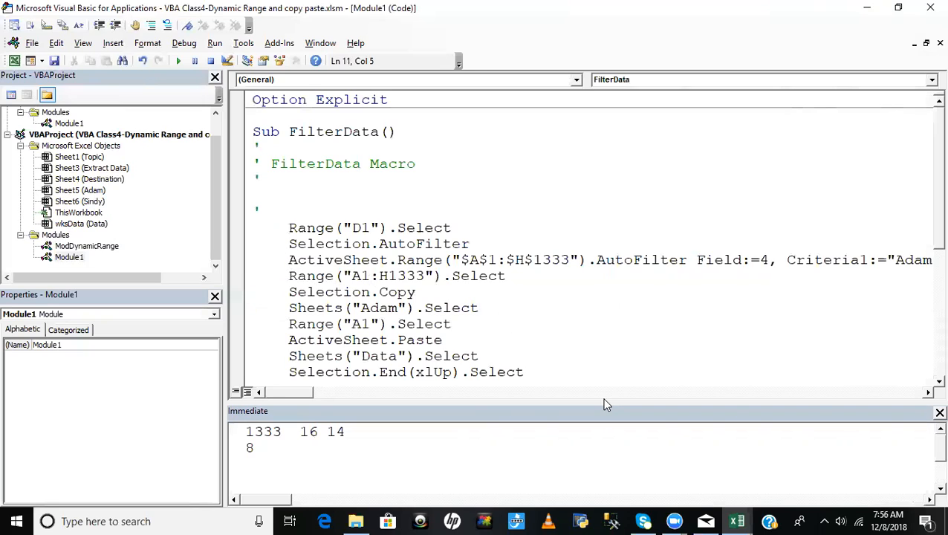
key("shift+End")
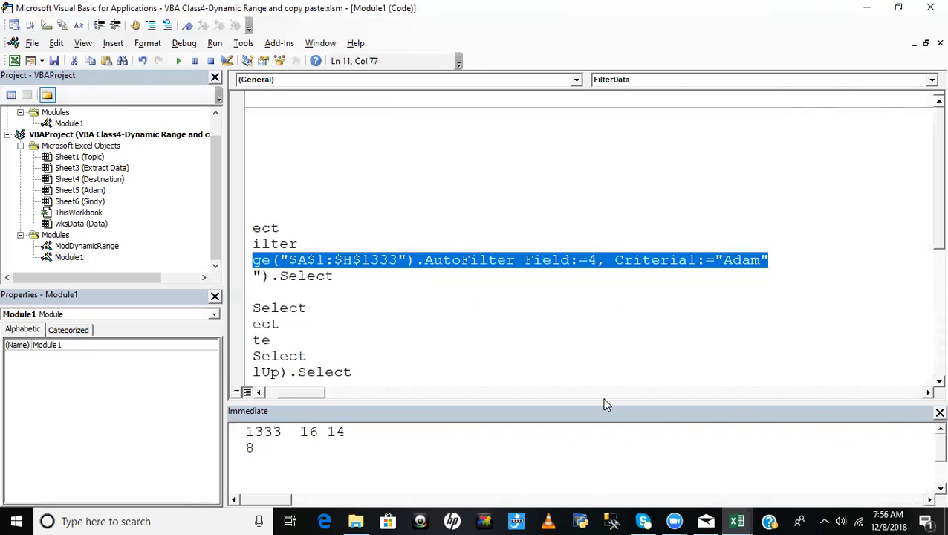
left_click(502, 216)
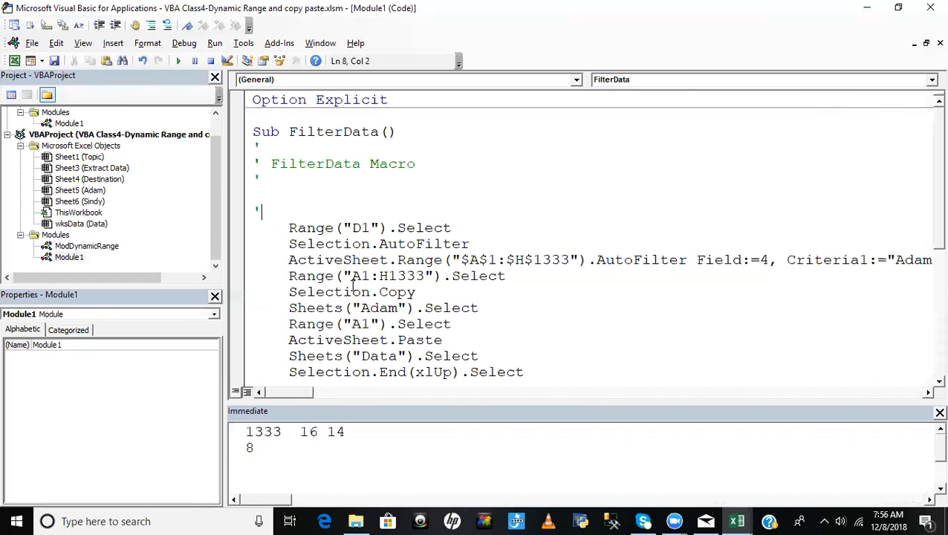
- Examine the recorded lines that copy A1:H1333, paste it into A1 of the first salesman's sheet and return to Data
left_click(548, 290)
left_click_drag(289, 276, 519, 277)
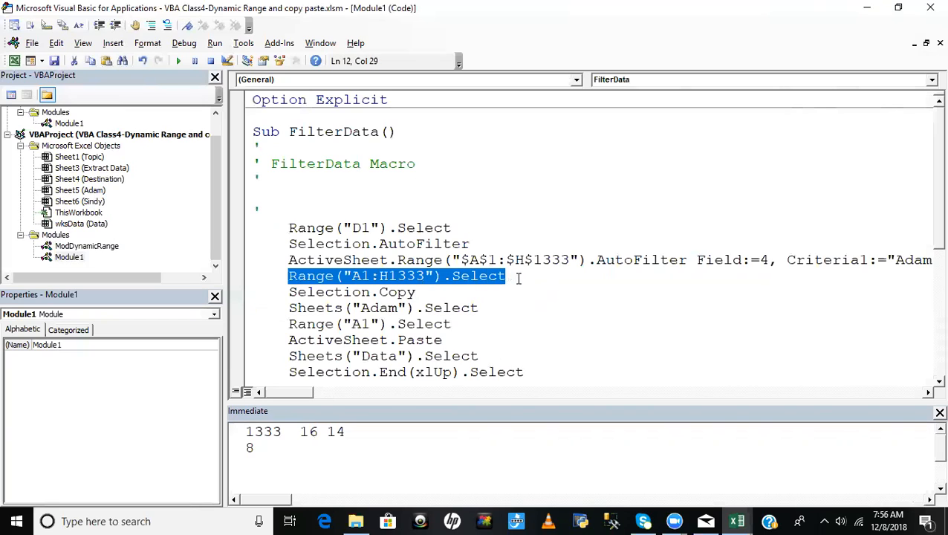
left_click(534, 277)
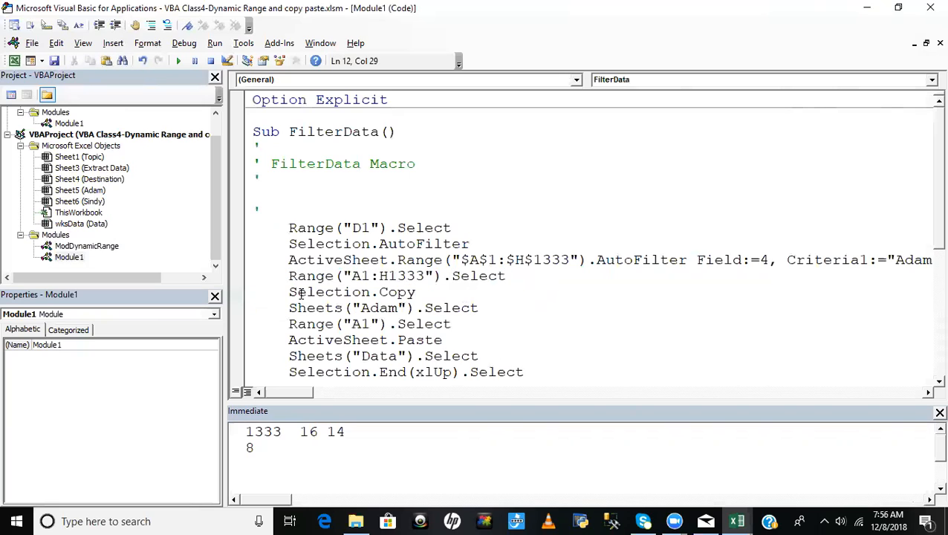
left_click_drag(298, 292, 456, 292)
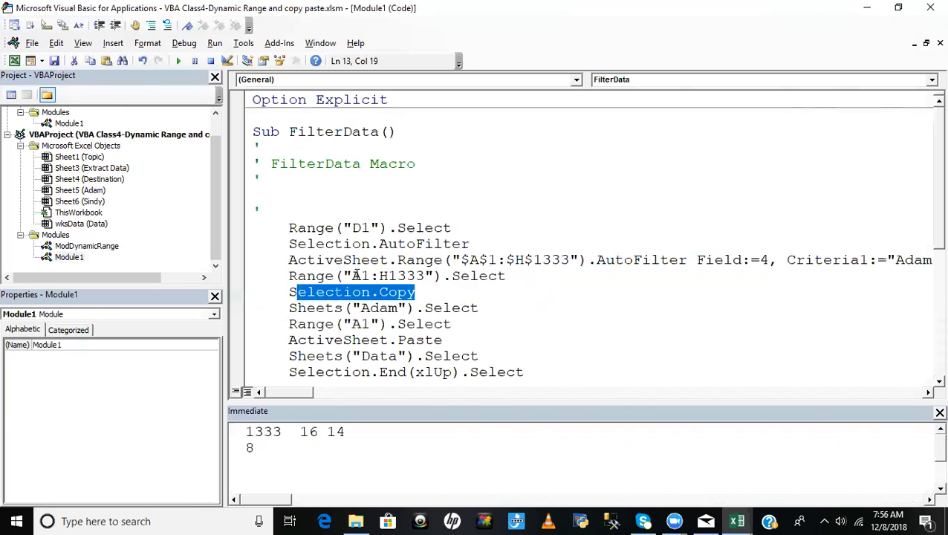
left_click(416, 275)
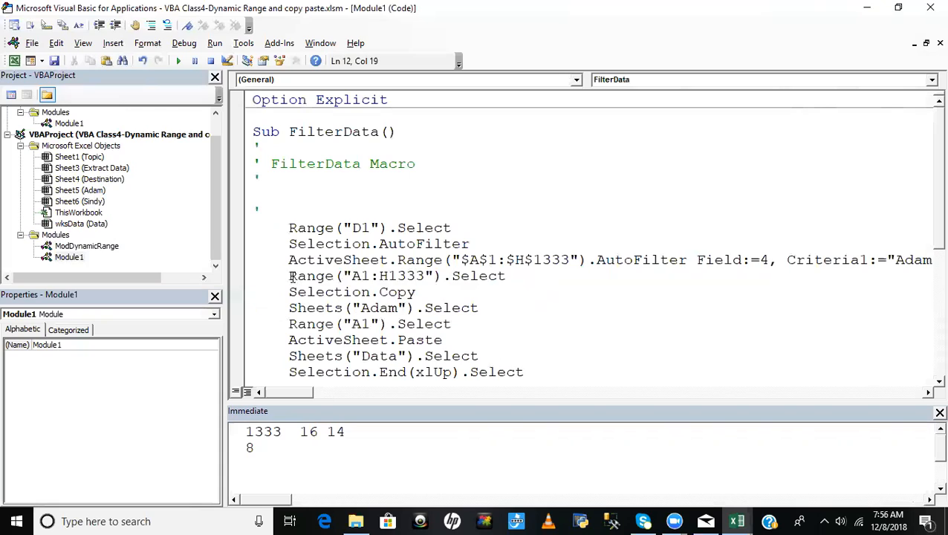
left_click_drag(288, 276, 434, 276)
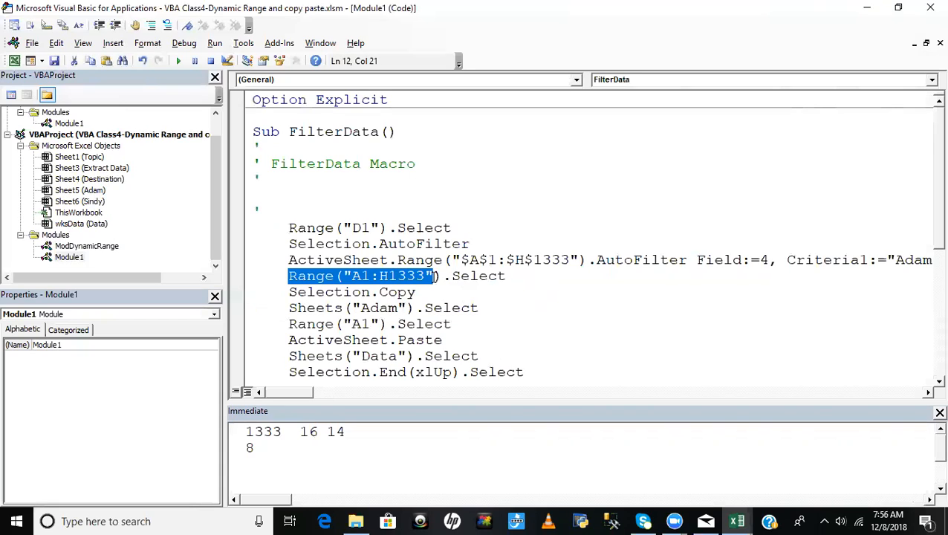
left_click(492, 295)
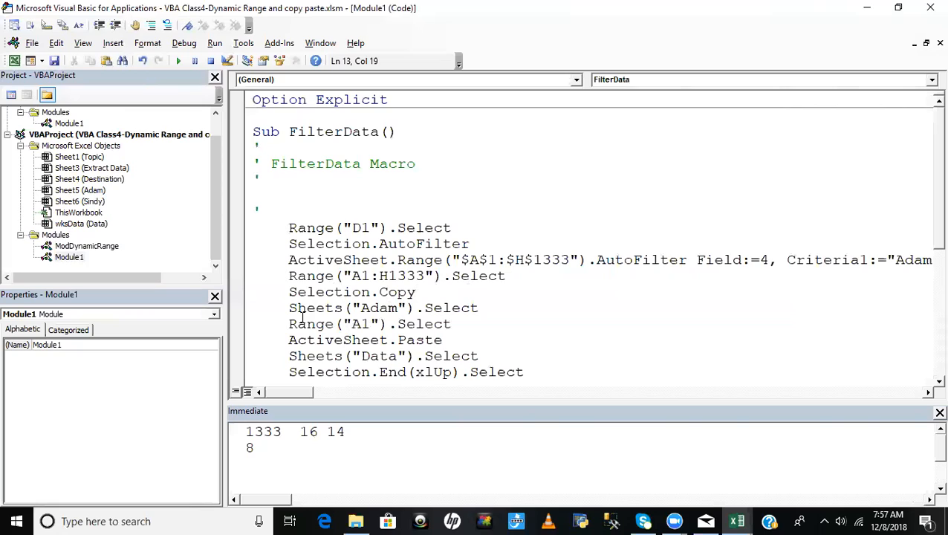
left_click_drag(298, 310, 501, 307)
left_click(491, 315)
left_click(289, 327)
left_click_drag(290, 327, 465, 322)
left_click_drag(297, 340, 444, 340)
left_click_drag(290, 300, 385, 324)
left_click(496, 329)
left_click(479, 355)
- Examine the recorded lines that move up to the header, end cut-copy mode and reset the AutoFilter
scroll(385, 343, "down", 2)
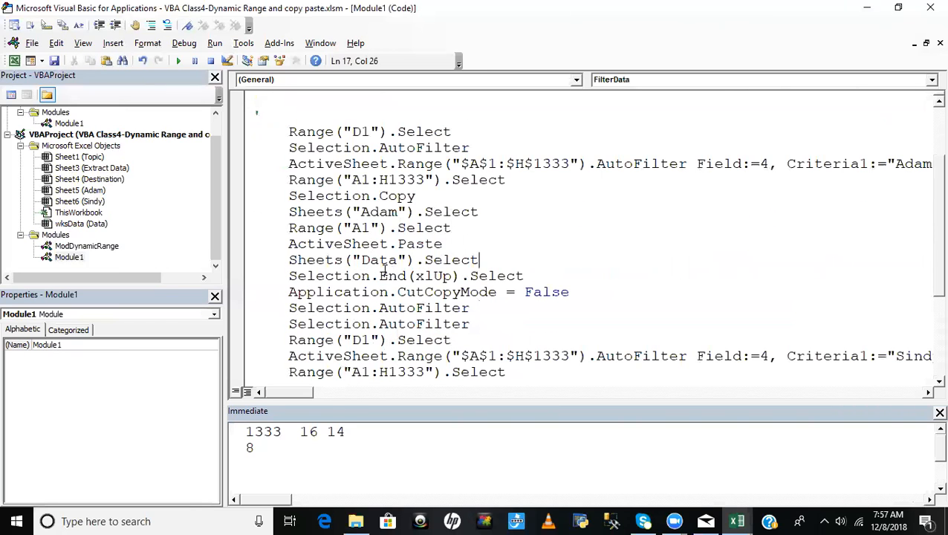
left_click_drag(295, 277, 537, 276)
left_click_drag(296, 292, 553, 292)
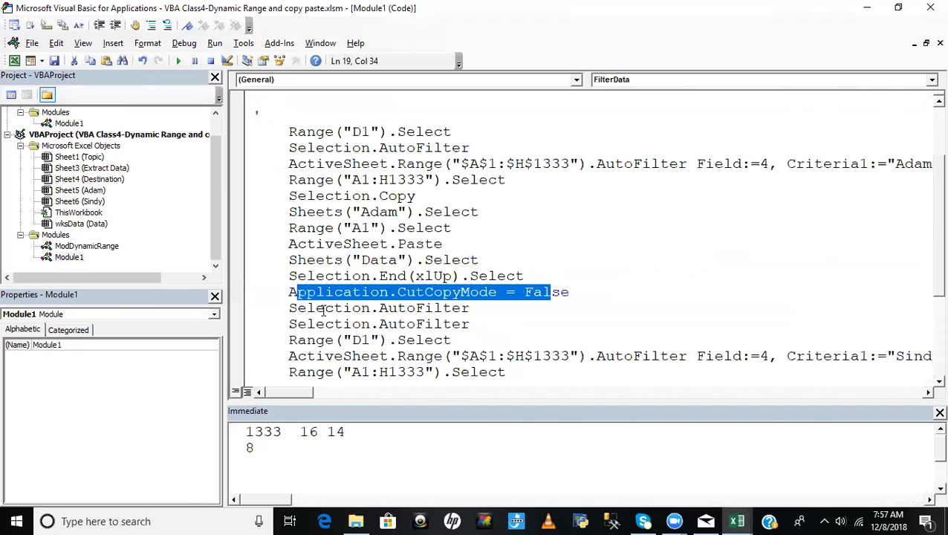
left_click_drag(289, 308, 493, 306)
left_click_drag(309, 337, 476, 311)
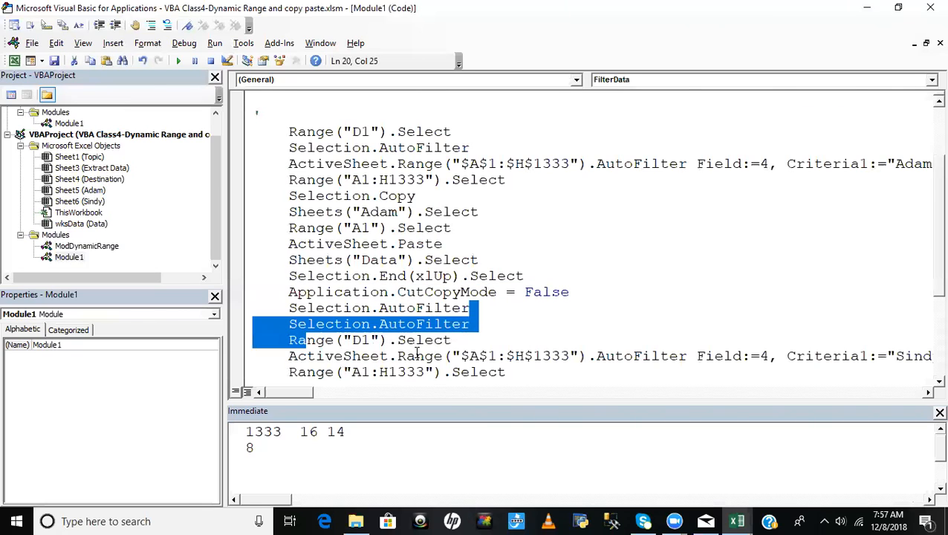
left_click(416, 353)
scroll(486, 294, "down", 2)
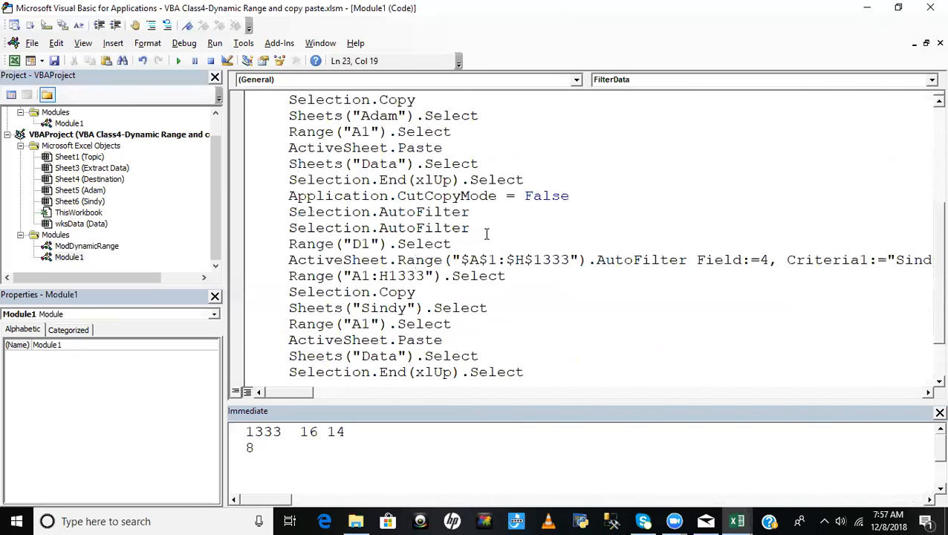
- Examine the recorded block for the second salesman down to End Sub and compare it with the first salesman's block
left_click_drag(289, 261, 933, 262)
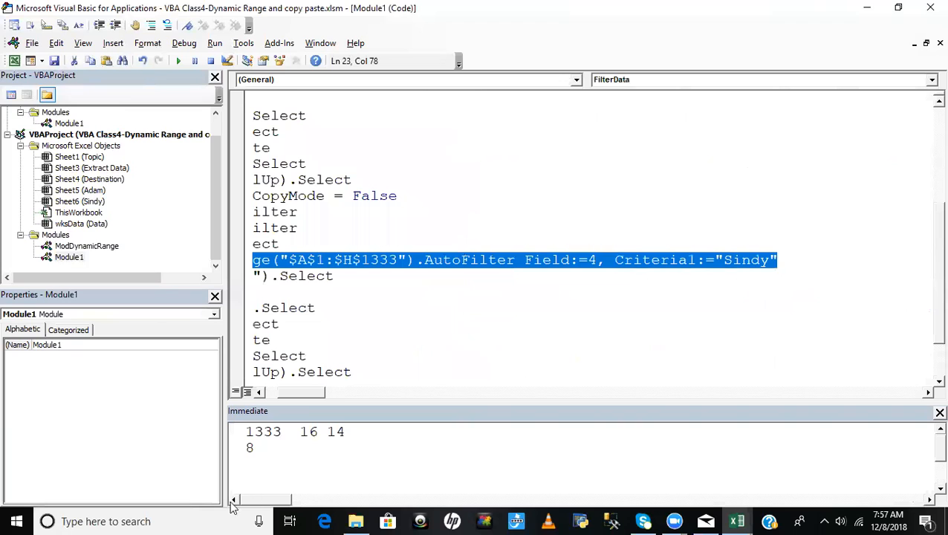
left_click_drag(304, 393, 277, 399)
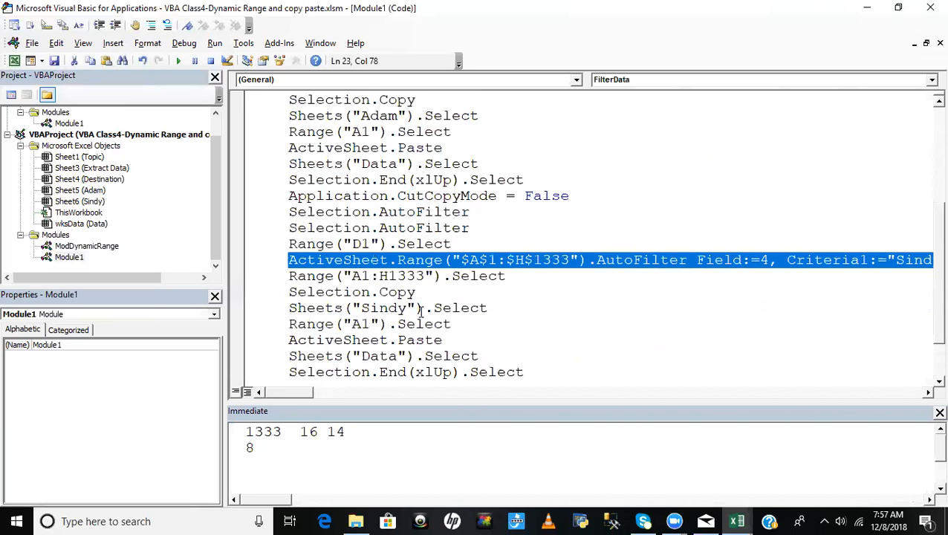
left_click(460, 282)
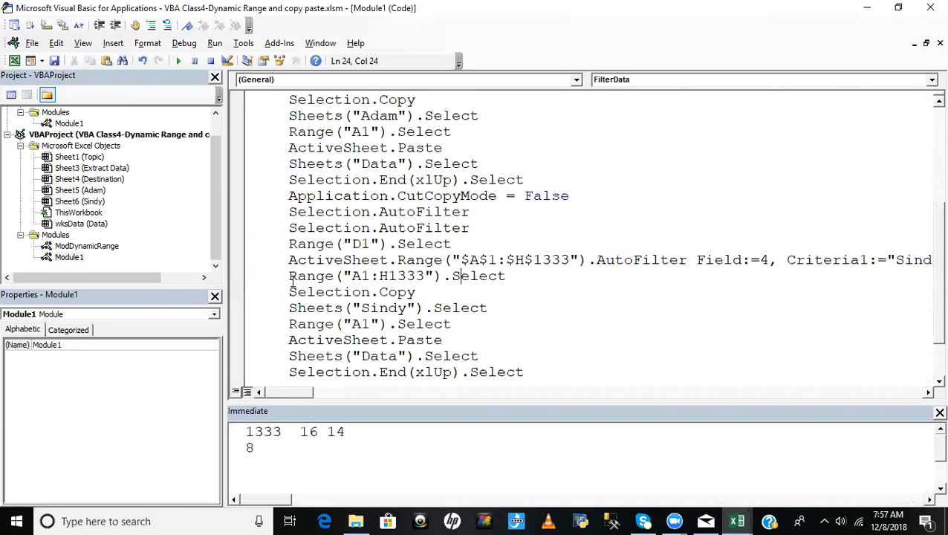
left_click(290, 277, "shift")
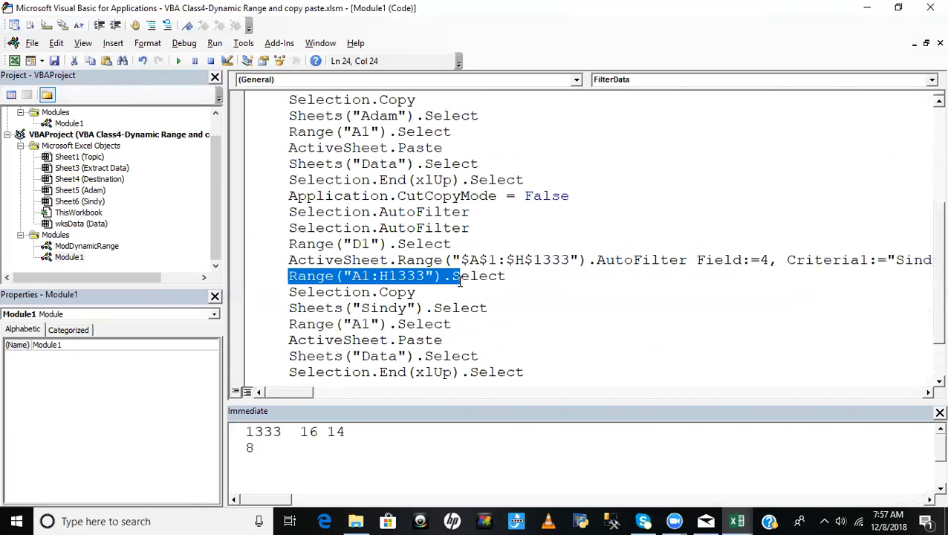
left_click(389, 340)
scroll(446, 331, "down", 2)
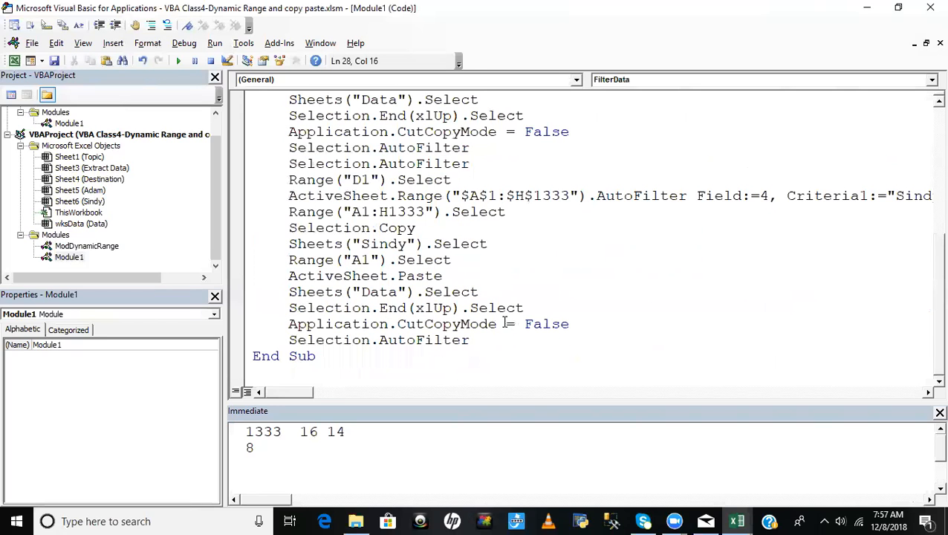
scroll(510, 294, "up", 5)
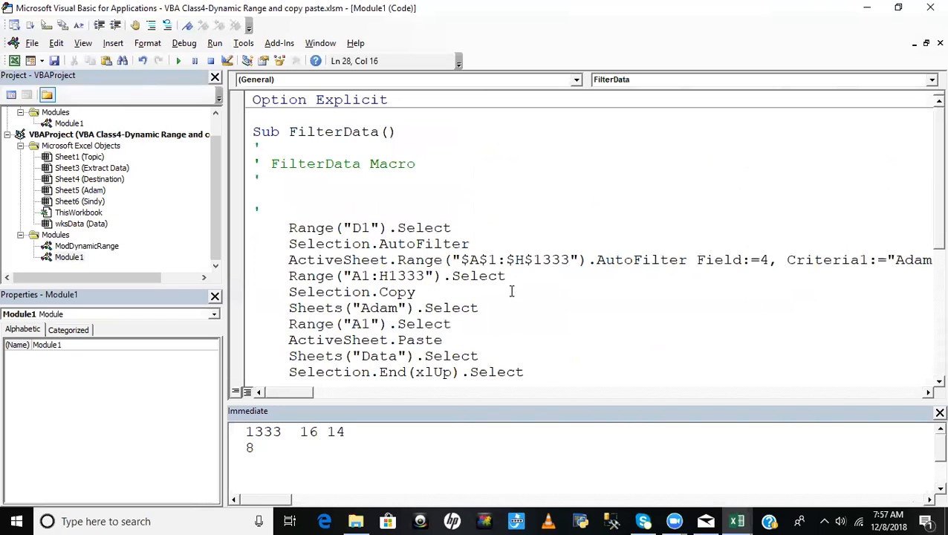
scroll(510, 294, "down", 3)
scroll(309, 179, "up", 1)
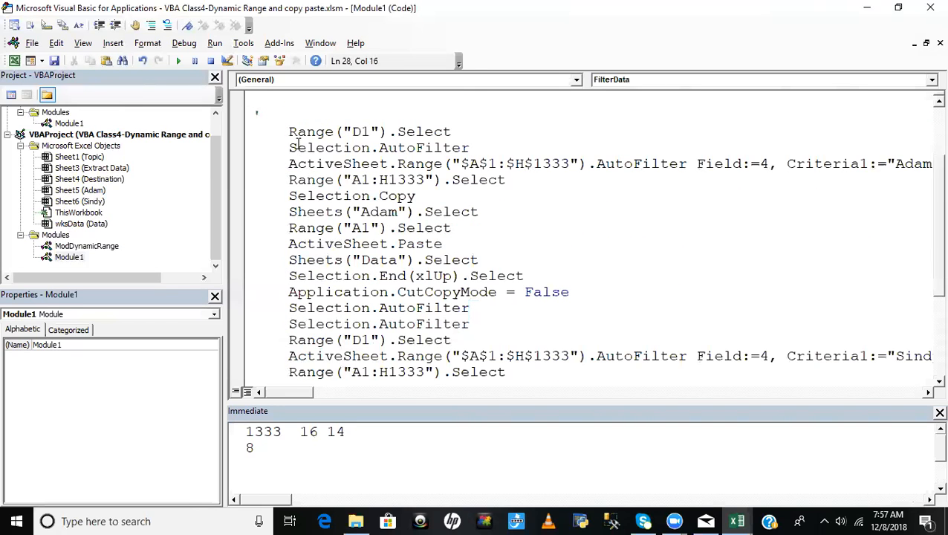
left_click_drag(254, 128, 501, 358)
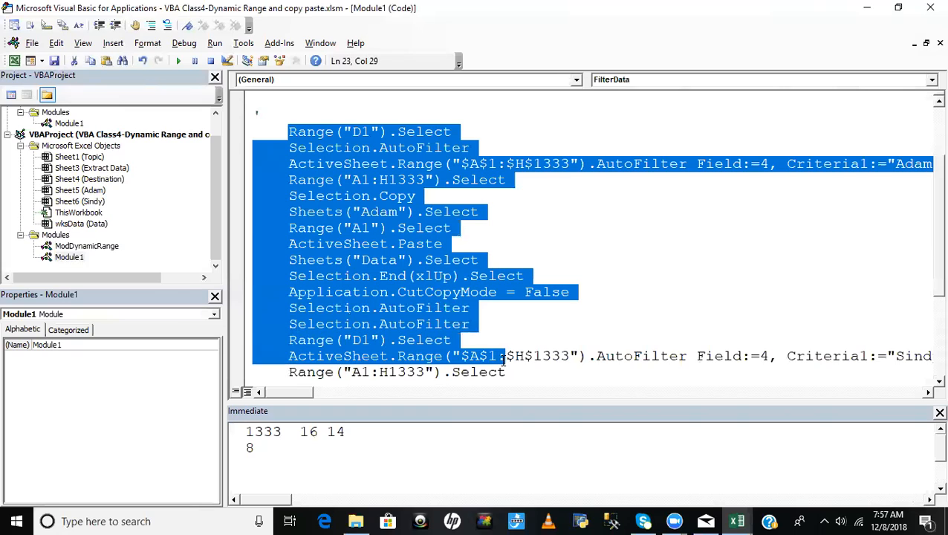
left_click(667, 246)
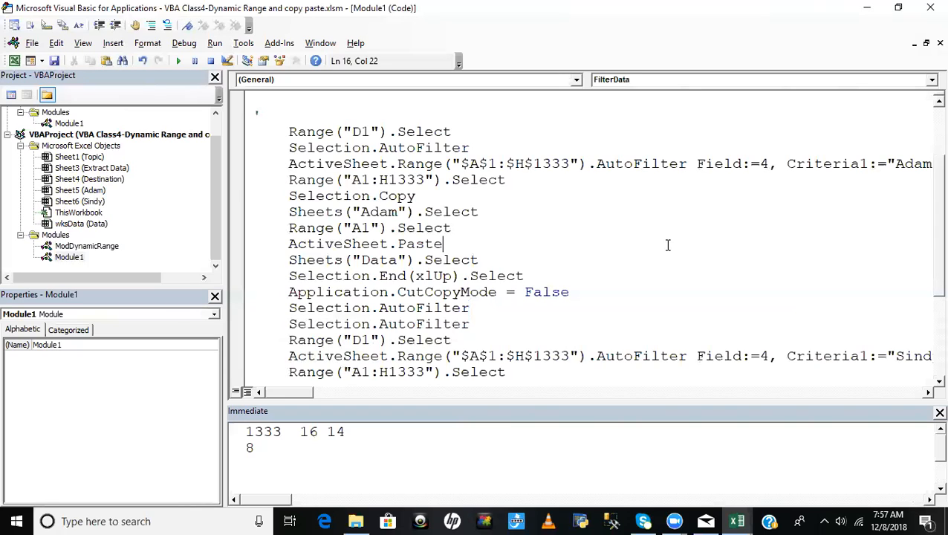
left_click(519, 219)
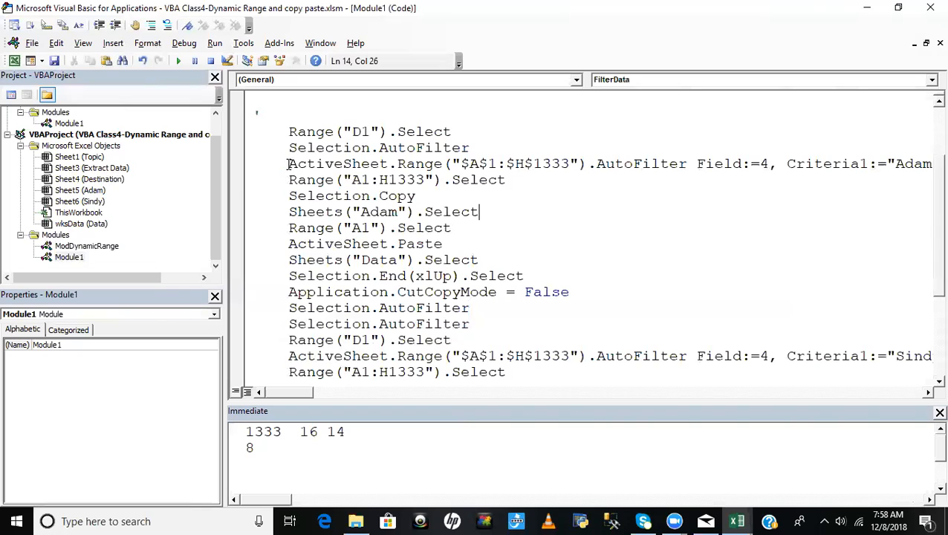
- Copy the recorded AutoFilter line that filters field 4 by the first salesman from the FilterData macro
left_click(288, 163)
key("shift+Right")
key("shift+Right")
key("shift+Right")
key("shift+Right")
key("shift+Right")
key("shift+Right")
key("shift+Right")
key("shift+Right")
key("shift+Right")
key("shift+Right")
key("shift+Right")
key("shift+Right")
key("shift+Right")
key("shift+Right")
key("shift+Right")
key("shift+Right")
key("shift+Right")
key("shift+Right")
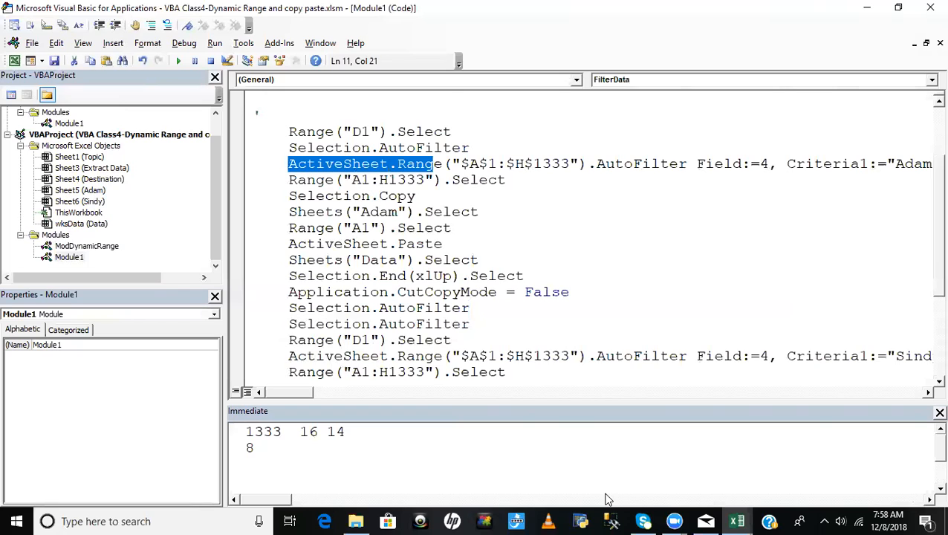
key("shift+End")
key("ctrl+c")
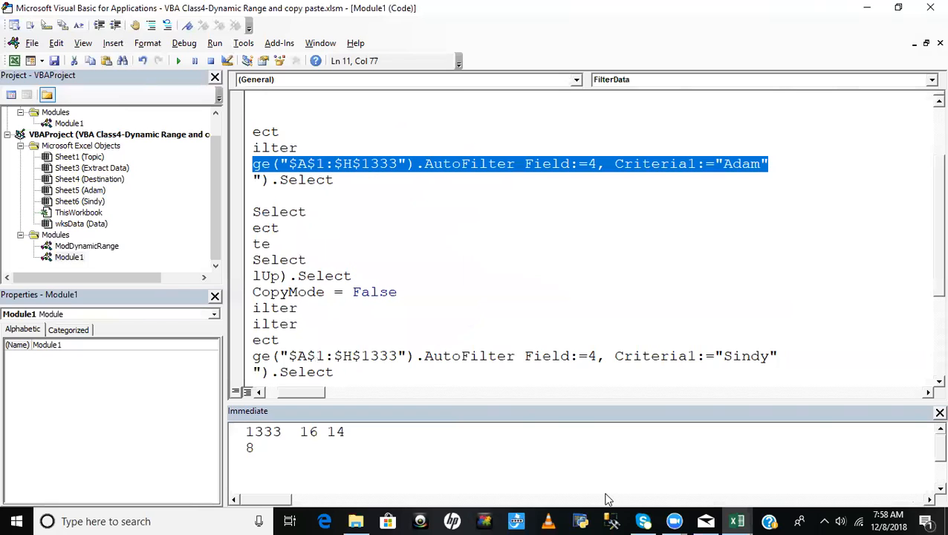
- Add a new Sub procedure named Q_6 below Q_5 in the ModDynamicRange module
double_click(79, 247)
left_click(490, 363)
scroll(490, 363, "down", 1)
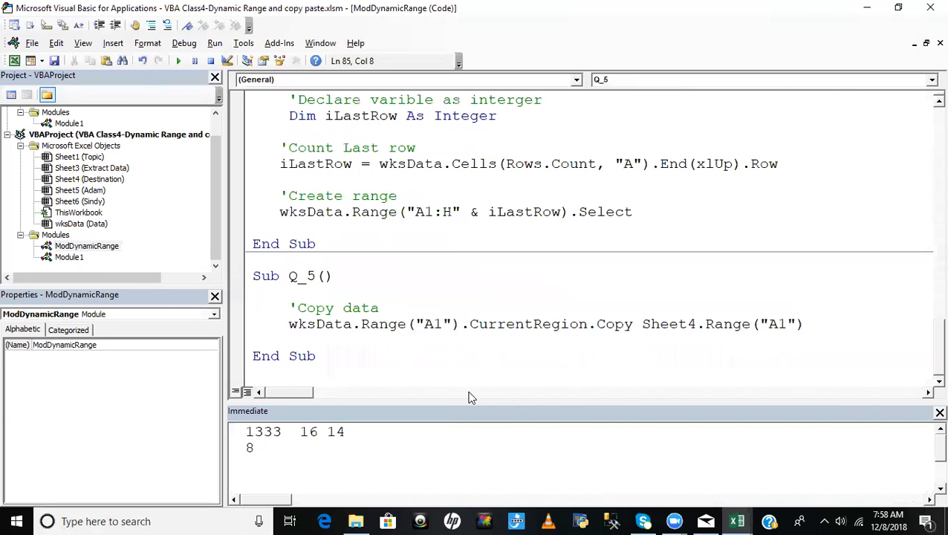
key("Return")
key("Return")
type("sub Q_")
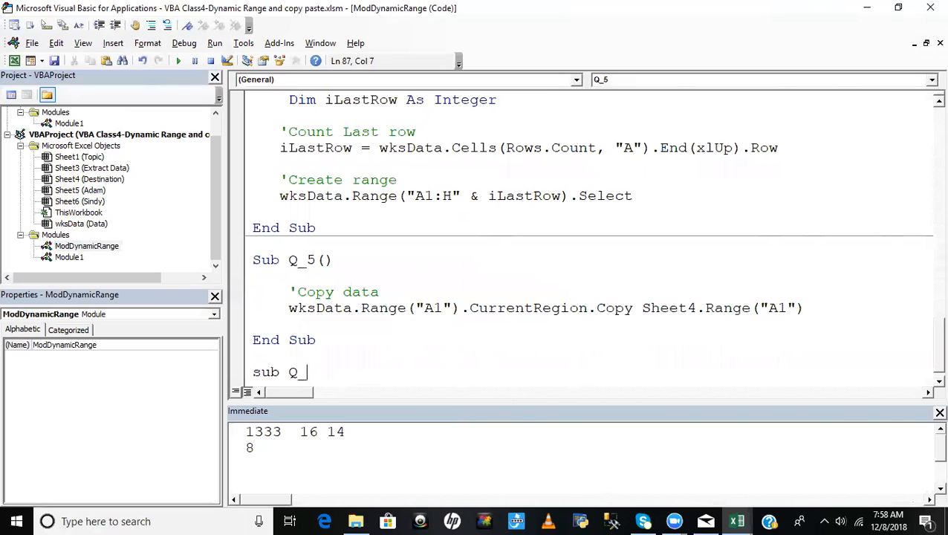
type("6")
key("Return")
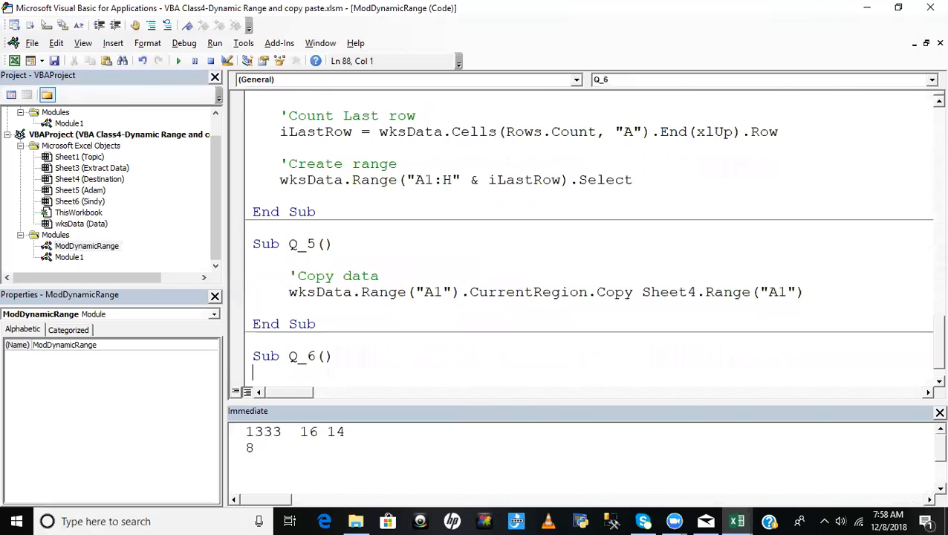
- Paste the copied AutoFilter line into the body of Sub Q_6, leaving a blank line above it
key("Return")
key("ctrl+v")
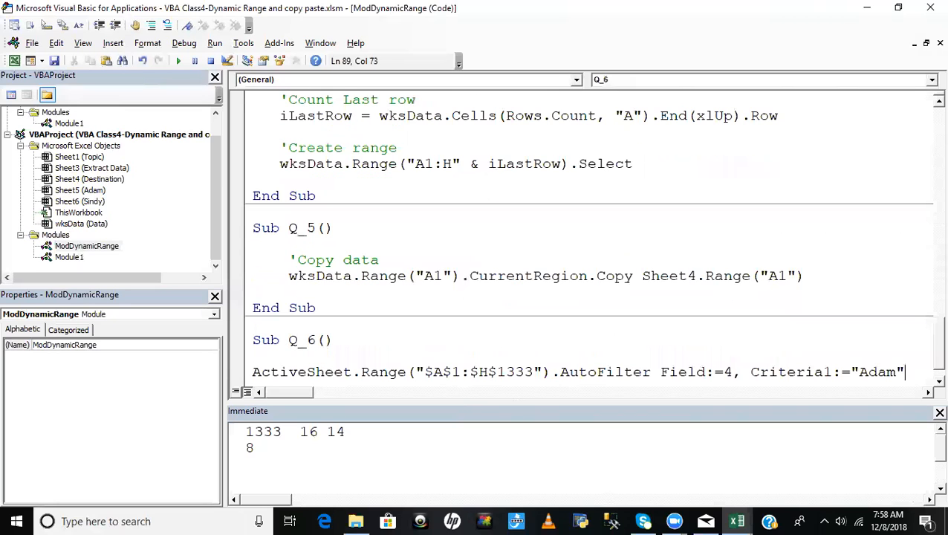
left_click(565, 339)
scroll(565, 334, "down", 1)
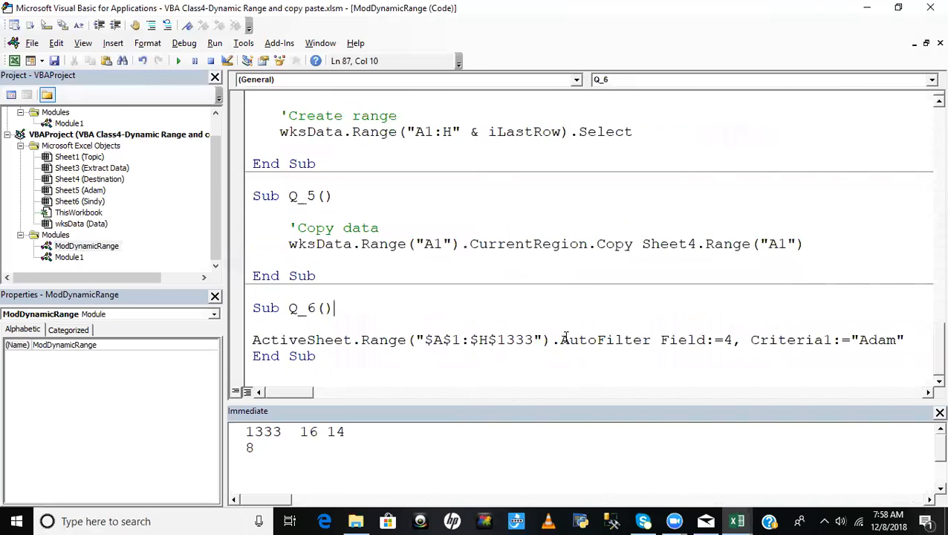
left_click(308, 340)
- Return to the workbook's Data sheet and insert a blank worksheet after it
key("alt+Tab")
key("alt+Tab")
left_click(178, 483)
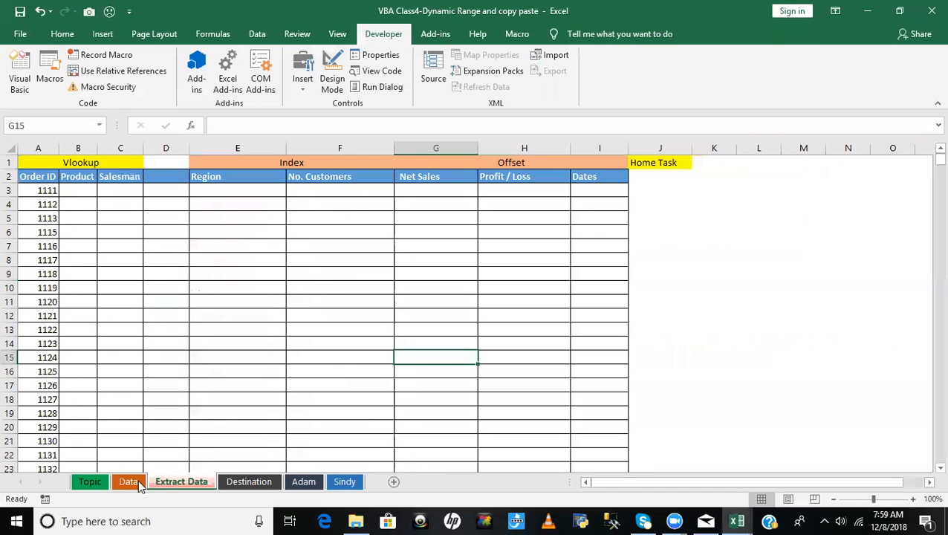
left_click(139, 483)
left_click(145, 246)
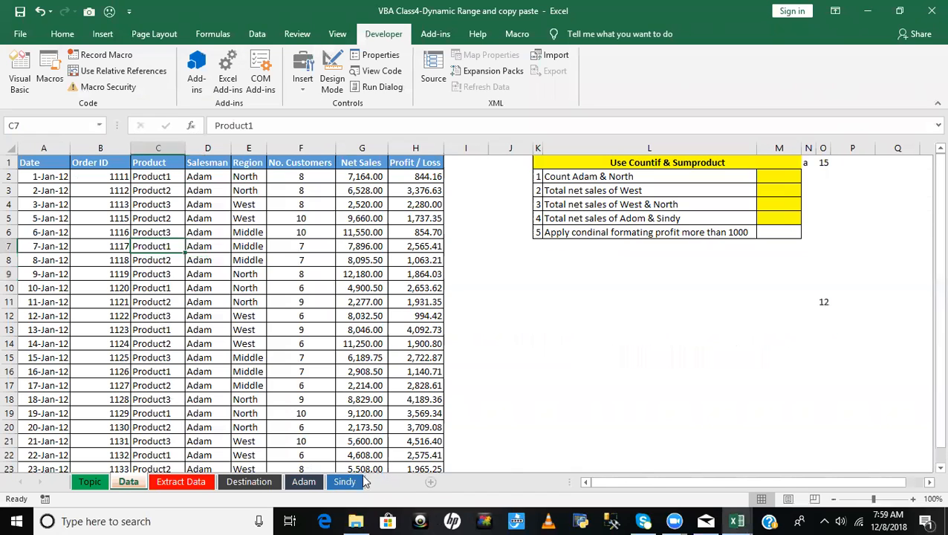
left_click(430, 481)
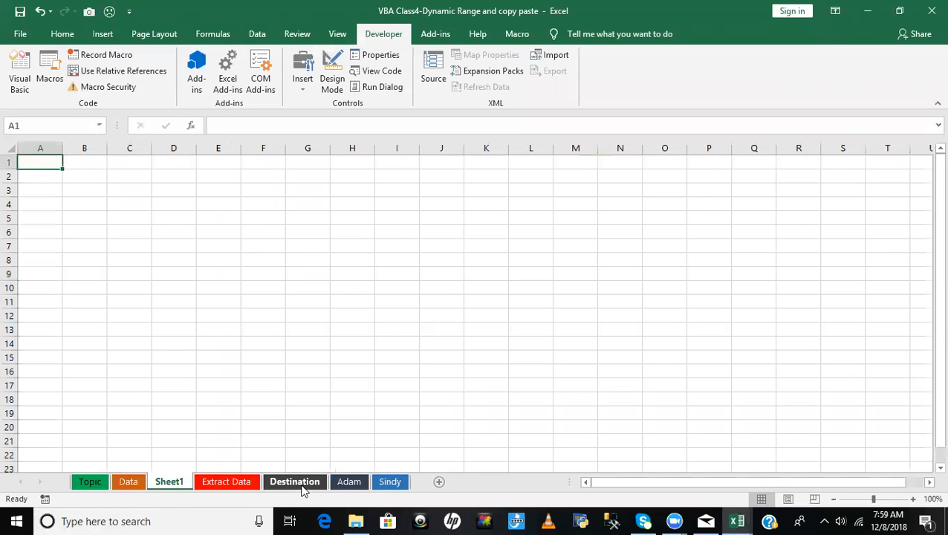
- Clear all contents and formats from the pasted data on the first salesman's sheet
left_click(355, 485)
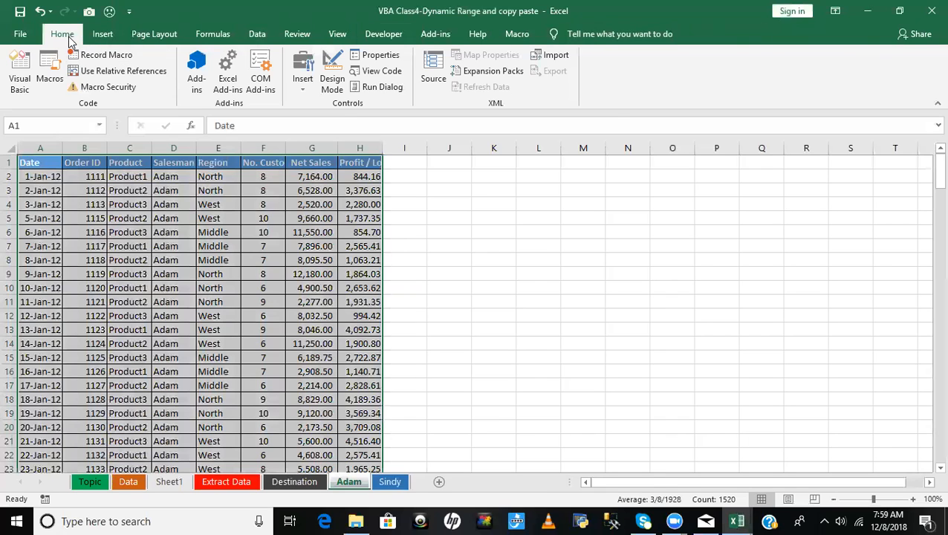
left_click(68, 38)
left_click(818, 86)
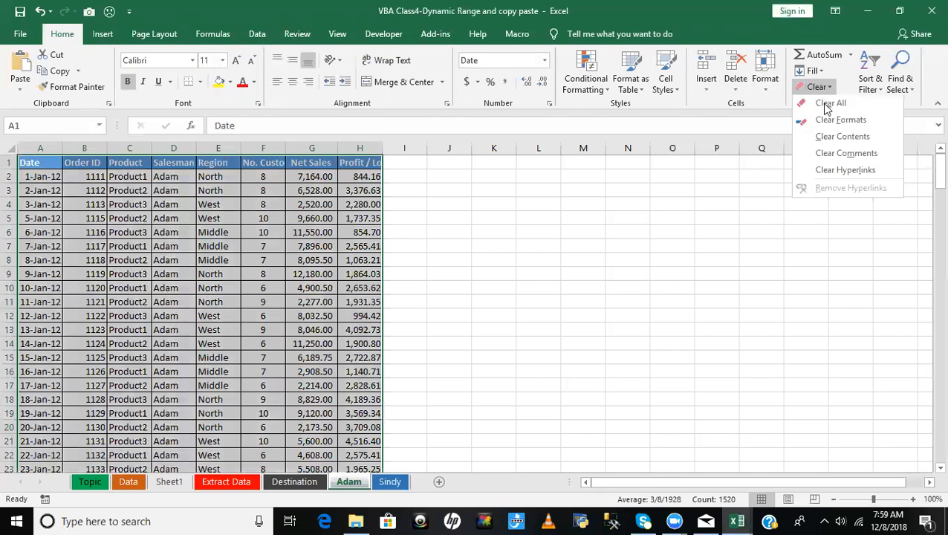
left_click(830, 104)
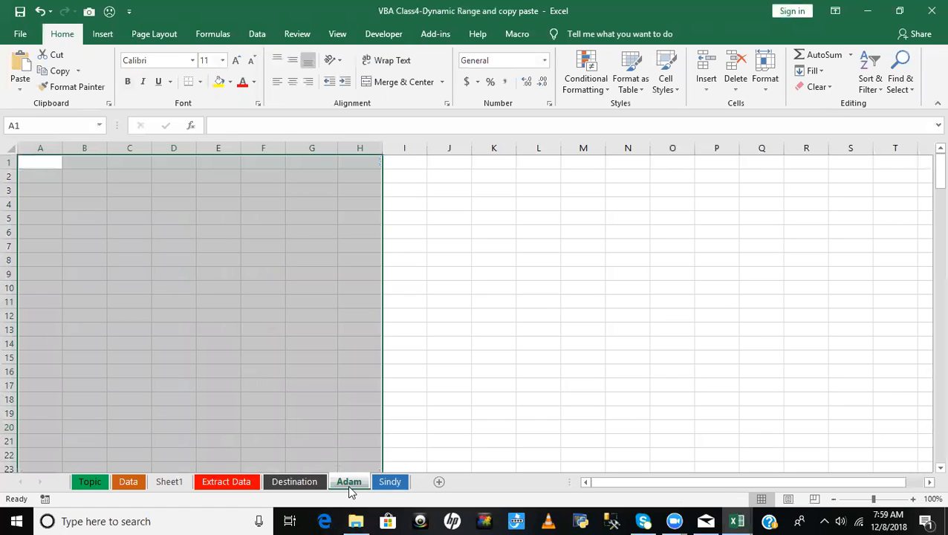
- Clear all contents and formats from the pasted data on the second salesman's sheet and select cell A1
left_click(387, 479)
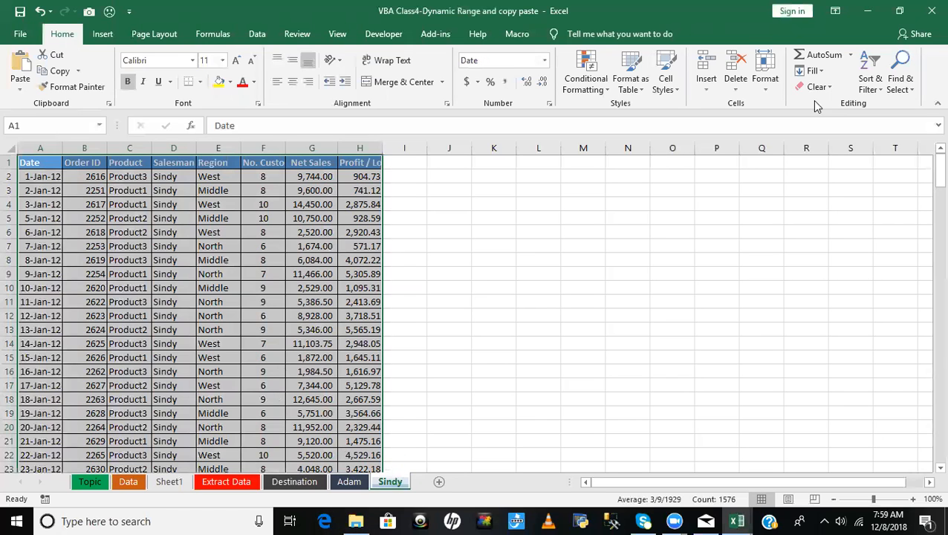
left_click(817, 87)
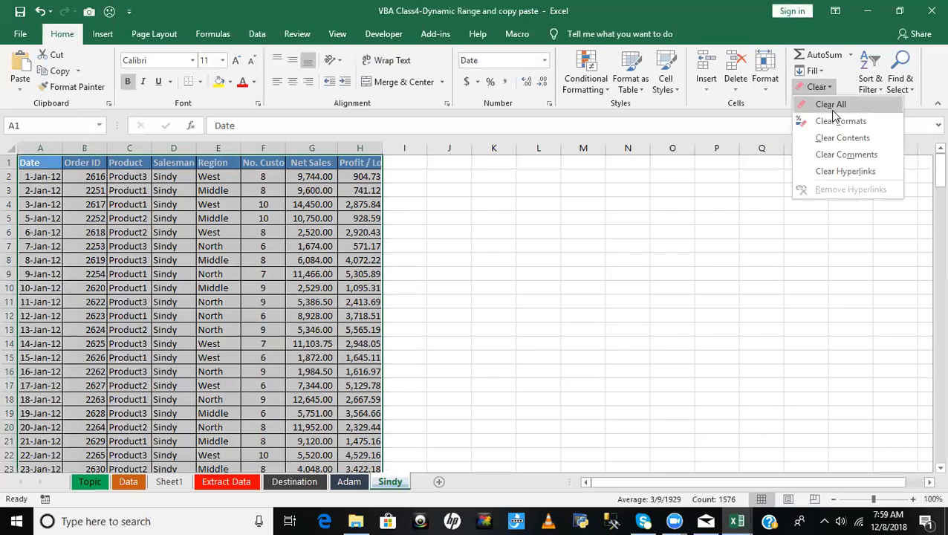
left_click(832, 104)
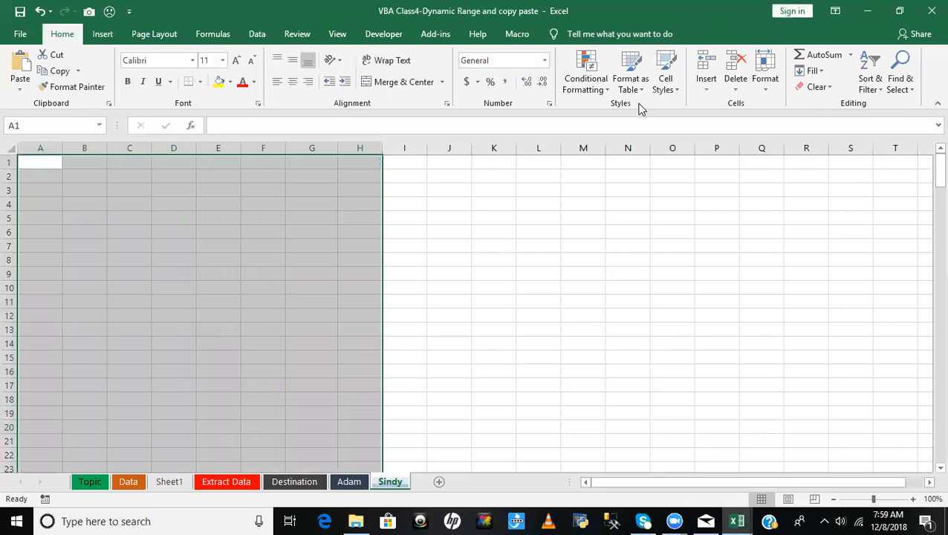
left_click(538, 246)
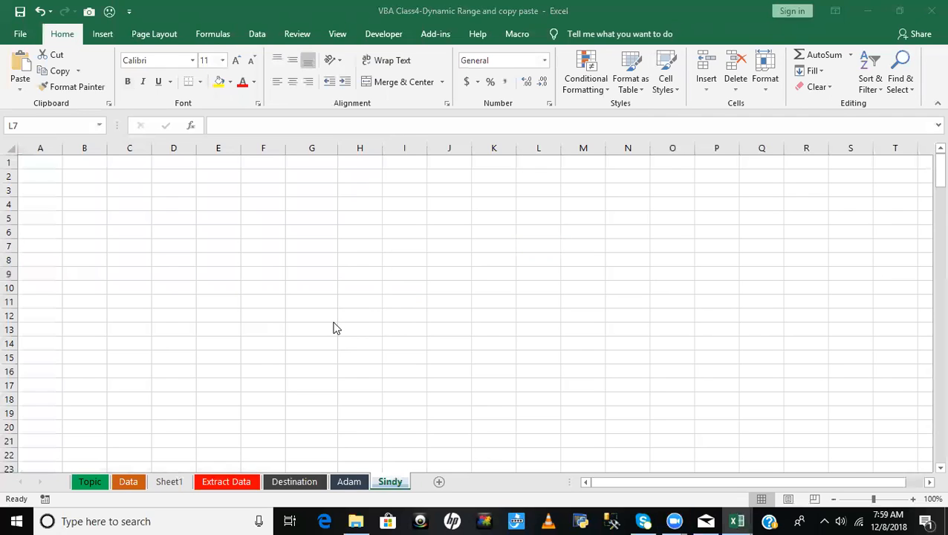
left_click(38, 165)
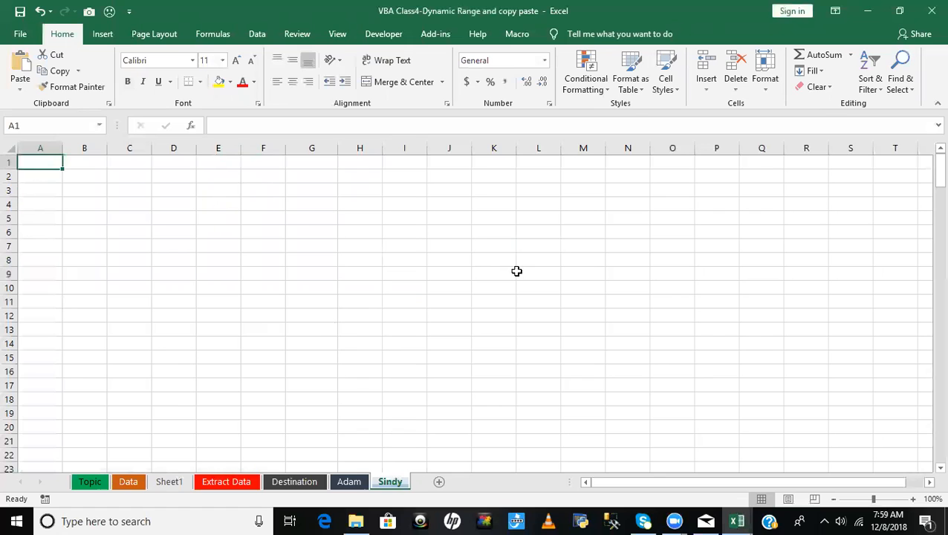
- Test the FilterData macro from Module1 with the emptied second salesman's sheet active and open the debugger
key("alt+F11")
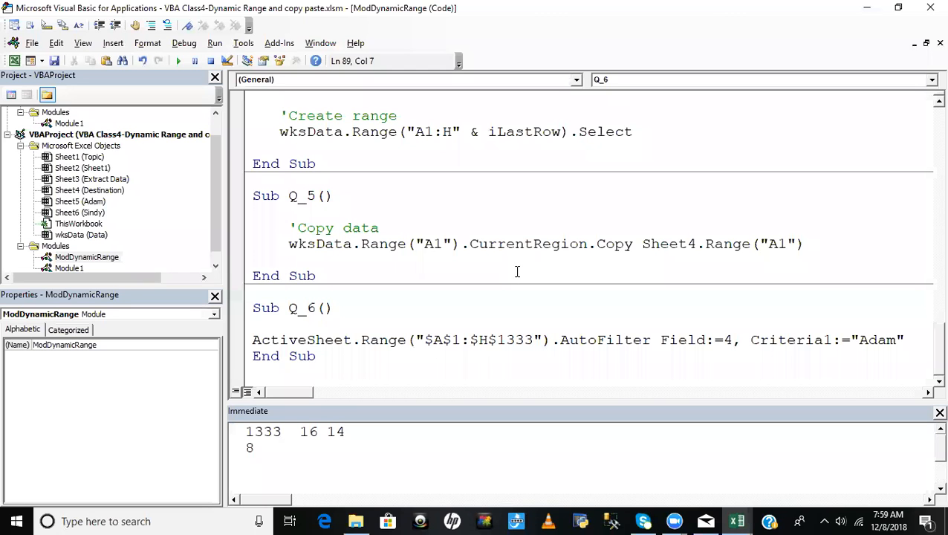
double_click(69, 268)
left_click(413, 239)
key("ctrl+Home")
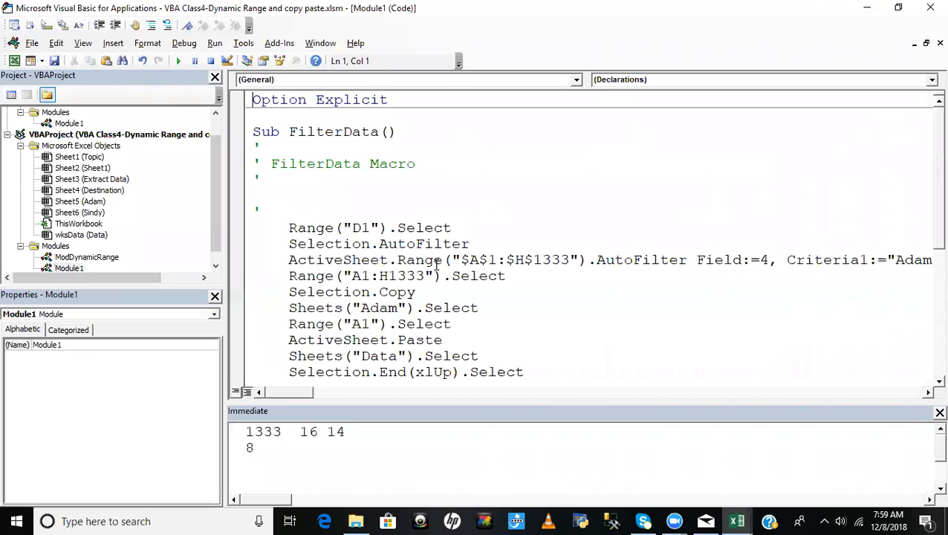
left_click(346, 185)
left_click(360, 192)
key("F5")
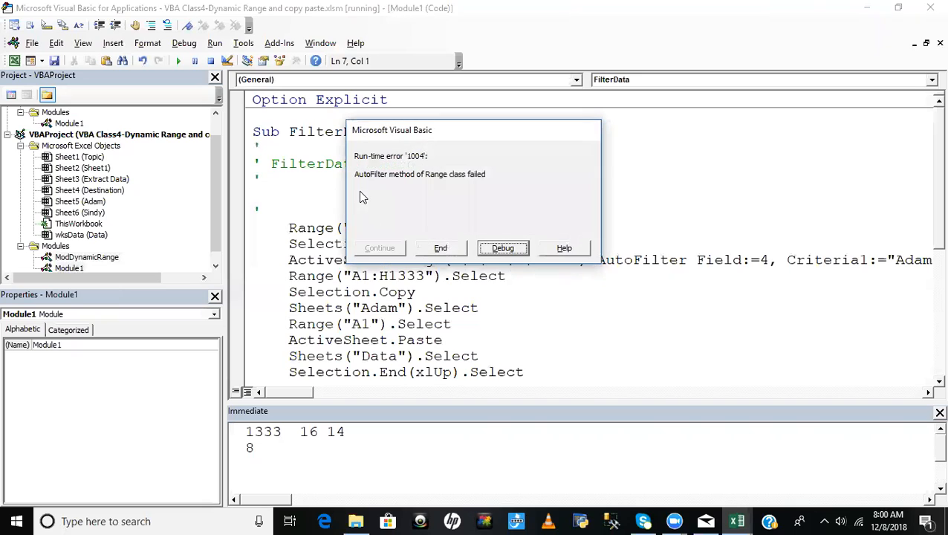
left_click(497, 249)
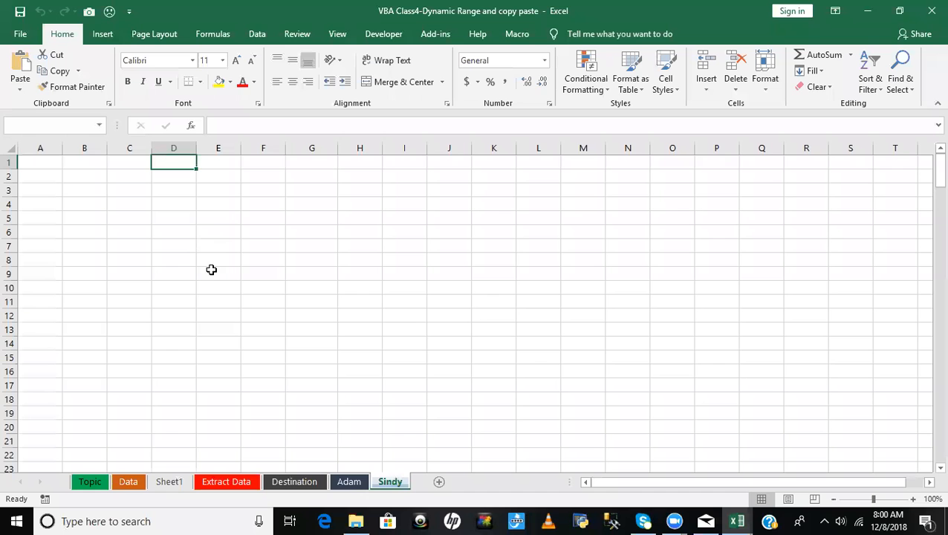
- Check the active sheet for data to filter and reset the halted FilterData macro
key("alt+F11")
left_click(60, 163)
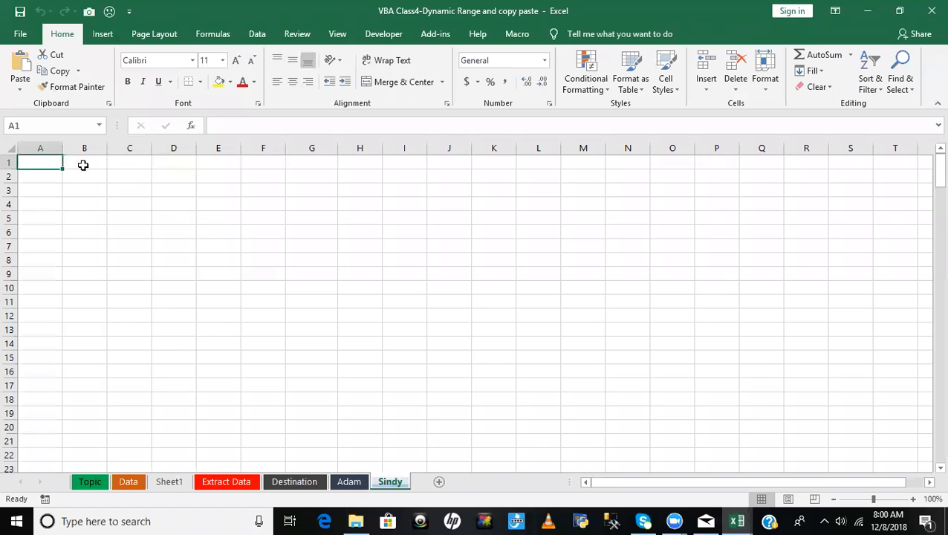
key("ctrl+a")
left_click(174, 200)
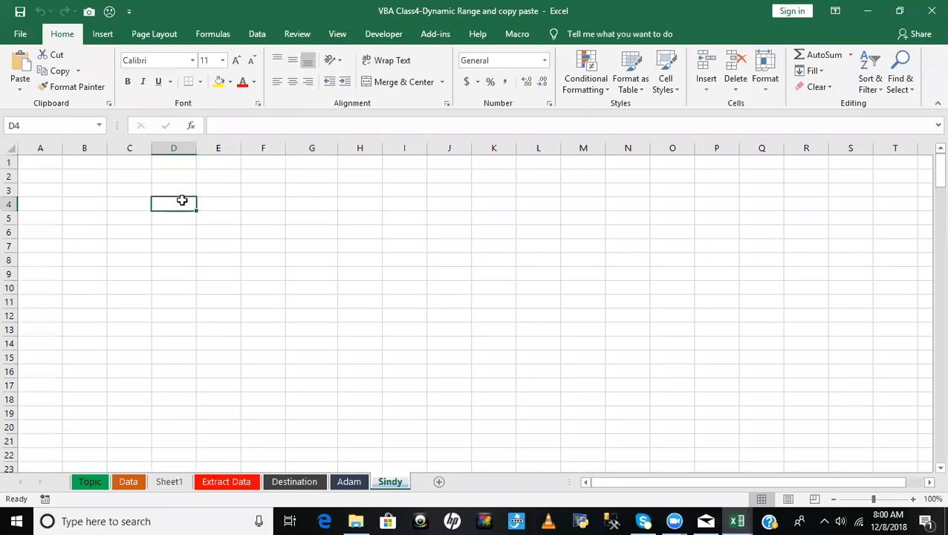
key("alt+F11")
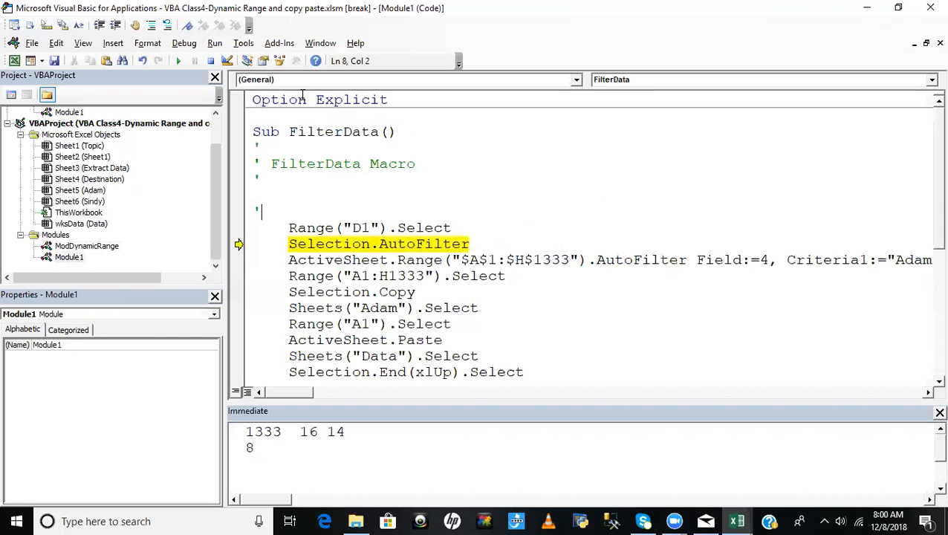
left_click(210, 61)
left_click(467, 194)
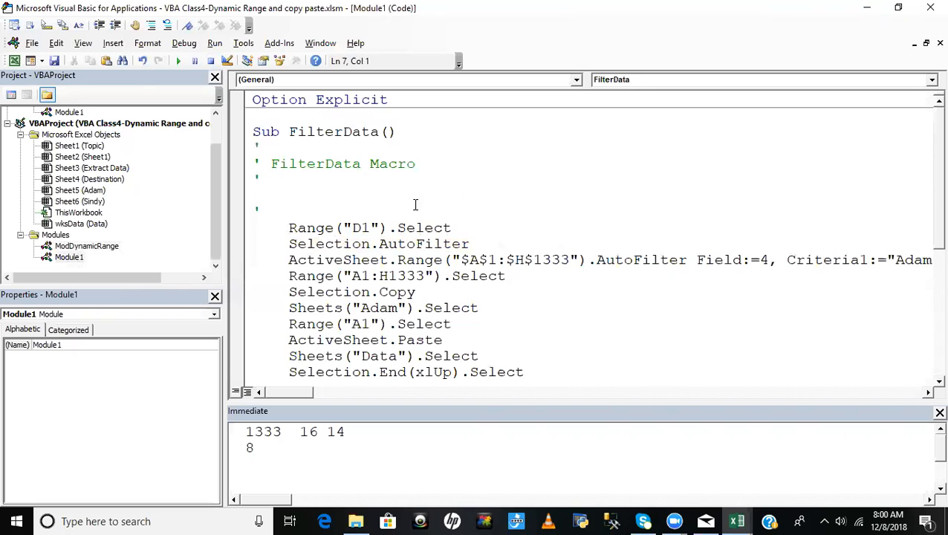
- Delete the blank Sheet1 worksheet and activate the Data sheet
key("alt+F11")
right_click(170, 483)
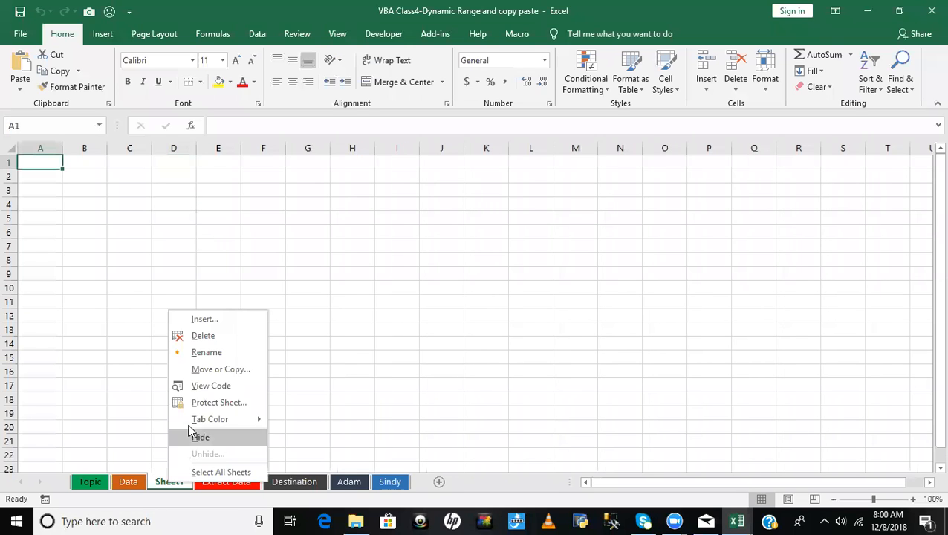
left_click(203, 337)
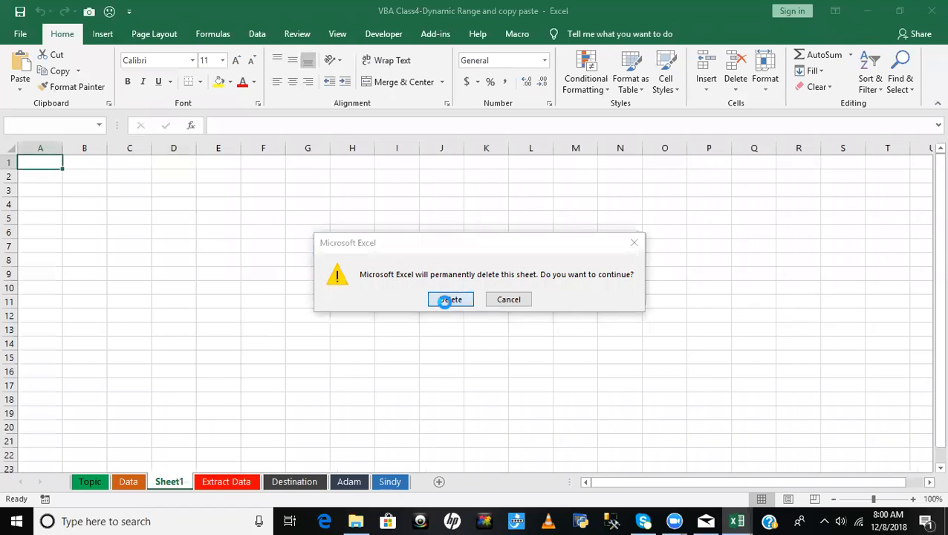
left_click(449, 300)
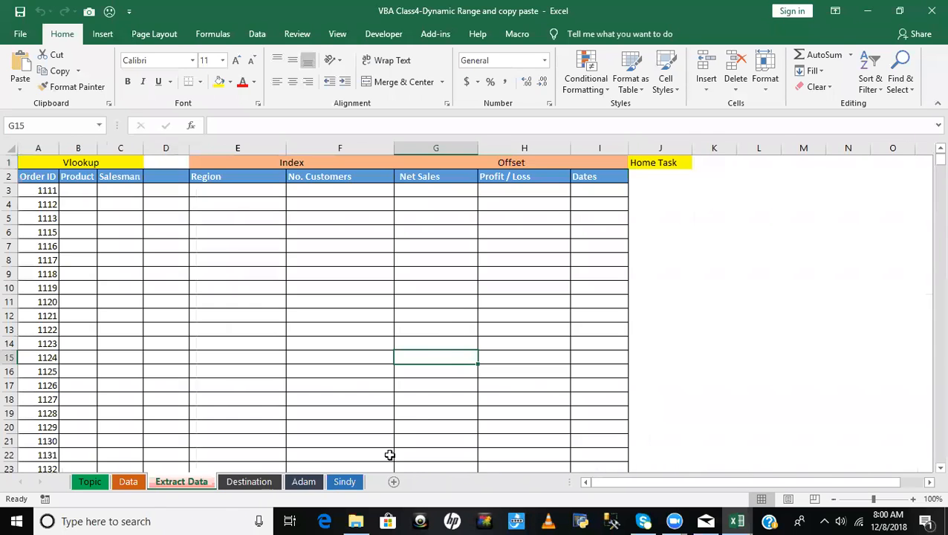
left_click(127, 483)
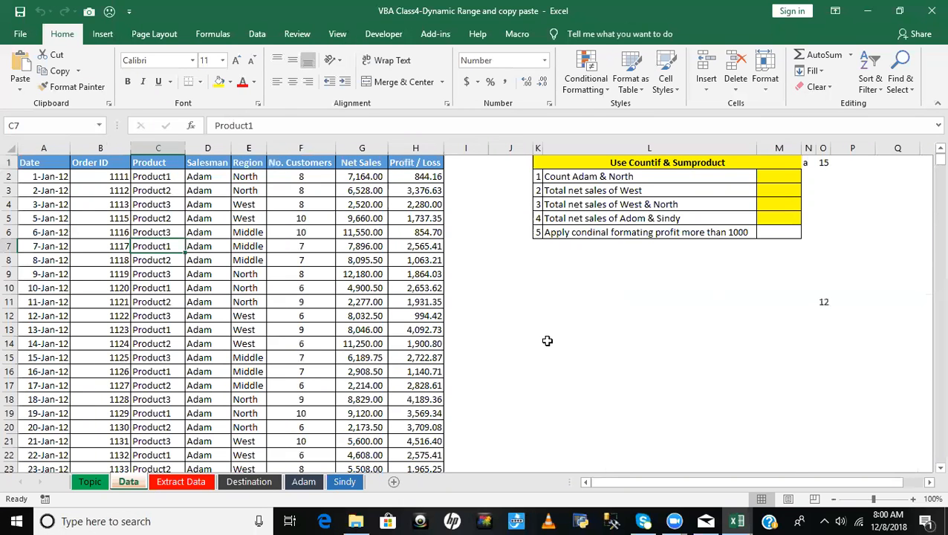
- Replace ActiveSheet with wksData in the AutoFilter line of Sub Q_6 in ModDynamicRange
key("alt+F11")
left_click(84, 247)
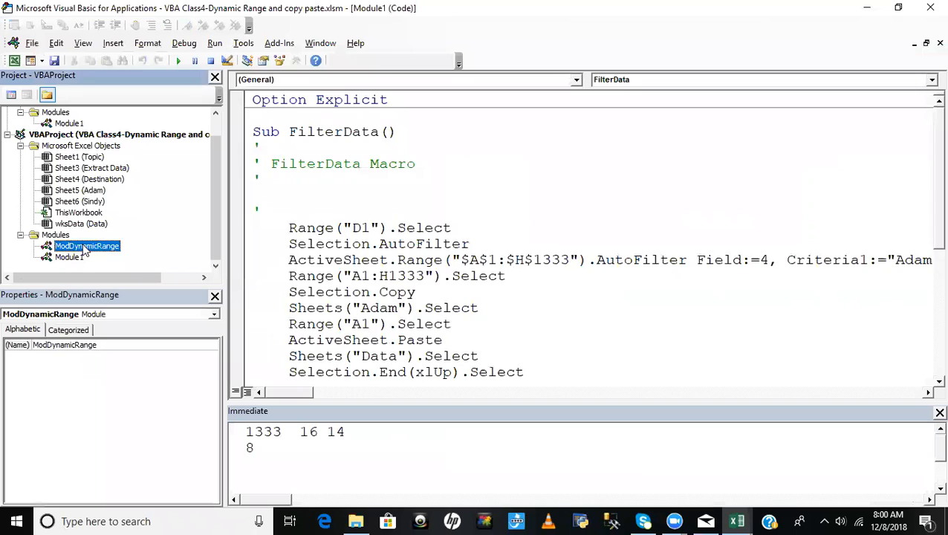
double_click(84, 247)
left_click(392, 312)
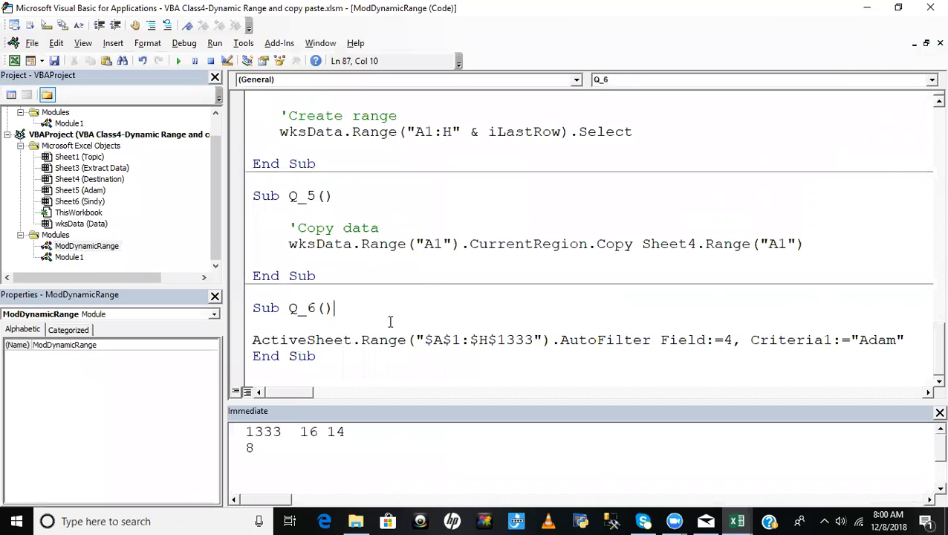
double_click(313, 340)
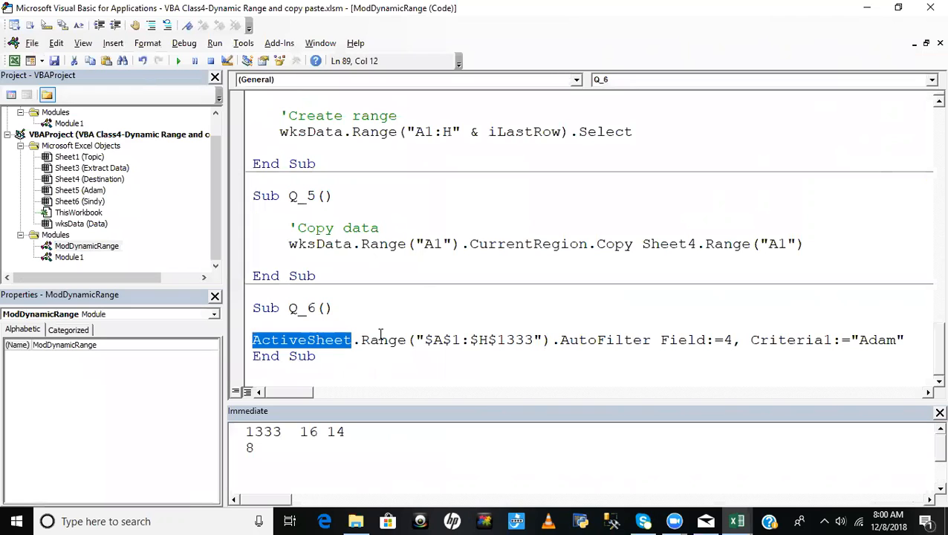
type("wksData")
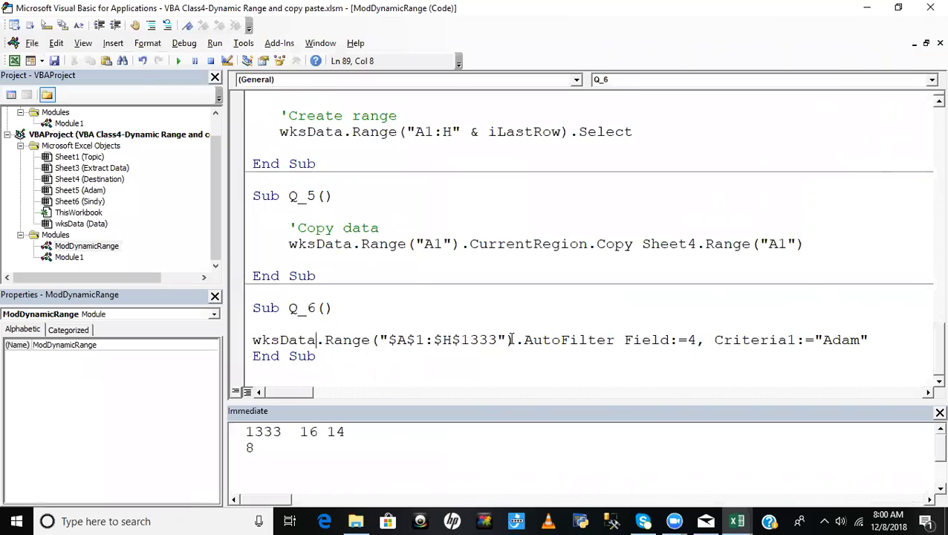
- Replace the fixed range address in Q_6's AutoFilter line with "A1"
left_click_drag(505, 339, 379, 339)
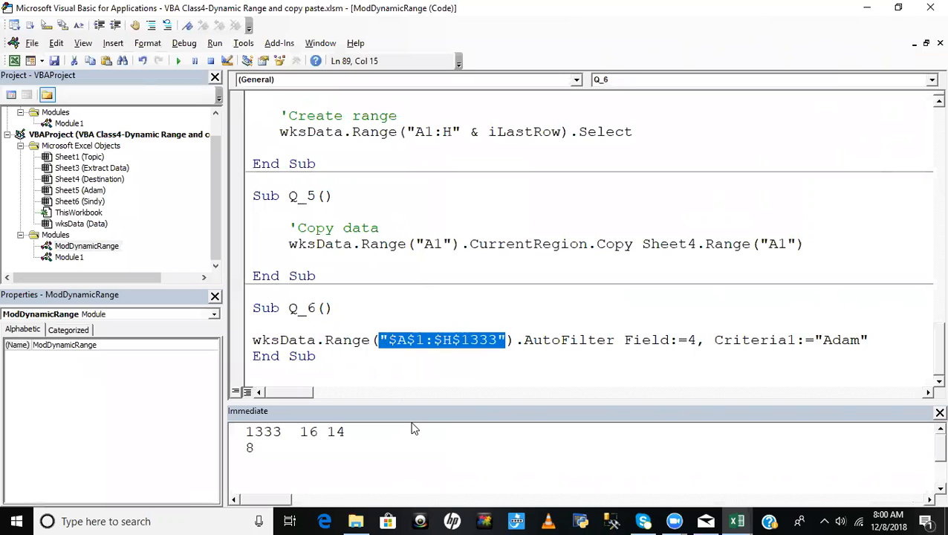
type("\"A")
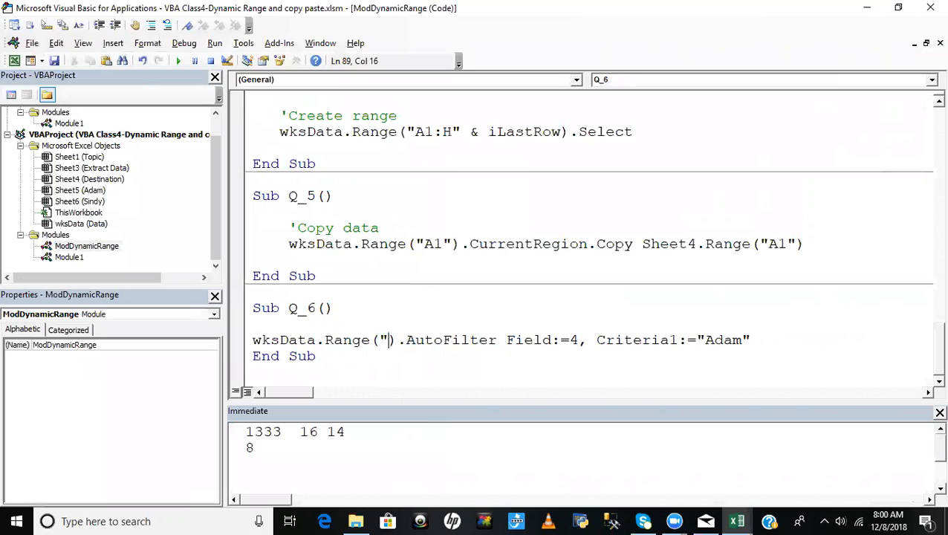
type("1\")")
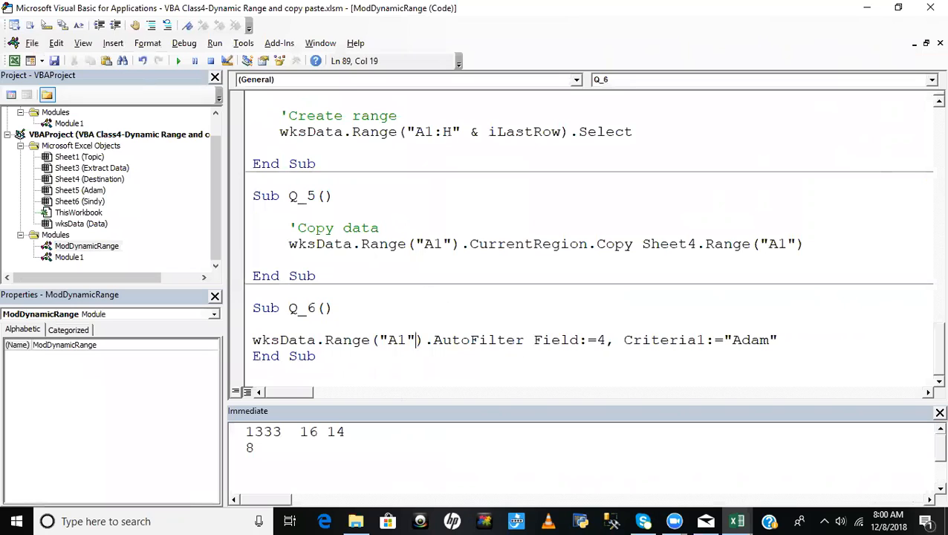
key("BackSpace")
- Compare the AutoFilter line's Field and Criteria1 arguments with the Salesman column on the Data sheet
left_click_drag(432, 340, 606, 340)
left_click(609, 356)
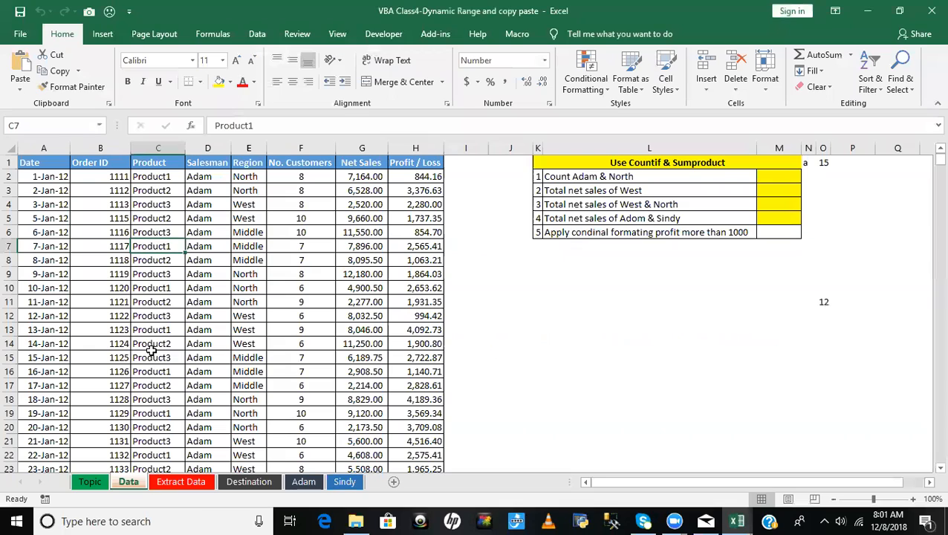
key("alt+F11")
left_click(48, 165)
left_click(90, 162)
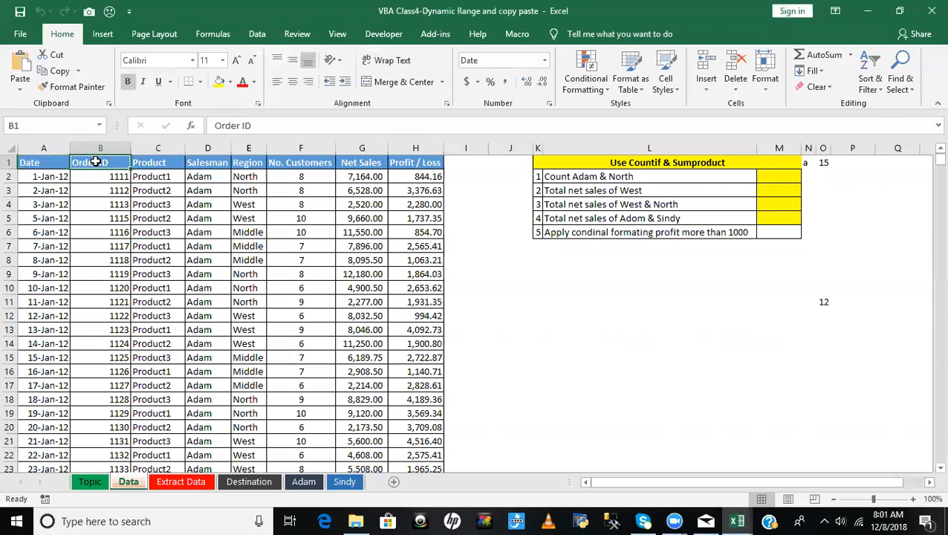
left_click(140, 162)
left_click(202, 162)
left_click_drag(202, 189, 214, 260)
key("alt+F11")
left_click(644, 368)
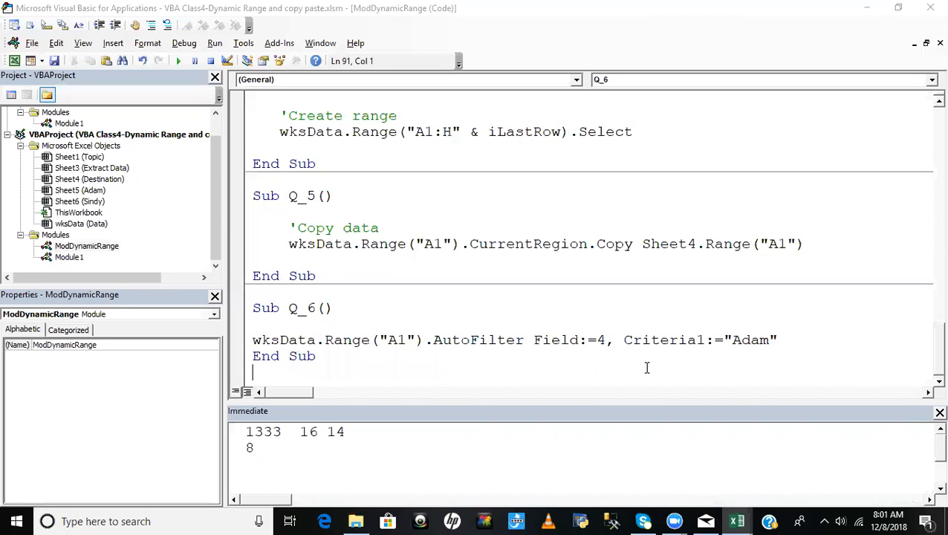
left_click_drag(626, 339, 722, 340)
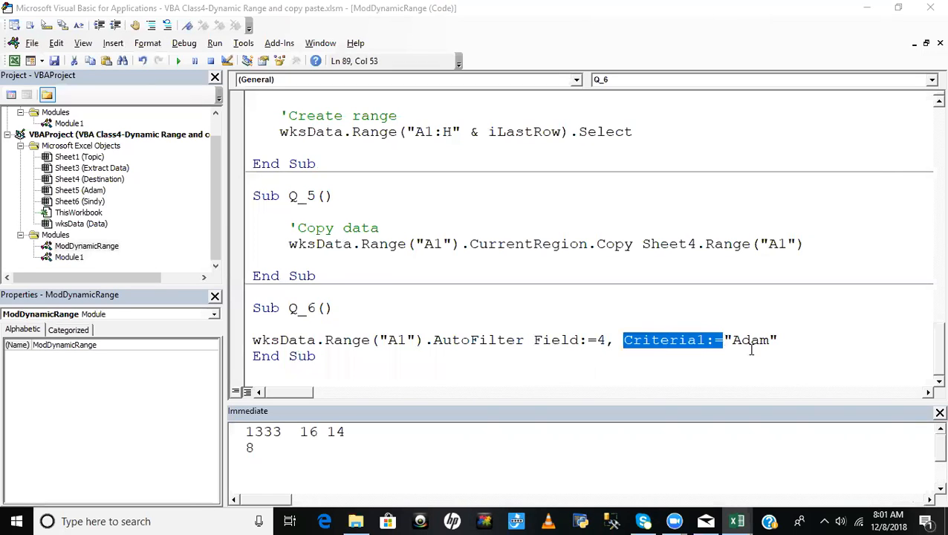
left_click(781, 341)
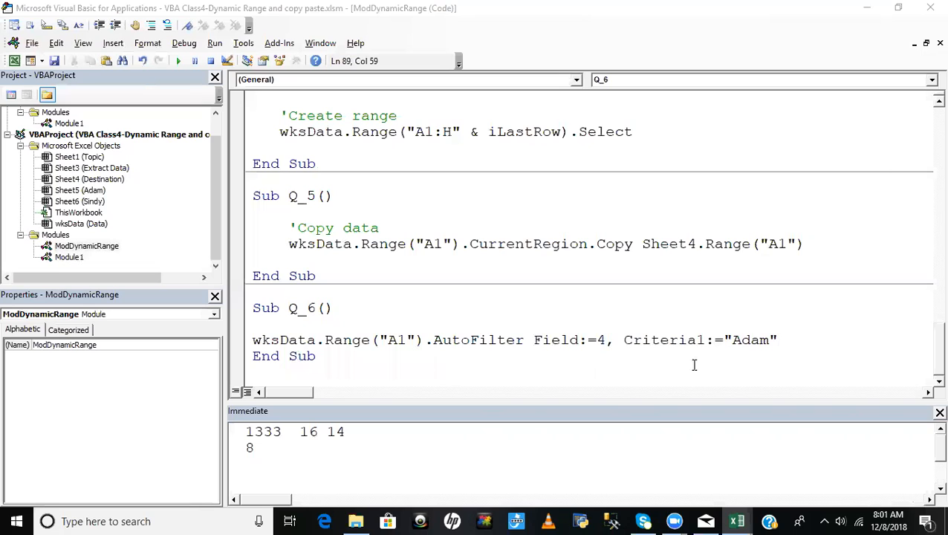
- Insert a blank line before End Sub in Q_6 and add the comment 'Filter data above the AutoFilter line
left_click(254, 356)
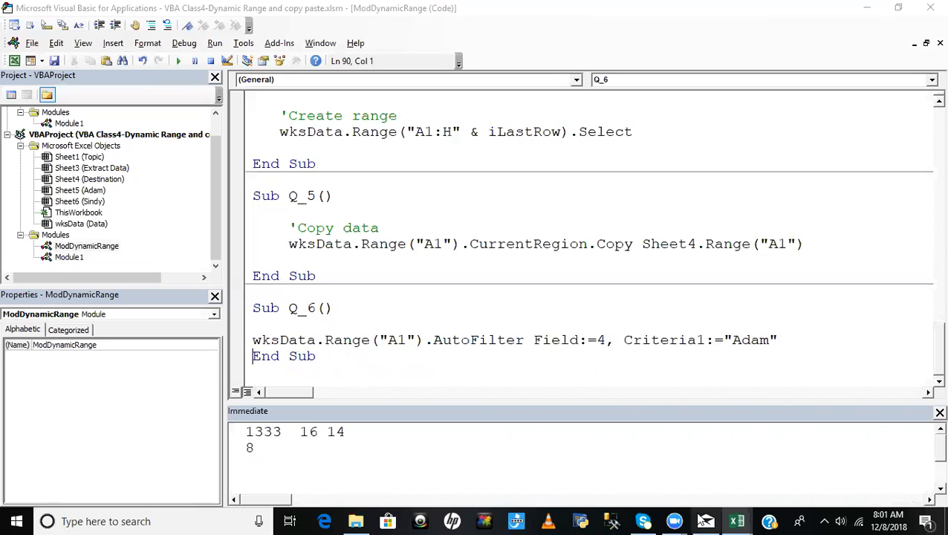
key("Return")
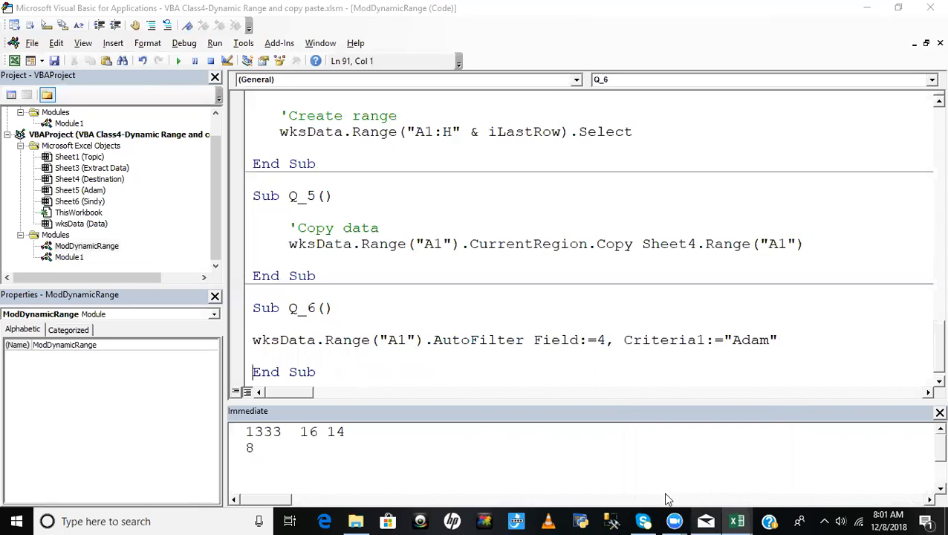
left_click_drag(254, 340, 319, 339)
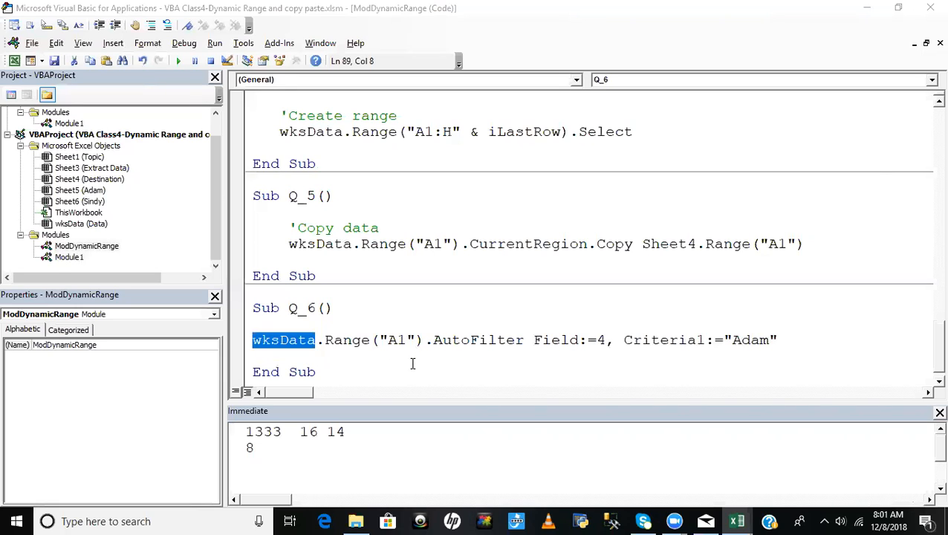
left_click(520, 359)
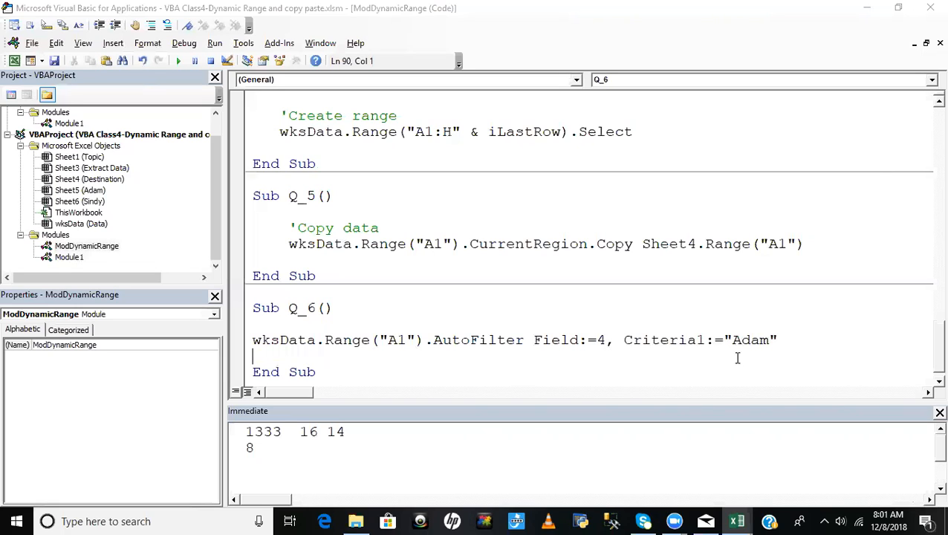
left_click(787, 338)
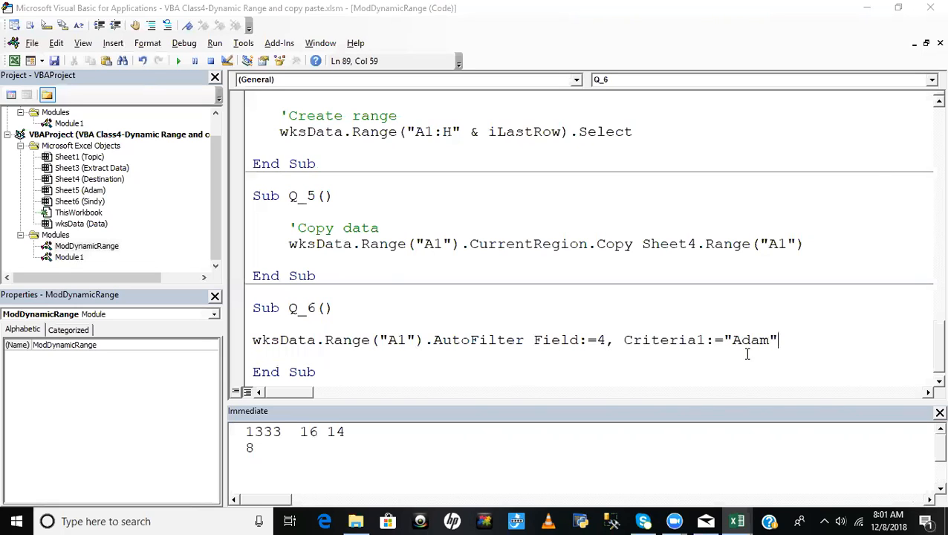
left_click(267, 321)
key("Return")
type("'File")
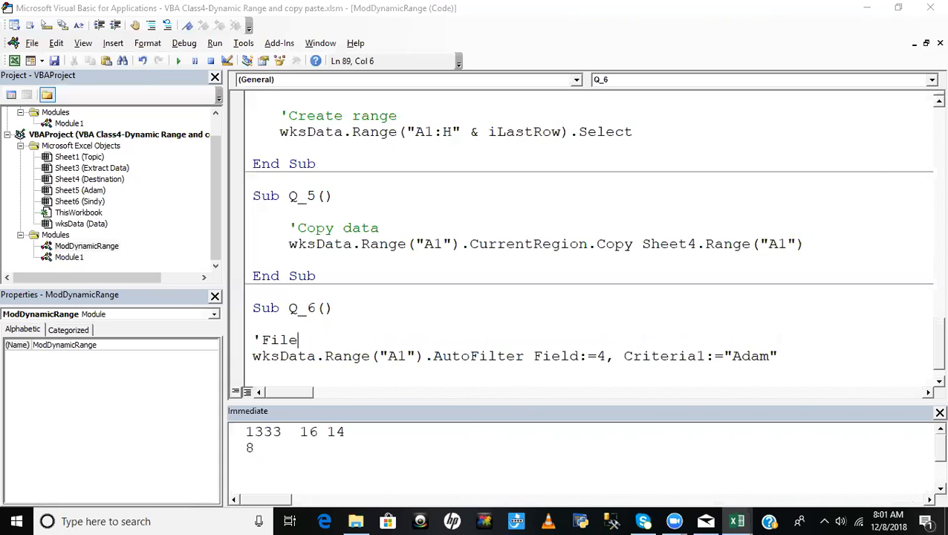
key("BackSpace")
type("ter data")
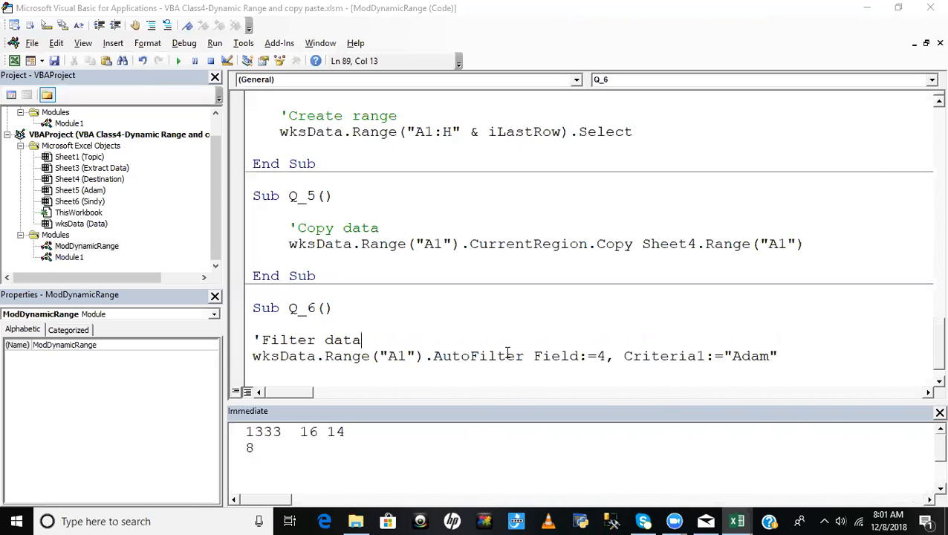
- Add the comment 'Select filter data below the AutoFilter line in Q_6, separated by a blank line
left_click(800, 355)
key("Return")
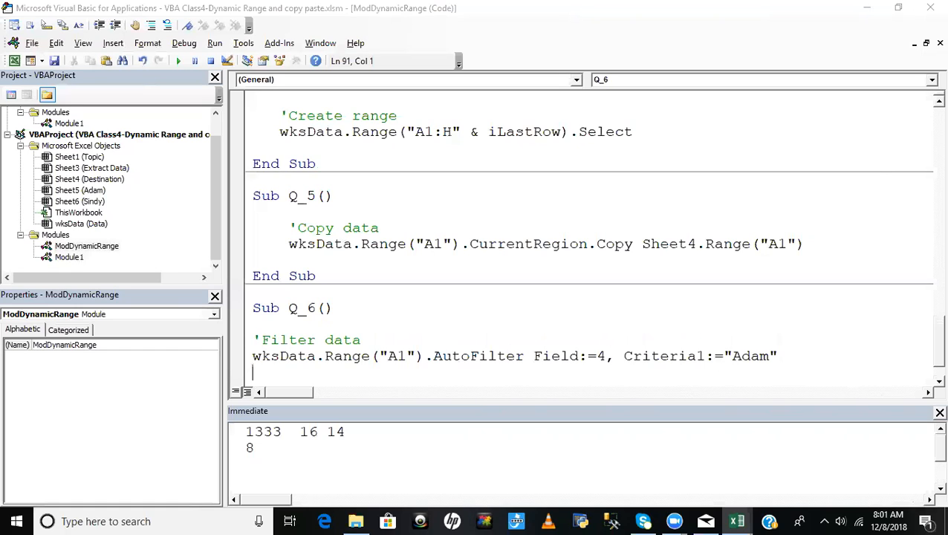
key("Return")
type("'Selecty")
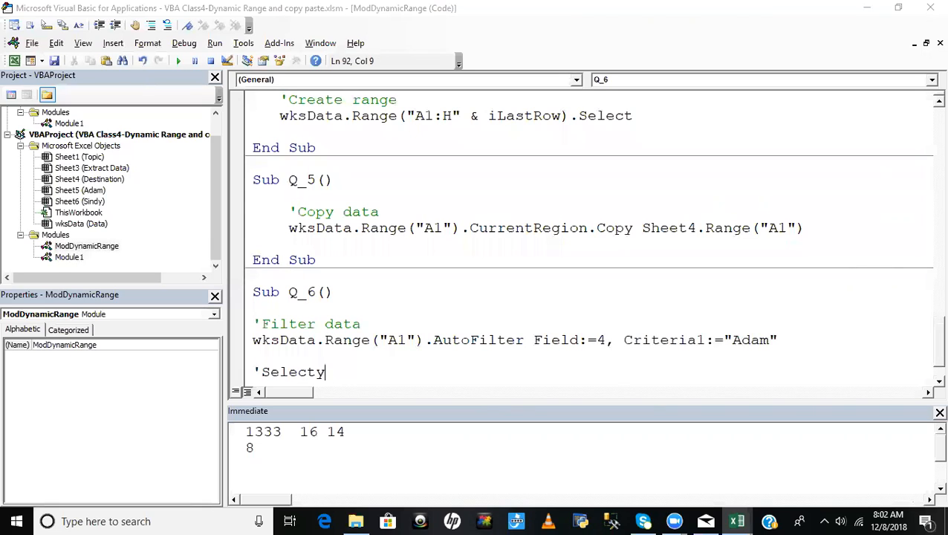
key("BackSpace")
type("data")
key("BackSpace")
key("BackSpace")
key("BackSpace")
key("BackSpace")
type("filter data")
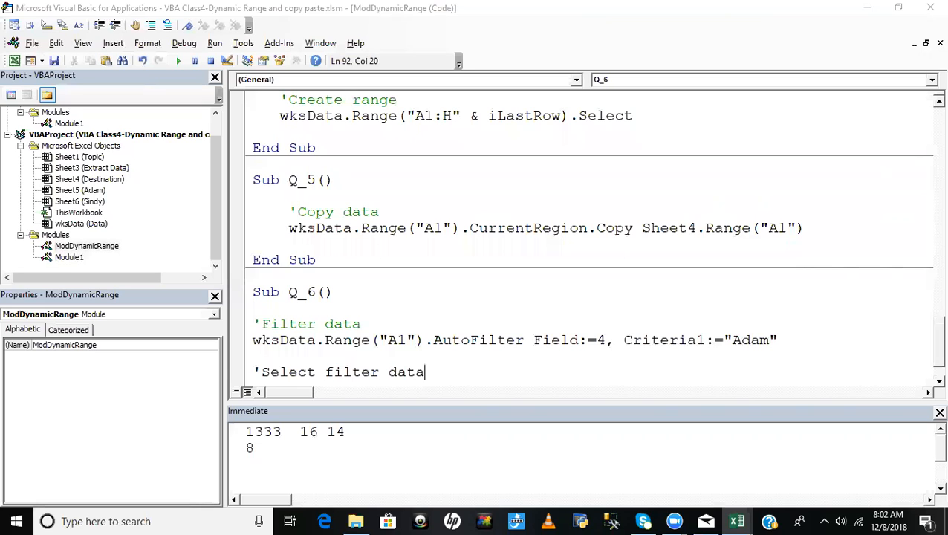
- Begin a statement under the 'Select filter data comment with wksData.Range("A1").CurrentRegion
key("Return")
type("wkdda")
key("BackSpace")
key("BackSpace")
key("BackSpace")
type("sdata.ra")
key("Tab")
type("(\"")
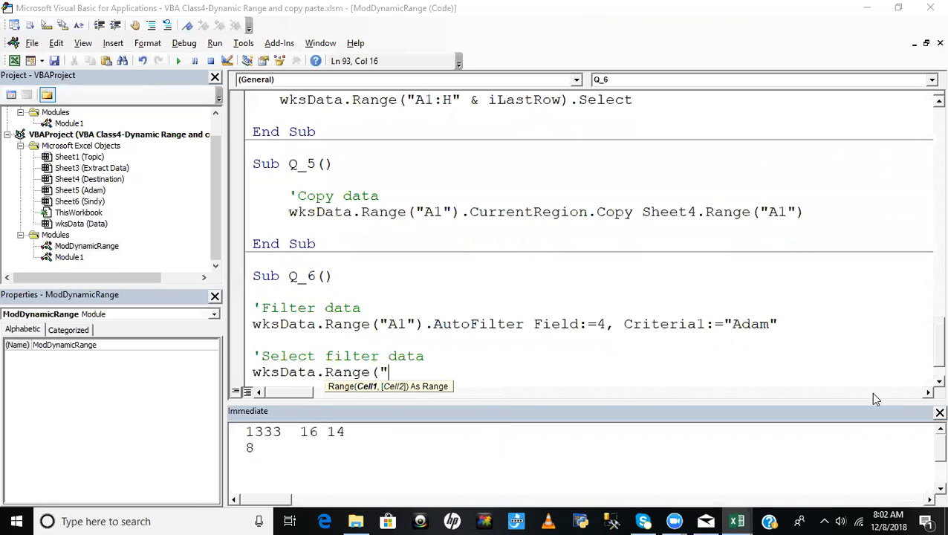
type("A1\").cur")
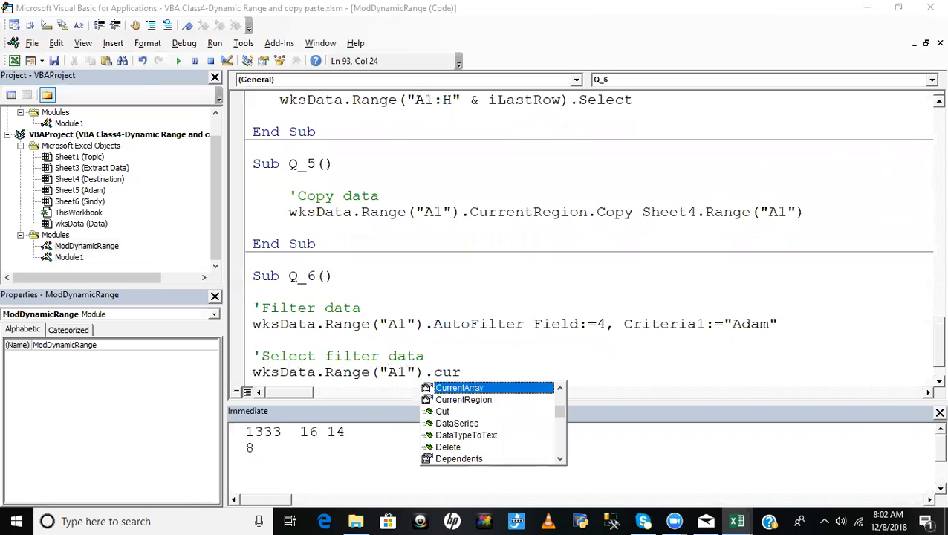
key("Down")
key("Tab")
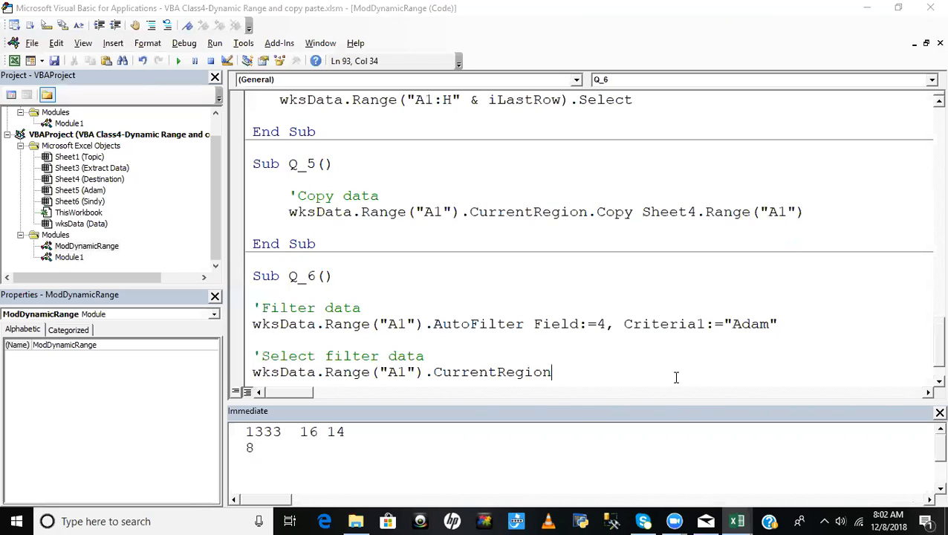
- Append the Copy method to the CurrentRegion statement in Q_6
type(".")
type("o")
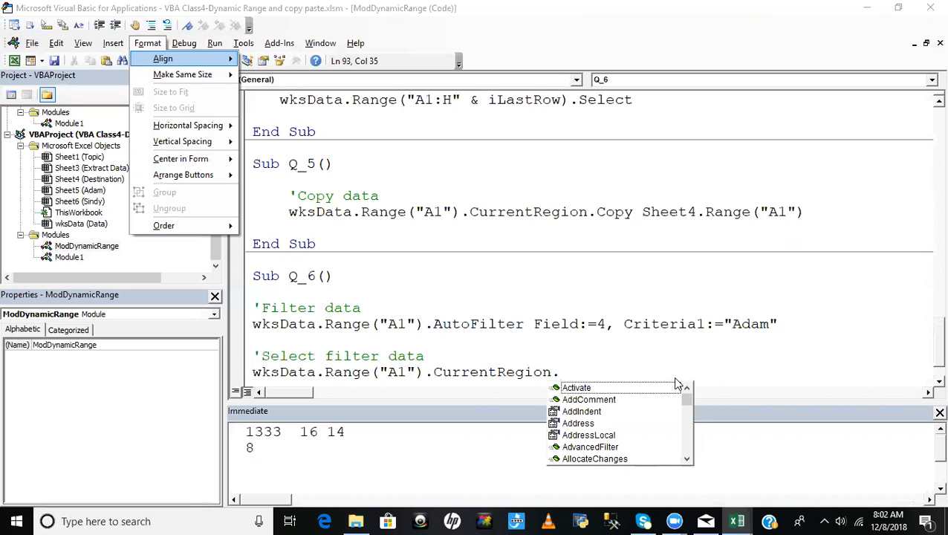
left_click(578, 358)
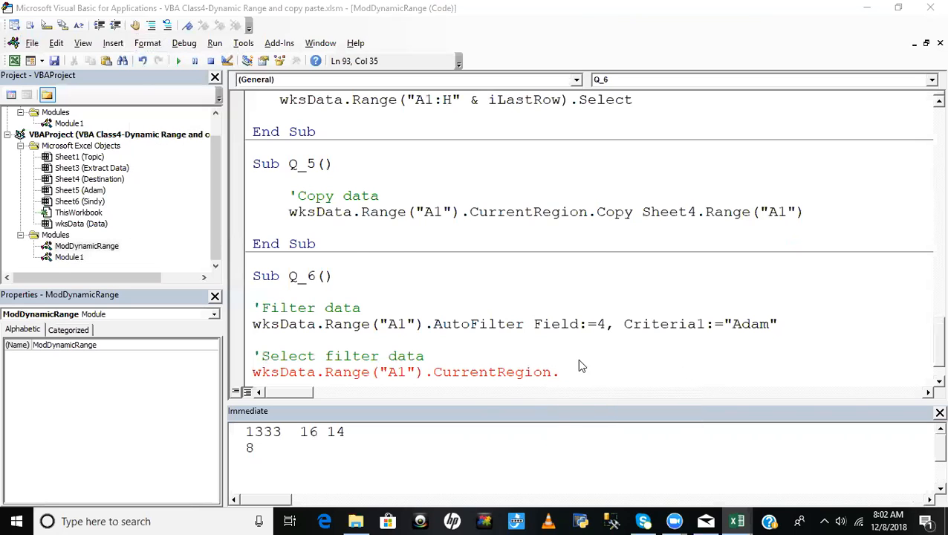
left_click(499, 312)
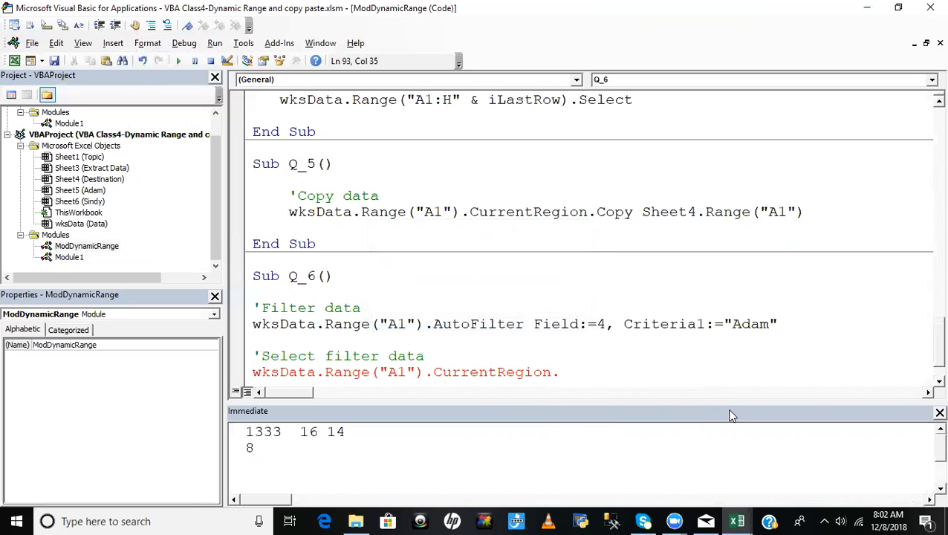
key("BackSpace")
type(".co")
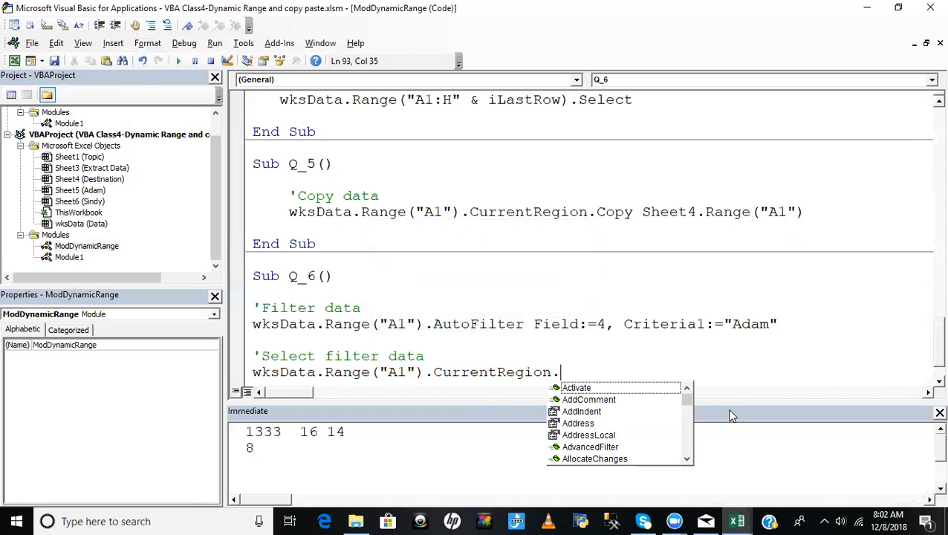
type("p")
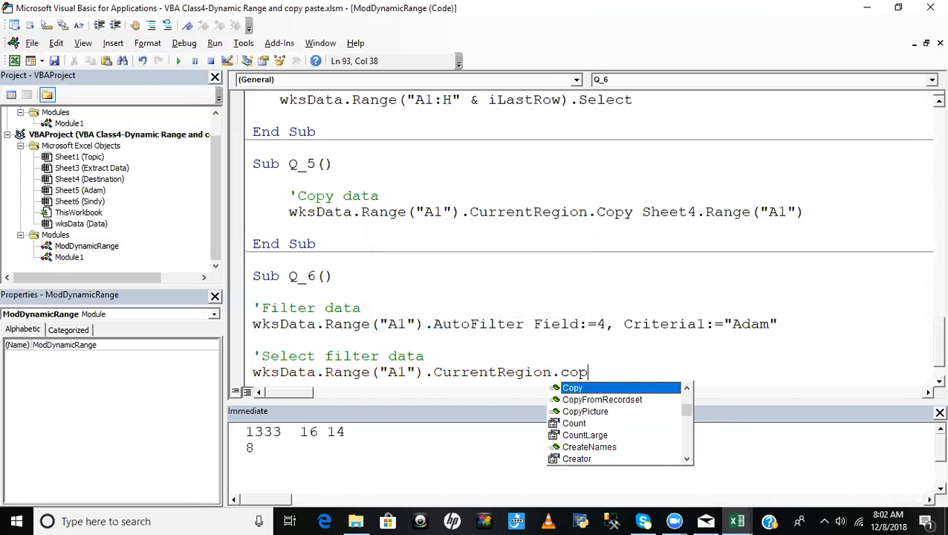
key("Tab")
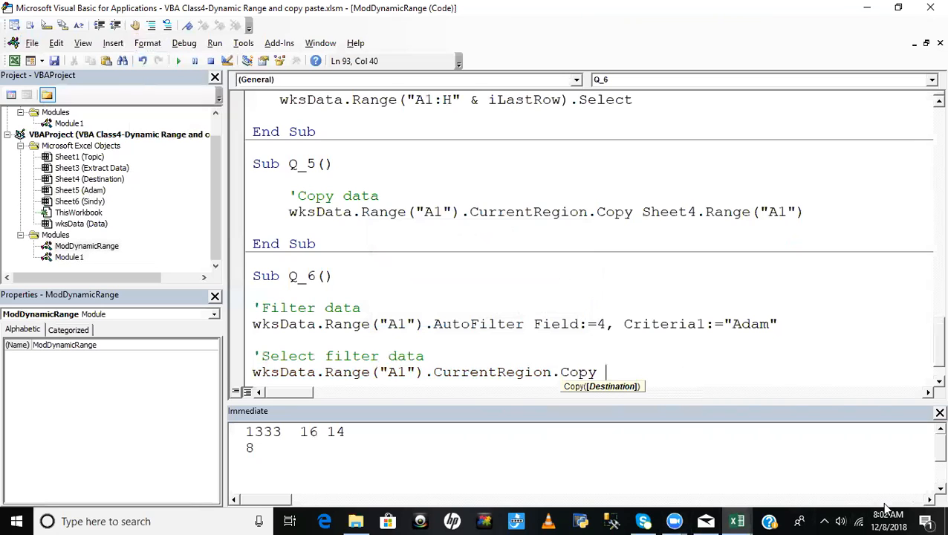
- Look up the first salesman's sheet code name and set Sheet5.Range("A1") as the Copy destination in Q_6
left_click(62, 192)
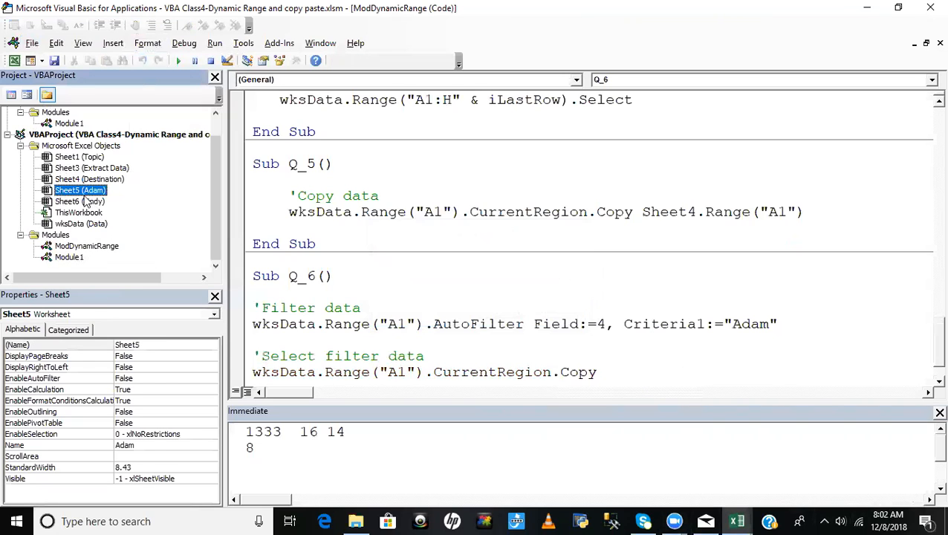
left_click(627, 381)
type("she")
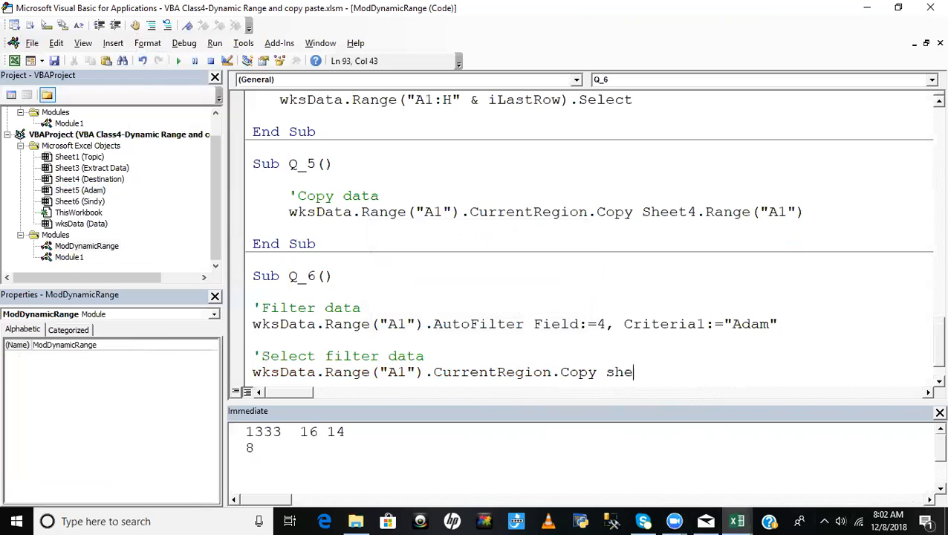
type("et5.ra")
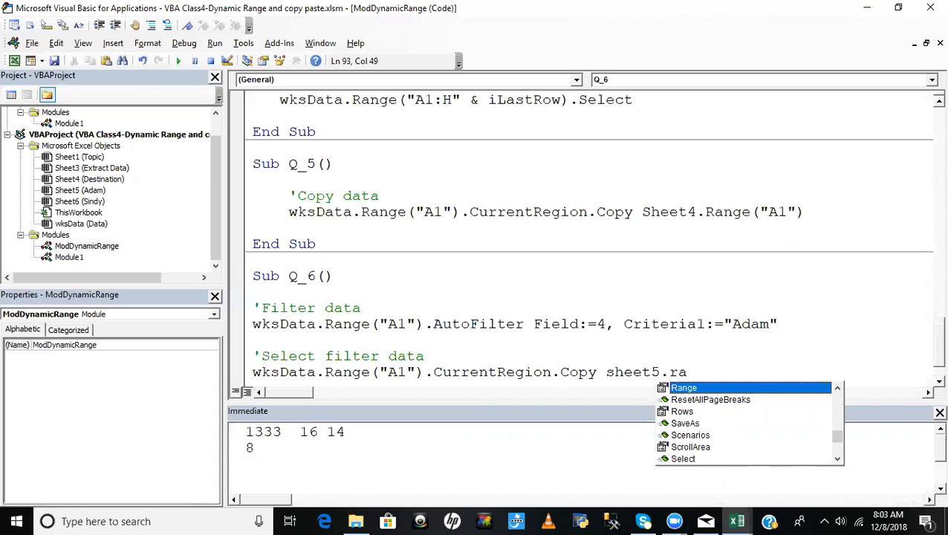
key("Tab")
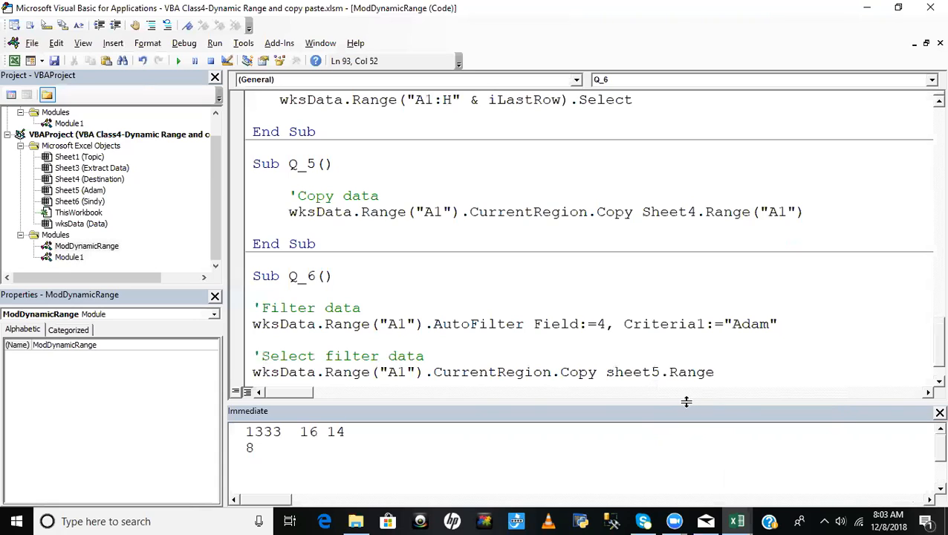
type("(\"A")
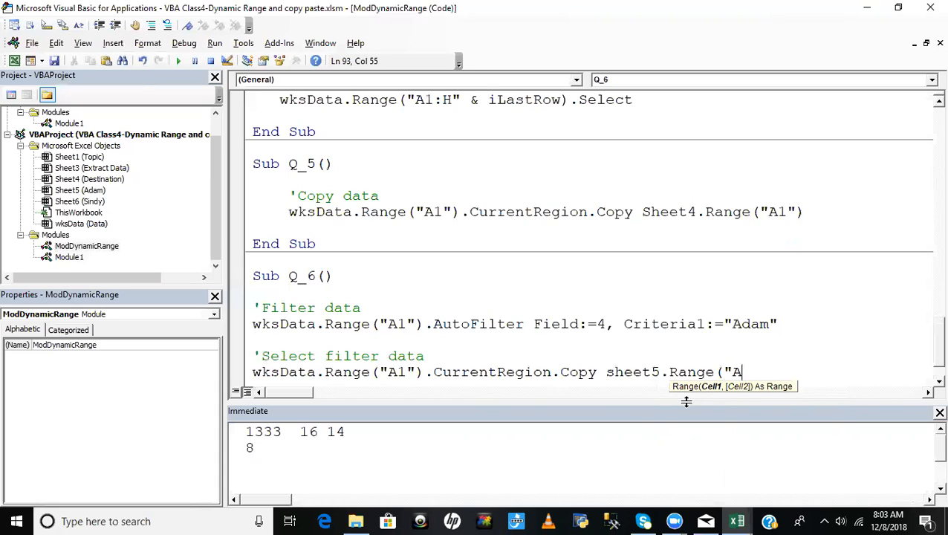
type("1\")")
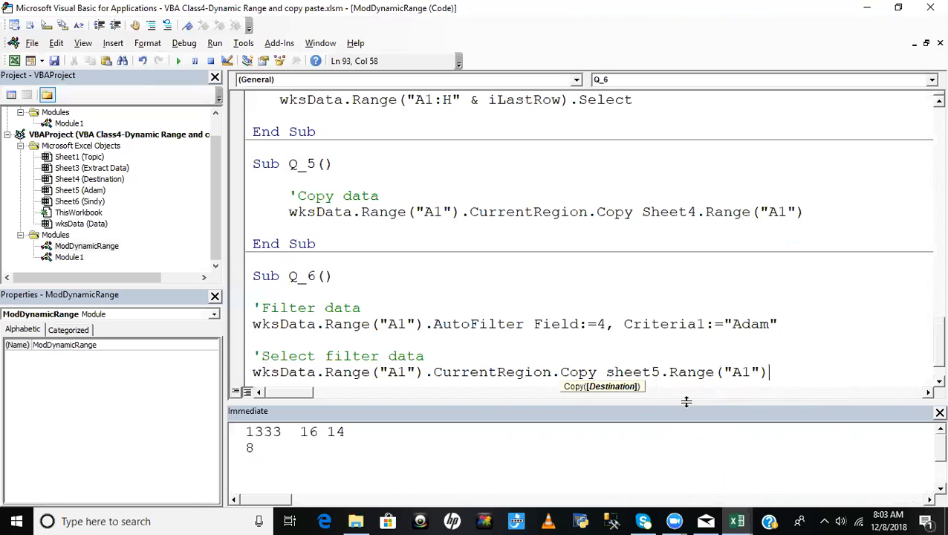
left_click(546, 365)
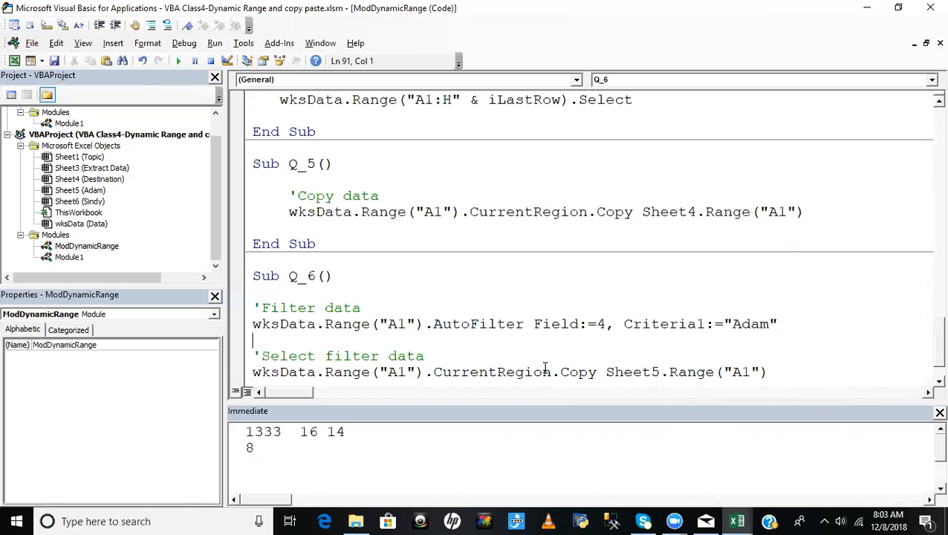
scroll(546, 364, "down", 1)
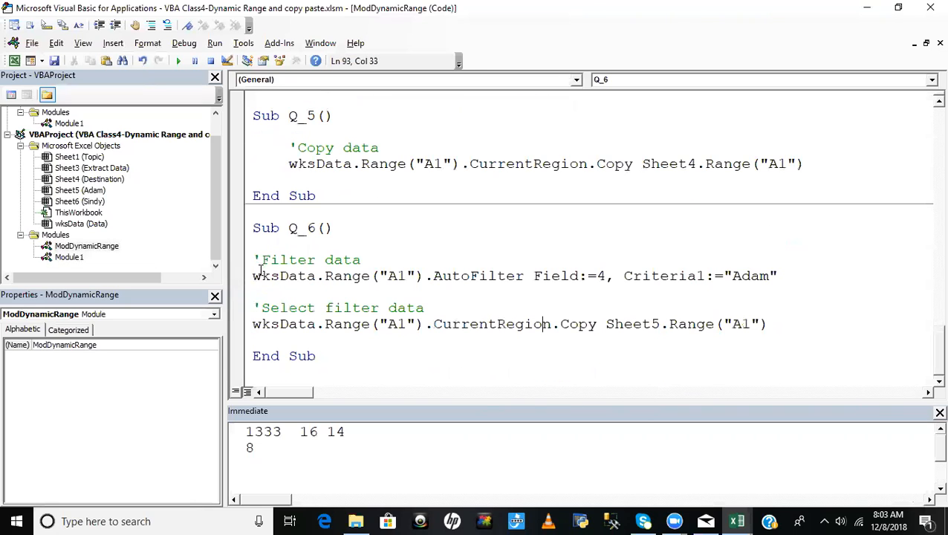
- Duplicate the Filter data and Select filter data block, with its comments, below the existing one in Q_6, separated by a blank line
left_click_drag(255, 262, 803, 333)
key("ctrl+c")
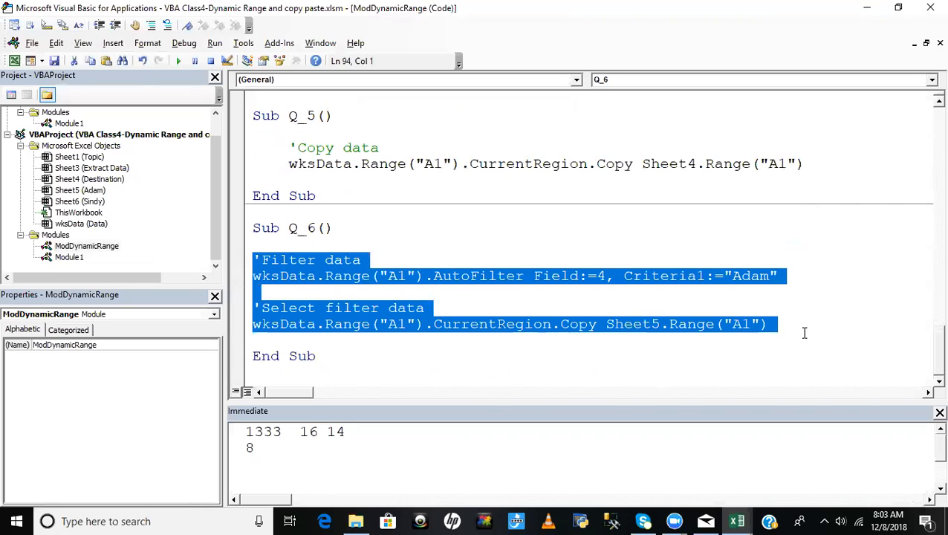
left_click(801, 333)
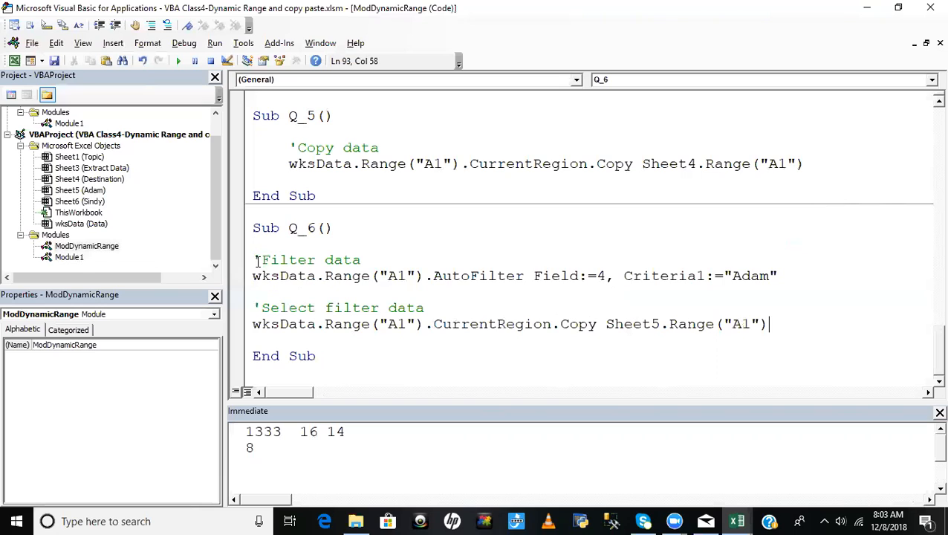
left_click_drag(255, 260, 776, 324)
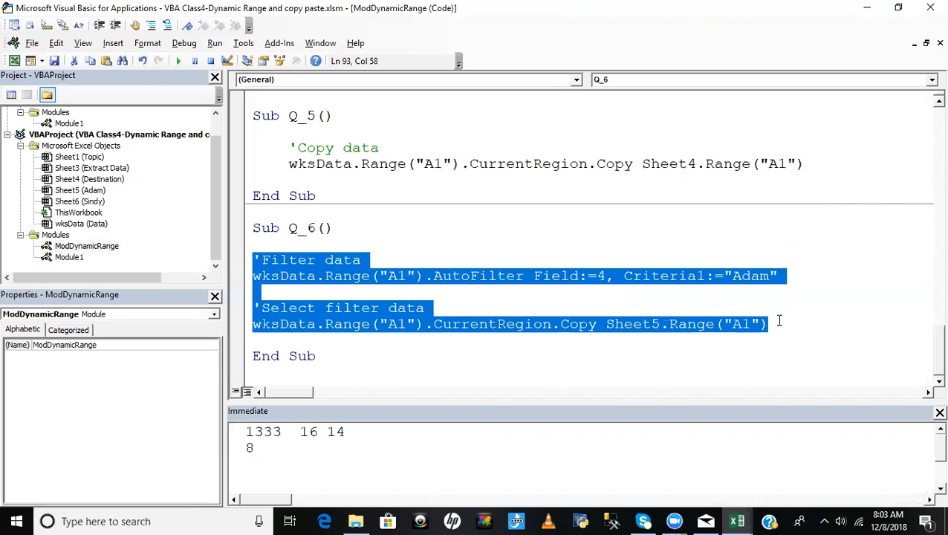
left_click(816, 322)
key("Return")
key("Return")
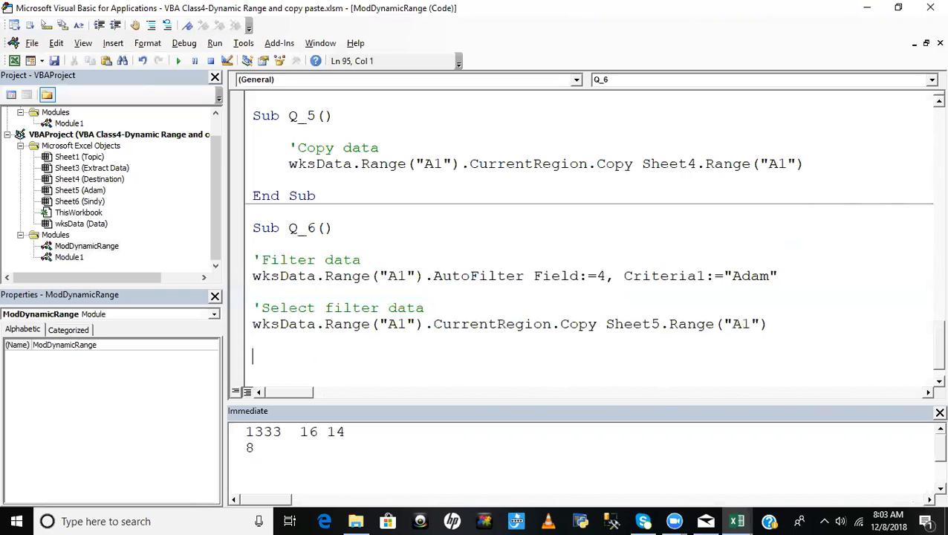
key("ctrl+v")
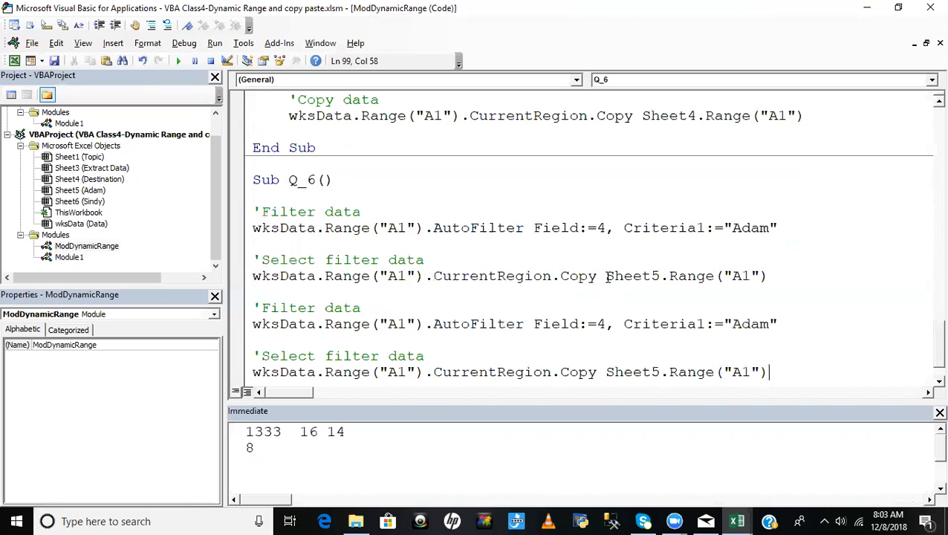
- Delete and re-enter Sheet5.Range("A1") as the Copy destination in the first block of Q_6
left_click_drag(606, 276, 796, 276)
key("BackSpace")
key("BackSpace")
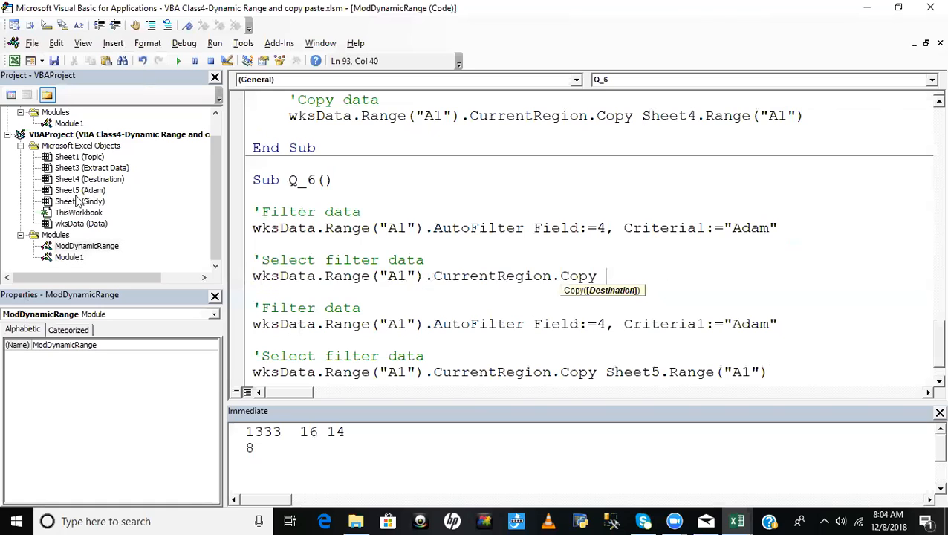
type("sheet5.ra")
key("Tab")
type("(\"A")
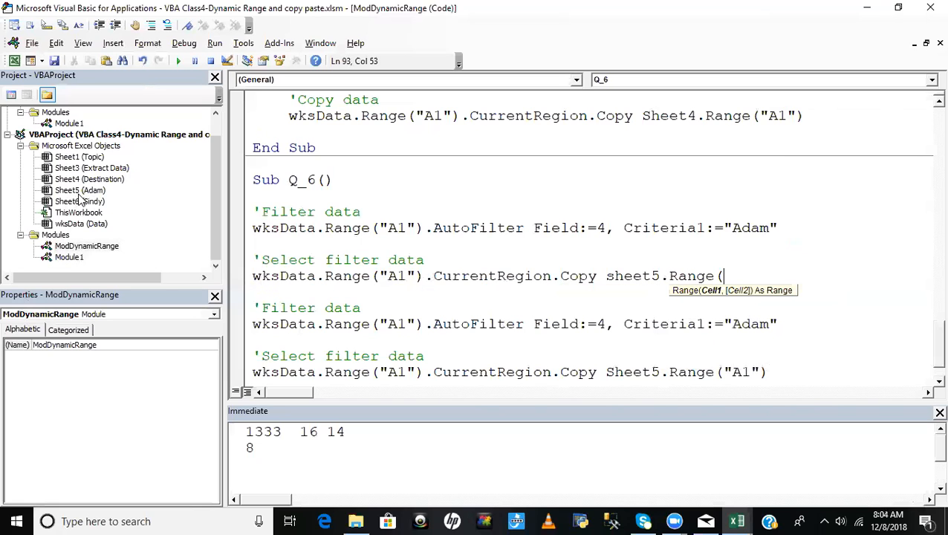
type("1\")")
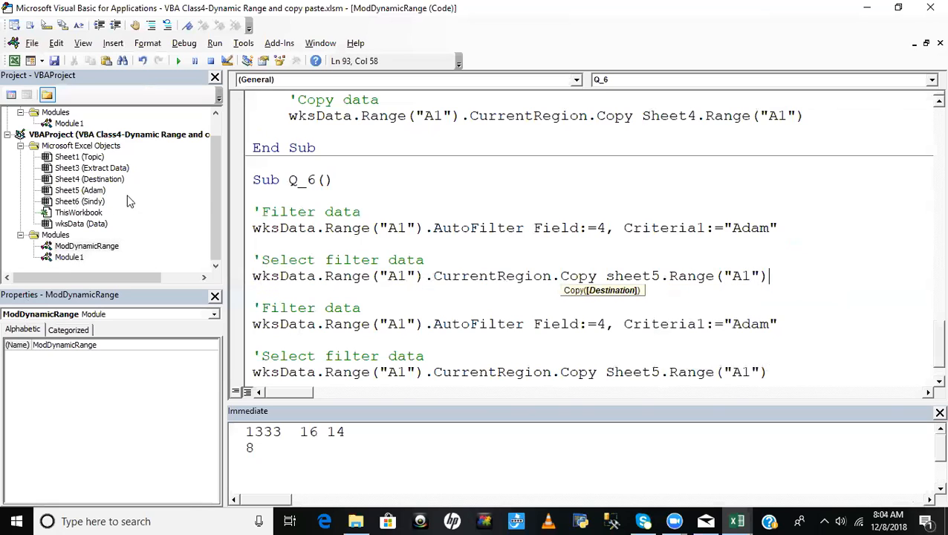
- Change Criteria1 in the duplicated AutoFilter line of Q_6 to the second salesman's name
left_click(318, 308)
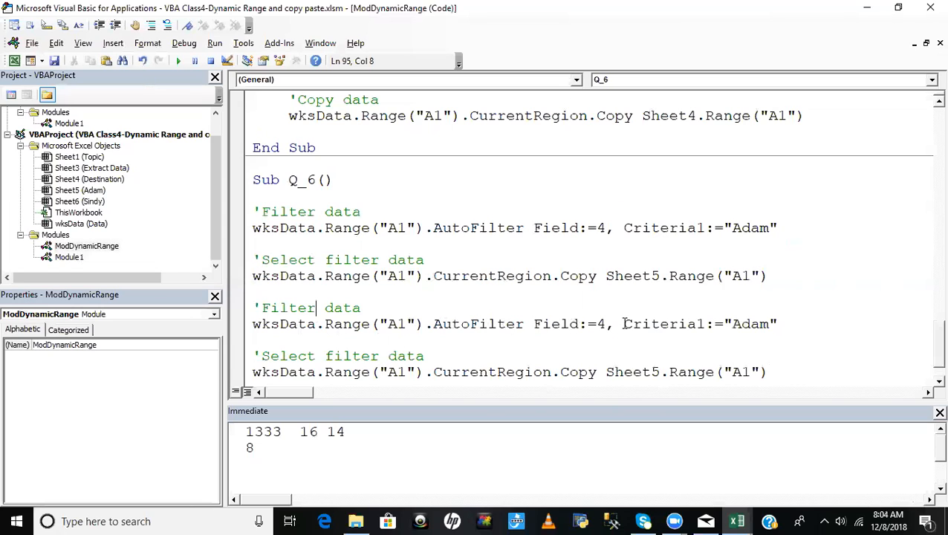
double_click(754, 325)
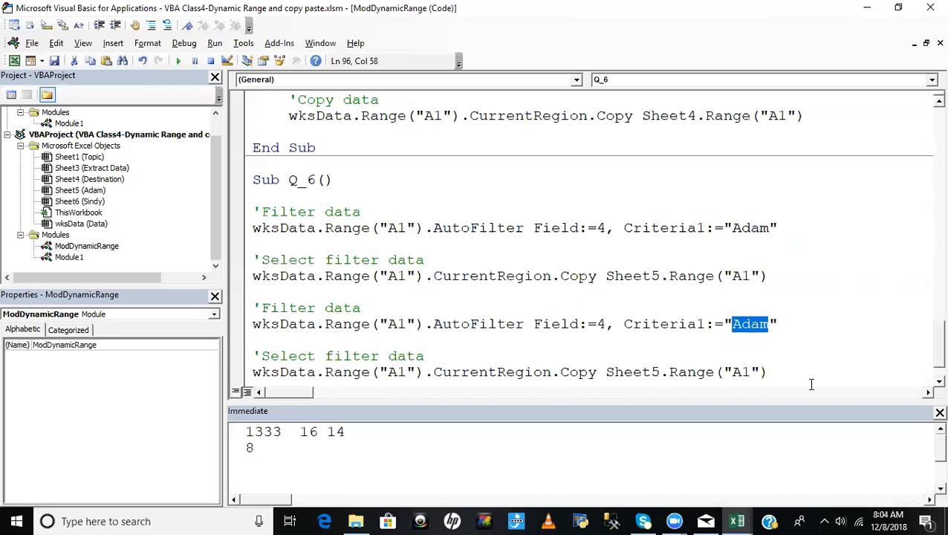
type("Sindy")
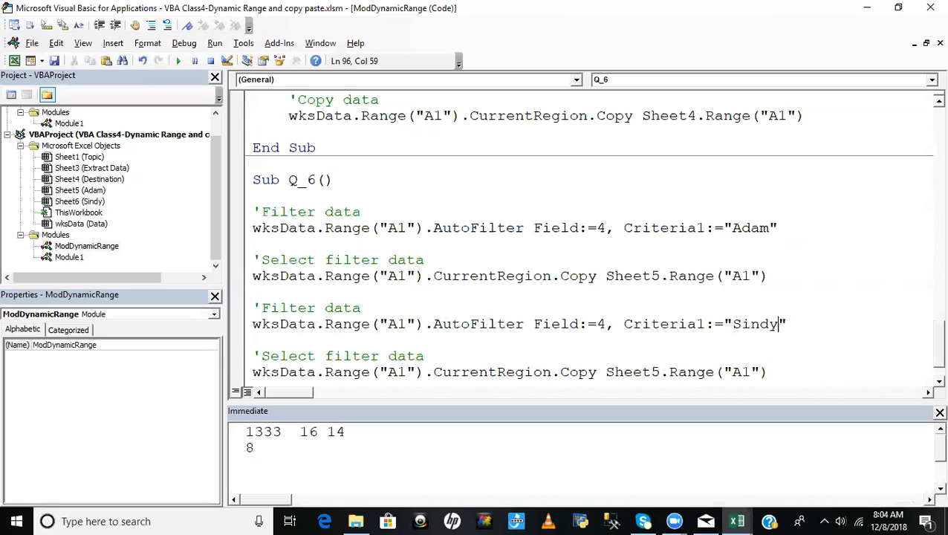
left_click(795, 324)
left_click(780, 276)
- Switch to the workbook, turn on AutoFilter on the Data sheet and filter the Salesman column to the first listed salesman
key("alt+F11")
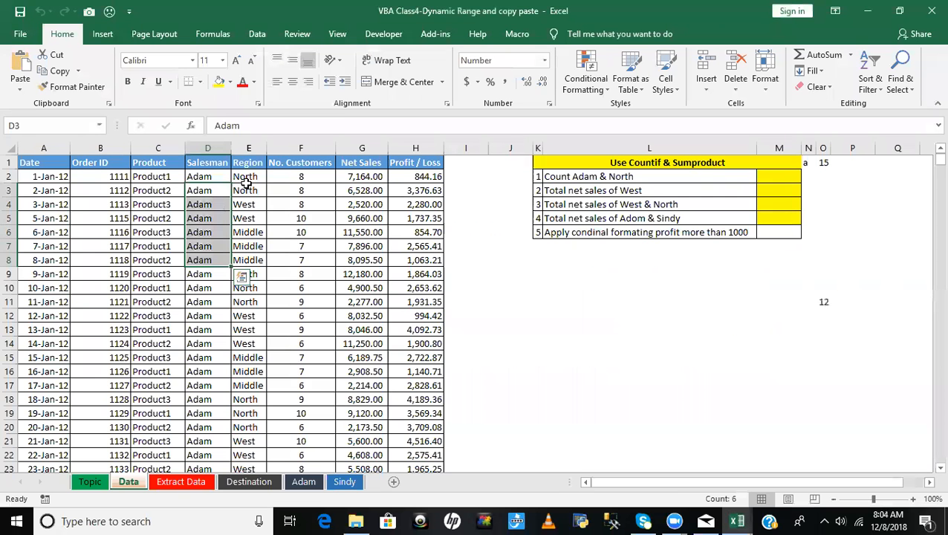
left_click(207, 162)
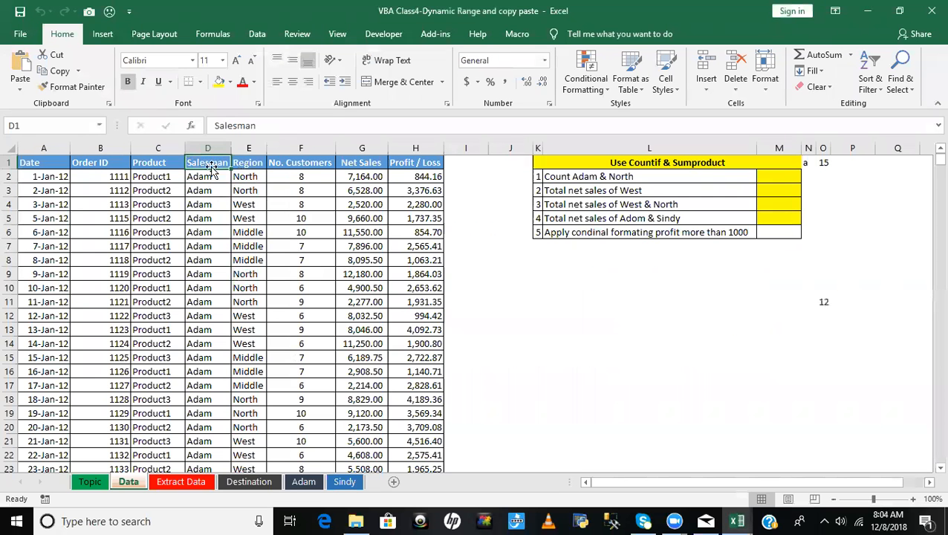
key("ctrl+shift+l")
left_click(224, 162)
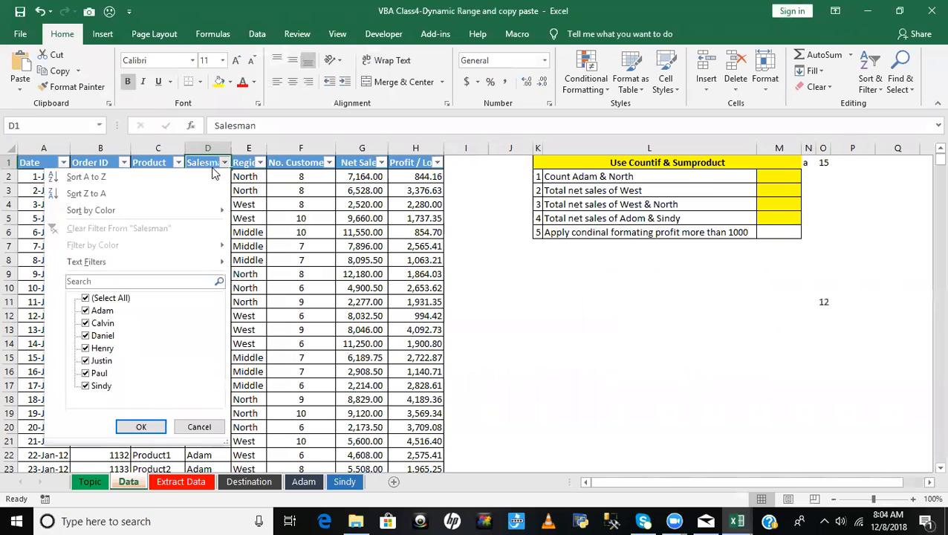
left_click(125, 300)
left_click(103, 310)
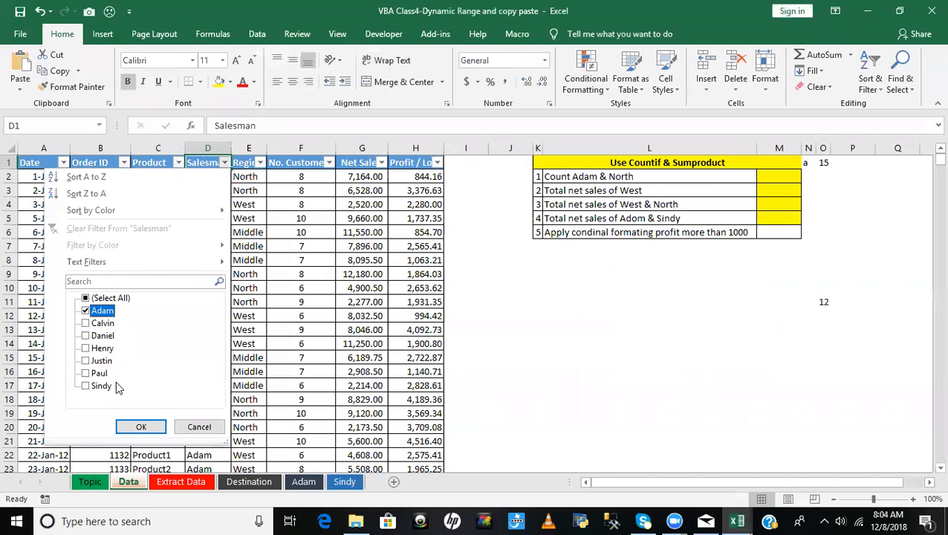
left_click(141, 426)
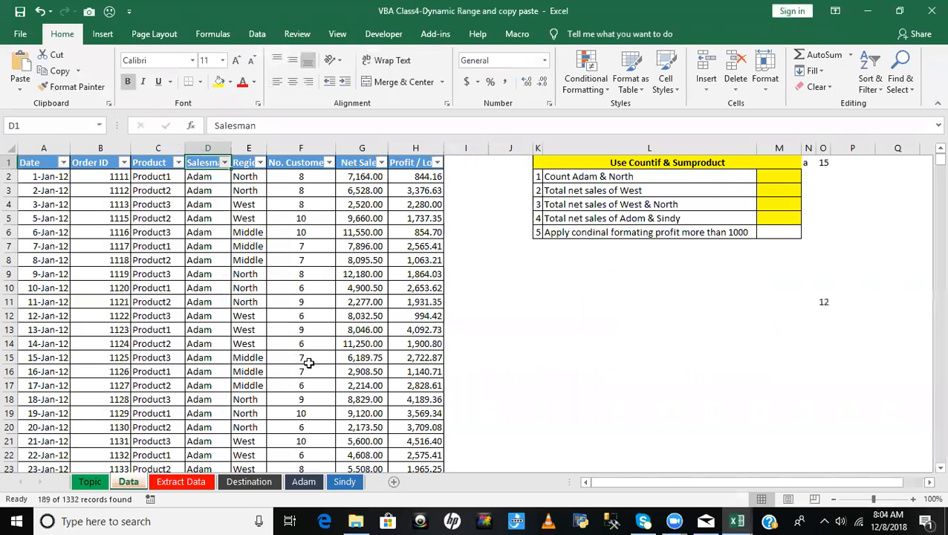
- Deselect the filtered salesman in the Salesman filter list without applying it, and remove the AutoFilter from the Data sheet
left_click(226, 162)
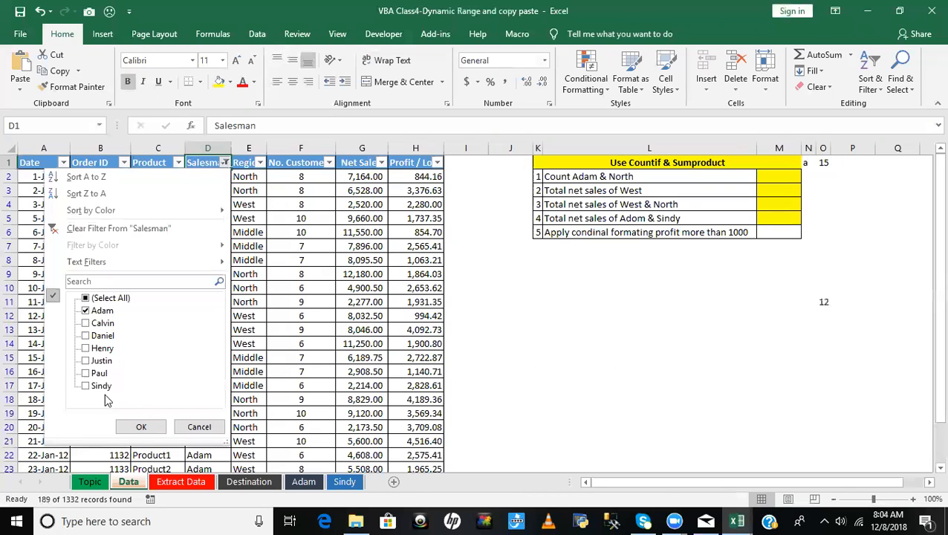
left_click(102, 310)
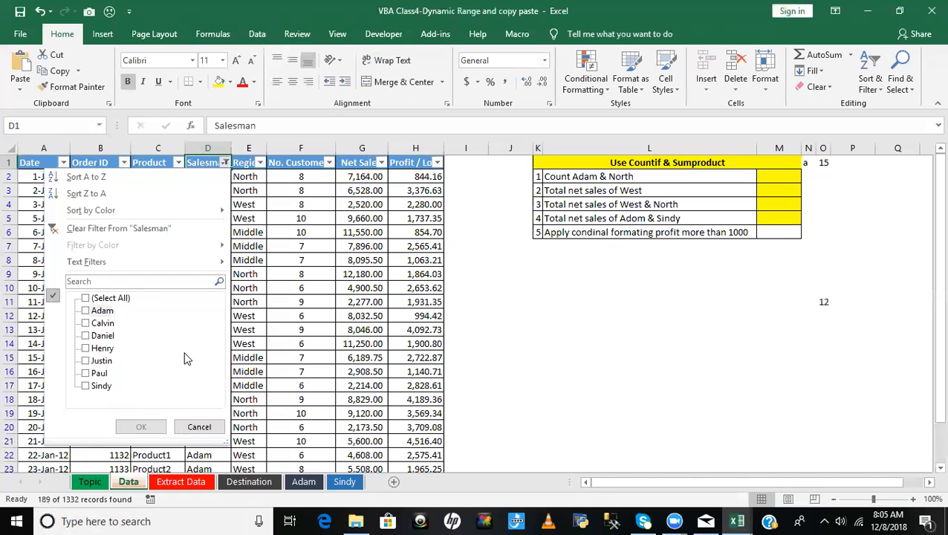
left_click(251, 164)
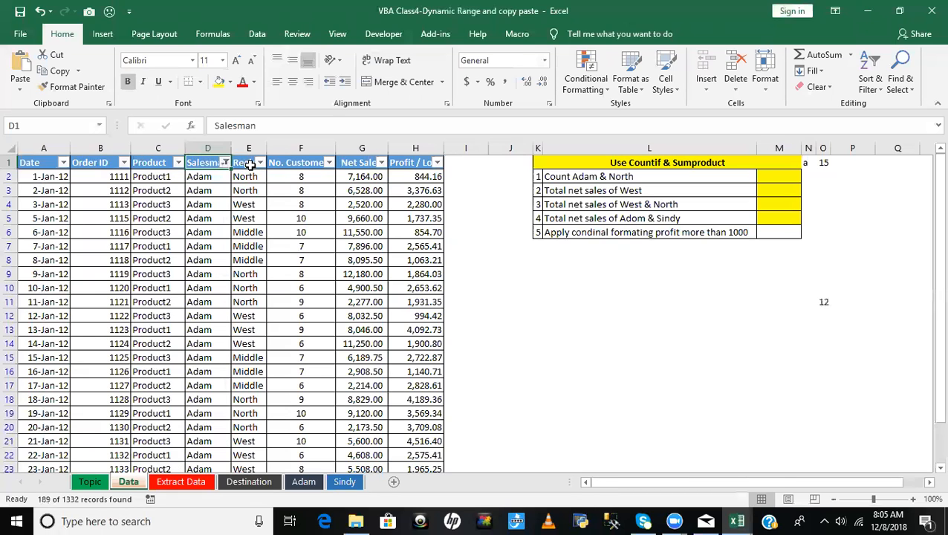
key("ctrl+shift+l")
left_click(299, 259)
key("alt+F11")
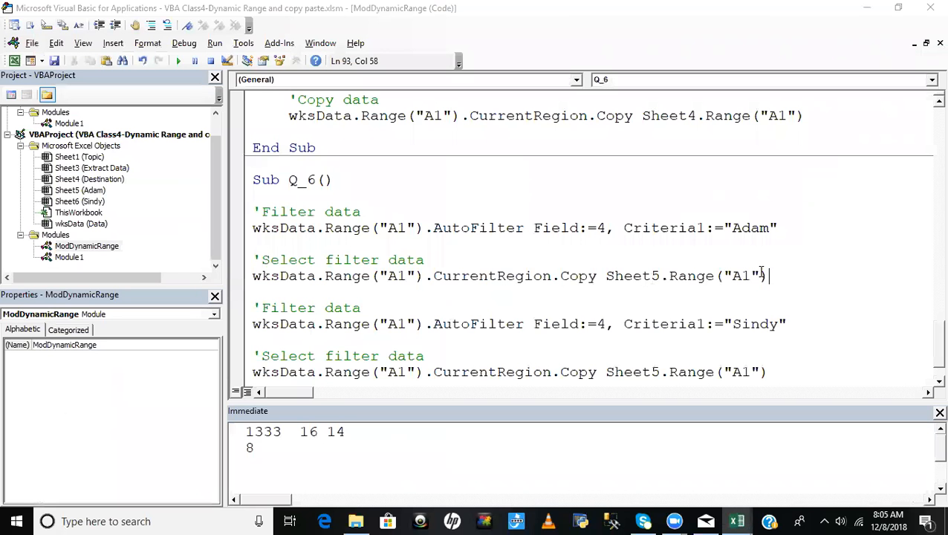
- Add the comment 'Clear filter below the first Copy line in Q_6, separated by a blank line
key("Return")
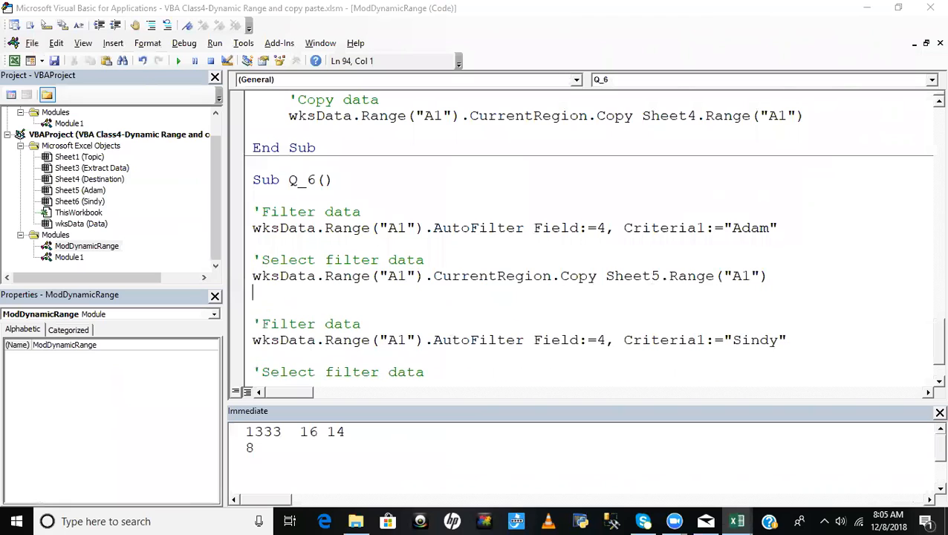
key("Return")
type("'Cla")
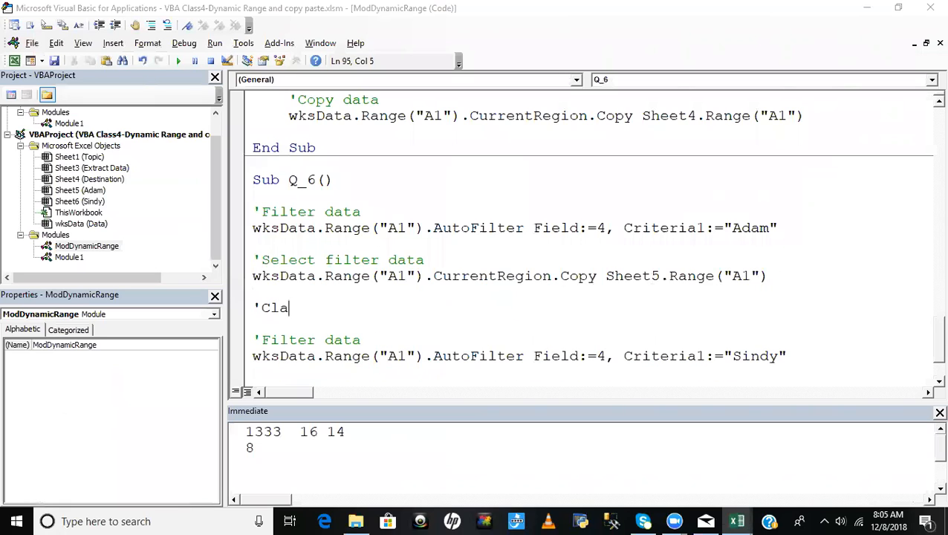
key("BackSpace")
key("BackSpace")
type("lear filter")
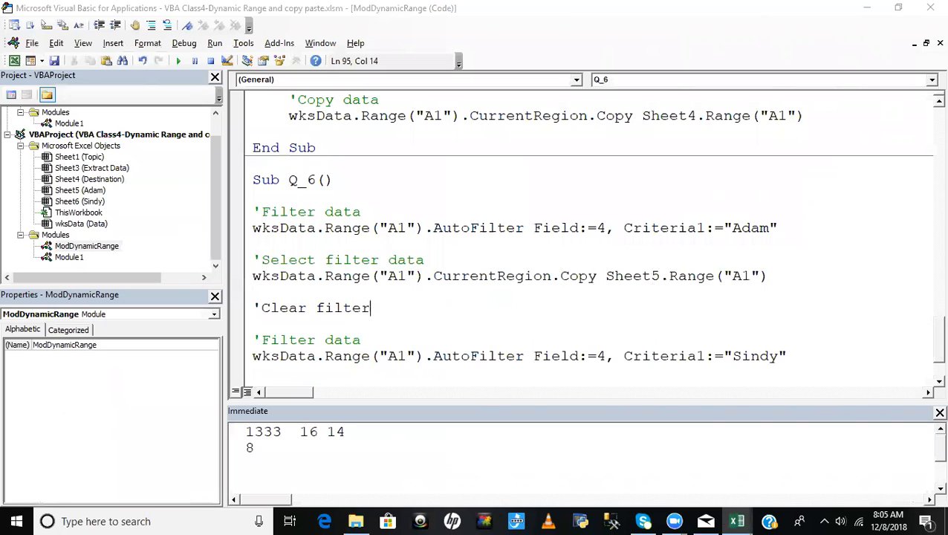
- Turn AutoFilter on again on the Data sheet and show only the first listed salesman in the Salesman column
key("alt+F11")
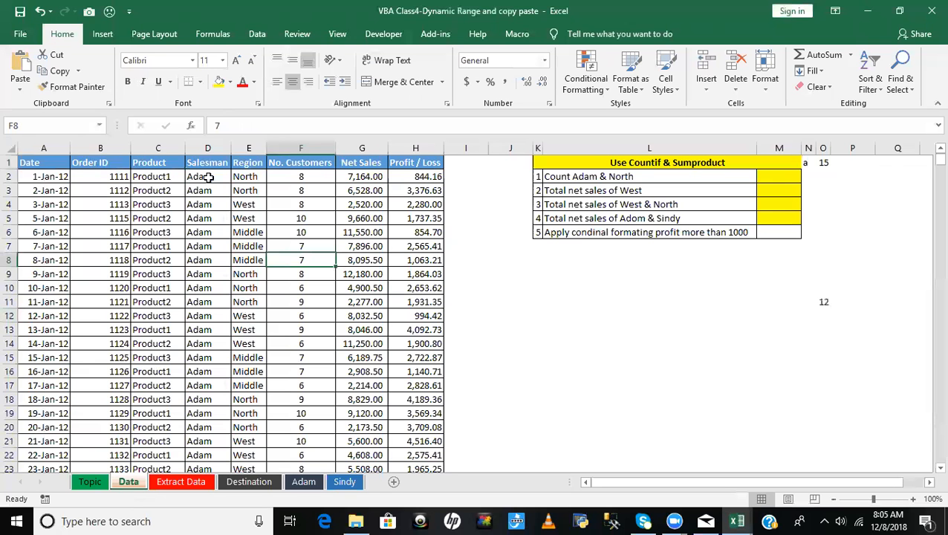
left_click(207, 162)
key("ctrl+shift+l")
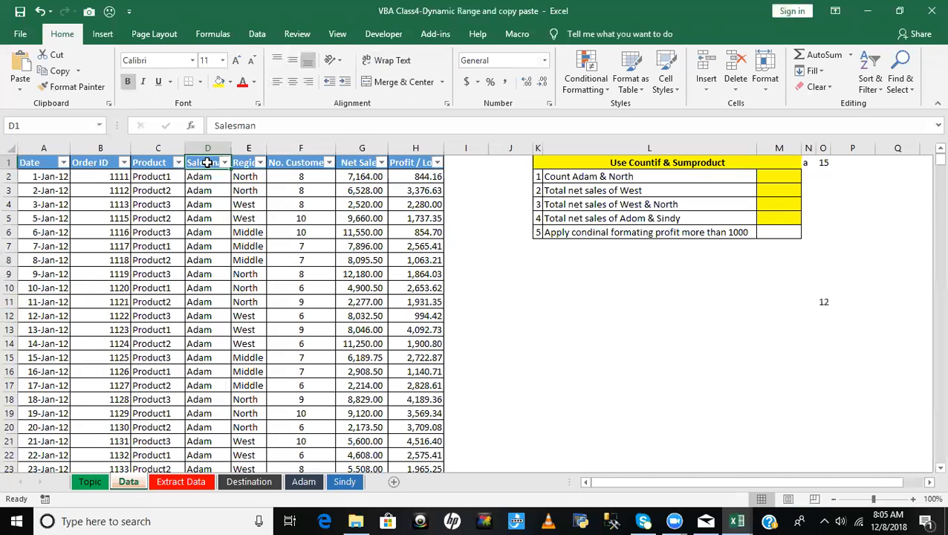
left_click(225, 162)
left_click(107, 298)
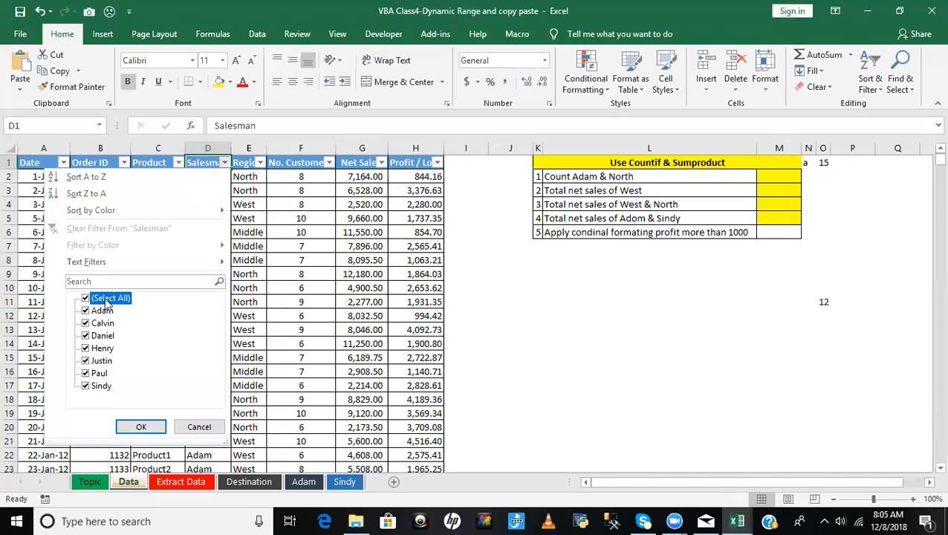
left_click(103, 311)
left_click(140, 428)
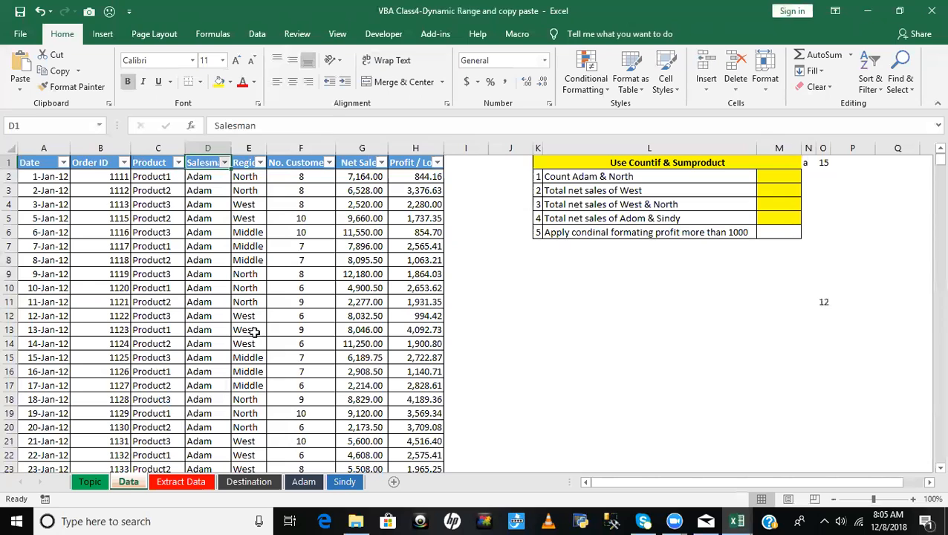
- Add the last listed salesman to the Salesman filter selection and remove the AutoFilter from the Data sheet
left_click(224, 163)
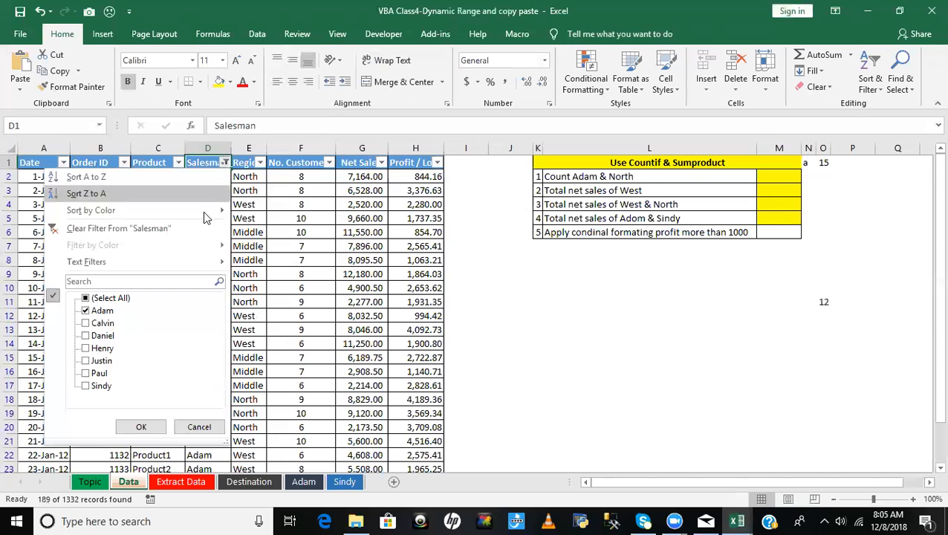
left_click(101, 386)
left_click(142, 422)
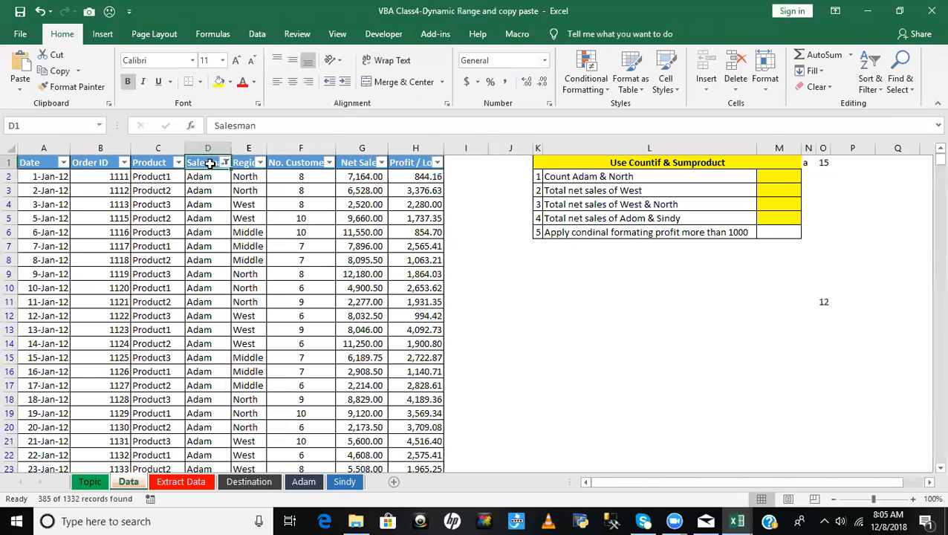
key("ctrl+shift+l")
key("alt+F11")
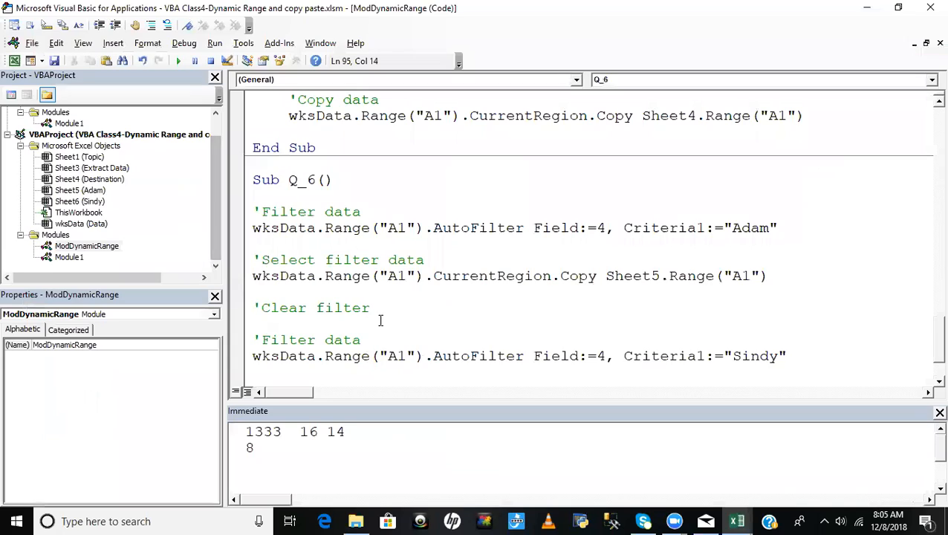
- Add a statement assigning wksData.AutoFilterMode under the 'Clear filter comment in Q_6
key("Return")
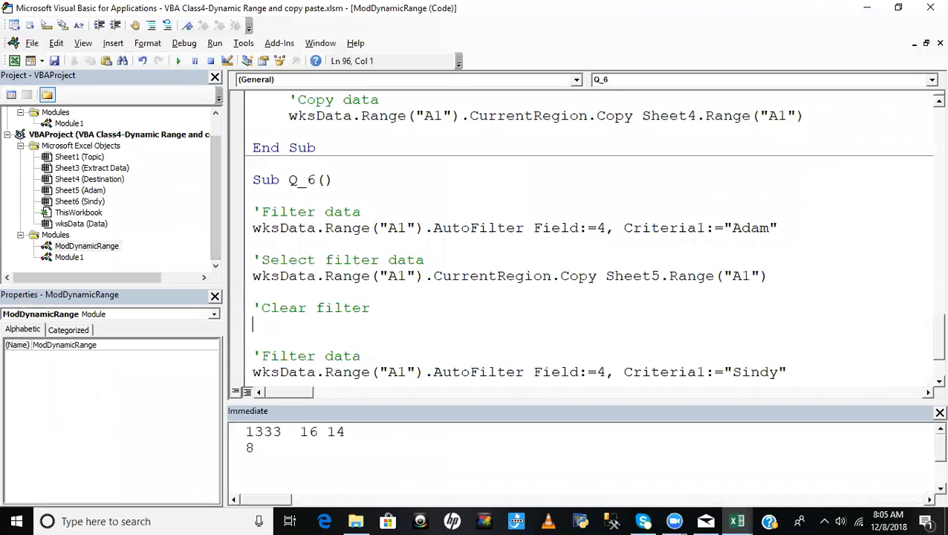
type("wksdata.")
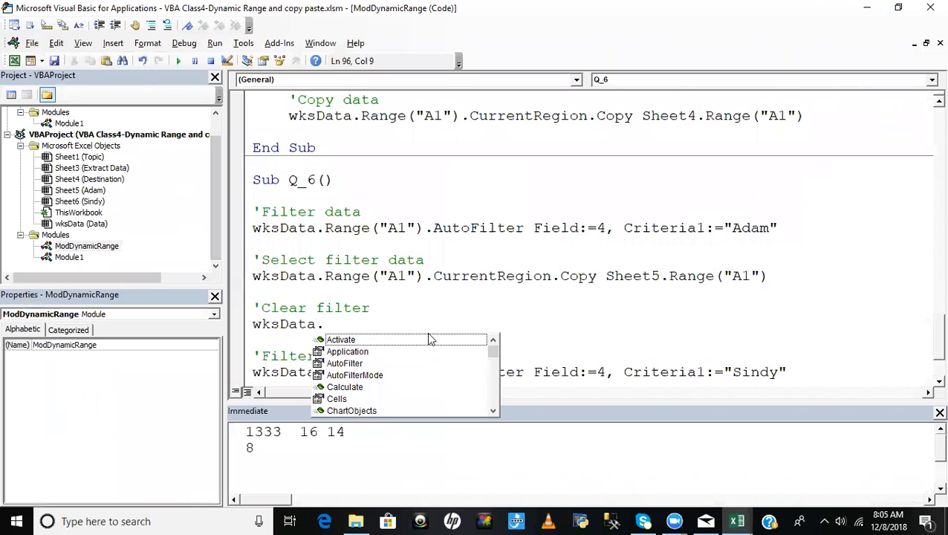
type("aut")
key("Down")
key("Tab")
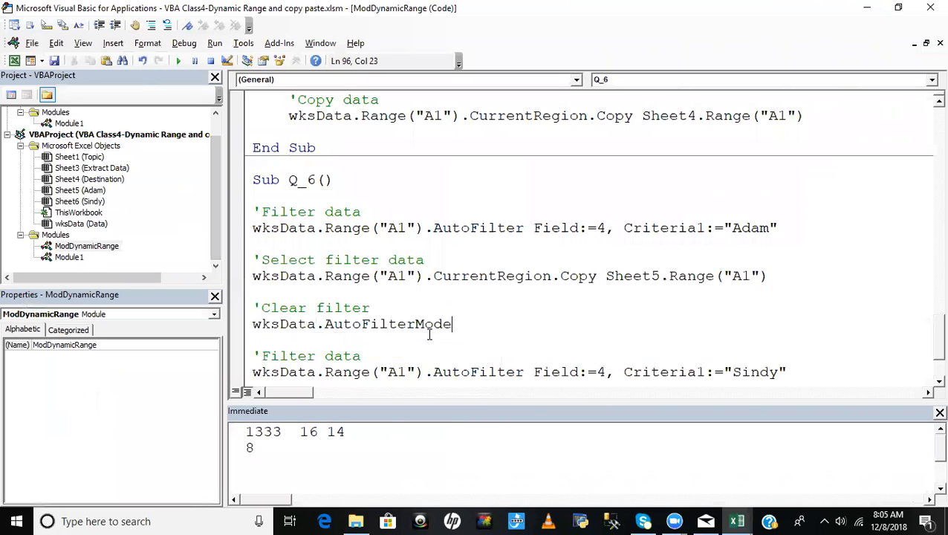
type("=")
key("Down")
key("Tab")
- Open Module1 and examine the recorded FilterData macro through to its end
double_click(68, 257)
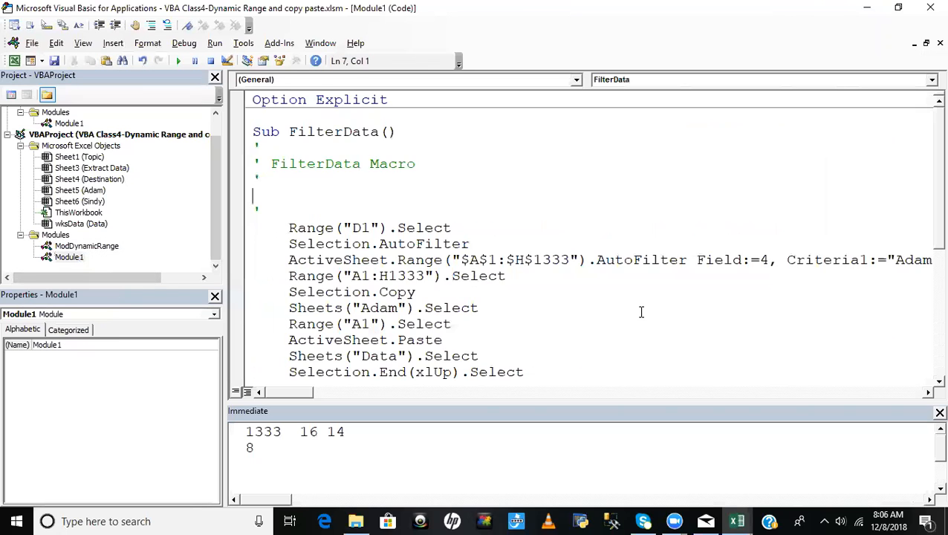
scroll(644, 312, "down", 4)
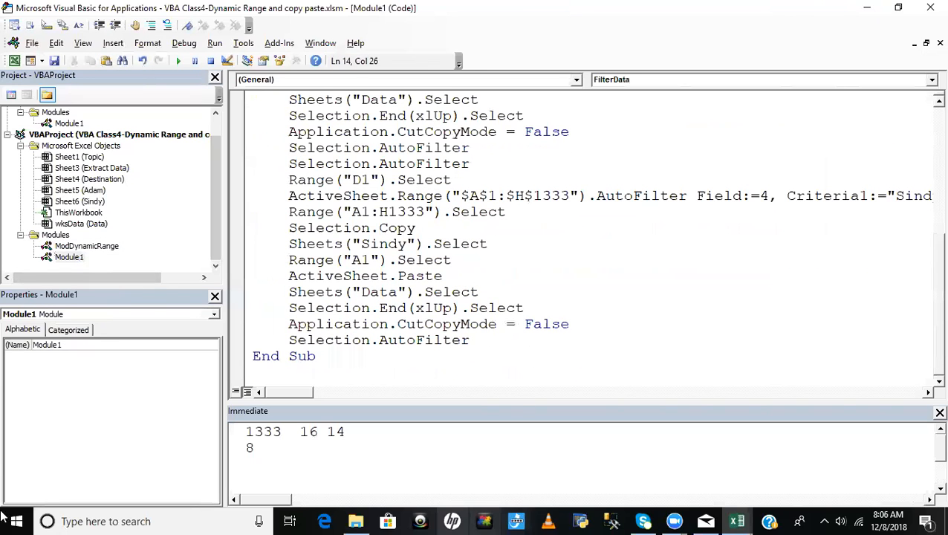
- Examine the sheet selection and Selection.AutoFilter statements near the end of the recorded FilterData macro
left_click(490, 244)
left_click(505, 341)
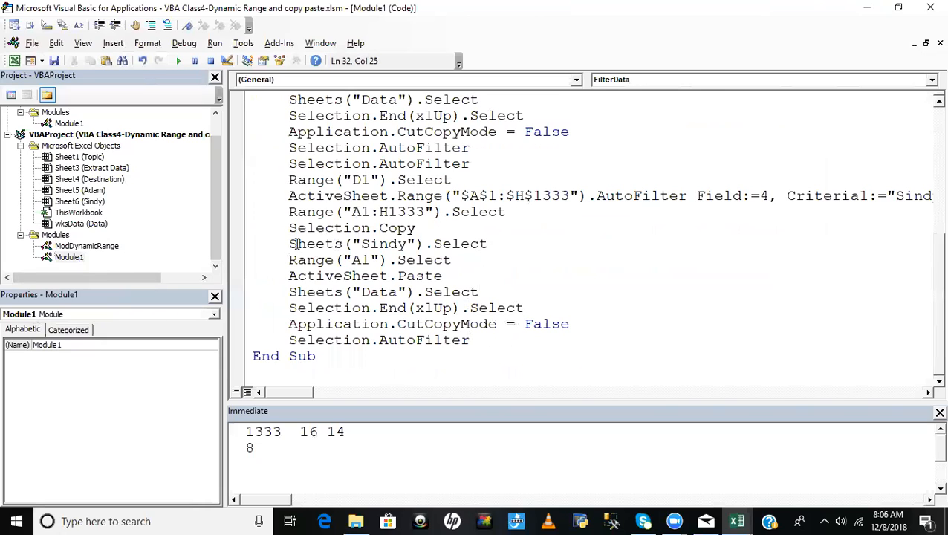
left_click_drag(297, 244, 460, 244)
left_click_drag(382, 152, 507, 153)
left_click(291, 148)
left_click_drag(335, 148, 486, 151)
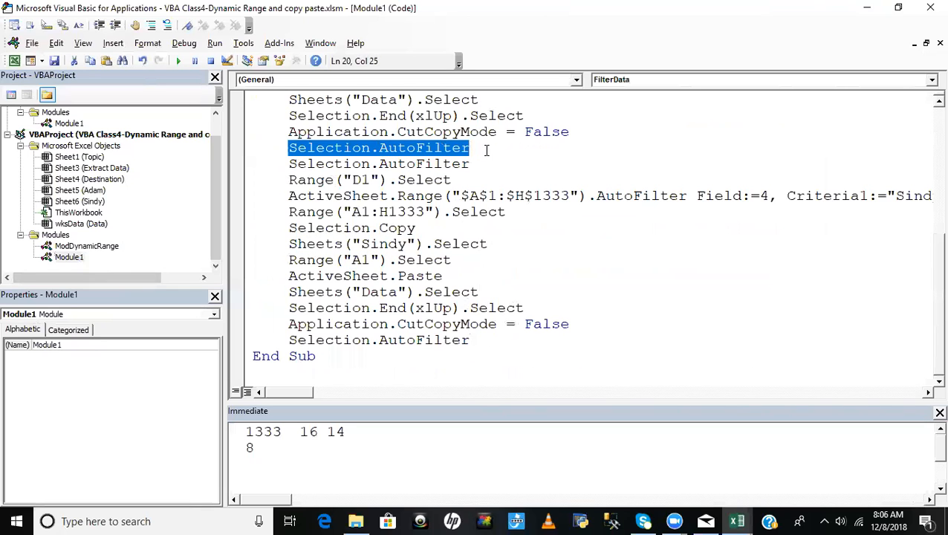
key("alt+F11")
left_click(209, 190)
left_click(206, 162)
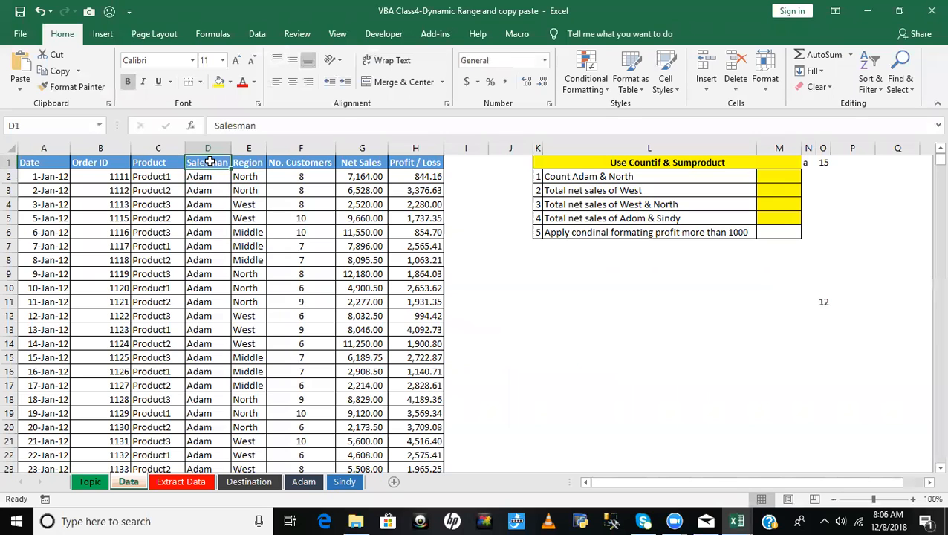
key("ctrl+shift+semicolon")
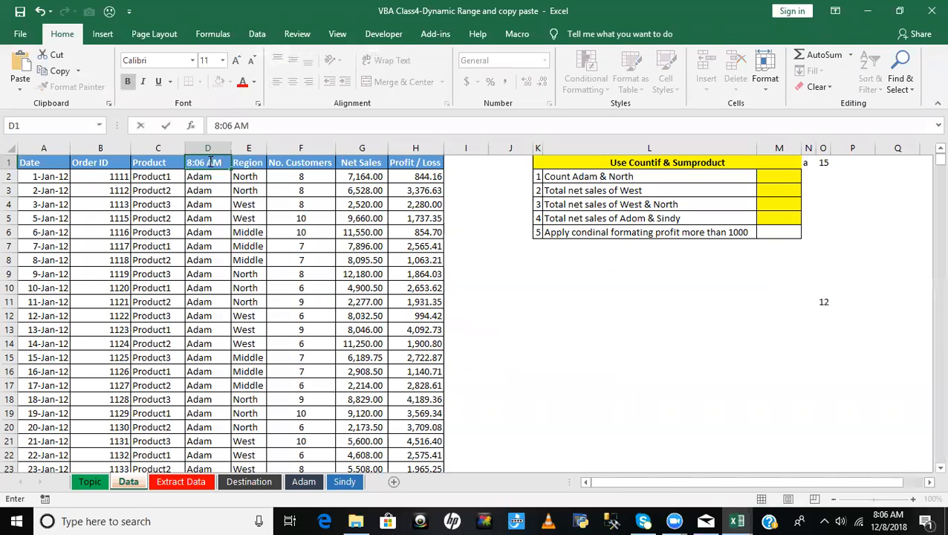
key("ctrl+z")
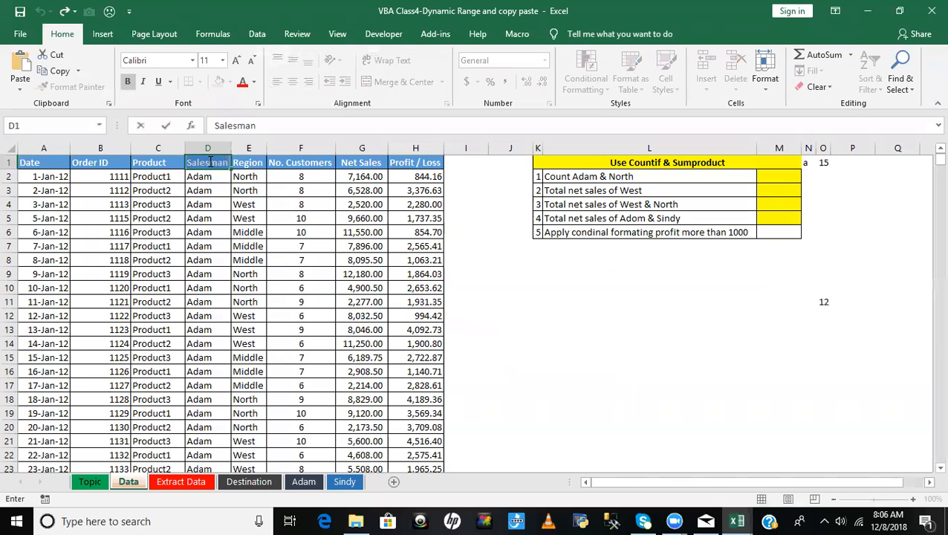
left_click(202, 219)
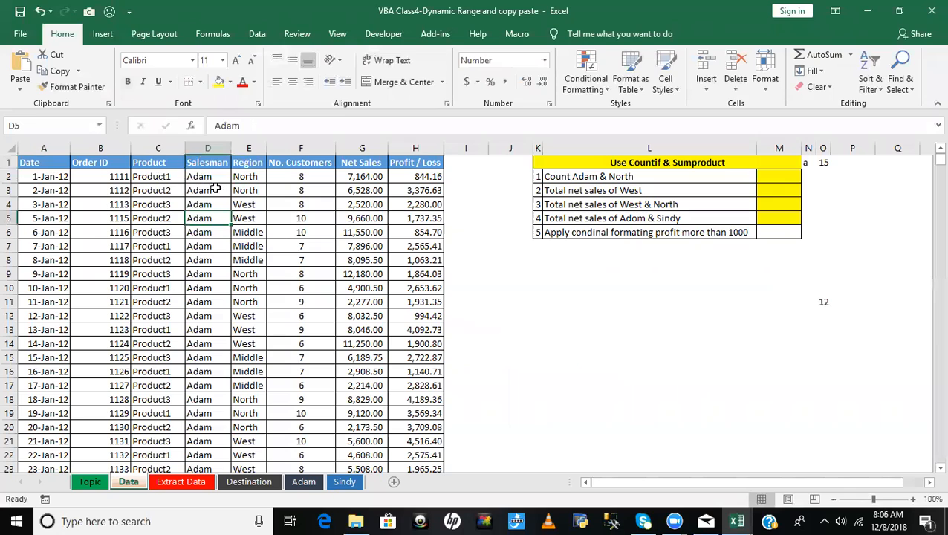
key("Up")
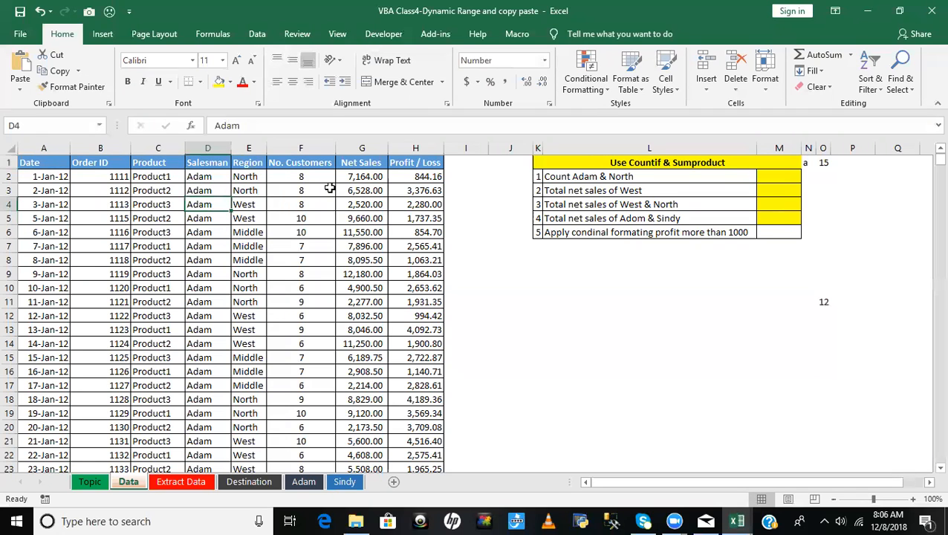
left_click(163, 163)
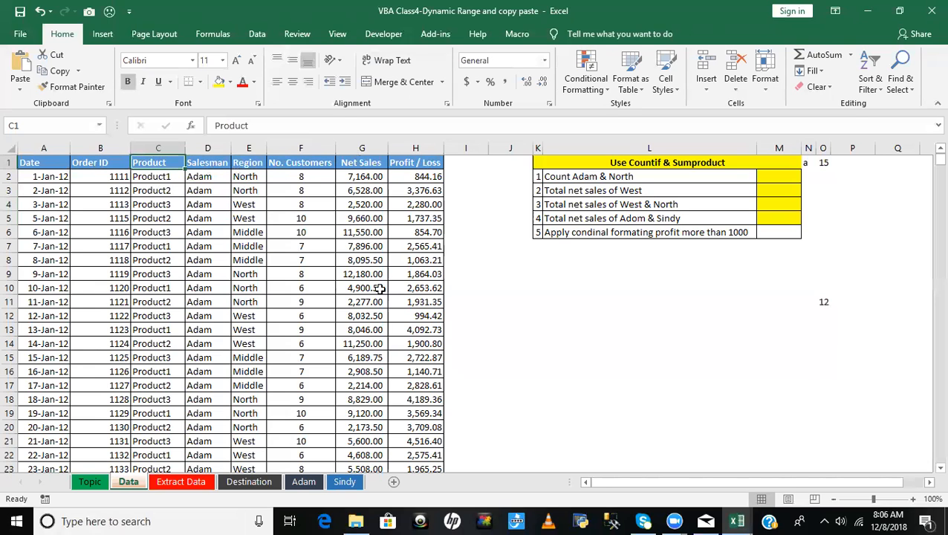
left_click(305, 220)
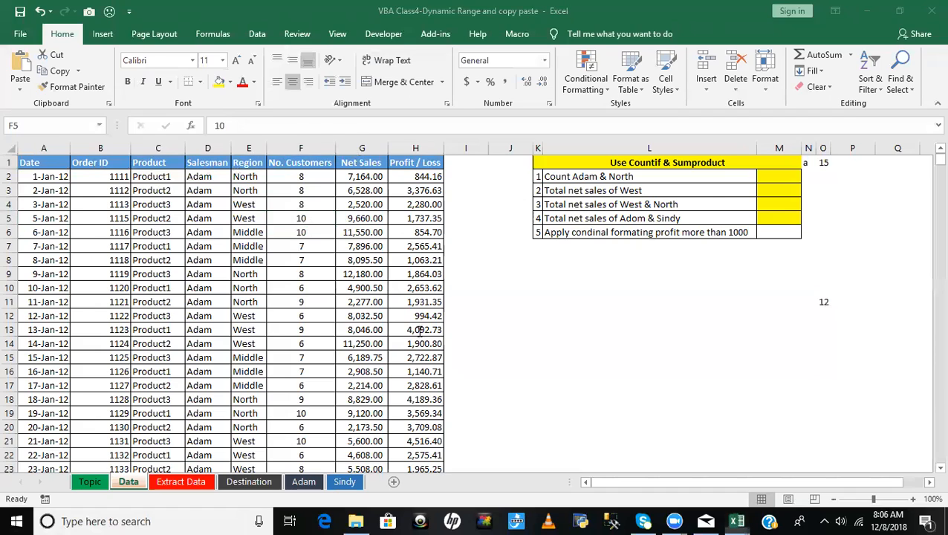
- In ModDynamicRange, duplicate the 'Clear filter comment and wksData.AutoFilterMode = False statement below the second copy statement of Q_6
key("alt+F11")
left_click(95, 247)
double_click(96, 247)
left_click(491, 243)
scroll(491, 249, "down", 2)
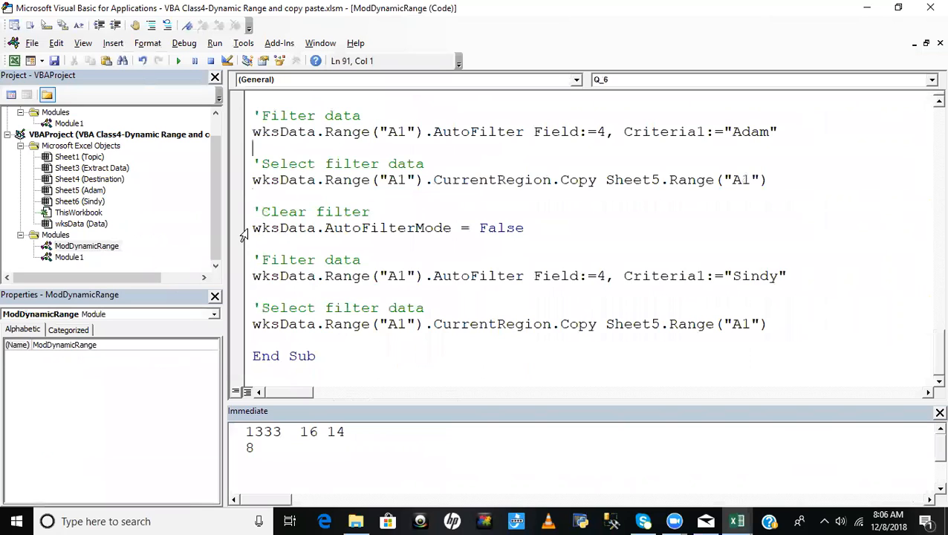
left_click_drag(252, 228, 543, 226)
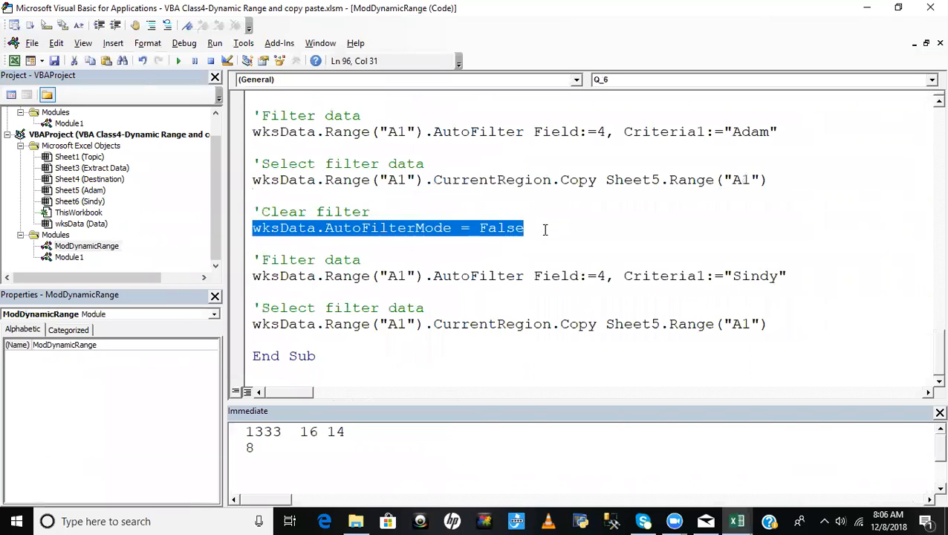
left_click(792, 326)
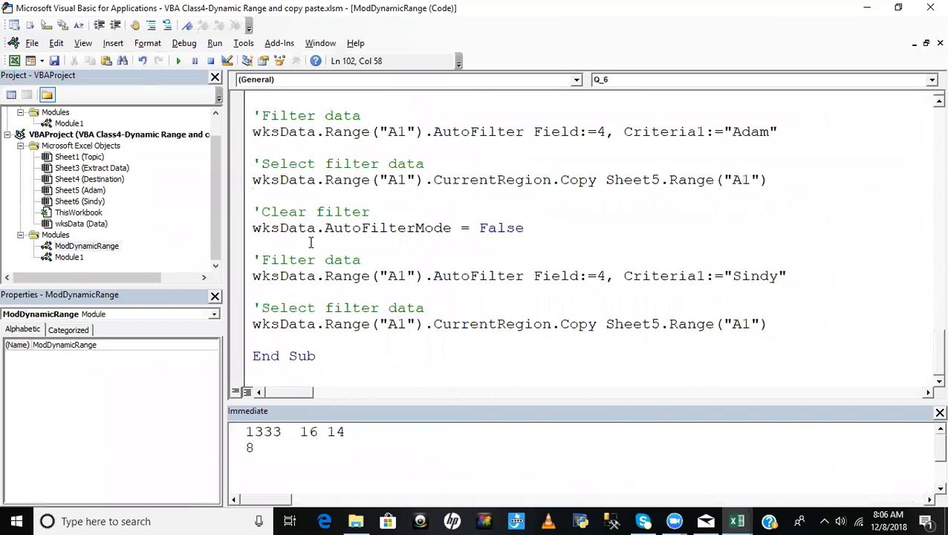
left_click_drag(511, 233, 534, 235)
key("ctrl+c")
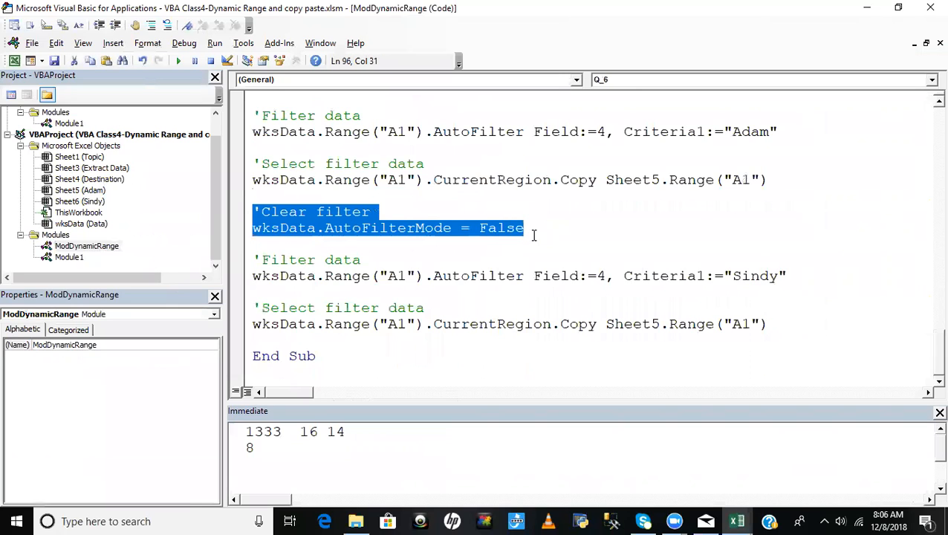
left_click(785, 326)
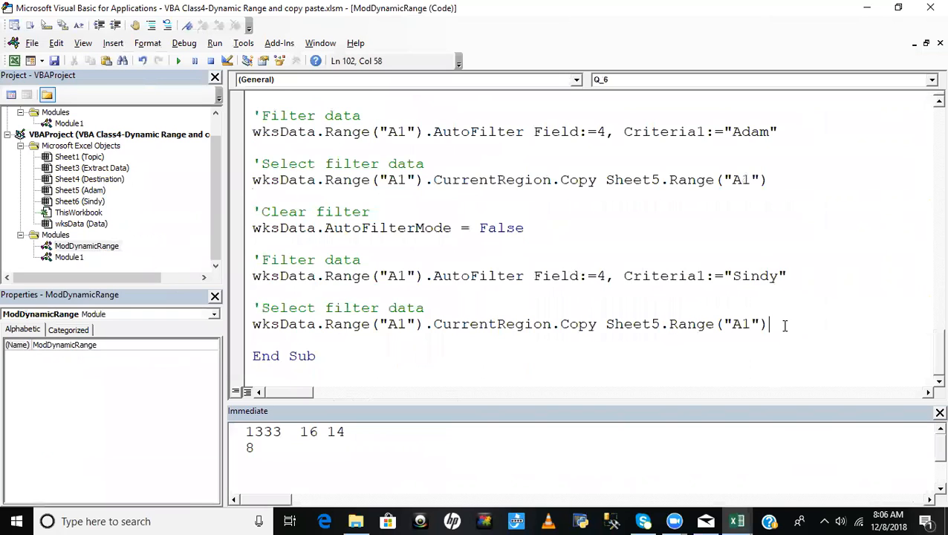
key("Return")
key("Return")
key("ctrl+v")
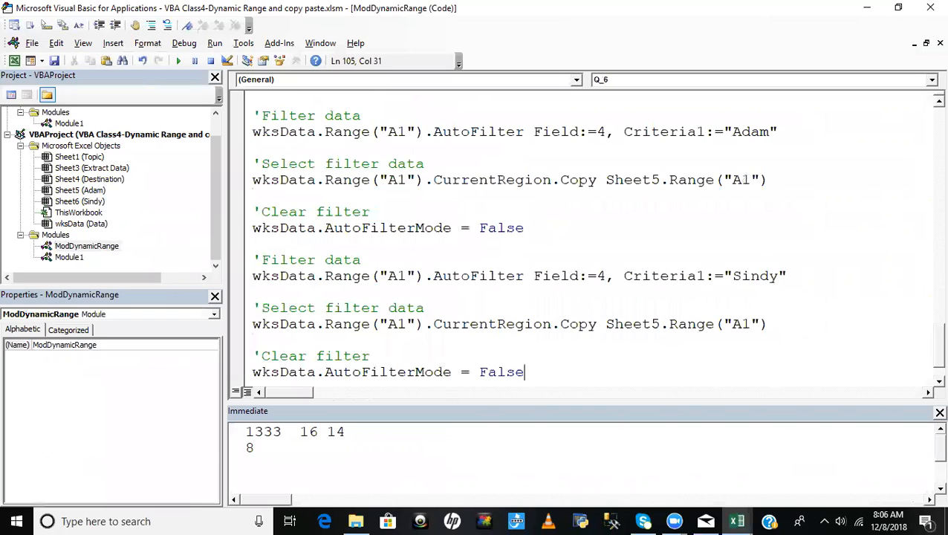
- Change the destination of the second CurrentRegion.Copy statement in Q_6 to Sheet6
left_click(573, 343)
left_click(656, 320)
key("BackSpace")
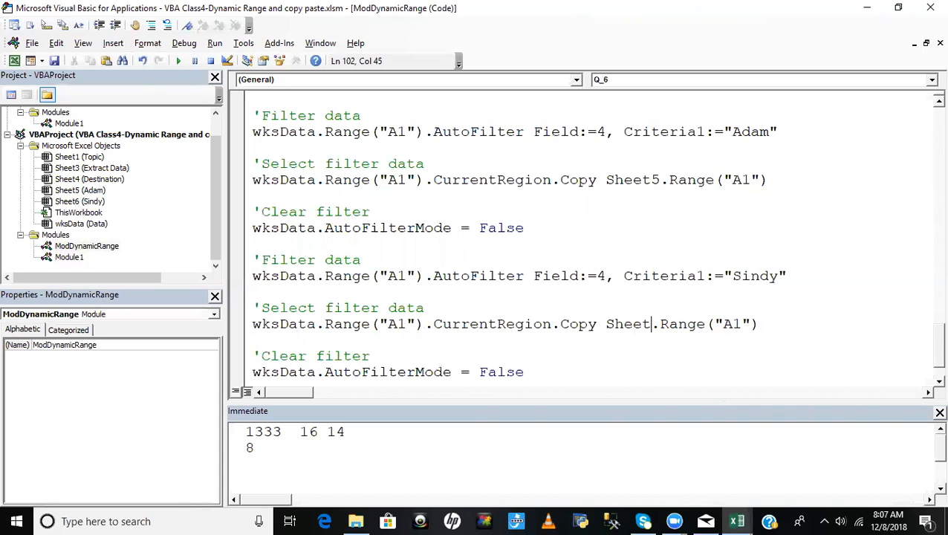
type("6")
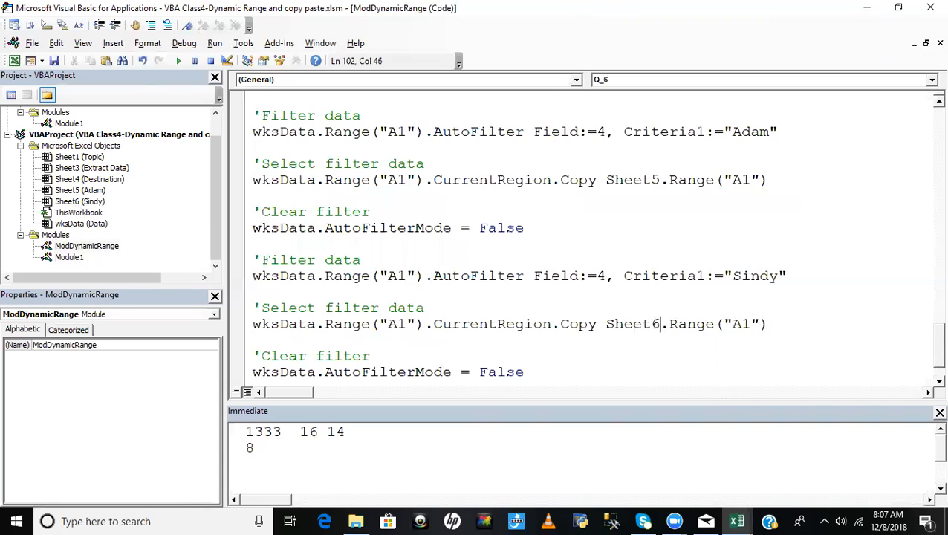
left_click(586, 261)
- Check the Salesman column on the Data sheet from first to last row and look at both salesman sheets before running Q_6
key("alt+F11")
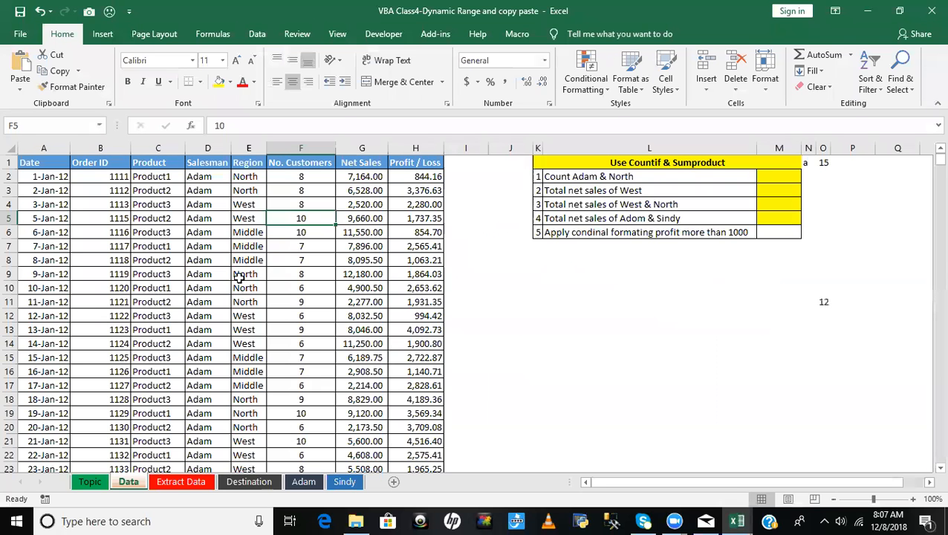
left_click(210, 177)
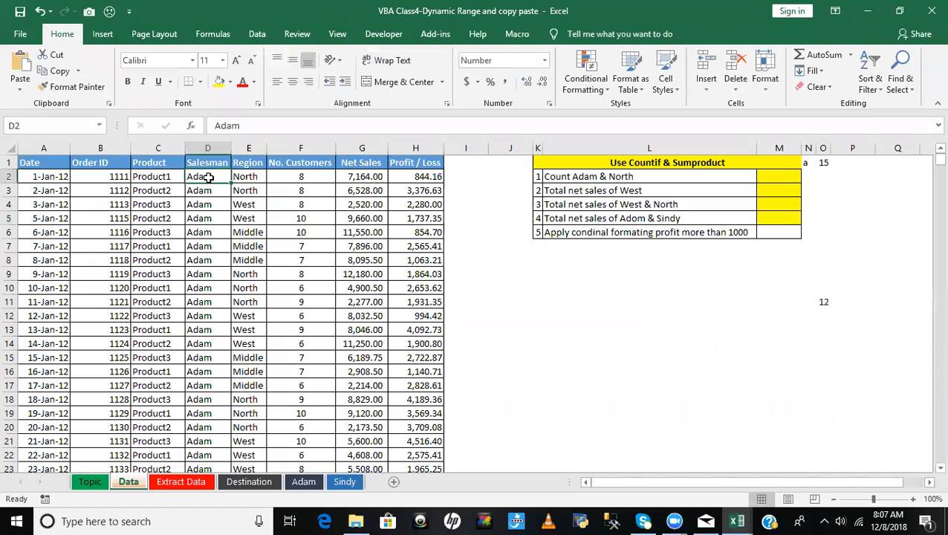
key("ctrl+Down")
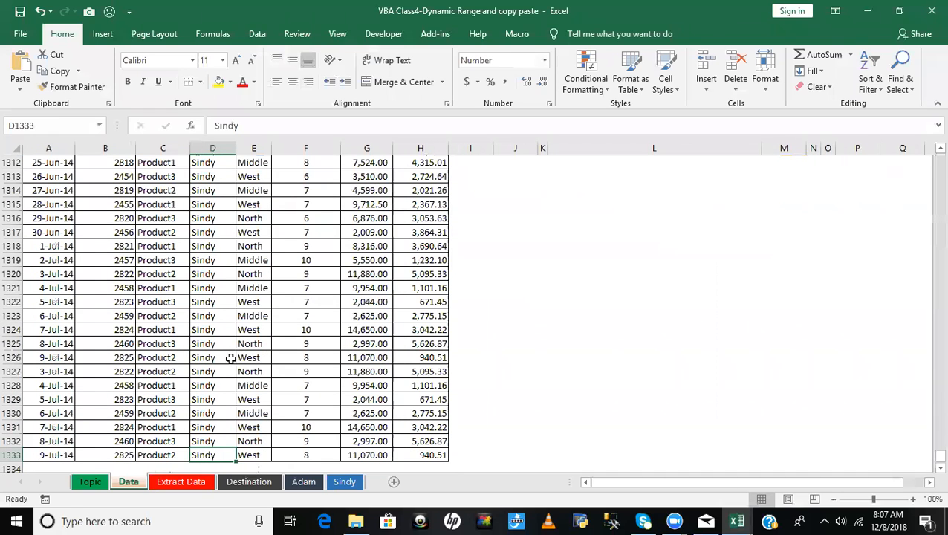
key("ctrl+Up")
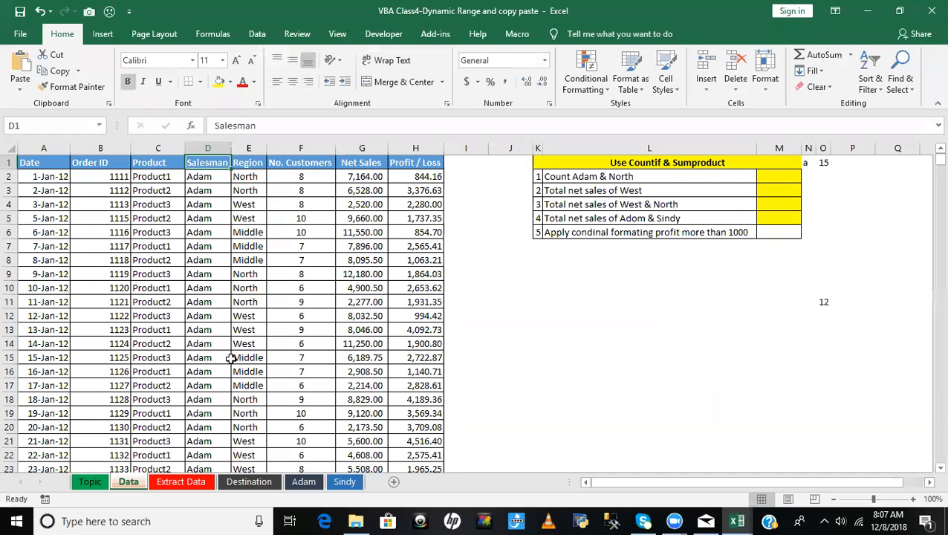
left_click(301, 483)
left_click(352, 483)
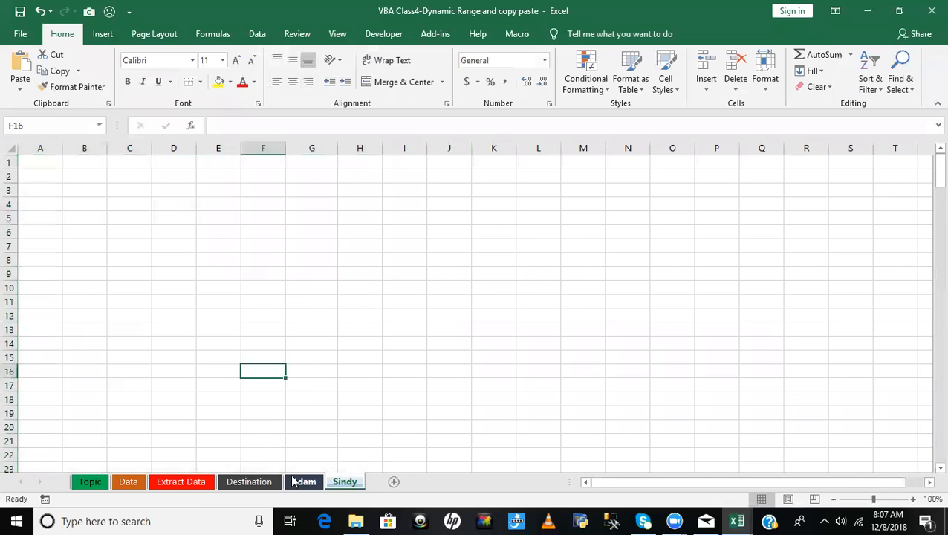
left_click(303, 482)
left_click(130, 483)
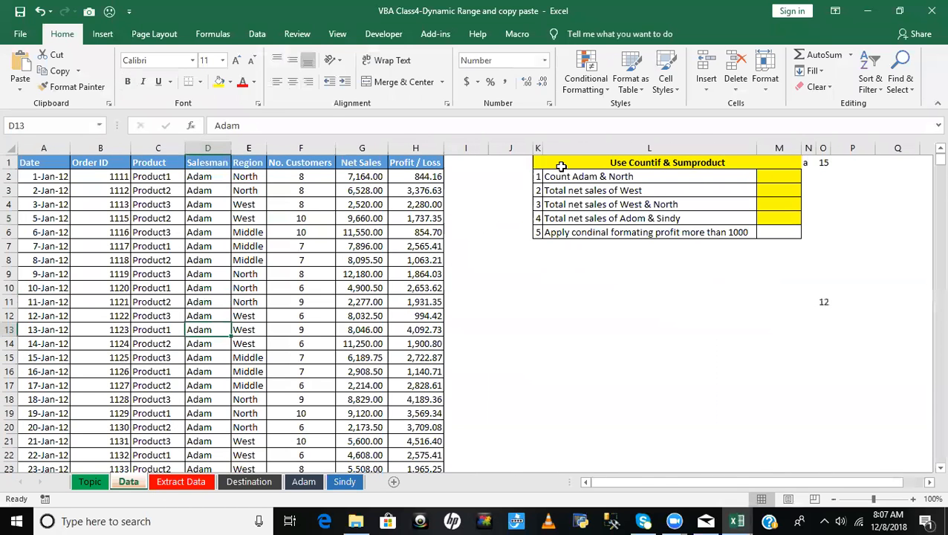
- Step through Q_6 up to and including its first AutoFilter statement and check the Salesman filter on the Data sheet
key("alt+F11")
scroll(462, 204, "up", 3)
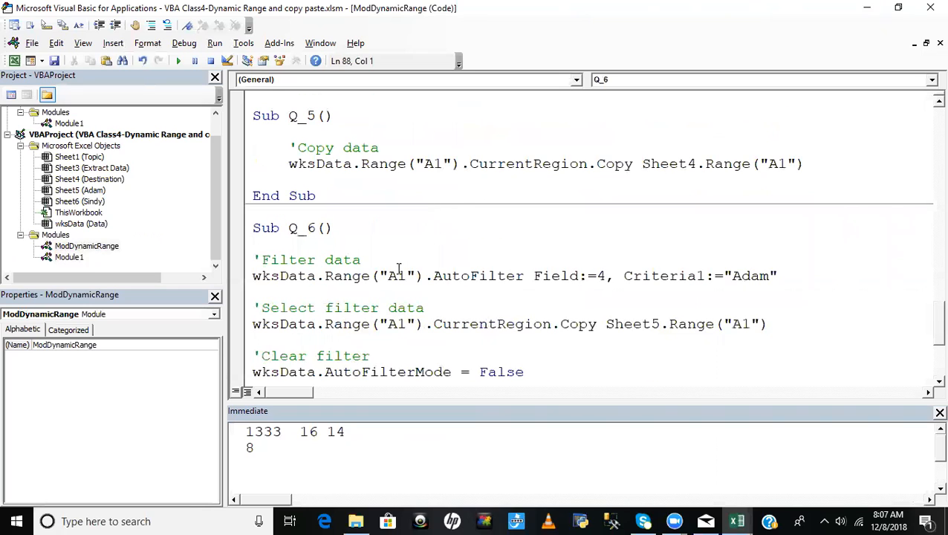
key("F8")
key("F8")
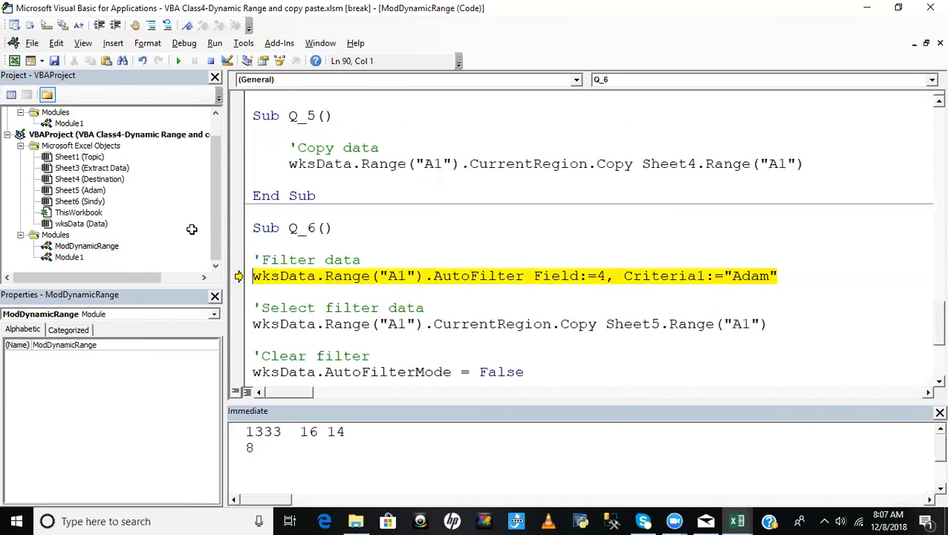
key("alt+F11")
key("alt+F11")
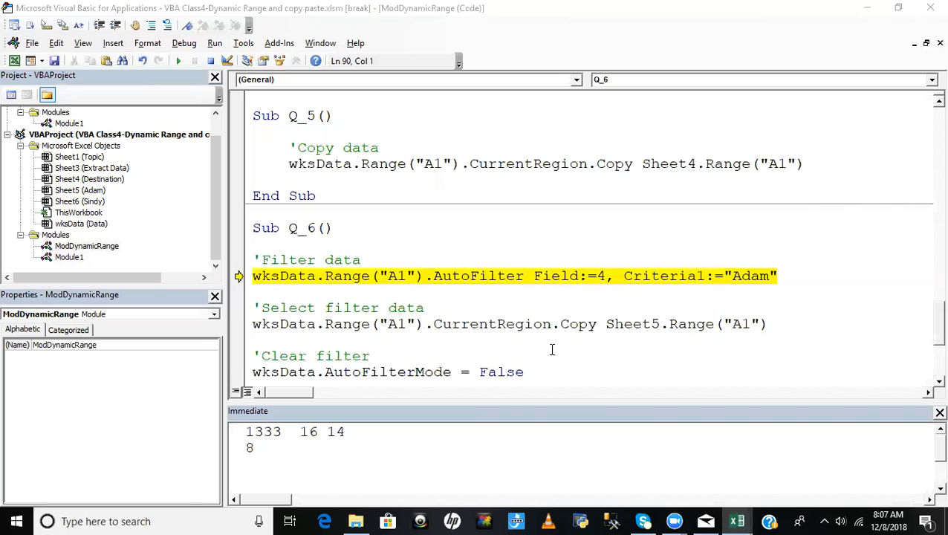
key("F8")
key("alt+F11")
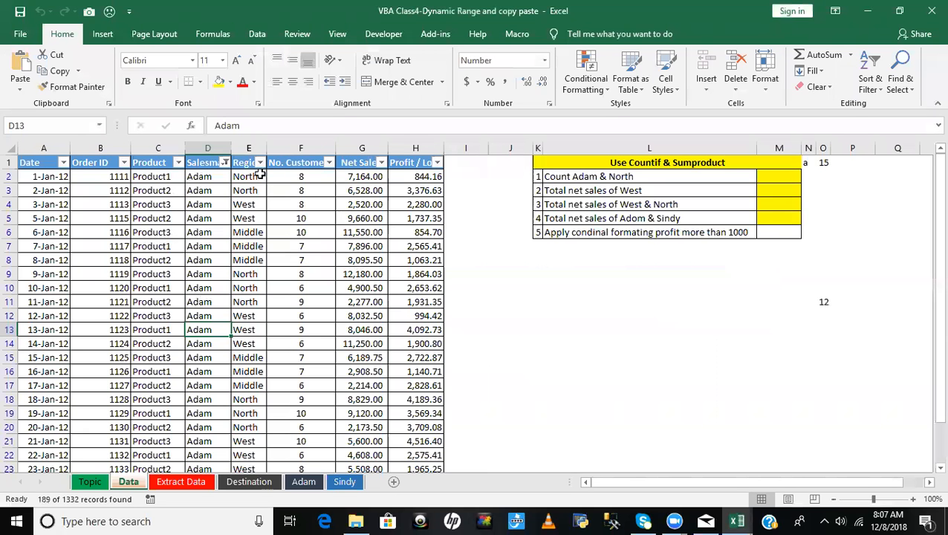
left_click(224, 162)
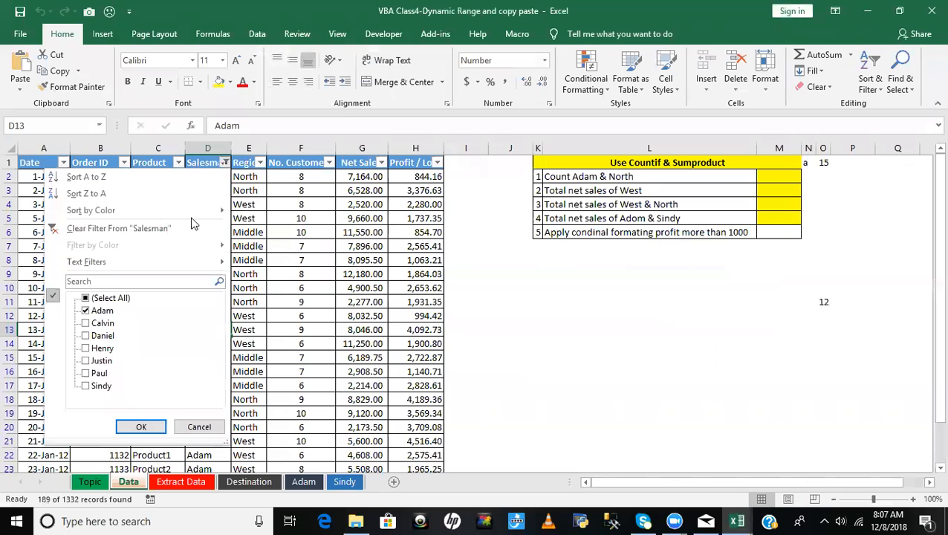
left_click(292, 192)
key("alt+F11")
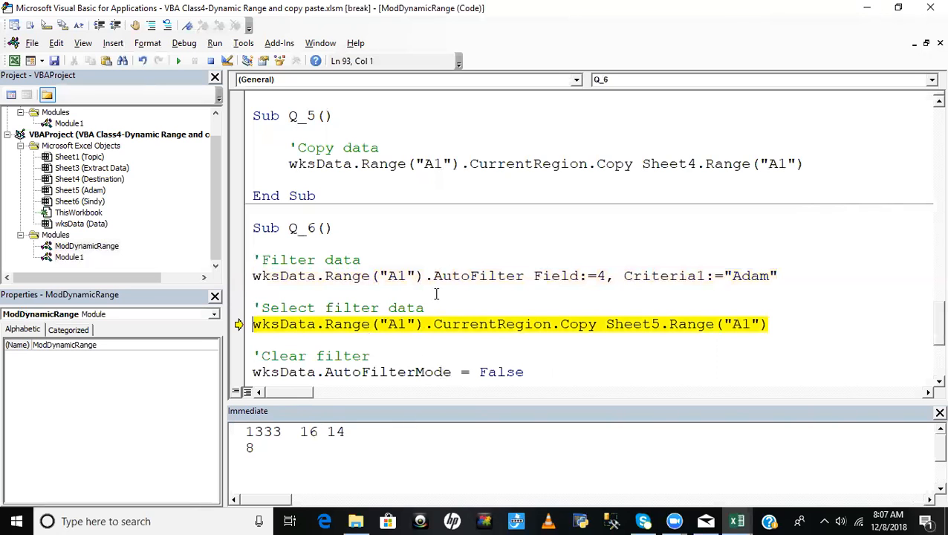
- Execute the statement copying the filtered data to Sheet5 and check the first salesman's sheet
key("F8")
key("alt+F11")
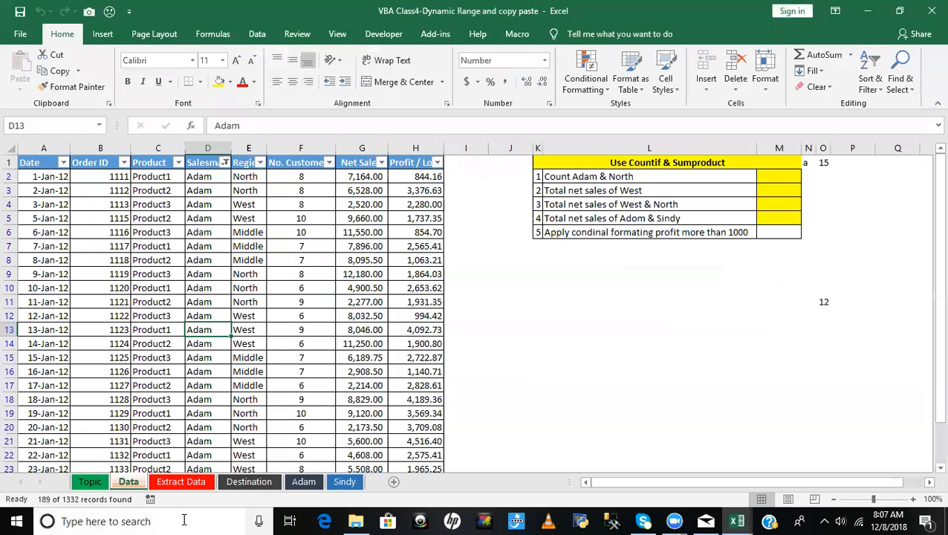
left_click(298, 481)
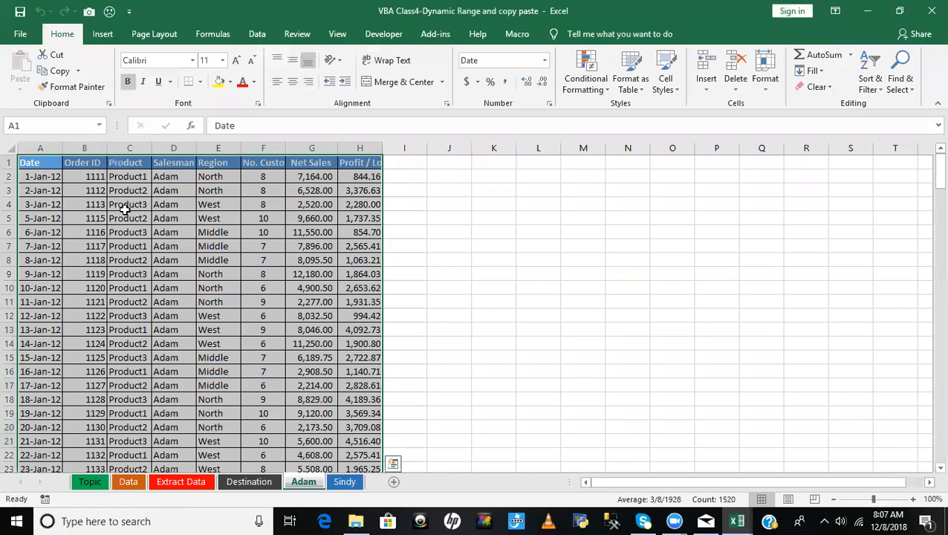
left_click(126, 482)
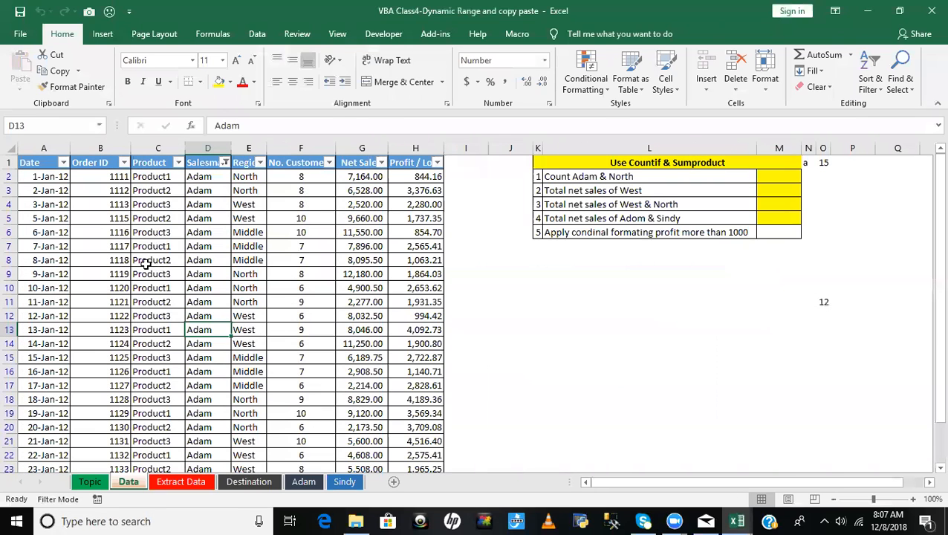
- Execute the first wksData.AutoFilterMode = False statement in Q_6 and check the Data sheet's filter state
key("alt+F11")
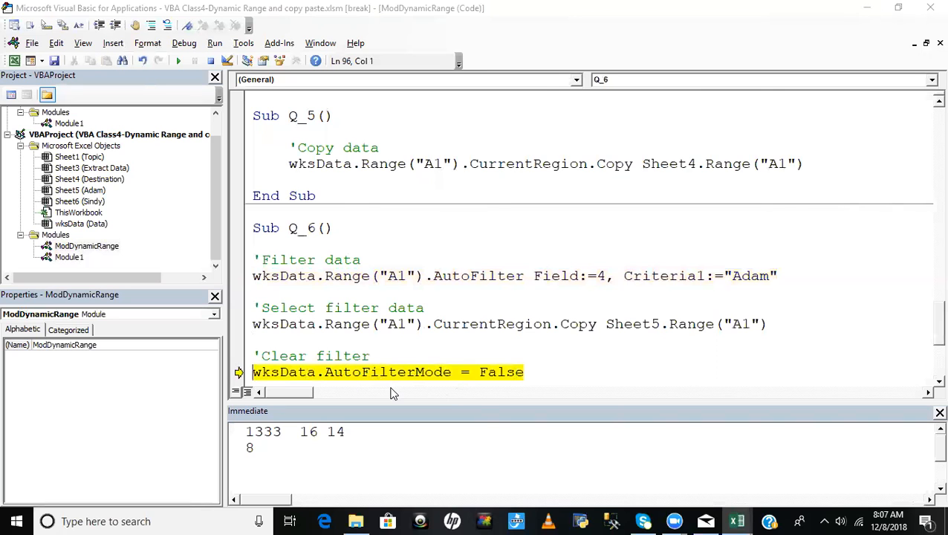
key("F8")
key("alt+F11")
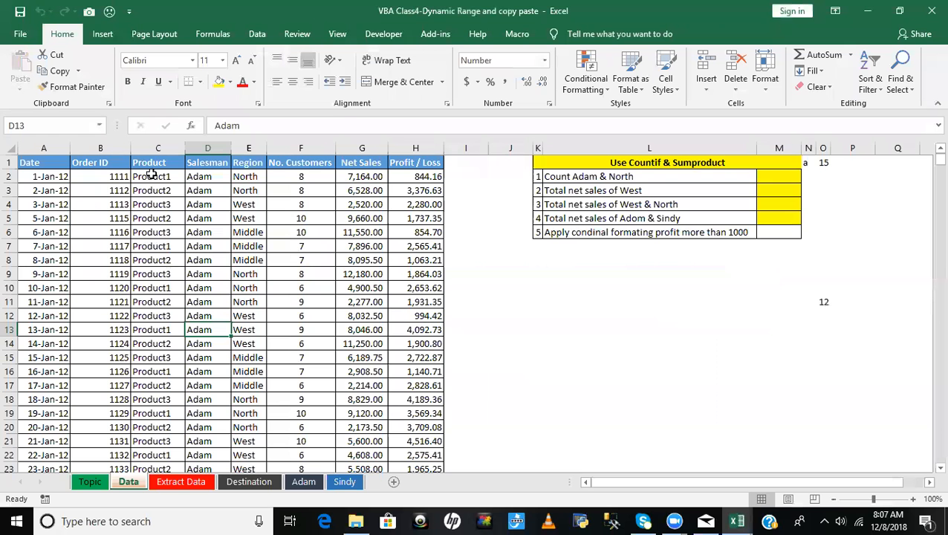
key("alt+F11")
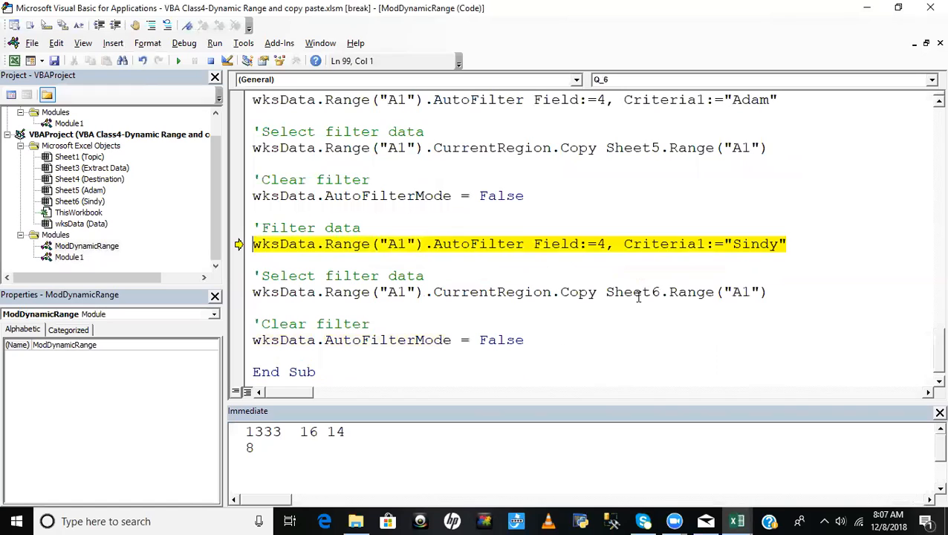
- Execute the second AutoFilter statement in Q_6 and check the Salesman filter on the Data sheet
key("F8")
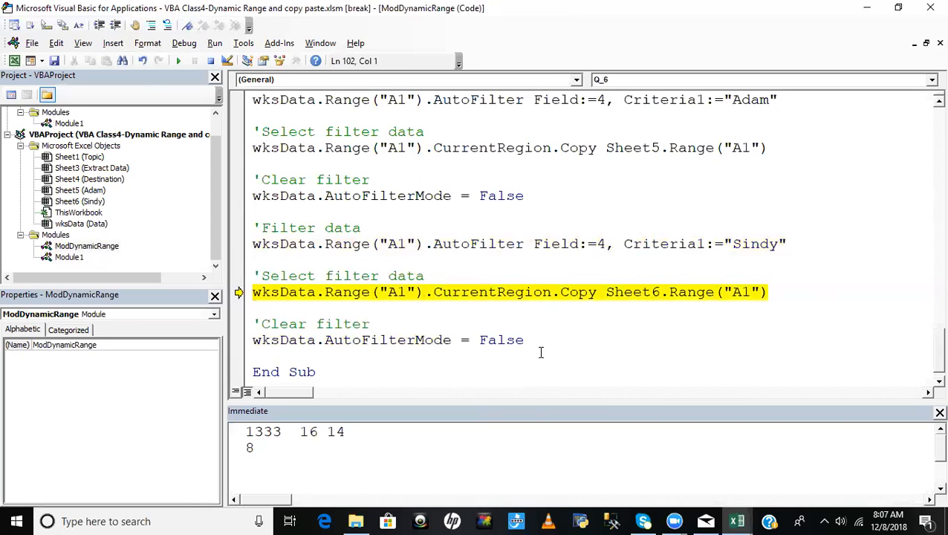
key("alt+F11")
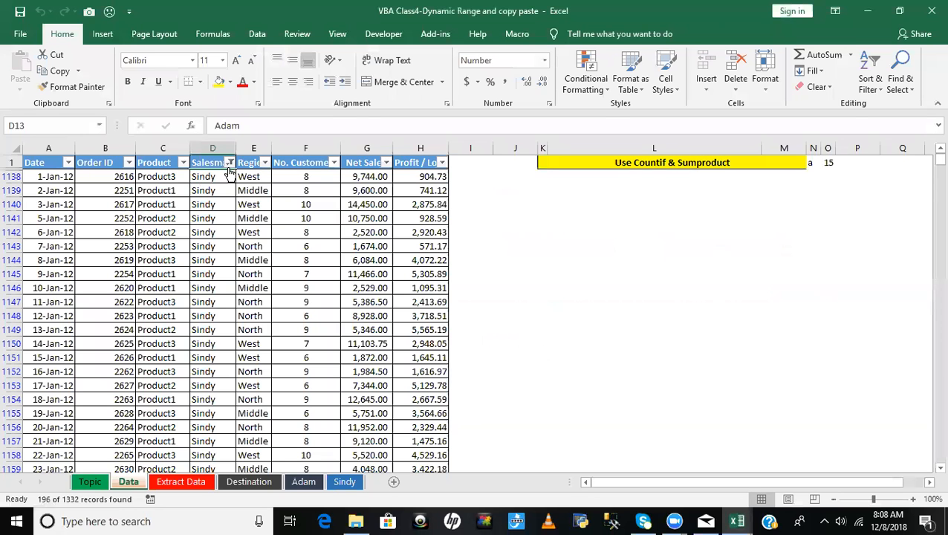
left_click(229, 162)
left_click(203, 427)
key("alt+F11")
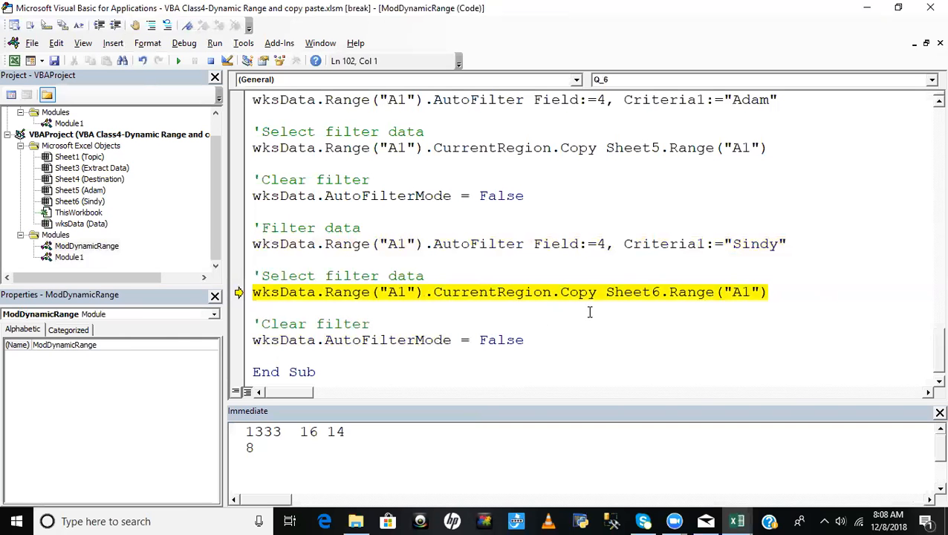
key("alt+F11")
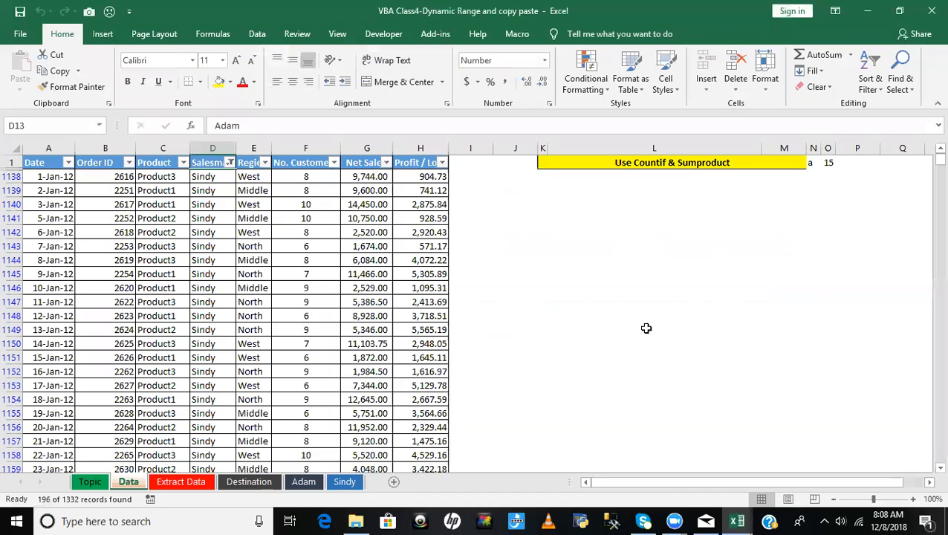
key("alt+F11")
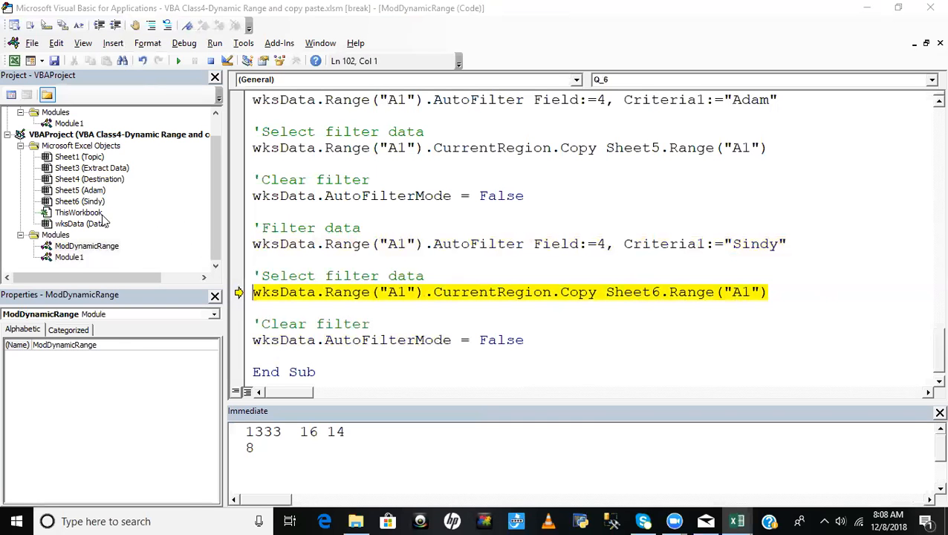
- Execute the statement copying the filtered data to Sheet6 and check the second salesman's sheet
left_click(82, 202)
left_click(587, 344)
key("alt+F11")
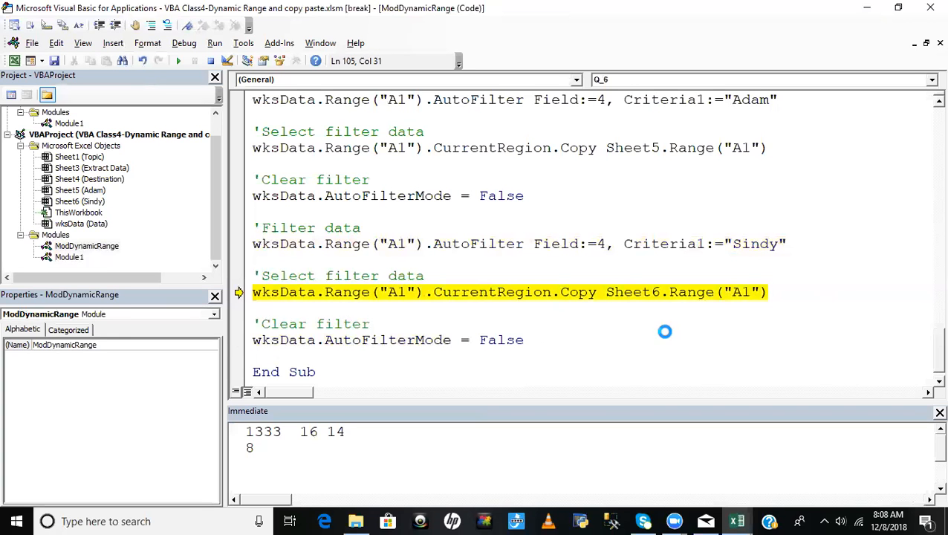
key("alt+F11")
left_click(342, 482)
key("alt+F11")
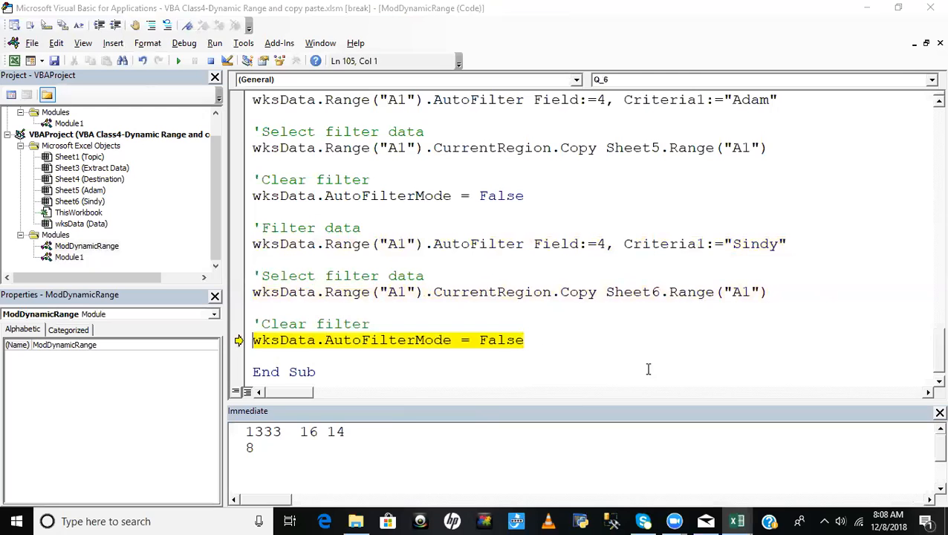
- Execute the last wksData.AutoFilterMode = False statement, run Q_6 to its end and check the Data sheet's filter state
key("alt+F11")
left_click(125, 479)
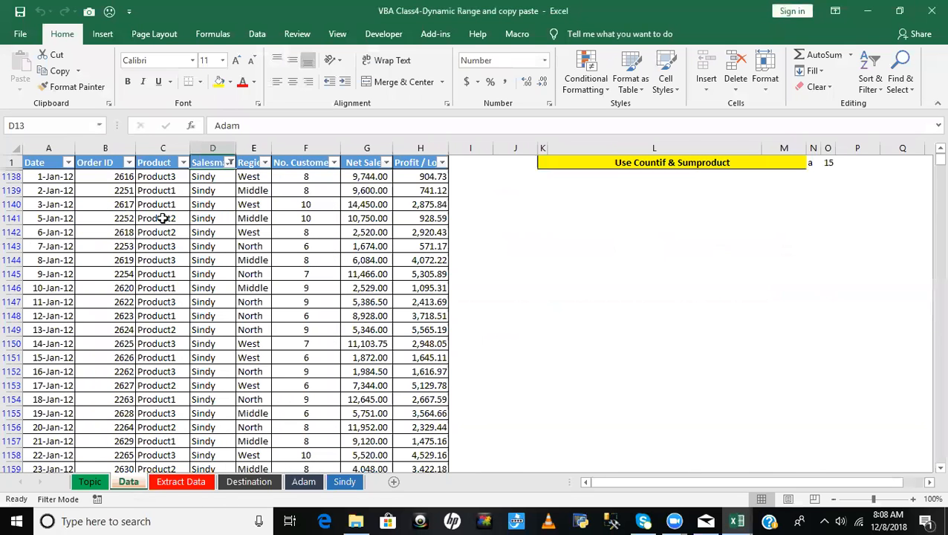
key("alt+F11")
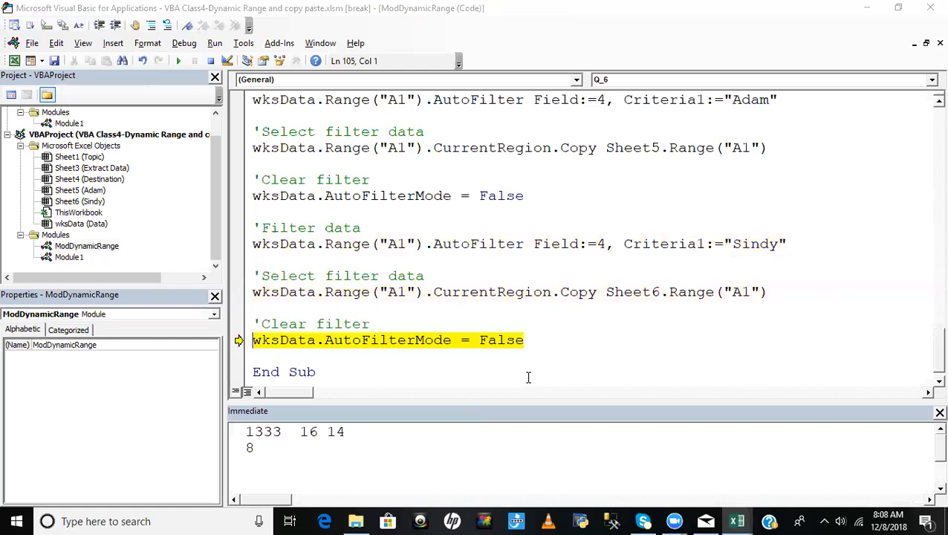
key("F8")
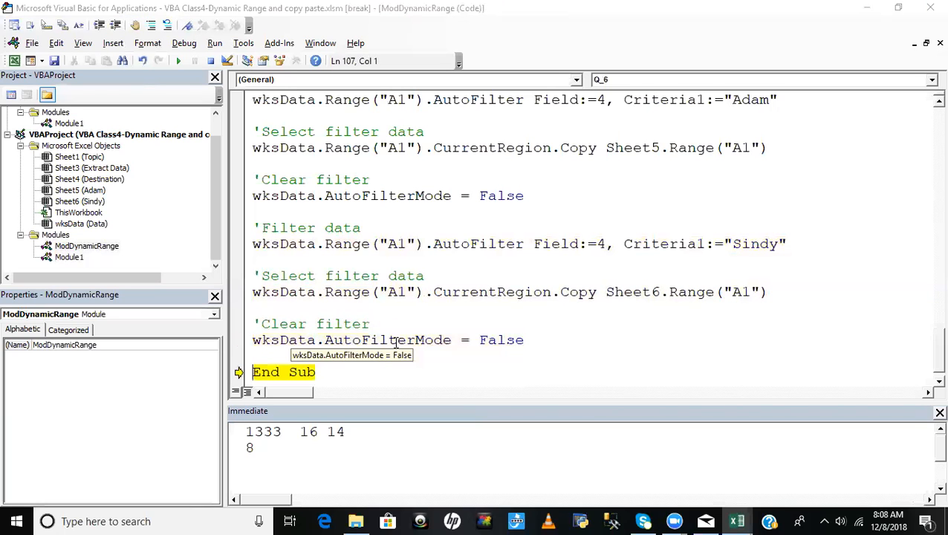
key("F8")
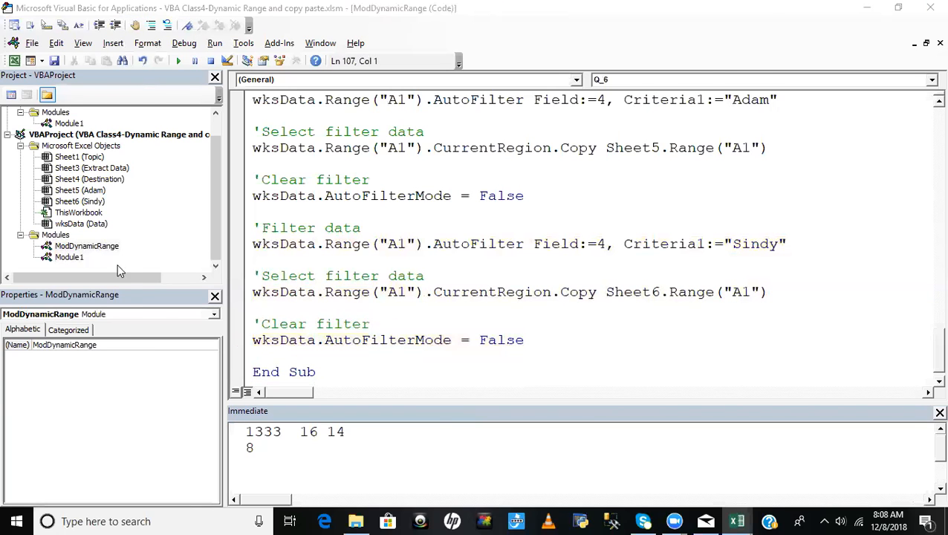
key("alt+F11")
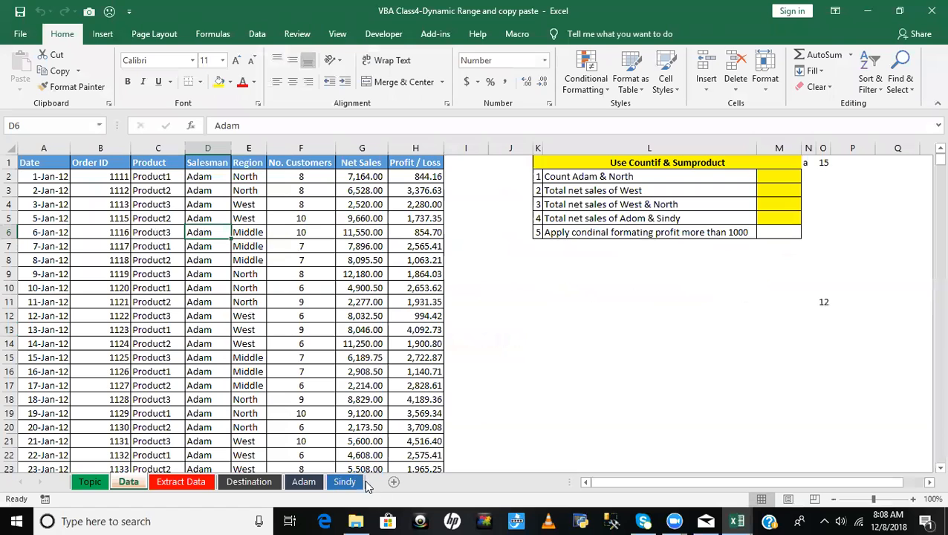
- Check the copied data on both salesman sheets and compare it with the Data sheet
left_click(349, 482)
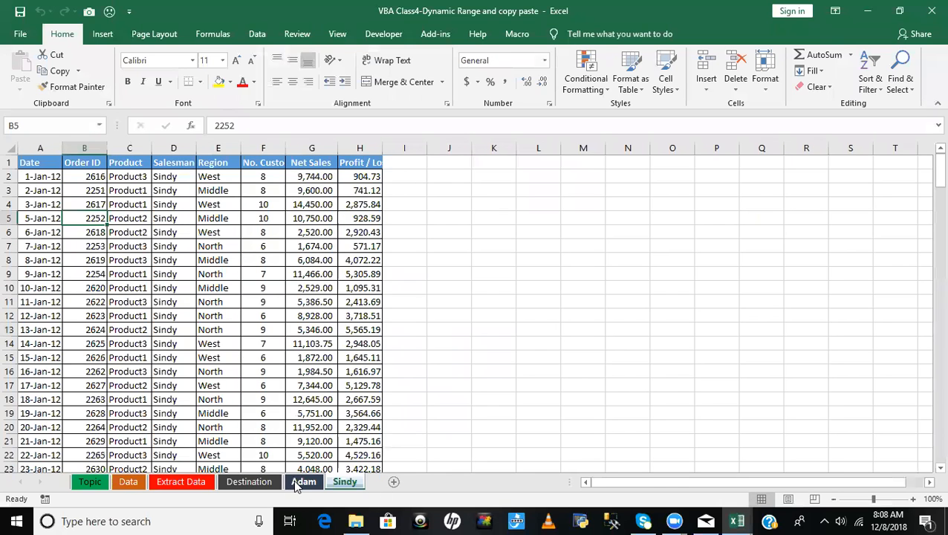
left_click(295, 481)
left_click(128, 482)
left_click(252, 275)
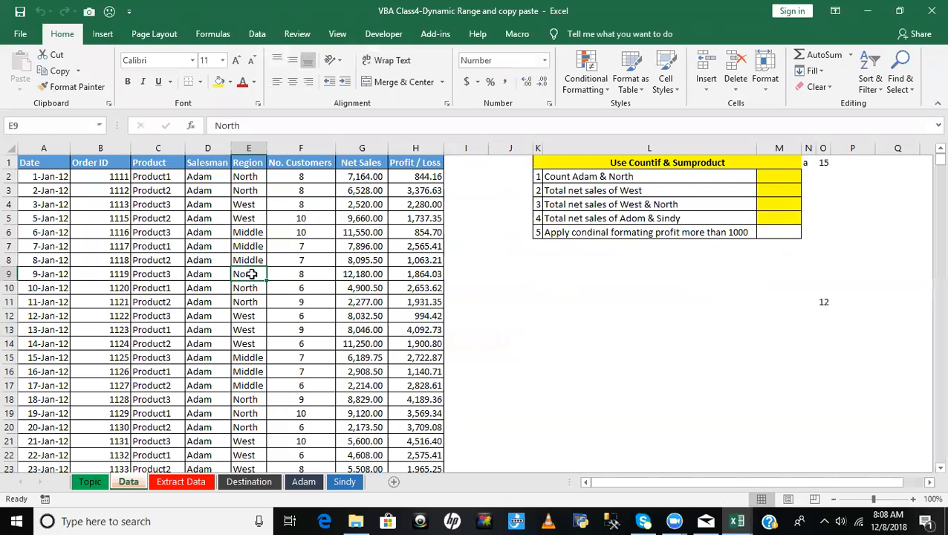
left_click(282, 275)
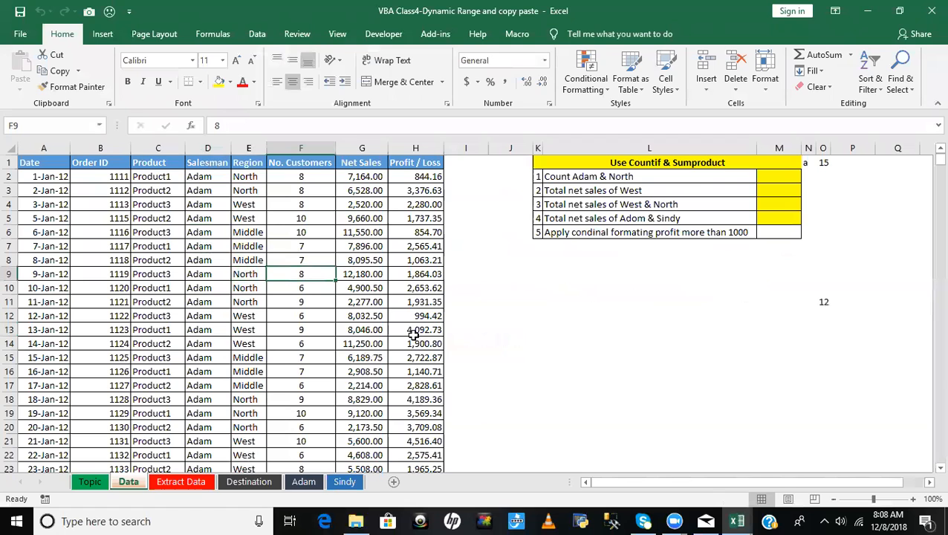
key("alt+F11")
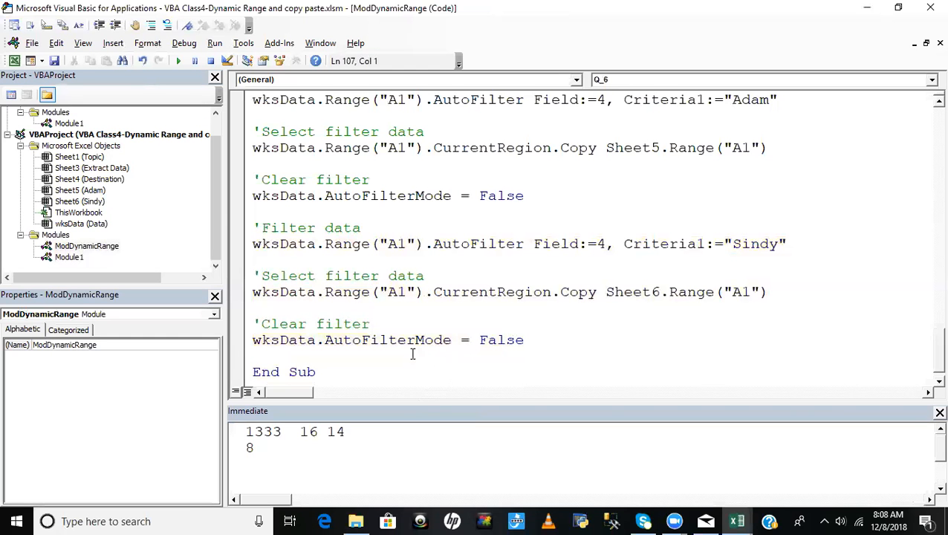
- Read questions 6 and 7 in the Topic sheet's list and return to the Data sheet
key("alt+F11")
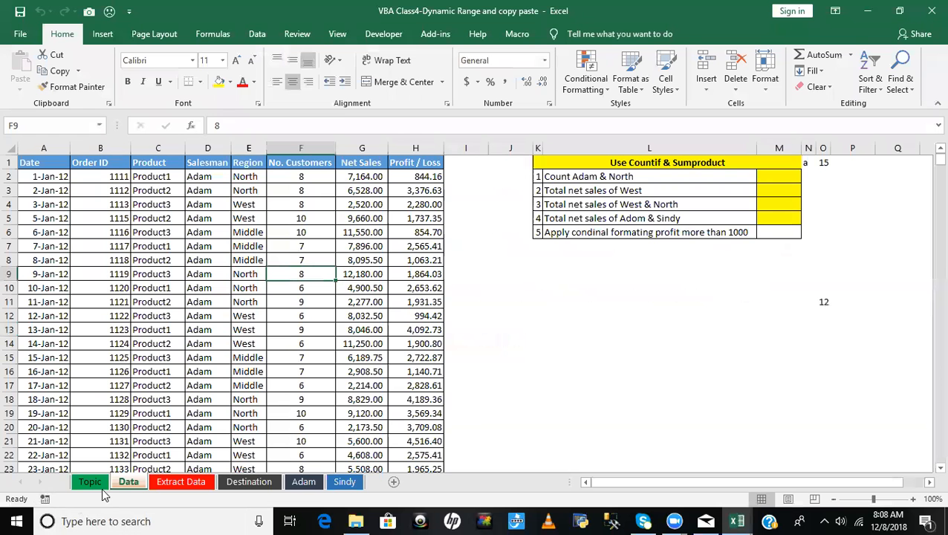
left_click(90, 483)
left_click(208, 291)
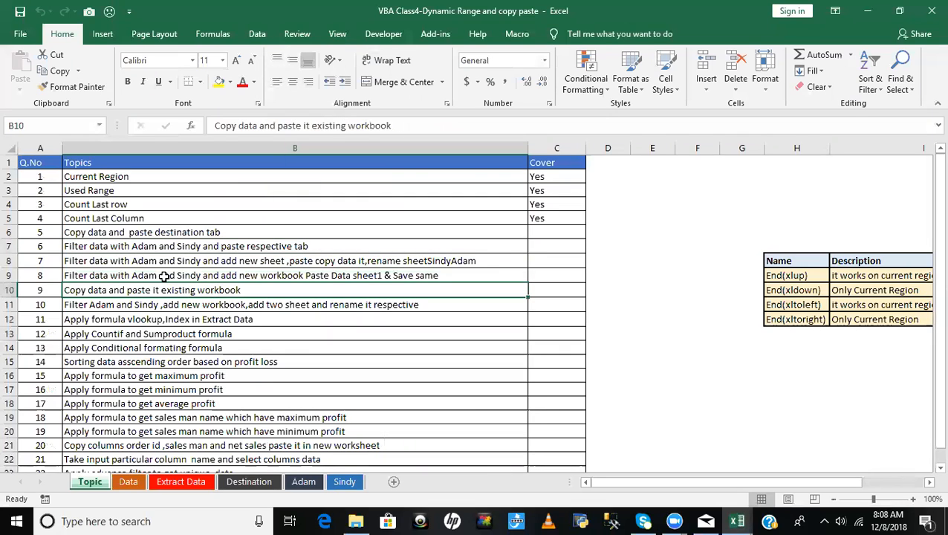
left_click(86, 248)
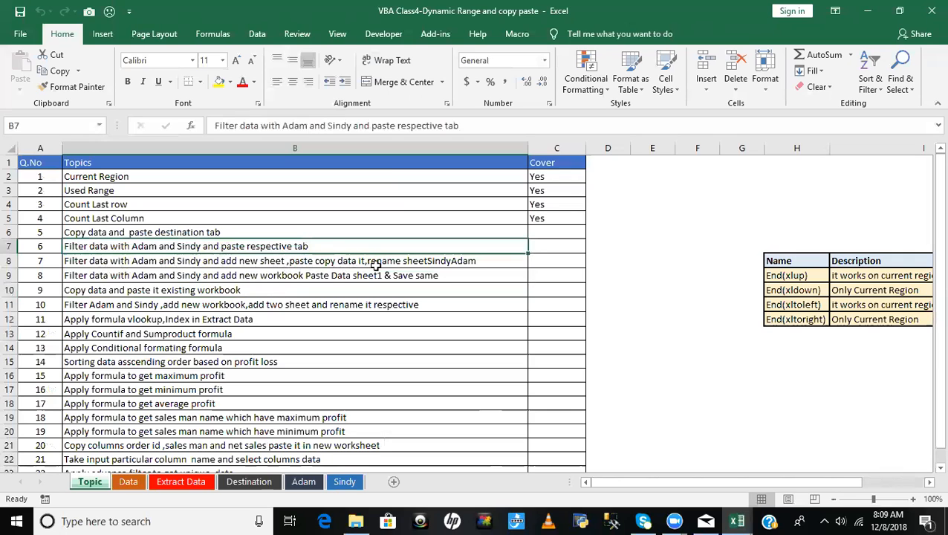
left_click(467, 261)
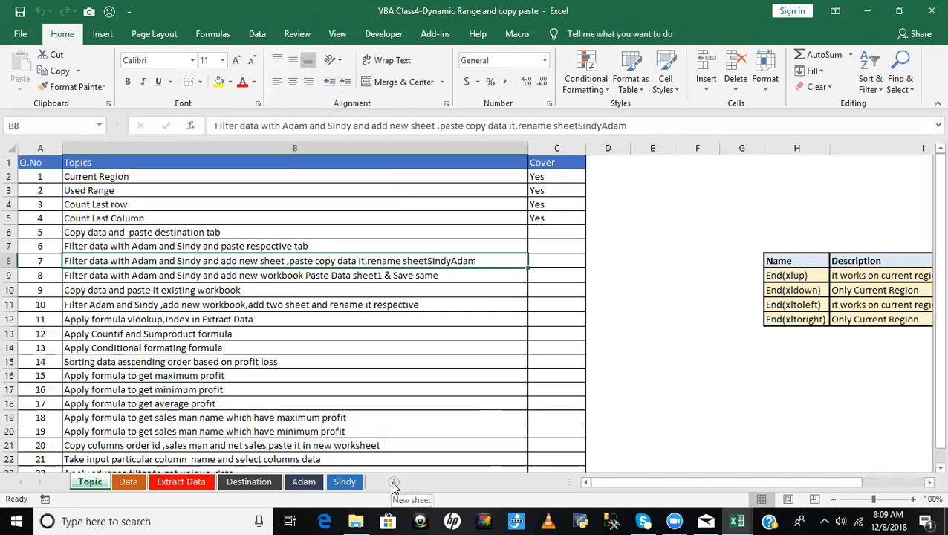
left_click(128, 481)
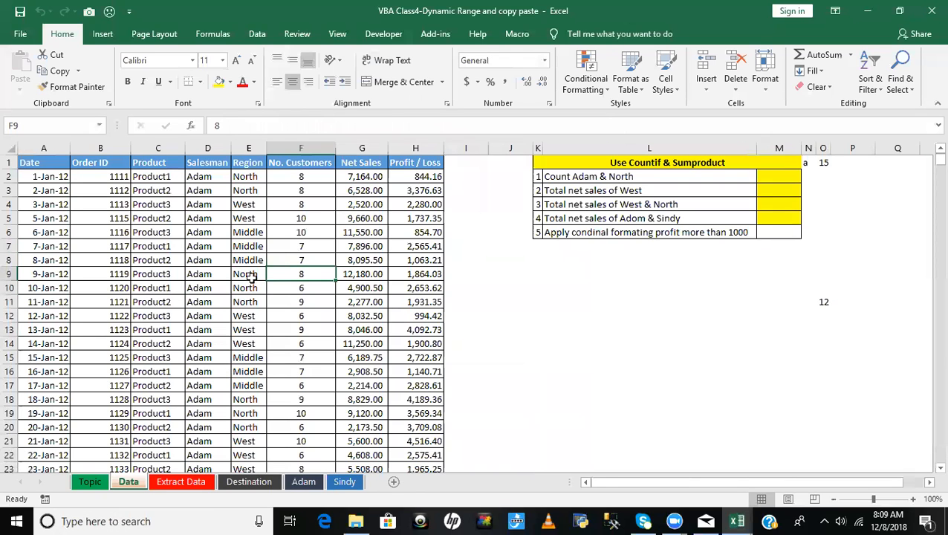
left_click(202, 165)
key("ctrl+shift+l")
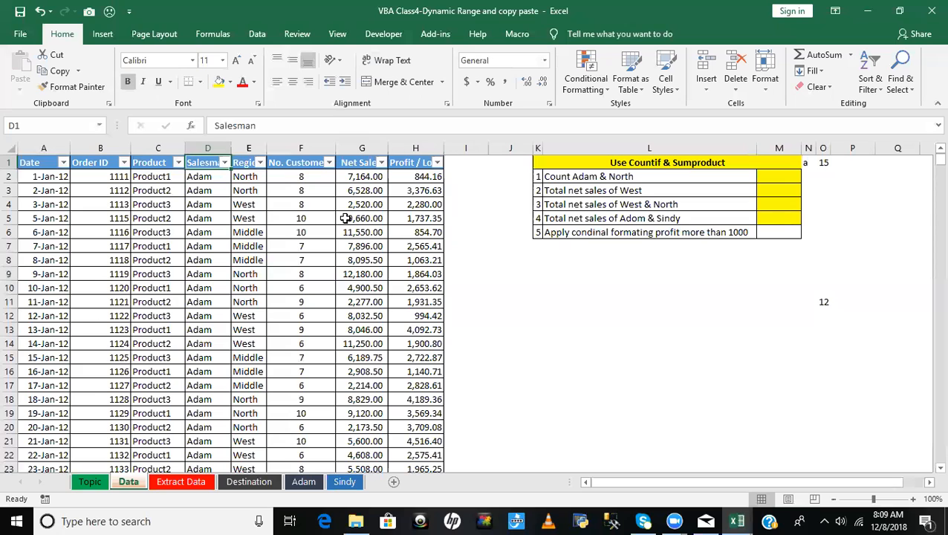
key("alt+Down")
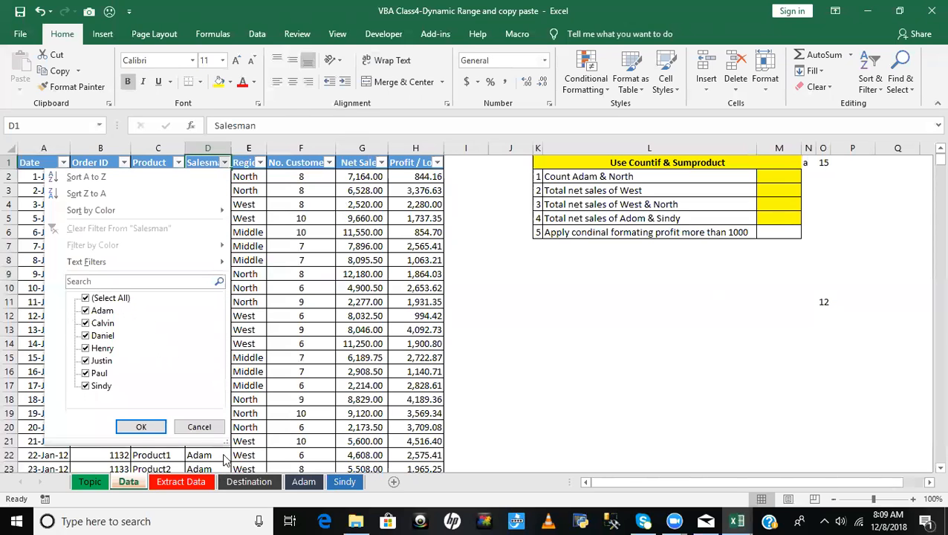
left_click(199, 426)
left_click(339, 288)
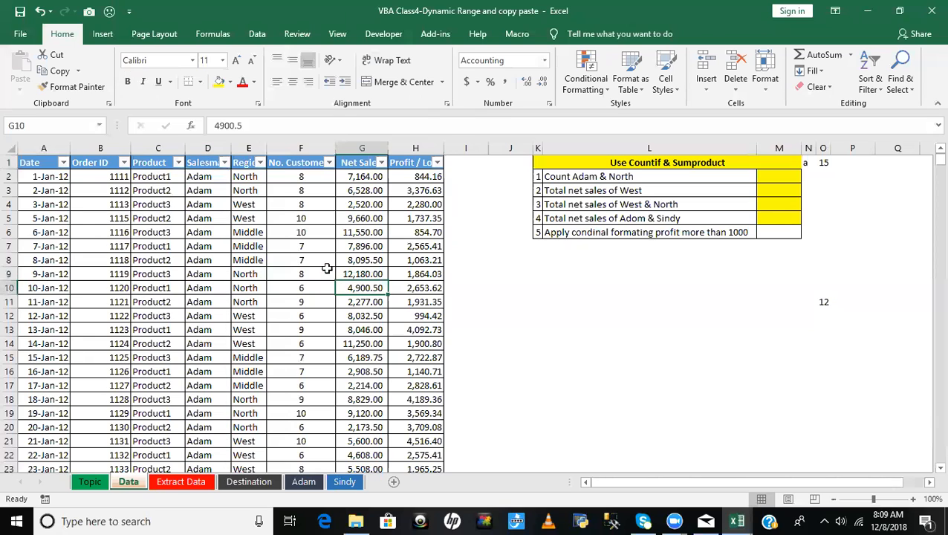
left_click(224, 166)
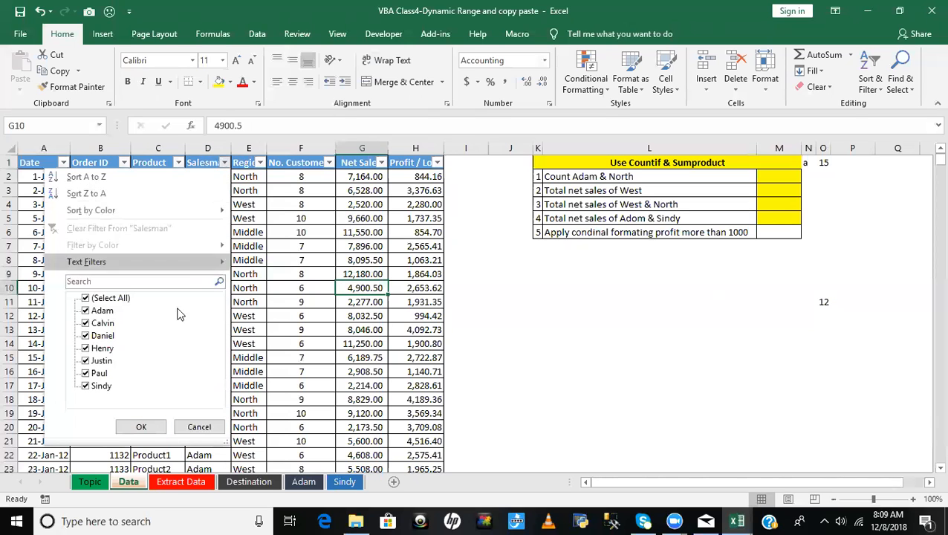
left_click(104, 300)
left_click(101, 311)
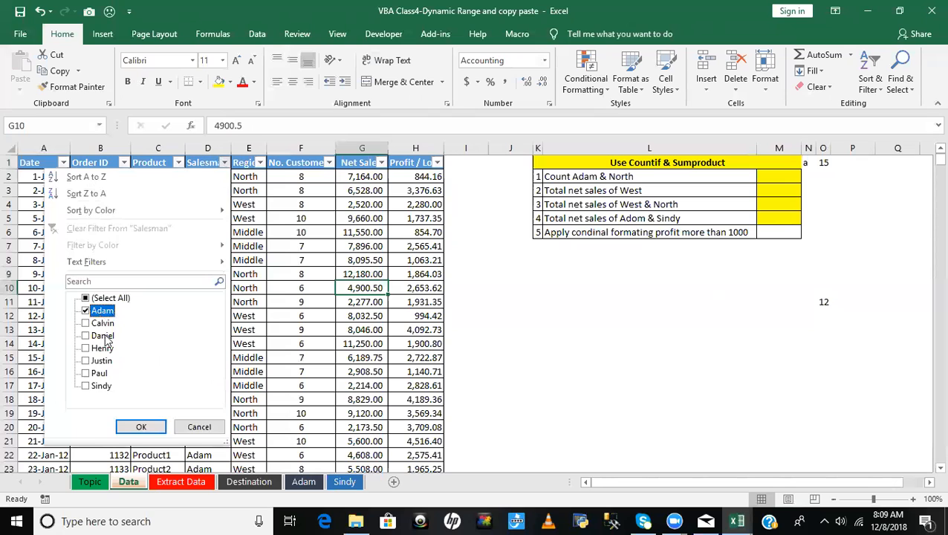
left_click(199, 427)
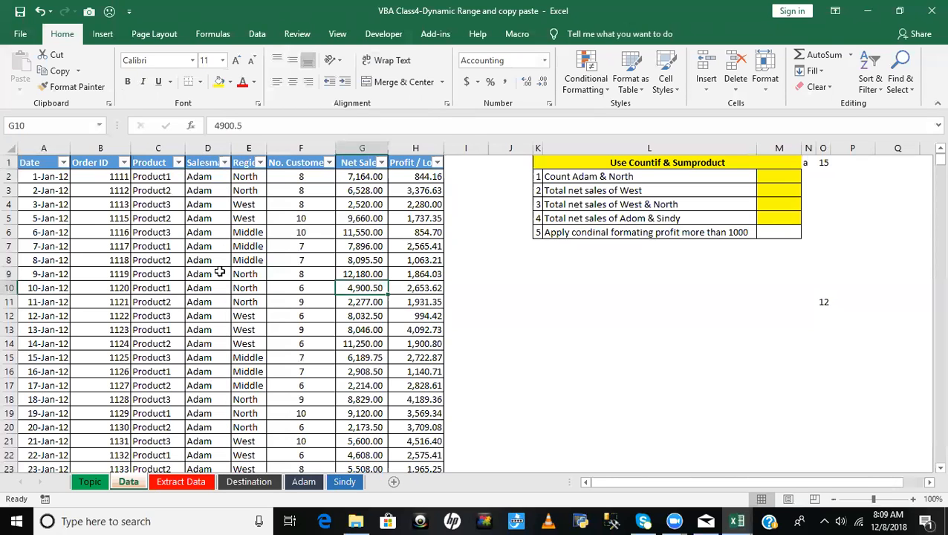
left_click(218, 261)
left_click(199, 164)
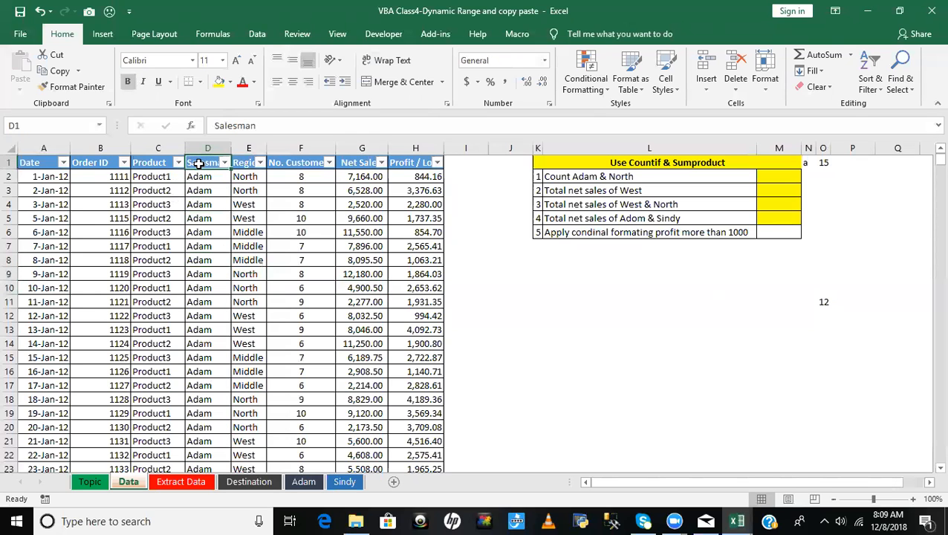
key("ctrl+shift+l")
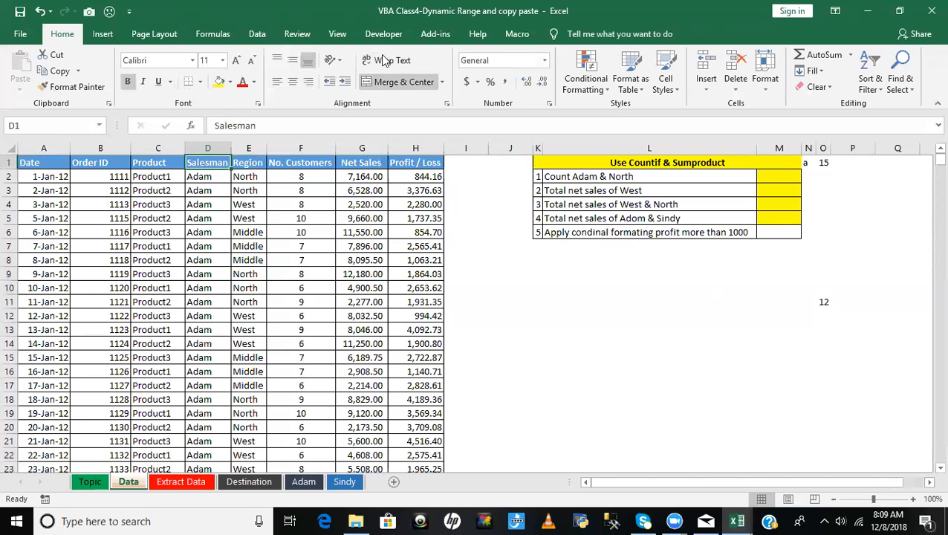
- Start recording a macro named Filter2, stored in This Workbook
left_click(342, 41)
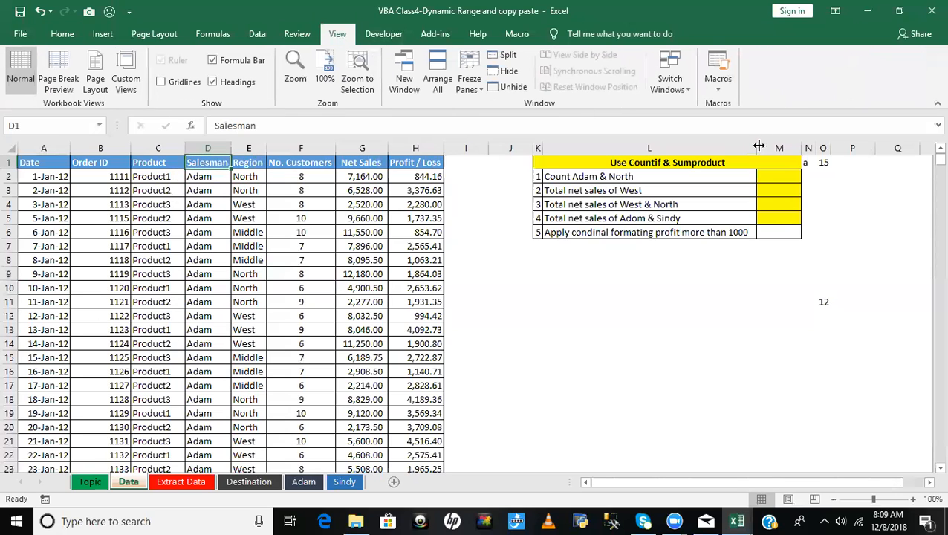
left_click(715, 87)
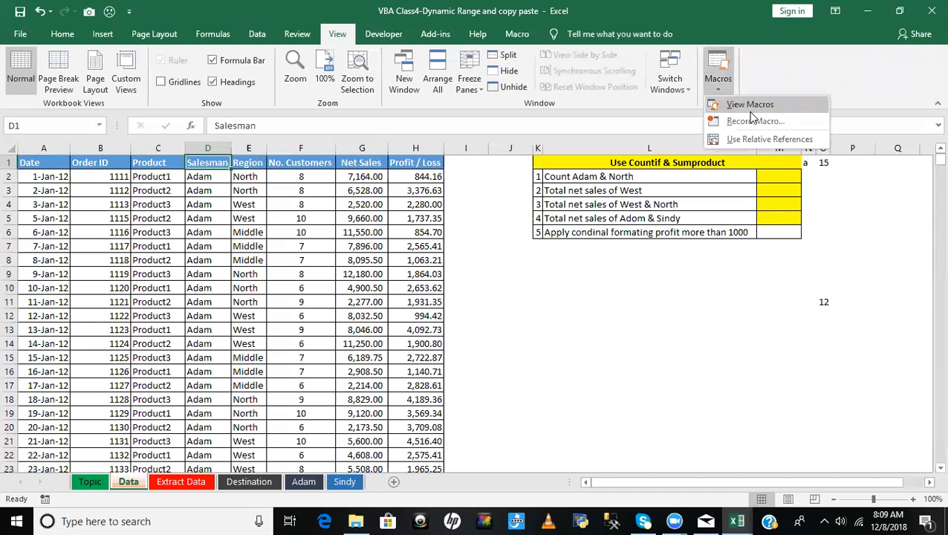
left_click(753, 120)
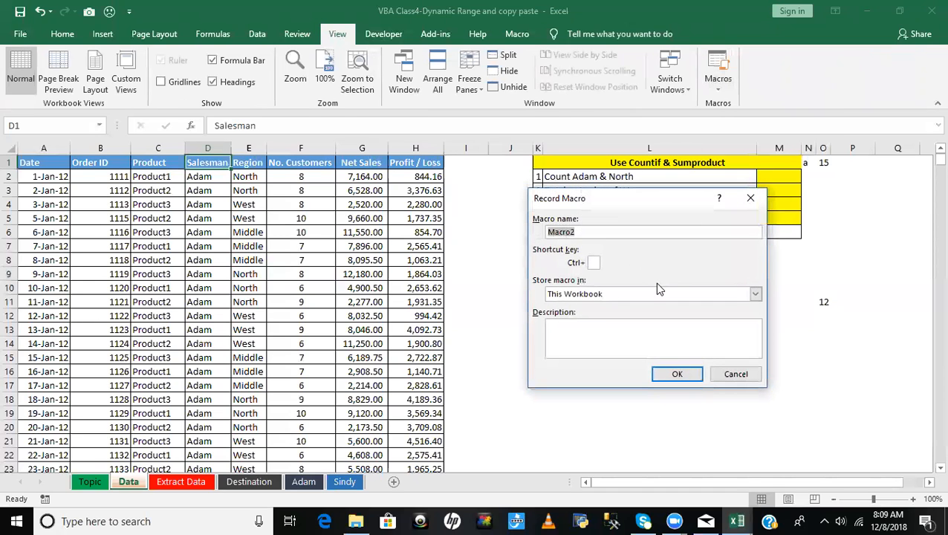
key("BackSpace")
type("Filter2")
left_click(674, 375)
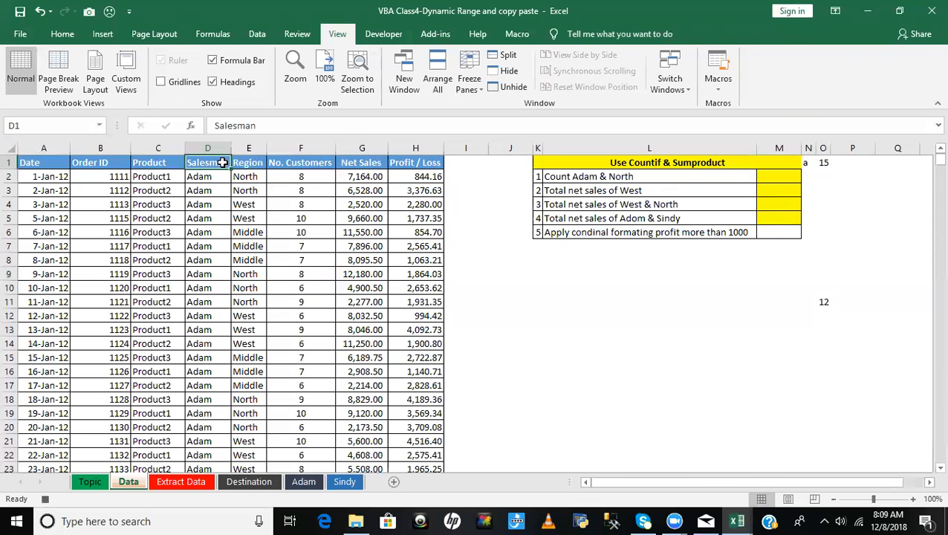
- Turn on filtering for the Data sheet and filter the Salesman column to the two salesmen who have their own sheets
key("ctrl+shift+l")
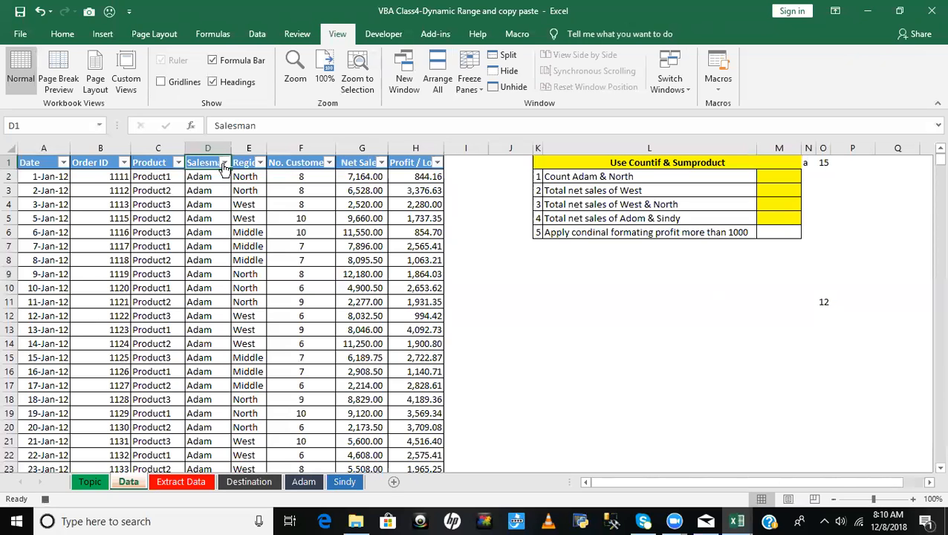
left_click(224, 162)
left_click(108, 298)
left_click(99, 312)
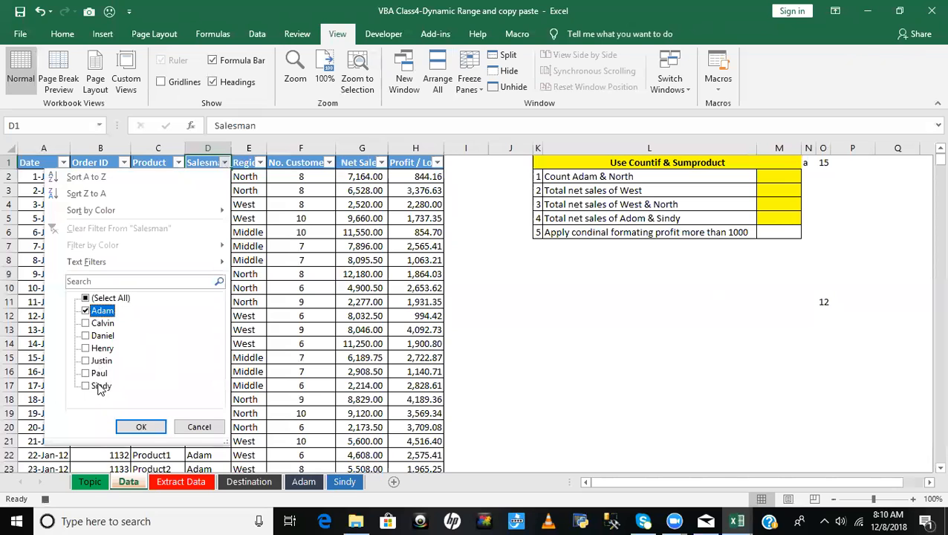
left_click(99, 387)
left_click(141, 426)
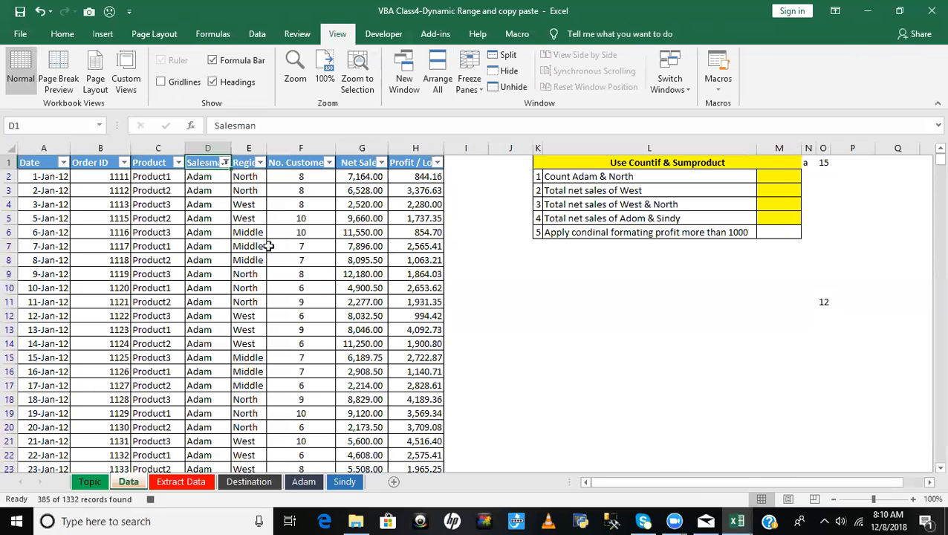
left_click(224, 162)
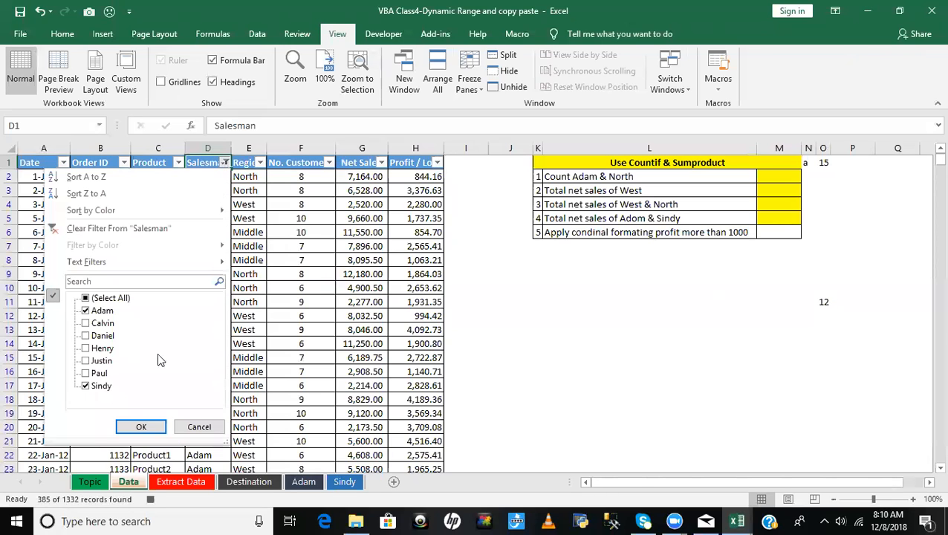
left_click(296, 210)
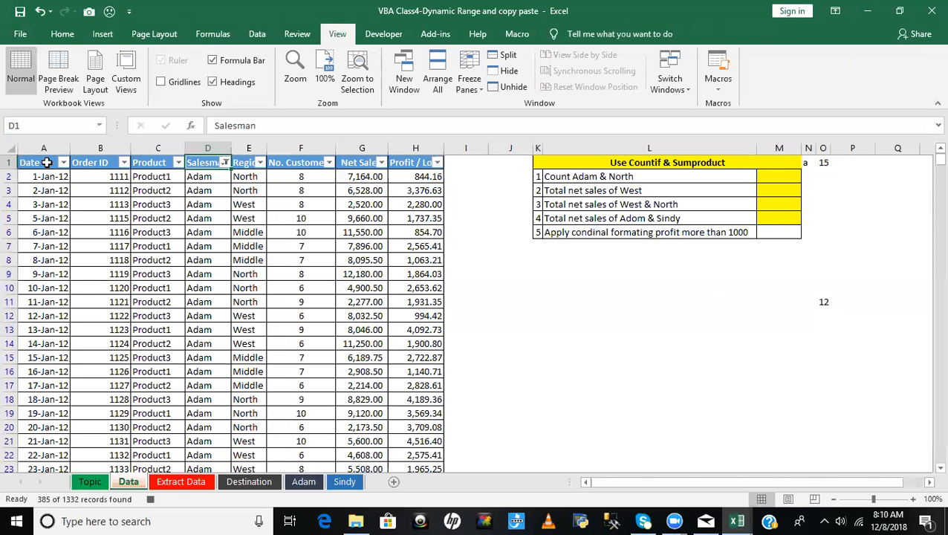
- Copy the filtered data range A1:H1333 including headers and paste it into a new worksheet at A1
left_click(46, 162)
key("ctrl+shift+Right")
key("ctrl+shift+Down")
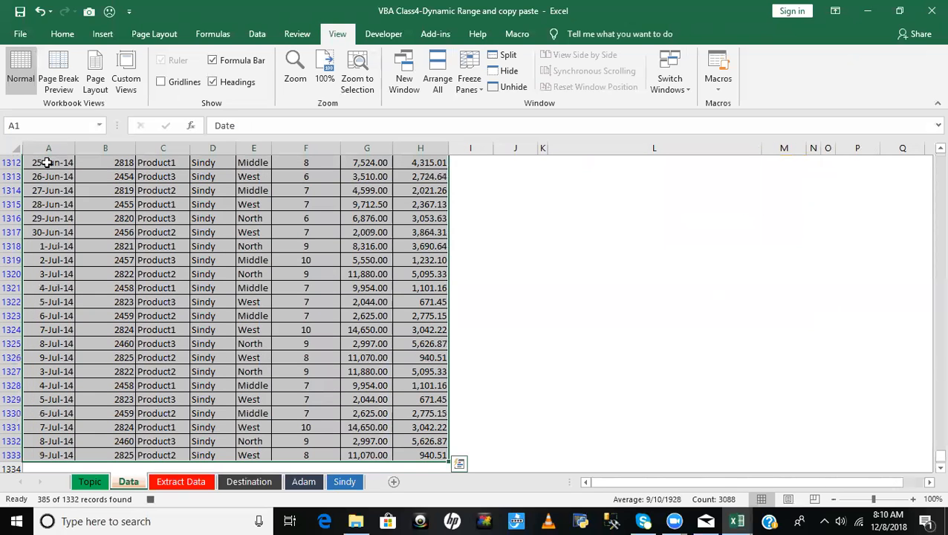
key("ctrl+c")
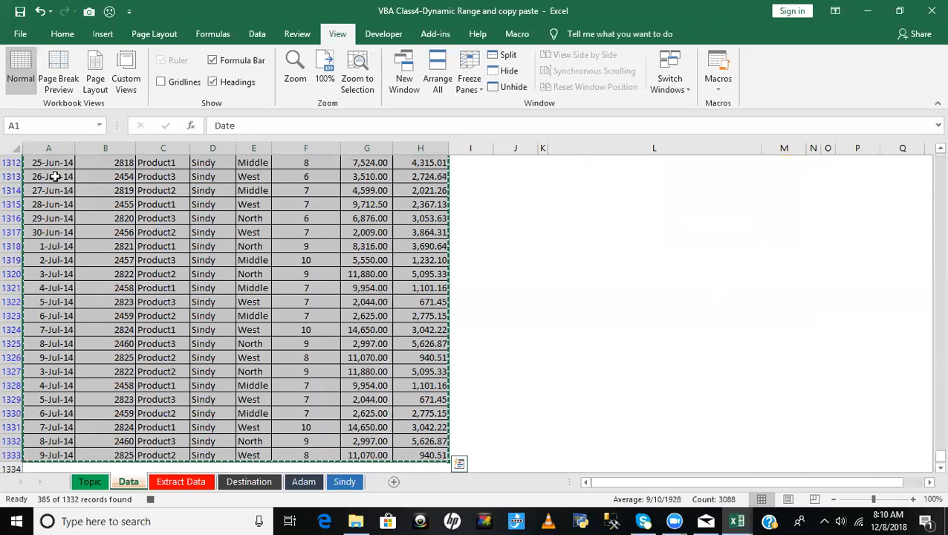
left_click(395, 483)
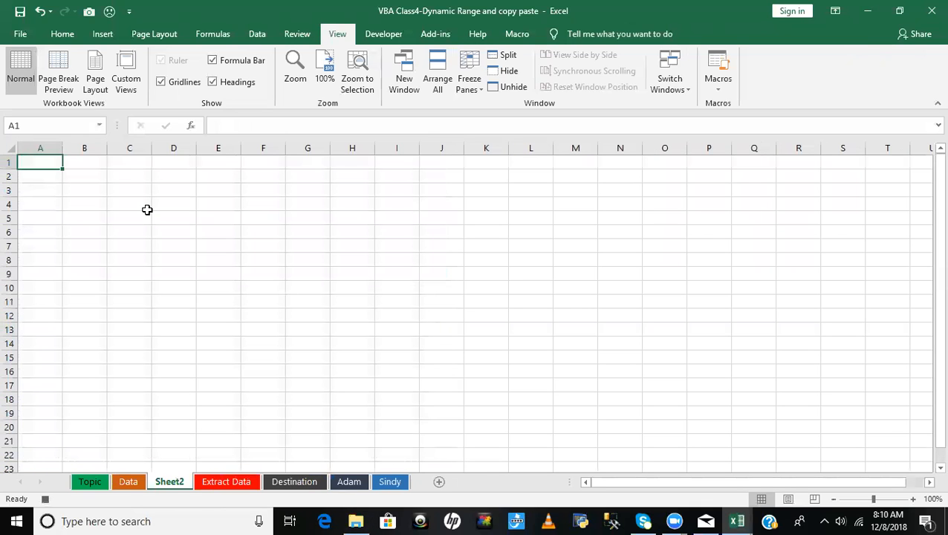
key("ctrl+v")
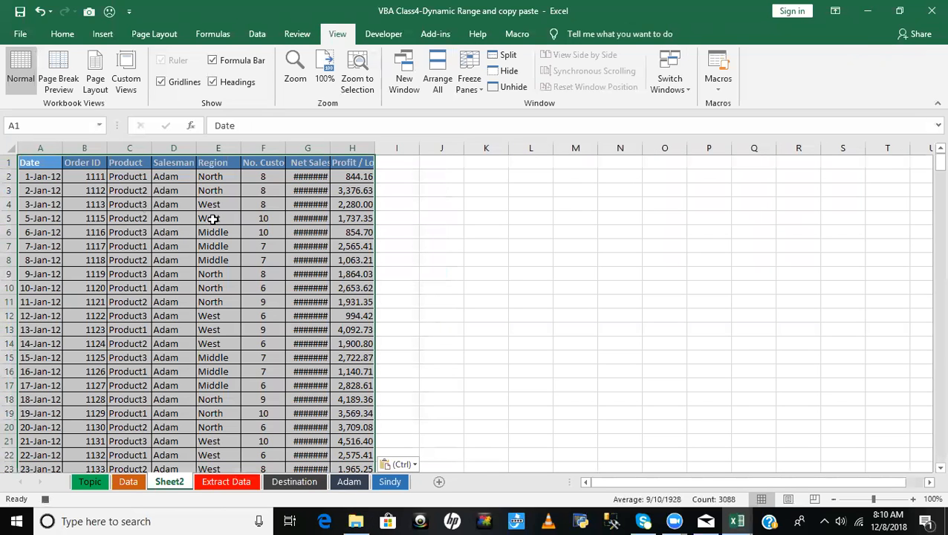
- Rename the new Sheet2 with both filtered salesmen's names joined by "&"
right_click(179, 483)
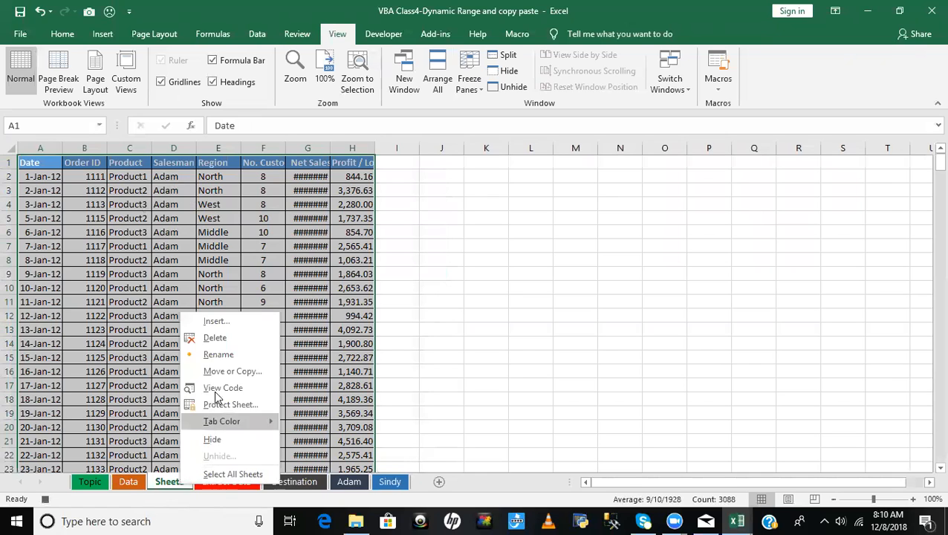
left_click(217, 356)
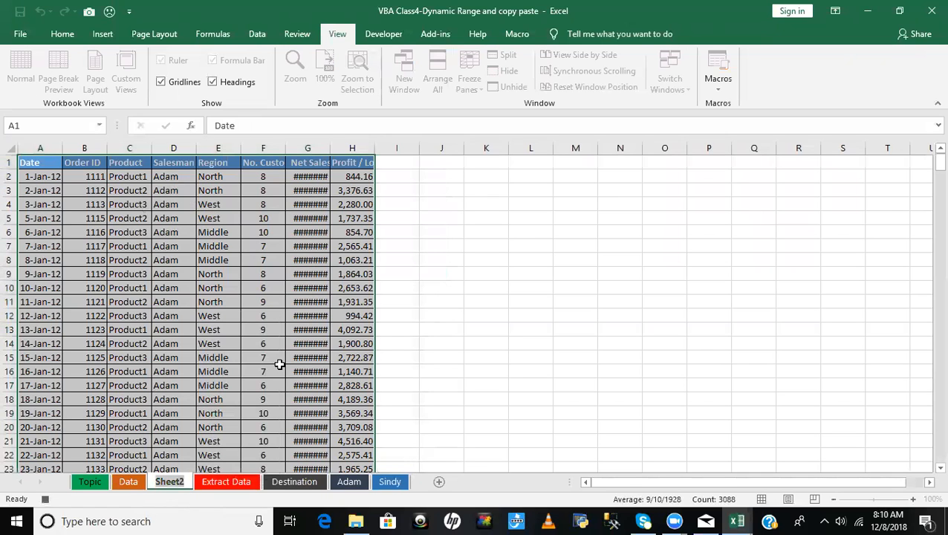
type("Ada")
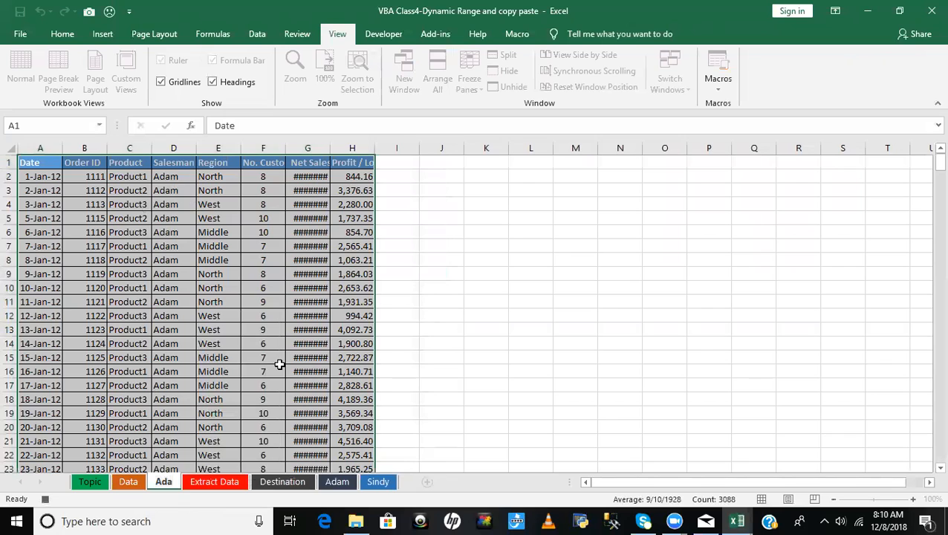
type("m&Sindy")
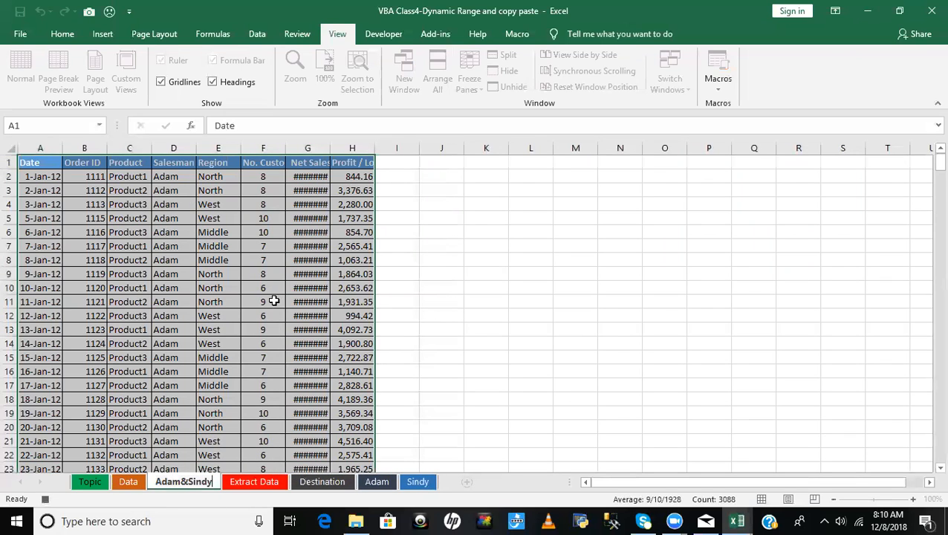
key("Return")
- Return to the top of the Data sheet, remove its filter and stop recording the macro
key("ctrl+Page_Up")
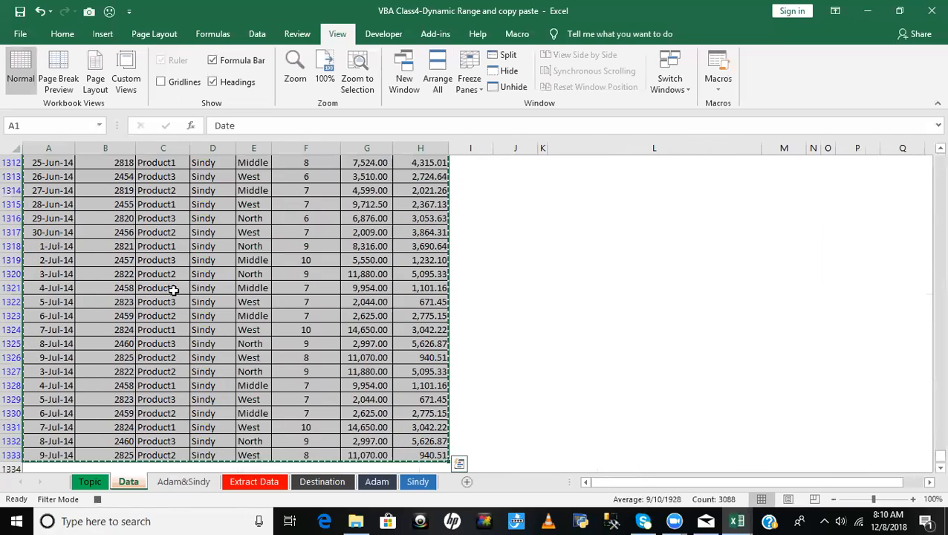
left_click(166, 191)
key("ctrl+Up")
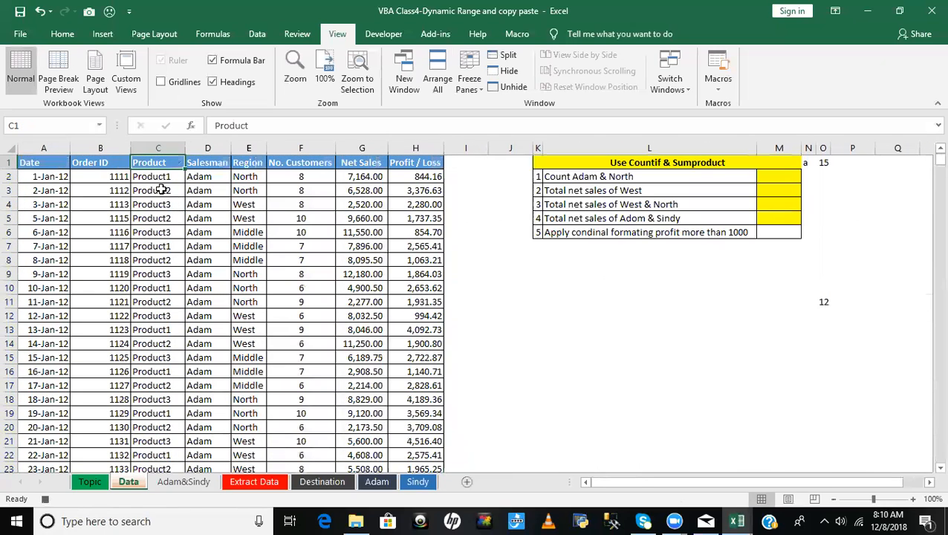
left_click(712, 89)
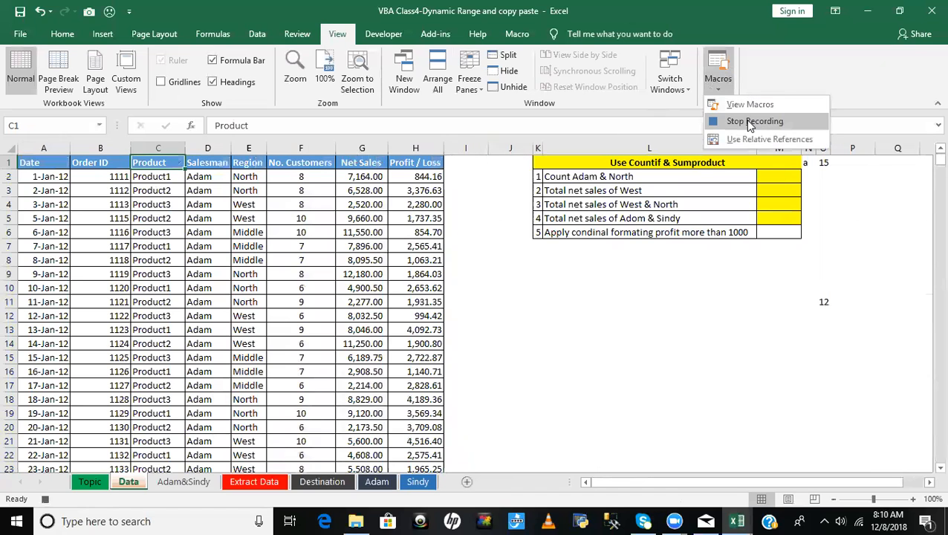
left_click(751, 120)
left_click(500, 313)
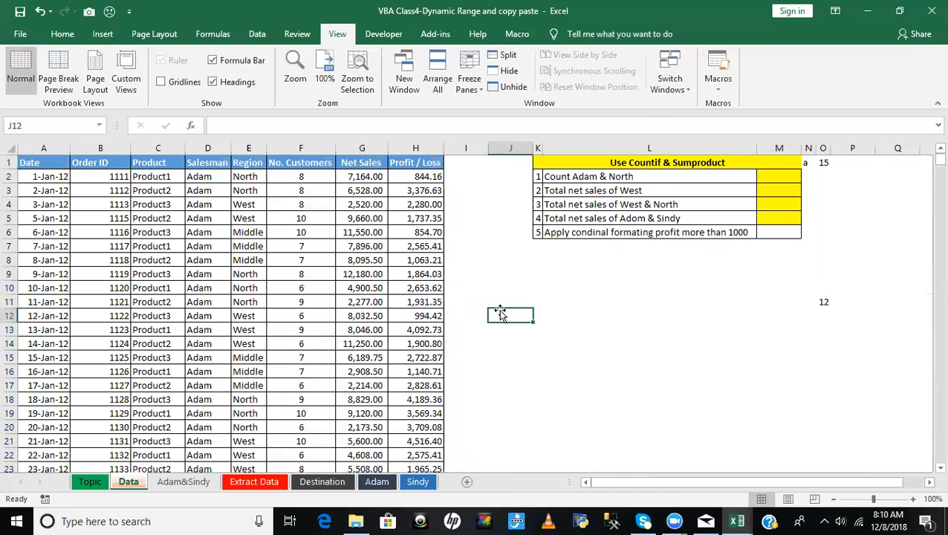
- Open Module1 in the Visual Basic editor and look through the recorded Filter2 code
key("alt+F11")
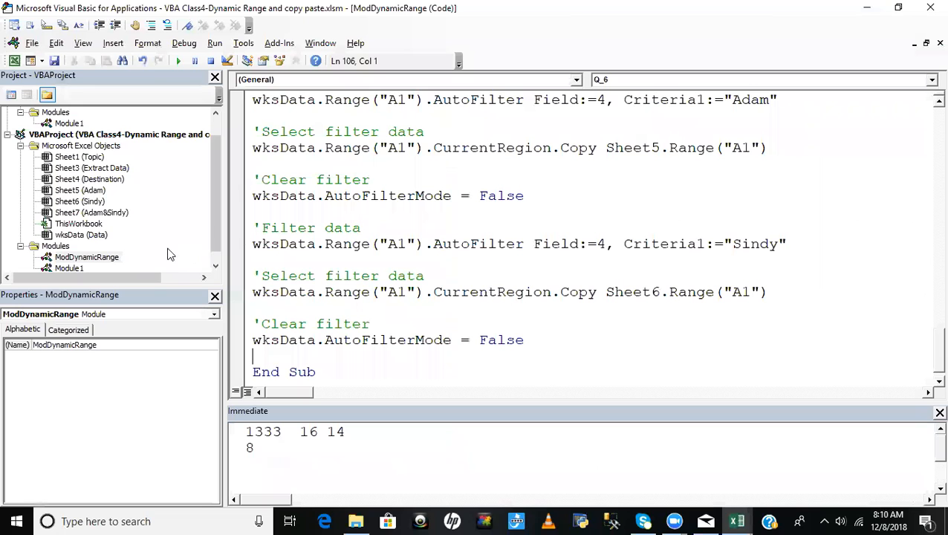
double_click(68, 269)
left_click(668, 212)
scroll(667, 212, "up", 15)
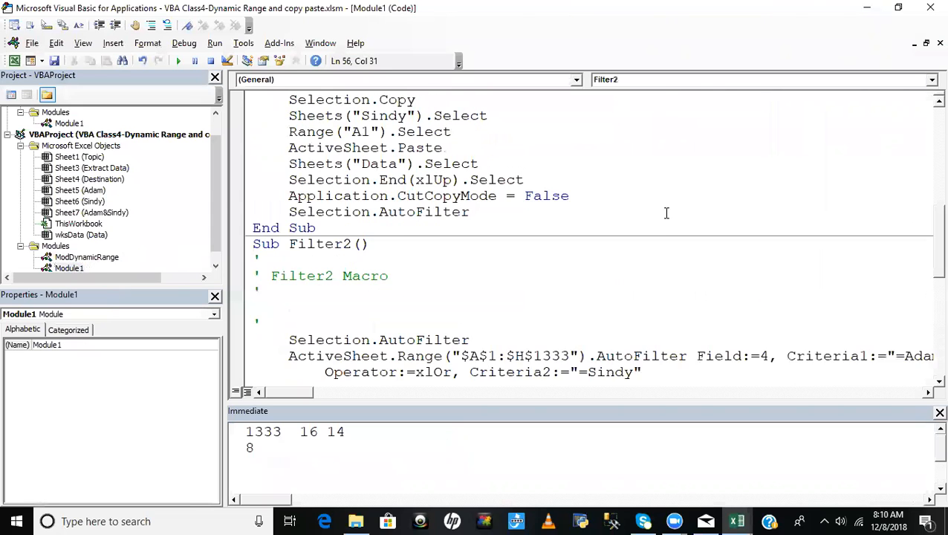
scroll(667, 212, "down", 12)
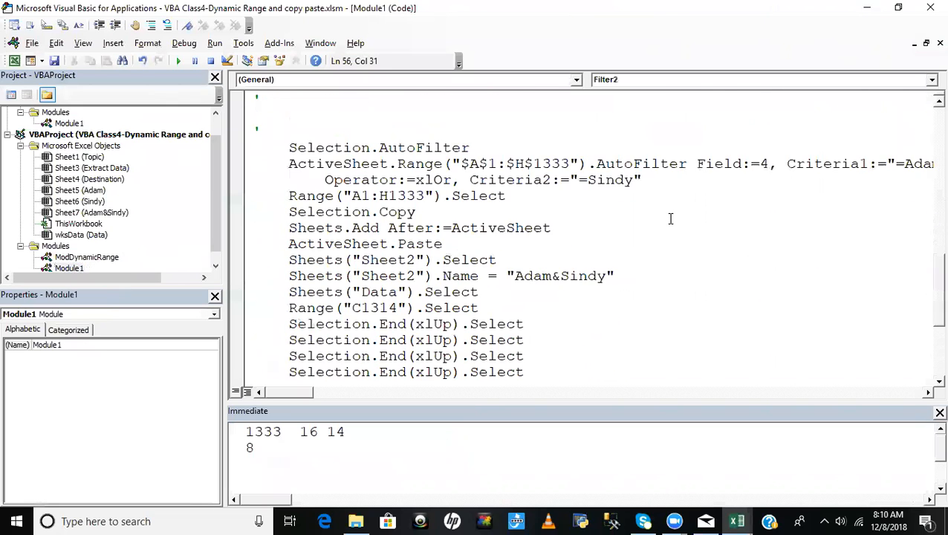
scroll(392, 214, "up", 2)
- Examine the Field, Criteria1, Operator:=xlOr and Criteria2 arguments of the AutoFilter statement in Filter2
left_click(381, 165)
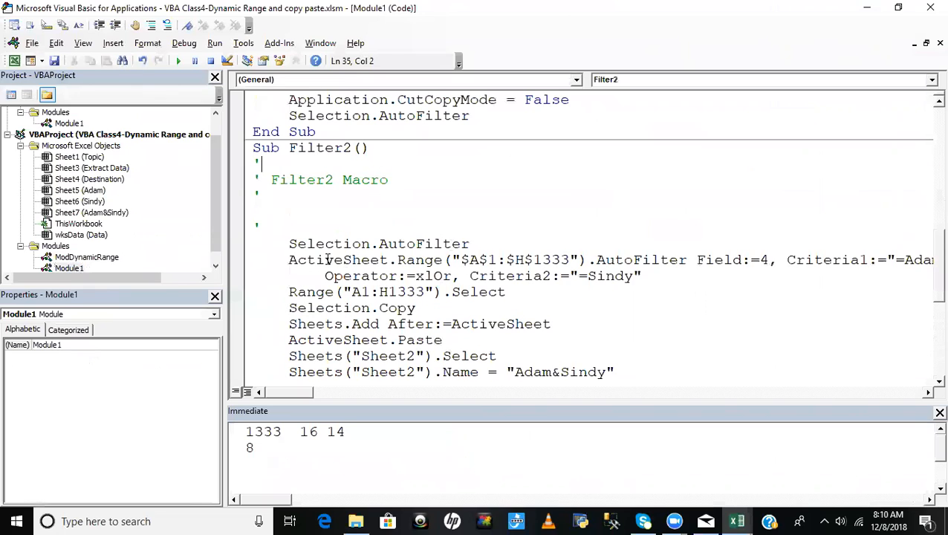
left_click_drag(288, 259, 814, 260)
left_click_drag(296, 393, 313, 399)
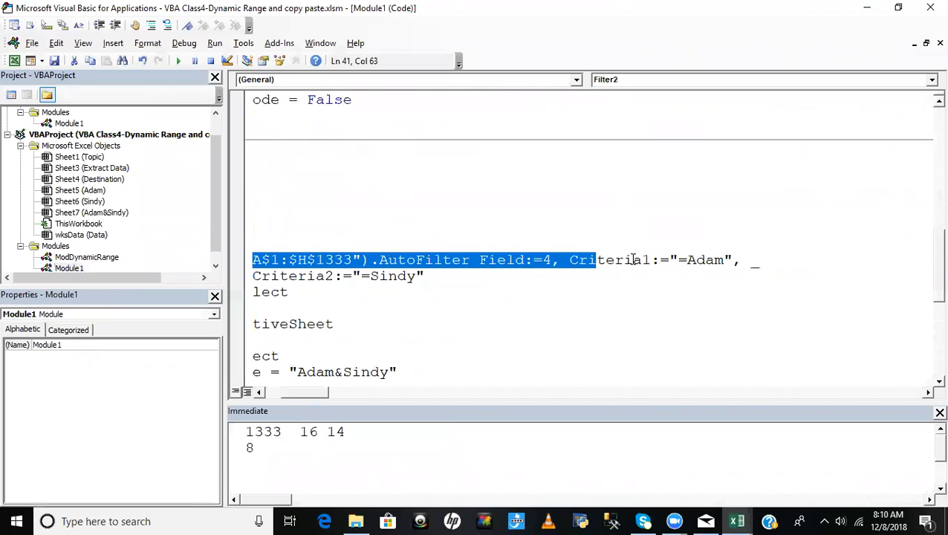
left_click(678, 260)
left_click(744, 259, "shift")
left_click_drag(315, 393, 297, 397)
left_click_drag(325, 277, 658, 279)
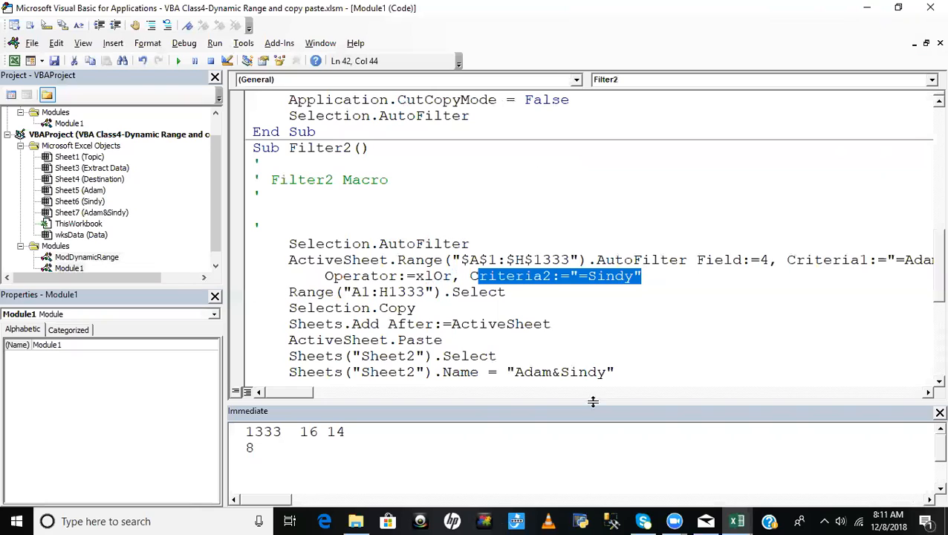
left_click(657, 281)
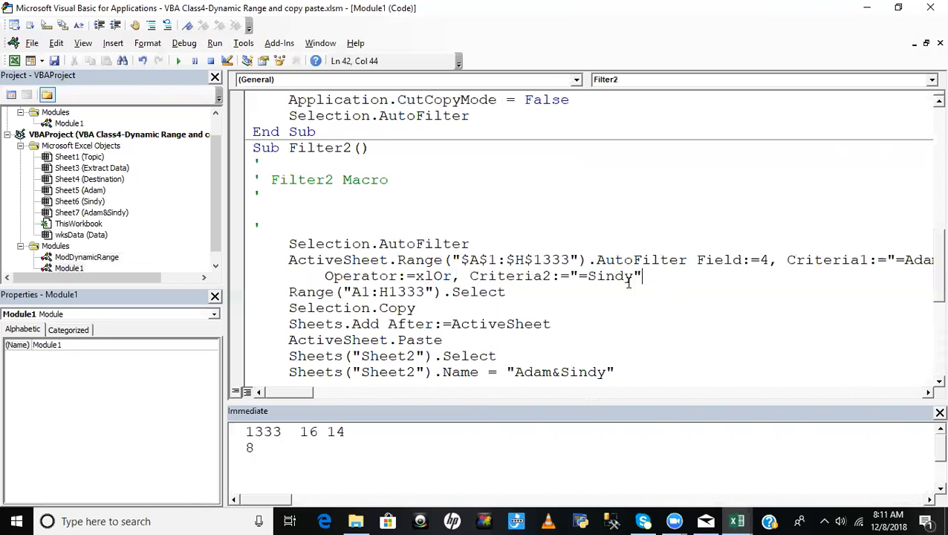
left_click_drag(578, 276, 640, 276)
left_click(545, 298)
left_click(595, 303)
- Examine the Sheets("Sheet2").Name statement in Filter2 and compare it with the recorded AutoFilter statement
scroll(594, 303, "down", 6)
scroll(594, 303, "up", 3)
left_click_drag(292, 228, 631, 228)
scroll(704, 266, "up", 3)
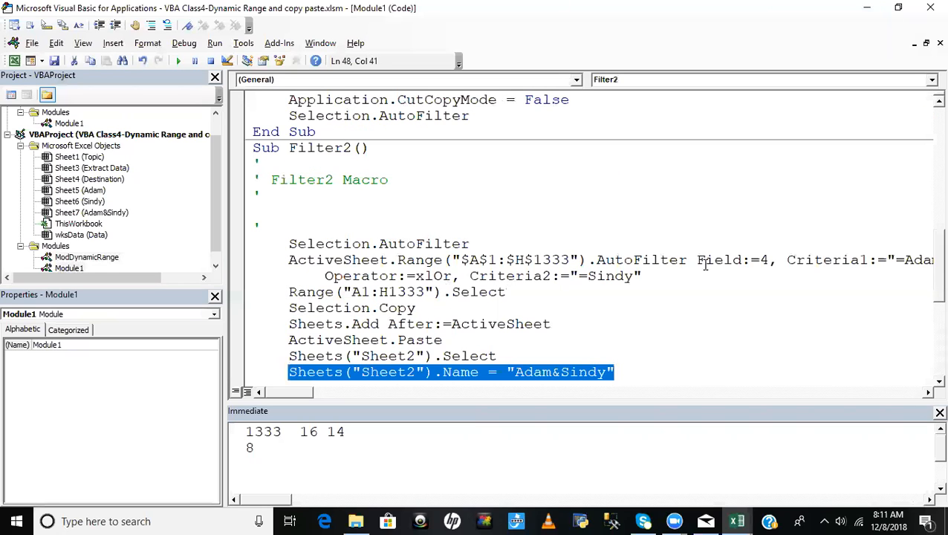
left_click_drag(292, 264, 670, 277)
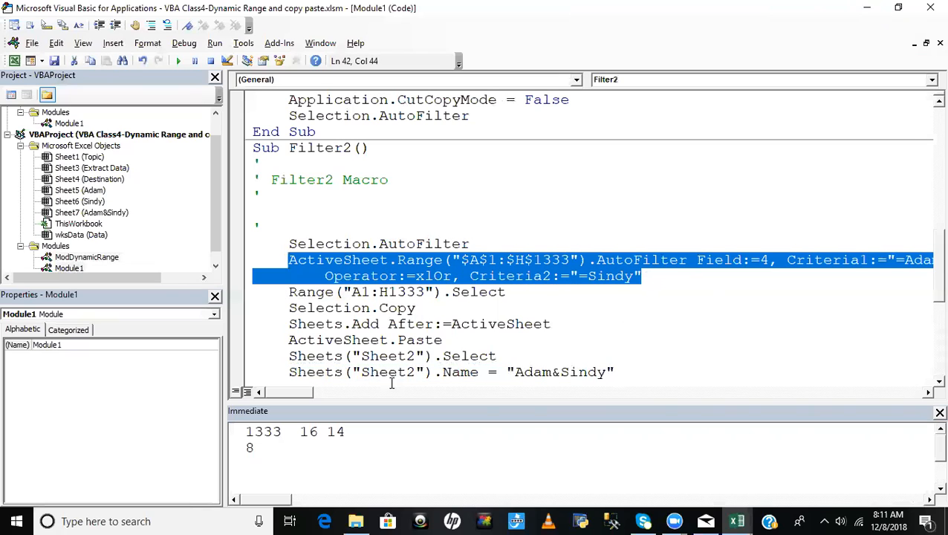
left_click_drag(287, 372, 620, 372)
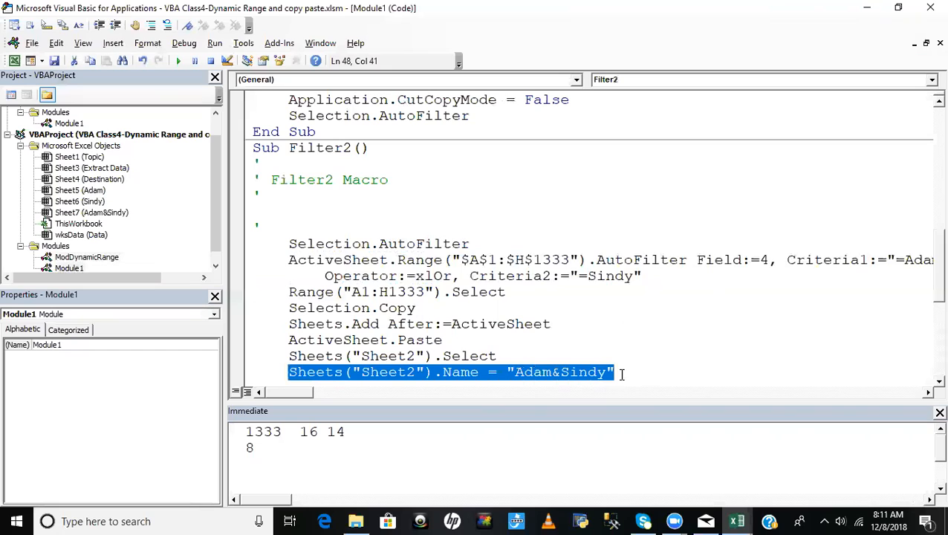
- Create Sub Q_7 at the end of ModDynamicRange and paste in the two-criteria AutoFilter statement copied from Filter2
left_click_drag(284, 260, 667, 279)
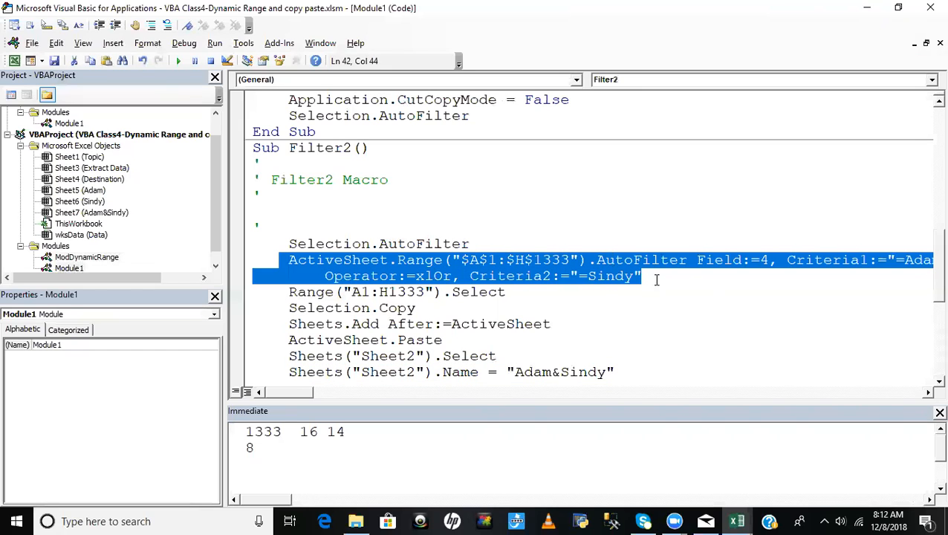
left_click(88, 258)
double_click(87, 258)
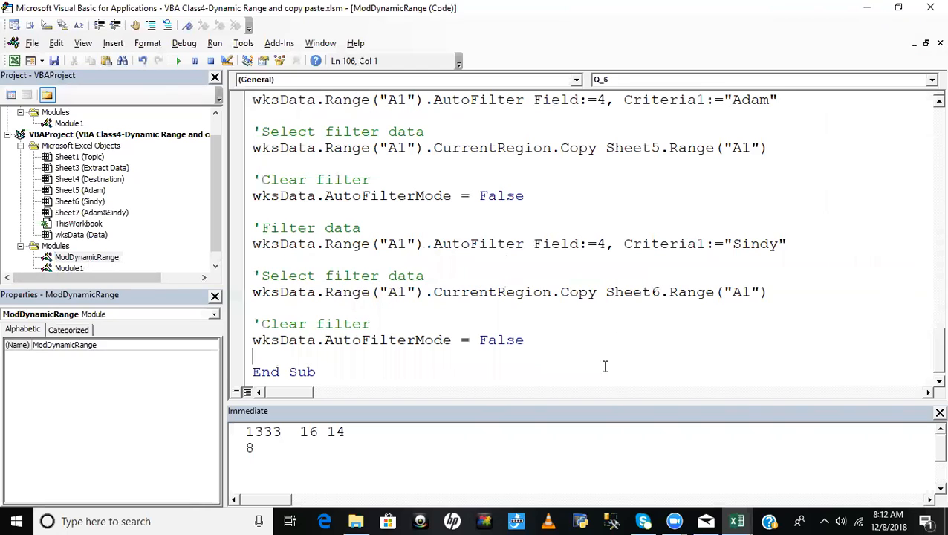
left_click(371, 379)
key("Return")
key("Return")
type("sub")
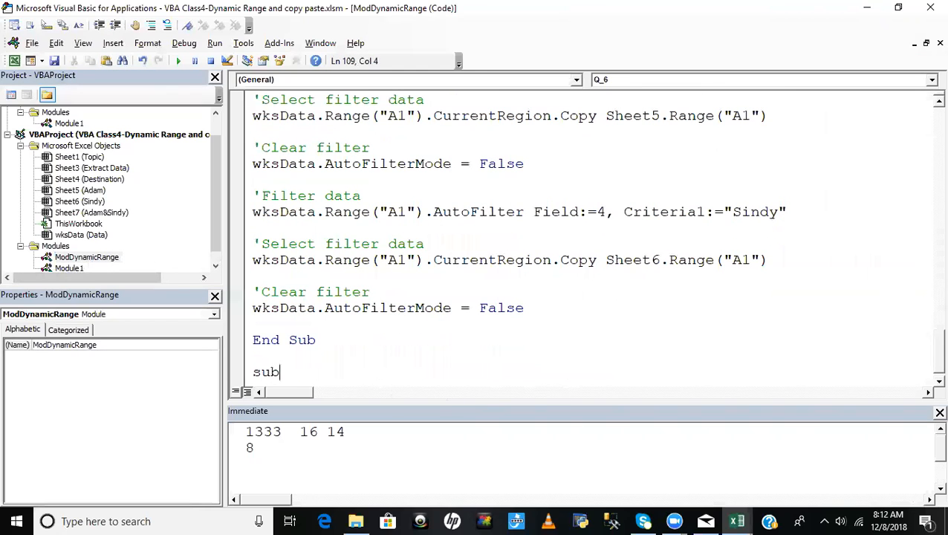
type(" Q_7")
key("Return")
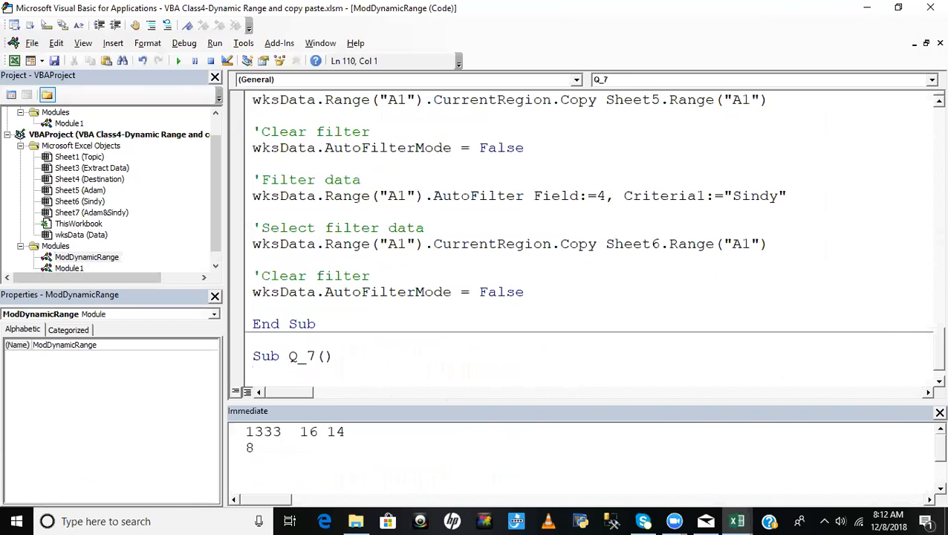
key("Tab")
type("ActiveSheet.Range(\"$A$1:$H$1333\").AutoFilter Field:=4, Criteria1:=\"=Adam\", _         Operator:=xlOr, Criteria2:=\"=Sindy\"")
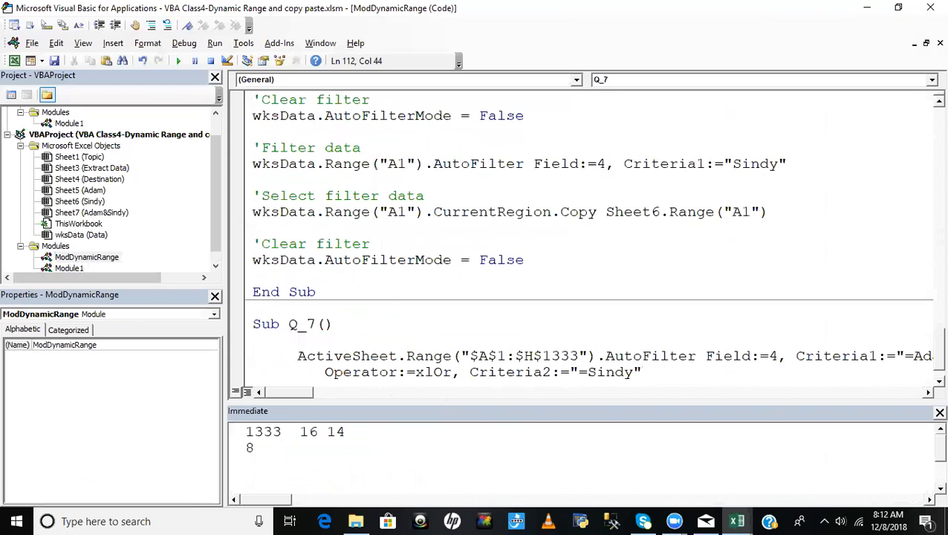
- Copy the Sheets("Sheet2").Name statement from Filter2 and paste it below the AutoFilter statement in Q_7
left_click(71, 269)
double_click(71, 269)
left_click(500, 356)
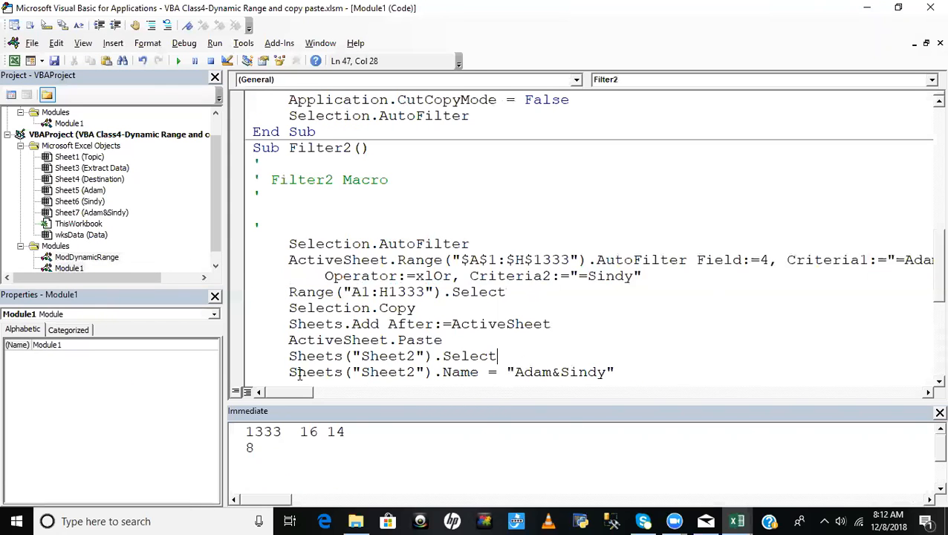
left_click_drag(289, 372, 664, 373)
key("ctrl+c")
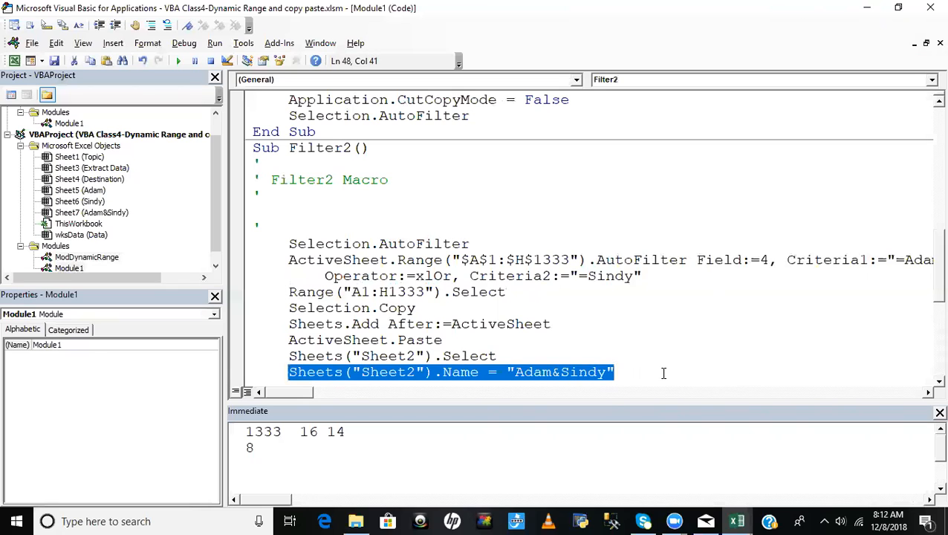
double_click(86, 257)
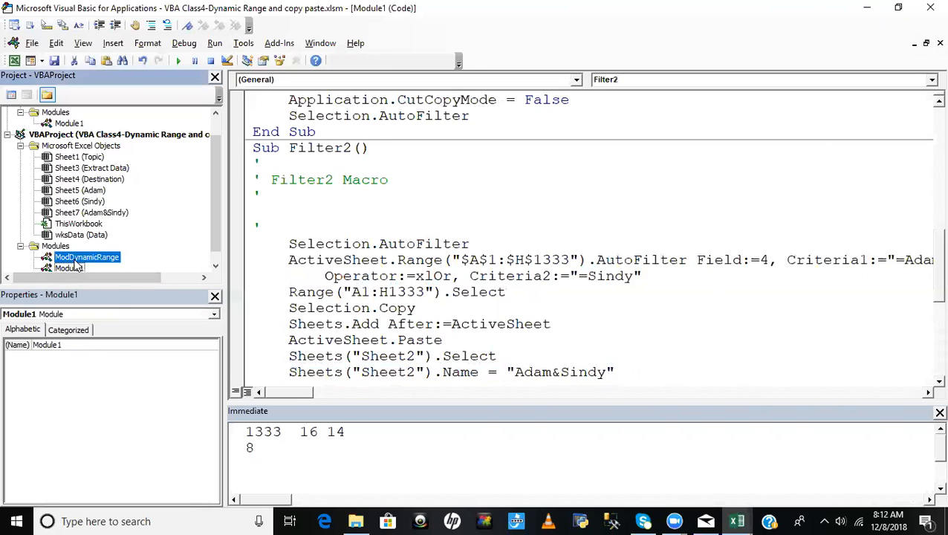
key("Return")
key("Return")
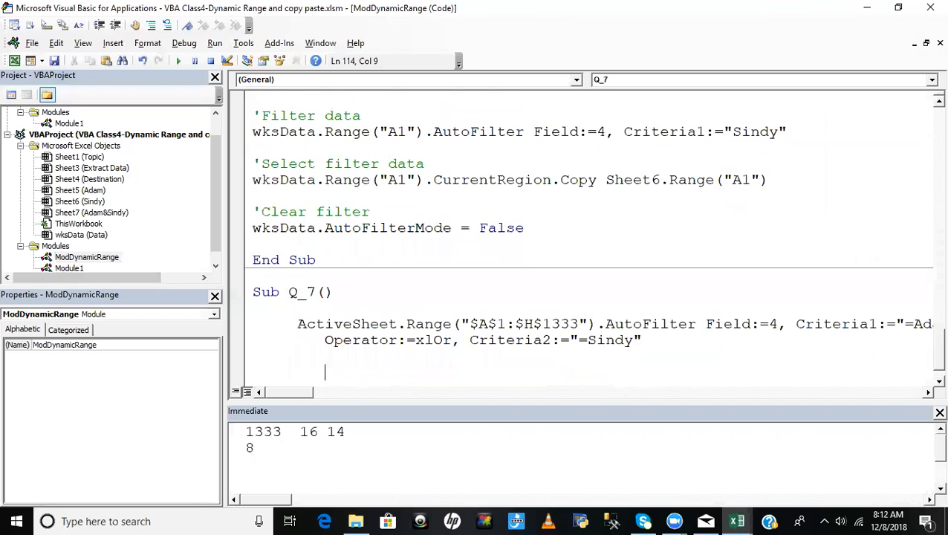
key("ctrl+v")
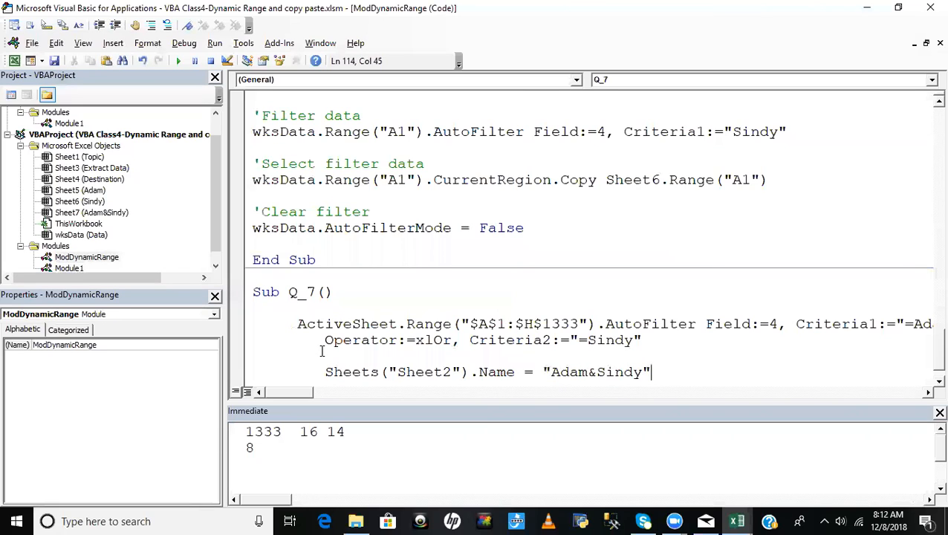
- Replace ActiveSheet with wksData in the AutoFilter statement of Q_7 and review its range and criteria arguments
double_click(361, 324)
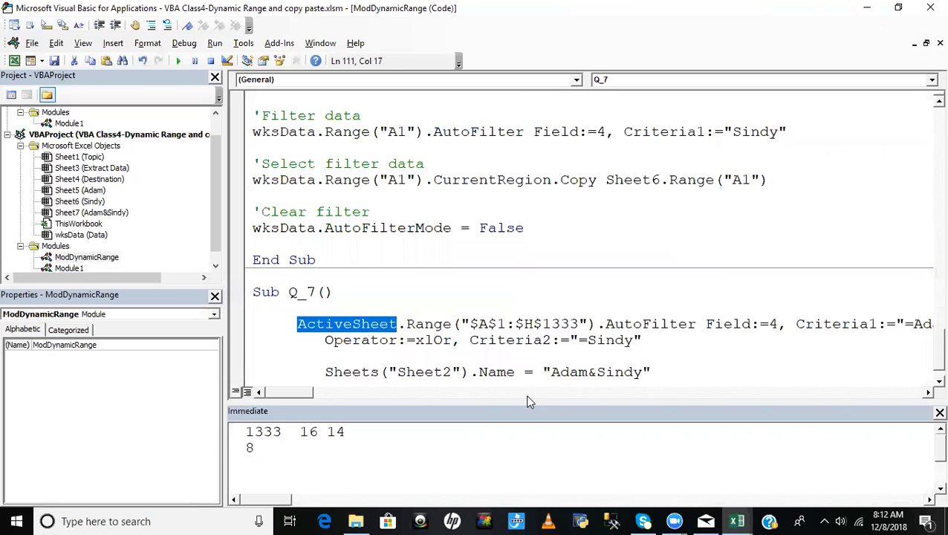
type("wkd")
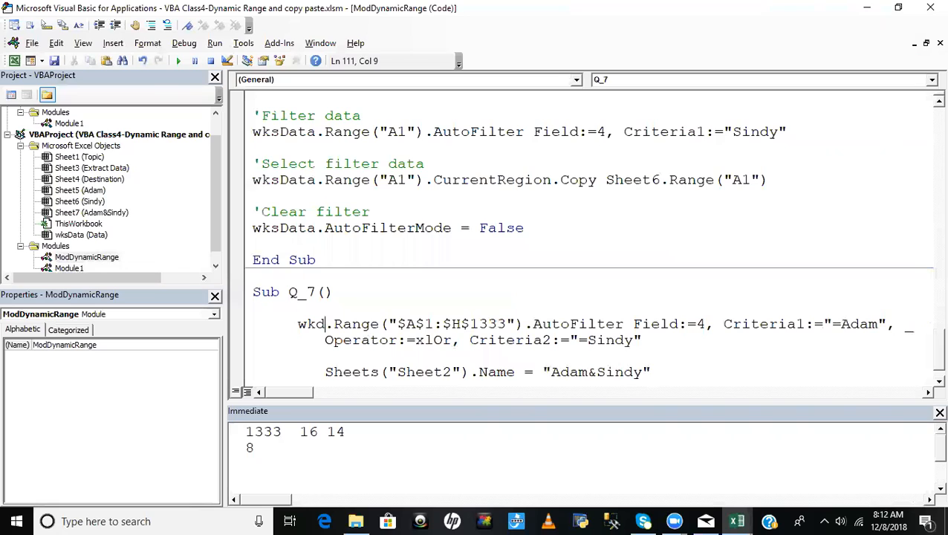
type("da")
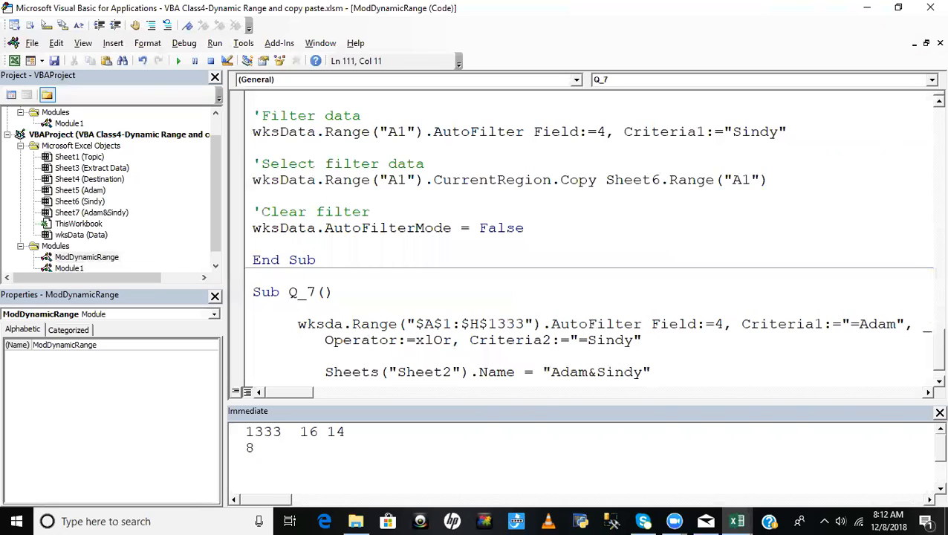
key("ctrl+space")
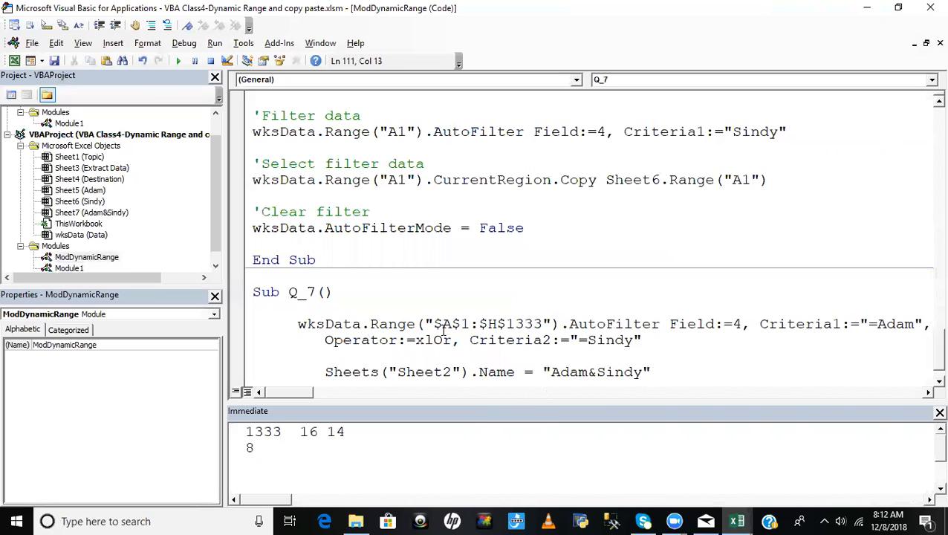
left_click_drag(434, 324, 591, 328)
left_click(661, 325)
left_click(670, 344)
- Insert a worksheets.Add statement on its own line between the AutoFilter and sheet-naming statements in Q_7
left_click(328, 357)
key("Return")
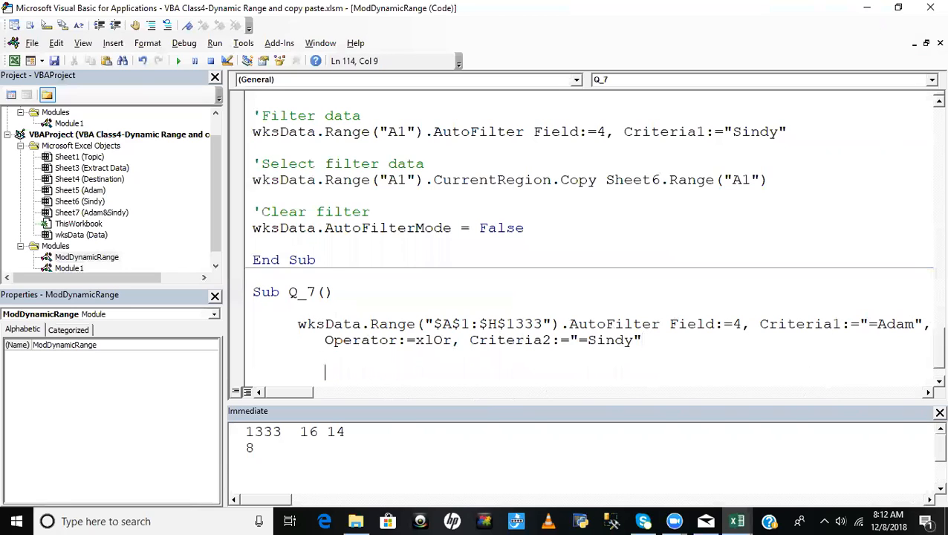
type("w")
type("orkboo")
key("BackSpace")
key("BackSpace")
key("BackSpace")
key("BackSpace")
key("BackSpace")
key("BackSpace")
key("BackSpace")
type("worksheets.")
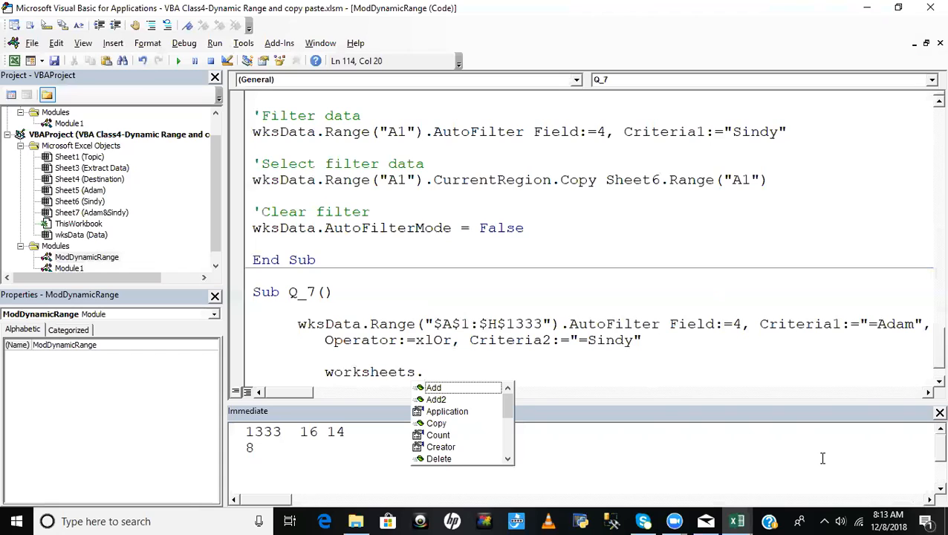
key("Tab")
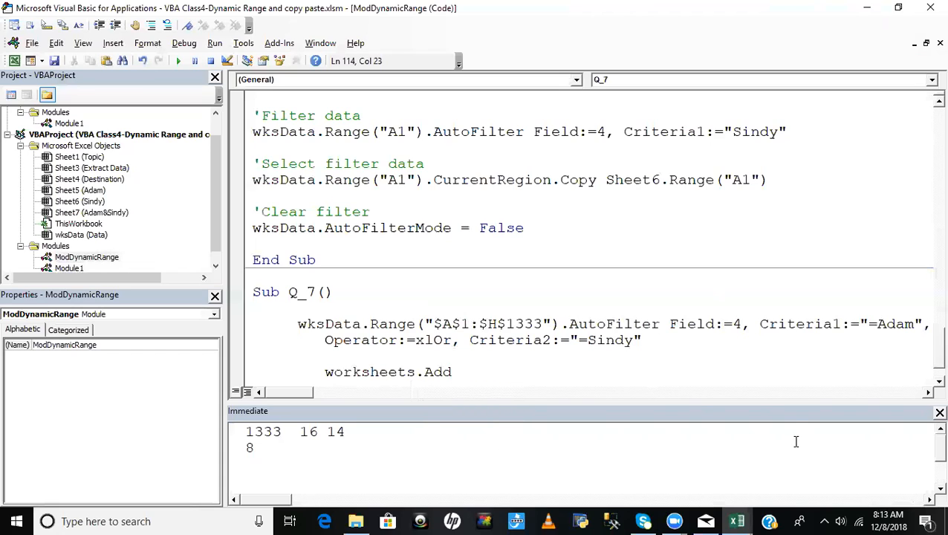
left_click(685, 394)
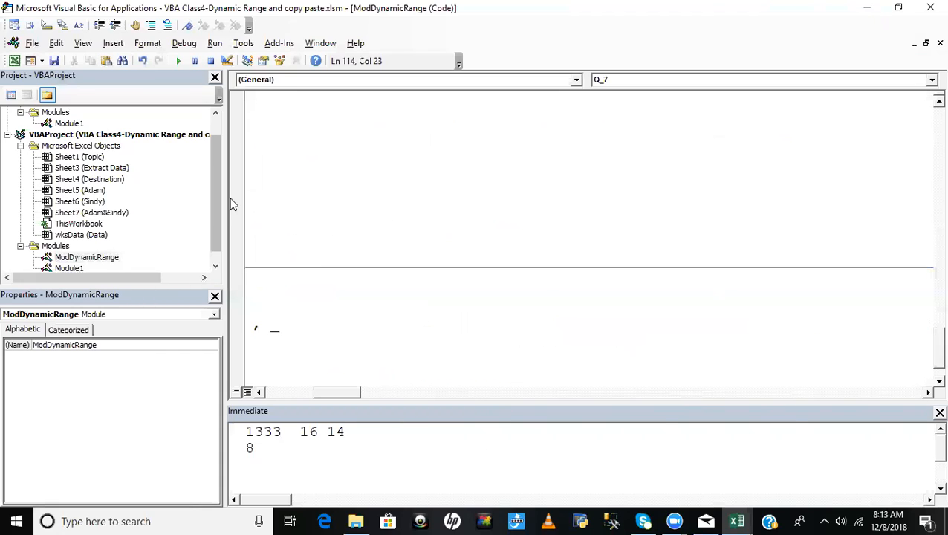
- Examine how the recorded Filter2 macro in Module1 adds a sheet, and return to ModDynamicRange
left_click_drag(214, 182, 224, 275)
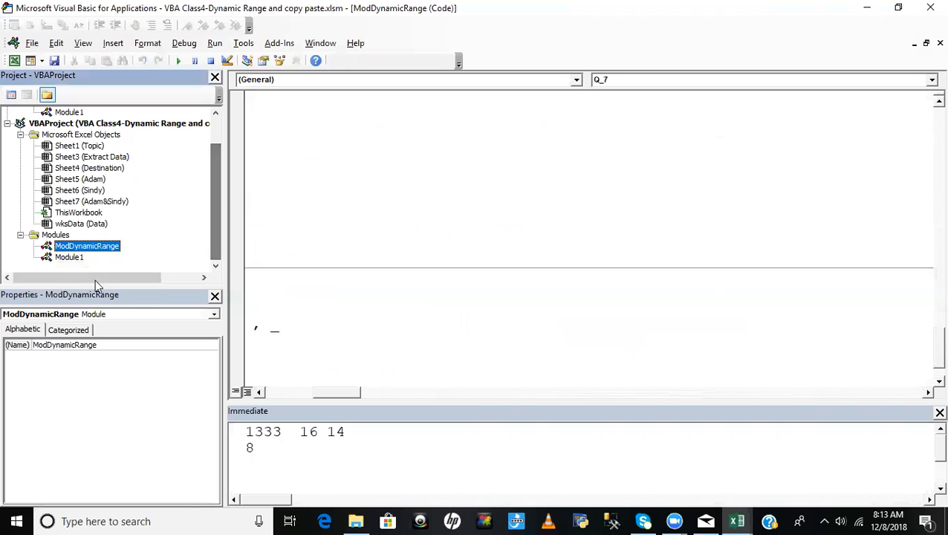
double_click(69, 257)
left_click(618, 290)
left_click(567, 342)
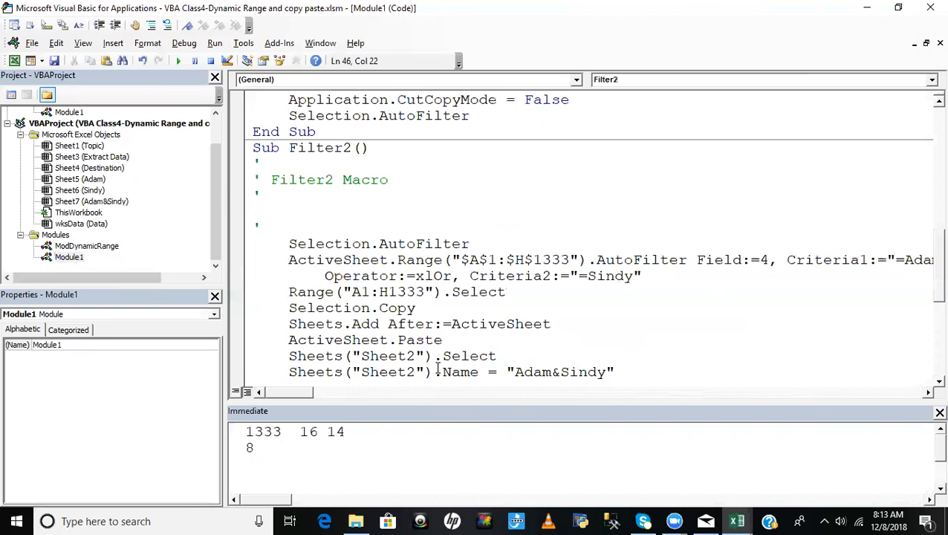
left_click_drag(289, 325, 546, 325)
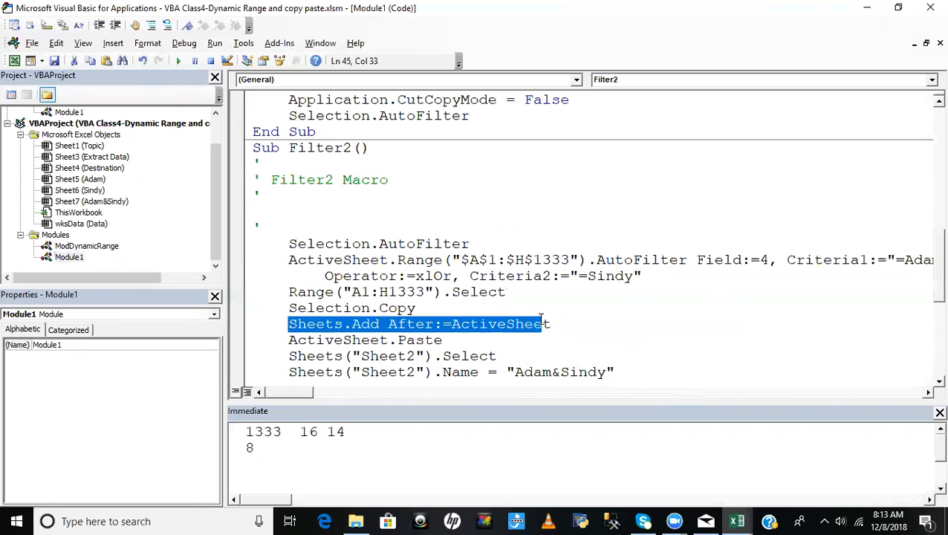
left_click(468, 338)
left_click_drag(280, 325, 394, 324)
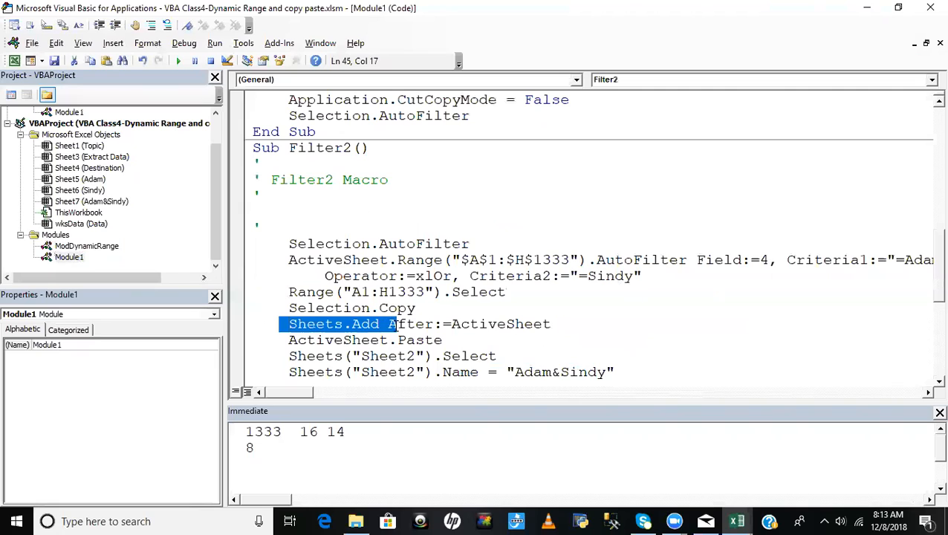
double_click(104, 249)
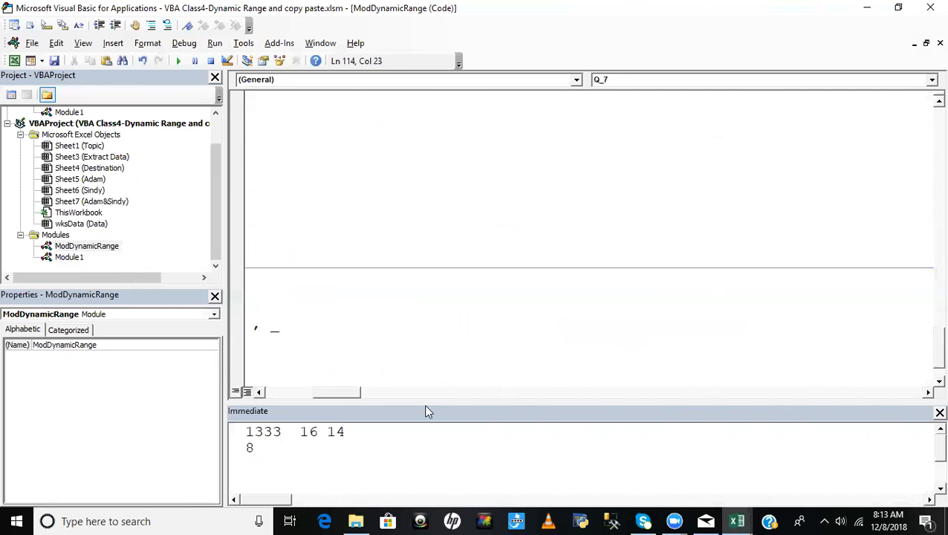
- Replace the worksheets.Add statement in Q_7 with Sheets.Add and leave blank lines below it
left_click_drag(338, 399, 501, 376)
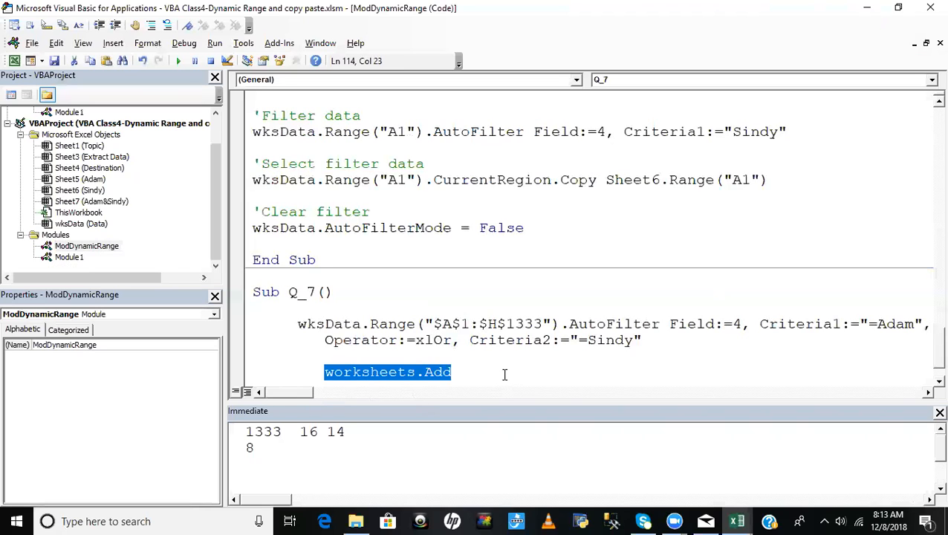
key("Delete")
type("et")
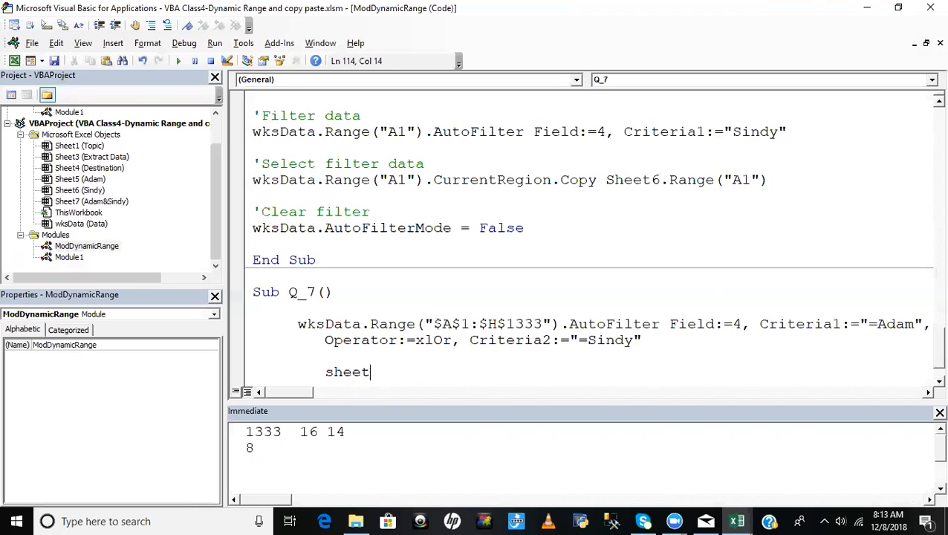
type("s.")
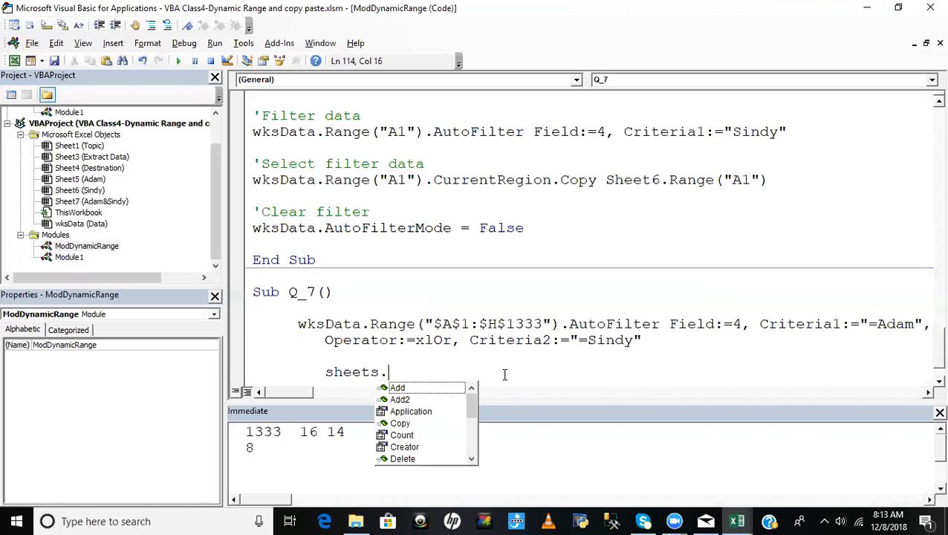
key("Tab")
key("Return")
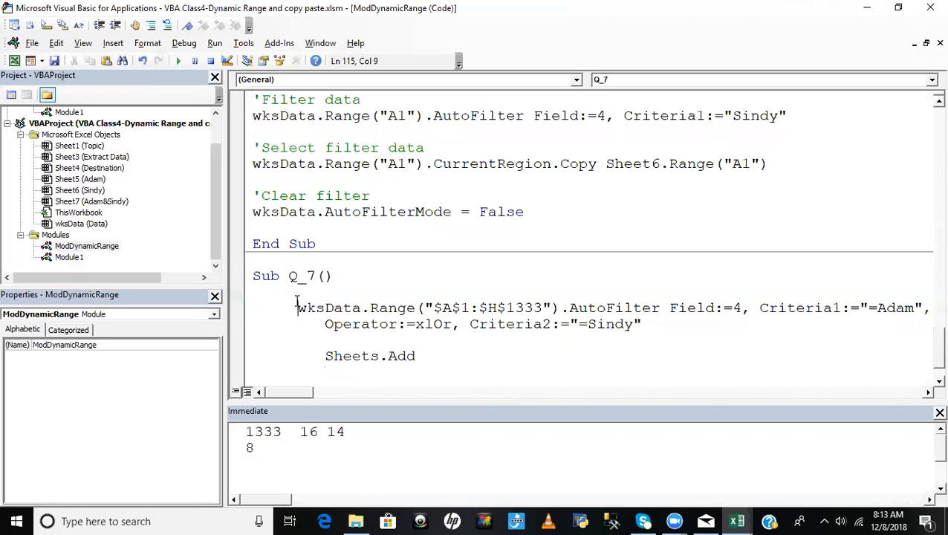
left_click_drag(296, 306, 291, 291)
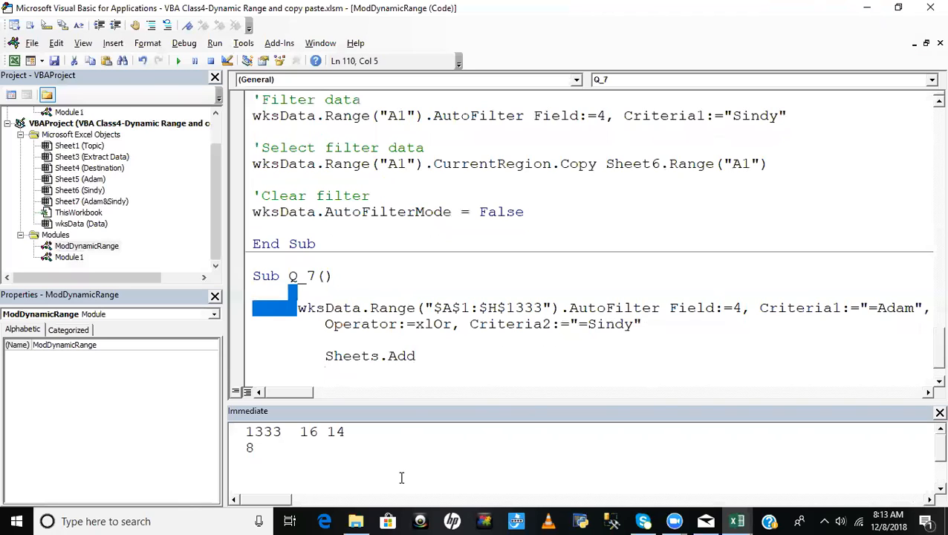
left_click(327, 340)
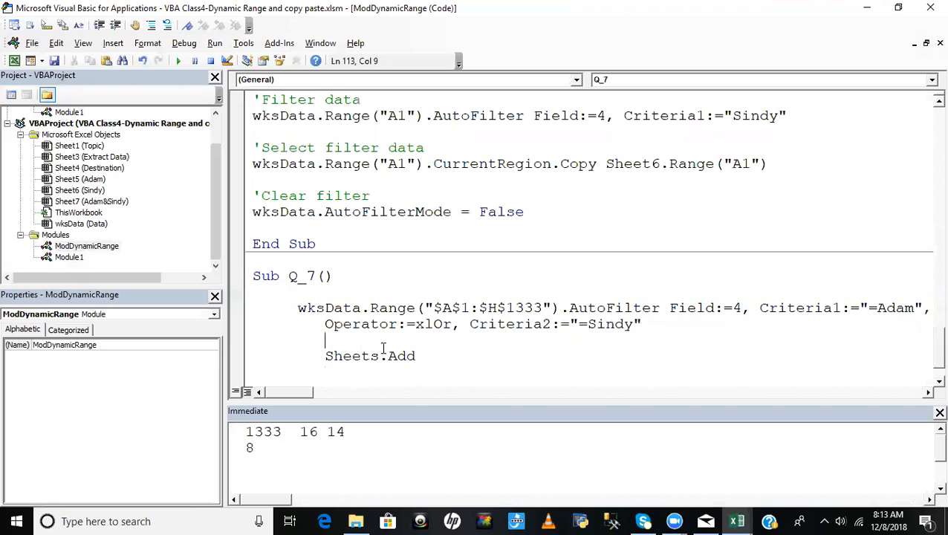
left_click(451, 359)
key("Return")
- Replace Sheets("Sheet2") with ActiveSheet in the sheet-naming statement and delete the extra blank line above it
scroll(407, 332, "down", 1)
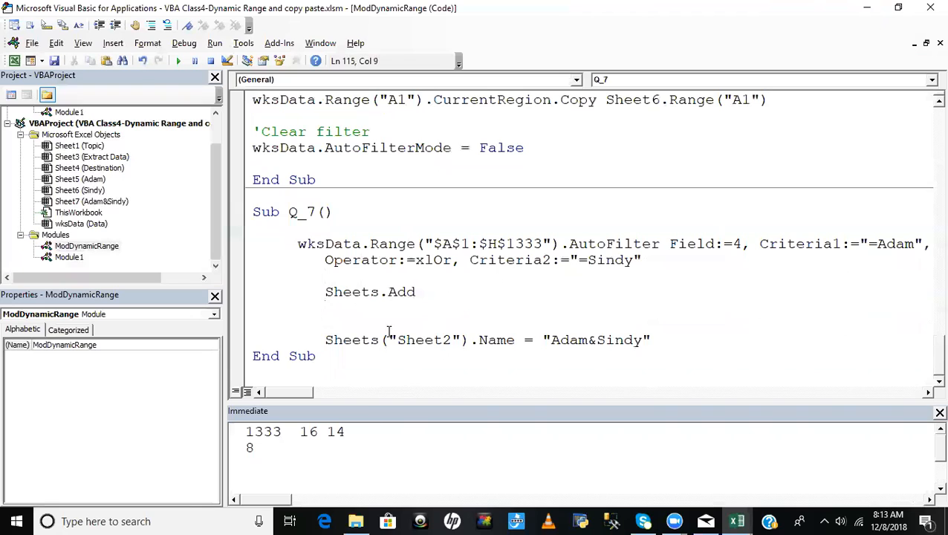
left_click_drag(325, 340, 467, 338)
type("acti")
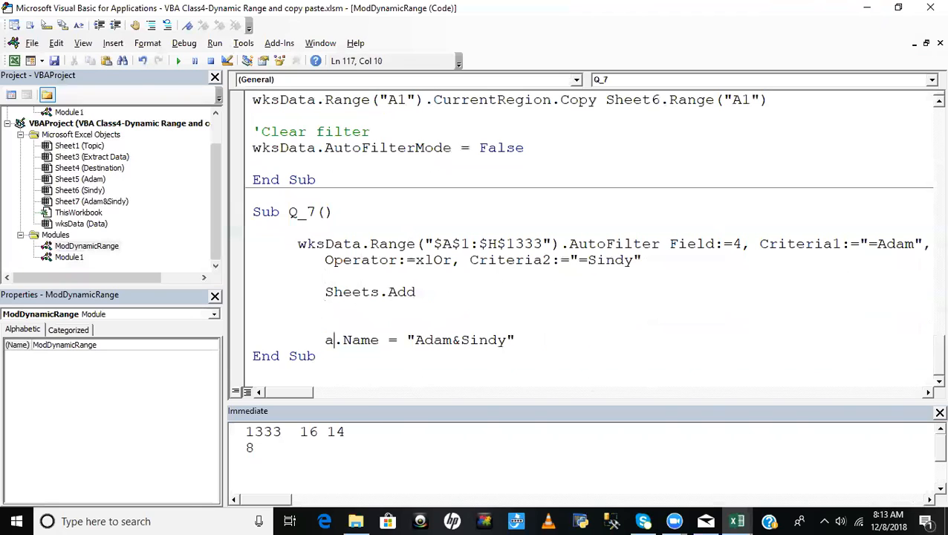
type("vesheet")
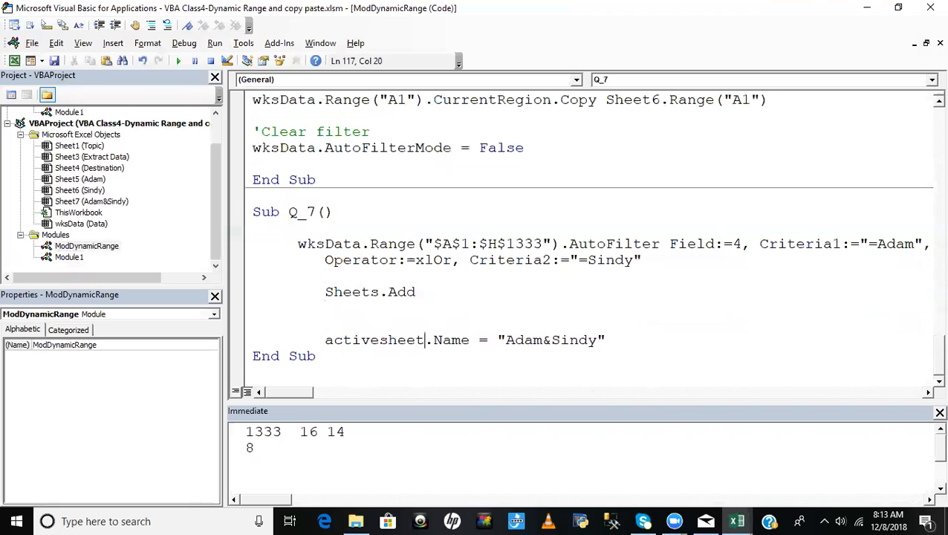
left_click(464, 312)
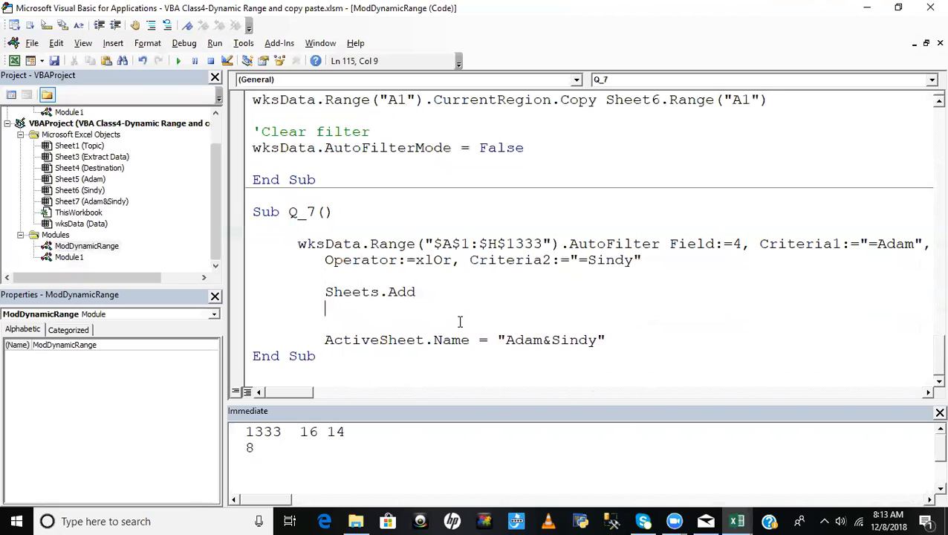
left_click(245, 313)
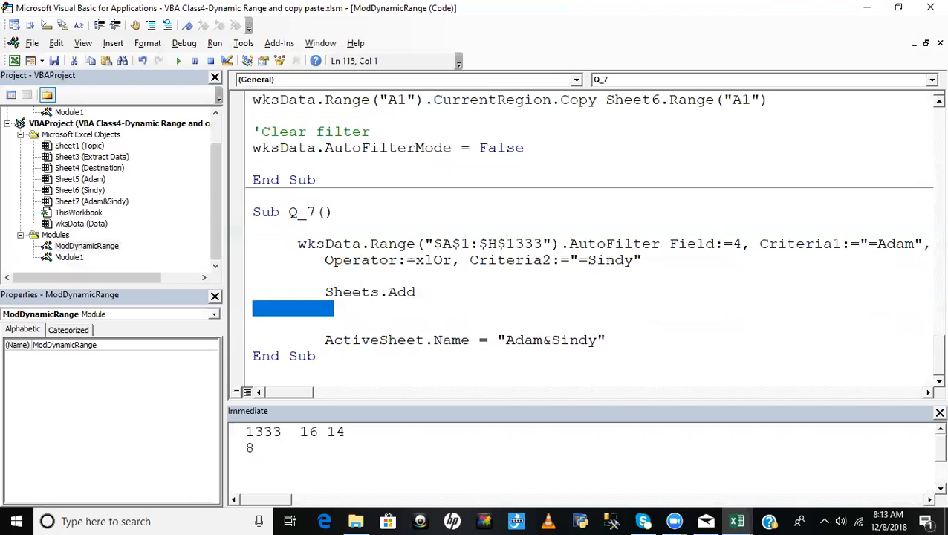
key("Delete")
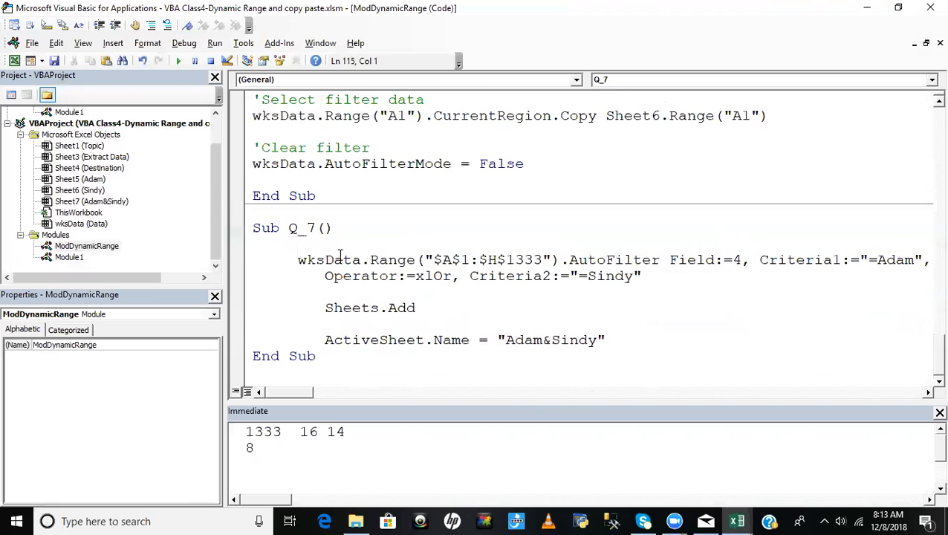
- Add a comment above the AutoFilter statement reading "Step1-Filter data with" followed by the two salesmen's names joined by "and"
left_click(309, 248)
key("Return")
type("'")
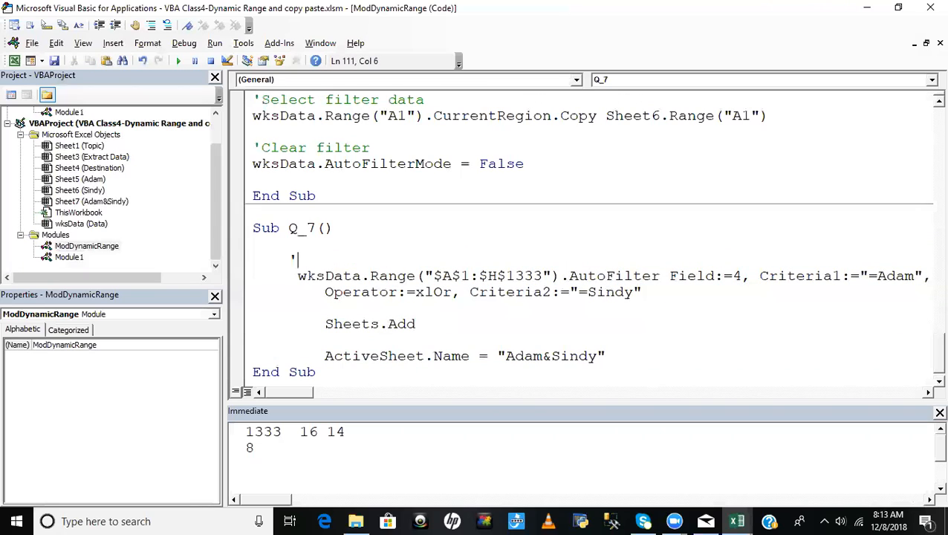
type("Filter data with Adam and Sindy")
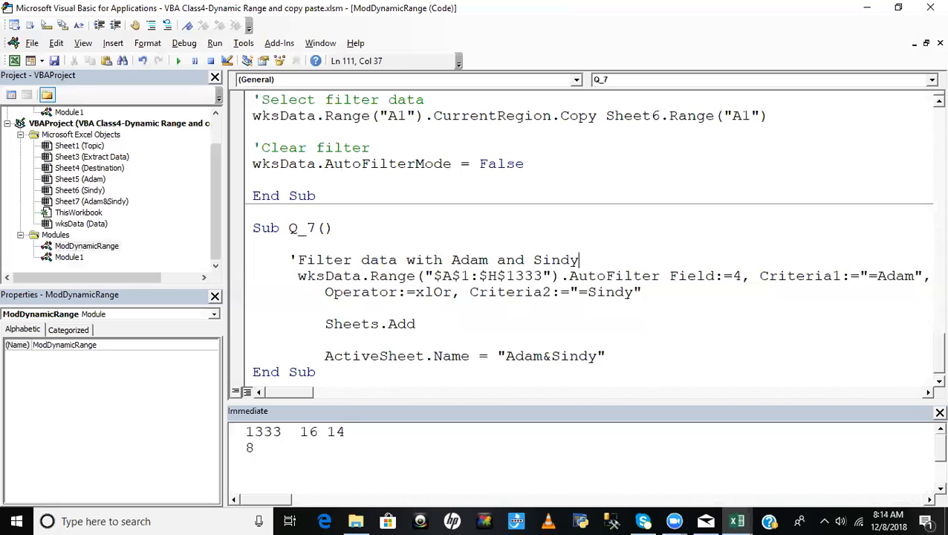
key("Home")
key("Right")
type("Step")
type("1-")
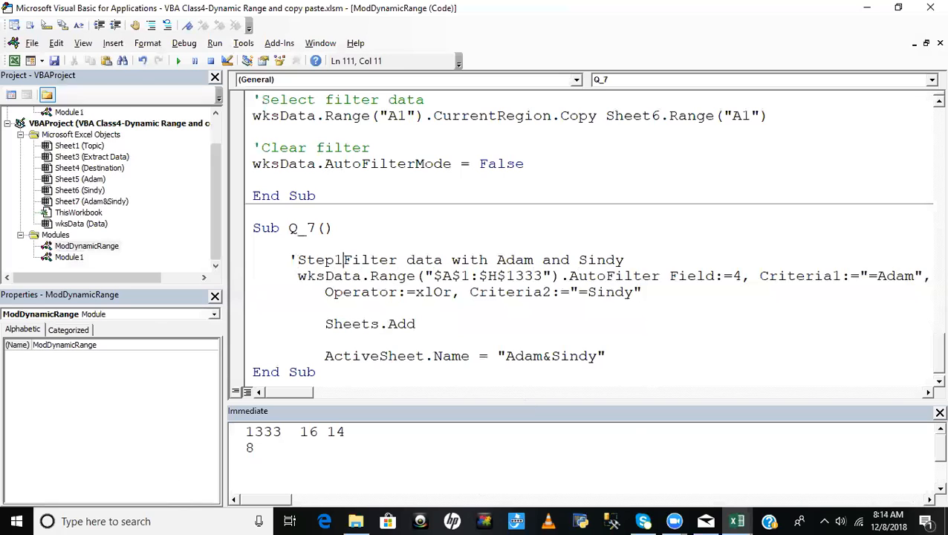
- Add the comment 'Step2-Add new sheet above the Sheets.Add statement in Q_7
left_click(309, 308)
key("Left")
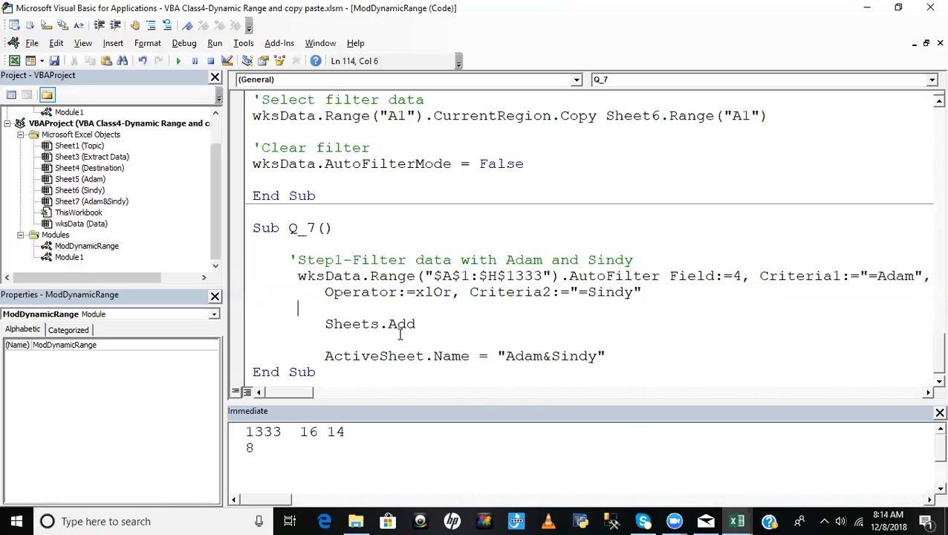
type("'Step2")
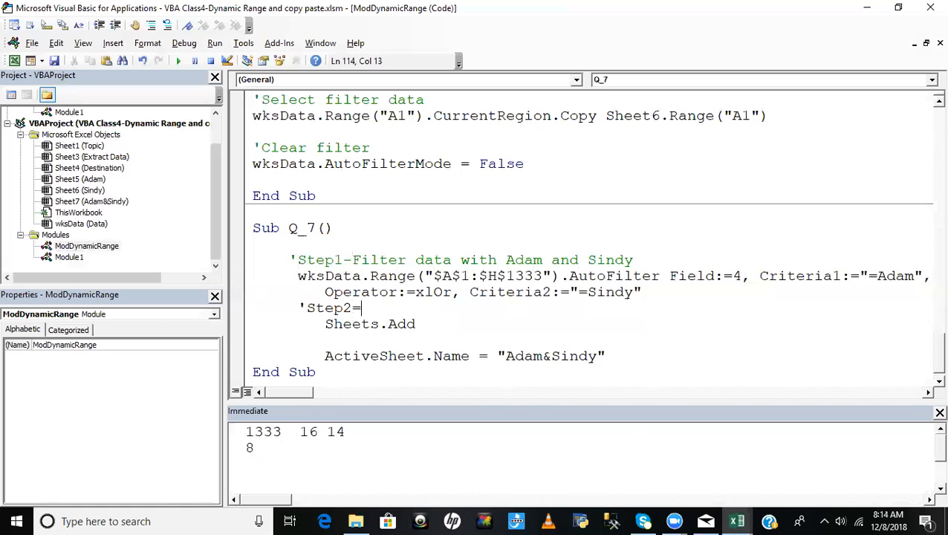
type("-Add new sheet")
- Reduce the indent of Sheets.Add to line up with its comment and insert a blank line above the Step2 comment
left_click(326, 325)
key("BackSpace")
key("BackSpace")
key("BackSpace")
key("BackSpace")
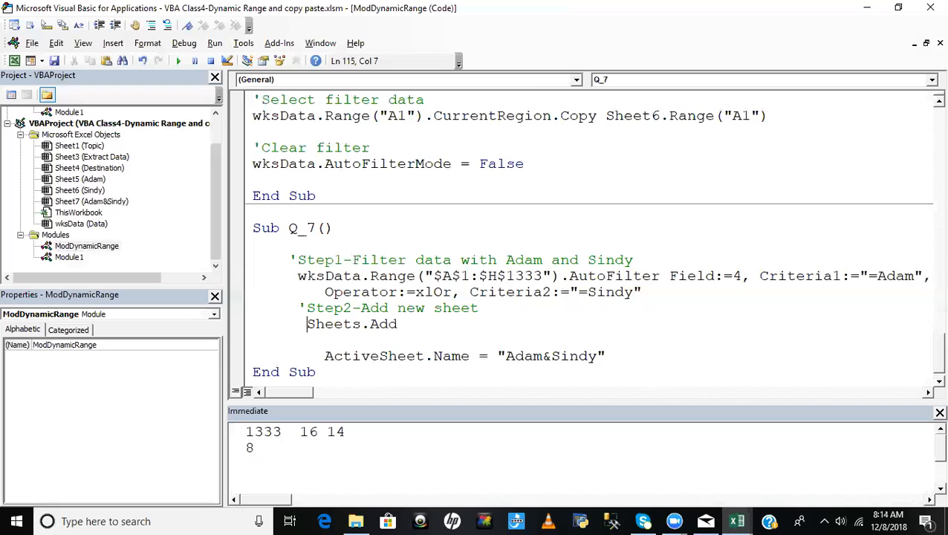
left_click(297, 308)
key("Return")
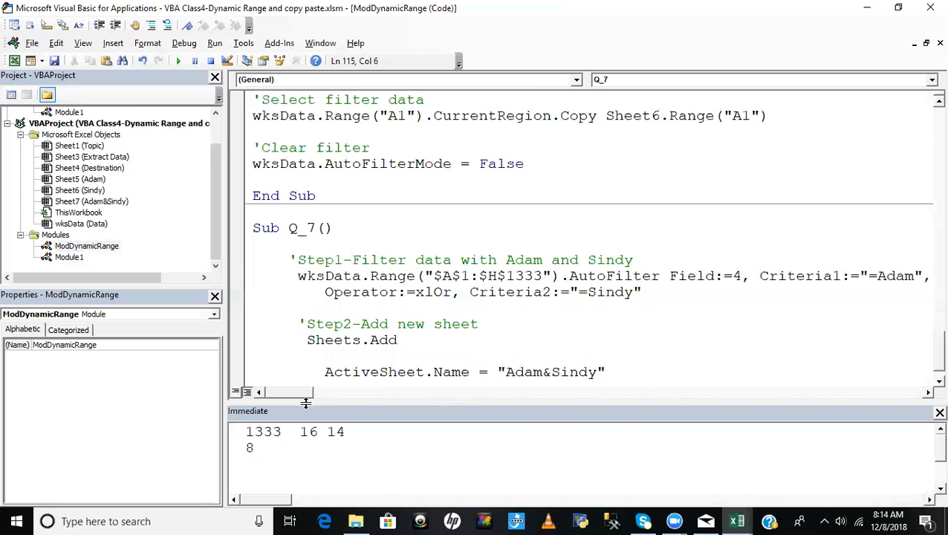
- Join the two-line AutoFilter statement in Q_7 into a single line by removing the underscore line continuation before Operator:=xlOr
left_click_drag(302, 400, 332, 395)
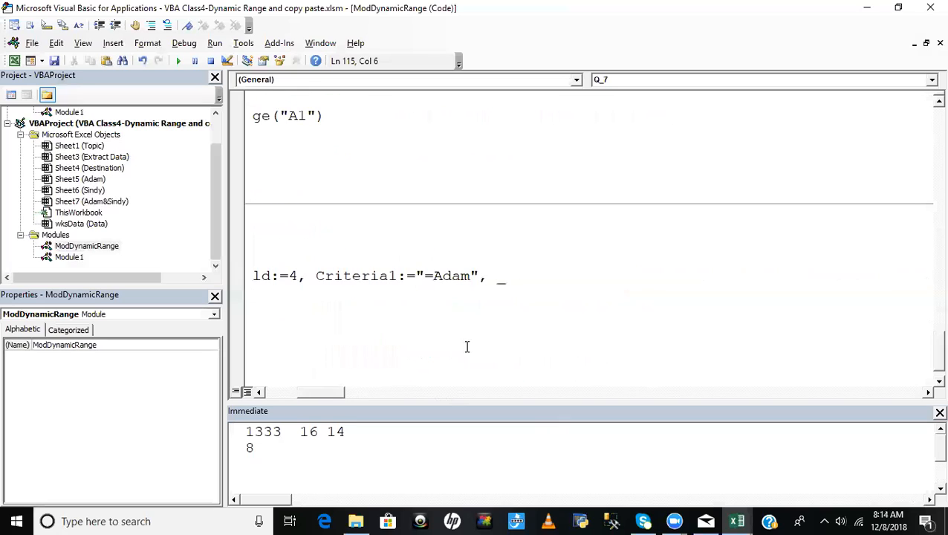
left_click(518, 285)
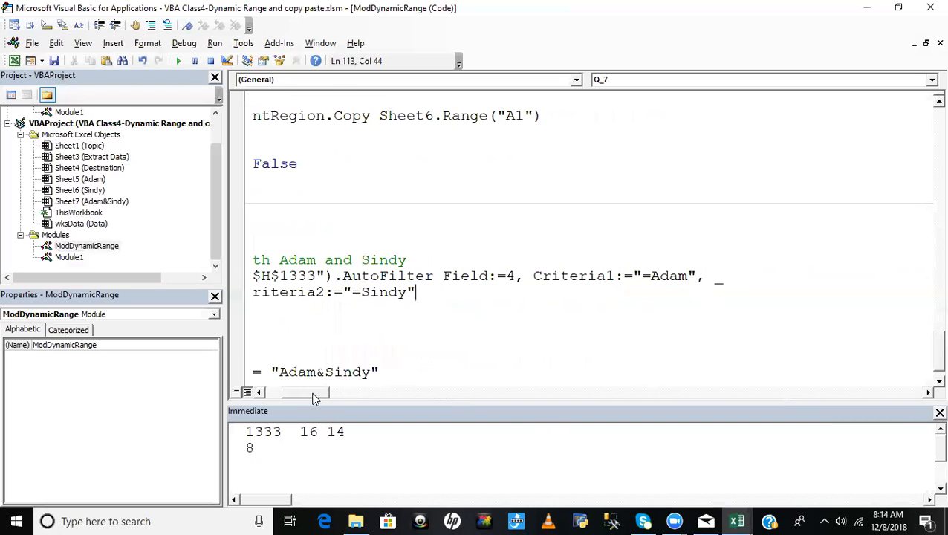
left_click_drag(316, 396, 244, 395)
left_click(327, 293)
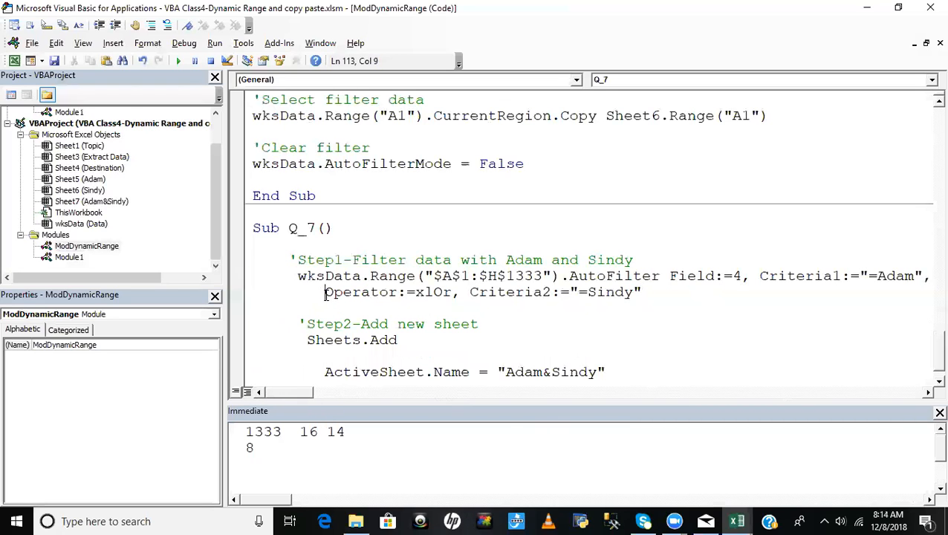
key("BackSpace")
key("BackSpace")
key("BackSpace")
key("BackSpace")
key("BackSpace")
key("BackSpace")
key("BackSpace")
key("BackSpace")
key("BackSpace")
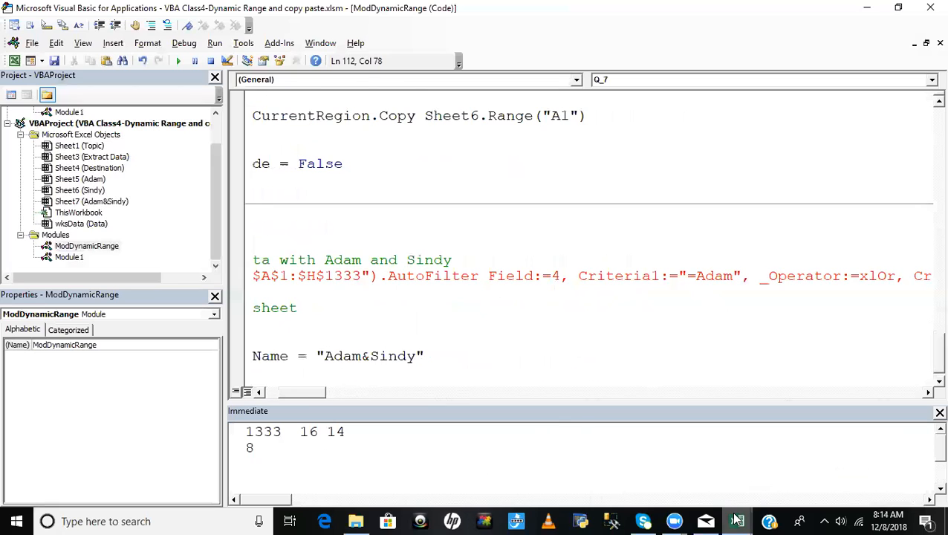
key("BackSpace")
key("BackSpace")
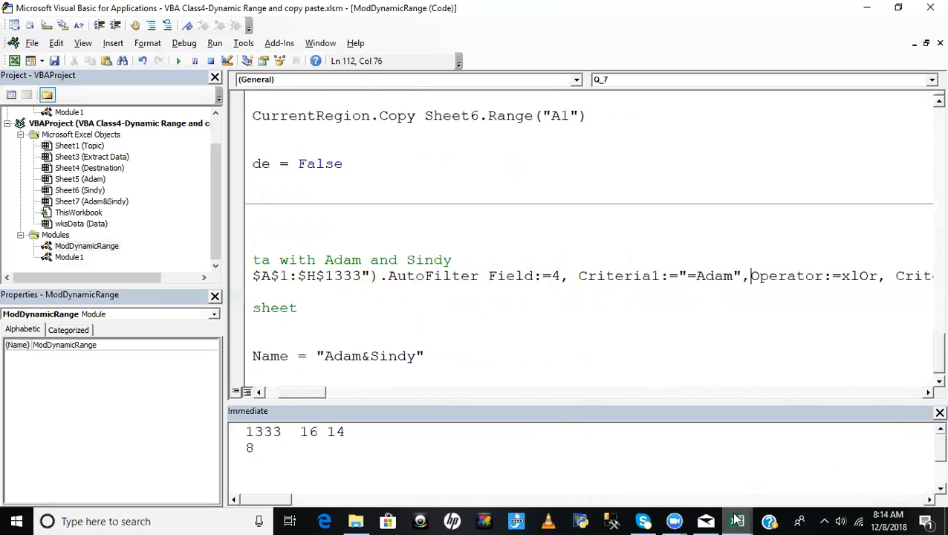
- Split the AutoFilter statement in Q_7 onto two lines with an underscore line continuation before Operator:=xlOr
left_click(567, 353)
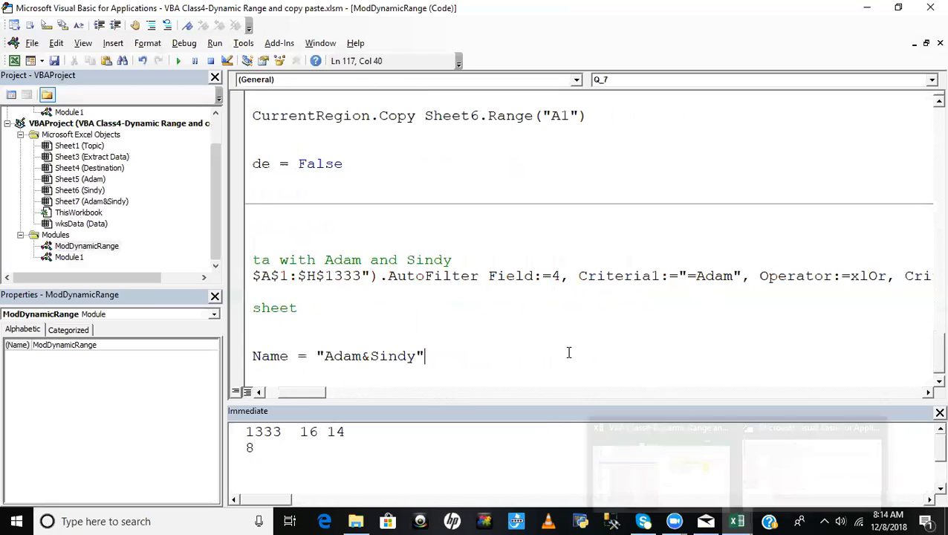
left_click(751, 276)
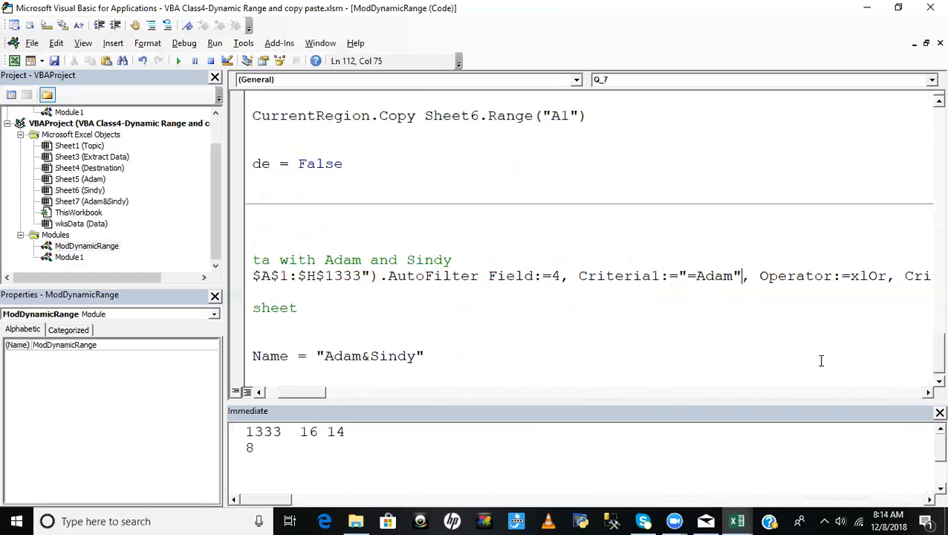
key("End")
key("Return")
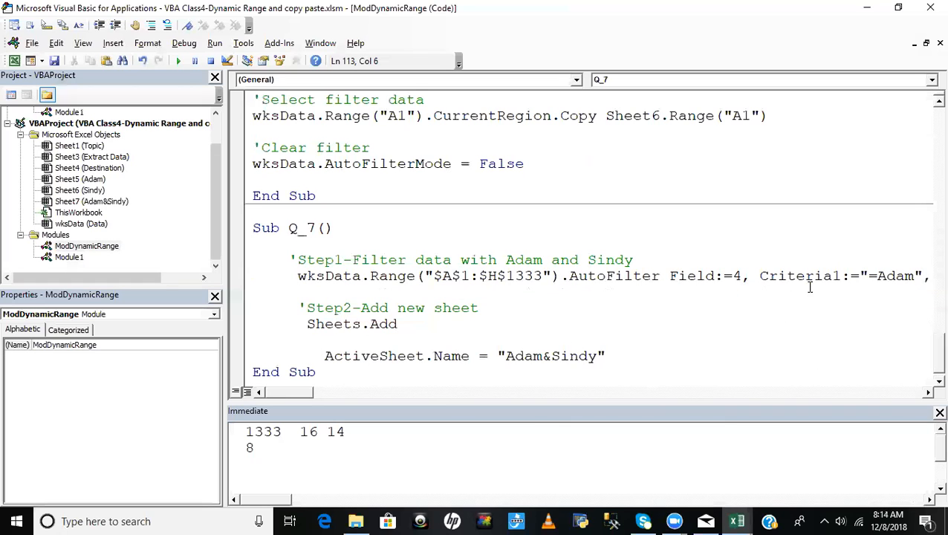
left_click_drag(295, 397, 316, 393)
left_click(667, 276)
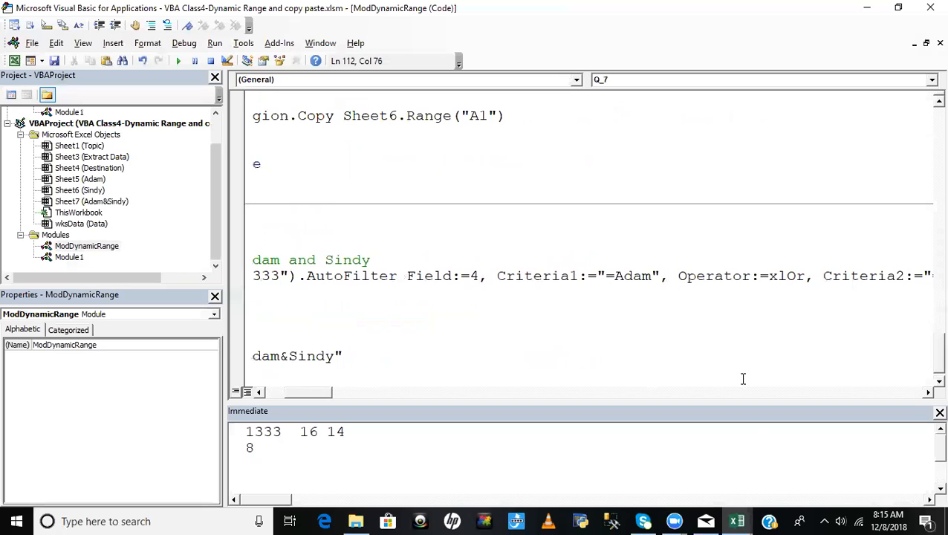
type("_")
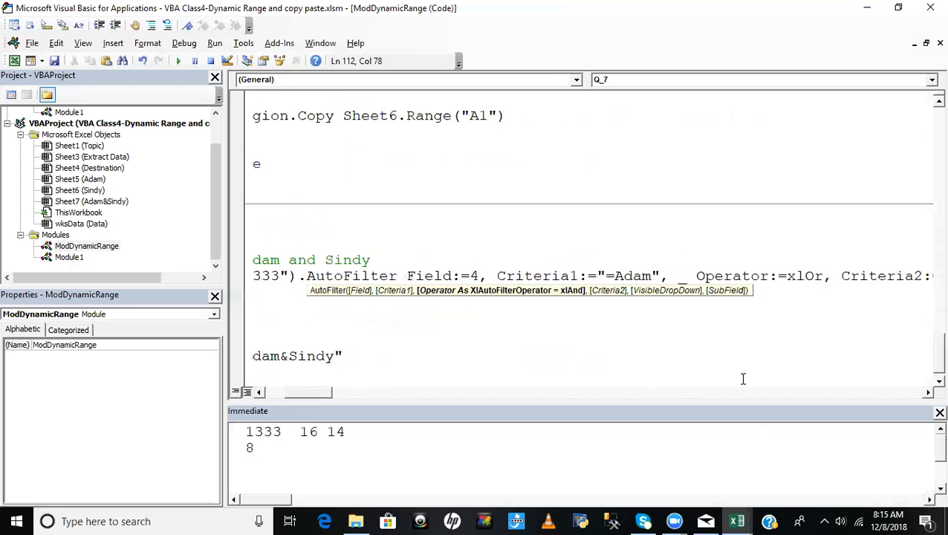
key("Return")
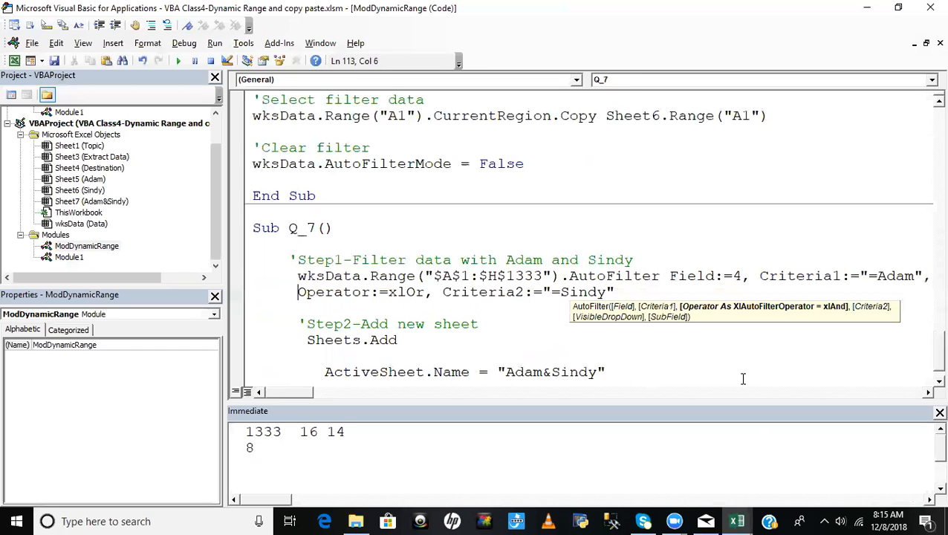
- Rejoin the two parts of the AutoFilter statement in Q_7 on one line, removing the line continuation
left_click(664, 266)
left_click(296, 292)
key("BackSpace")
key("BackSpace")
key("BackSpace")
key("BackSpace")
key("BackSpace")
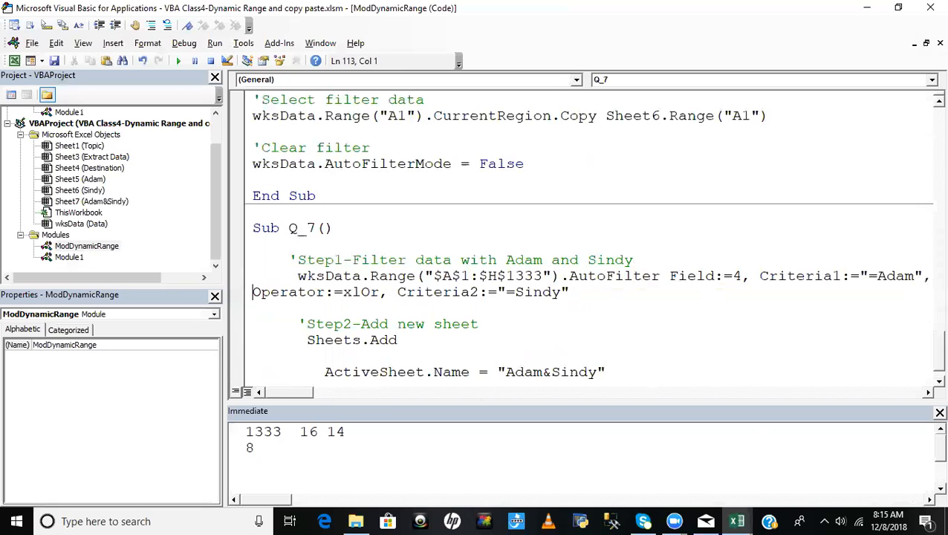
key("BackSpace")
key("BackSpace")
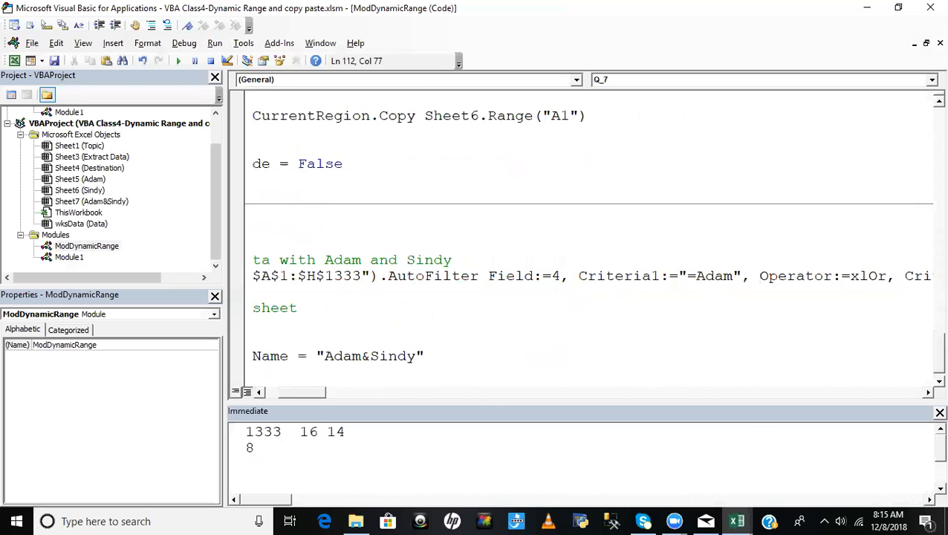
left_click(693, 341)
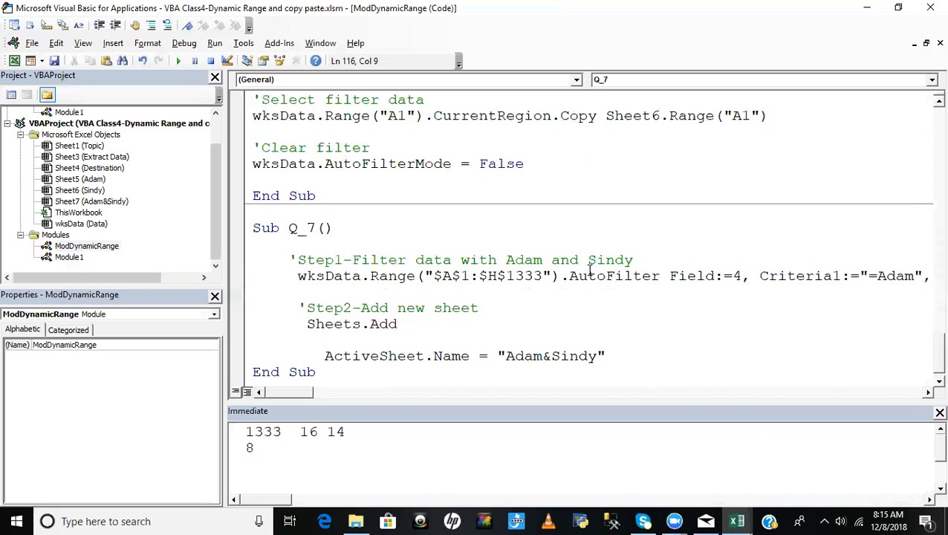
- Reduce the indent of the Step2 comment and the Sheets.Add line by one space each
left_click(296, 307)
key("BackSpace")
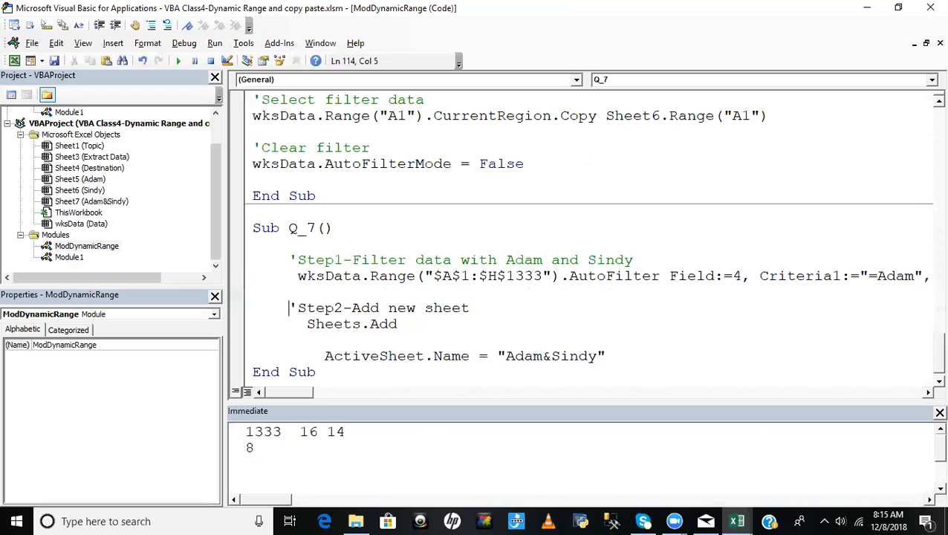
left_click(307, 323)
key("BackSpace")
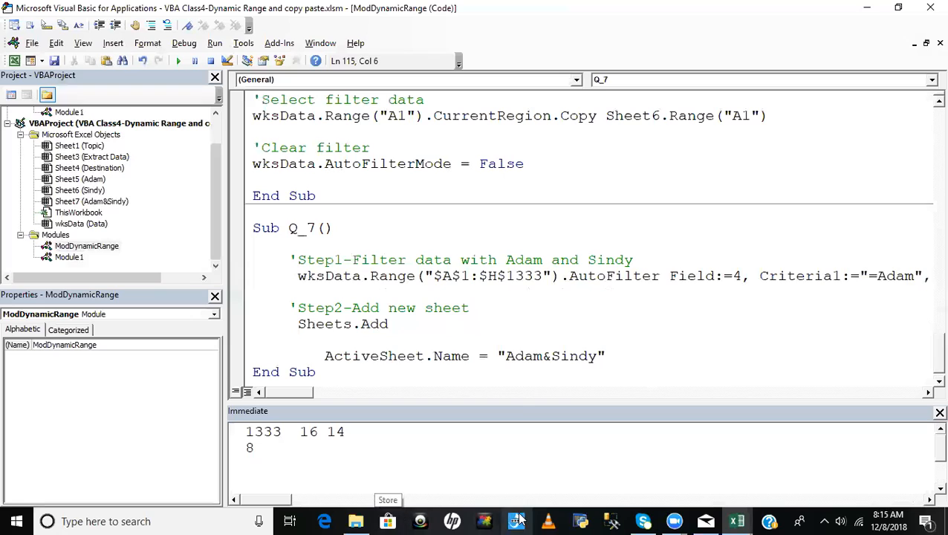
- Add the comment 'Step3- Rename add new sheet above the ActiveSheet.Name statement in Q_7
left_click(312, 339)
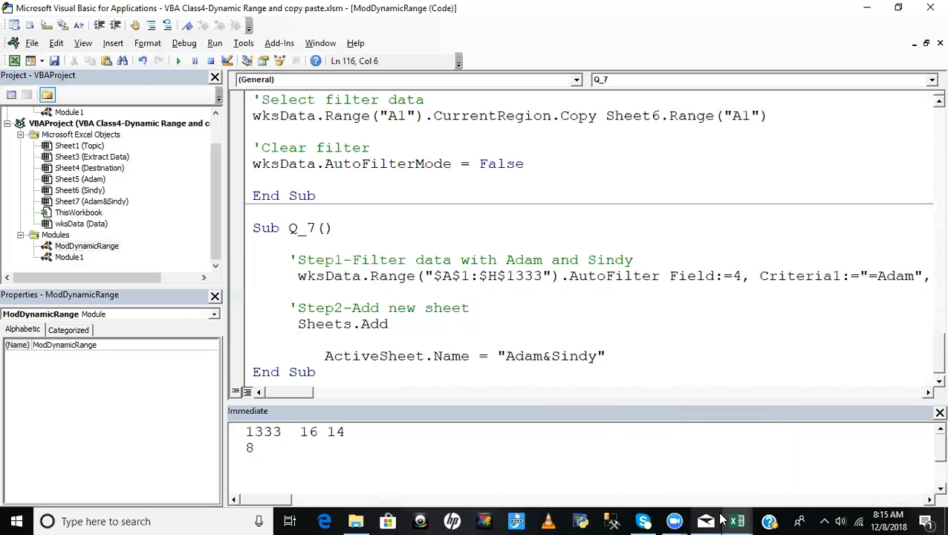
key("Return")
type("'Step3")
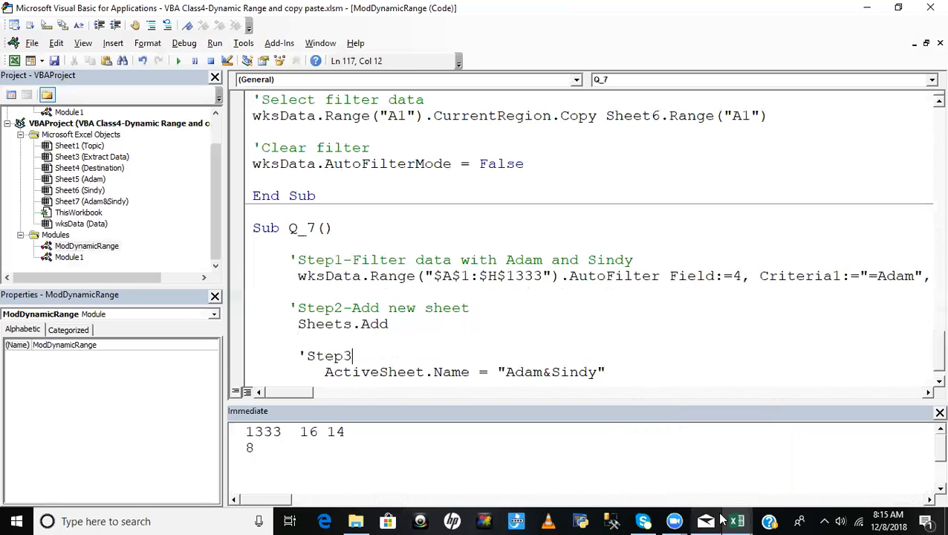
type("- Rename actie")
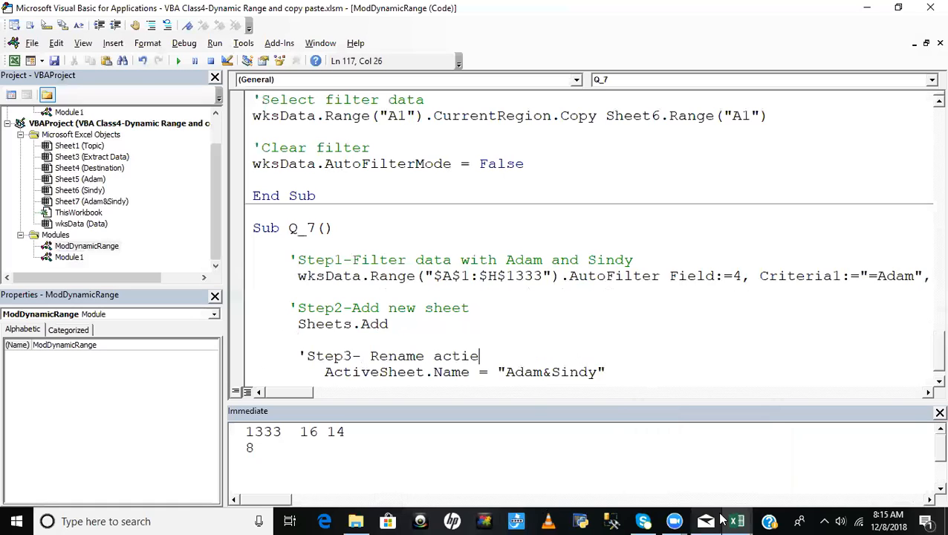
key("BackSpace")
key("BackSpace")
key("BackSpace")
key("BackSpace")
key("BackSpace")
type("add new sheet")
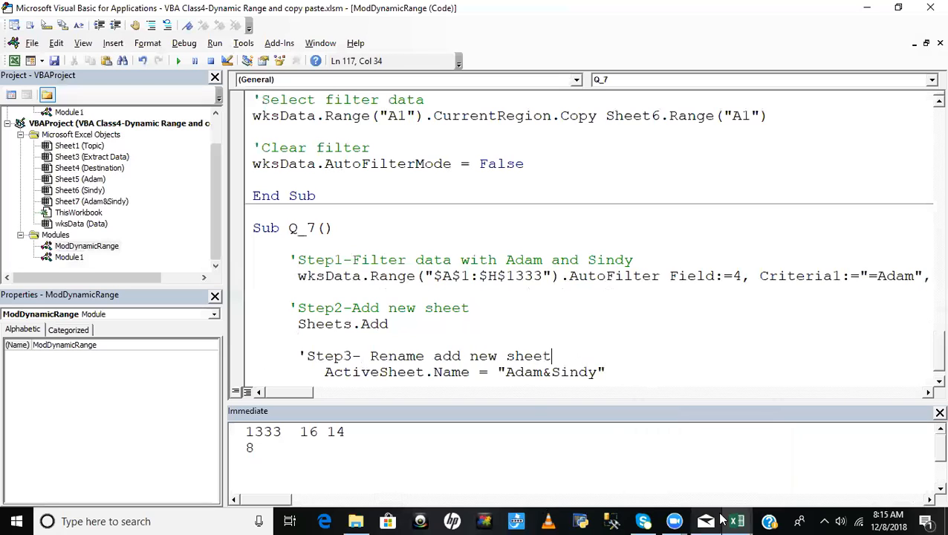
- Reduce the indent of the ActiveSheet.Name statement by three spaces to line up with Sheets.Add
left_click(607, 370)
left_click(324, 371)
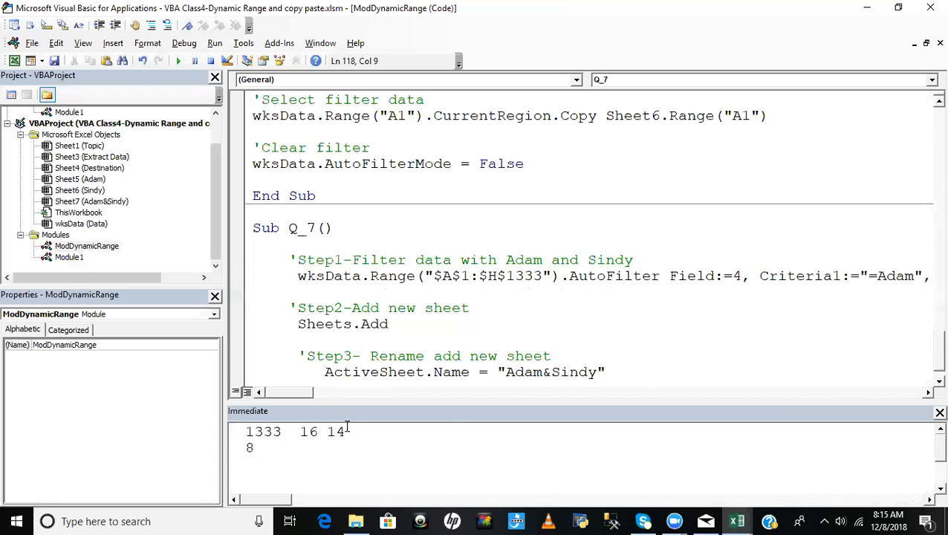
key("BackSpace")
key("BackSpace")
key("BackSpace")
key("BackSpace")
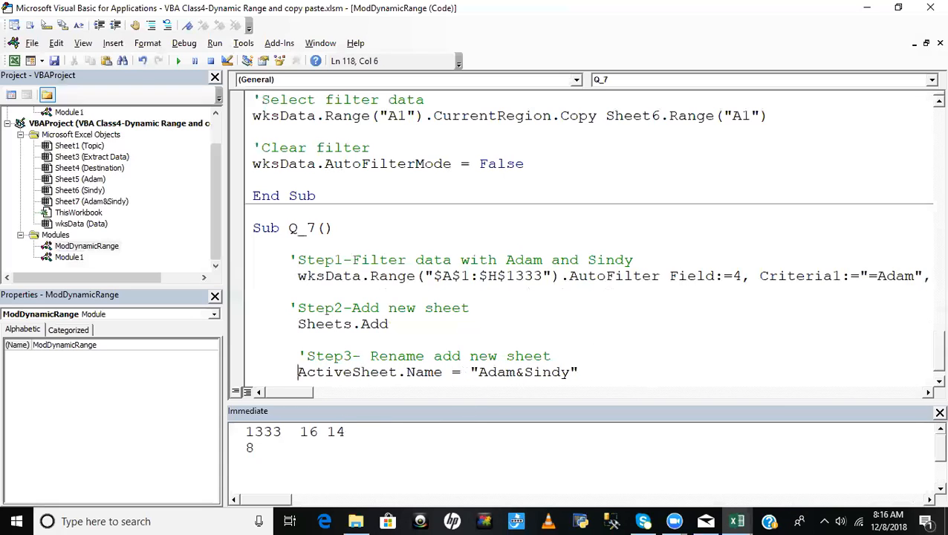
- Add the comment 'Step4-Clear filter of Data tab below the ActiveSheet.Name statement, separated by a blank line
left_click(595, 373)
key("Return")
key("Return")
type("Step4-")
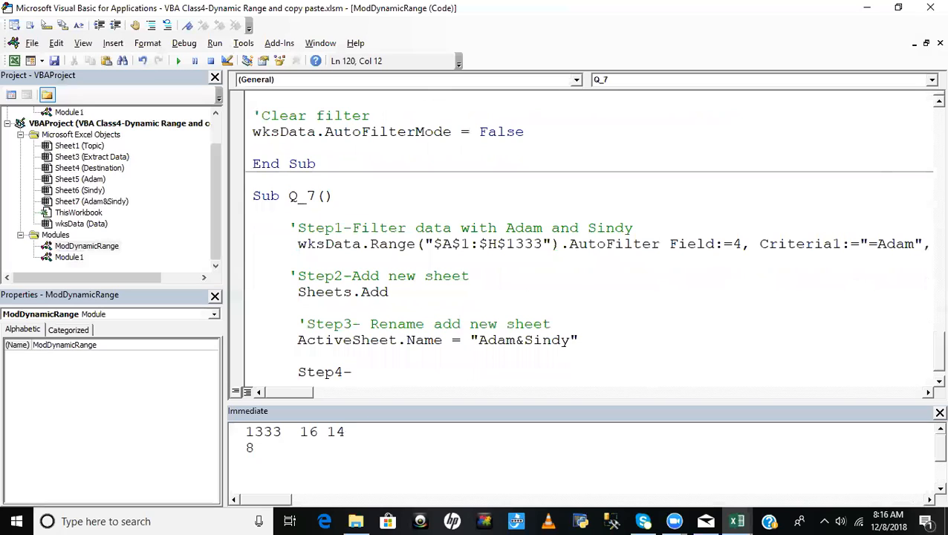
type("Clear filter")
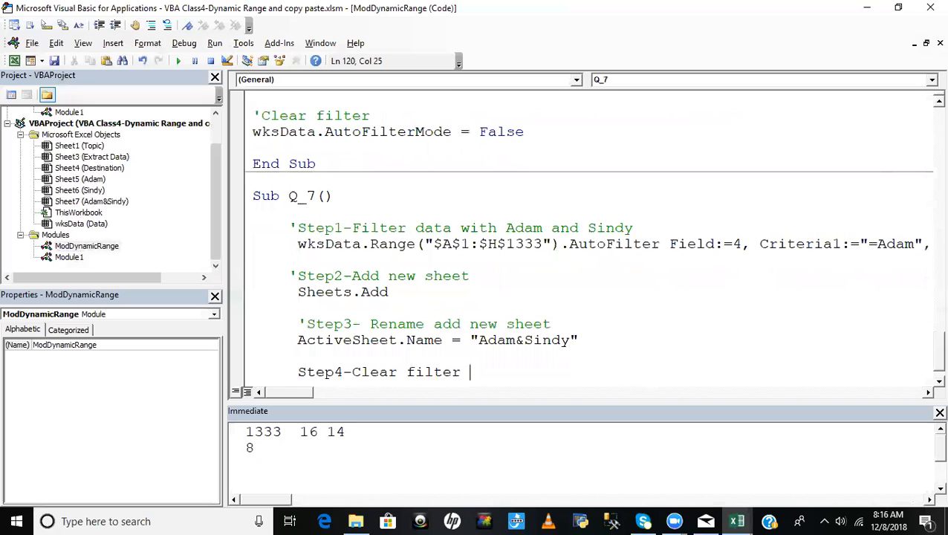
type(" of Data tab")
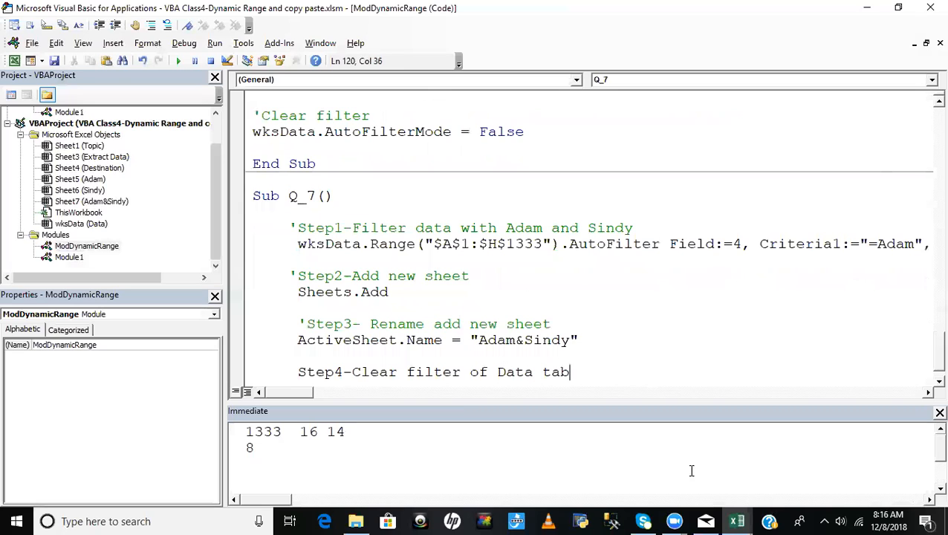
left_click(299, 371)
type("'")
left_click(592, 364)
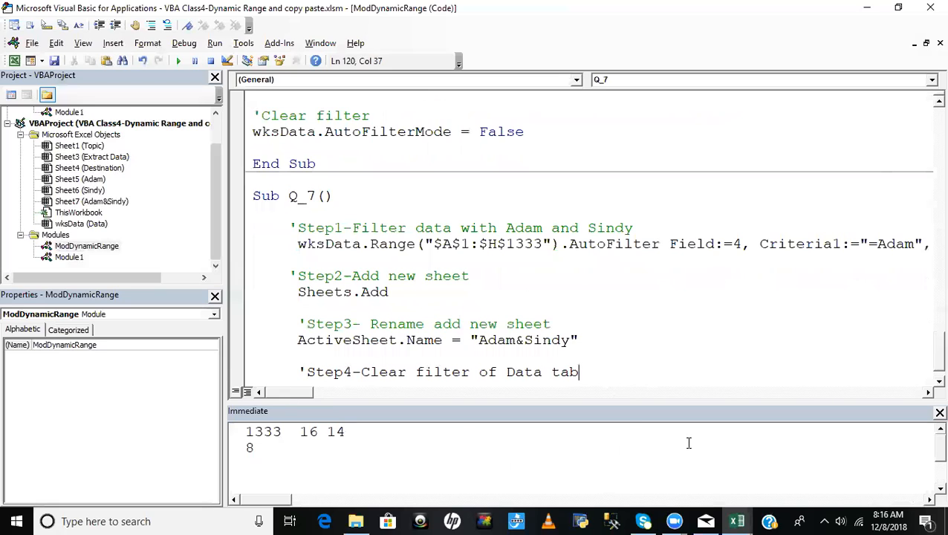
- Add the statement wksData.AutoFilterMode = False under the Step4 comment
key("Return")
type("wk")
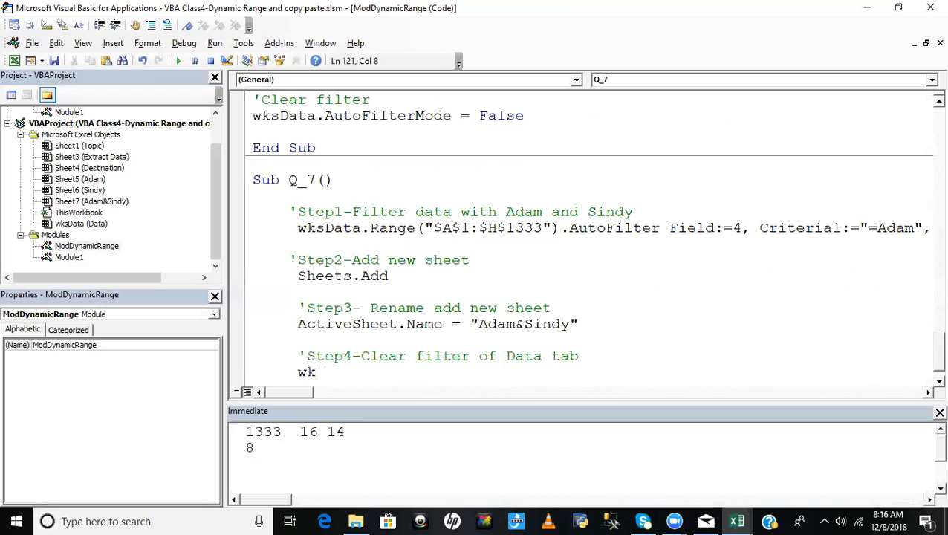
type("sData.")
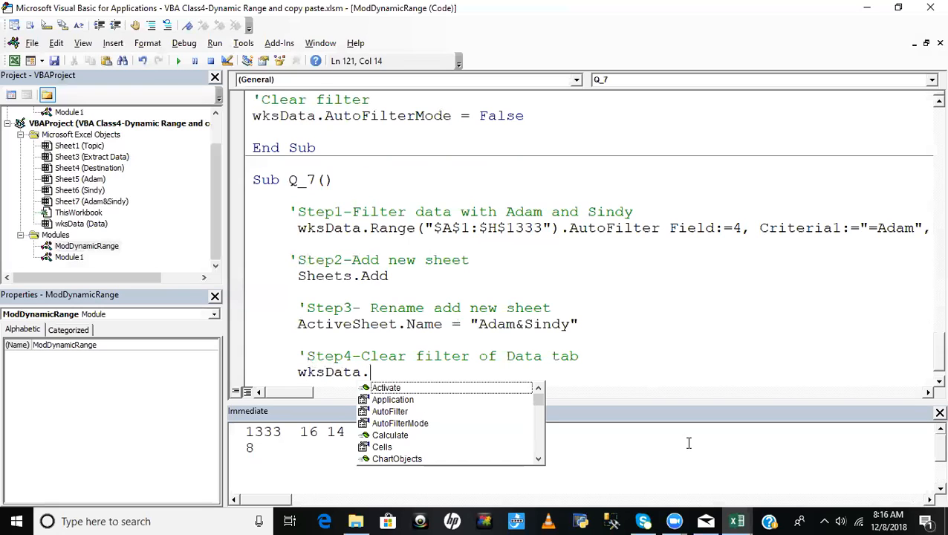
type("a")
key("Down")
key("Down")
key("Down")
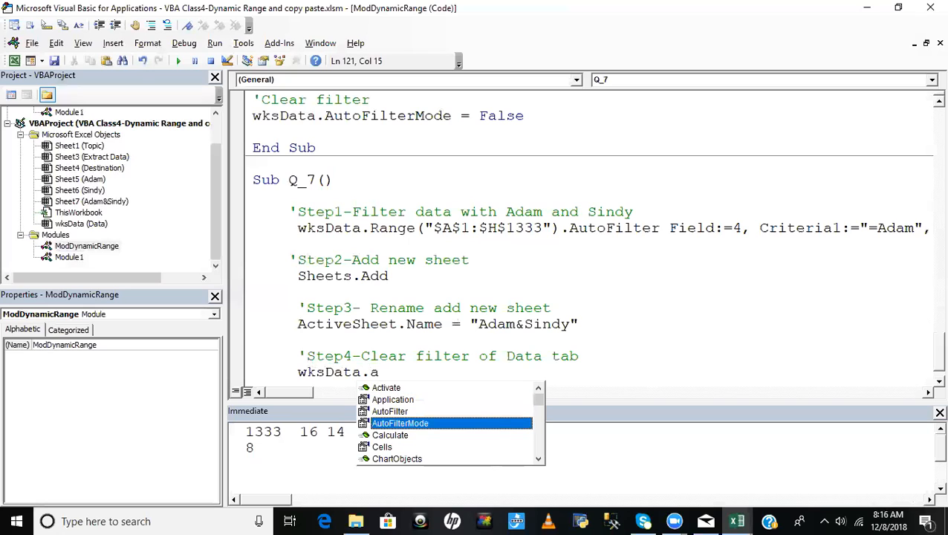
key("Tab")
type("=")
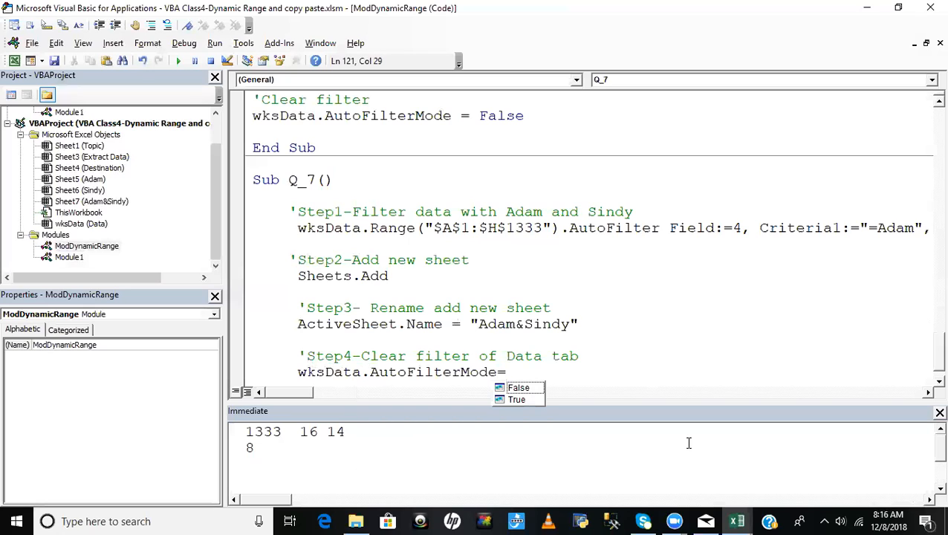
key("Tab")
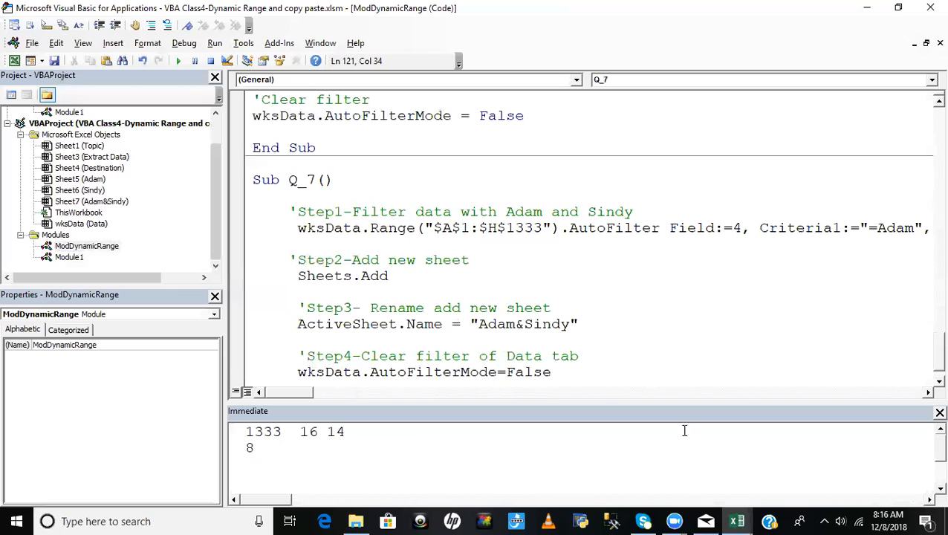
- Add MsgBox "Done", vbInformation at the end of Q_7, separated from the filter-clearing statement by a blank line
scroll(594, 362, "down", 1)
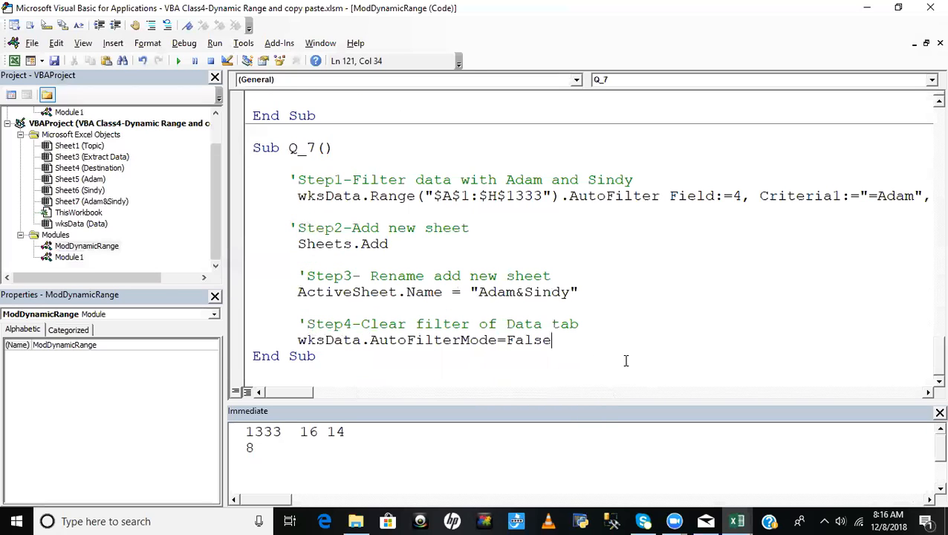
key("Return")
key("Return")
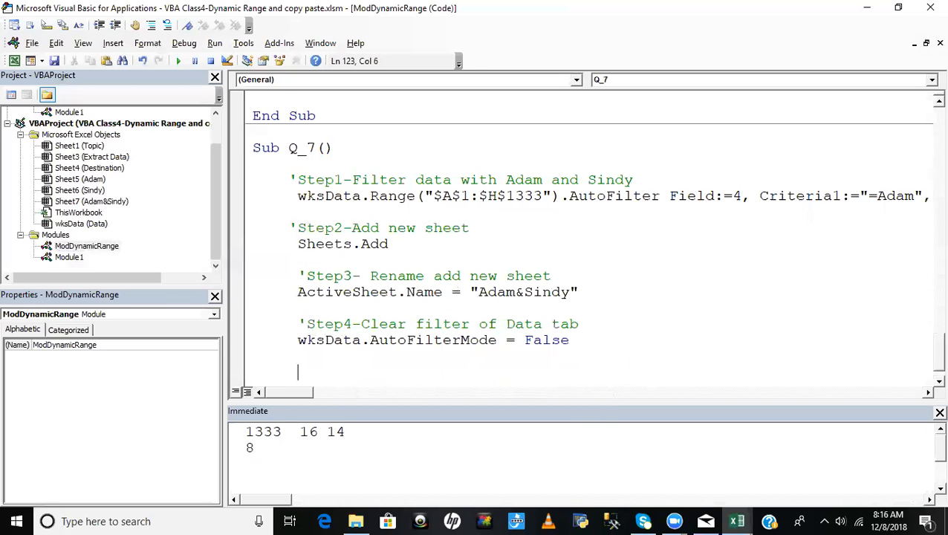
type("msgbox \"Don")
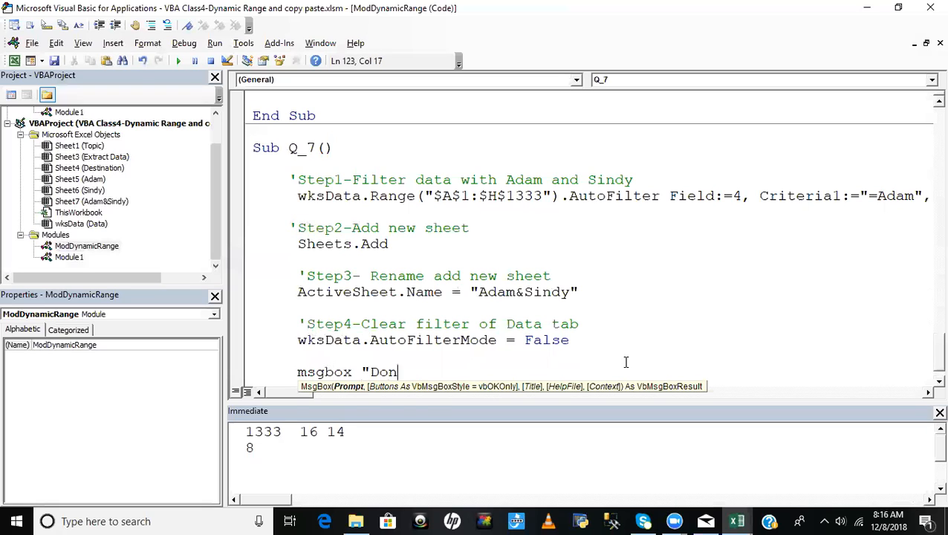
type("e\",")
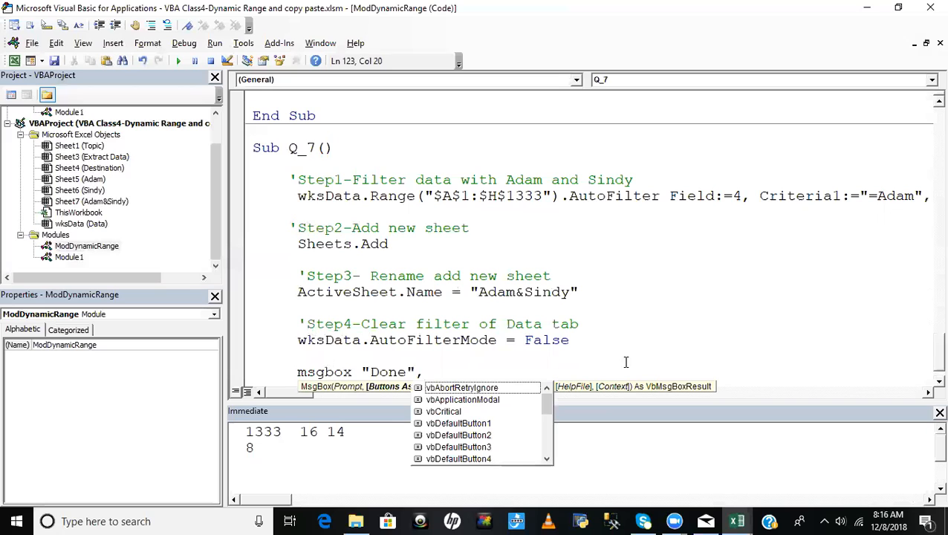
type("vbin")
key("Tab")
key("Return")
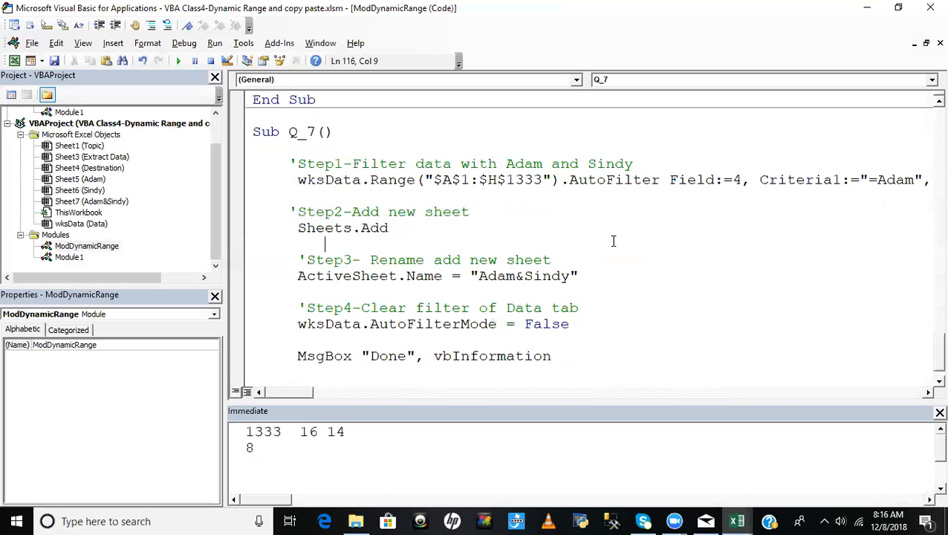
left_click_drag(434, 357, 550, 357)
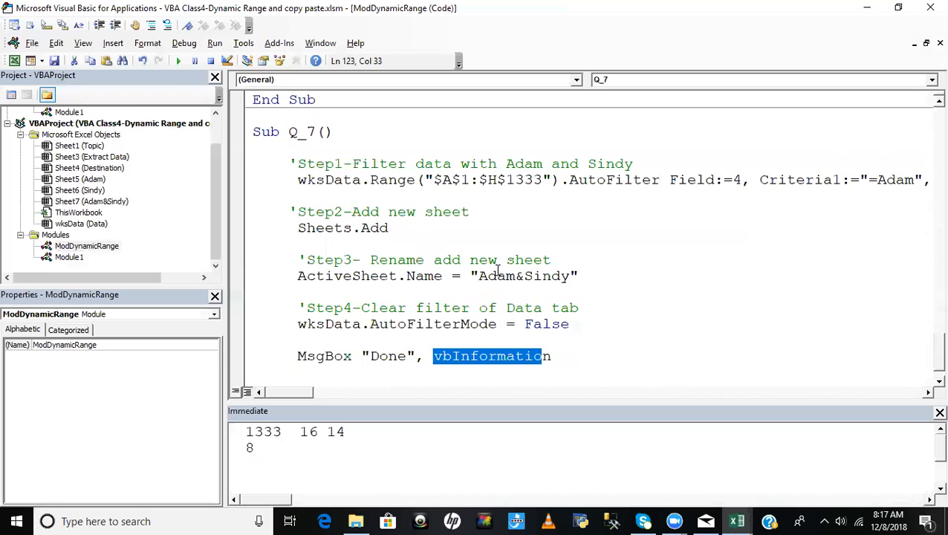
left_click(472, 215)
left_click(471, 226)
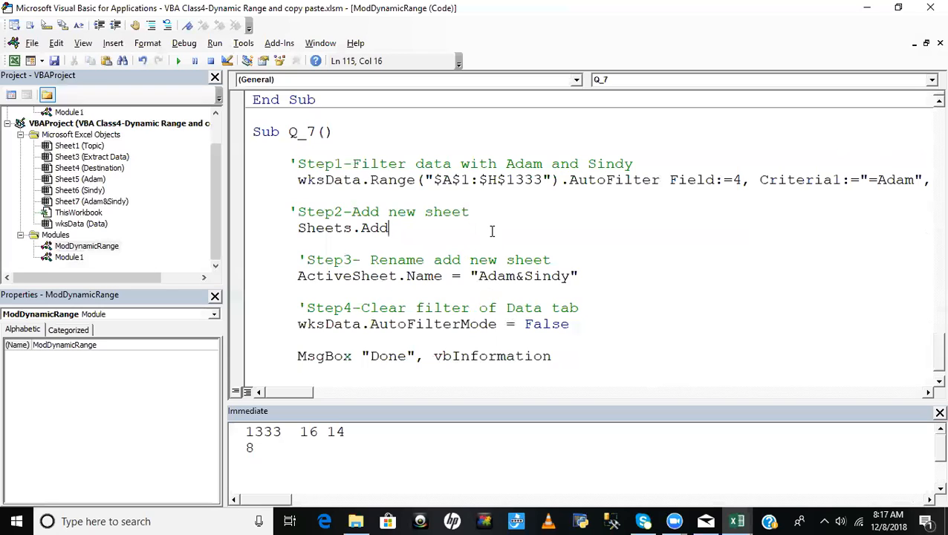
- Switch to the workbook in Excel and permanently delete the combined two-salesmen sheet located between Data and Extract Data
key("alt+F11")
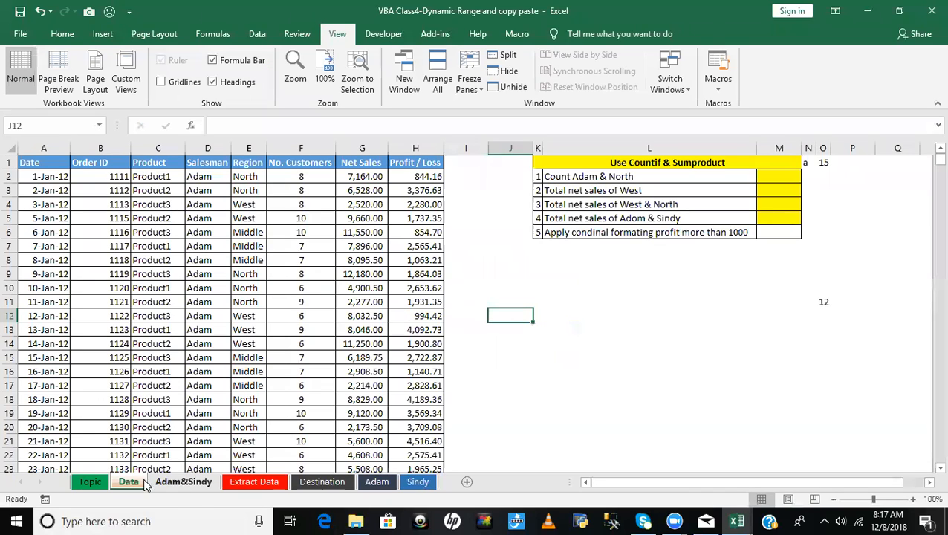
left_click(171, 482)
right_click(178, 481)
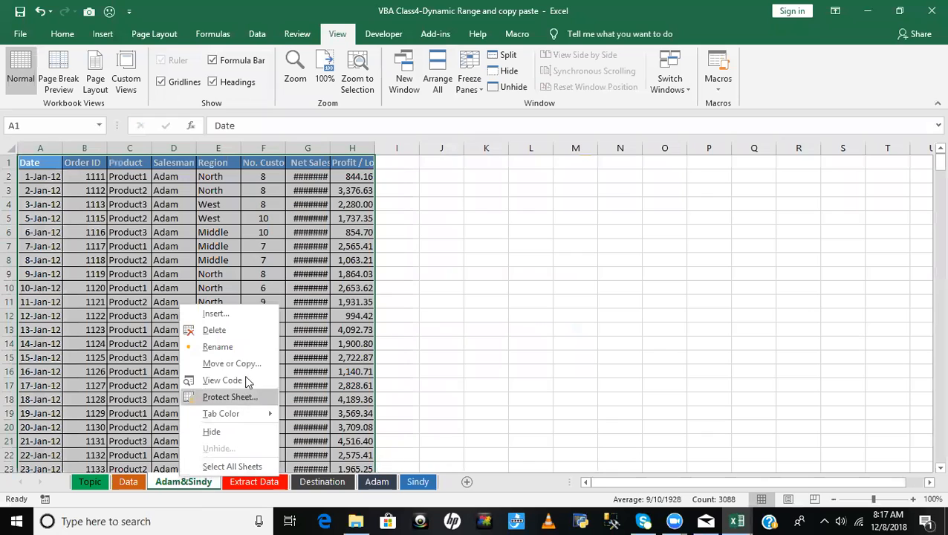
left_click(223, 330)
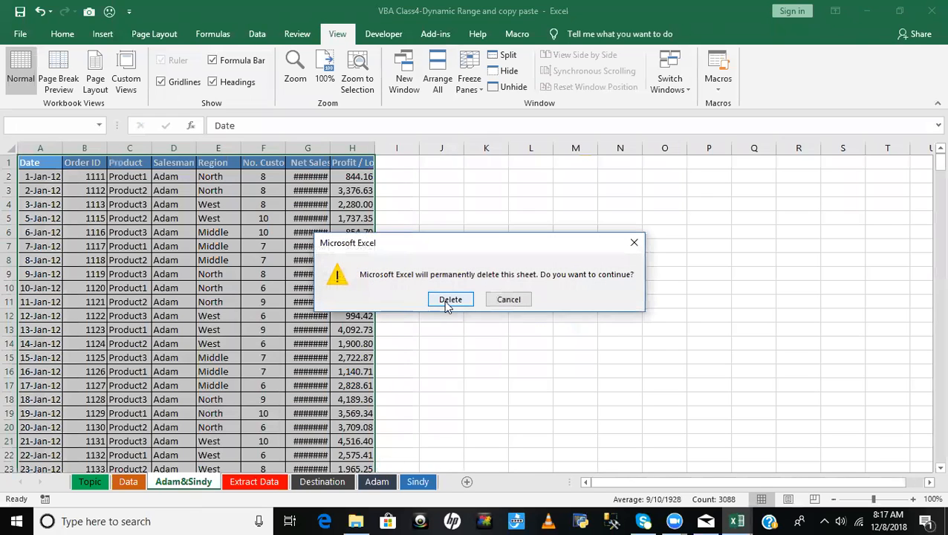
left_click(444, 300)
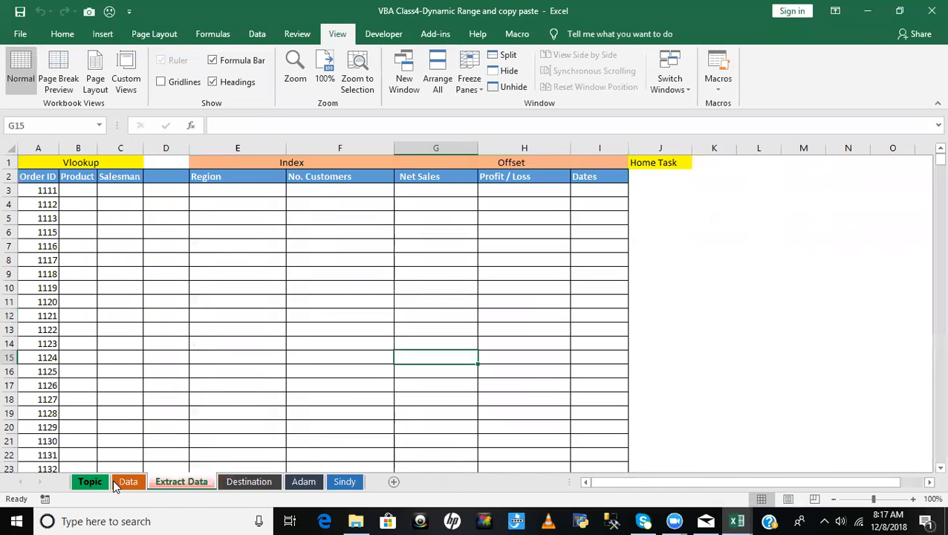
- Draw a rounded rectangle about 0.51" high and 1.65" wide on the Data sheet, below the Countif & Sumproduct table
left_click(124, 482)
left_click(327, 327)
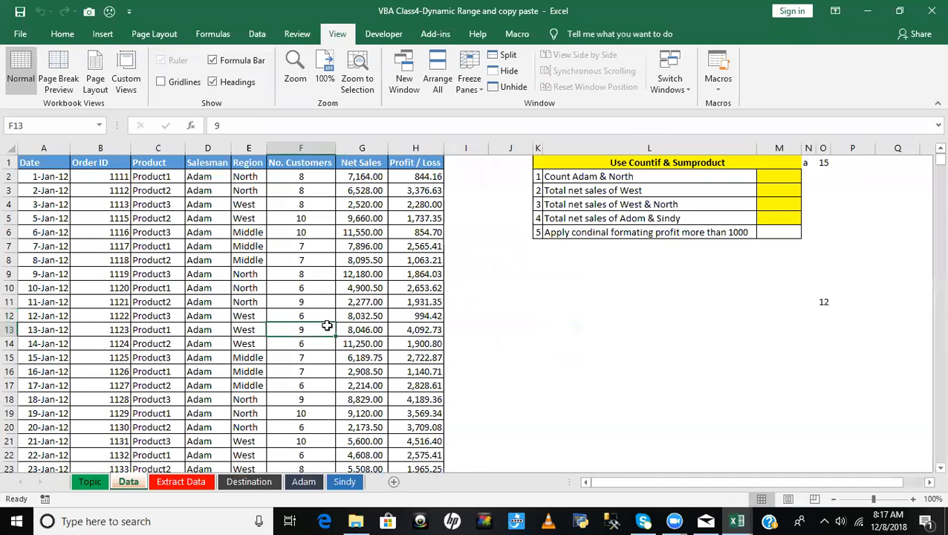
left_click(733, 329)
left_click(537, 289)
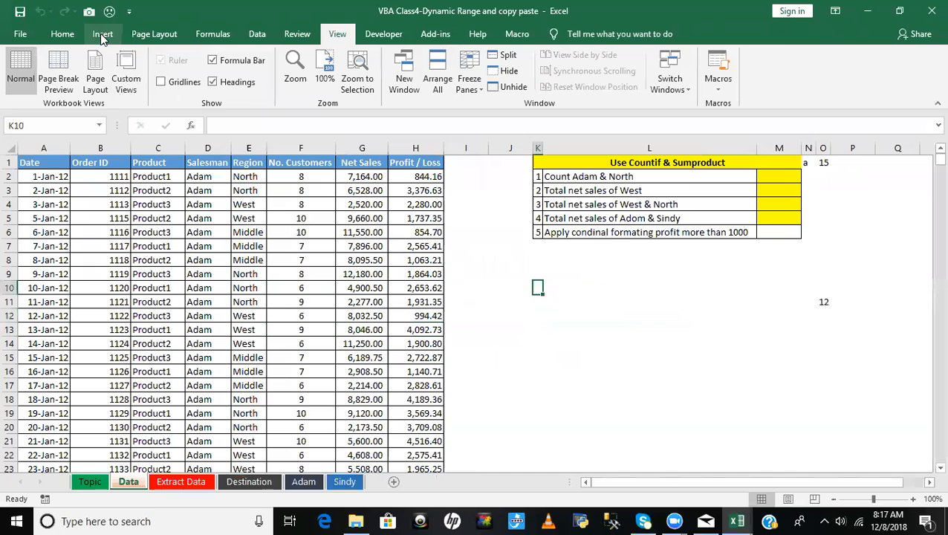
left_click(102, 35)
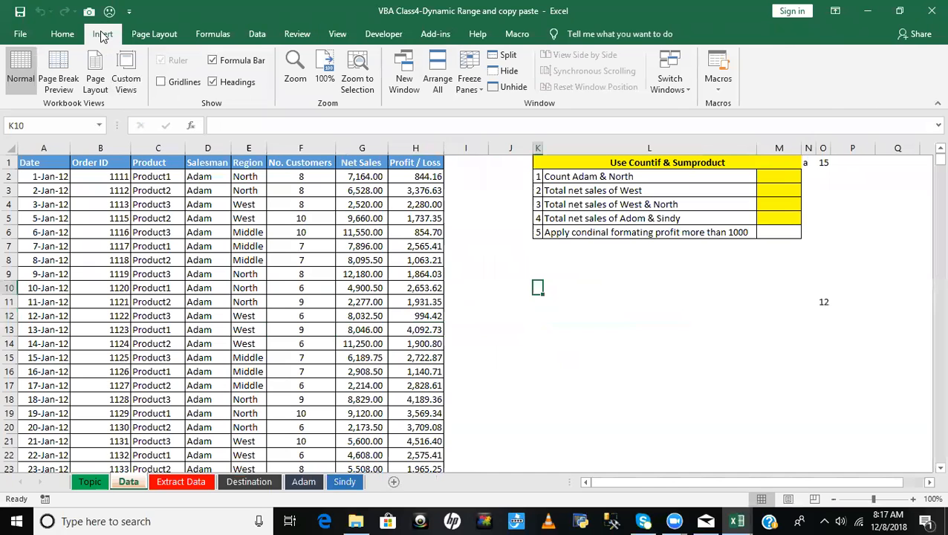
left_click(222, 72)
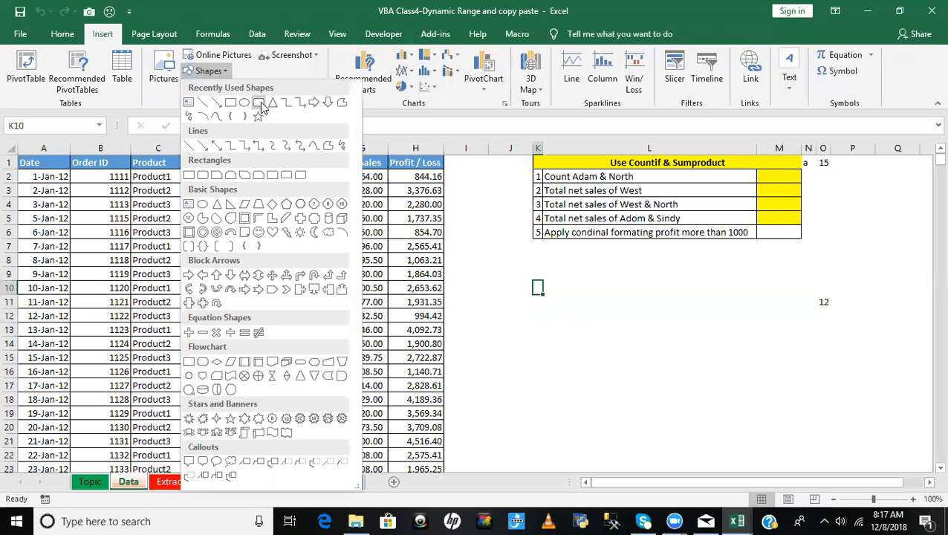
left_click(259, 116)
left_click_drag(572, 280, 682, 314)
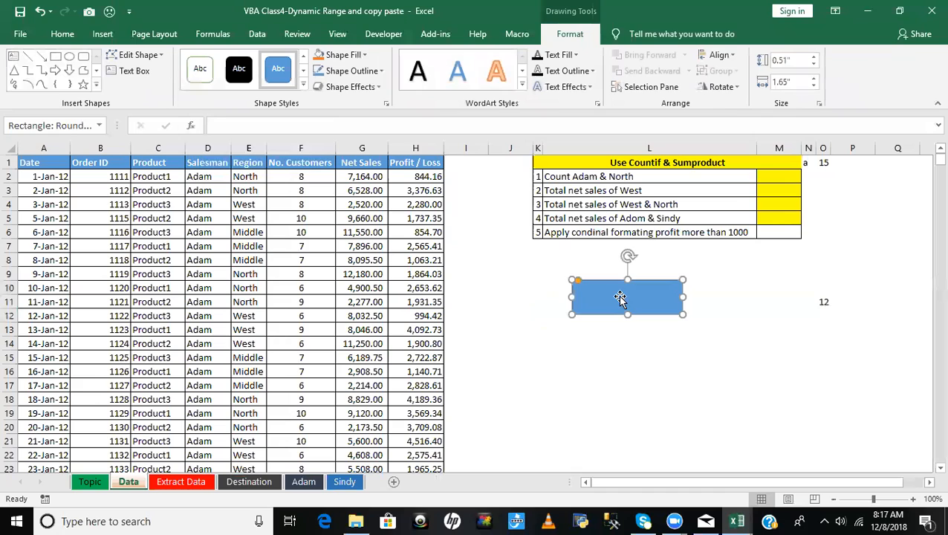
- Label the rounded rectangle with the text Filter Data
right_click(619, 296)
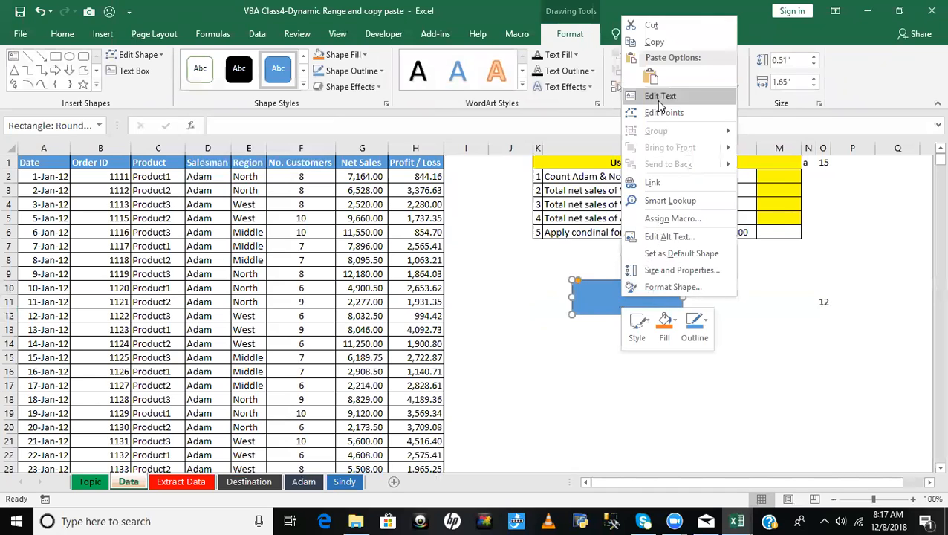
key("Escape")
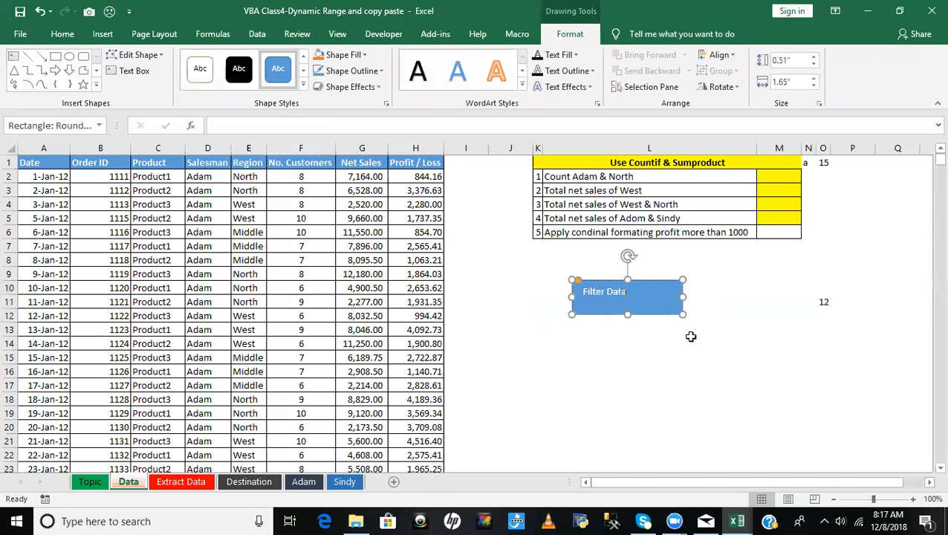
left_click(599, 342)
left_click(628, 300)
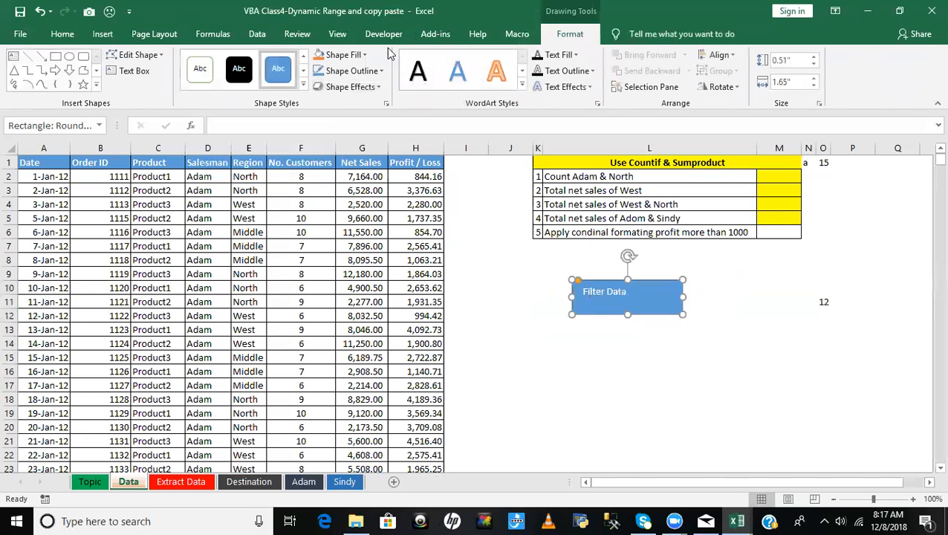
- Apply the light gold theme style to the Filter Data shape and reduce its height to about 0.44"
left_click(303, 86)
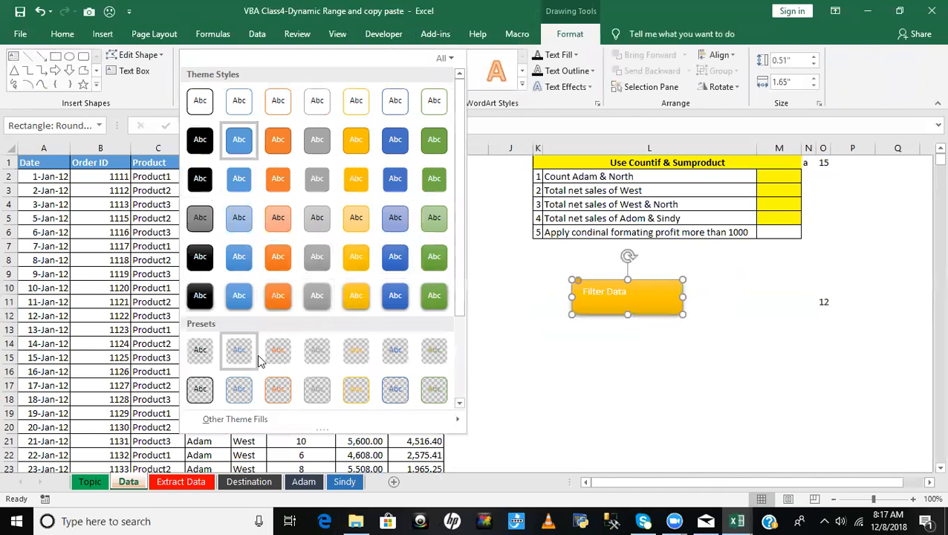
left_click(356, 220)
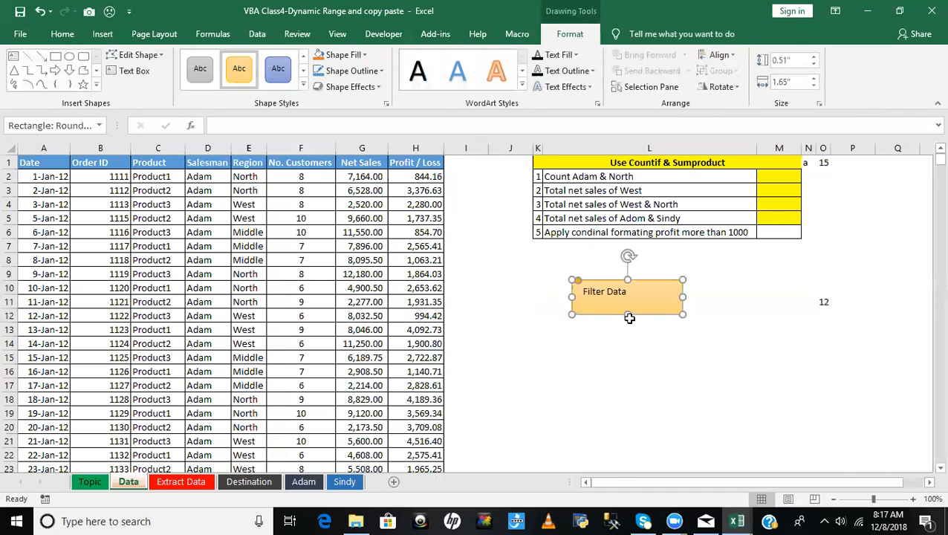
left_click_drag(629, 309, 629, 309)
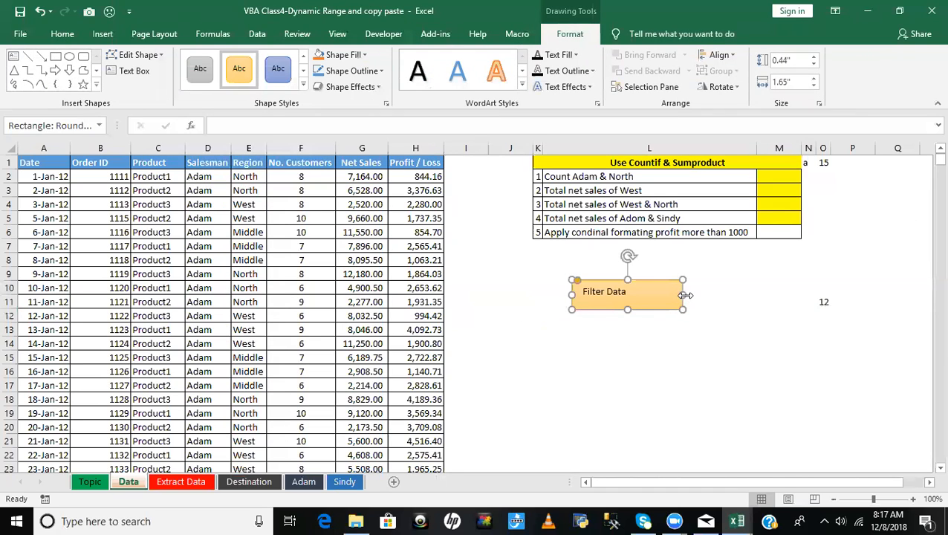
left_click(596, 325)
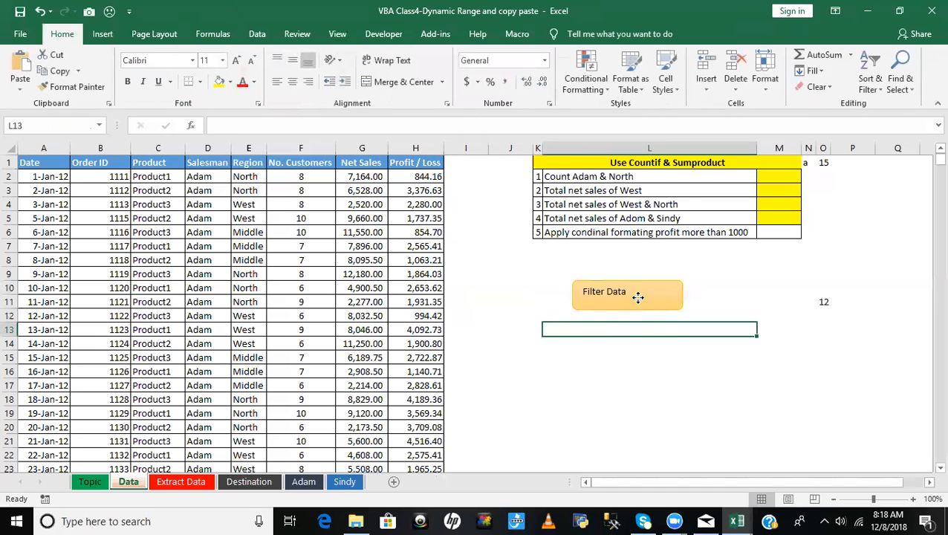
- Assign the macro Q_7 to the Filter Data shape and deselect the shape
right_click(636, 298)
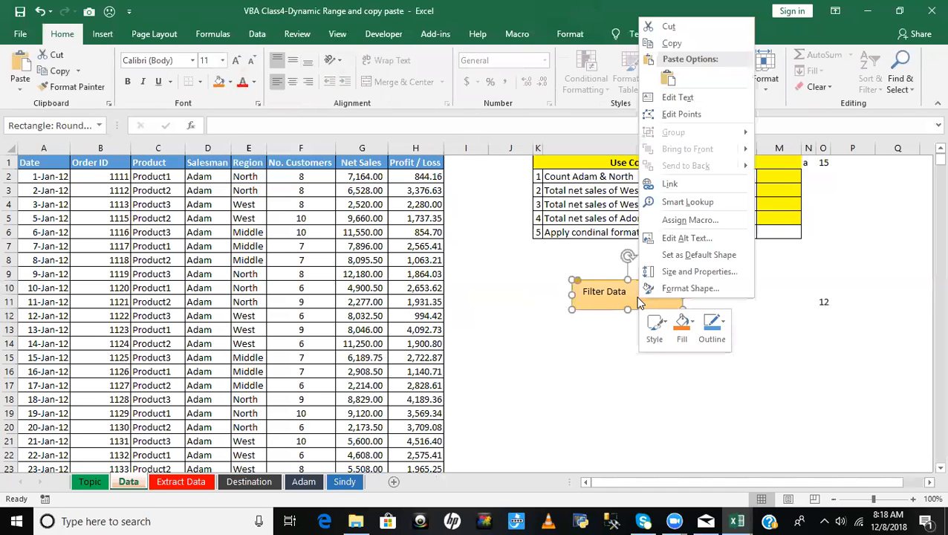
left_click(678, 221)
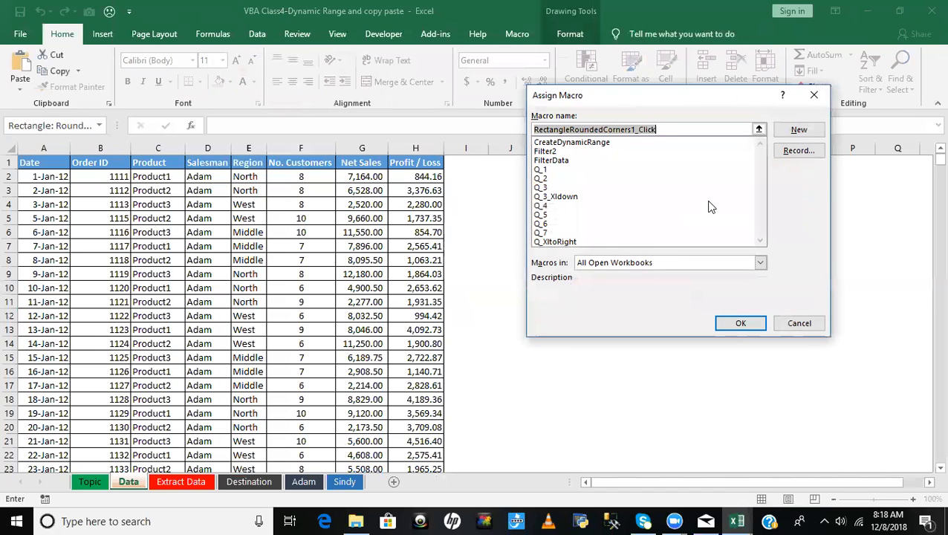
left_click(543, 233)
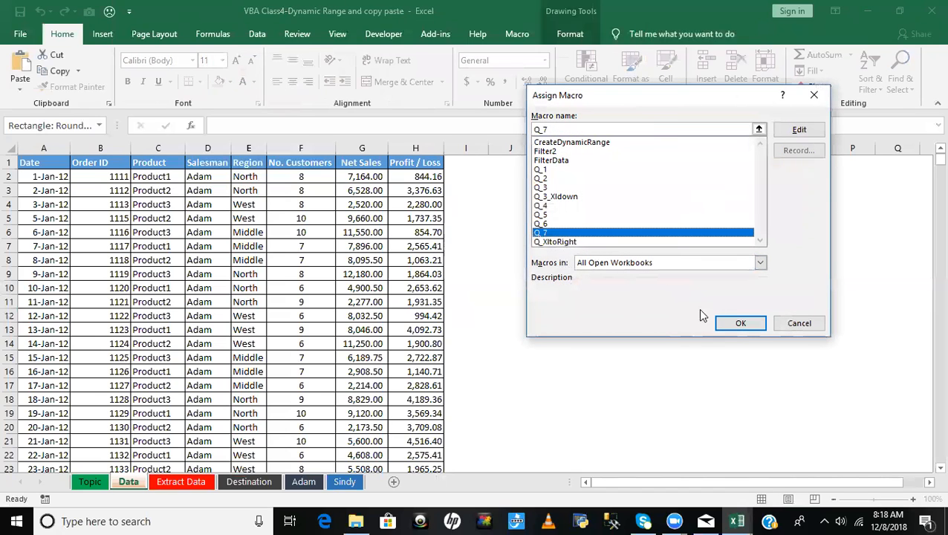
left_click(735, 324)
left_click(624, 354)
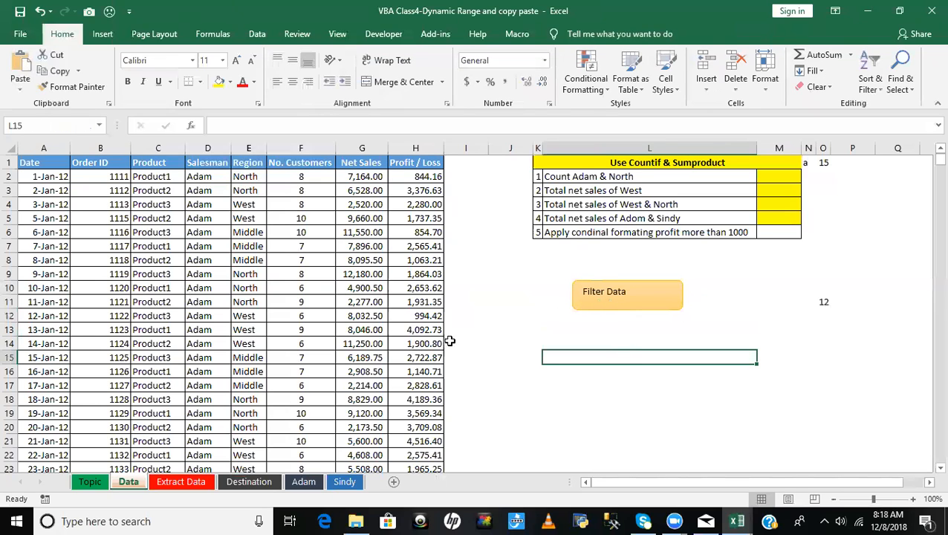
- Switch to the Visual Basic editor, set a breakpoint on the AutoFilter statement of Q_7 and run the macro up to it
key("alt+F11")
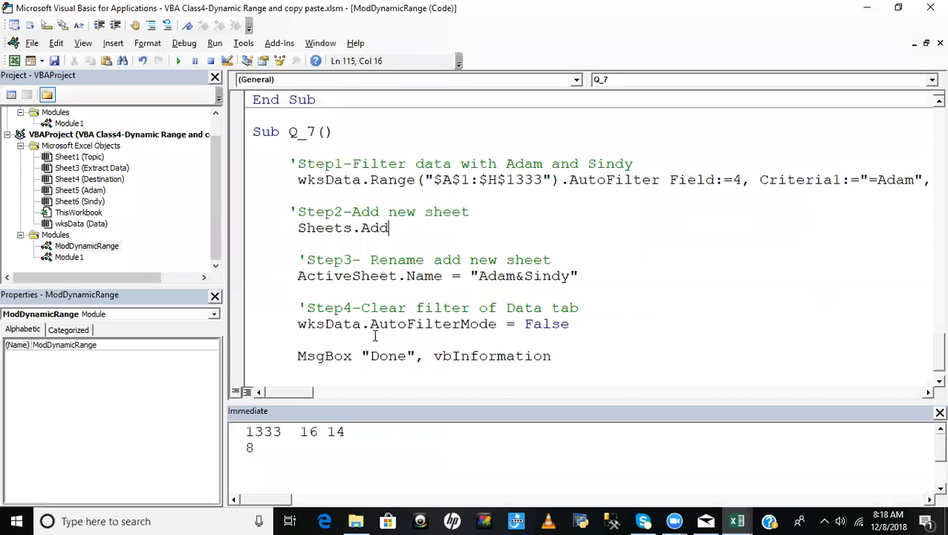
left_click(236, 183)
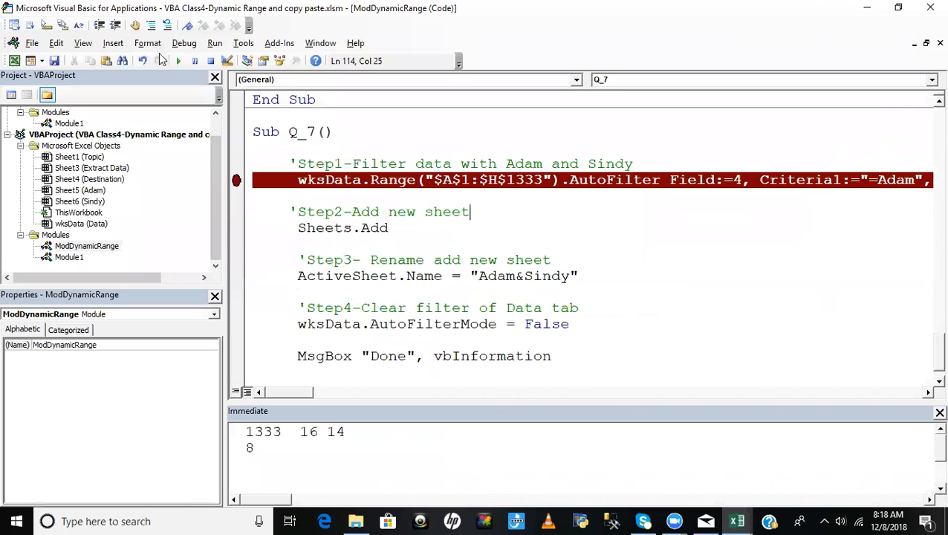
left_click(182, 43)
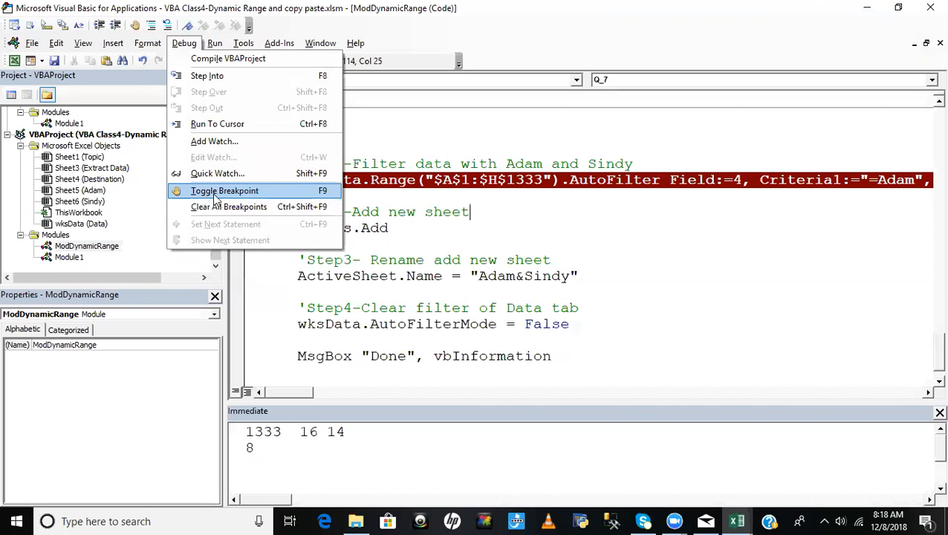
left_click(469, 210)
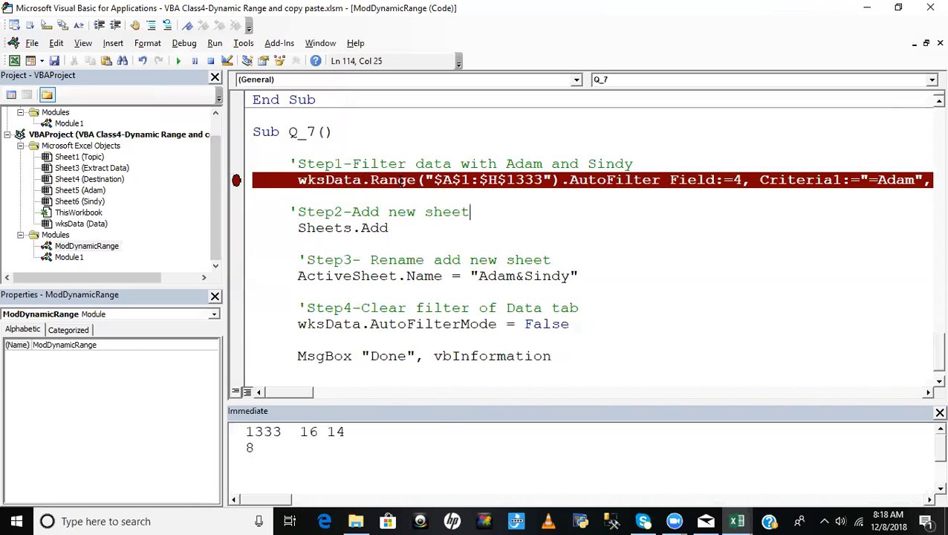
key("F5")
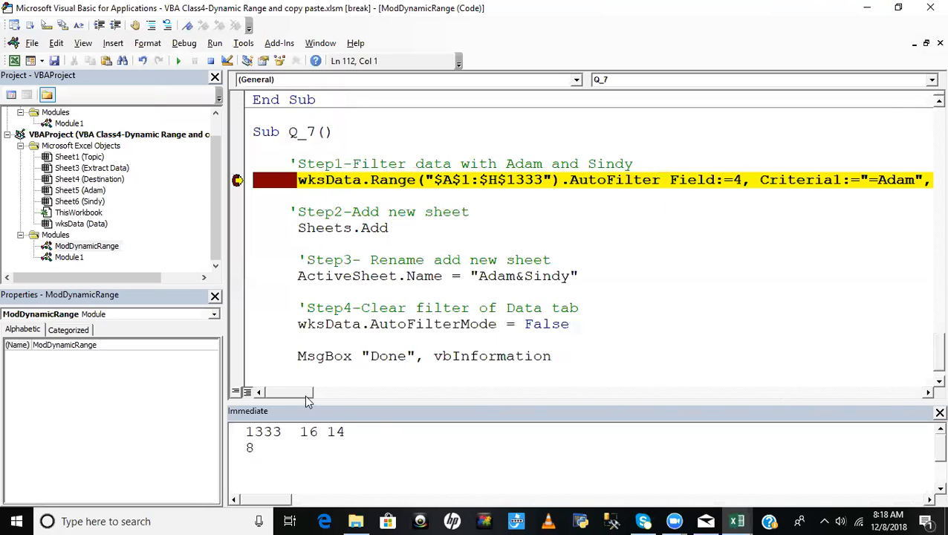
- Execute only the AutoFilter statement of Q_7 and check the Salesman filter criteria on the Data sheet
mouse_move(303, 392)
left_mouse_down()
mouse_move(329, 392)
mouse_move(329, 384)
mouse_move(291, 391)
left_mouse_up()
key("alt+F11")
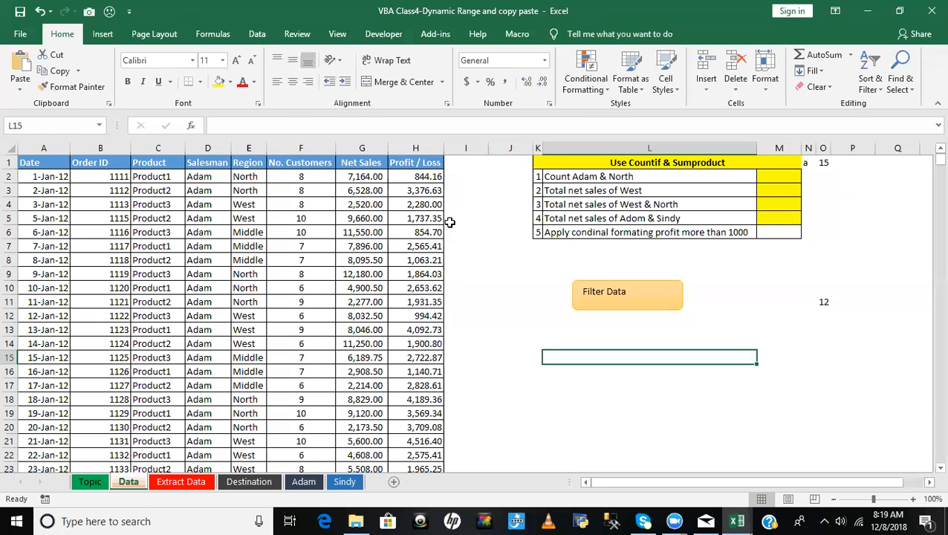
key("alt+F11")
key("F8")
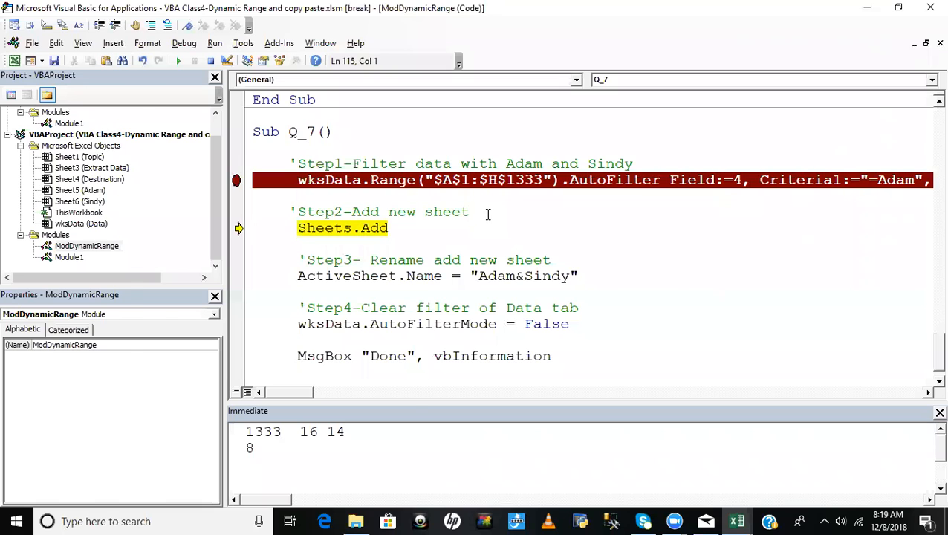
key("alt+F11")
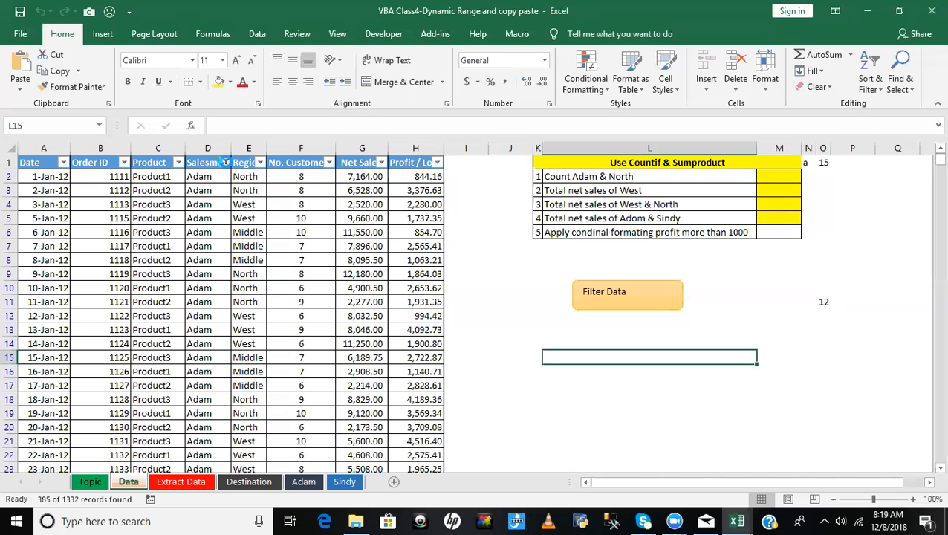
left_click(225, 162)
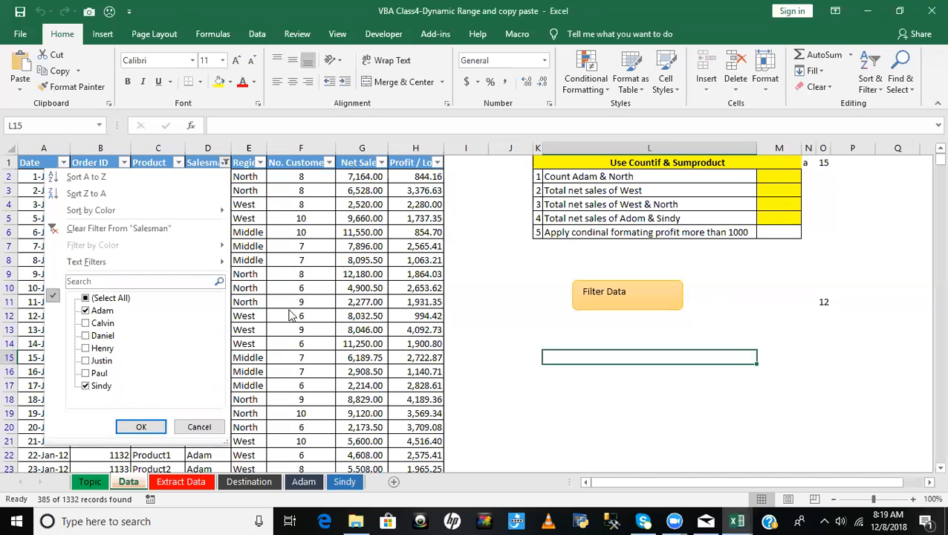
key("Escape")
key("alt+F11")
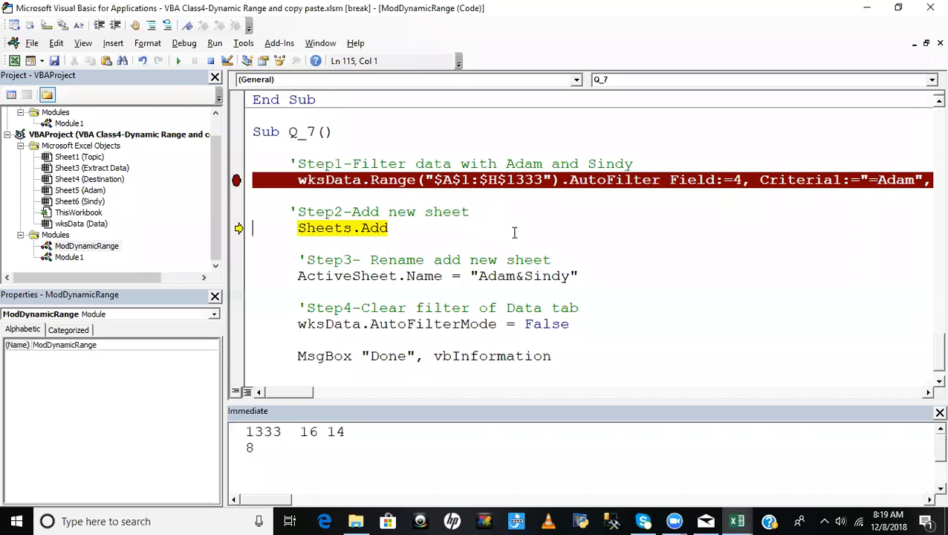
- Execute only the Sheets.Add statement of Q_7 and check the sheet tabs in the workbook
key("alt+F11")
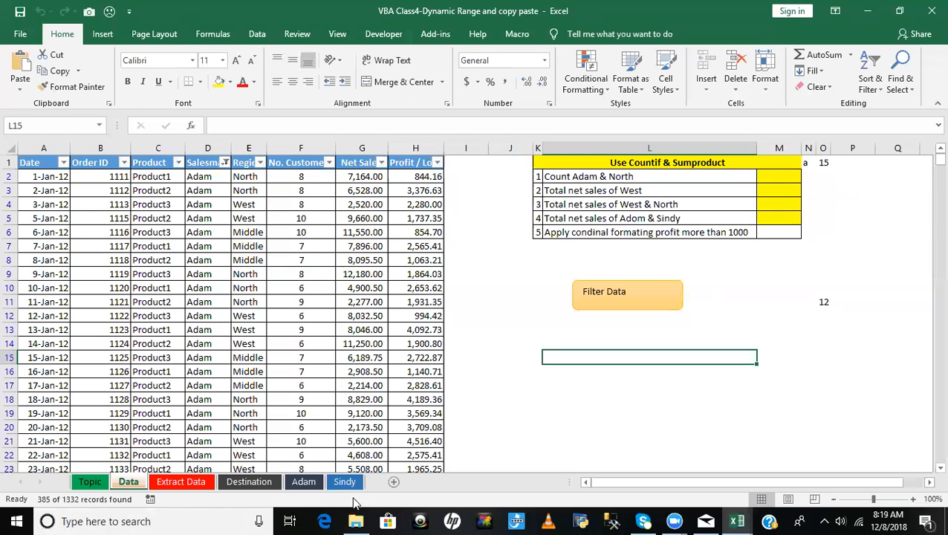
key("alt+F11")
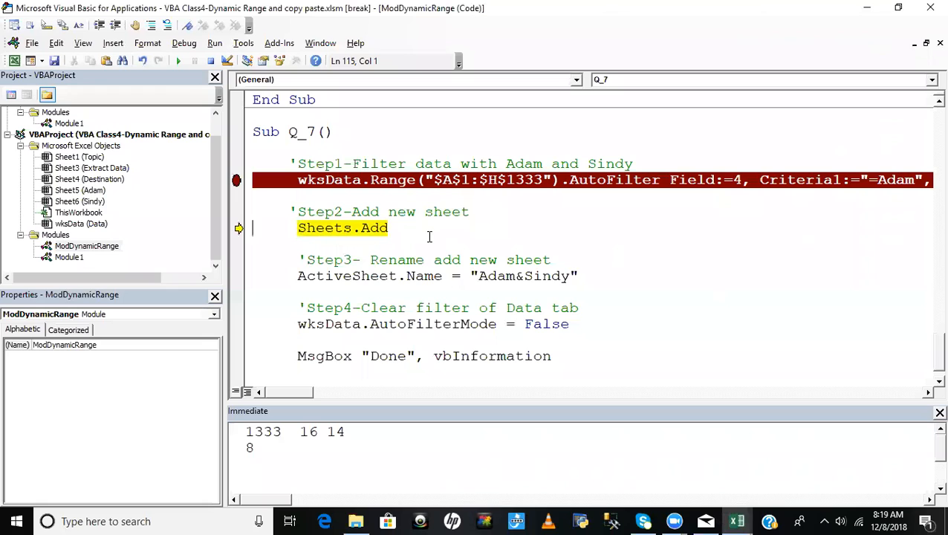
key("F8")
key("alt+F11")
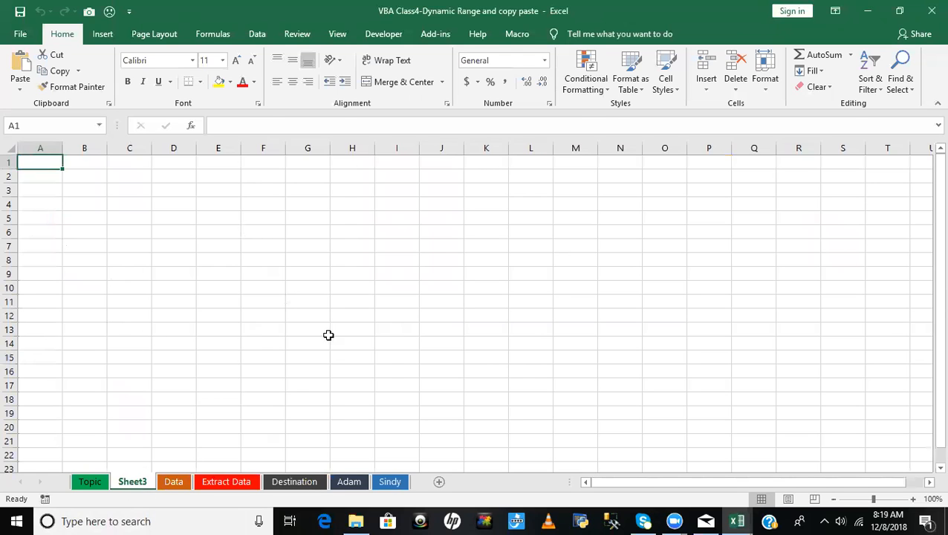
- Return to the paused Q_7 code and execute the ActiveSheet.Name statement to rename the new sheet
key("alt+F11")
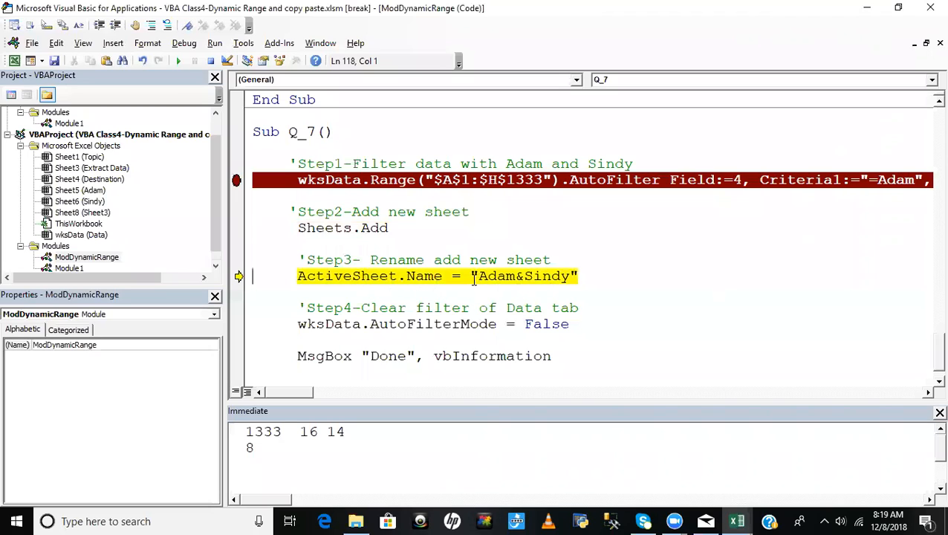
key("F8")
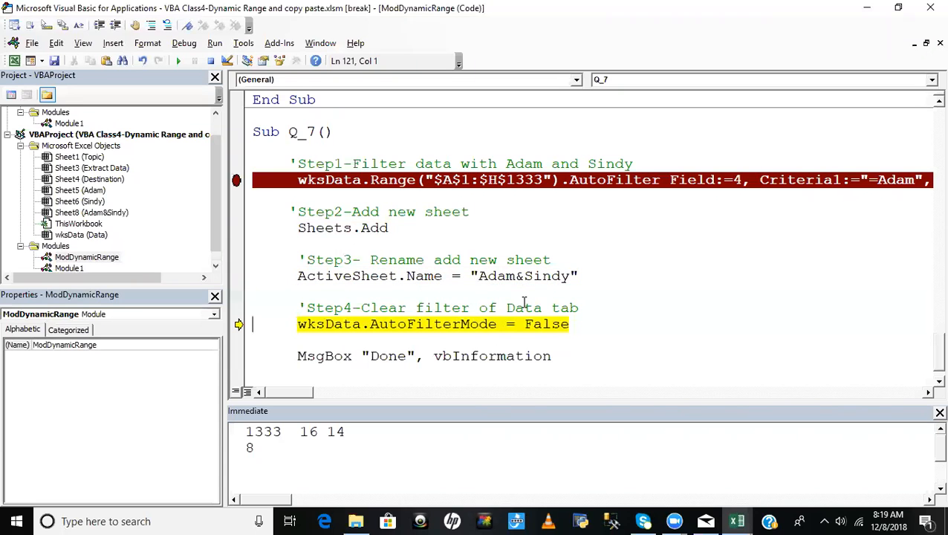
- Check the renamed sheet's tab in the workbook and return to the paused Q_7 code
key("alt+F11")
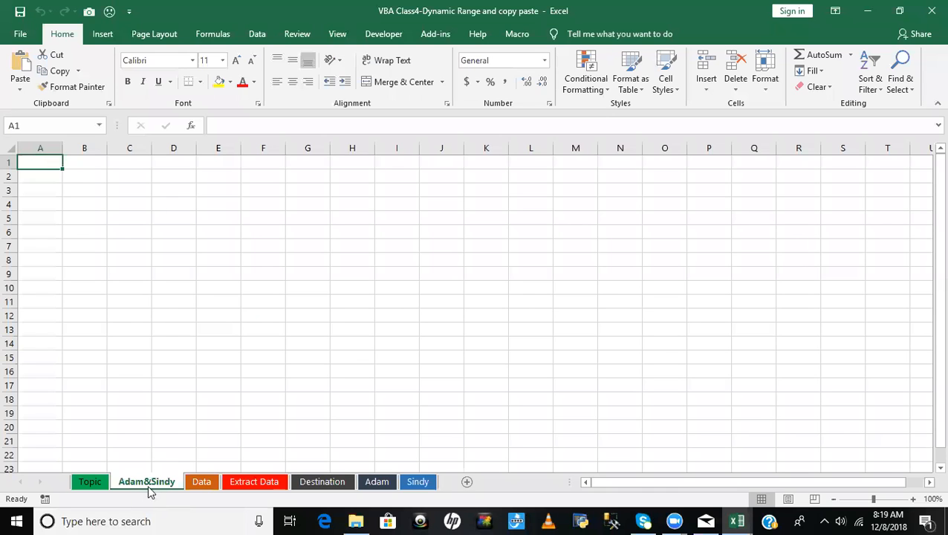
key("alt+F11")
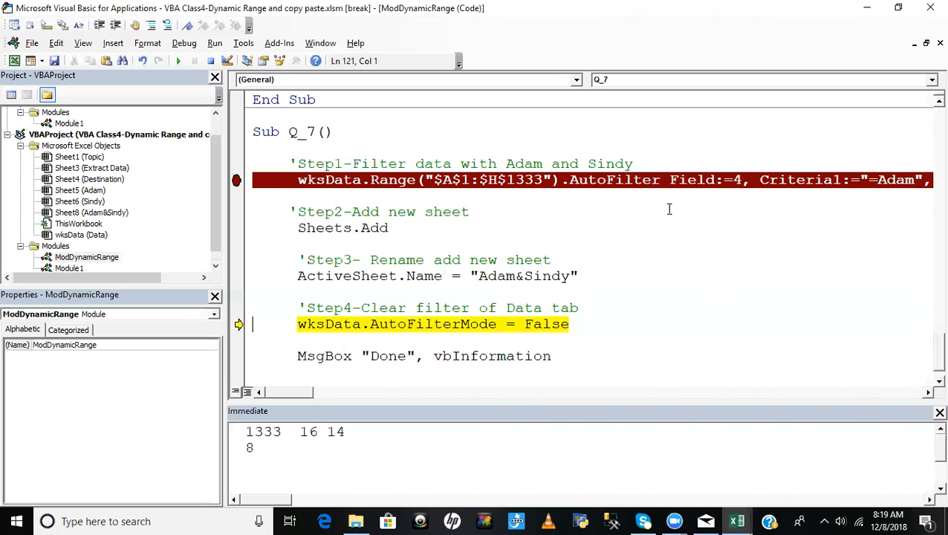
mouse_move(303, 392)
left_mouse_down()
mouse_move(341, 392)
mouse_move(297, 392)
left_mouse_up()
- Add the comment 'Step4-Copy and paste below the ActiveSheet.Name statement in Q_7
left_click(314, 291)
key("Return")
type("'Step4-C")
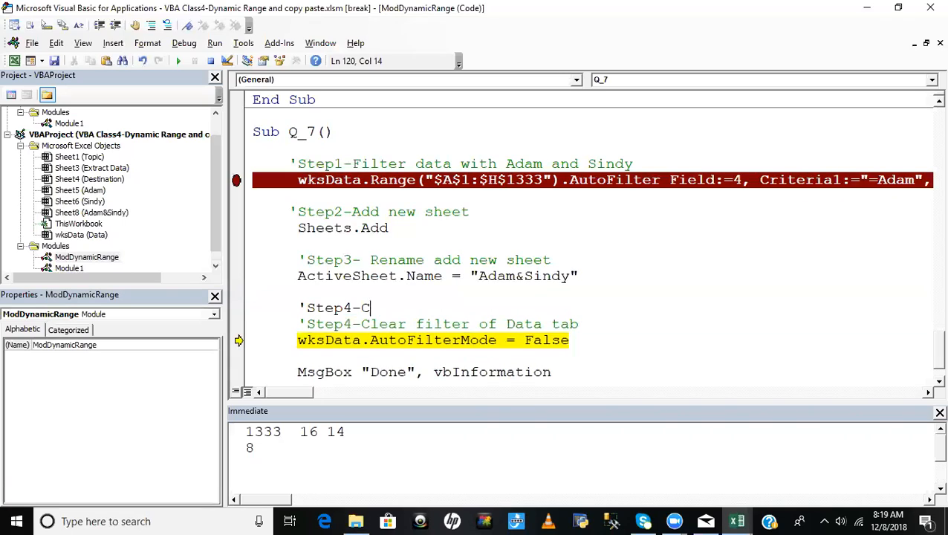
type("opy and paste")
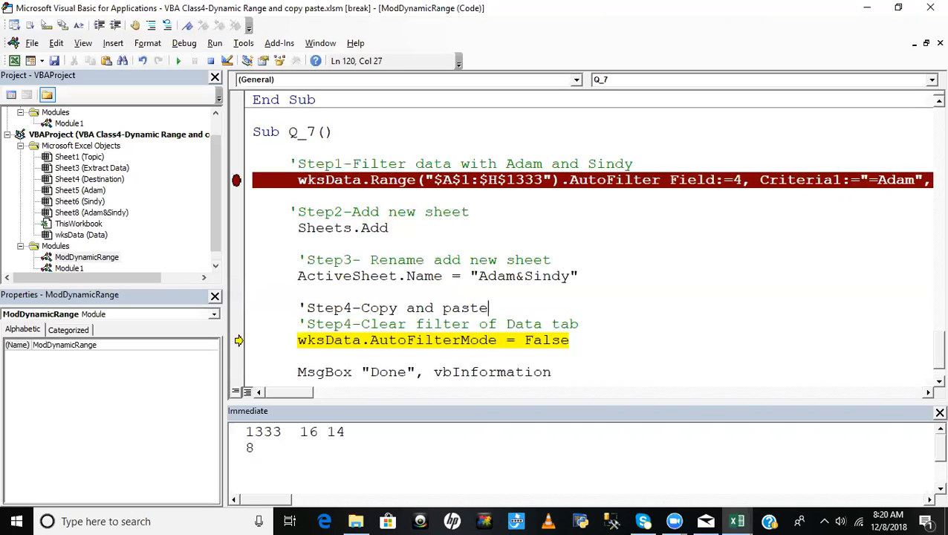
key("Return")
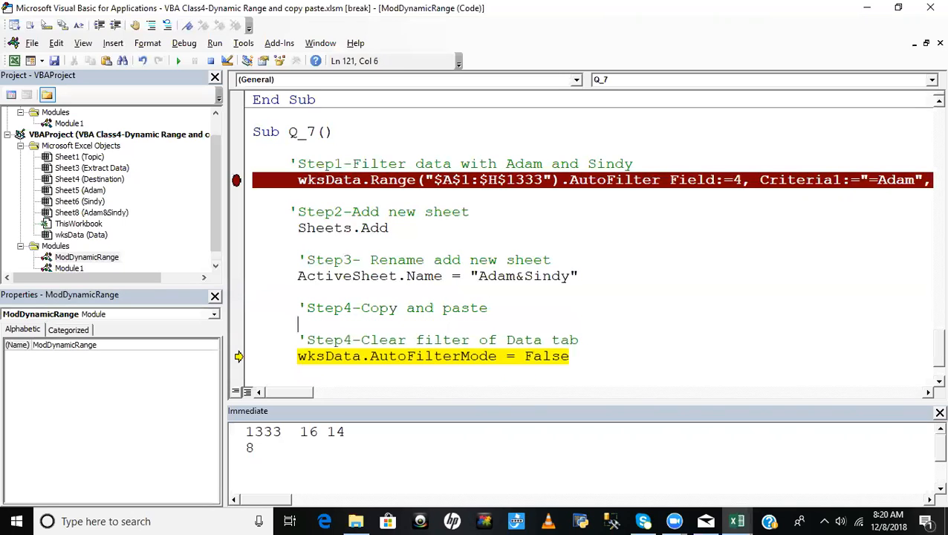
- Write the statement wksData.Range("A1").CurrentRegion.Copy under the copy and paste comment
type("wksData.ra")
key("Tab")
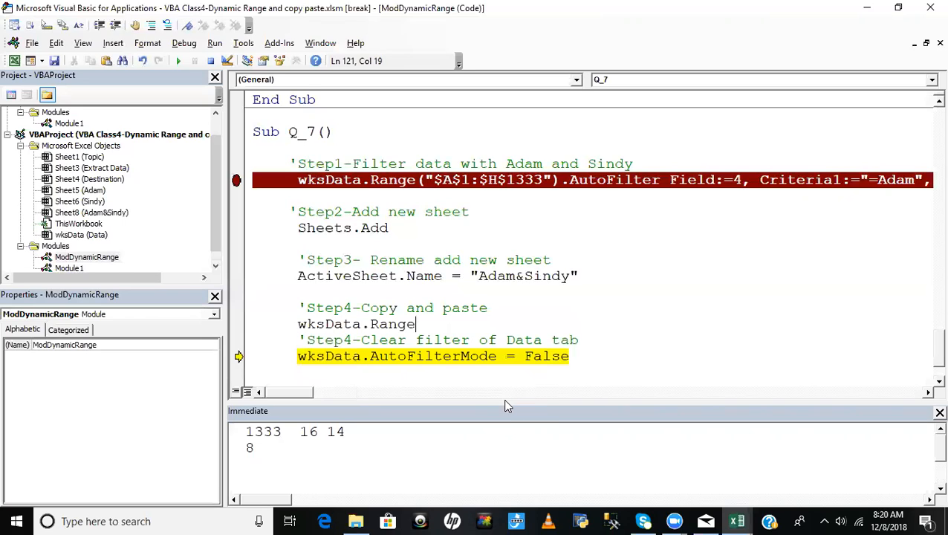
type("(")
type("1\").c")
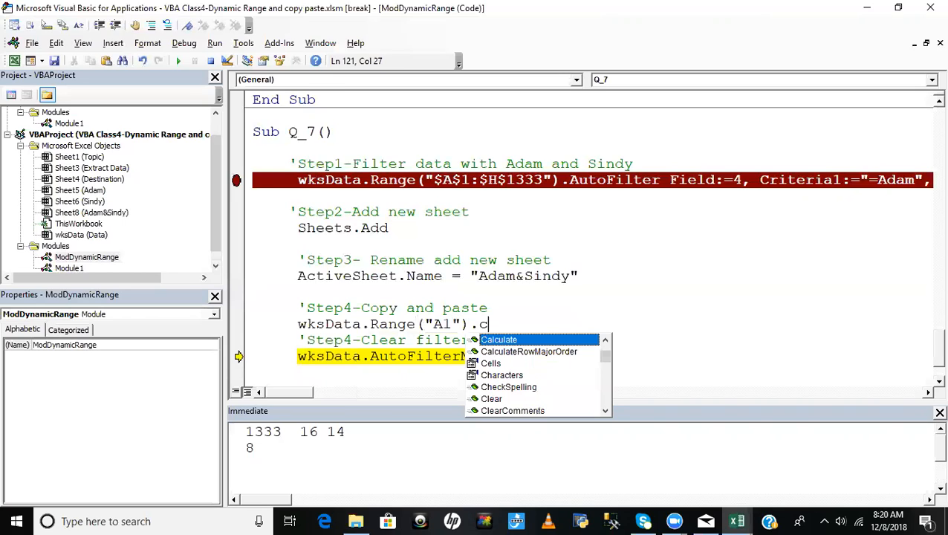
type("ur")
key("Down")
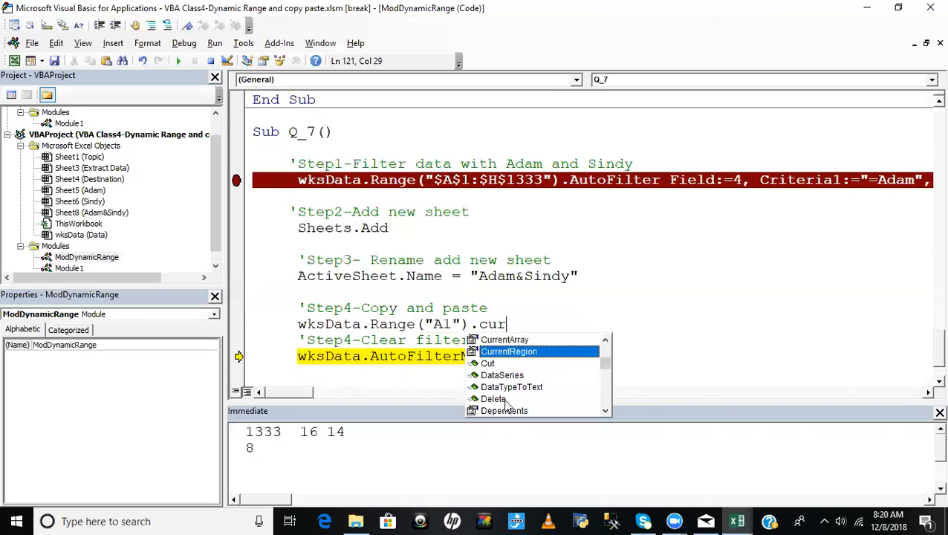
key("Tab")
type(".cop")
key("Tab")
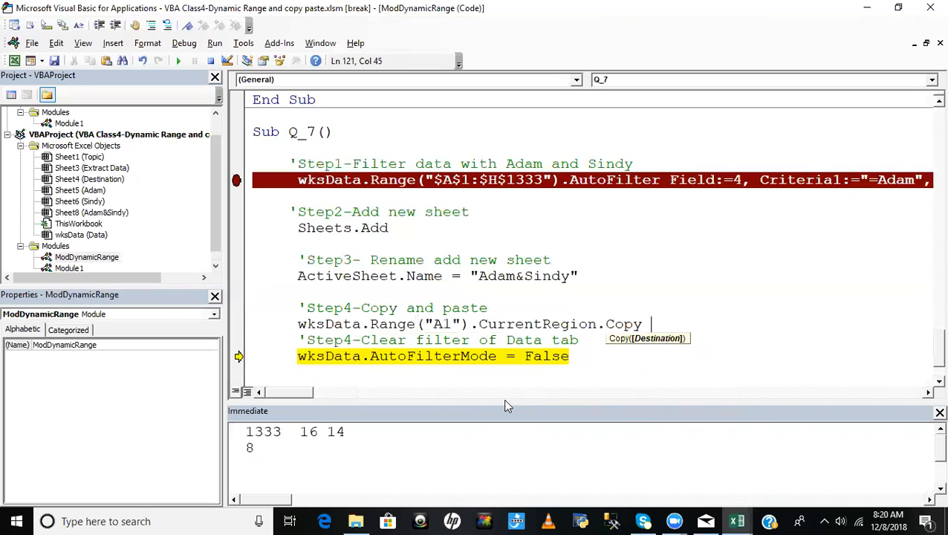
- Add ActiveSheet.Range("A1") as the destination of the Copy statement
type("activesheet.range(\"A1\"")
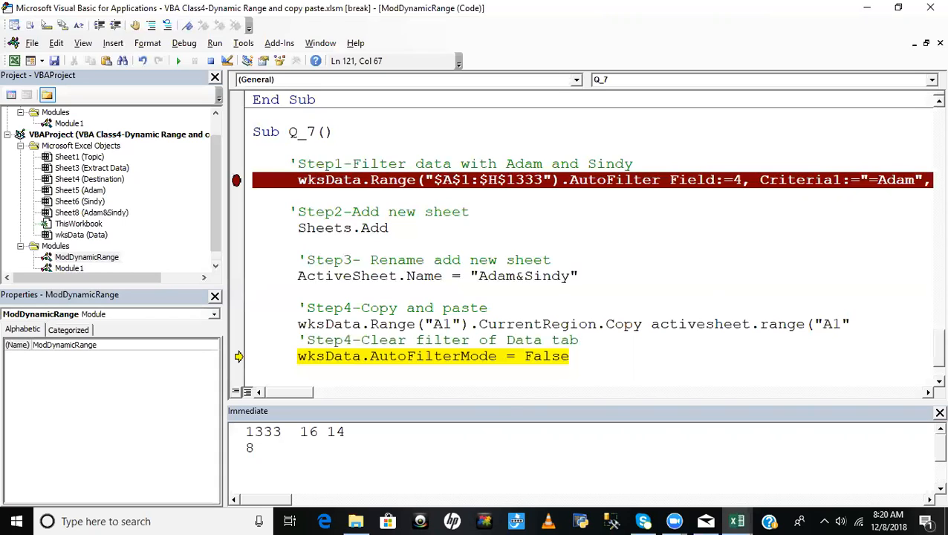
type(")")
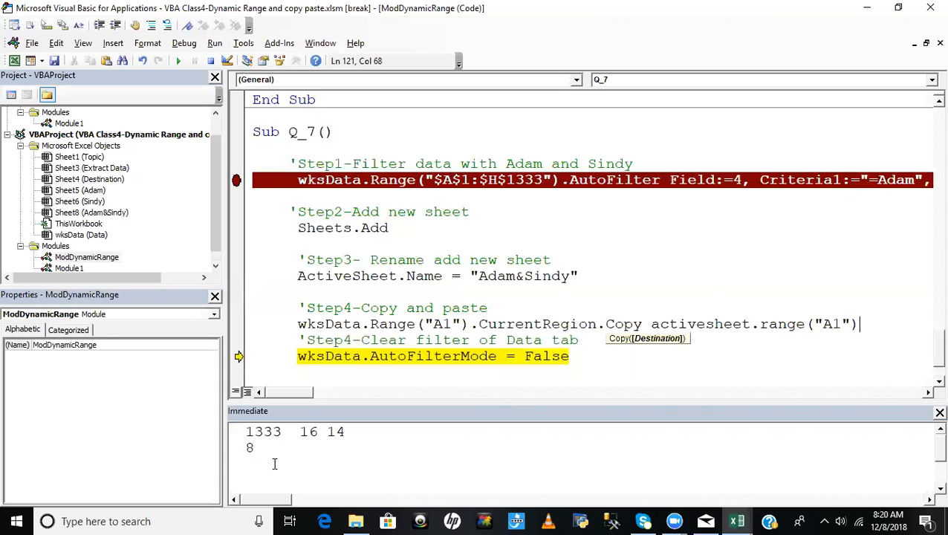
- Insert a blank line before the clear-filter comment and renumber that comment as Step5
left_click(299, 340)
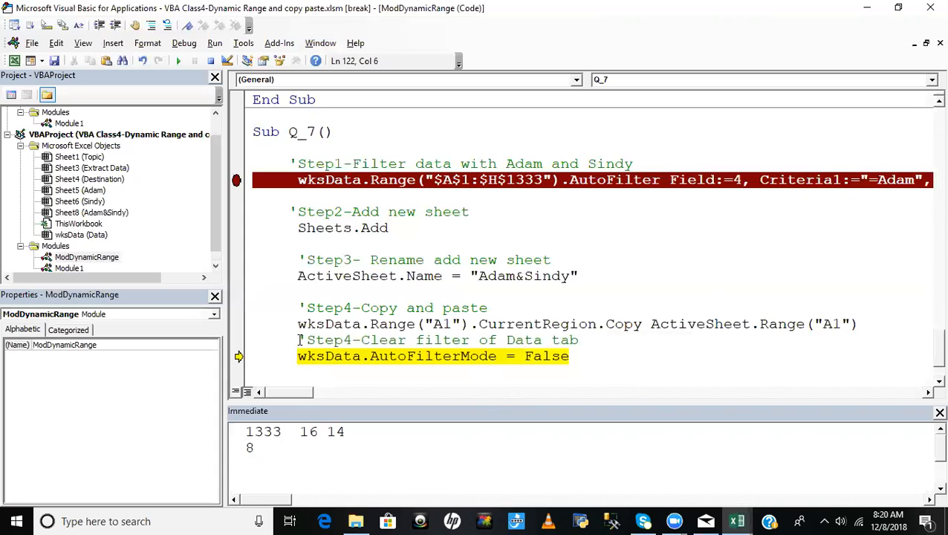
key("Return")
left_click(354, 356)
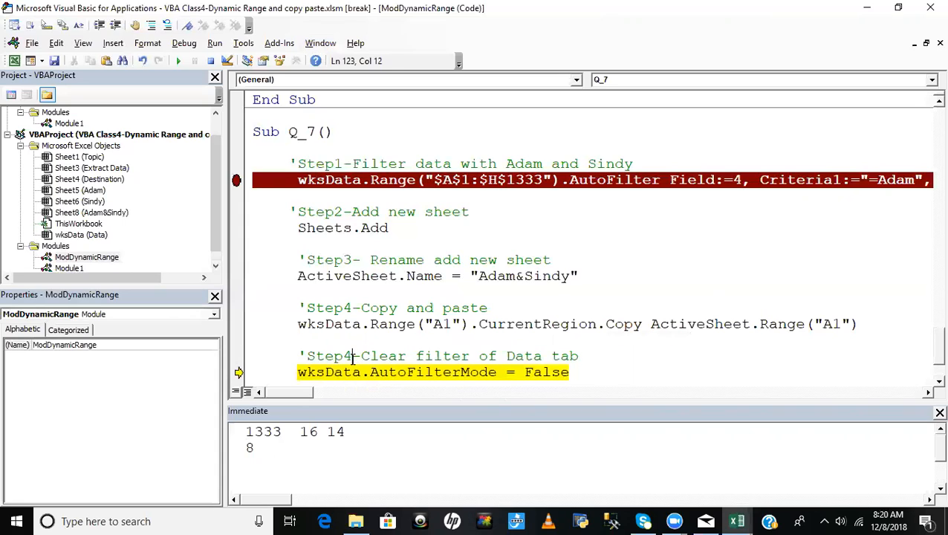
key("BackSpace")
type("5")
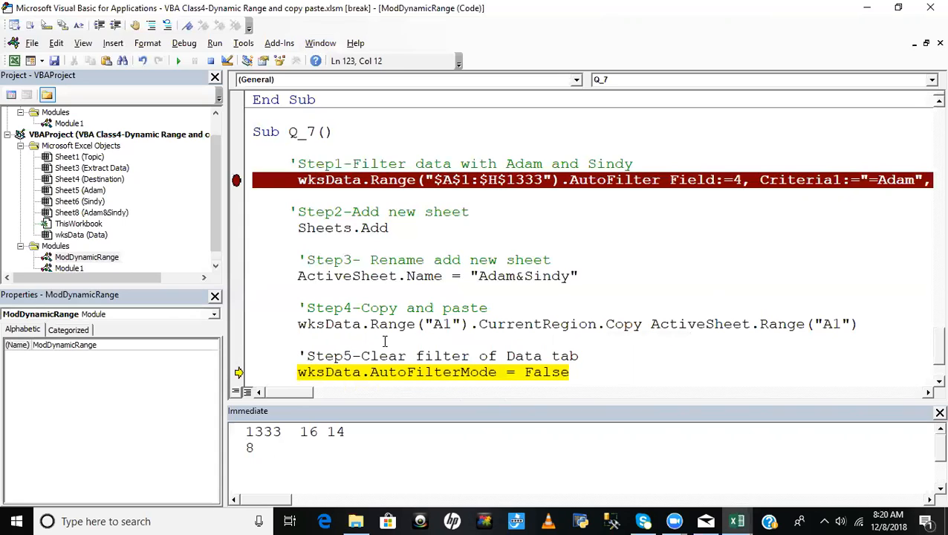
left_click(493, 294)
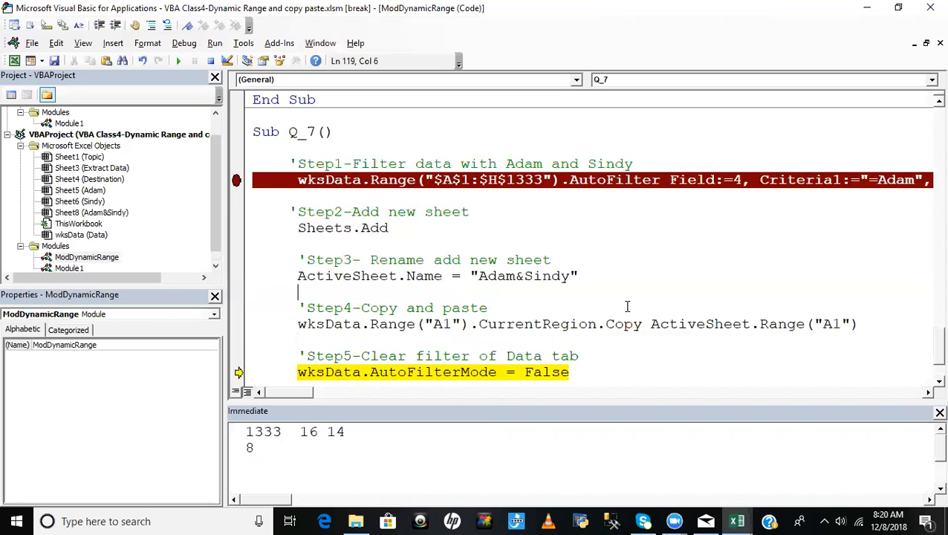
- Reset the paused macro and remove the breakpoint from the AutoFilter statement of Q_7
left_click(212, 66)
left_click(490, 307)
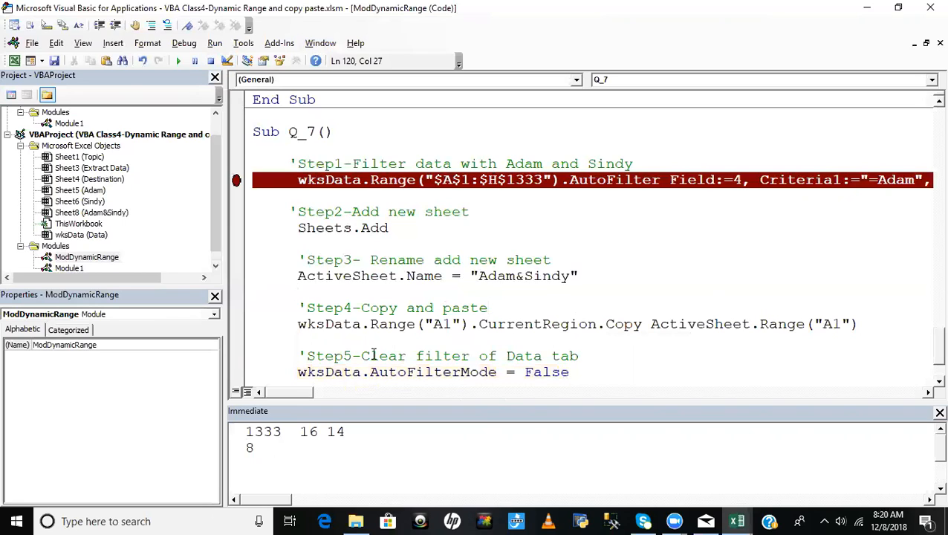
left_click_drag(298, 307, 579, 314)
left_click(578, 357)
left_click_drag(292, 261, 561, 276)
left_click(456, 244)
left_click(235, 180)
left_click(490, 229)
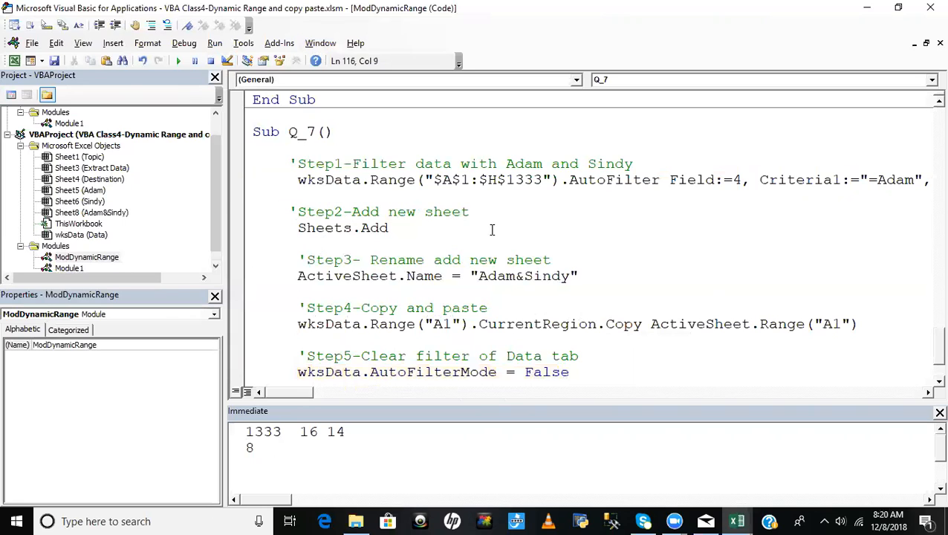
left_click_drag(306, 180, 460, 181)
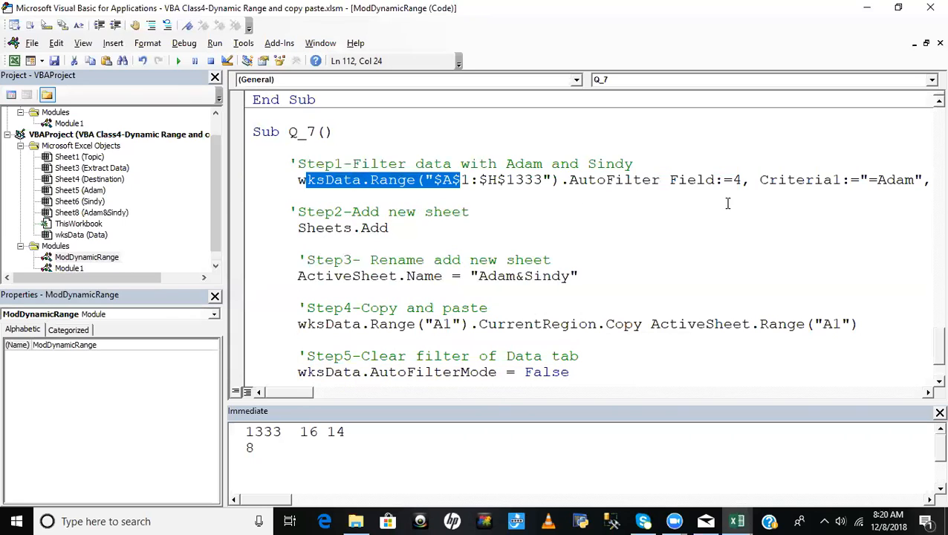
left_click(445, 226)
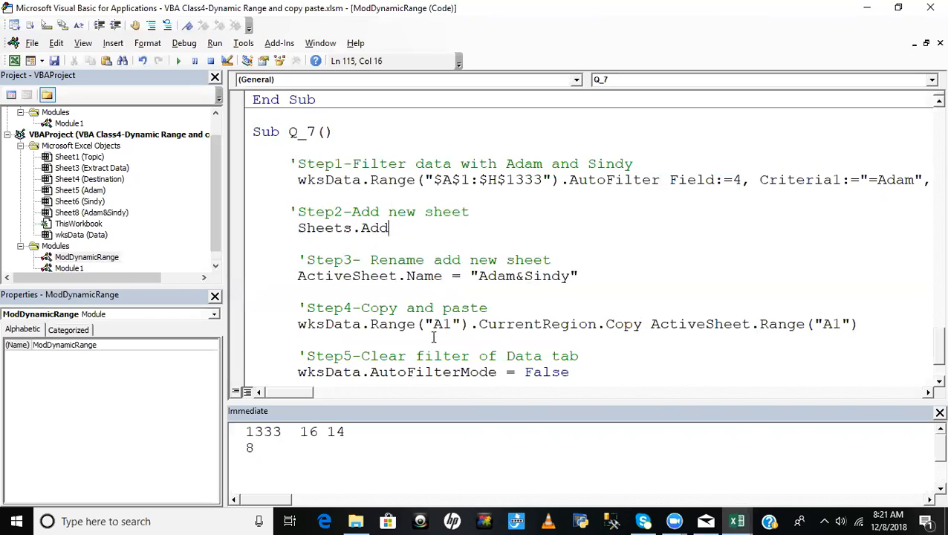
left_click(576, 266)
- Move the copy and paste comment and its Copy statement to between the AutoFilter statement and the add-sheet block
left_click_drag(297, 308, 873, 325)
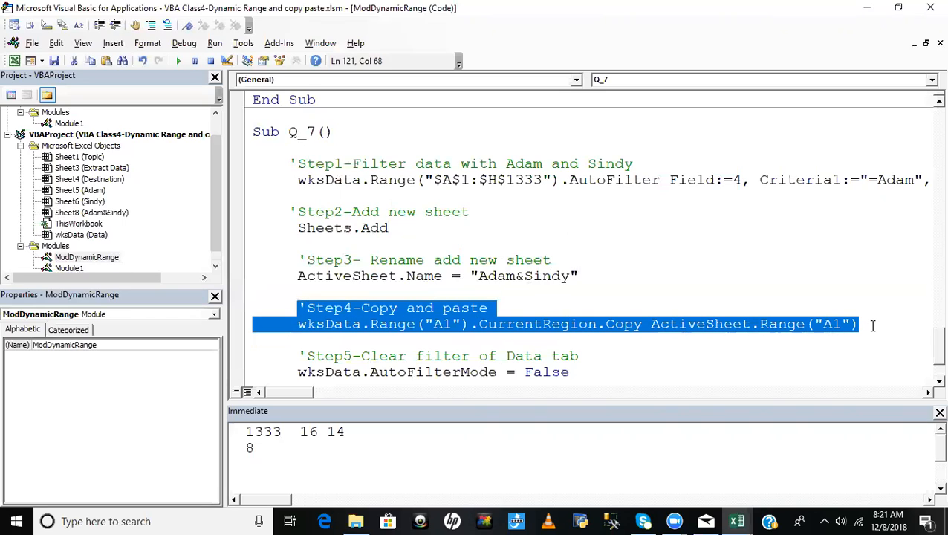
key("ctrl+x")
left_click(312, 196)
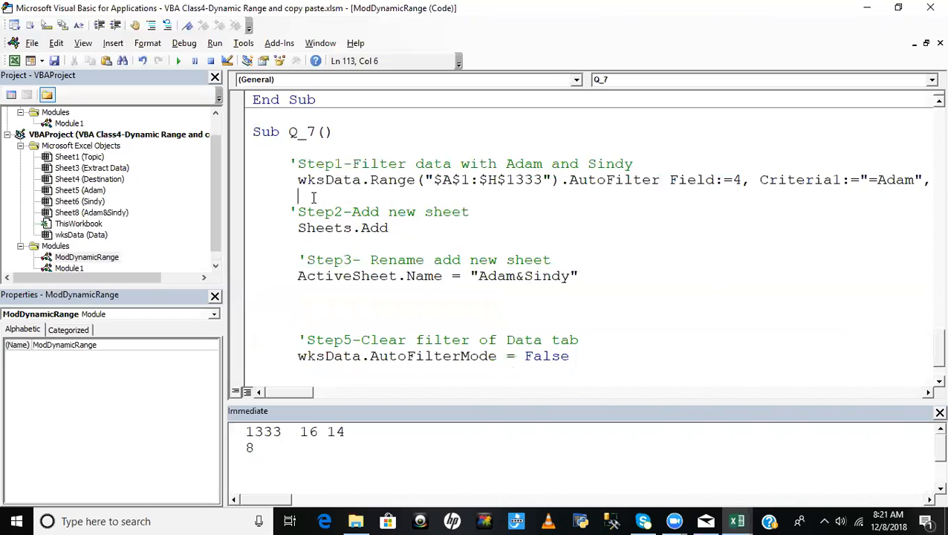
key("Return")
key("ctrl+v")
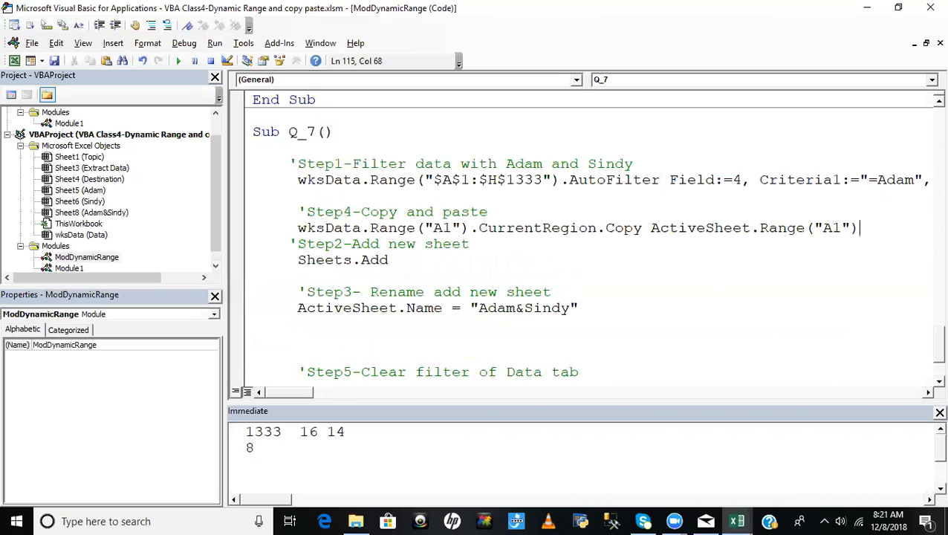
key("Return")
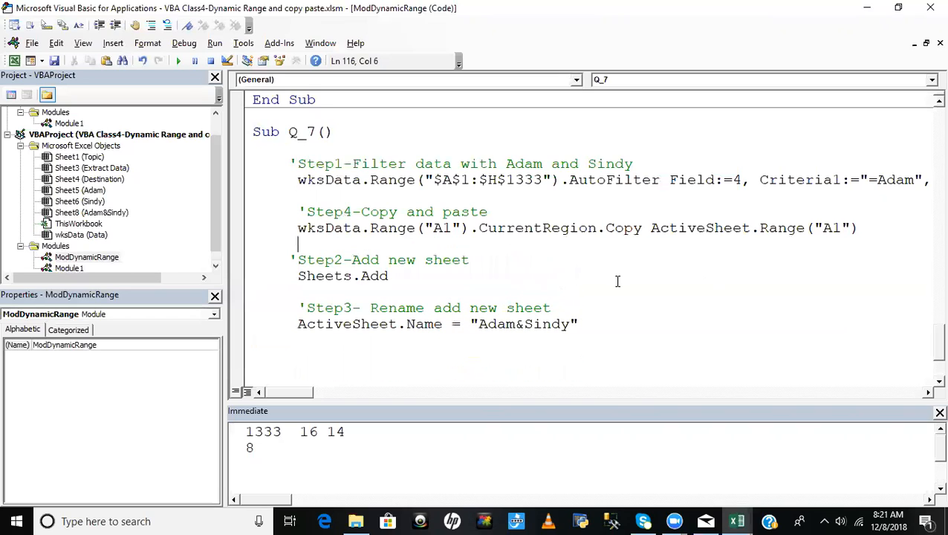
- Remove the ActiveSheet.Range("A1") destination from the Copy statement
left_click_drag(650, 230, 872, 228)
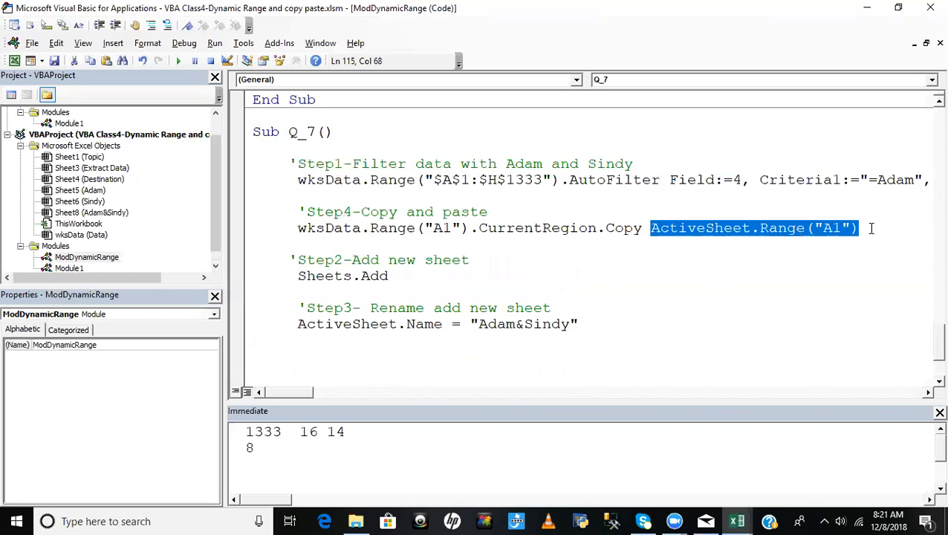
key("Delete")
left_click(388, 274)
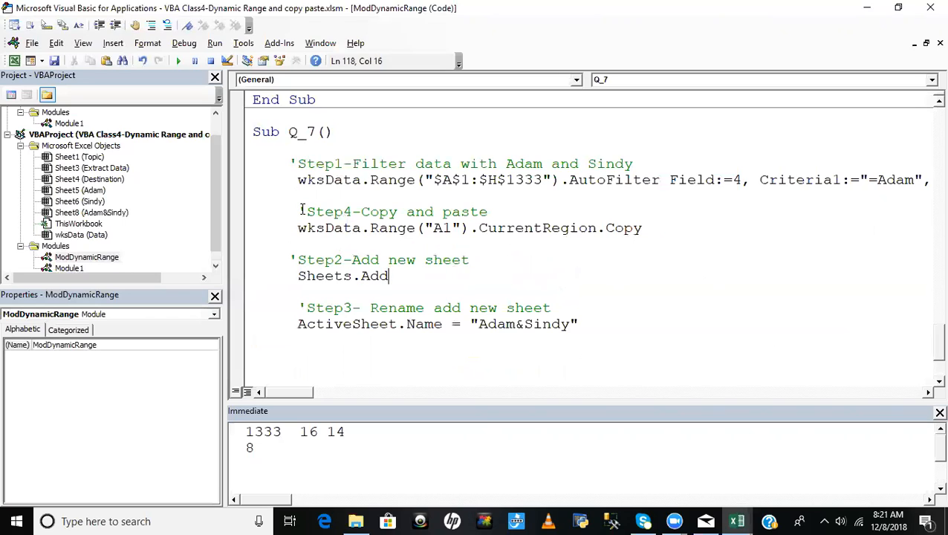
- Renumber the copy and paste comment as Step2 and align it with the Step1 comment
left_click(343, 212)
key("Delete")
type("2")
left_click(299, 211)
key("BackSpace")
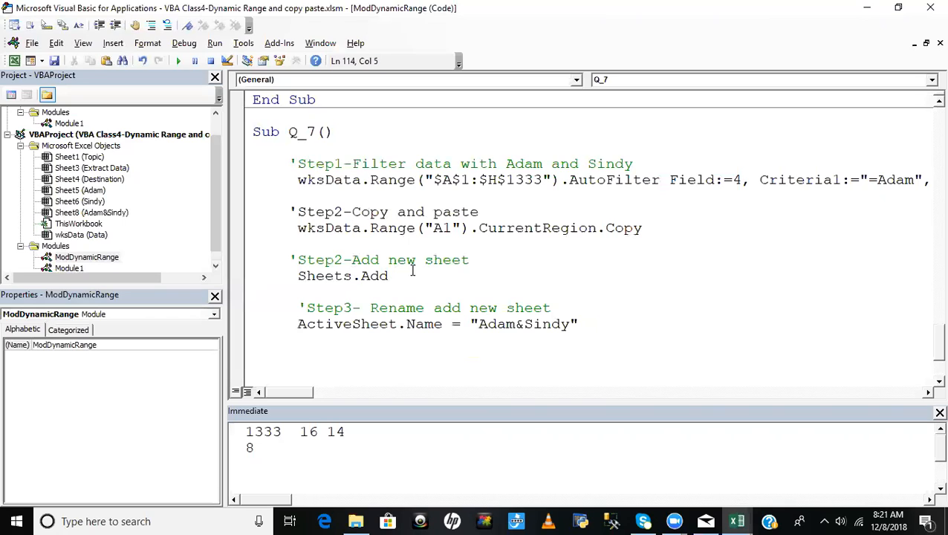
- Renumber the add new sheet comment as Step3
left_click(344, 260)
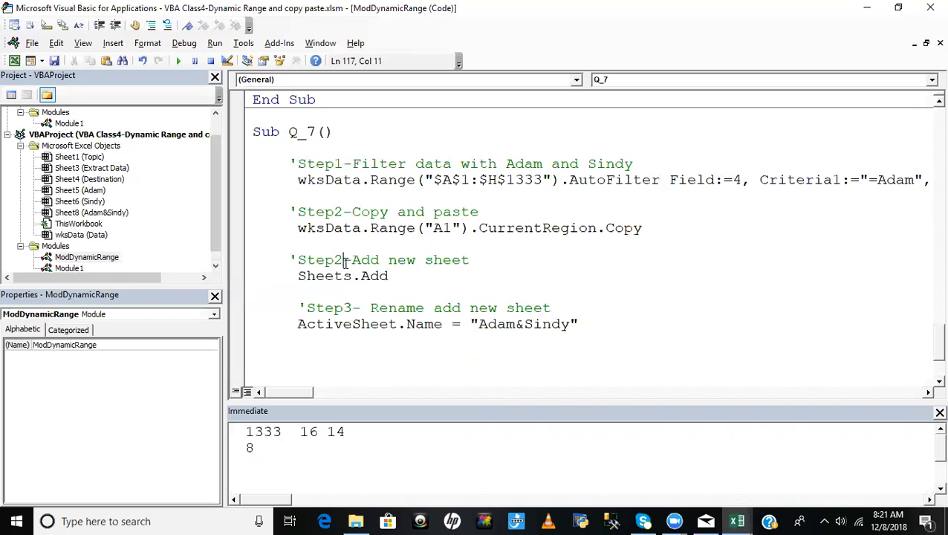
key("BackSpace")
type("3")
left_click(418, 275)
- Add a line with ActiveSheet.Range("A1") below the Sheets.Add statement
left_click(332, 293)
left_click(316, 292)
key("Return")
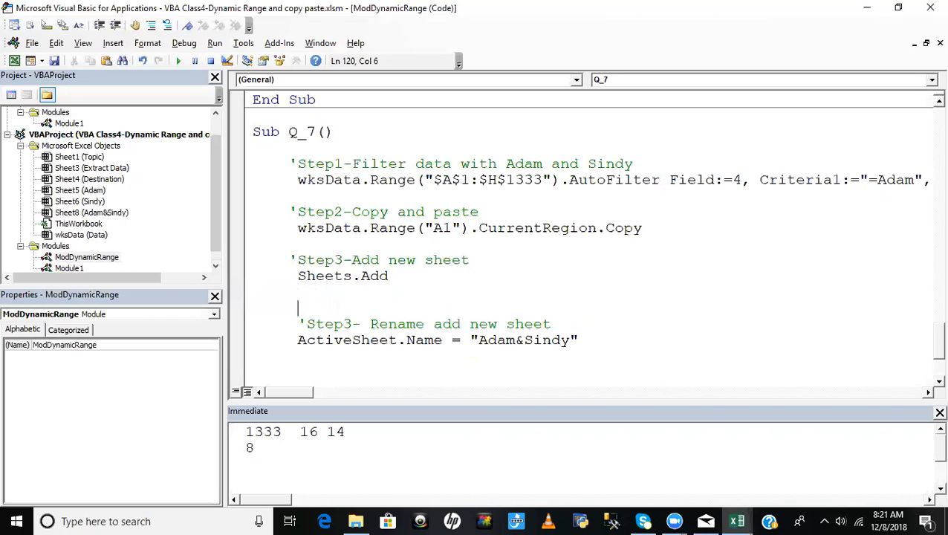
type("av")
key("BackSpace")
type("ctivesheet.ran")
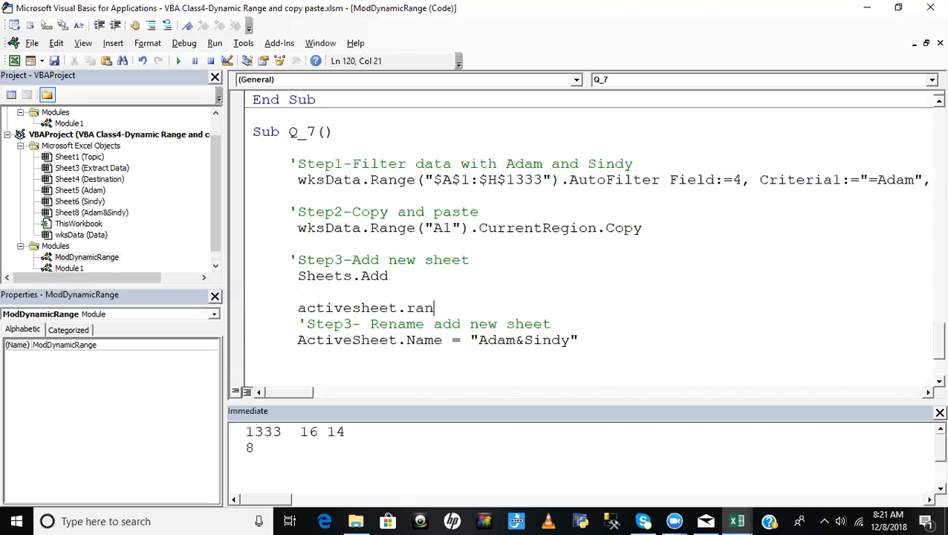
type("ge(\"A1\")")
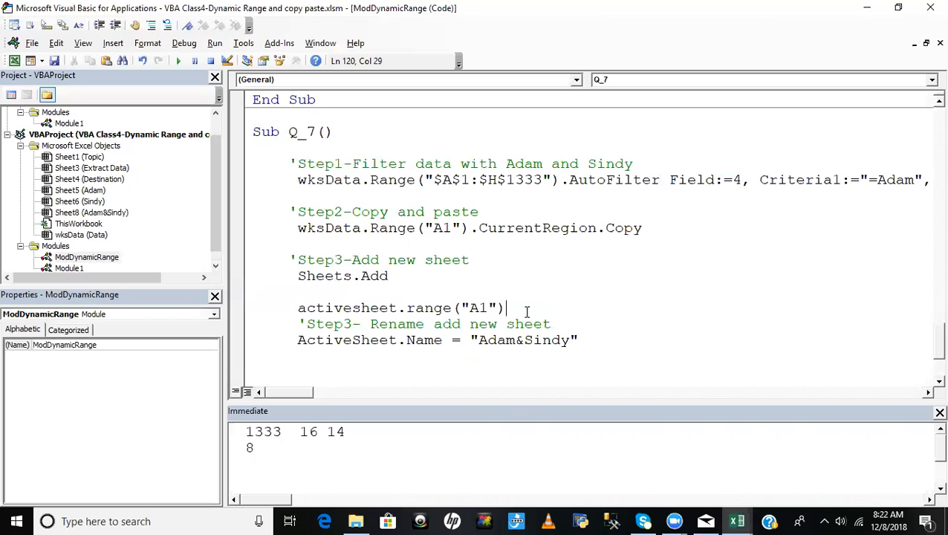
key("Return")
- Write range("A1").PasteSpecial(xlPasteAll) on a new line below ActiveSheet.Range ("A1")
type("ran")
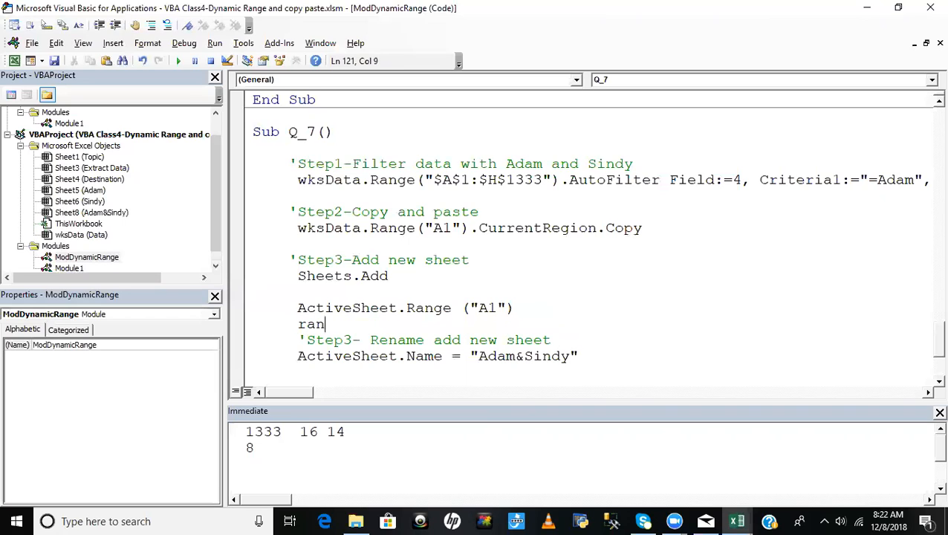
type("ge(\"A1\").pas")
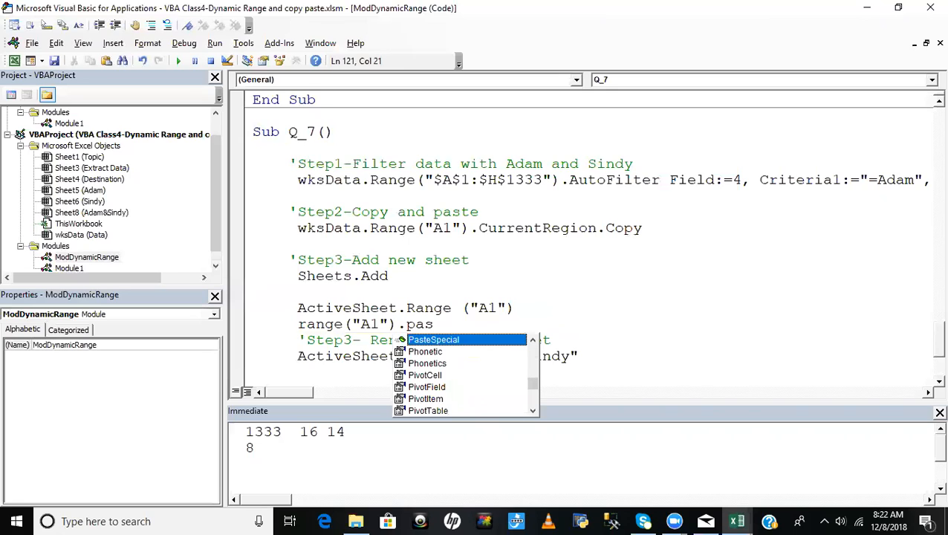
key("Tab")
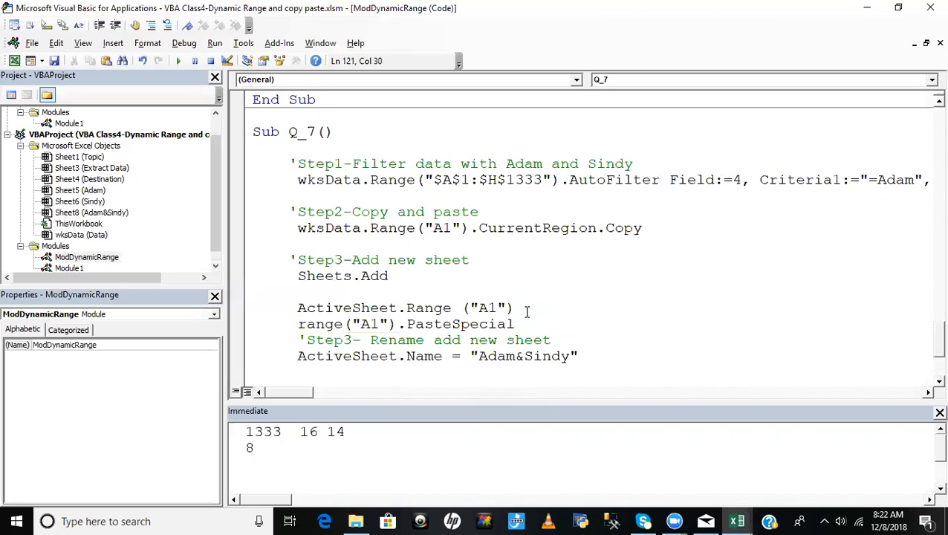
type("(")
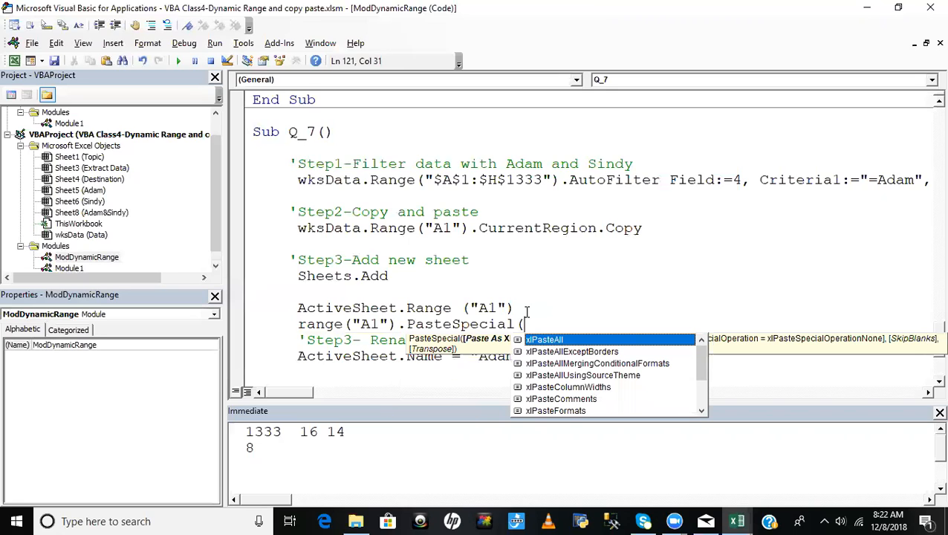
key("Down")
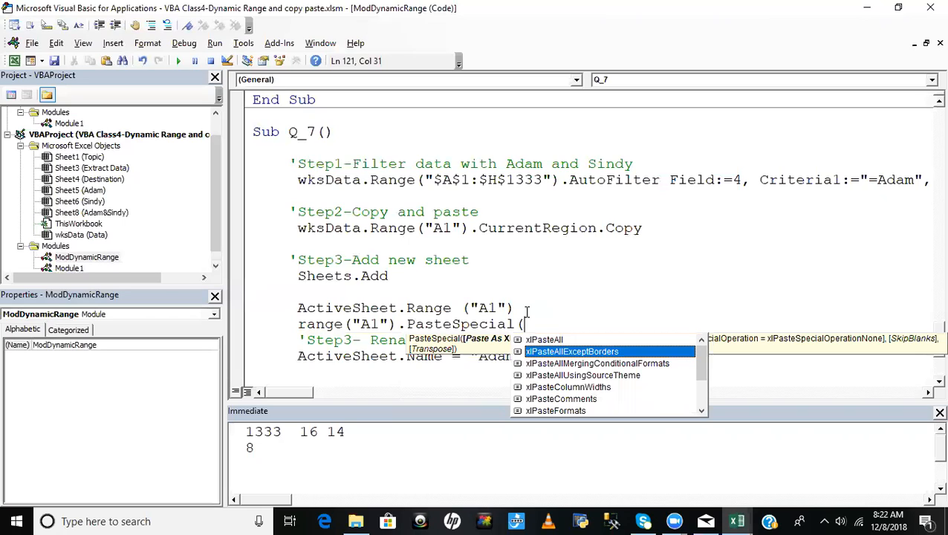
key("Up")
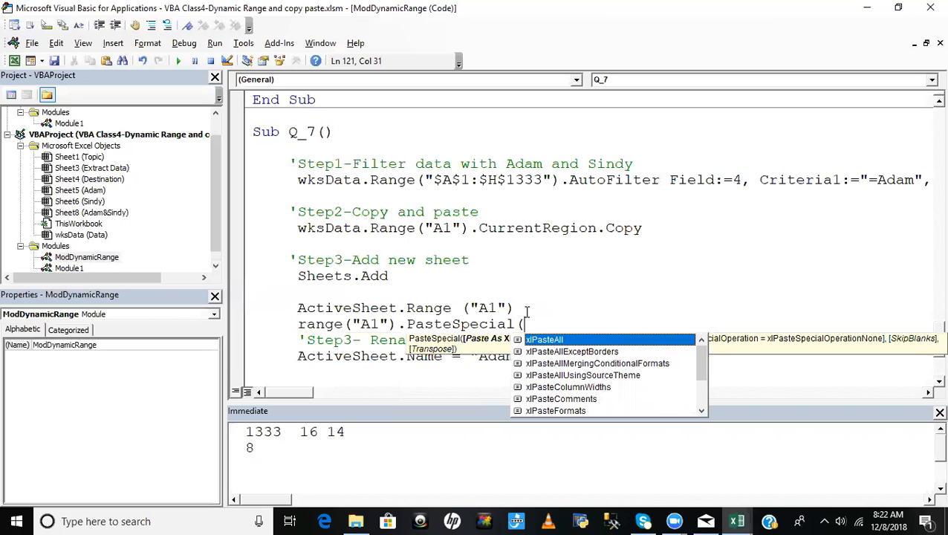
key("Tab")
type(")")
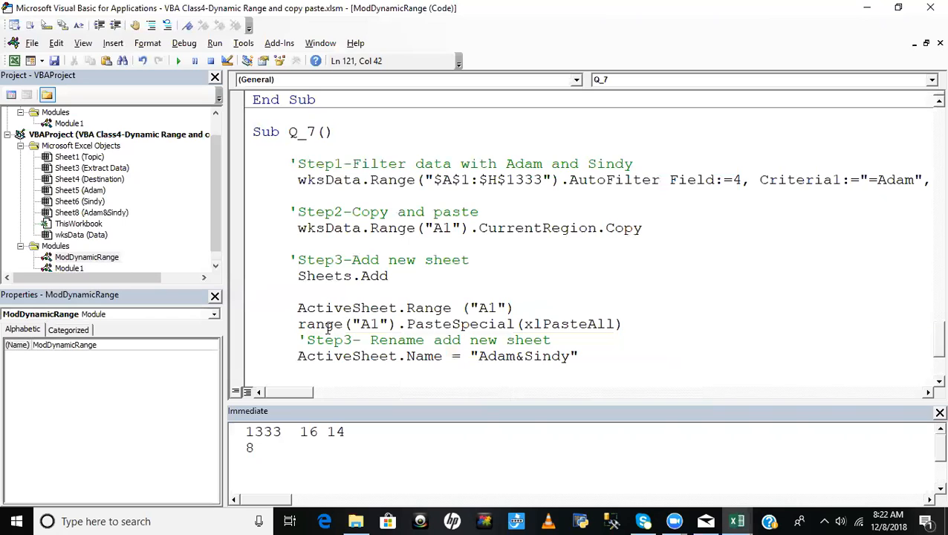
- Move the range("A1").PasteSpecial(xlPasteAll) code up to replace Range ("A1") after ActiveSheet, forming a single paste statement
left_click_drag(300, 332, 641, 332)
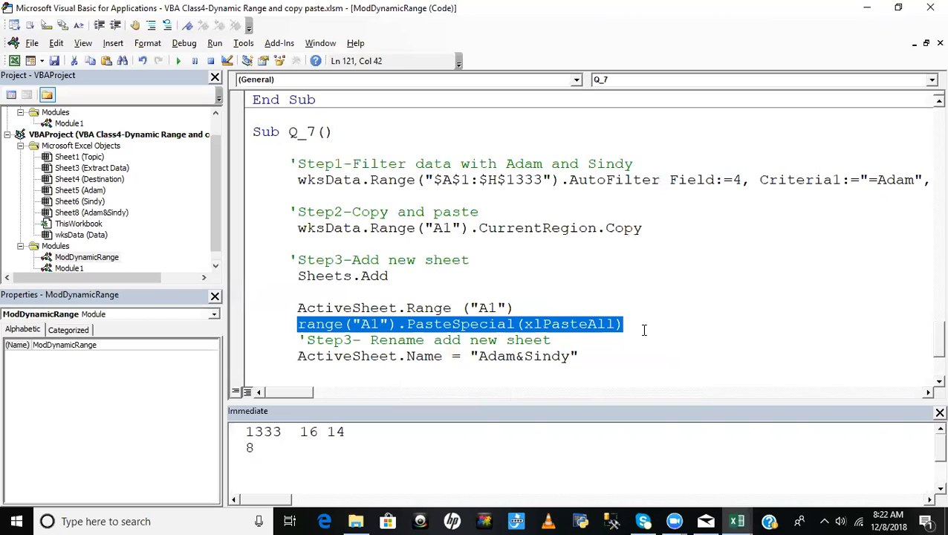
key("Delete")
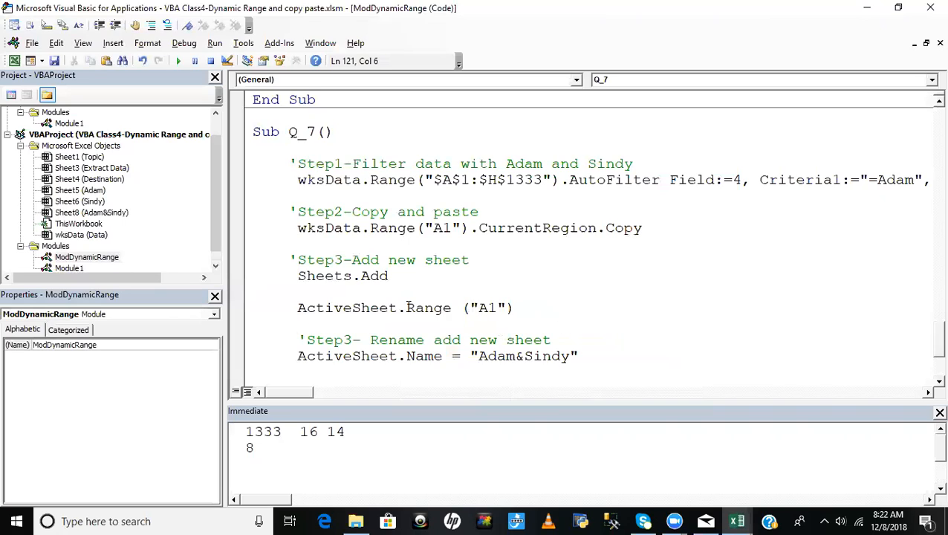
left_click_drag(407, 307, 554, 308)
key("ctrl+v")
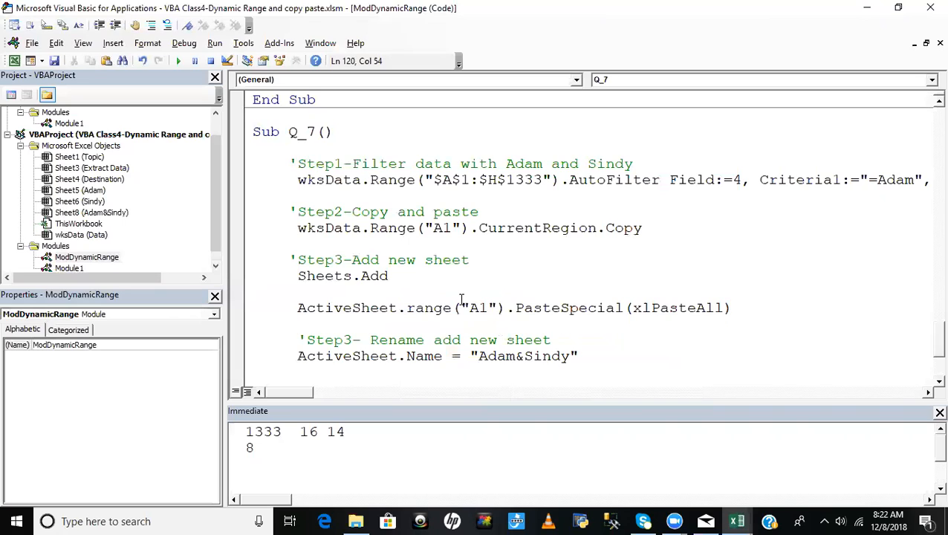
key("Up")
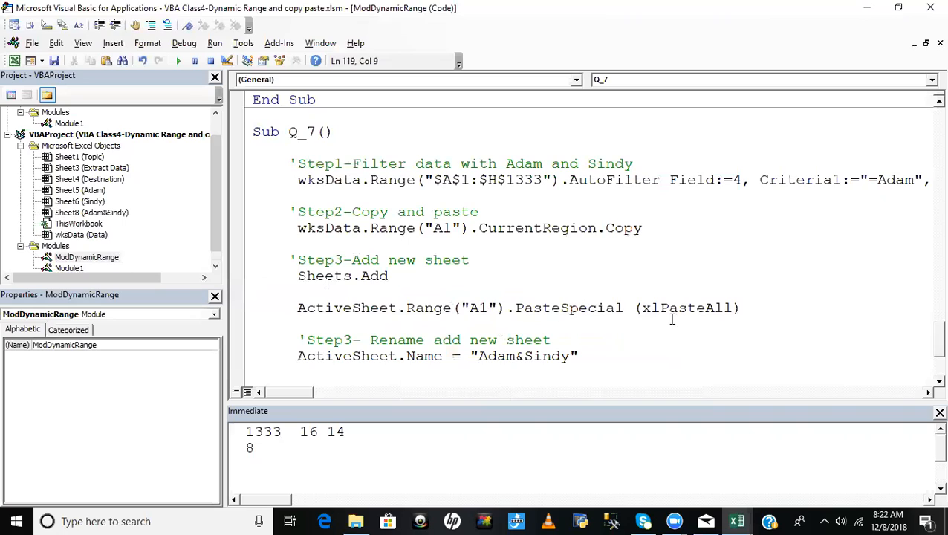
left_click_drag(306, 307, 734, 307)
left_click(323, 327)
left_click(495, 284)
left_click(453, 287)
left_click(413, 322)
left_click(587, 286)
left_click(606, 231)
key("alt+F11")
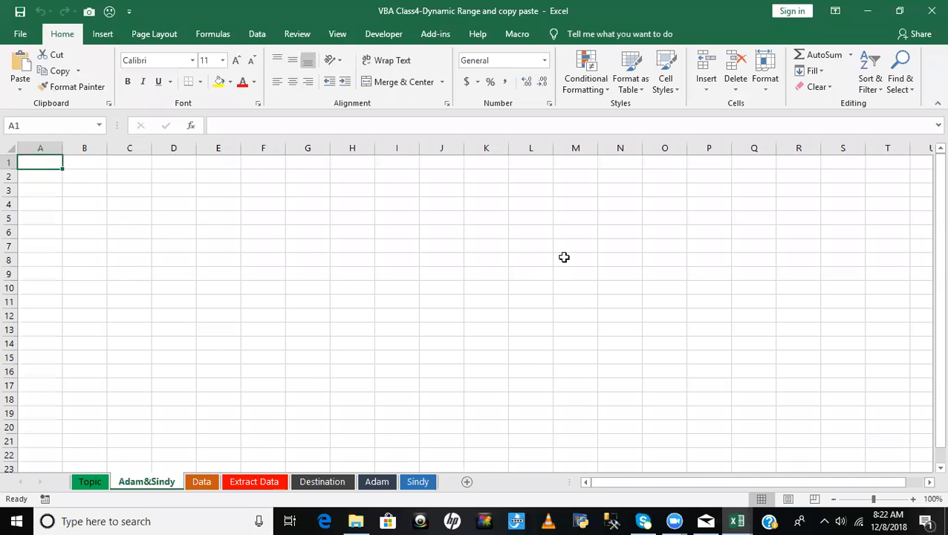
key("alt+F11")
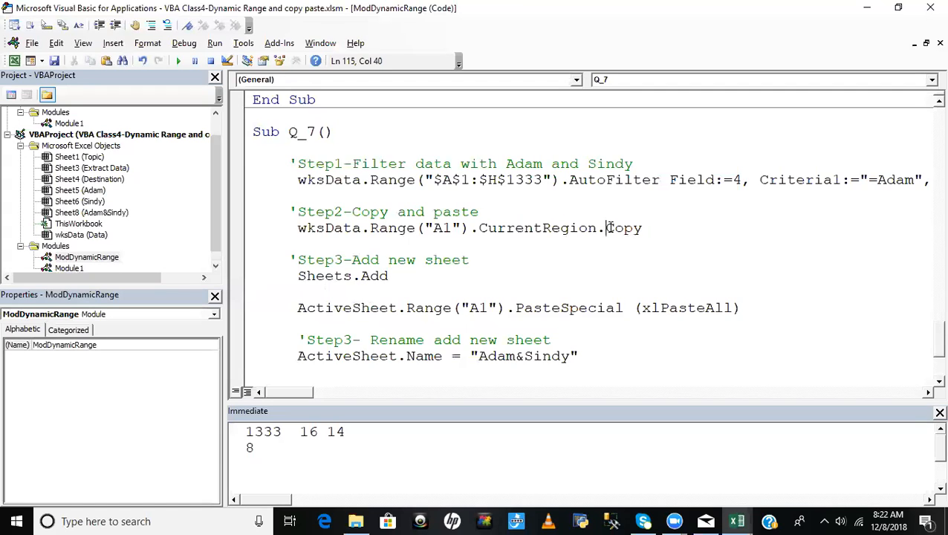
- Replace the Copy method after CurrentRegion in the Step2 statement with SpecialCells
left_click_drag(605, 230, 704, 231)
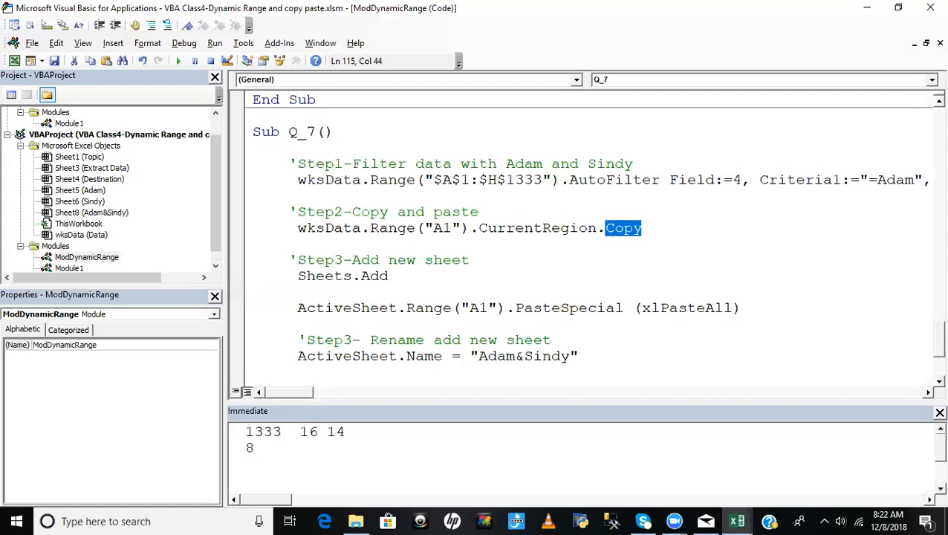
key("BackSpace")
key("BackSpace")
type(".")
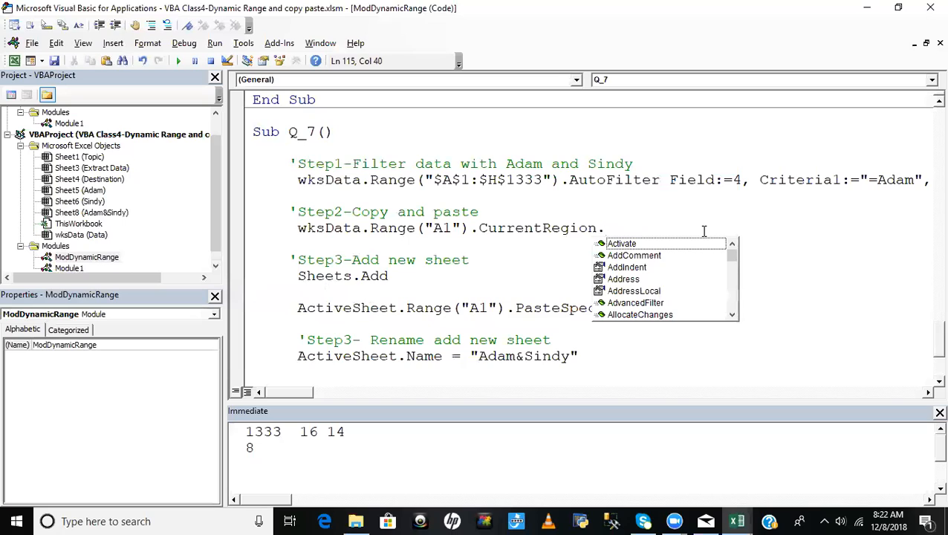
type("spe")
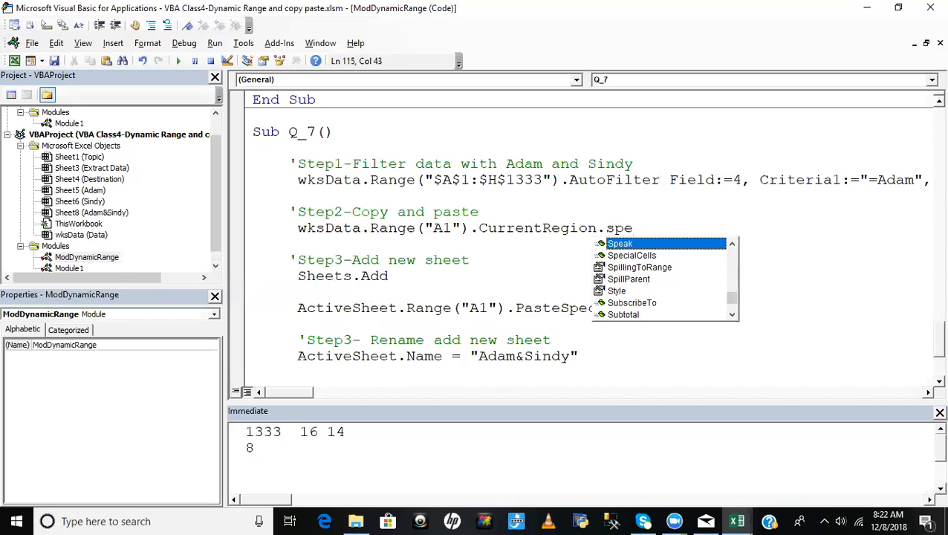
key("Down")
key("Tab")
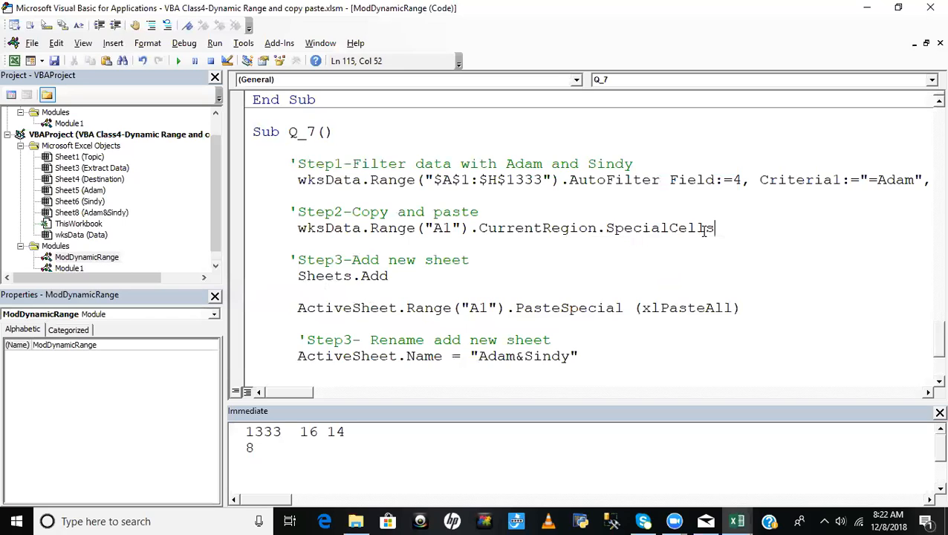
- Give SpecialCells the argument xlCellTypeVisible and append .Copy to the Step2 statement
type("(")
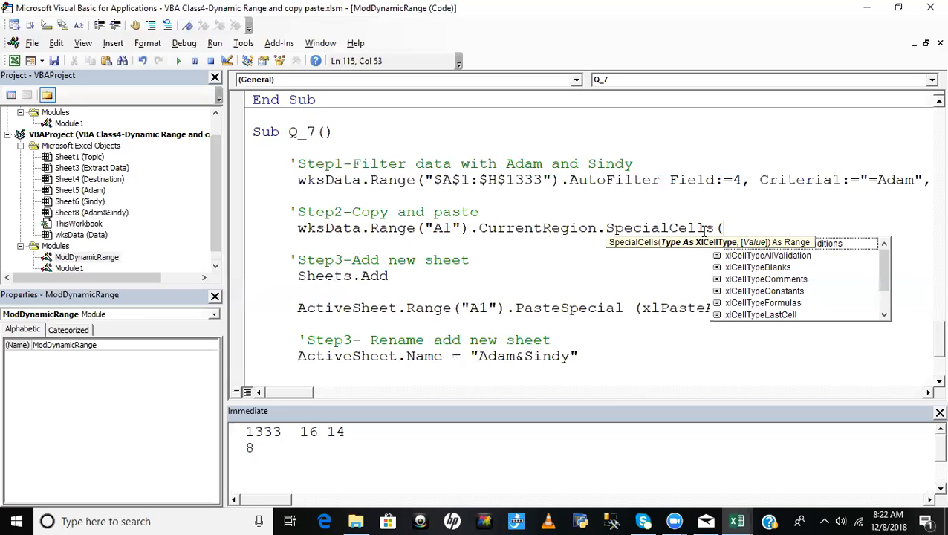
key("Down")
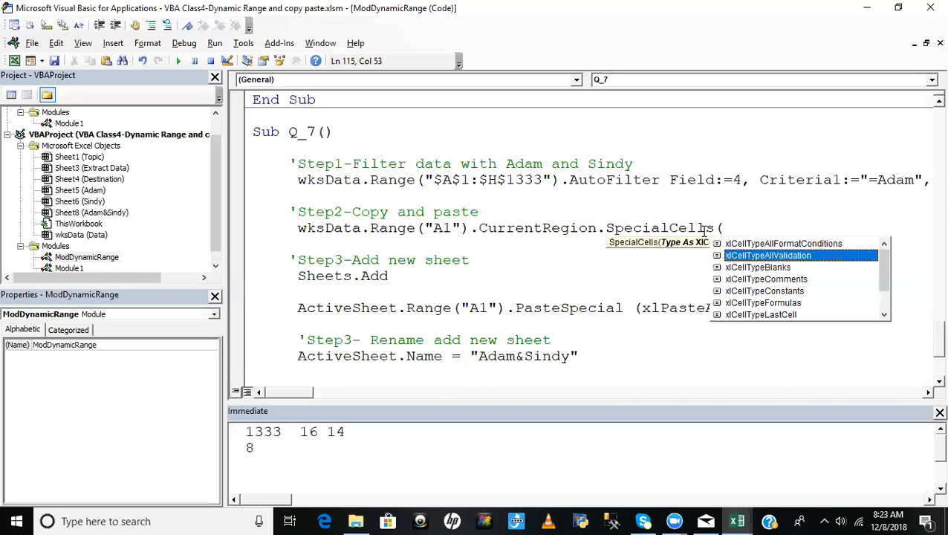
key("Down")
key("Down")
key("Down")
key("Down")
key("Down")
key("Down")
key("Down")
key("Down")
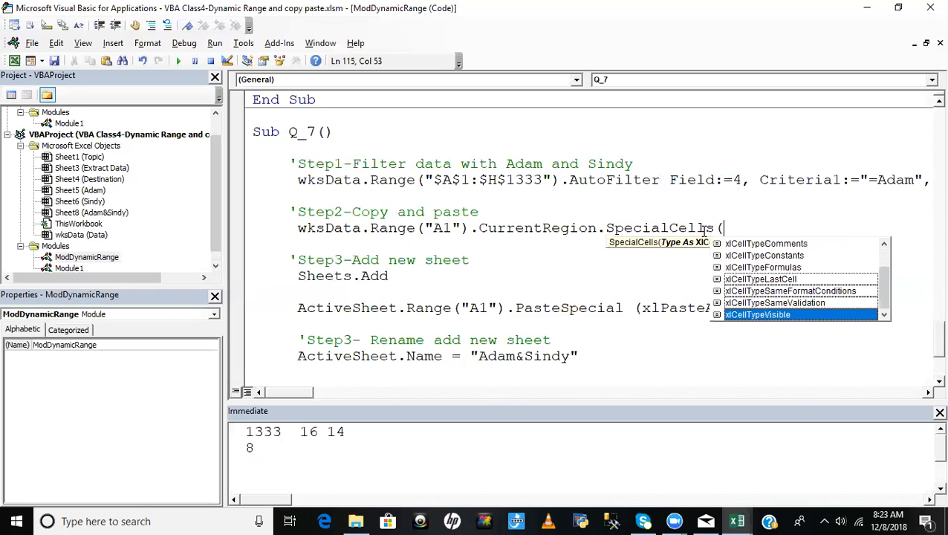
key("Tab")
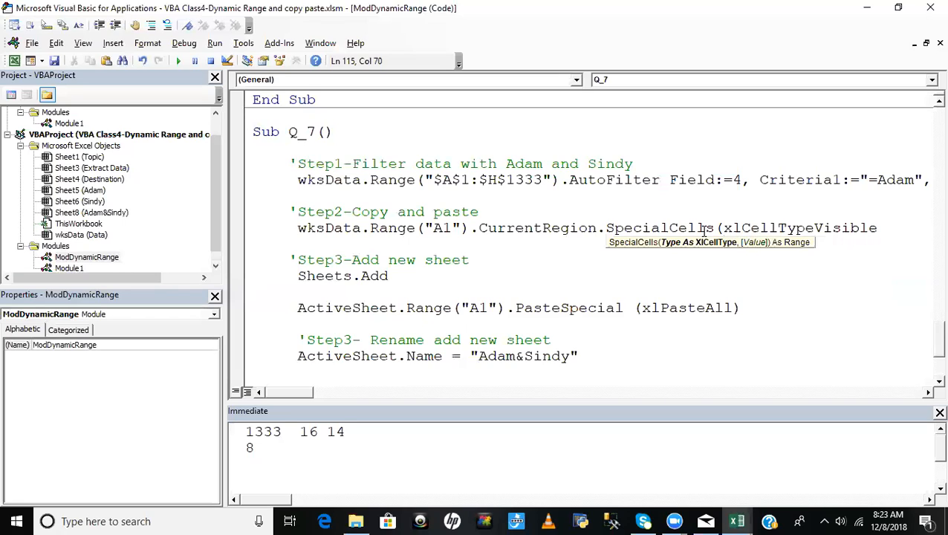
type(").c")
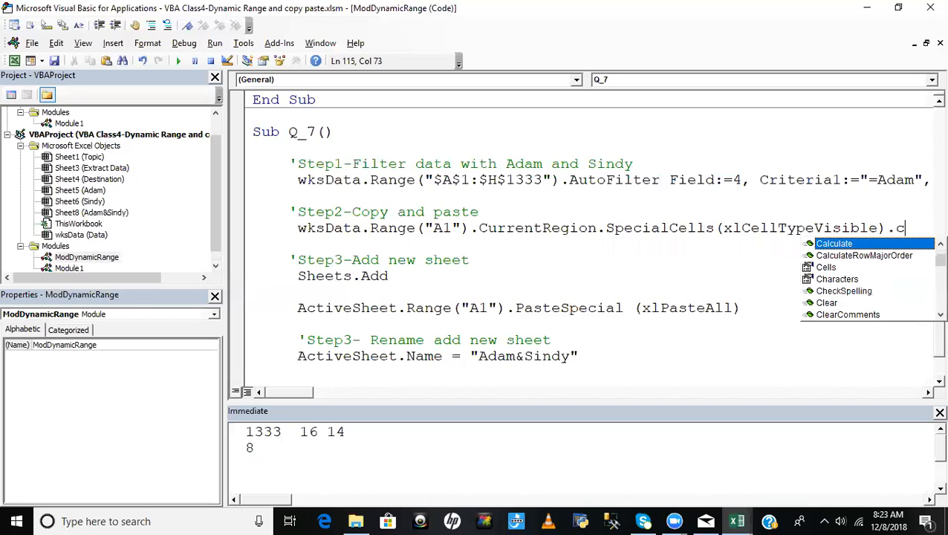
type("opy")
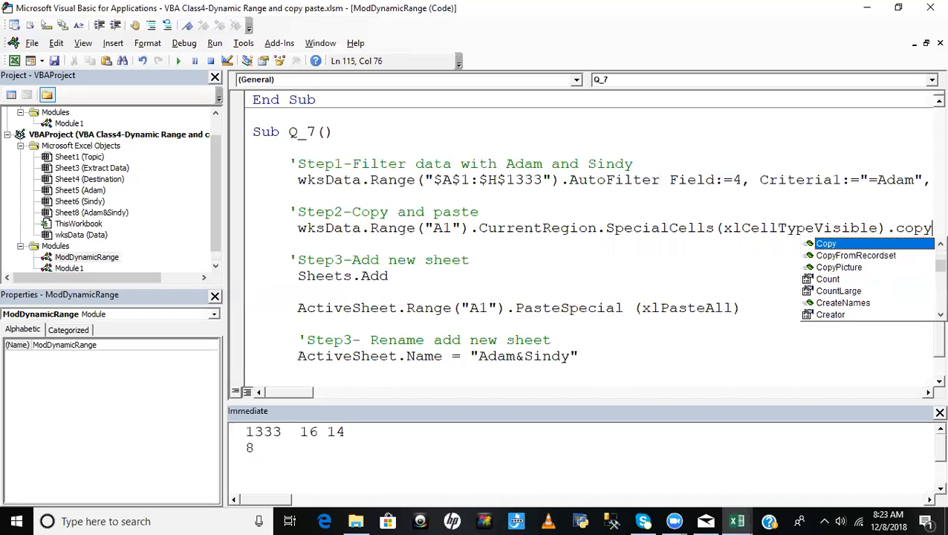
key("Tab")
left_click(680, 254)
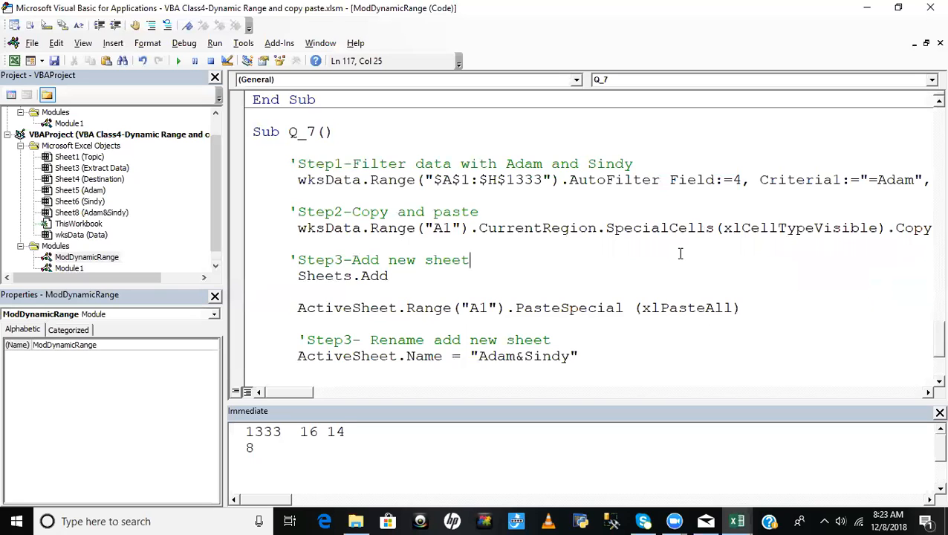
- Switch to the Excel workbook and add the second listed salesman to the Salesman filter on the Data sheet
key("alt+F11")
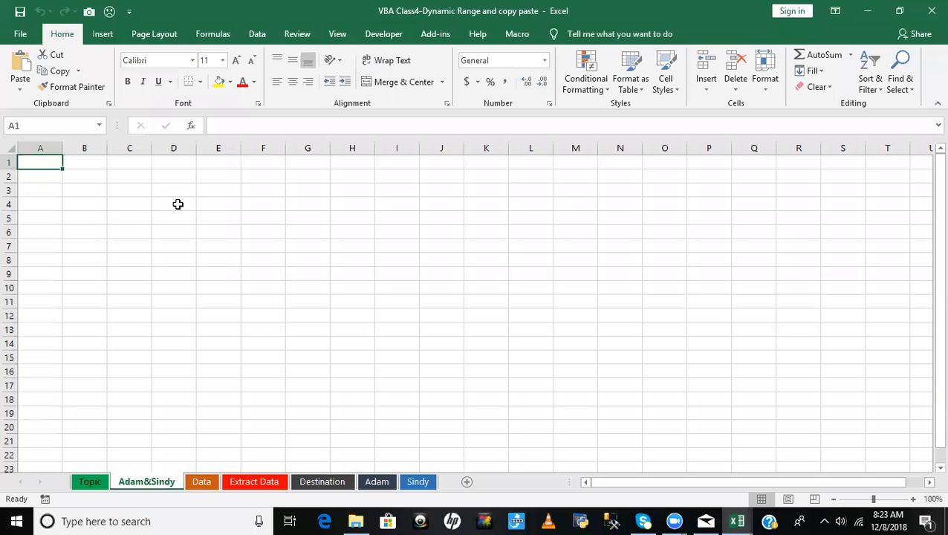
left_click(202, 482)
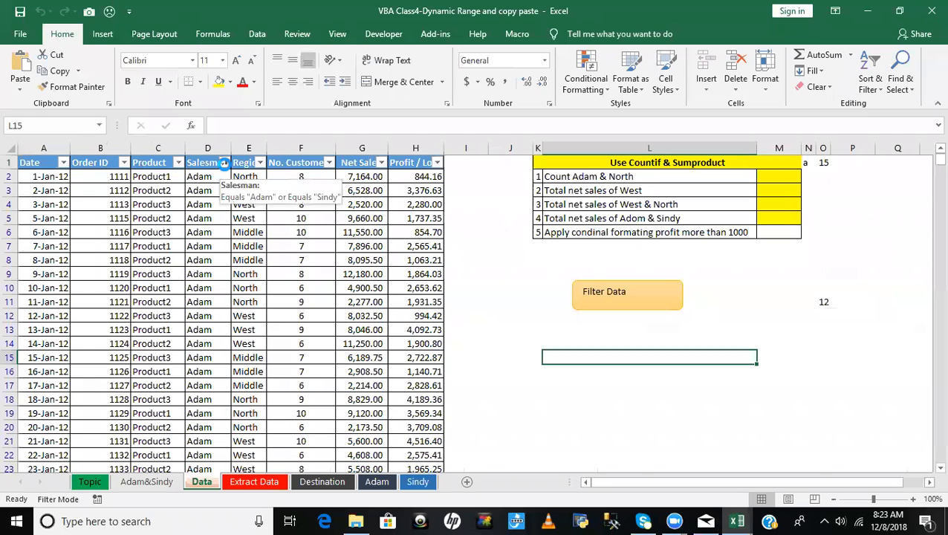
left_click(225, 162)
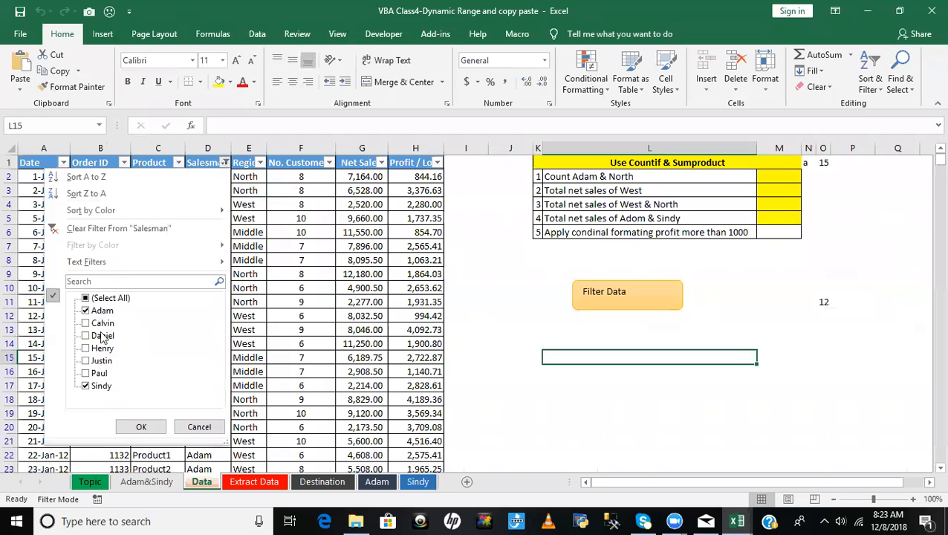
left_click(338, 251)
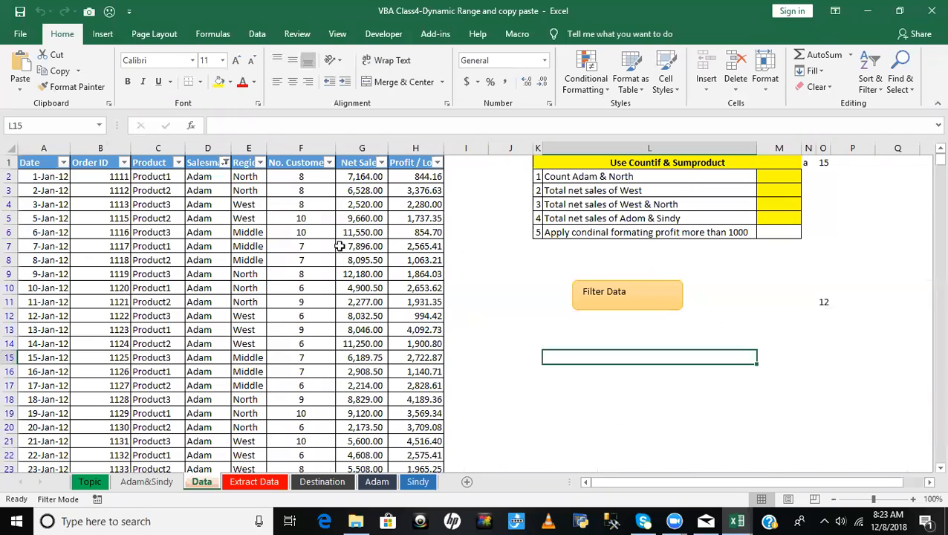
left_click(224, 162)
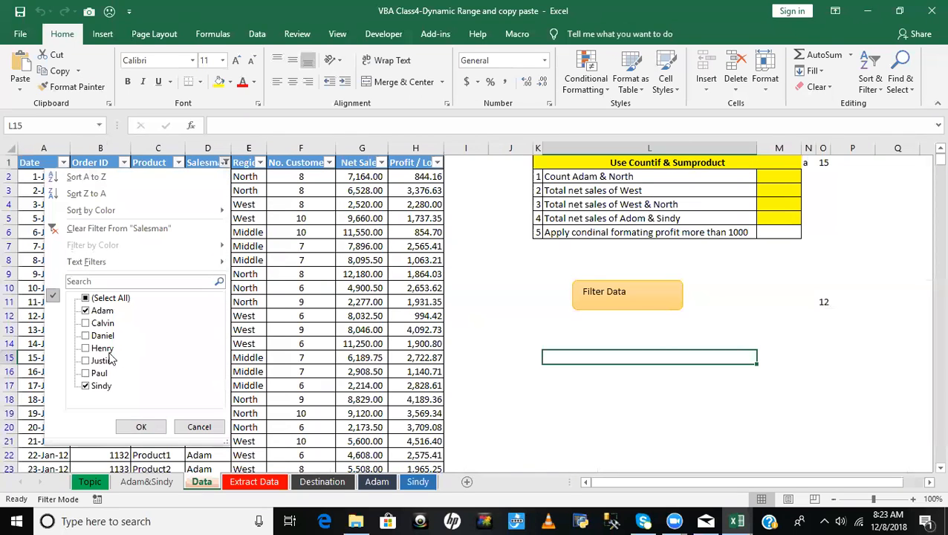
left_click(90, 327)
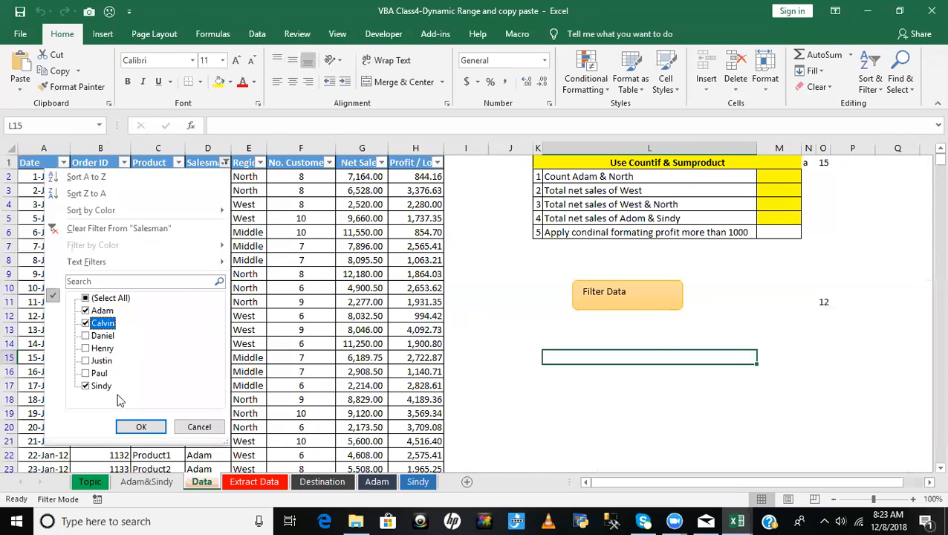
left_click(141, 426)
- Examine the row numbers of the filtered records on the Data sheet, especially where one salesman's rows end and the next begin
scroll(198, 338, "down", 7)
scroll(212, 338, "down", 14)
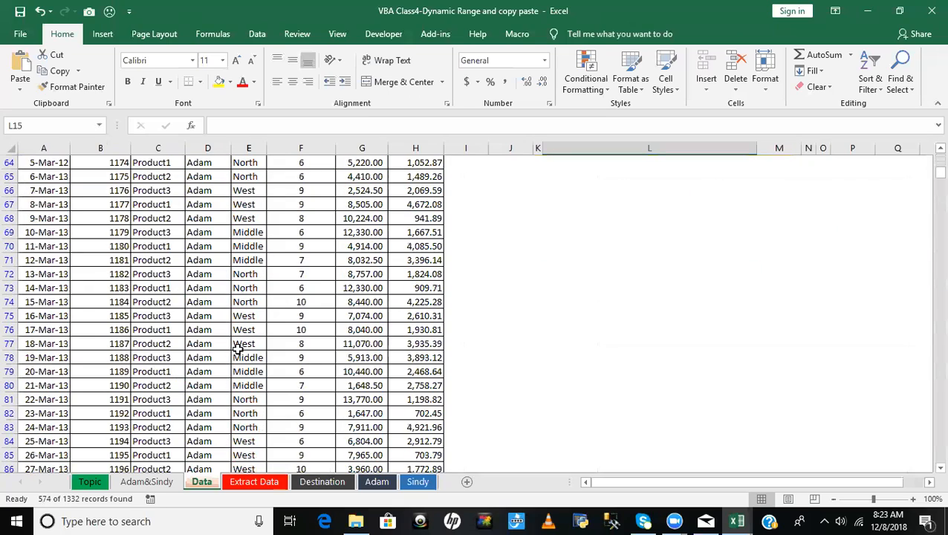
scroll(212, 338, "down", 15)
scroll(52, 379, "down", 19)
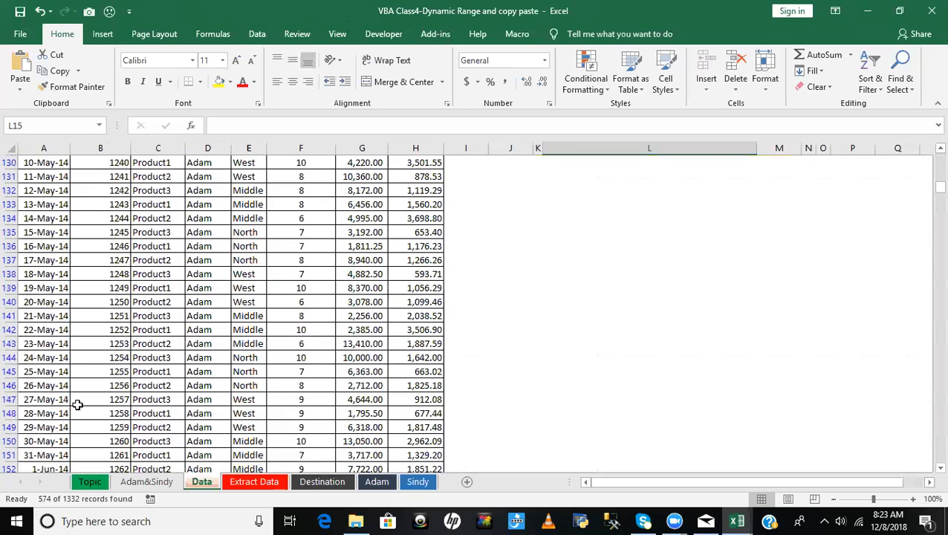
left_click_drag(927, 201, 929, 240)
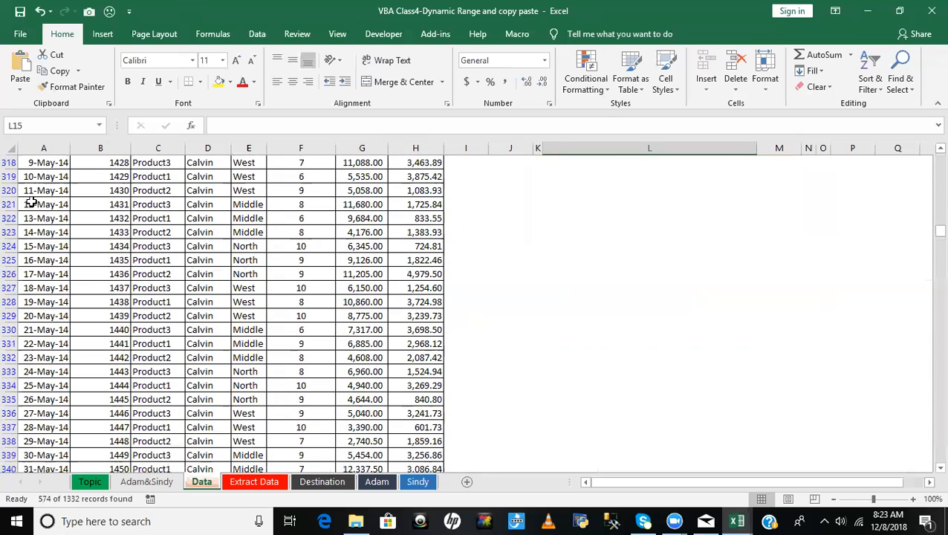
left_click(97, 273)
scroll(98, 281, "down", 7)
scroll(98, 281, "down", 20)
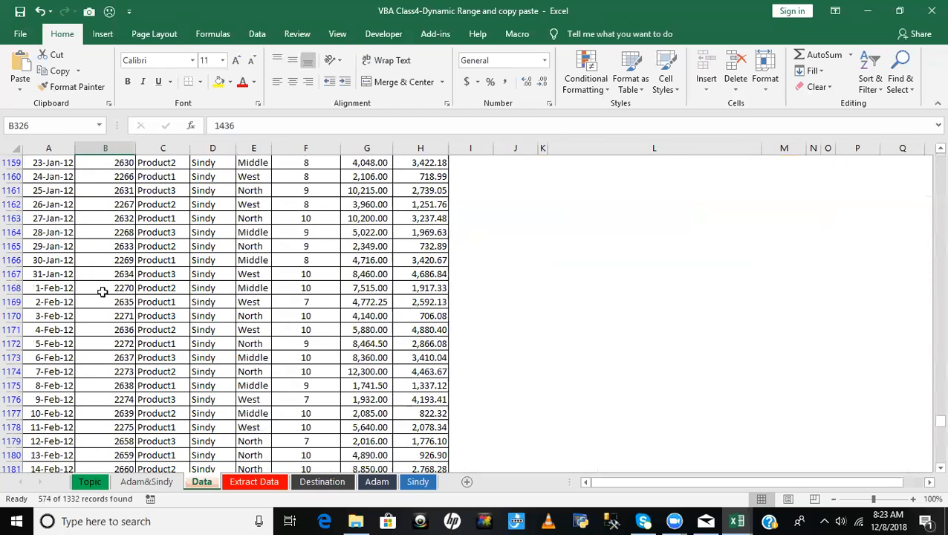
scroll(111, 233, "up", 7)
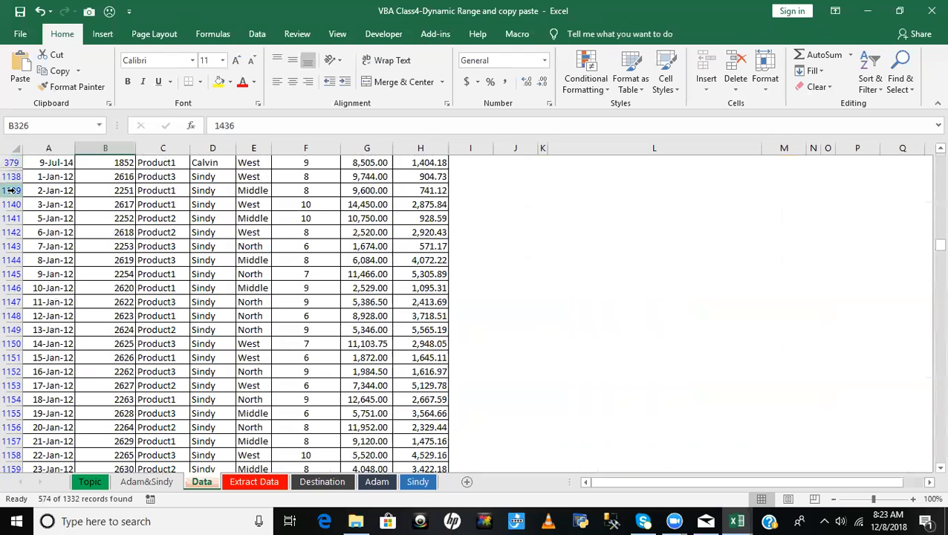
- View the Go To Special options on the Data sheet, including Visible cells only, close them unapplied and return to the header row
scroll(98, 228, "up", 20)
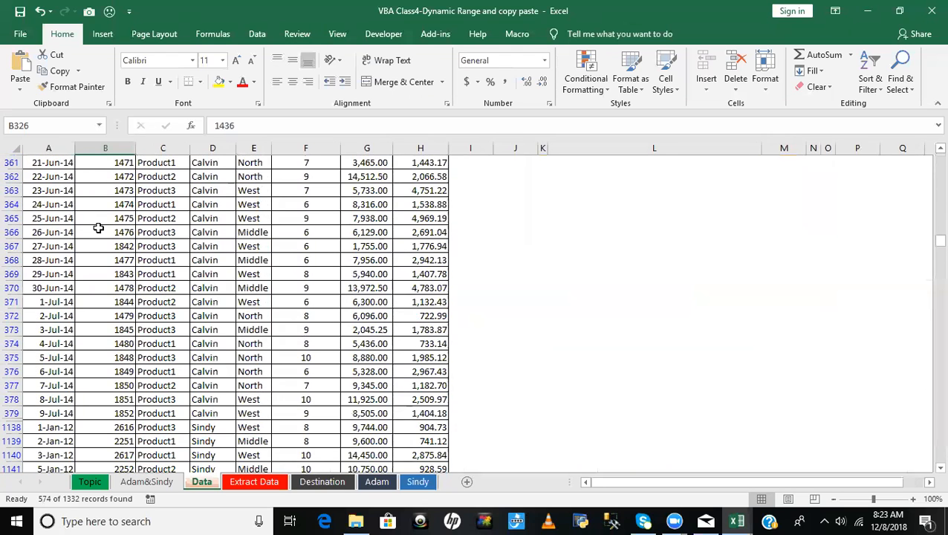
scroll(98, 228, "up", 20)
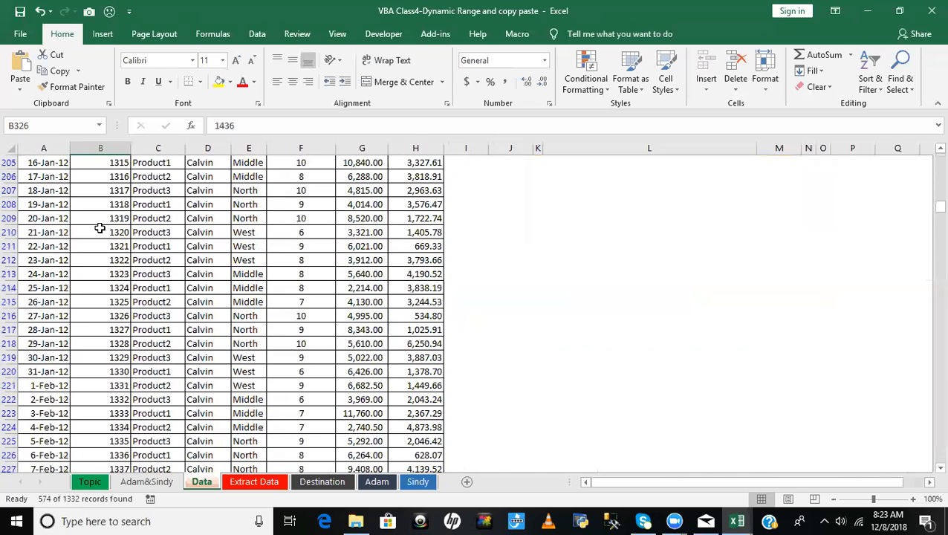
scroll(927, 214, "up", 7)
left_click_drag(937, 199, 937, 160)
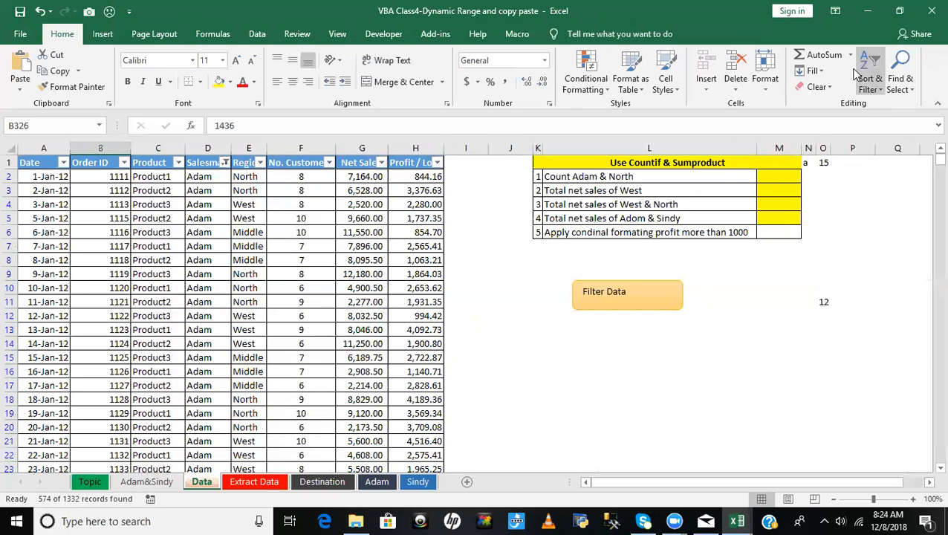
left_click(898, 80)
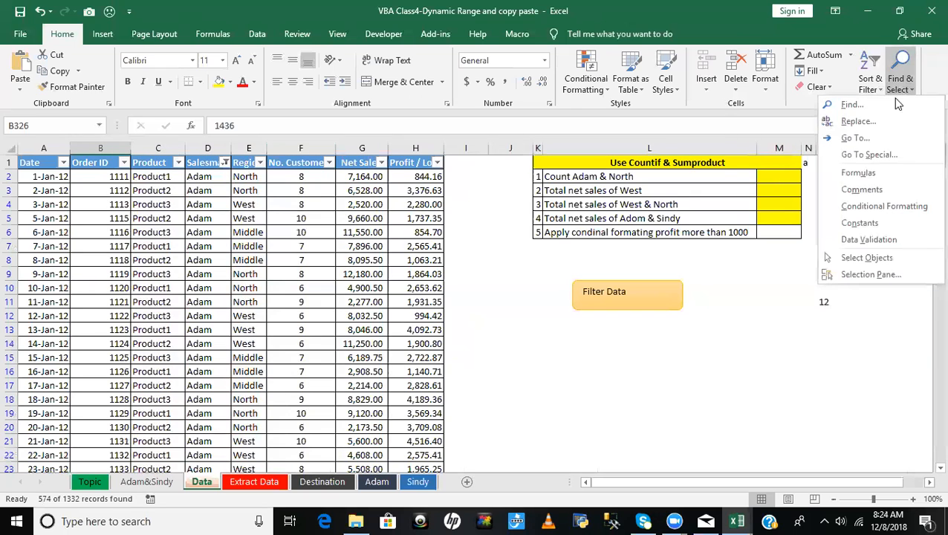
left_click(866, 154)
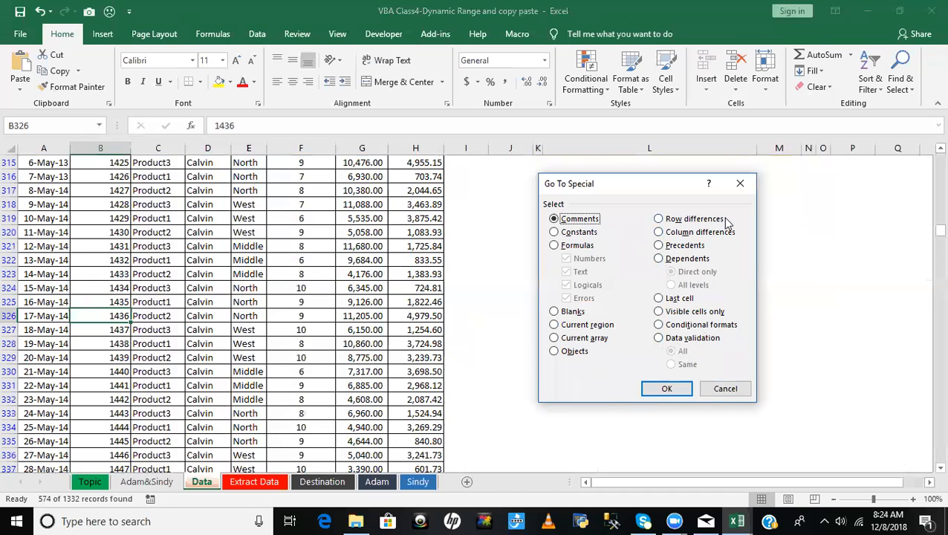
left_click(725, 389)
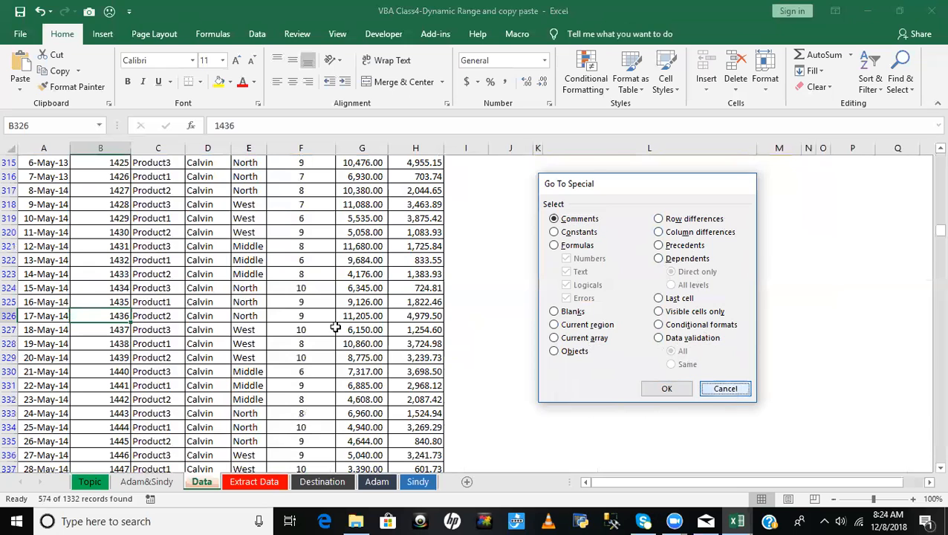
left_click(253, 293)
key("ctrl+Up")
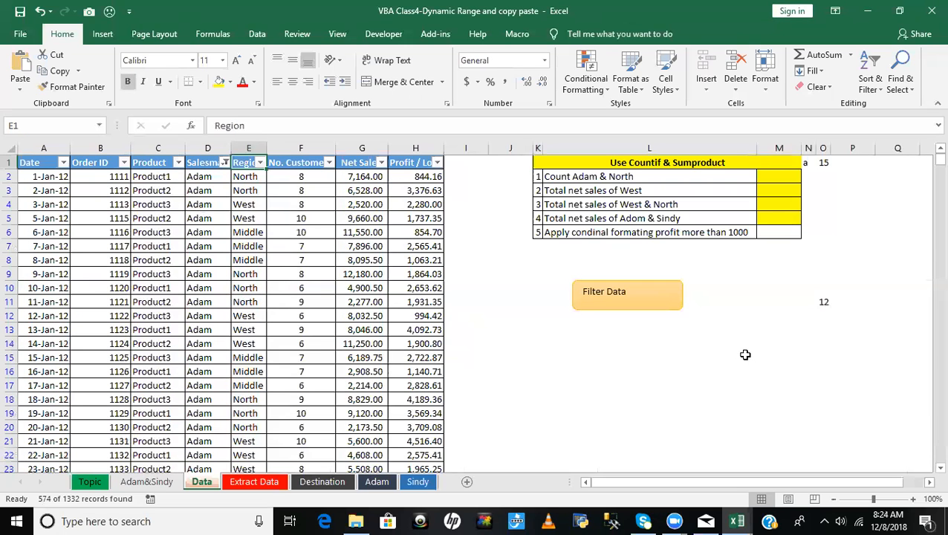
- Switch to the VBA editor and insert the comment 'Step4 paste data above the PasteSpecial statement in Q_7
key("alt+F11")
left_click(712, 285)
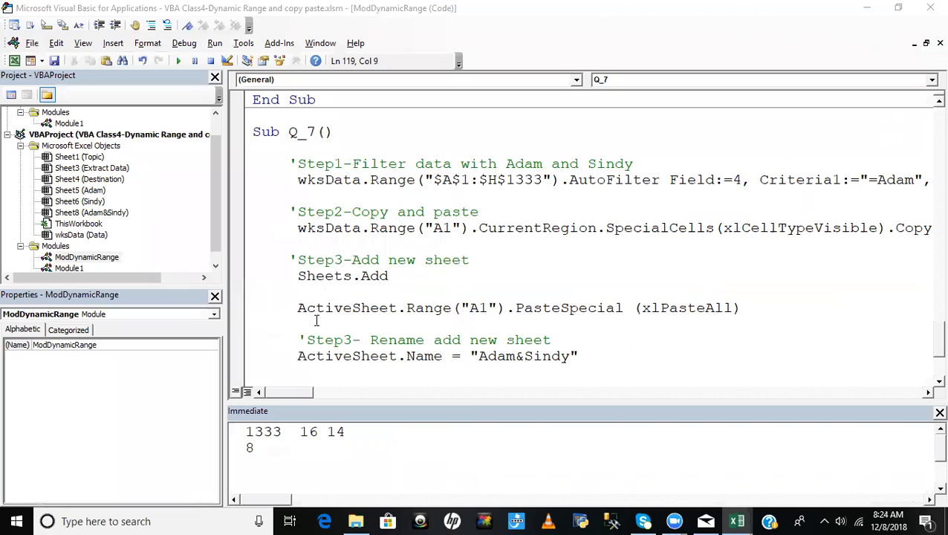
left_click_drag(303, 308, 753, 313)
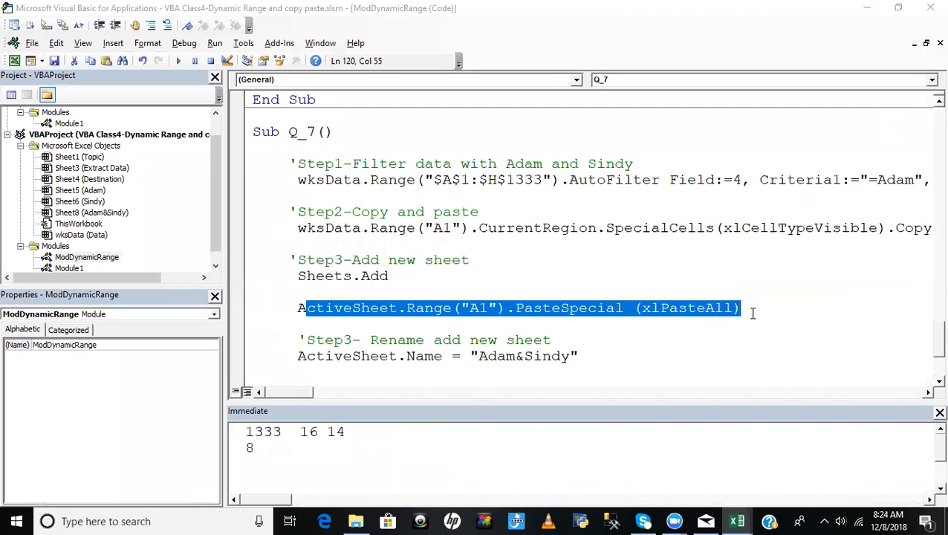
left_click(708, 349)
left_click_drag(311, 290, 318, 291)
key("BackSpace")
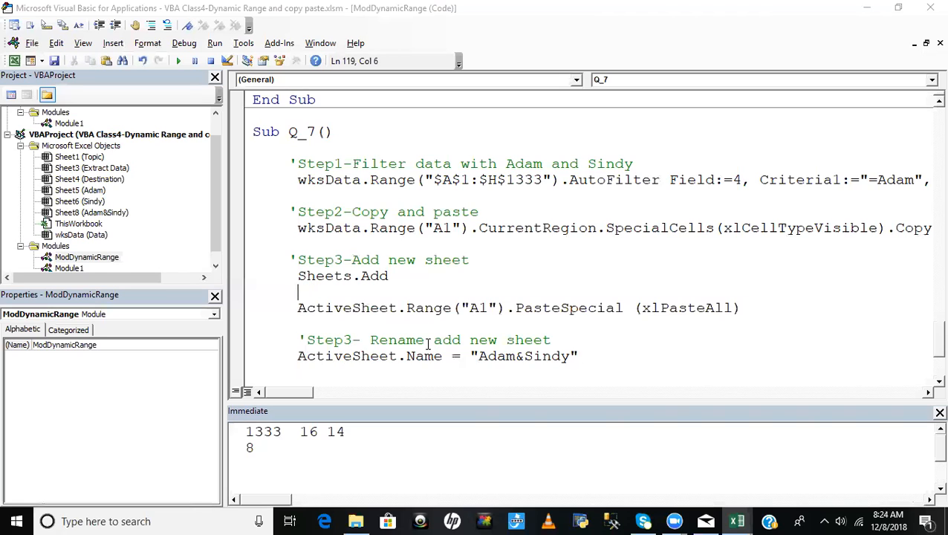
key("Return")
type("'S")
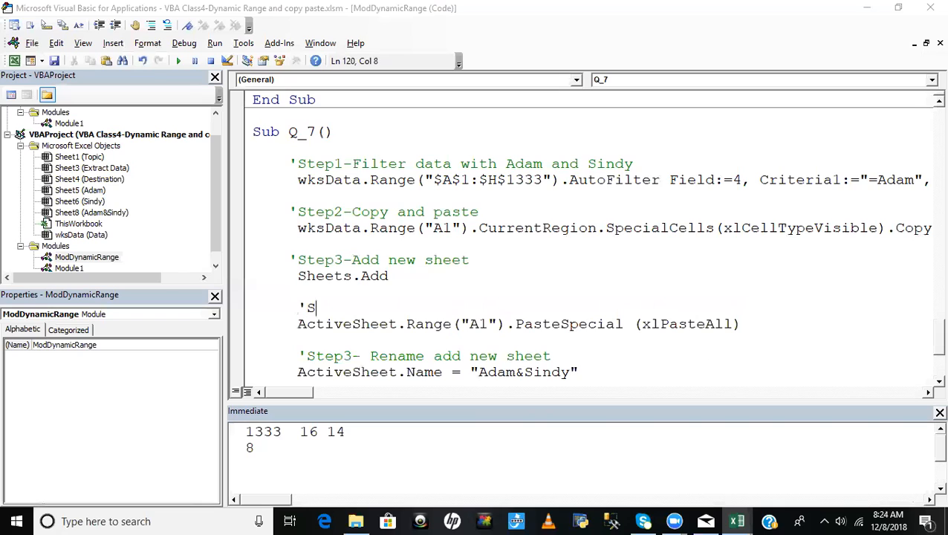
type("tep")
type("1")
type(" paste data")
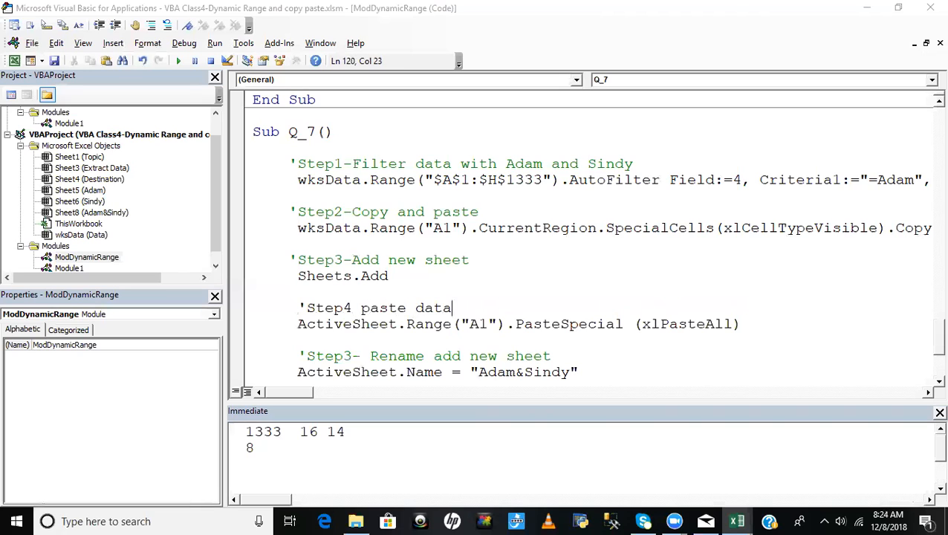
type(" into active dsh")
- Extend the Step4 comment with "into add sheet"
key("BackSpace")
key("BackSpace")
key("BackSpace")
key("BackSpace")
key("BackSpace")
key("BackSpace")
key("BackSpace")
key("BackSpace")
key("BackSpace")
key("BackSpace")
key("BackSpace")
type("o add sheet")
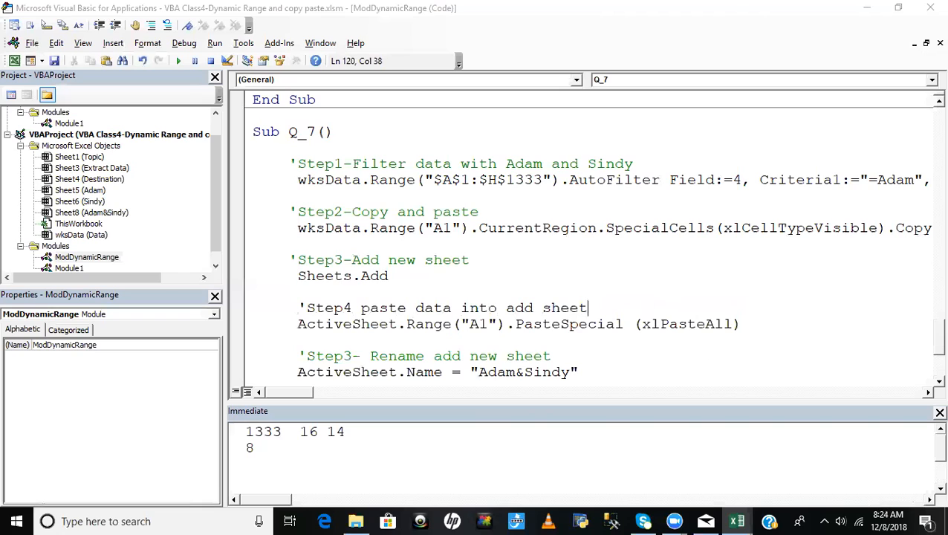
left_click(555, 257)
- Renumber the rename-sheet comment as Step5 and the clear-filter comment as Step6
left_click(636, 365)
left_click(353, 355)
key("BackSpace")
type("5")
left_click(526, 355)
scroll(527, 351, "down", 2)
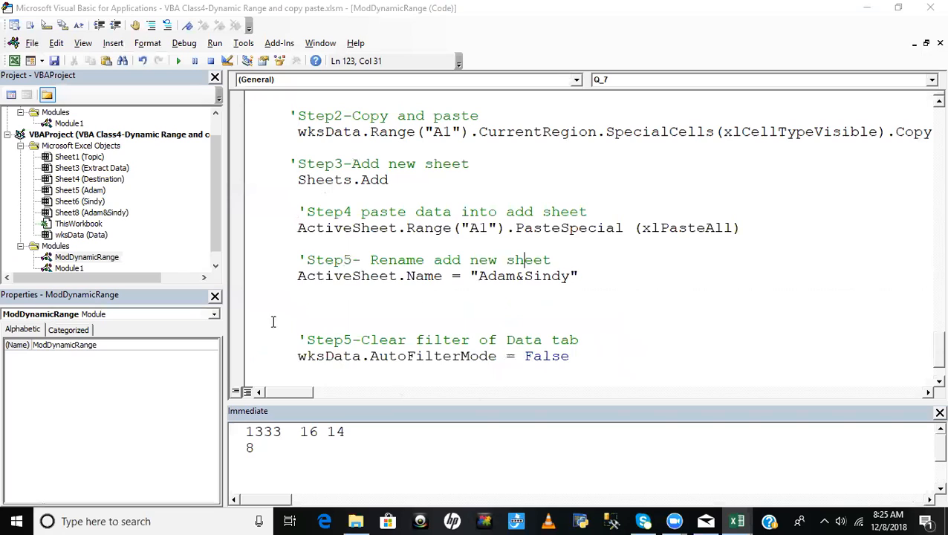
left_click(354, 339)
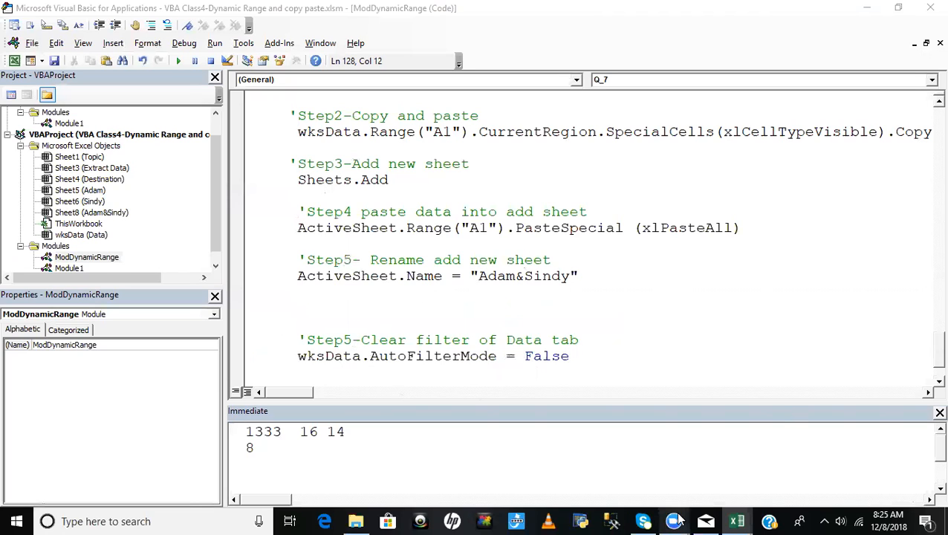
key("BackSpace")
type("6")
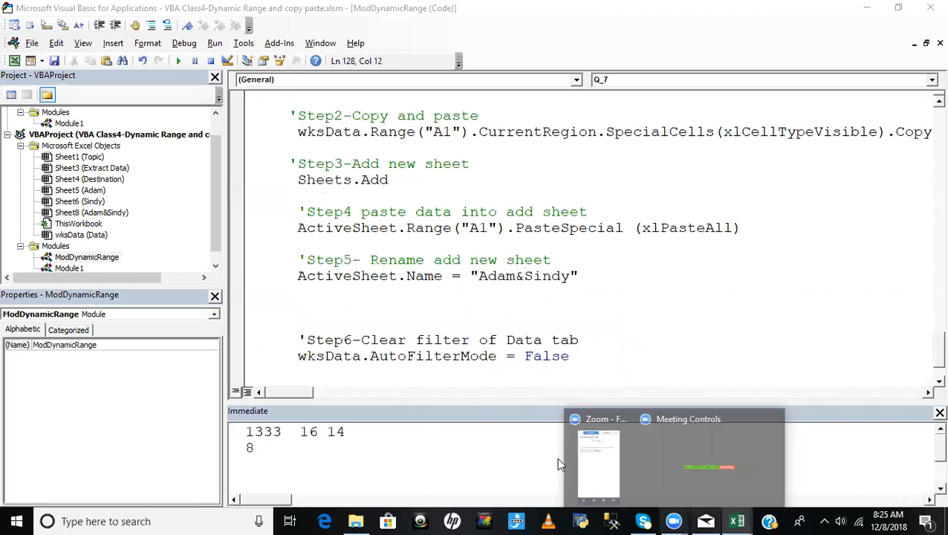
- Delete the extra blank lines between the ActiveSheet.Name statement and the Step6 comment
left_click(284, 302)
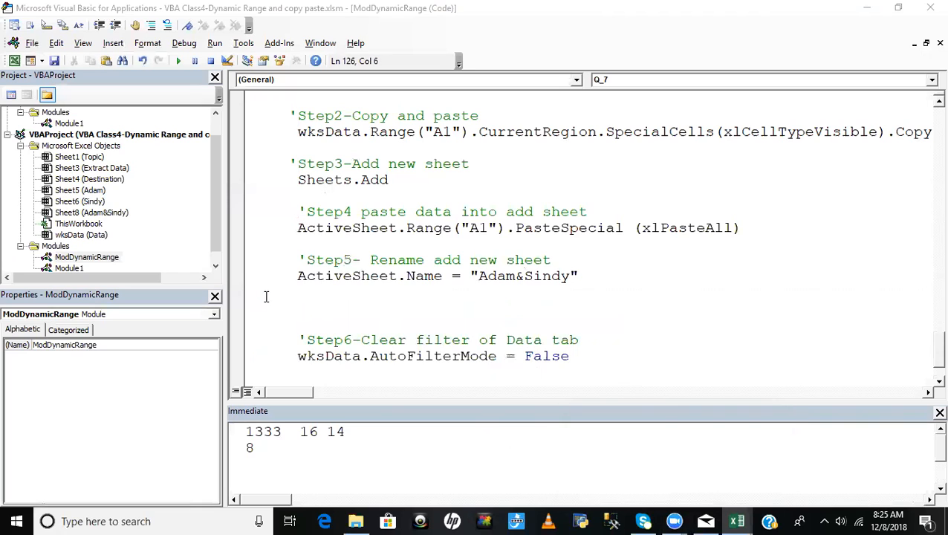
left_click_drag(265, 296, 312, 312)
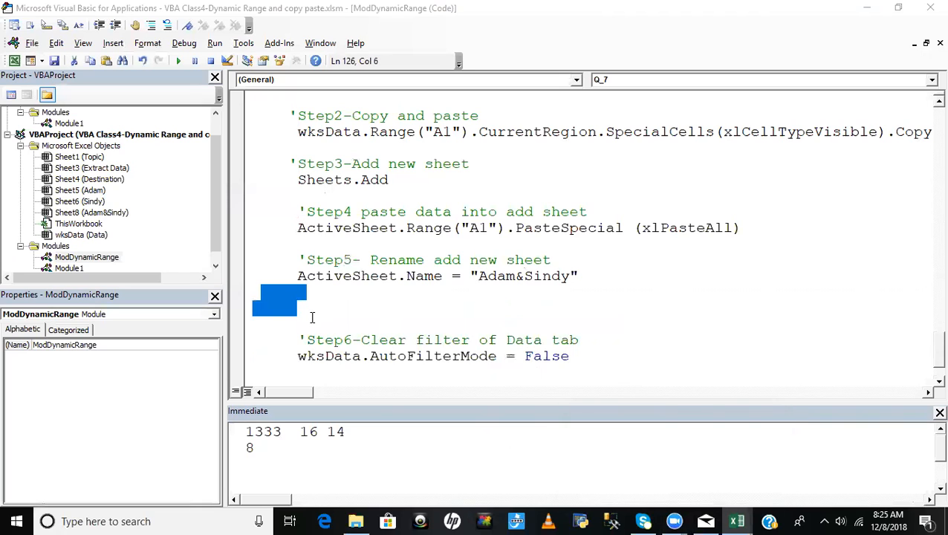
key("BackSpace")
key("BackSpace")
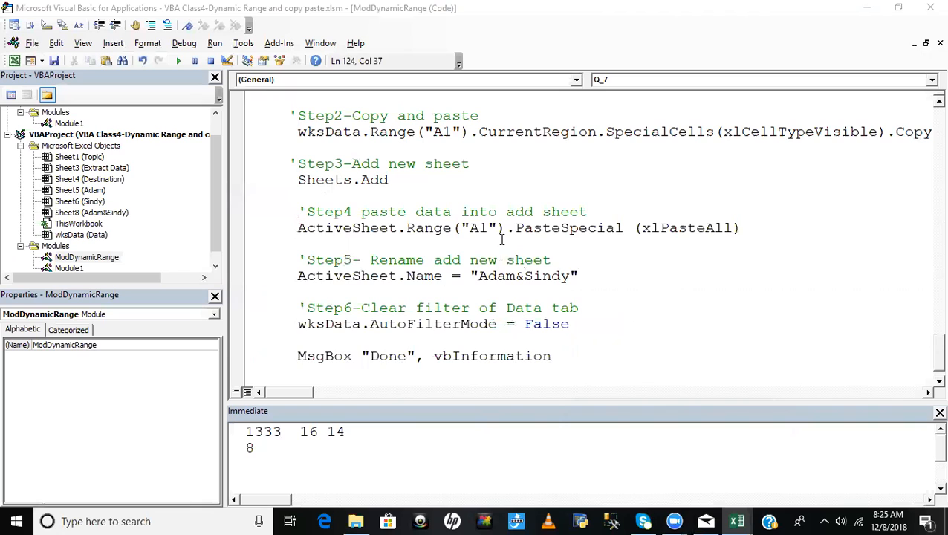
- Review the Q_7 statements in order, from the filter and copy through paste, rename and filter clearing to the closing MsgBox
scroll(500, 240, "up", 3)
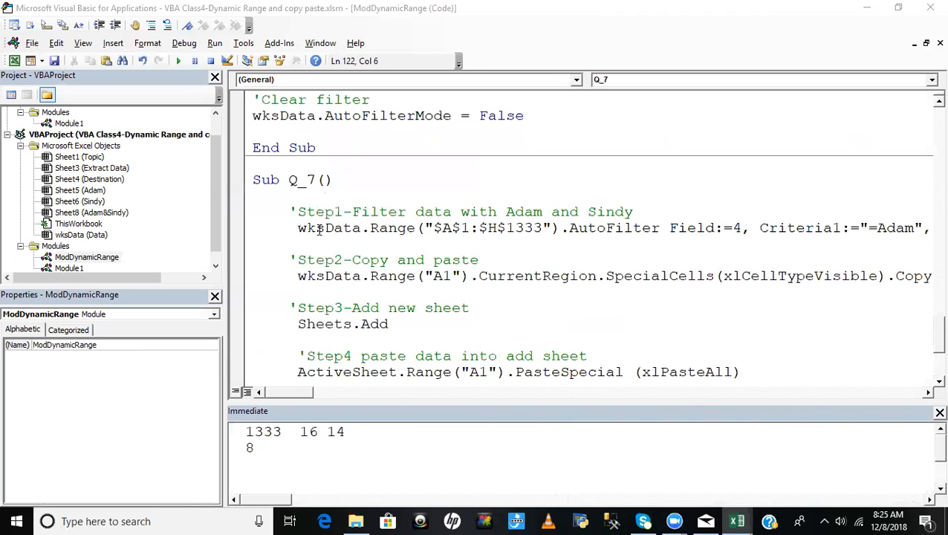
left_click(369, 327)
scroll(383, 312, "down", 3)
left_click_drag(304, 230, 746, 234)
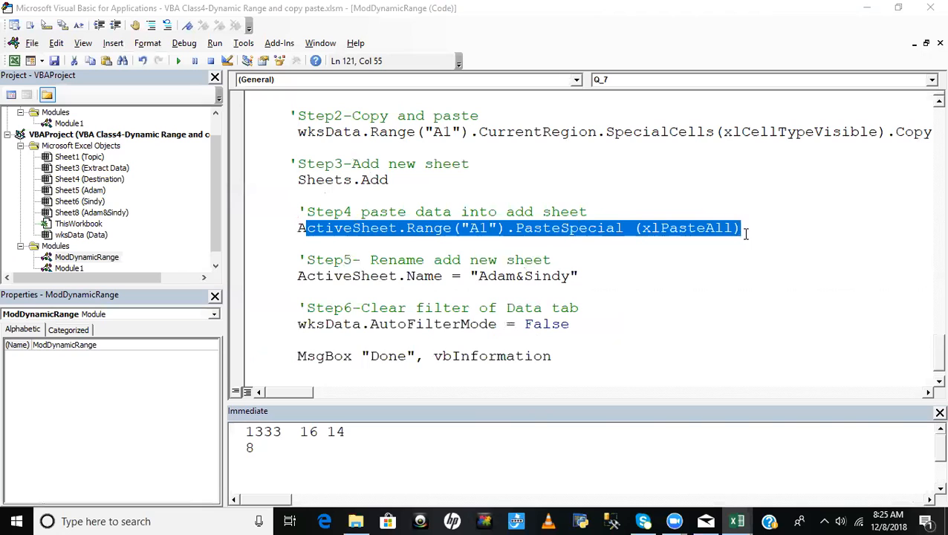
left_click_drag(298, 277, 580, 277)
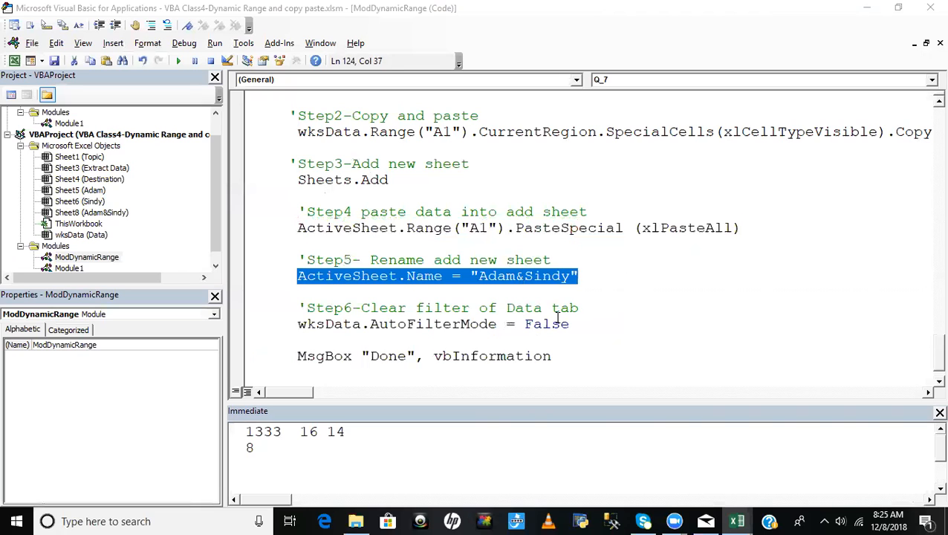
left_click_drag(309, 324, 650, 323)
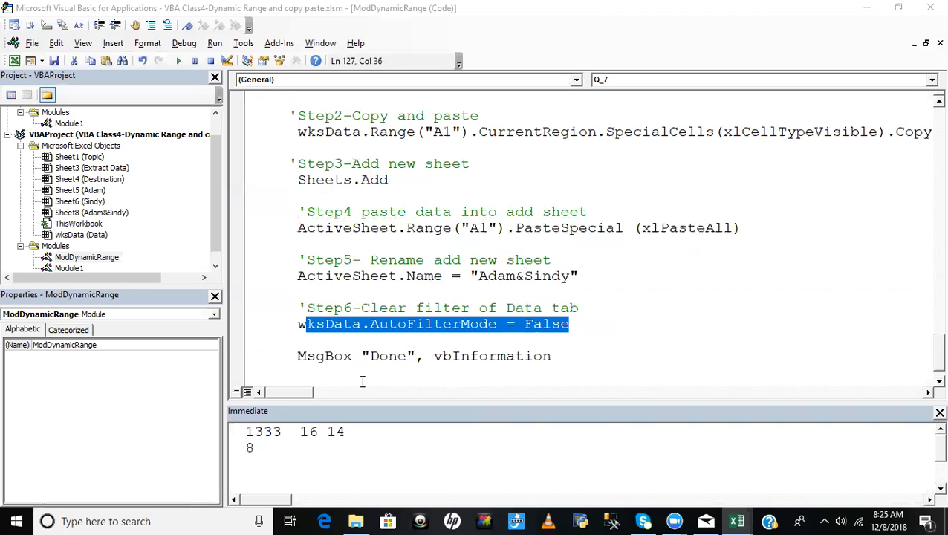
left_click_drag(298, 356, 552, 357)
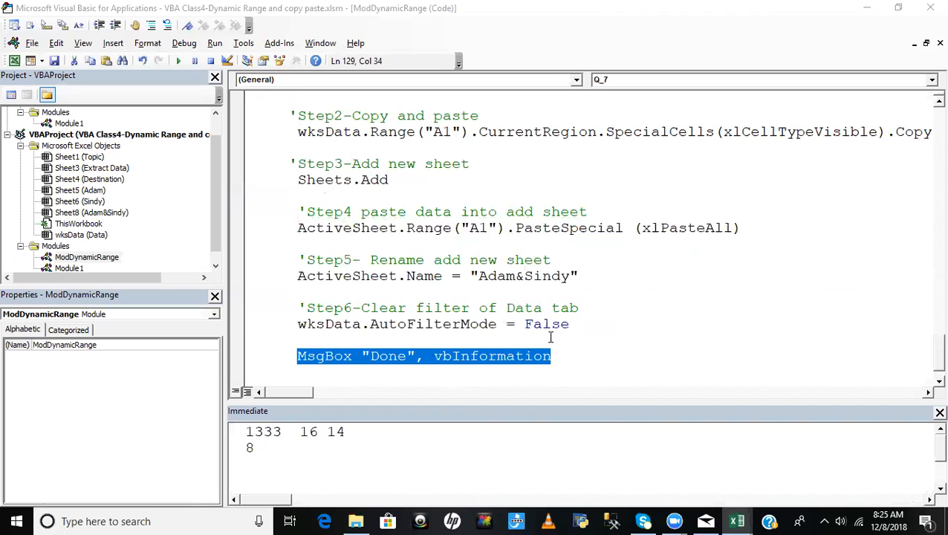
scroll(505, 275, "down", 1)
scroll(498, 268, "up", 4)
left_click(504, 321)
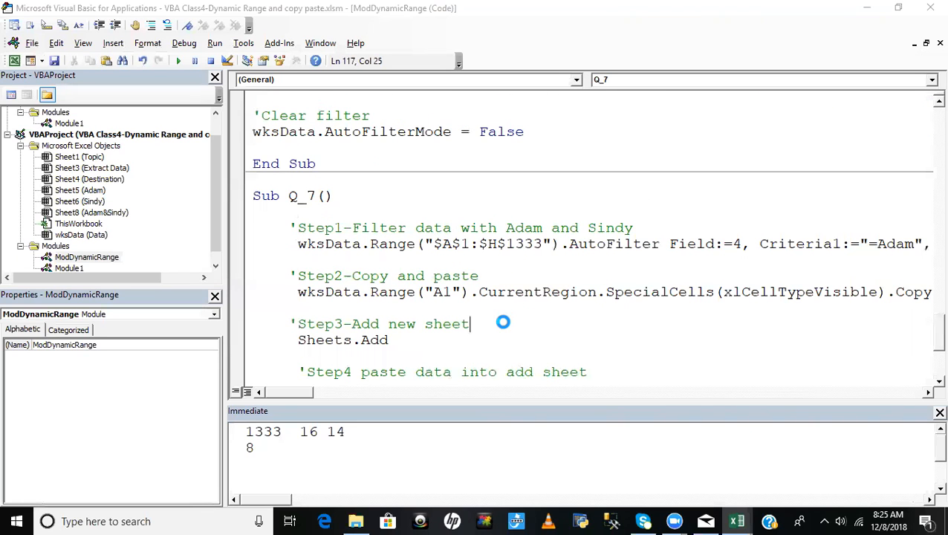
- Set a breakpoint on the AutoFilter statement under Step1 in Q_7
key("alt+F11")
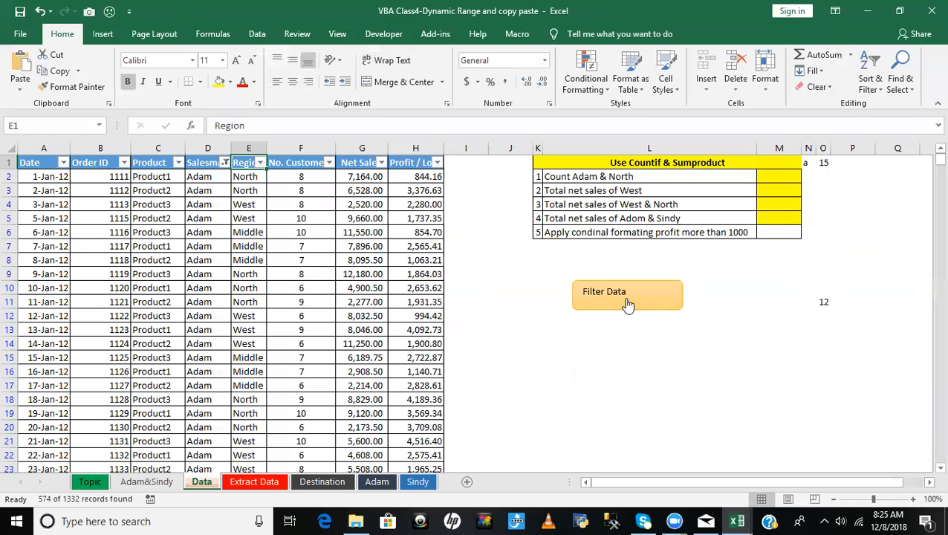
key("alt+F11")
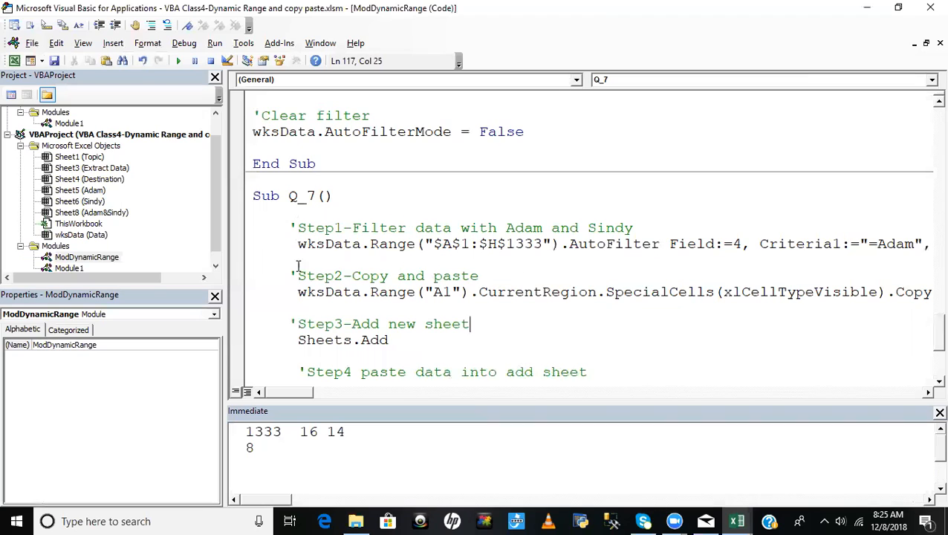
left_click(238, 246)
left_click(479, 291)
- Switch to the Excel workbook and delete the blank sheet named after both salesmen, confirming the deletion
key("alt+F11")
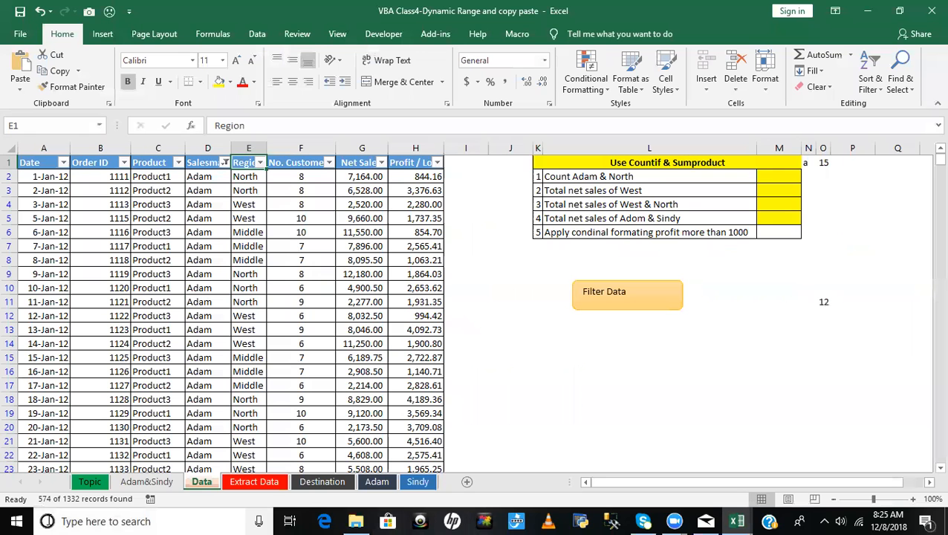
left_click(152, 484)
right_click(153, 484)
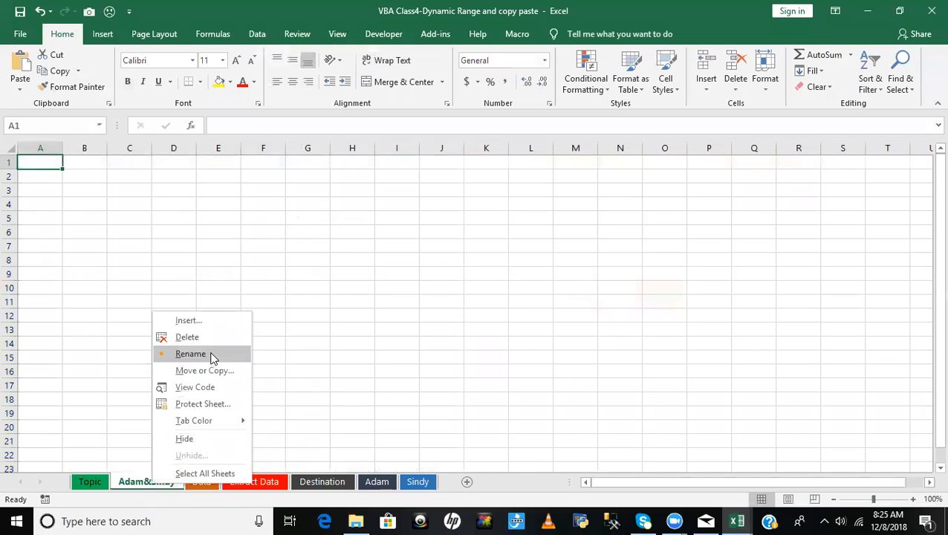
left_click(195, 339)
left_click(451, 299)
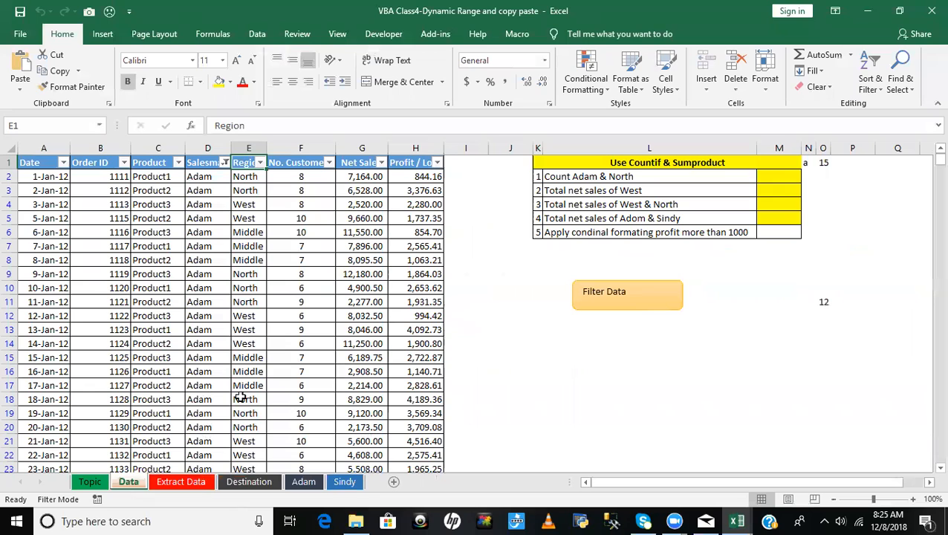
- Remove the AutoFilter from the Data sheet's header row
left_click(203, 167)
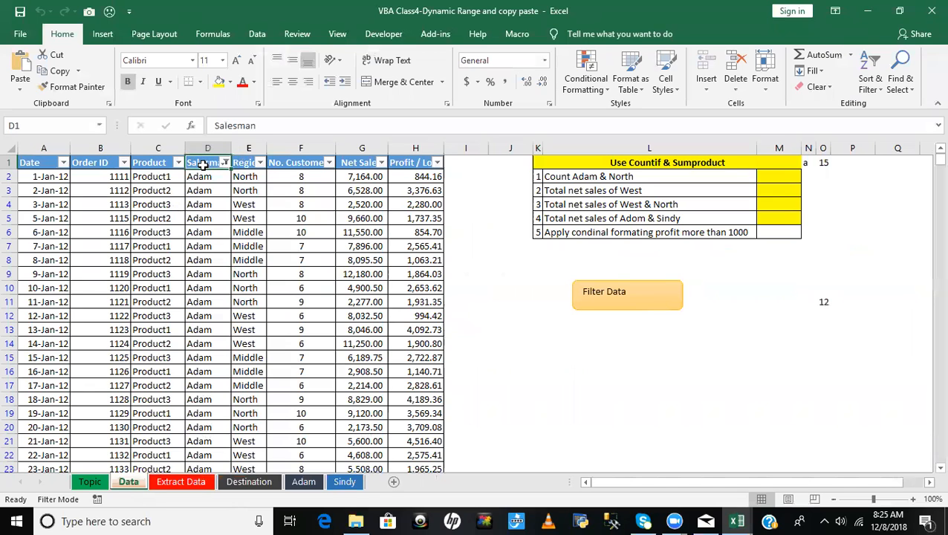
key("ctrl+shift+l")
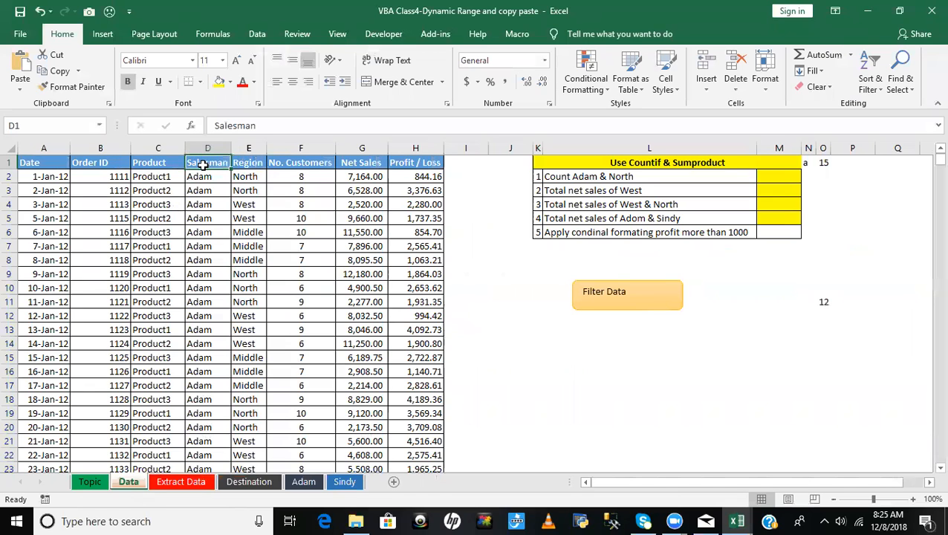
left_click(216, 218)
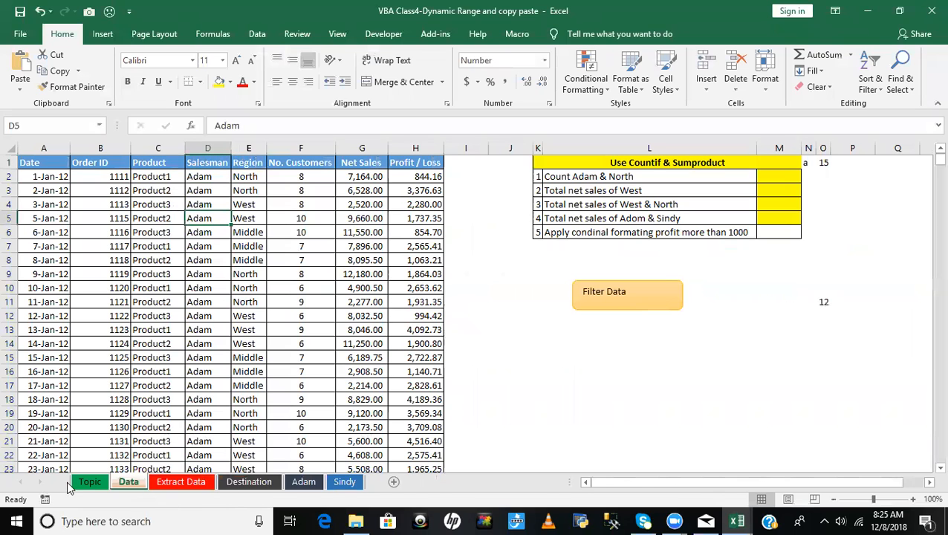
- Start Q_7 from the Data sheet's Filter Data shape and execute the AutoFilter statement under Step1 in break mode
left_click(622, 295)
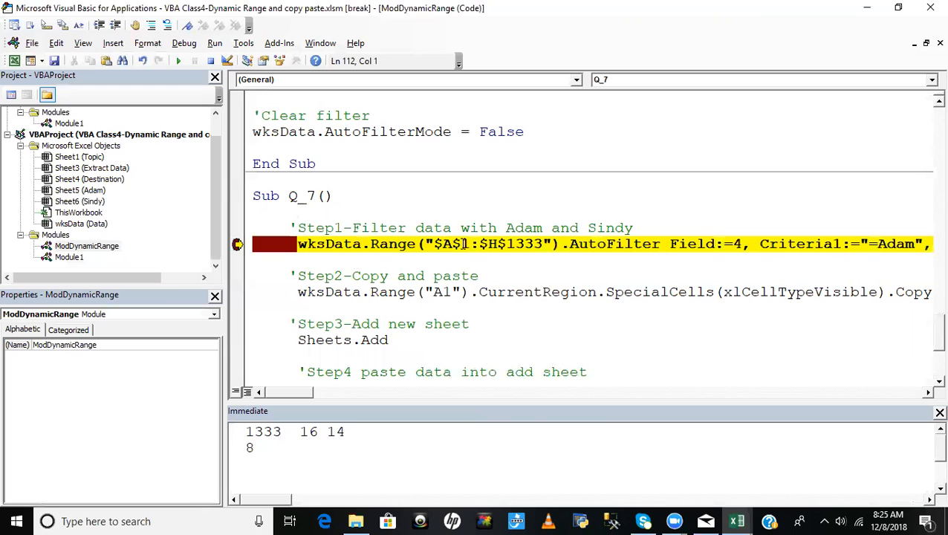
key("alt+F11")
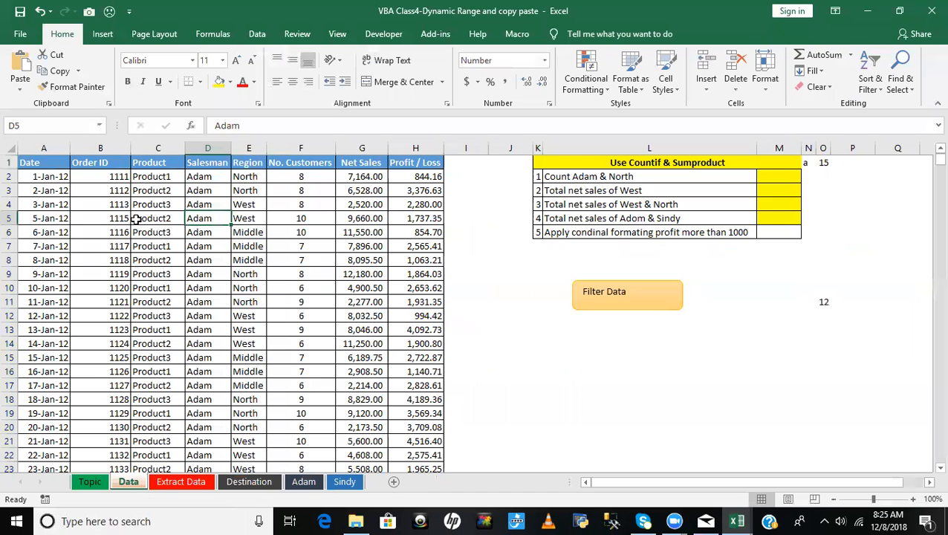
key("alt+F11")
key("F8")
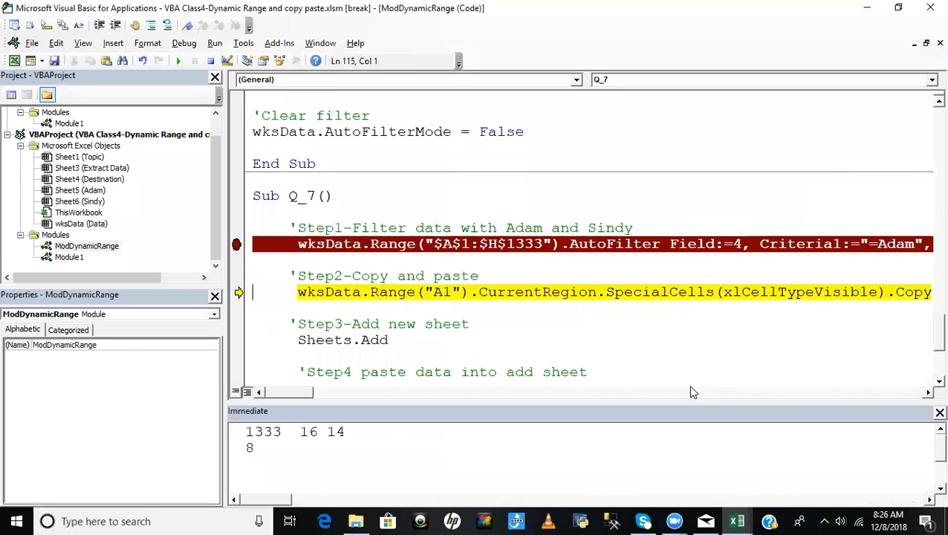
- Check which salesmen are selected in the Salesman column's filter on the Data sheet, then return to the code
key("alt+F11")
left_click(224, 162)
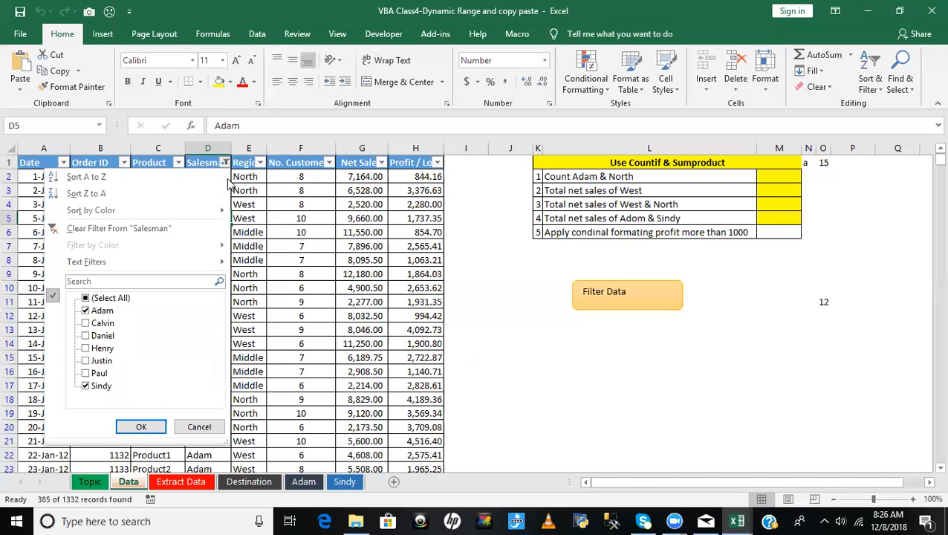
left_click(141, 426)
key("alt+F11")
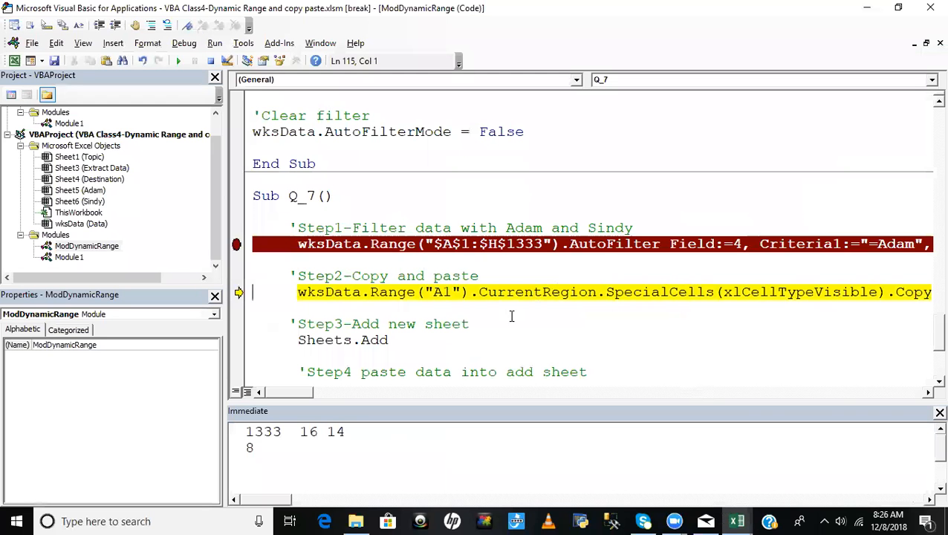
- Execute the Step2 statement that copies the visible cells and check the copied range on the Data sheet
key("F8")
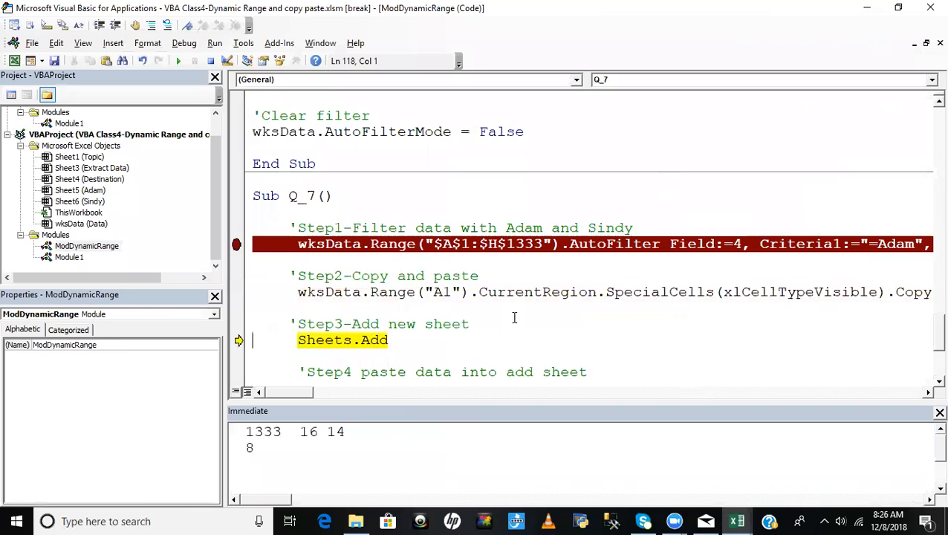
key("alt+F11")
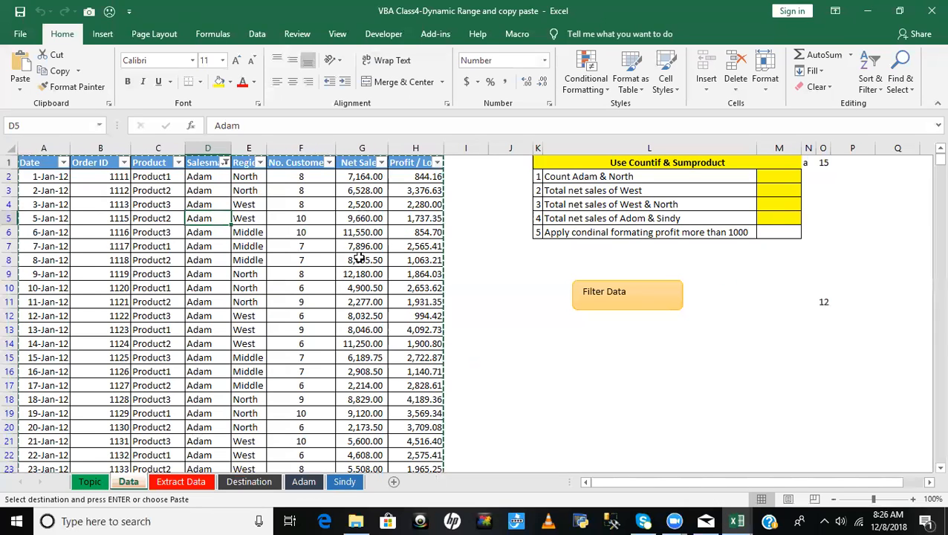
key("alt+F11")
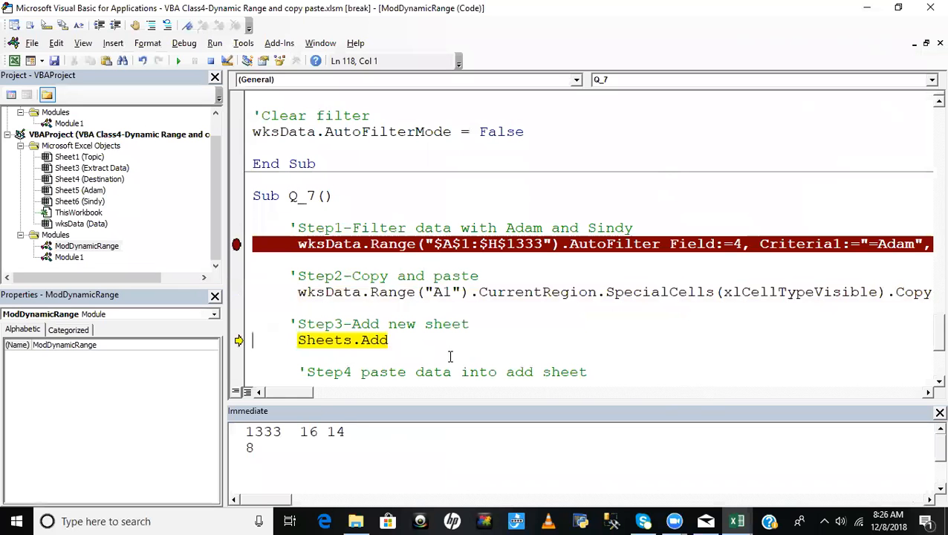
- Execute the Sheets.Add statement under Step3 and check the new blank sheet in the workbook
key("F8")
key("alt+F11")
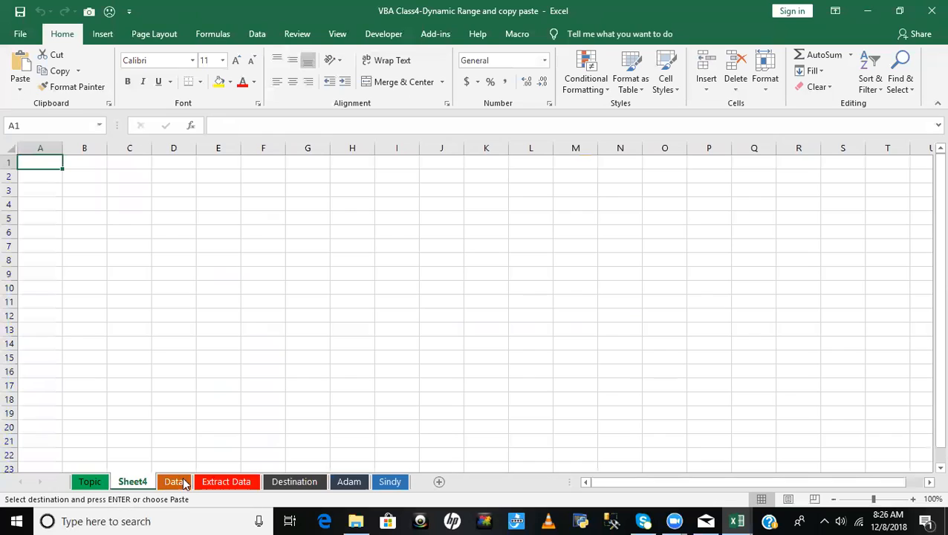
key("alt+F11")
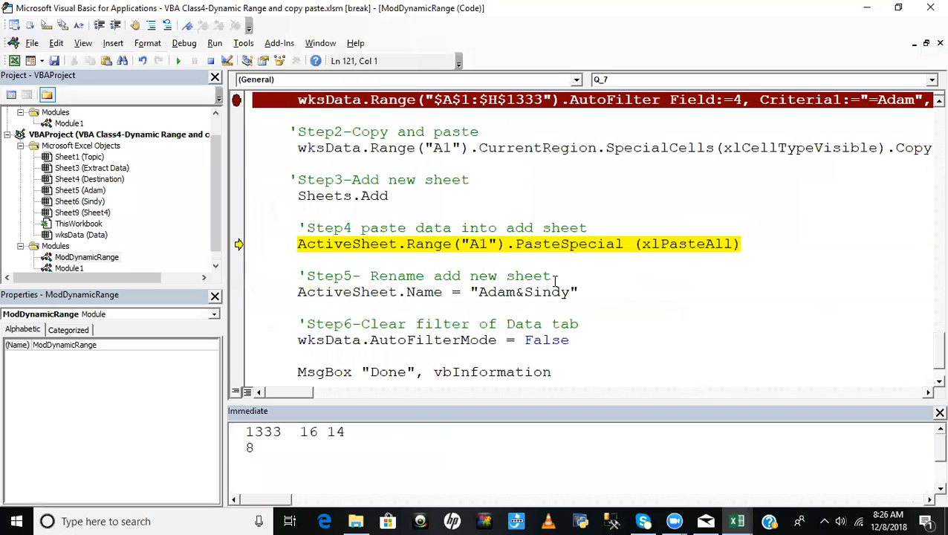
- Execute the Step4 PasteSpecial statement and inspect the data pasted from A1 on the new sheet
key("F8")
key("alt+F11")
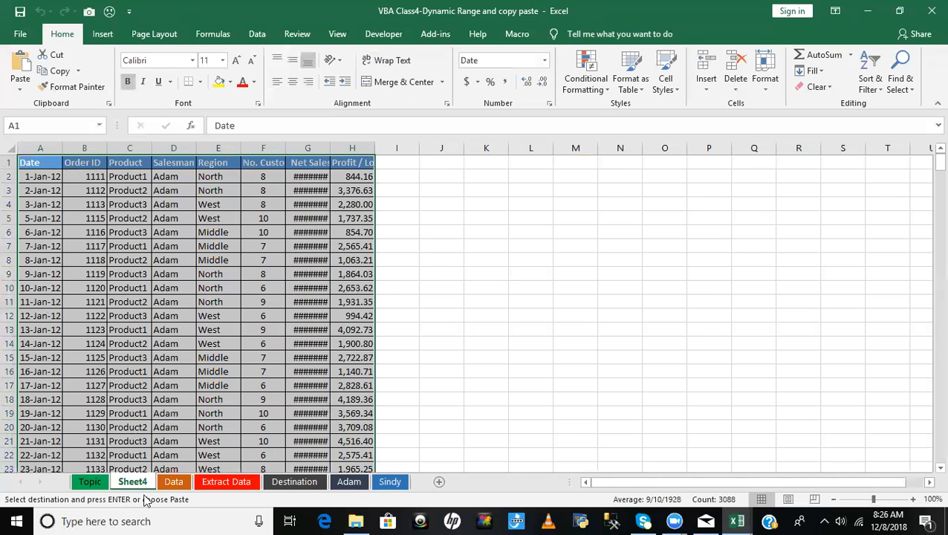
key("alt+F11")
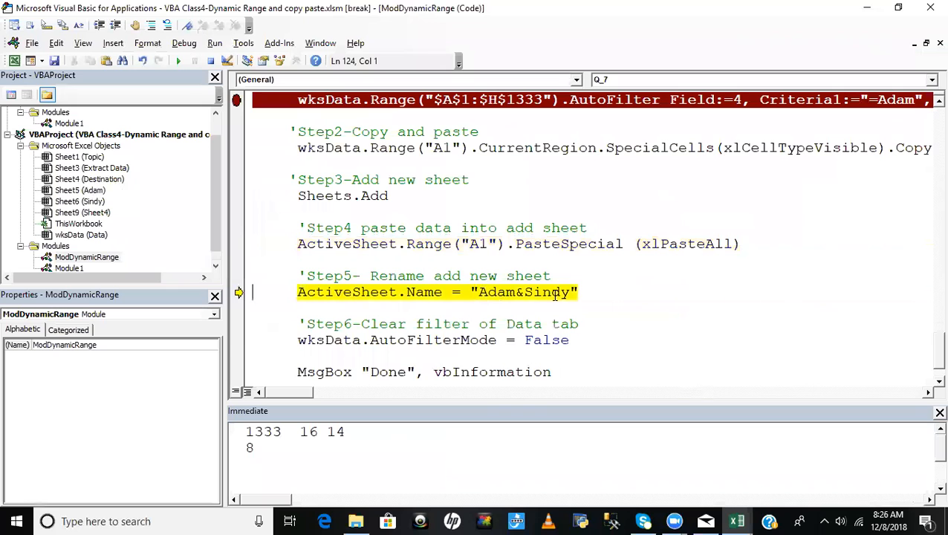
- Execute the Step5 ActiveSheet.Name statement and check the new sheet's name in the workbook
key("F8")
key("alt+F11")
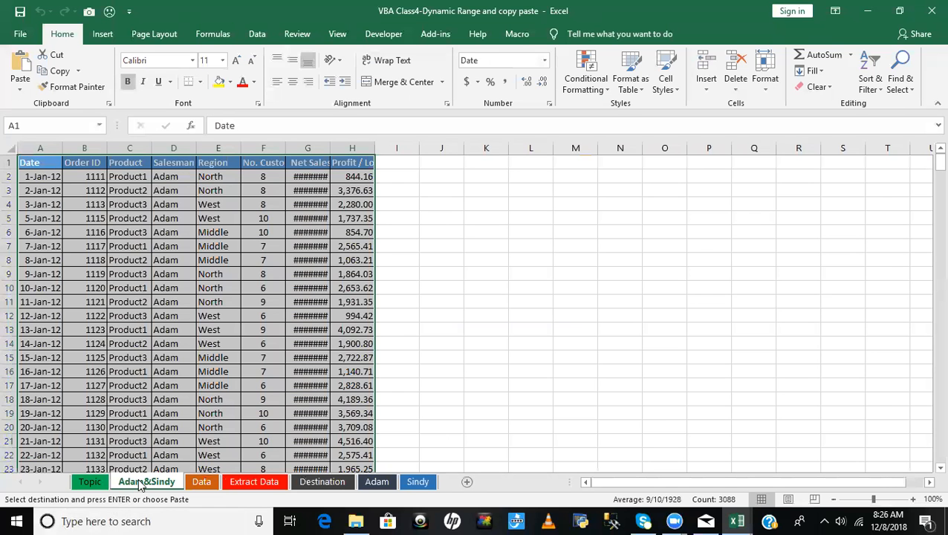
key("alt+F11")
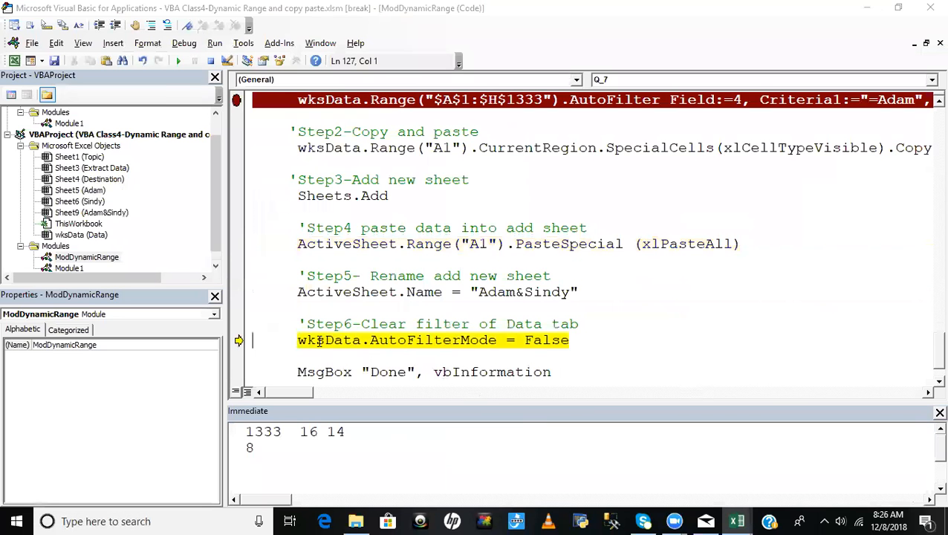
- Execute the Step6 filter-clearing statement and the closing MsgBox, dismiss the message and finish stepping through Q_7
mouse_move(385, 342)
key("F8")
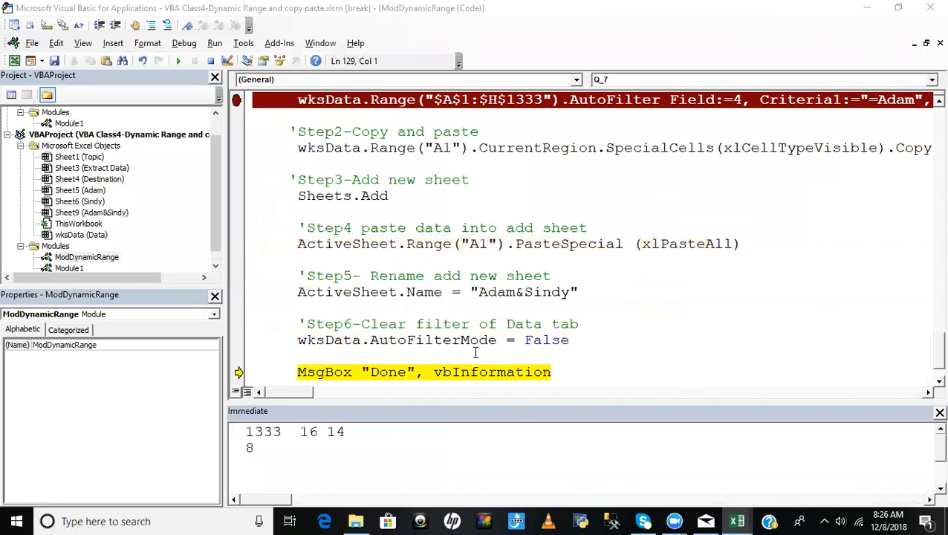
key("F8")
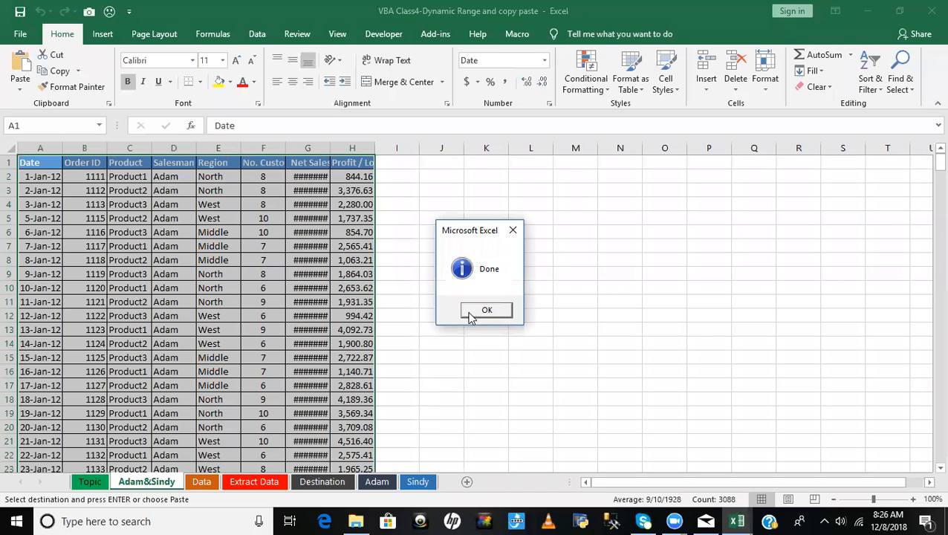
key("Return")
key("F8")
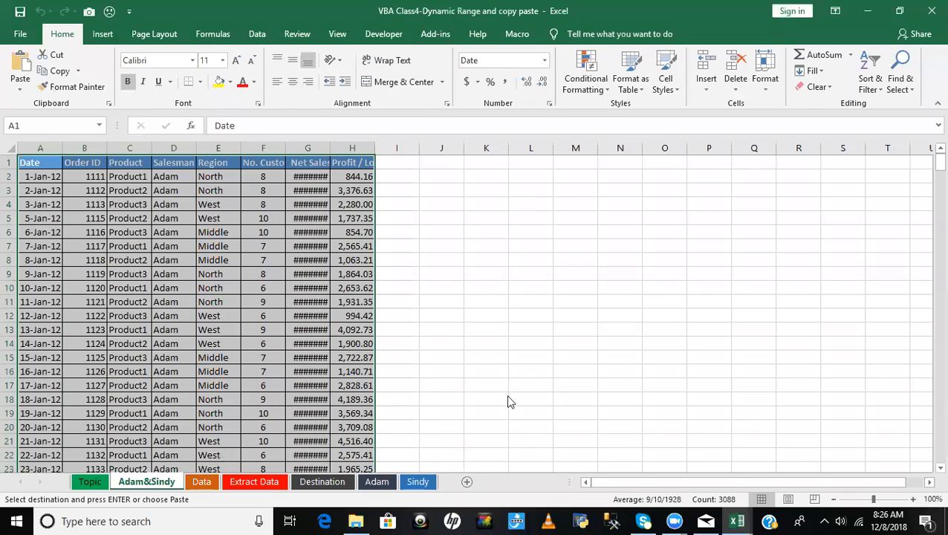
- Switch to the workbook's Data sheet and check the header row for filters around the Salesman column
key("alt+F11")
left_click(193, 485)
left_click(210, 319)
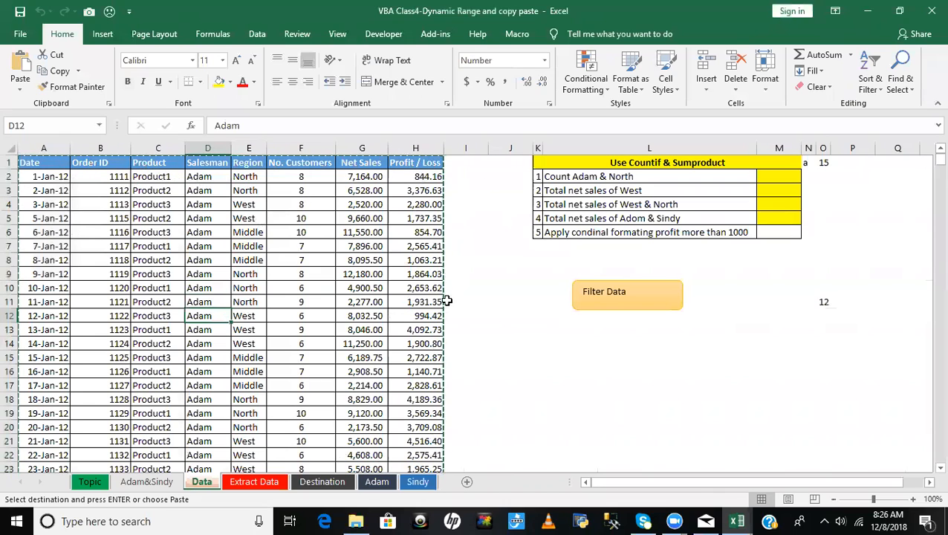
- In the VBA editor, add the line Application.CutCopyMode = False below wksData.AutoFilterMode = False in the Q_7 macro
key("alt+Tab")
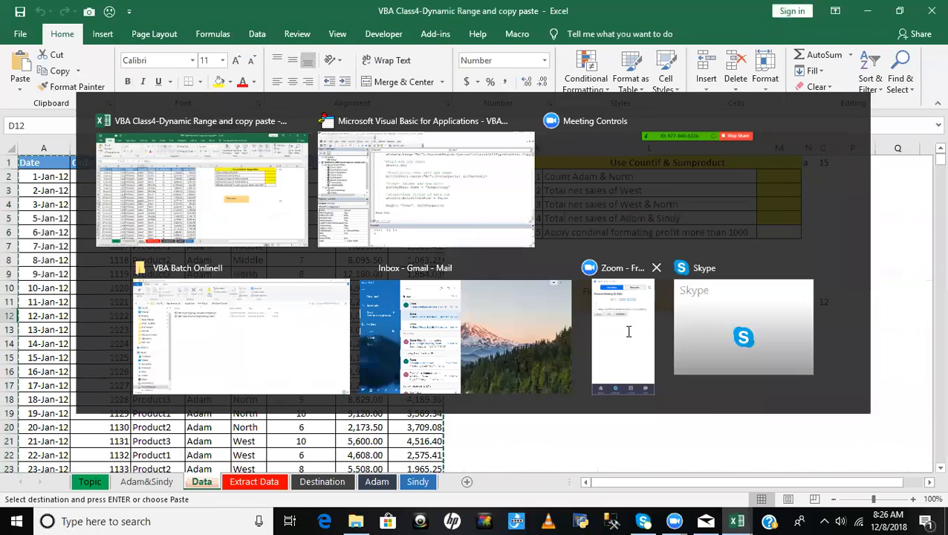
left_click(575, 291)
key("Return")
type("application.cur")
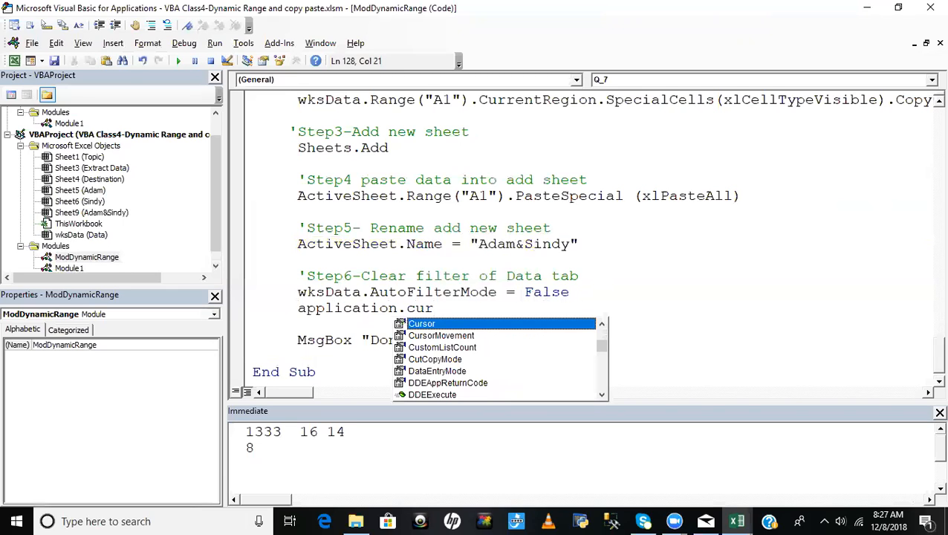
key("BackSpace")
type("t")
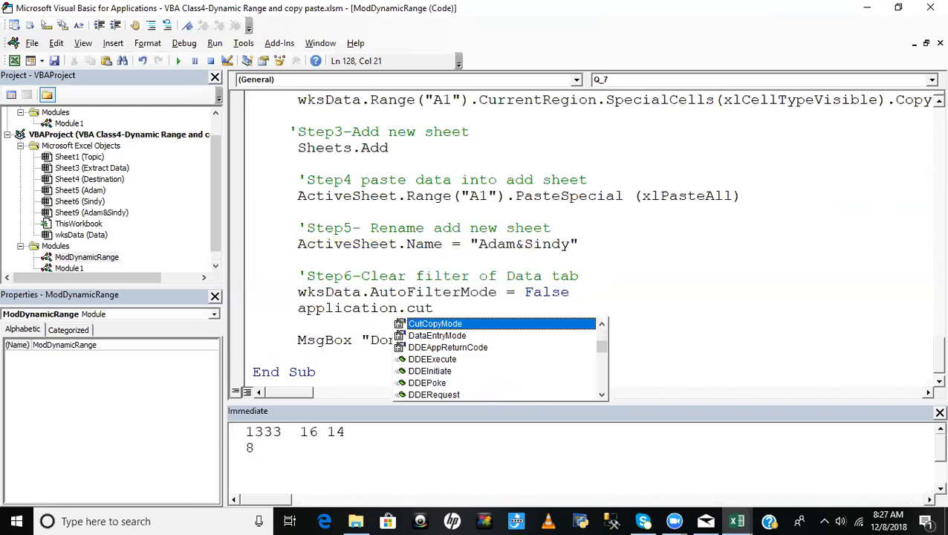
key("Tab")
type("=")
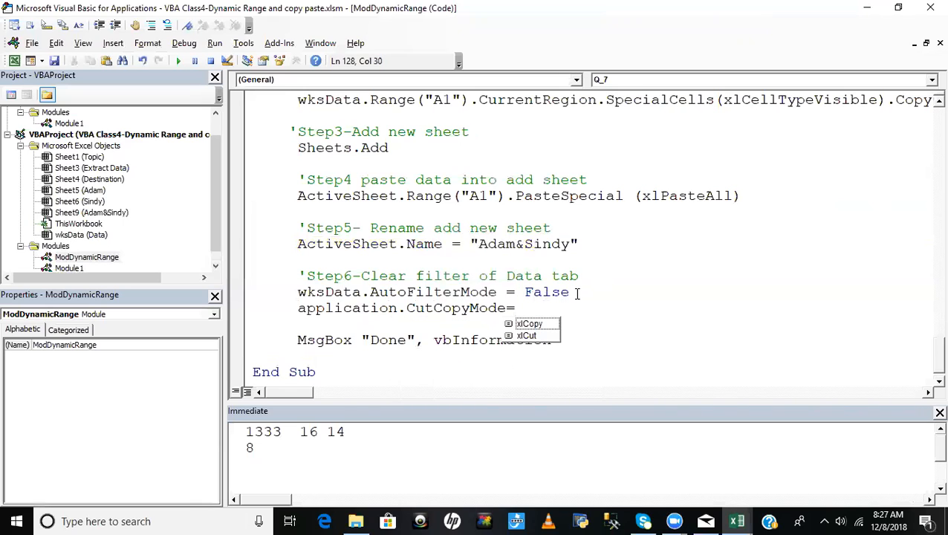
type("false")
left_click(621, 381)
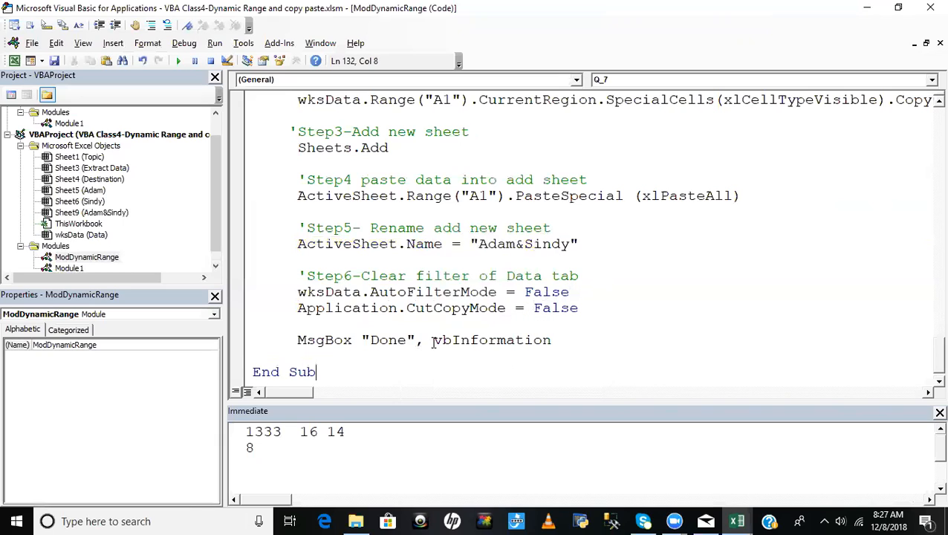
- Review the new CutCopyMode line and save the macro workbook
left_click_drag(291, 307, 651, 298)
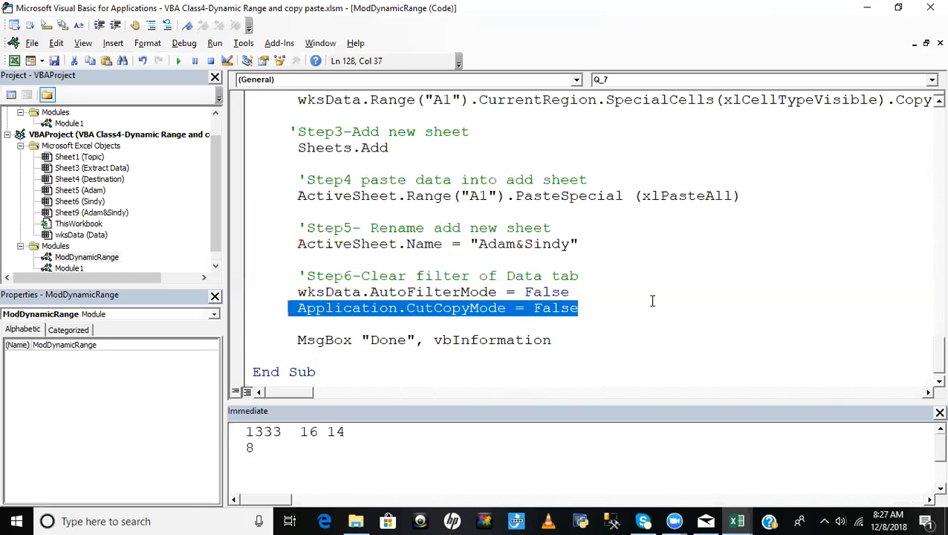
left_click(654, 301)
key("ctrl+s")
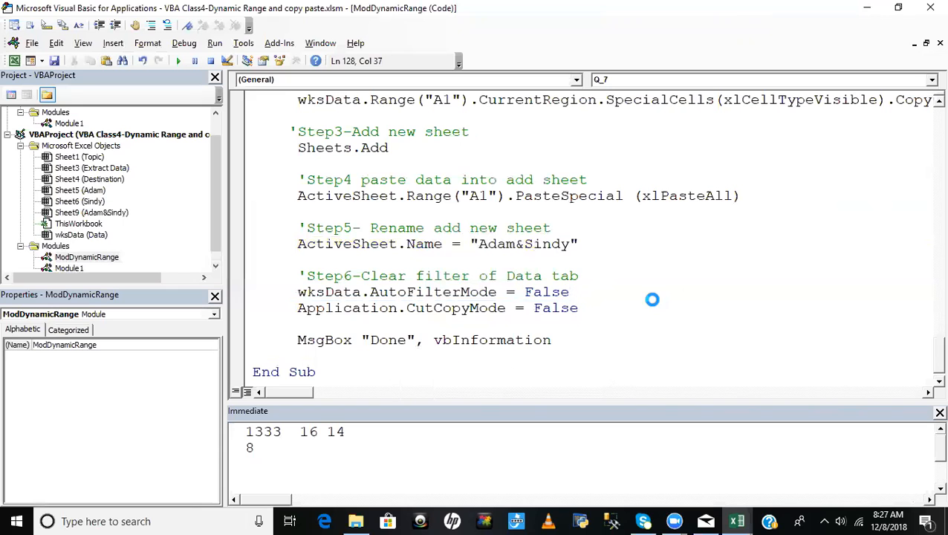
left_click(652, 299)
- Return to the Excel workbook and delete the sheet holding the two salesmen's combined data
key("alt+F11")
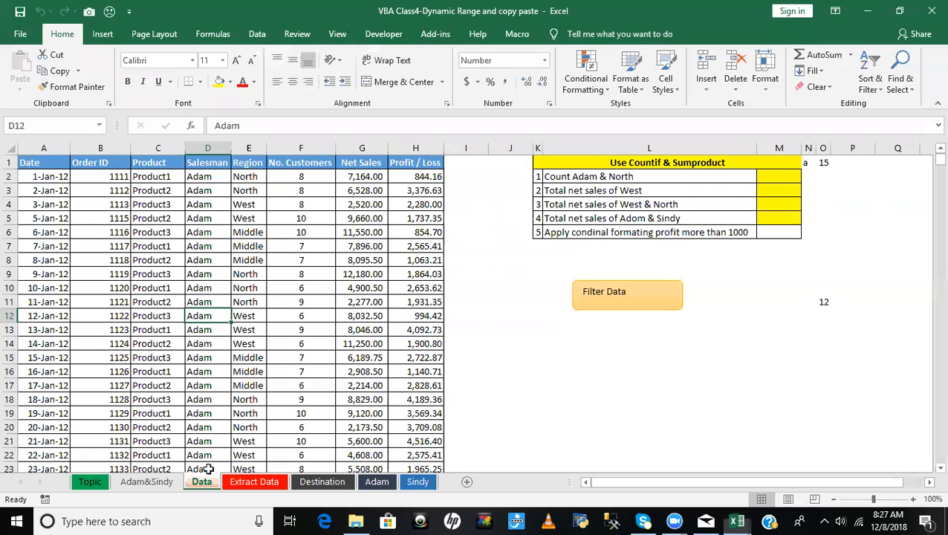
left_click(153, 482)
right_click(155, 483)
left_click(204, 341)
left_click(459, 300)
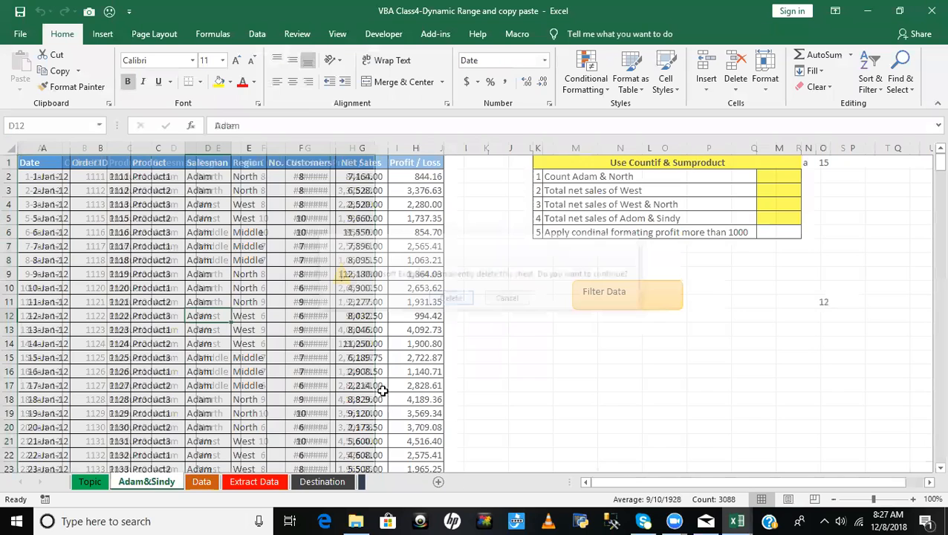
- Run the Filter Data macro, stop it in break mode, and remove the breakpoint from the AutoFilter line in Q_7
left_click(631, 295)
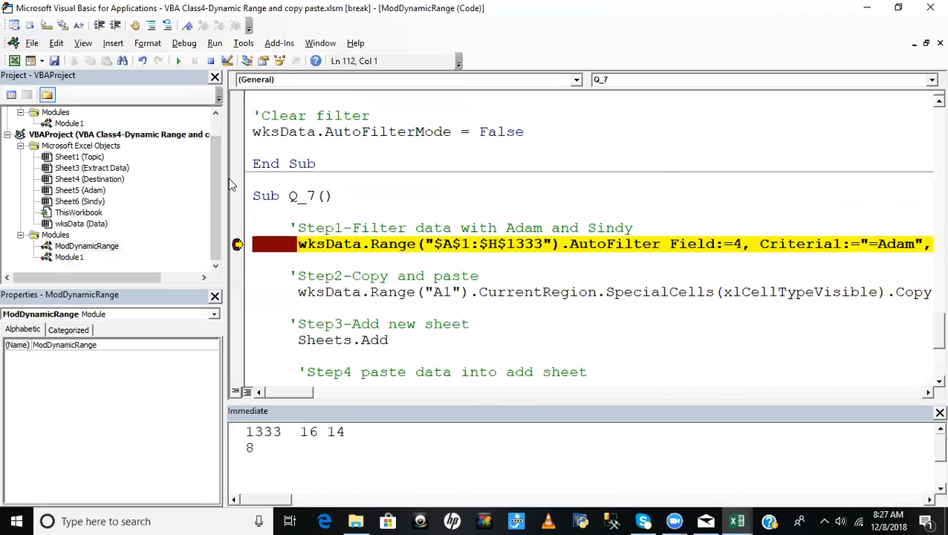
left_click(210, 60)
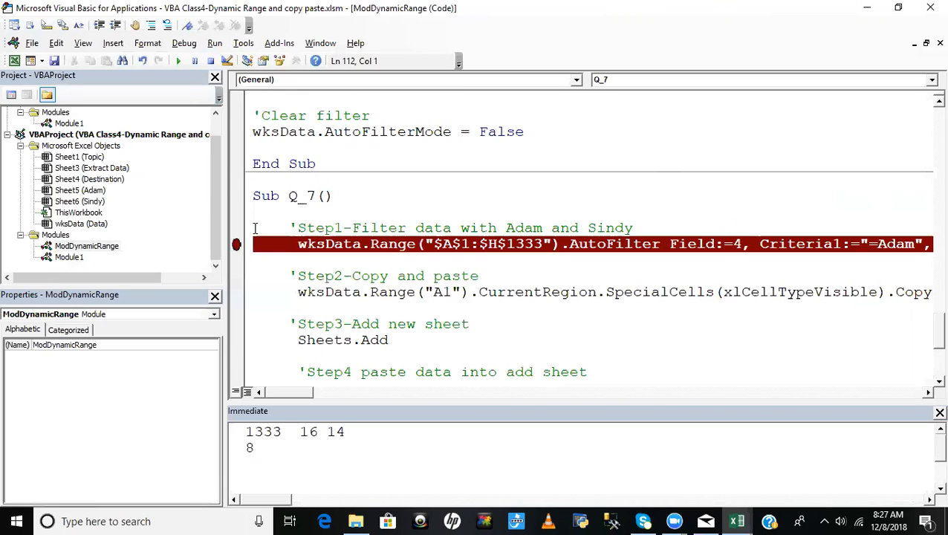
key("F9")
left_click(476, 277)
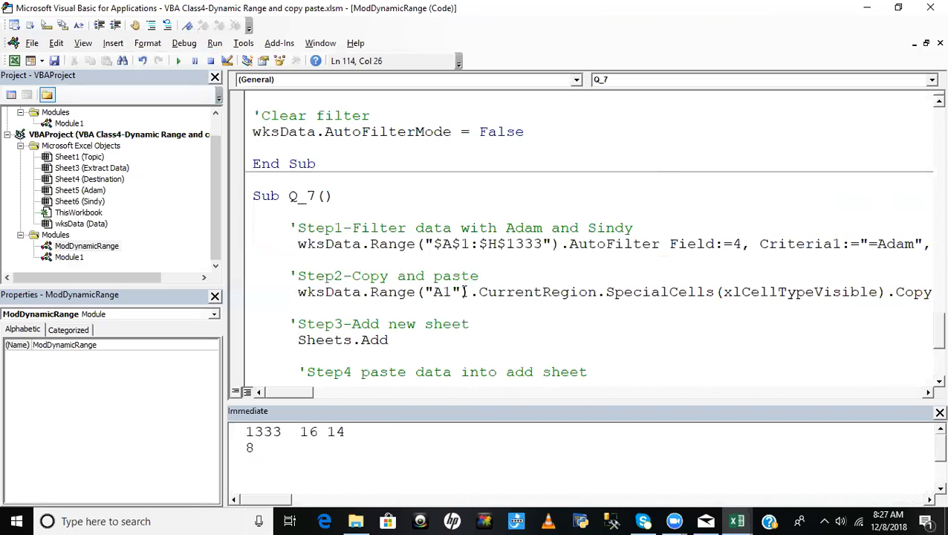
- Run the Filter Data macro again from the Data sheet, dismiss its message, and return to the Data sheet
key("alt+F11")
left_click(599, 341)
left_click(628, 292)
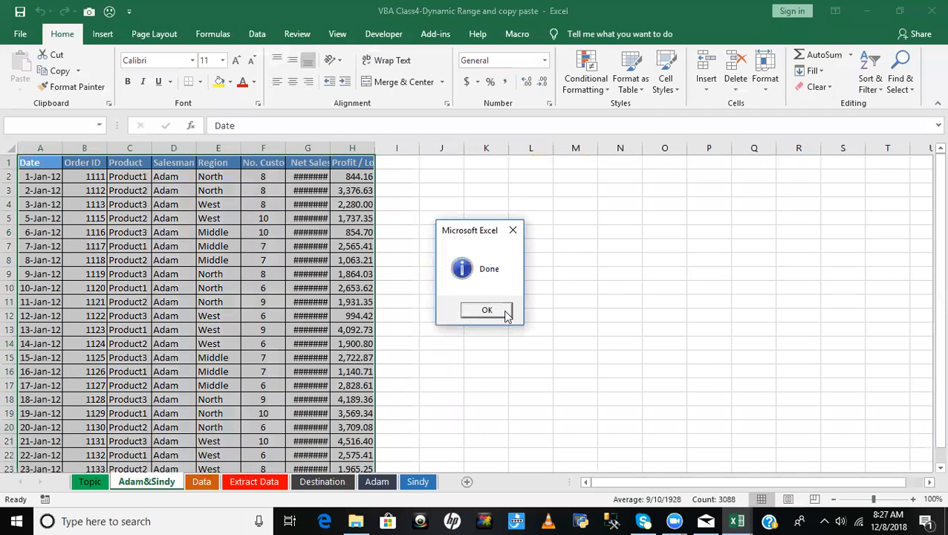
left_click(484, 310)
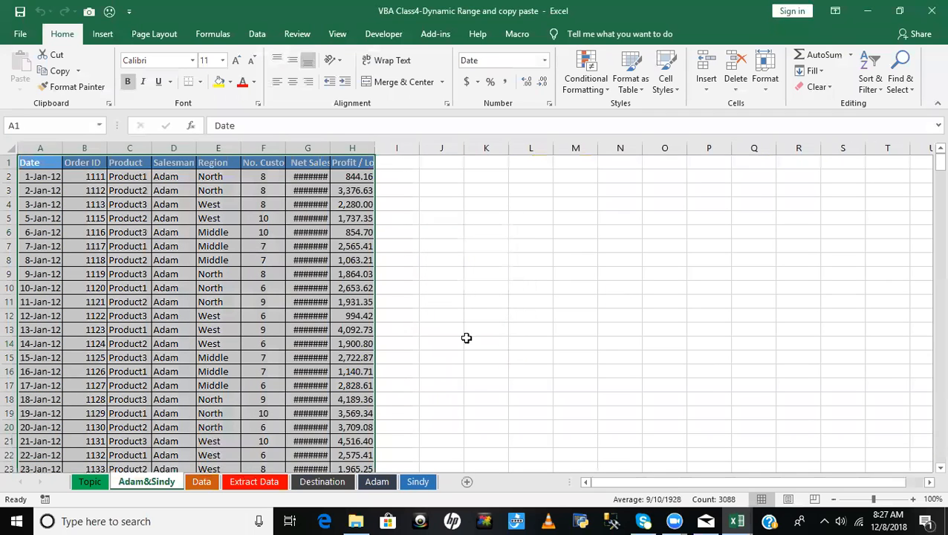
left_click(201, 482)
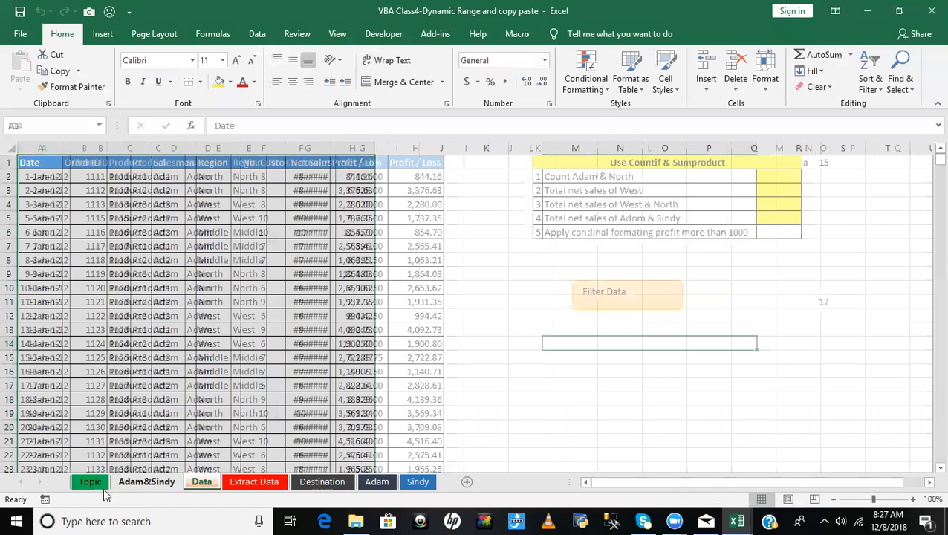
- On the Topic sheet, enter Yes in the Cover column for topics 5 and 6
left_click(90, 481)
left_click(270, 331)
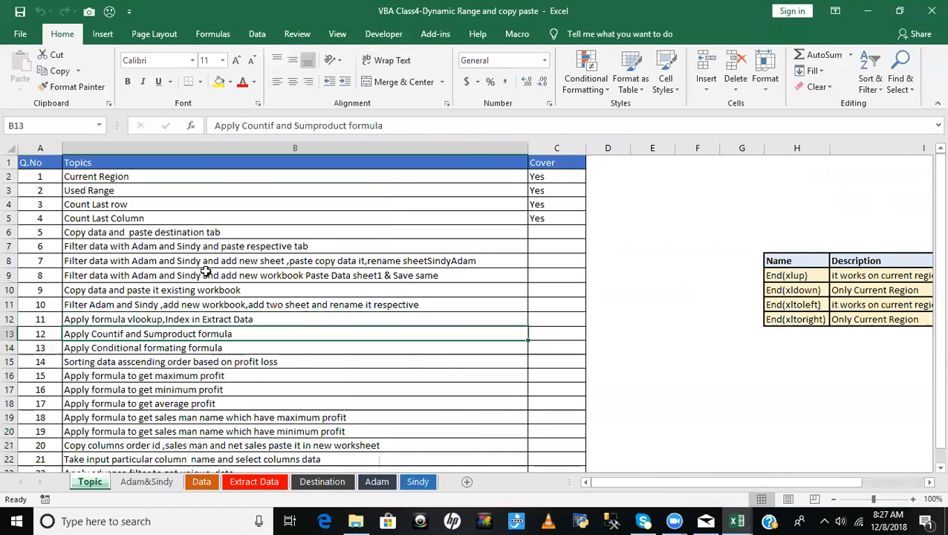
left_click(148, 234)
left_click(552, 233)
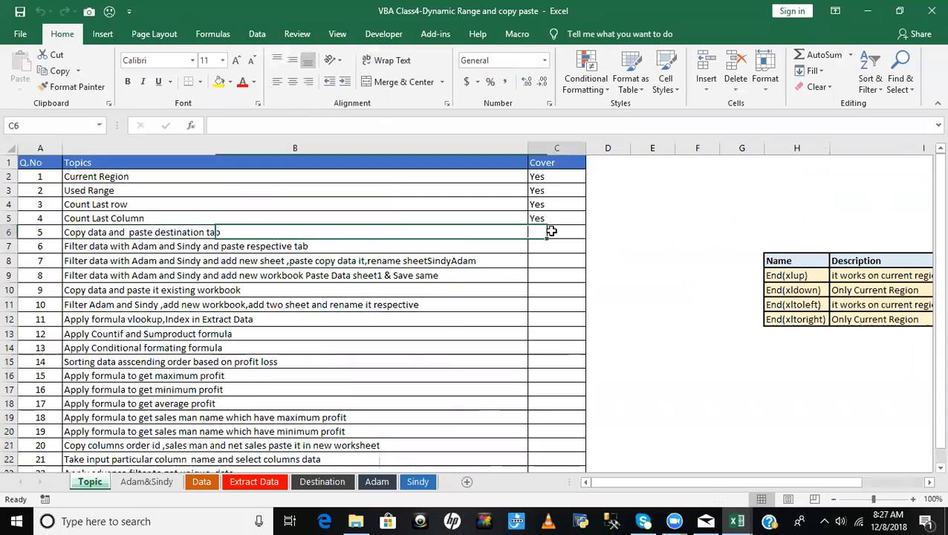
type("Yes")
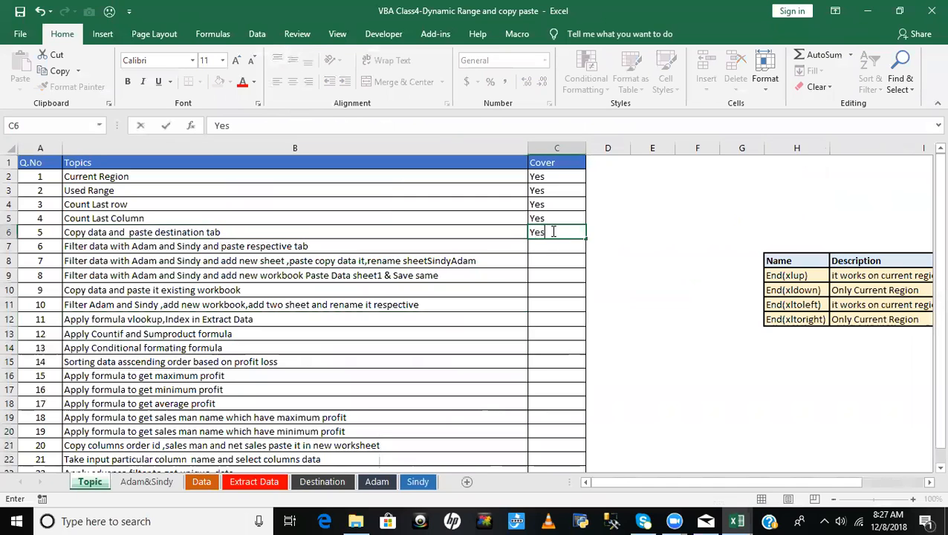
key("Return")
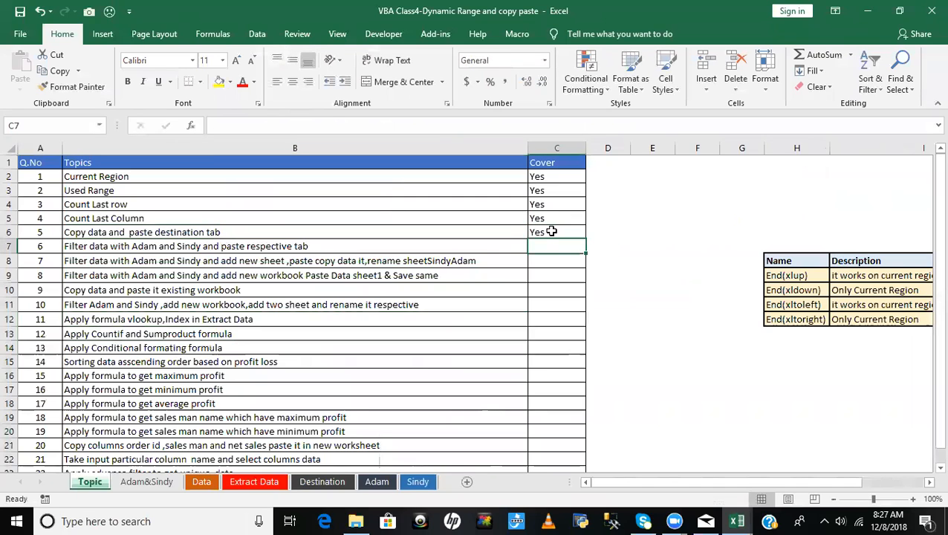
type("Yes")
key("Return")
type("Yes")
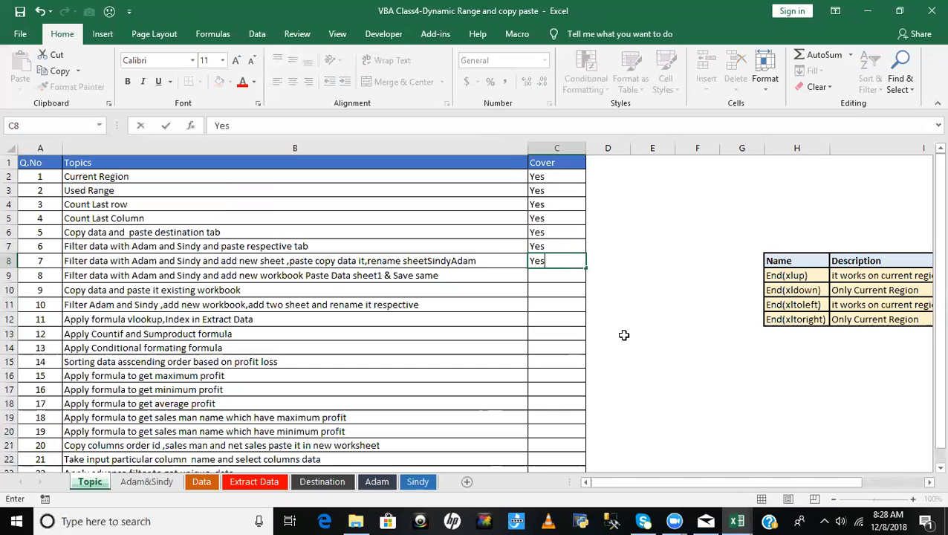
key("BackSpace")
key("BackSpace")
key("BackSpace")
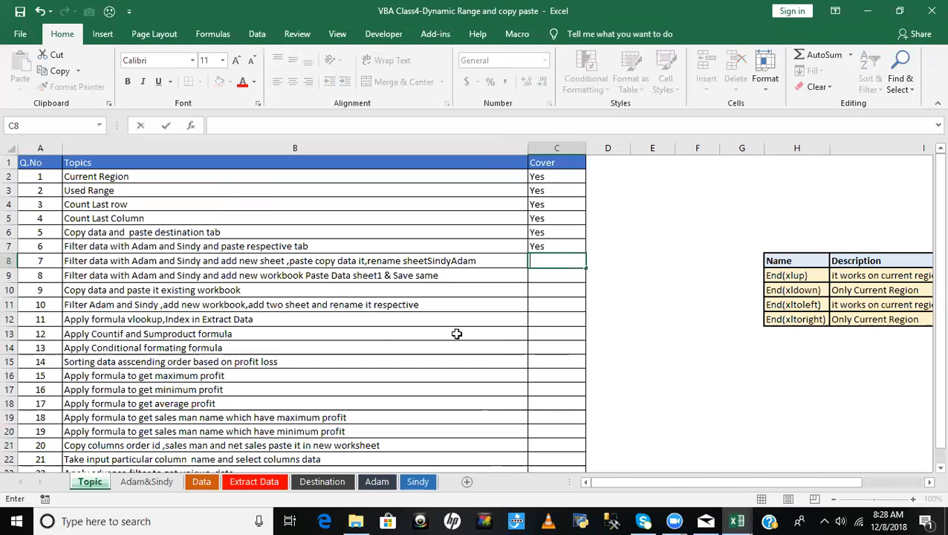
left_click(300, 332)
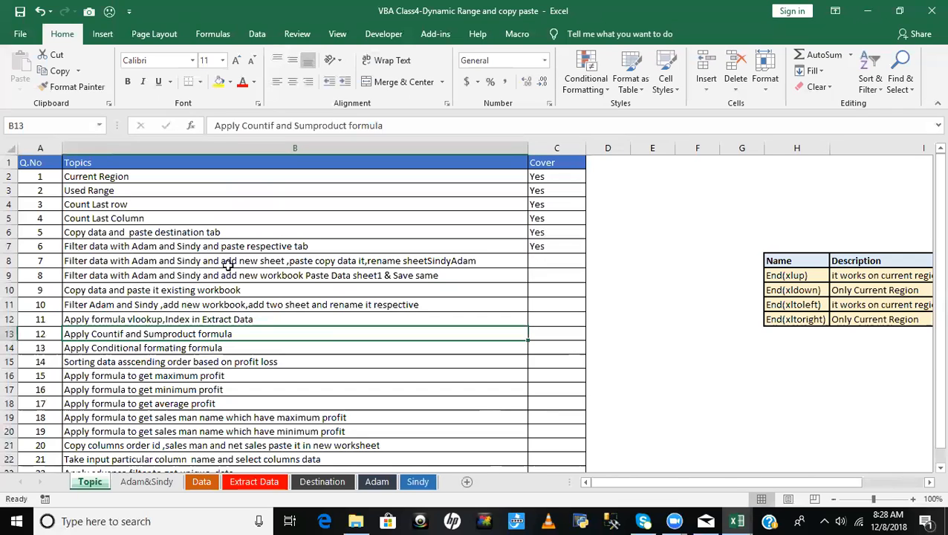
- Enter Yes in the Cover column for topic 7 and select the description of topic 8
left_click(328, 261)
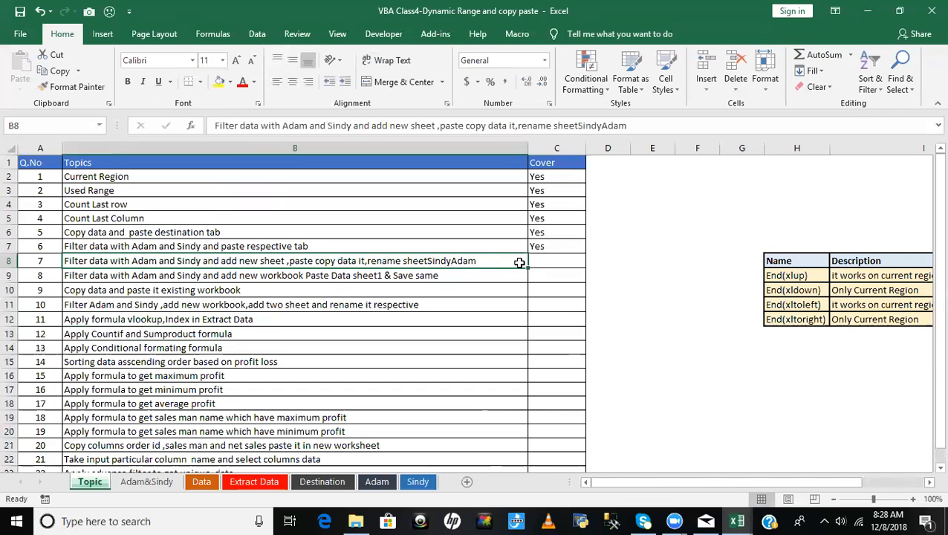
left_click(551, 259)
type("Yes")
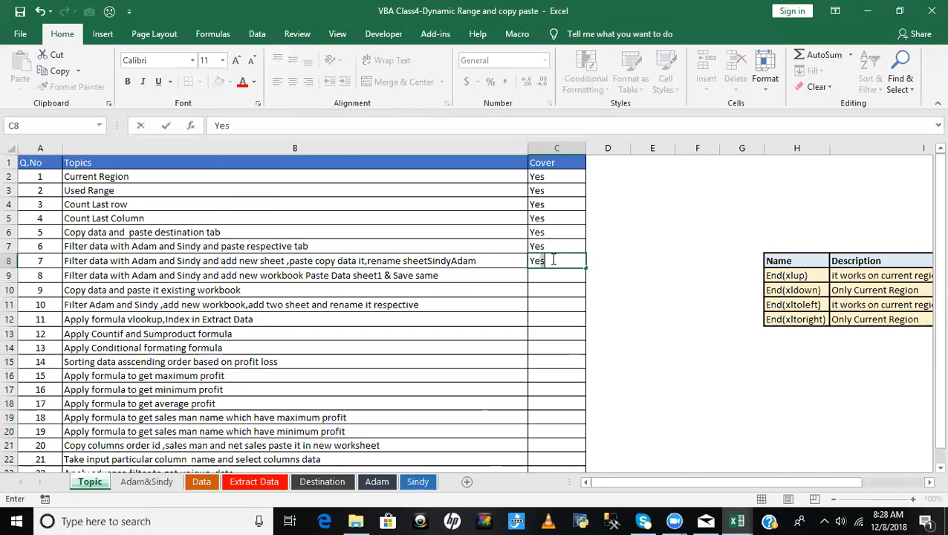
key("Return")
key("Left")
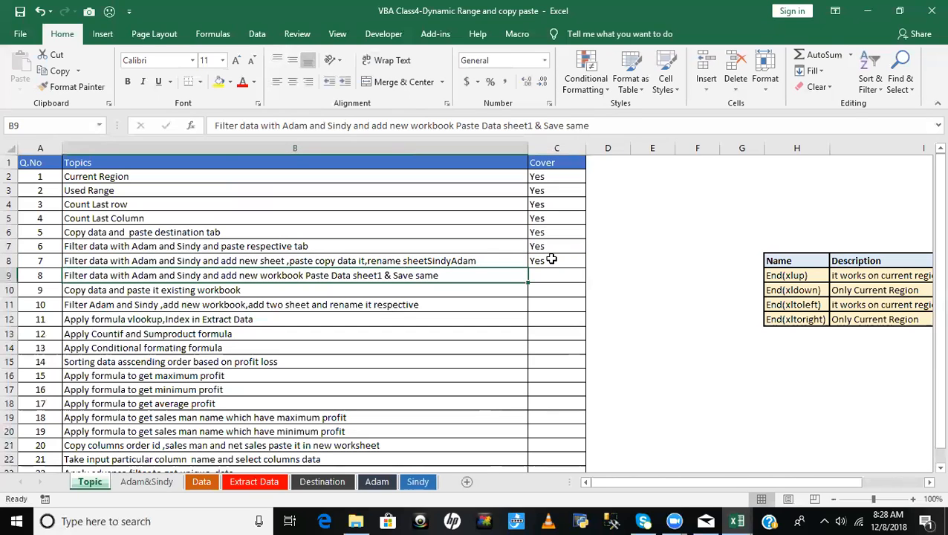
key("Right")
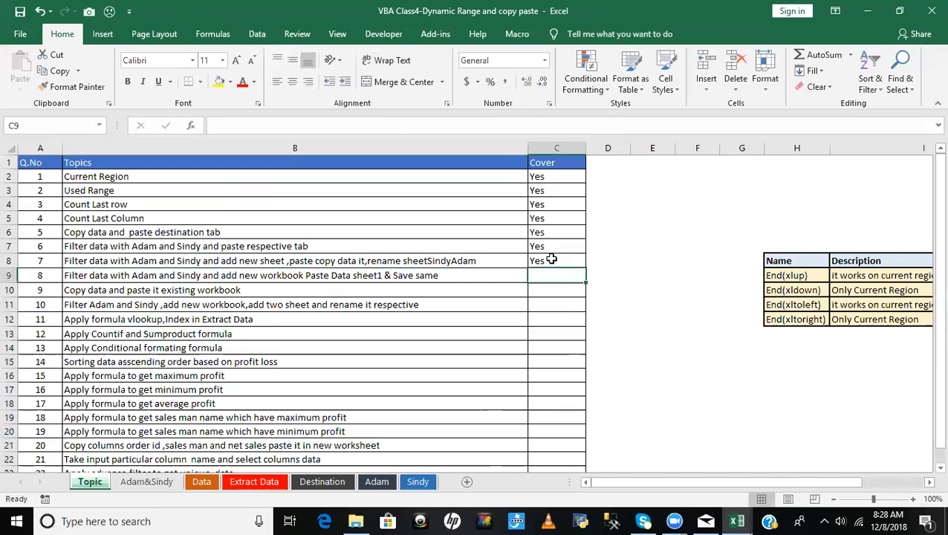
left_click(211, 296)
left_click(103, 275)
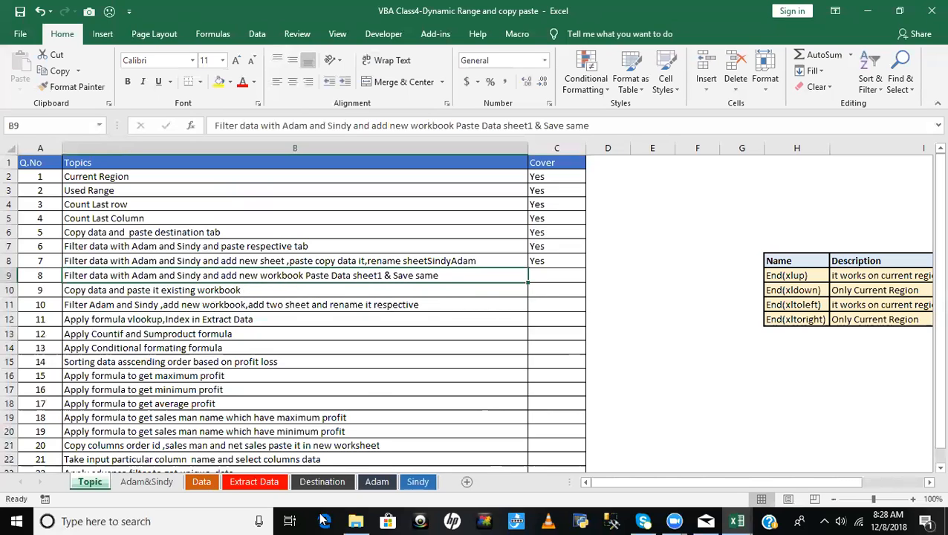
- Turn on filtering on the Data sheet and filter the Salesman column to the two salesmen named in topic 8
left_click(203, 483)
left_click(199, 164)
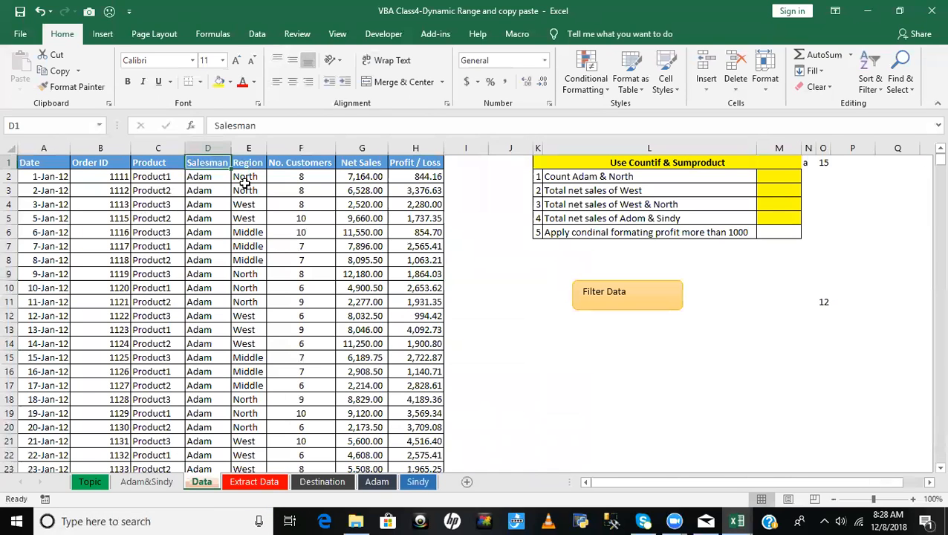
key("ctrl+shift+l")
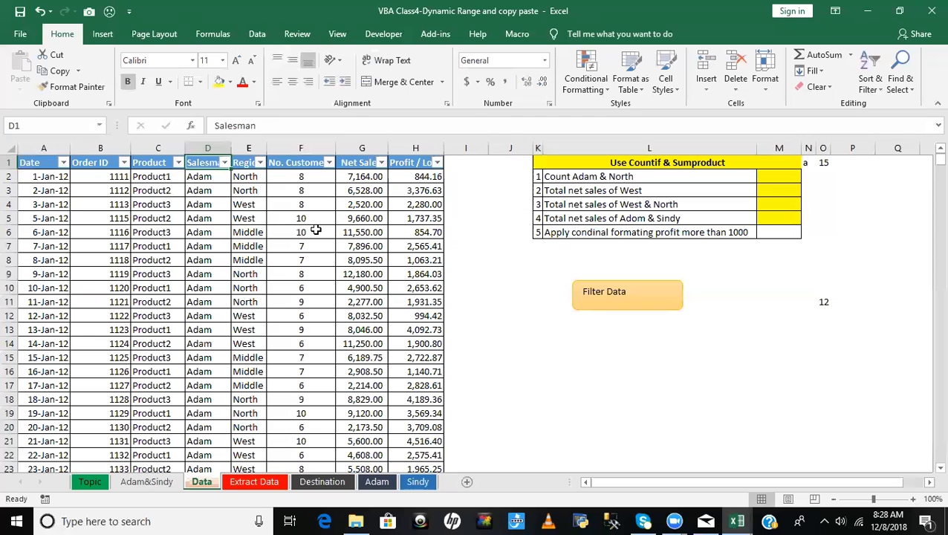
key("alt+Down")
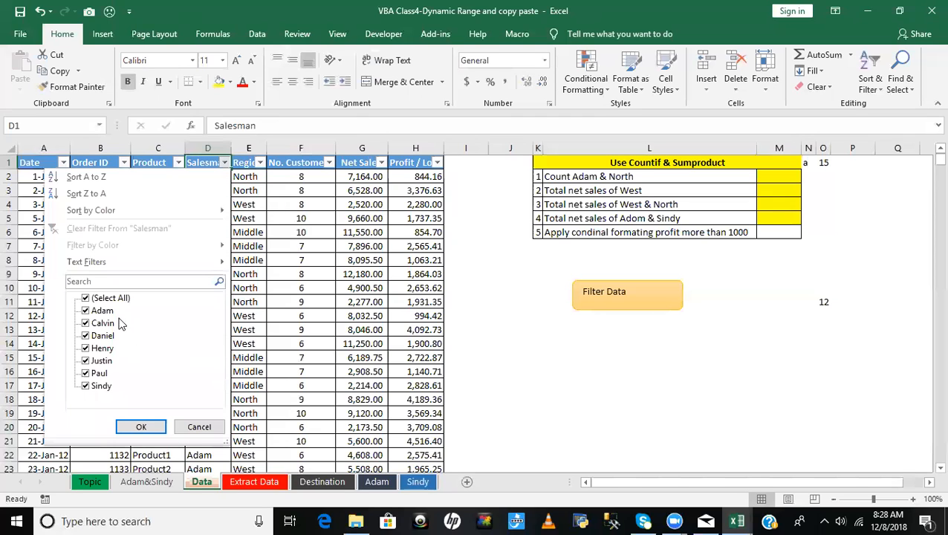
left_click(114, 298)
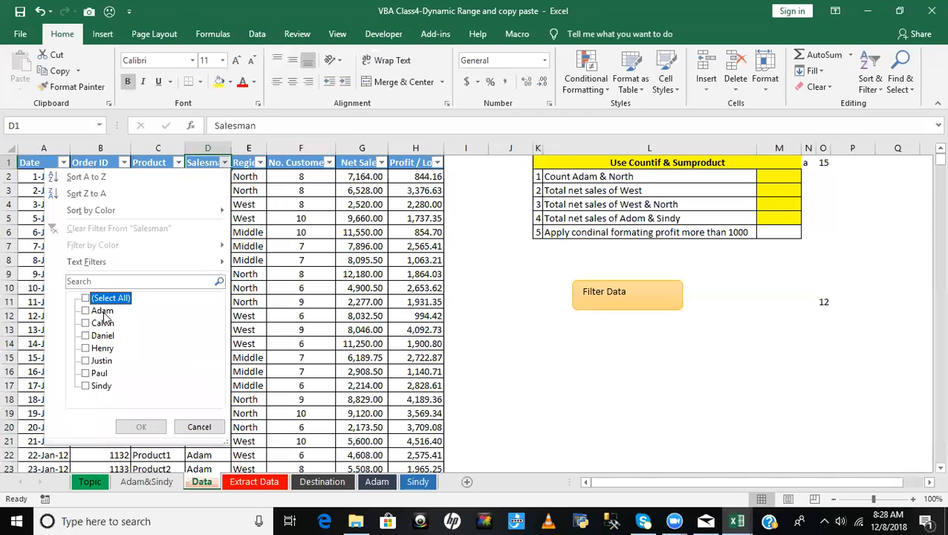
left_click(102, 311)
left_click(95, 387)
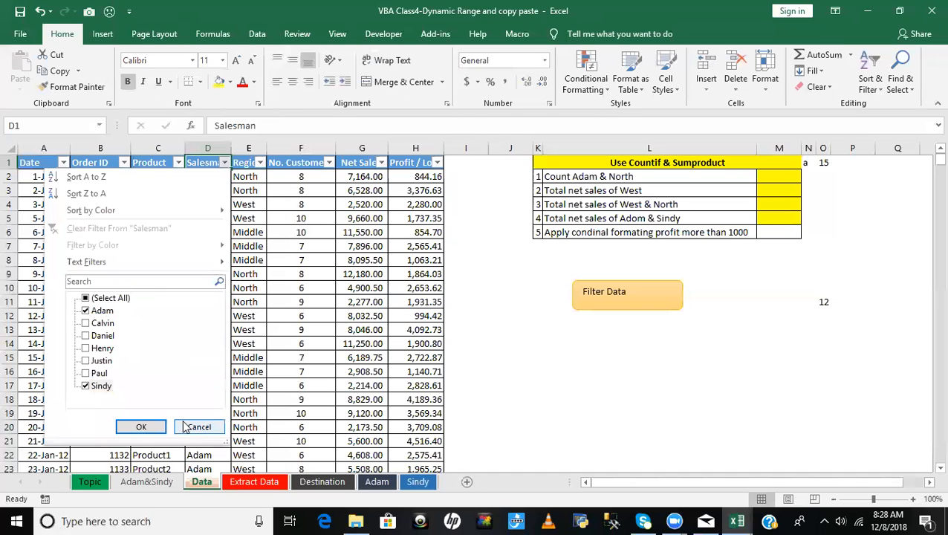
left_click(141, 427)
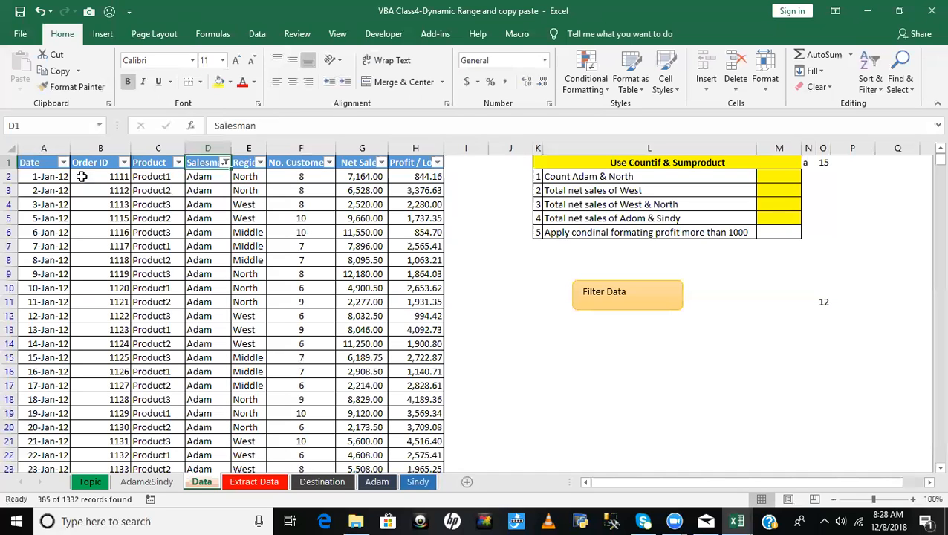
- Copy the entire filtered table from the Data sheet and paste it into a new workbook at A1
left_click(34, 163)
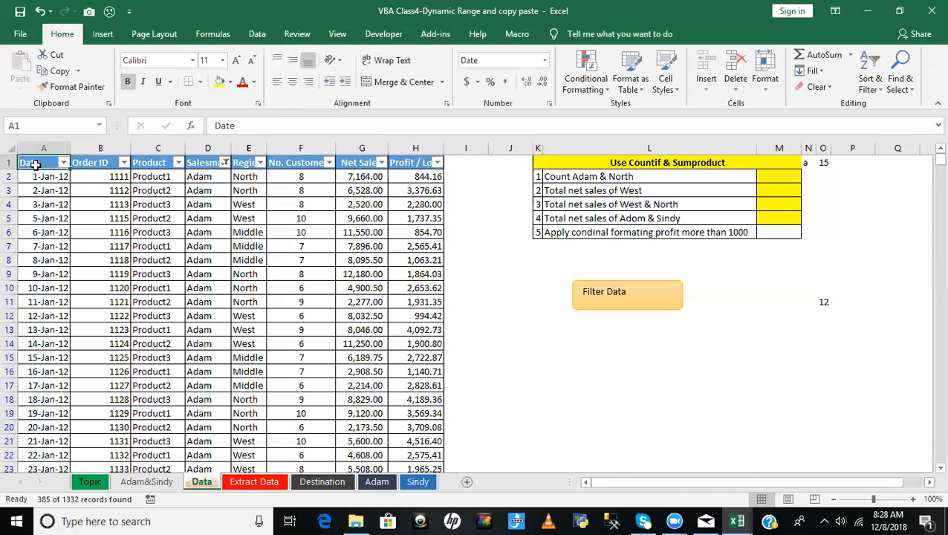
key("ctrl+shift+Right")
key("ctrl+shift+Down")
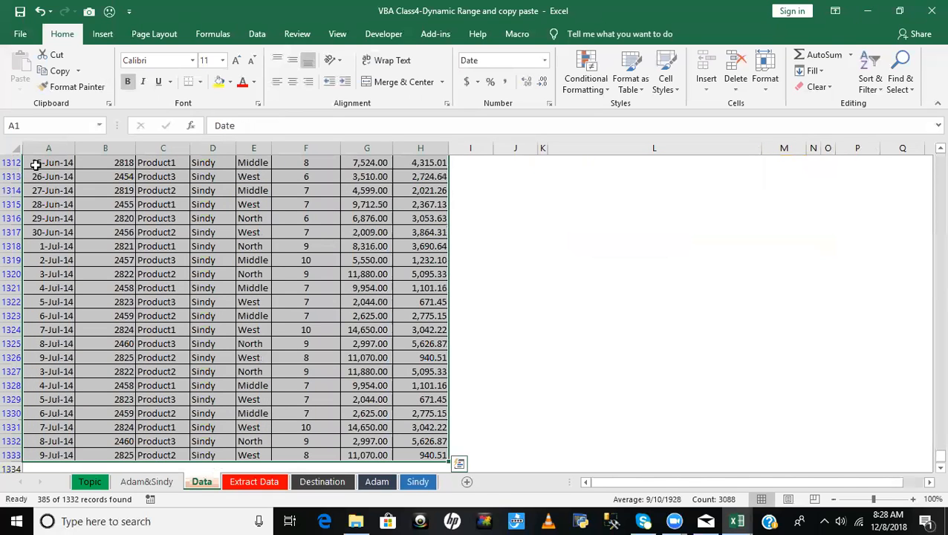
key("ctrl+c")
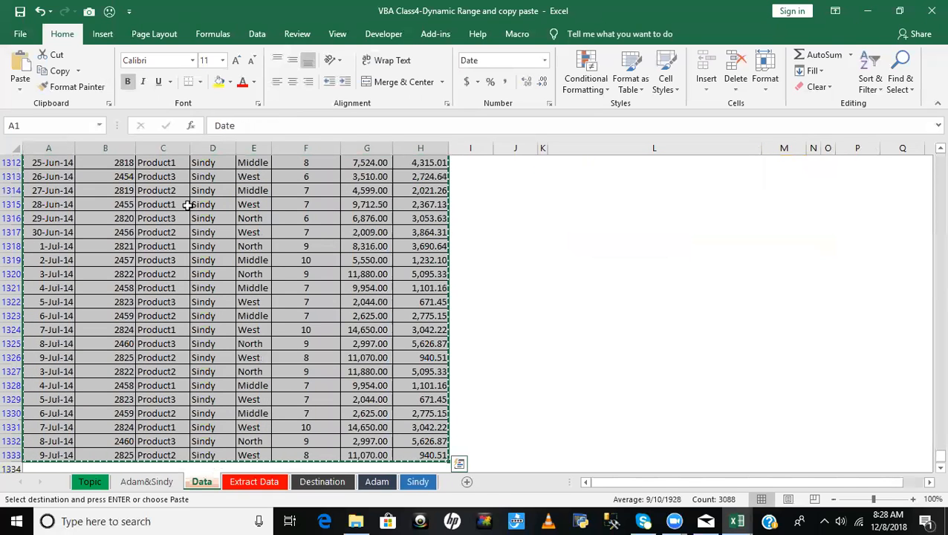
key("ctrl+n")
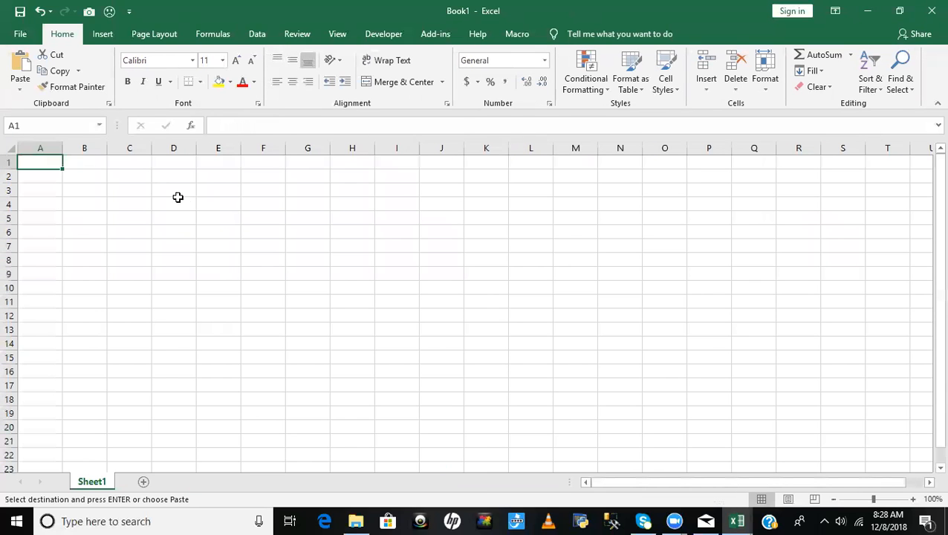
key("ctrl+v")
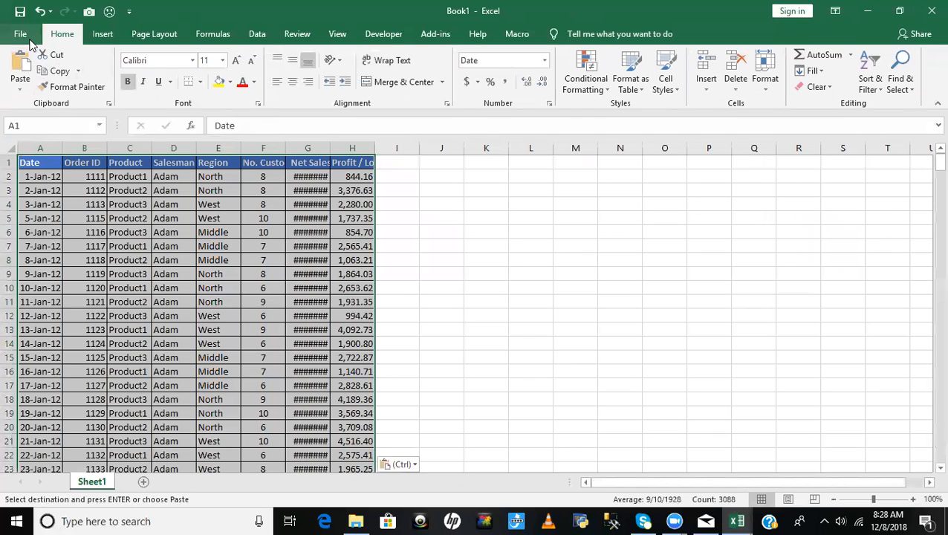
- Close the new workbook without saving and turn off filtering on the Data sheet
left_click(929, 11)
left_click(475, 279)
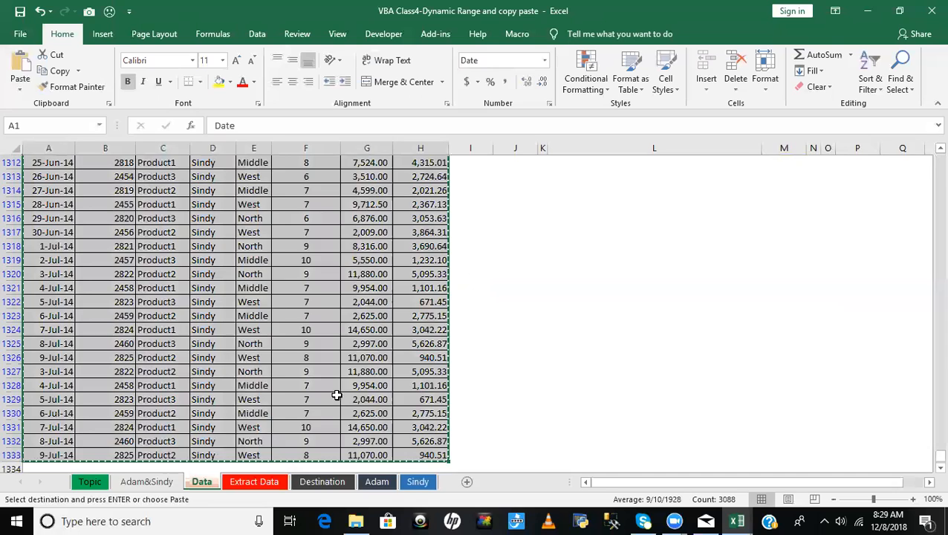
left_click(123, 483)
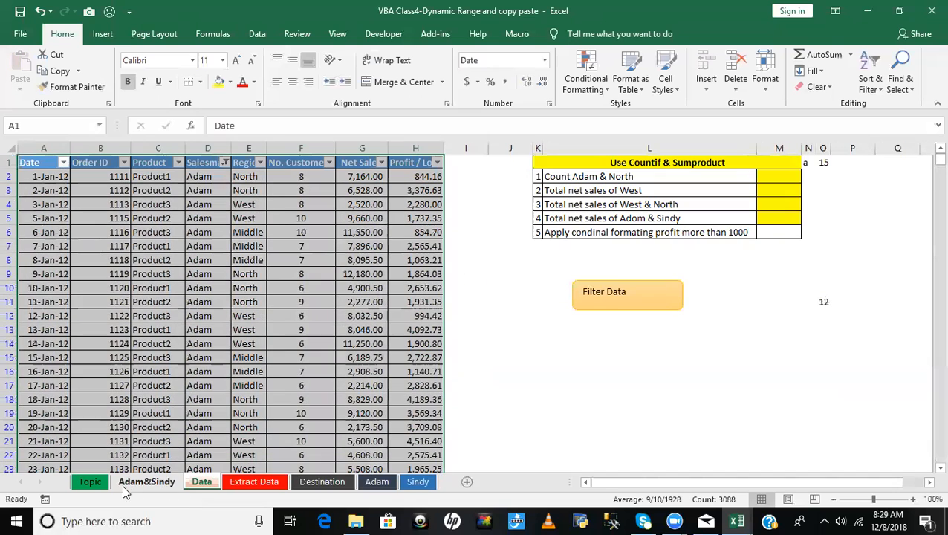
left_click(207, 165)
key("ctrl+shift+l")
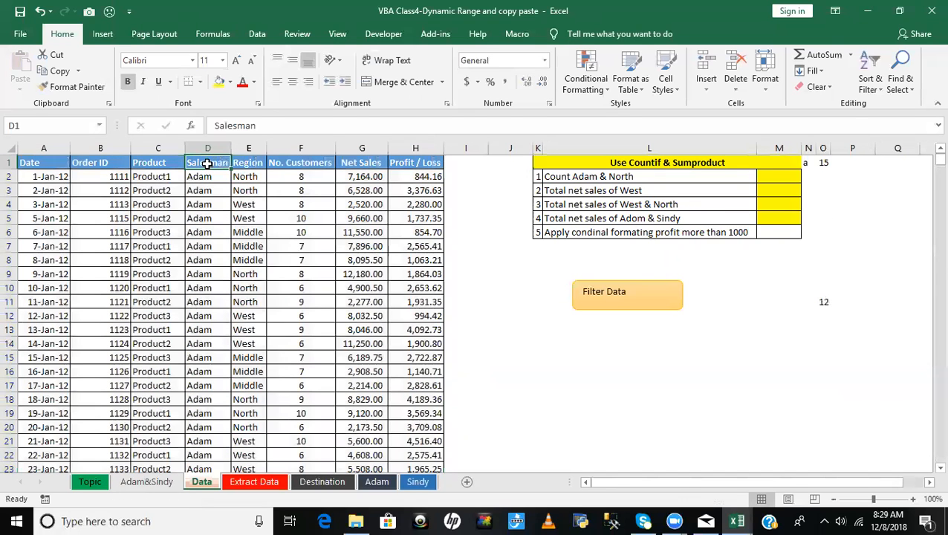
- On the Topic sheet, enter Home task in the Cover column for topic 8
left_click(88, 482)
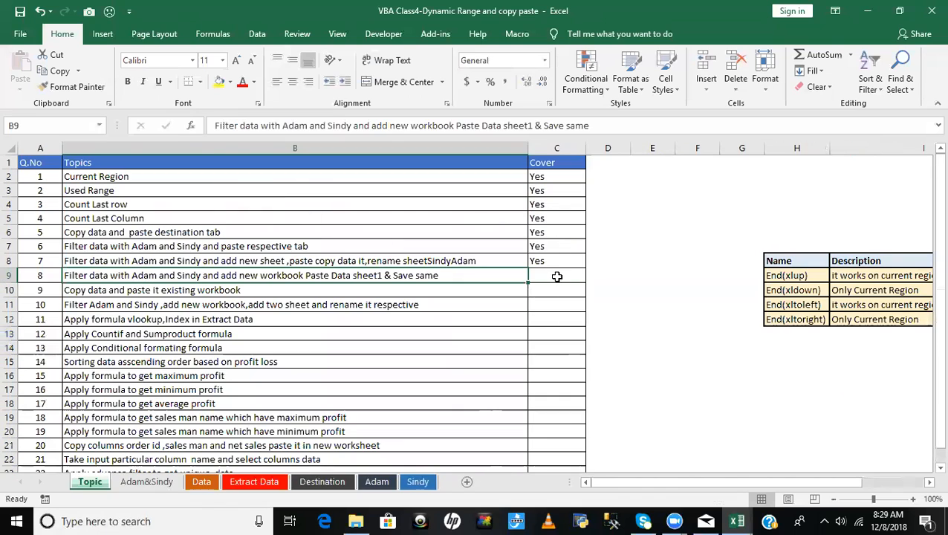
left_click(554, 274)
type("Home task")
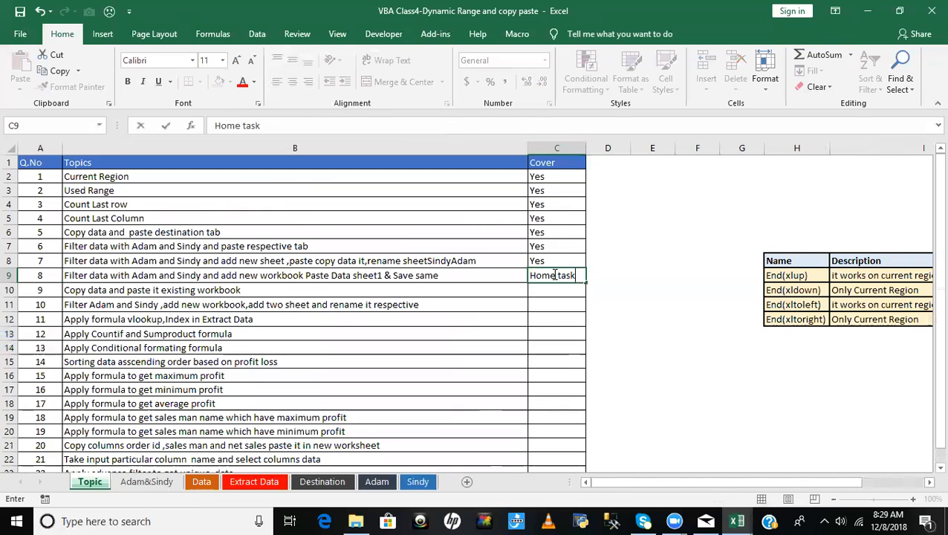
left_click(254, 292)
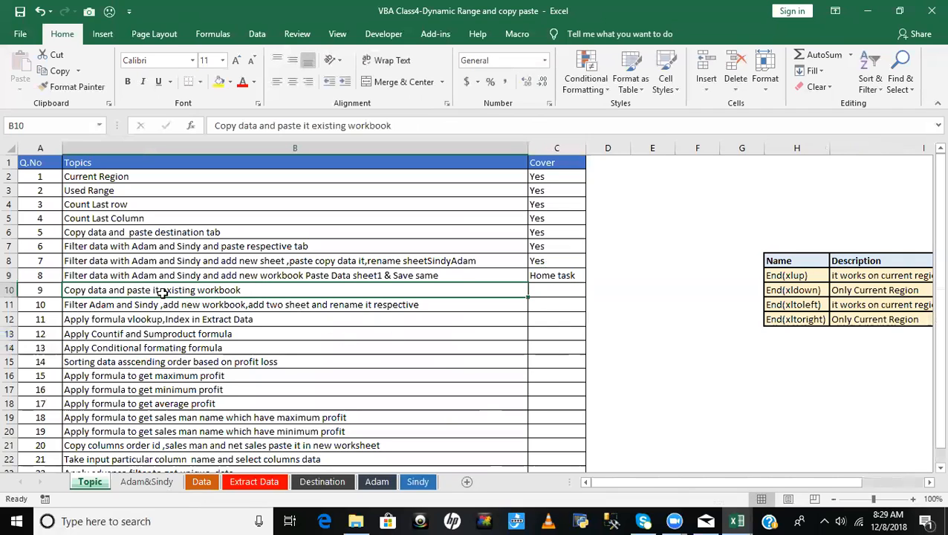
- Enter the code hint workbooks.open(Path) in cell D10, beside the Cover column for topic 9
left_click(556, 291)
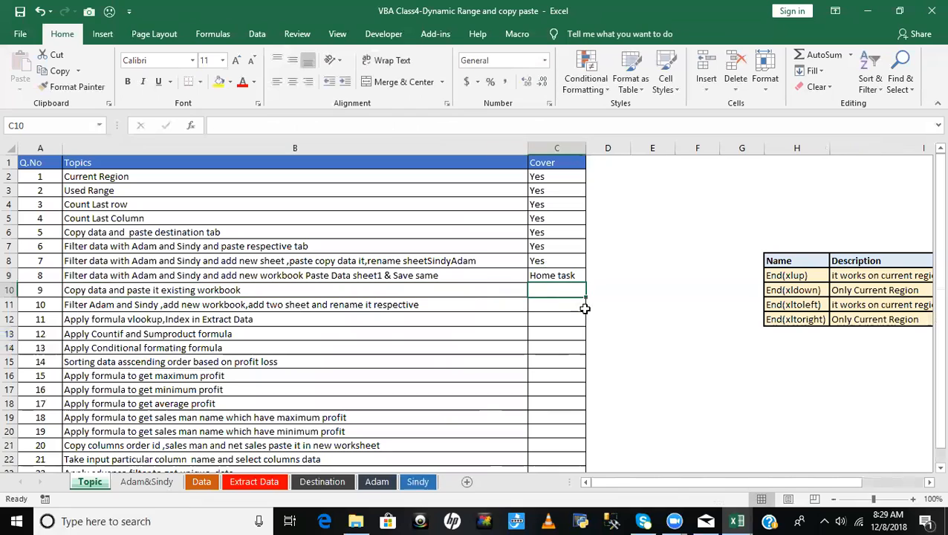
left_click(602, 289)
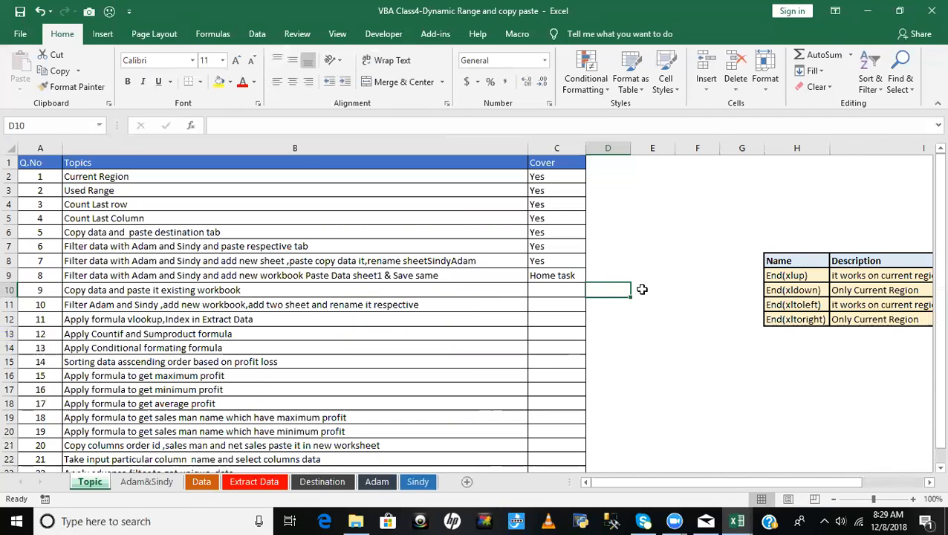
type("workbooks.open")
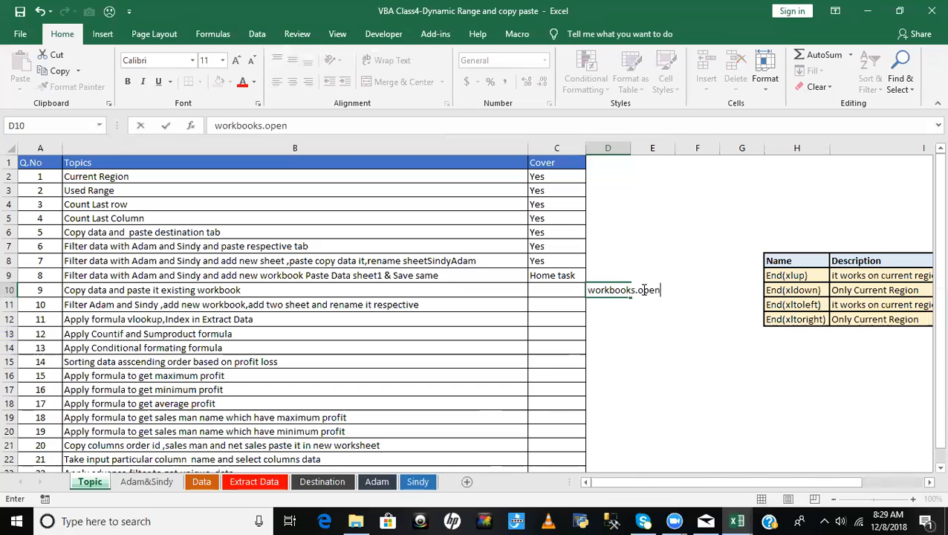
type("(Path)")
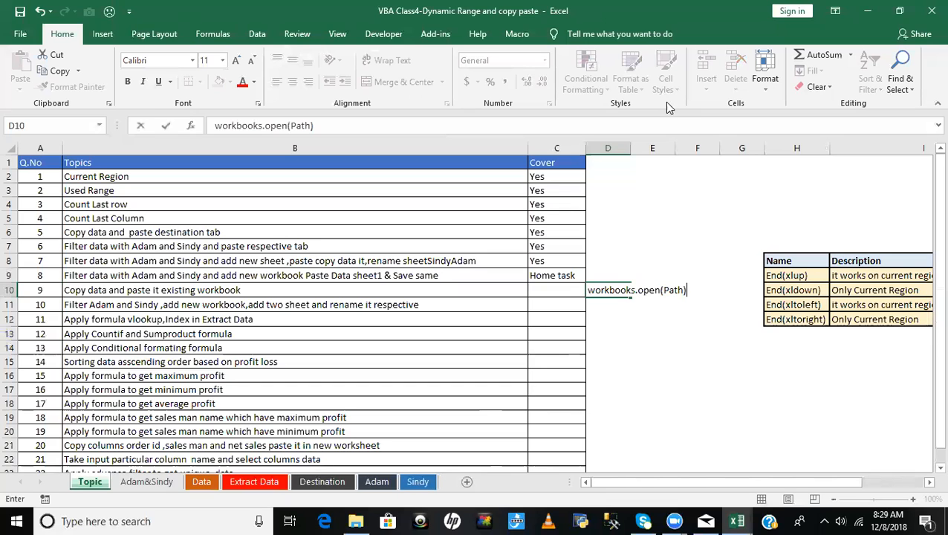
left_click(646, 348)
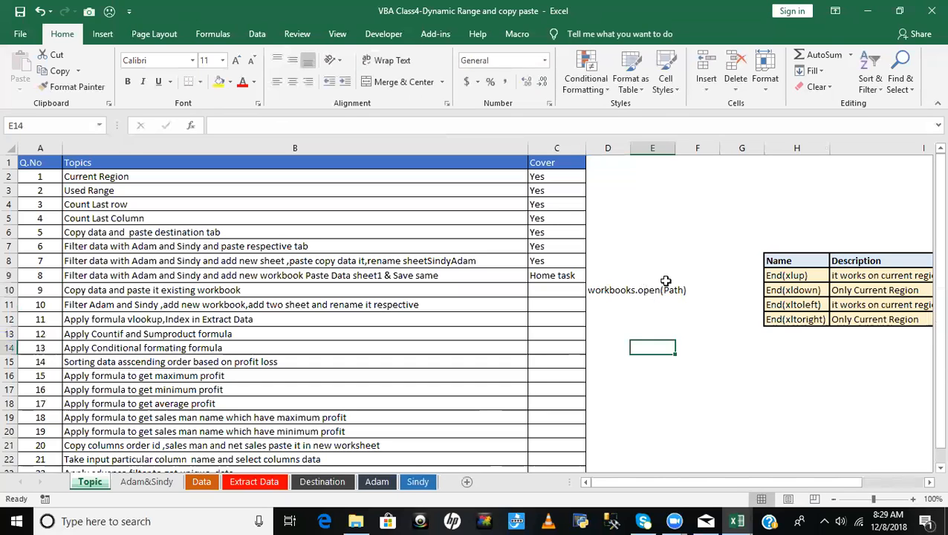
- Copy the Home task entry from topic 8 into topic 9's Cover cell and select the description of topic 10
left_click(555, 274)
key("ctrl+c")
left_click(555, 291)
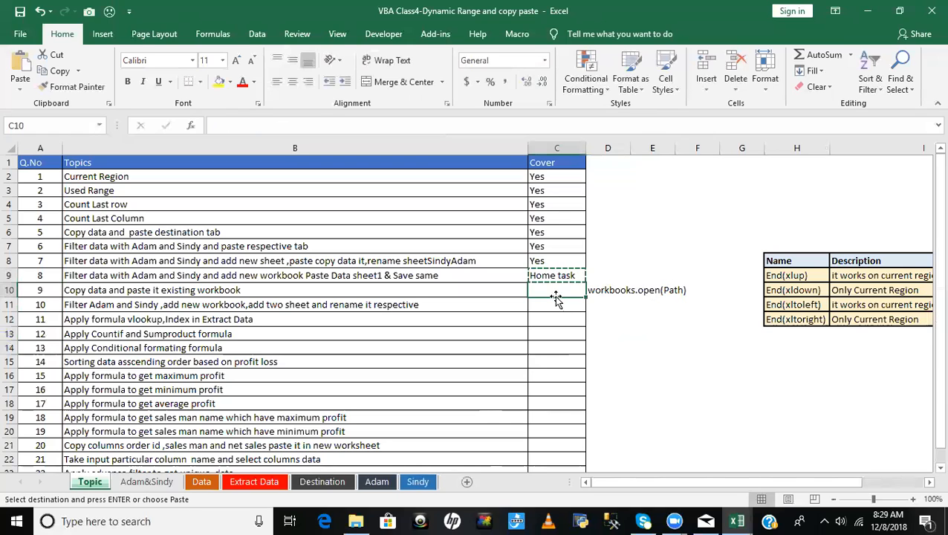
key("ctrl+v")
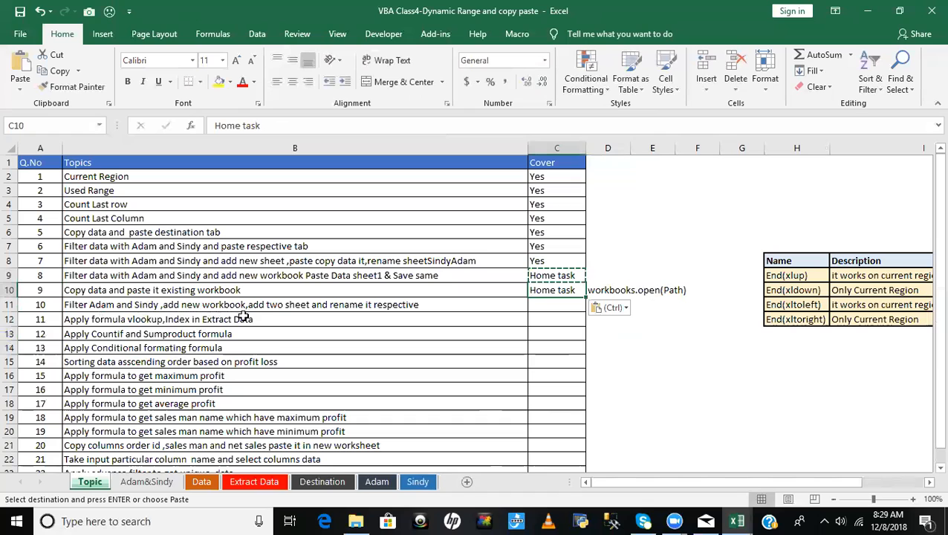
left_click(391, 306)
key("Escape")
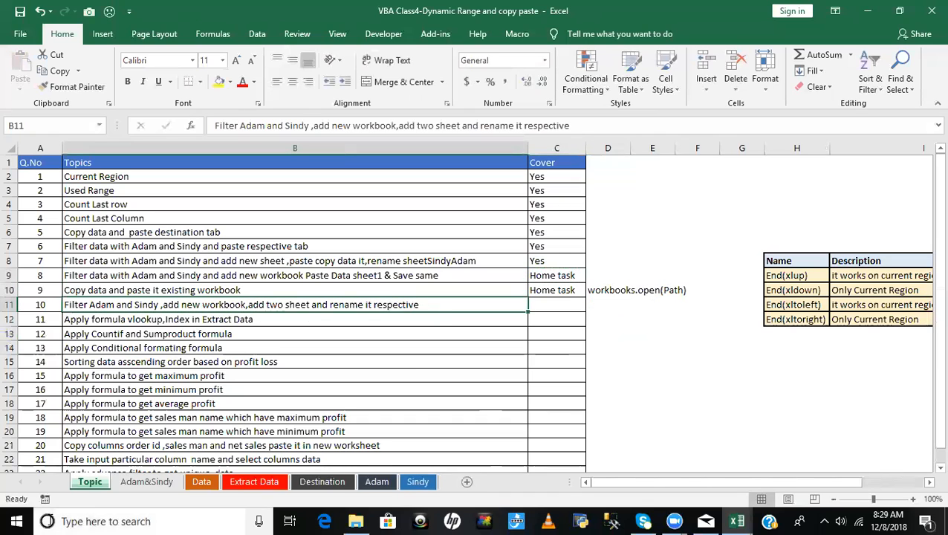
- Turn on filtering on the Data sheet and filter the Salesman column to only the first salesman named in topic 10
left_click(201, 481)
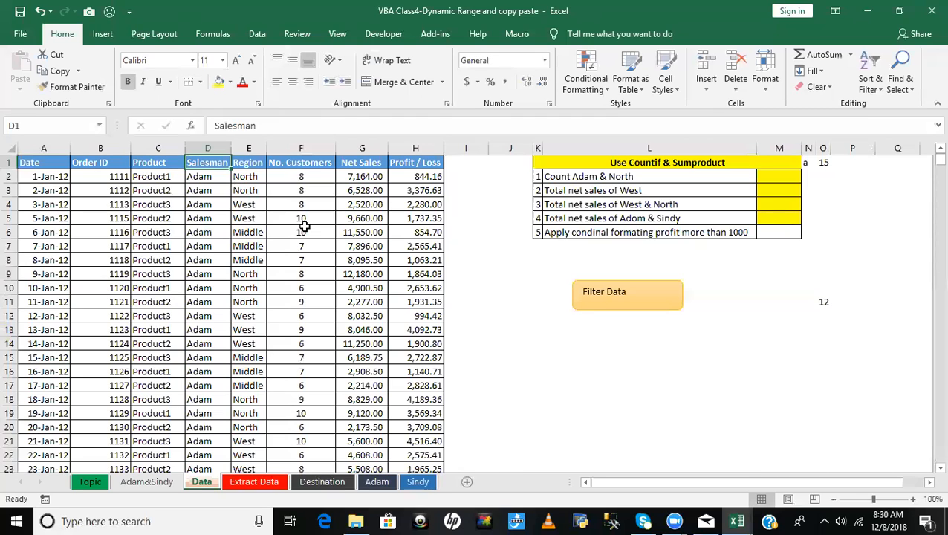
key("ctrl+shift+l")
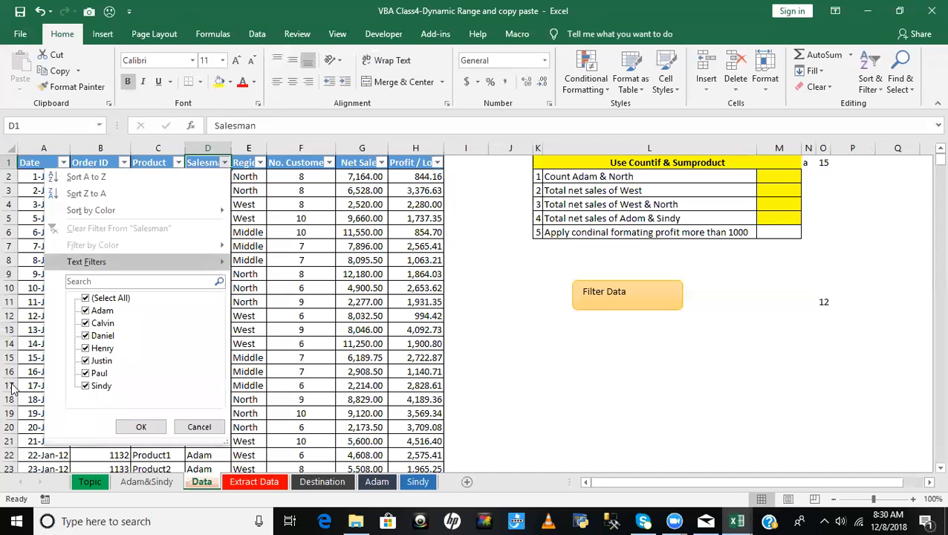
left_click(110, 298)
left_click(102, 312)
left_click(137, 426)
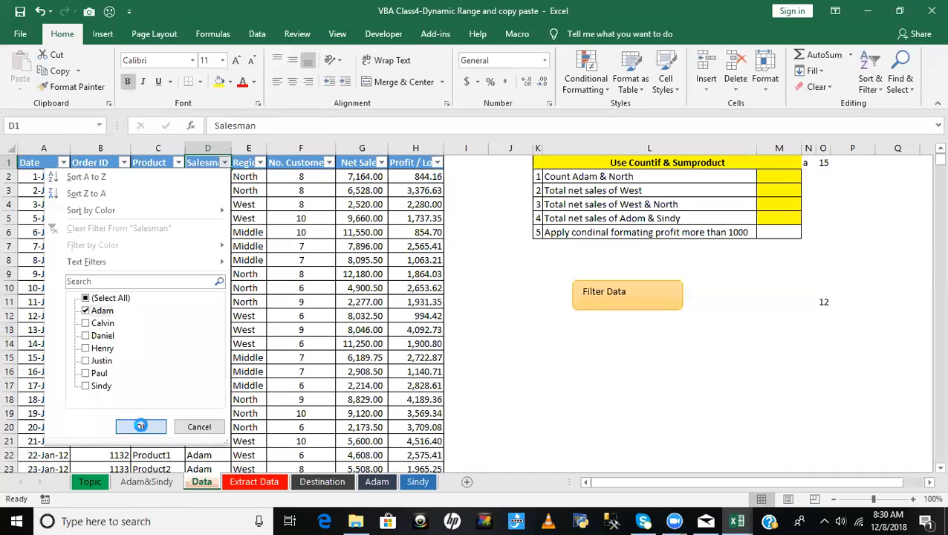
- Copy the filtered table and paste it at A1 of an added second sheet in a new workbook
left_click(38, 165)
key("ctrl+shift+End")
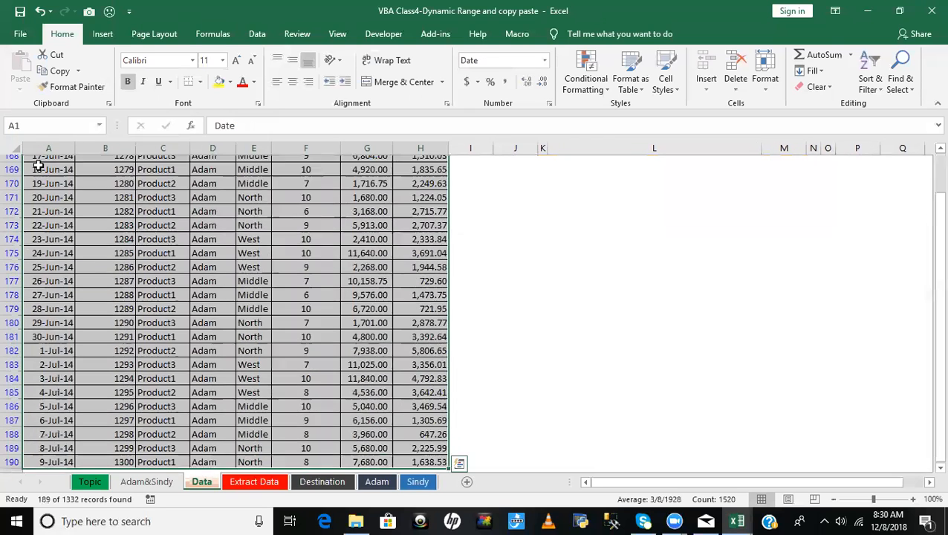
key("ctrl+c")
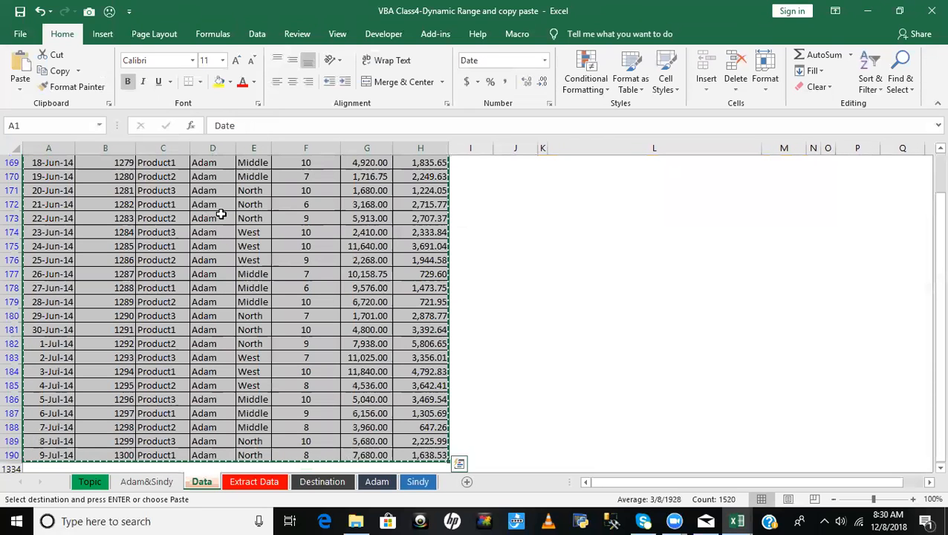
key("ctrl+n")
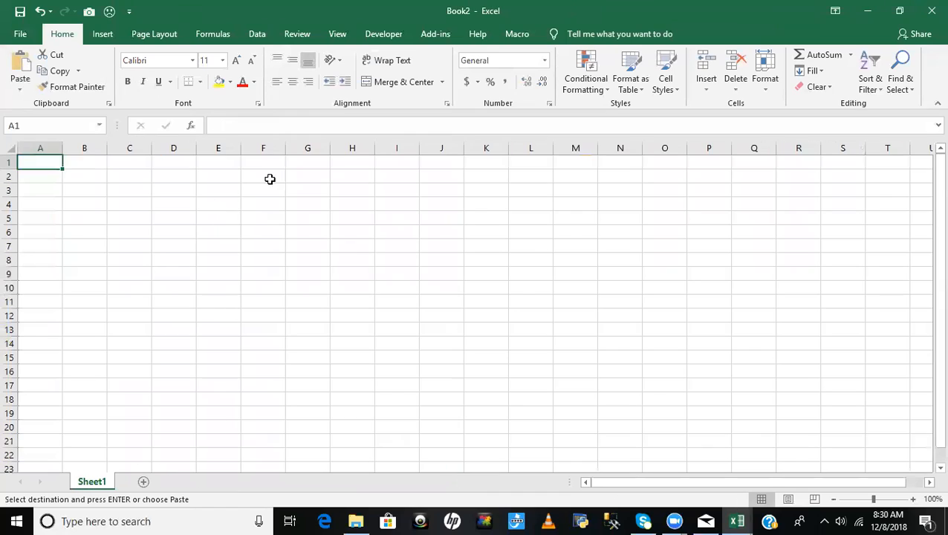
left_click(145, 482)
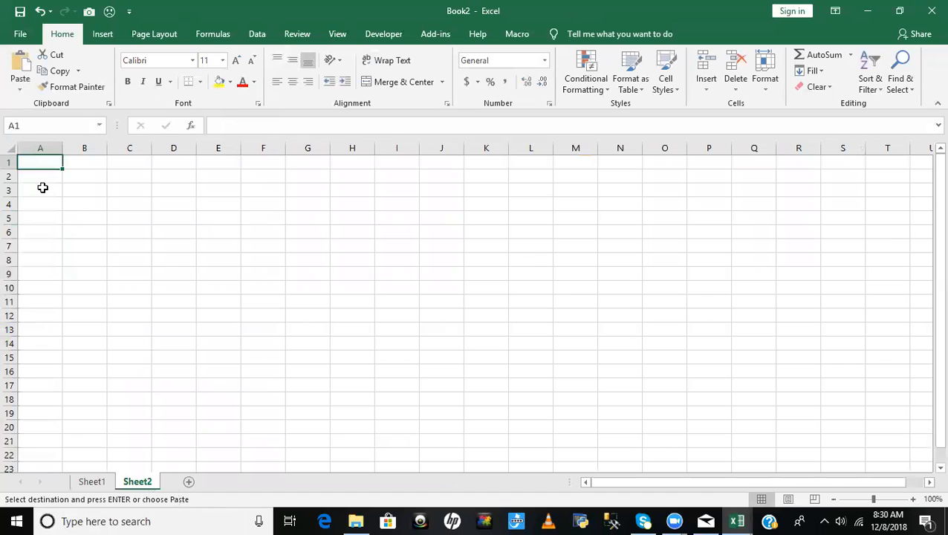
key("ctrl+v")
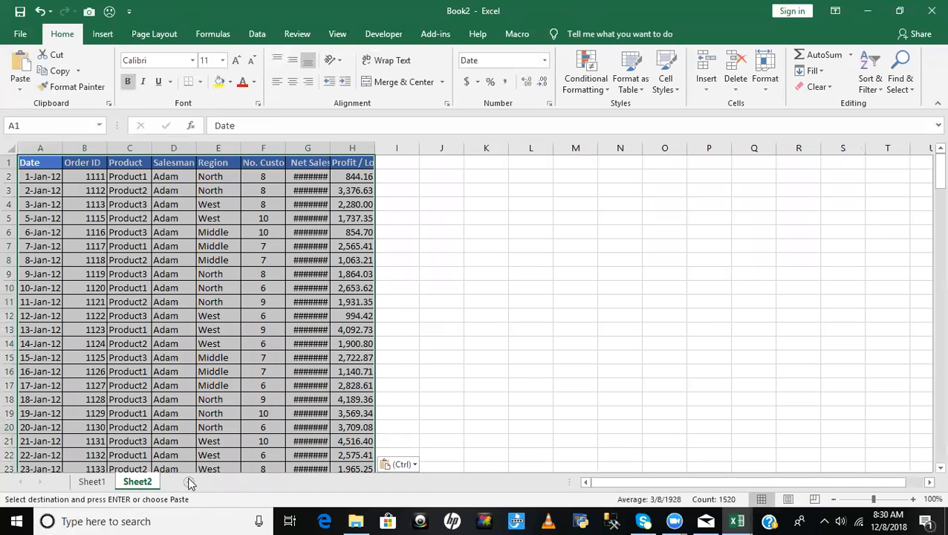
- Back on the source workbook's Data sheet, reset the filter and show only the second salesman named in topic 10
key("alt+Tab")
left_click(200, 242)
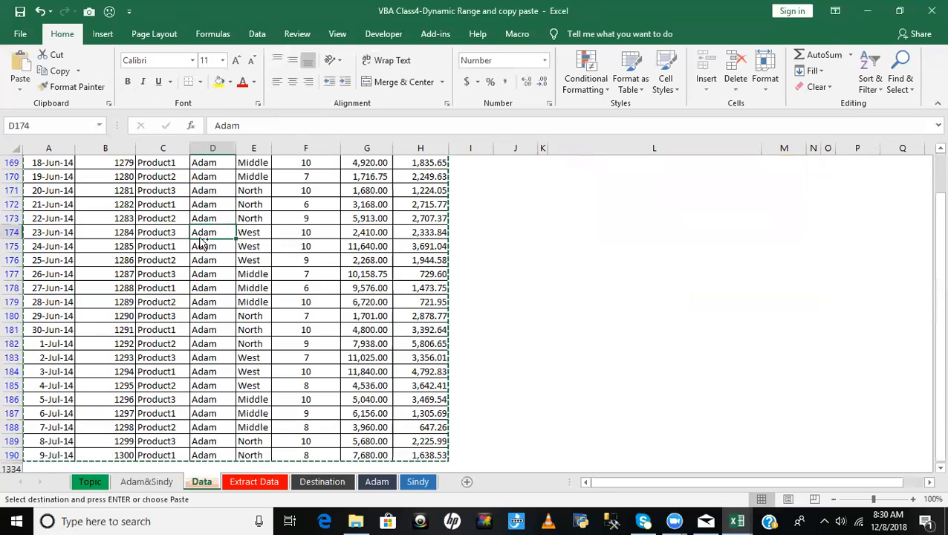
key("ctrl+Up")
key("Escape")
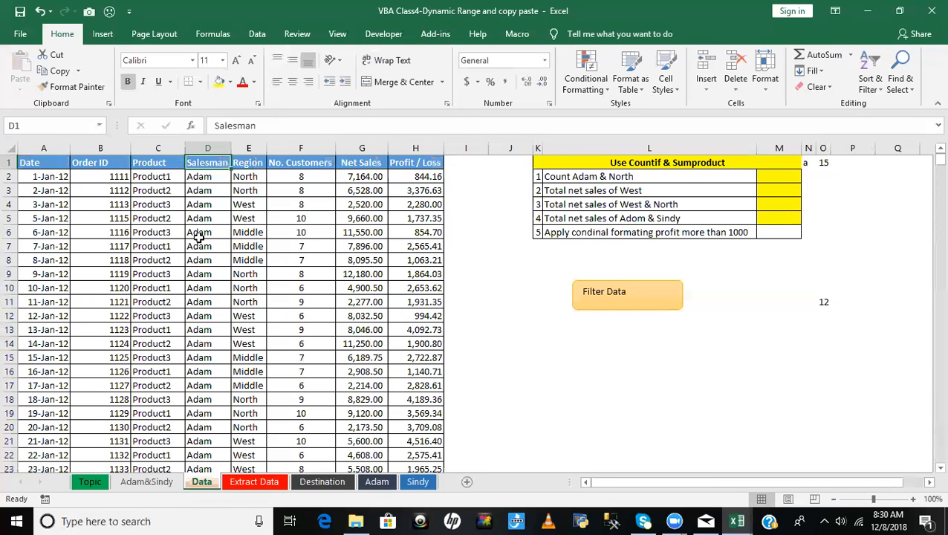
key("alt+Down")
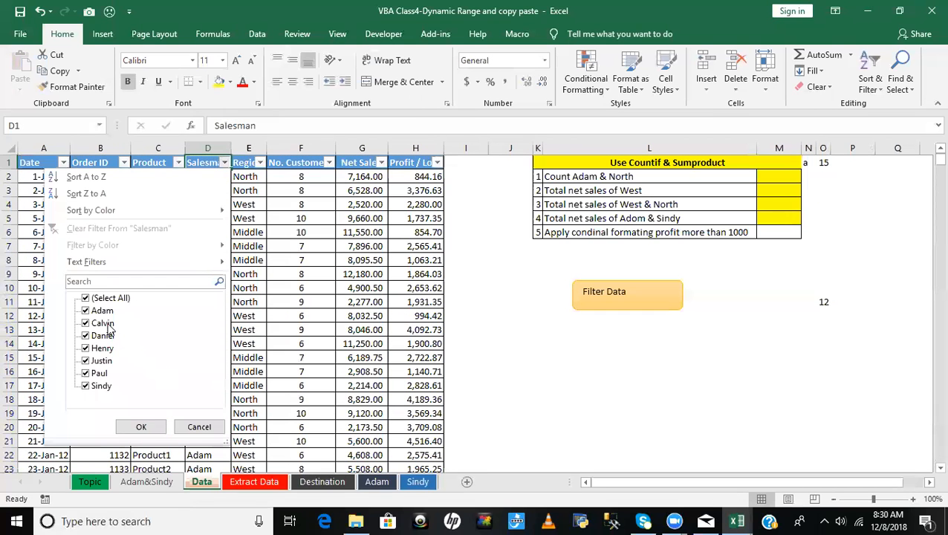
left_click(105, 298)
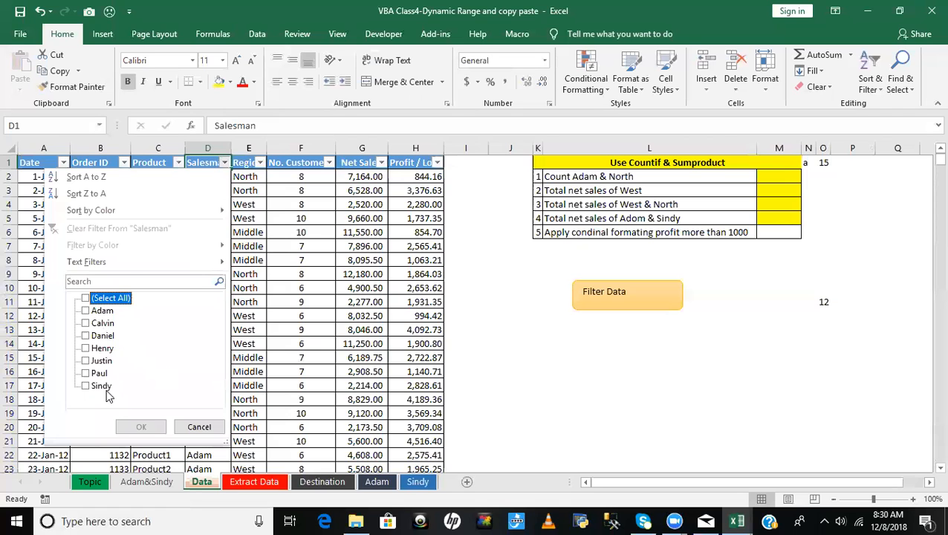
left_click(101, 386)
left_click(141, 426)
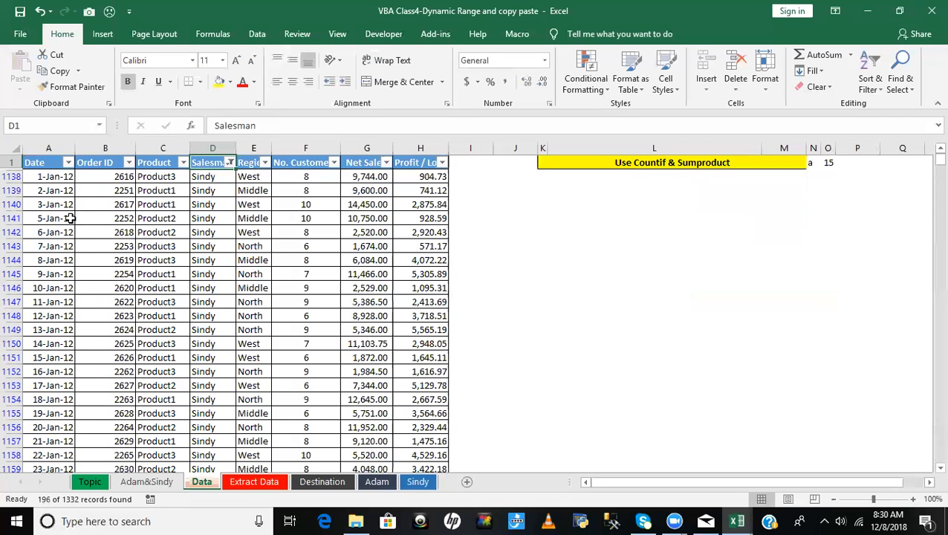
- Copy the filtered table with its headers from the Data sheet and paste it at A1 of Sheet1 in the new workbook
left_click(35, 162)
key("ctrl+shift+Right")
key("ctrl+shift+Down")
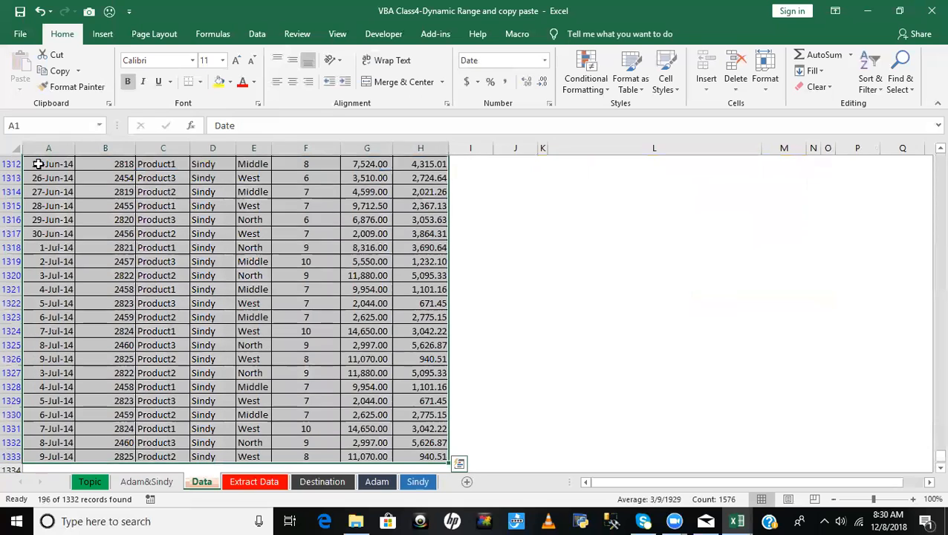
key("ctrl+c")
key("ctrl+Tab")
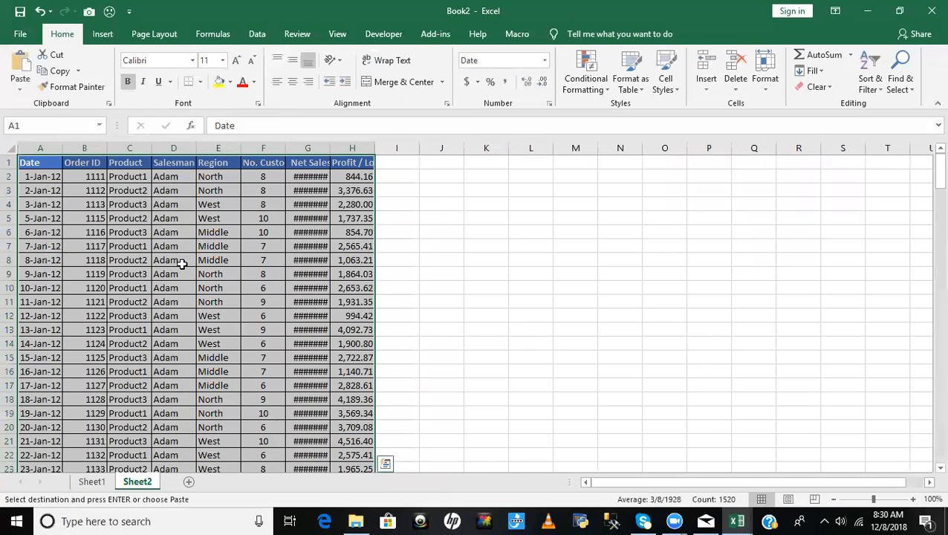
left_click(92, 482)
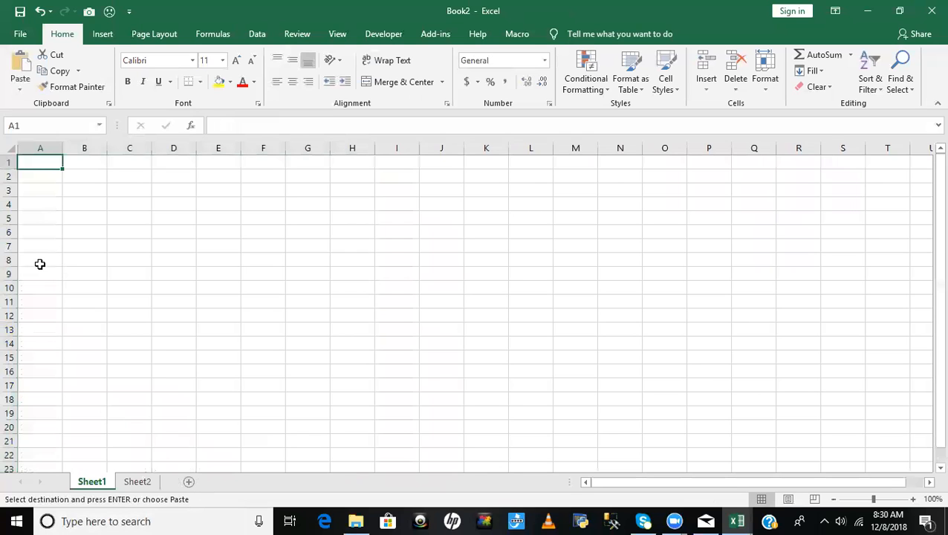
key("ctrl+v")
right_click(95, 484)
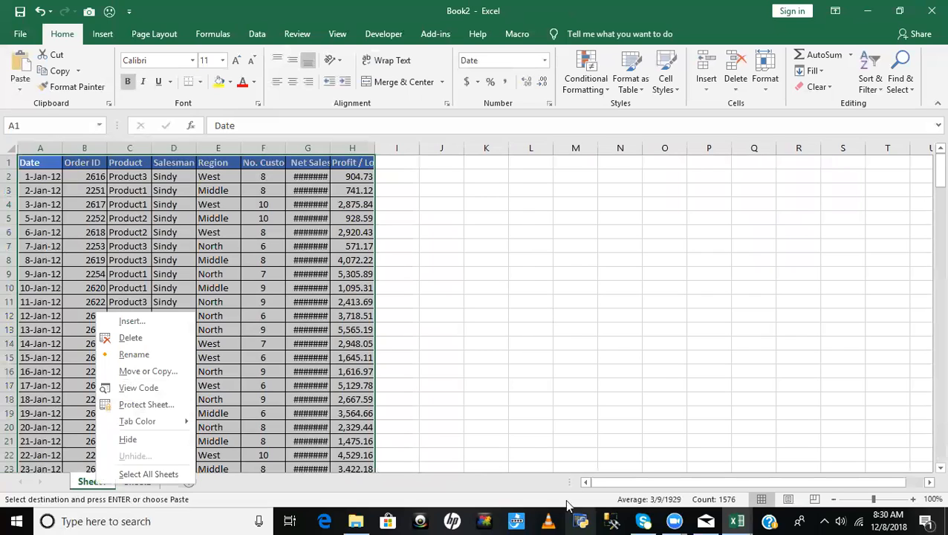
left_click(550, 410)
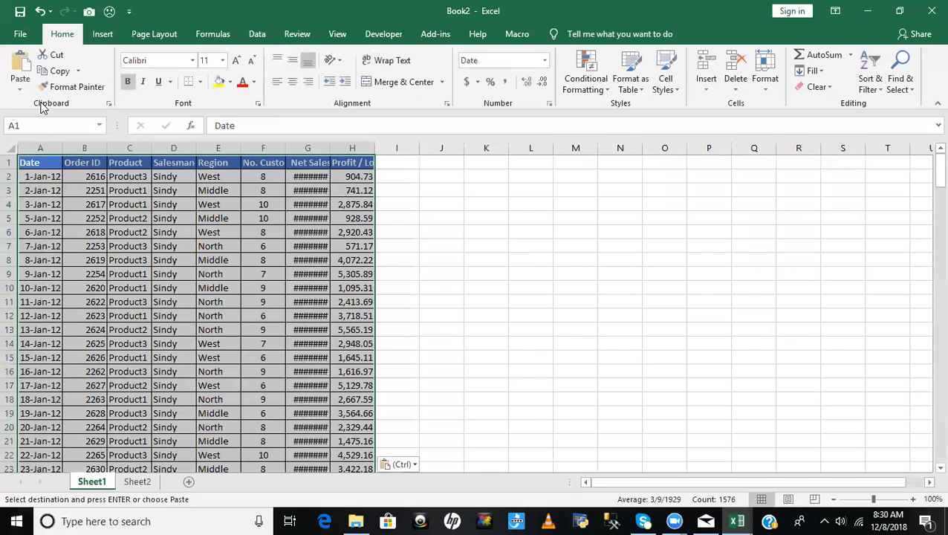
- Close the new workbook without saving it and return to the source workbook's Topic sheet
key("ctrl+w")
left_click(477, 276)
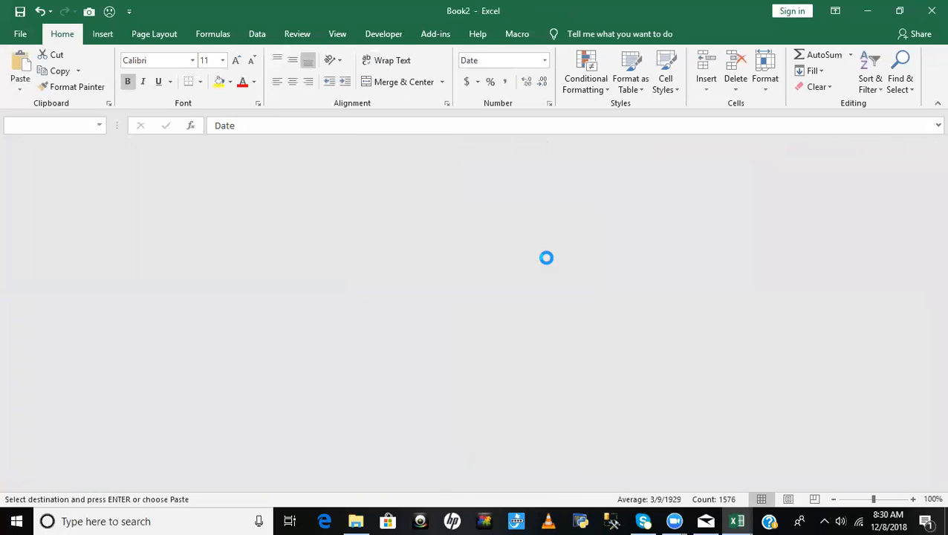
left_click(299, 386)
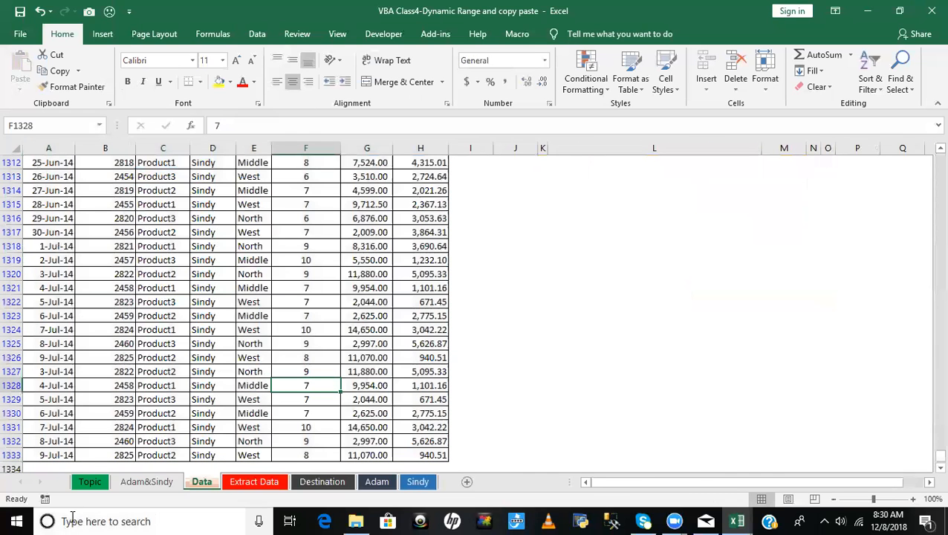
left_click(90, 481)
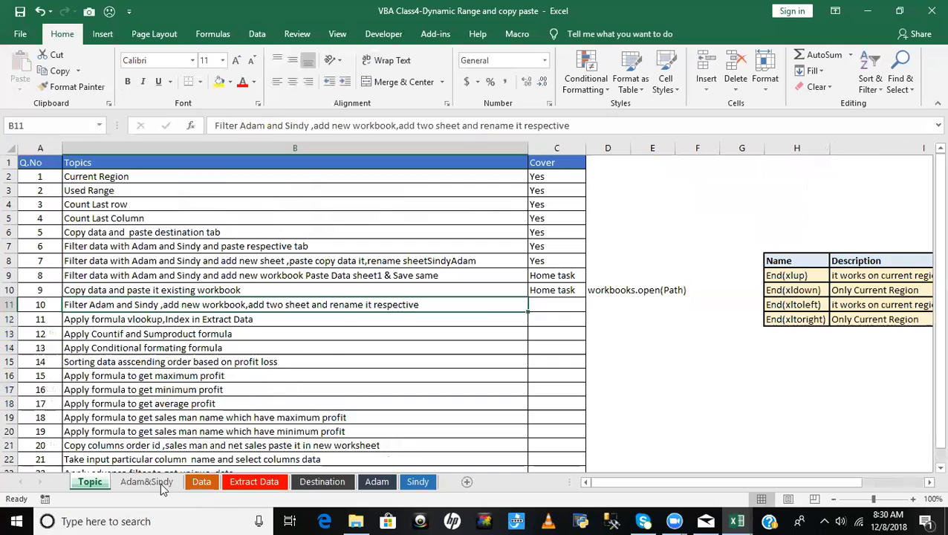
- Copy the Home task entry from topic 9 into topic 10's Cover cell and save the workbook
left_click(558, 301)
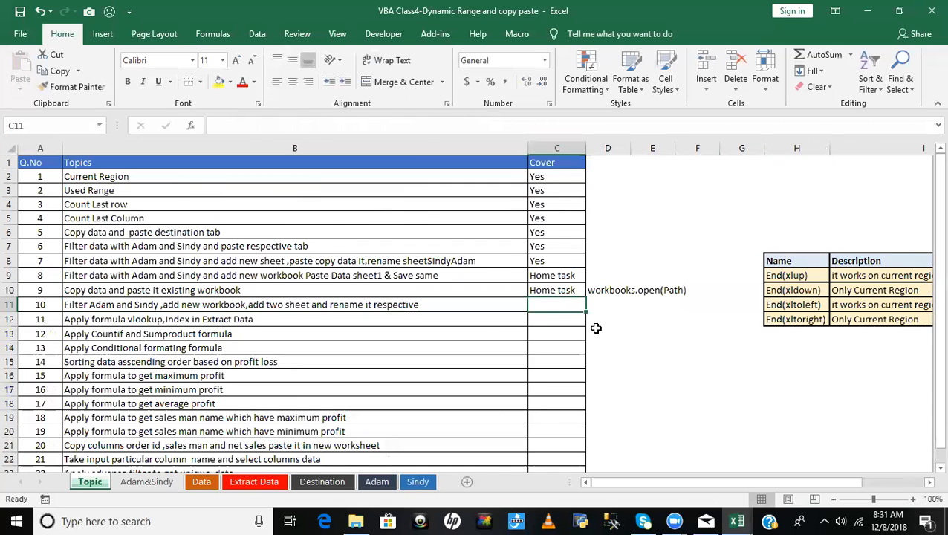
key("Up")
key("ctrl+c")
key("Down")
key("ctrl+v")
key("Down")
key("Left")
key("Left")
key("Right")
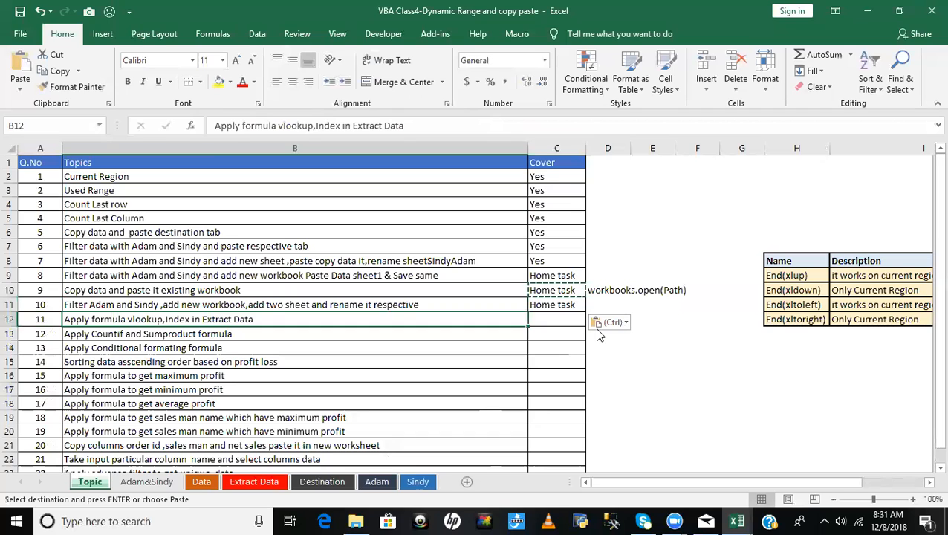
key("Escape")
left_click(573, 257)
key("ctrl+s")
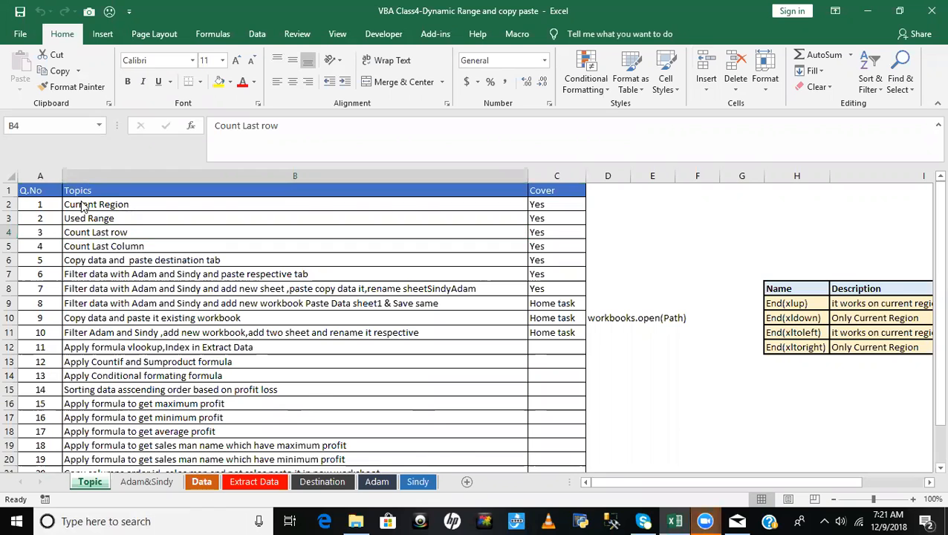
- Turn off filtering on the Data sheet so all rows show, and select cell A1
key("ctrl+Page_Down")
key("ctrl+Page_Down")
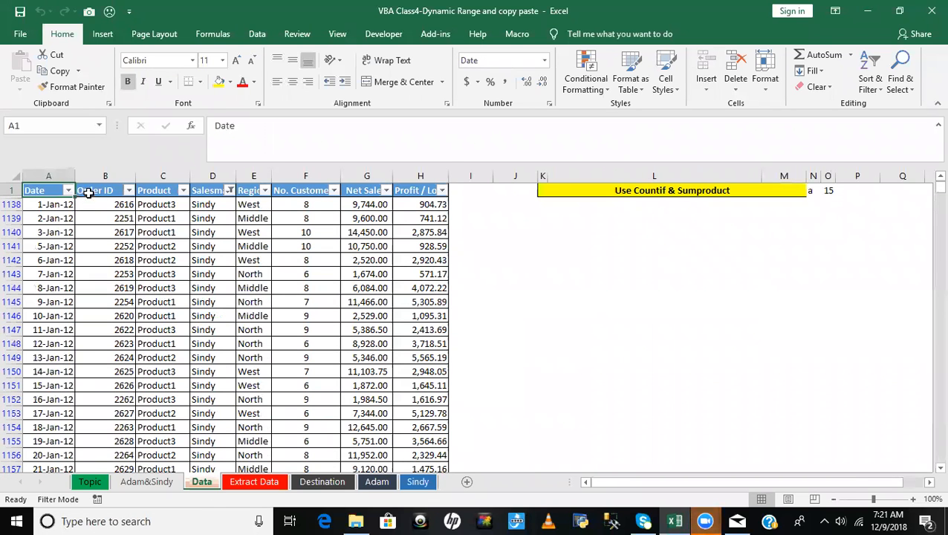
left_click(89, 193)
key("ctrl+shift+l")
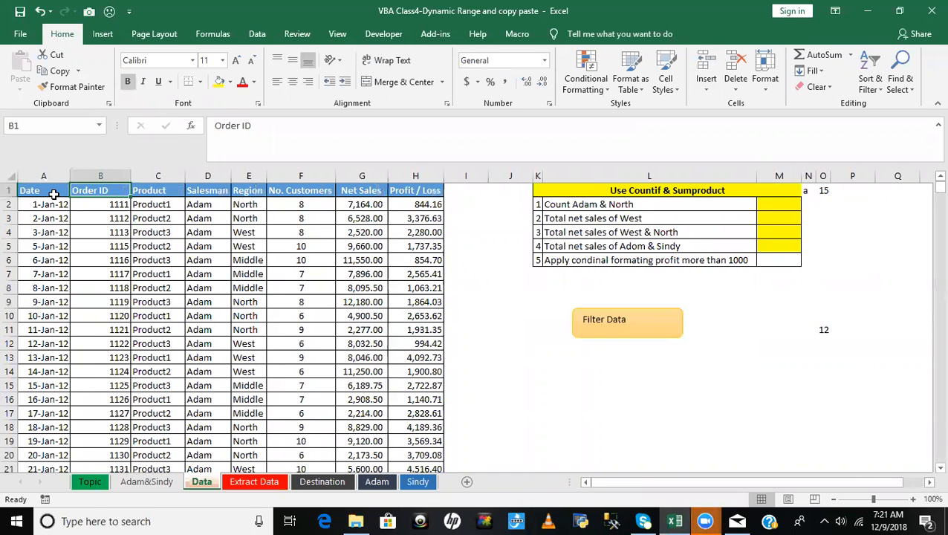
left_click(54, 195)
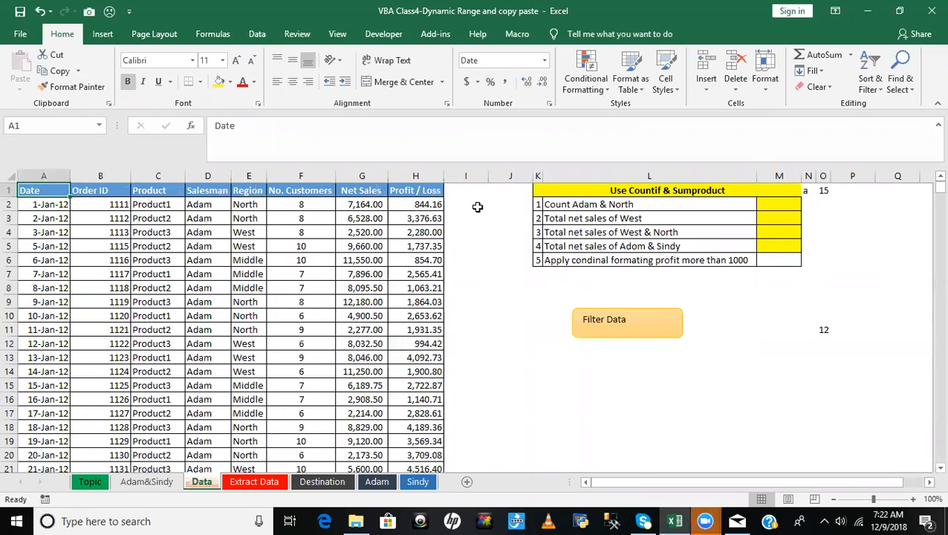
- Review topics 4 to 11 on the Topic sheet together with their Cover entries
left_click(90, 483)
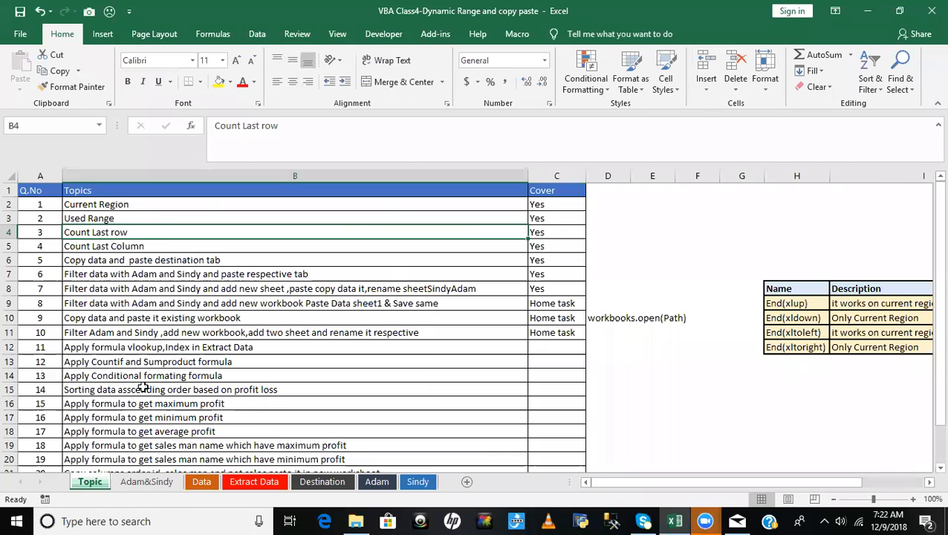
left_click(122, 246)
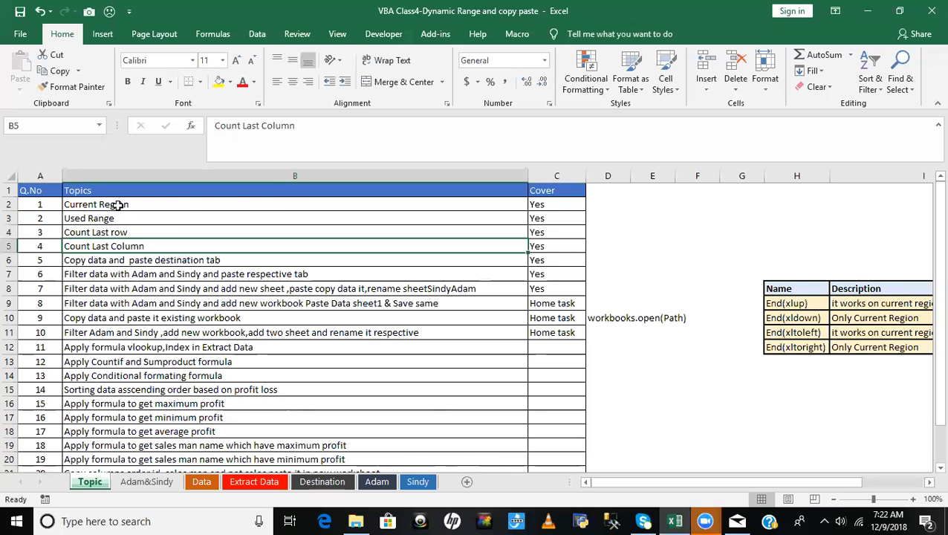
left_click(566, 188)
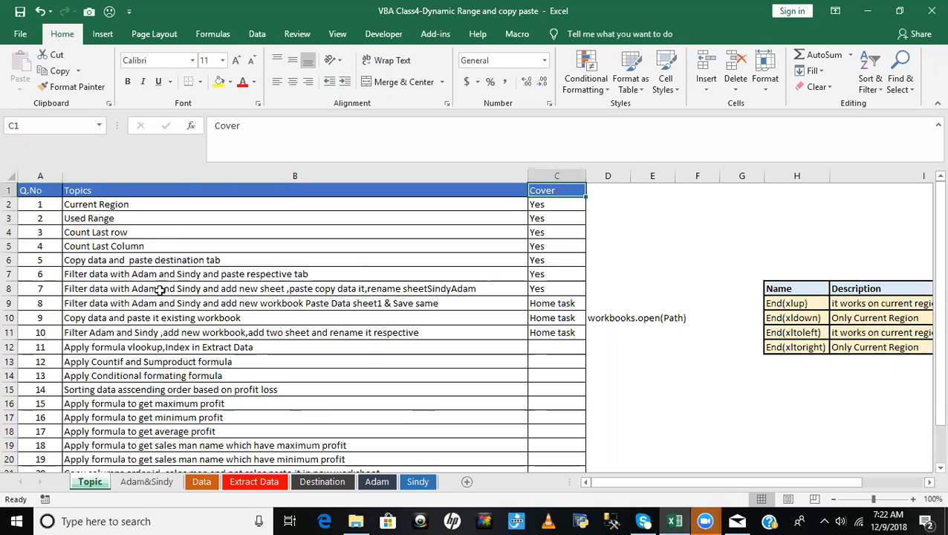
left_click(107, 273)
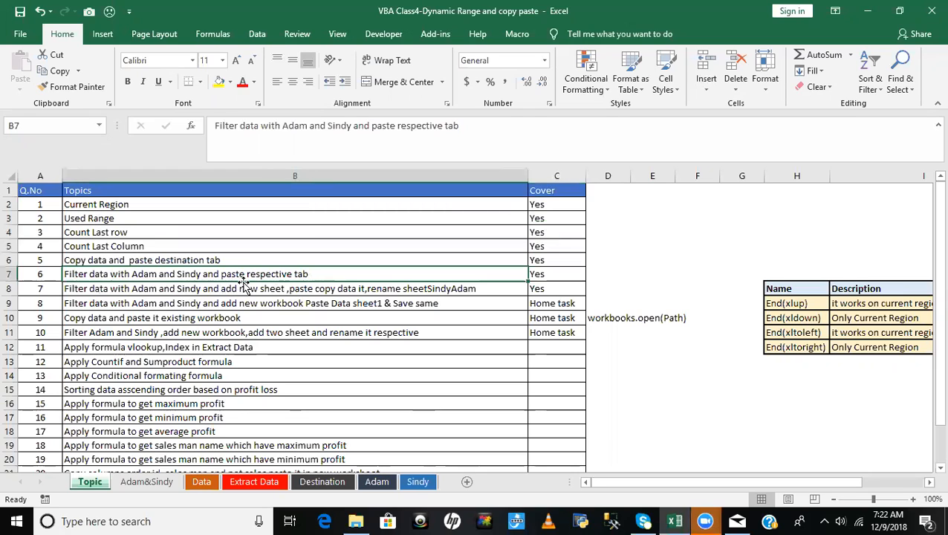
left_click(349, 290)
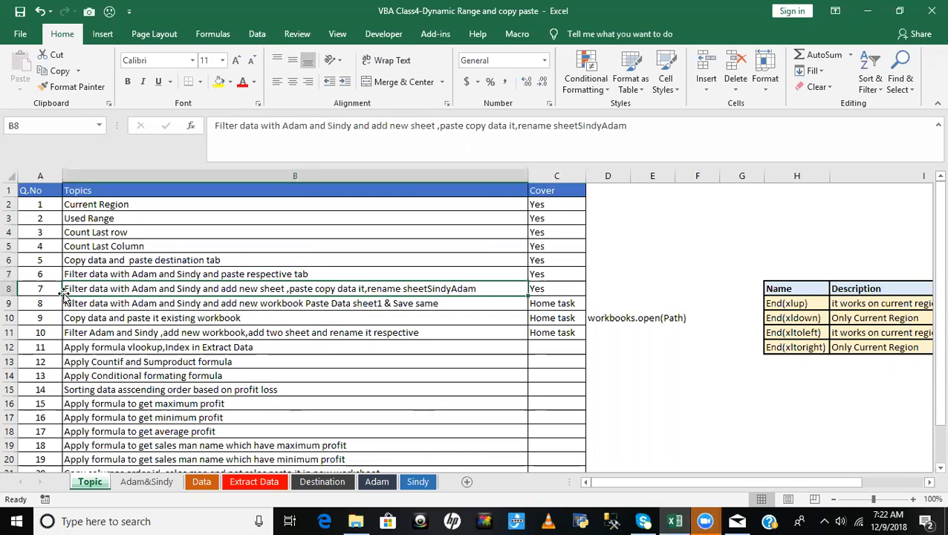
left_click(161, 277)
left_click(163, 288)
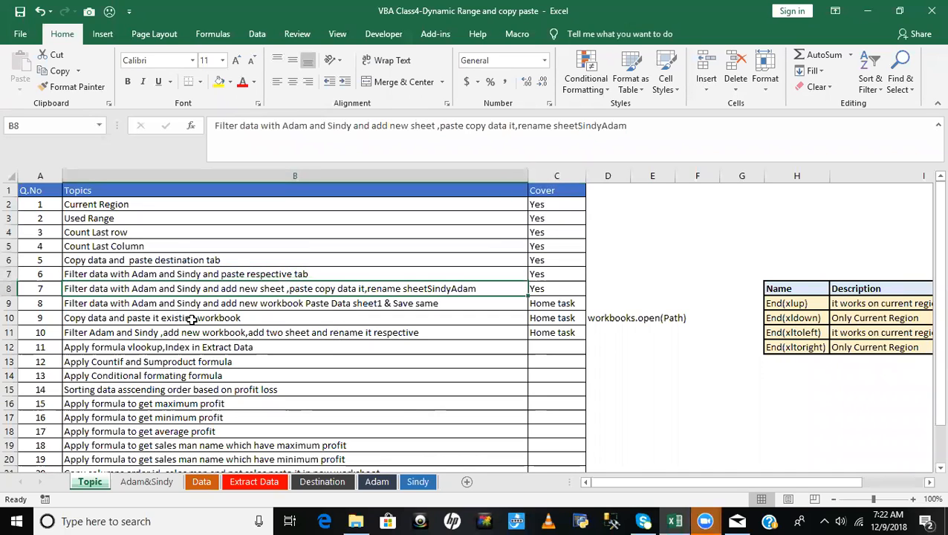
left_click(194, 304)
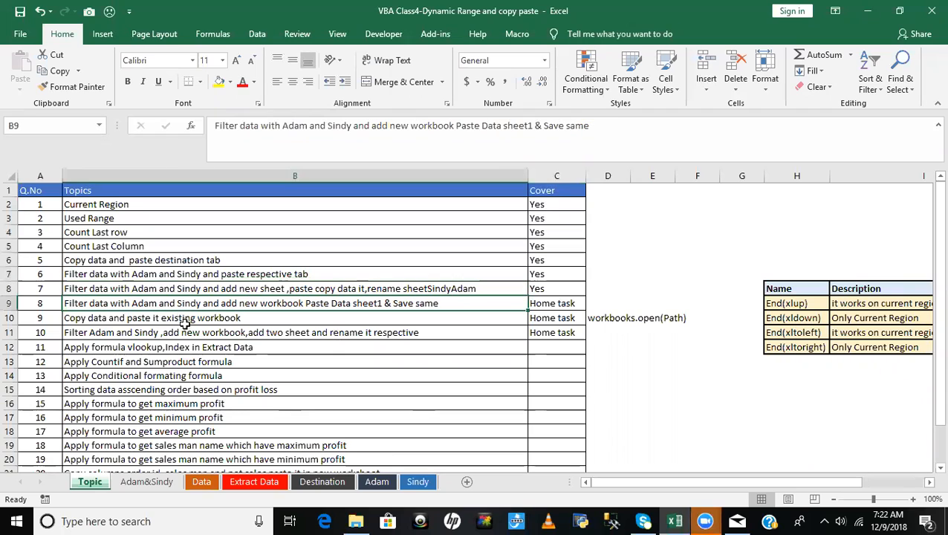
left_click(187, 318)
left_click(186, 333)
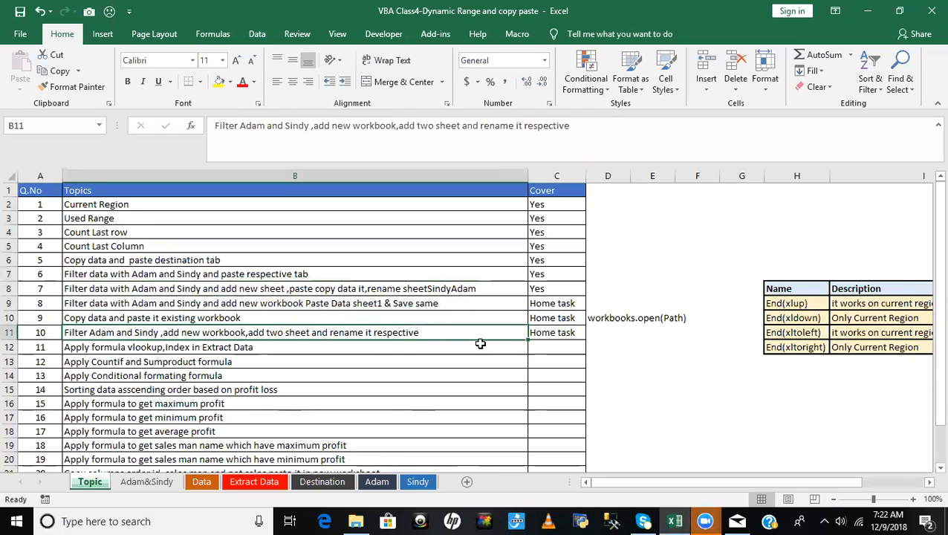
left_click(550, 332)
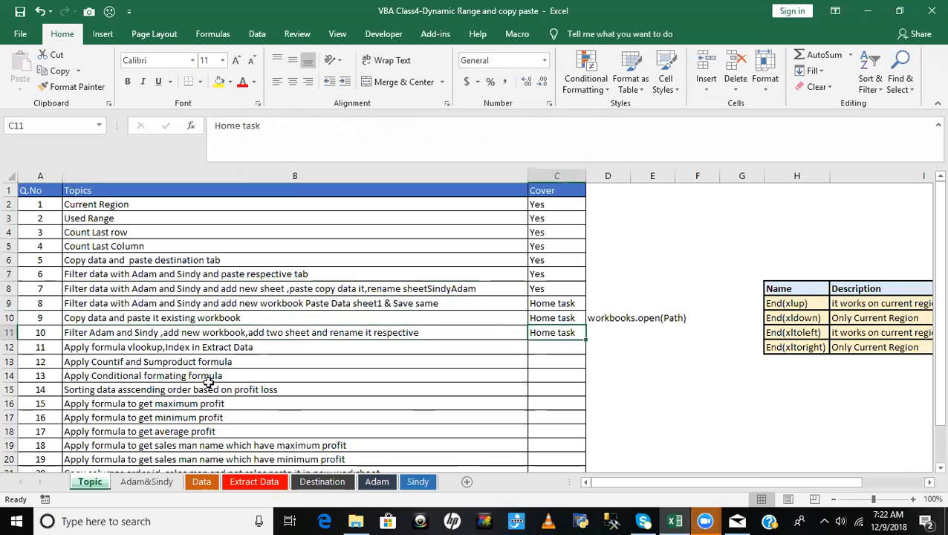
left_click(90, 349)
left_click(546, 346)
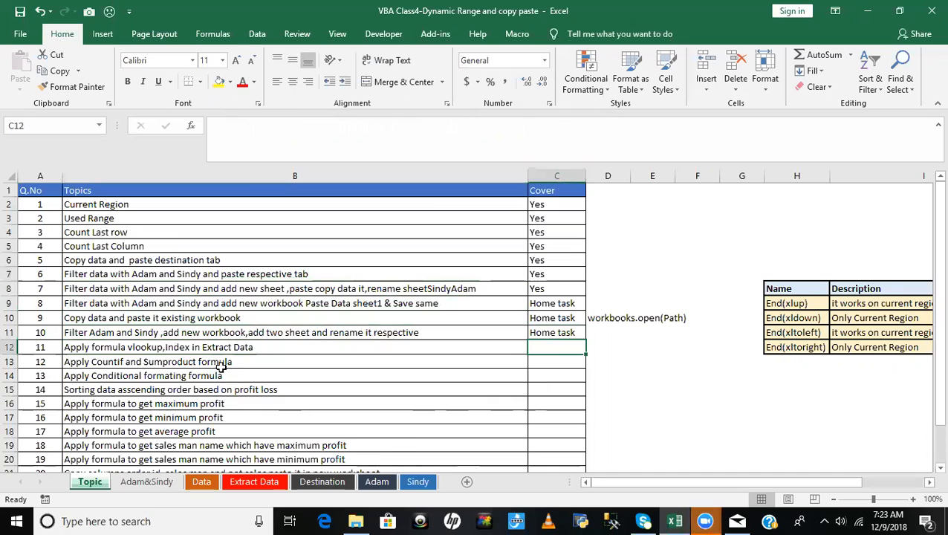
left_click_drag(254, 290, 253, 305)
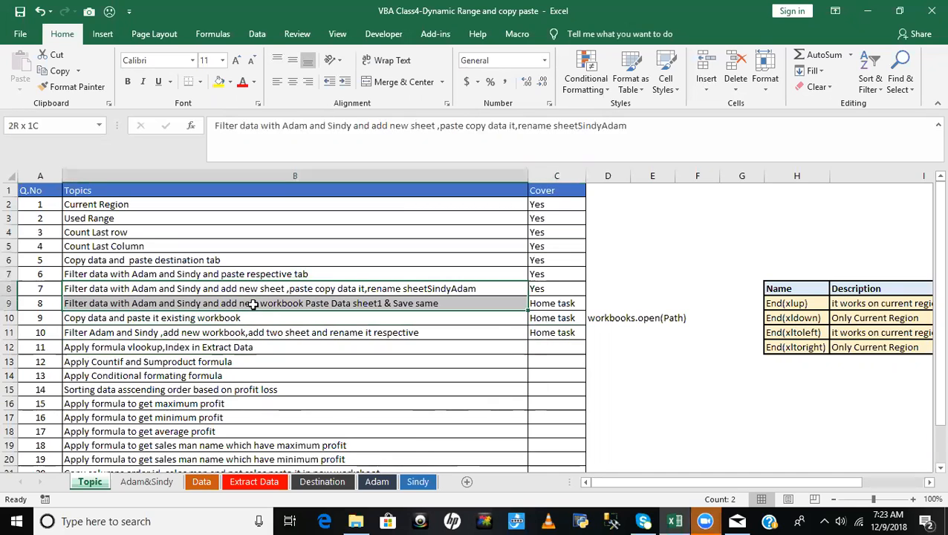
left_click(120, 318)
left_click(123, 333)
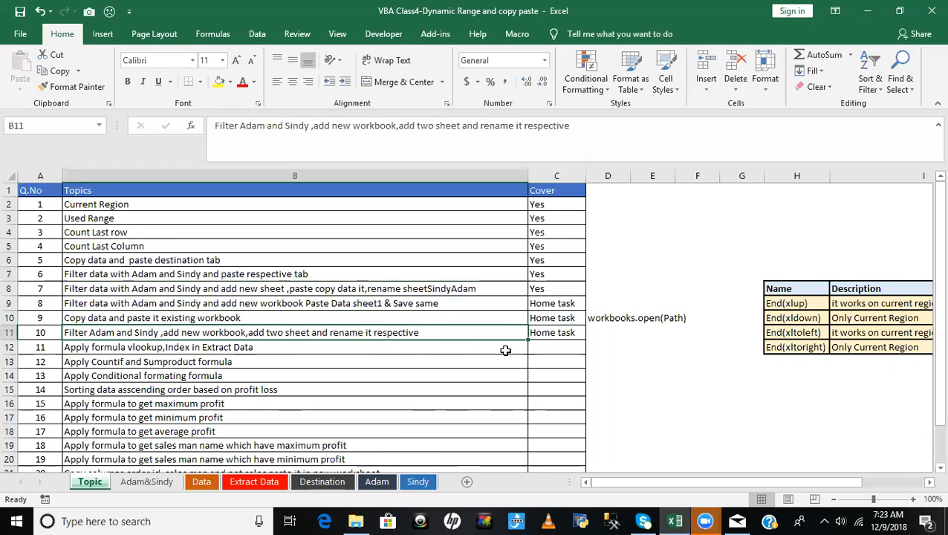
left_click(556, 331)
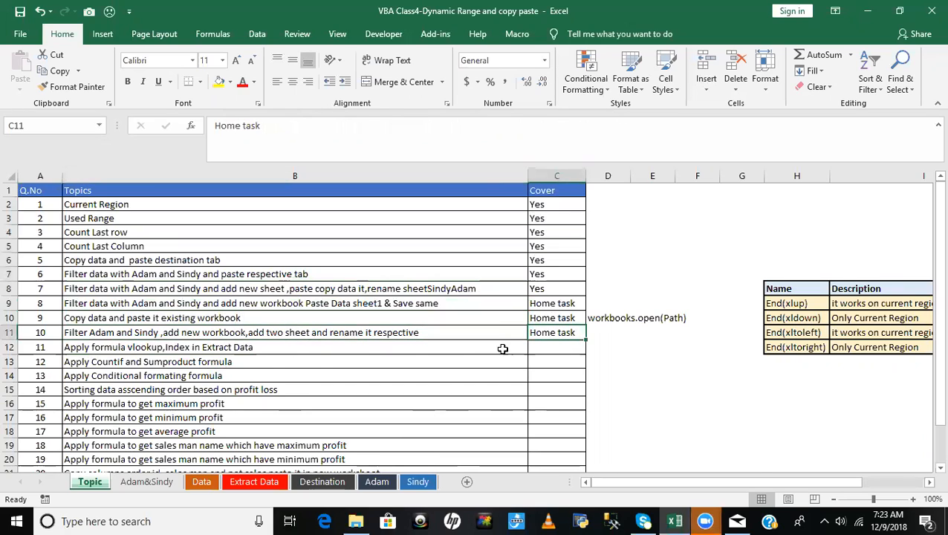
- Select topic 11's description on vlookup and Index, and shrink the formula bar to one line
left_click(221, 350)
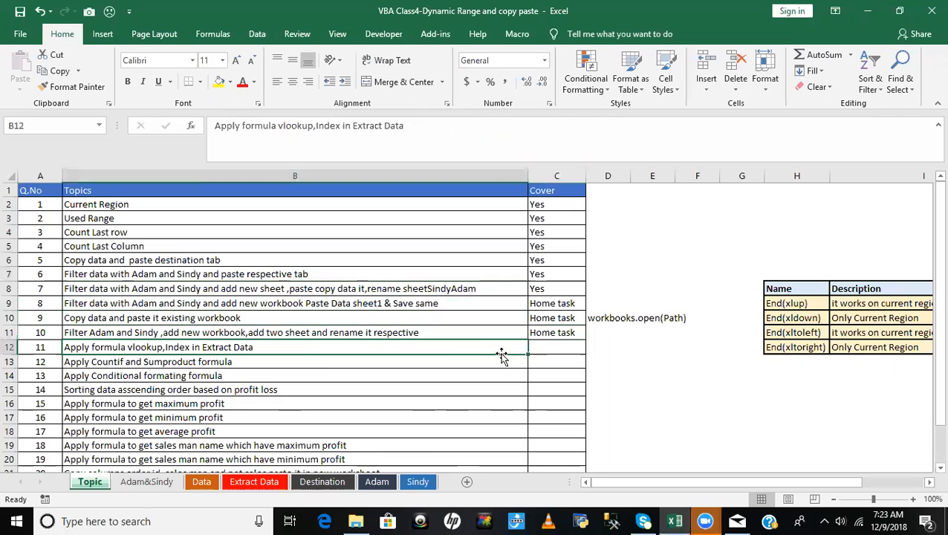
left_click(551, 346)
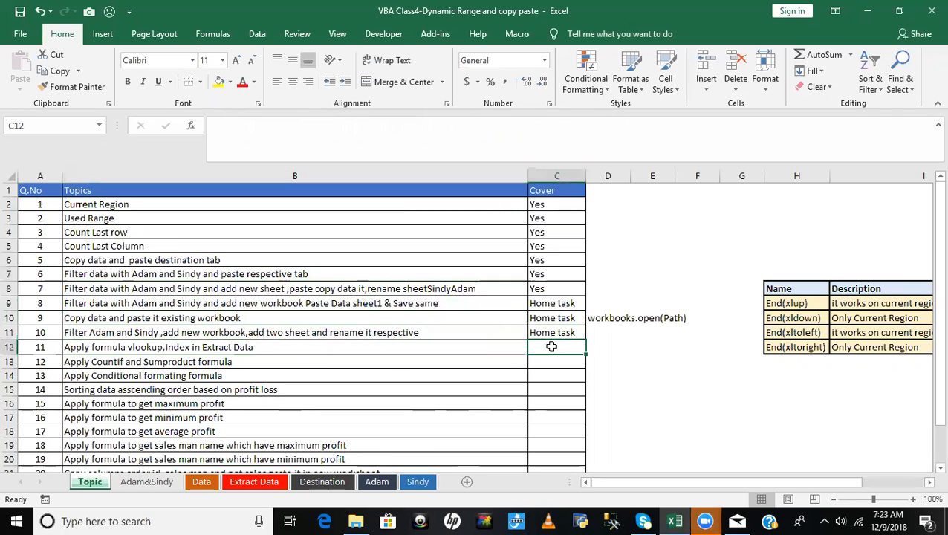
left_click(112, 351)
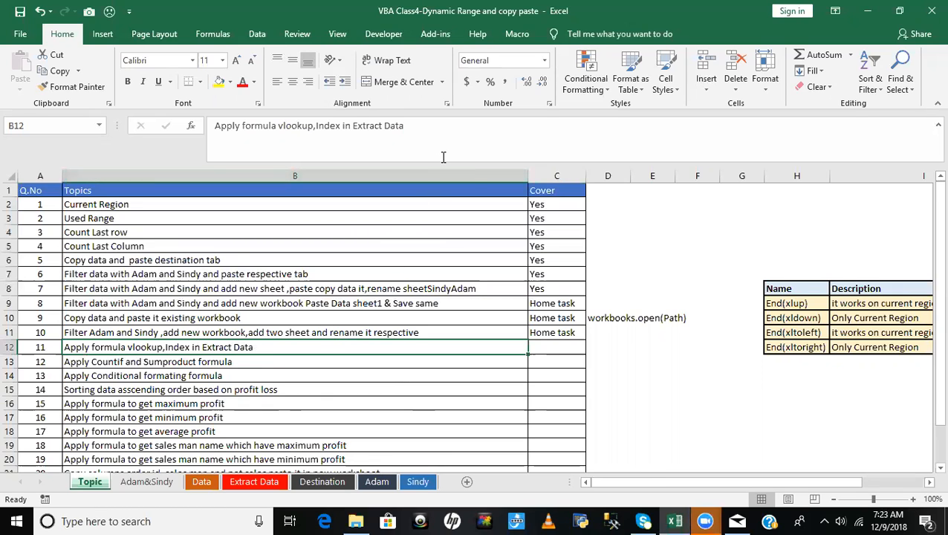
left_click_drag(442, 165, 440, 142)
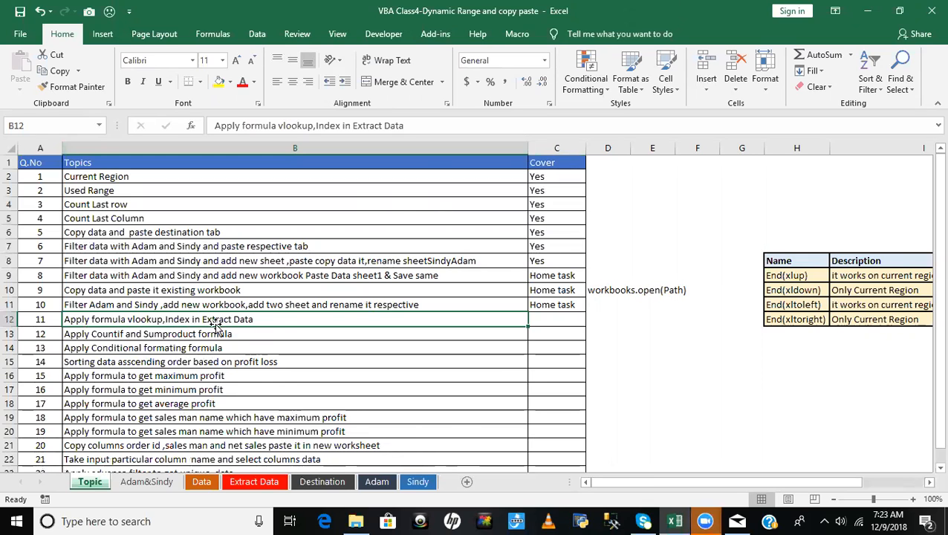
- On the Extract Data sheet, widen the Product and Salesman columns and look over the cells for the lookup formulas
left_click(251, 482)
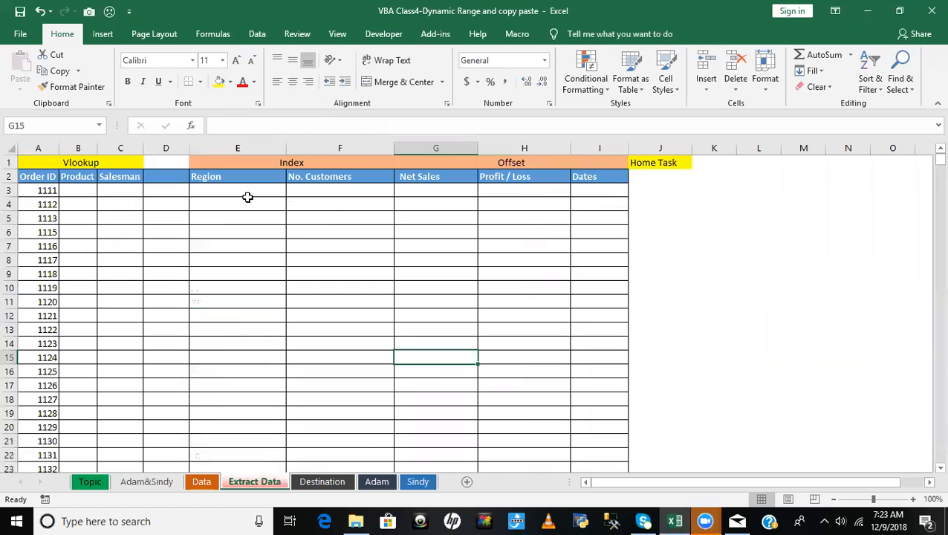
left_click_drag(97, 147, 181, 147)
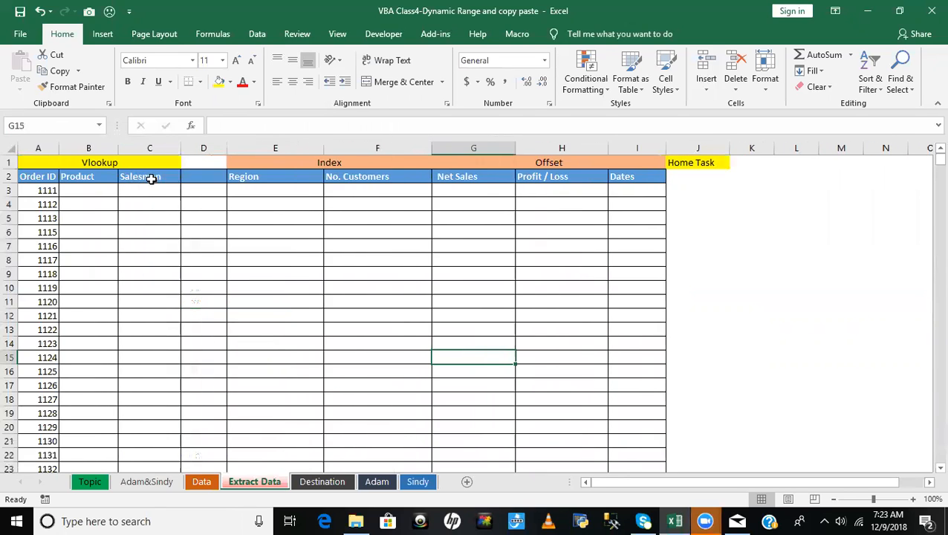
left_click(89, 189)
left_click(29, 190)
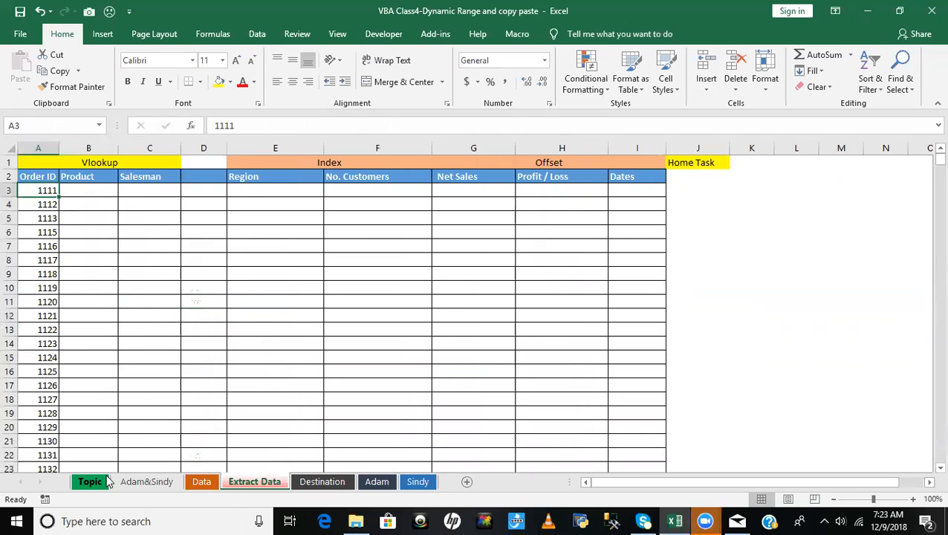
left_click(230, 217)
left_click(157, 199)
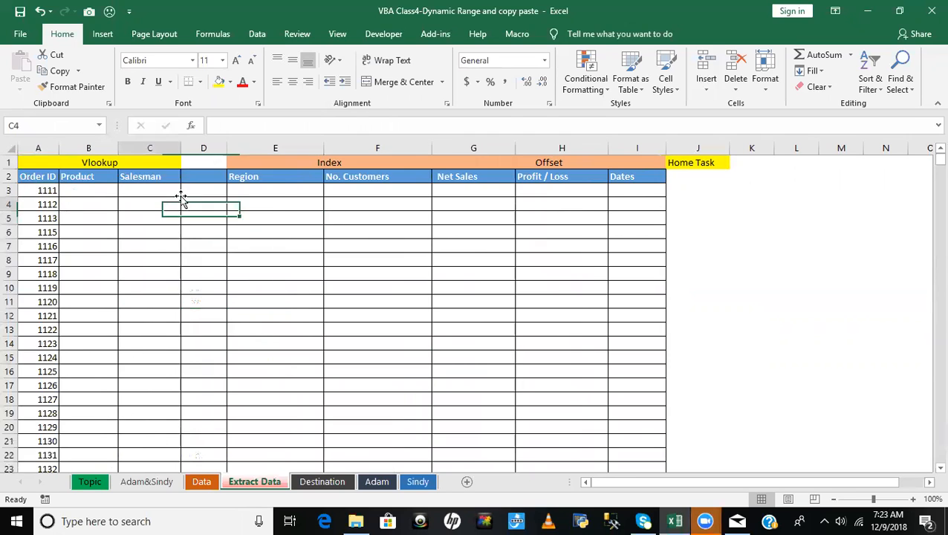
- Look over the empty Region, No. Customers and Net Sales cells under the Index heading
left_click(280, 192)
left_click(385, 194)
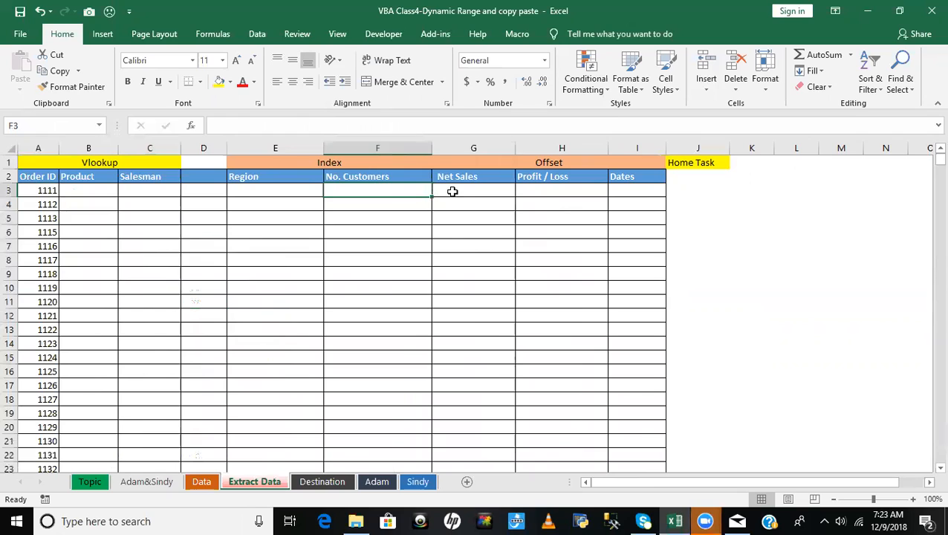
left_click(452, 191)
left_click(292, 191)
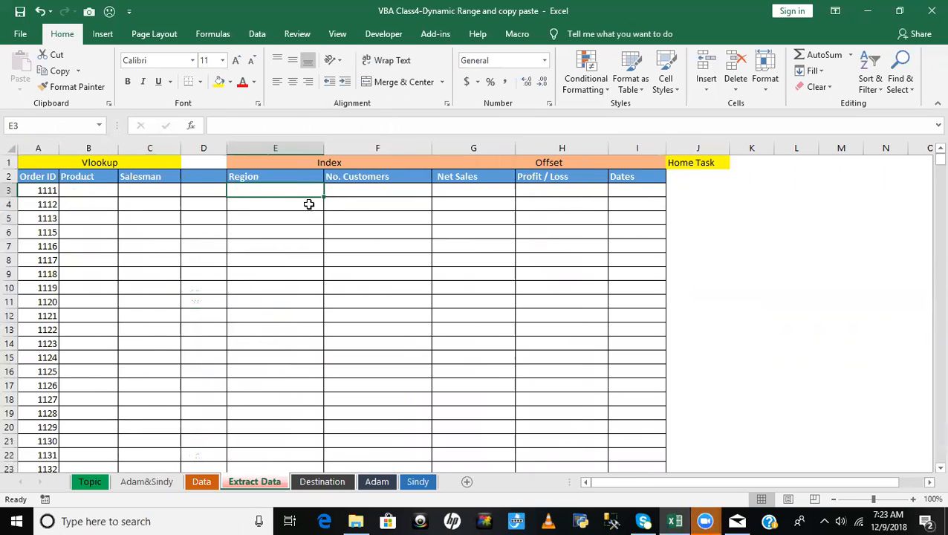
left_click(461, 216)
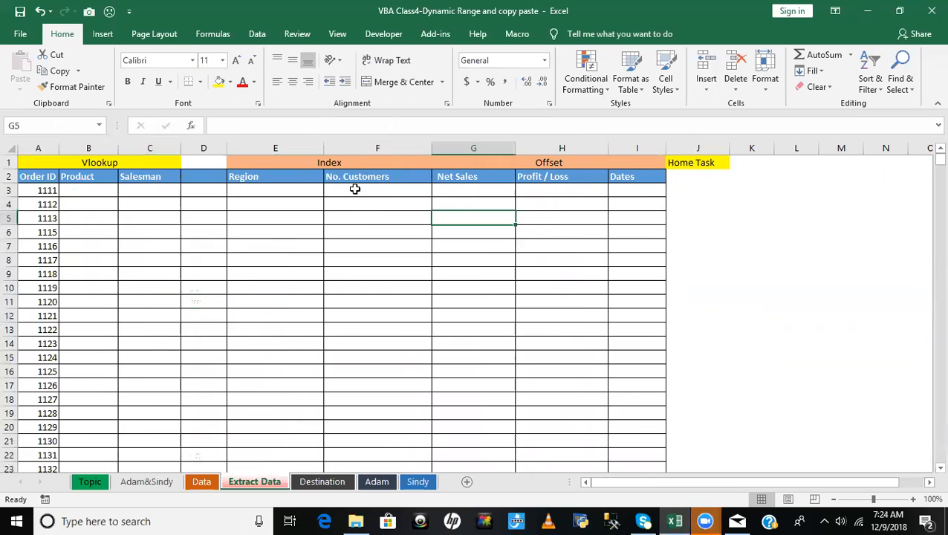
left_click(260, 190)
- Enter the note "Index is used to extract the daa from table based on intersection of row and column" in cell J6
left_click(720, 235)
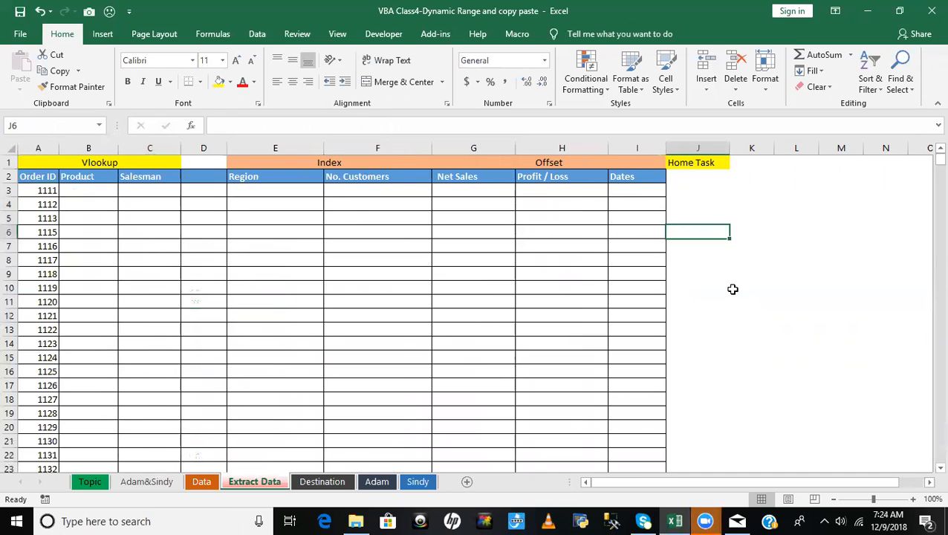
type("Index i")
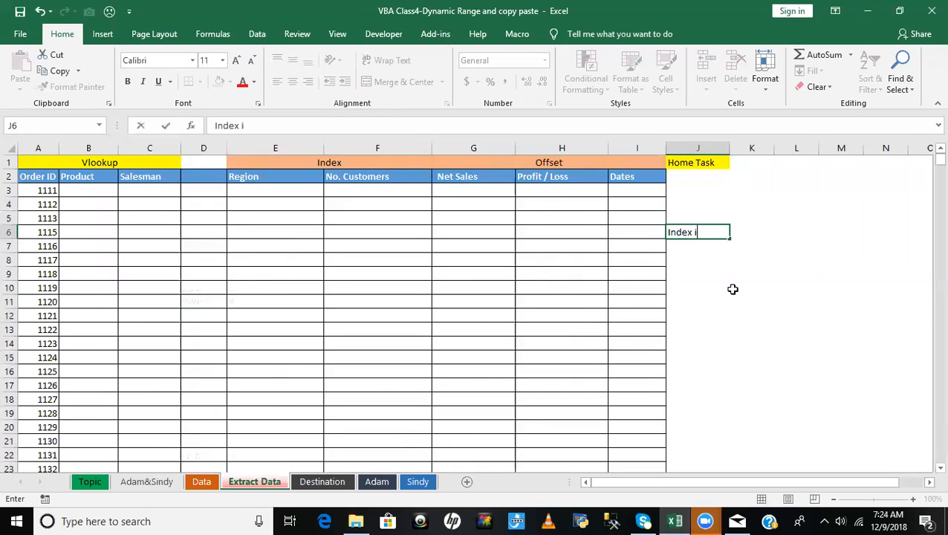
type("s used to ex")
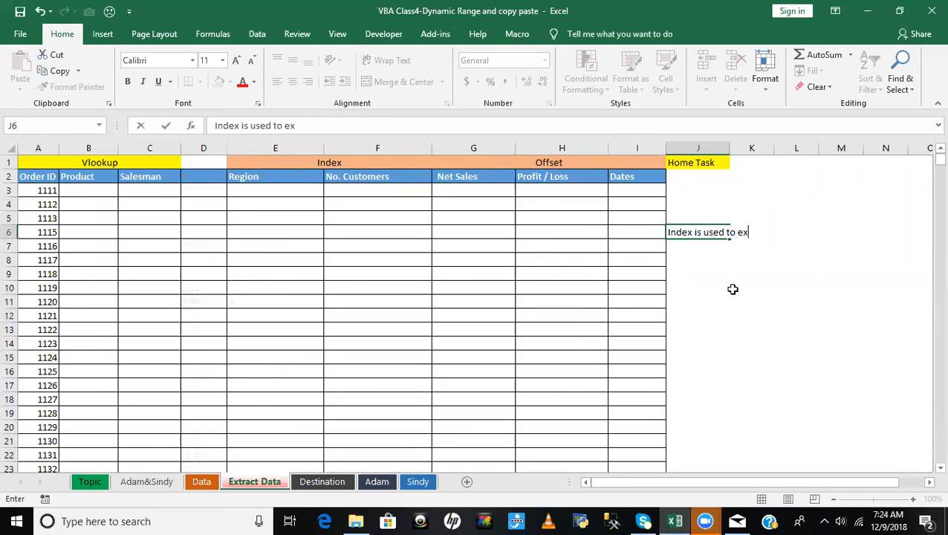
type("tract the d")
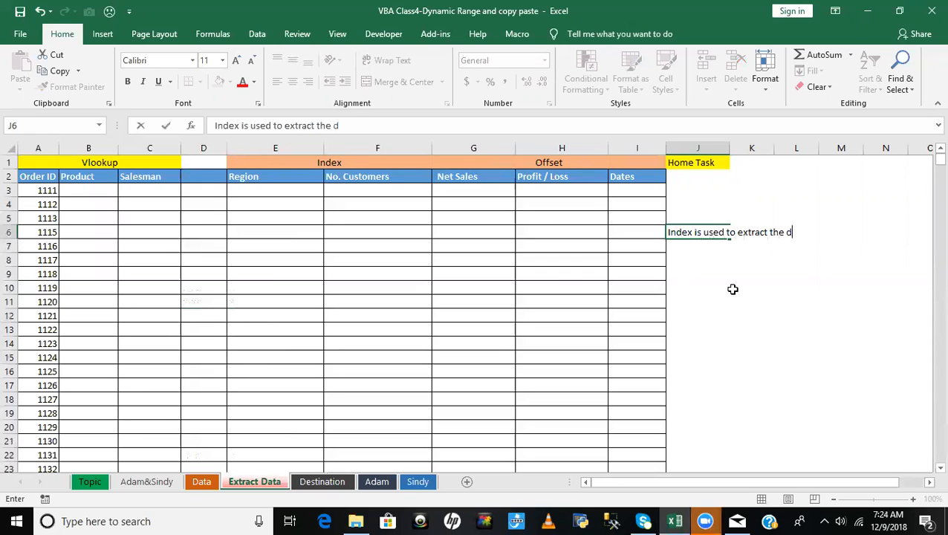
type("aa from table based on inter")
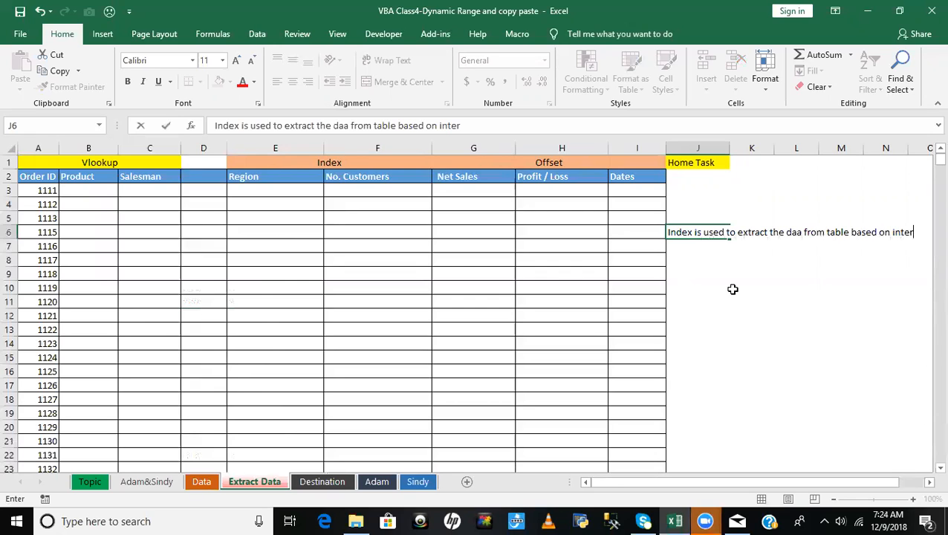
type("section")
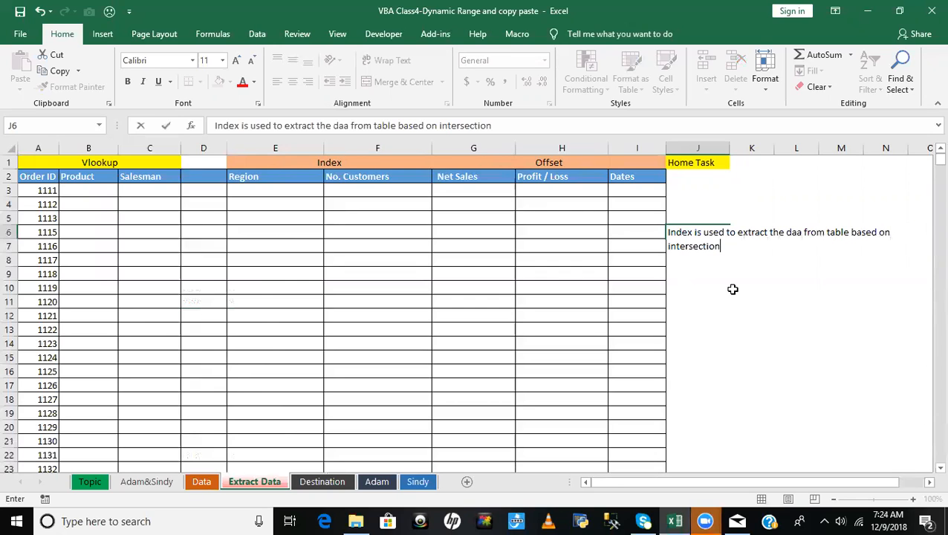
type(" of row and column")
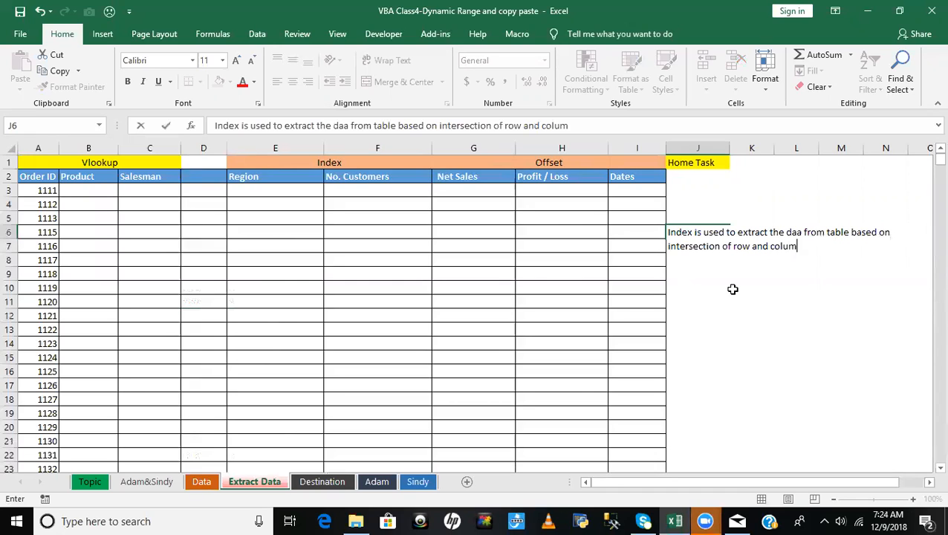
left_click(784, 290)
left_click(740, 235)
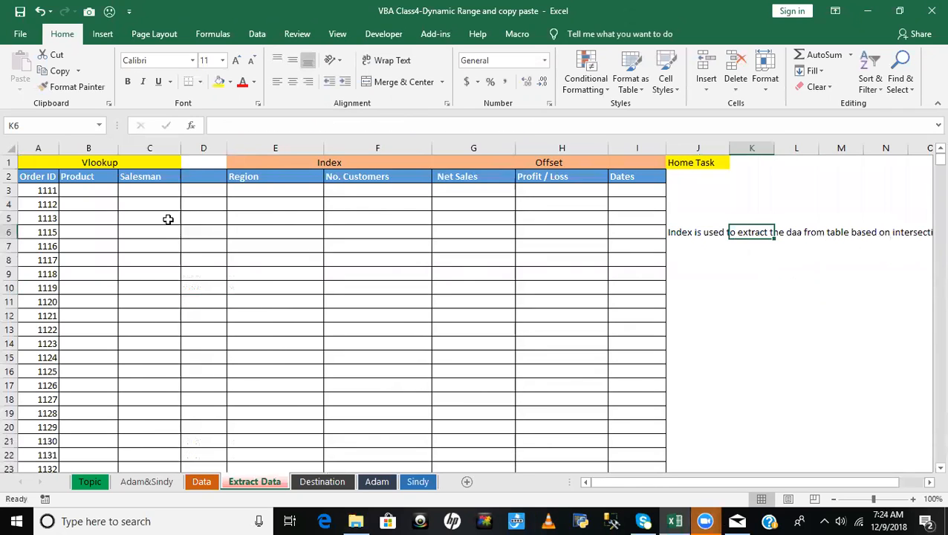
- Start an INDEX formula in E3, the first Region cell
left_click(264, 188)
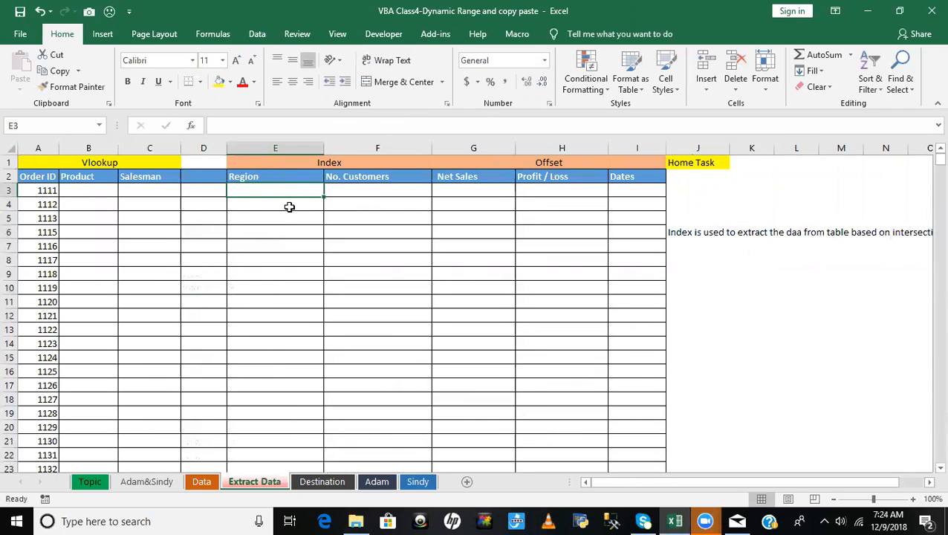
type("=INDEX(")
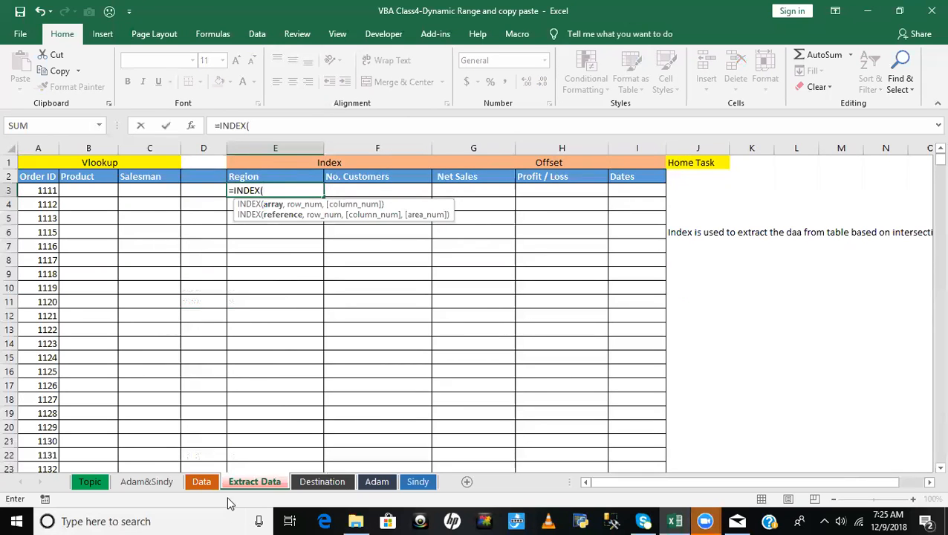
left_click(199, 483)
left_click(165, 331)
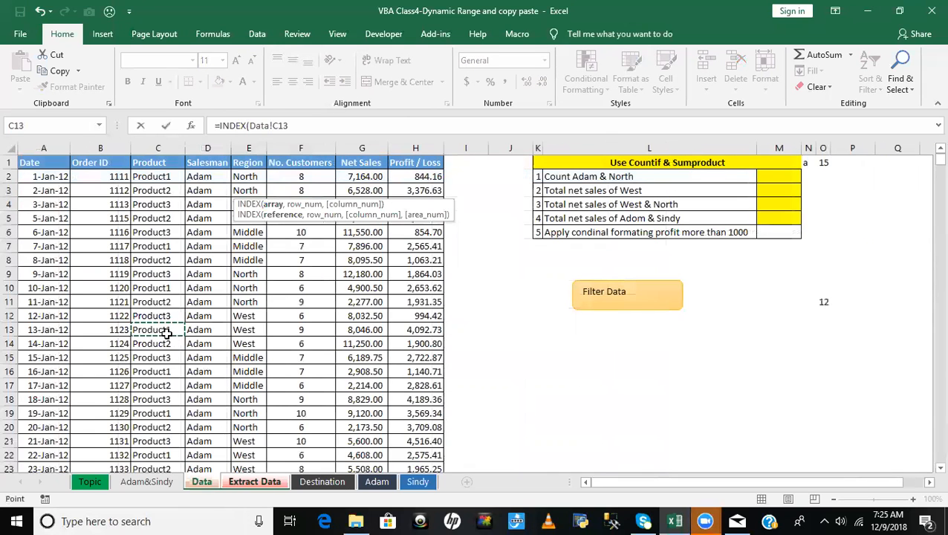
key("ctrl+Up")
key("Left")
key("Left")
key("ctrl+shift+Right")
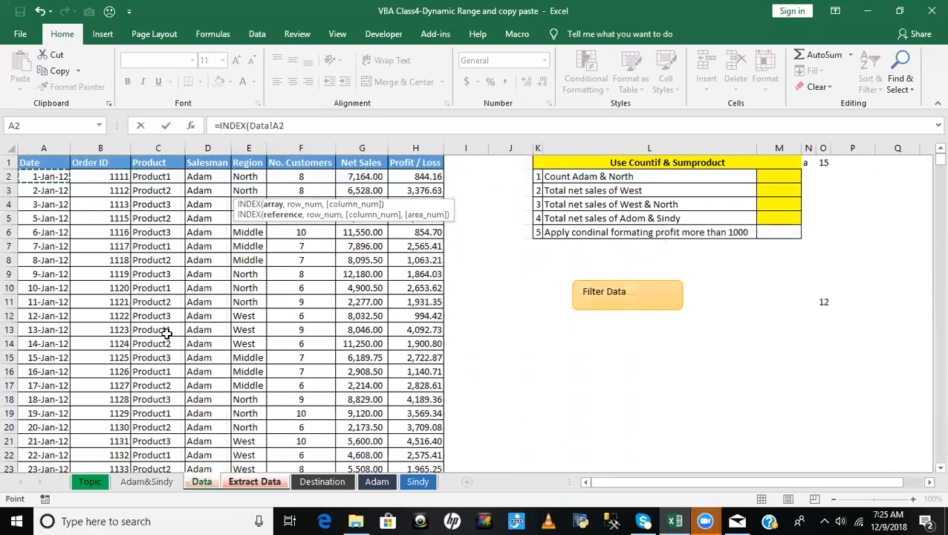
key("Down")
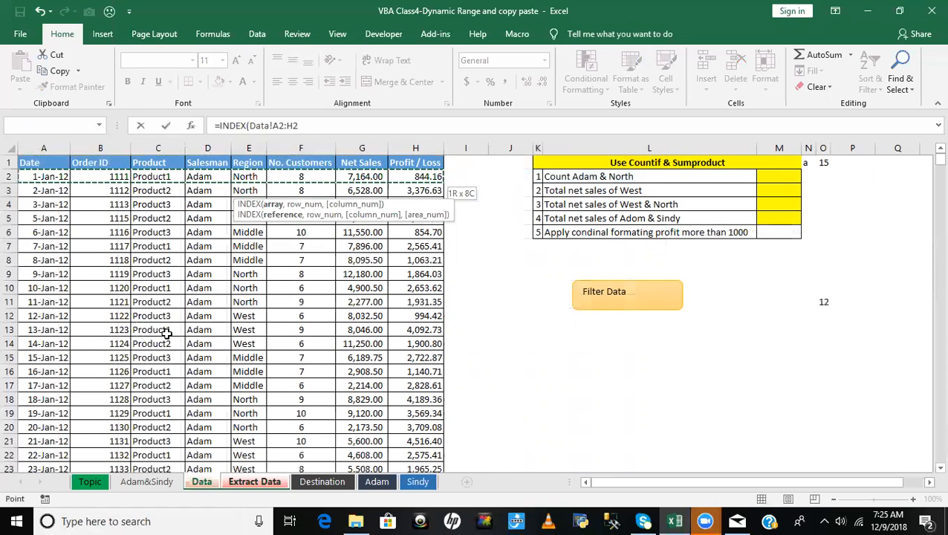
key("ctrl+shift+Down")
key("F4")
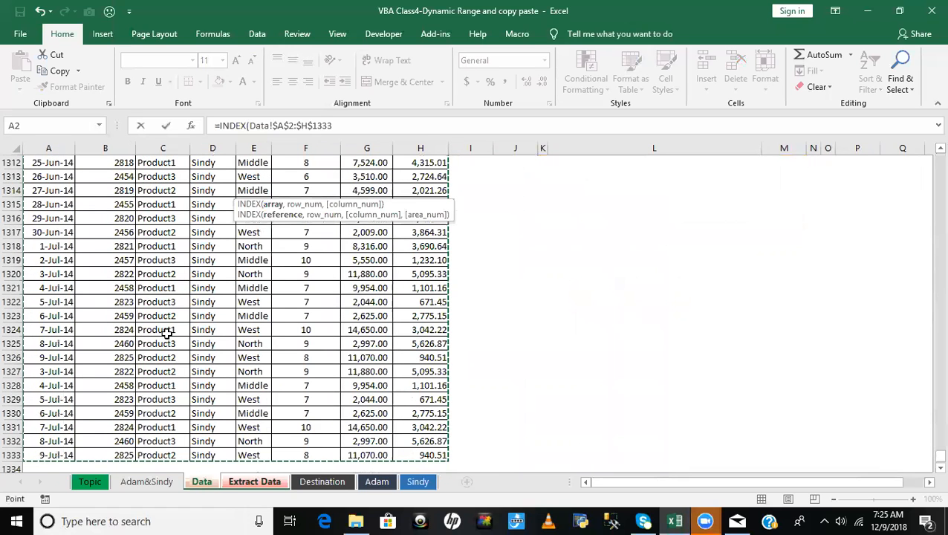
left_click(254, 481)
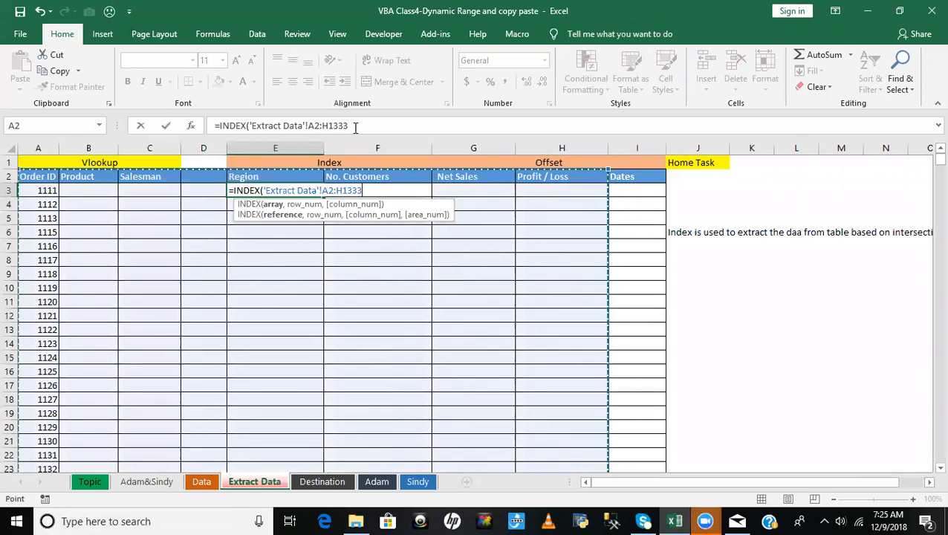
- Set the INDEX array to the Data sheet's records without headers, as the absolute range Data!$A$2:$H$1333
left_click(202, 481)
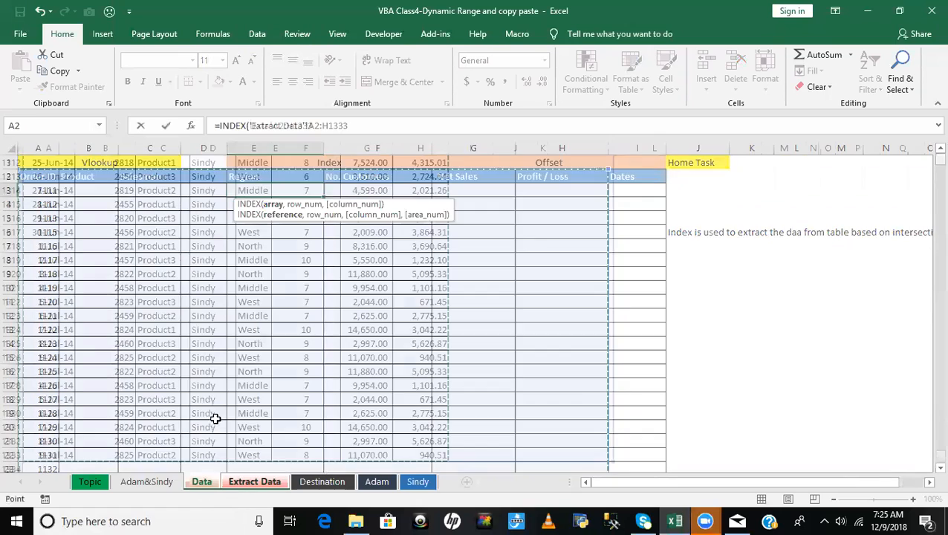
left_click(178, 300)
key("ctrl+Up")
key("ctrl+Left")
key("Down")
key("ctrl+shift+Right")
key("ctrl+shift+Down")
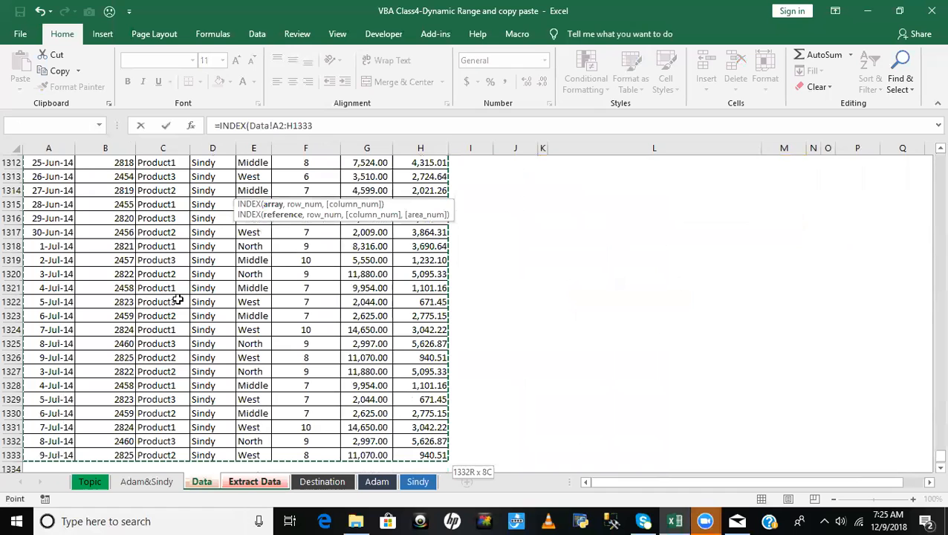
key("F4")
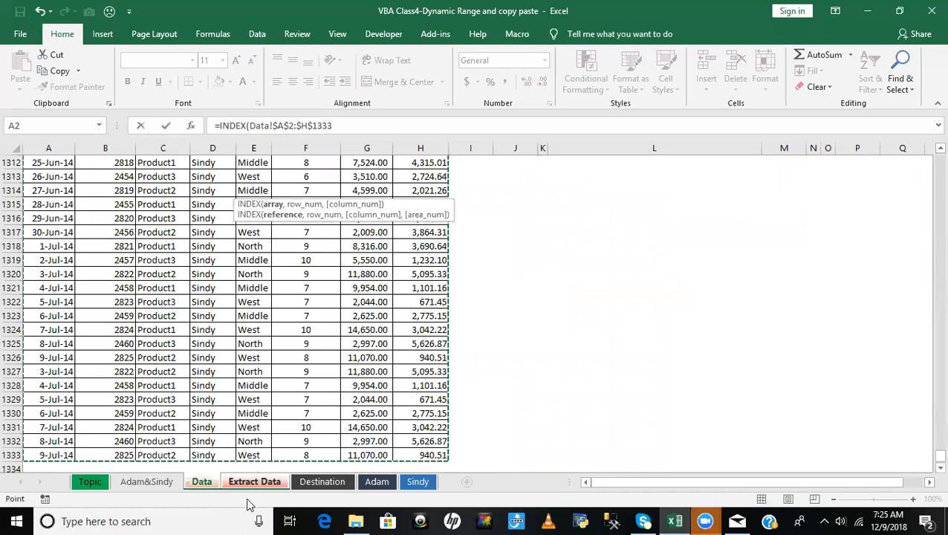
type(",")
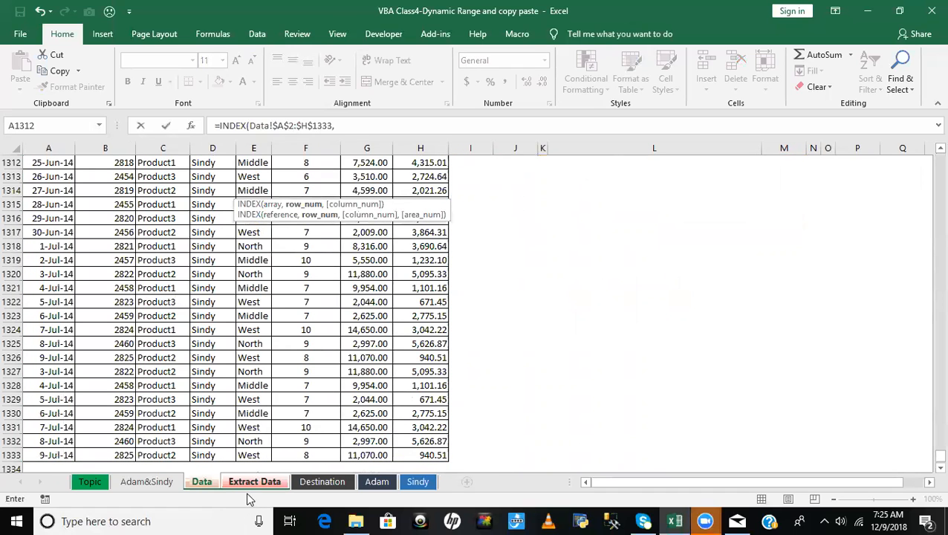
type("nm")
- Nest a MATCH function as the row number, with the column-locked Order ID cell 'Extract Data'!$A3 as lookup value
key("BackSpace")
key("BackSpace")
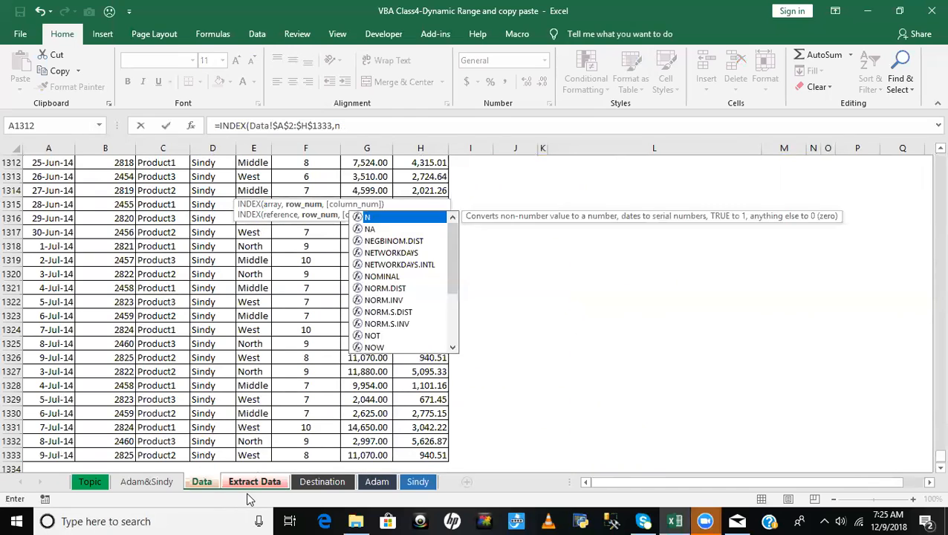
type("mat")
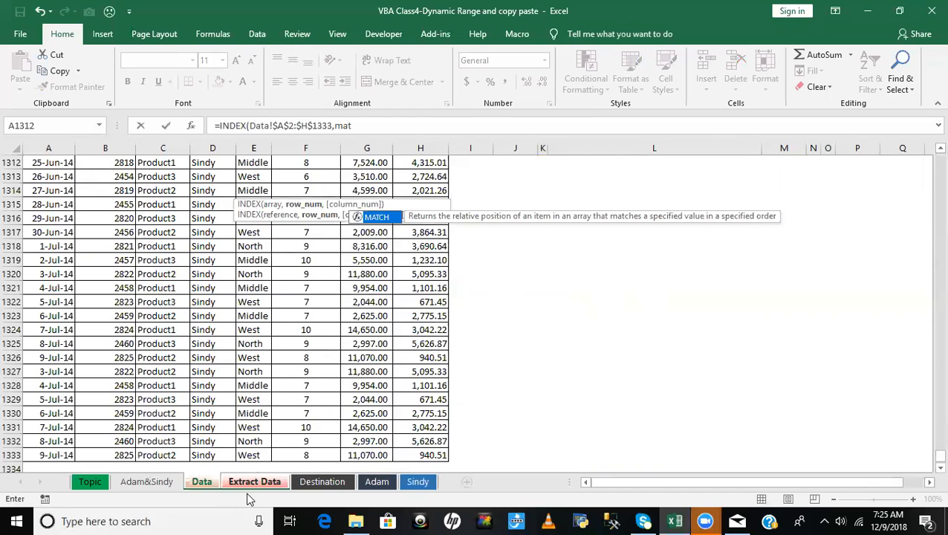
key("Tab")
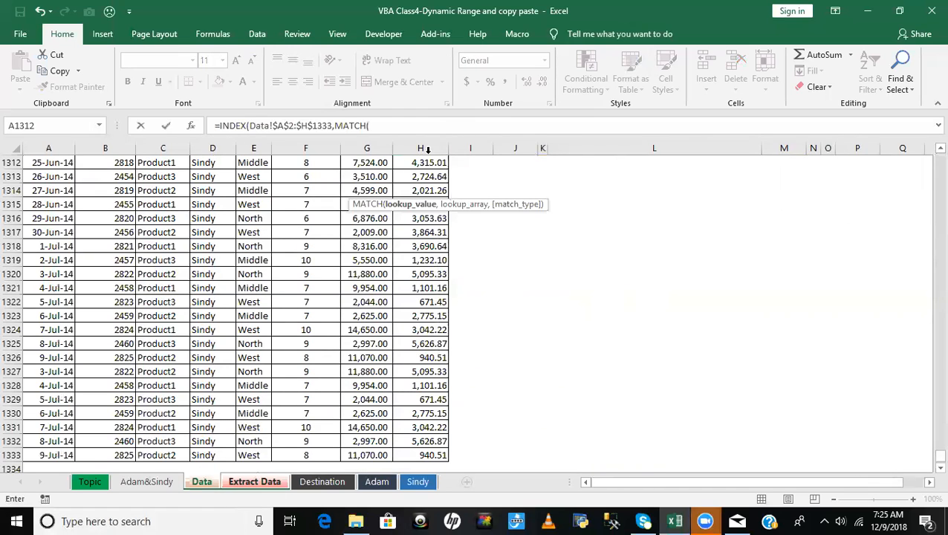
left_click(257, 482)
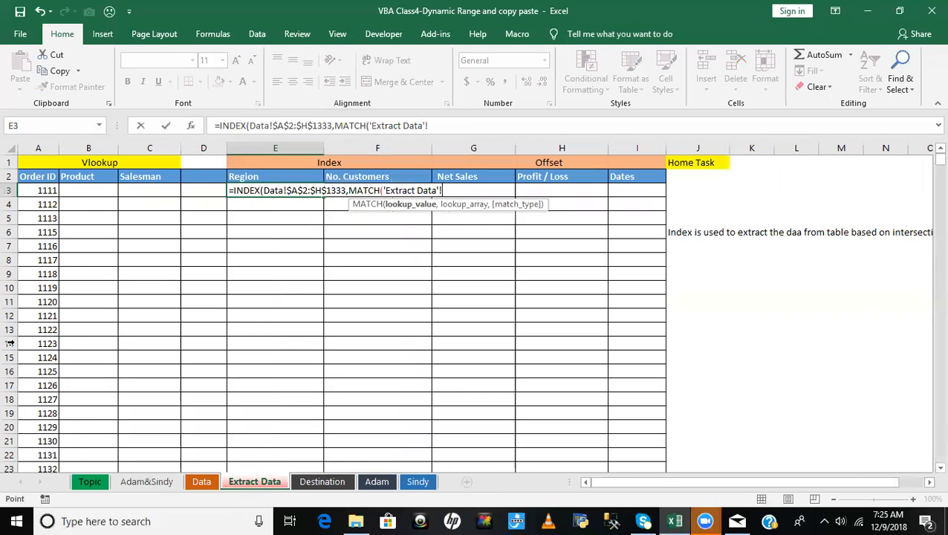
left_click(41, 191)
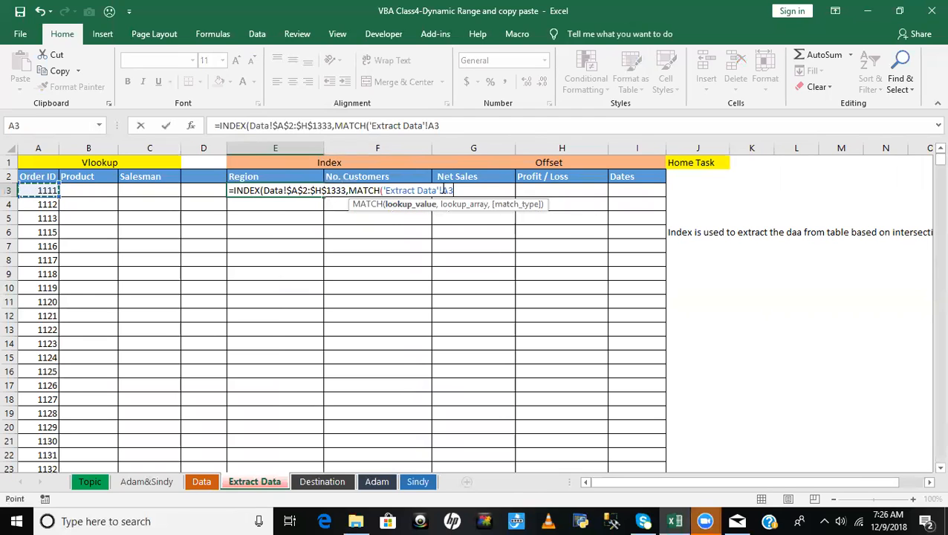
key("F4")
key("F4")
type(",")
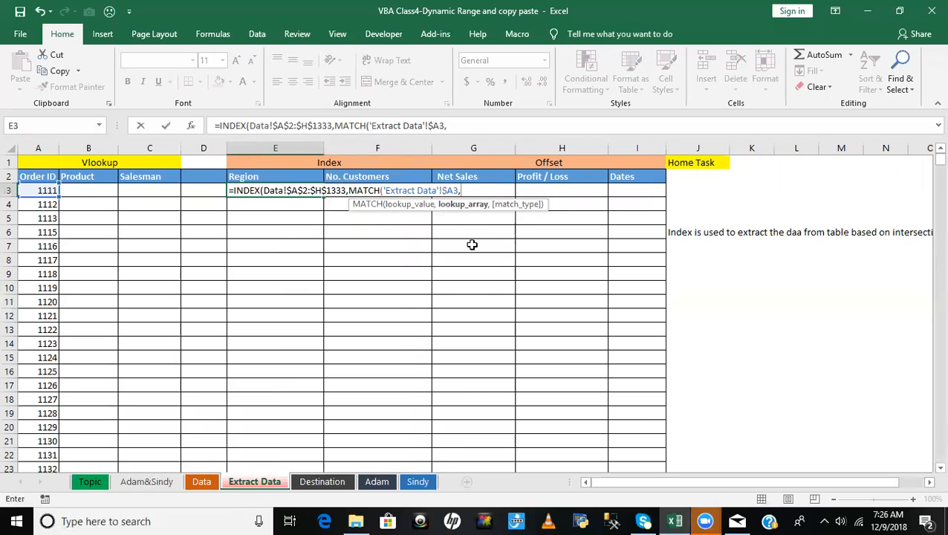
- Set the MATCH lookup array to the Data sheet's Order ID values, as the absolute range Data!$B$2:$B$1333
left_click(201, 482)
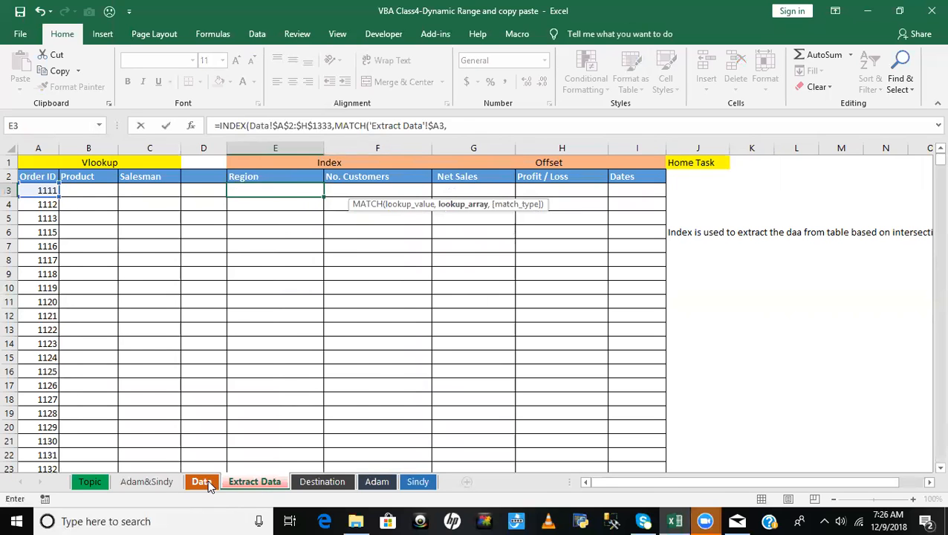
left_click(39, 315)
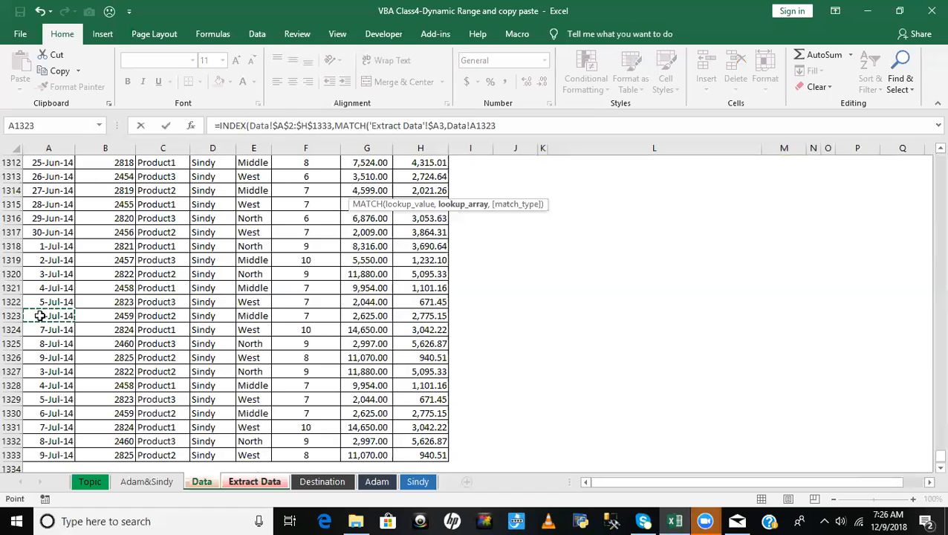
key("ctrl+Up")
key("Right")
key("Right")
key("Down")
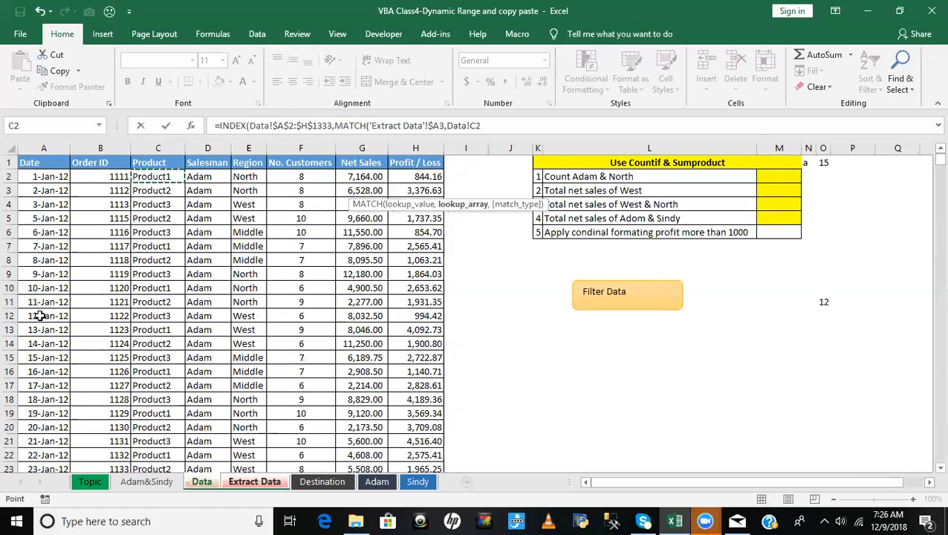
key("Left")
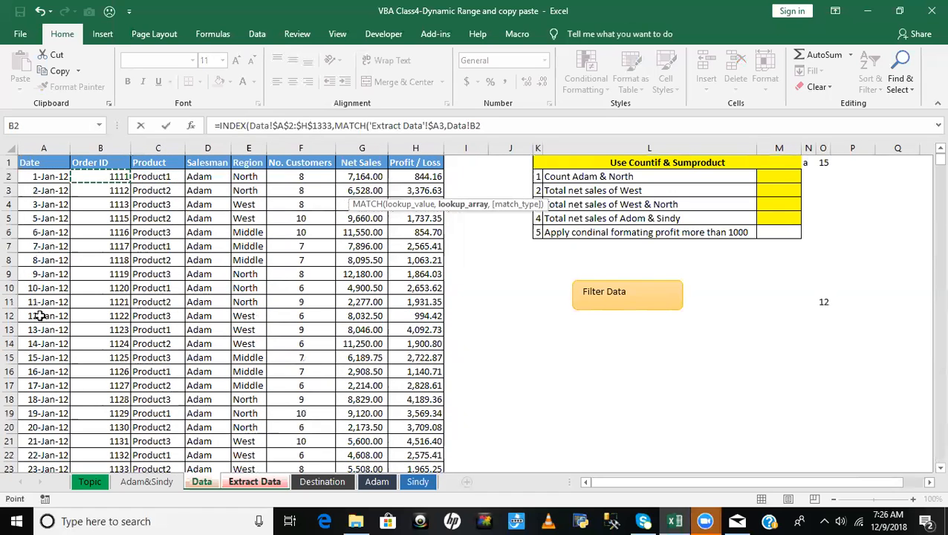
key("ctrl+shift+Down")
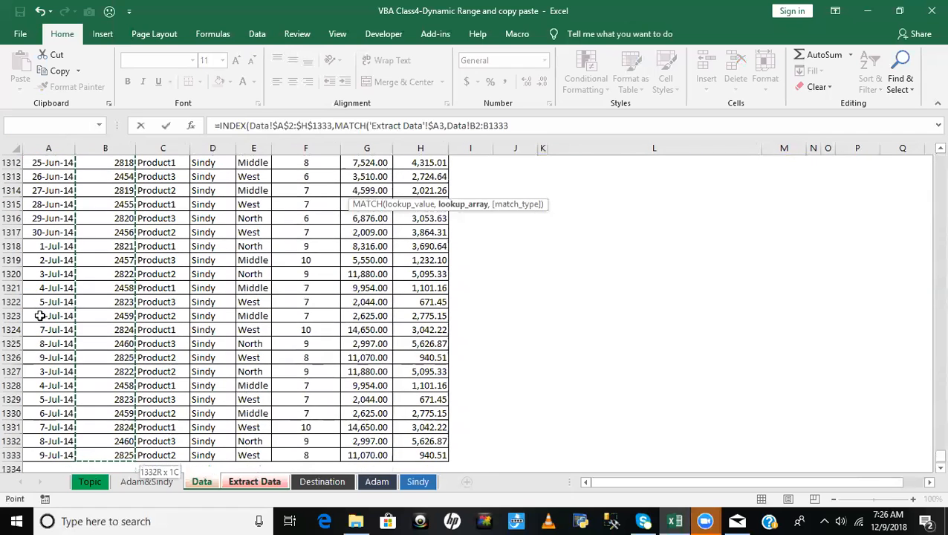
key("F4")
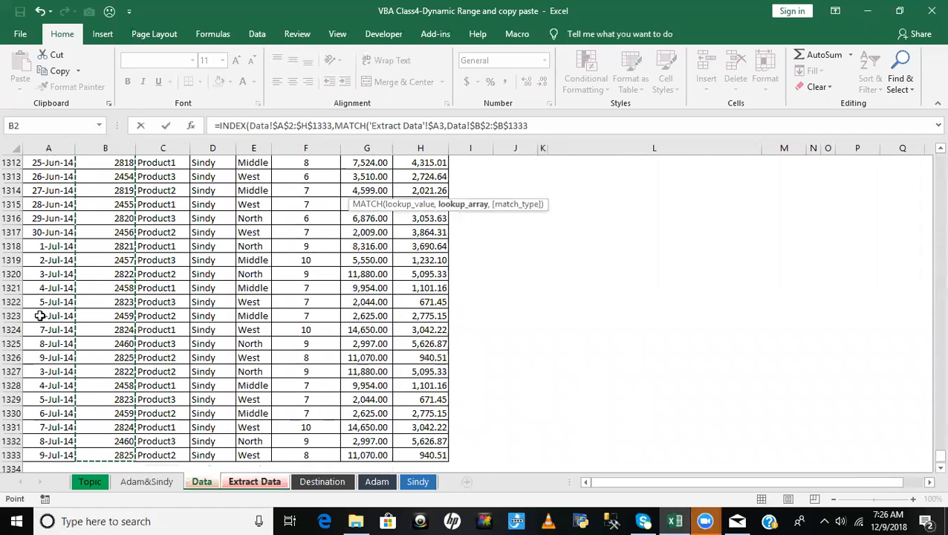
type(",")
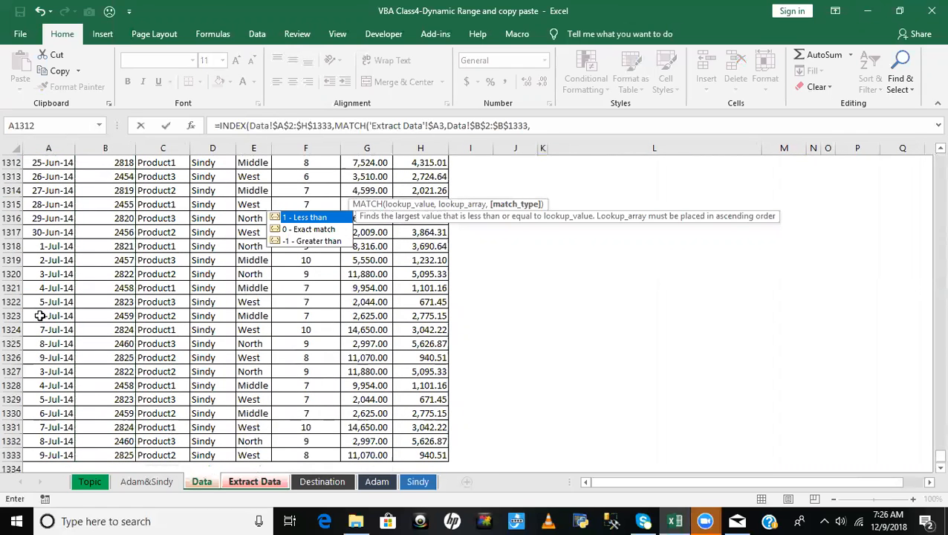
- Set the row-number MATCH to exact match (0) and close its arguments
key("Down")
key("Tab")
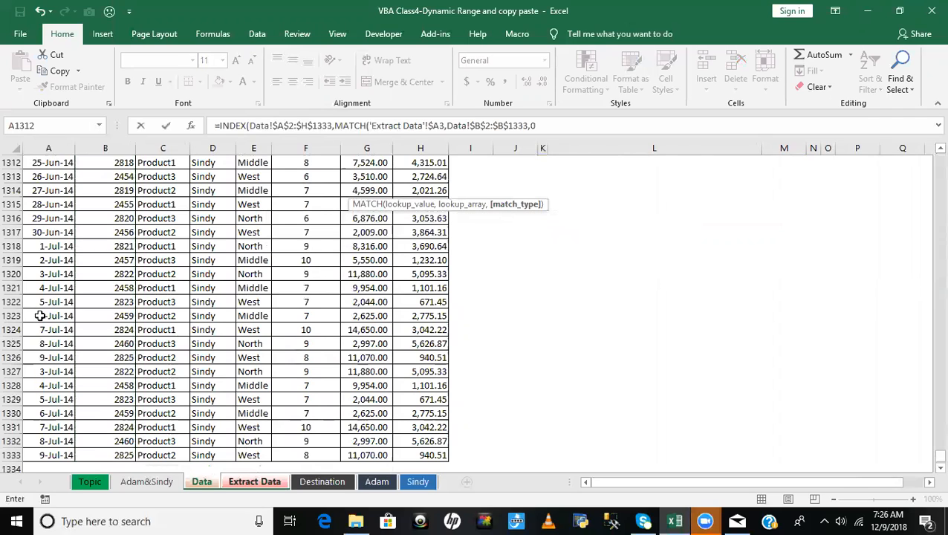
type("),mat")
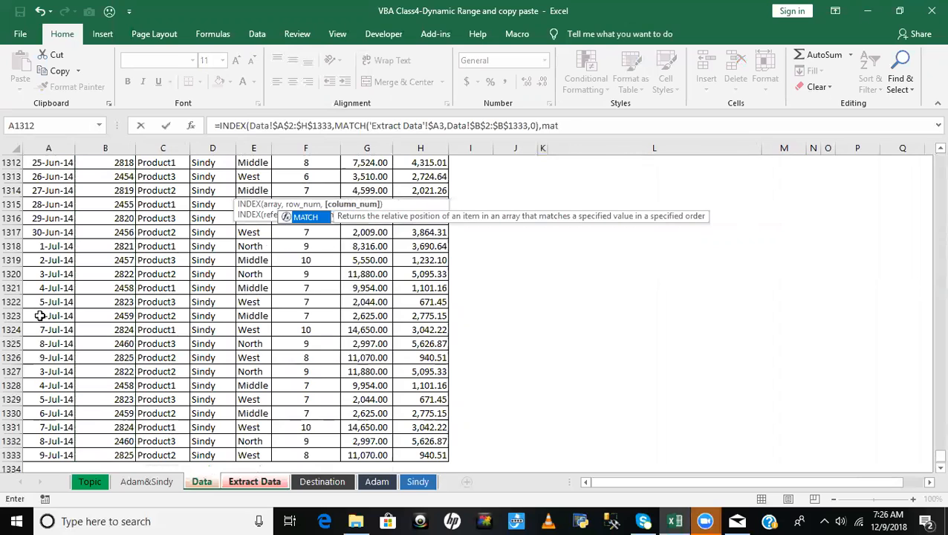
- Nest a second MATCH as the INDEX column number, with the row-locked Region header 'Extract Data'!E$2 as lookup value
key("Tab")
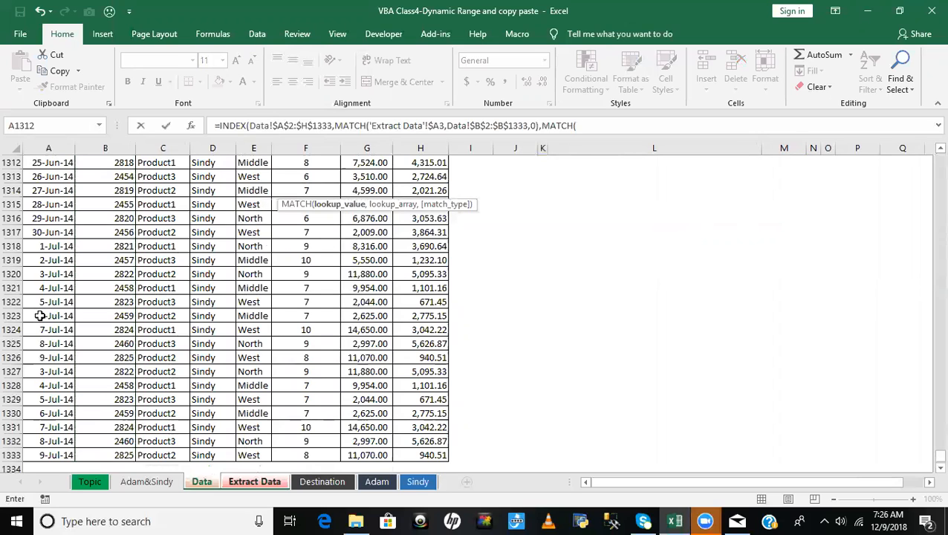
left_click(246, 482)
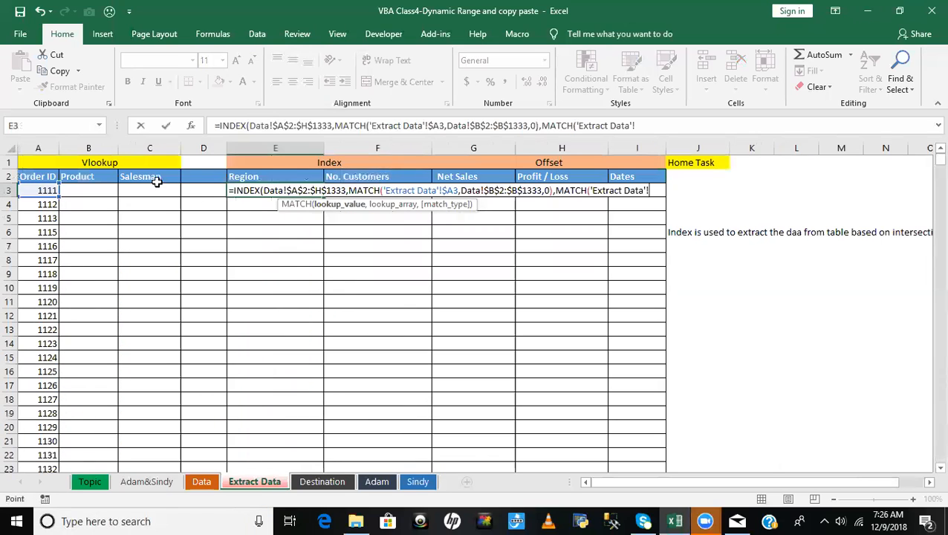
left_click(248, 179)
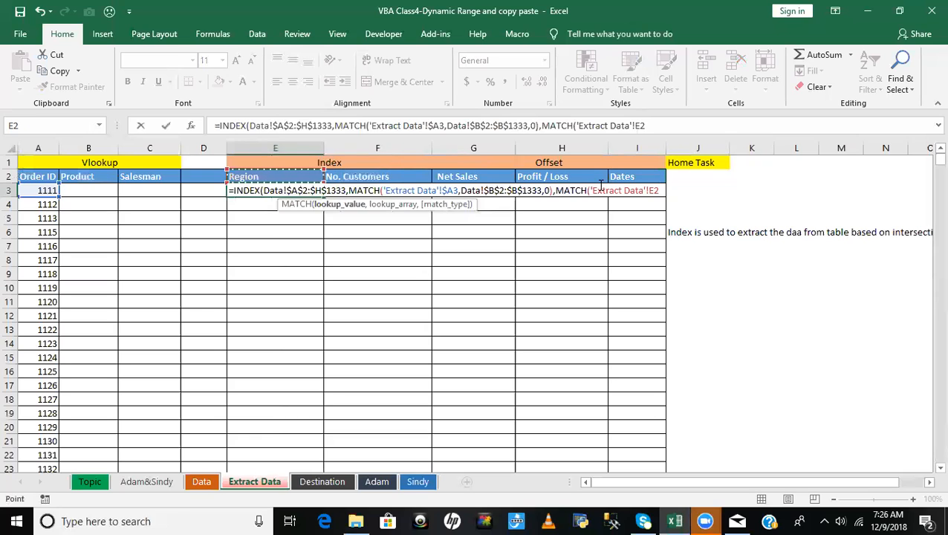
key("F4")
key("F4")
type(",")
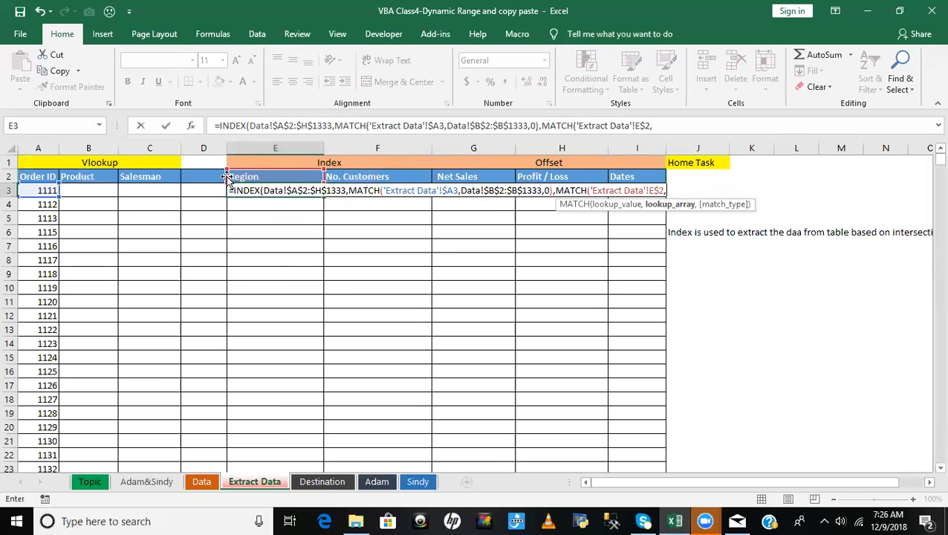
- Set the second MATCH's lookup array to the Data sheet's header row, as the absolute range Data!$A$1:$H$1
left_click(201, 481)
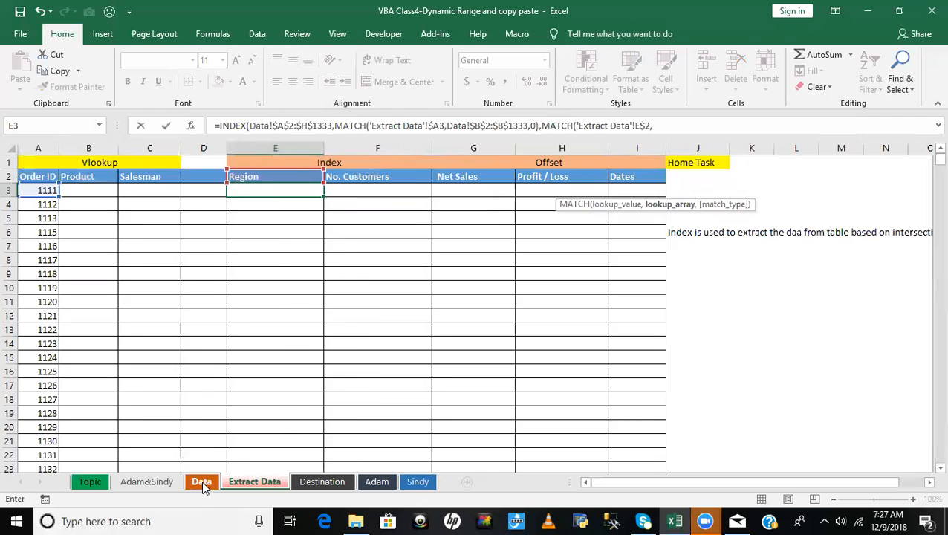
left_click(175, 255)
key("ctrl+Up")
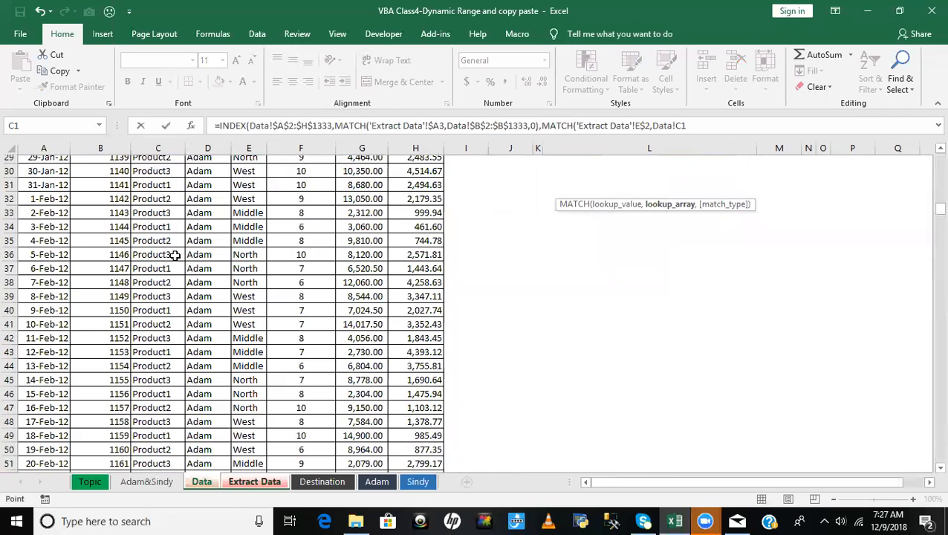
key("Left")
key("Left")
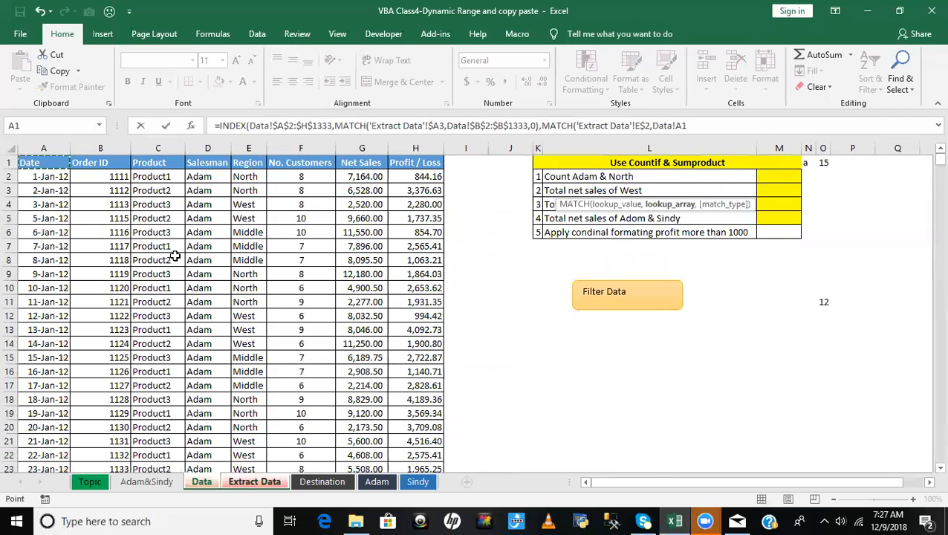
key("ctrl+shift+Right")
key("F4")
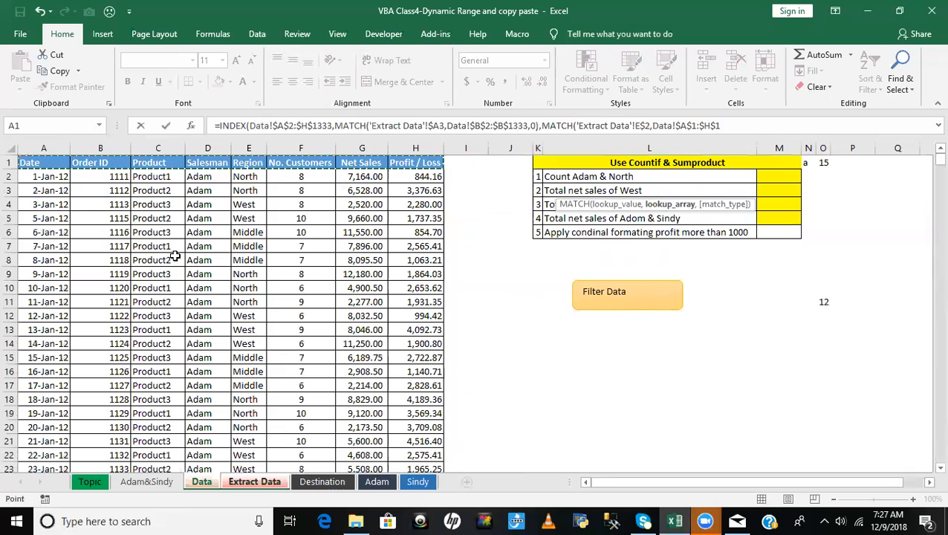
type(",")
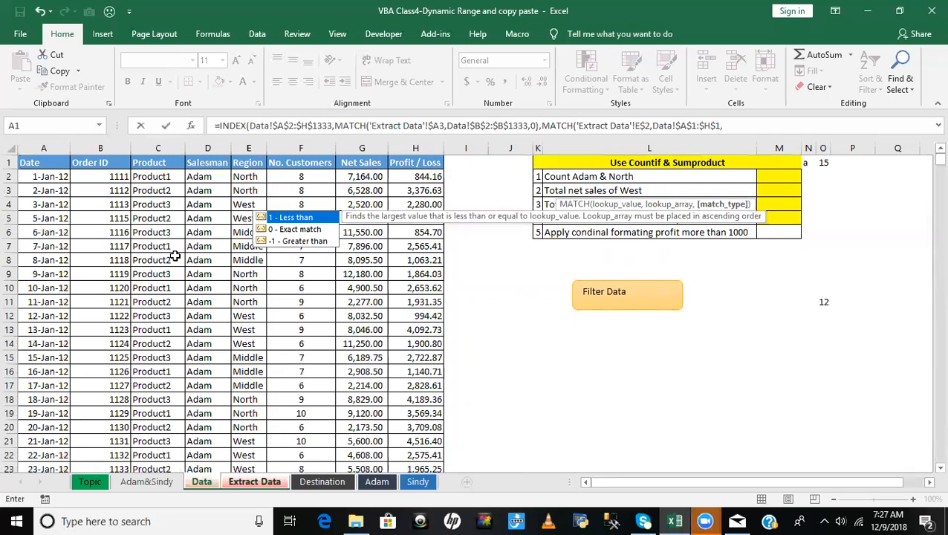
- Set the column-number MATCH to exact match (0), close both functions and enter the formula in E3
key("Down")
key("Tab")
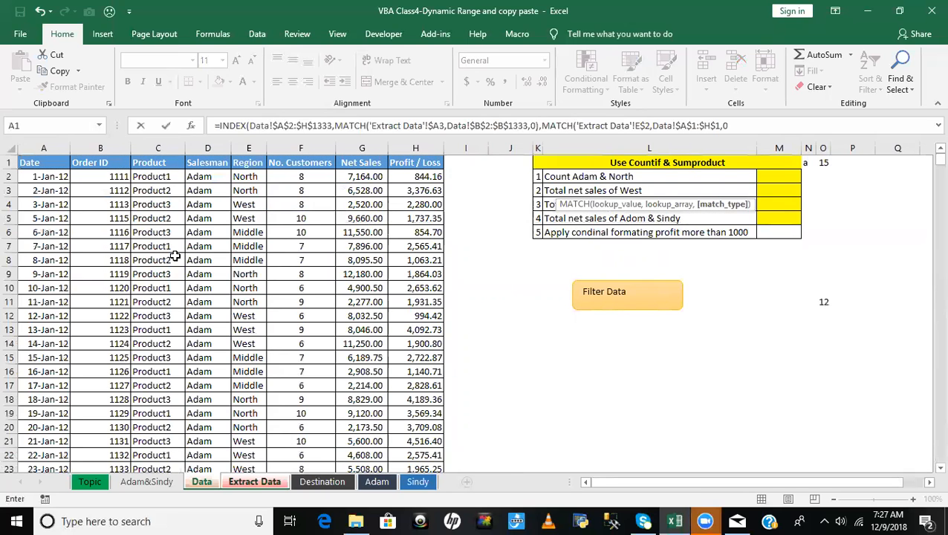
type(")")
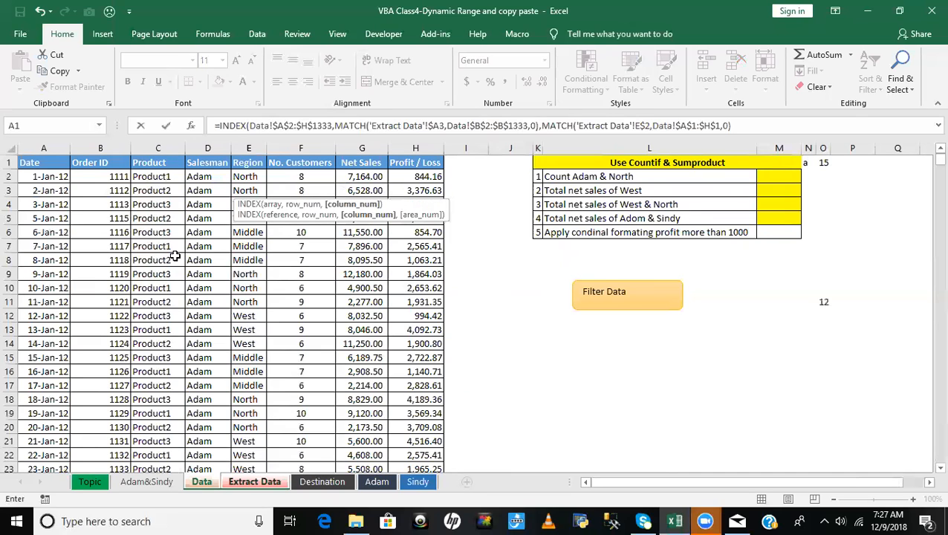
type(")")
key("Return")
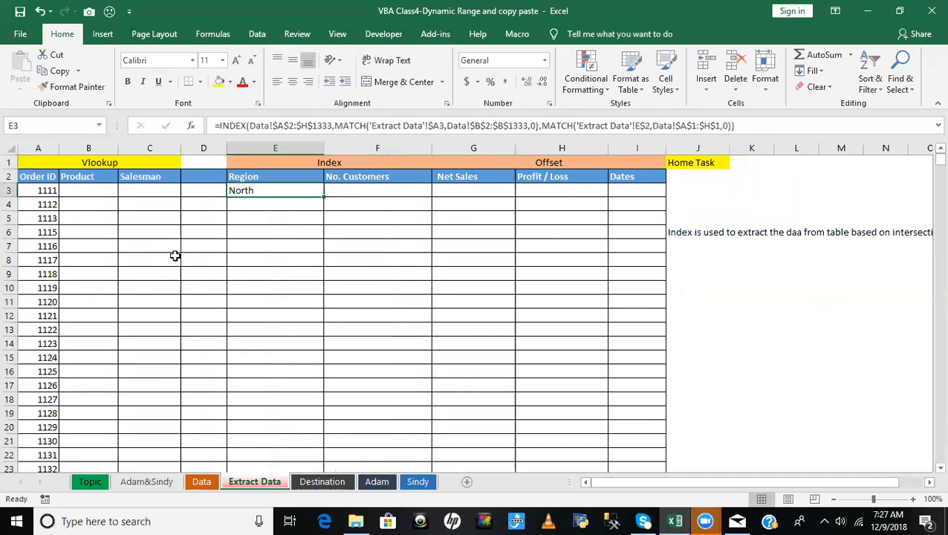
- Fill the Region formula down from E3 to the last Order ID row, E1327
key("Home")
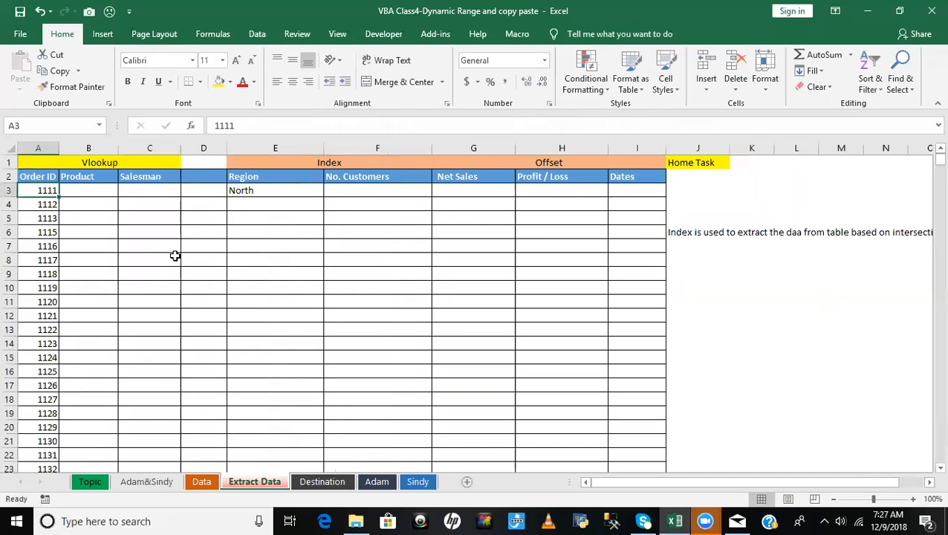
key("ctrl+Down")
key("Right")
key("Right")
key("Right")
key("Right")
key("ctrl+shift+Up")
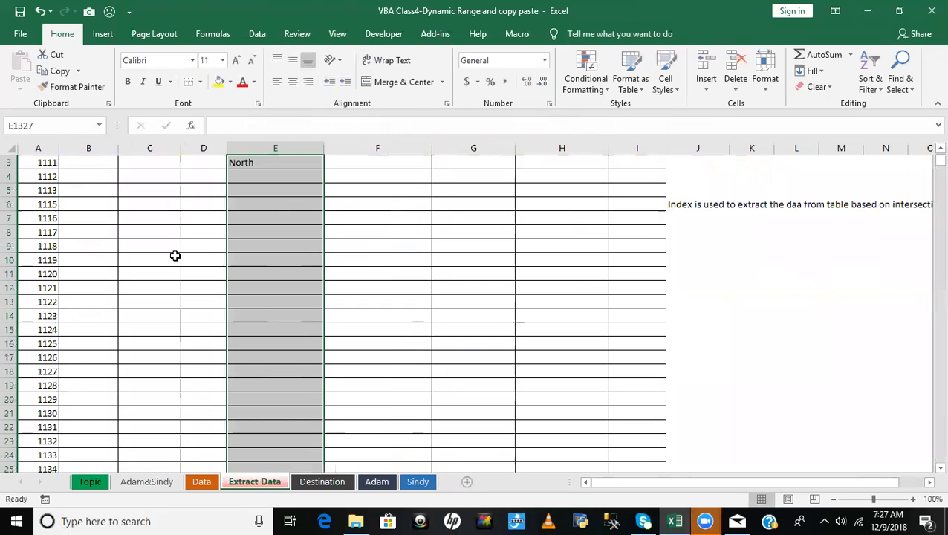
key("ctrl+d")
- Fill the Region formulas across the No. Customers and Net Sales columns for all Order ID rows
key("shift+Right")
key("shift+Right")
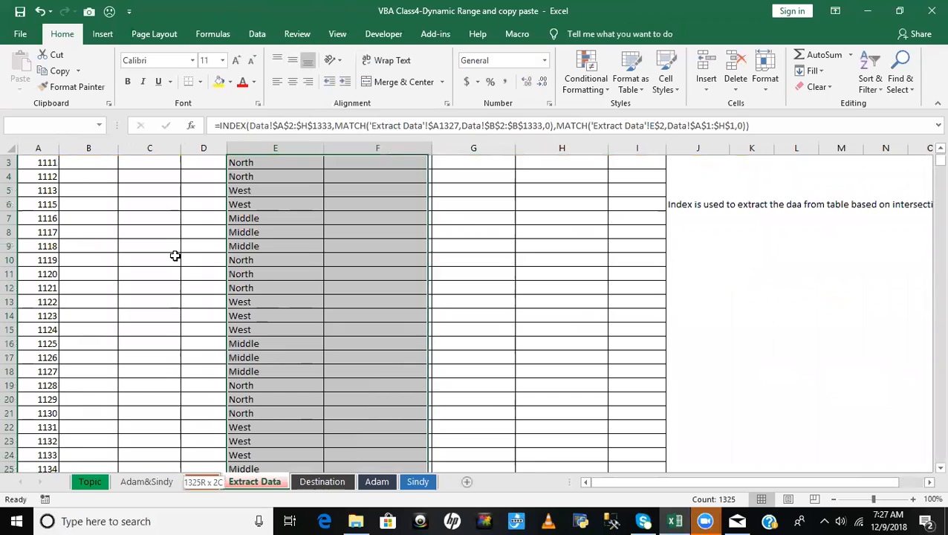
key("ctrl+d")
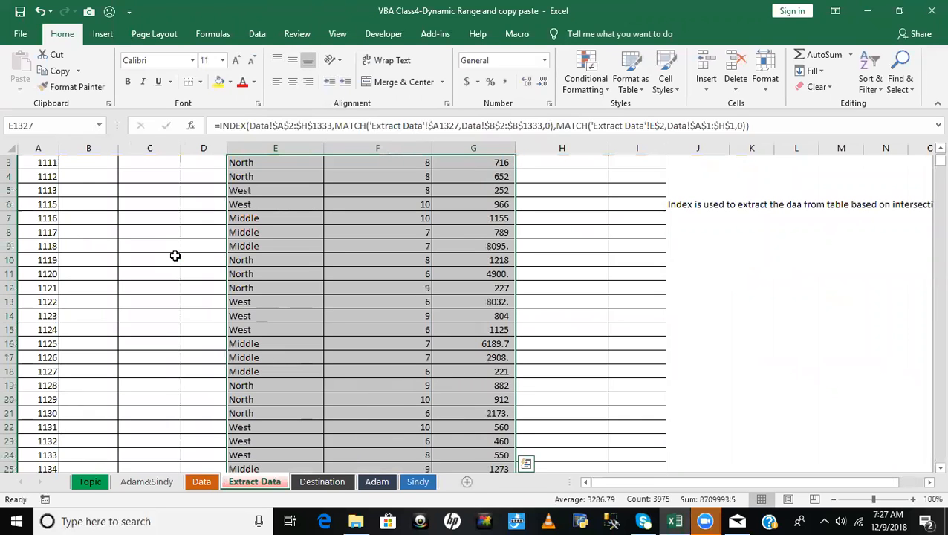
- Check the filled INDEX formulas in the first Region, No. Customers and Net Sales cells, and save the workbook
key("ctrl+Up")
key("Down")
key("Down")
key("Right")
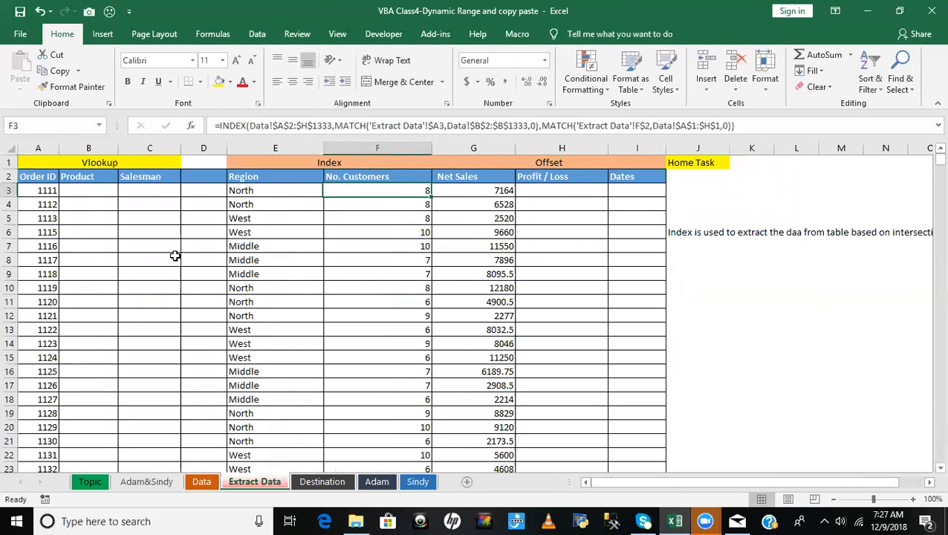
key("Right")
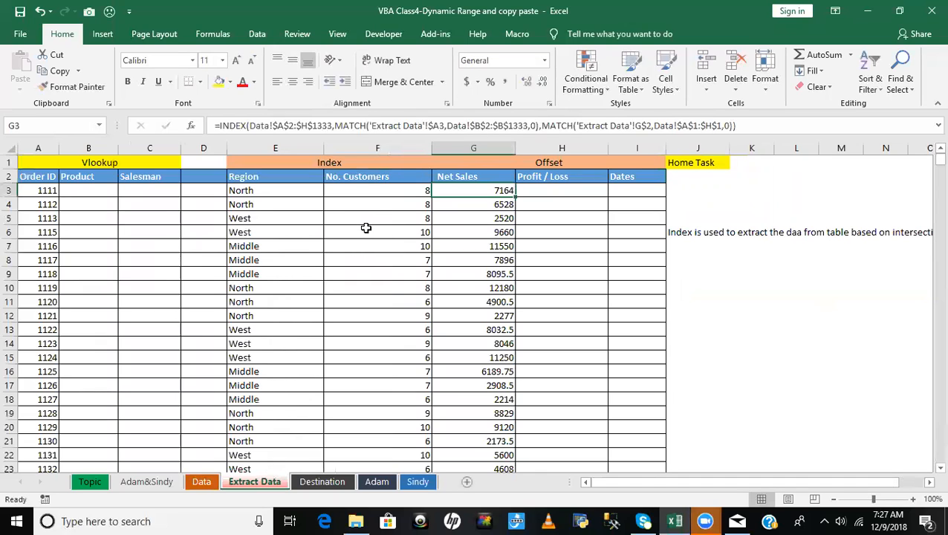
left_click(366, 189)
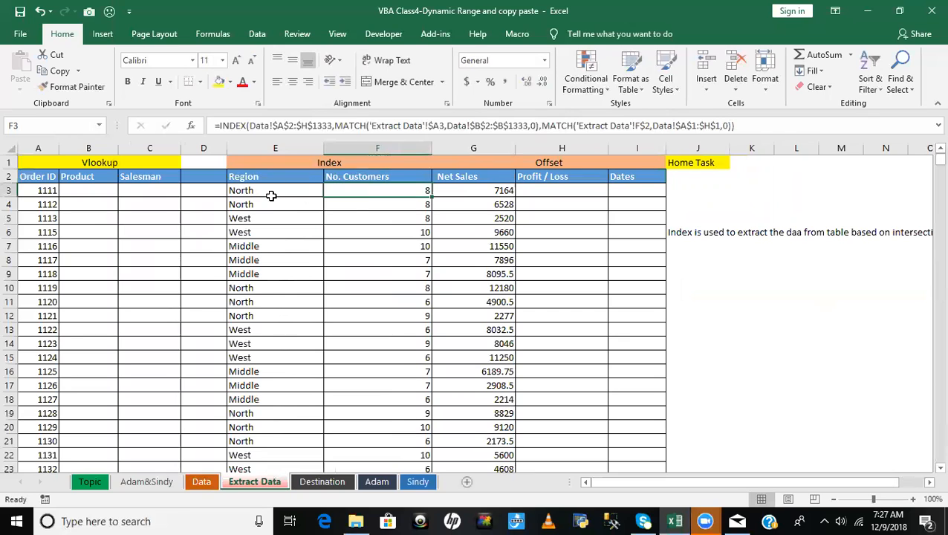
left_click(271, 196)
left_click(355, 194)
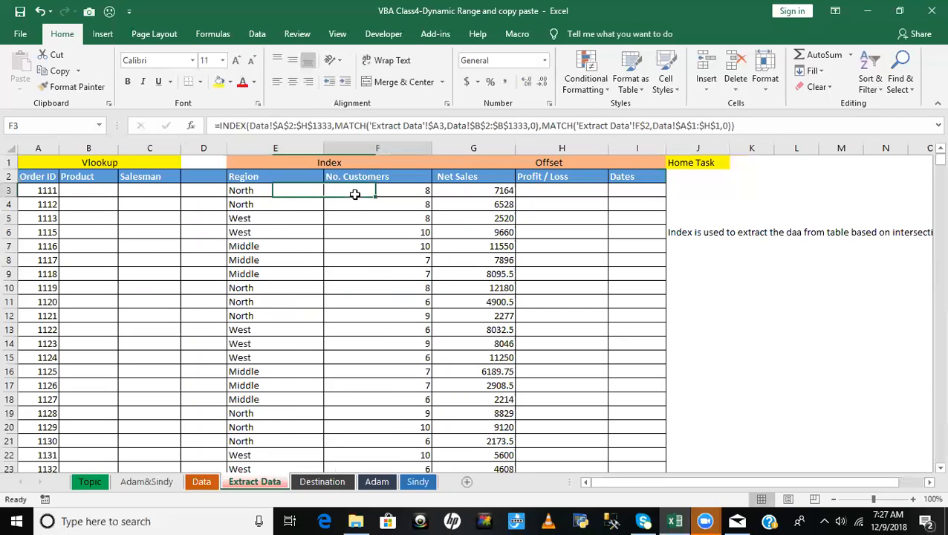
key("ctrl+s")
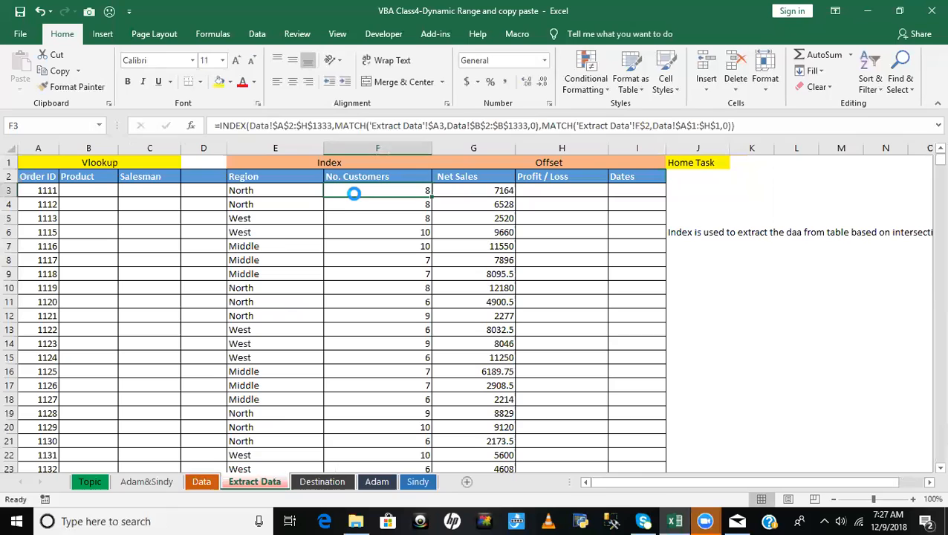
left_click(360, 224)
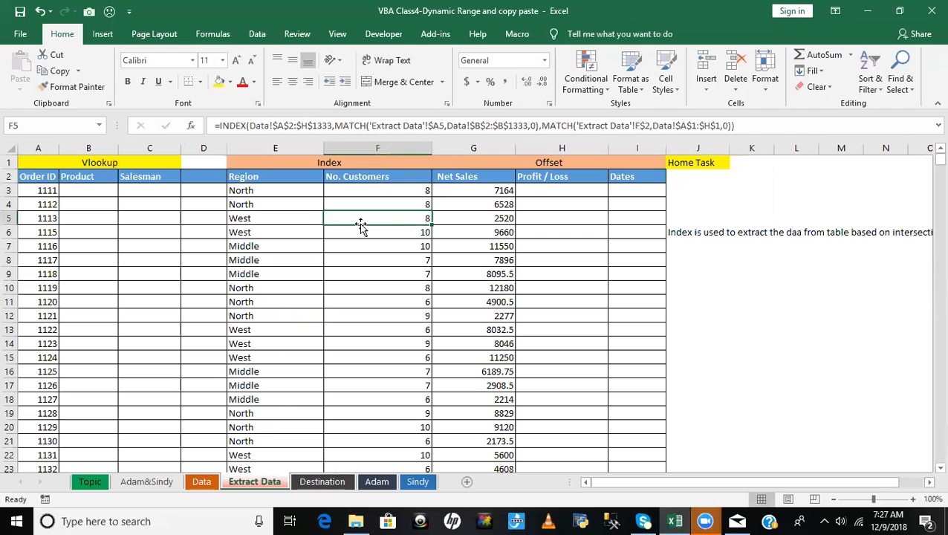
- Show the Topic sheet, switch to the Visual Basic editor and open the end of the class workbook's ModDynamicRange module
left_click(86, 483)
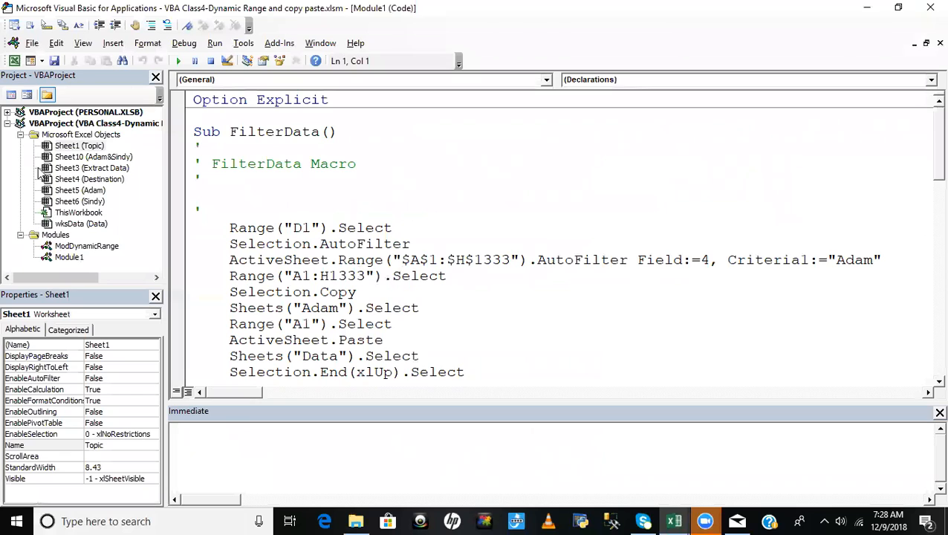
left_click(8, 124)
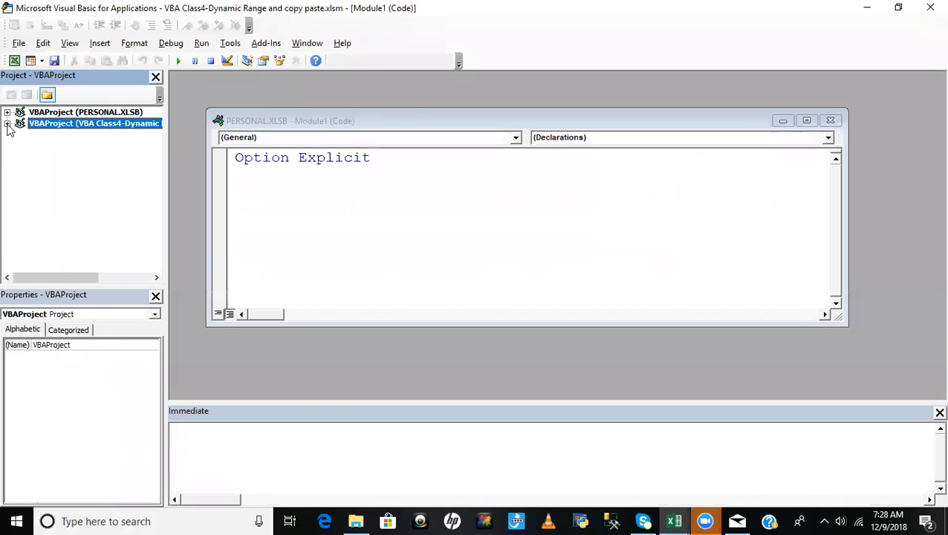
left_click(8, 124)
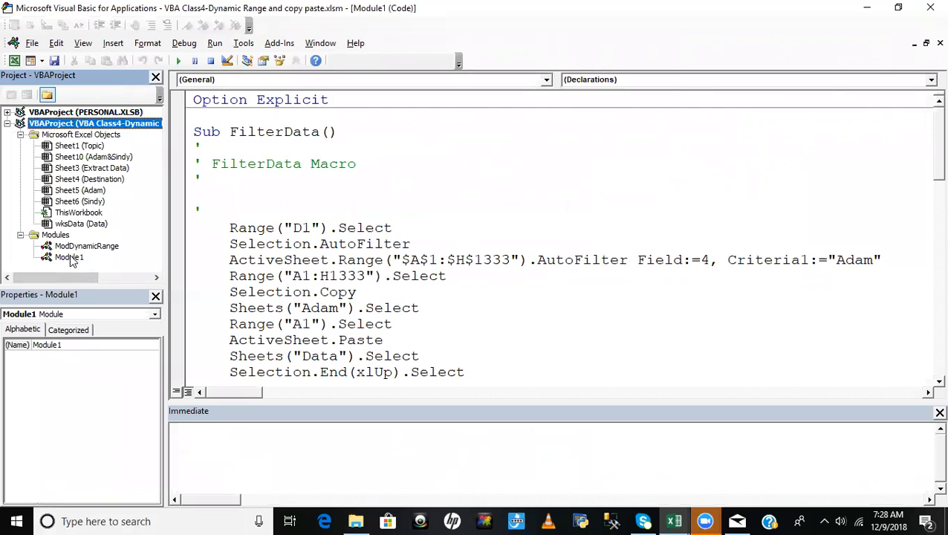
double_click(70, 257)
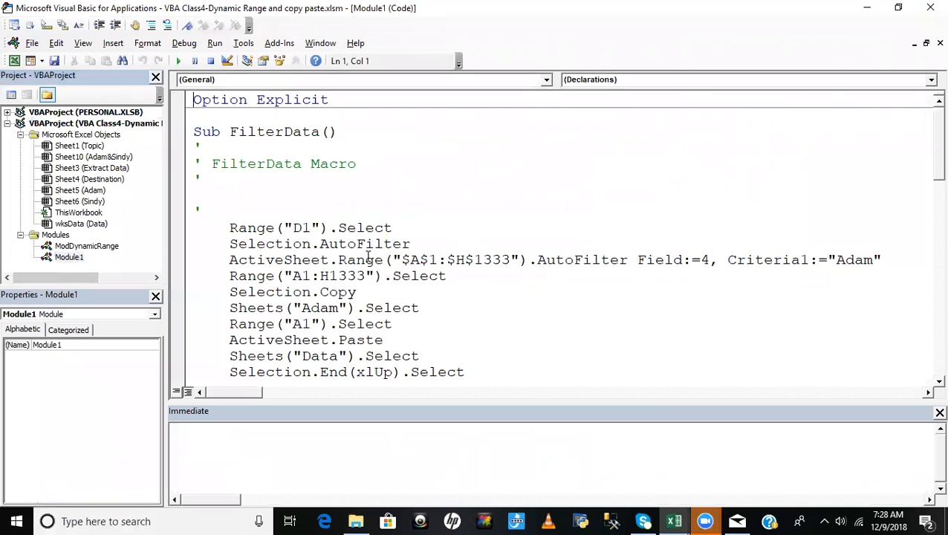
double_click(83, 246)
left_click(523, 307)
scroll(524, 308, "down", 15)
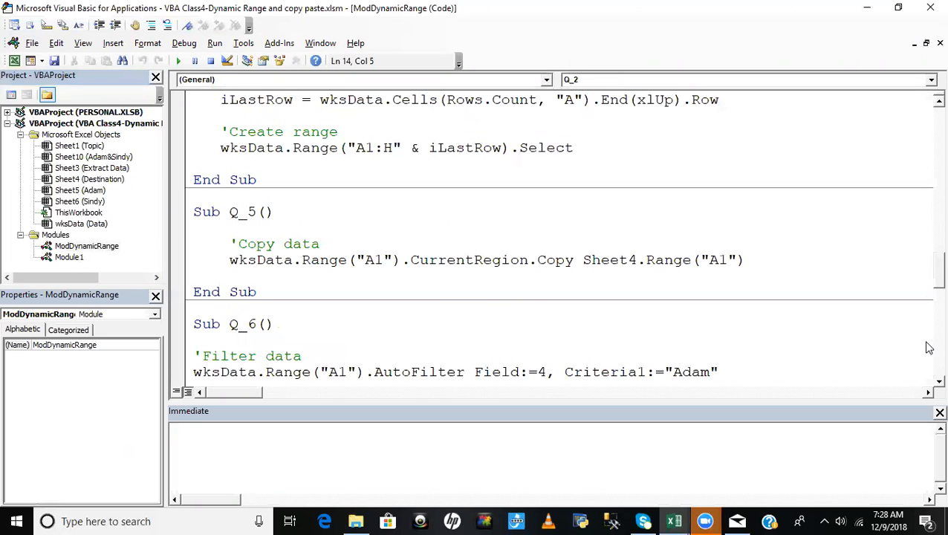
scroll(929, 279, "down", 15)
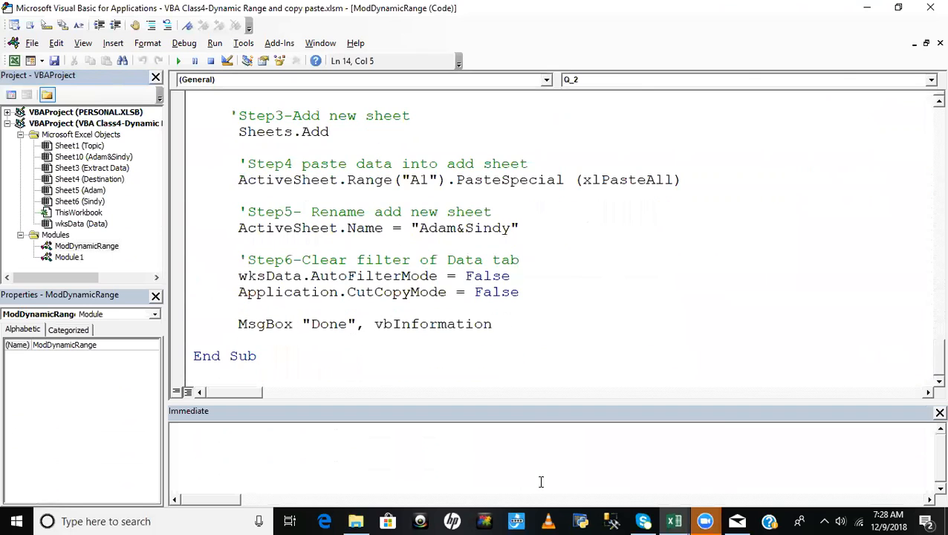
- Start a new procedure, Sub Q_11, below the last procedure in the ModDynamicRange module
left_click(240, 372)
key("Return")
type("sub")
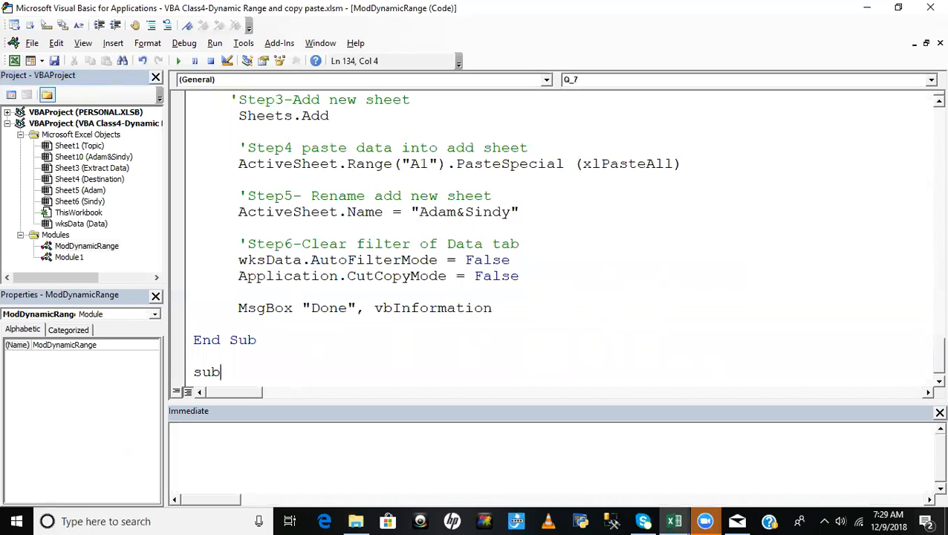
type("Q_11")
key("Return")
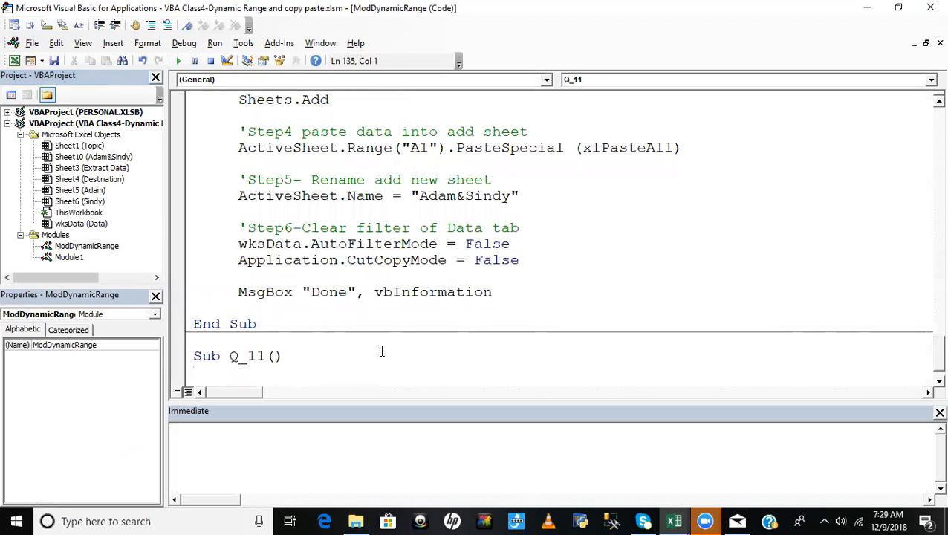
- Switch back to the Excel workbook and show the Extract Data sheet
key("alt+F11")
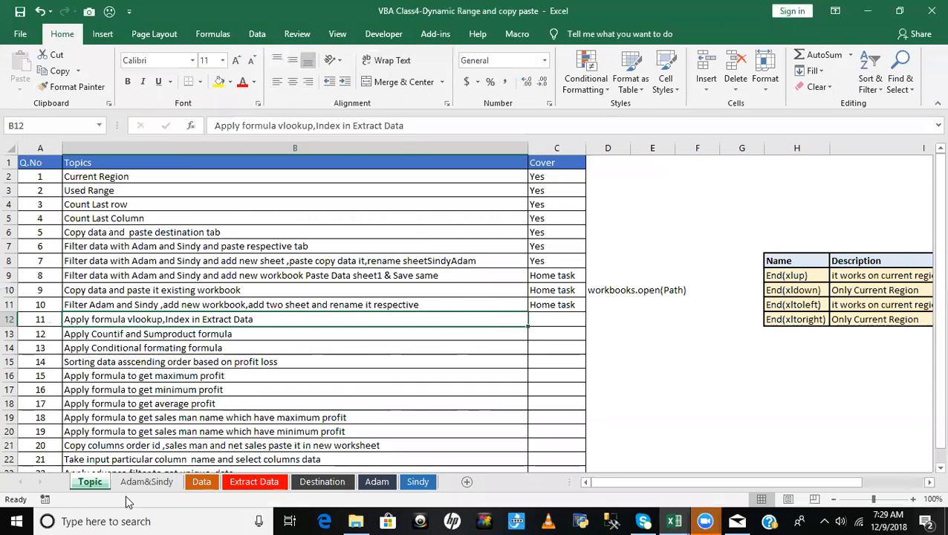
left_click(146, 483)
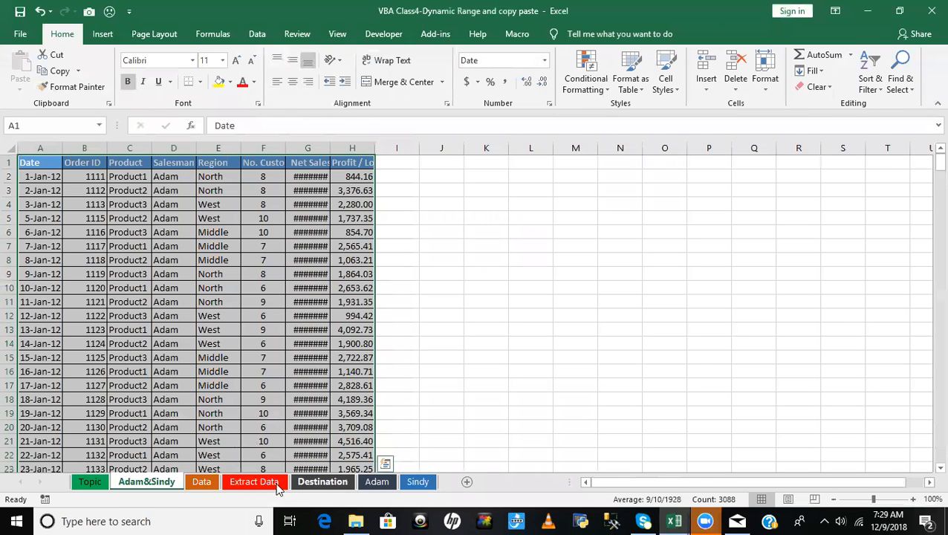
left_click(254, 482)
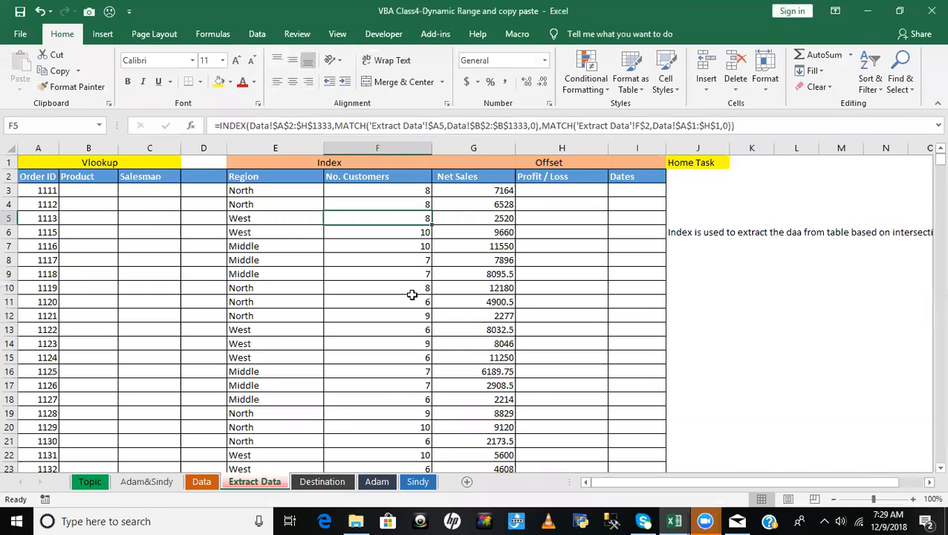
- Check the first-row Region, No. Customers and Net Sales formulas and the first Order ID on the Extract Data sheet
left_click(254, 190)
left_click(379, 192)
left_click(494, 190)
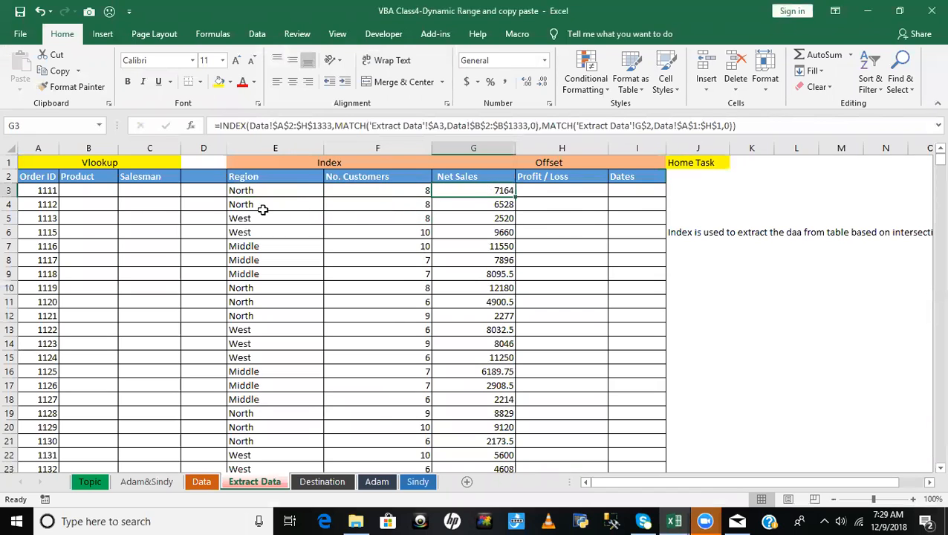
left_click(244, 192)
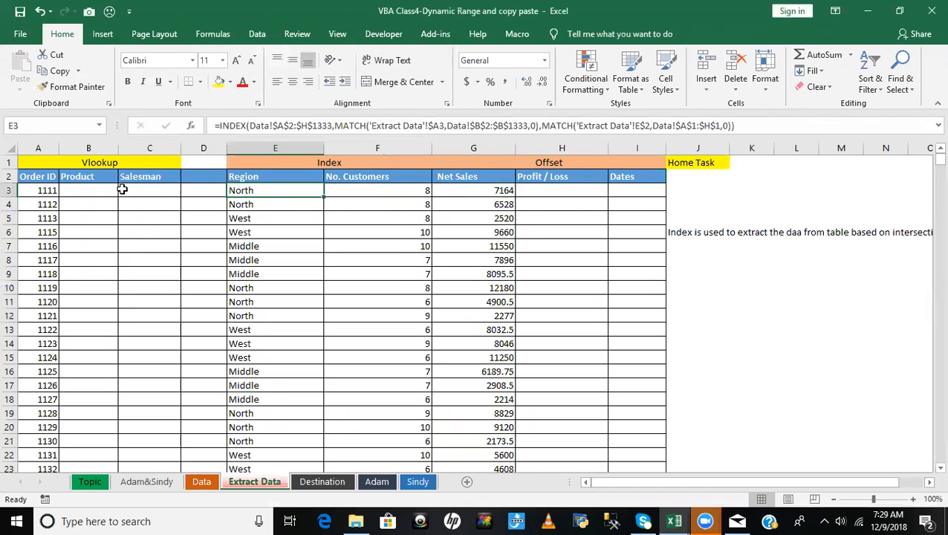
left_click(30, 190)
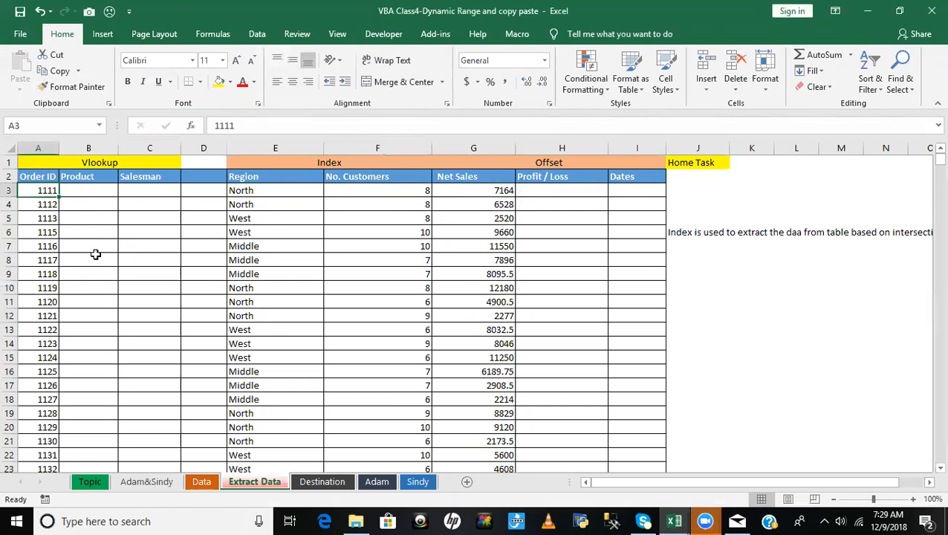
left_click(249, 191)
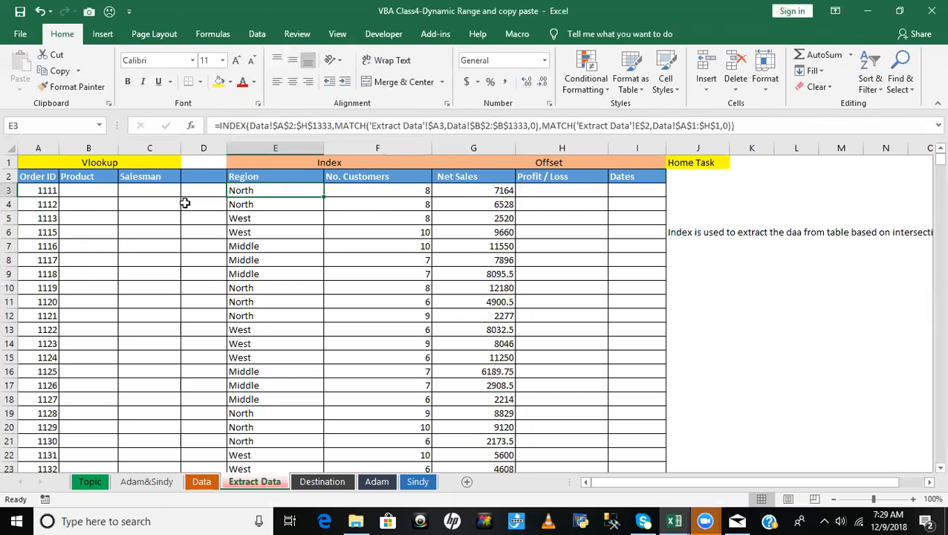
- Return to the Visual Basic editor and add the comment 'Declare variable as integer inside Sub Q_11
key("alt+F11")
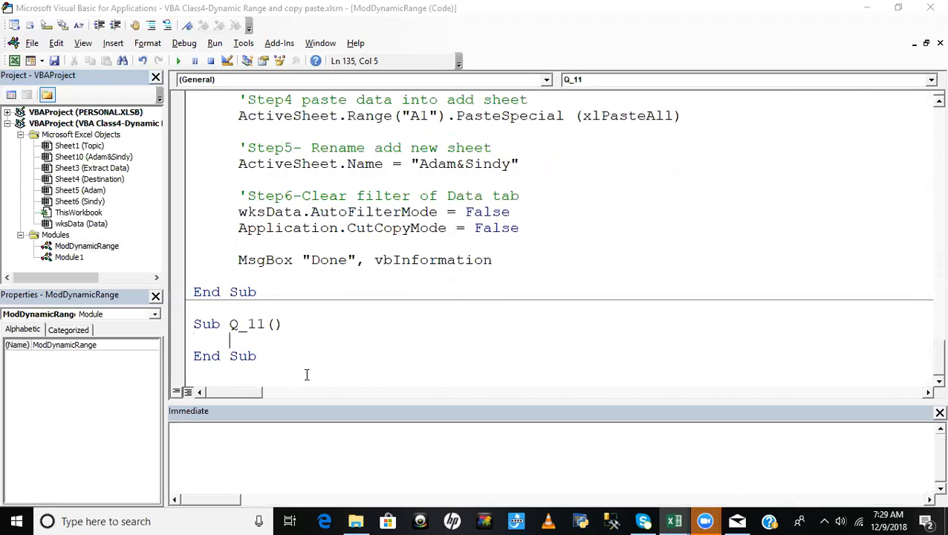
key("Return")
type("'")
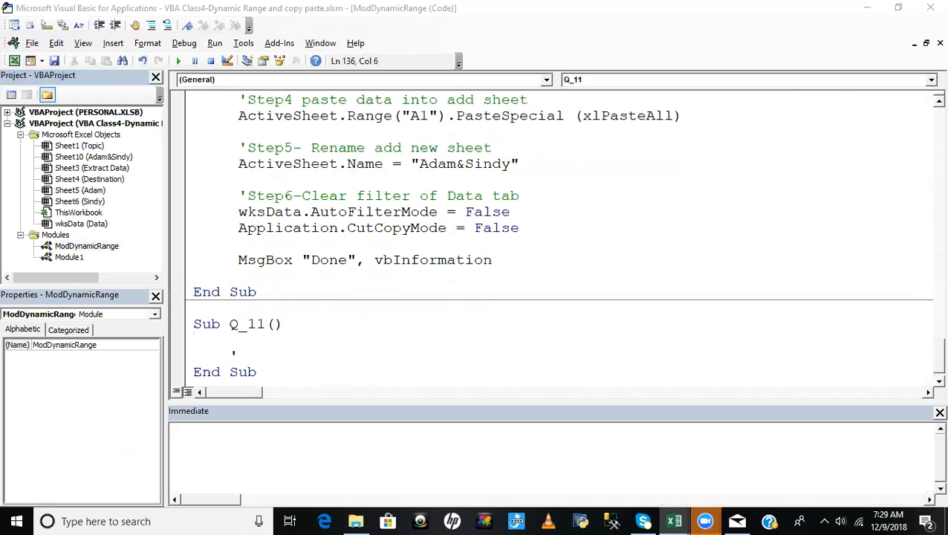
type("Declare variable as interger")
key("BackSpace")
key("BackSpace")
key("BackSpace")
key("BackSpace")
type("ger")
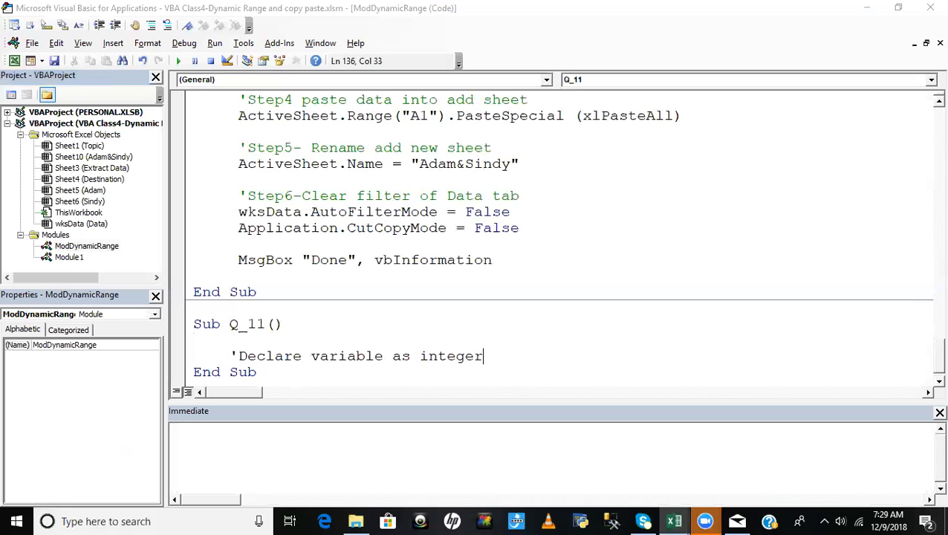
key("Return")
key("Return")
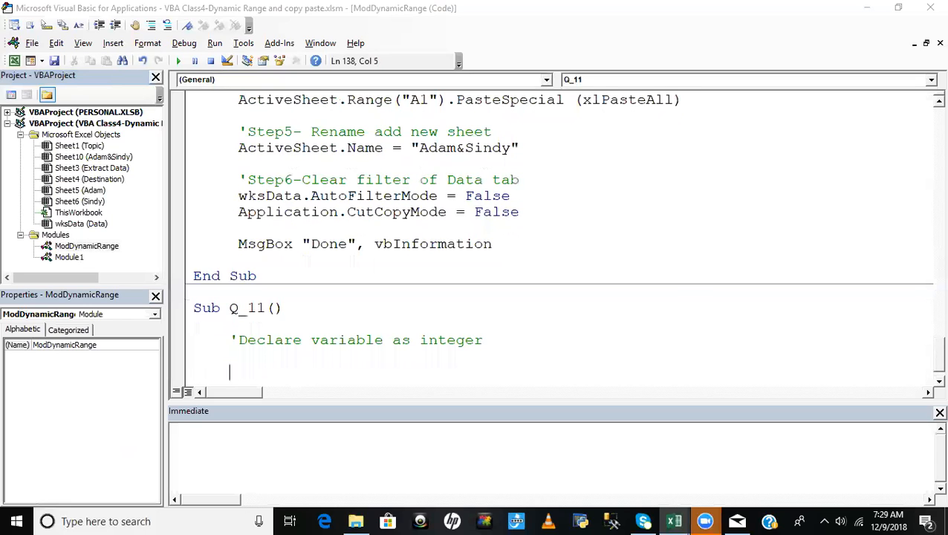
- Declare the last-row variable in Q_11 with Dim iLastRow As Integer
type("dim iLastRow as integer")
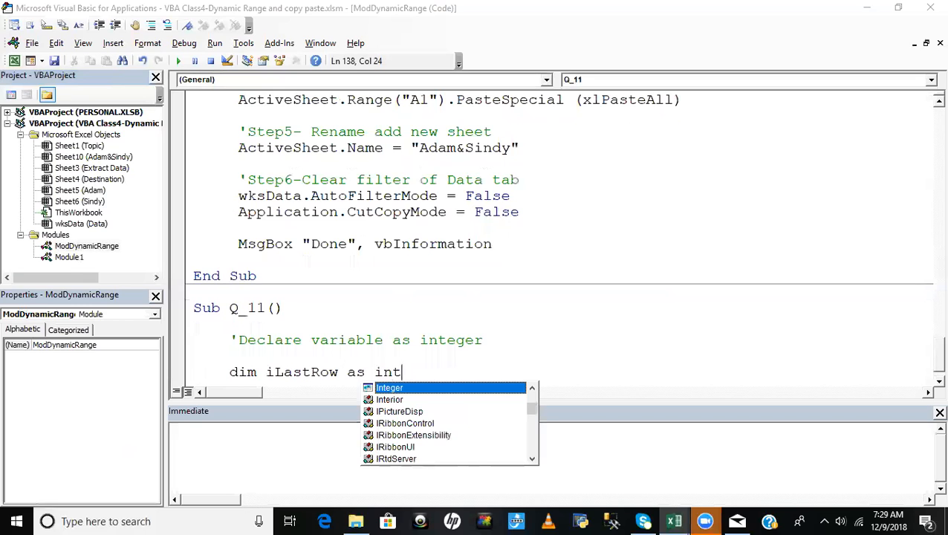
key("Tab")
key("Return")
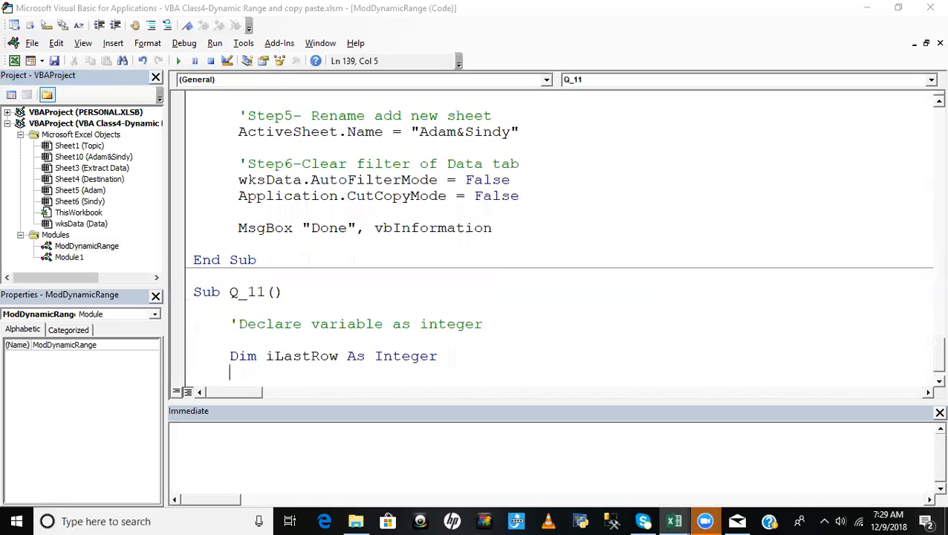
- Add the comment 'Assign the last row below the iLastRow declaration, separated by a blank line
key("Return")
type("'Assing")
key("BackSpace")
key("BackSpace")
key("BackSpace")
type("ign the last row")
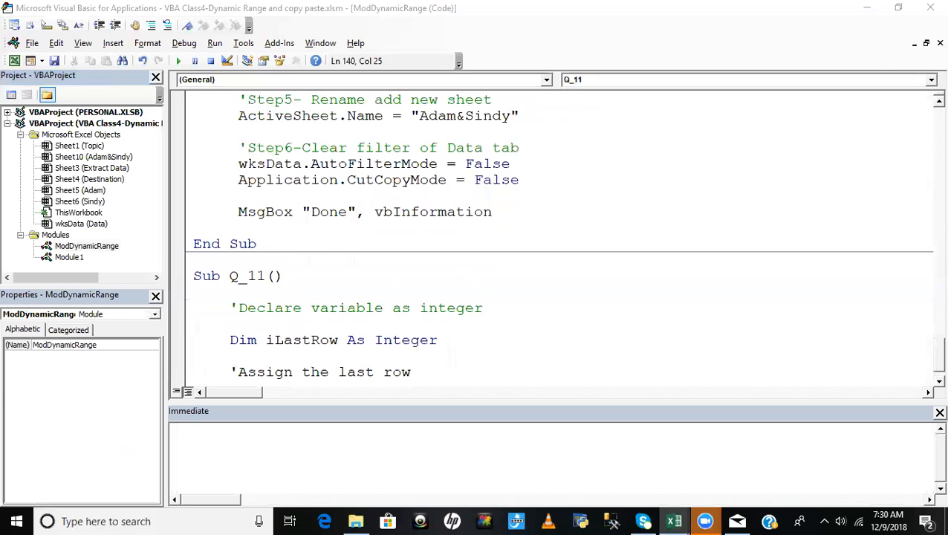
- Switch to the Extract Data sheet, check the end and start of the Order ID column, and return to the Visual Basic editor
key("alt+F11")
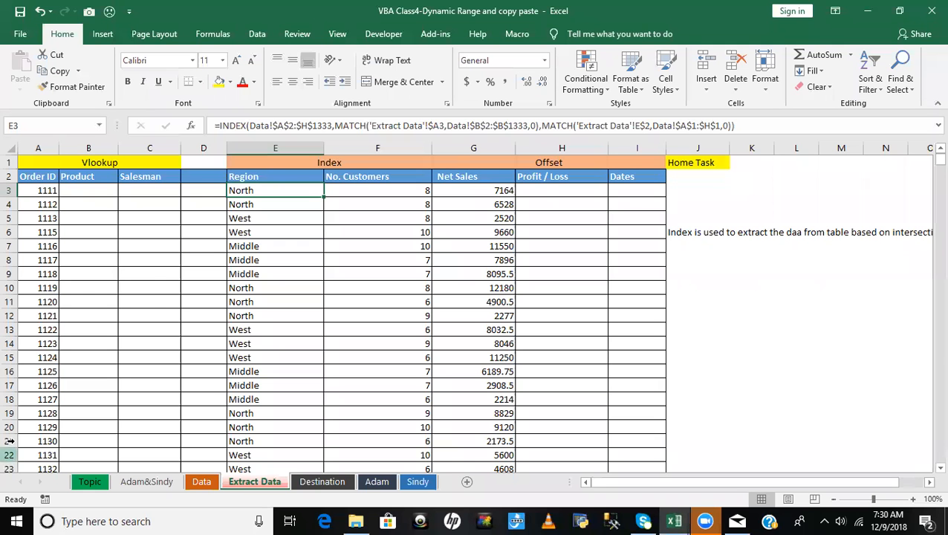
left_click(43, 190)
key("ctrl+Down")
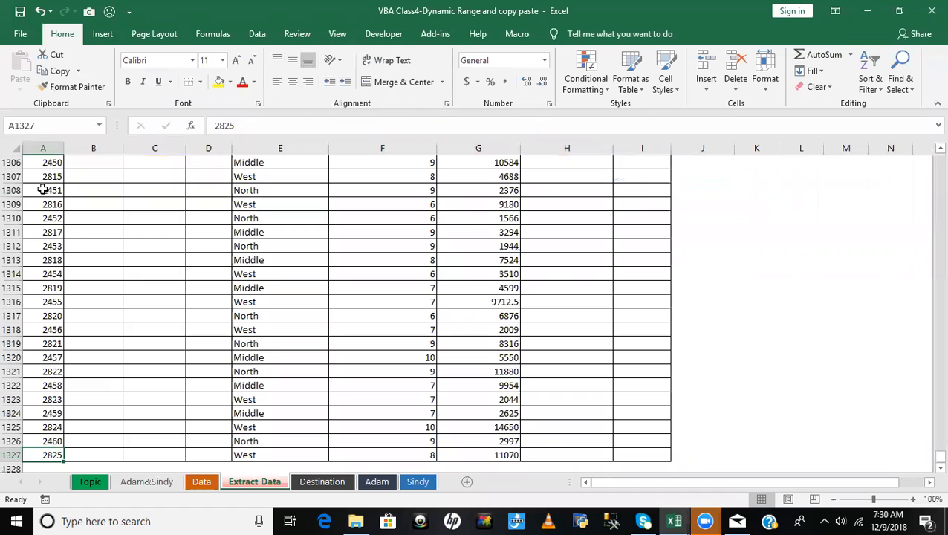
key("ctrl+Up")
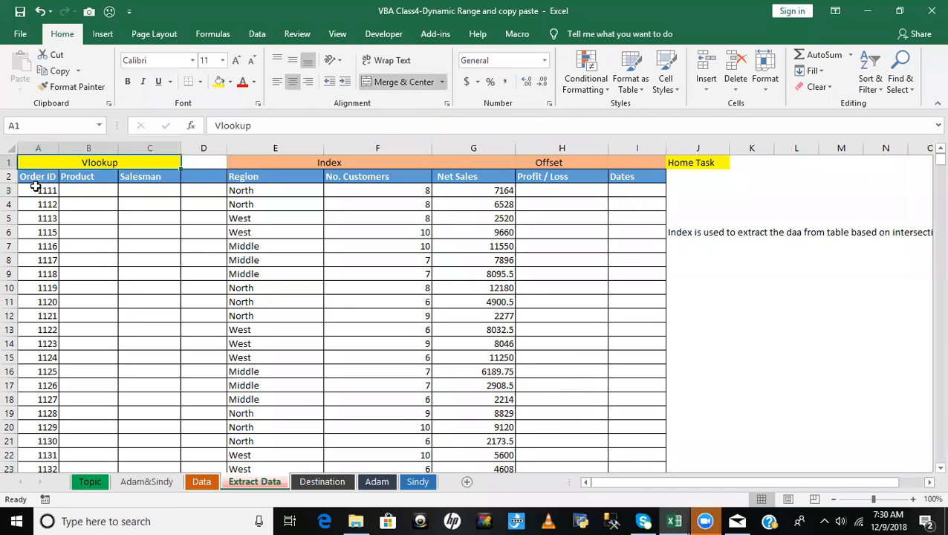
key("alt+F11")
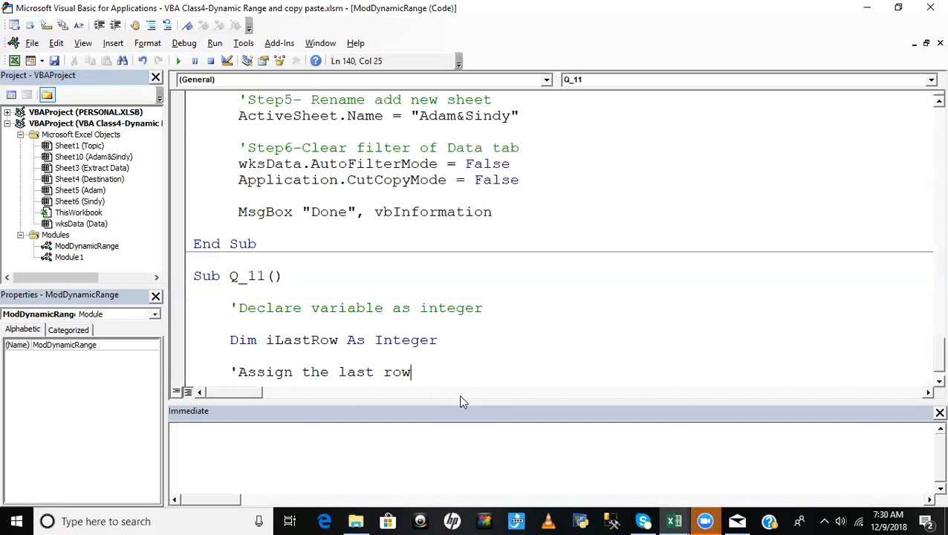
- Begin the last-row assignment under its comment with iLastRow=wksData.Cells(rows.Count,"A"), using the Data sheet's code name
key("Return")
type("iLastRow")
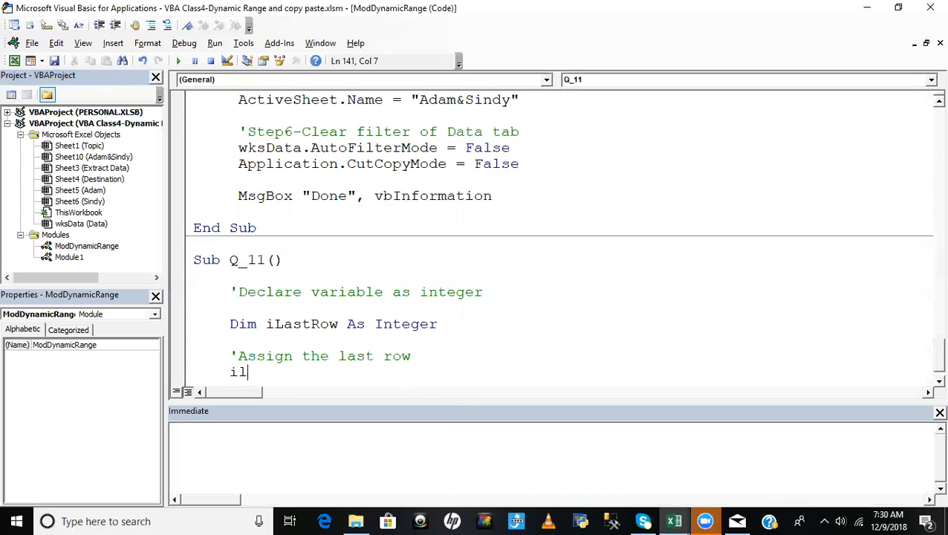
type("=")
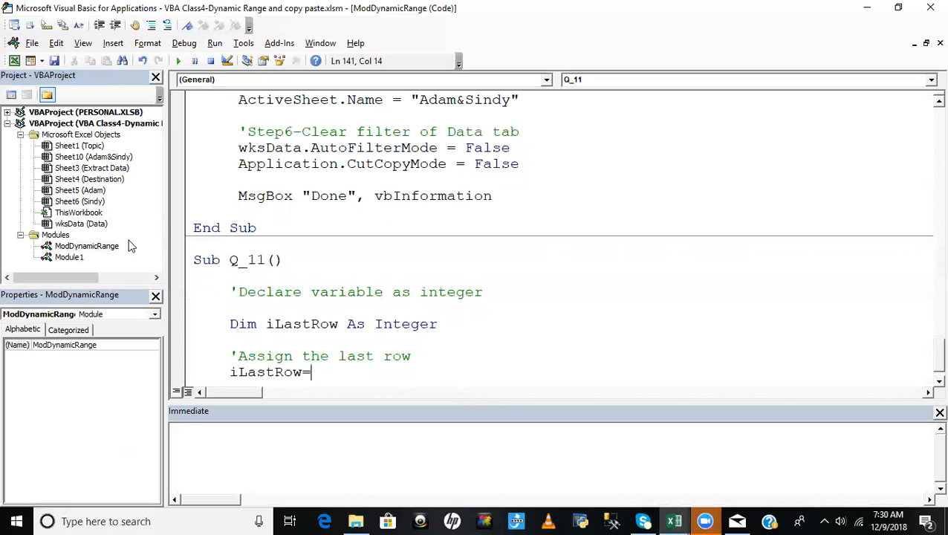
left_click(86, 225)
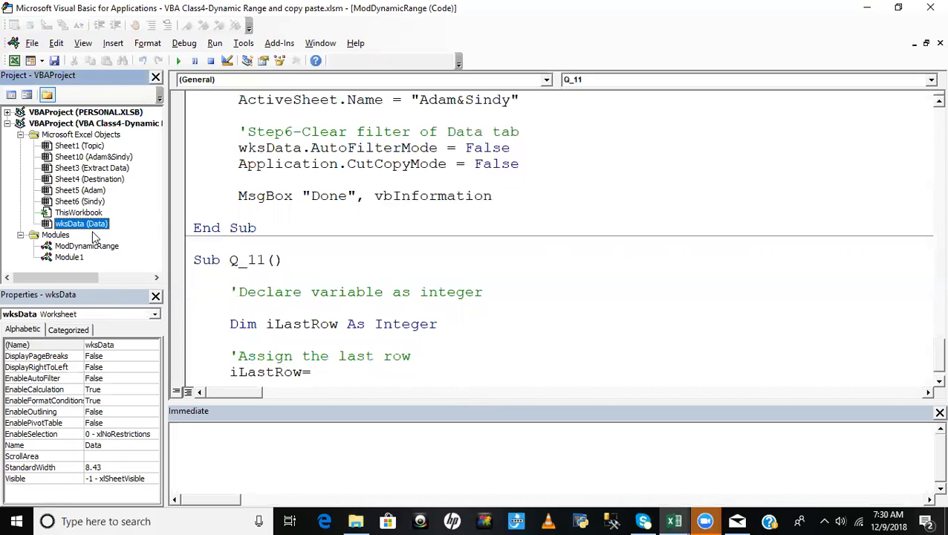
left_click(349, 374)
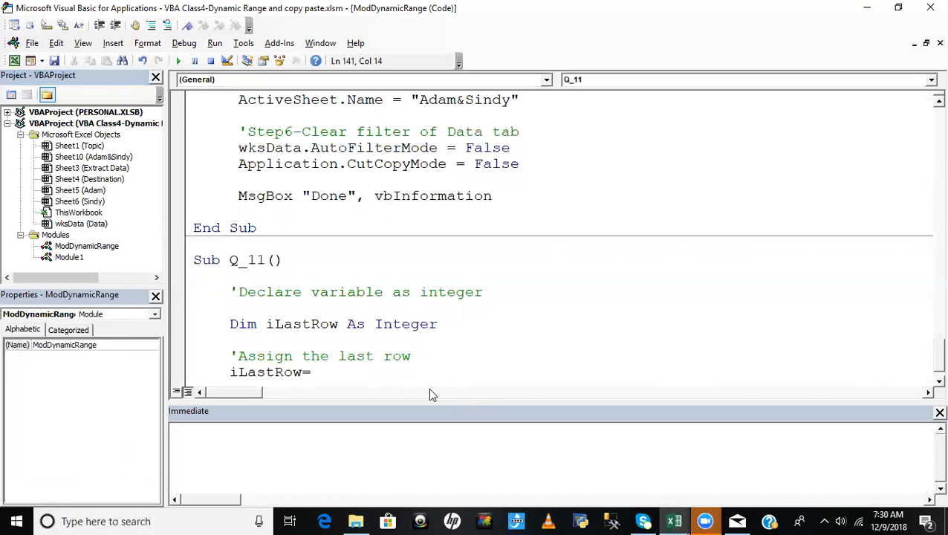
type("wksData")
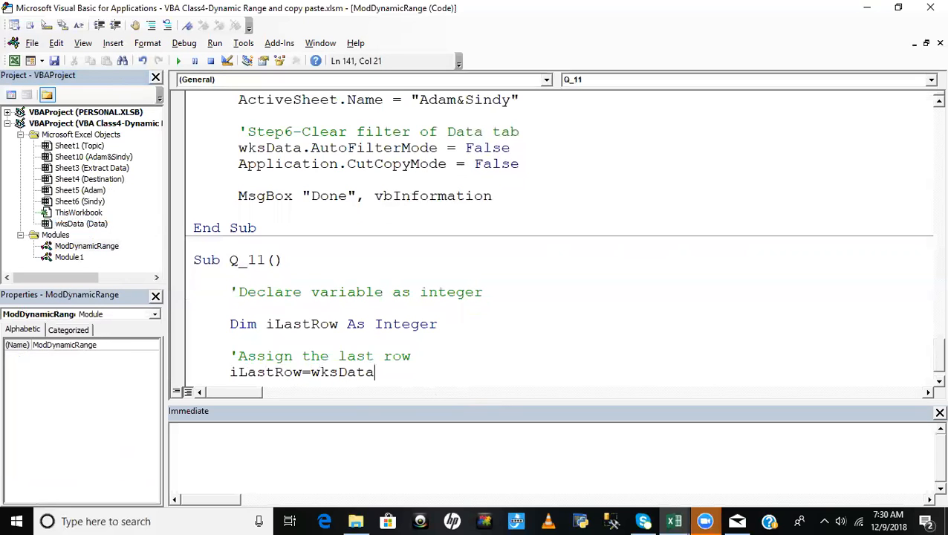
type(".ce")
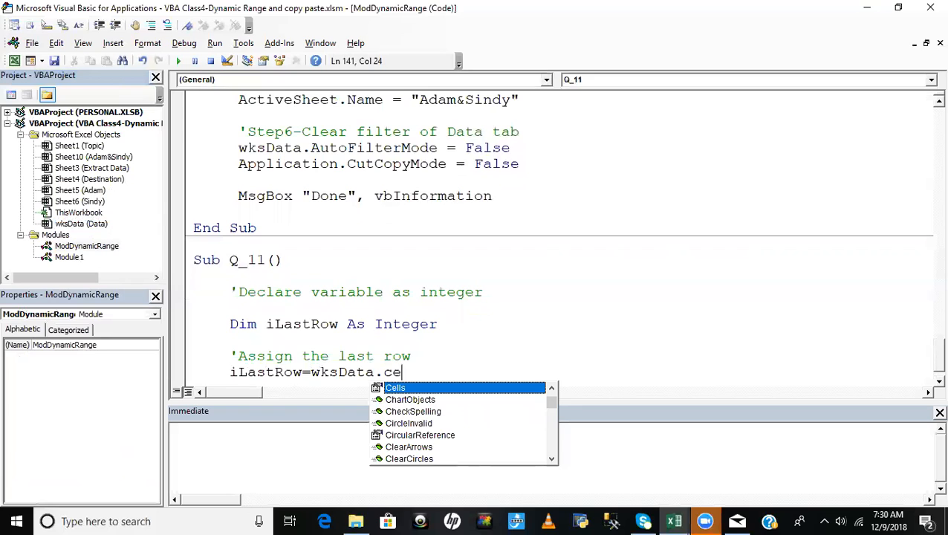
key("Tab")
type("(")
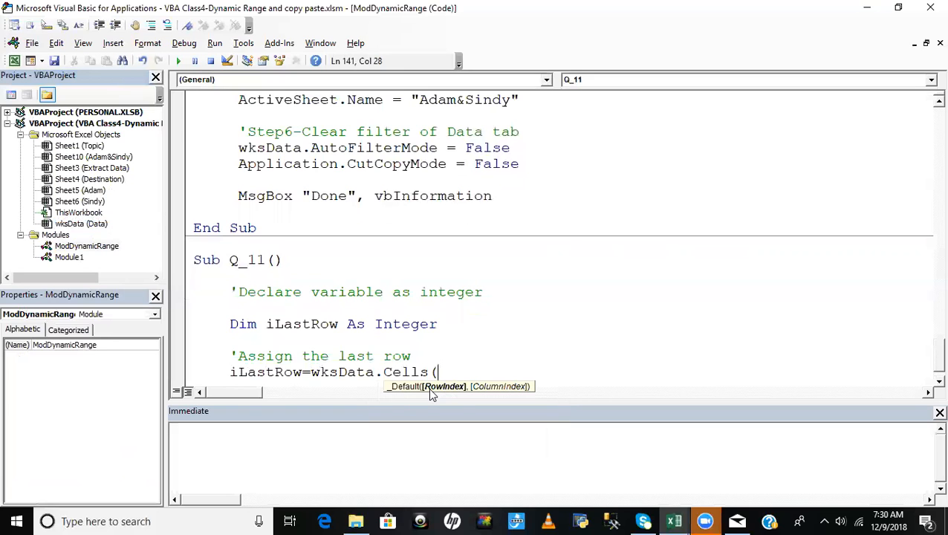
type("rows.cou")
key("Tab")
type(",\"A")
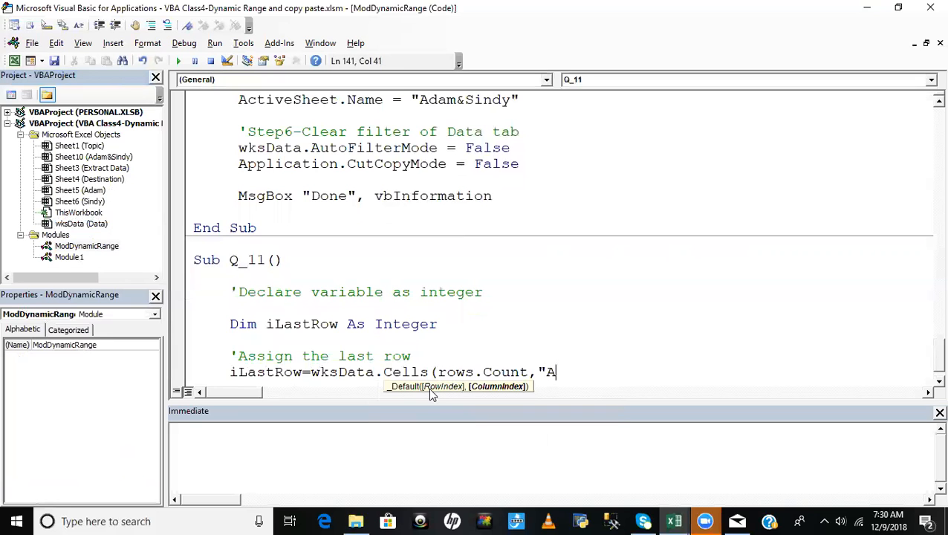
type("\")")
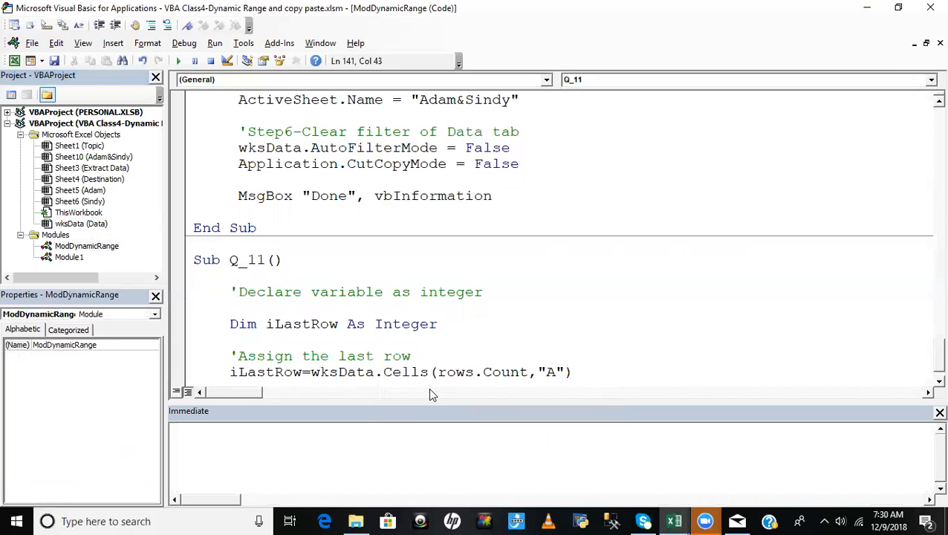
- Check the first Order ID on the Extract Data sheet, and complete the iLastRow assignment in the editor with .End(xlUp).Row
key("alt+F11")
left_click(51, 191)
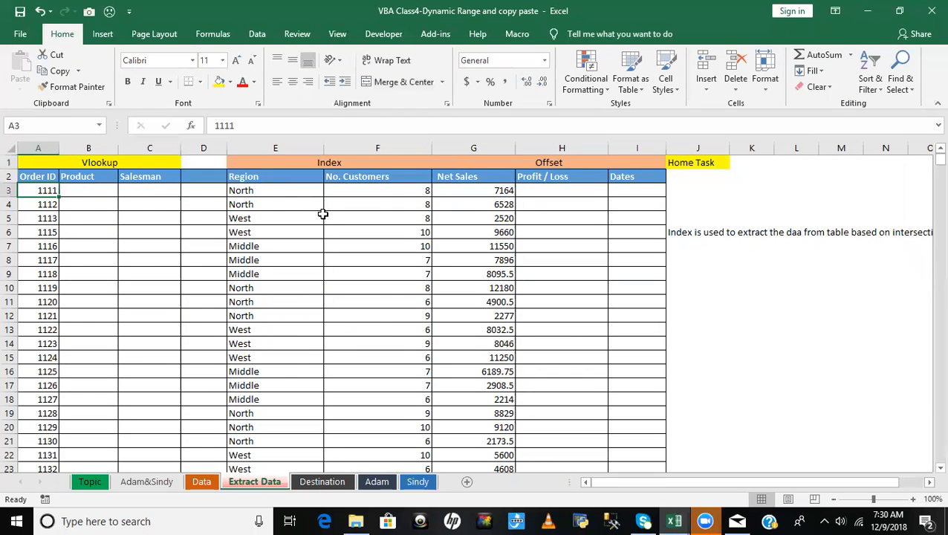
key("alt+F11")
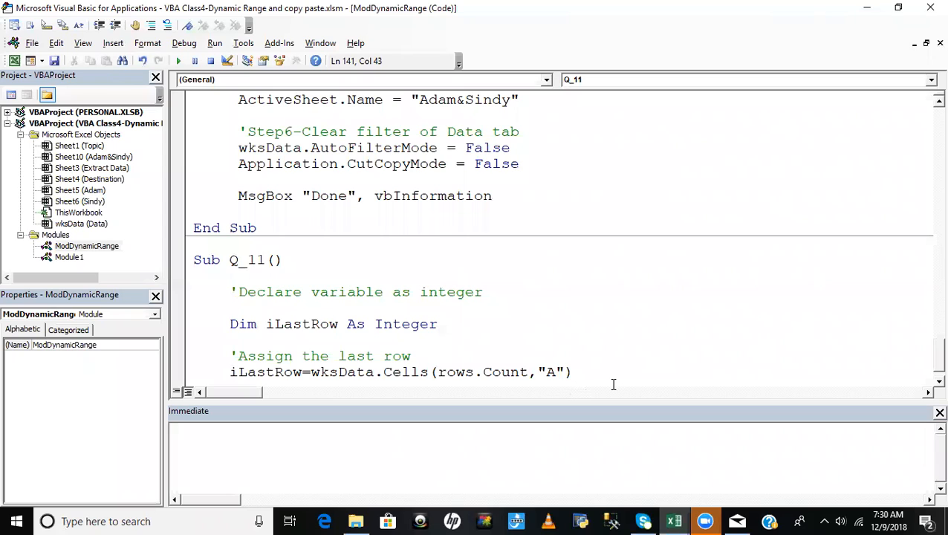
type(".end(xlup).row")
key("Return")
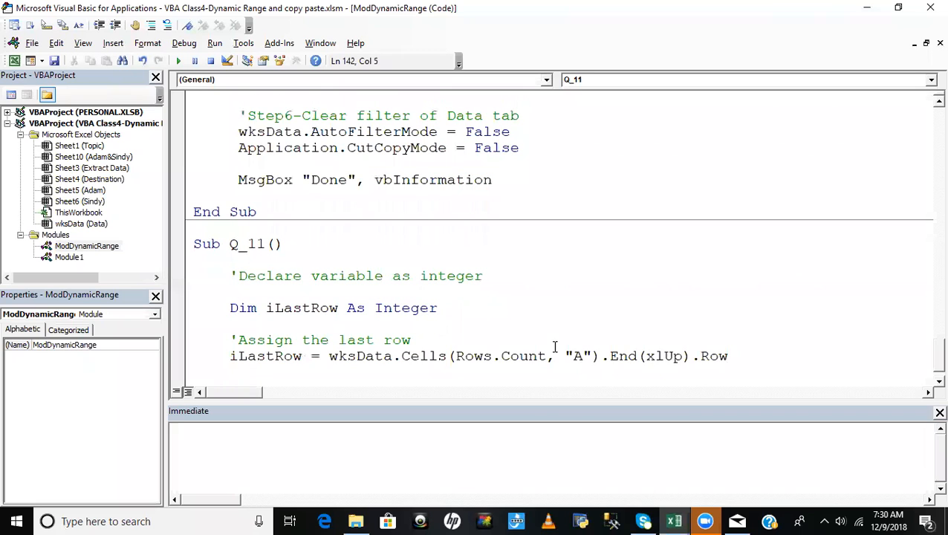
- Add the comment 'Apply formula of Index function below the iLastRow assignment, separated by a blank line
left_click(507, 324)
scroll(664, 331, "down", 1)
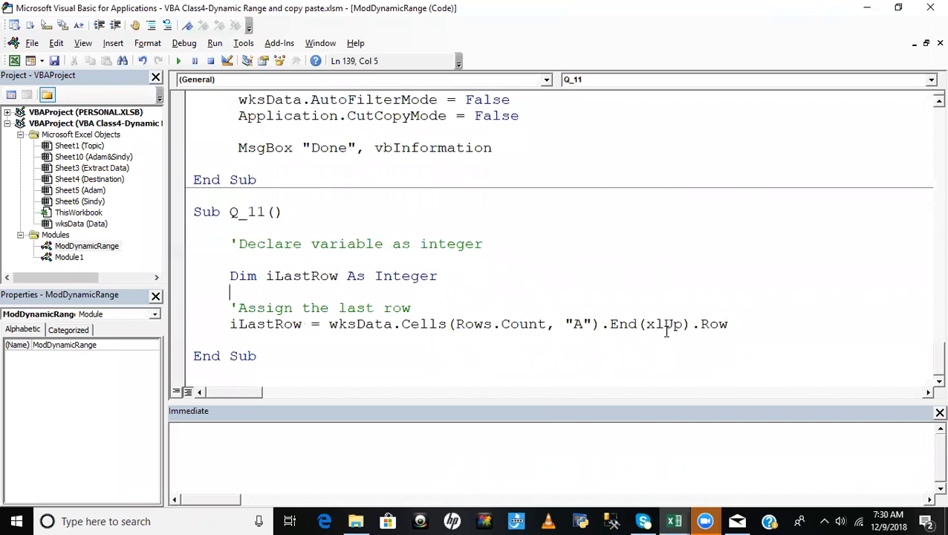
left_click(740, 328)
key("Return")
key("Return")
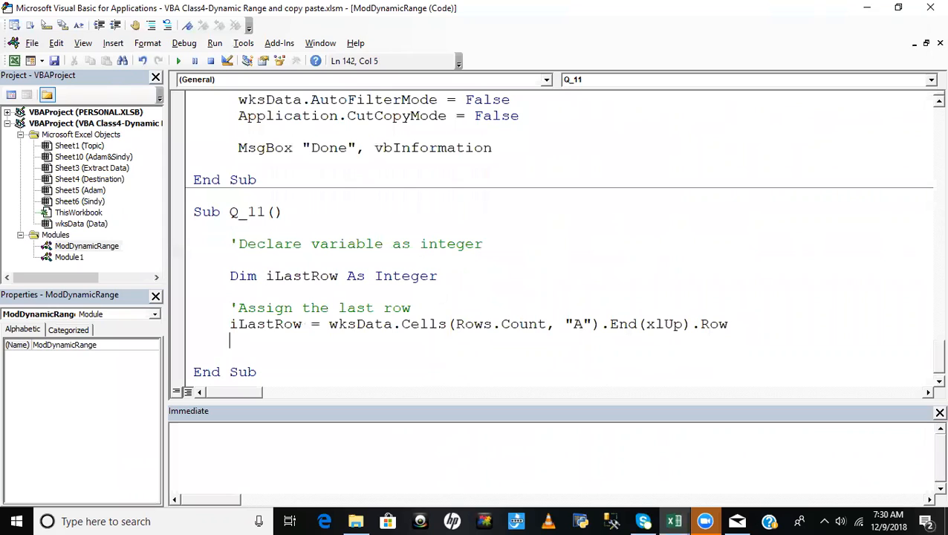
type("'I")
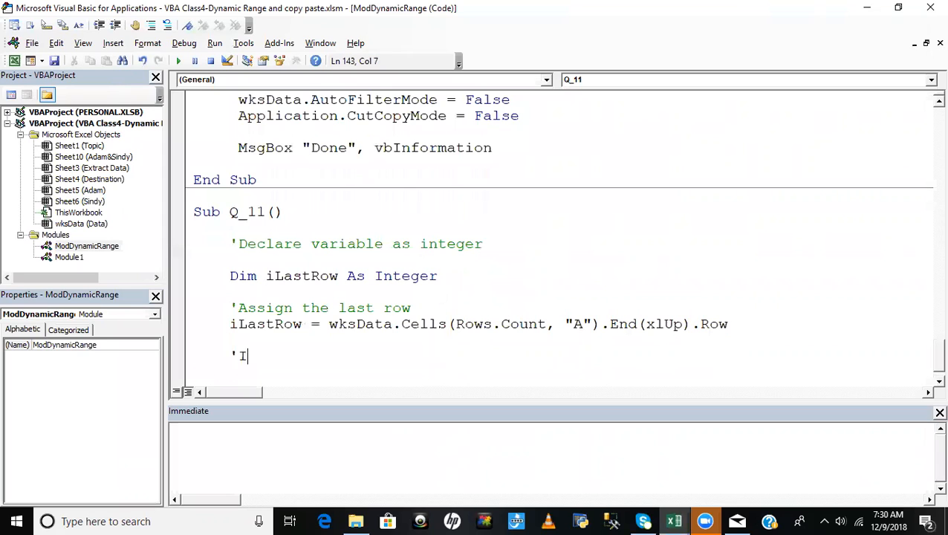
key("BackSpace")
type("Apply formul")
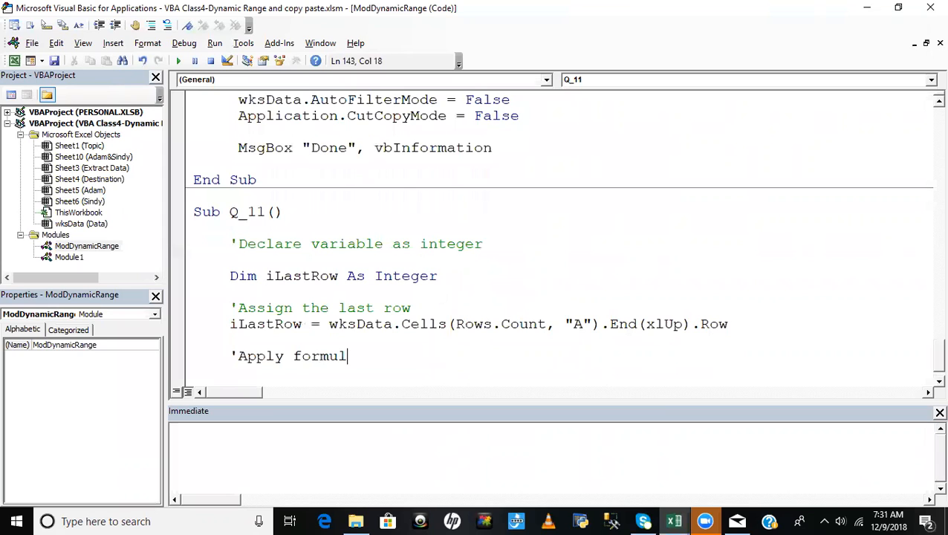
type("a of Inde")
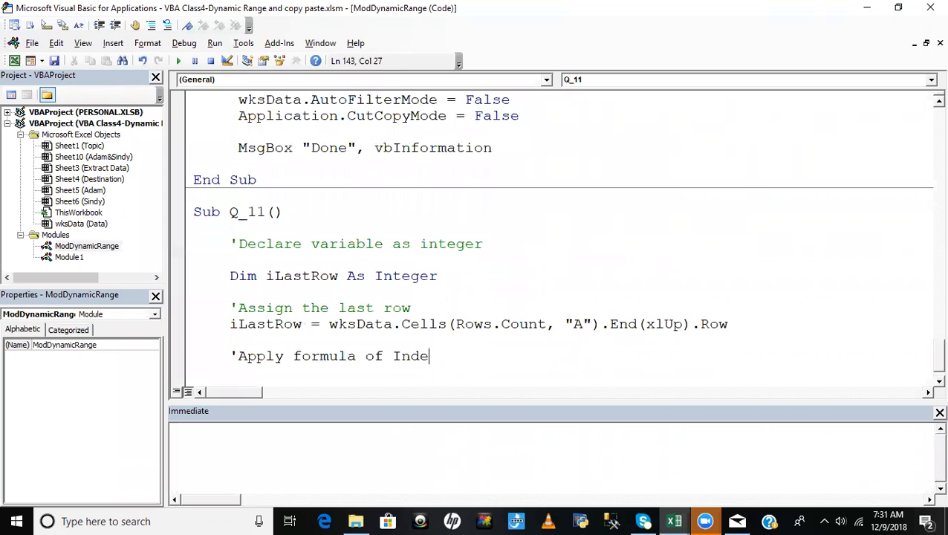
type("x function")
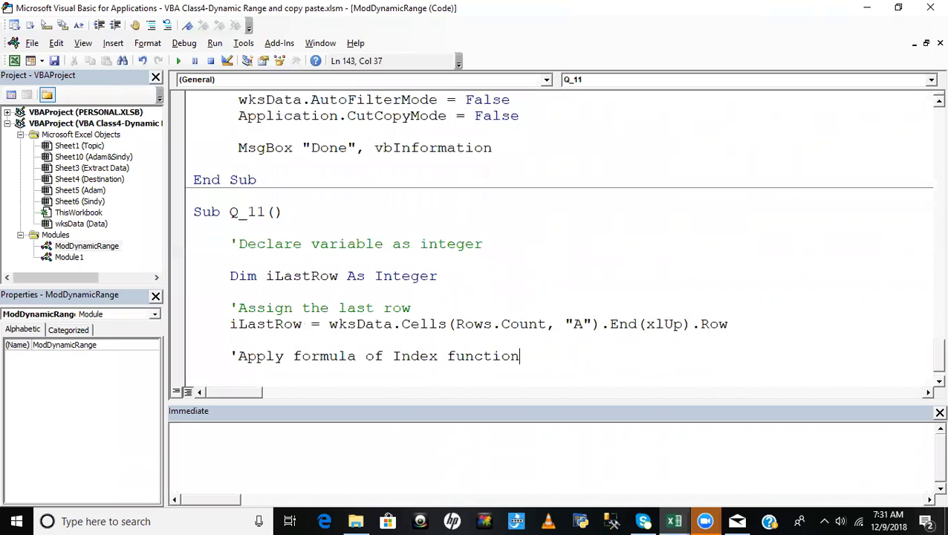
key("Return")
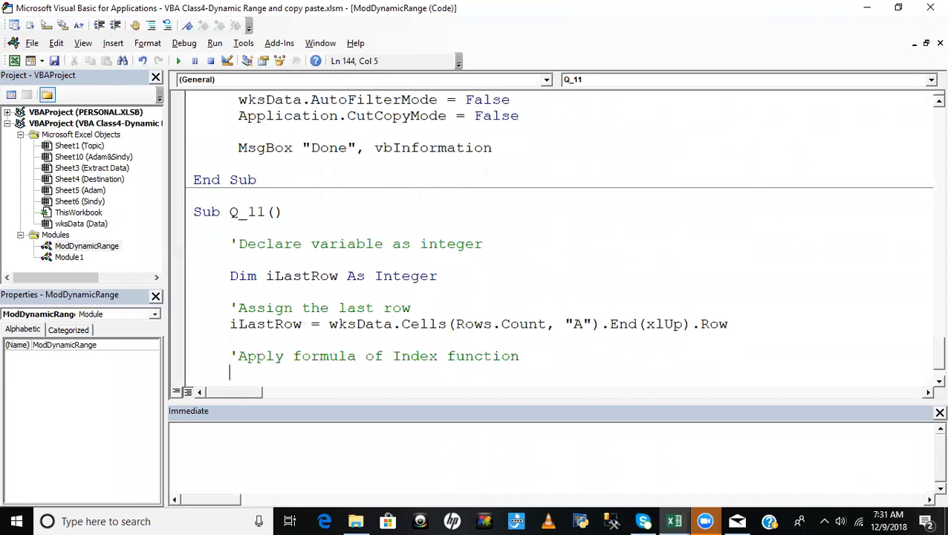
- Check the Region column's INDEX and MATCH formula in its first and last rows on the Extract Data sheet, and return to the Visual Basic editor
key("alt+F11")
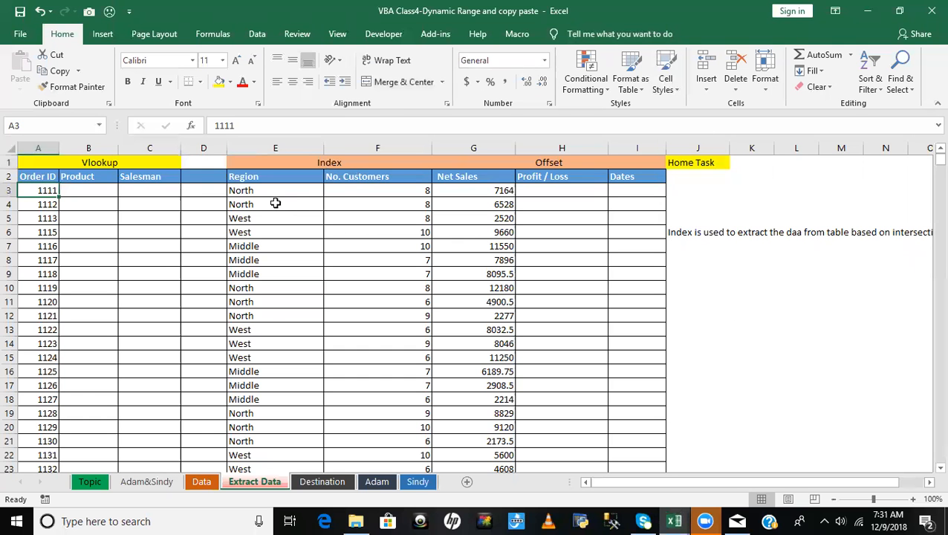
left_click(253, 194)
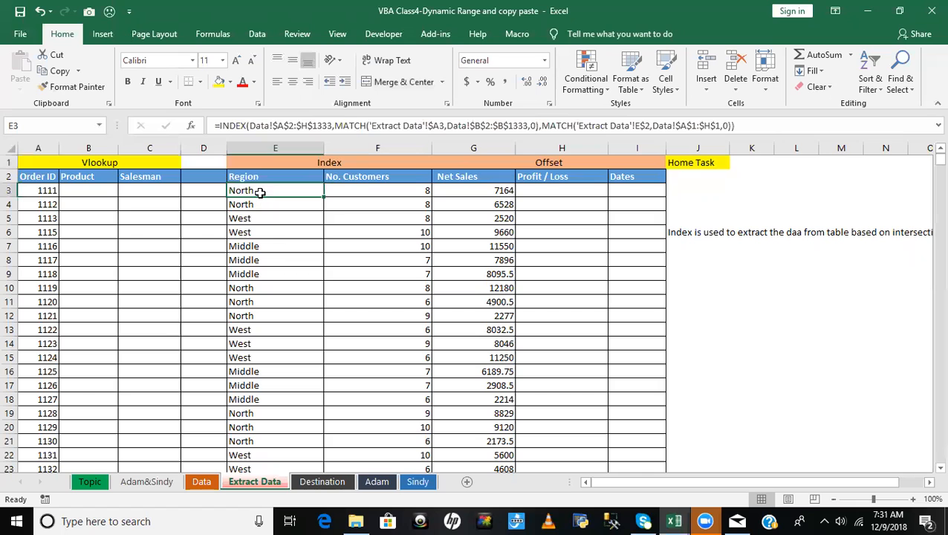
key("ctrl+Down")
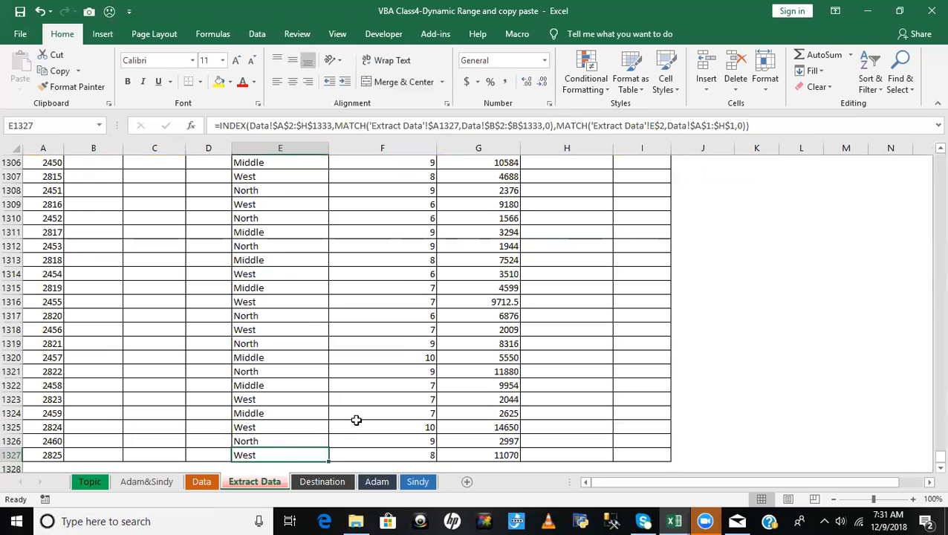
key("alt+F11")
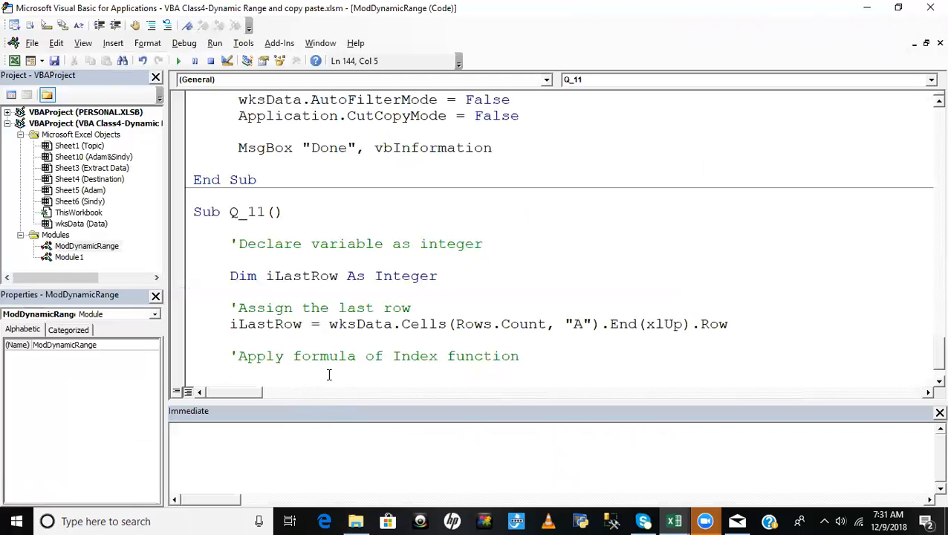
- Begin the formula's target range under the Index comment with wksData.Range("E2
type("wksData.")
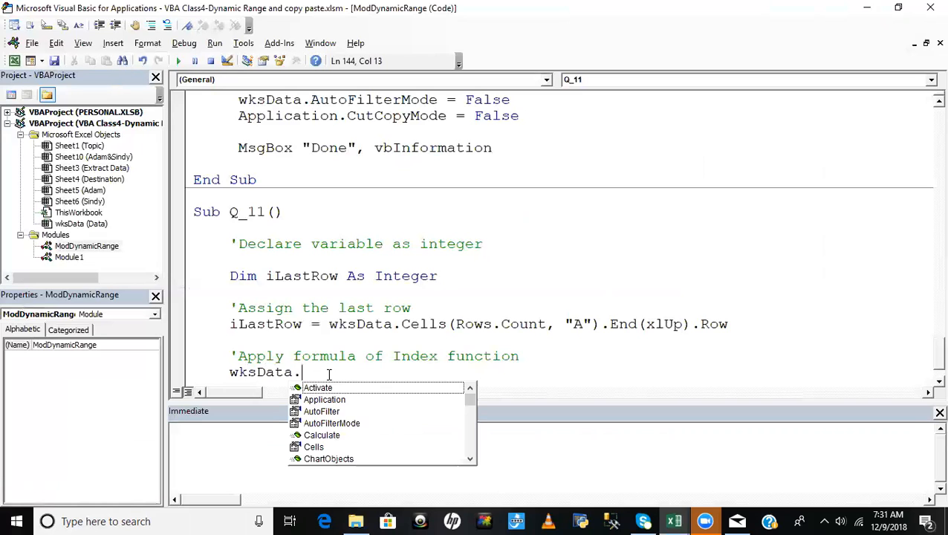
type("ran")
key("Tab")
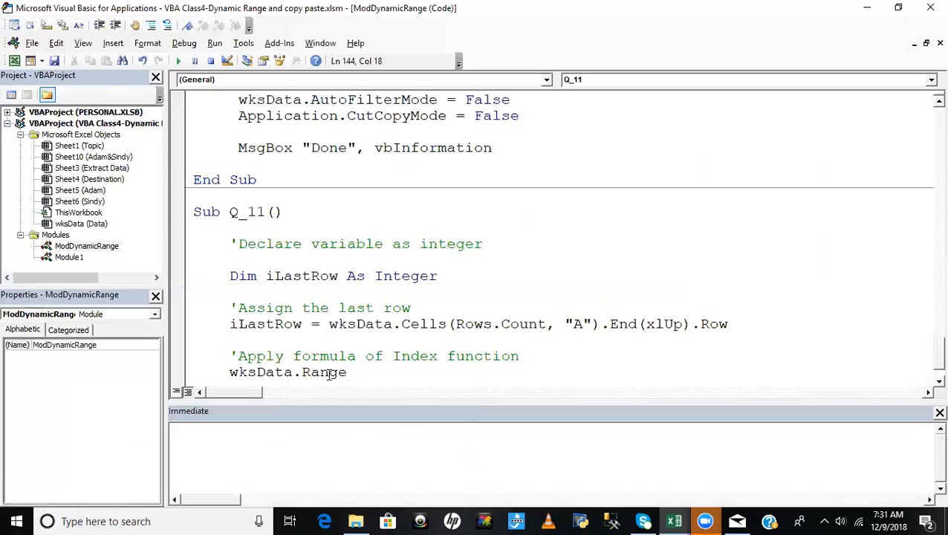
type("(\"E")
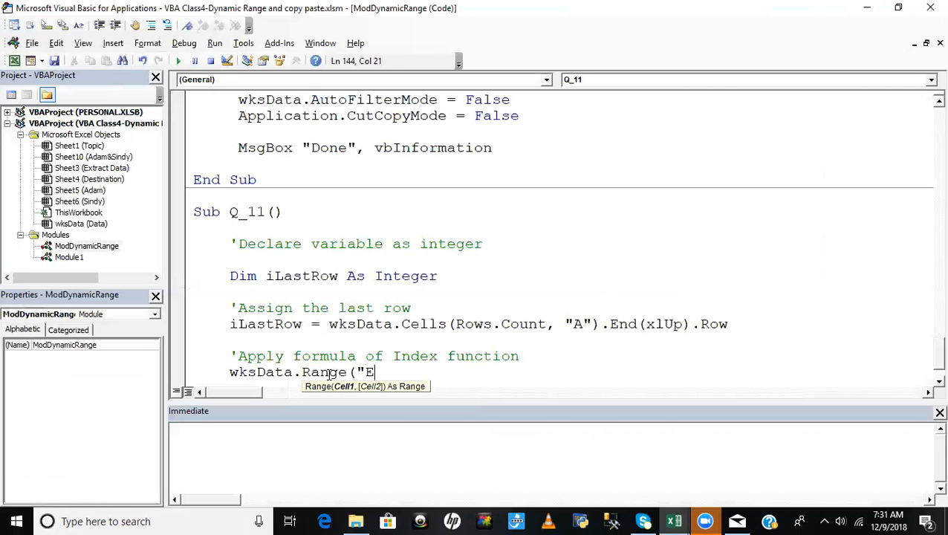
type("2")
- Check the first Net Sales cell on the Extract Data sheet, and complete the range reference in the editor with :G" & ilastrow)
key("alt+F11")
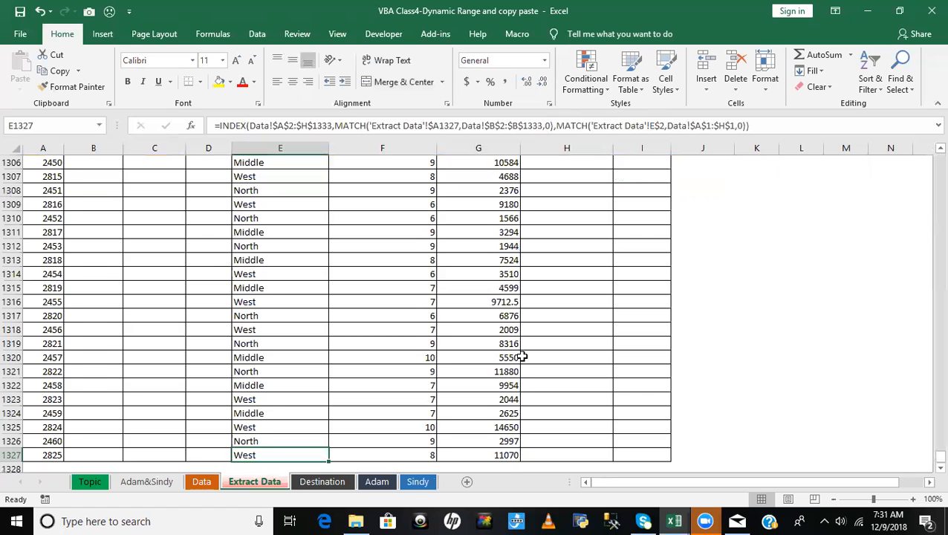
key("ctrl+Up")
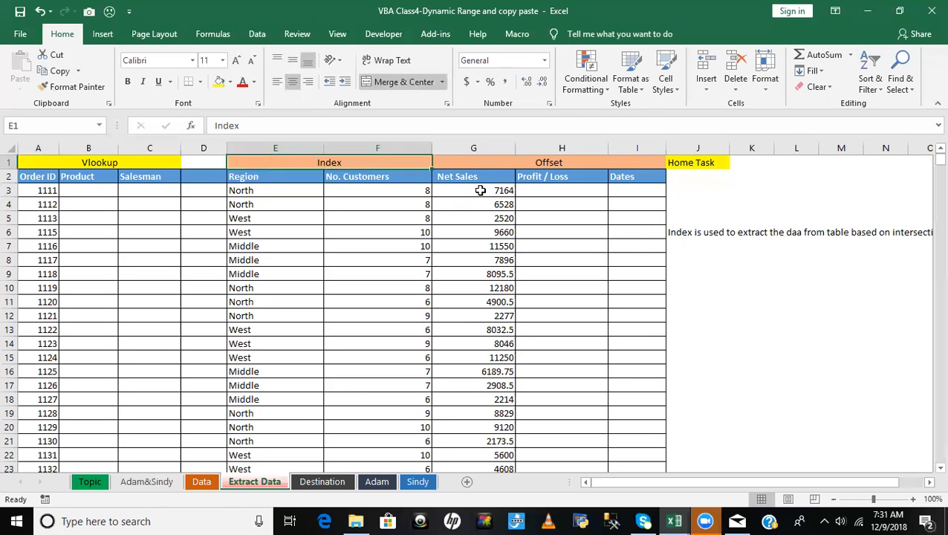
left_click(479, 194)
key("alt+F11")
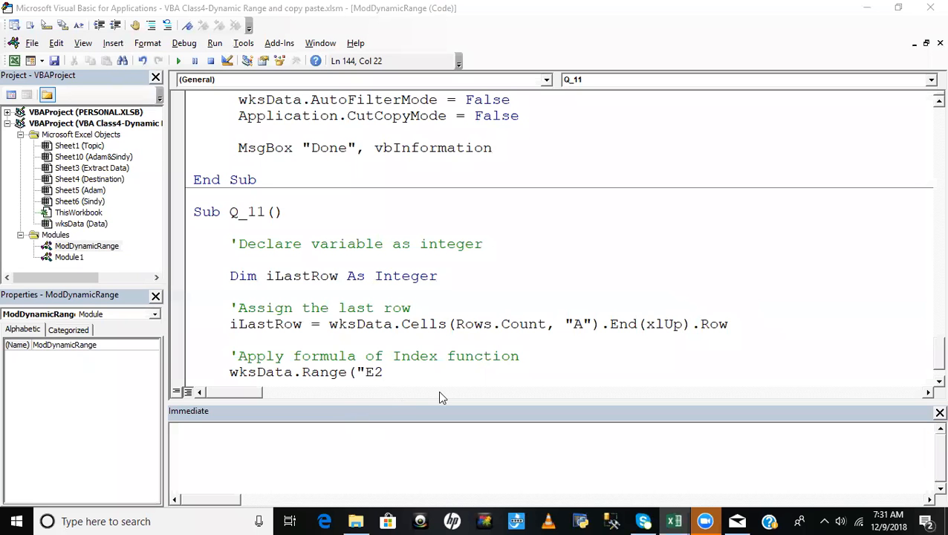
type(":G\"")
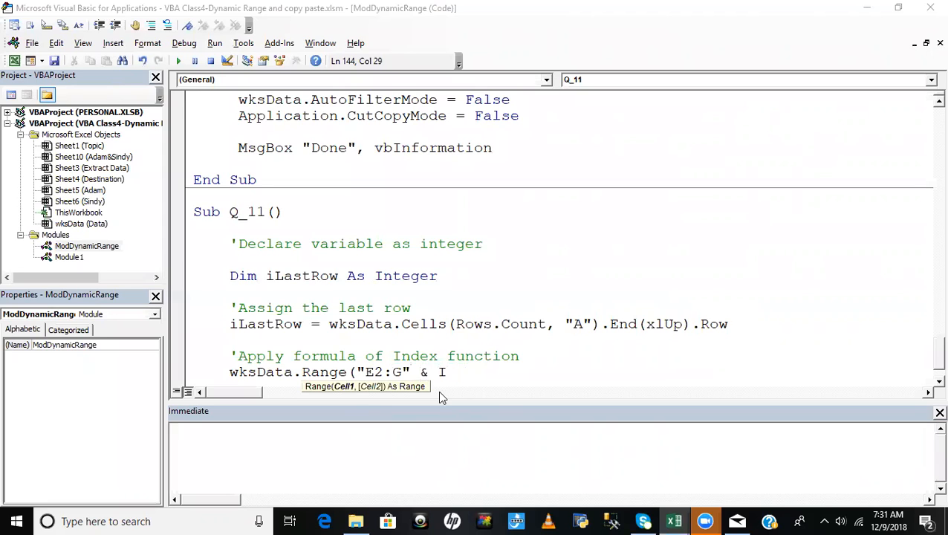
type("& ilastrow)")
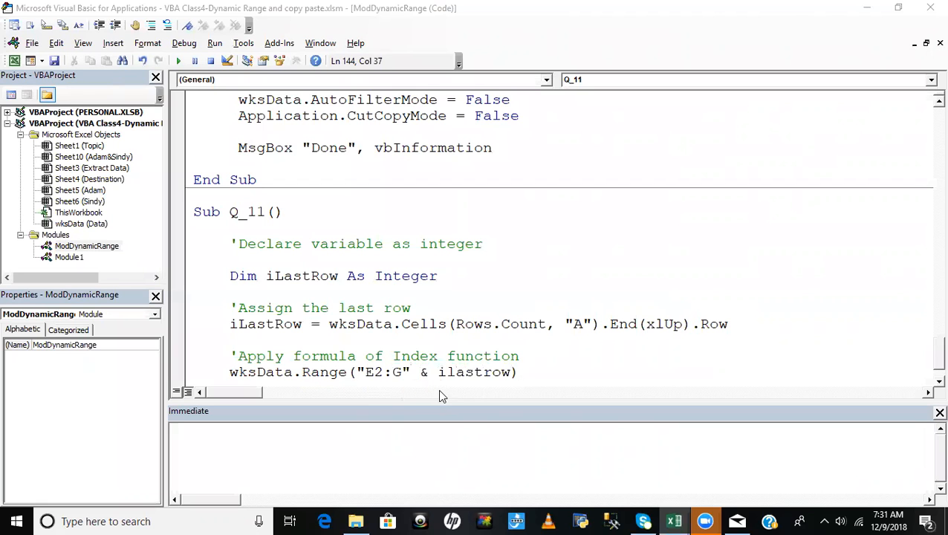
- Switch to the Extract Data sheet and check the last filled cell of the Net Sales column
left_click(460, 304)
key("alt+F11")
left_click(504, 205)
key("ctrl+Down")
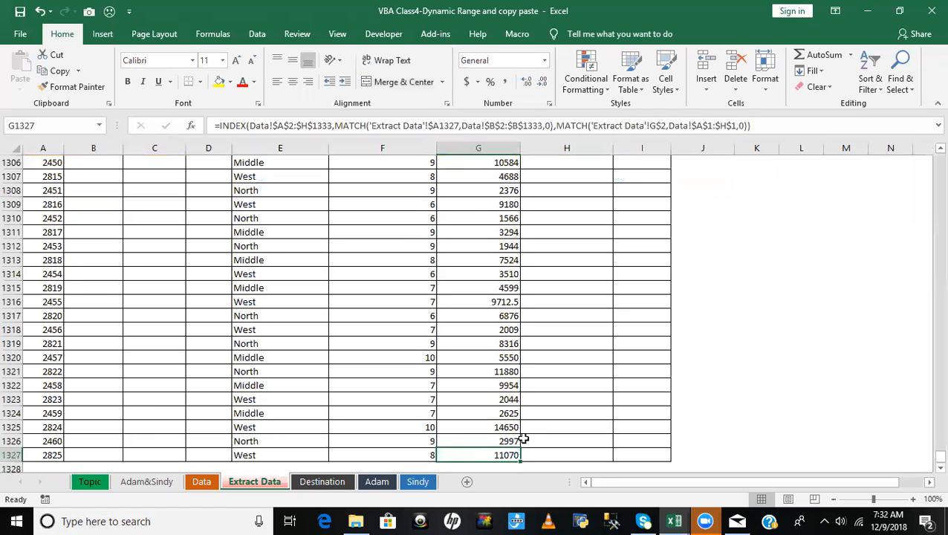
- Examine the filled Region, No. Customers and Net Sales block from E3 down to row 1327 on the Extract Data sheet
key("ctrl+Up")
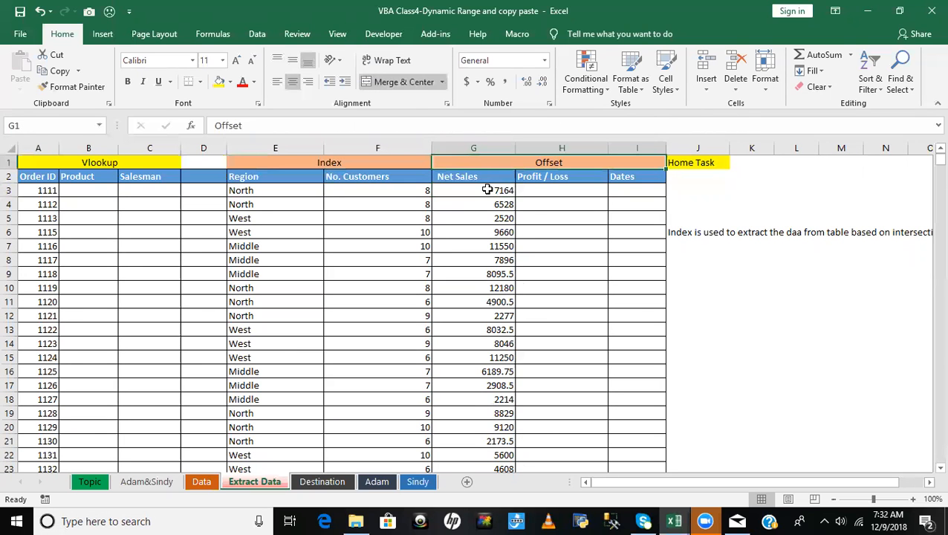
left_click(486, 190)
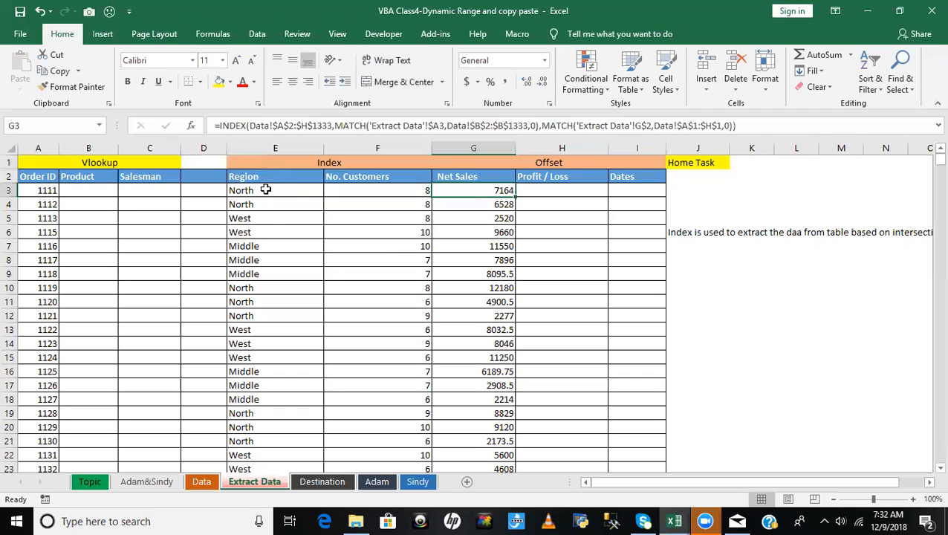
left_click(242, 178)
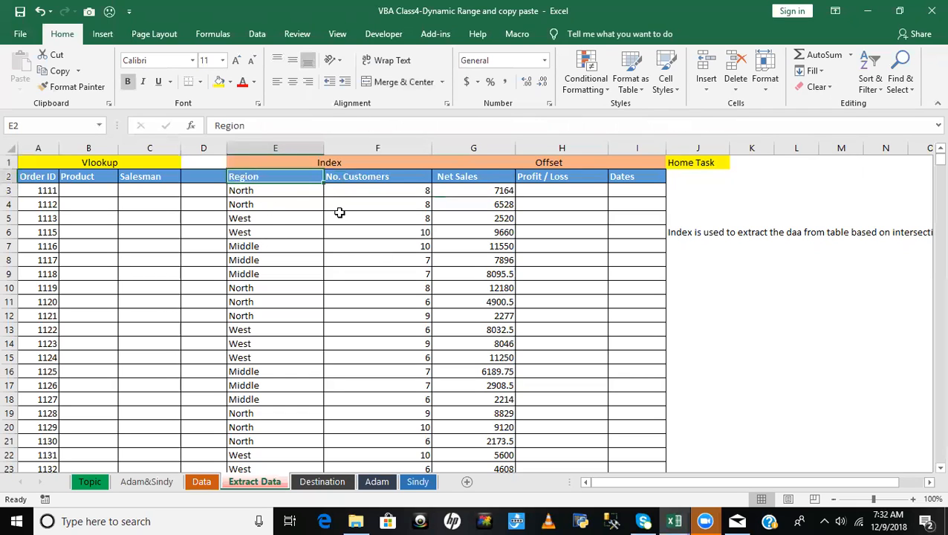
key("Down")
key("ctrl+shift+Right")
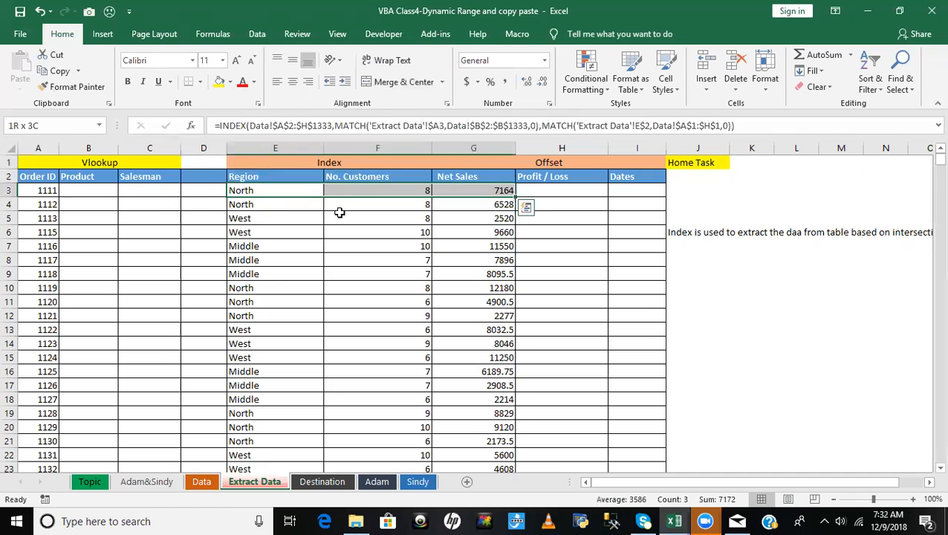
key("ctrl+shift+Down")
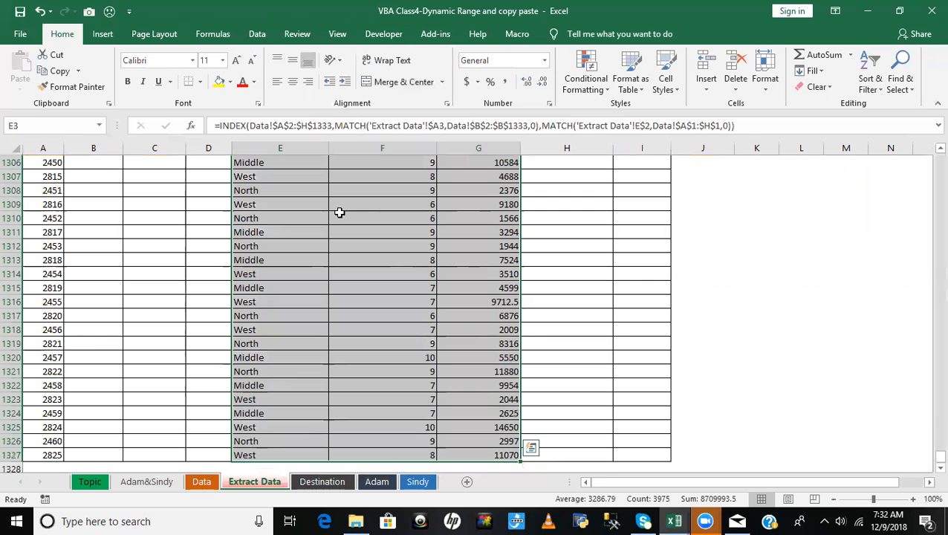
key("shift+Left")
key("shift+Left")
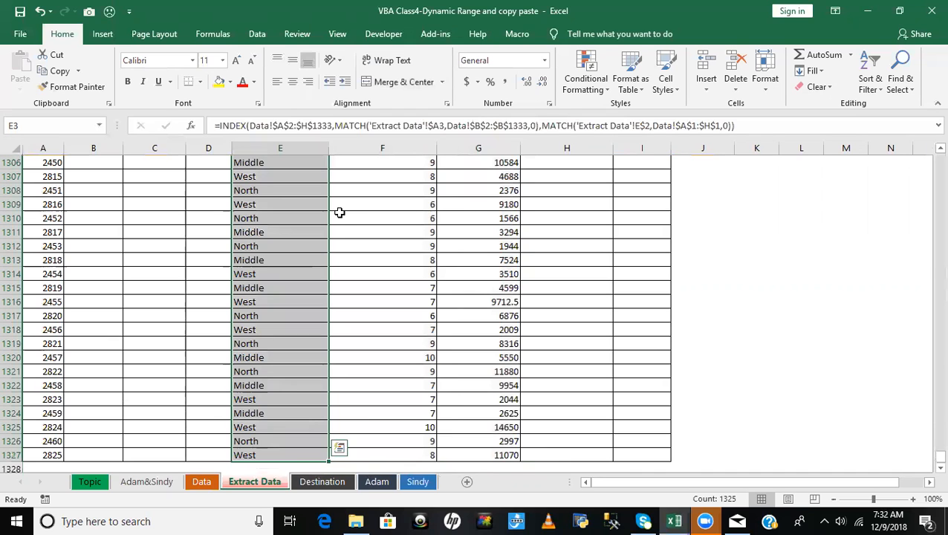
left_click(413, 230)
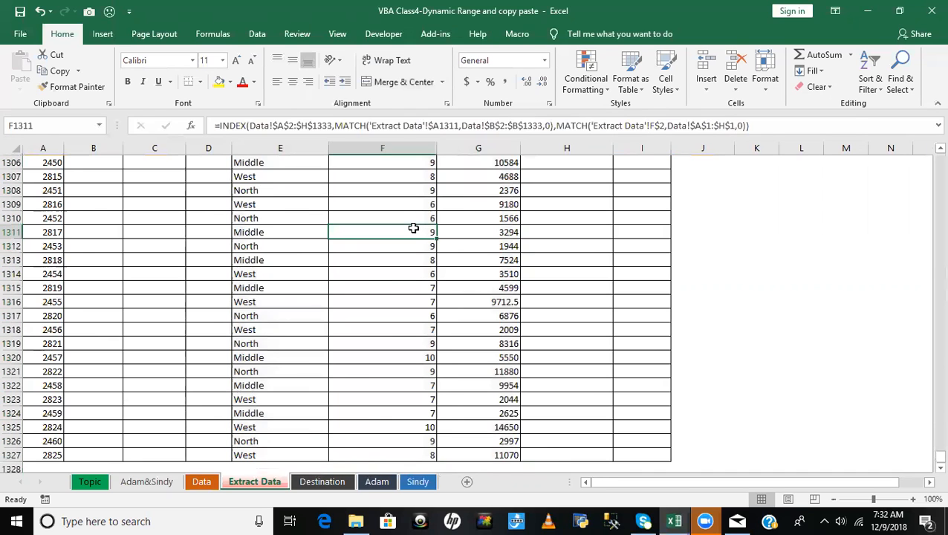
- Append the Formula property to the wksData range reference in the Q_11 macro
key("alt+F11")
left_click(529, 370)
type(".f")
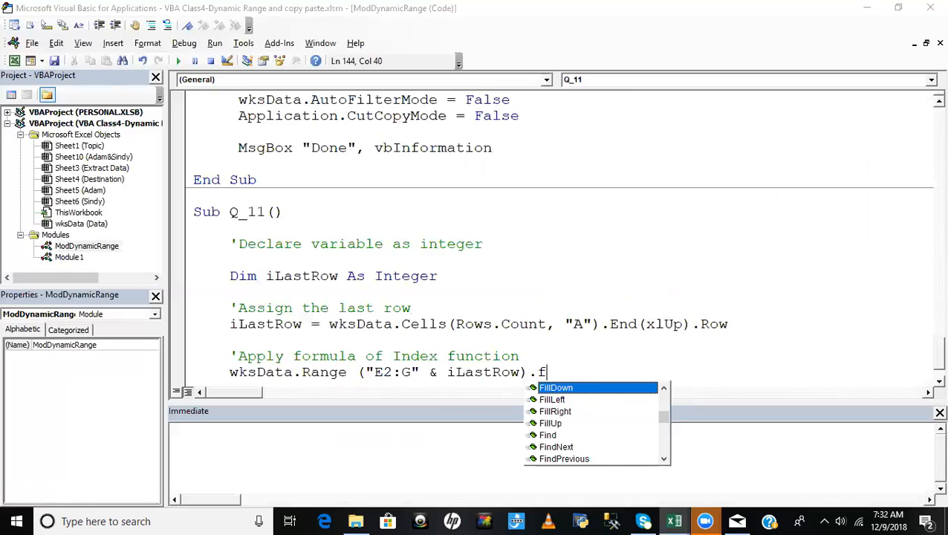
type("or")
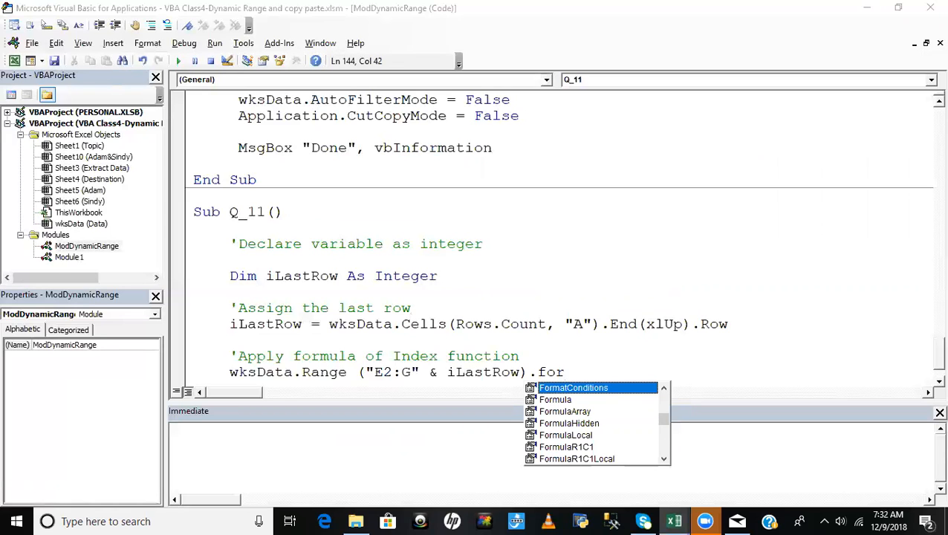
double_click(651, 399)
- Copy the full INDEX and MATCH formula text from the first Region cell, E3, on the Extract Data sheet
key("alt+F11")
left_click(284, 186)
key("ctrl+Up")
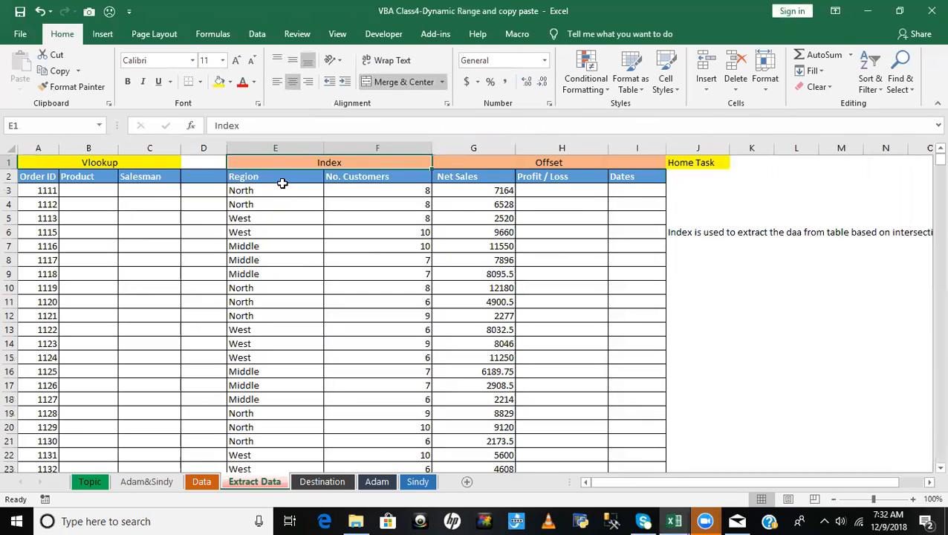
left_click(283, 187)
left_click_drag(734, 125, 202, 123)
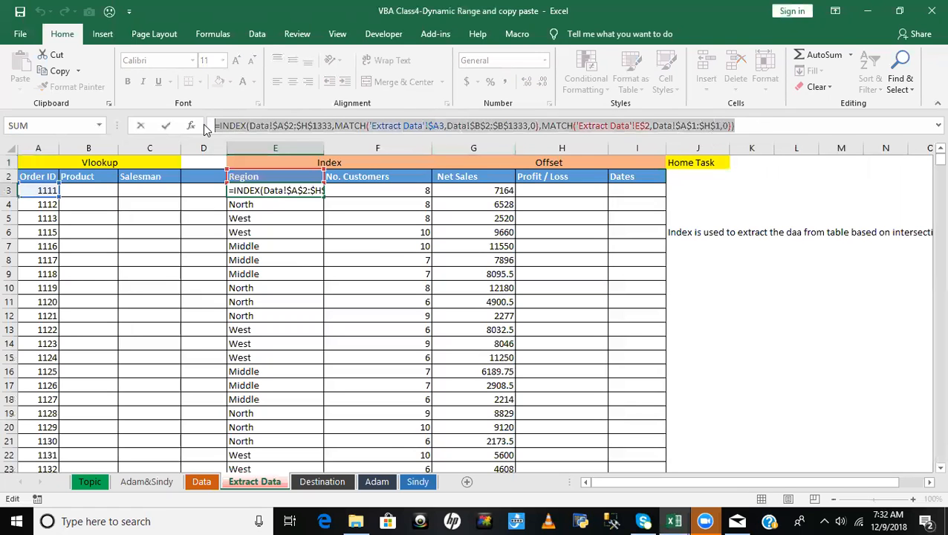
key("Escape")
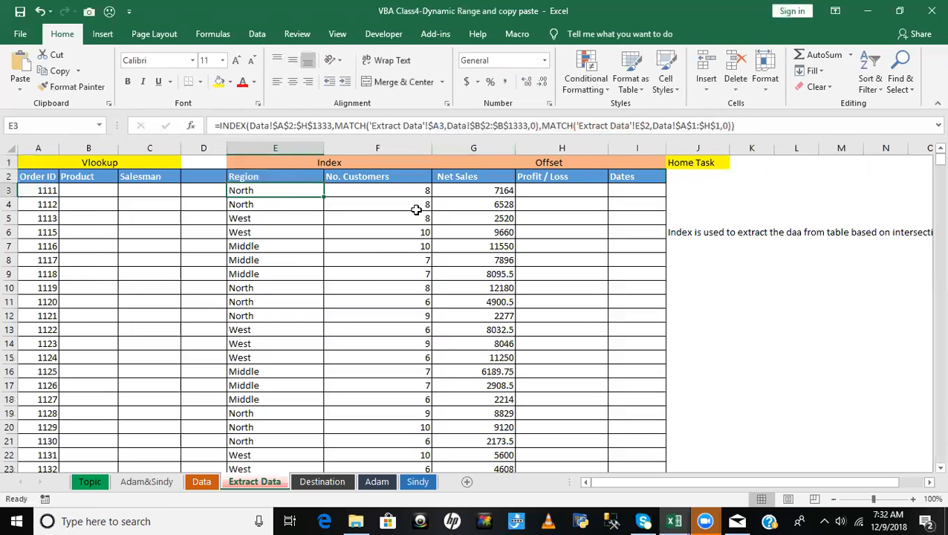
- Assign the copied INDEX and MATCH formula as a quoted string to the range's Formula property in Q_11
key("alt+Tab")
type("=\"")
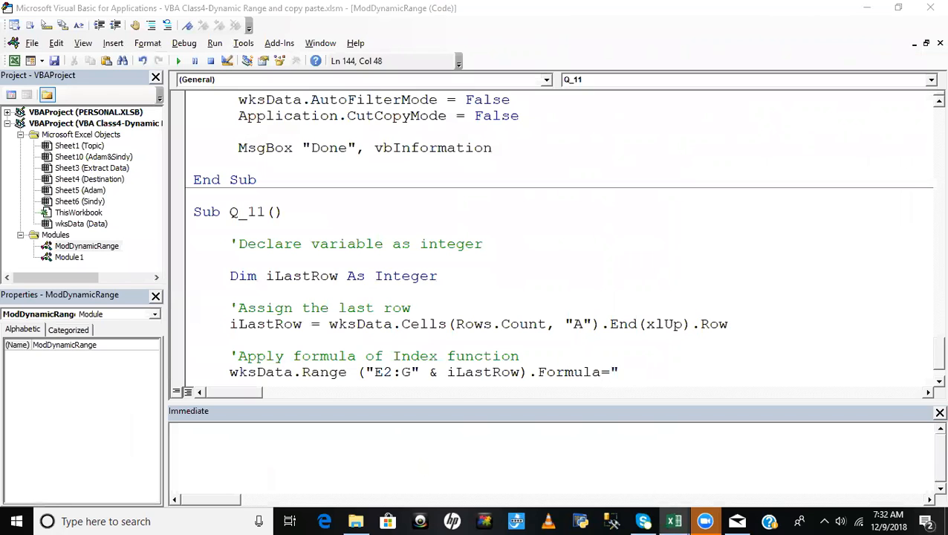
type("=INDEX(Data!$A$1:$H$1333,MATCH('Extract Data'!$A$2,Data!$B$2:$B$1333,0),MATCH('Extract Data'!E$2,Data!$A$1:$H$1,0))")
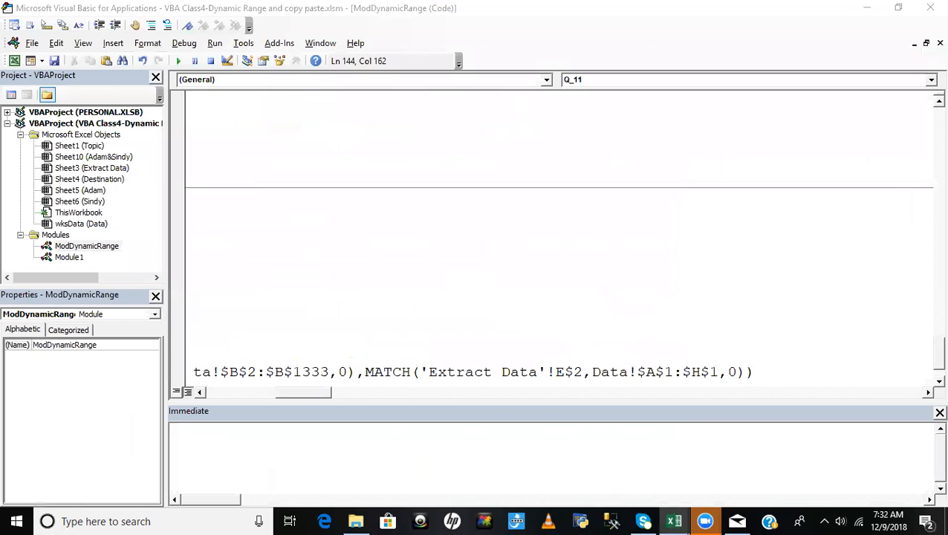
type("\"")
left_click(717, 312)
left_click(658, 347)
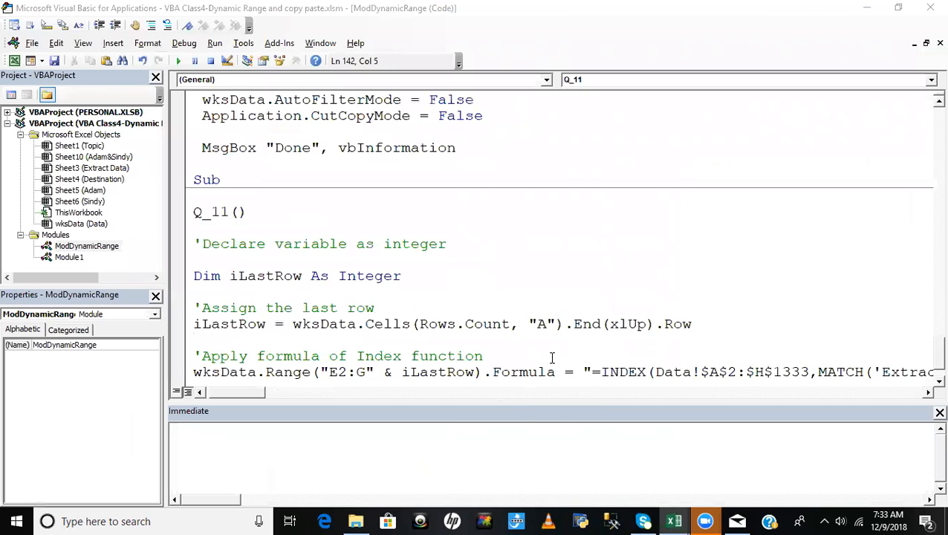
scroll(555, 347, "down", 1)
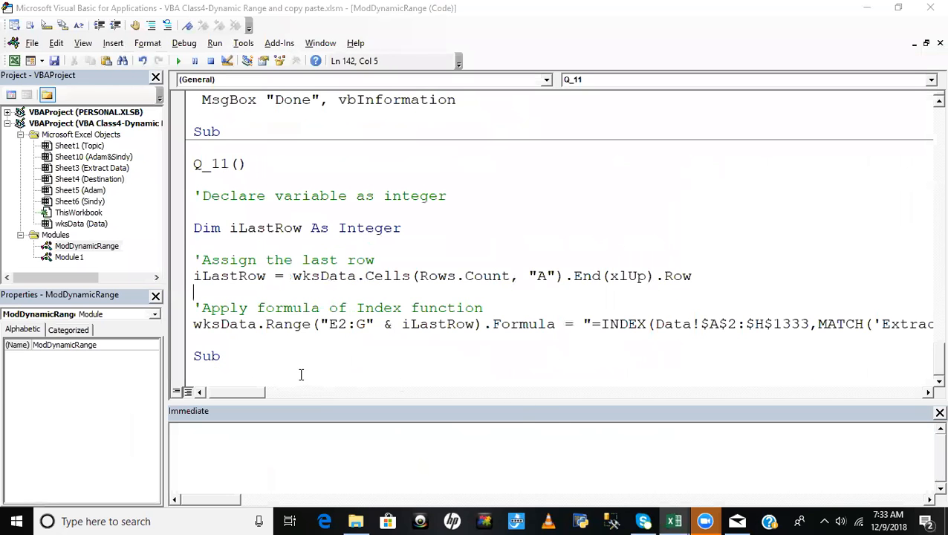
- Clear all Region, No. Customers and Net Sales entries from row 3 down to row 1327 on the Extract Data sheet
key("alt+F11")
left_click(263, 230)
left_click(250, 194)
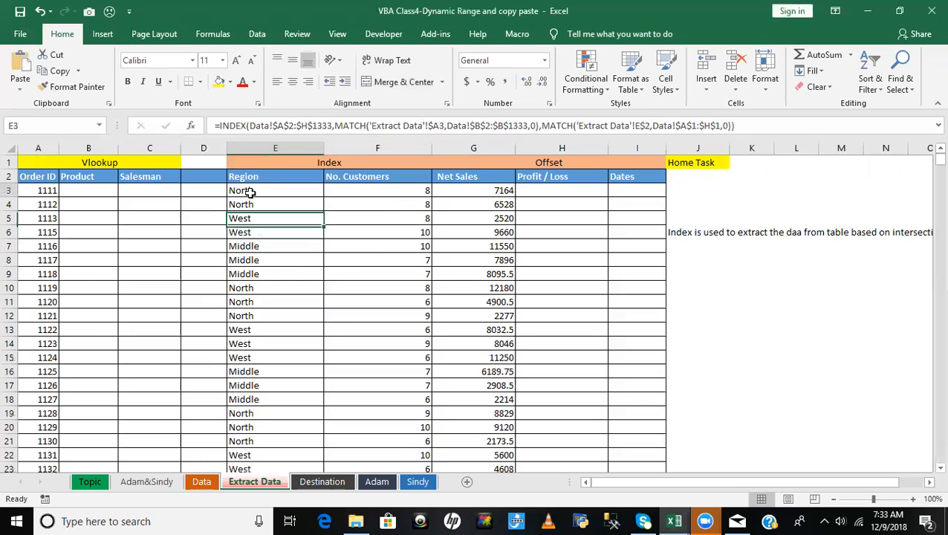
left_click_drag(250, 193, 513, 192)
key("ctrl+shift+Down")
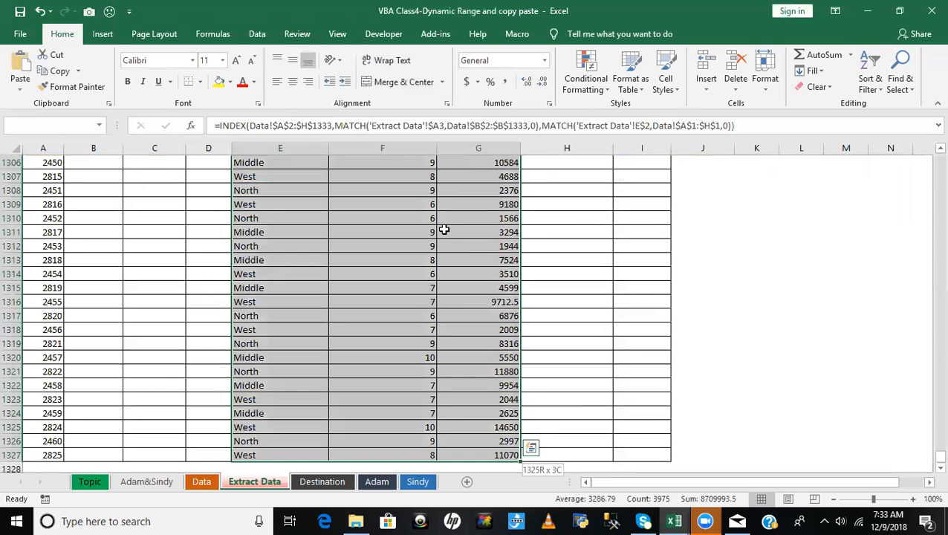
key("ctrl+BackSpace")
left_click(479, 287)
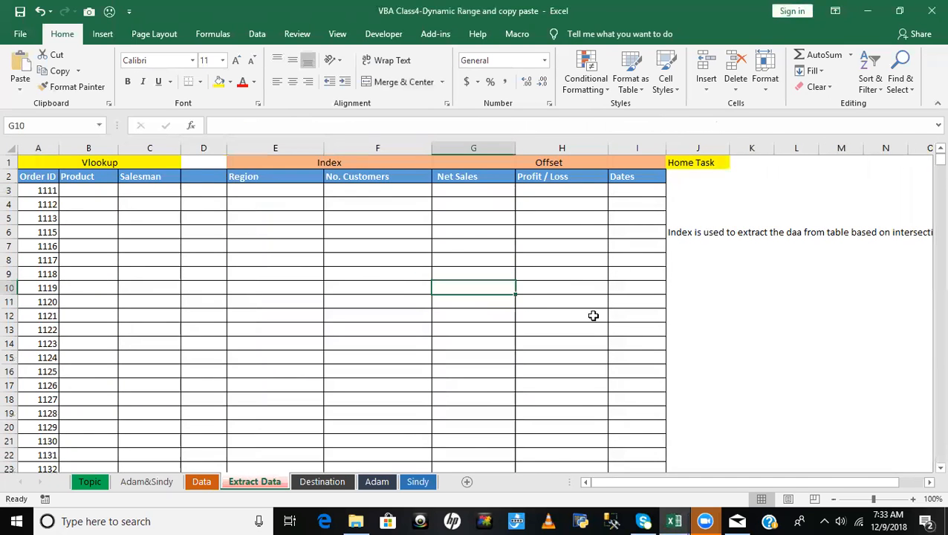
- Add the line MsgBox "Done", vbInformation below the formula statement in Q_11
key("alt+F11")
left_click(198, 339)
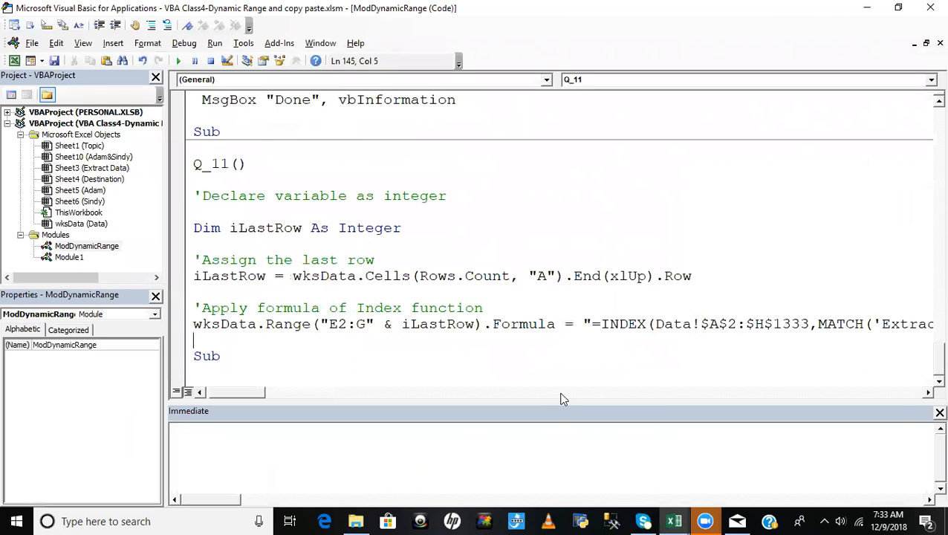
key("Return")
type("ms")
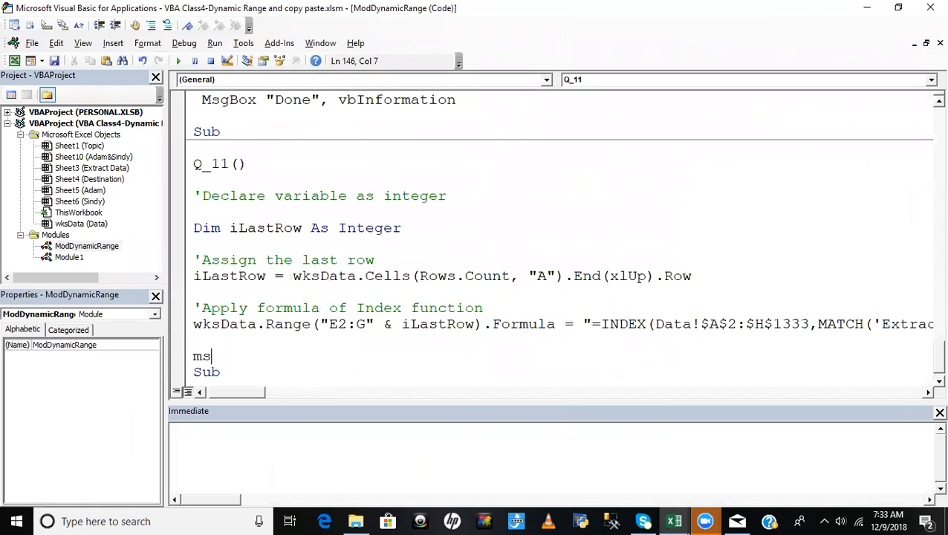
type("gbox \"Done\",")
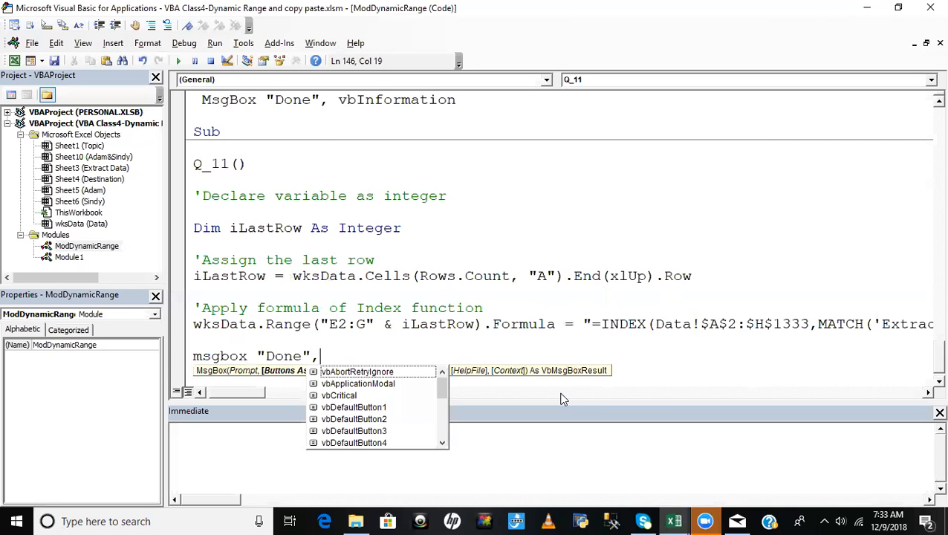
type("vbInformation")
key("Tab")
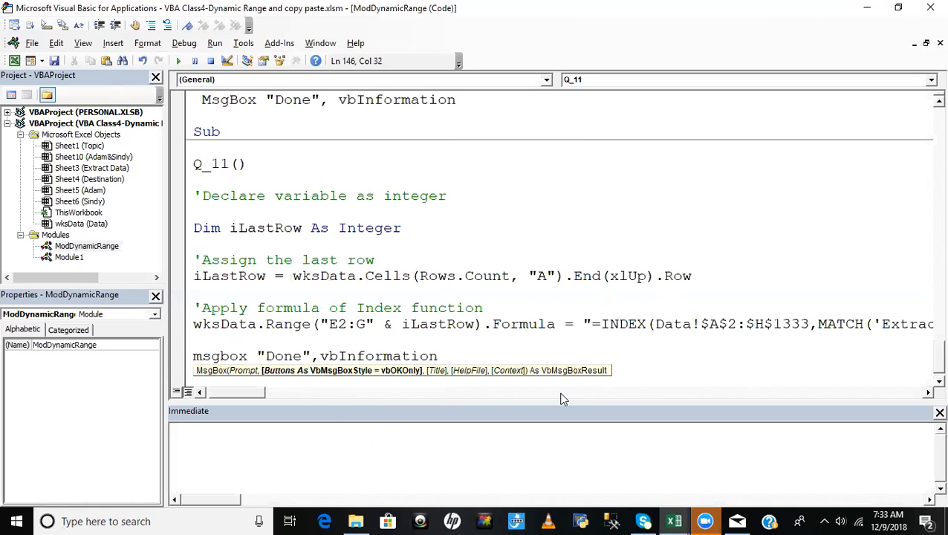
key("Return")
left_click(440, 266)
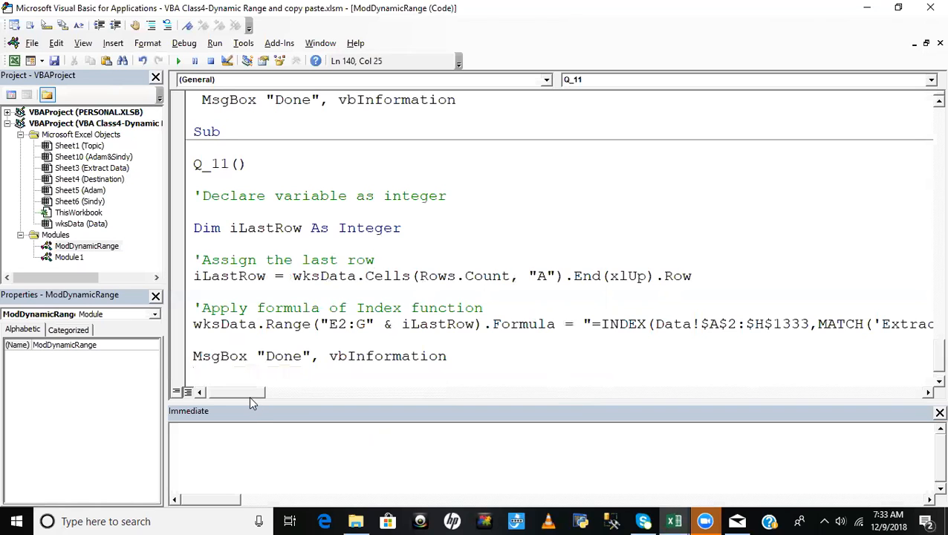
- Check the emptied Extract Data columns, and execute Q_11 line by line through the formula statement, stopping at the message box line
left_click_drag(249, 395, 206, 399)
left_click(381, 218)
left_click(339, 249)
key("alt+F11")
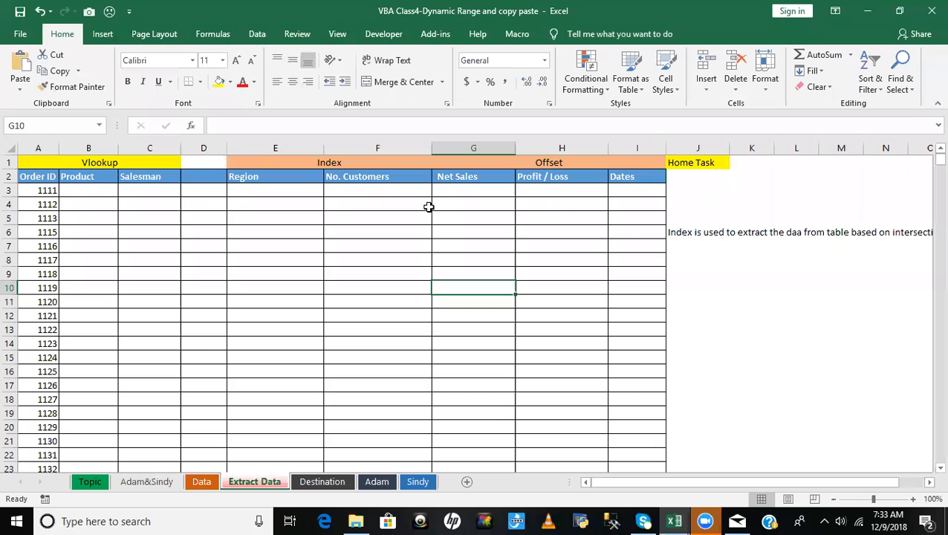
key("alt+F11")
left_click(357, 228)
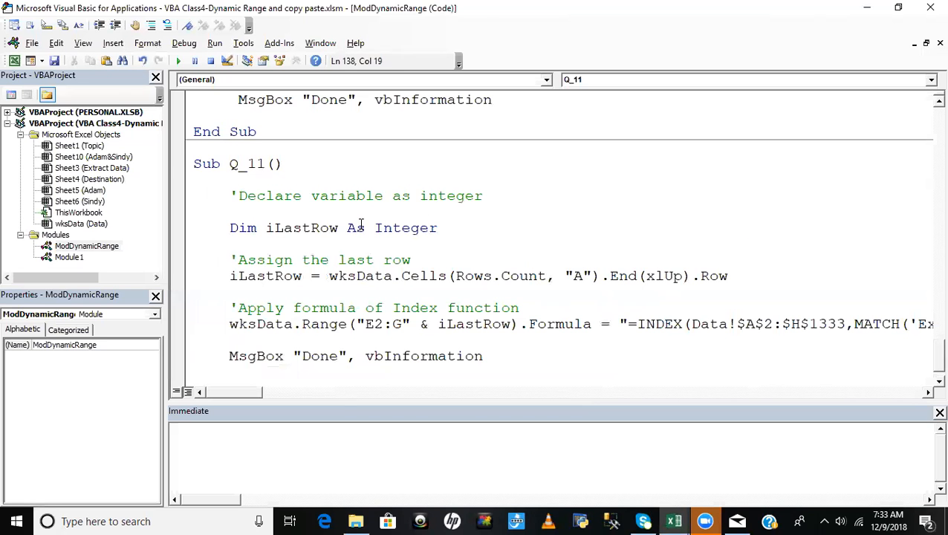
key("F8")
key("F8")
key("F8")
mouse_move(261, 282)
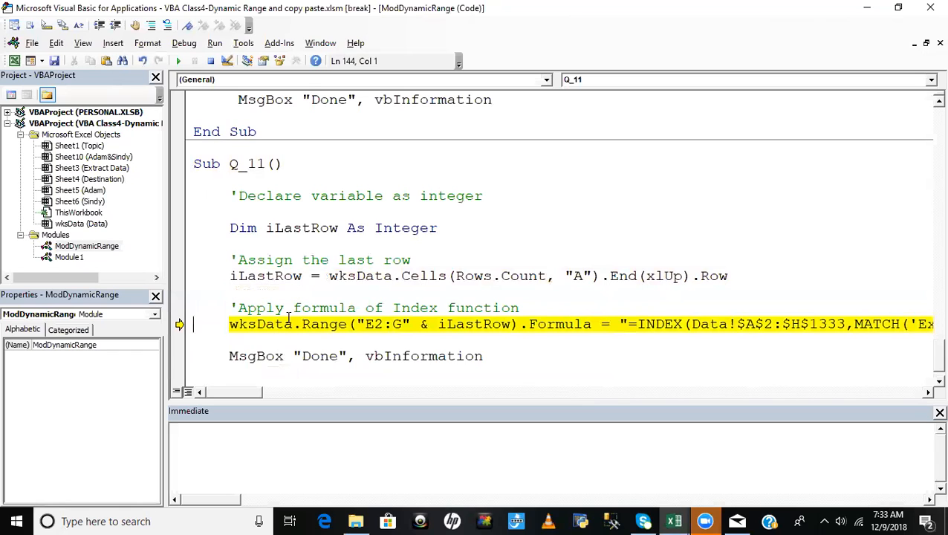
key("F8")
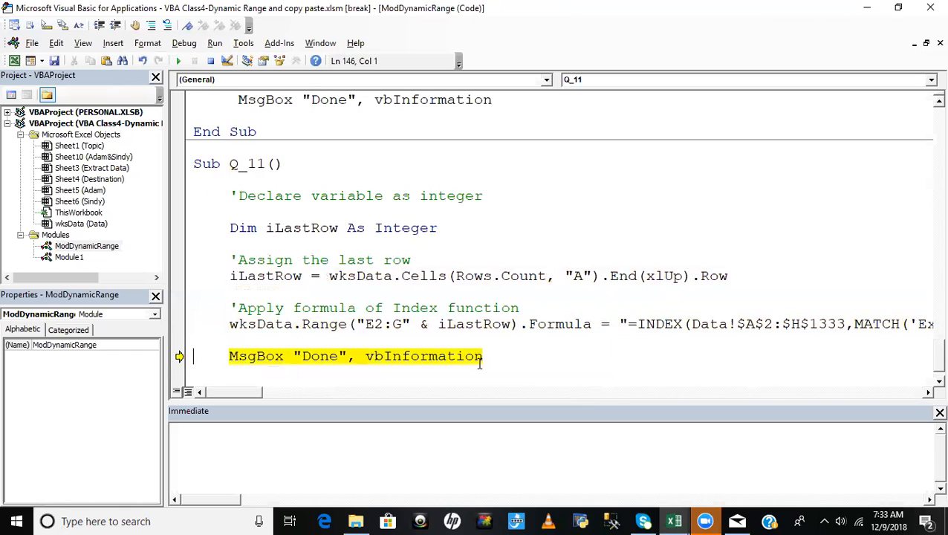
- Check the Region, No. Customers and Net Sales columns on the Extract Data sheet for the macro's output, and return to the editor
key("alt+F11")
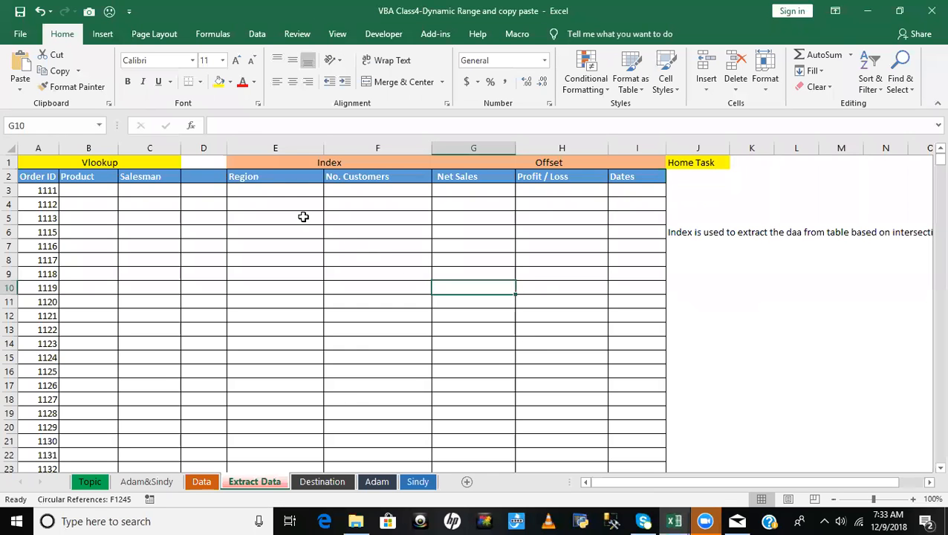
key("ctrl+Down")
key("ctrl+Up")
key("ctrl+Up")
key("alt+F11")
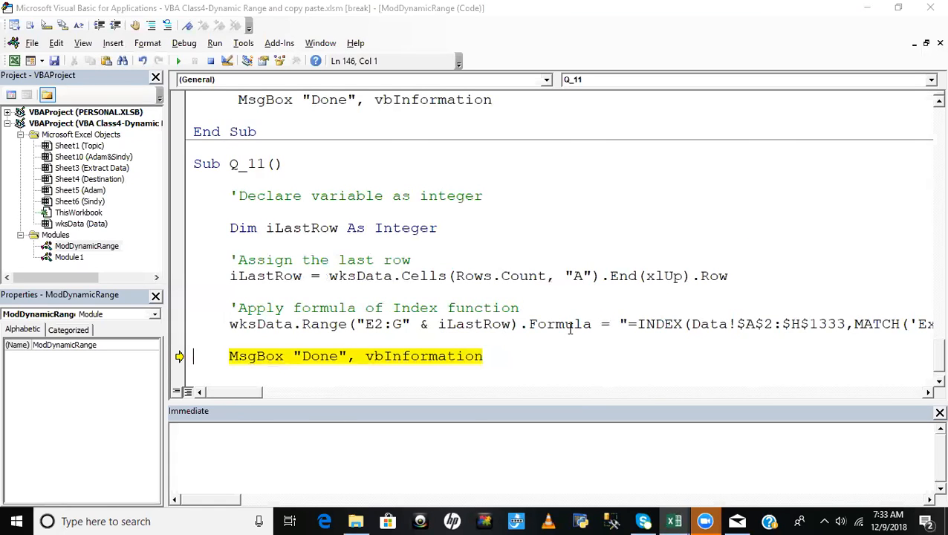
- Check the wksData reference in the formula statement, and inspect the Net Sales formulas in G3 and G2 on the Data sheet
mouse_move(253, 398)
left_mouse_down()
mouse_move(321, 391)
mouse_move(250, 400)
left_mouse_up()
right_click(323, 327)
left_click(501, 312)
key("alt+F11")
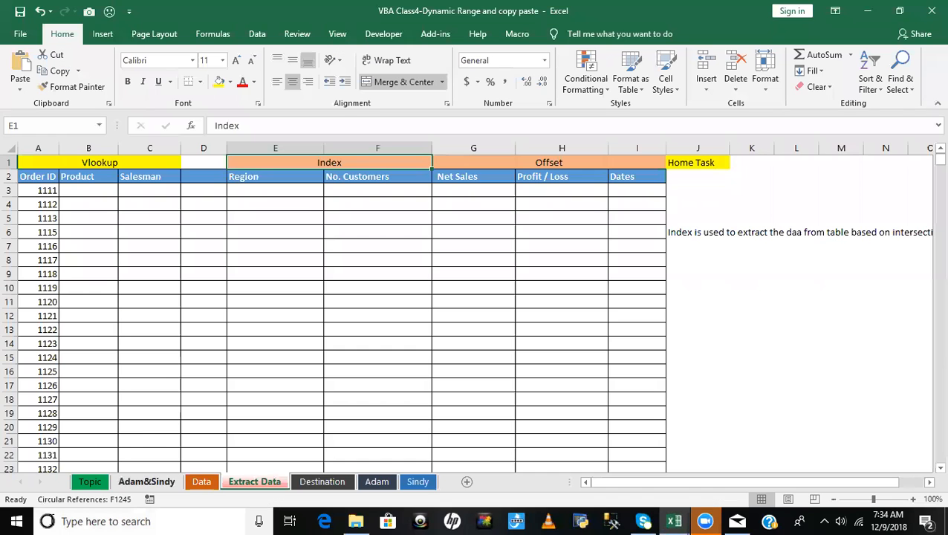
left_click(199, 482)
left_click(361, 191)
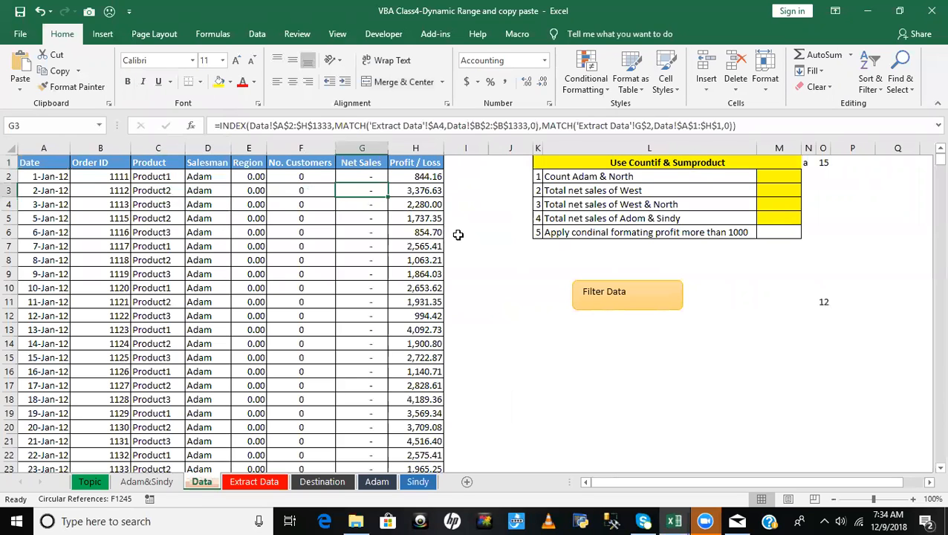
left_click(364, 177)
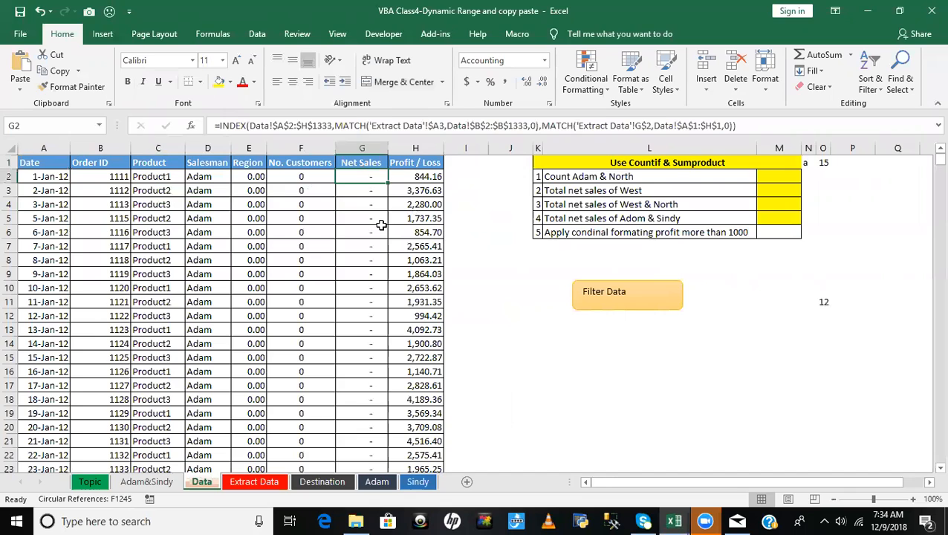
- Return to the Visual Basic editor and show the properties of the Extract Data worksheet object
key("alt+F11")
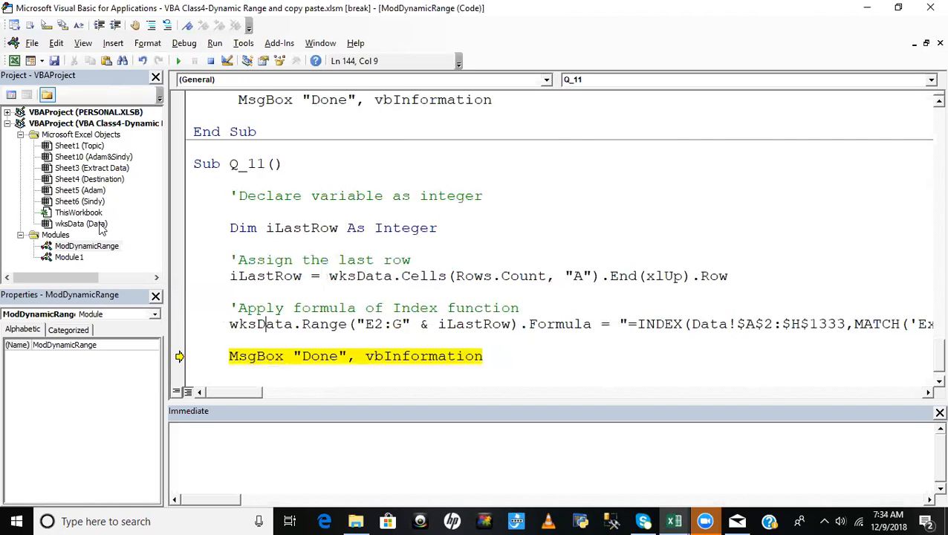
left_click(85, 169)
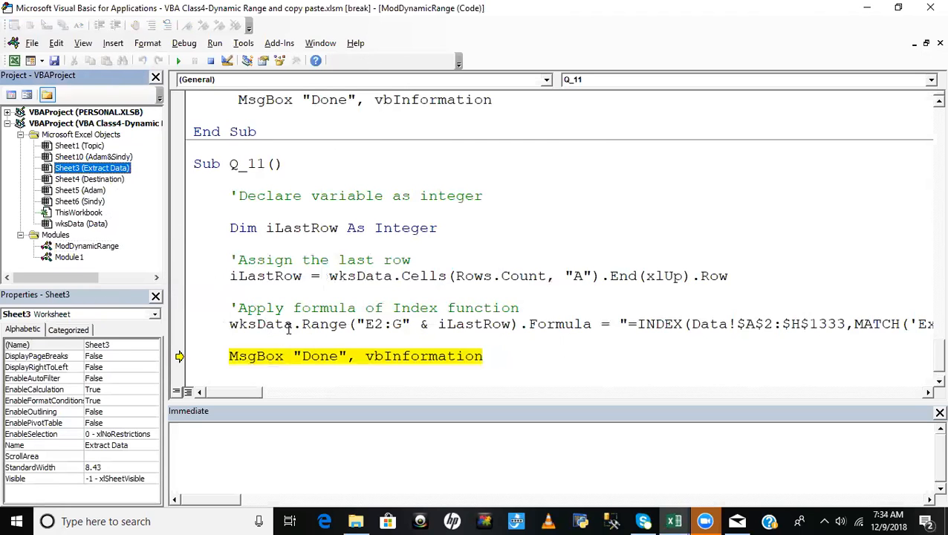
- Replace the wksData reference in Q_11's formula statement with Sheet3
double_click(277, 324)
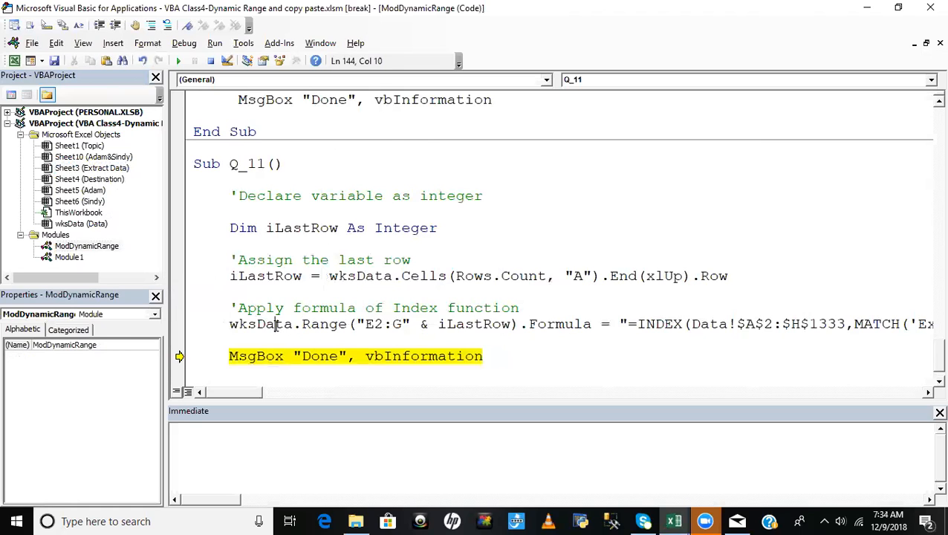
type("sheet")
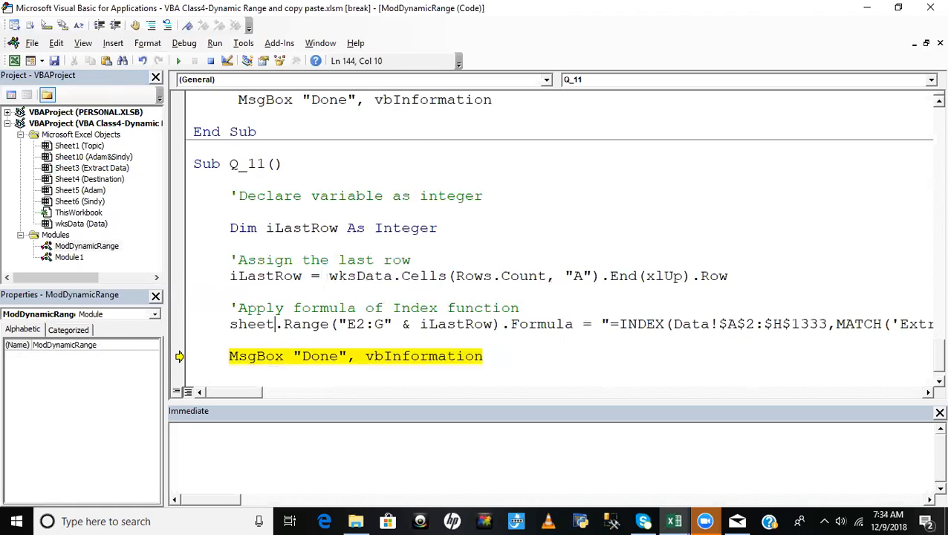
type("3")
left_click(365, 275)
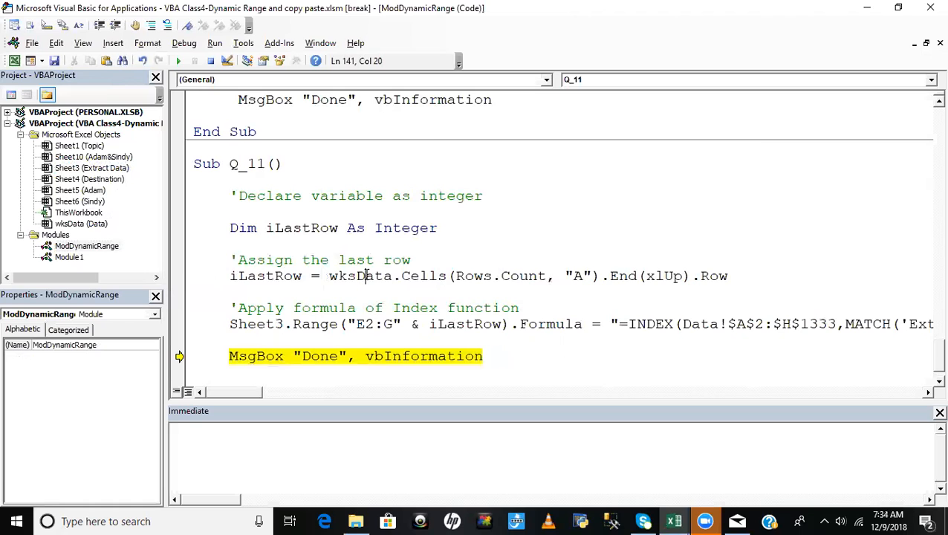
- Set the corrected Sheet3 formula line as the next statement and execute it
right_click(324, 327)
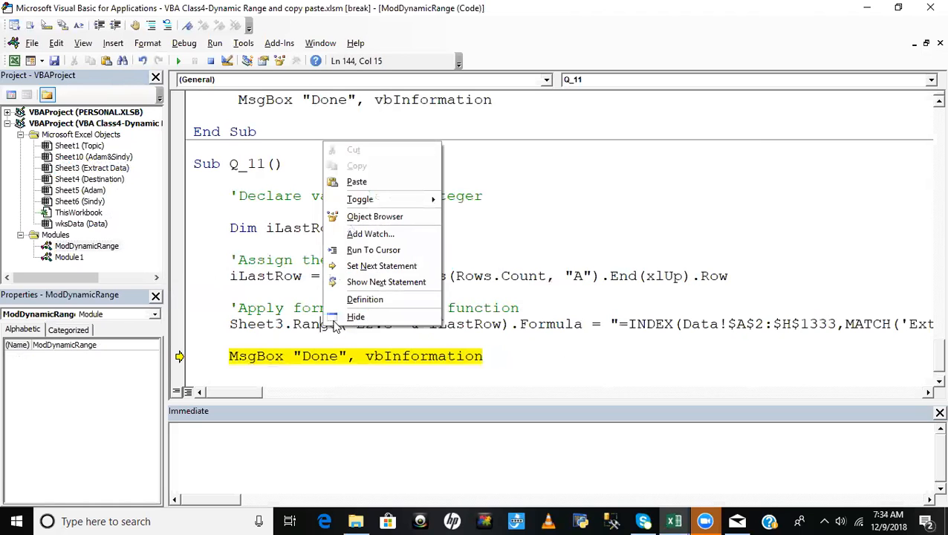
left_click(375, 266)
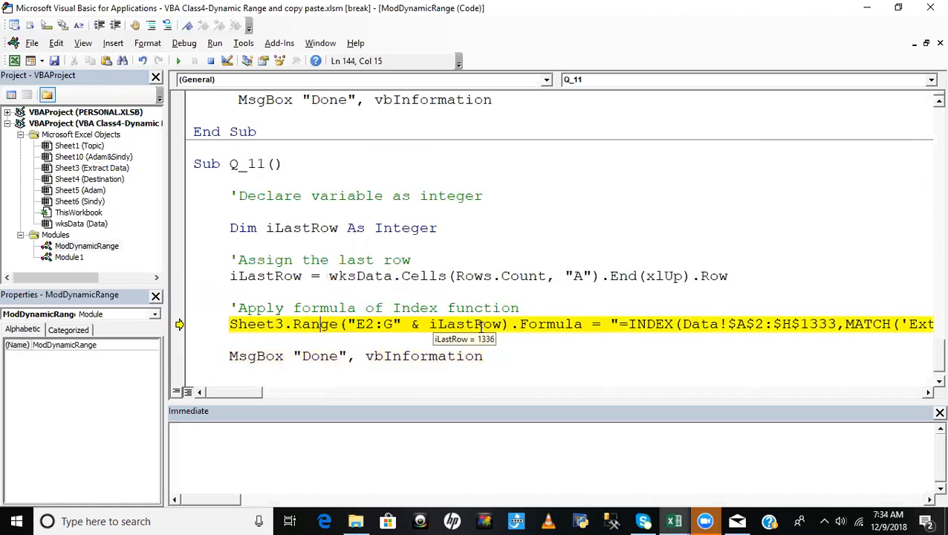
key("F8")
- Switch to the workbook and inspect the row 2 and 3 cells of the Region, No. Customers and Net Sales columns on the Data sheet
key("alt+F11")
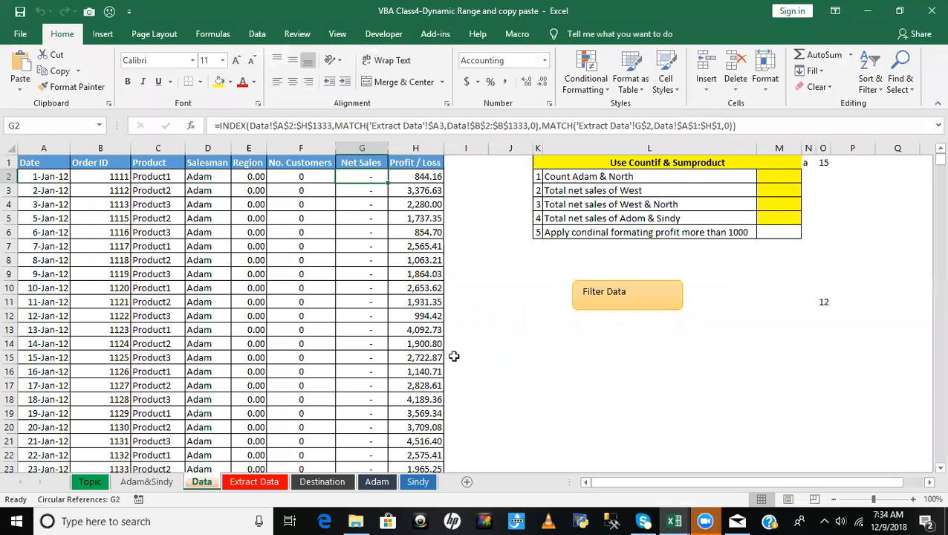
left_click(420, 192)
left_click(422, 261)
left_click(368, 188)
left_click(300, 179)
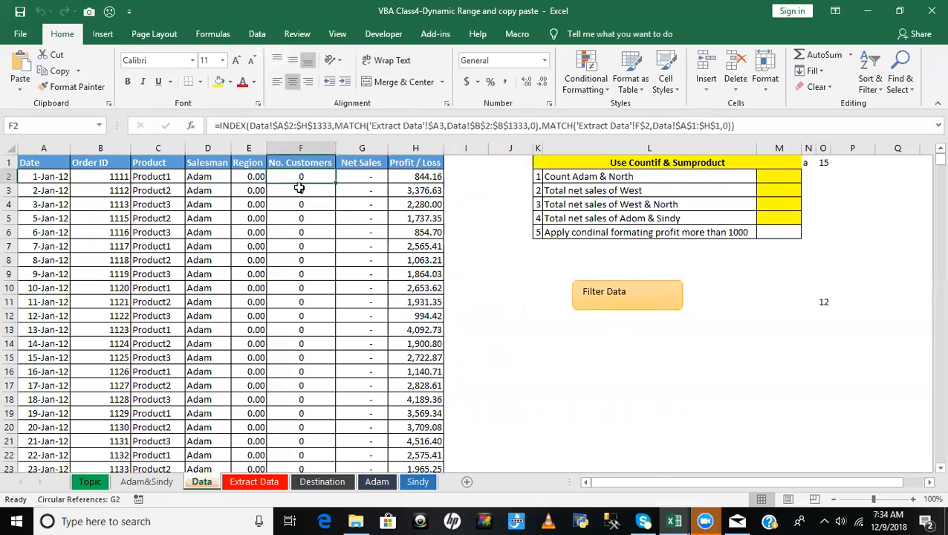
left_click(246, 176)
left_click(219, 179)
left_click(241, 179)
left_click(215, 186)
left_click(324, 178)
left_click(364, 178)
left_click(466, 177)
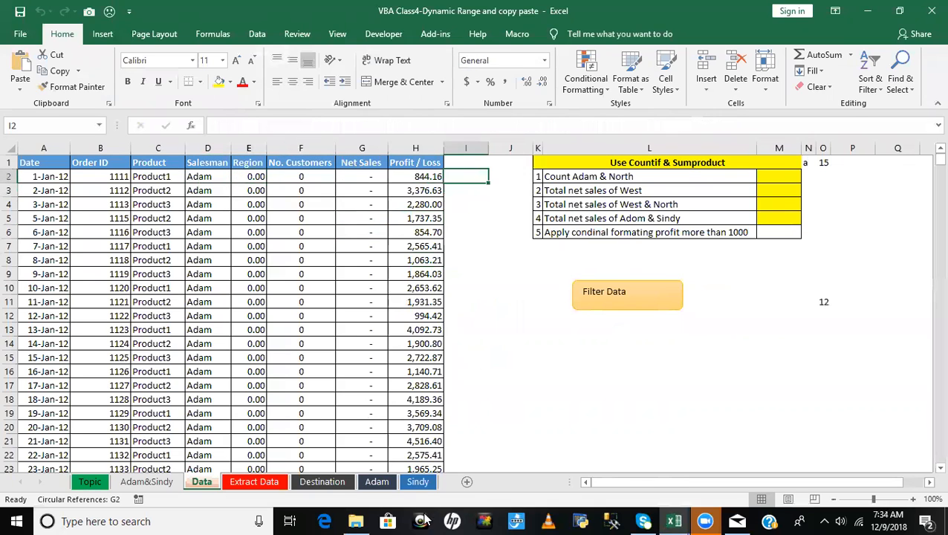
- Inspect the macro's formulas in columns E to G of the Extract Data sheet, including the header row
left_click(254, 488)
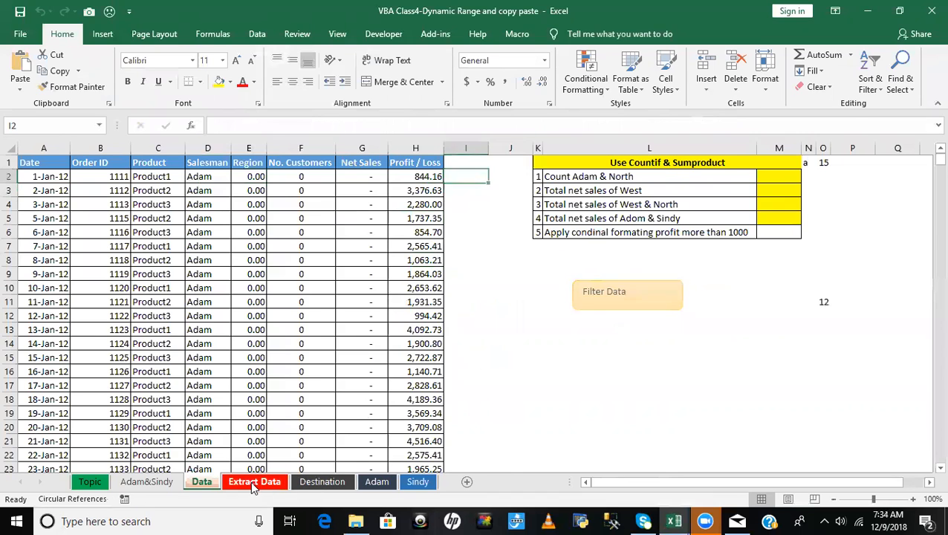
left_click(454, 278)
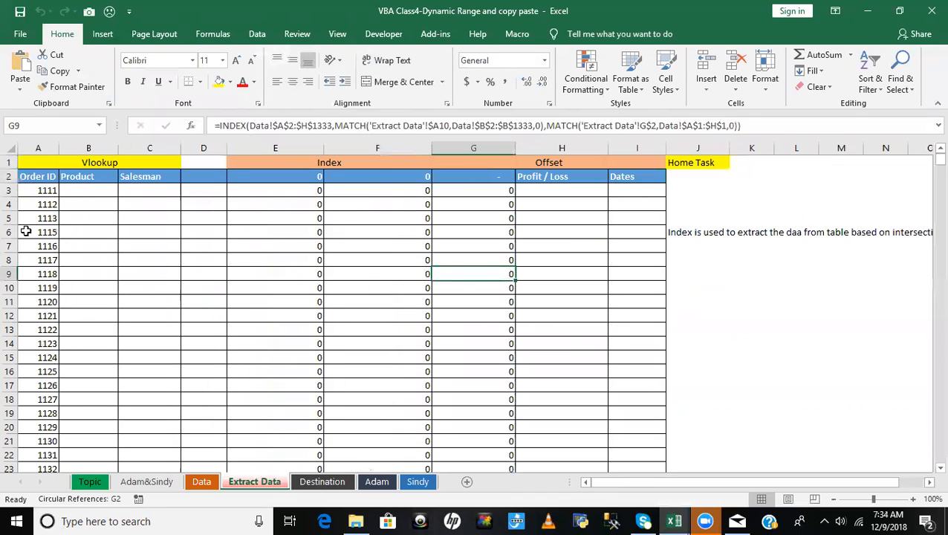
left_click(315, 181)
left_click(303, 232)
left_click(420, 185)
left_click(523, 205)
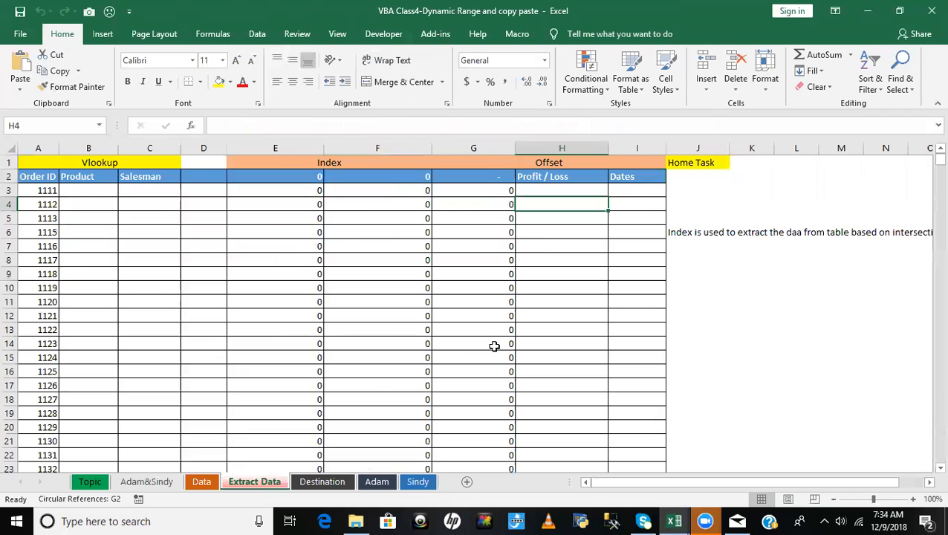
- Return to the Visual Basic editor, reset the paused Q_11 macro, and go back to the workbook
key("alt+F11")
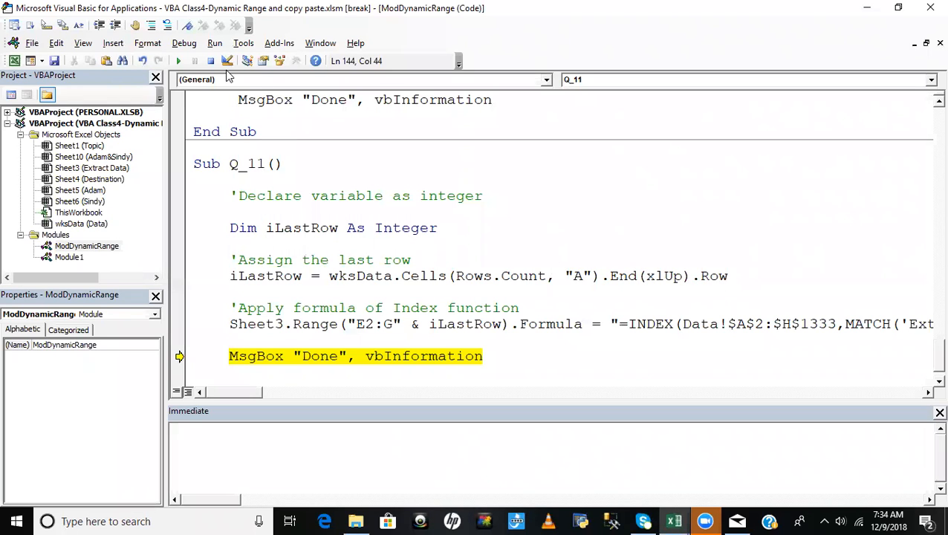
left_click(211, 61)
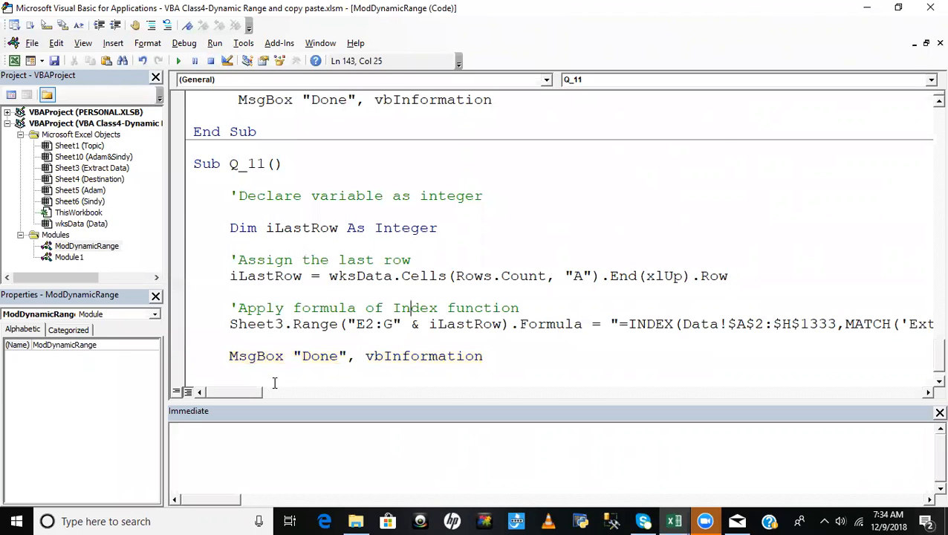
key("alt+F11")
- Switch to File Explorer and look through the VBA-Batch2 and VBA Module folders for a workbook with the original data
left_click(355, 521)
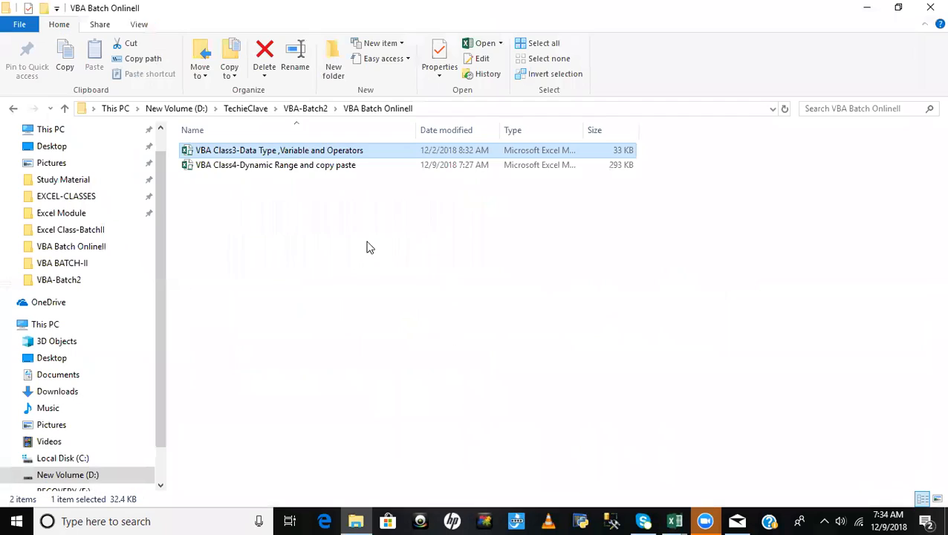
left_click(13, 108)
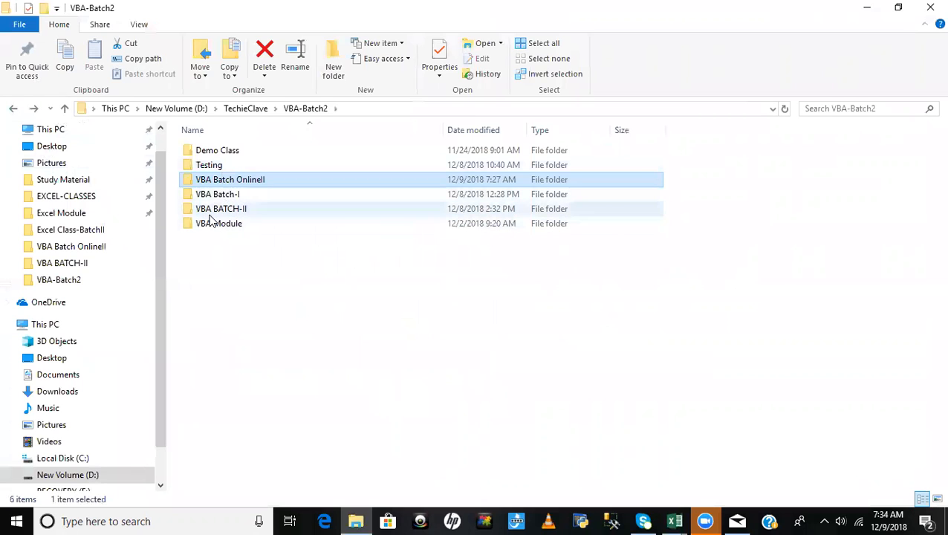
left_click(13, 109)
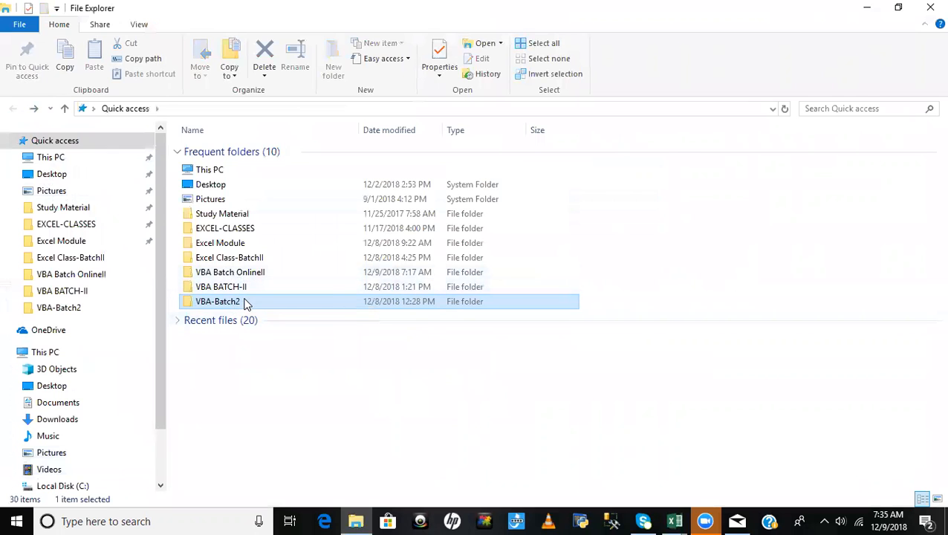
double_click(243, 301)
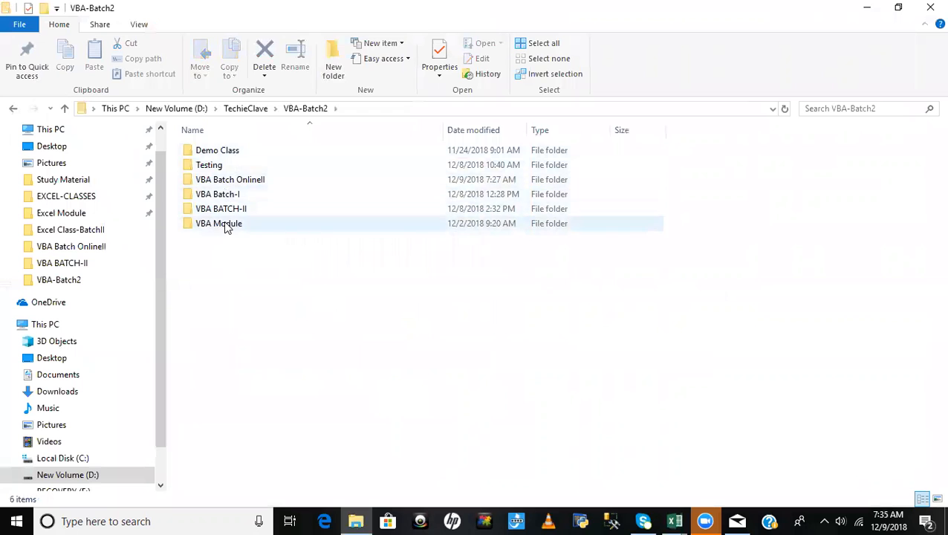
double_click(223, 223)
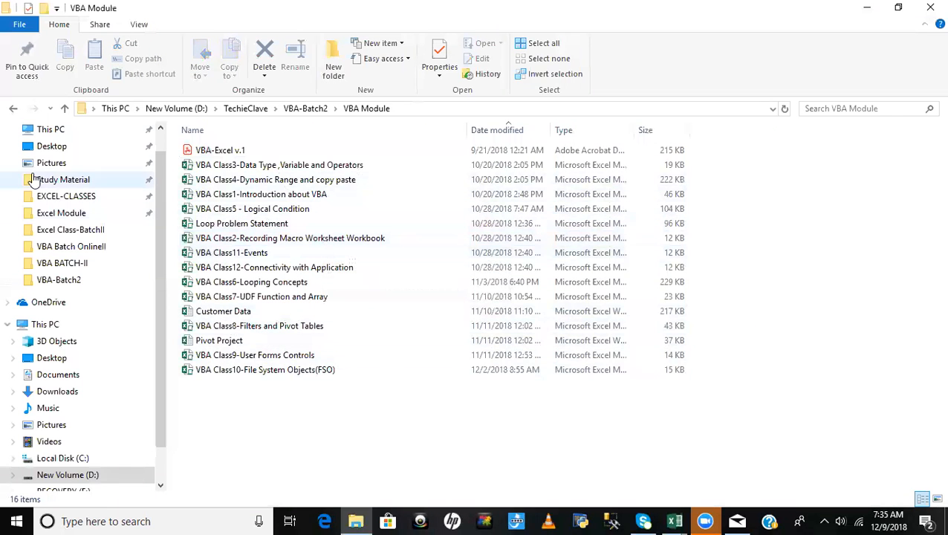
left_click(14, 108)
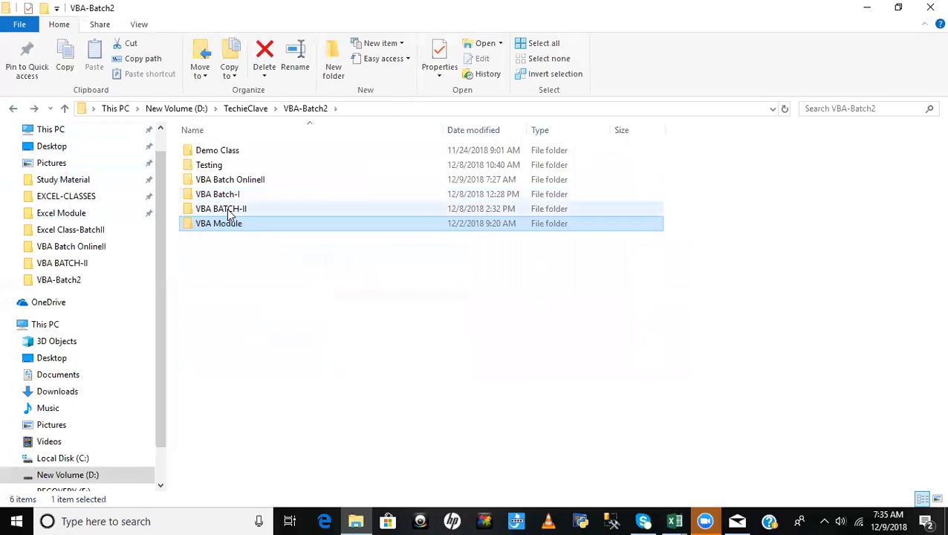
- Open the RawData workbook from the VBA BATCH-II folder, check its columns, close it and return to File Explorer
double_click(227, 210)
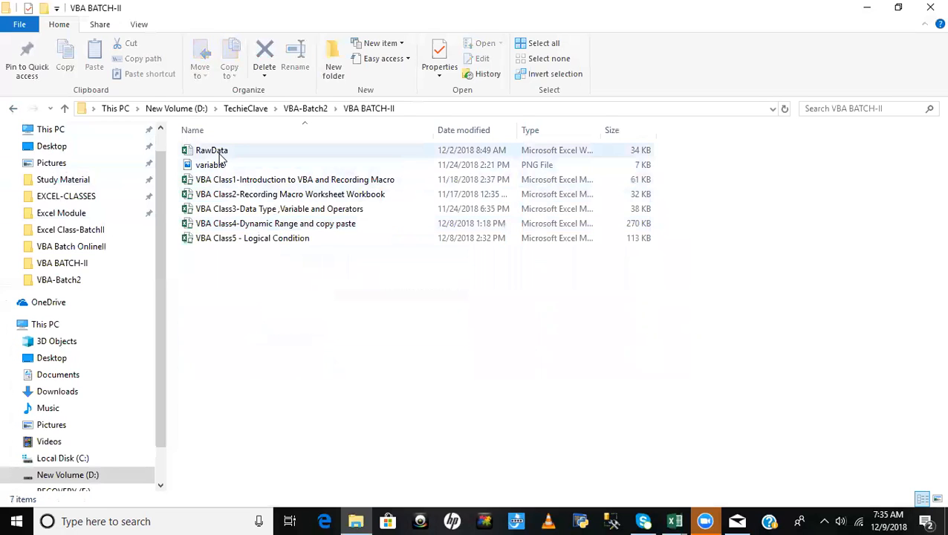
left_click(219, 153)
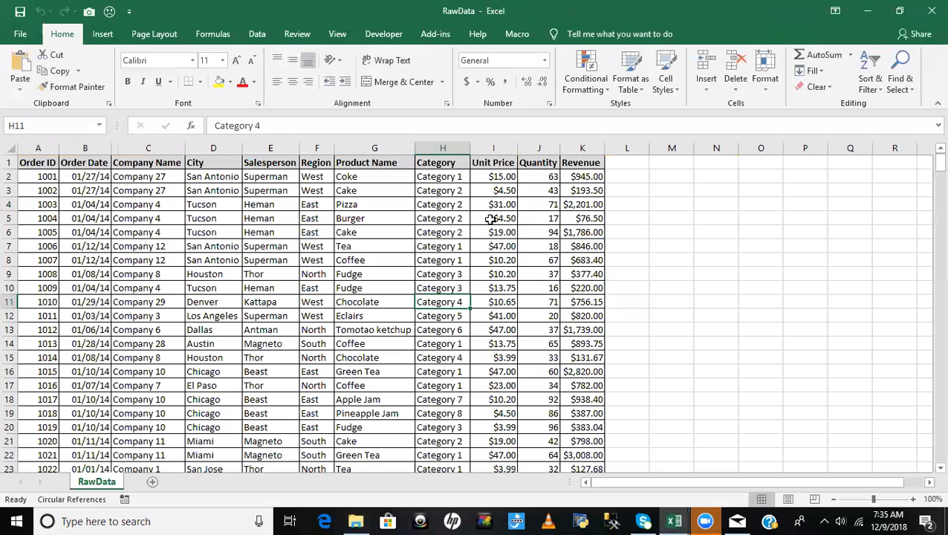
left_click(332, 305)
left_click(53, 181)
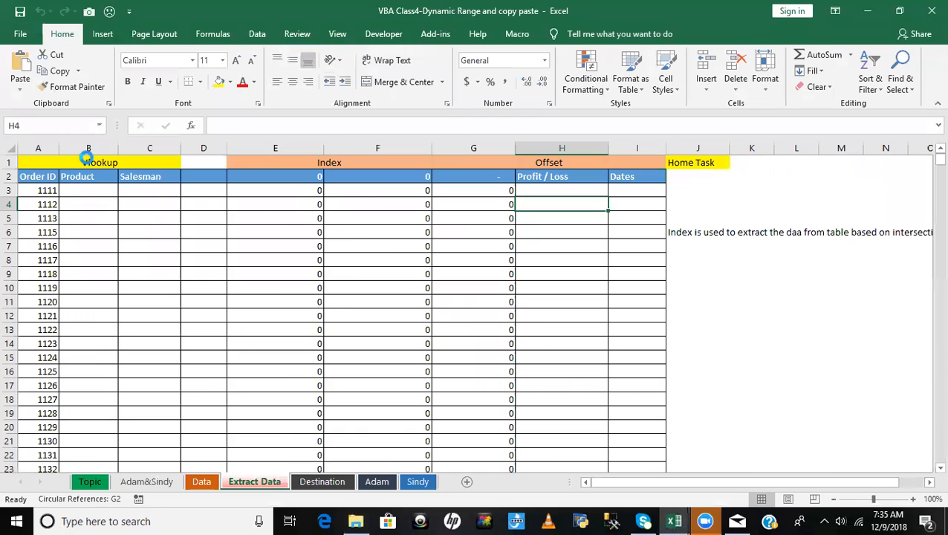
key("alt+Tab")
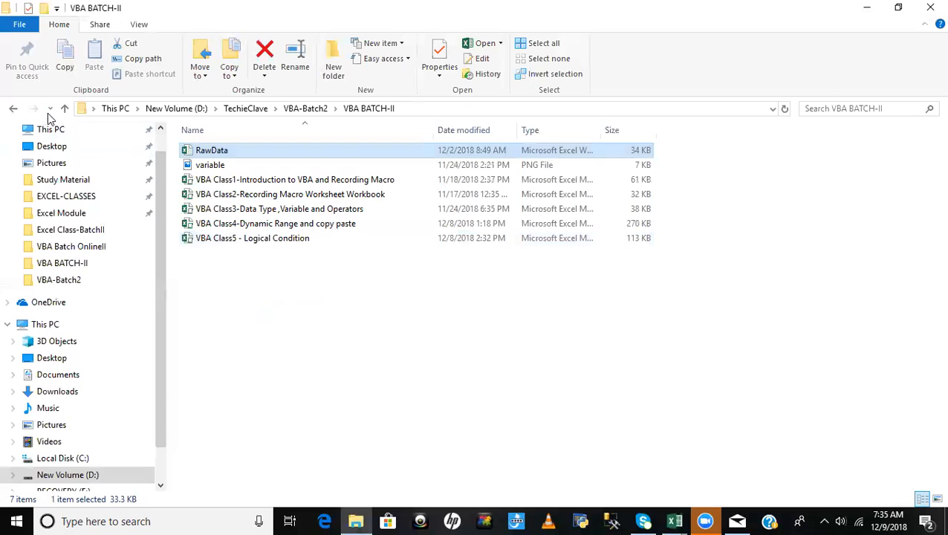
- Check the contents of the Testing folder and return to VBA-Batch2
left_click(14, 109)
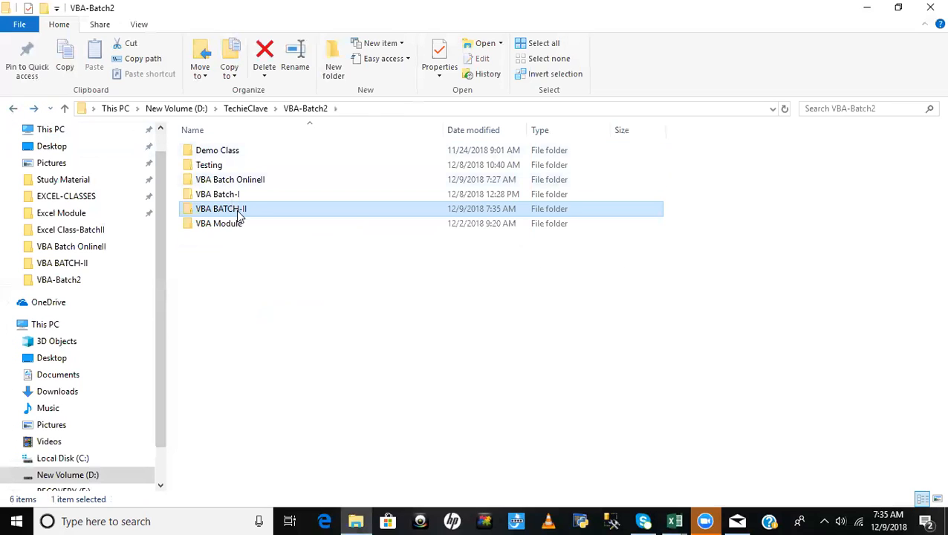
double_click(209, 167)
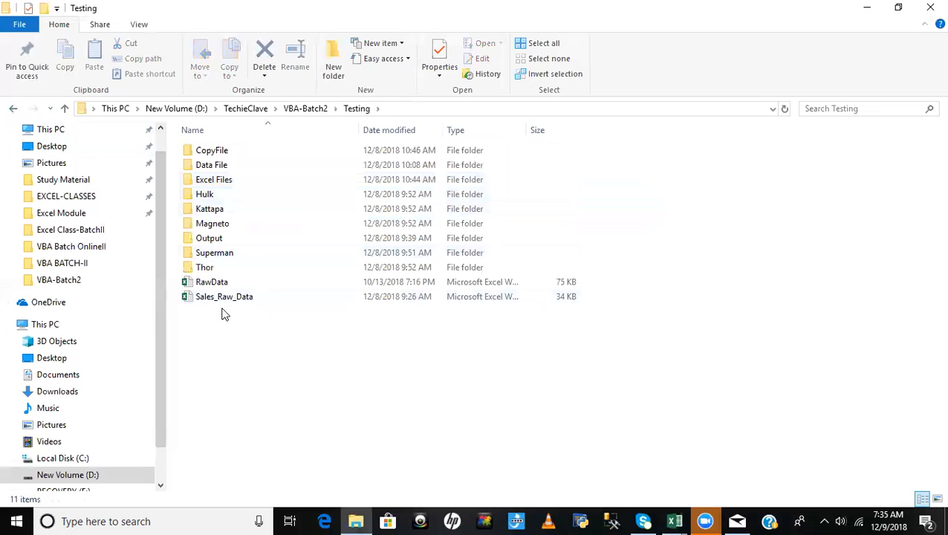
left_click(13, 108)
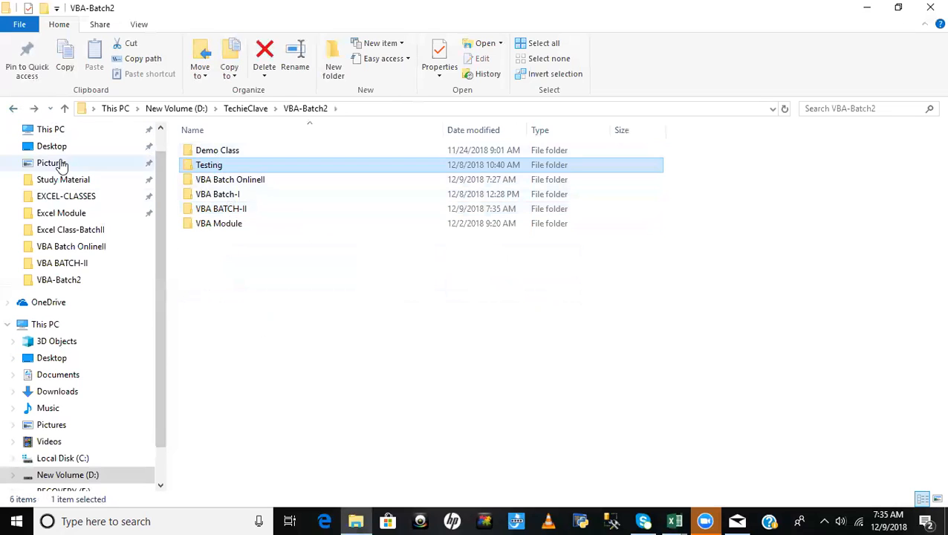
- Open the RawData workbook from the VBA-Tool folder inside TechieClave on the D: drive
left_click(60, 474)
double_click(897, 160)
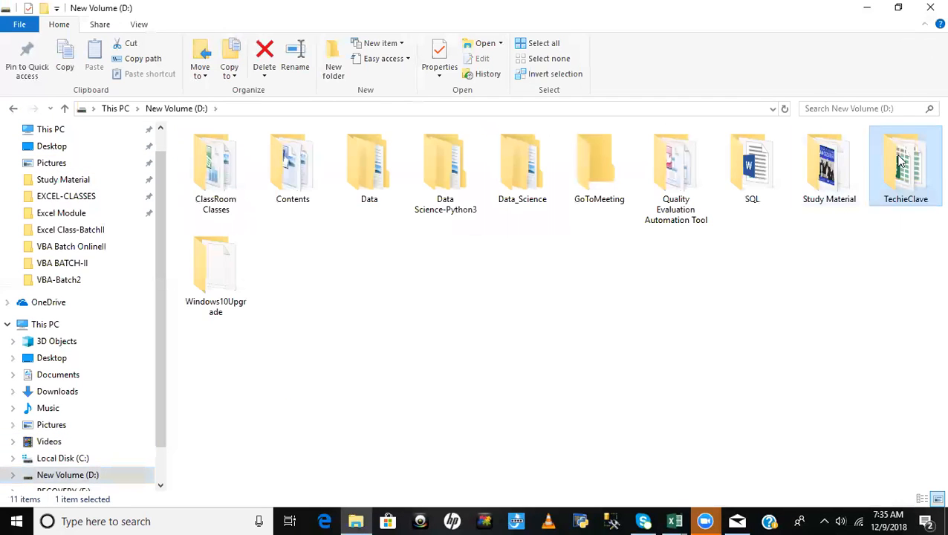
double_click(245, 223)
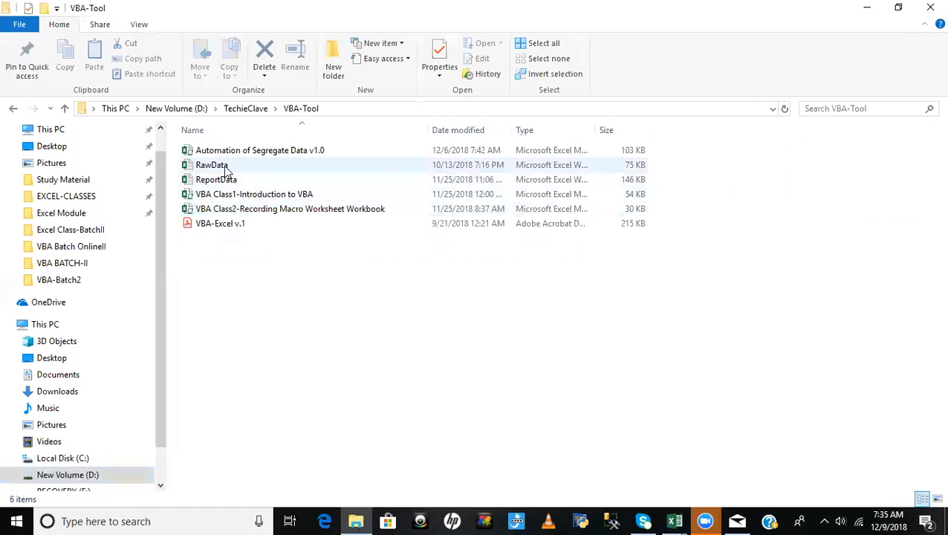
double_click(212, 165)
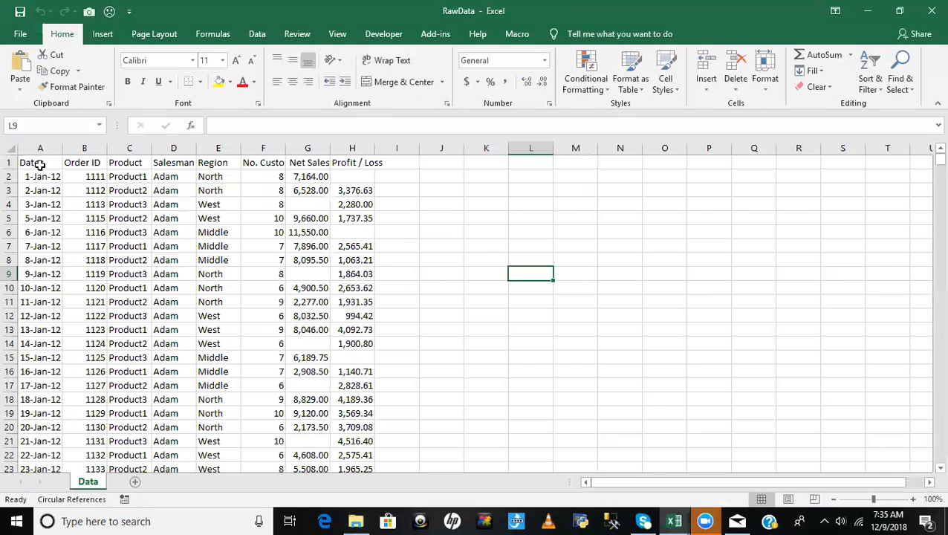
- Copy the entire RawData table and paste it over the Data sheet's table starting at cell A1 in the VBA Class4 workbook
key("ctrl+Home")
key("ctrl+shift+Right")
key("ctrl+shift+Down")
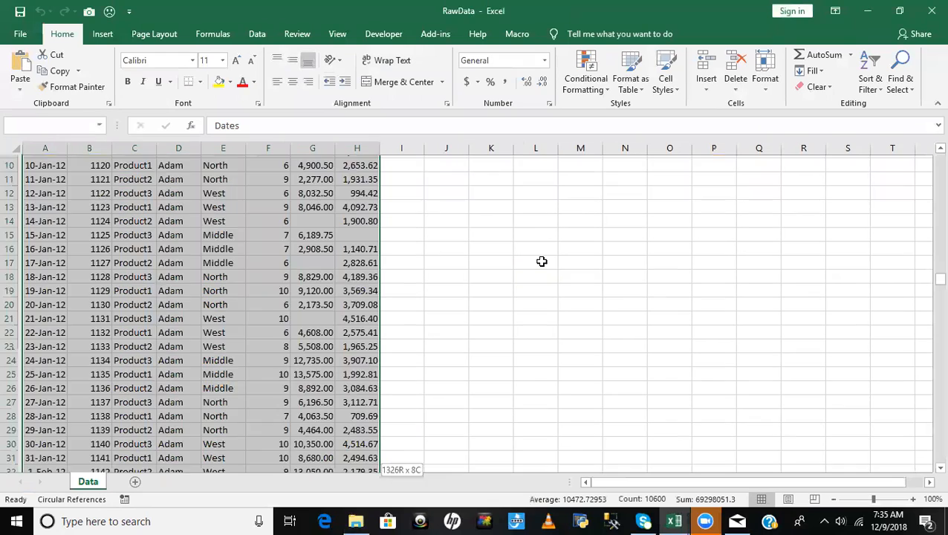
key("ctrl+c")
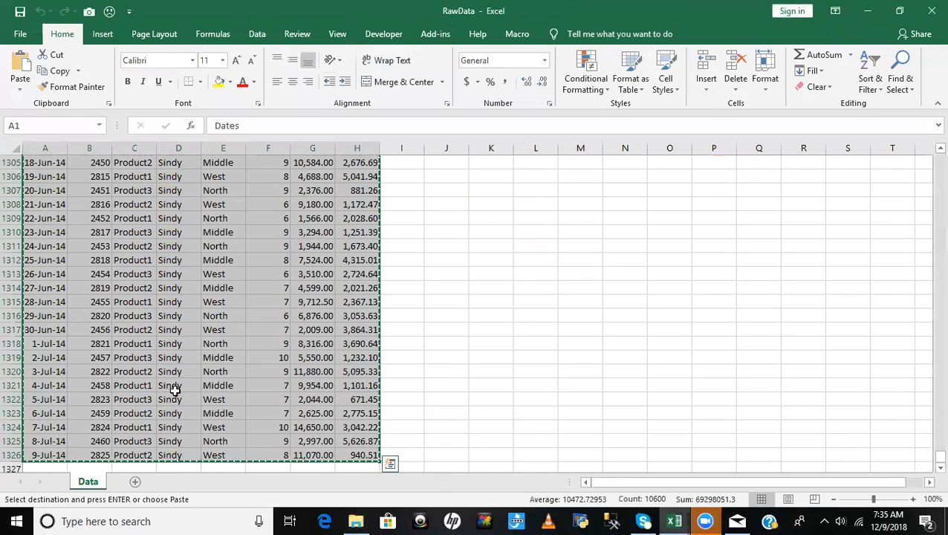
key("ctrl+Tab")
left_click(201, 482)
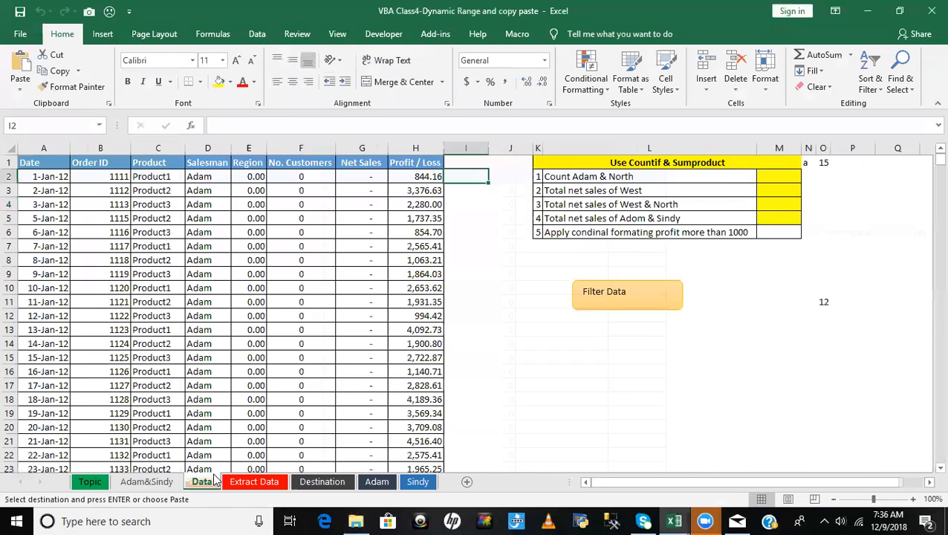
left_click(31, 164)
key("ctrl+v")
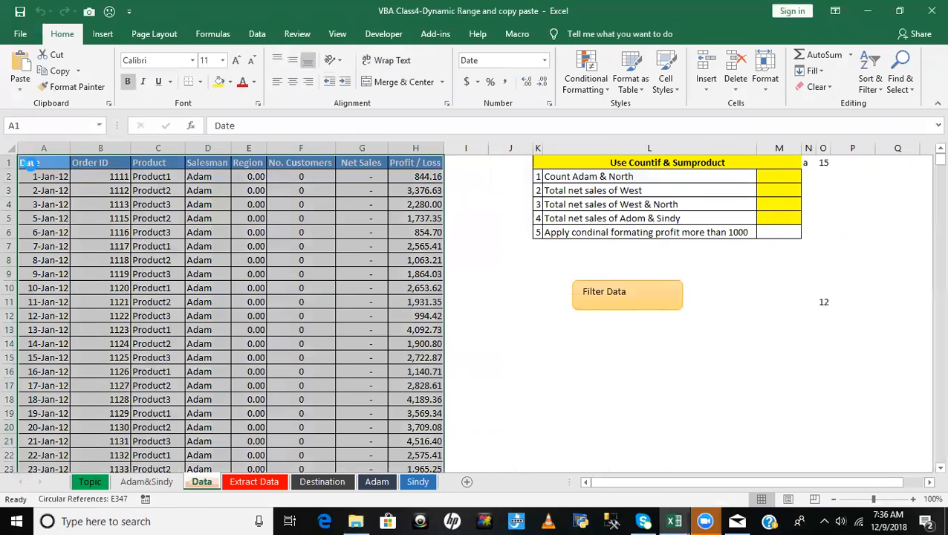
- Apply All Borders to the pasted table on the Data sheet and deselect it
left_click(200, 82)
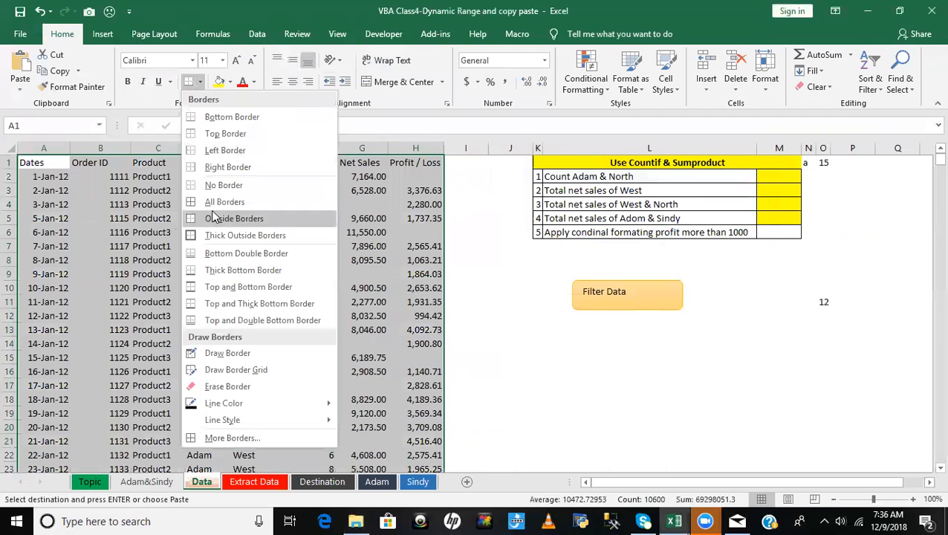
left_click(220, 202)
left_click(328, 287)
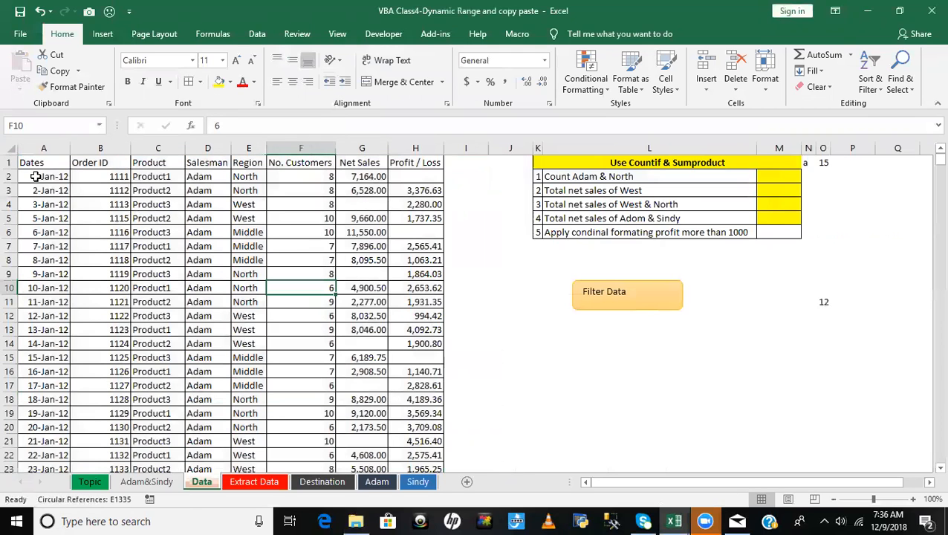
- AutoFit the widths of all columns on the Data sheet and deselect the sheet
left_click(11, 148)
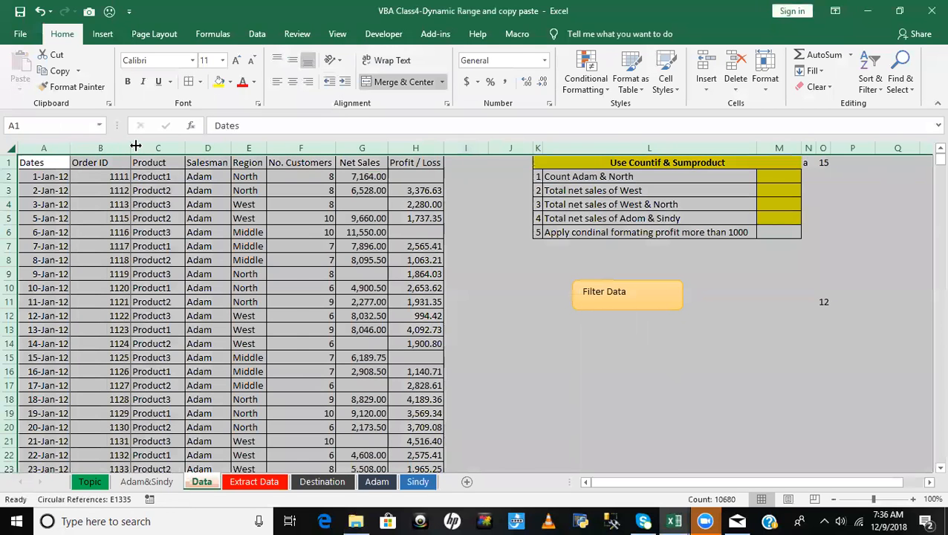
double_click(136, 146)
left_click_drag(327, 343, 327, 357)
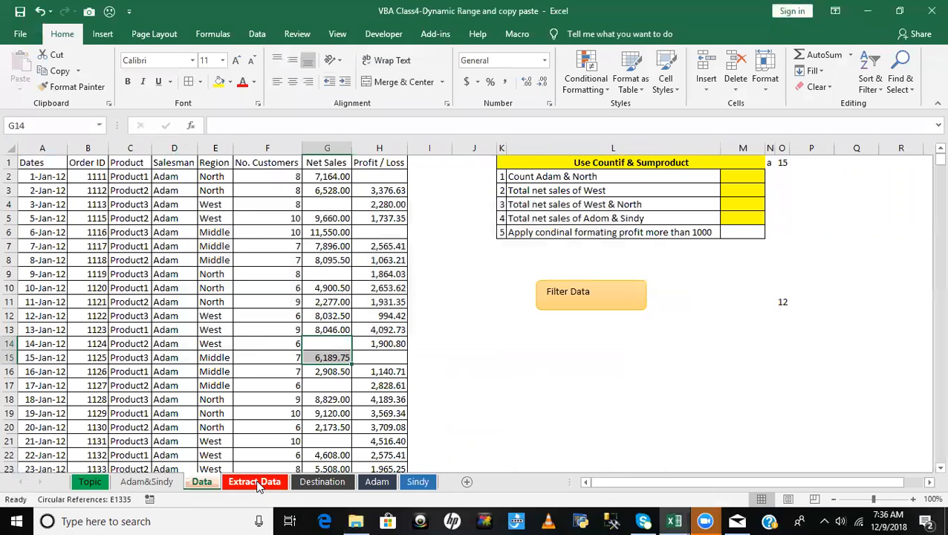
- Clear the INDEX formulas from columns E to G on the Extract Data sheet, from row 3 down to the last filled row
left_click(258, 483)
left_click(316, 179)
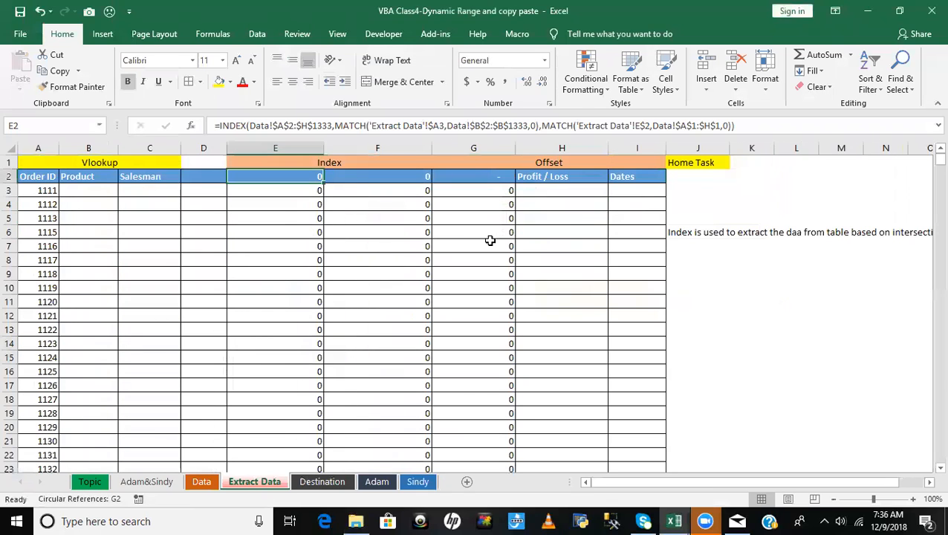
key("ctrl+shift+Right")
key("Left")
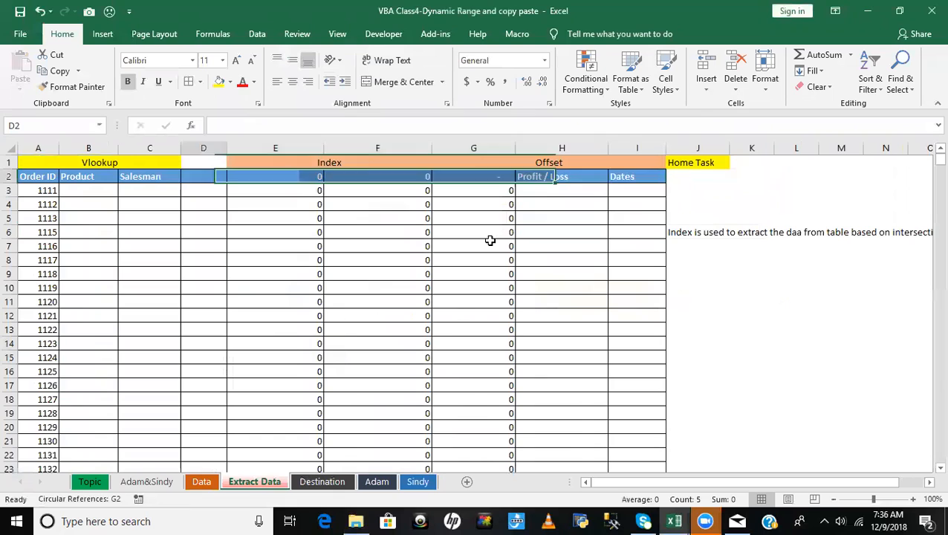
key("Right")
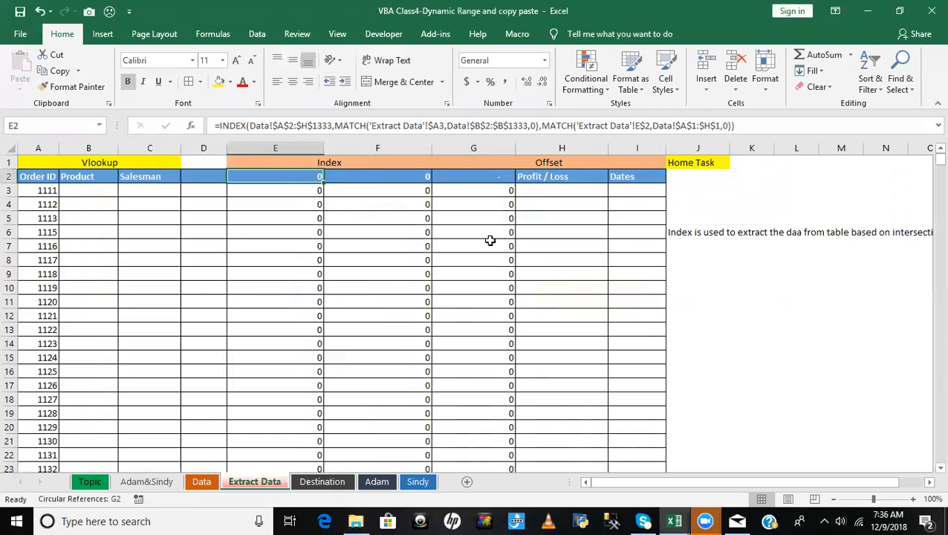
key("Down")
key("shift+Right")
key("shift+Right")
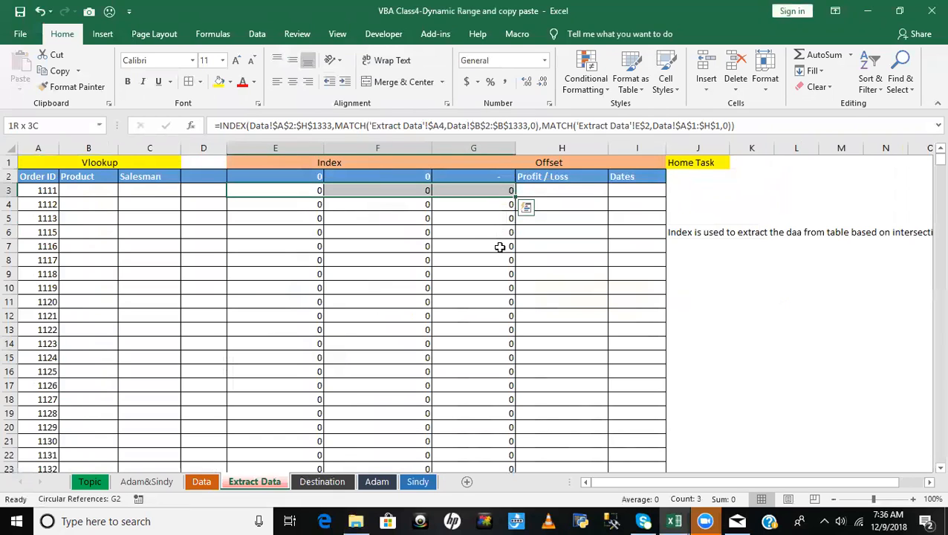
key("ctrl+shift+Down")
scroll(500, 247, "up", 9)
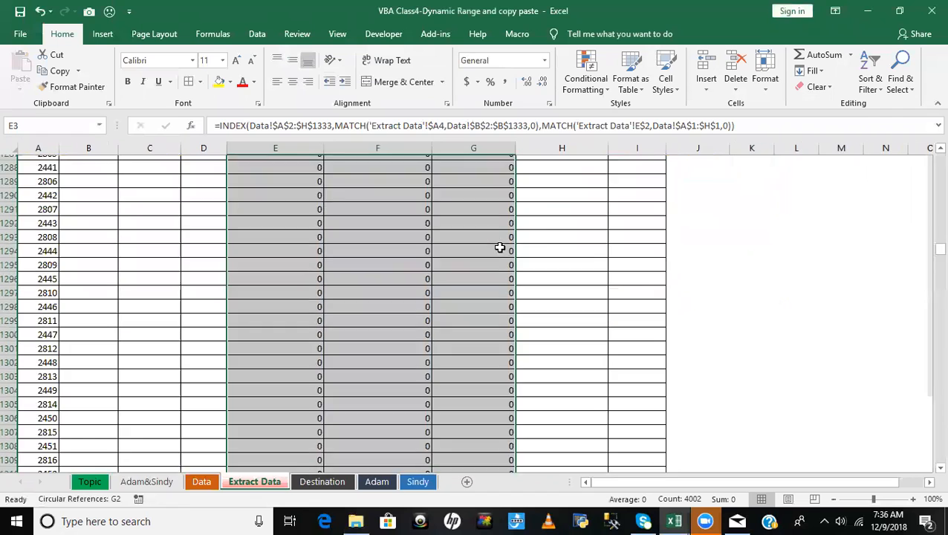
key("Delete")
left_click(436, 269)
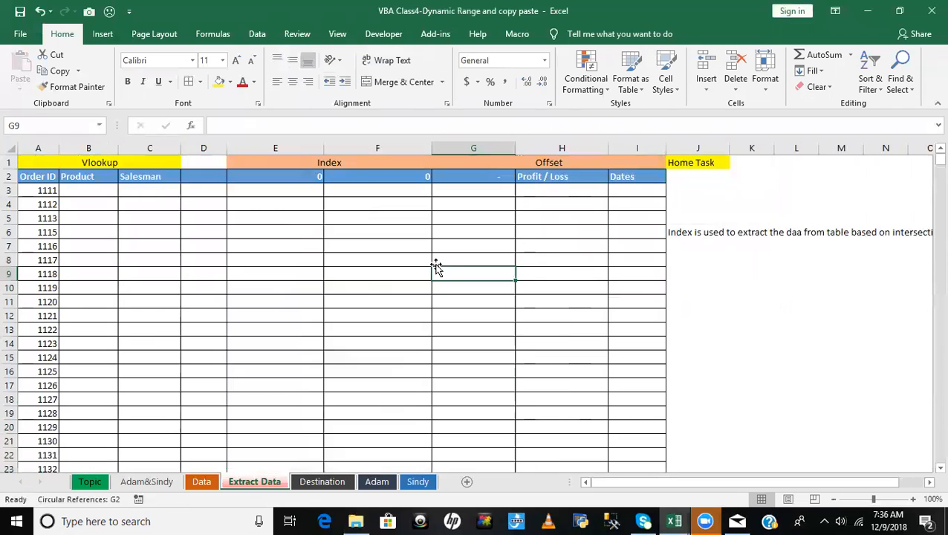
- Delete the formulas that overwrote the header cells E2:G2 on the Extract Data sheet
left_click(200, 482)
left_click(170, 206)
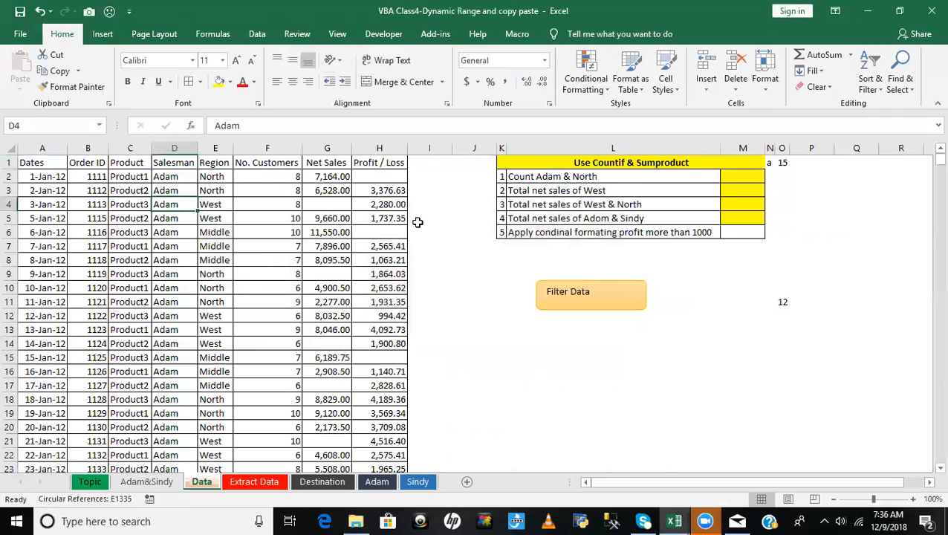
key("alt+Tab")
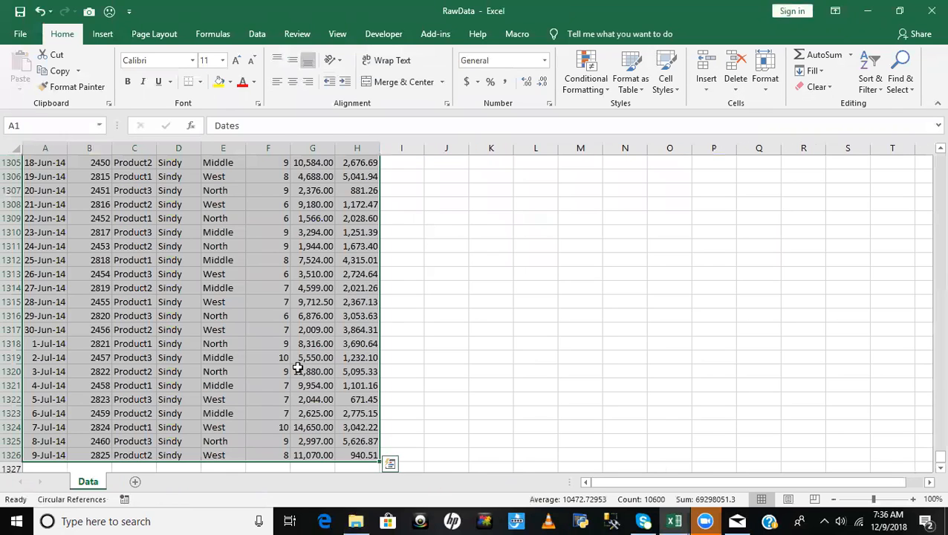
key("alt+Tab")
left_click(264, 483)
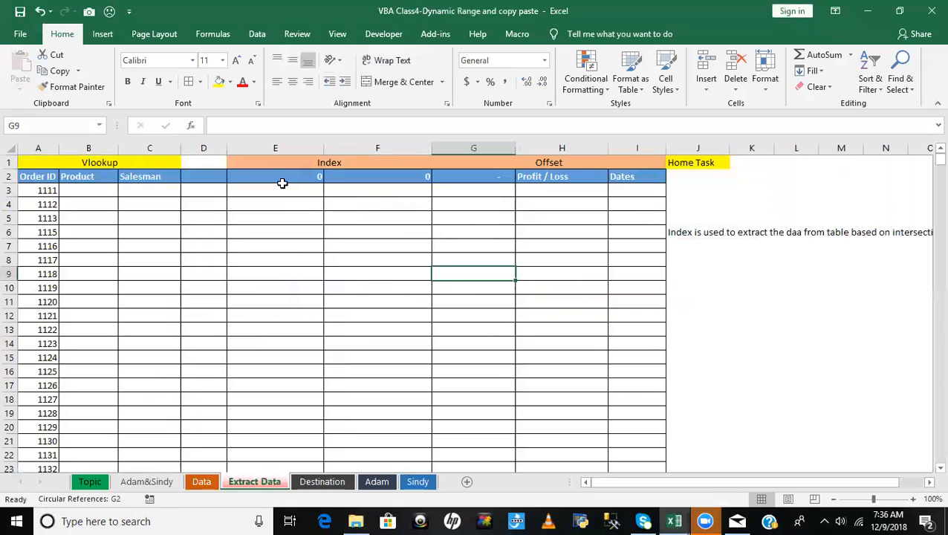
left_click(146, 179)
left_click(306, 178)
left_click(391, 176)
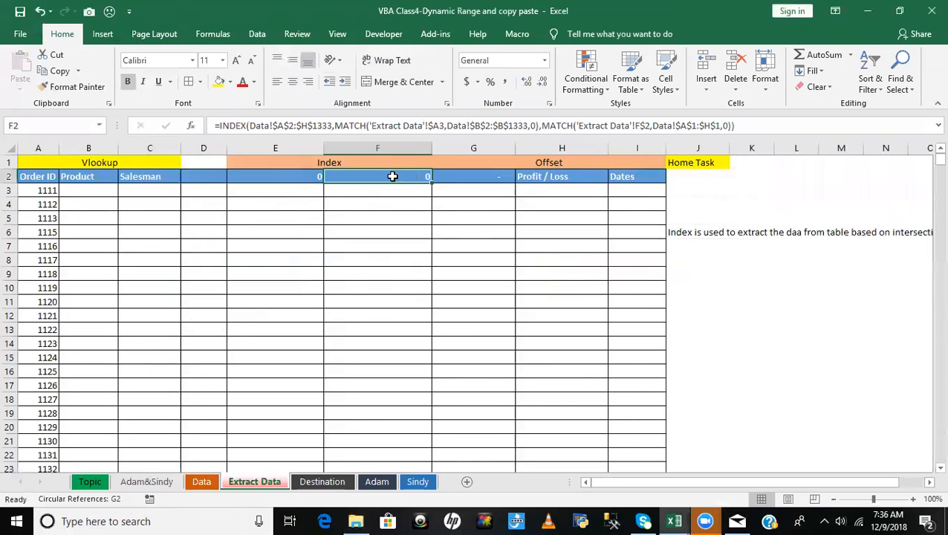
left_click_drag(295, 177, 452, 175)
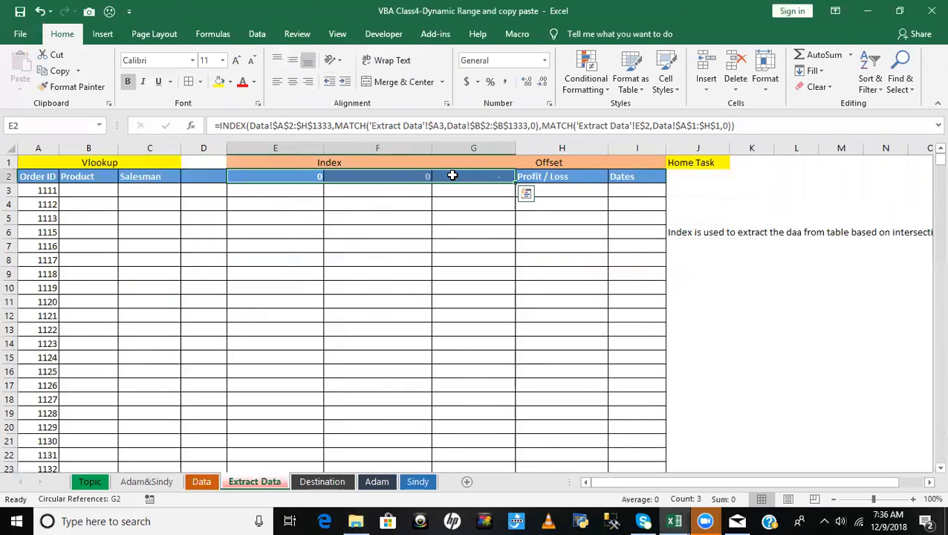
key("Delete")
left_click(467, 300)
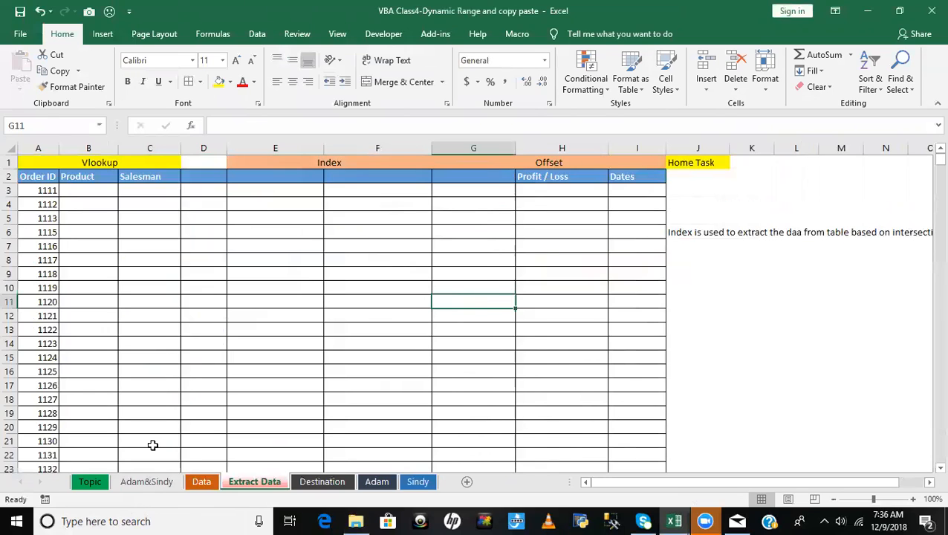
- Copy the Region, No. Customers and Net Sales headers from the Data sheet and paste them into E2:G2 of Extract Data
left_click(305, 176)
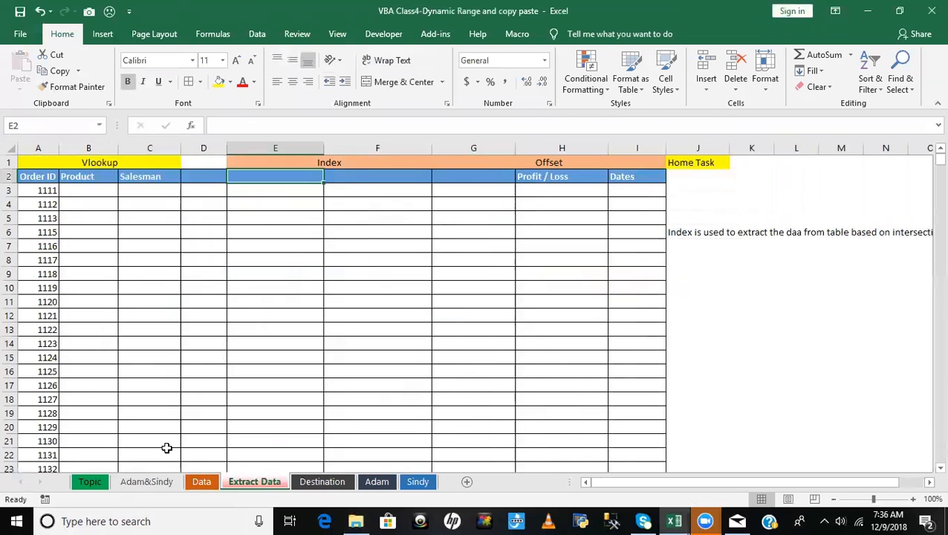
left_click(201, 482)
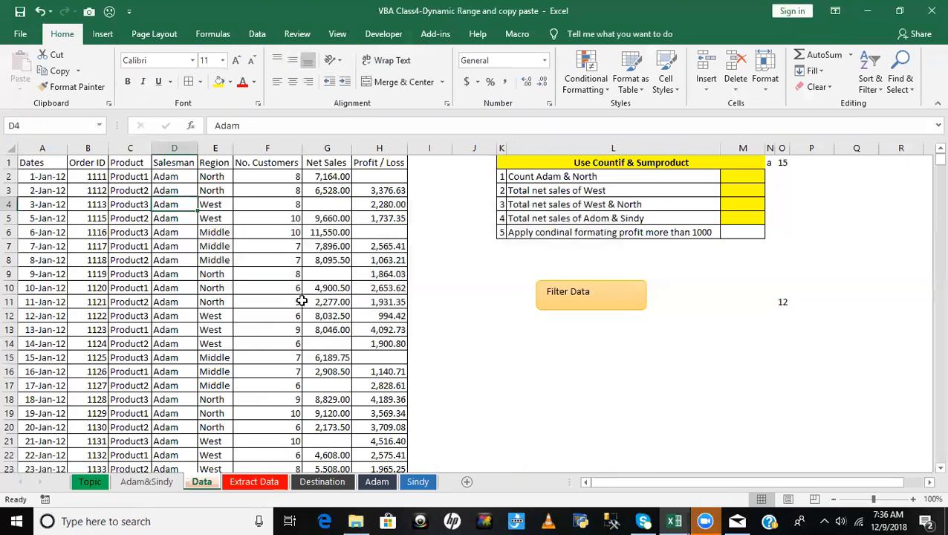
left_click(172, 164)
left_click_drag(217, 164, 309, 160)
key("ctrl+c")
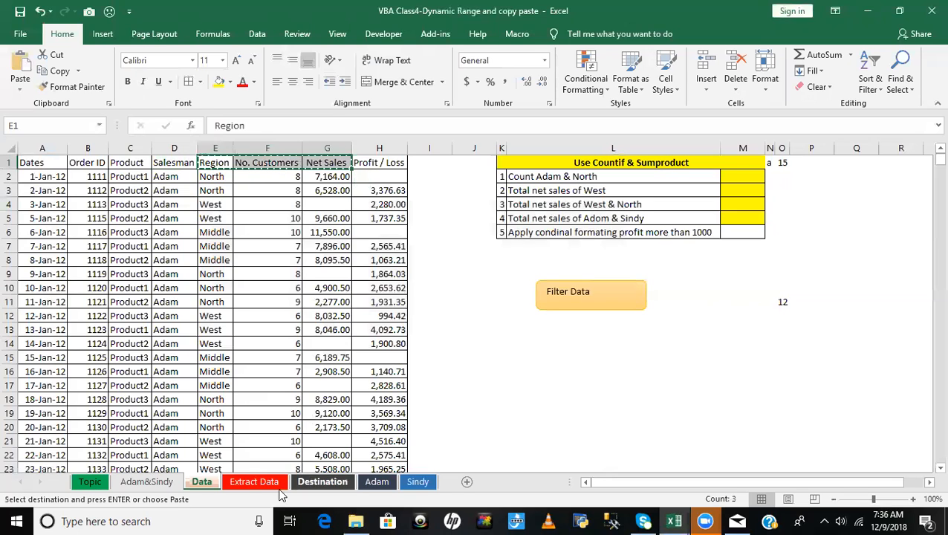
left_click(253, 482)
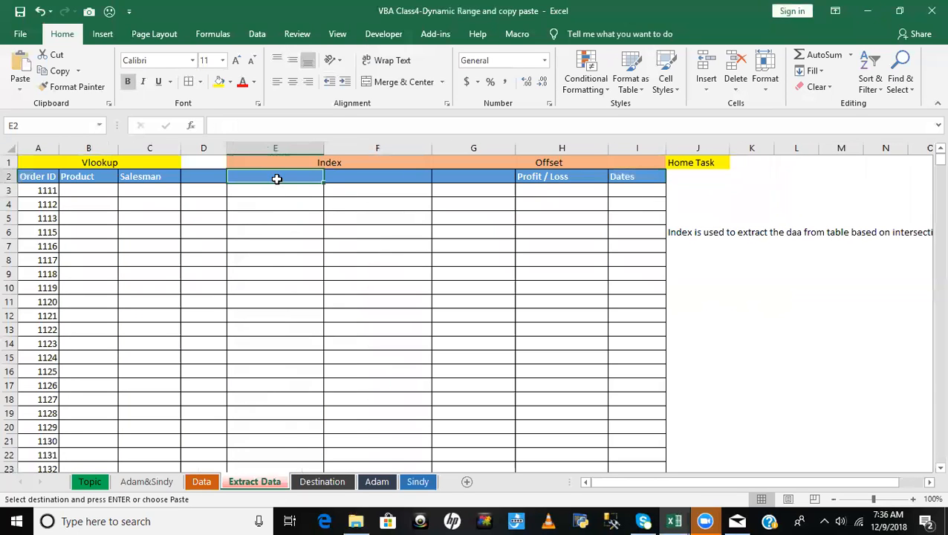
key("ctrl+v")
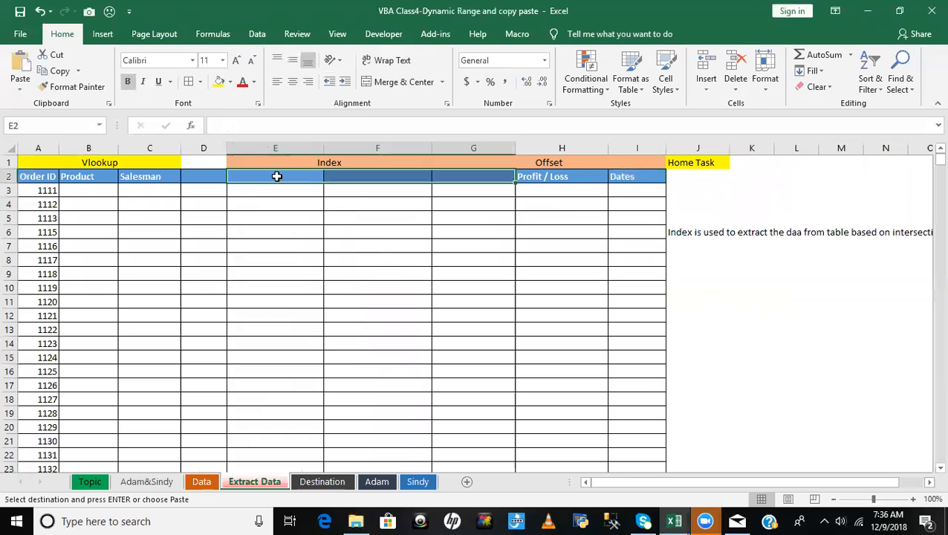
left_click(375, 257)
left_click(267, 192)
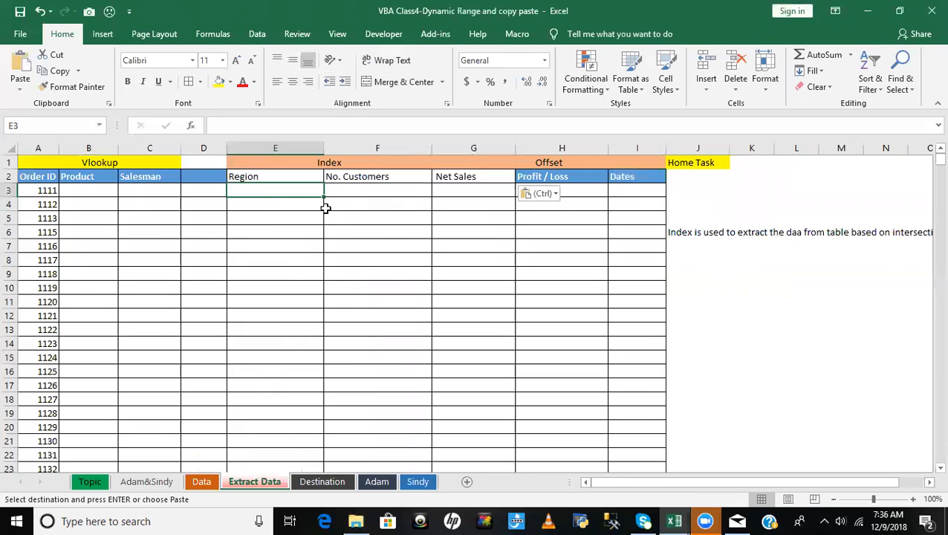
left_click(462, 196)
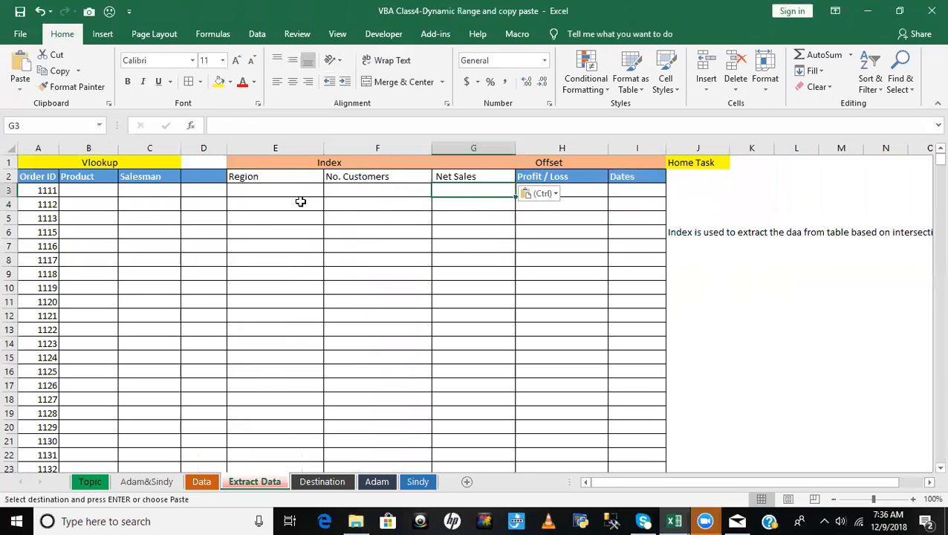
- Apply the Salesman header's formatting to the Region, No. Customers and Net Sales headers with Format Painter
left_click(134, 179)
left_click(78, 87)
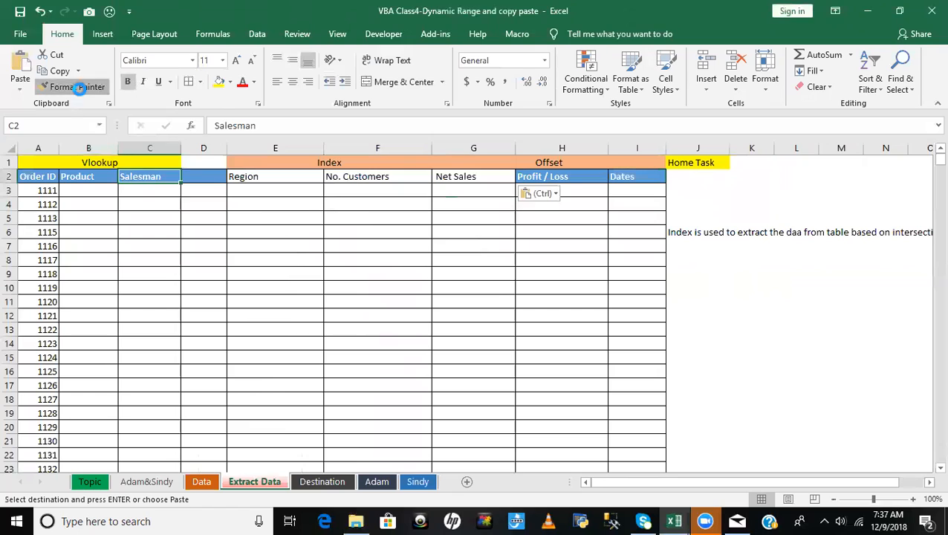
left_click_drag(241, 180, 364, 178)
left_click_drag(443, 177, 445, 178)
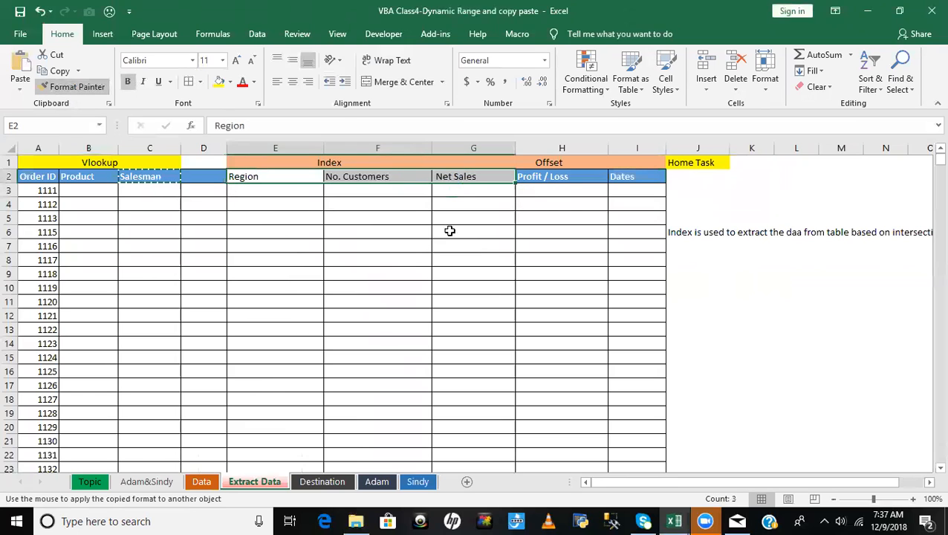
left_click(424, 260)
- Save the VBA Class4 workbook and close the RawData workbook
key("ctrl+s")
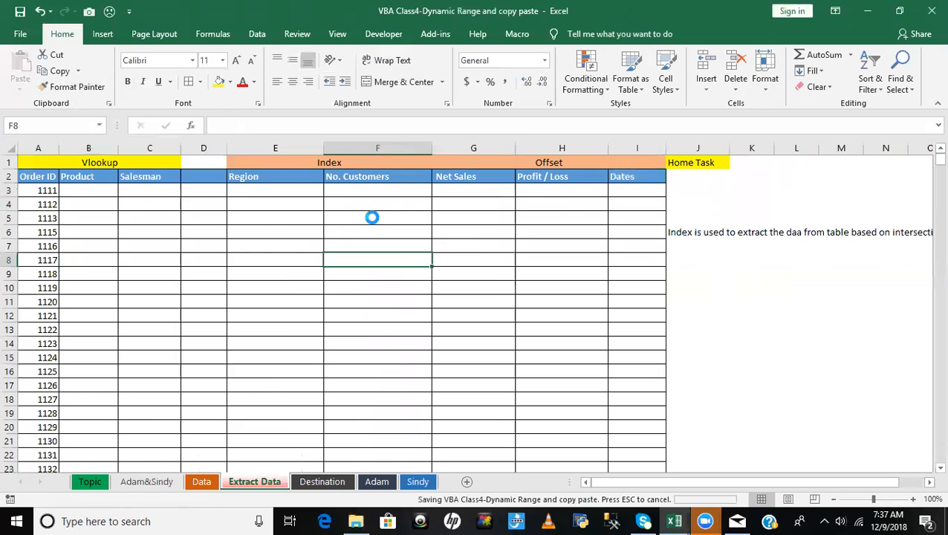
key("alt+Tab")
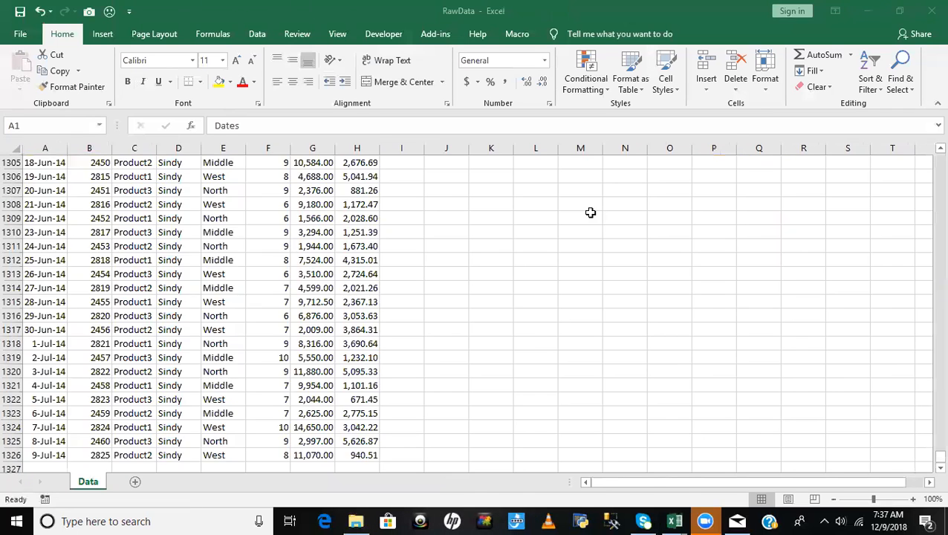
left_click(929, 10)
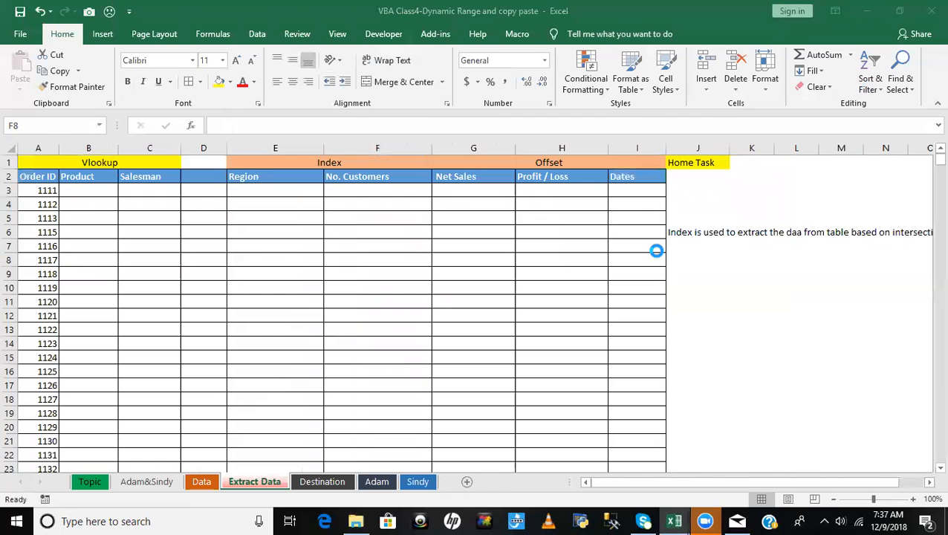
left_click(417, 274)
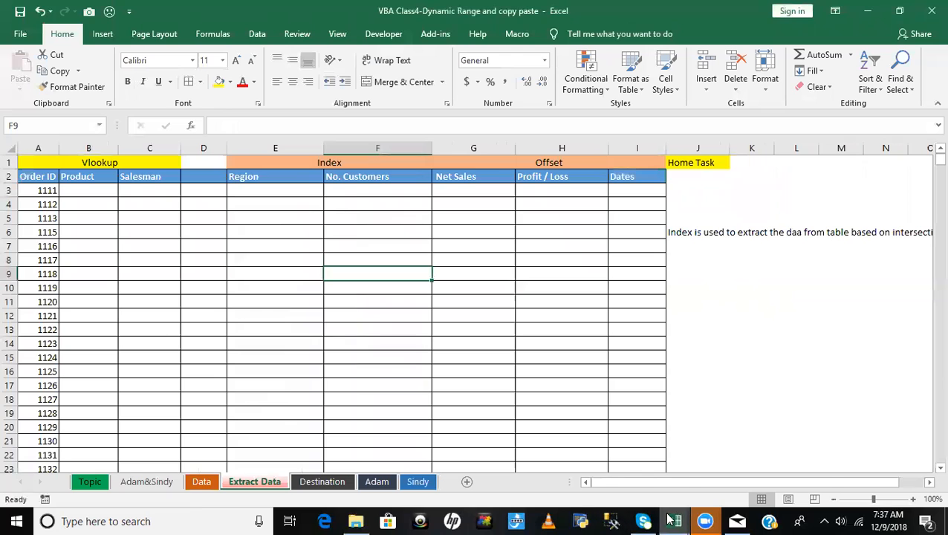
- Switch to the Visual Basic editor and step through the Q_11 macro line by line to its end, dismissing its message box
mouse_move(669, 520)
left_click(710, 443)
left_click(404, 243)
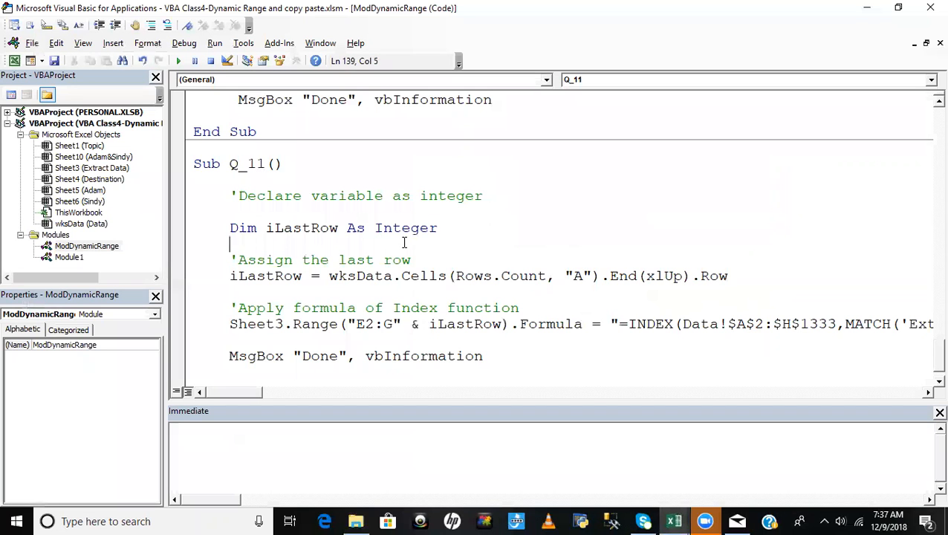
key("F8")
key("F8")
key("F8")
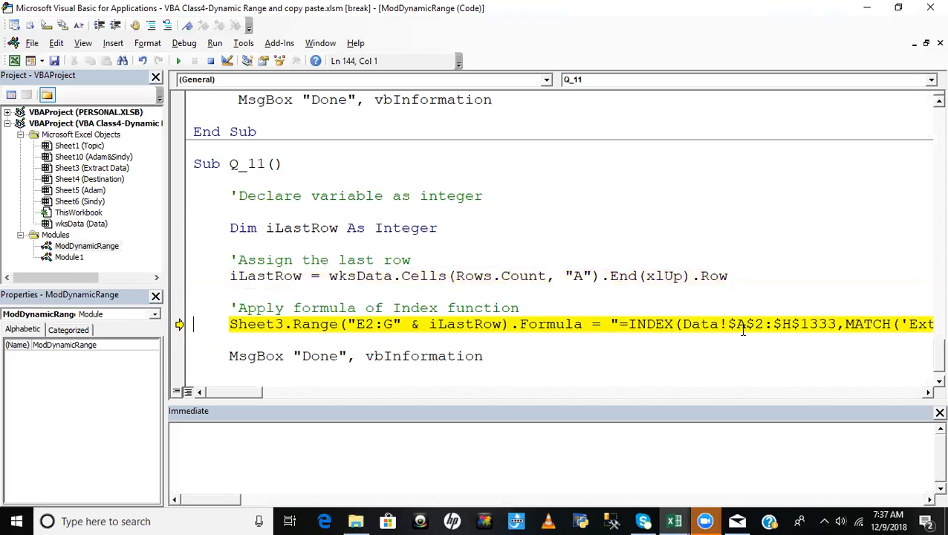
key("F8")
key("F8")
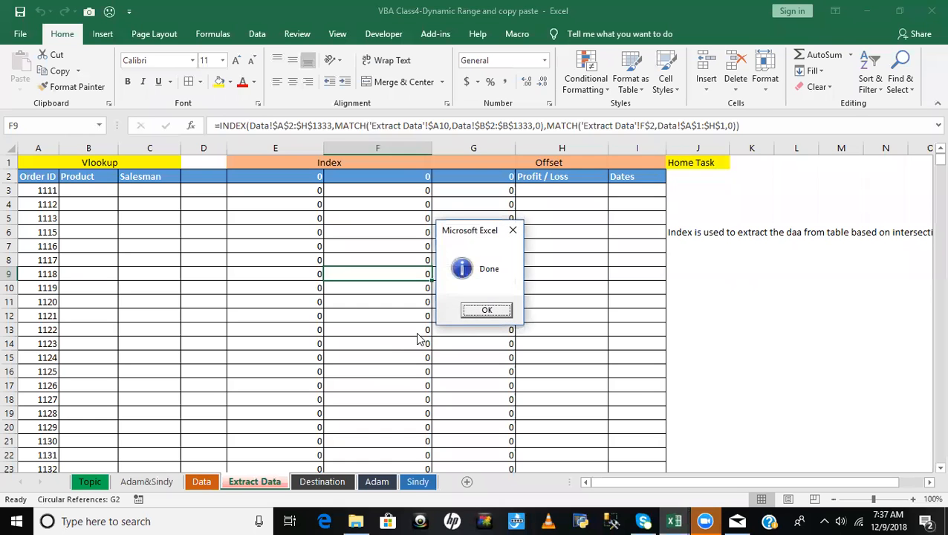
left_click(491, 312)
key("F8")
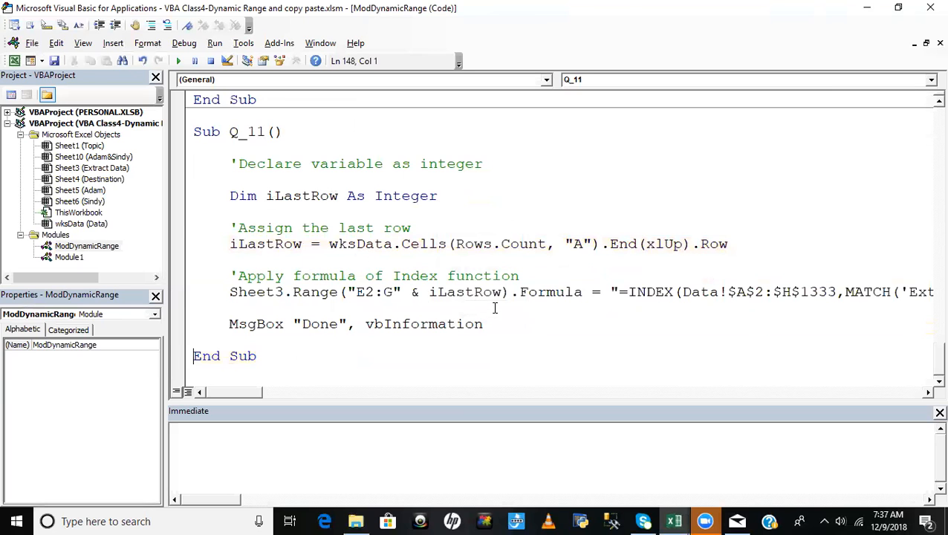
- Inspect the formulas Q_11 wrote in columns E to G of Extract Data, including row 2, and compare them with the Data sheet
key("alt+F11")
left_click(379, 230)
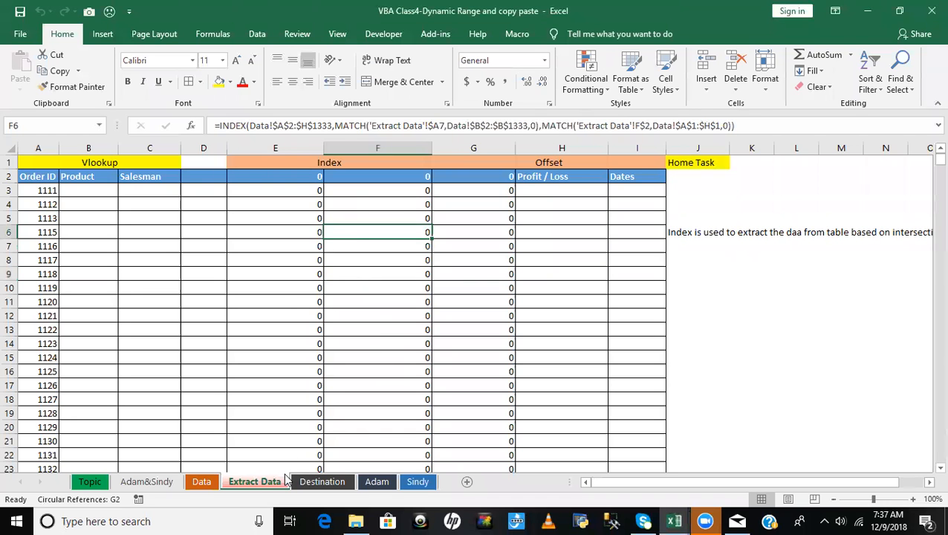
left_click(203, 484)
left_click(325, 246)
left_click(260, 176)
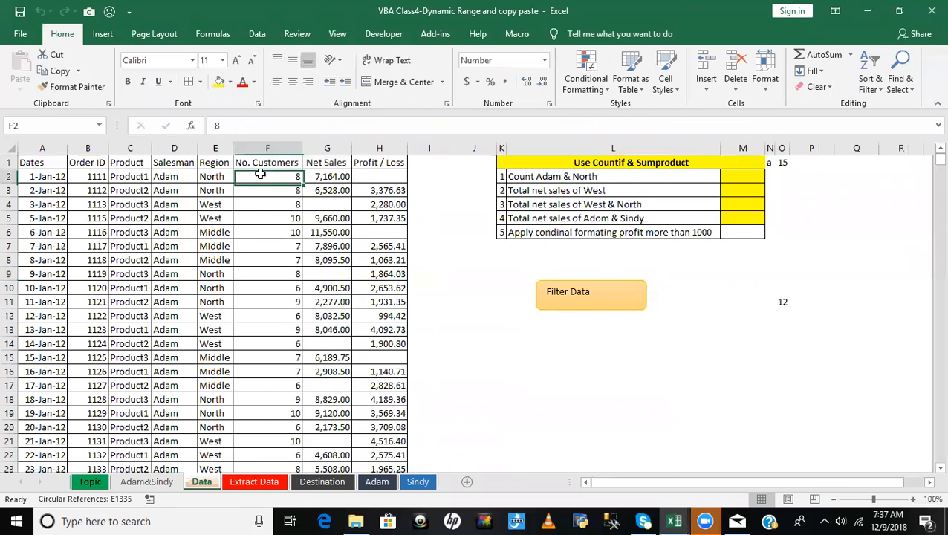
double_click(233, 149)
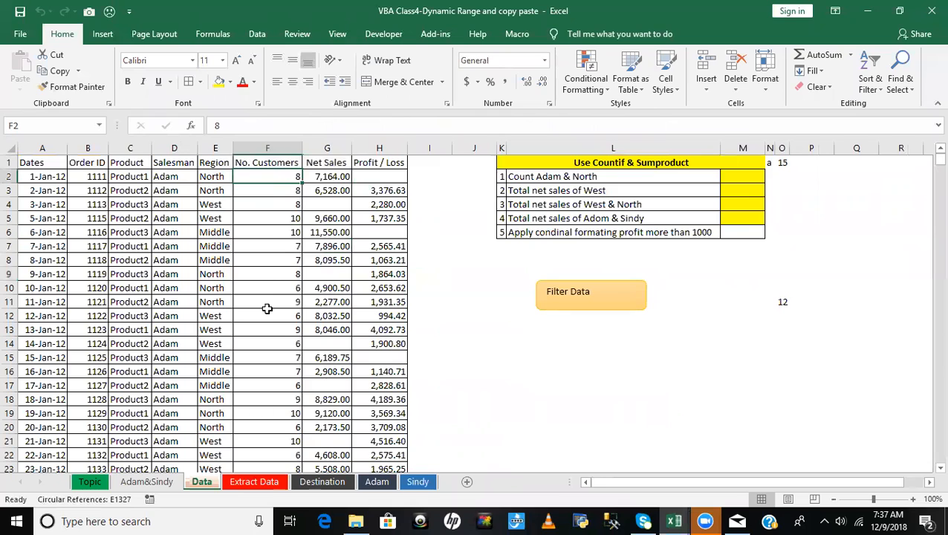
left_click(248, 483)
left_click(330, 188)
left_click(316, 178)
left_click(414, 176)
left_click(467, 185)
left_click(311, 176)
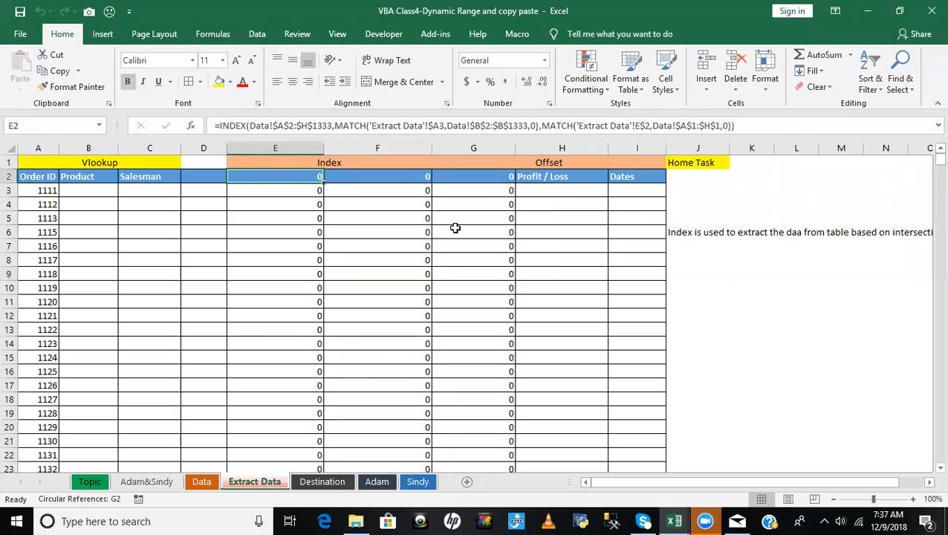
- Copy the Region, No. Customers and Net Sales headers from the Data sheet into E2:G2 of Extract Data
key("alt+F11")
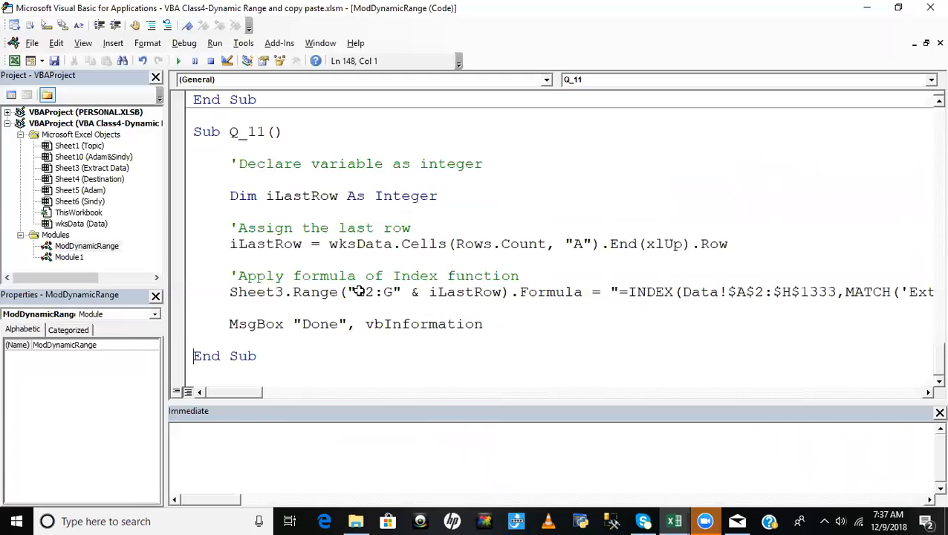
key("alt+F11")
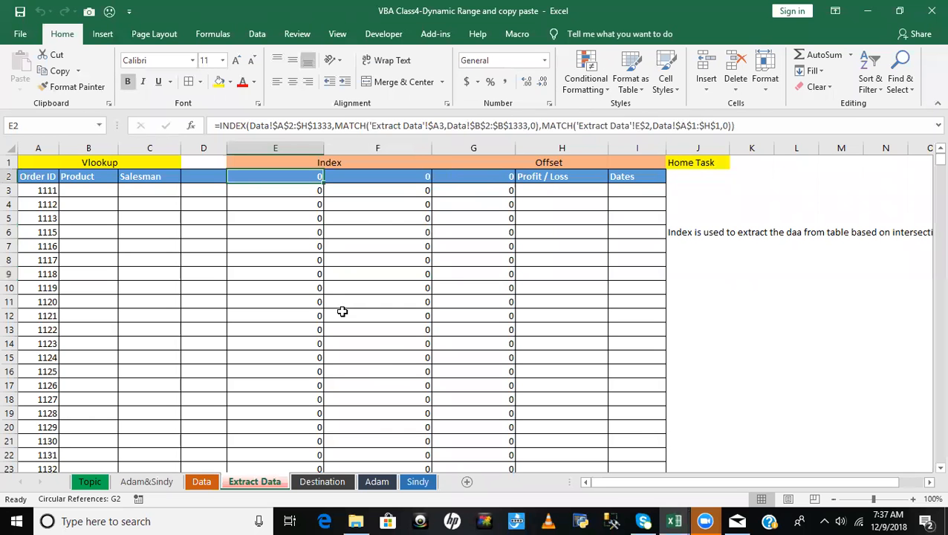
left_click(199, 481)
left_click(165, 179)
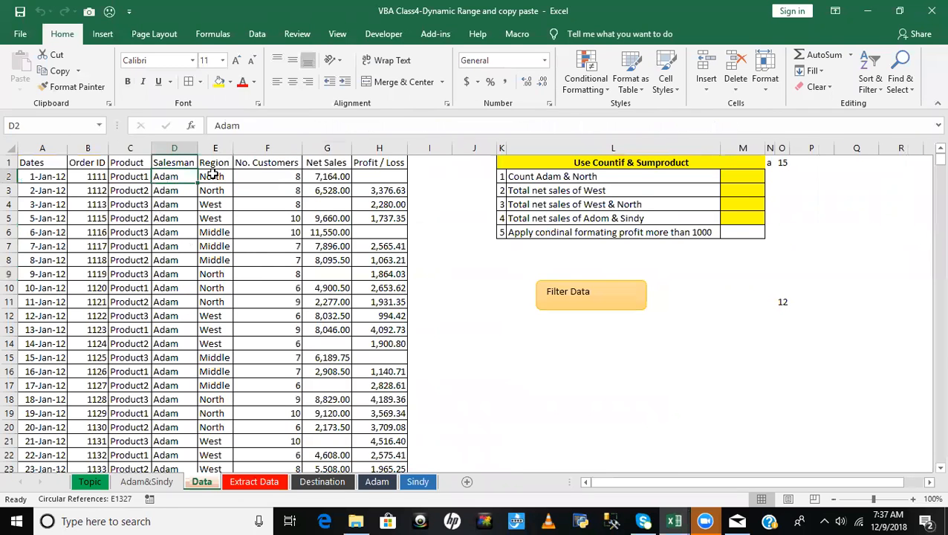
left_click_drag(205, 162, 327, 162)
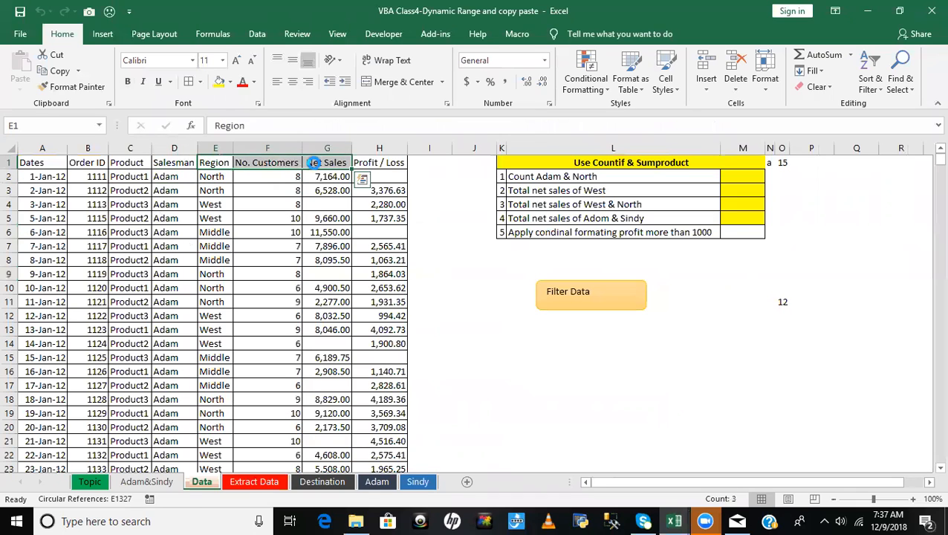
key("ctrl+c")
left_click(253, 482)
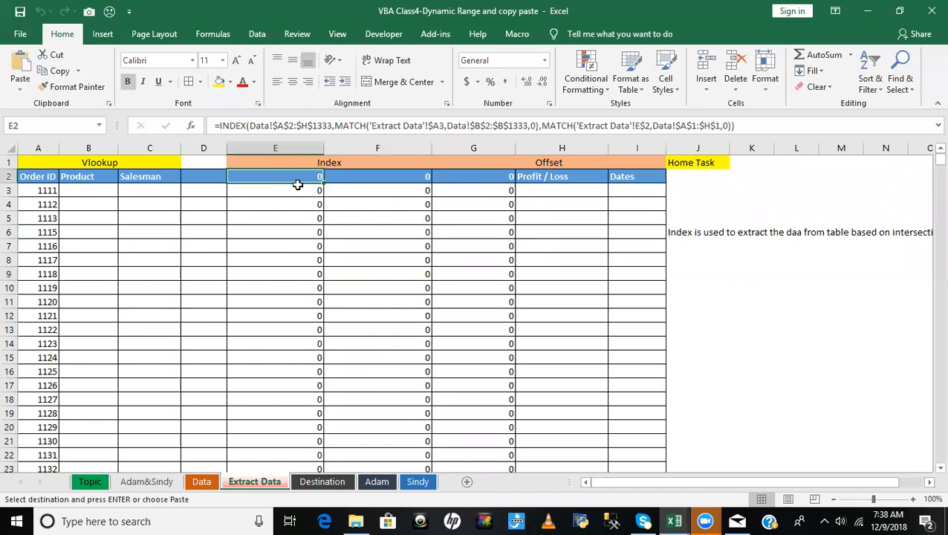
key("ctrl+v")
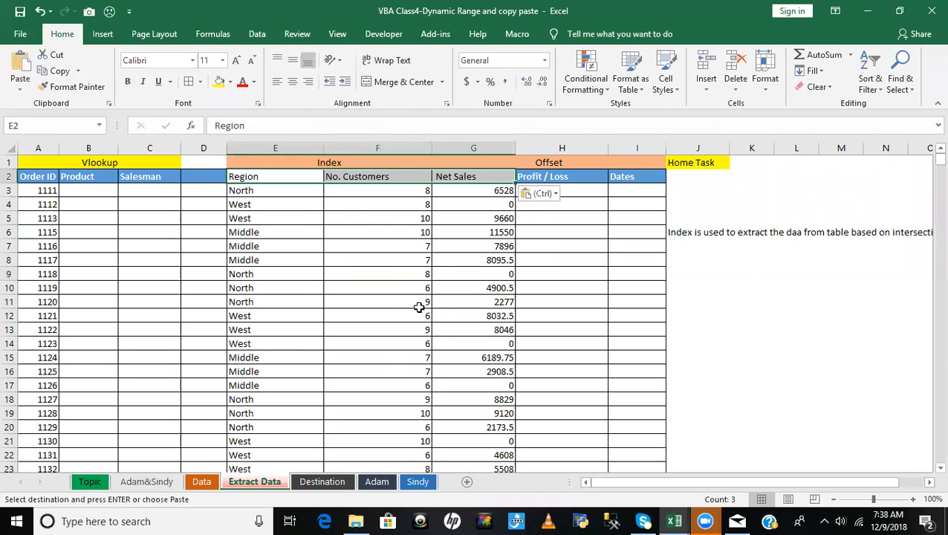
- Compare the headers and INDEX formulas in columns E to G with the start cell of the range in Q_11
left_click(377, 303)
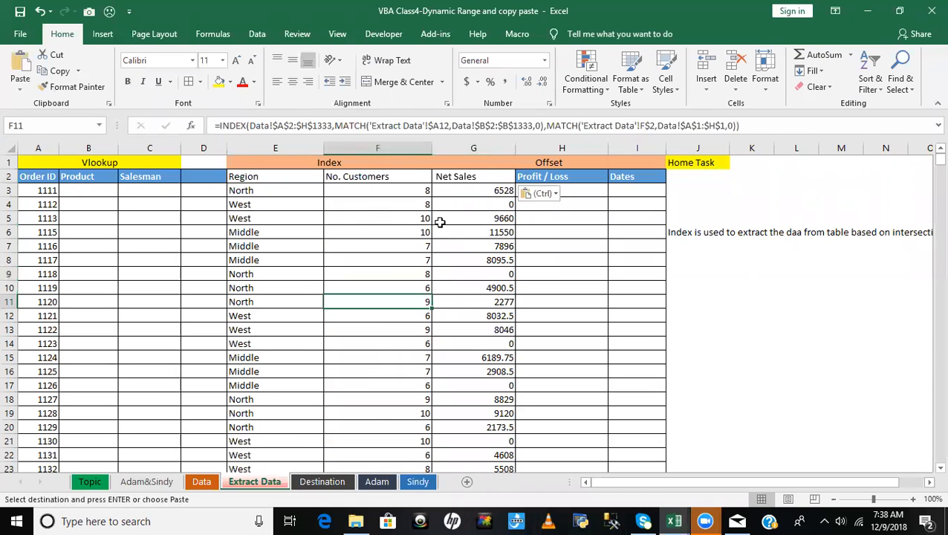
left_click(451, 178)
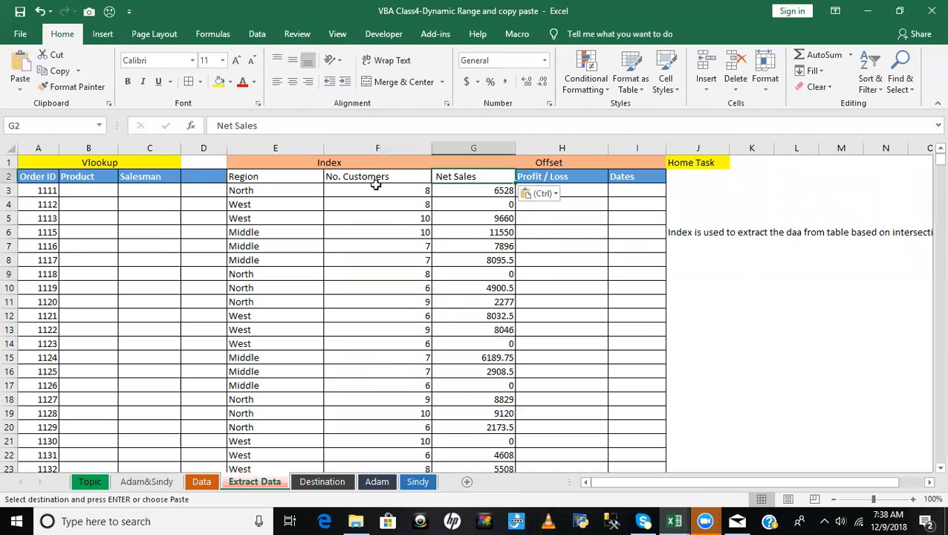
key("alt+F11")
left_click(365, 291)
key("alt+F11")
left_click(244, 190)
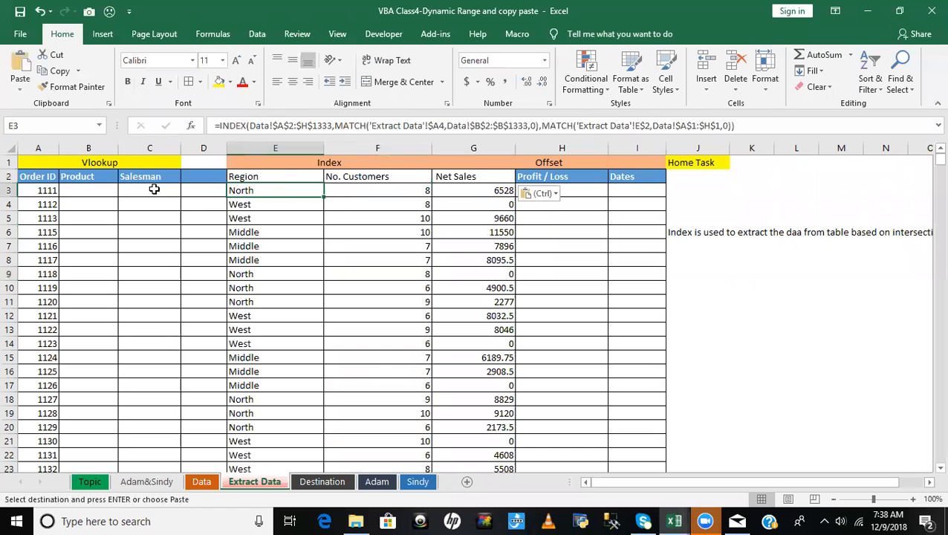
left_click(274, 177)
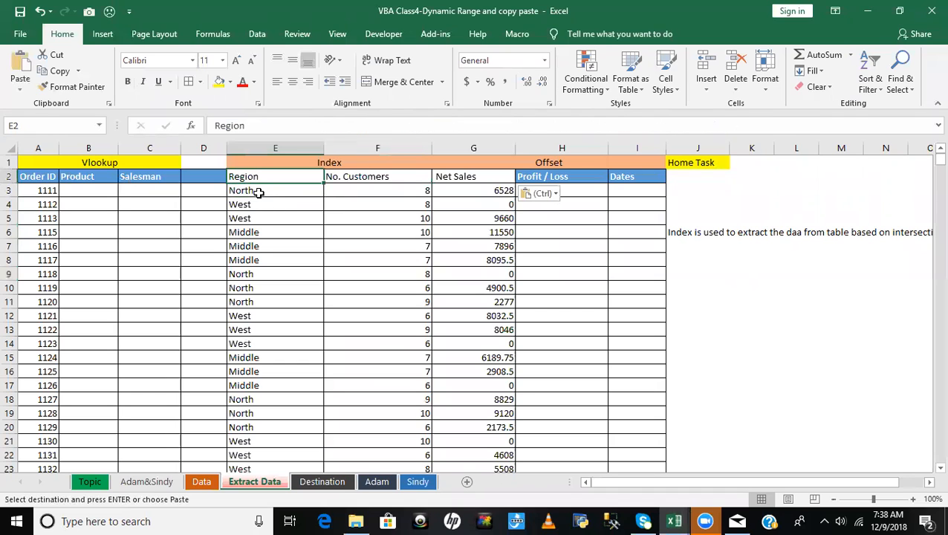
left_click(258, 189)
left_click(252, 177)
left_click(250, 190)
left_click(251, 177)
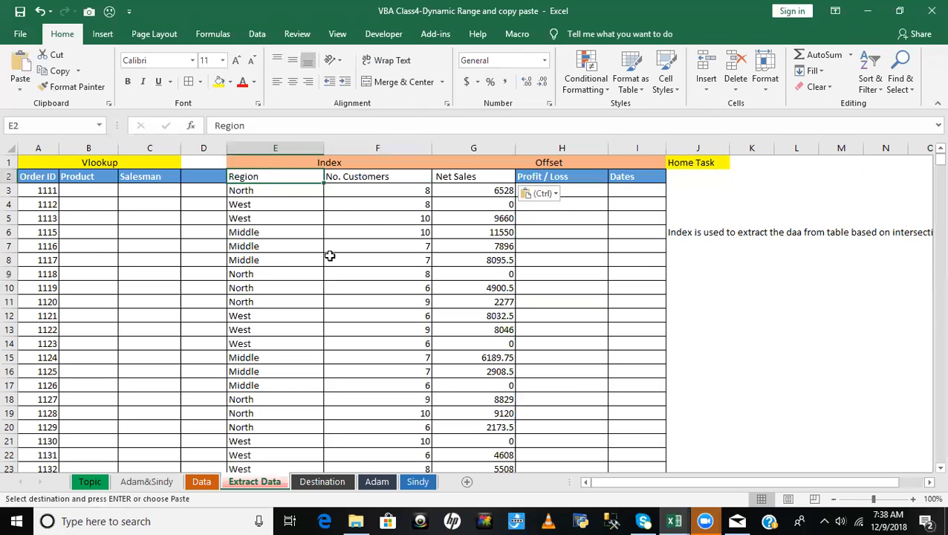
- Set the start cell of the range that receives the INDEX formula in Q_11 to E3
key("alt+F11")
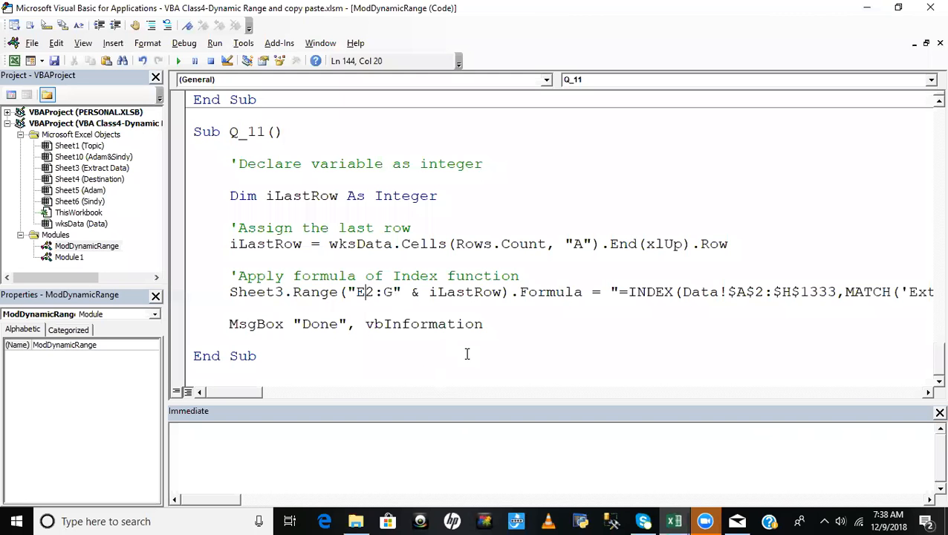
key("Delete")
type("3")
left_click(588, 355)
- Clear all INDEX results in columns E to G of Extract Data from row 3 down, keeping the headers
key("alt+F11")
left_click(242, 191)
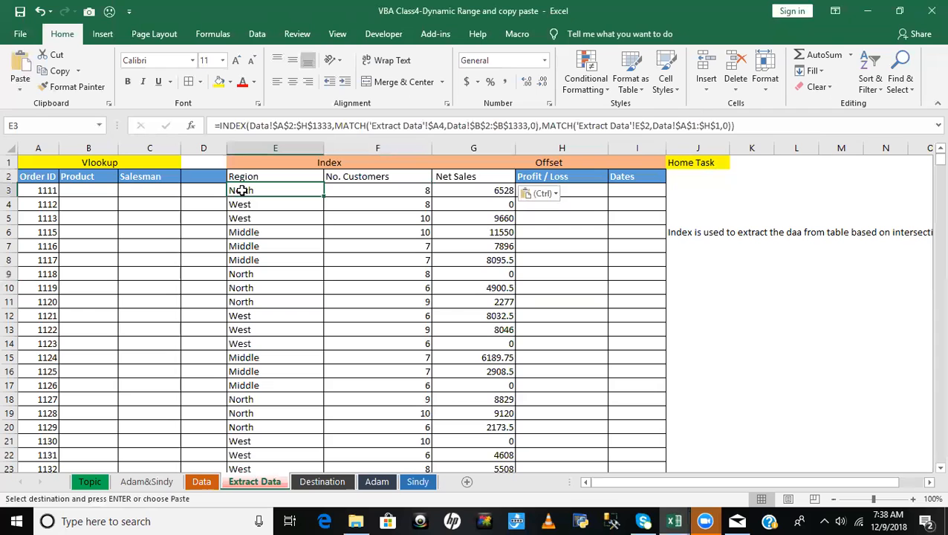
key("ctrl+shift+Right")
key("ctrl+shift+Down")
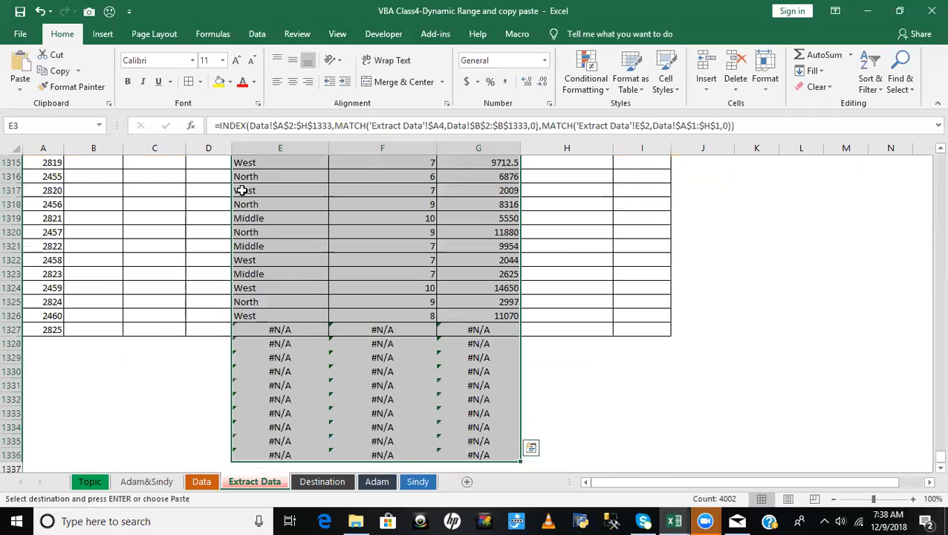
key("Delete")
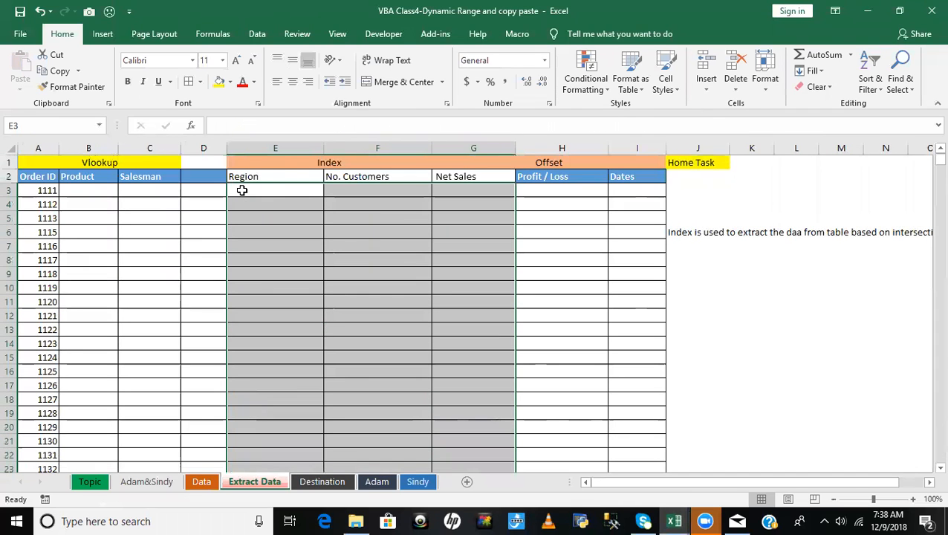
left_click(420, 289)
- Check where the Order ID list ends on Extract Data and review the Q_11 code
left_click(43, 191)
key("alt+F11")
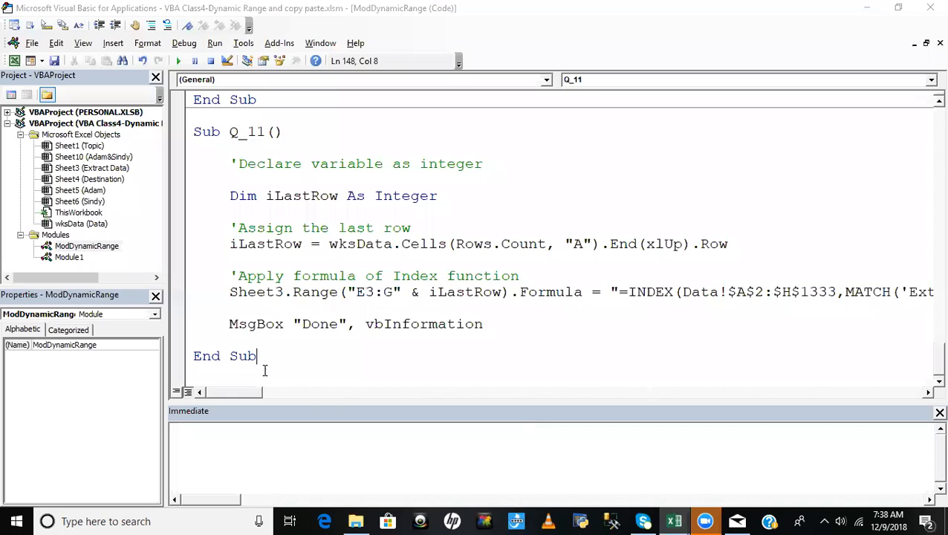
key("alt+F11")
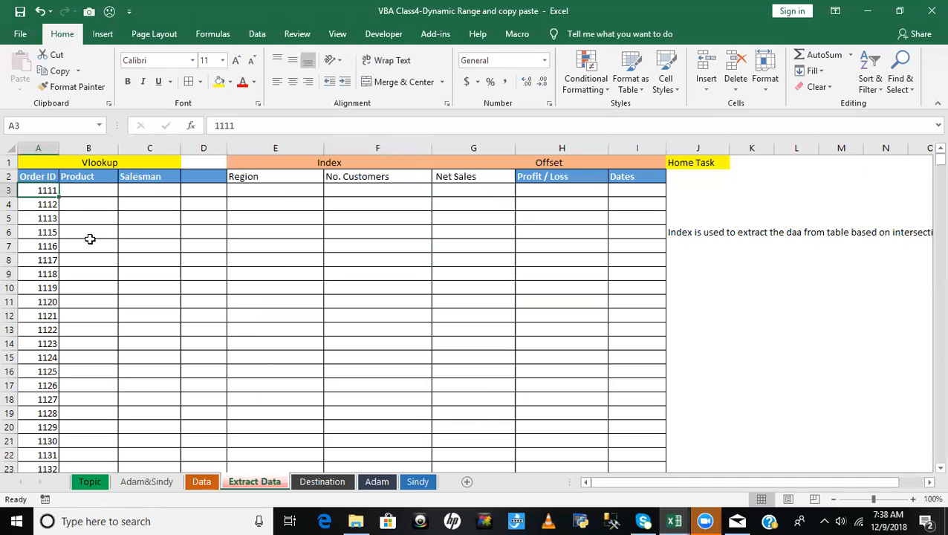
key("ctrl+Down")
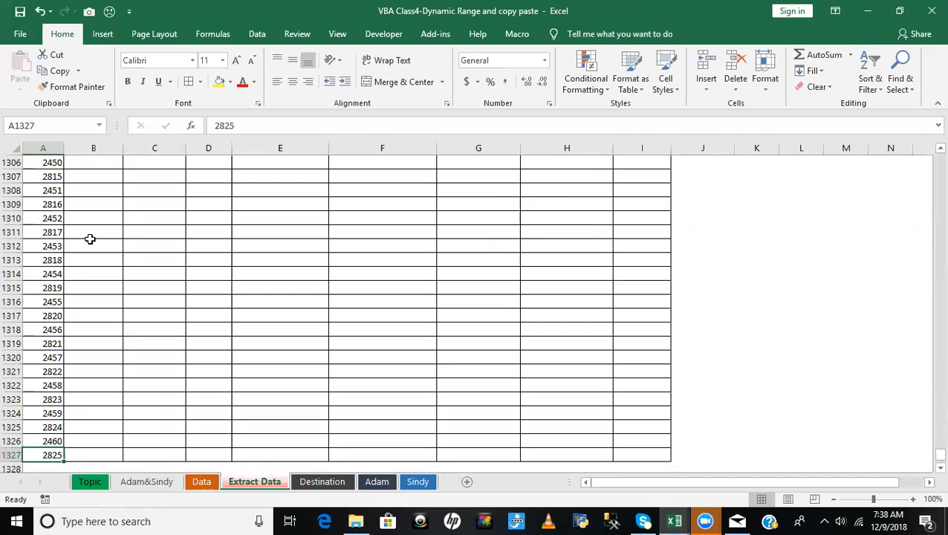
key("ctrl+Home")
key("alt+F11")
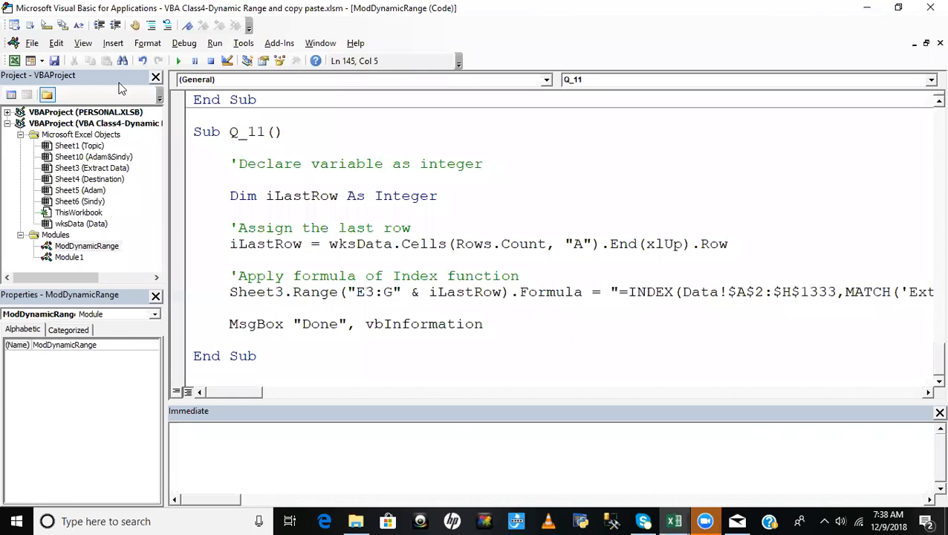
- Apply the Product header's formatting to the Region, No. Customers and Net Sales headers with Format Painter
key("alt+F11")
left_click(80, 178)
left_click(74, 87)
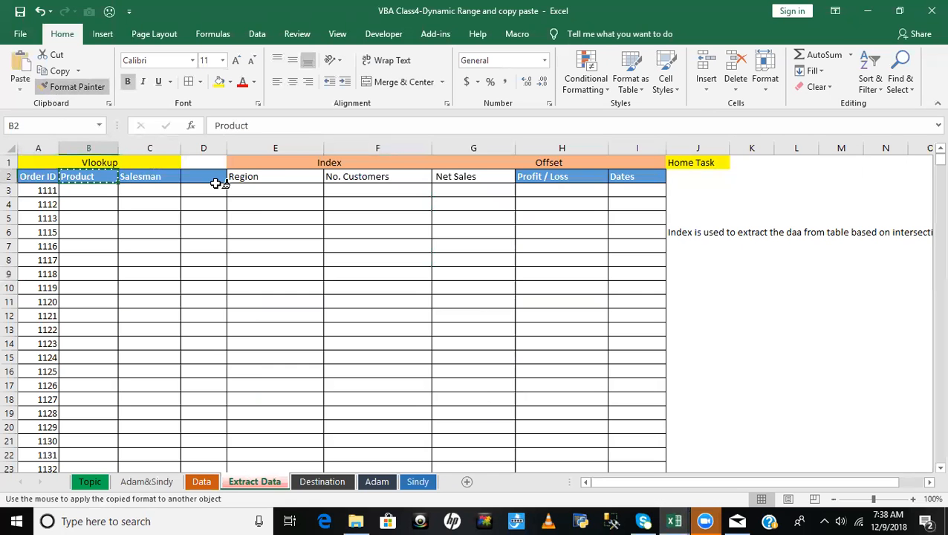
mouse_move(233, 178)
left_mouse_down()
mouse_move(451, 180)
mouse_move(395, 241)
left_mouse_up()
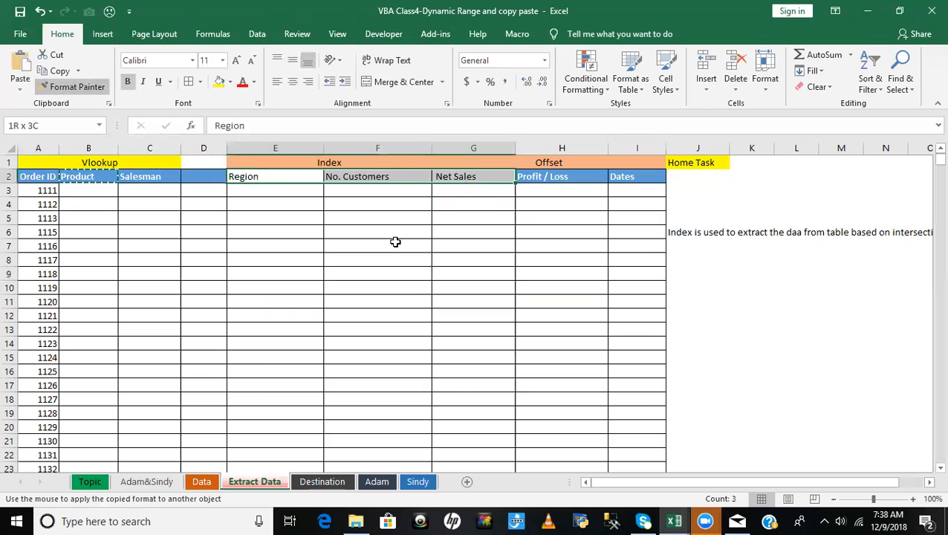
left_click(395, 242)
- Step through Q_11 up to the INDEX formula line and inspect the value of iLastRow
key("alt+F11")
left_click(631, 338)
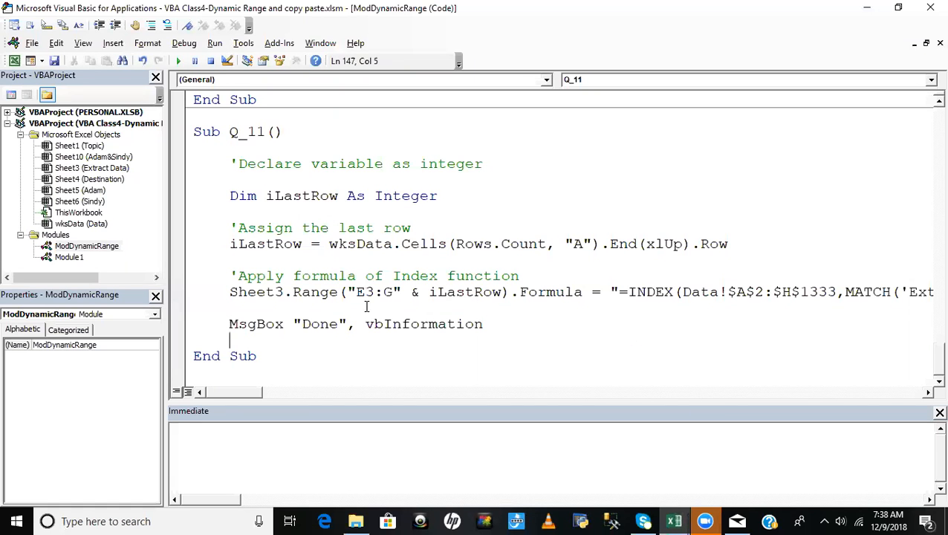
left_click_drag(573, 273, 353, 263)
left_click(361, 212)
key("F8")
key("F8")
key("F8")
mouse_move(271, 244)
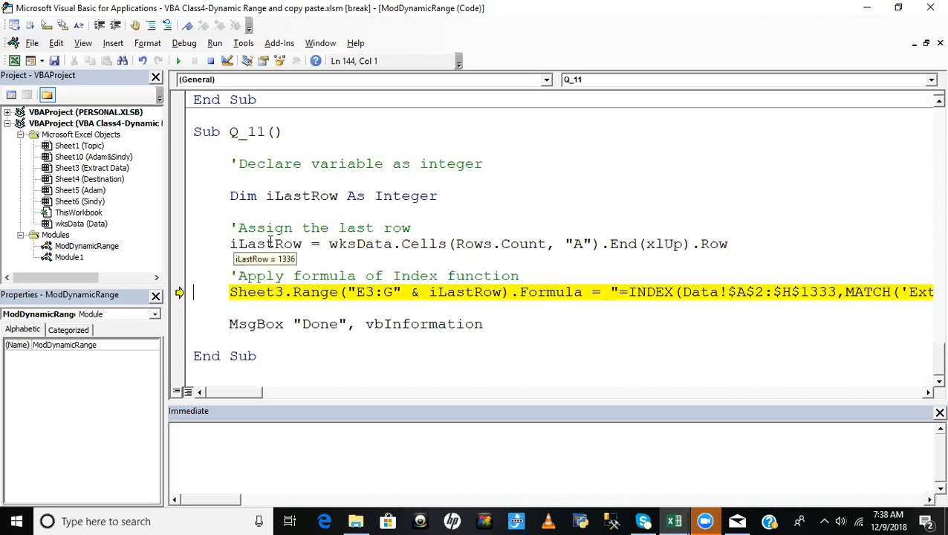
- Examine the last Order ID row in column A of Extract Data and the rows beneath it, then return to Q_11
key("alt+F11")
left_click(37, 190)
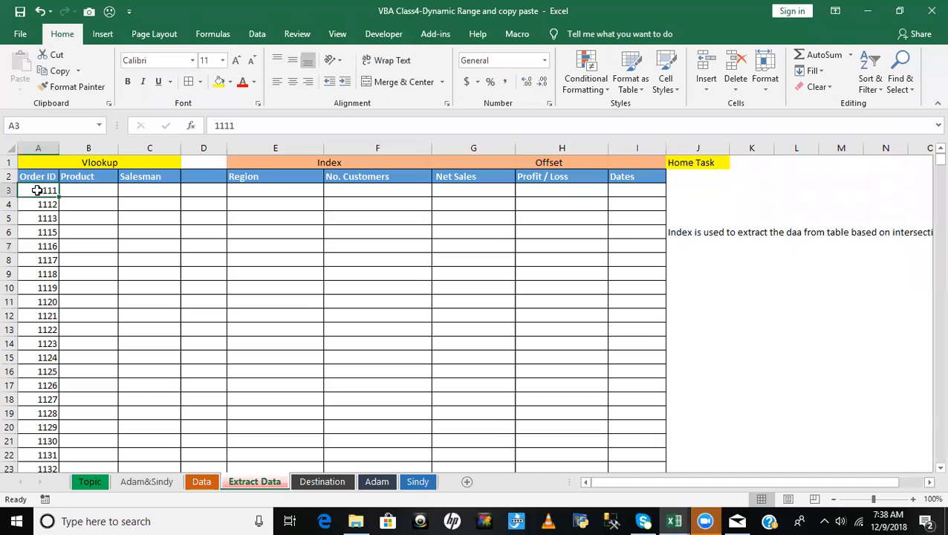
key("ctrl+Down")
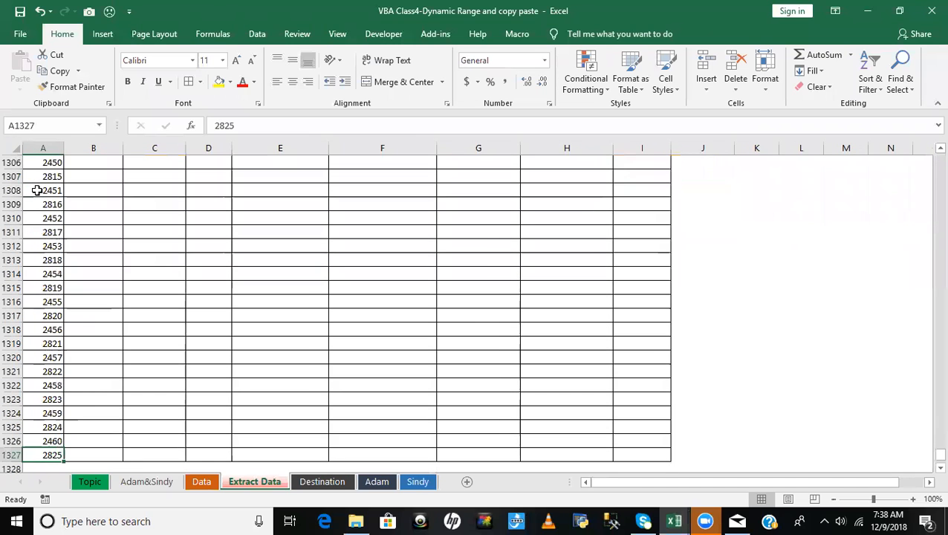
key("Down")
key("Down")
key("Down")
key("Down")
key("Down")
key("Down")
key("Down")
key("Down")
key("Down")
key("Down")
key("Down")
key("Down")
key("Down")
key("Down")
key("Down")
key("Down")
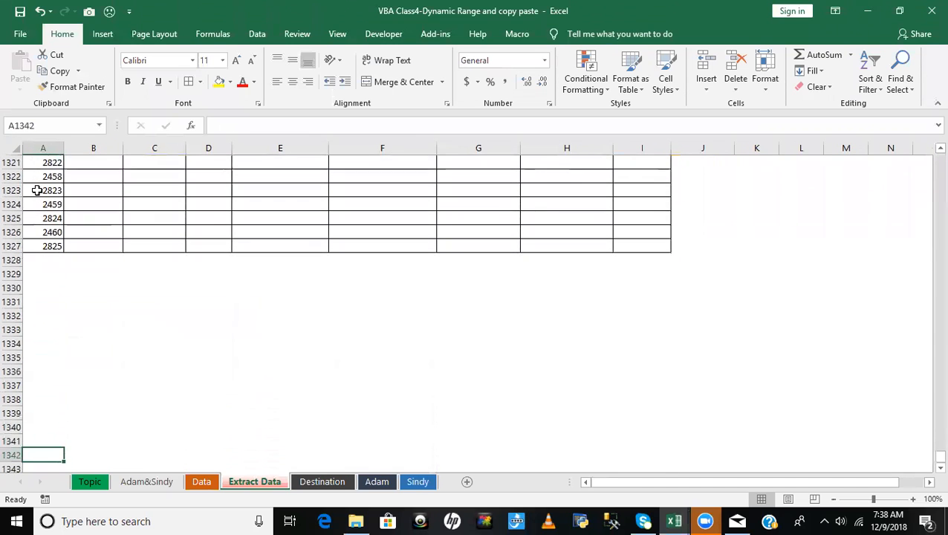
key("Down")
key("Down")
key("Down")
key("Down")
key("Down")
key("Down")
key("Down")
key("Down")
key("Down")
key("Down")
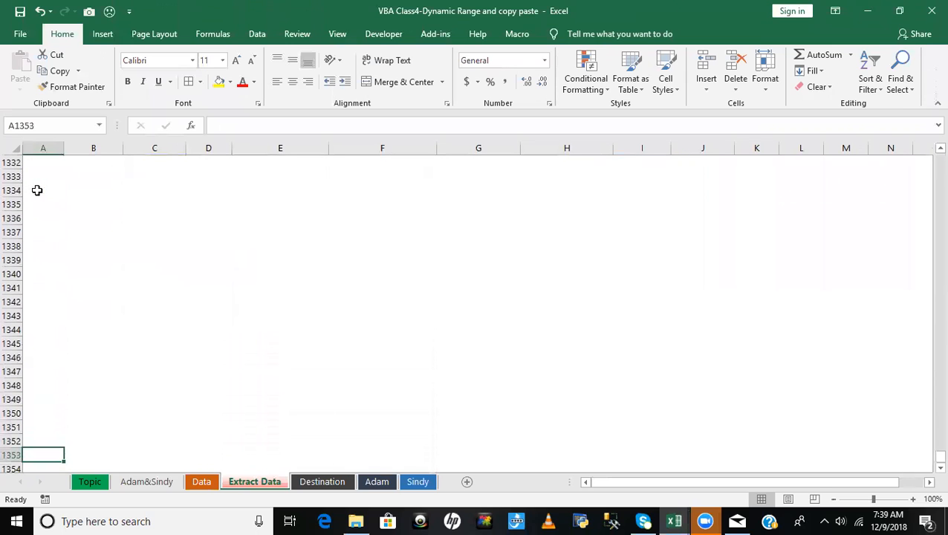
key("ctrl+Up")
key("ctrl+Home")
key("Down")
key("Down")
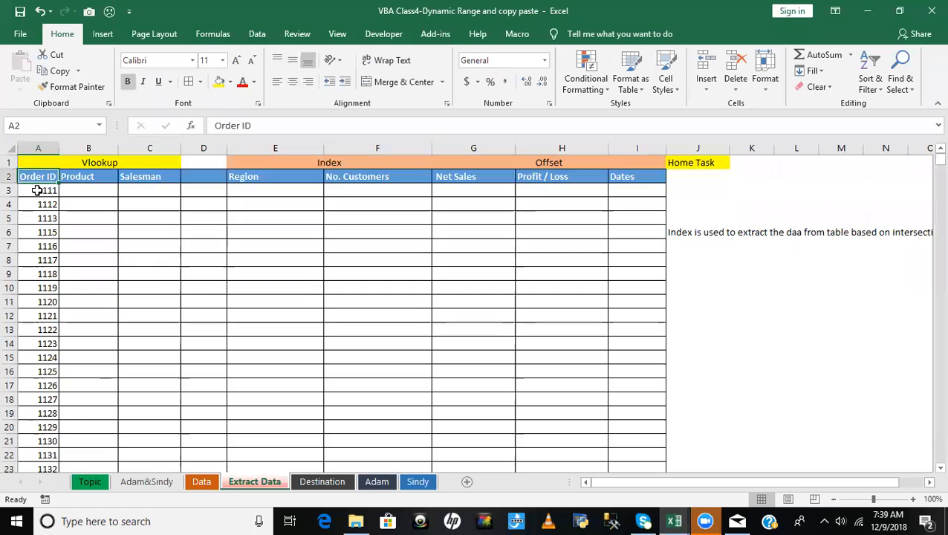
key("ctrl+Down")
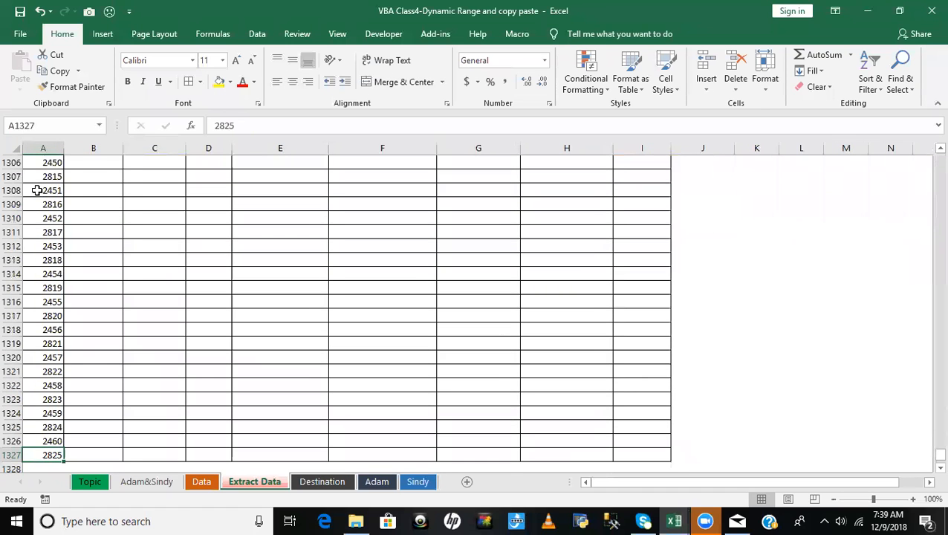
key("ctrl+Home")
key("alt+F11")
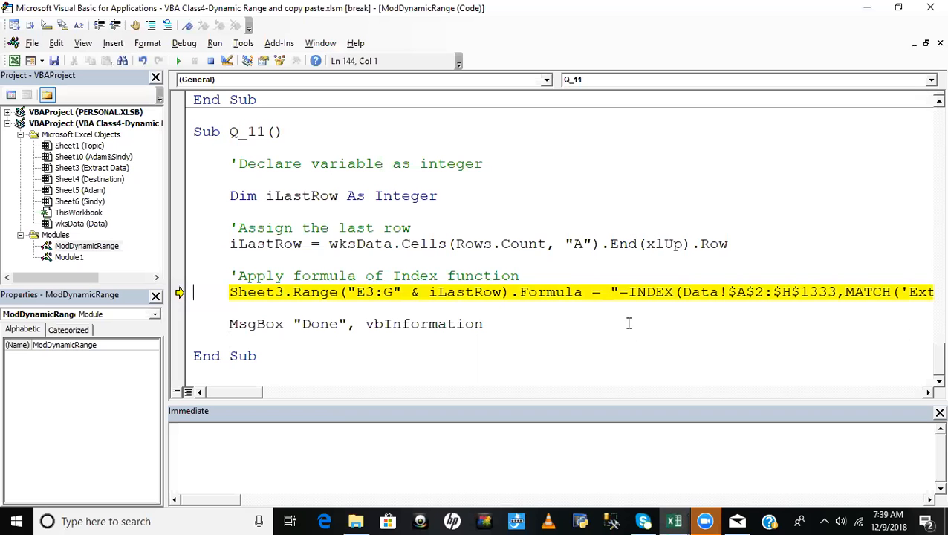
- Recheck the end of the Order ID list on Extract Data against the paused formula line in Q_11
key("alt+F11")
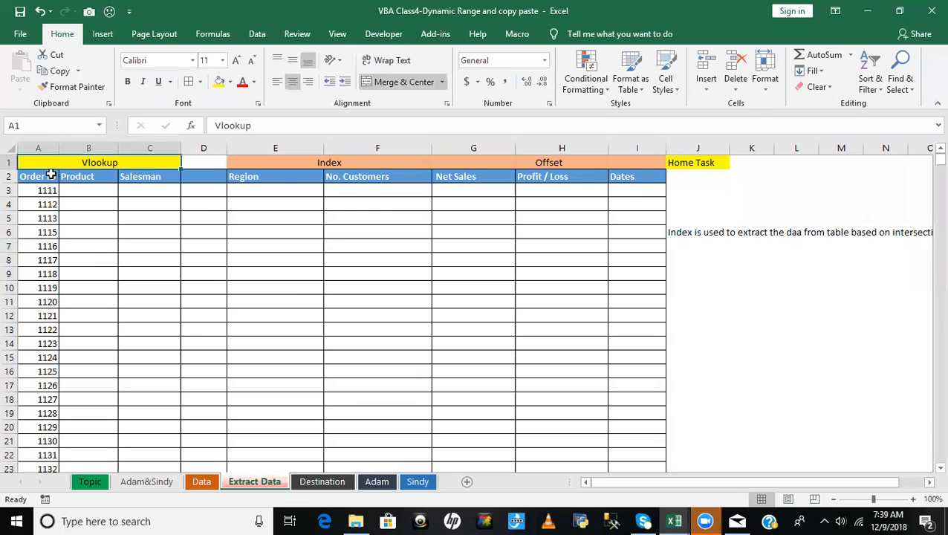
key("alt+F11")
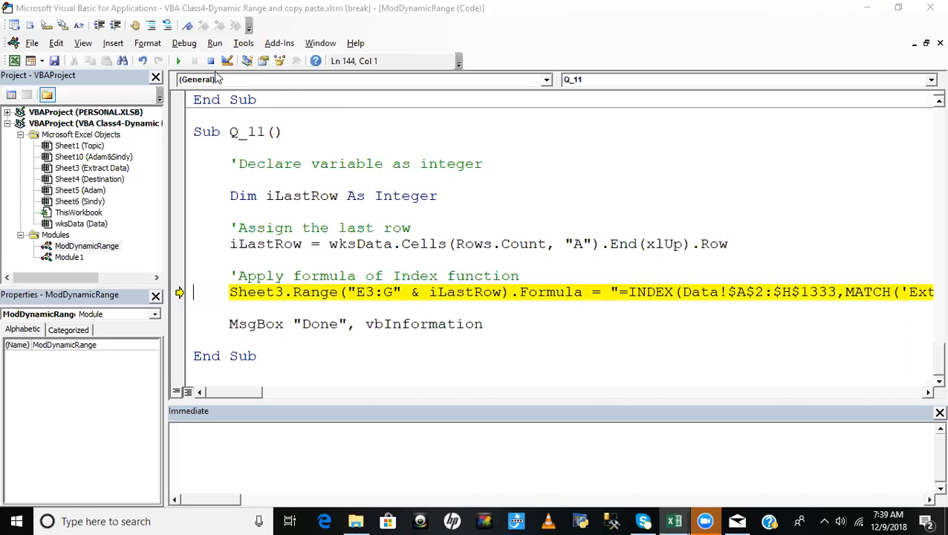
key("alt+F11")
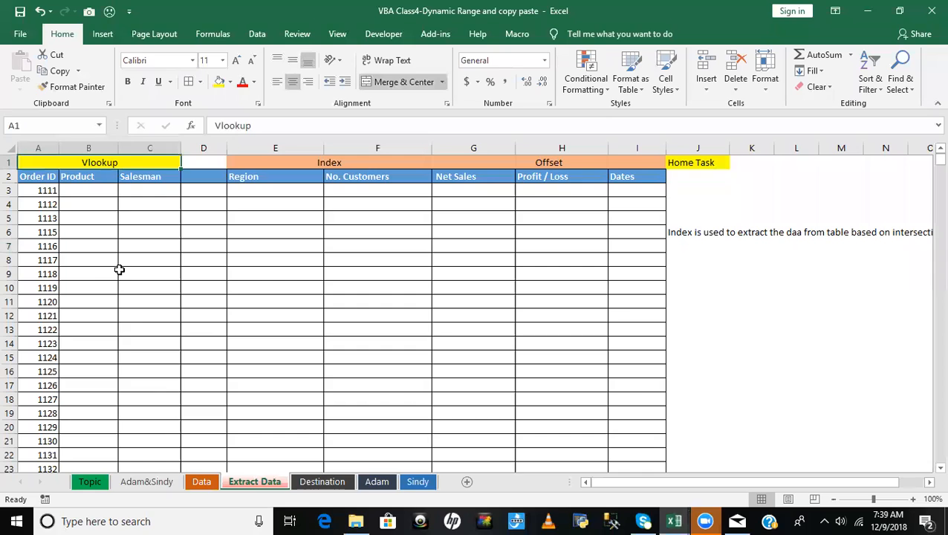
left_click(43, 203)
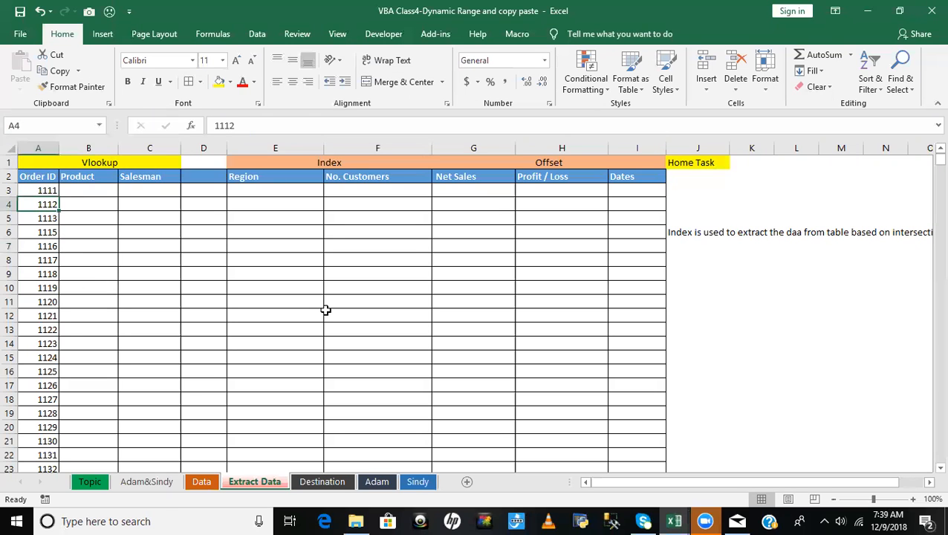
key("ctrl+Down")
key("Down")
key("Down")
key("Down")
key("Down")
key("Down")
key("Down")
key("Down")
key("Down")
key("Down")
key("Down")
key("Down")
key("Down")
key("Down")
key("Down")
key("Down")
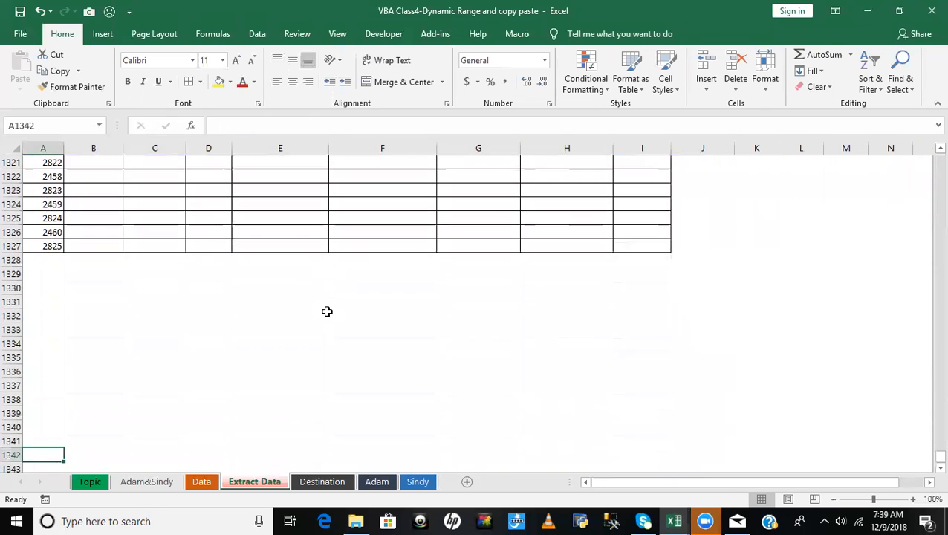
- Locate the last filled Order ID cell in column A of Extract Data, return to A1 and compare with Q_11's iLastRow line
key("Down")
key("Down")
key("Down")
key("Down")
key("Down")
key("Down")
key("Down")
key("Down")
key("Down")
key("Down")
key("Down")
key("Down")
key("Down")
key("Down")
key("Down")
key("Down")
key("Down")
key("Down")
key("Down")
key("Down")
key("ctrl+Up")
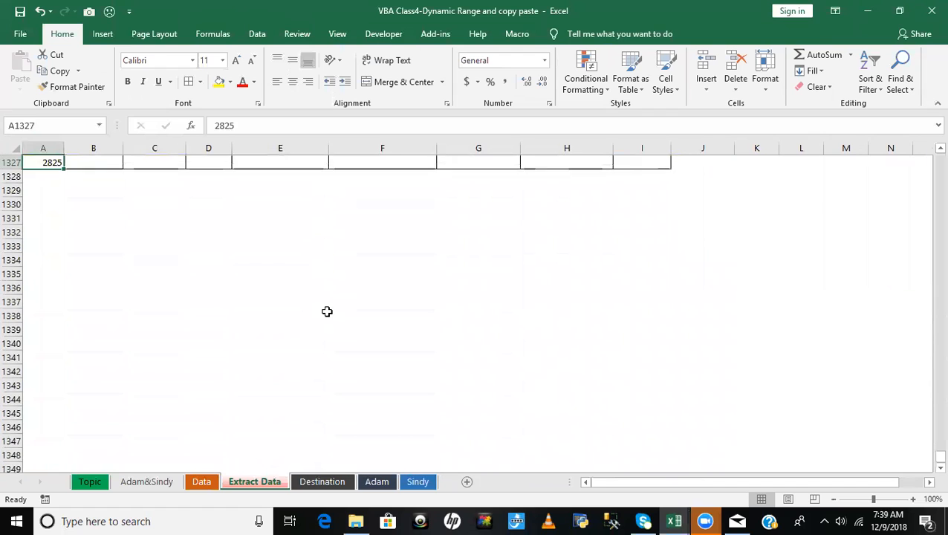
key("ctrl+Home")
key("alt+F11")
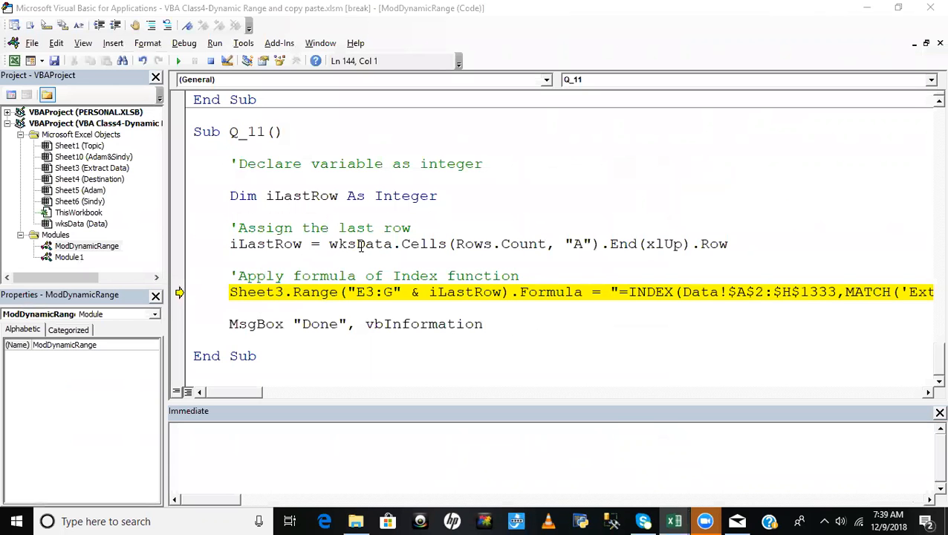
key("alt+F11")
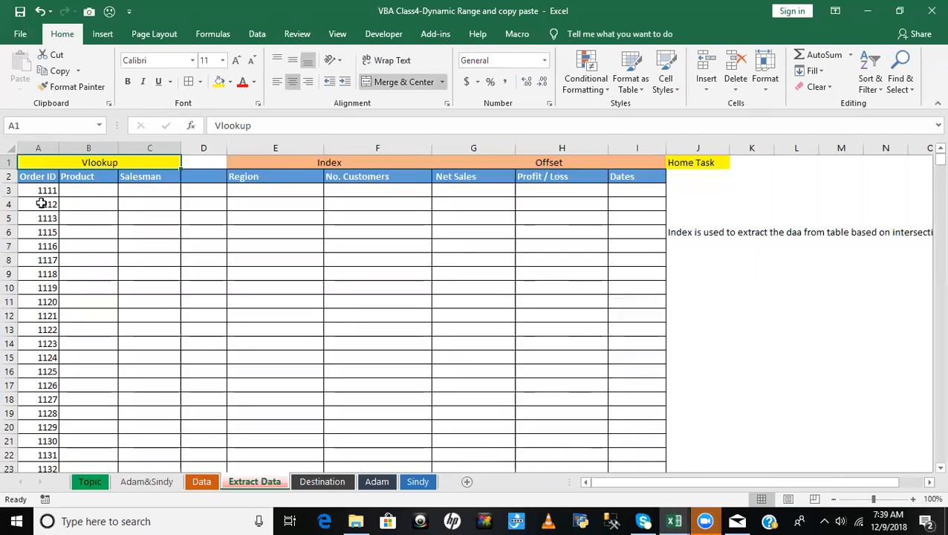
key("alt+F11")
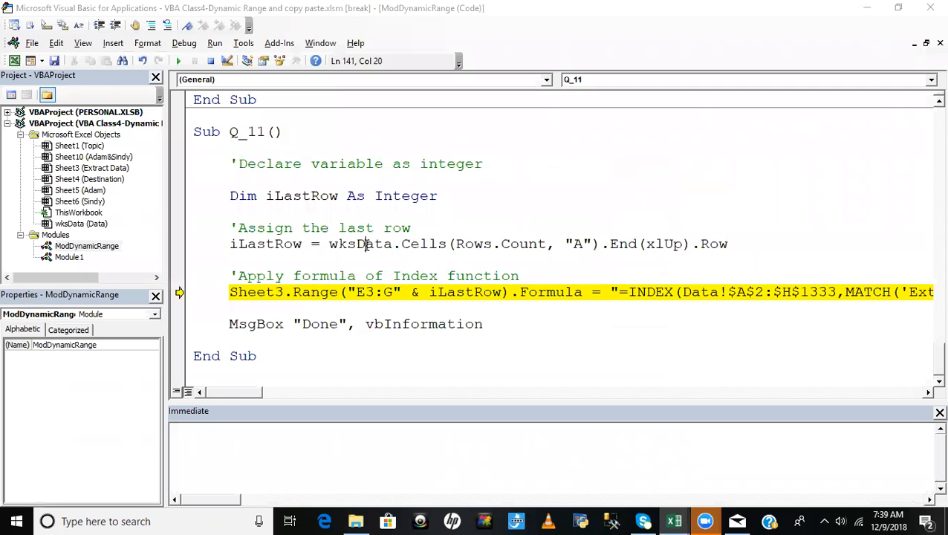
- In Q_11's iLastRow assignment, replace the wksData sheet reference with Sheet3
double_click(366, 246)
type("sheet")
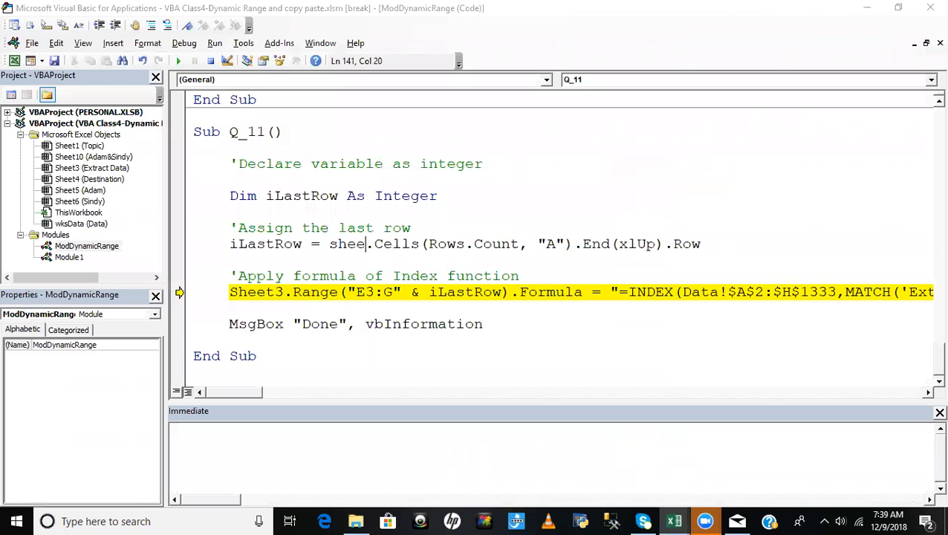
type("3")
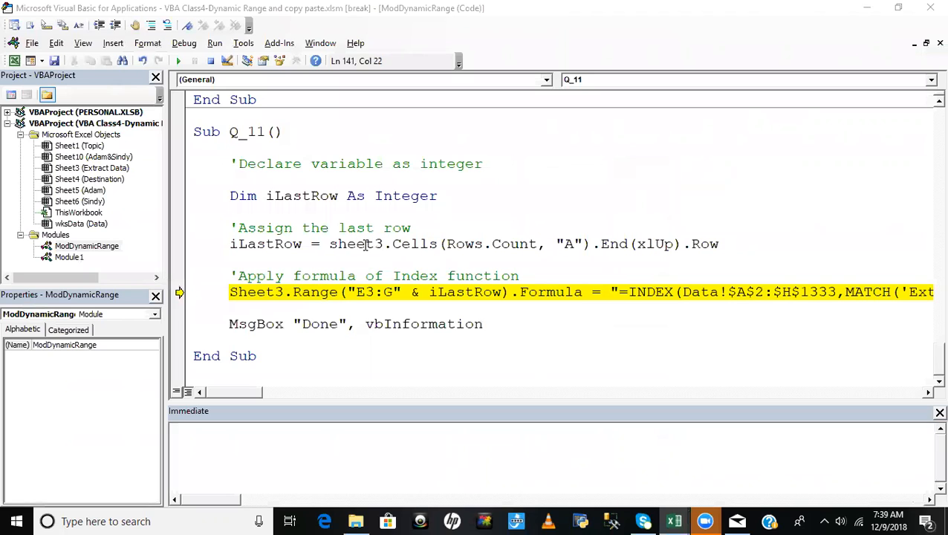
left_click(518, 209)
- Set the iLastRow assignment as the next statement and step through it and the INDEX formula line
right_click(348, 291)
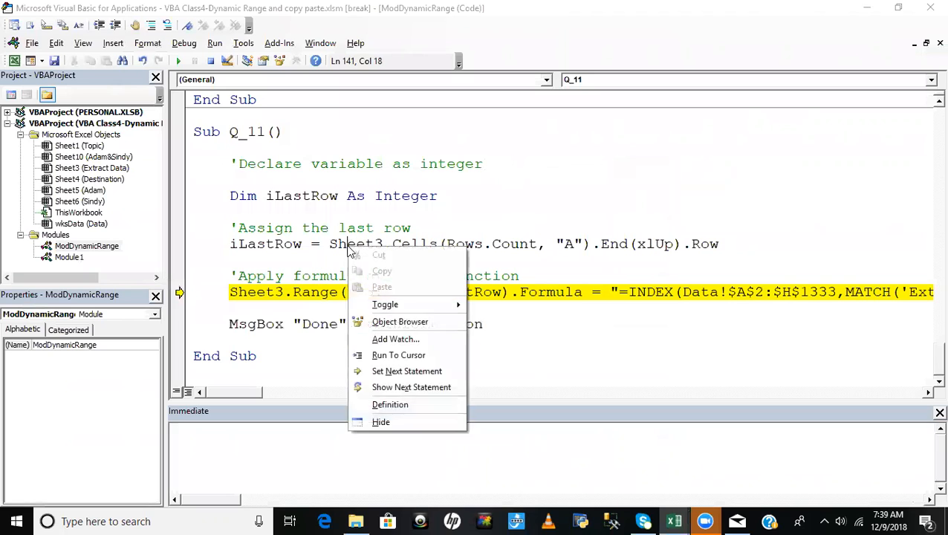
left_click(399, 373)
key("F8")
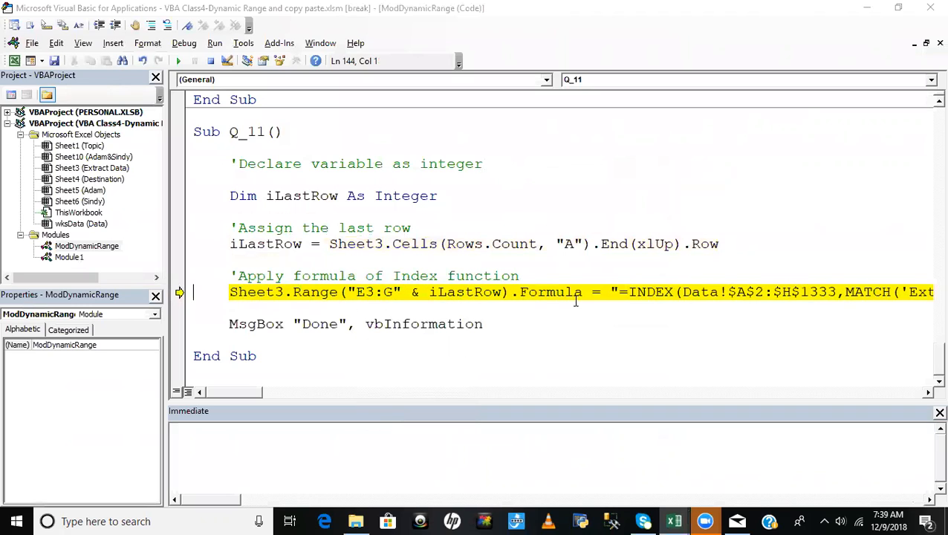
mouse_move(243, 390)
left_mouse_down()
mouse_move(313, 392)
mouse_move(233, 392)
left_mouse_up()
key("F8")
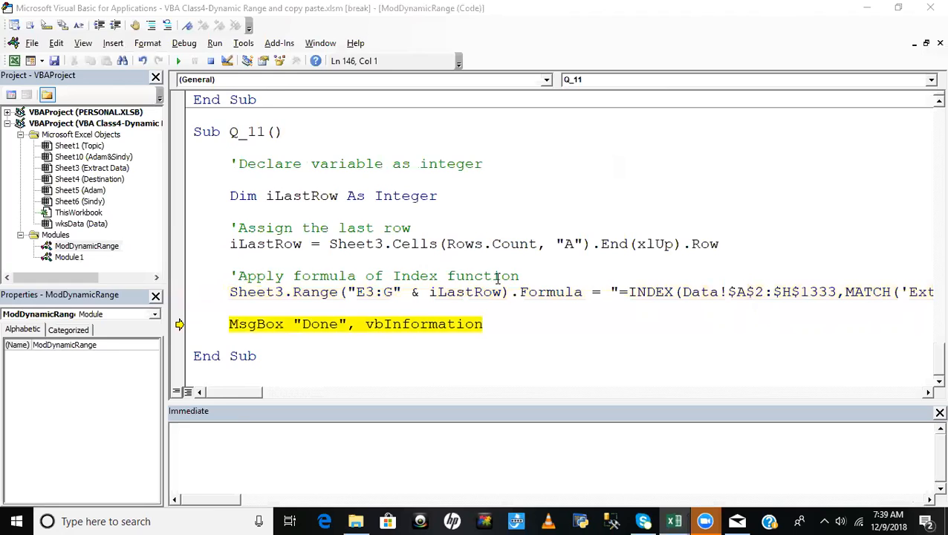
- Inspect the INDEX and MATCH formulas in F3 and E3 of Extract Data, then return to the Q_11 code
key("alt+F11")
left_click(353, 190)
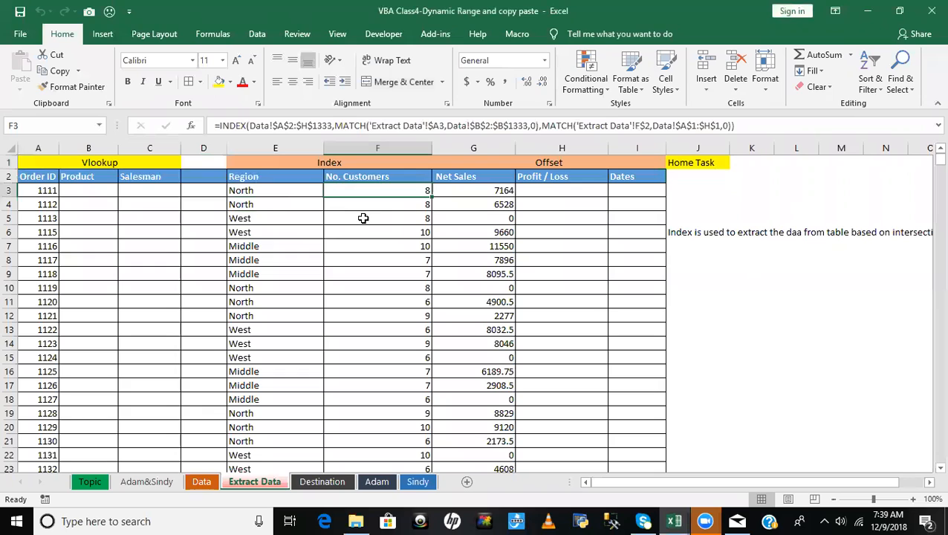
left_click(248, 192)
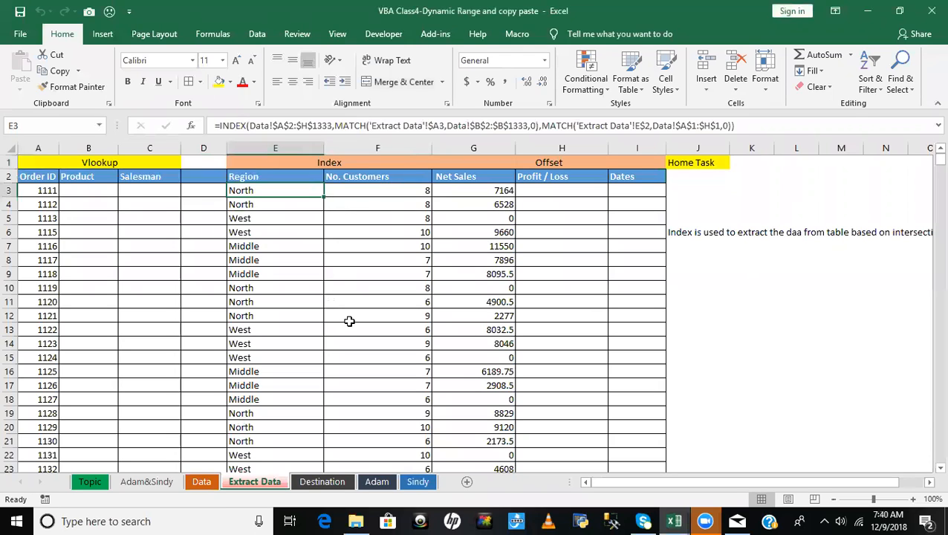
key("alt+Tab")
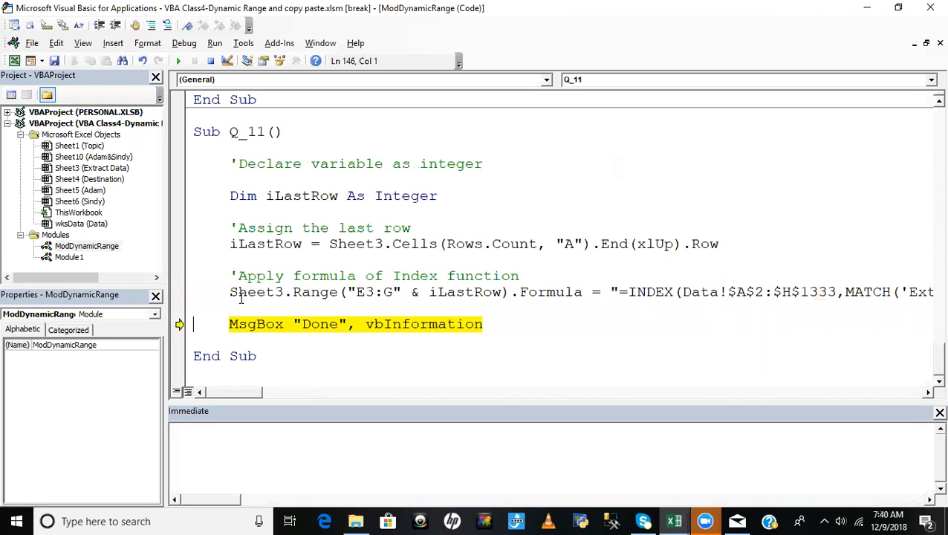
- Below the INDEX formula line, add the comment 'Convert as value and the expression Sheet3.Range("E3:G" & iLastRow).Value under it
left_click_drag(230, 293, 512, 291)
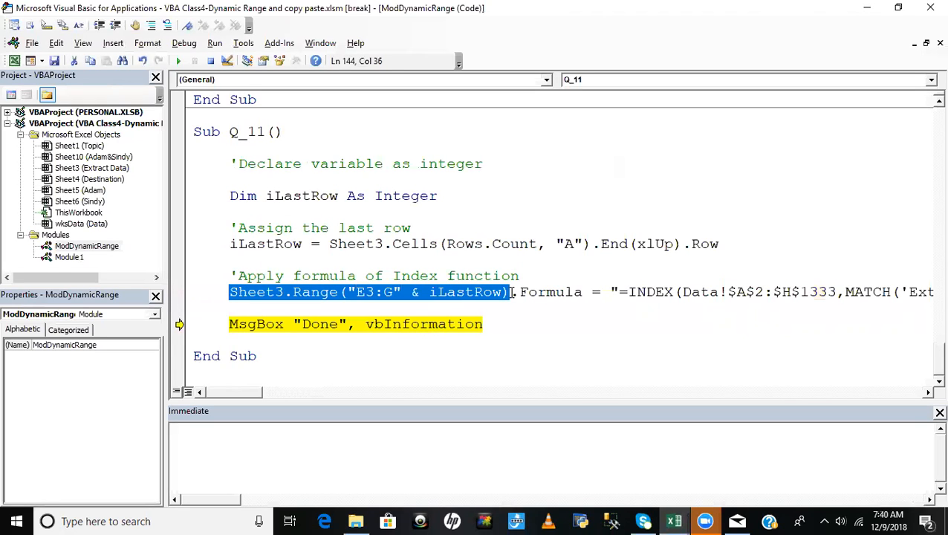
key("ctrl+c")
left_click(276, 309)
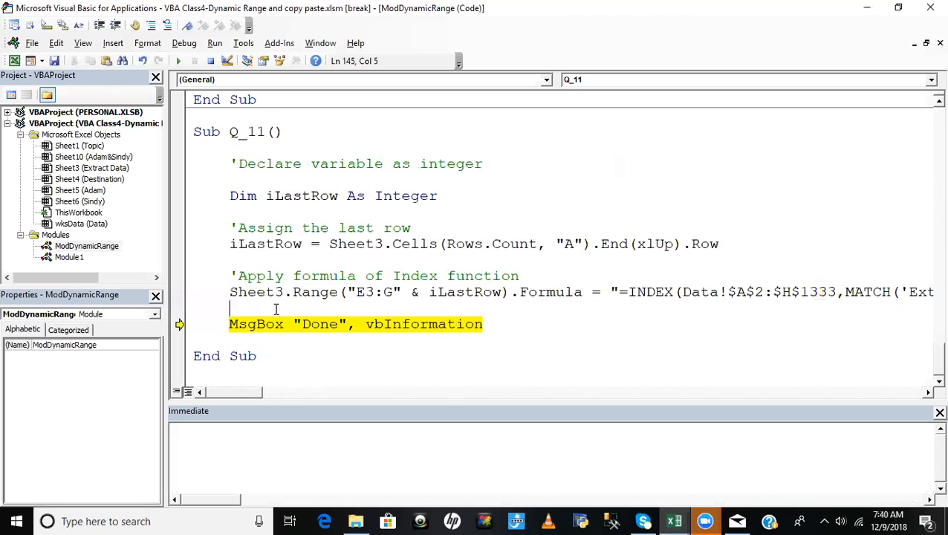
key("Return")
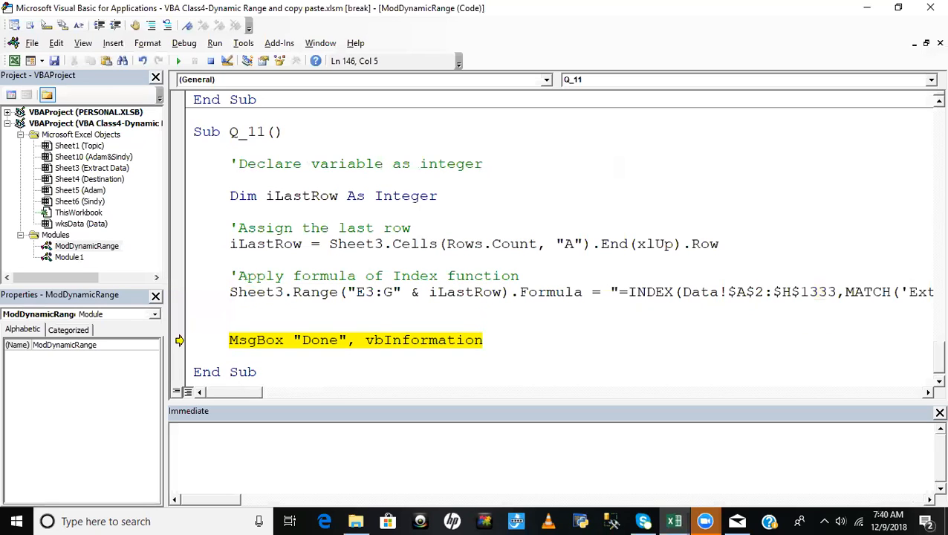
type("'Convert as value")
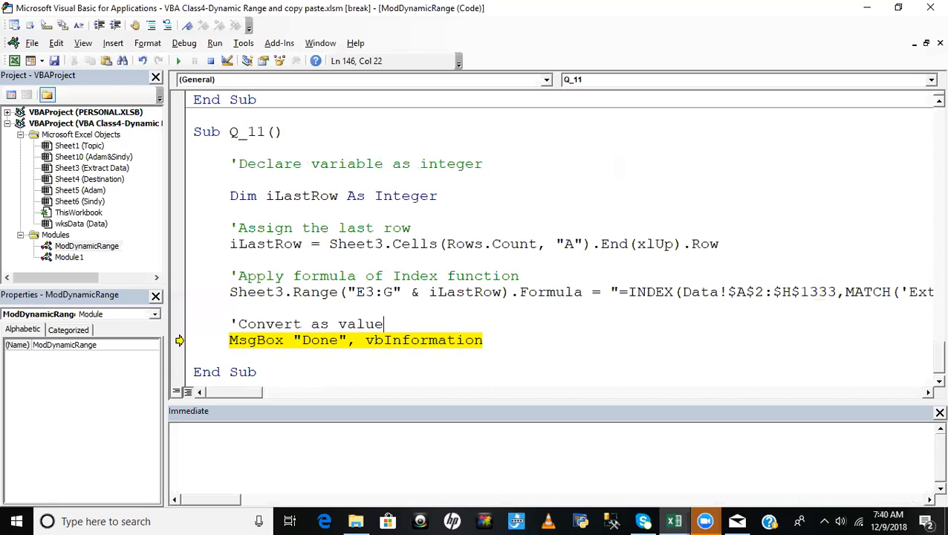
key("Return")
key("ctrl+v")
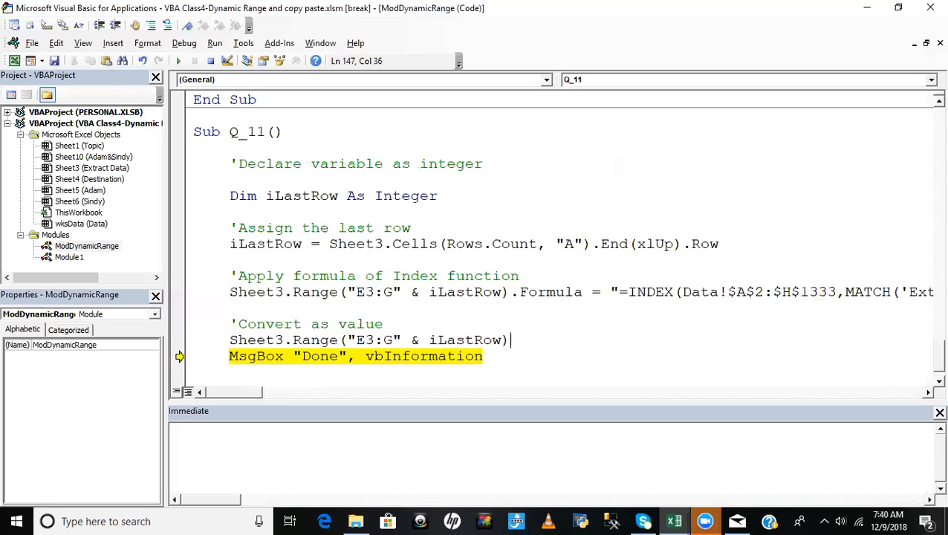
type(".va")
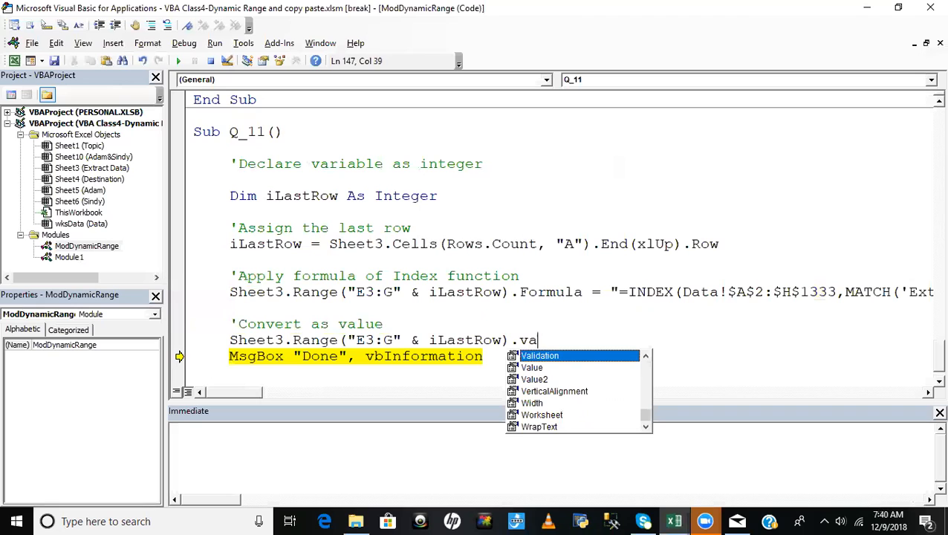
type("l")
key("Tab")
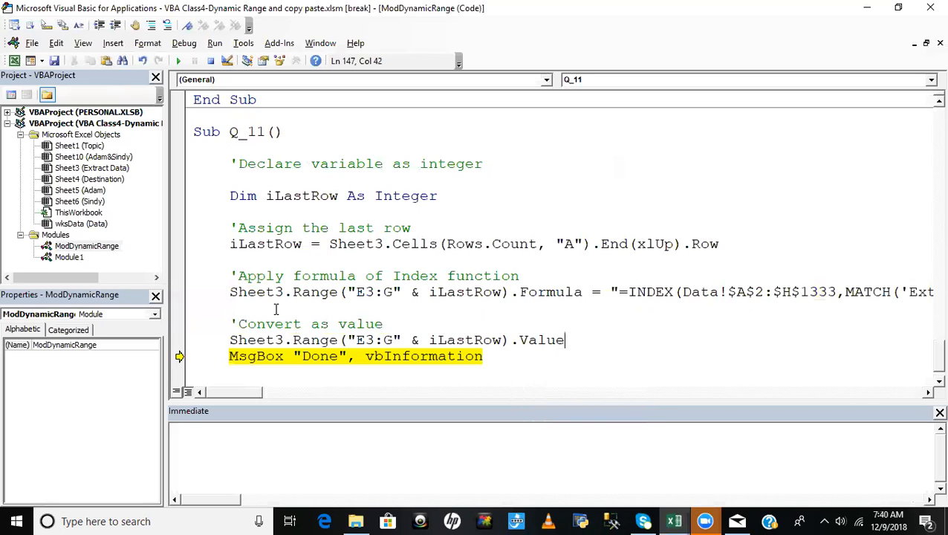
- Complete the conversion line with = Sheet3.Range("E3:G" & iLastRow).Value and insert a blank line before the MsgBox
left_click_drag(225, 343, 567, 340)
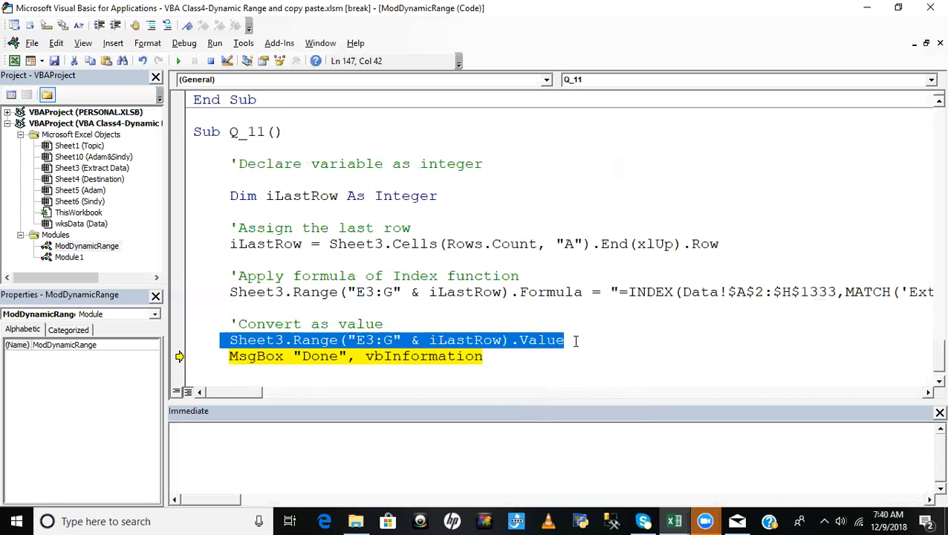
left_click(576, 341)
type("=")
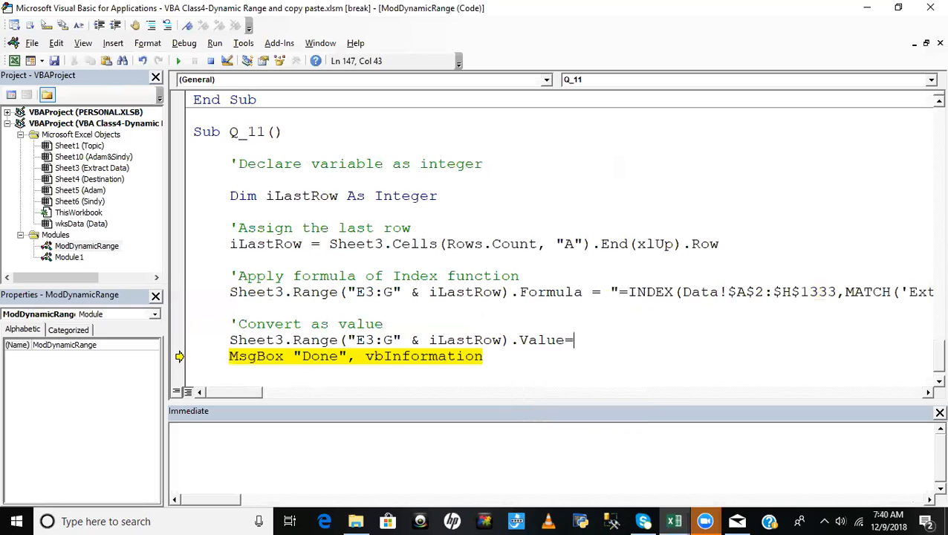
key("ctrl+v")
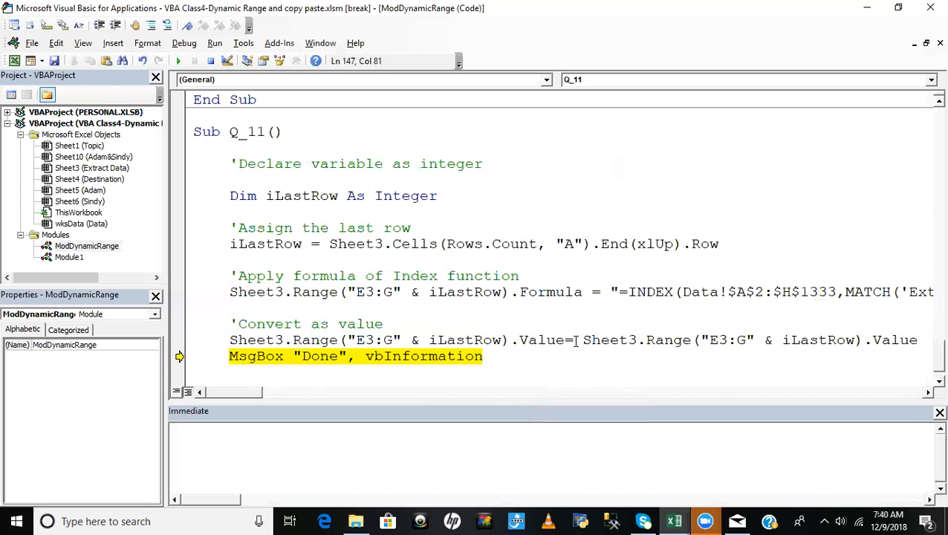
left_click(654, 306)
left_click(228, 356)
key("Return")
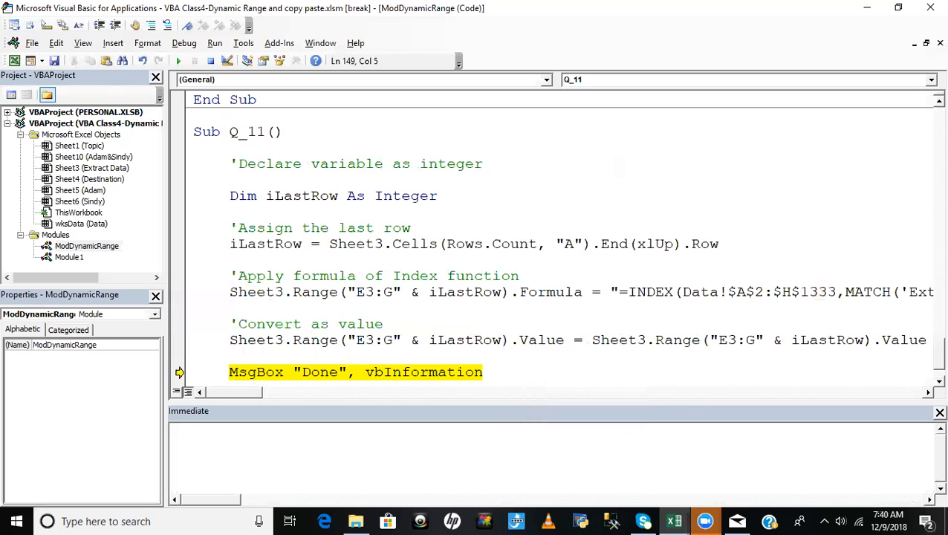
- Check the formula in E3 of Extract Data, then set the value-conversion line as the next statement and execute it
key("alt+F11")
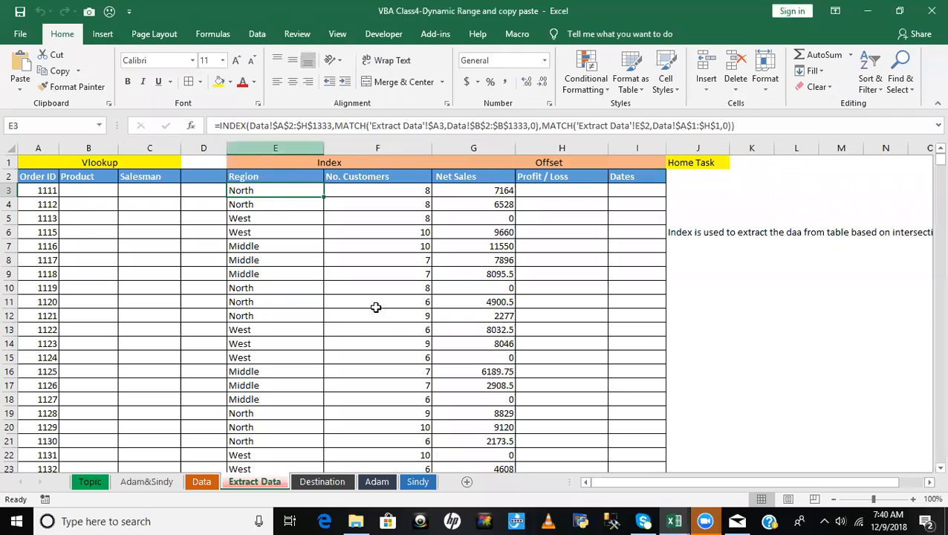
key("alt+F11")
right_click(309, 341)
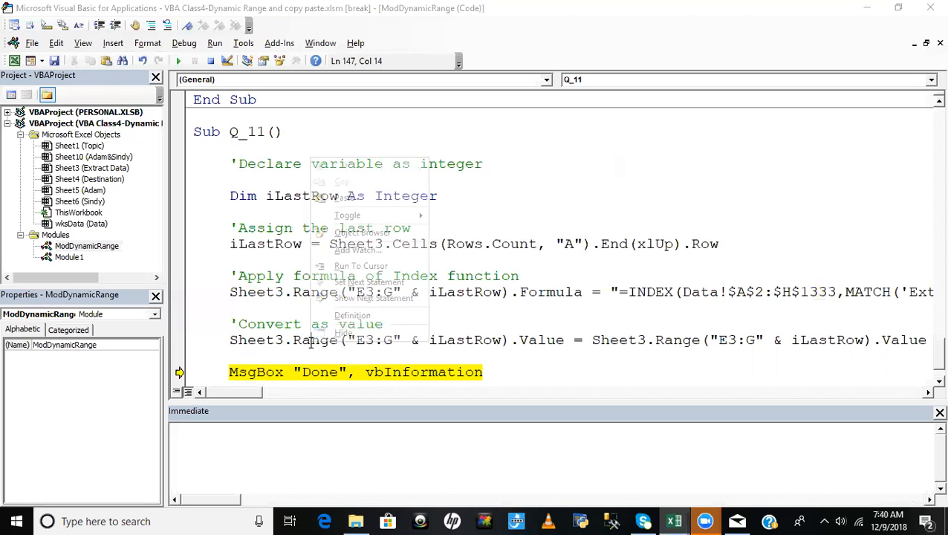
left_click(356, 282)
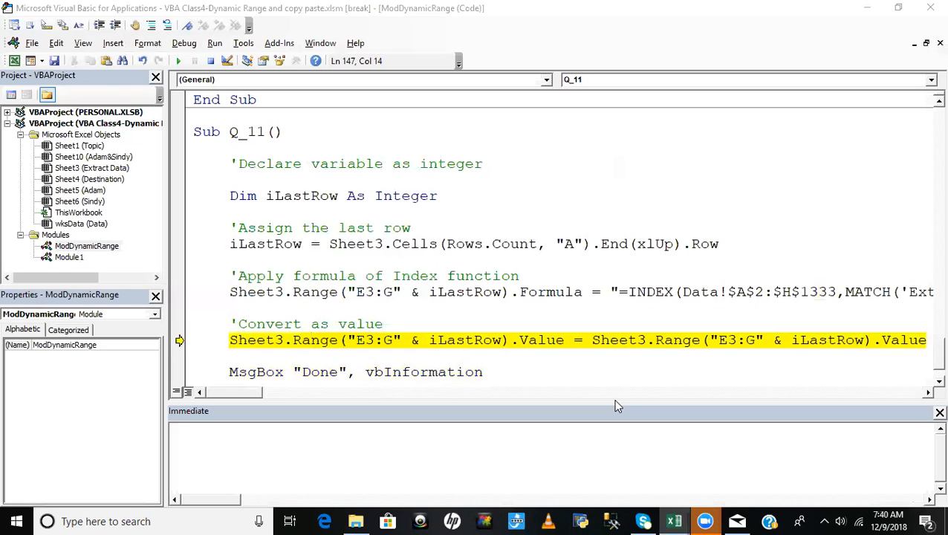
key("F8")
- Check sample cells in the Region, No. Customers and Net Sales columns of Extract Data for formulas or plain values
key("alt+F11")
left_click(235, 218)
left_click(265, 290)
left_click(391, 305)
left_click(474, 260)
left_click(481, 218)
left_click(484, 205)
left_click(405, 202)
left_click(401, 232)
left_click(390, 288)
left_click(397, 343)
left_click(410, 427)
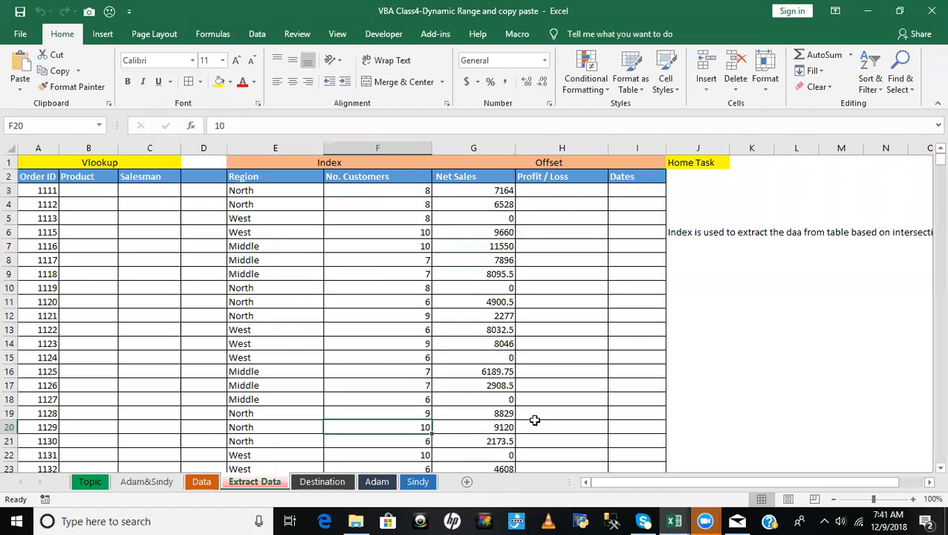
key("alt+Tab")
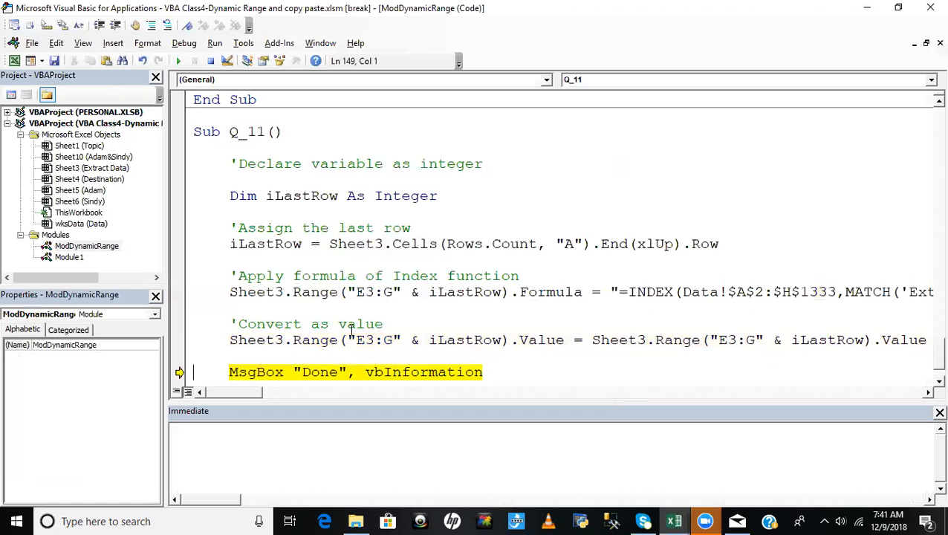
- Insert the line Sheet3.Range("E3:G" & iLastRow).Copy above the 'Convert as value comment, followed by a new line
left_click(254, 309)
key("Return")
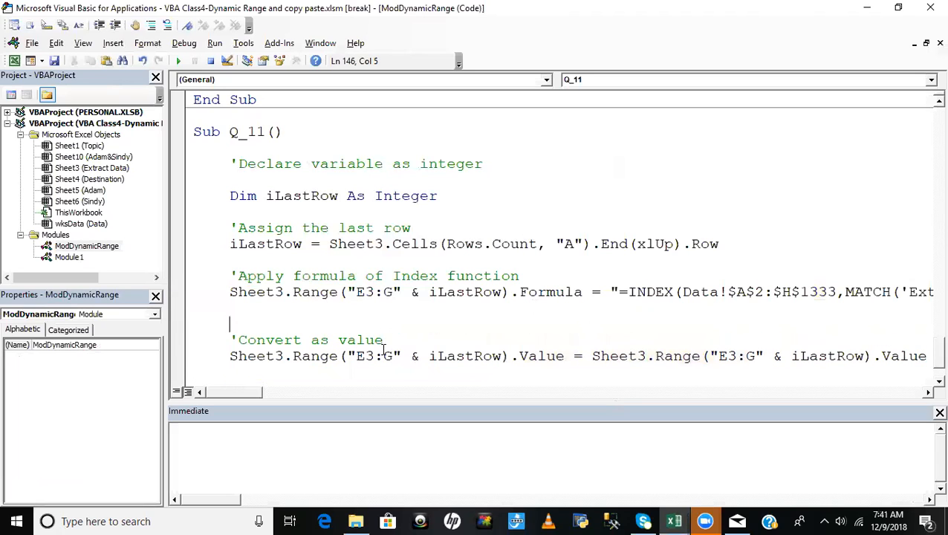
left_click_drag(229, 356, 509, 360)
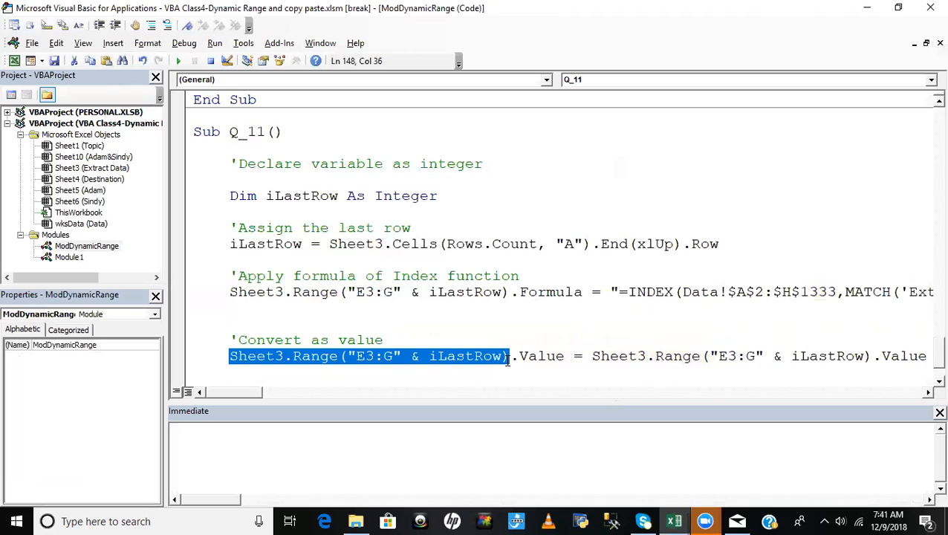
left_click(263, 316)
key("ctrl+v")
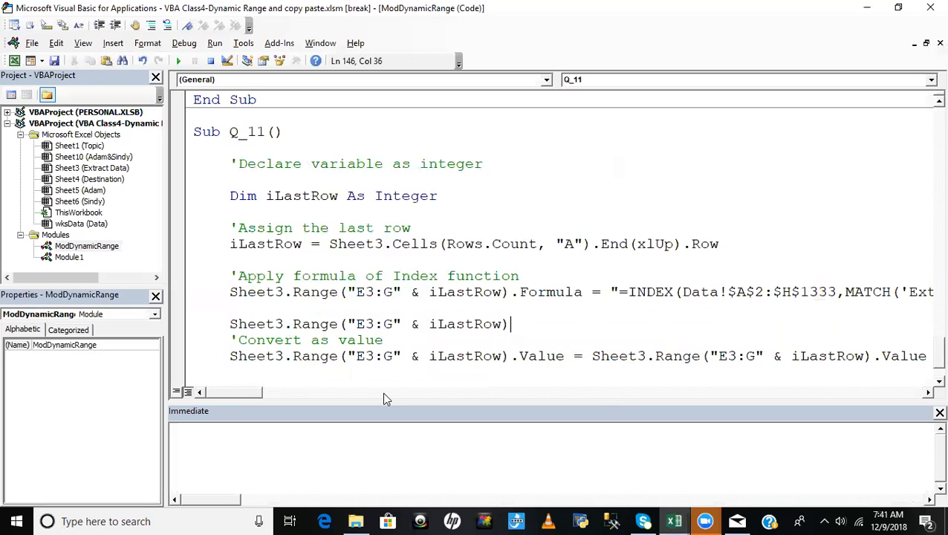
type(".cop")
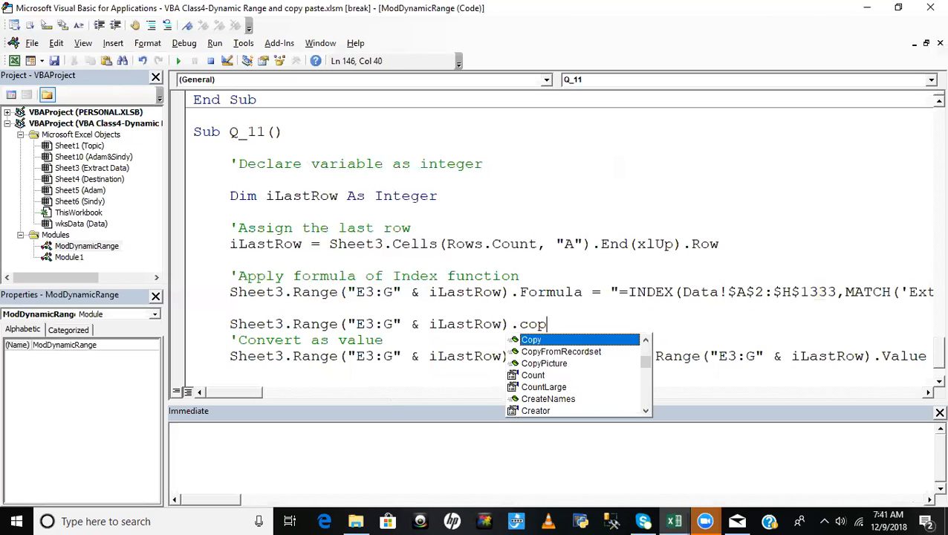
key("Tab")
key("Return")
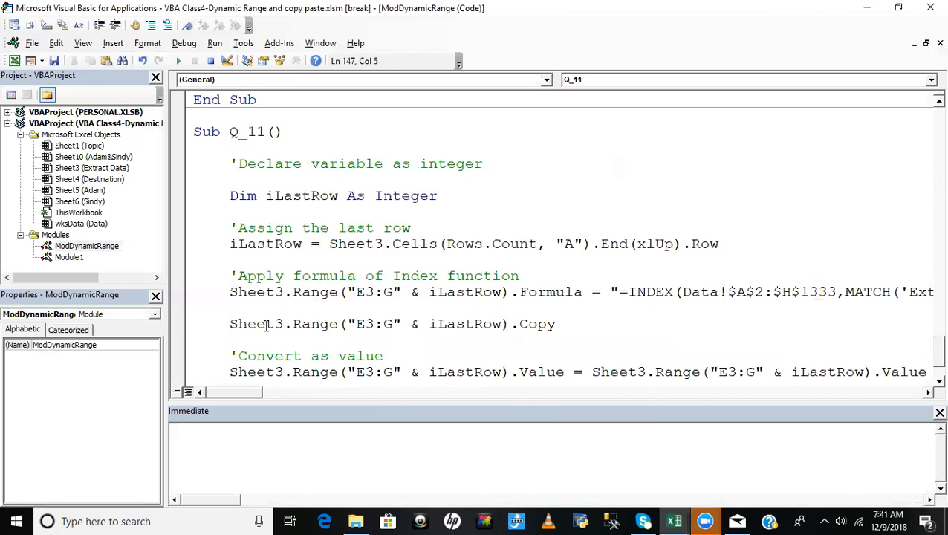
- Below the Copy line in Q_11, add a copy of its range reference reduced to Sheet3.Range("E3") for a method call
left_click_drag(229, 324, 512, 325)
key("ctrl+c")
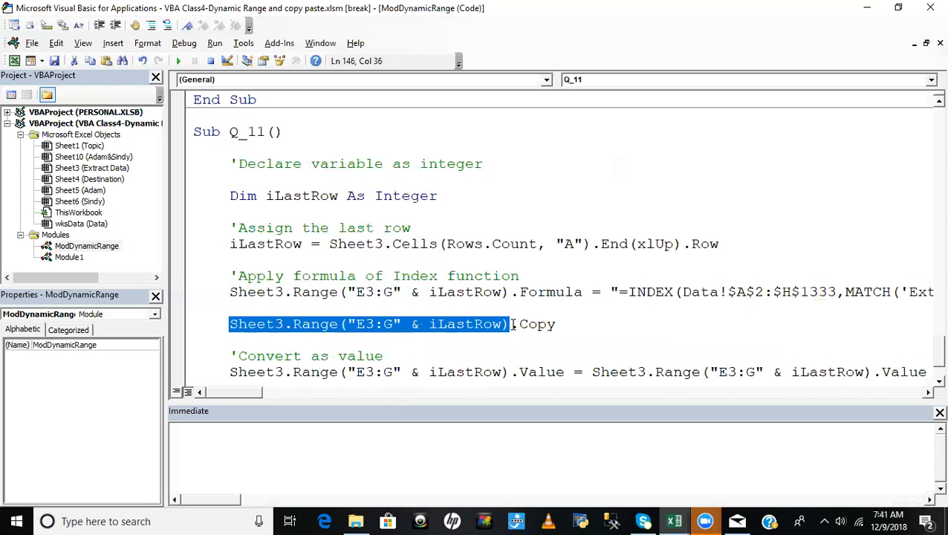
left_click(335, 343)
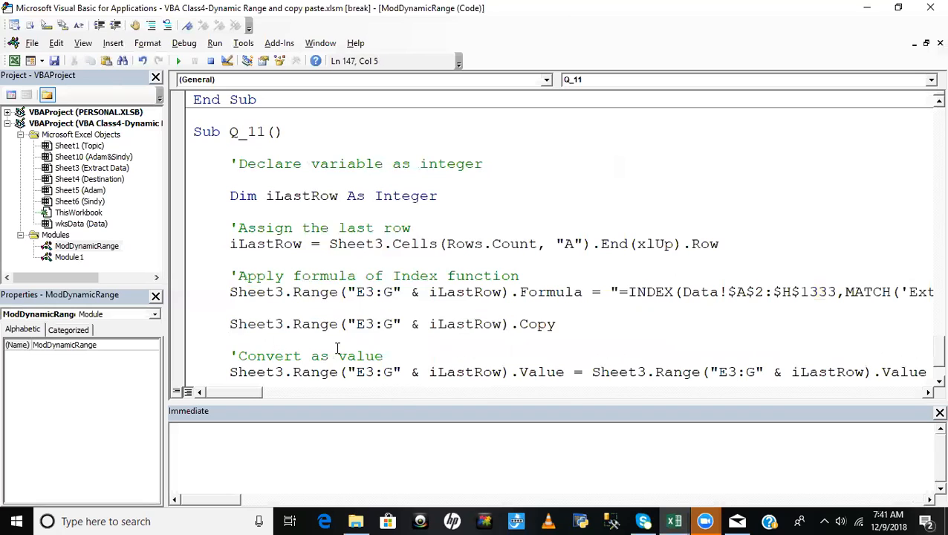
key("Return")
key("ctrl+v")
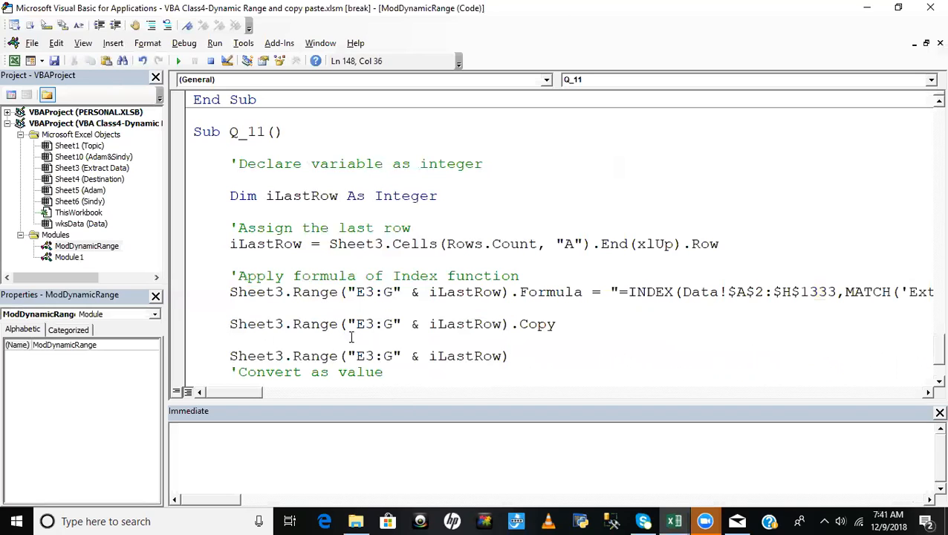
left_click_drag(383, 356, 584, 360)
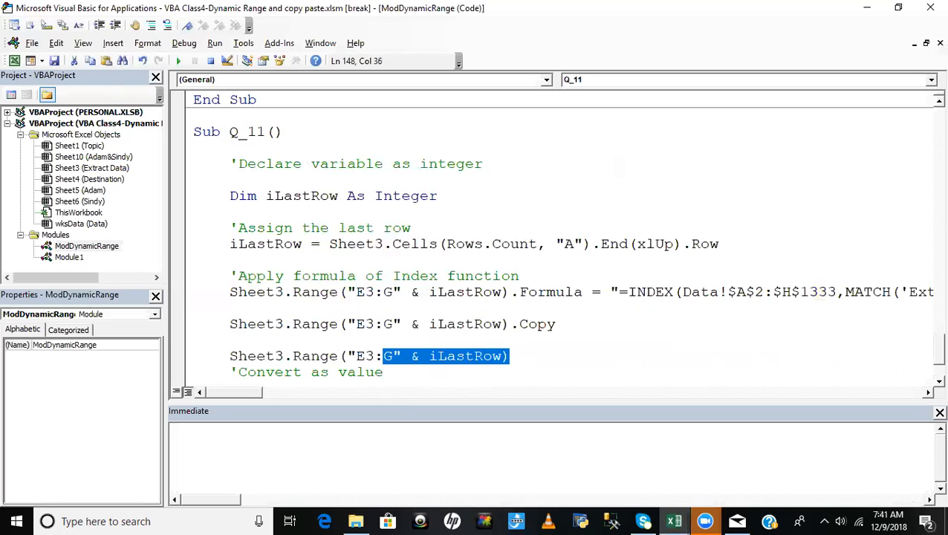
key("BackSpace")
key("BackSpace")
type("\"")
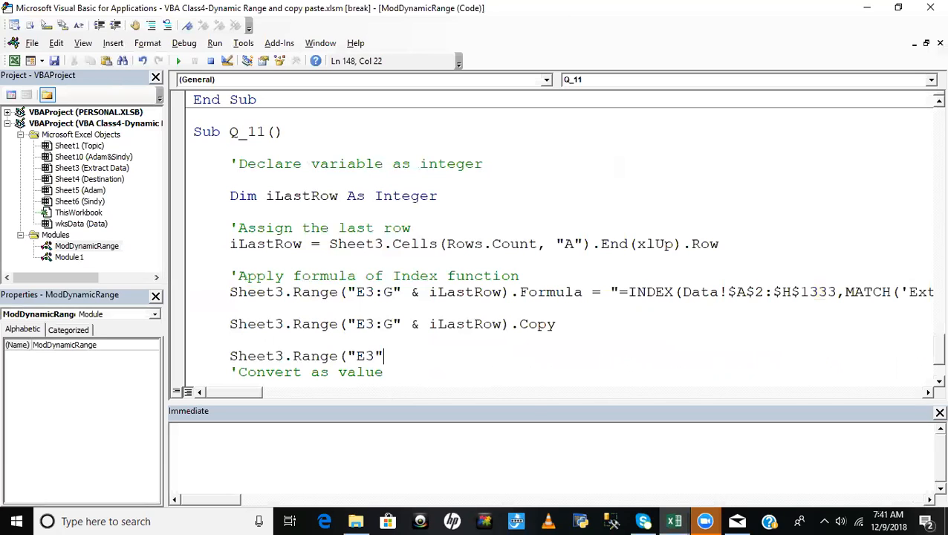
type(").past")
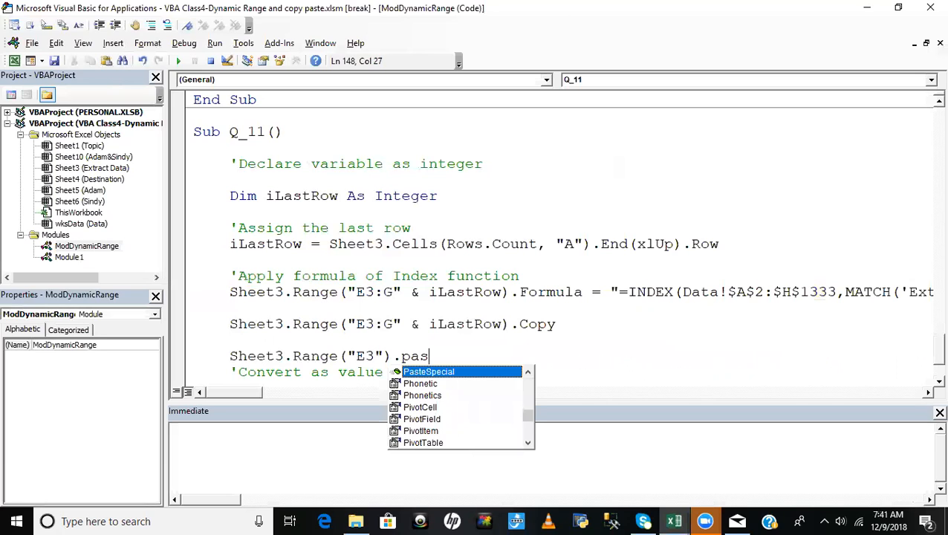
- Complete the Sheet3.Range("E3") line with PasteSpecial(xlPasteValues) and remove the blank line between it and the Copy line
key("Tab")
type("(")
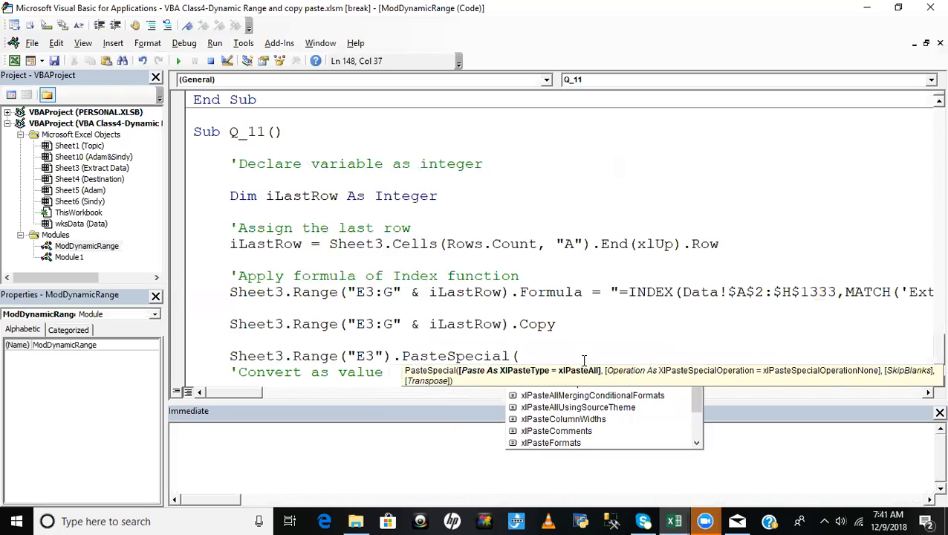
key("Down")
key("Down")
key("Down")
key("Down")
key("Down")
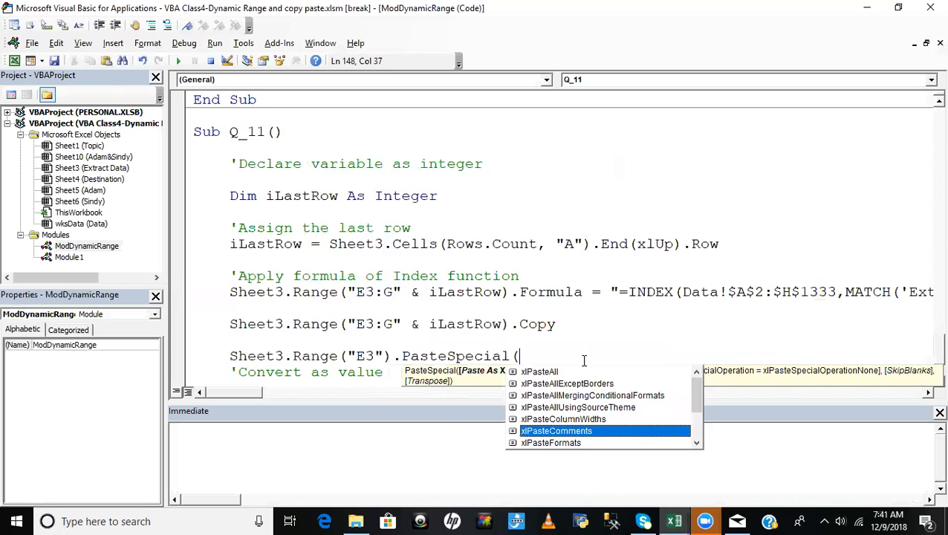
key("Down")
key("Down")
key("Down")
key("Down")
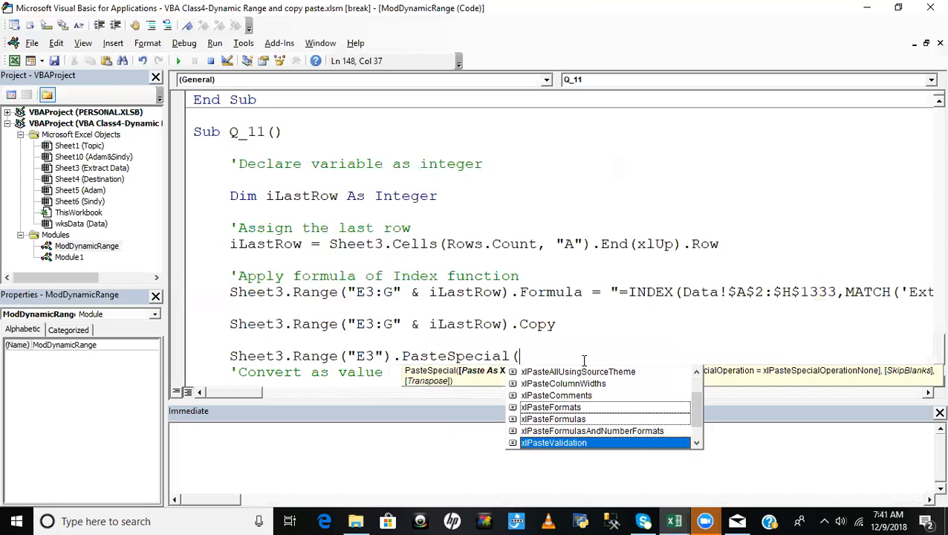
key("Down")
key("Down")
key("Up")
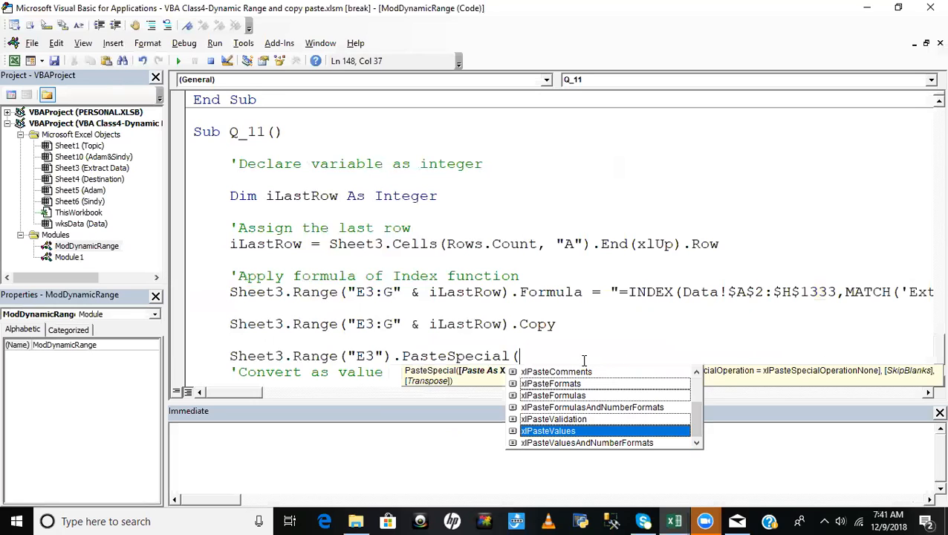
key("Tab")
type(")")
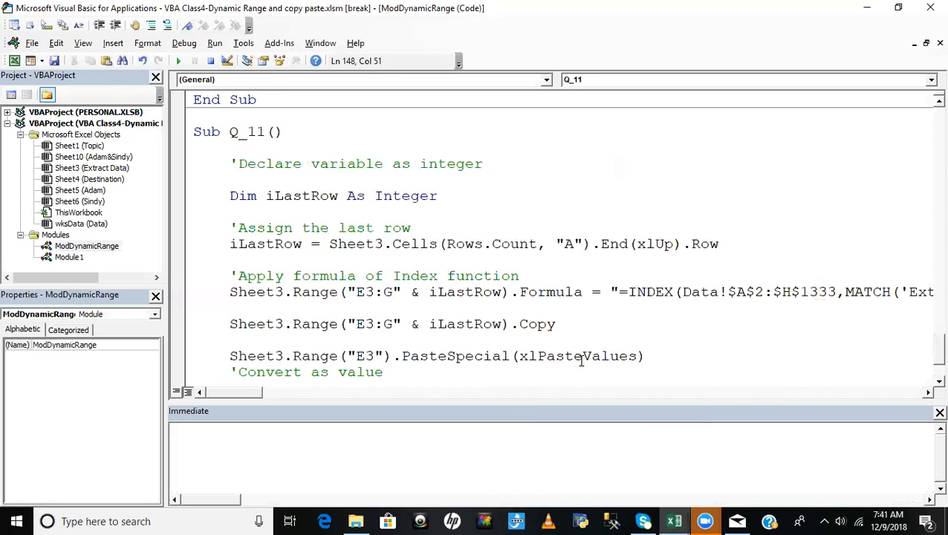
left_click(185, 336)
key("Delete")
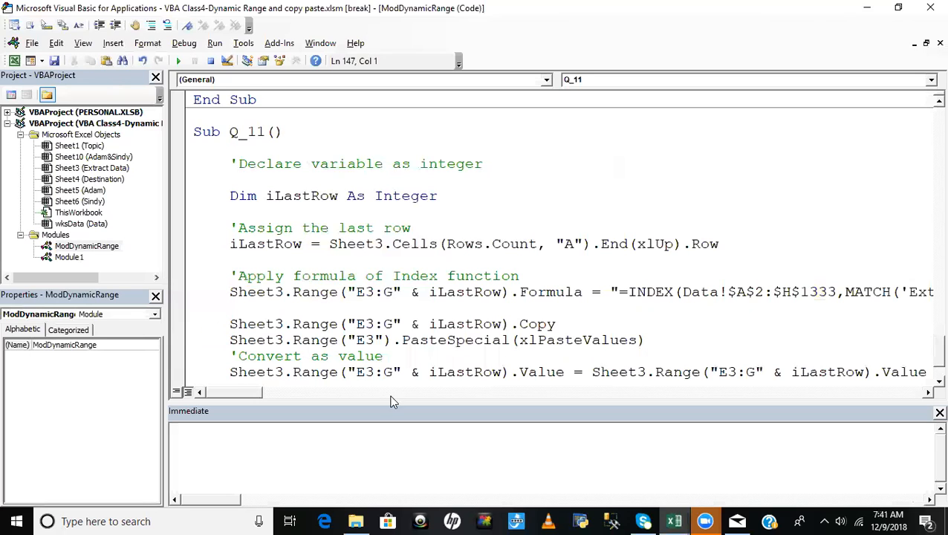
left_click(536, 324)
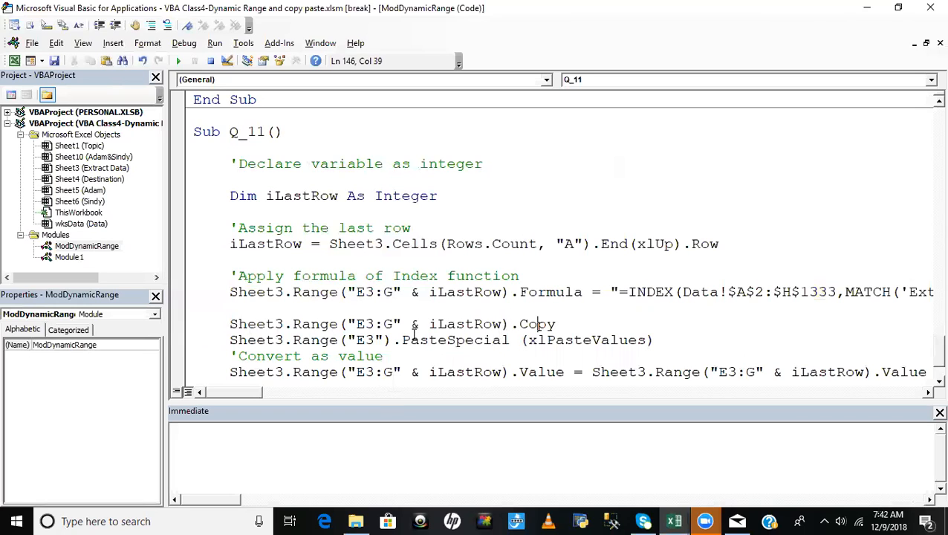
left_click_drag(231, 324, 582, 326)
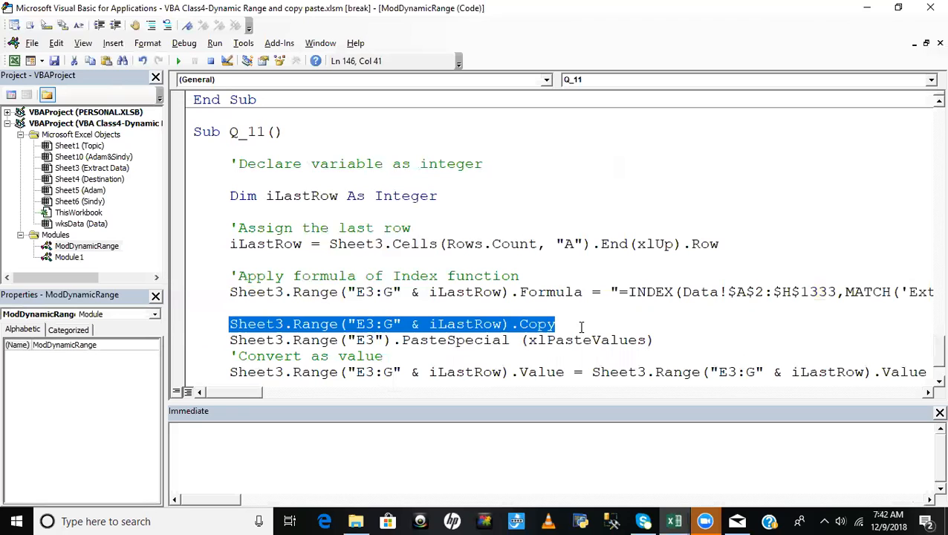
- Switch to the Extract Data sheet in Excel and enter 1 in K9 and 2 in K10
key("alt+F11")
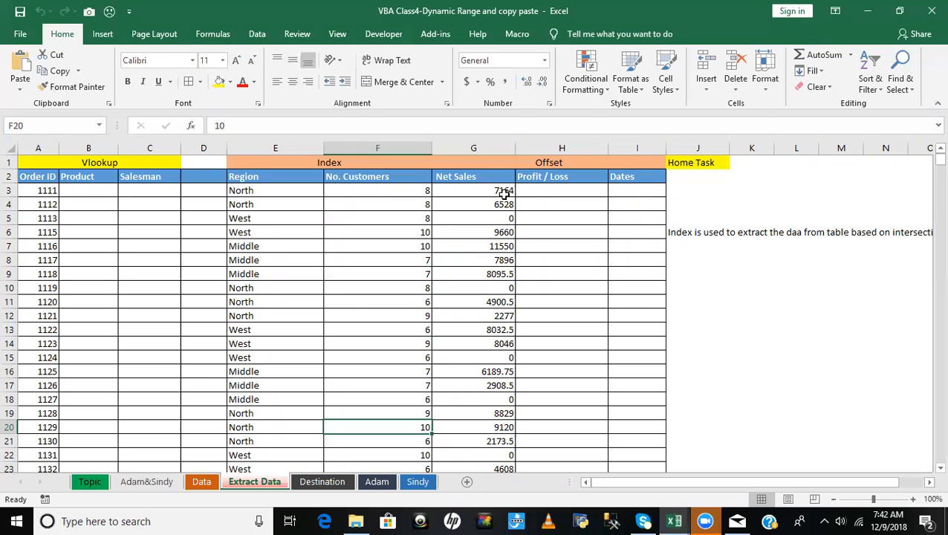
left_click(502, 204)
left_click(757, 275)
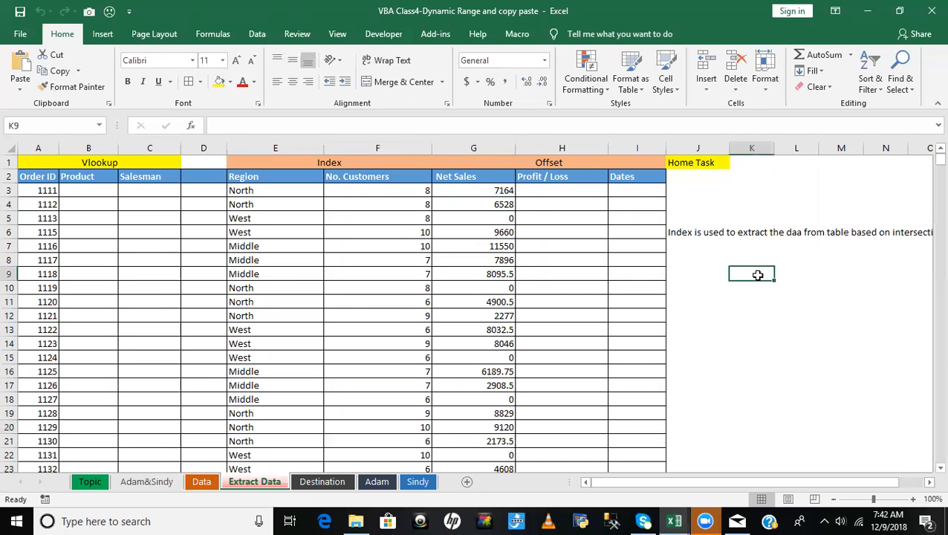
type("1")
key("Return")
type("2")
key("Return")
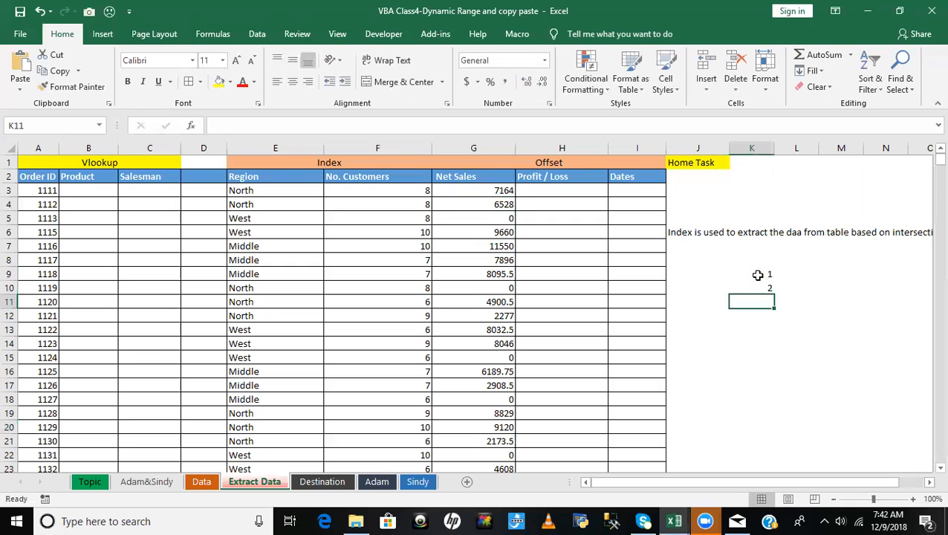
type("=sum")
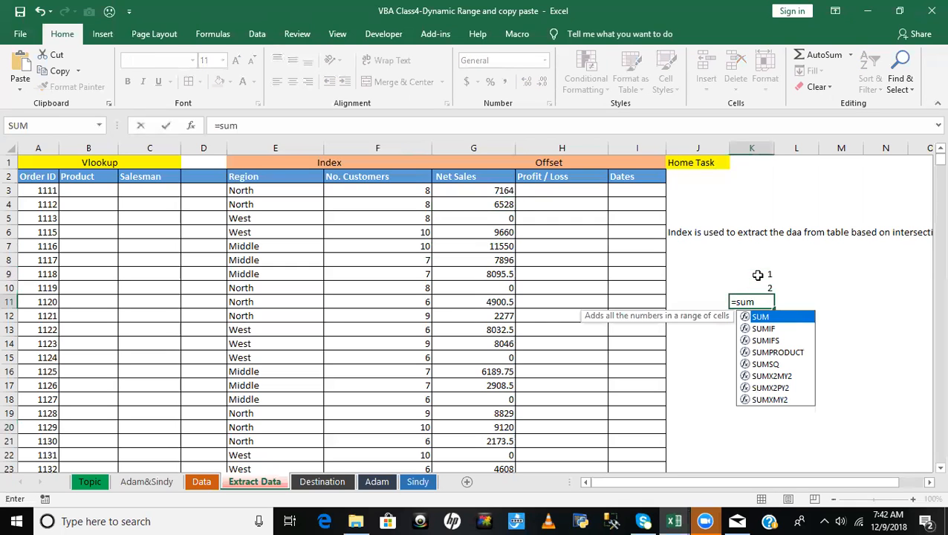
key("BackSpace")
key("BackSpace")
key("BackSpace")
key("Escape")
key("Escape")
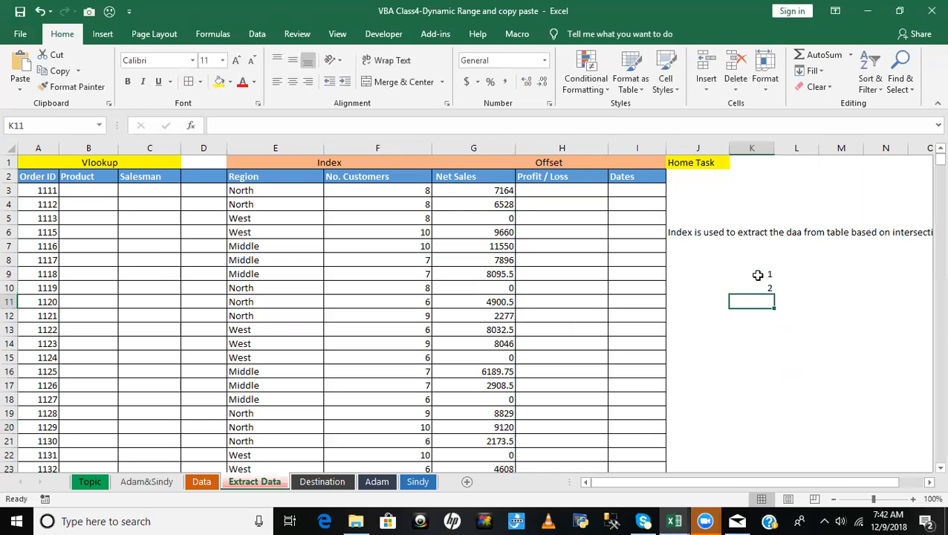
- Use AutoSum to total K9:K10 in cell K11 and check the resulting formula
key("alt+equal")
key("Return")
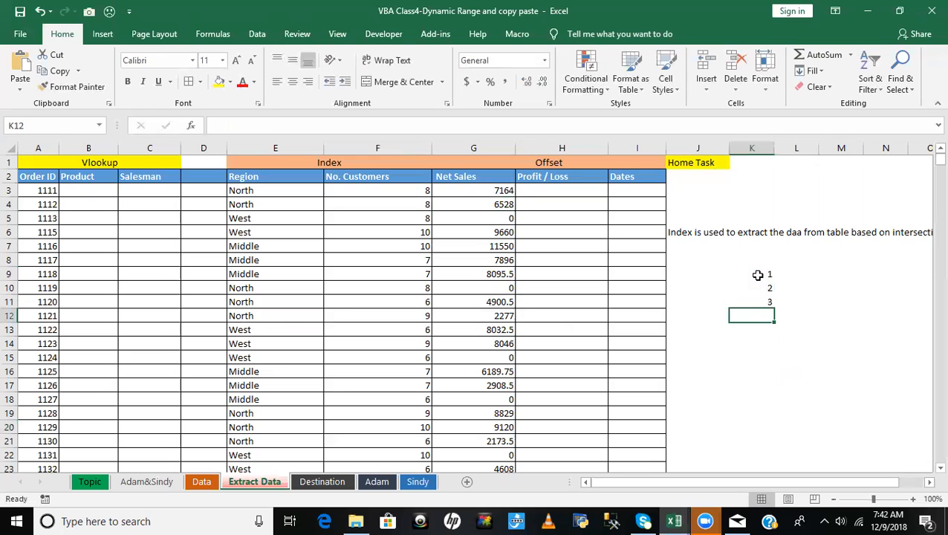
left_click(759, 300)
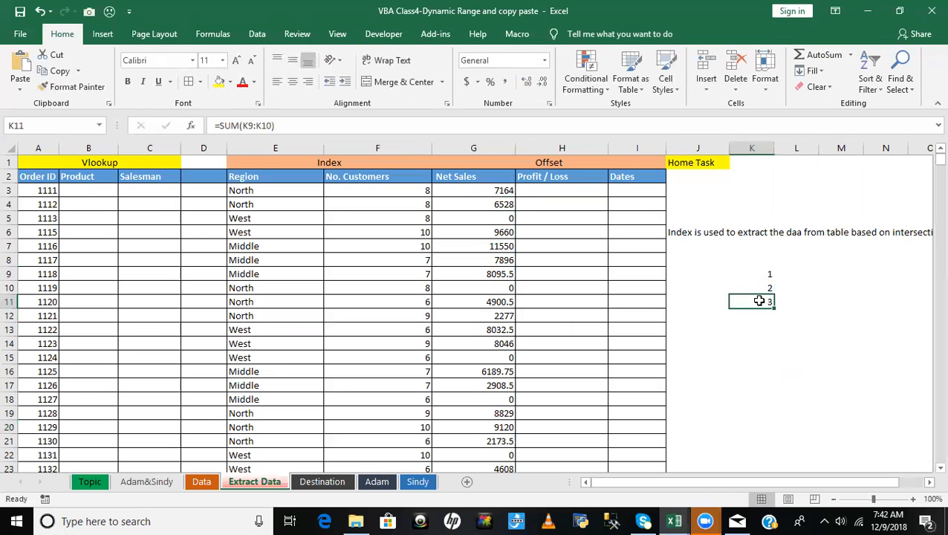
- Copy K11, examine the Paste Special options for cell K14, and close the dialog without pasting
key("ctrl+c")
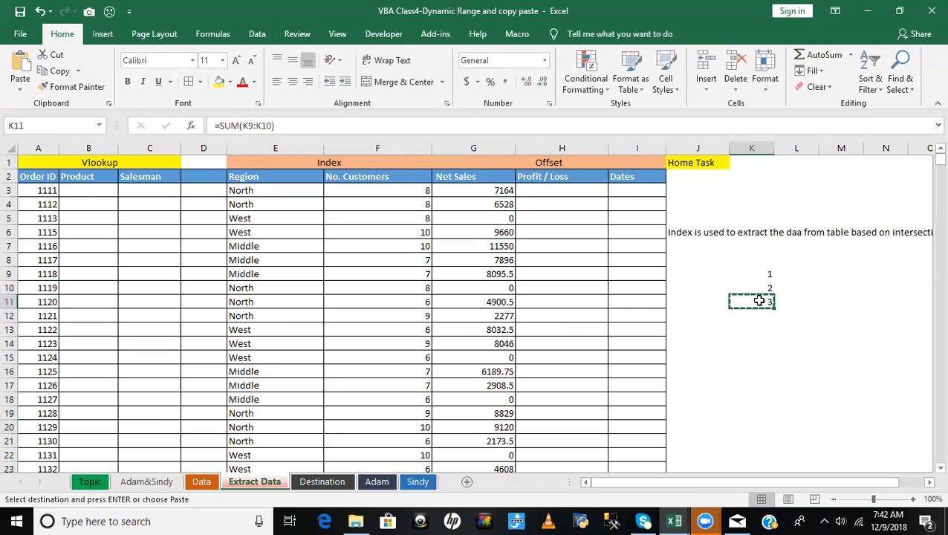
left_click(756, 346)
key("ctrl+alt+v")
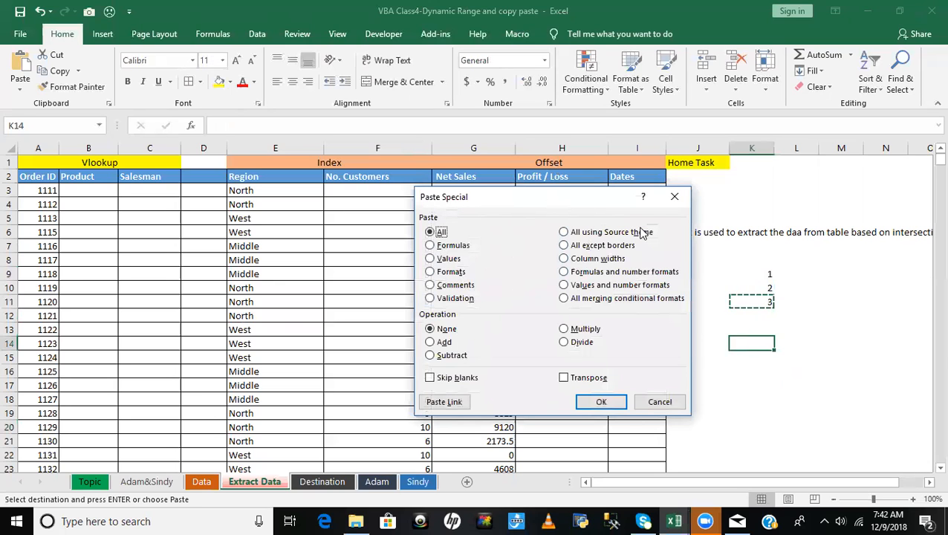
left_click(678, 402)
- Back in the VBA editor, delete the PasteSpecial argument on the E3 line and re-enter it as (xlPasteValues)
key("alt+F11")
left_click(482, 350)
left_click_drag(403, 340, 705, 343)
key("BackSpace")
key("BackSpace")
key("BackSpace")
key("BackSpace")
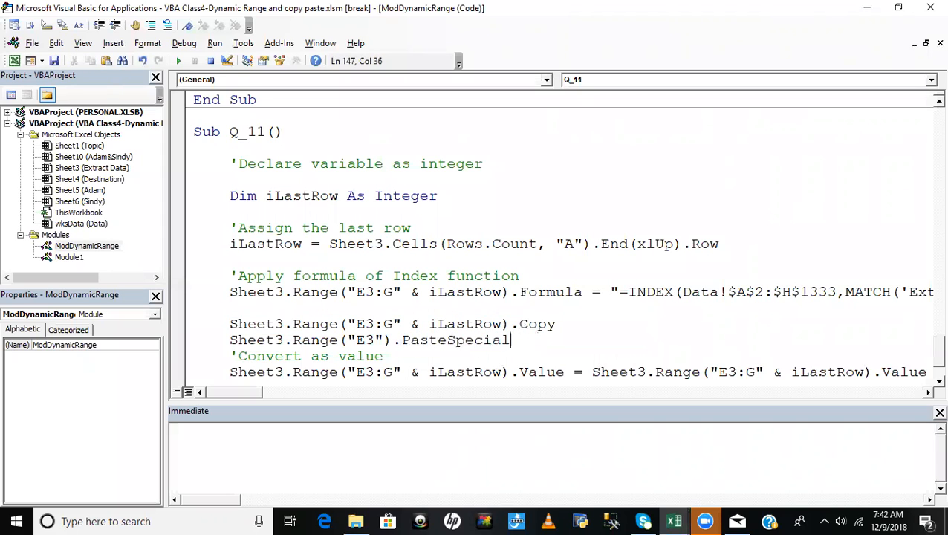
type("(")
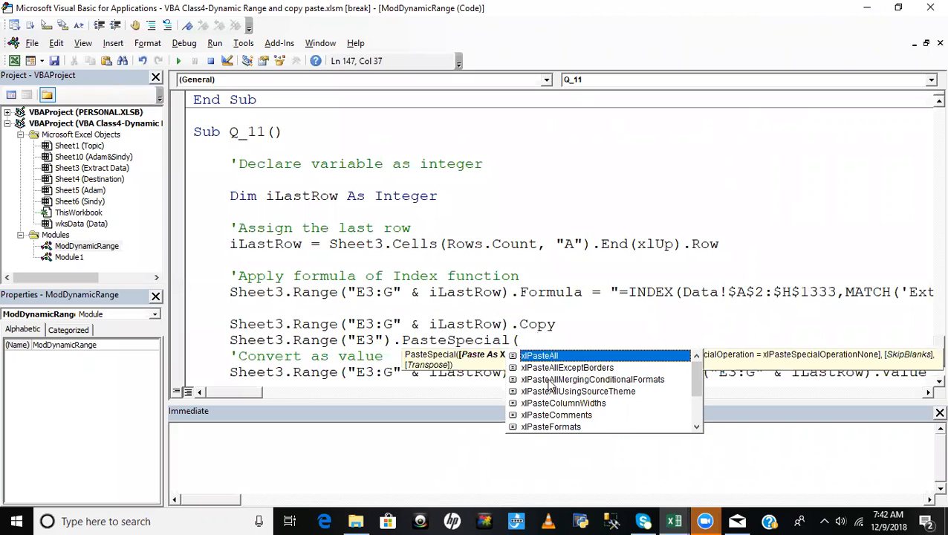
key("Down")
key("Down")
key("Down")
key("Down")
key("Down")
key("Down")
key("Down")
key("Down")
key("Down")
key("Down")
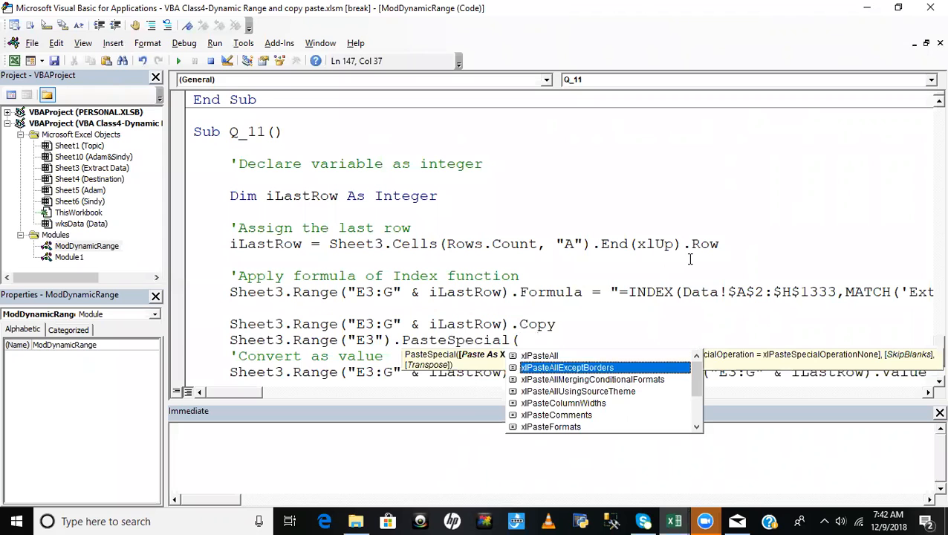
key("Down")
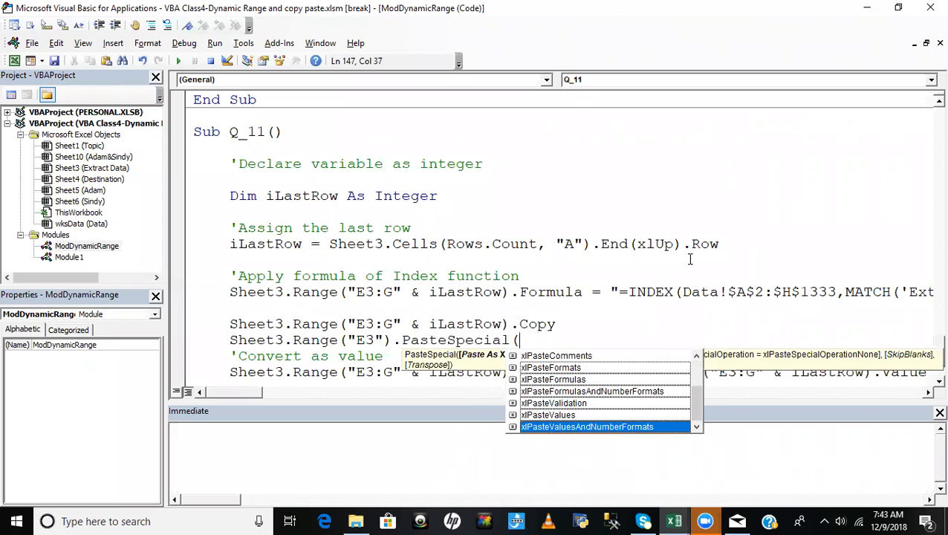
key("Up")
key("Up")
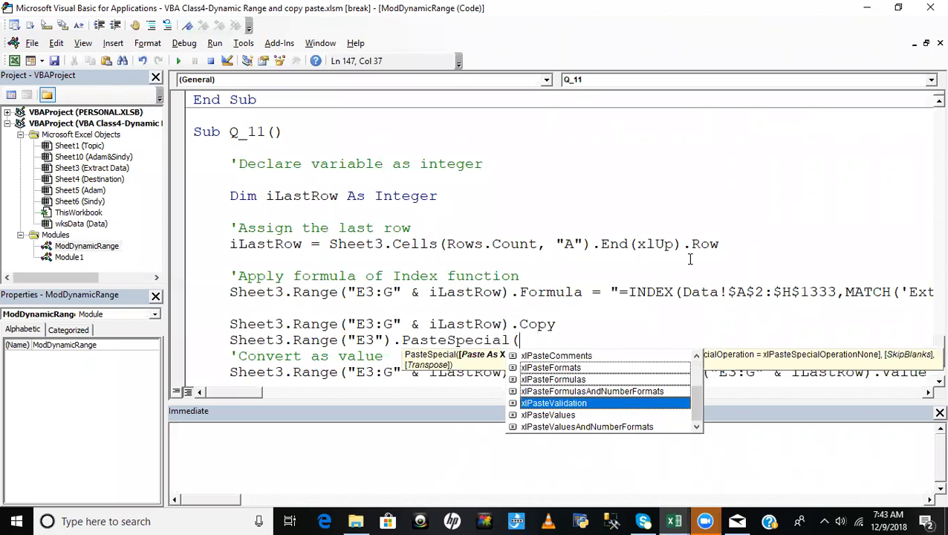
key("Down")
key("Tab")
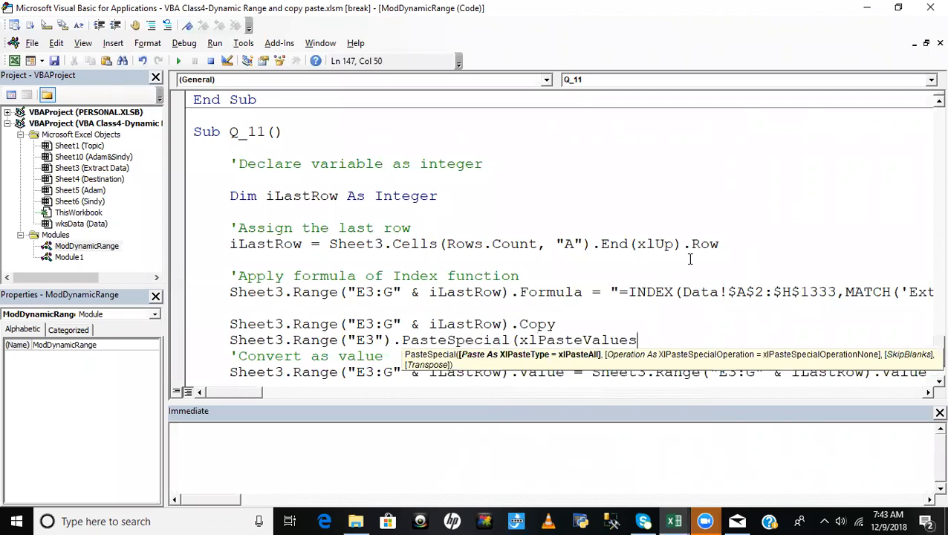
type(")")
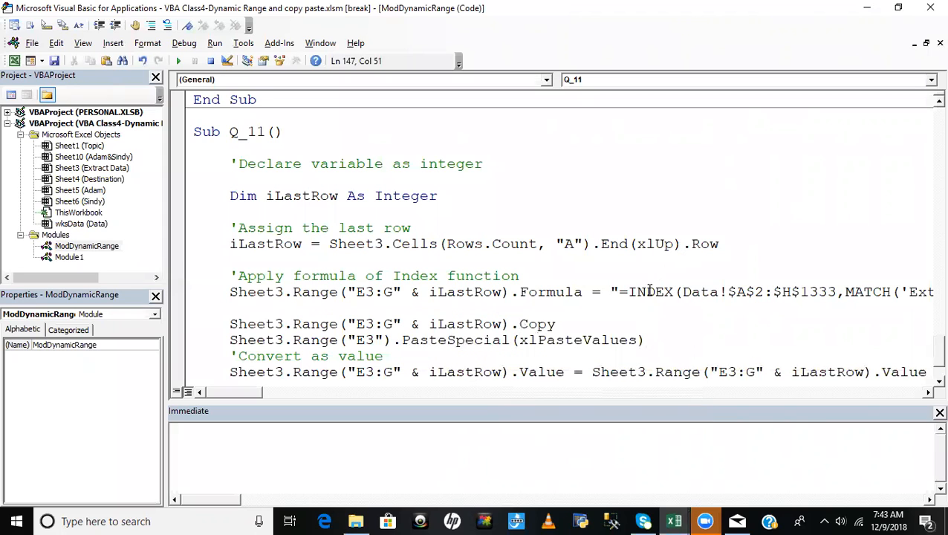
key("Down")
left_click(311, 324)
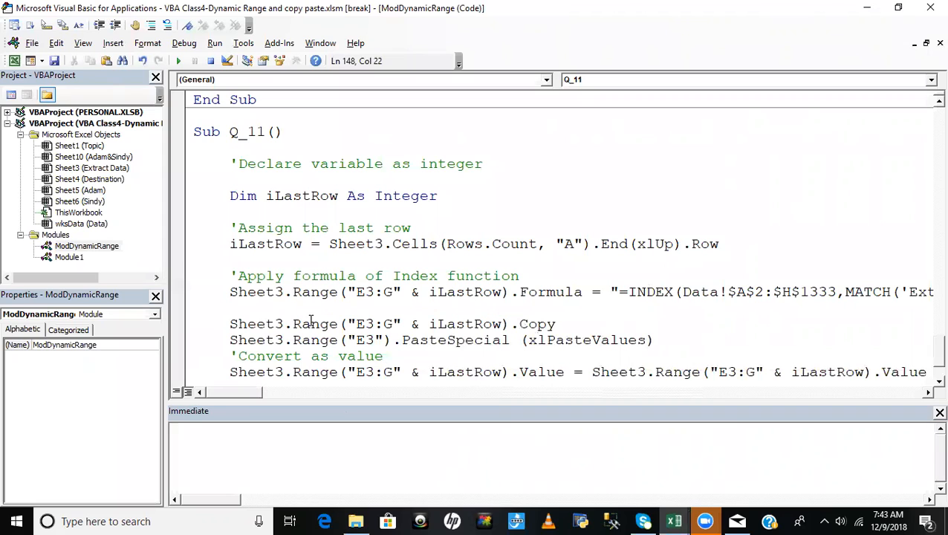
- Comment out the Sheet3.Range value-conversion line and insert a blank line above the 'Convert as value comment
left_click(229, 371)
type("'")
key("Up")
left_click(311, 356)
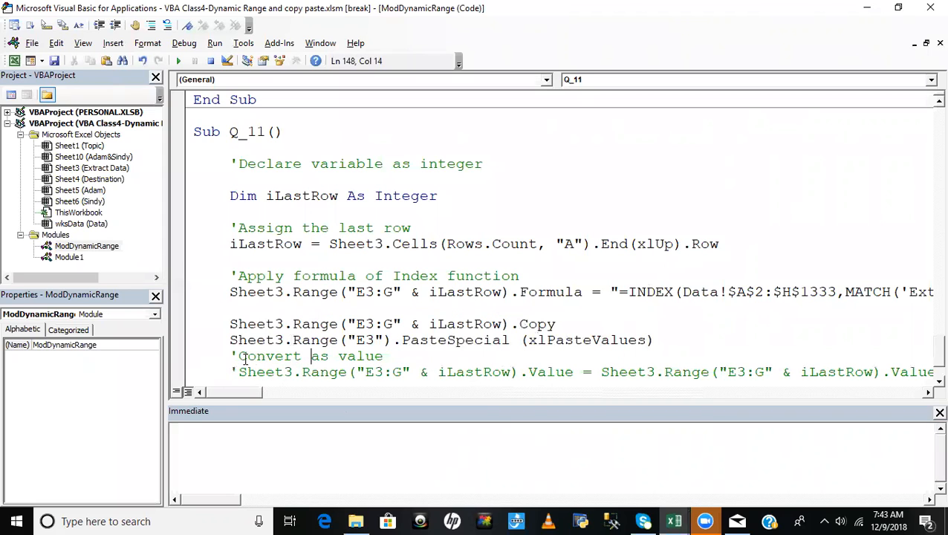
left_click(231, 357)
key("Return")
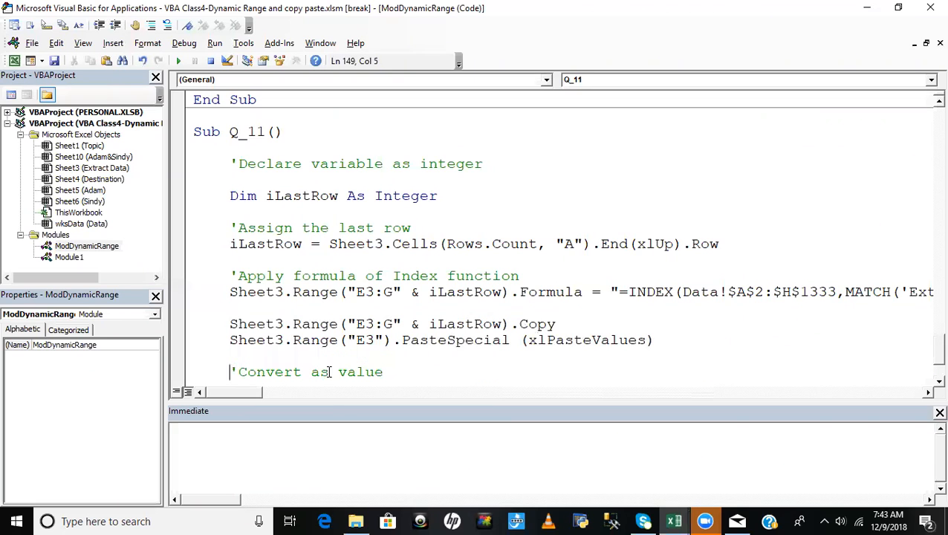
- Set the iLastRow assignment line as the next statement to execute in Q_11
left_click(376, 324)
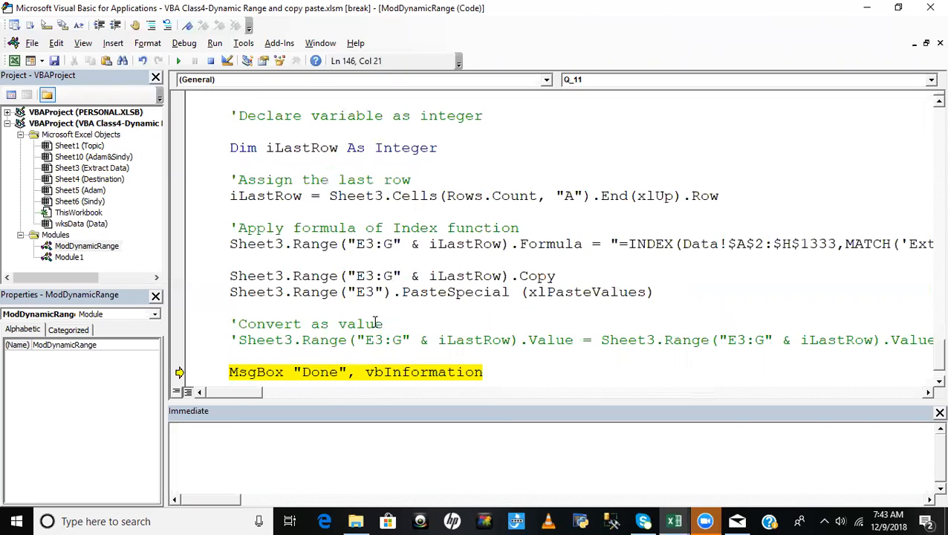
right_click(264, 195)
left_click(325, 326)
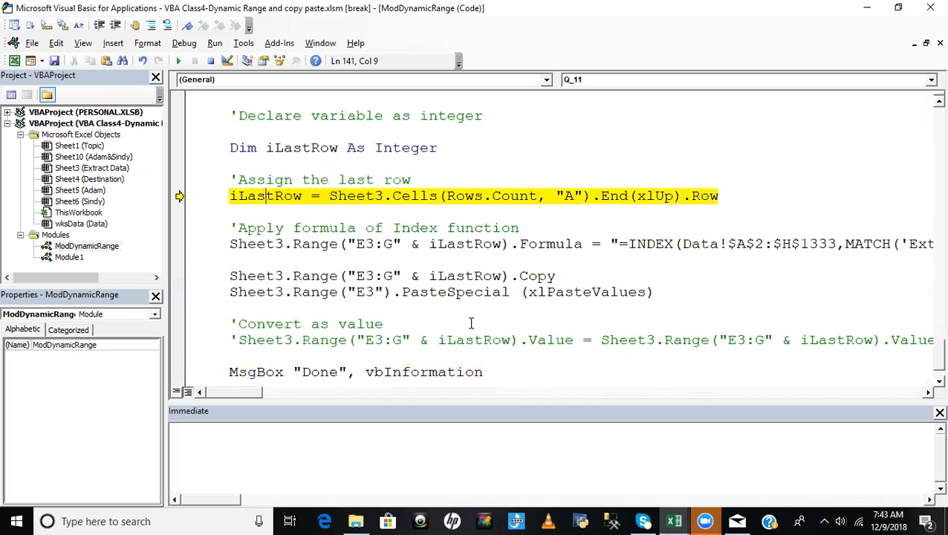
- Step through the iLastRow assignment and INDEX formula lines of Q_11, and inspect the formula in E4 on Extract Data
key("F8")
mouse_move(266, 195)
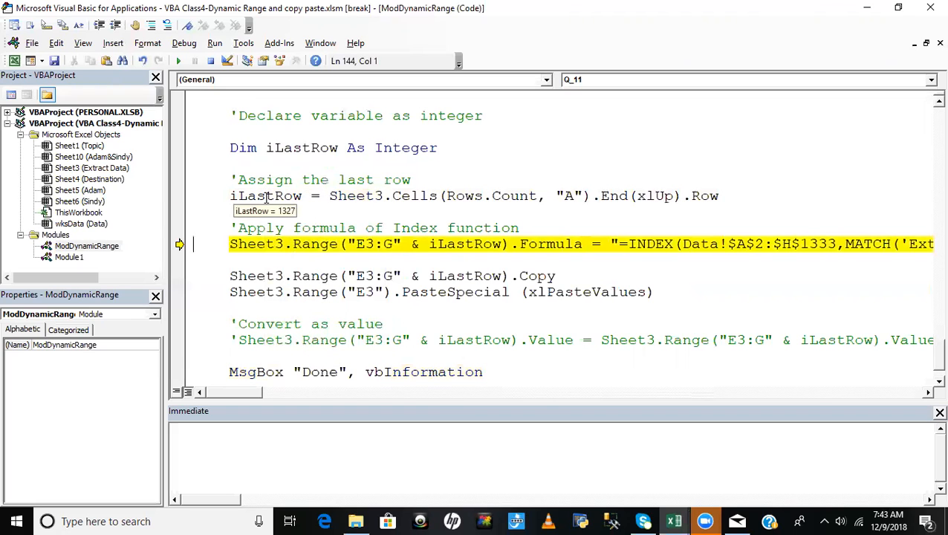
key("F8")
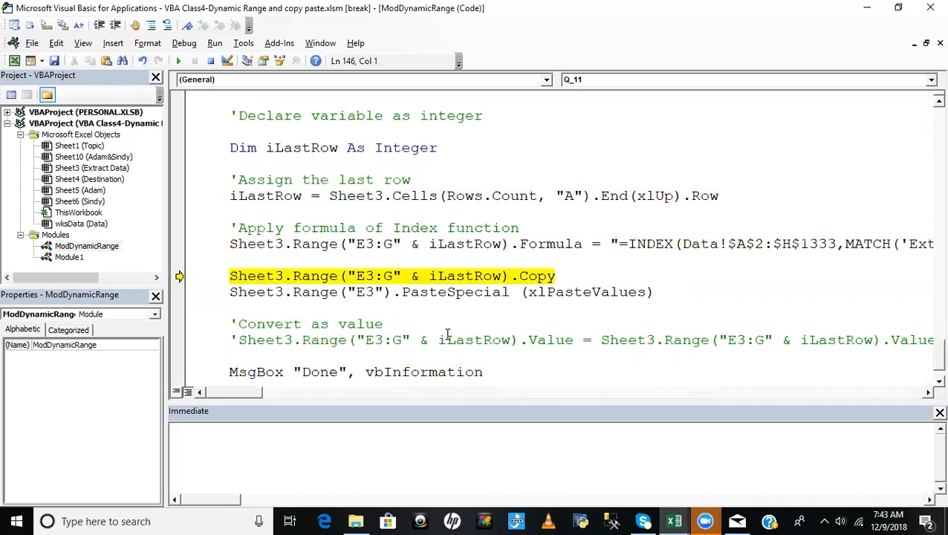
key("alt+F11")
left_click(334, 205)
left_click(265, 203)
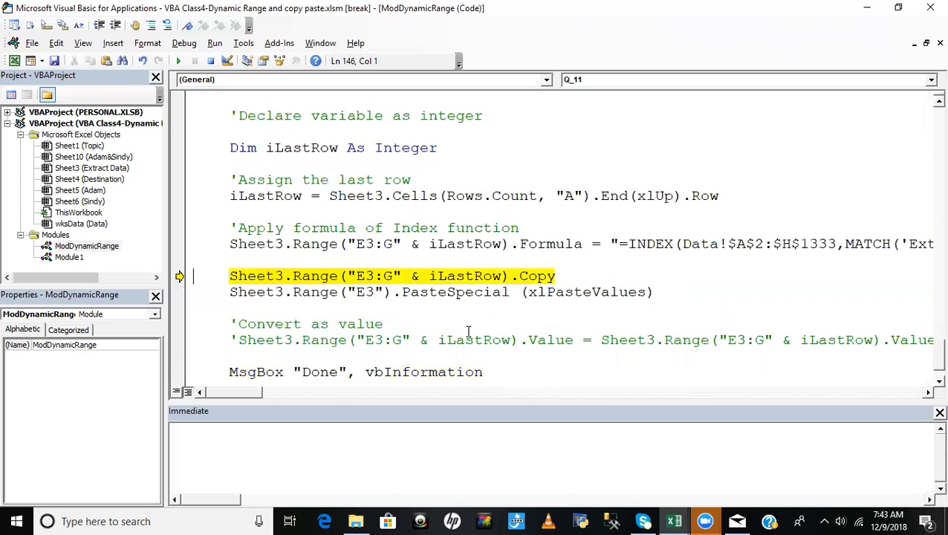
- Execute the Copy and PasteSpecial lines of Q_11, and check cells E5 and G3 on Extract Data for plain values
key("alt+F11")
mouse_move(551, 305)
key("F8")
key("F8")
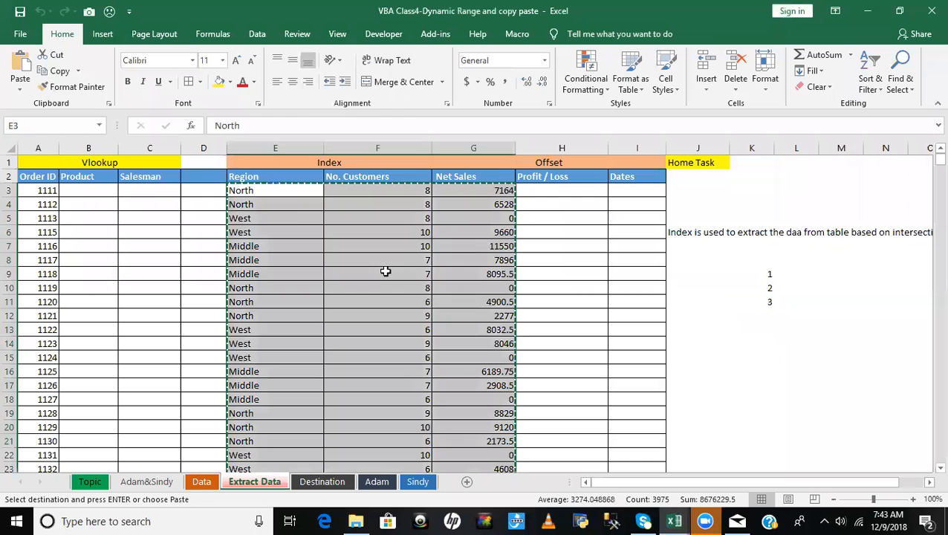
key("alt+F11")
left_click(307, 222)
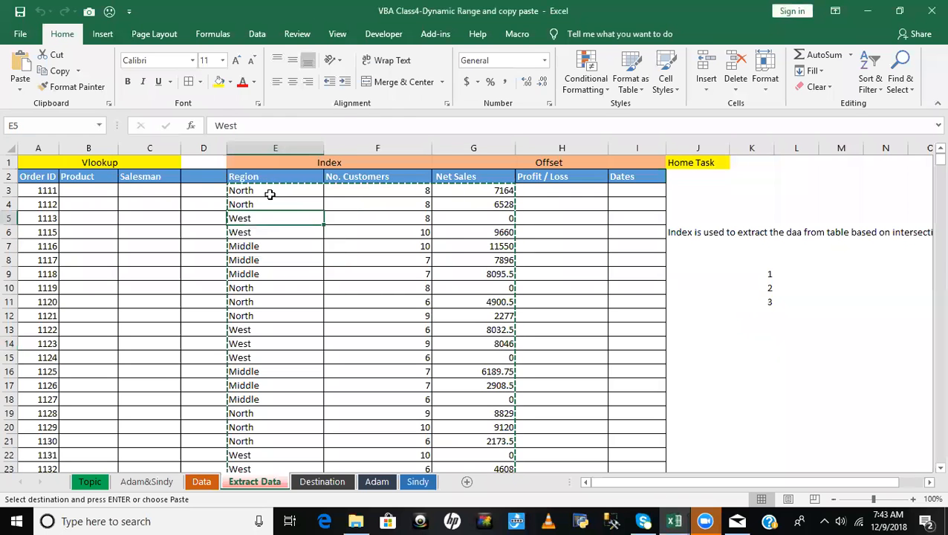
left_click(472, 190)
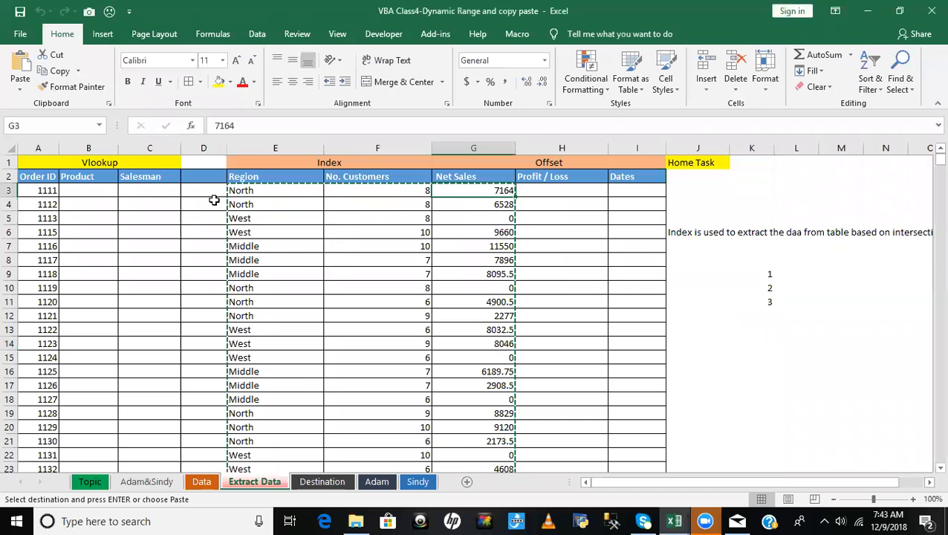
key("alt+F11")
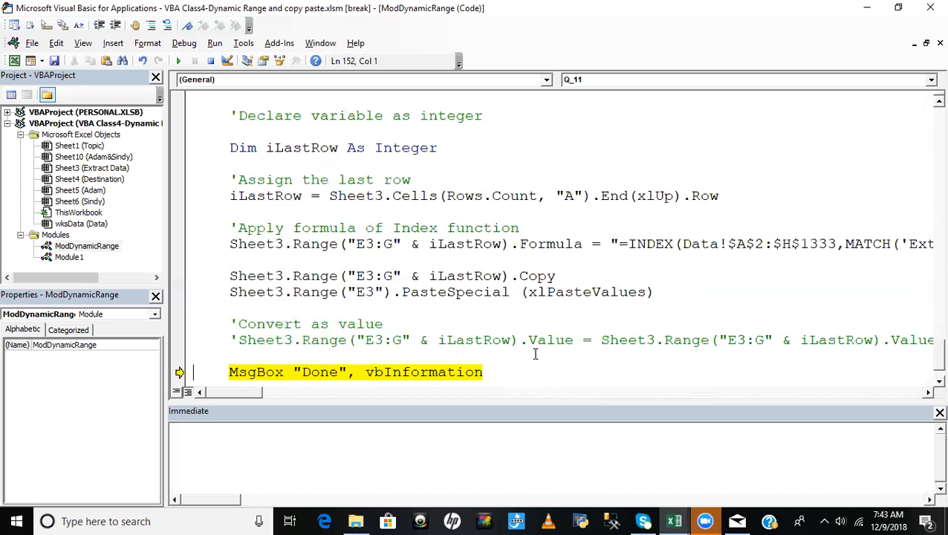
- Add the line Application.CutCopyMode = False below the PasteSpecial statement, separated by a blank line
left_click(657, 292)
key("Return")
key("Return")
type("applica")
type("tion")
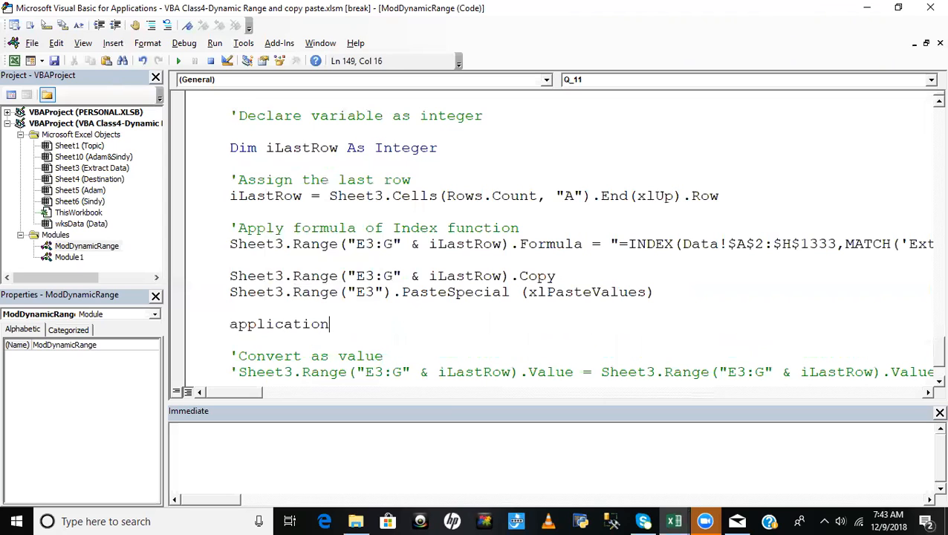
type(".")
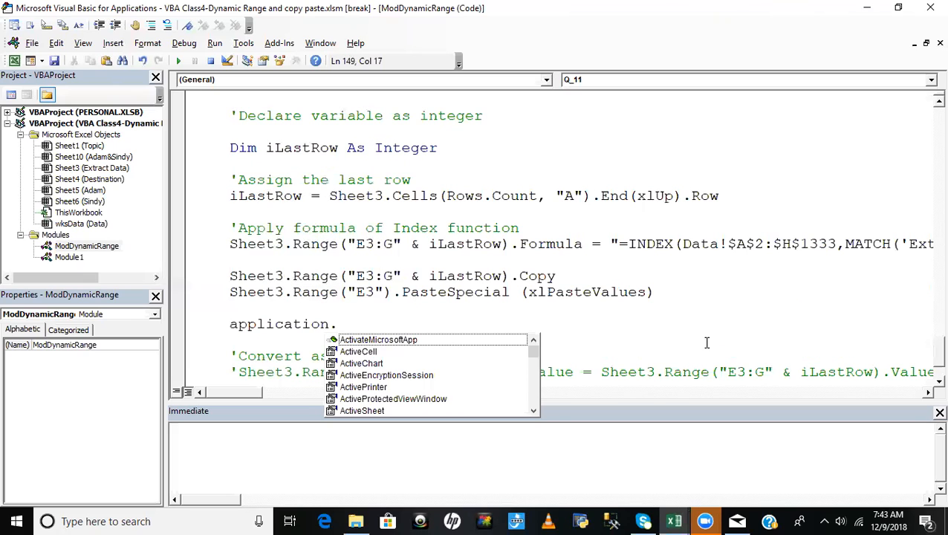
type("cut")
key("Tab")
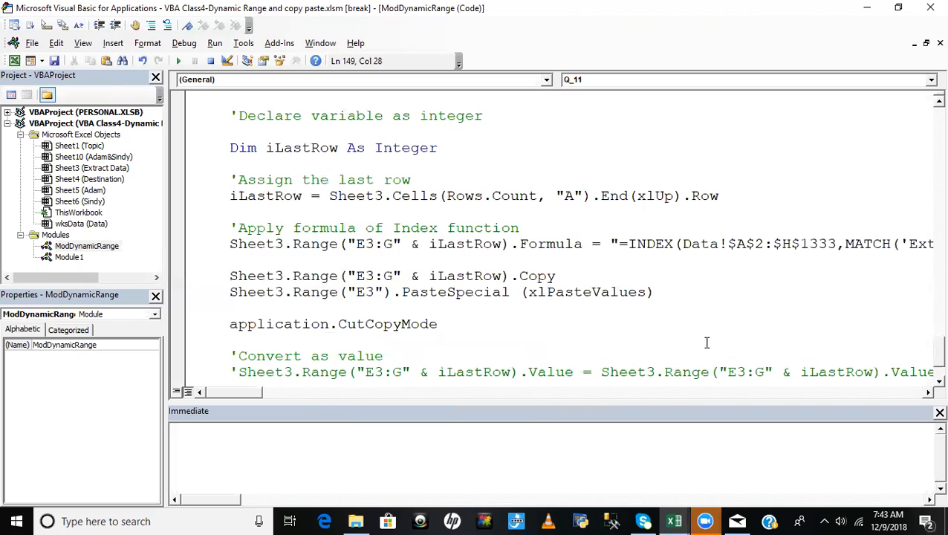
type("=false")
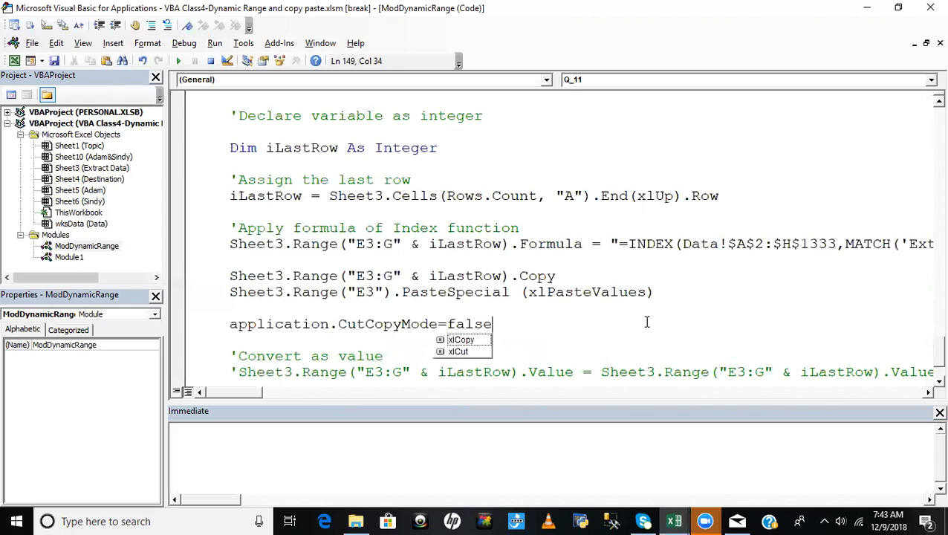
left_click(562, 267)
- Set the Application.CutCopyMode line as the next statement, execute it, and view the copied range on Extract Data
left_click(301, 324)
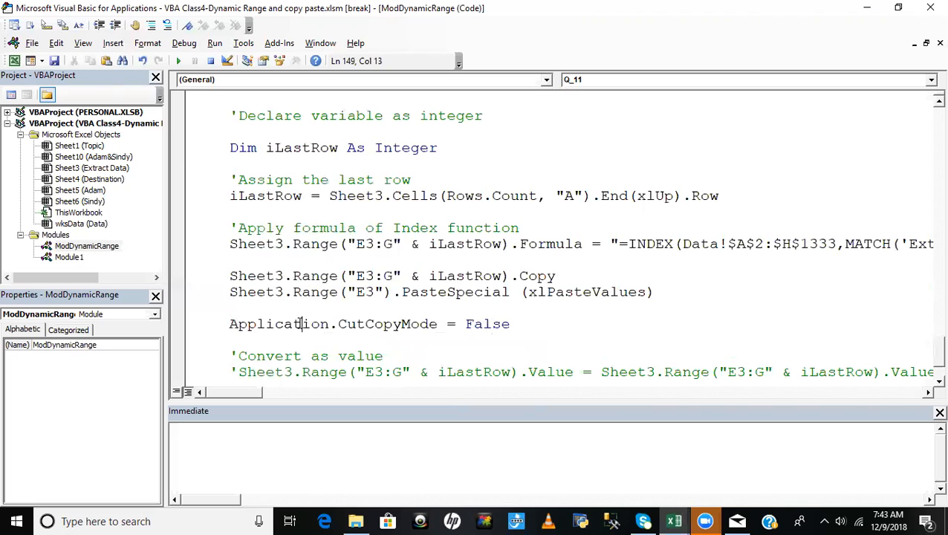
right_click(300, 323)
left_click(358, 262)
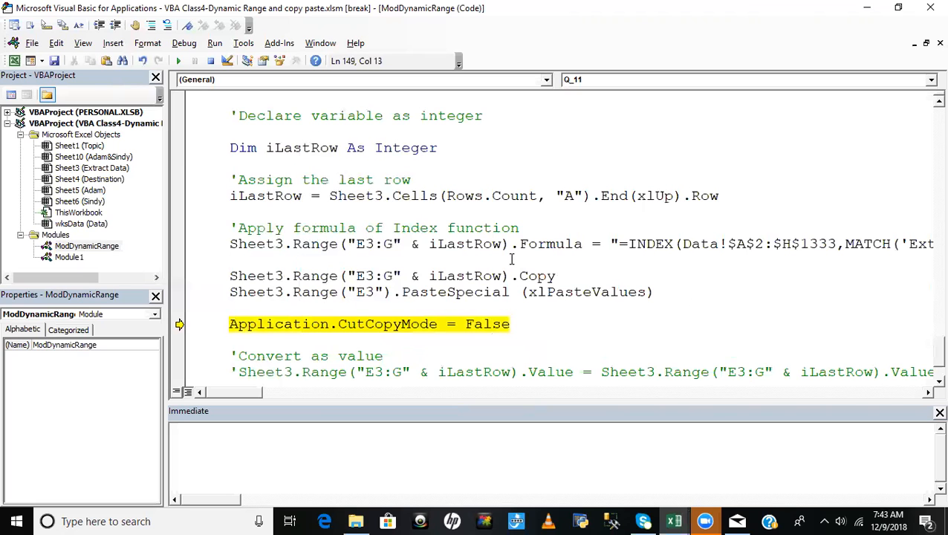
key("F8")
key("alt+F11")
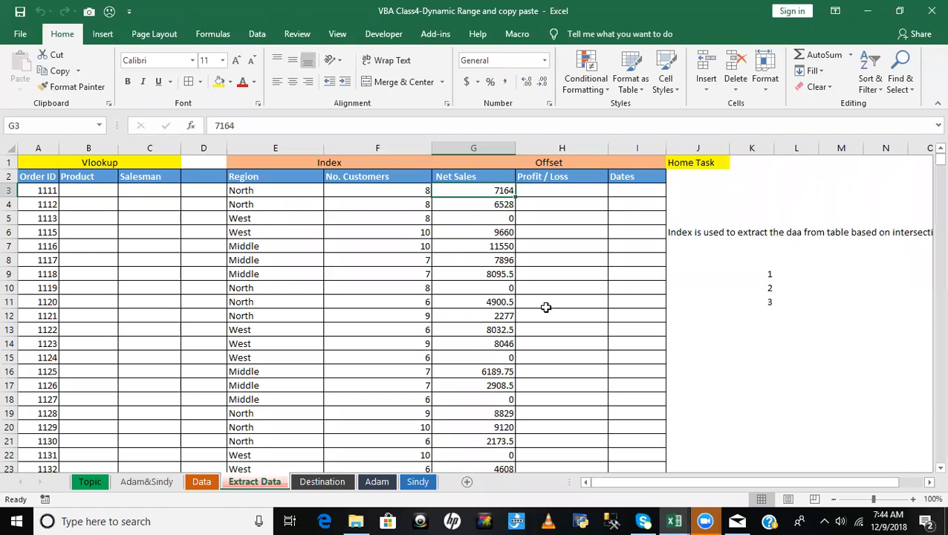
- Execute the remaining lines of Q_11 through End Sub, dismissing the Done message box
key("alt+F11")
key("F8")
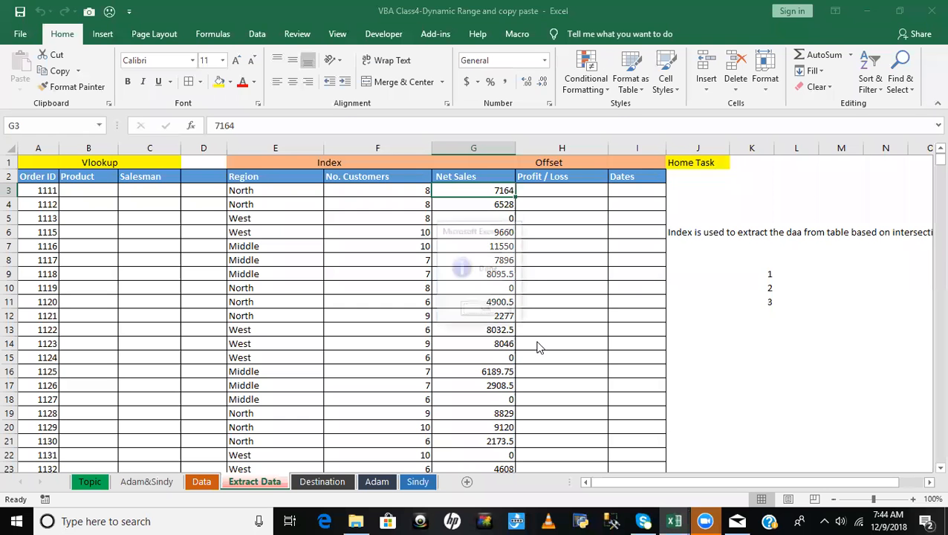
left_click(486, 310)
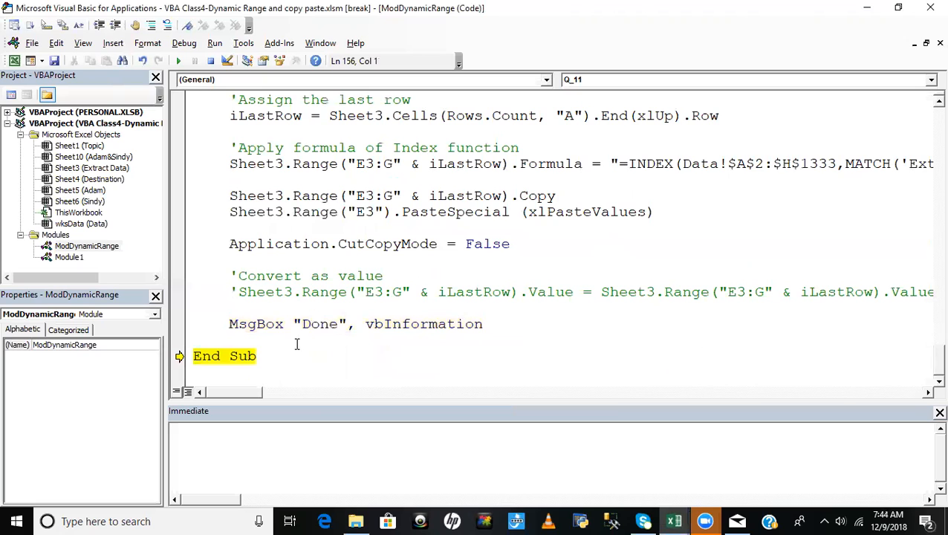
key("F8")
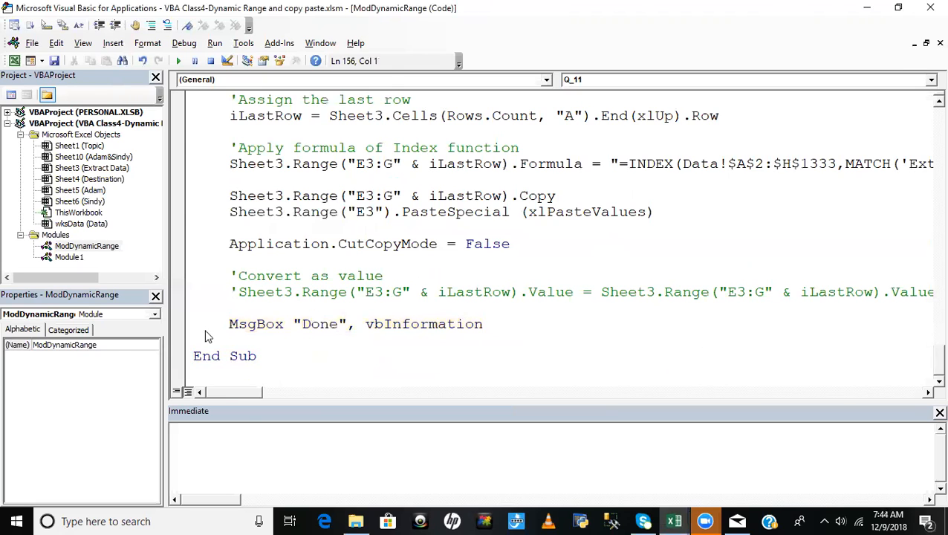
- Look over the Product, Salesman, Profit / Loss and Dates columns on the Extract Data sheet
key("alt+F11")
left_click(80, 195)
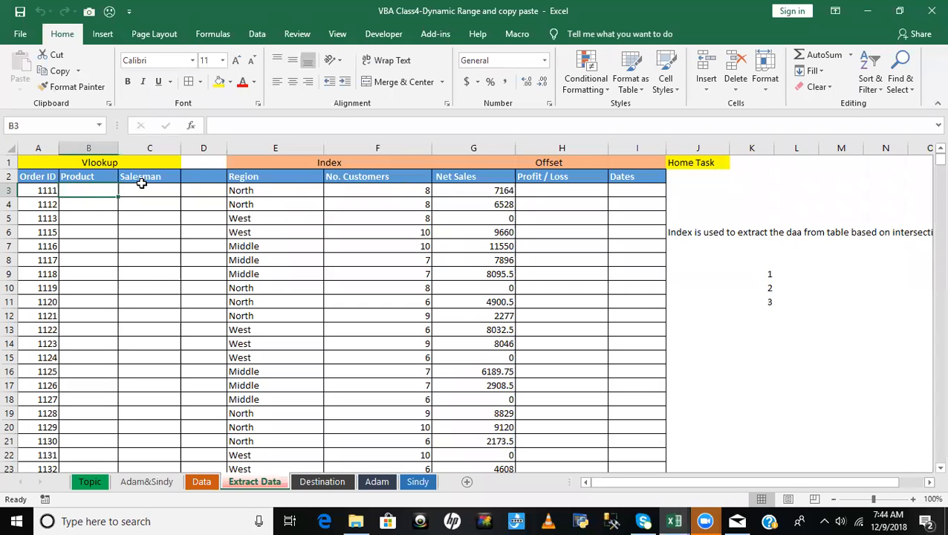
left_click(141, 185)
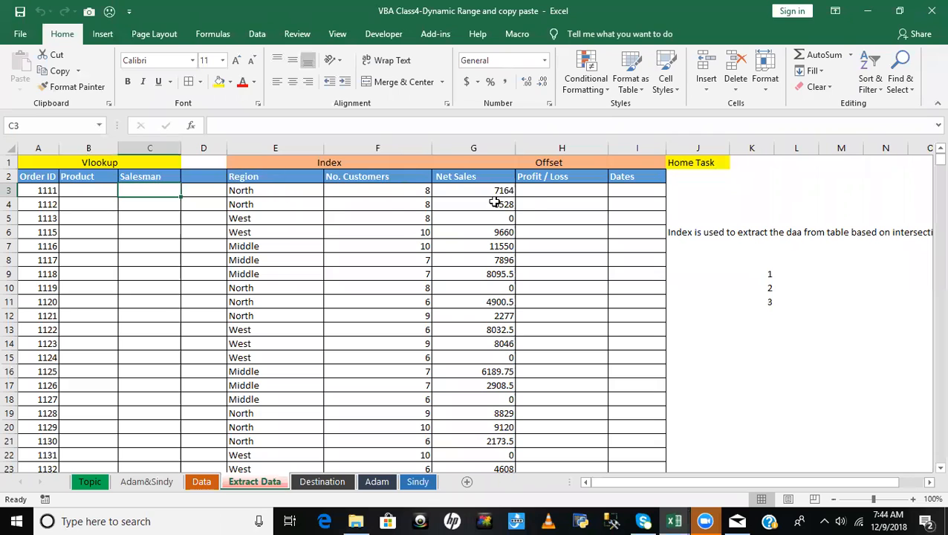
left_click(548, 179)
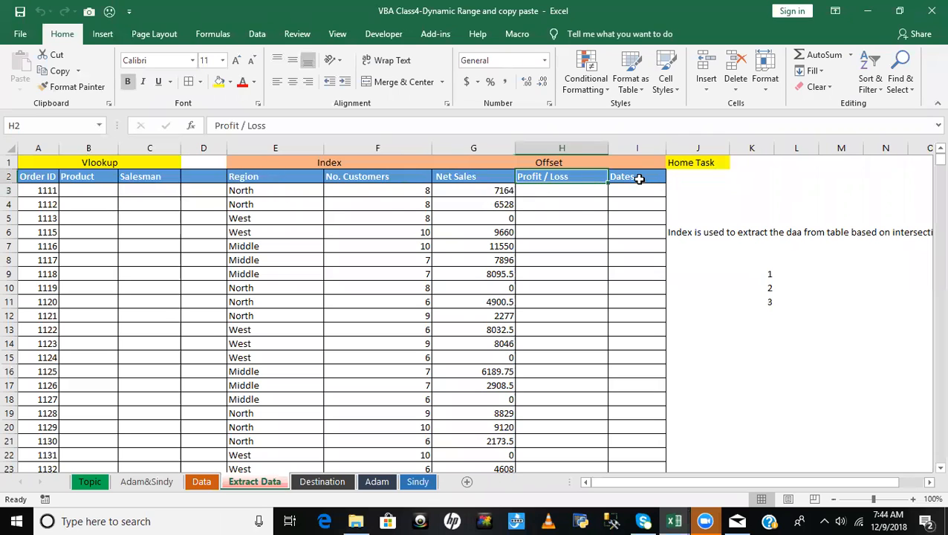
left_click(638, 178)
left_click(564, 192)
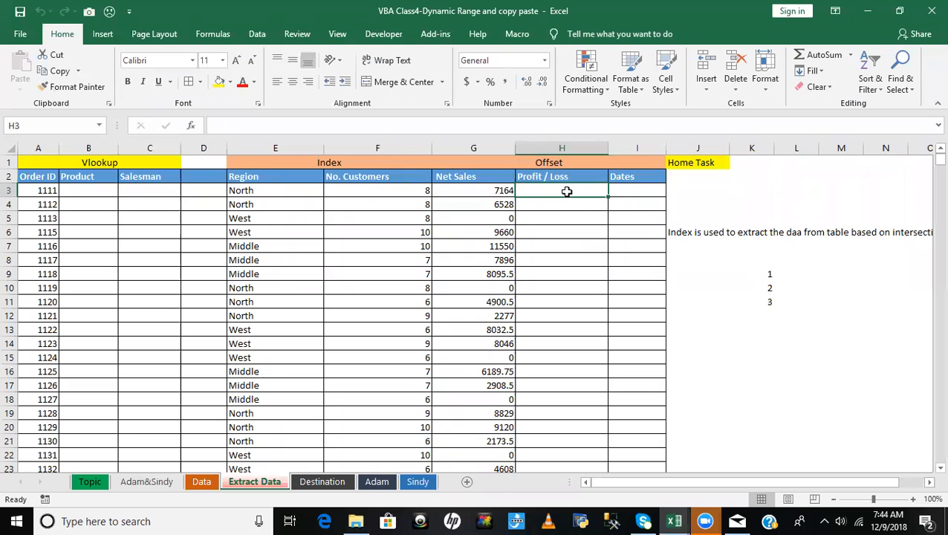
left_click(637, 191)
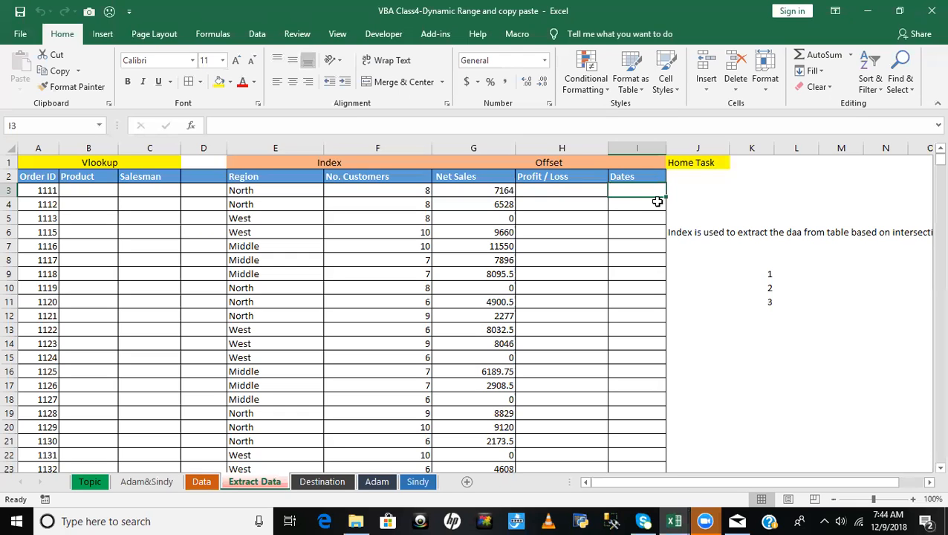
left_click(563, 192)
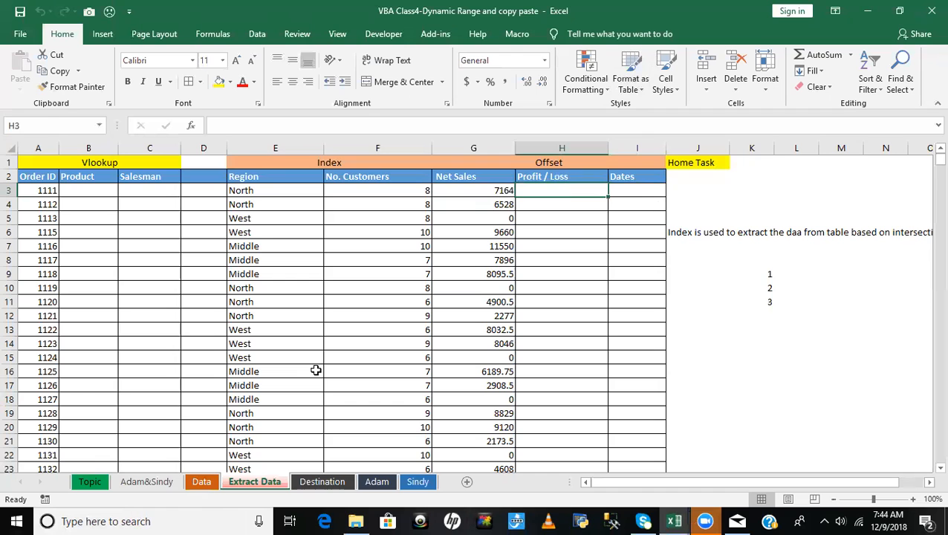
- On the Topic sheet, mark topic 11, the vlookup and Index formula topic, as Yes in the Cover column
left_click(89, 481)
left_click(372, 348)
left_click(119, 321)
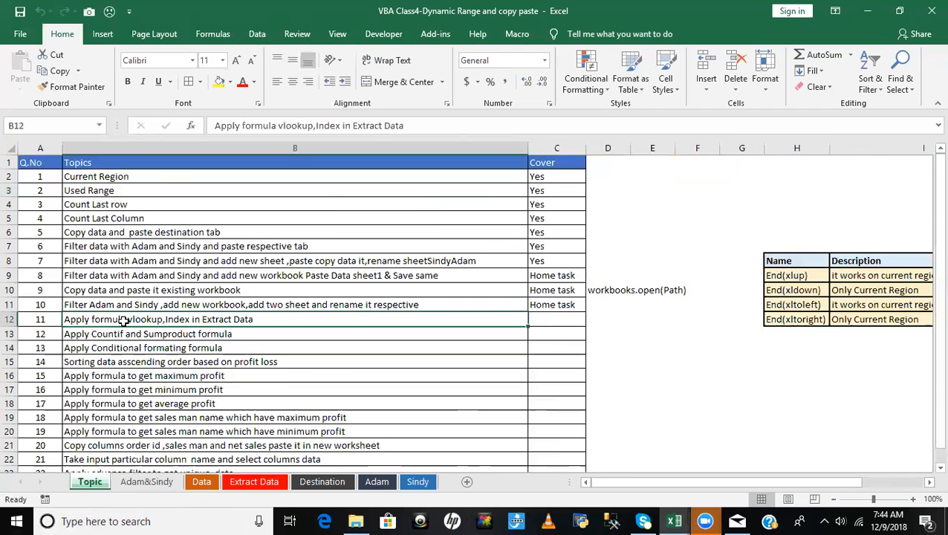
left_click(569, 320)
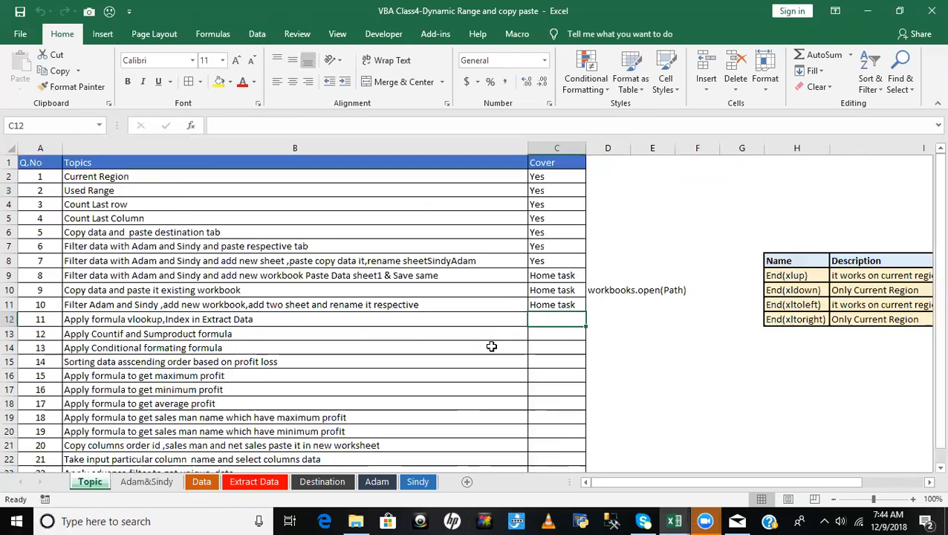
type("Yes")
key("Return")
- Review topic 12 on Countif and Sumproduct, and examine the first task in the matching list on the Data sheet
key("Left")
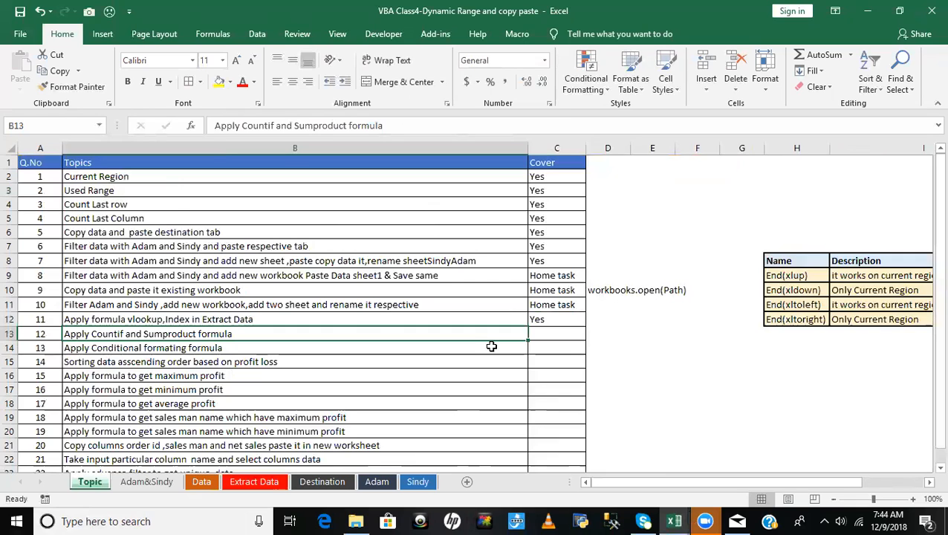
key("Right")
key("Left")
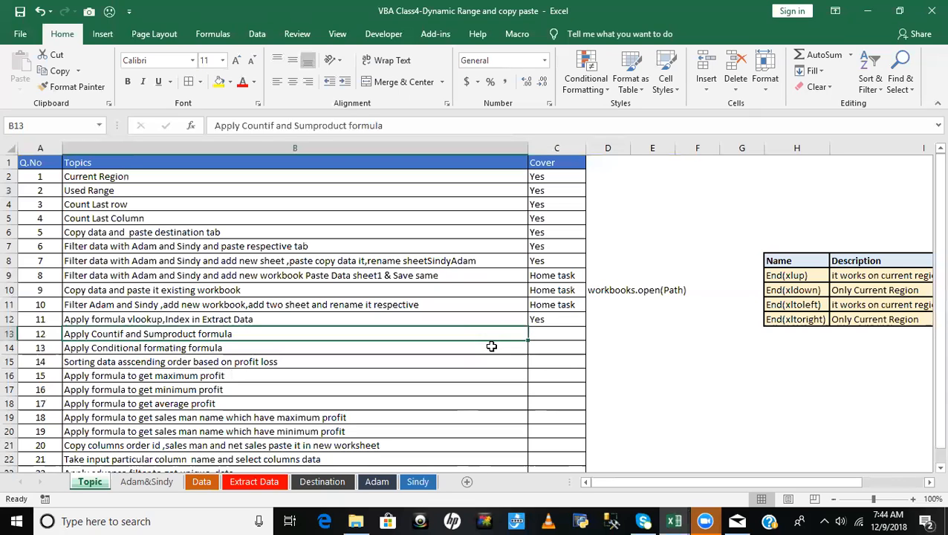
key("Right")
key("Right")
key("Right")
key("Right")
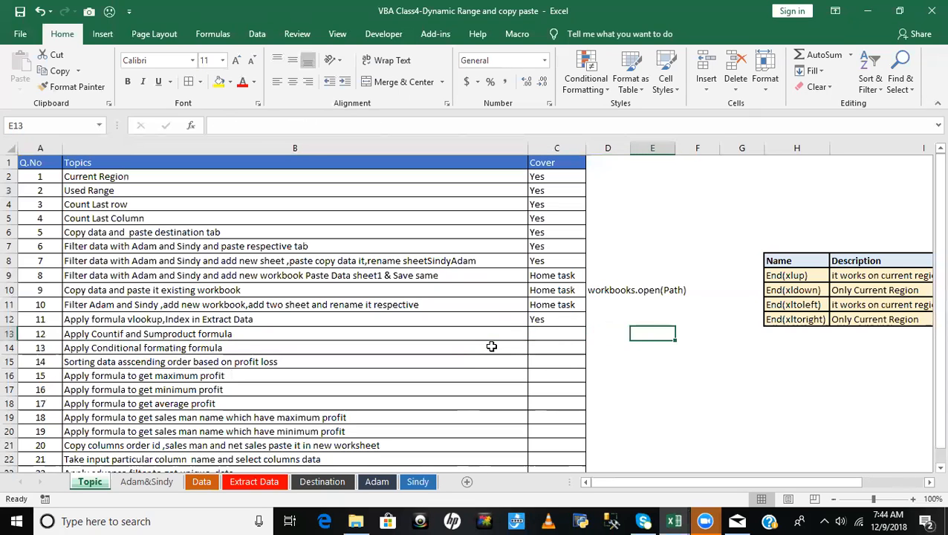
left_click(201, 481)
left_click(745, 179)
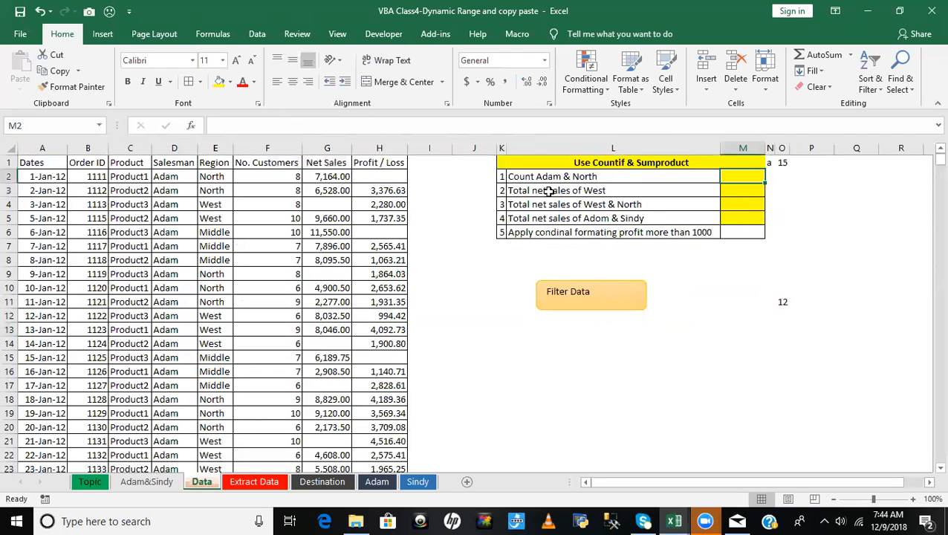
left_click(548, 177)
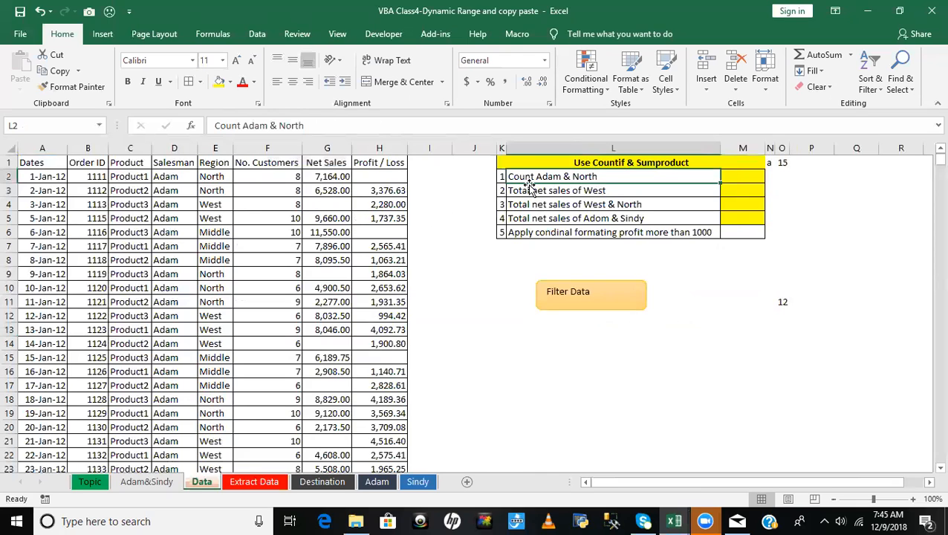
- Turn on filters for the Data sheet table and filter the Salesman column to the salesman named in the first Countif task
left_click(213, 165)
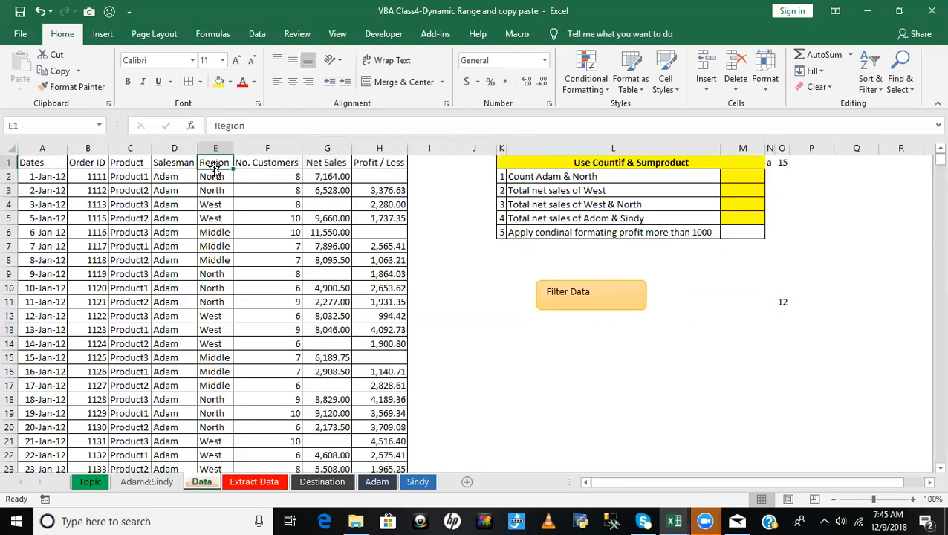
key("Left")
key("ctrl+shift+l")
key("alt+Down")
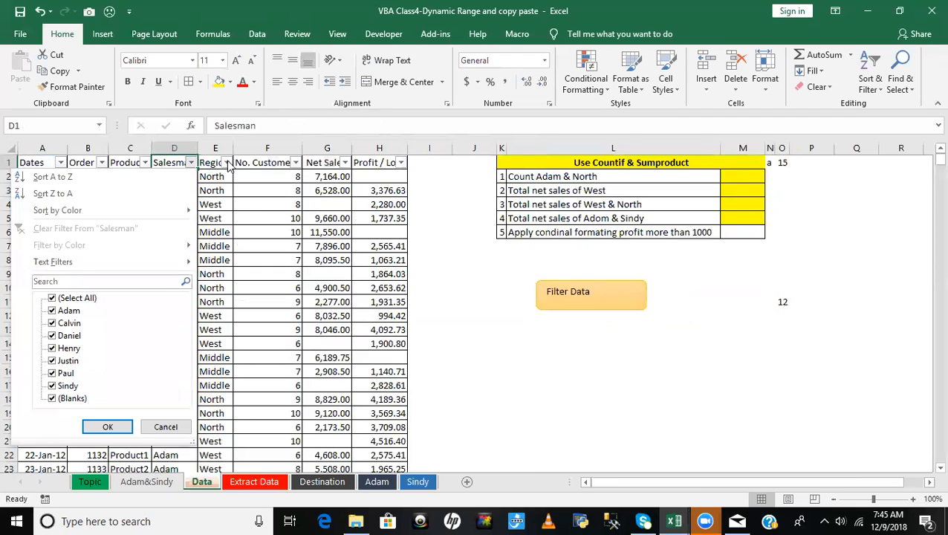
left_click(77, 298)
left_click(70, 311)
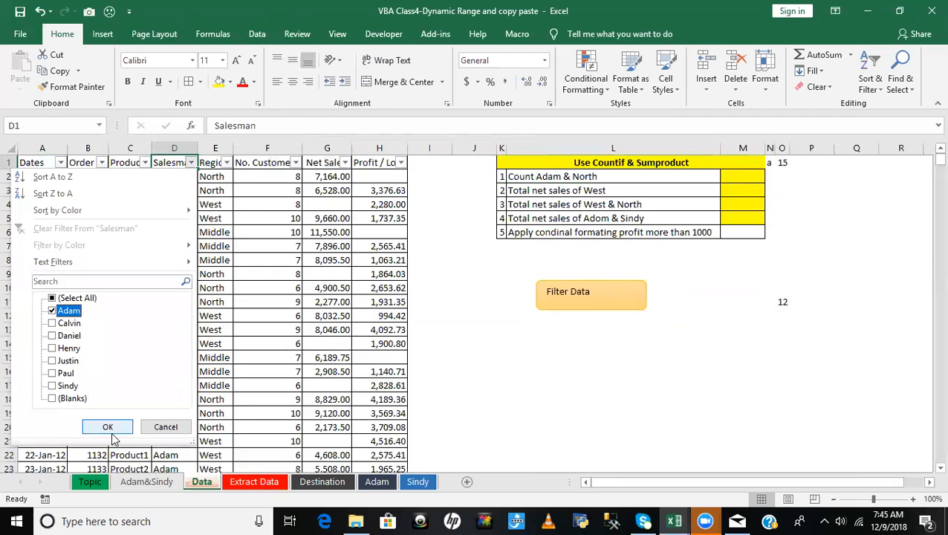
left_click(109, 427)
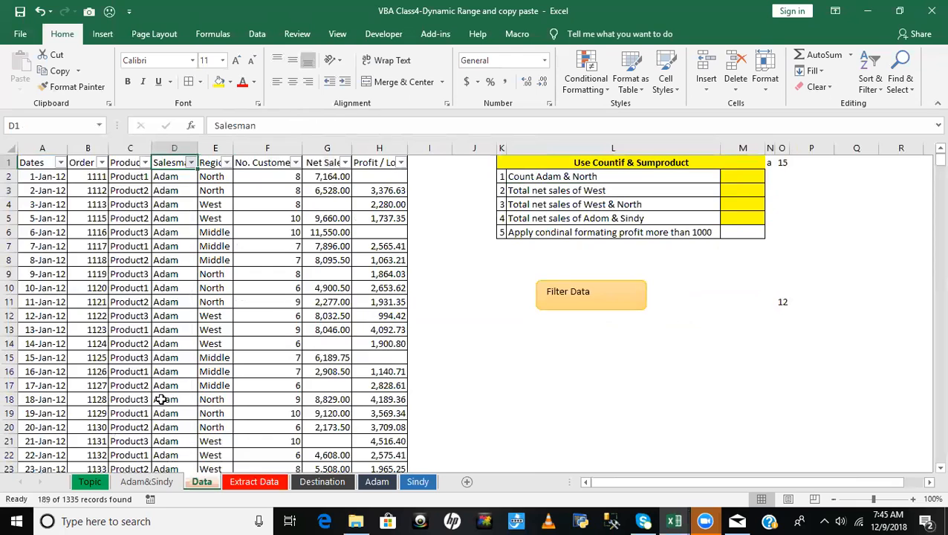
- Filter the Region column to North and select the filtered Region cells to check the number of matching records
left_click(225, 162)
left_click(110, 299)
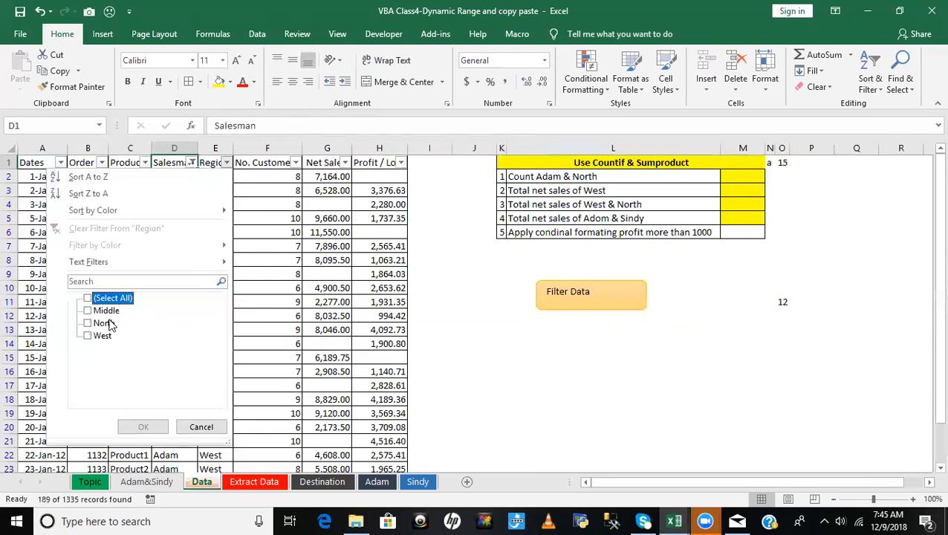
left_click(91, 325)
left_click(148, 428)
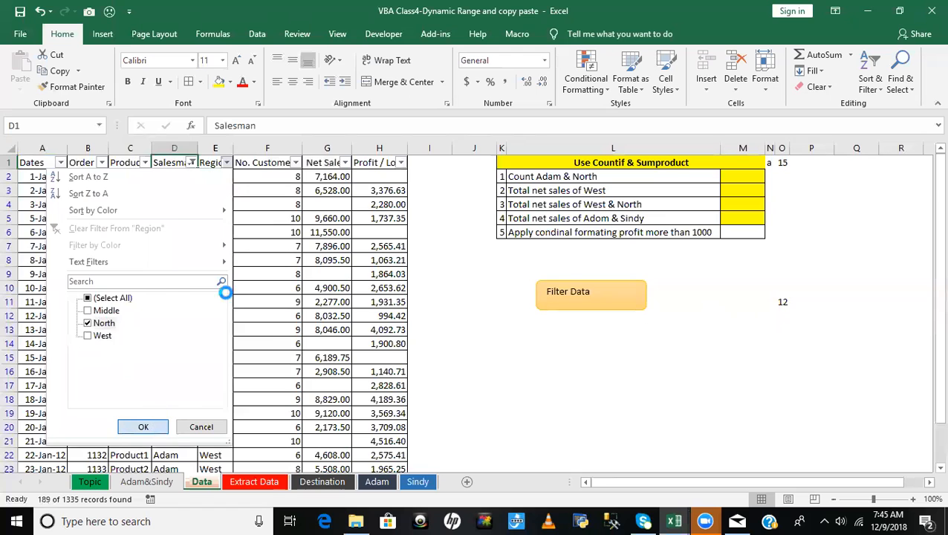
left_click(217, 178)
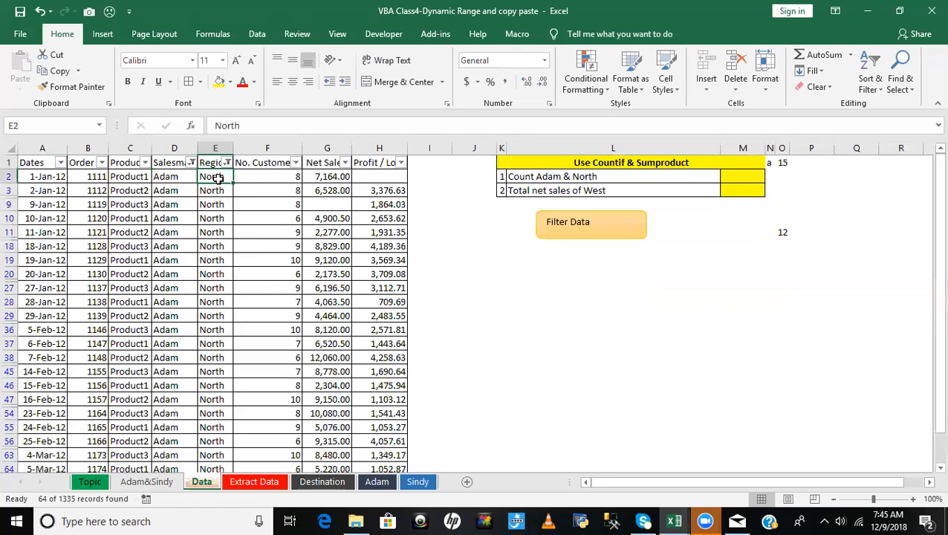
key("ctrl+shift+Down")
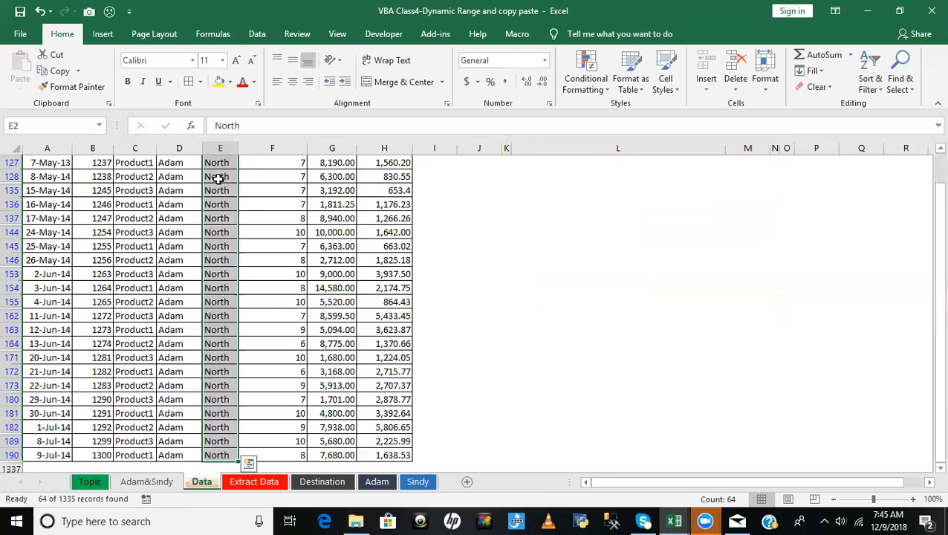
key("ctrl+Up")
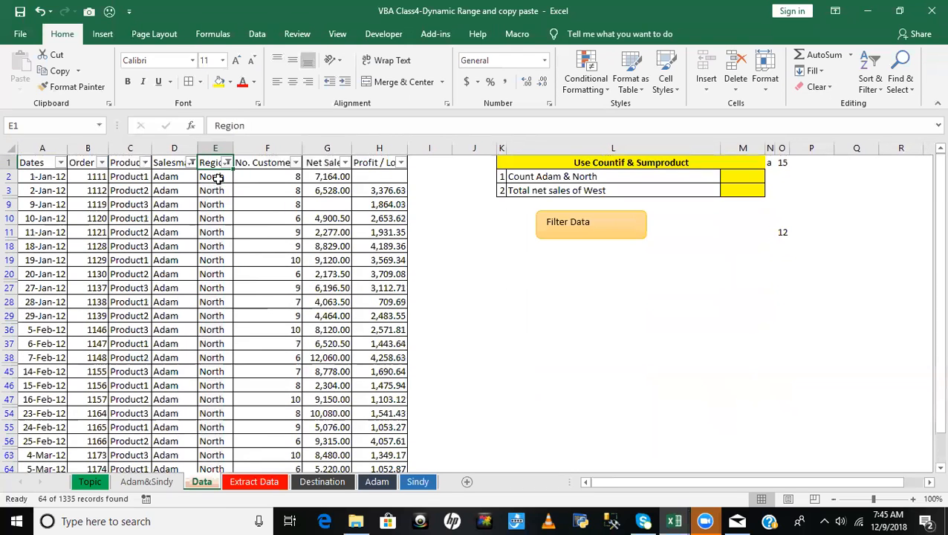
- Remove the filters from the Data sheet table and review the first task in the Countif & Sumproduct list
key("ctrl+shift+l")
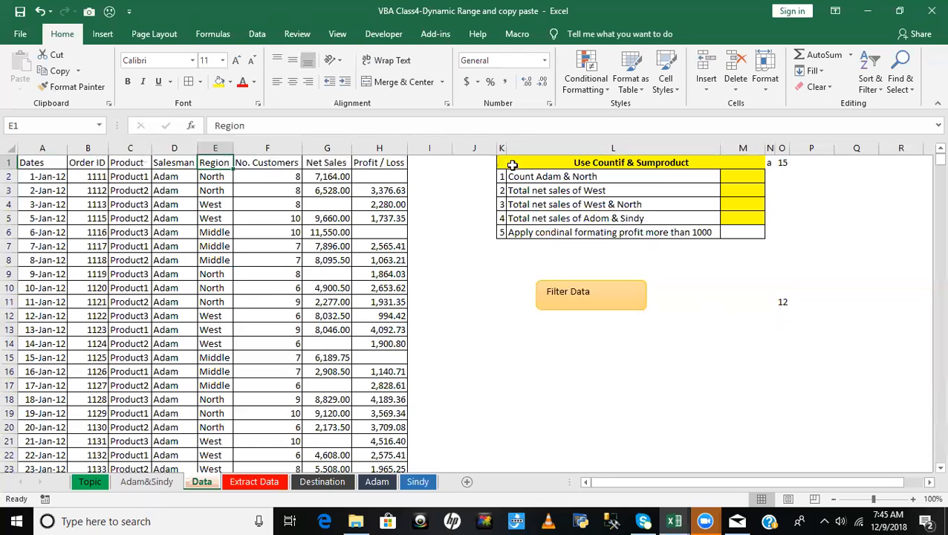
left_click(624, 163)
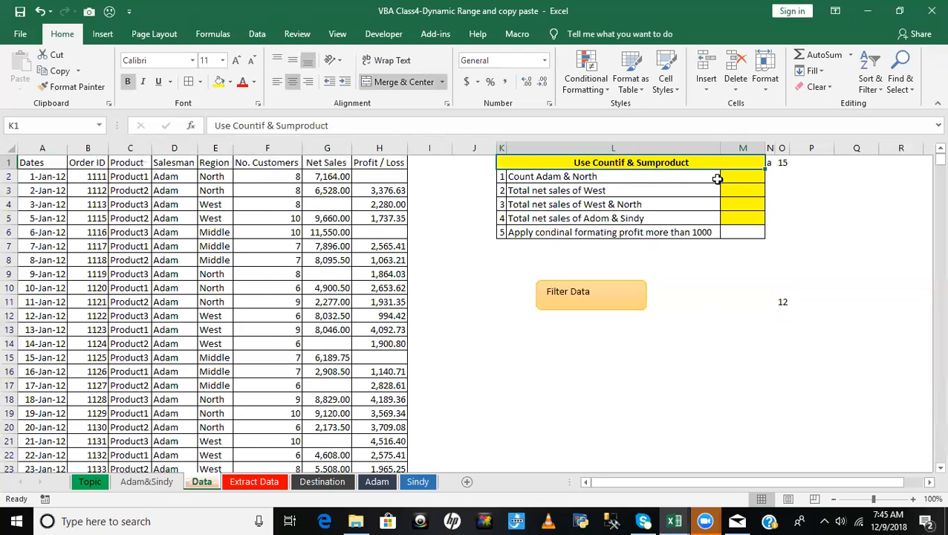
left_click(749, 176)
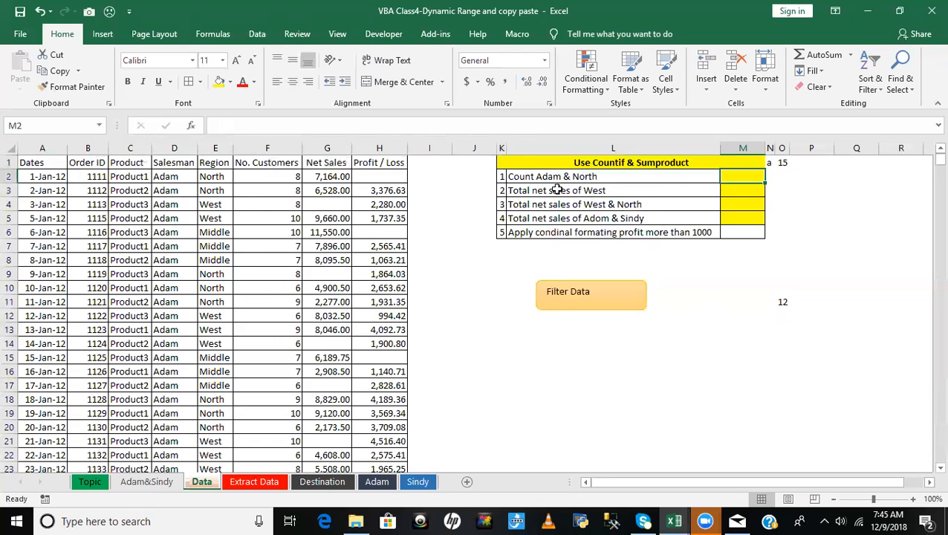
left_click(550, 180)
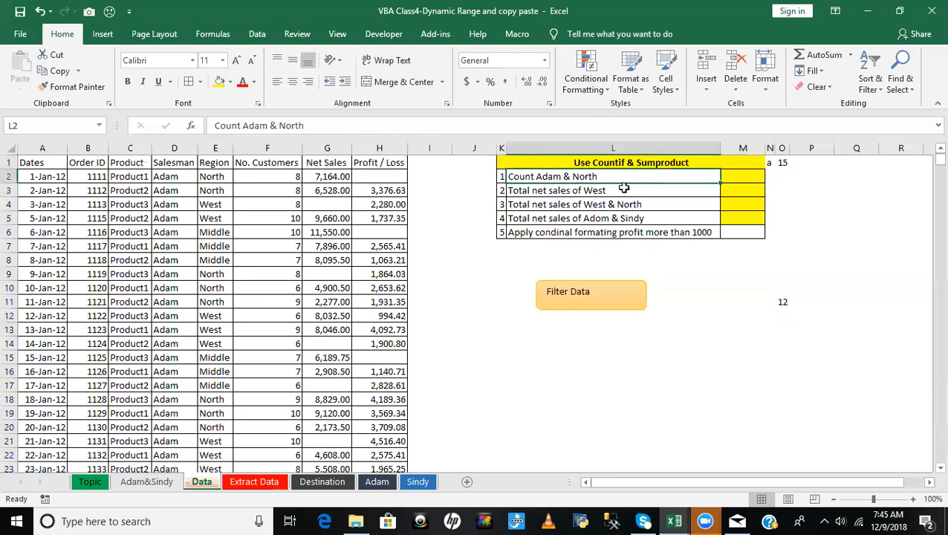
- Start a COUNTIFS formula in cell M2, beside the first counting task
left_click(736, 184)
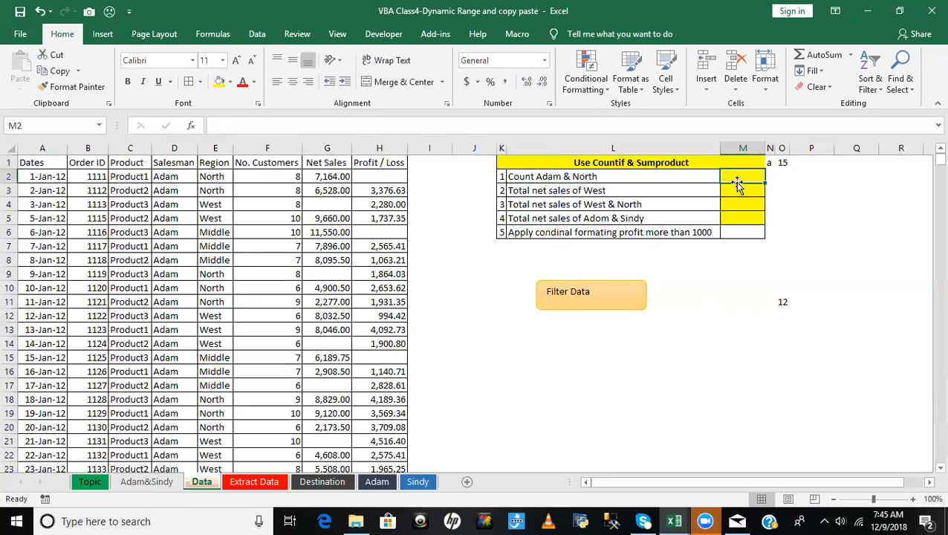
type("=")
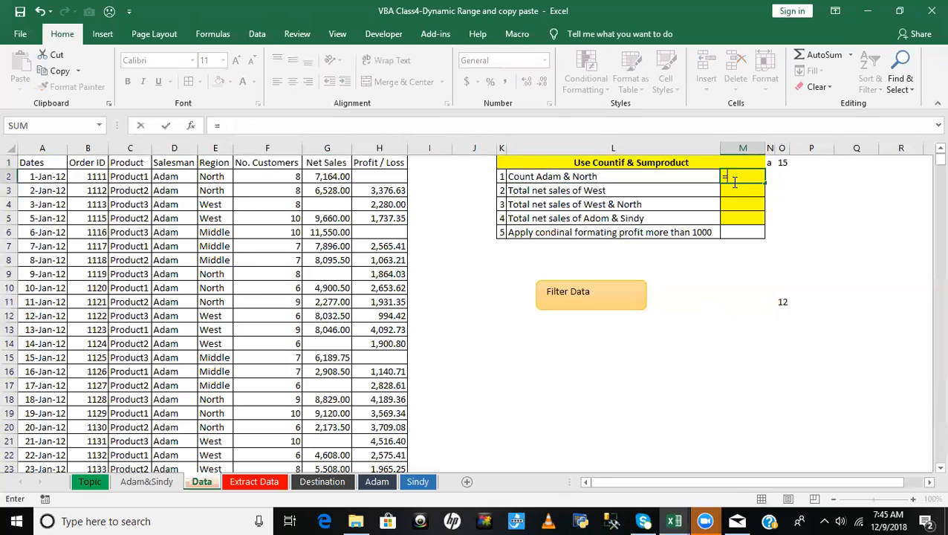
type("count")
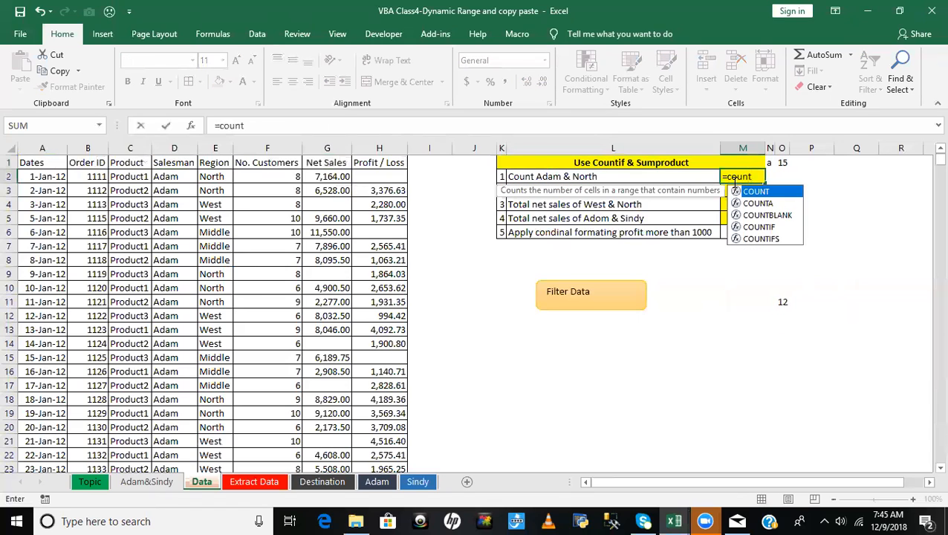
type("if")
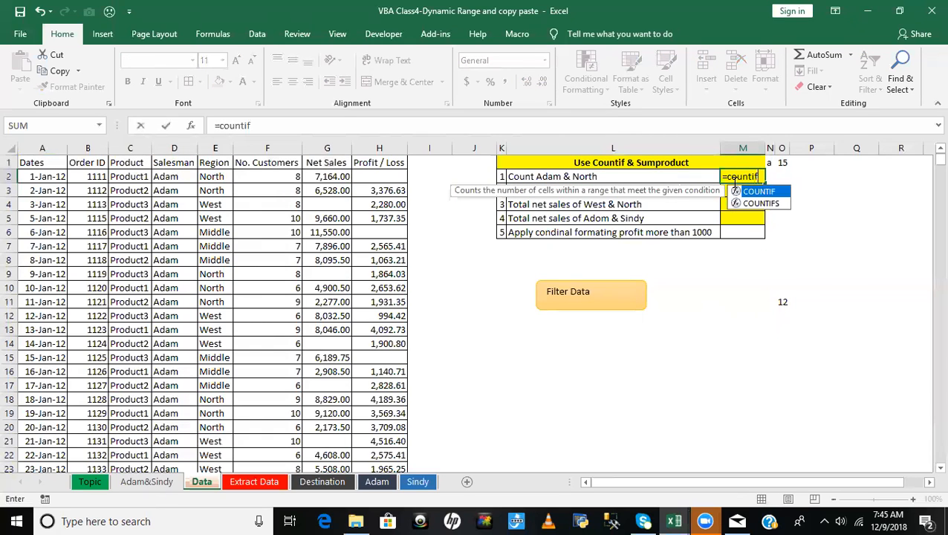
key("Tab")
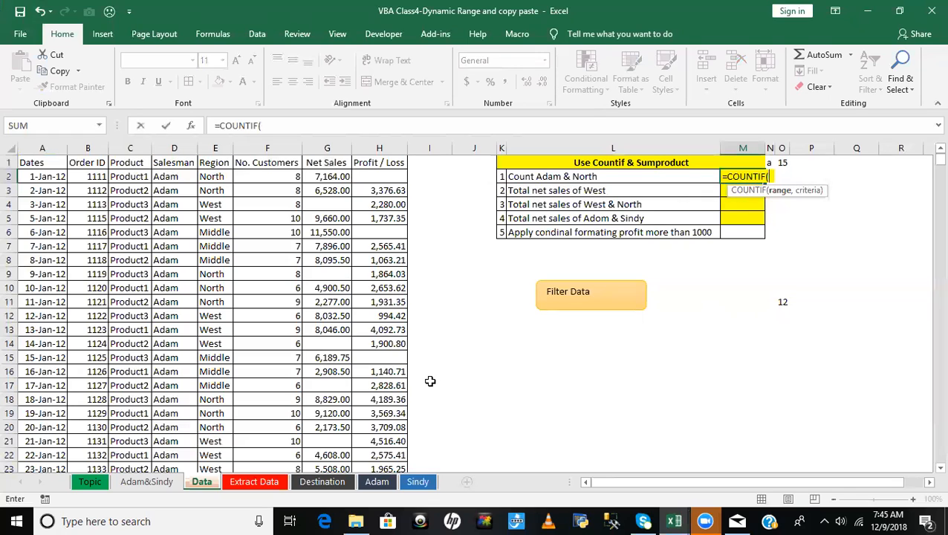
key("BackSpace")
type("s")
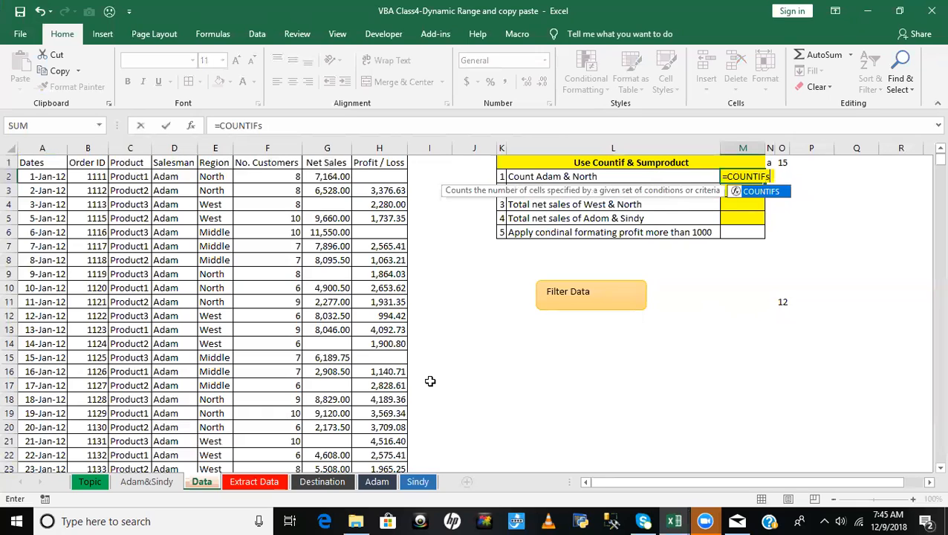
key("Tab")
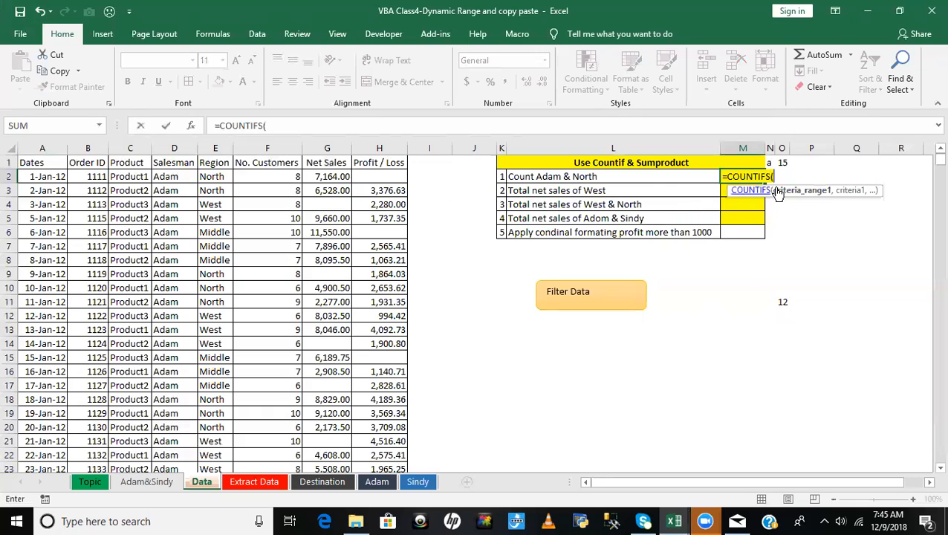
- Set the first COUNTIFS condition to the absolute Salesman range $D$2:$D$1333 with the salesman's name from the task as criterion
left_click(168, 177)
key("ctrl+shift+Down")
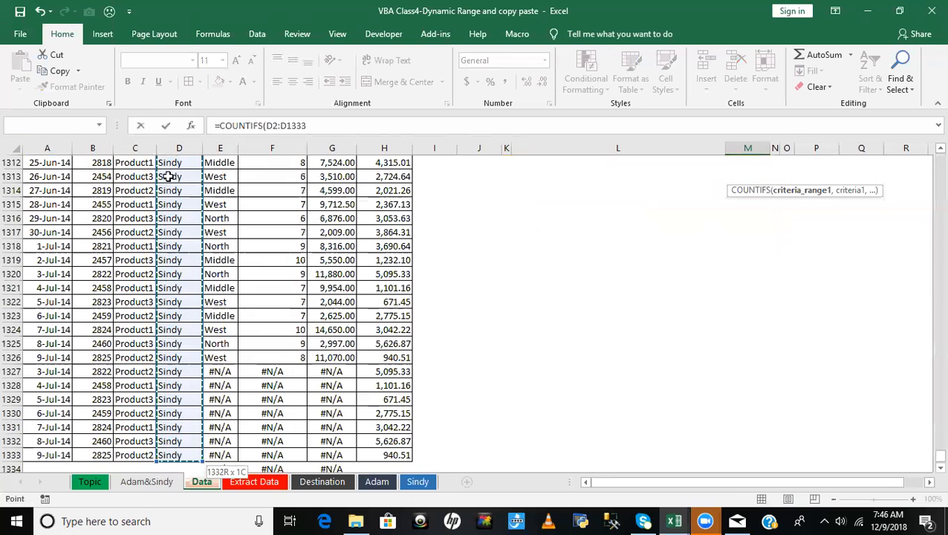
key("F4")
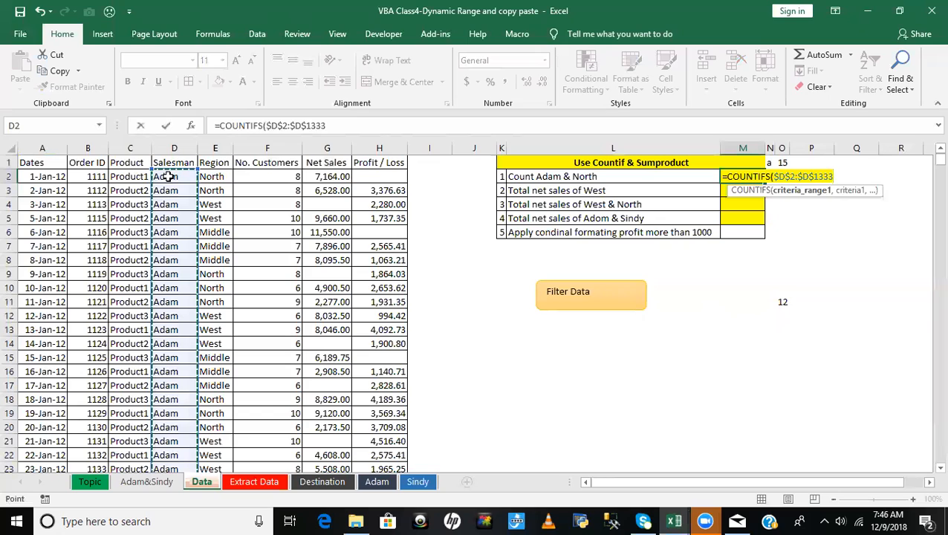
type(",")
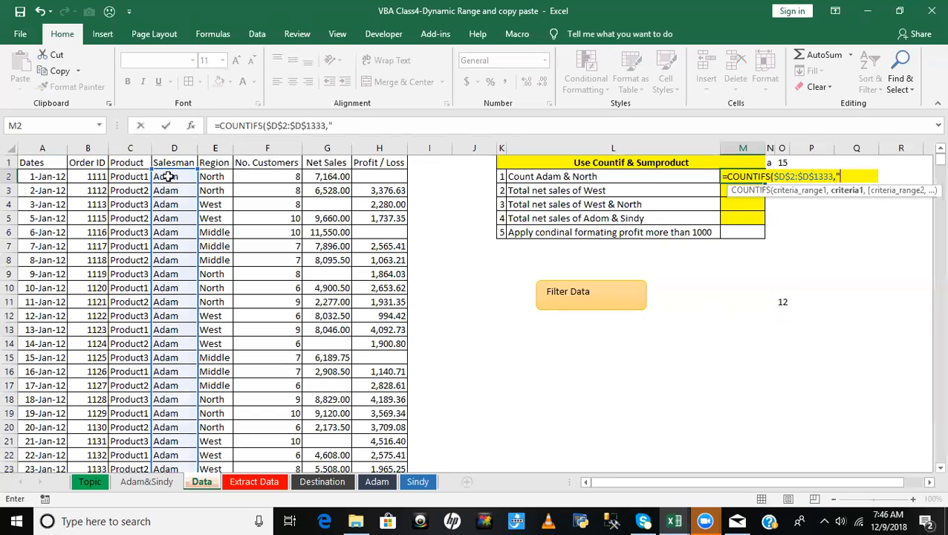
type("\"Adam\",")
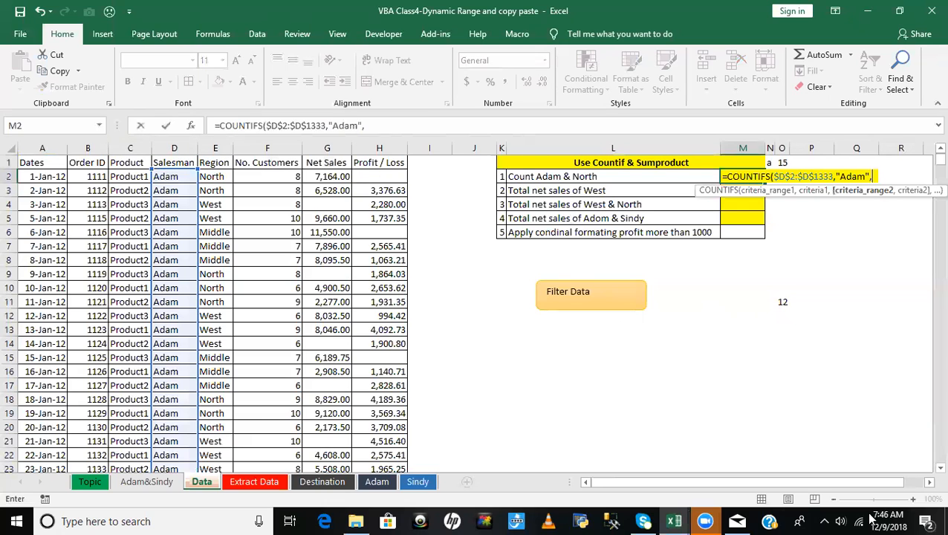
- Add the absolute Region range $E$2:$E$1336 with criterion "North" as the second condition and complete the formula in M2
left_click(212, 177)
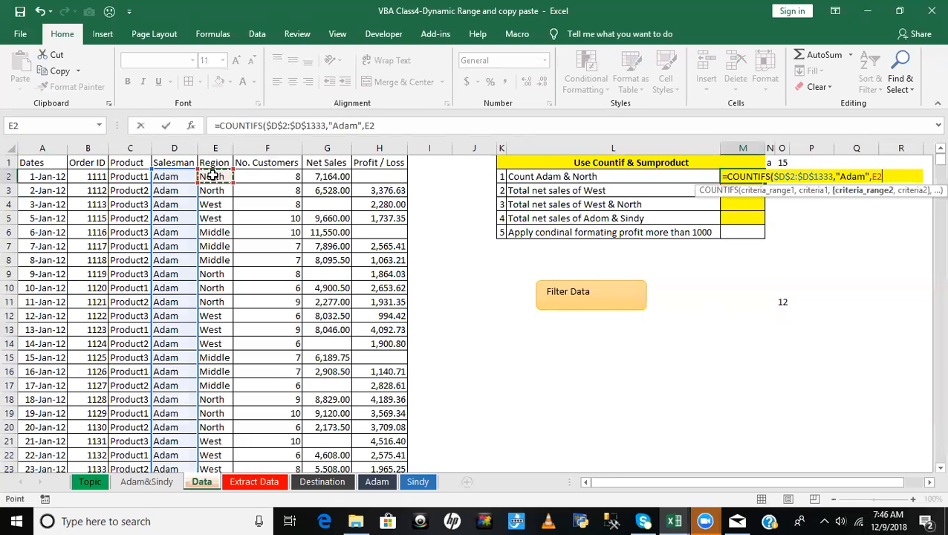
key("ctrl+shift+Down")
key("F4")
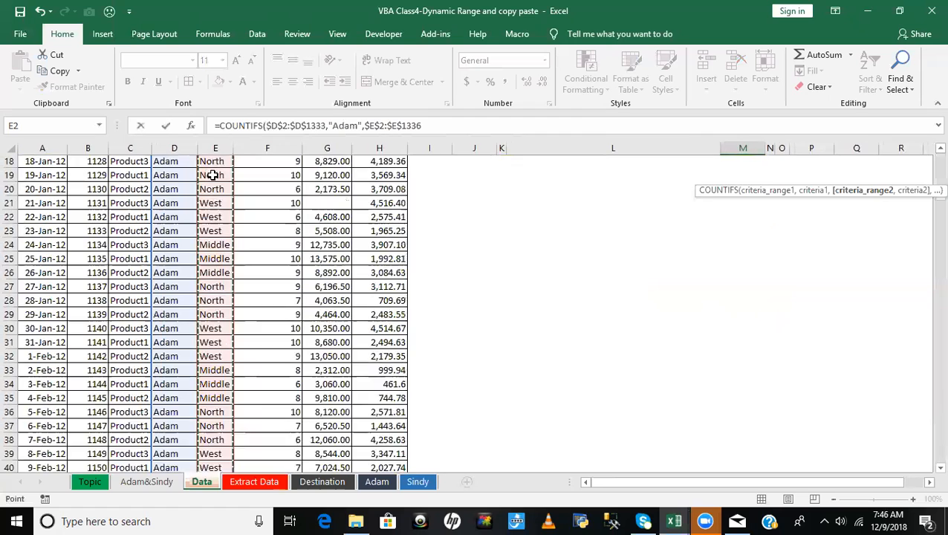
type(",")
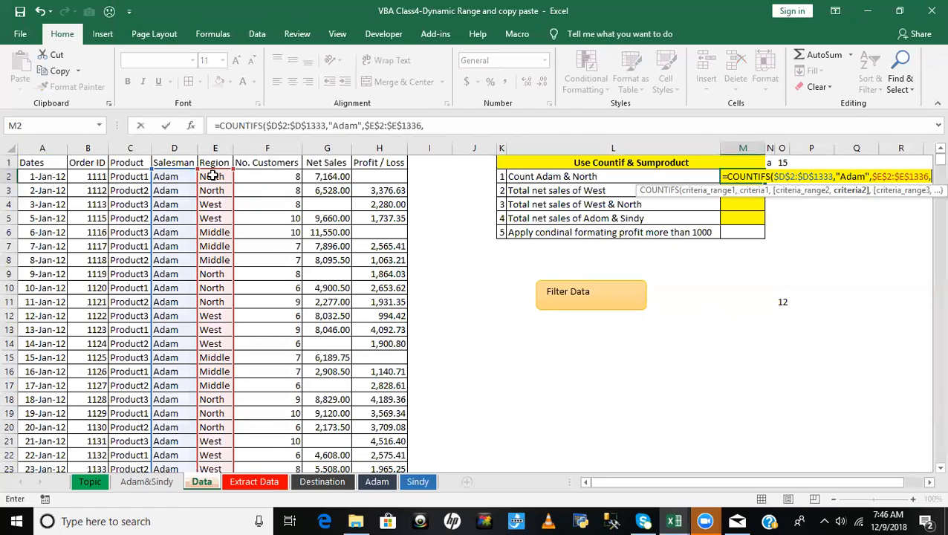
type("\"North\"")
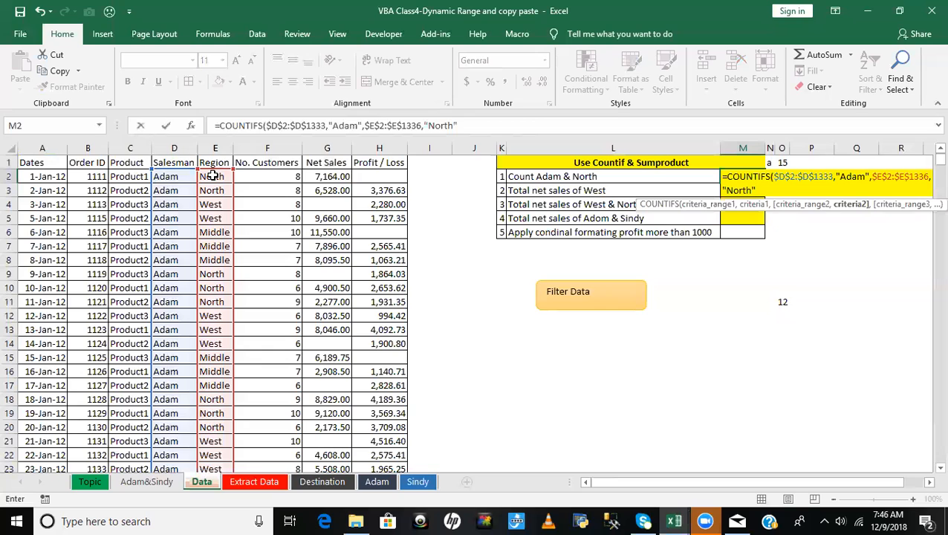
type(")")
key("Return")
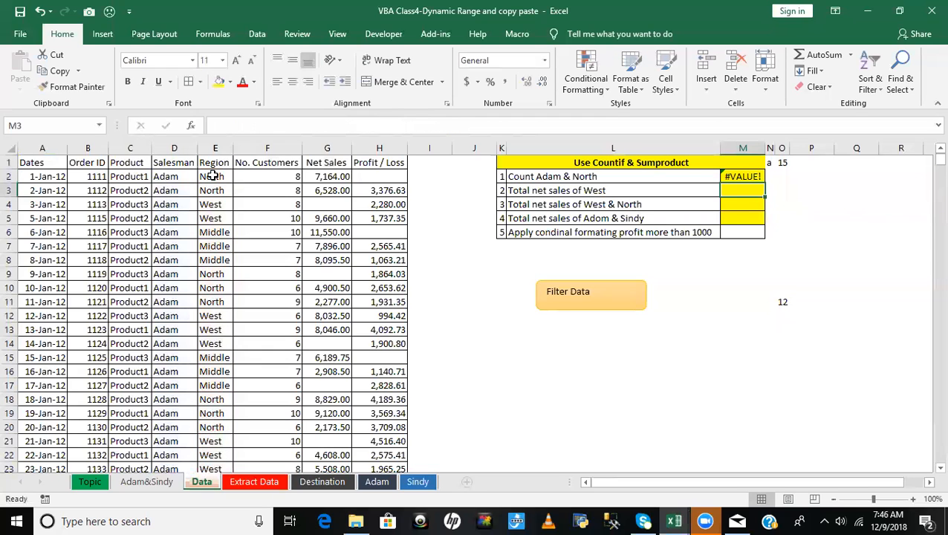
key("Up")
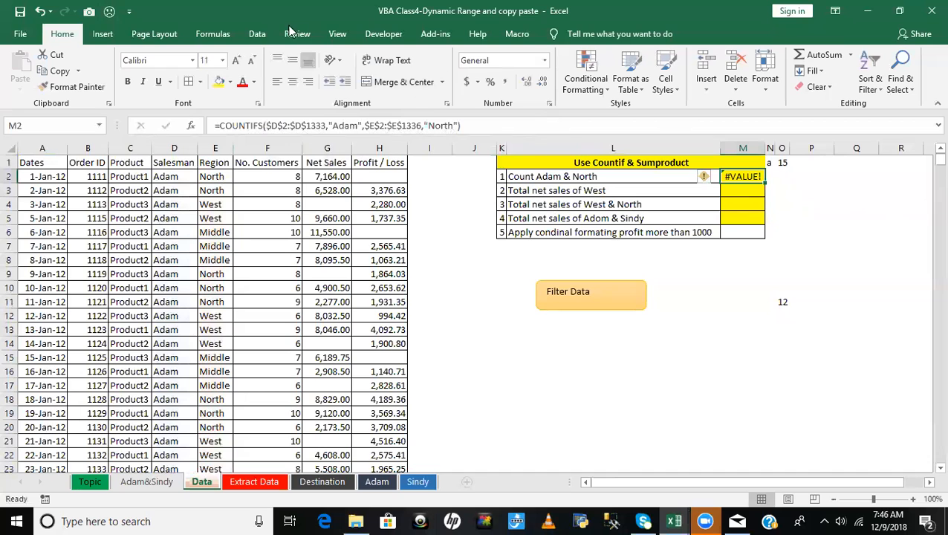
- Evaluate the COUNTIFS formula in M2 step by step to find the source of its error
left_click(212, 34)
left_click(642, 88)
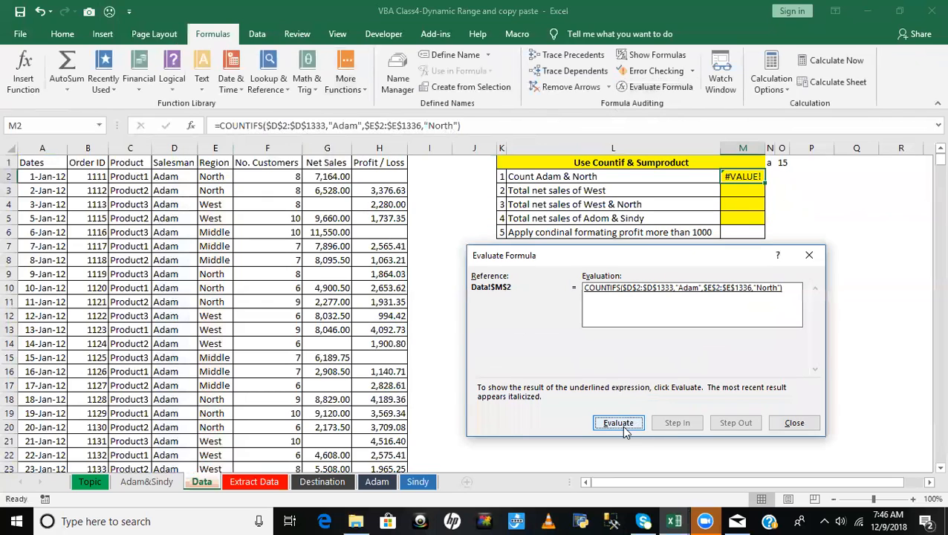
left_click(623, 427)
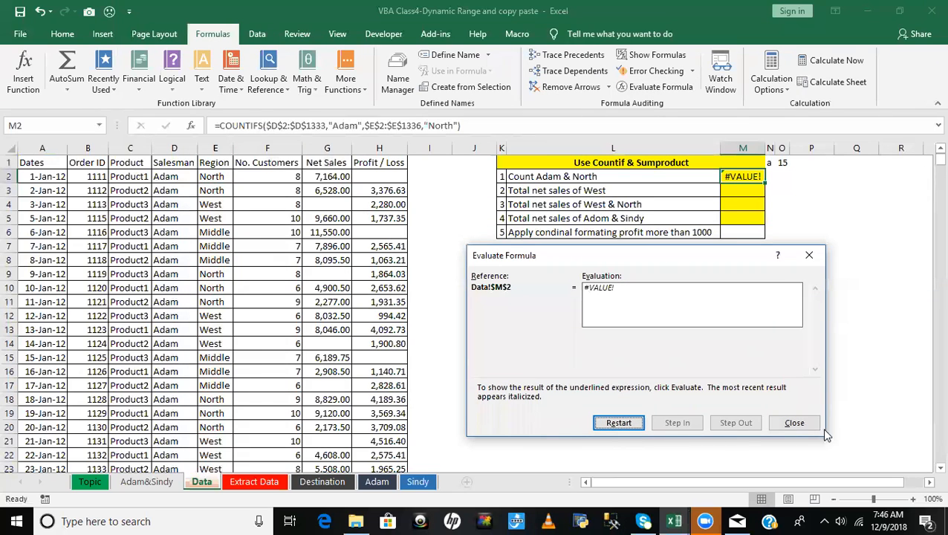
left_click(807, 254)
- Clear the faulty COUNTIFS formula from cell M2
key("Delete")
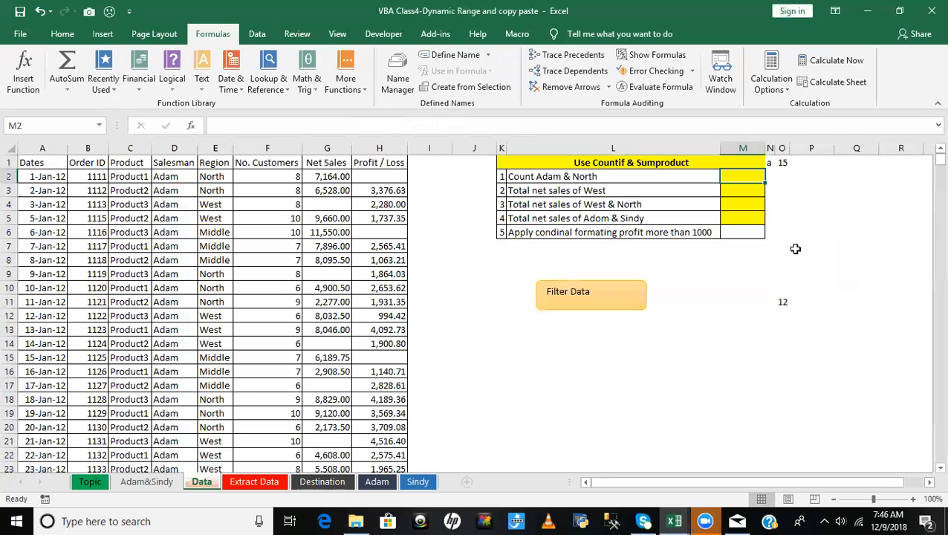
left_click(826, 275)
left_click(735, 177)
left_click(62, 33)
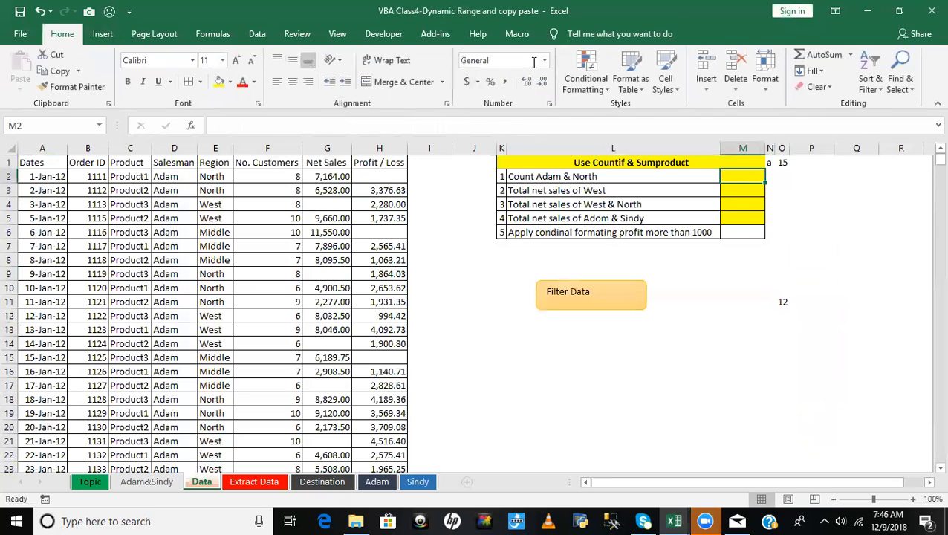
left_click(777, 216)
left_click(750, 176)
type("=cou")
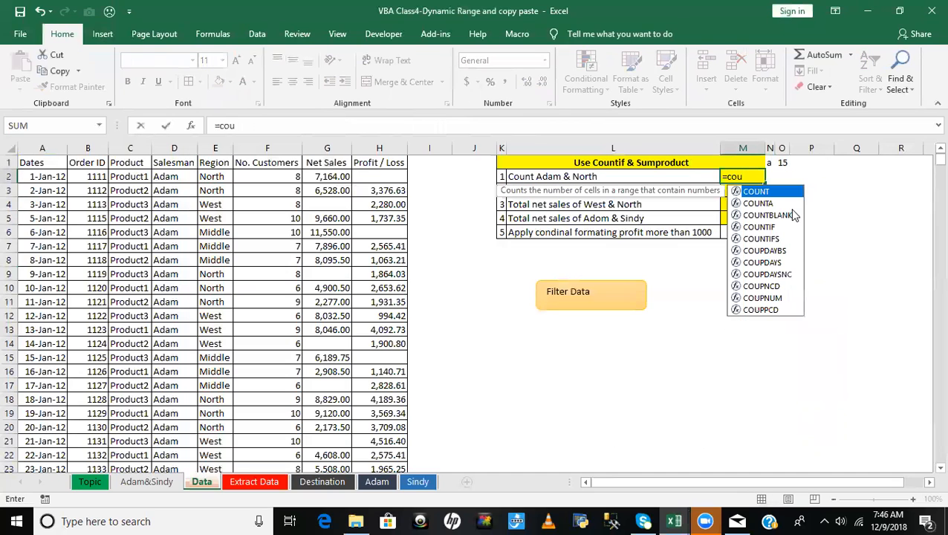
type("ntis")
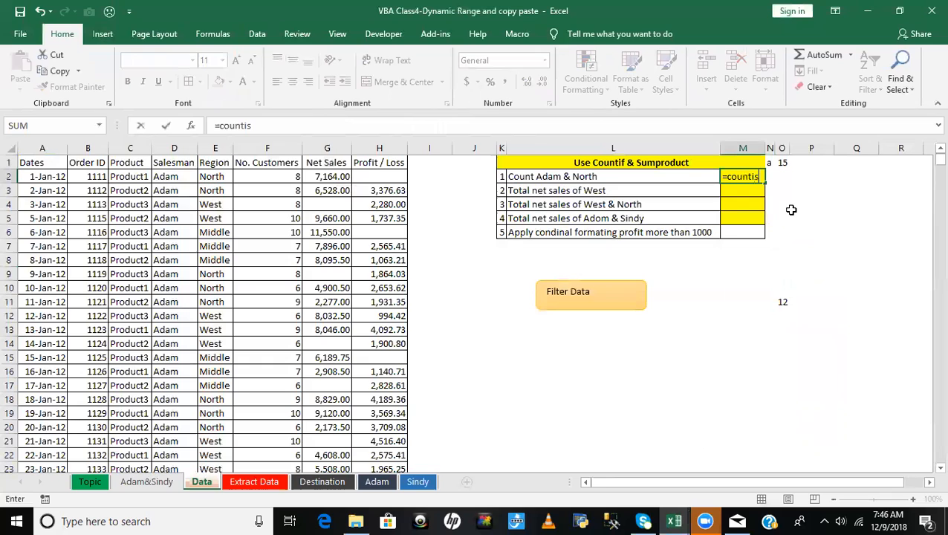
key("BackSpace")
key("BackSpace")
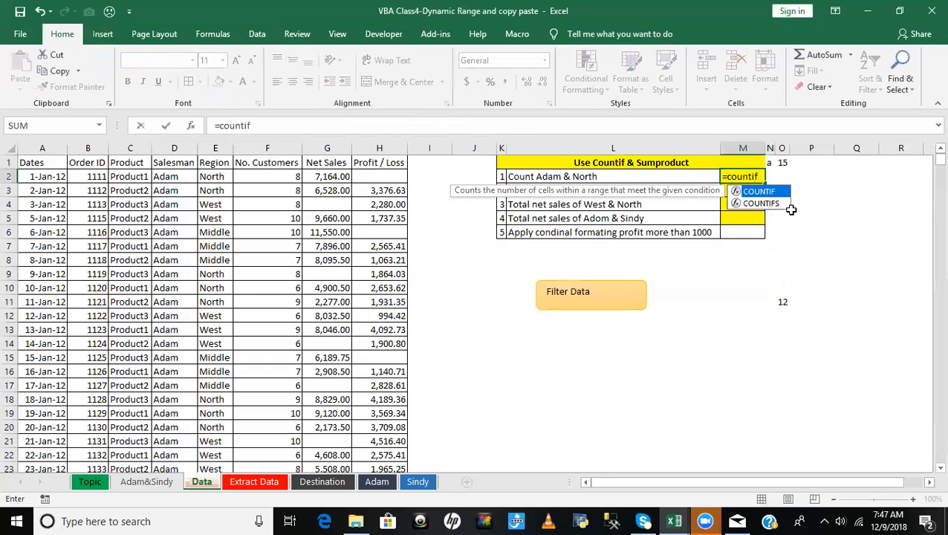
type("s")
key("Tab")
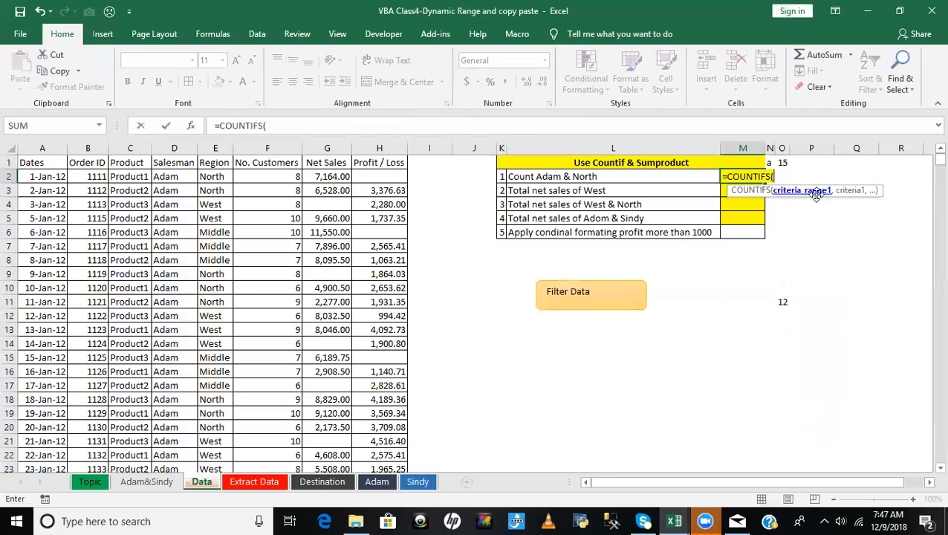
left_click(169, 177)
key("ctrl+shift+Down")
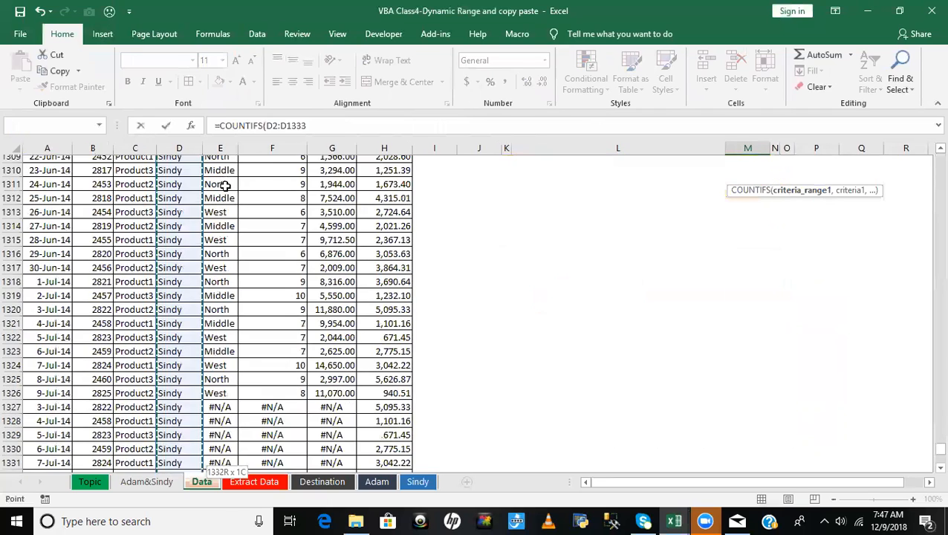
key("F4")
type(",")
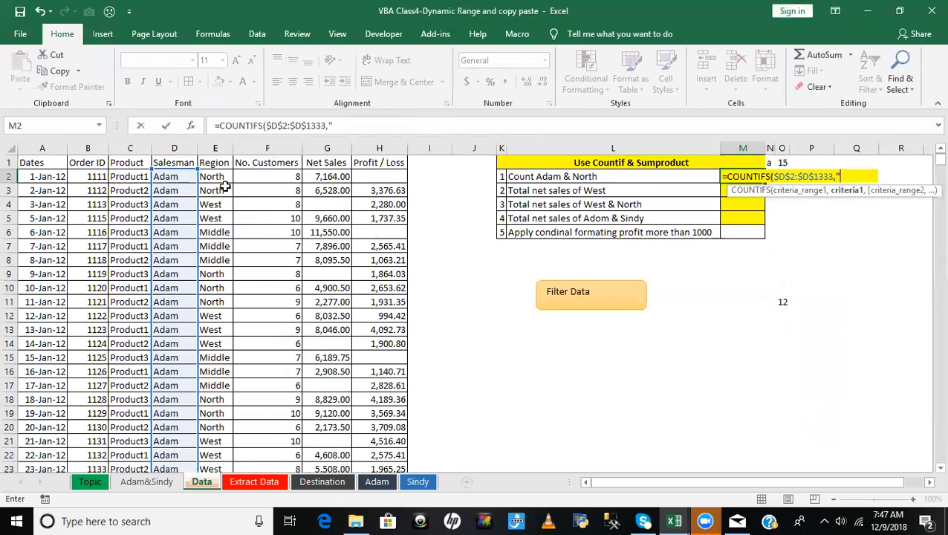
type("\"Adam\",")
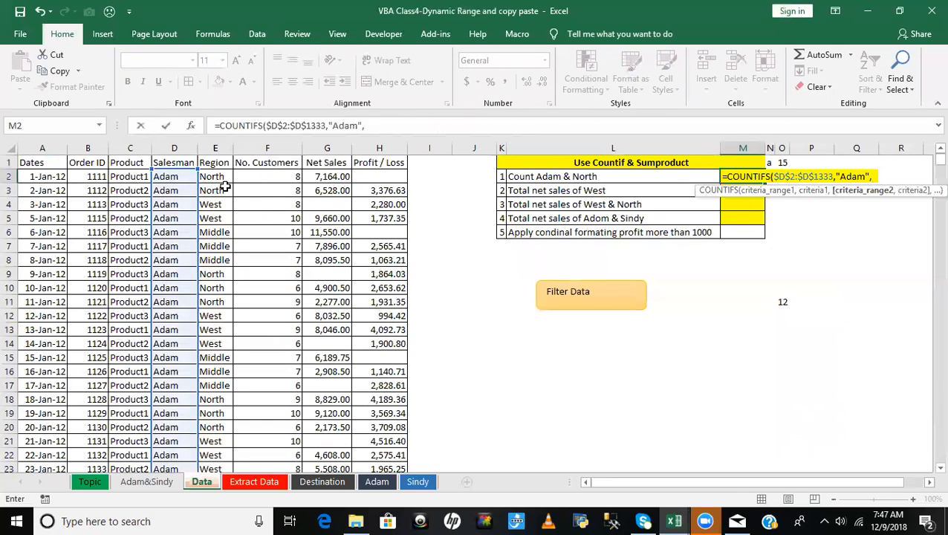
left_click(214, 177)
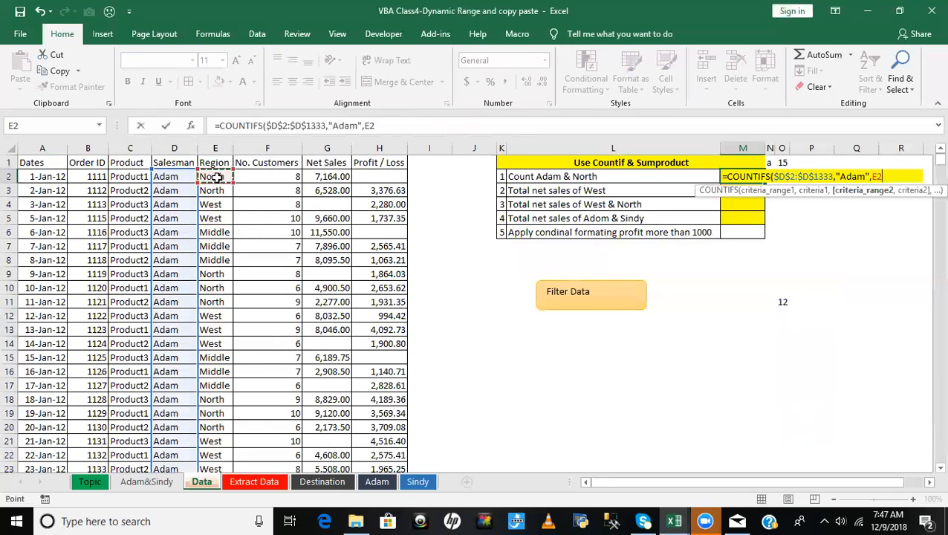
key("ctrl+shift+Down")
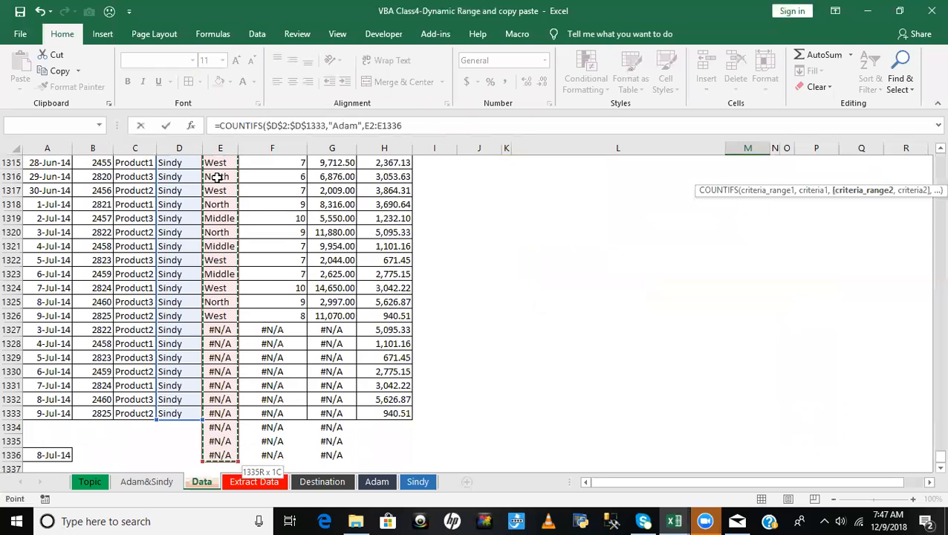
key("Return")
- Clear the #N/A entries at the end of the Region, No. Customers and Net Sales columns, range E1327:G1337
scroll(215, 176, "up", 1)
left_click(313, 275)
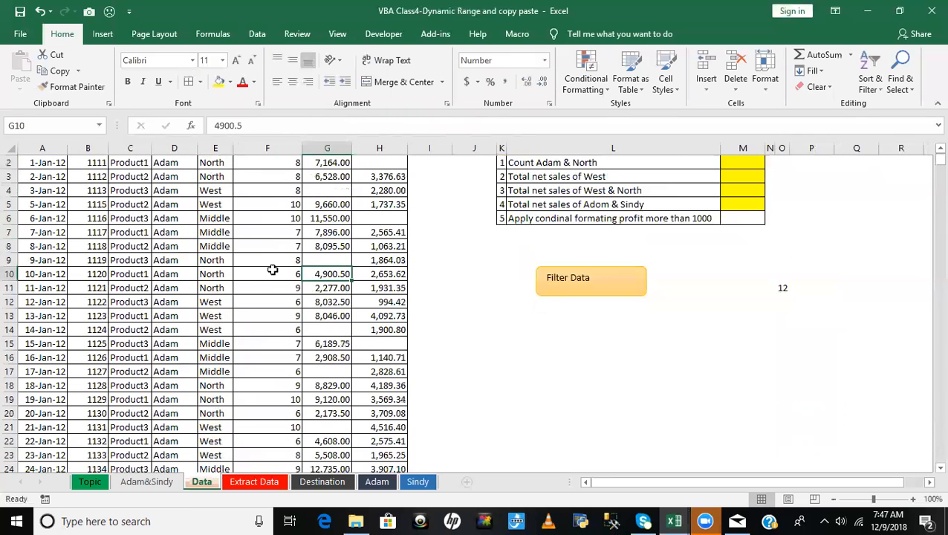
left_click(225, 249)
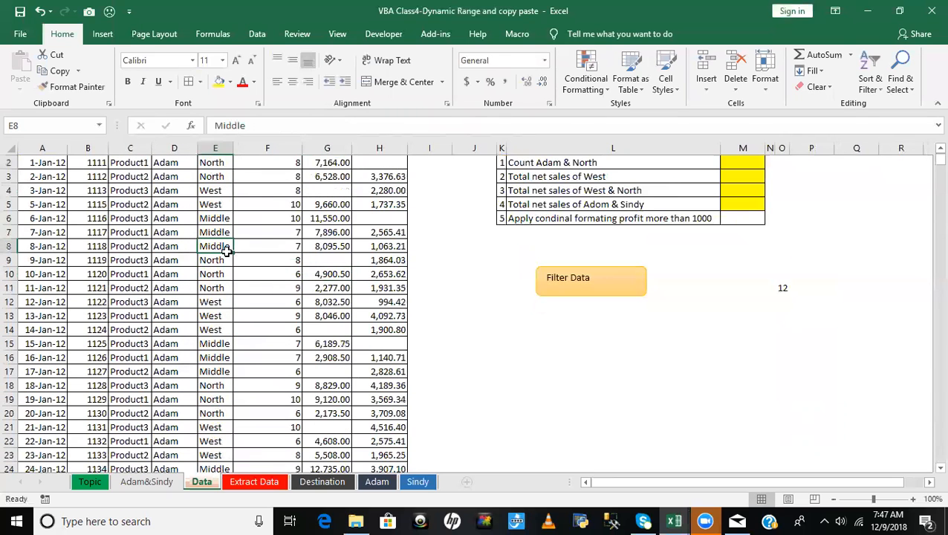
key("ctrl+Down")
key("Down")
key("Down")
left_click_drag(217, 302, 328, 438)
key("Delete")
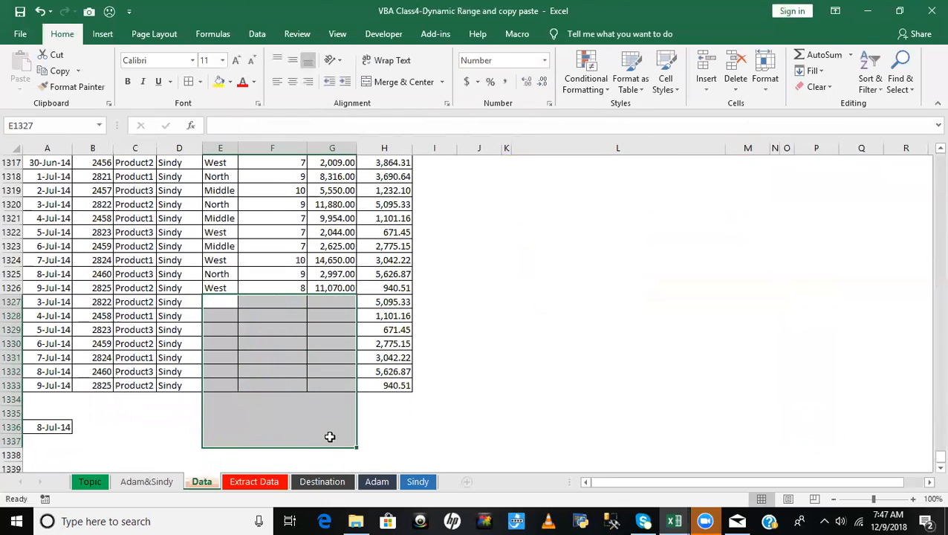
- Copy the Region, No. Customers and Net Sales values in E1317:G1326 and paste them starting at E1327
left_click(345, 379)
left_click_drag(213, 165, 344, 290)
key("ctrl+c")
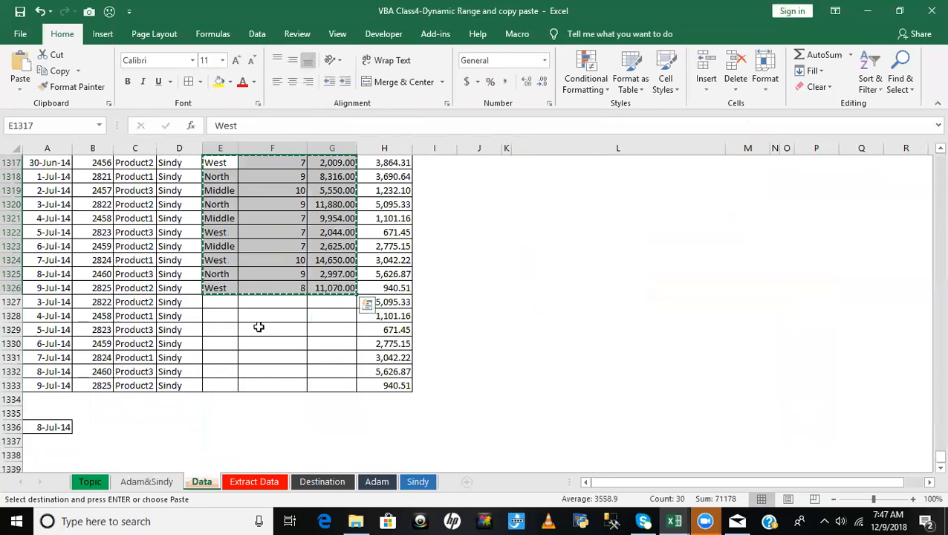
left_click(222, 303)
key("ctrl+v")
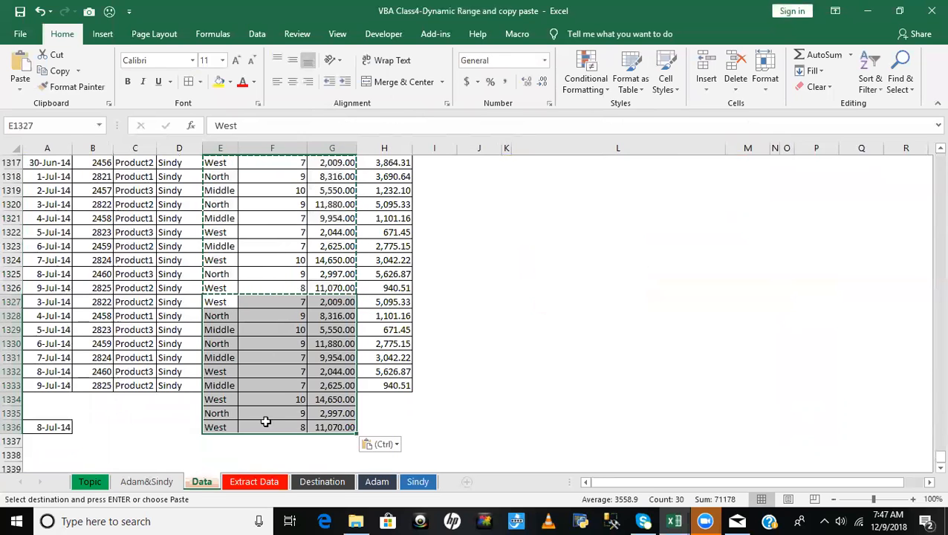
- Clear all contents and formatting from the surplus cells D1334:H1336 below the table
left_click_drag(191, 395, 364, 434)
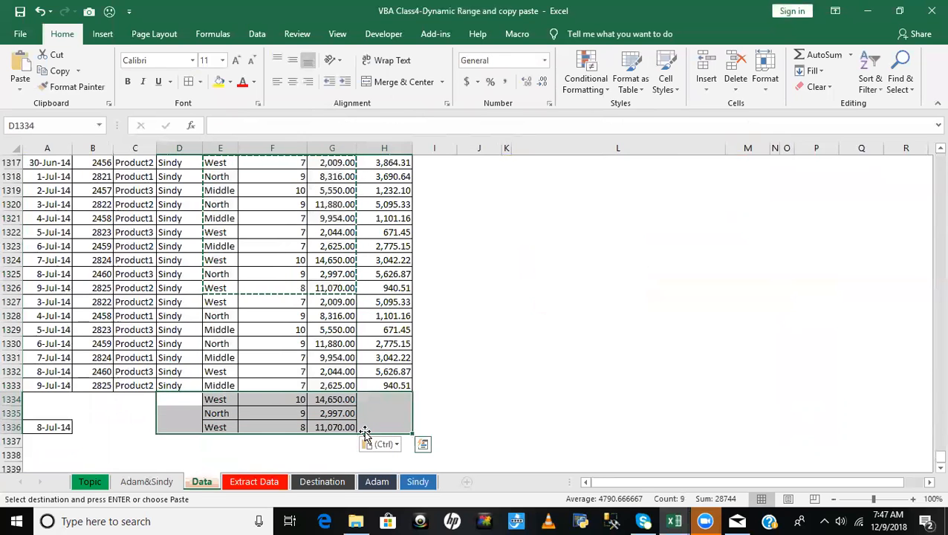
key("Delete")
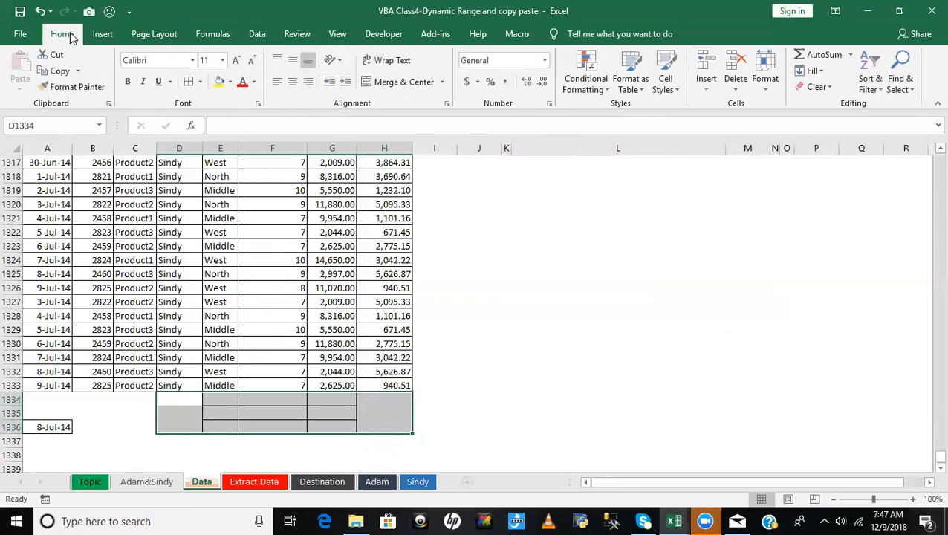
left_click(826, 86)
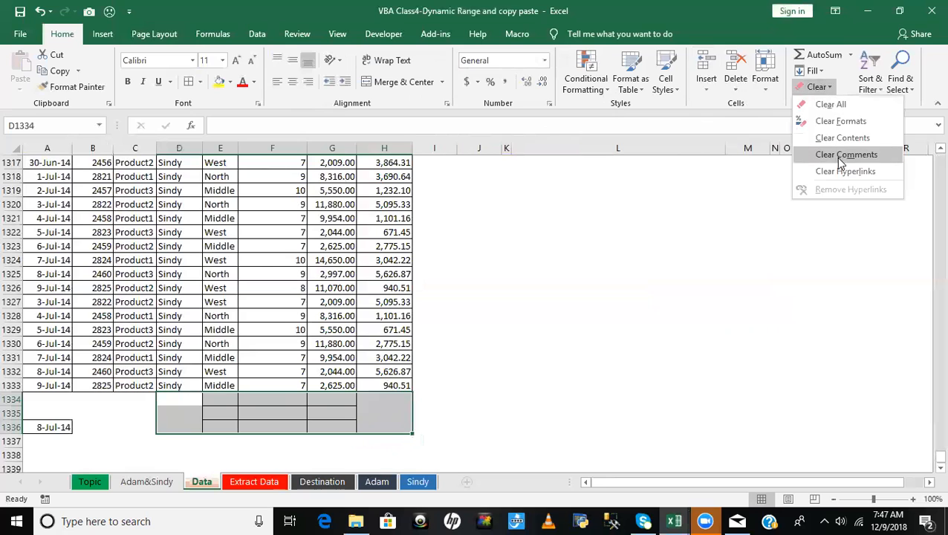
left_click(839, 104)
left_click(621, 355)
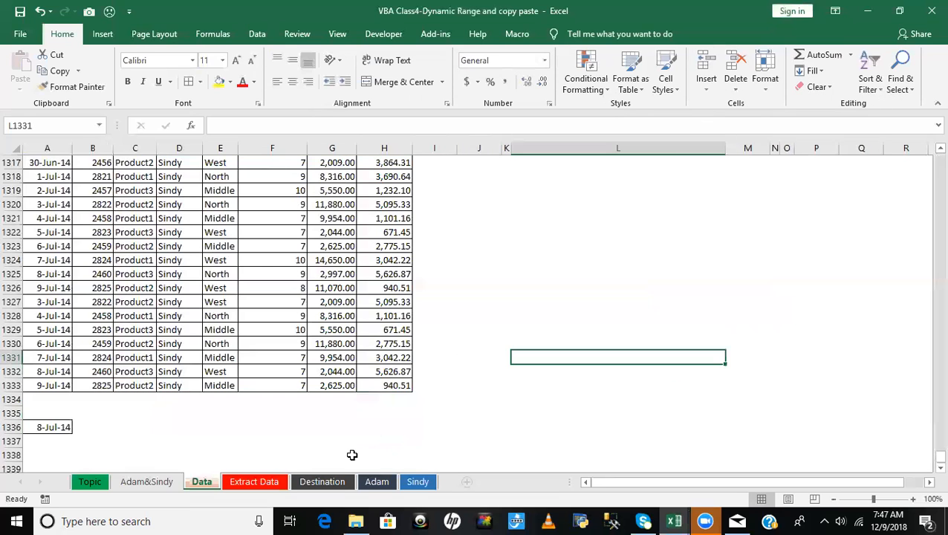
- Start a new COUNTIFS formula in cell M2 for the first counting task
left_click(557, 312)
scroll(559, 311, "up", 16)
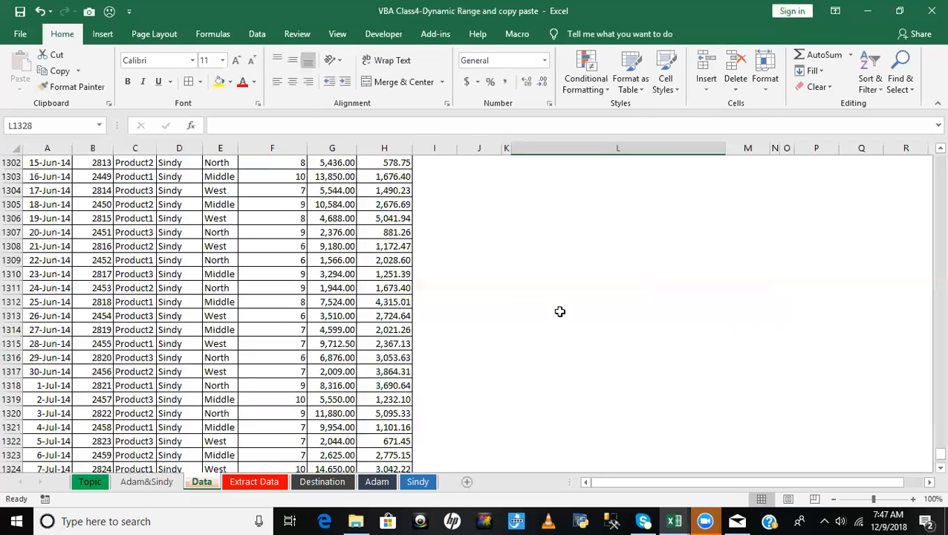
left_click(405, 274)
key("ctrl+Up")
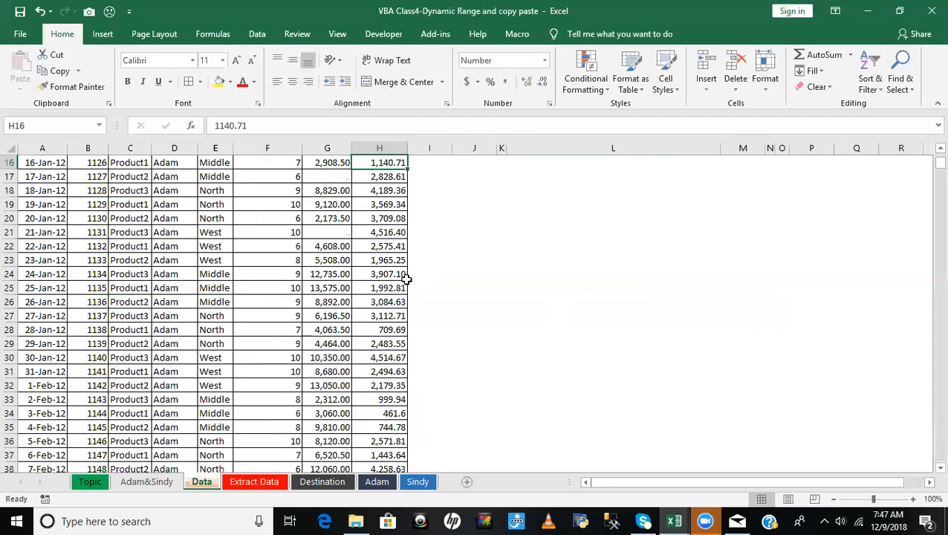
key("ctrl+Home")
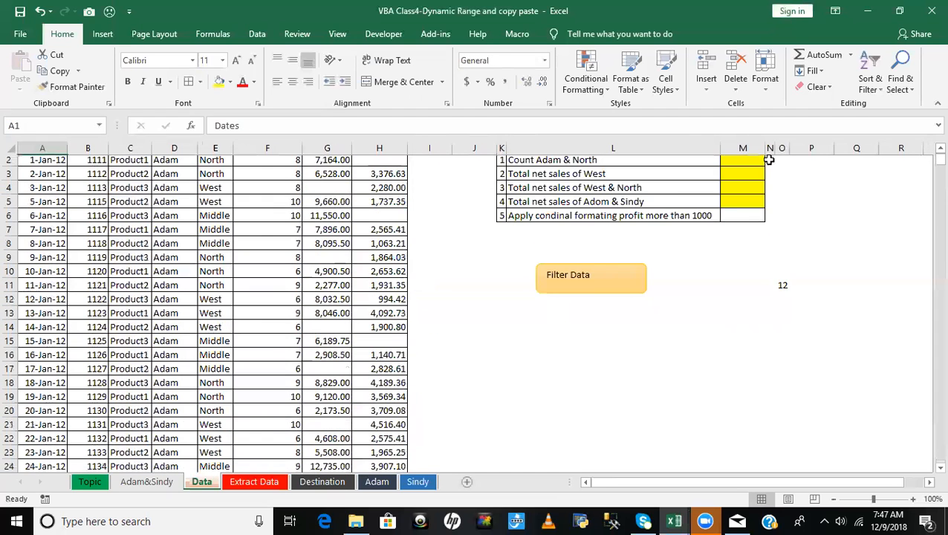
left_click(747, 177)
type("=xoun")
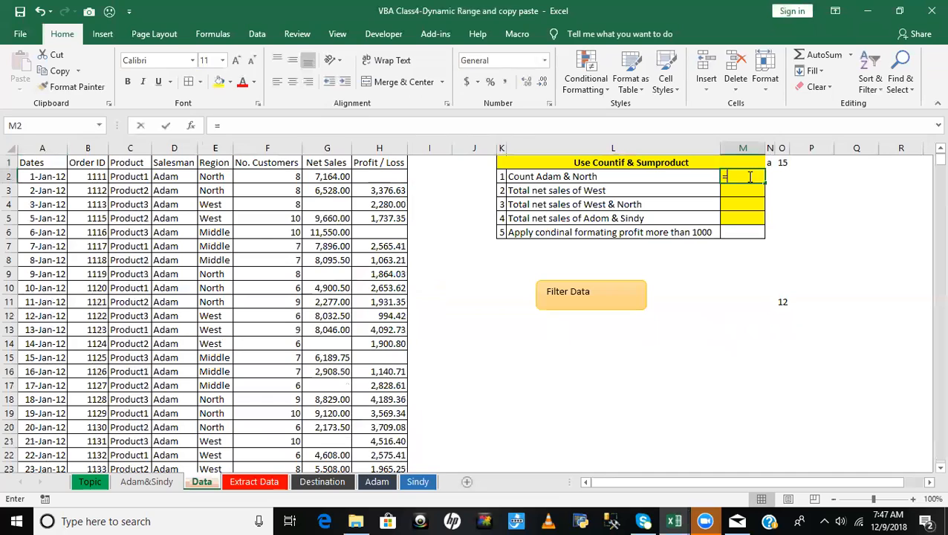
key("BackSpace")
key("BackSpace")
key("BackSpace")
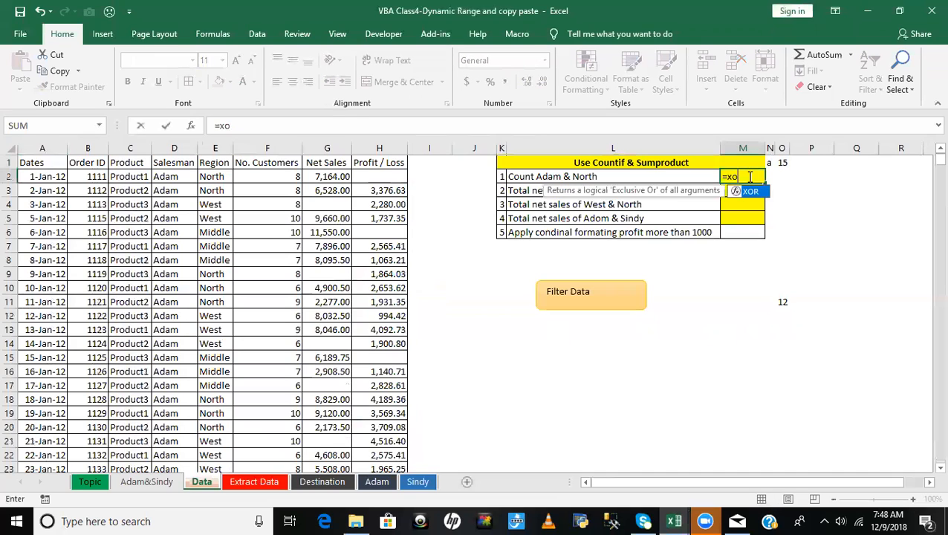
type("cou")
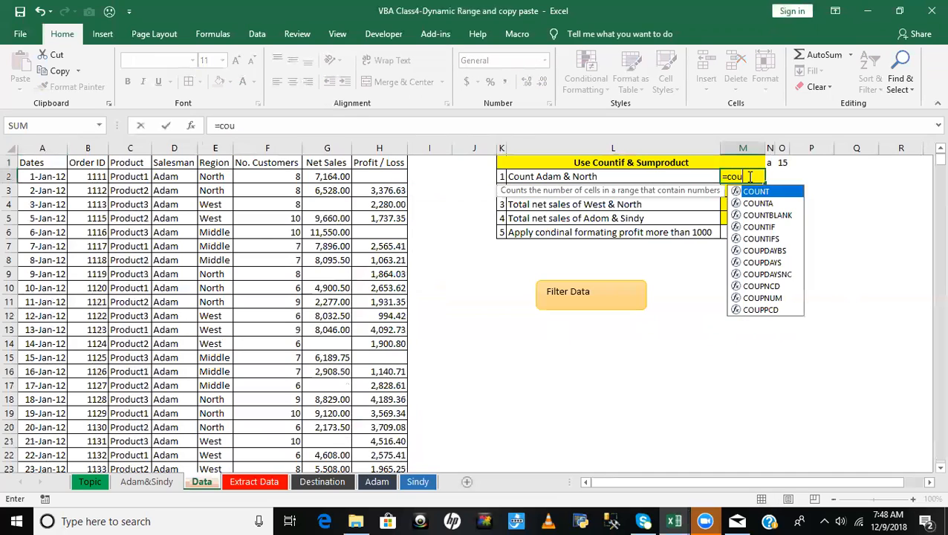
type("ntif")
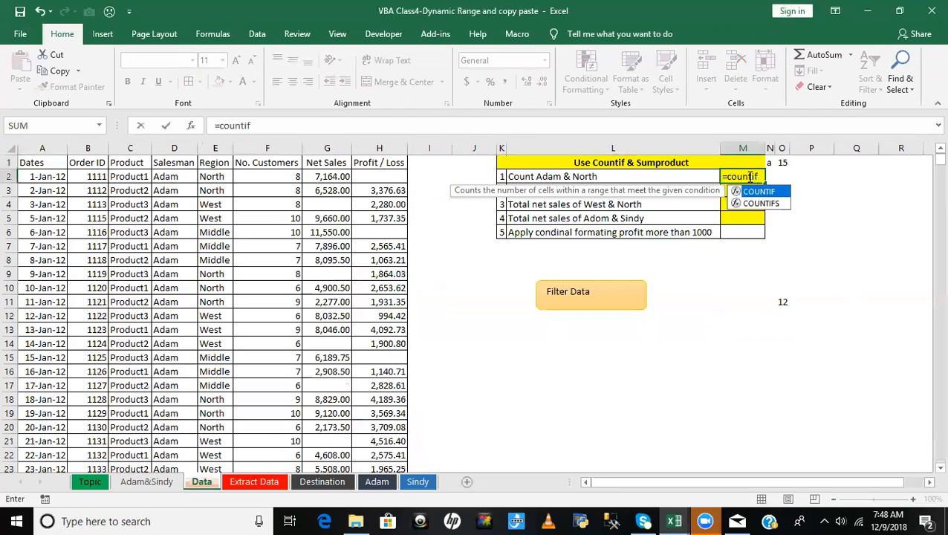
key("Down")
key("Tab")
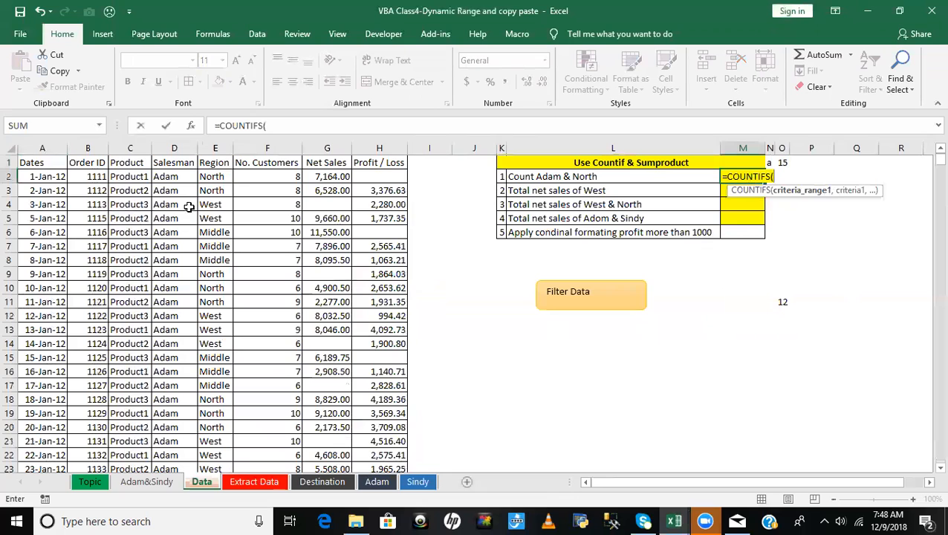
- Set the first condition to the absolute Salesman range $D$2:$D$1333 with the task's salesman name as criterion
left_click(164, 176)
key("ctrl+shift+Down")
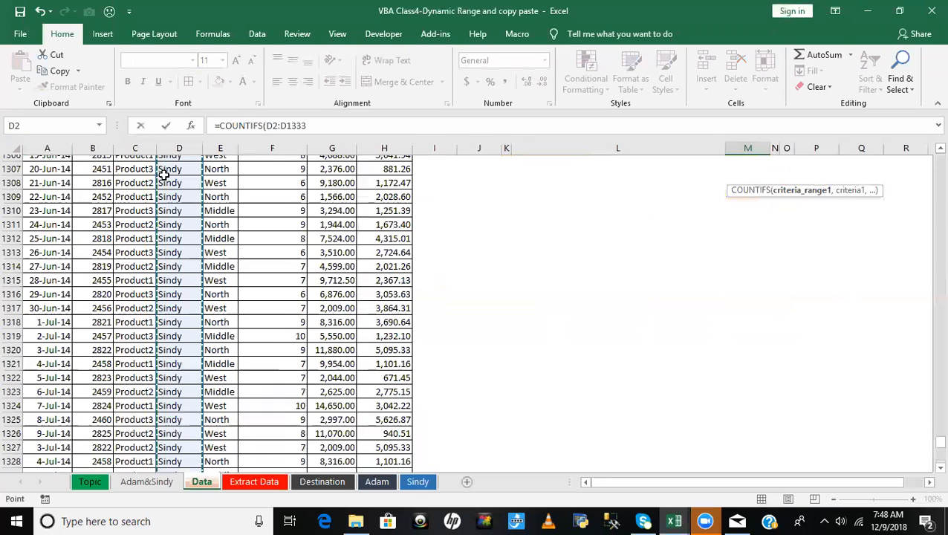
key("F4")
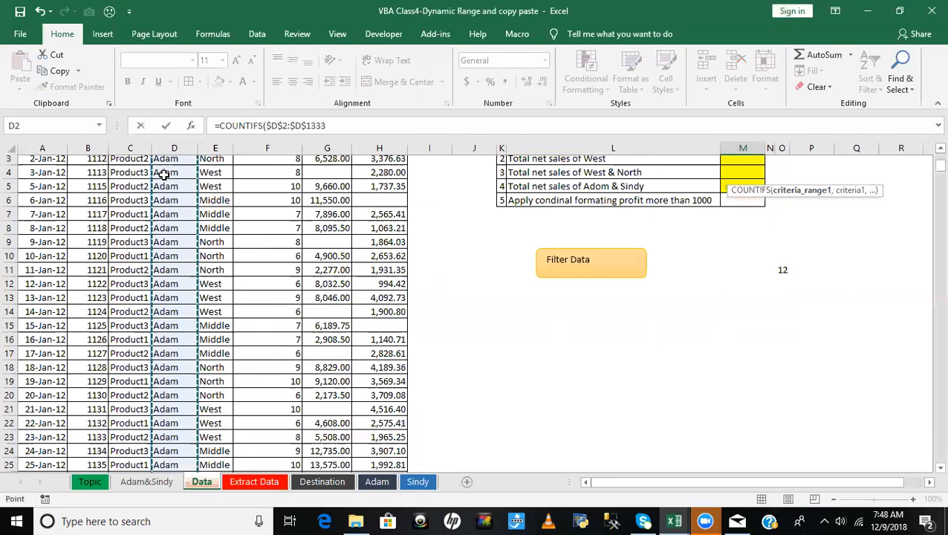
type(",\"Ada")
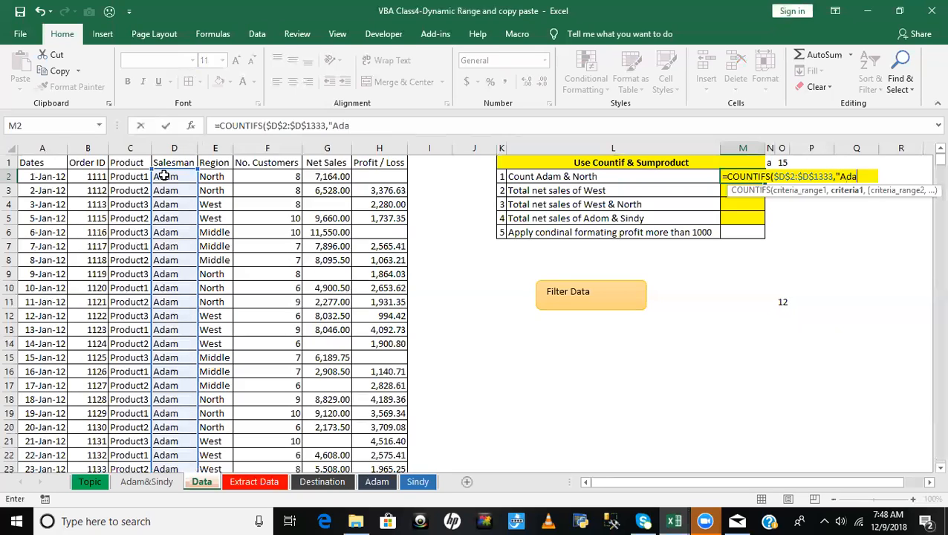
type("m\",")
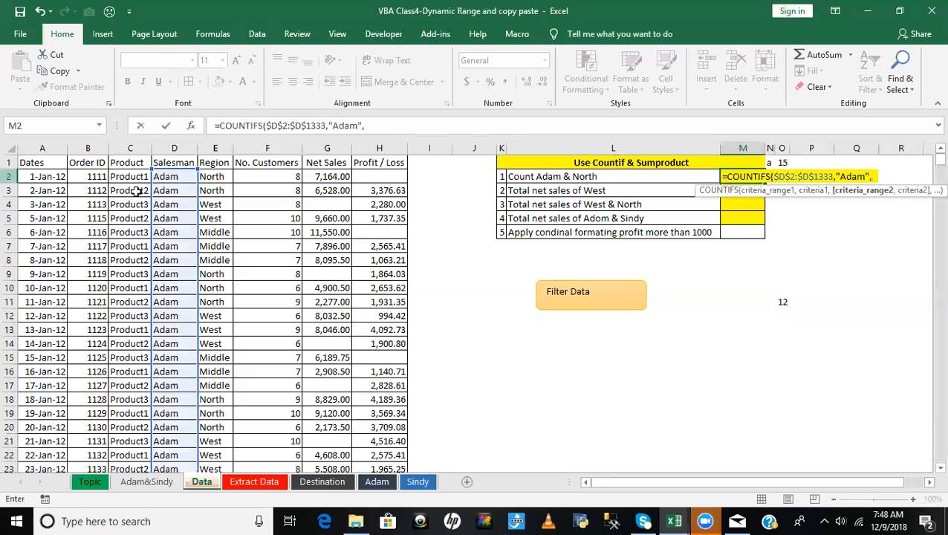
- Add the absolute Region range $E$2:$E$1333 with criterion "North" as the second condition and complete the COUNTIFS in M2
left_click(213, 176)
key("ctrl+shift+Down")
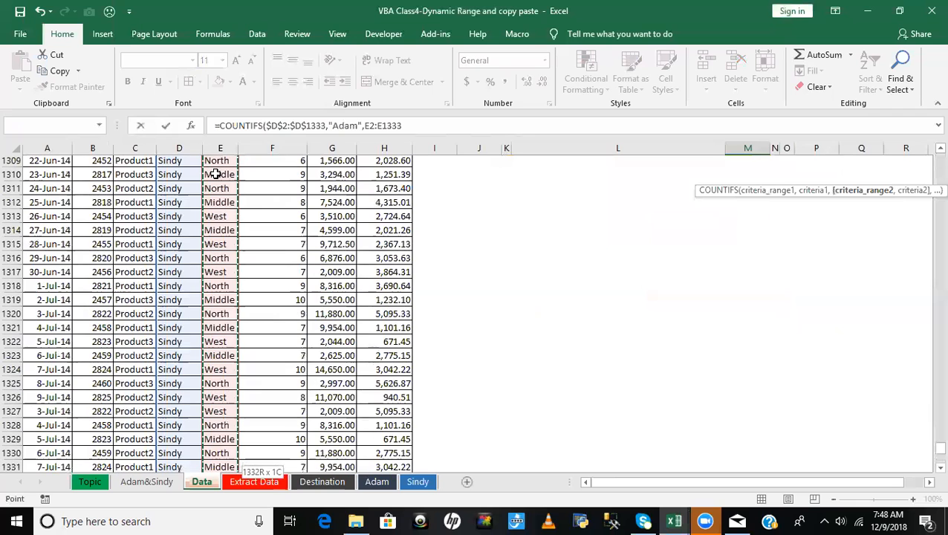
key("F4")
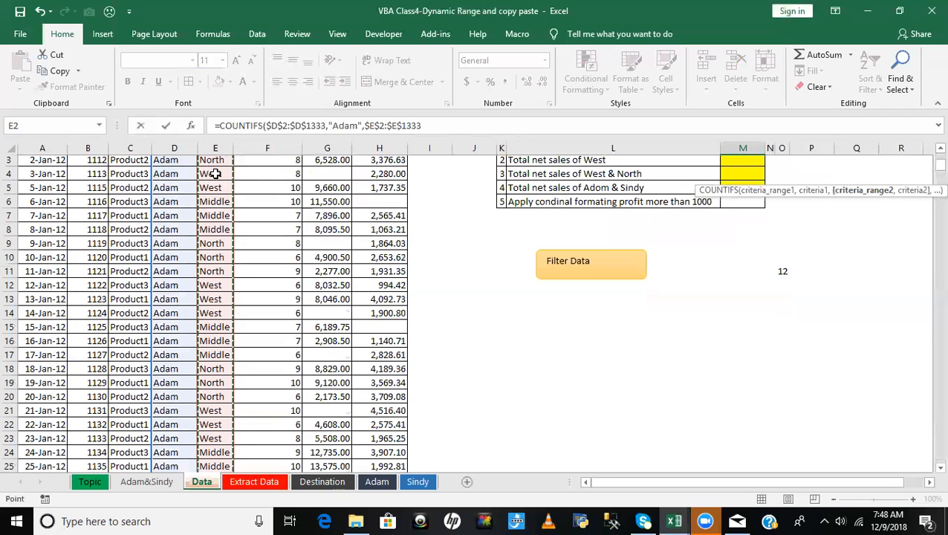
type(",\"")
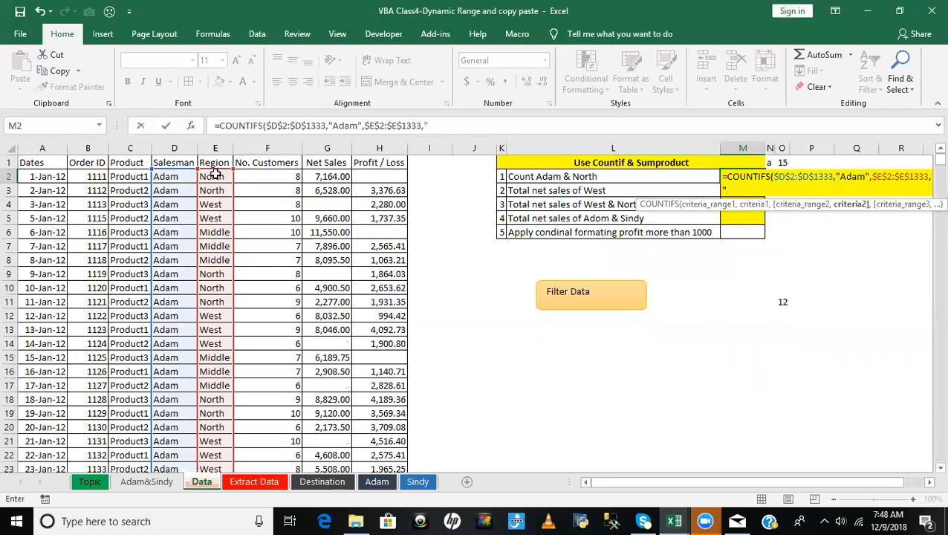
type("North")
key("Return")
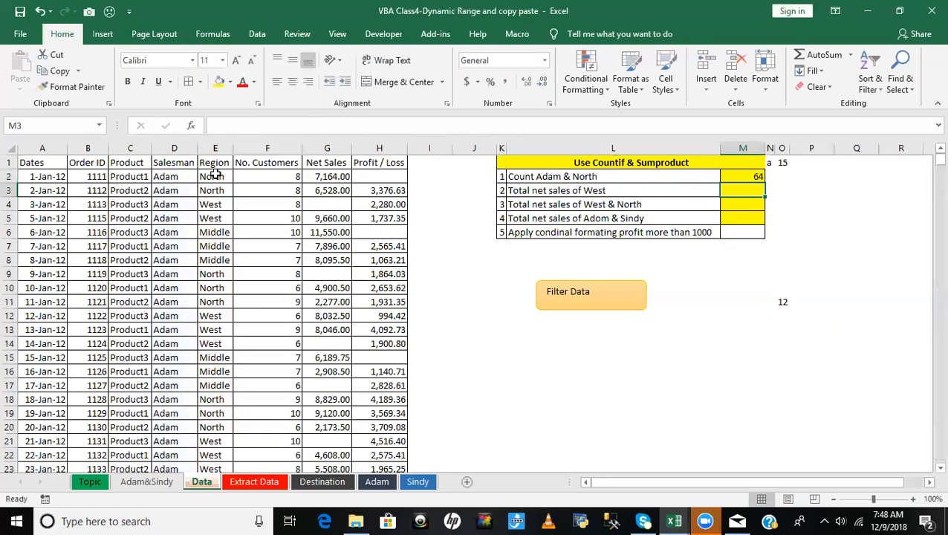
key("Up")
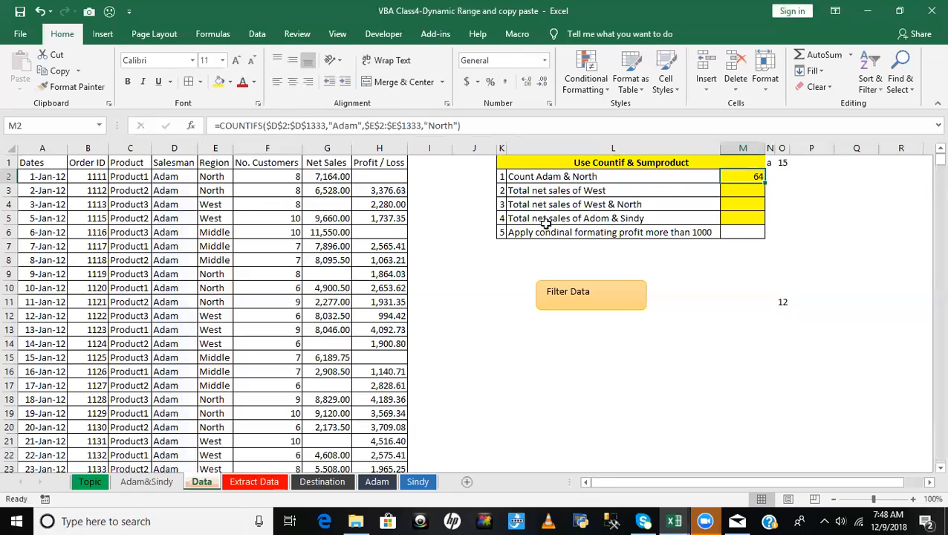
- Turn on filtering for the data table and filter the Region column to show only West
left_click(536, 193)
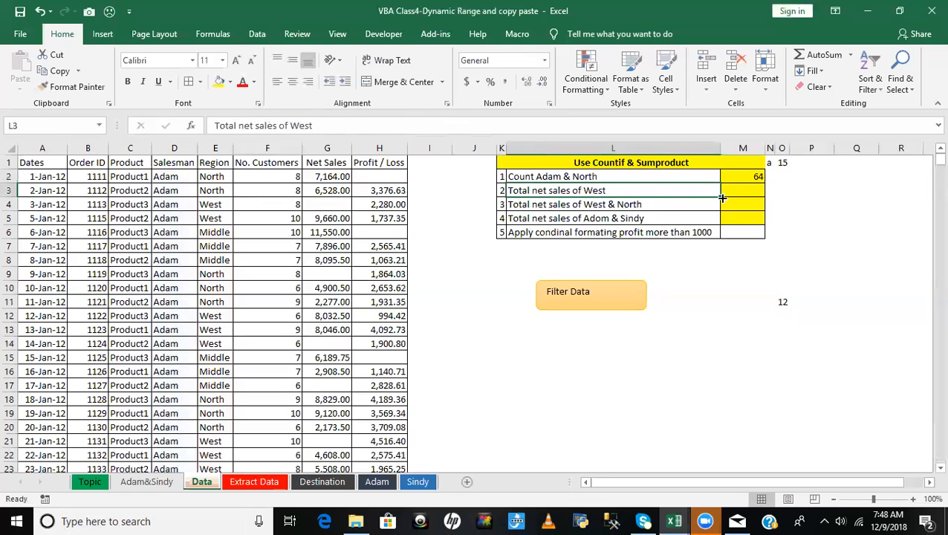
left_click(755, 187)
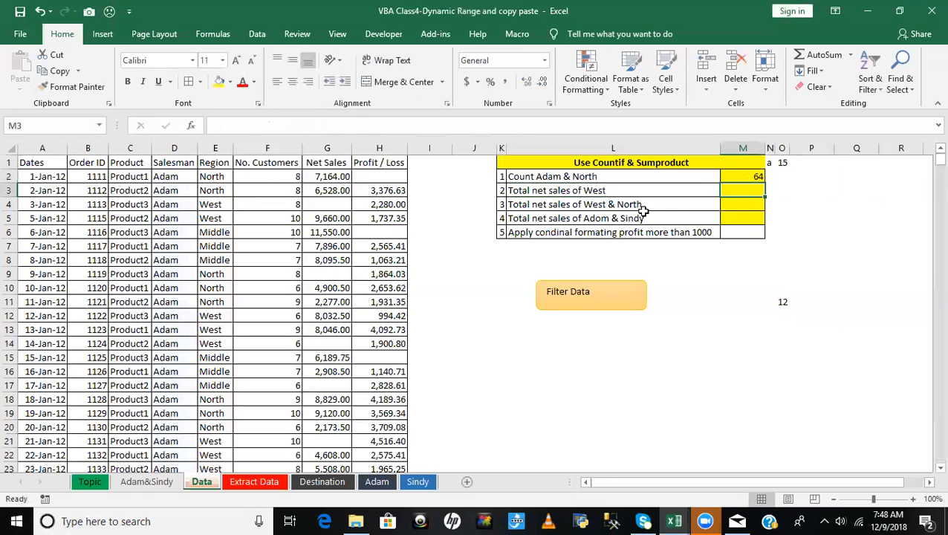
left_click(533, 193)
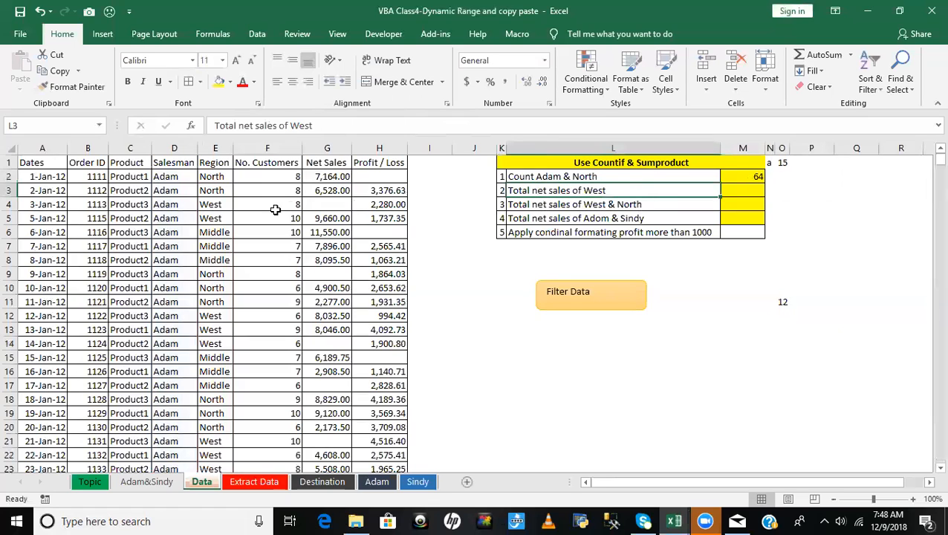
left_click(213, 162)
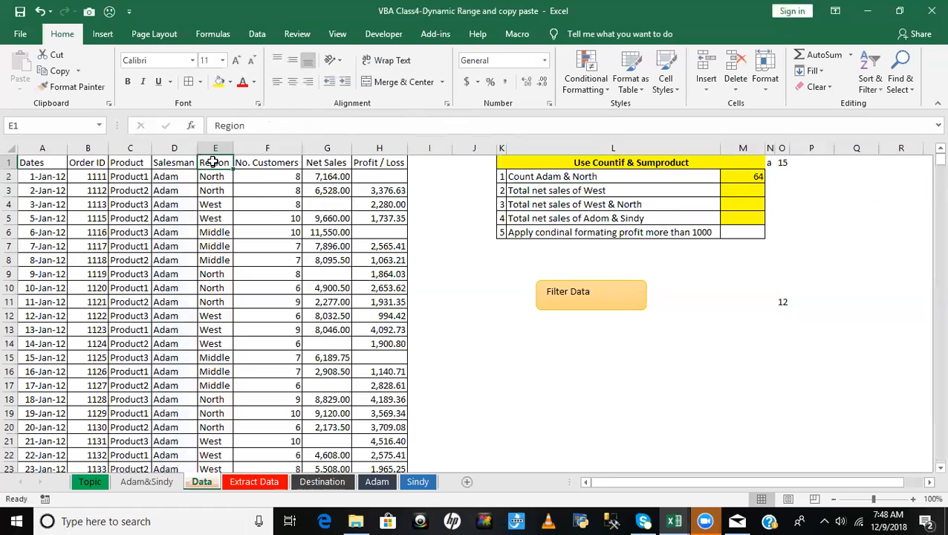
key("ctrl+shift+l")
key("alt+Down")
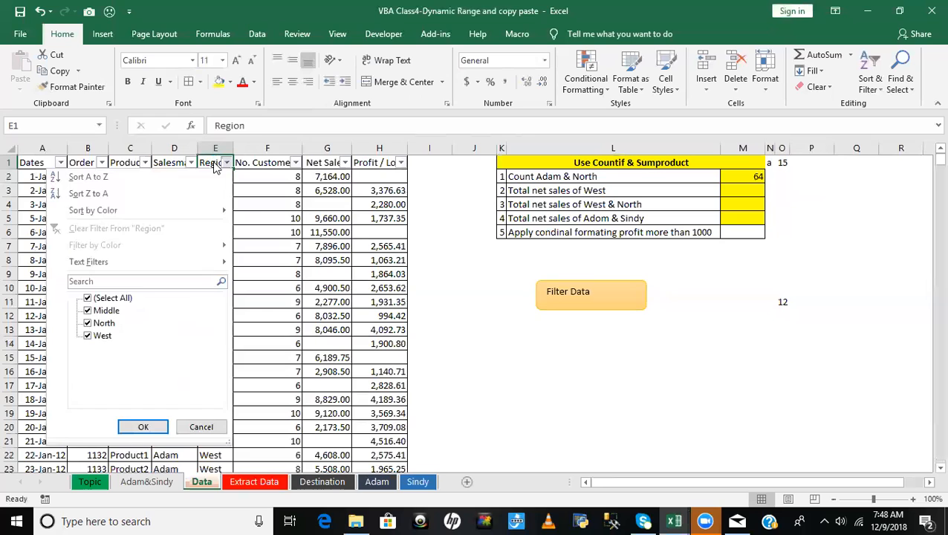
left_click(123, 298)
left_click(102, 335)
left_click(144, 427)
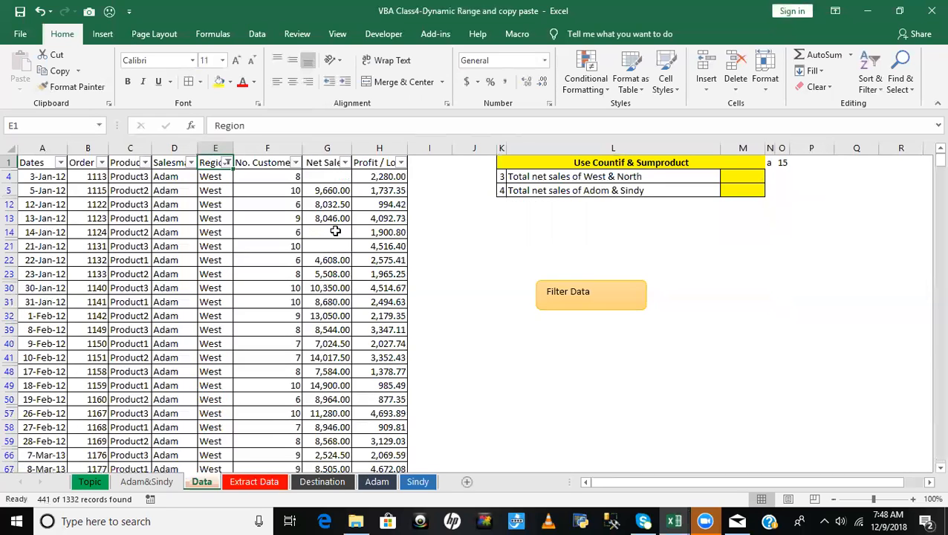
- Select the filtered Net Sales values from G4 down to read their sum, and remove the table filter
left_click(334, 176)
key("ctrl+shift+Down")
key("ctrl+shift+Down")
key("ctrl+shift+Down")
key("ctrl+shift+Down")
key("ctrl+shift+Down")
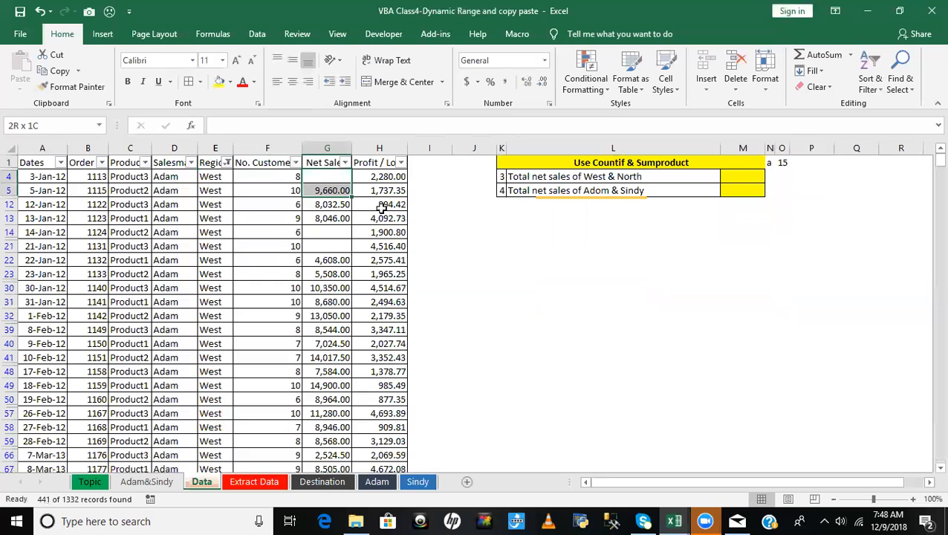
key("ctrl+shift+Up")
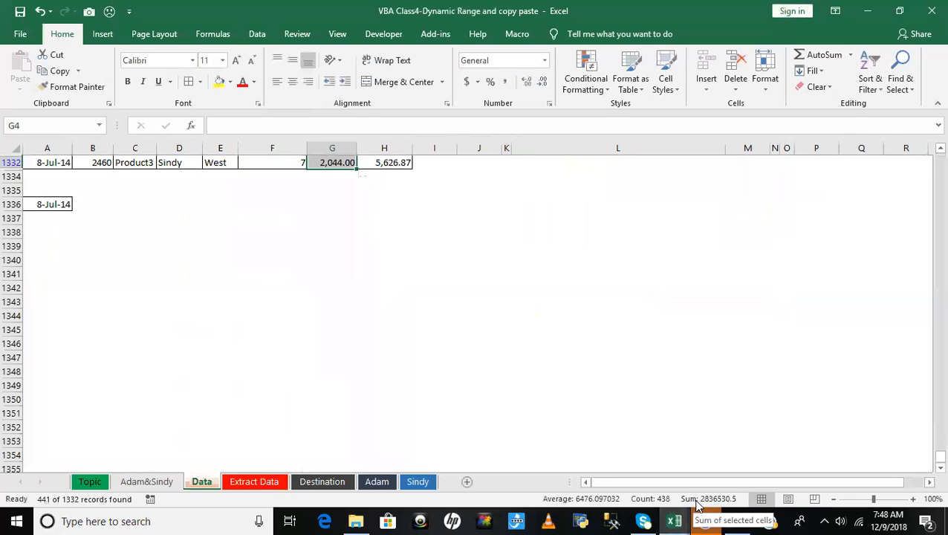
left_click(325, 275)
key("ctrl+Up")
key("ctrl+Up")
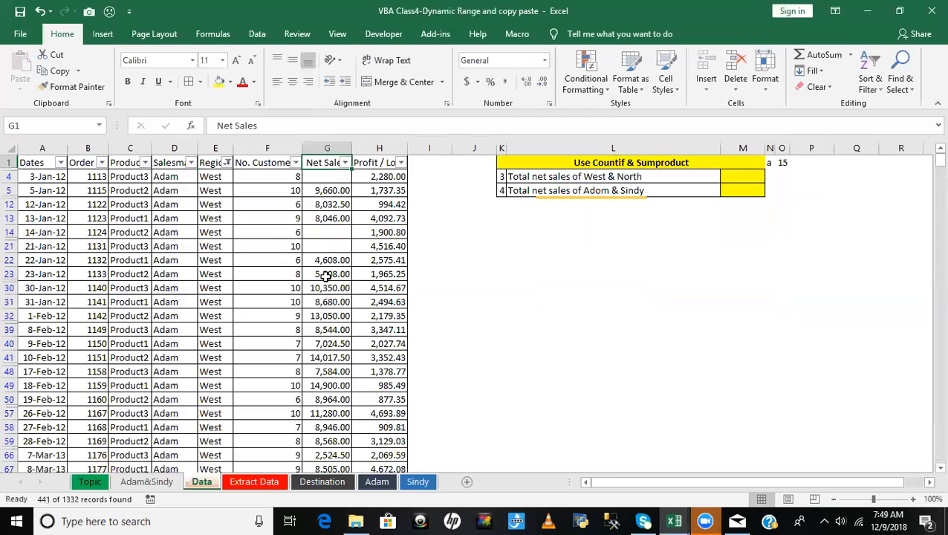
key("ctrl+shift+l")
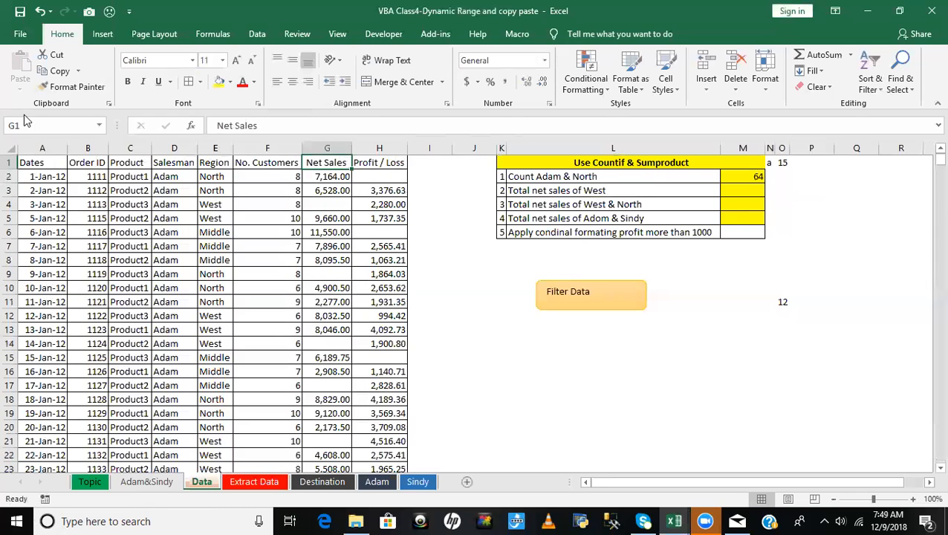
- Examine the task for total net sales of West & North against the entries in the Region column
left_click(731, 190)
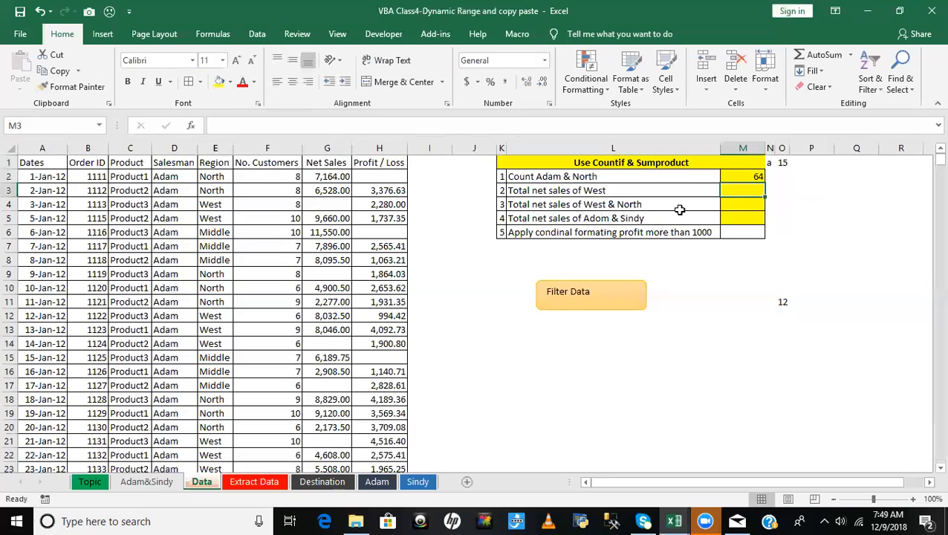
left_click(609, 205)
left_click(214, 181)
left_click(212, 217)
left_click(214, 231)
left_click(215, 246)
left_click(214, 288)
left_click(221, 177)
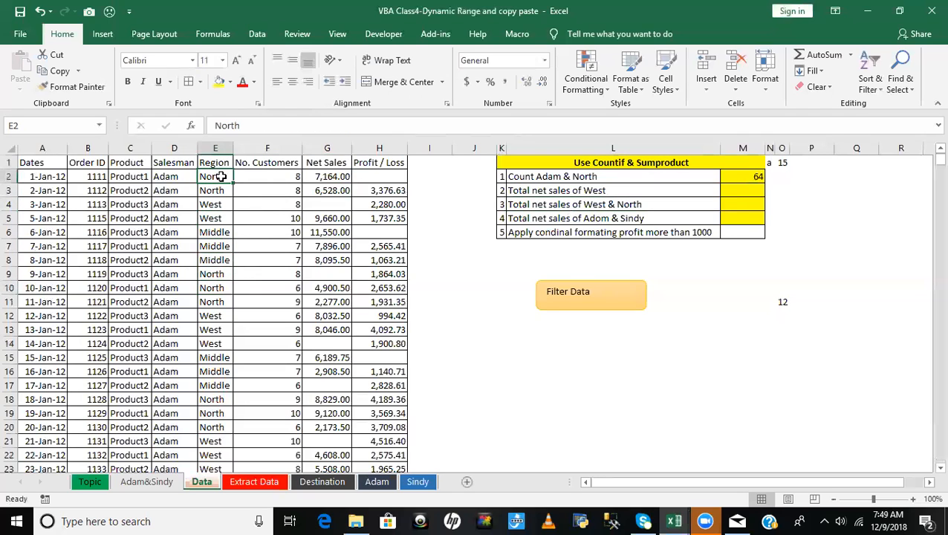
left_click(750, 205)
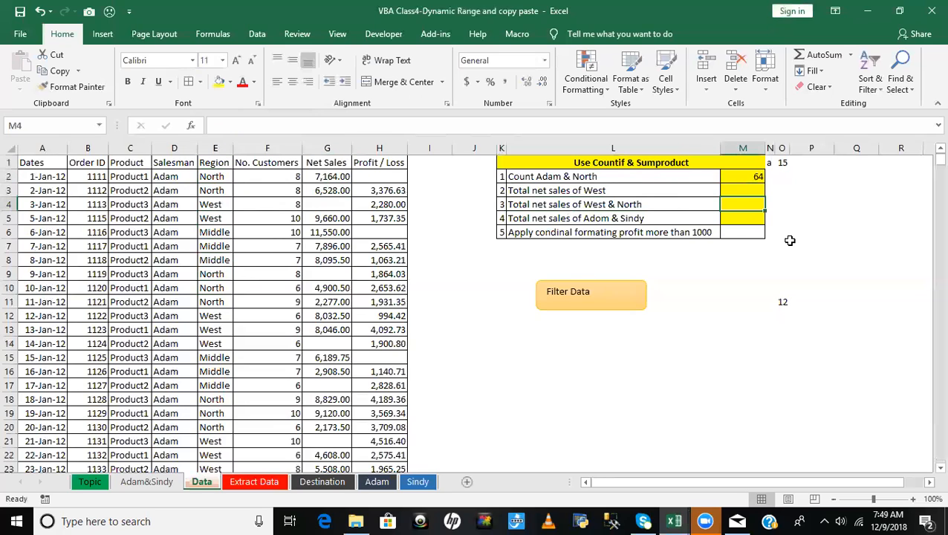
- Start a SUMPRODUCT formula with a double negative and opening bracket in M4 for the West & North net sales task
left_click(603, 205)
left_click(728, 204)
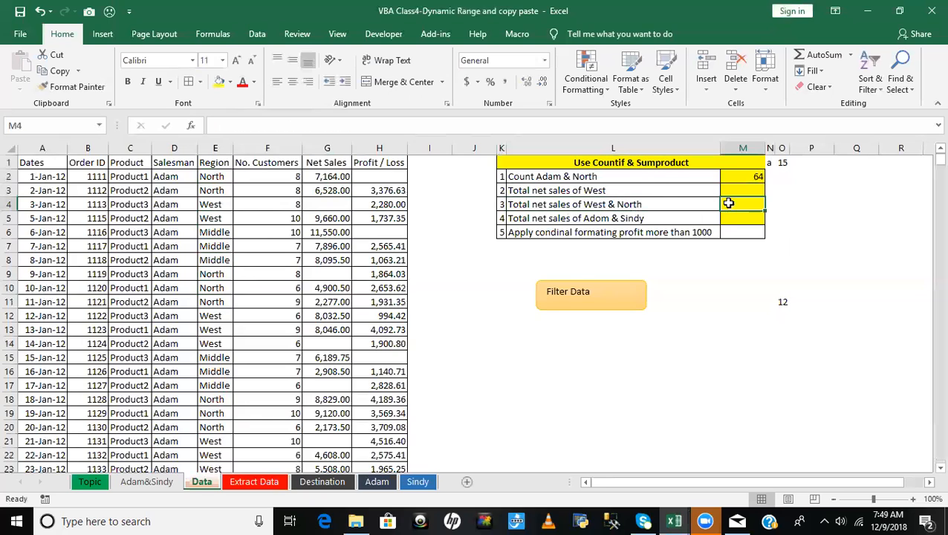
left_click(656, 162)
left_click(743, 203)
type("=")
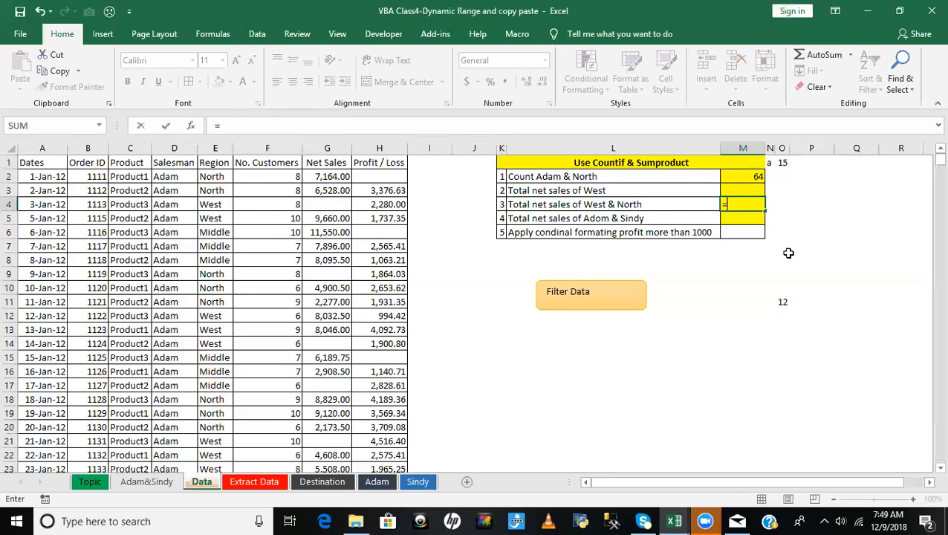
type("sum")
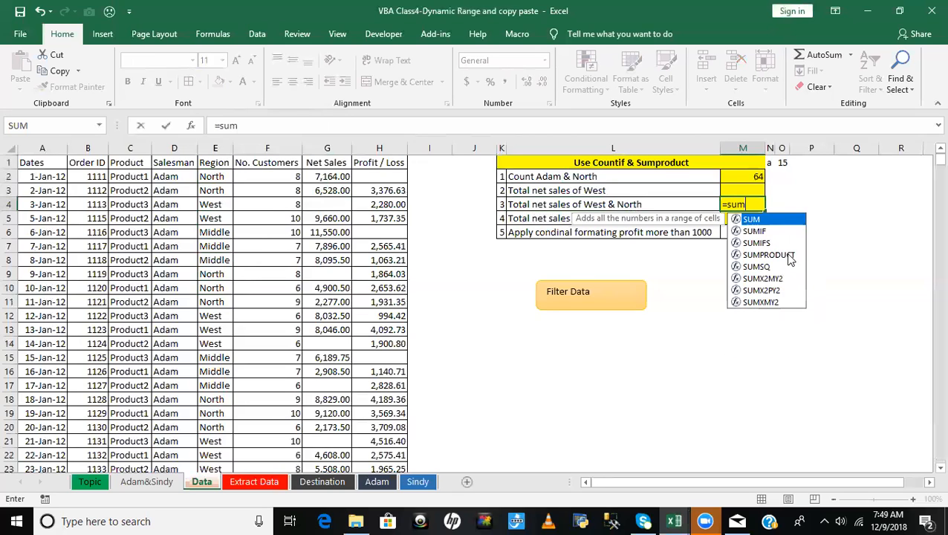
type("prod")
key("Tab")
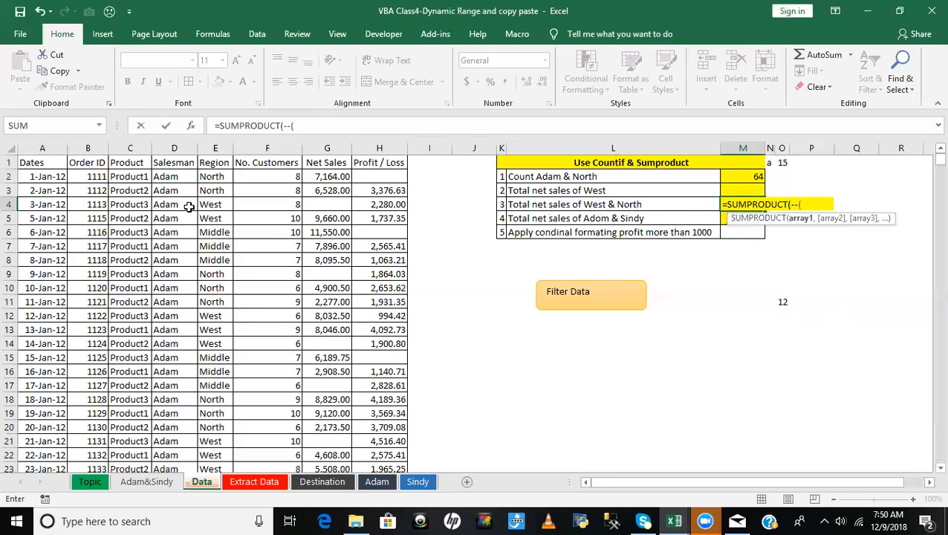
- Set the SUMPRODUCT condition to the absolute Region range $E$2:$E$1333 equal to the array {"West","North"}
left_click(216, 176)
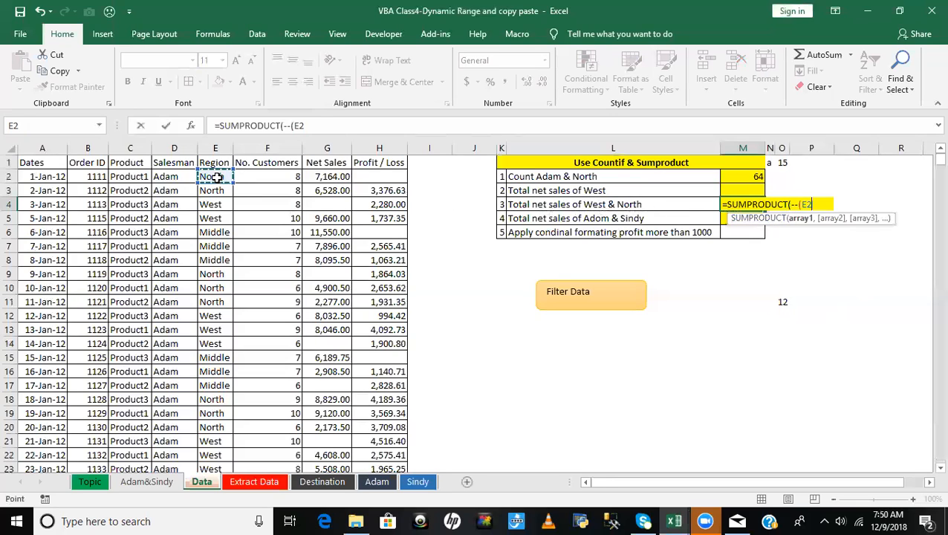
key("ctrl+shift+Down")
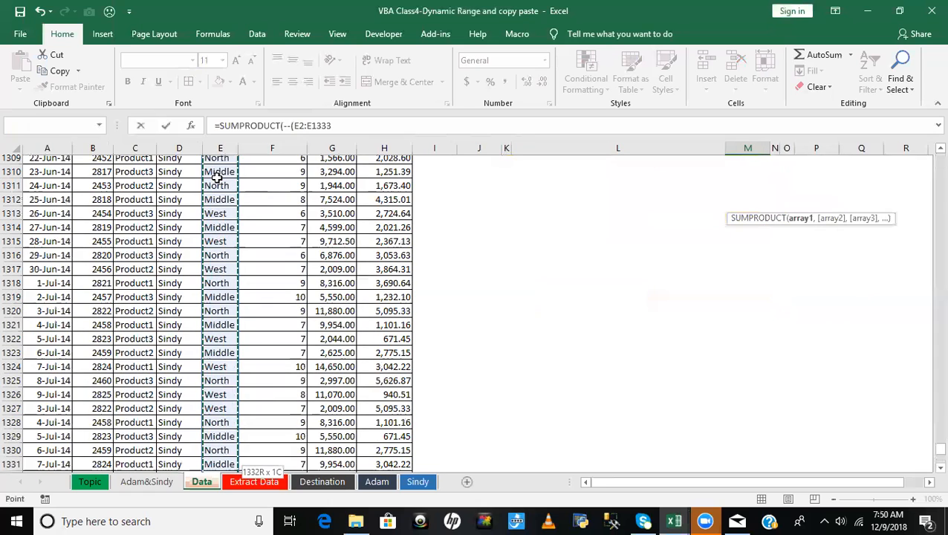
scroll(216, 176, "down", 1)
key("F4")
type("=")
type("(")
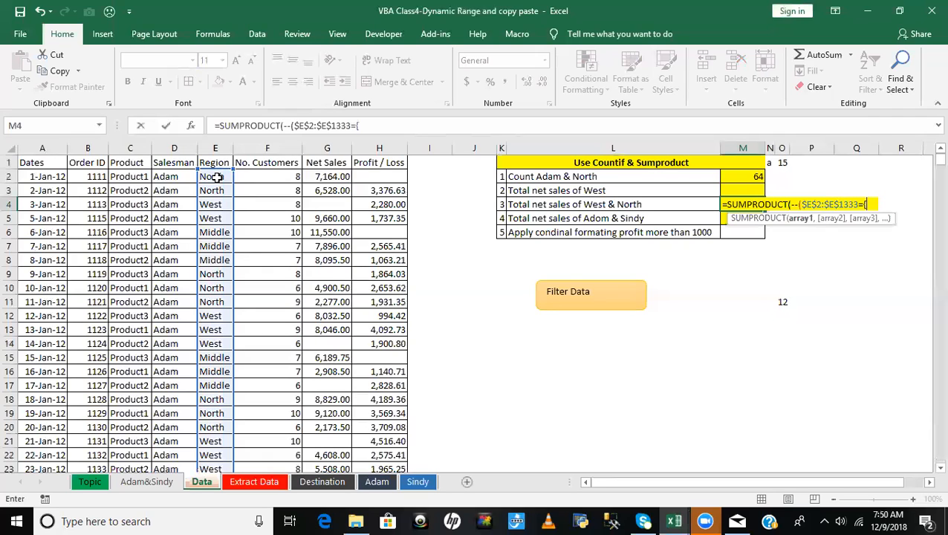
type("\"West")
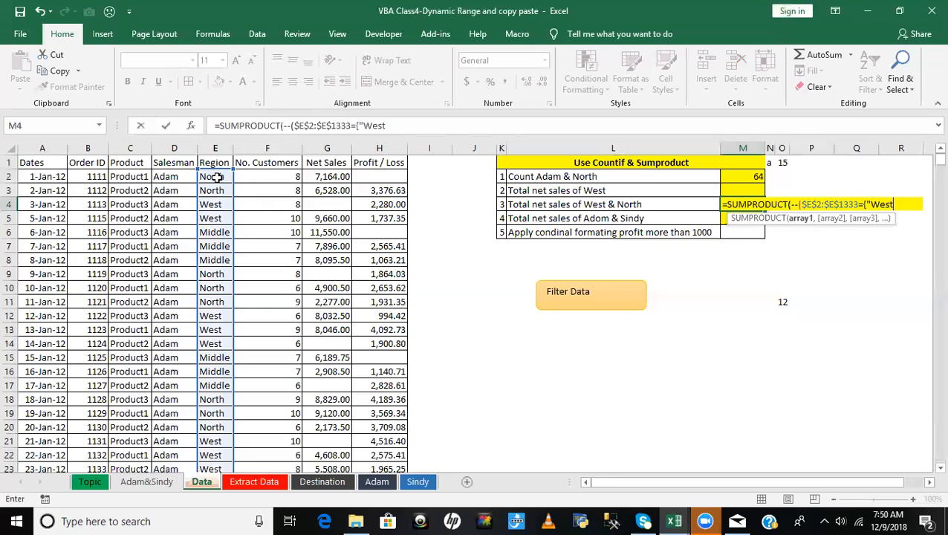
type("\",\"North\"})*(")
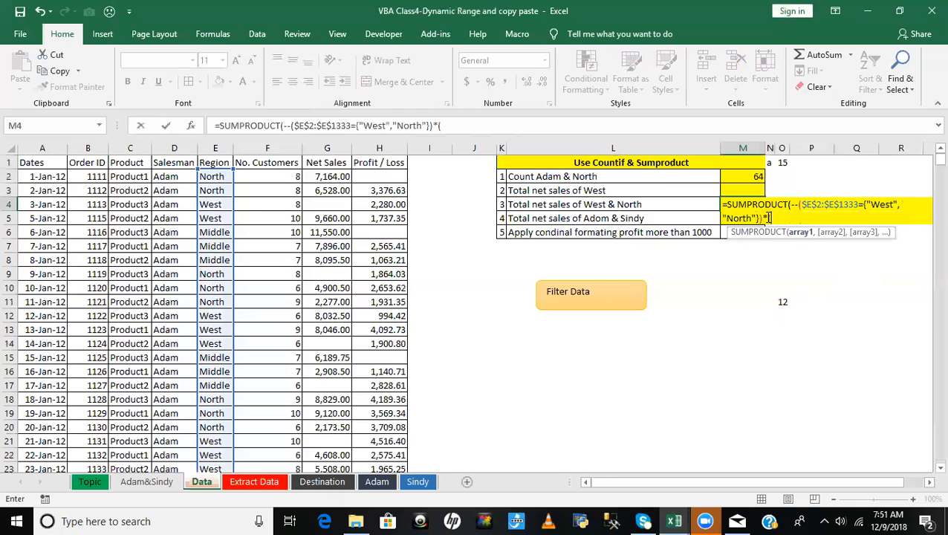
- Multiply the condition by the absolute Net Sales range $G$2:$G$1333 and enter M4 as an array formula
left_click(327, 175)
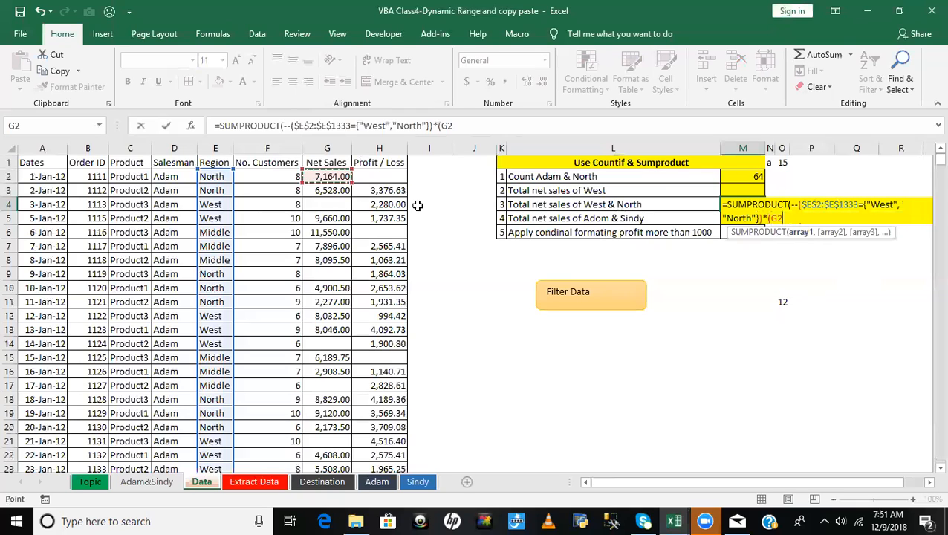
key("shift+Down")
key("ctrl+shift+Down")
key("ctrl+shift+Down")
key("ctrl+shift+Down")
key("ctrl+shift+Down")
key("ctrl+shift+Down")
key("ctrl+shift+Down")
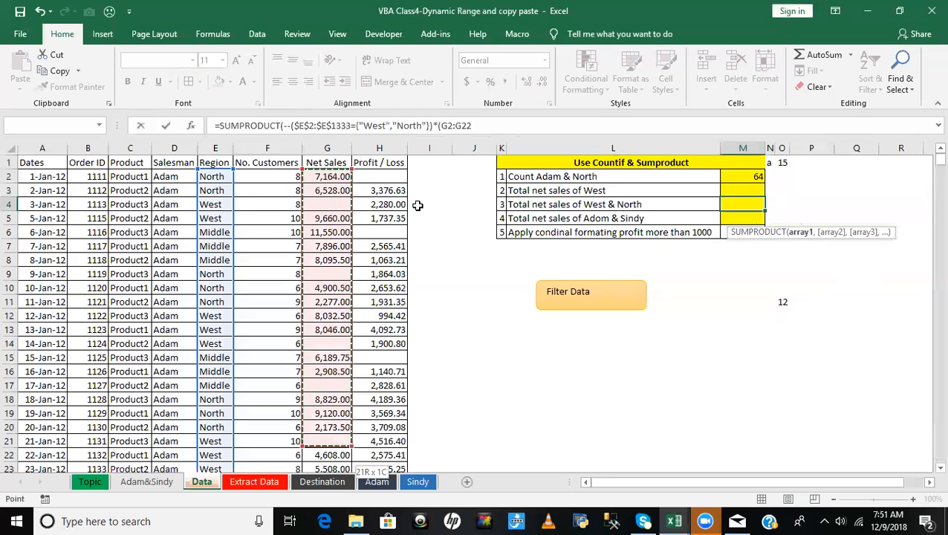
key("ctrl+shift+Up")
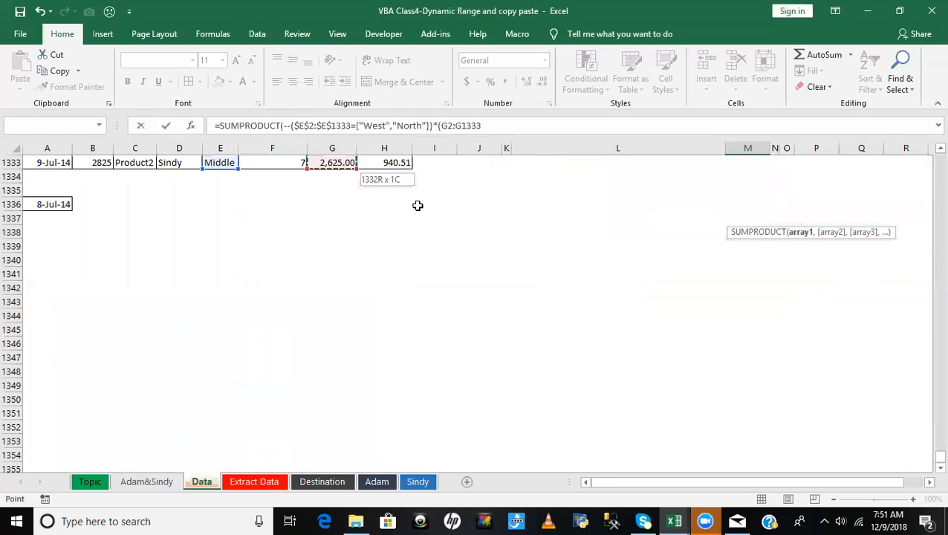
key("F4")
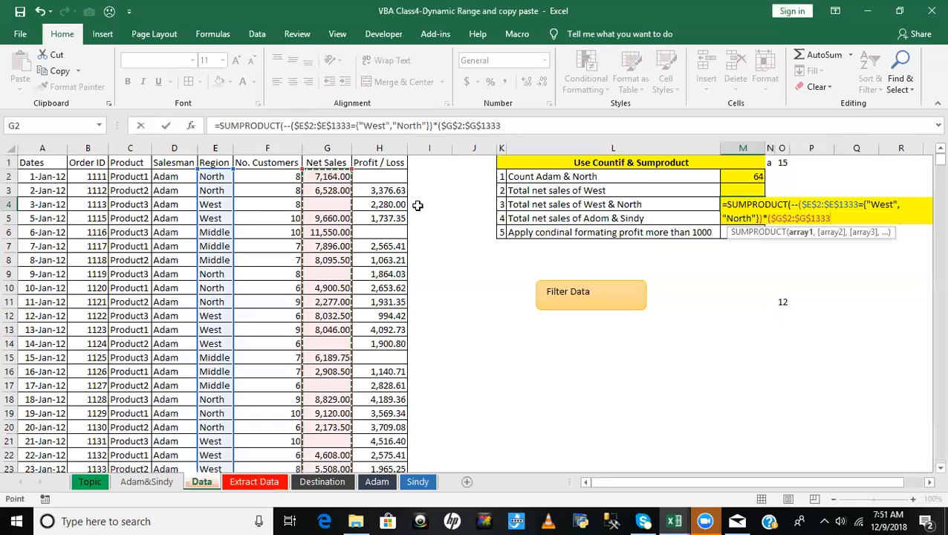
type(")")
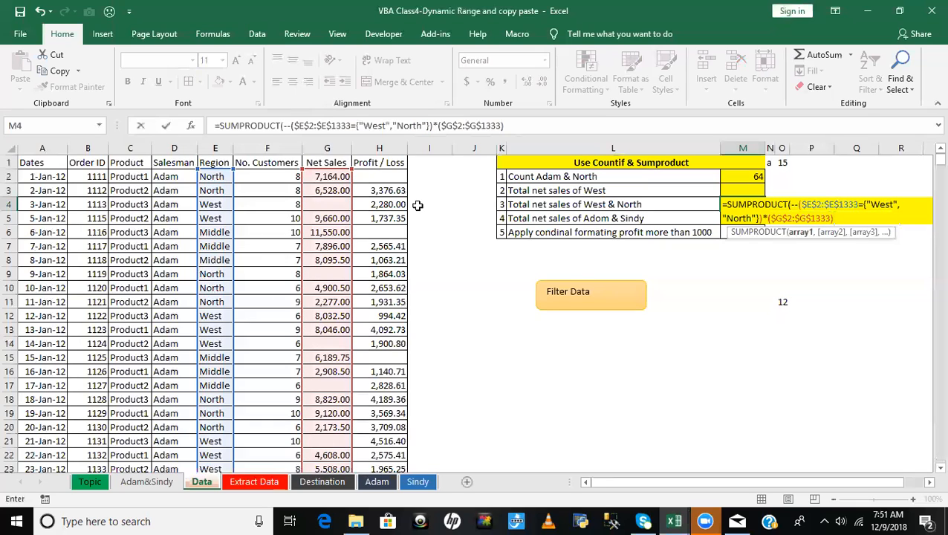
type(")")
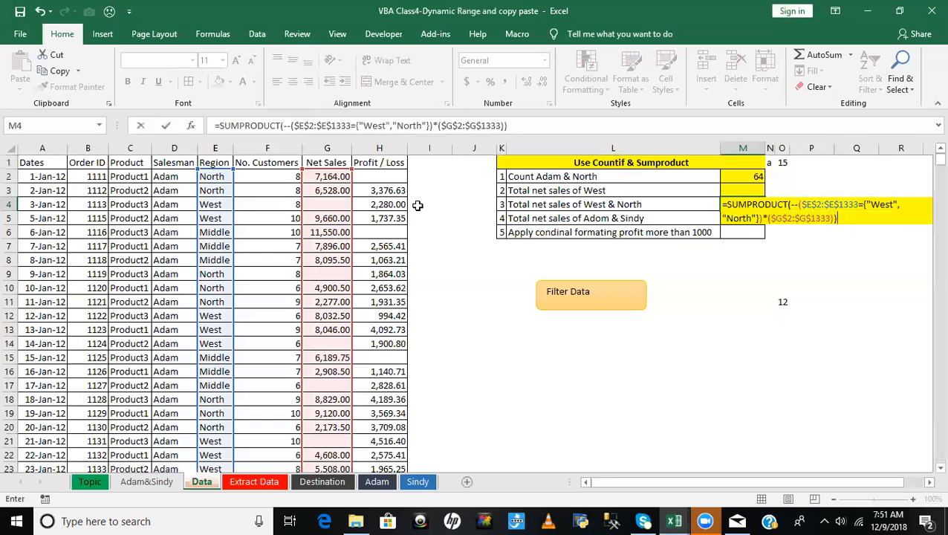
key("ctrl+shift+Return")
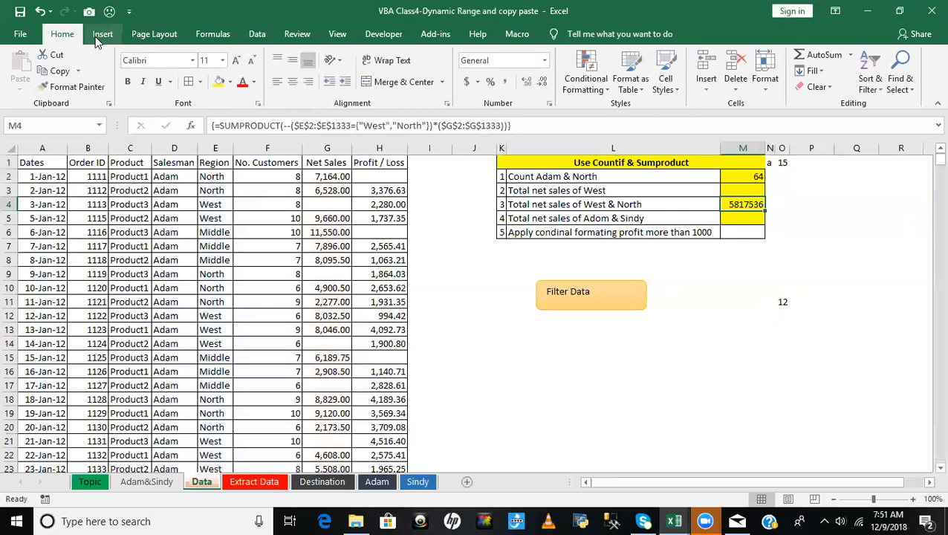
- Evaluate the West & North SUMPRODUCT formula in M4 stage by stage down to its final result, and close the evaluation
left_click(211, 33)
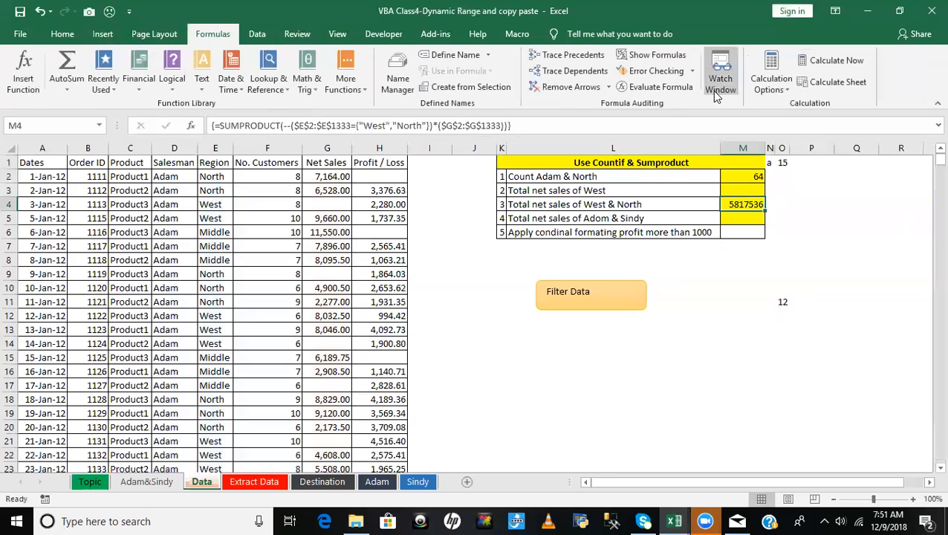
left_click(658, 88)
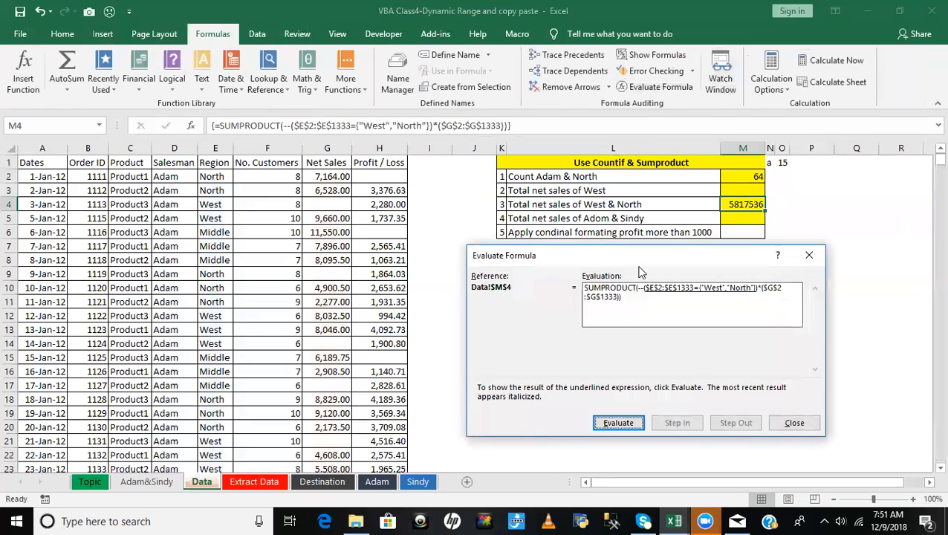
left_click_drag(644, 266, 651, 292)
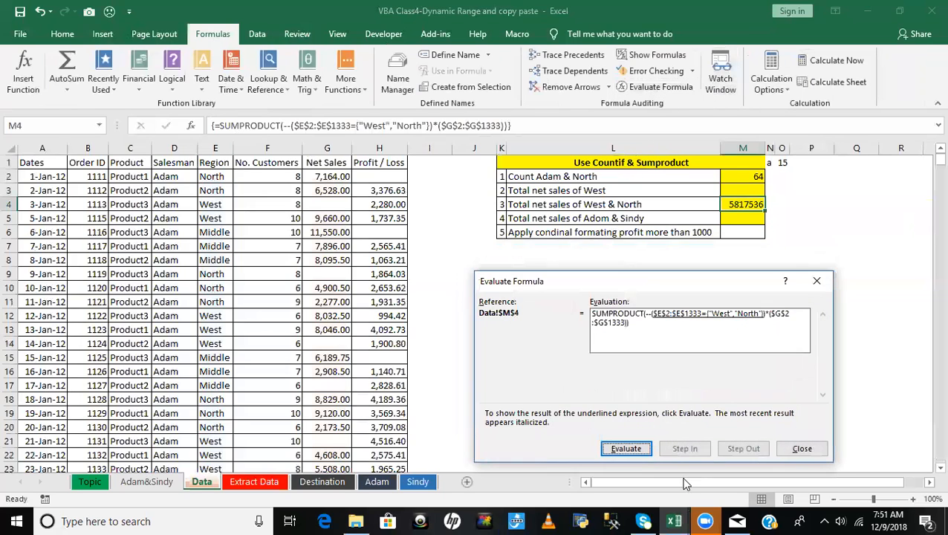
left_click(628, 448)
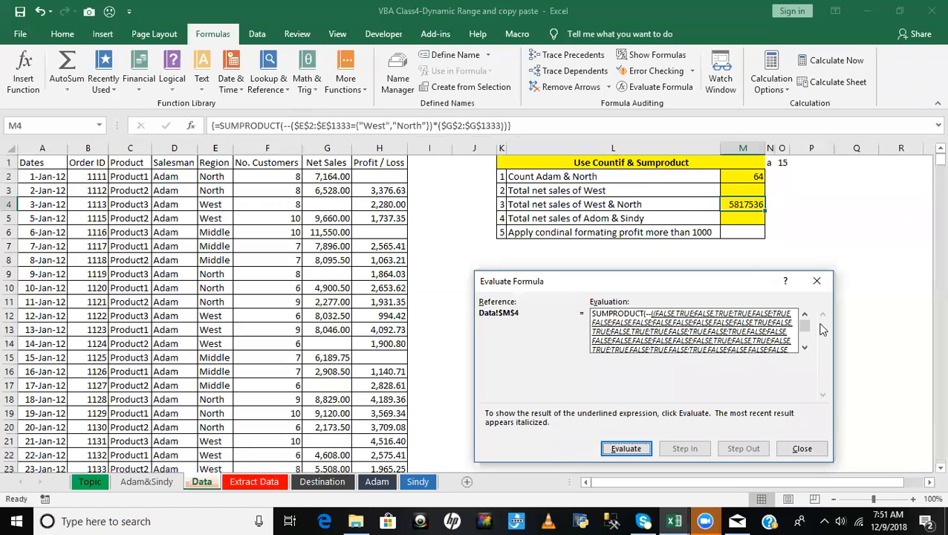
mouse_move(807, 331)
left_mouse_down()
mouse_move(805, 340)
mouse_move(802, 317)
left_mouse_up()
left_click(628, 446)
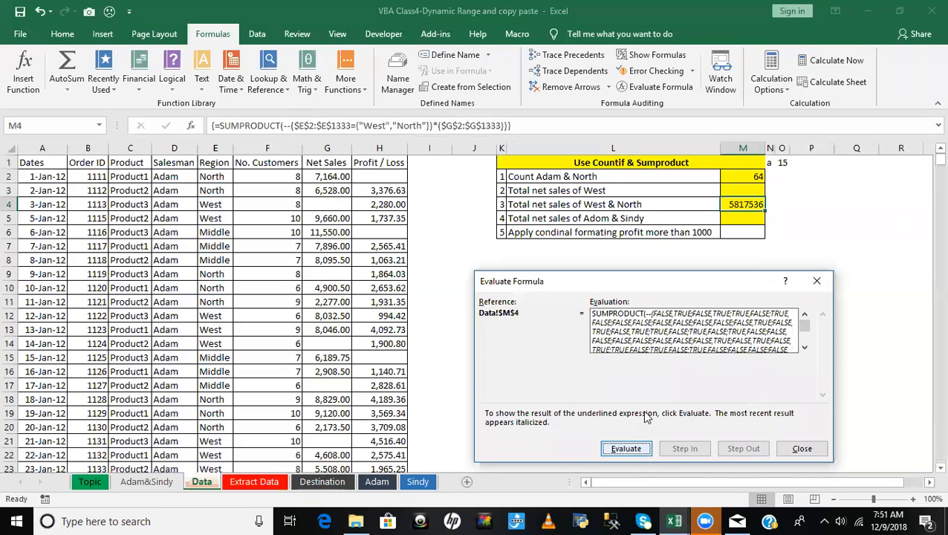
mouse_move(803, 332)
left_mouse_down()
mouse_move(805, 345)
mouse_move(804, 320)
left_mouse_up()
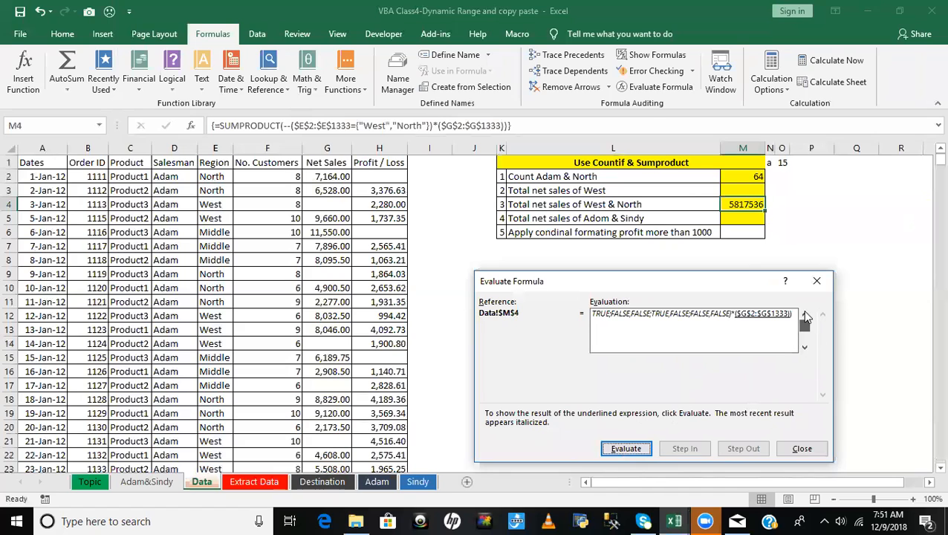
left_click(626, 448)
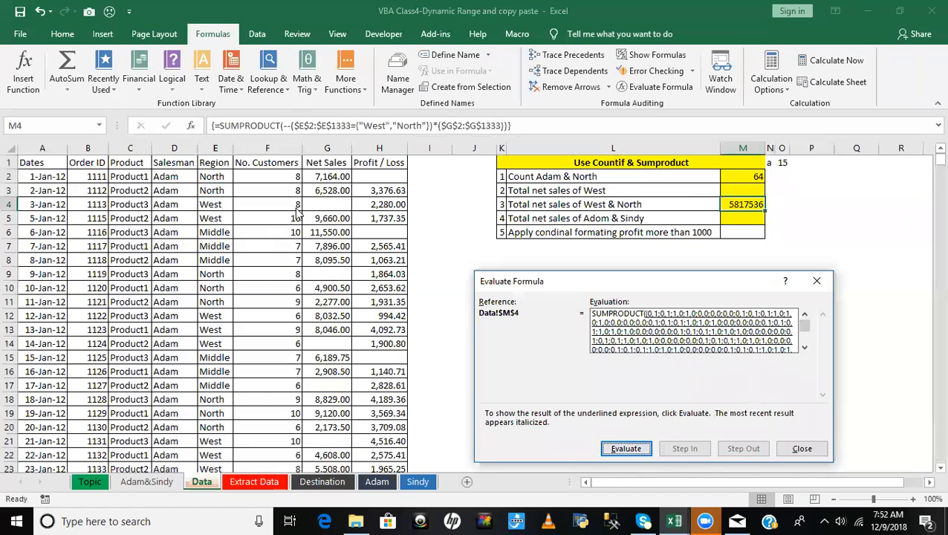
left_click(625, 448)
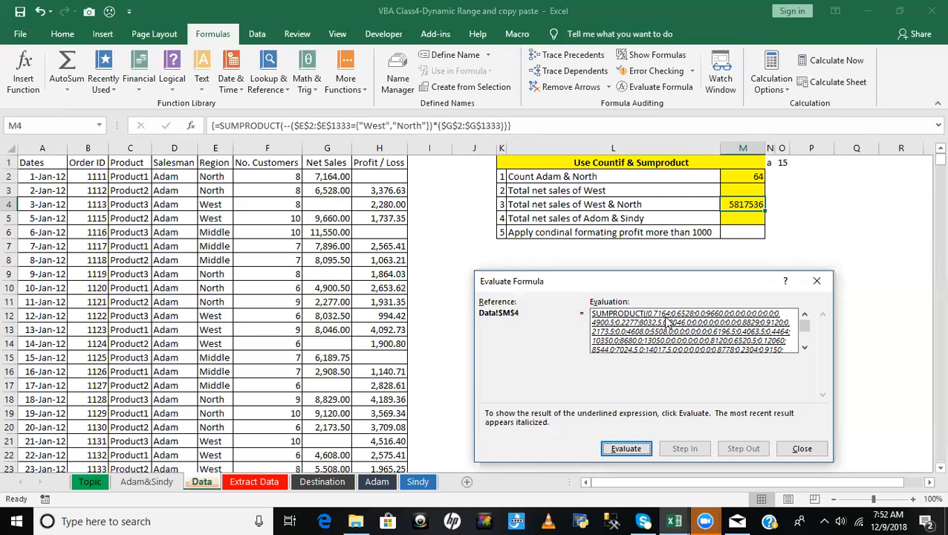
left_click(626, 450)
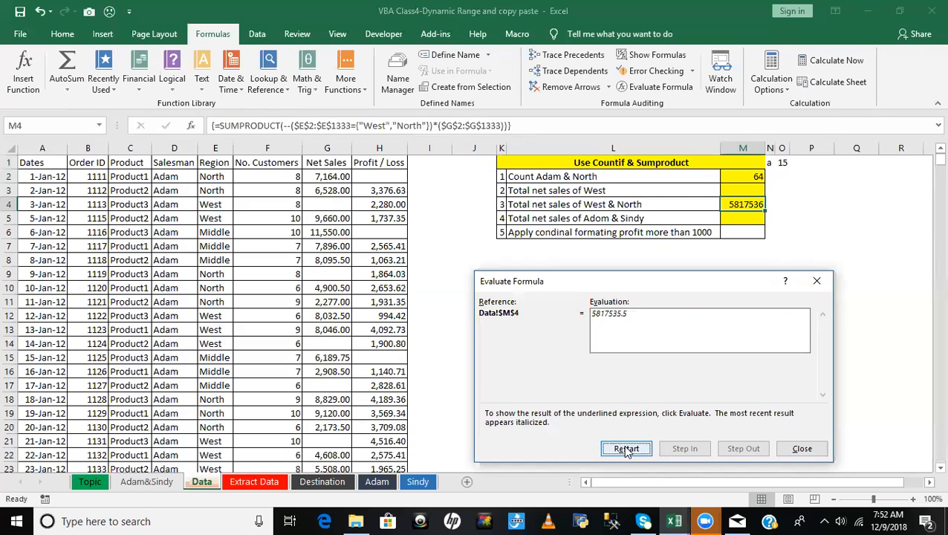
left_click(803, 449)
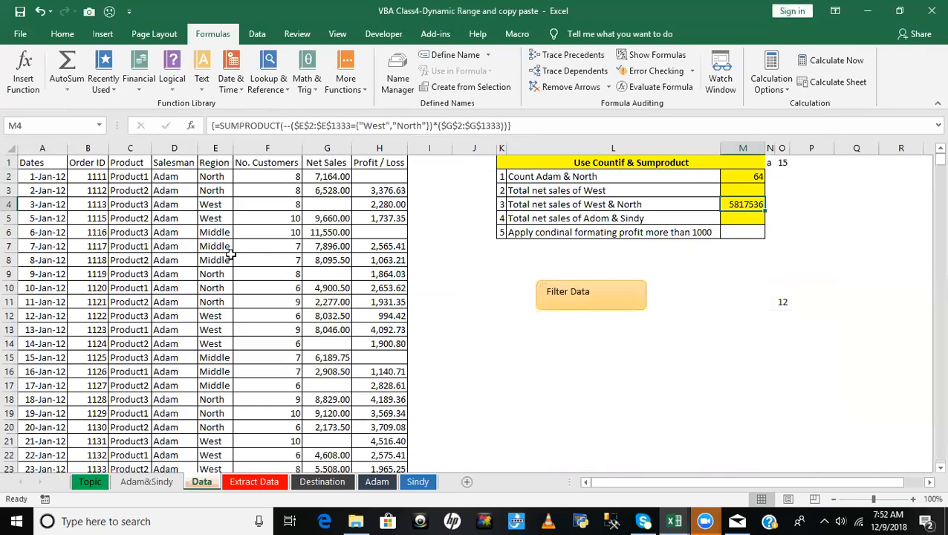
- Compare the North and West entries in the Region column and the Net Sales values with the SUMPRODUCT formula in M4
left_click(206, 176)
left_click(208, 204)
left_click(215, 274)
left_click(338, 176)
left_click(330, 234)
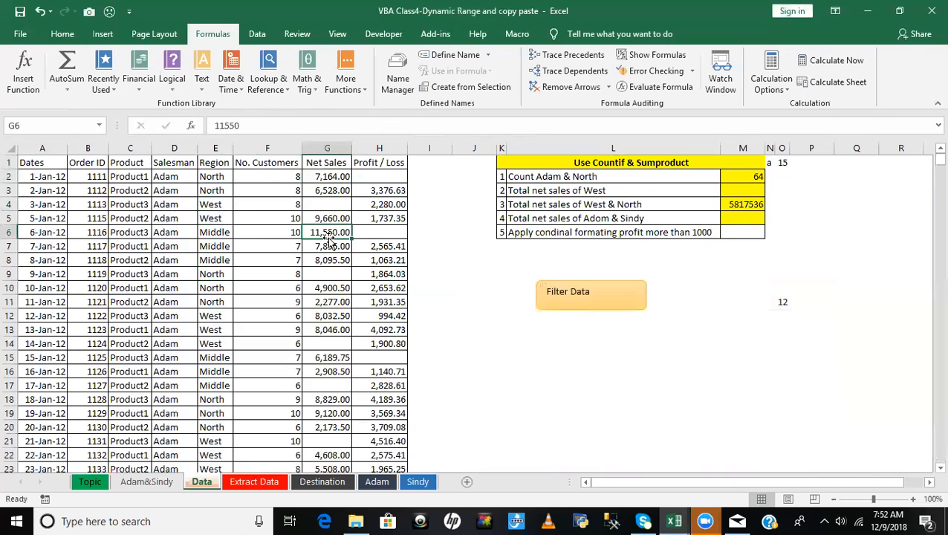
left_click(215, 190)
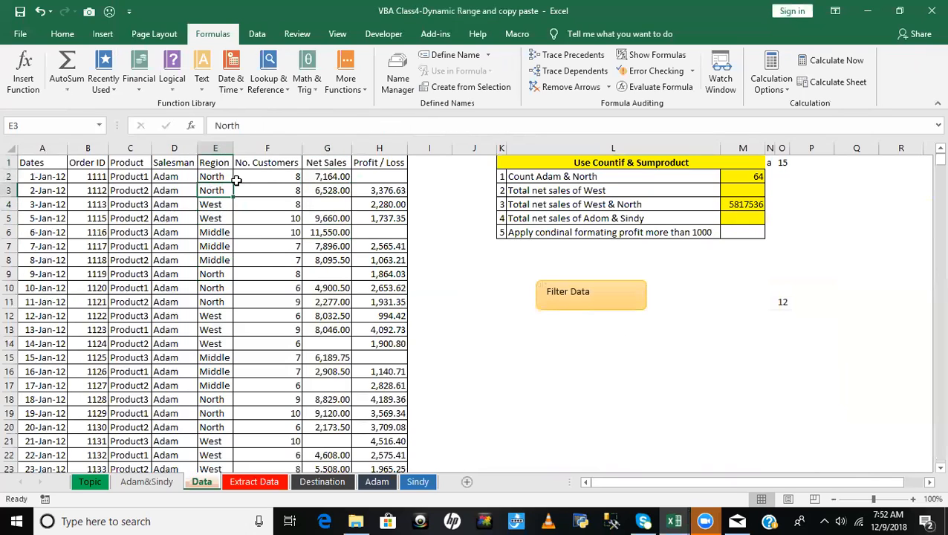
left_click(738, 205)
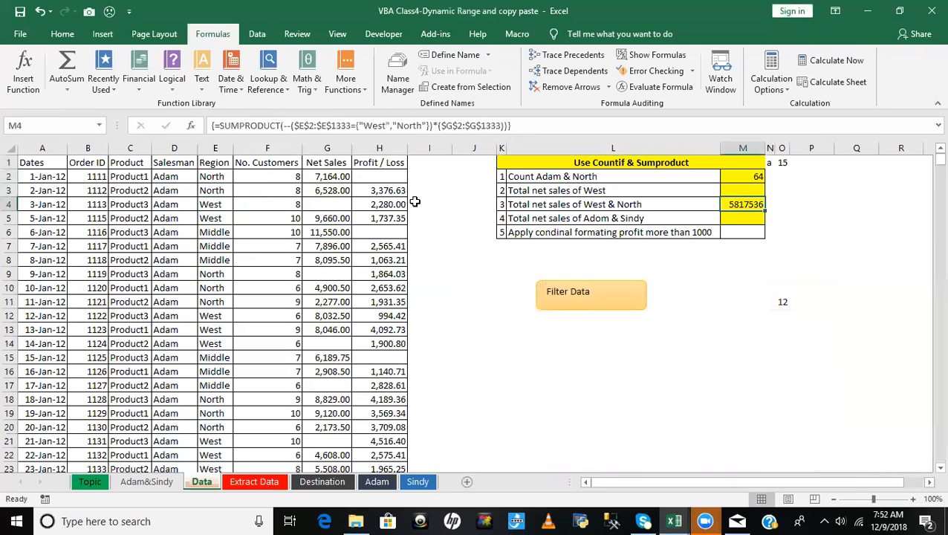
- Enter TRUE in L17 and convert it to a number in L18 with the formula =L17*1
left_click(636, 347)
left_click(682, 388)
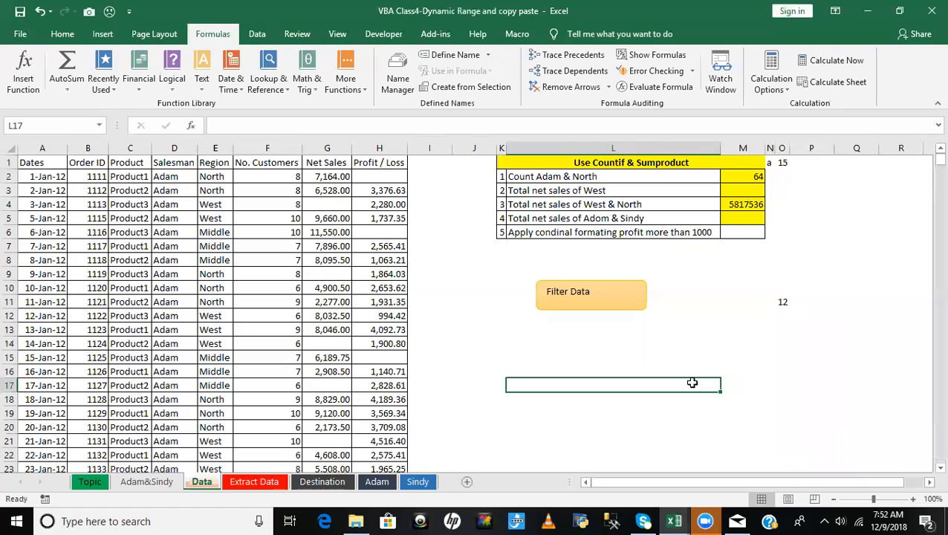
type("TRUE")
key("Return")
type("=")
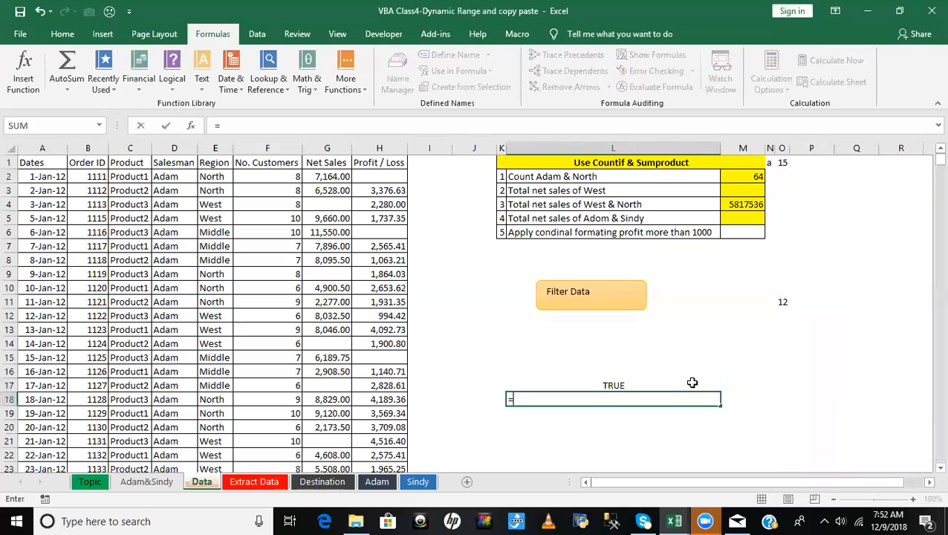
left_click(692, 383)
type("*1")
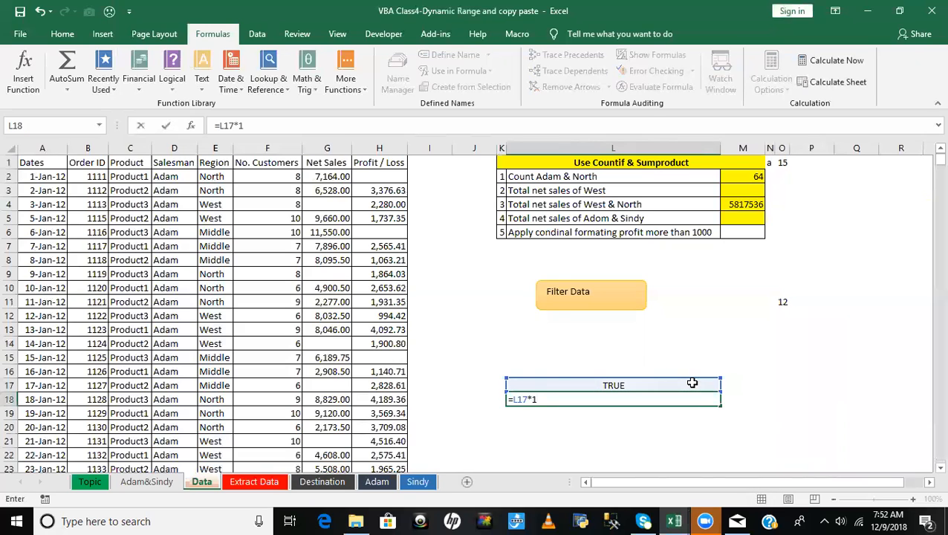
key("Return")
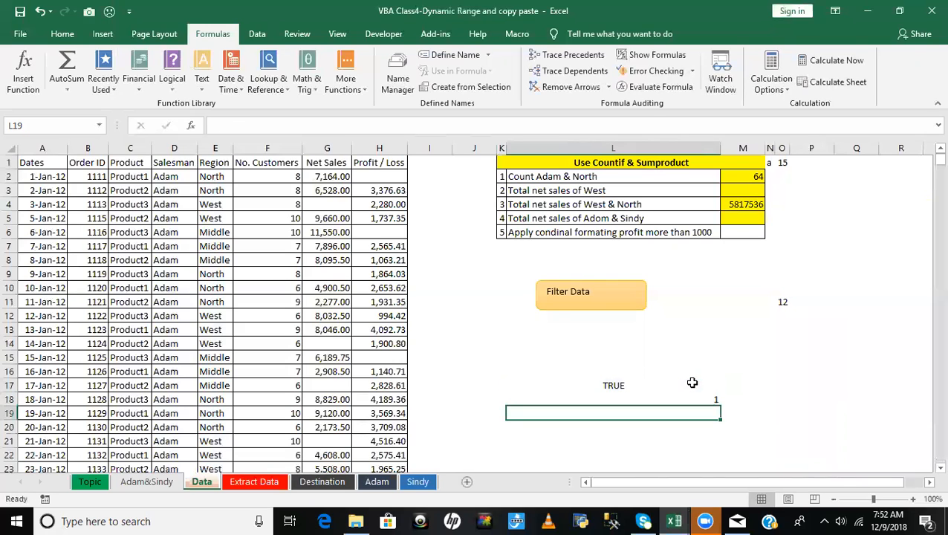
- Enter FALSE in L20 and convert it to a number in L21 with the formula =L20*1
key("Return")
type("FALSE")
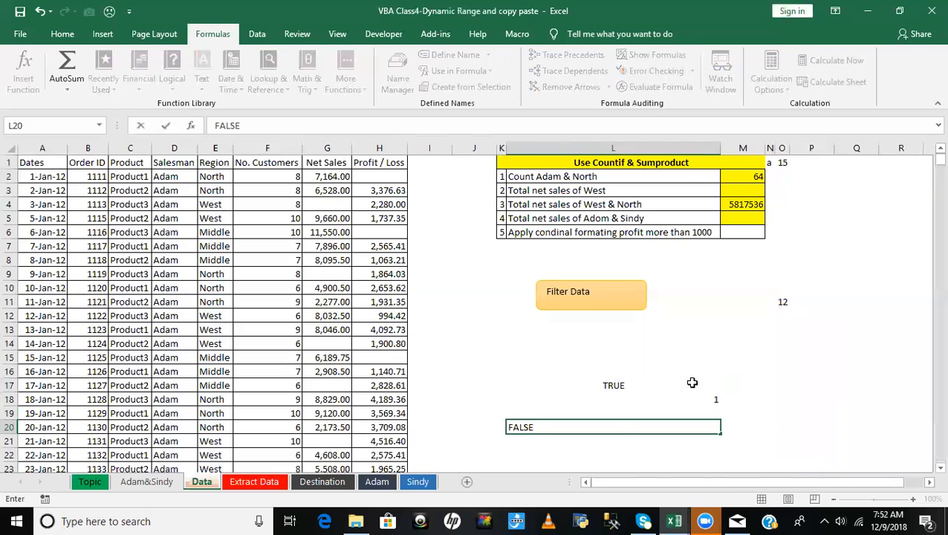
key("Return")
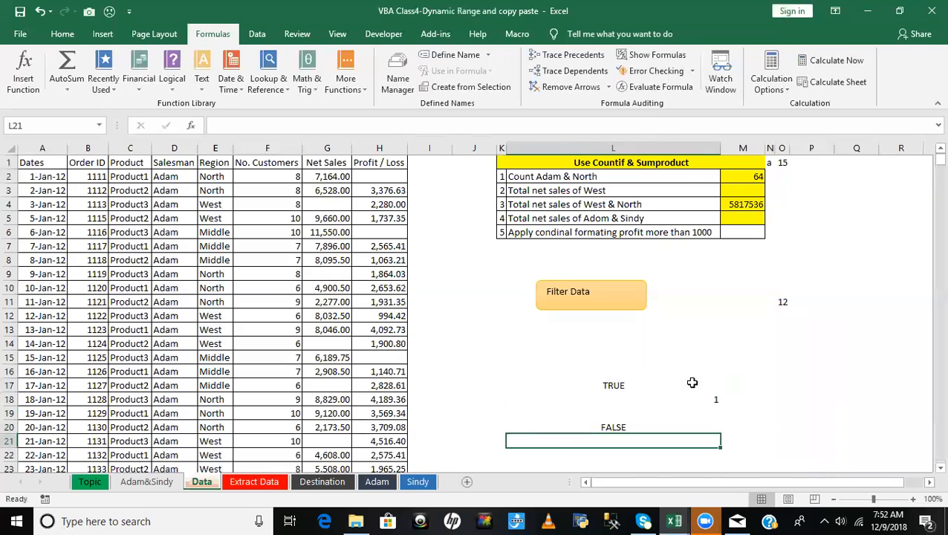
type("=")
key("Up")
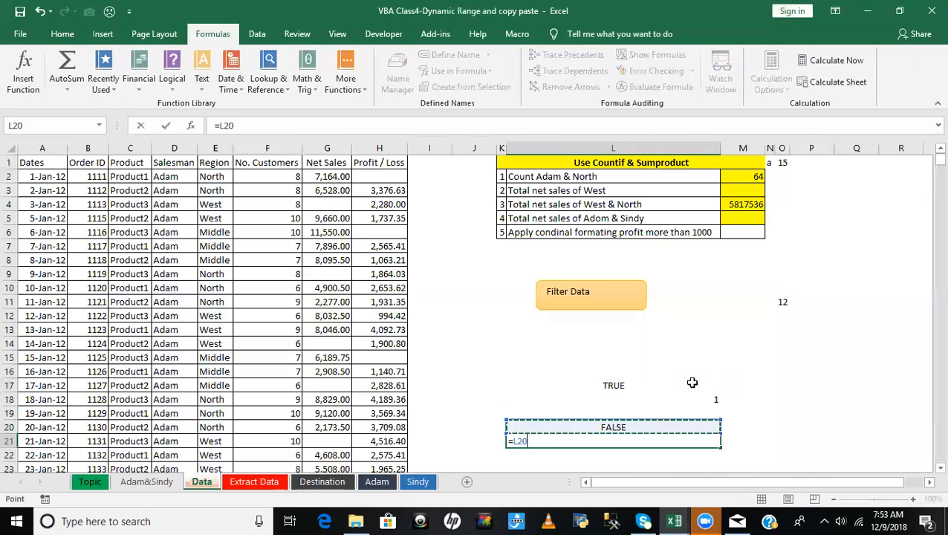
type("*1")
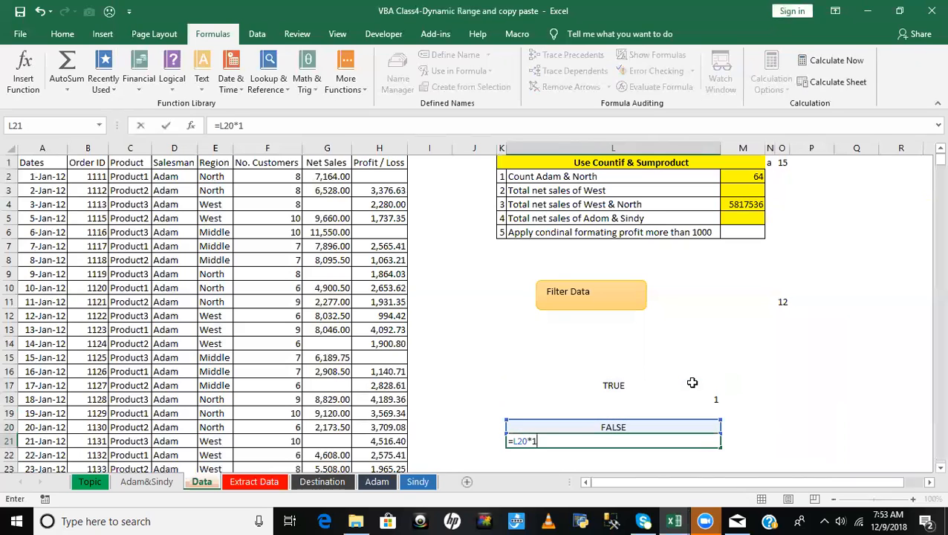
key("ctrl+Return")
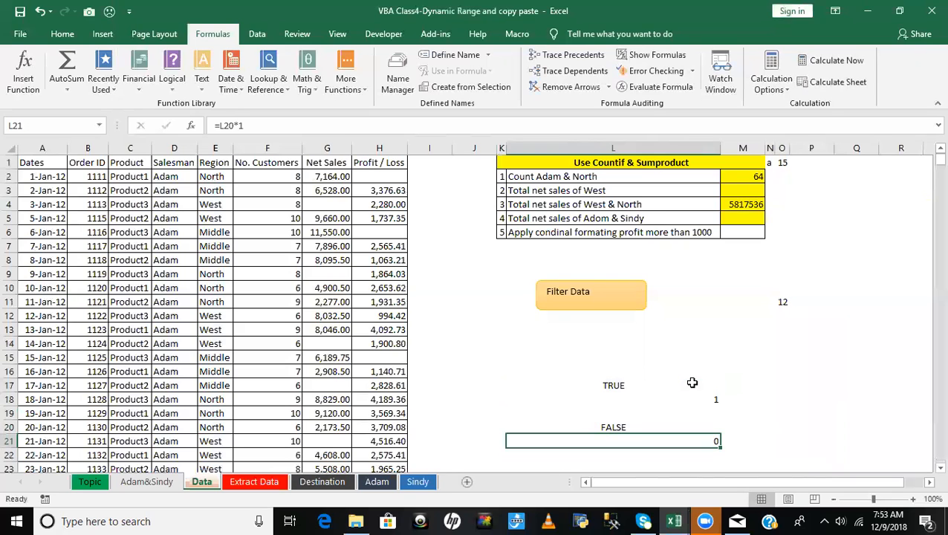
- Review the TRUE and FALSE conversion examples in L17:L21
key("Up")
key("Up")
key("Up")
key("Up")
key("Down")
key("Down")
key("Down")
key("Down")
key("Up")
key("Up")
key("Up")
key("Up")
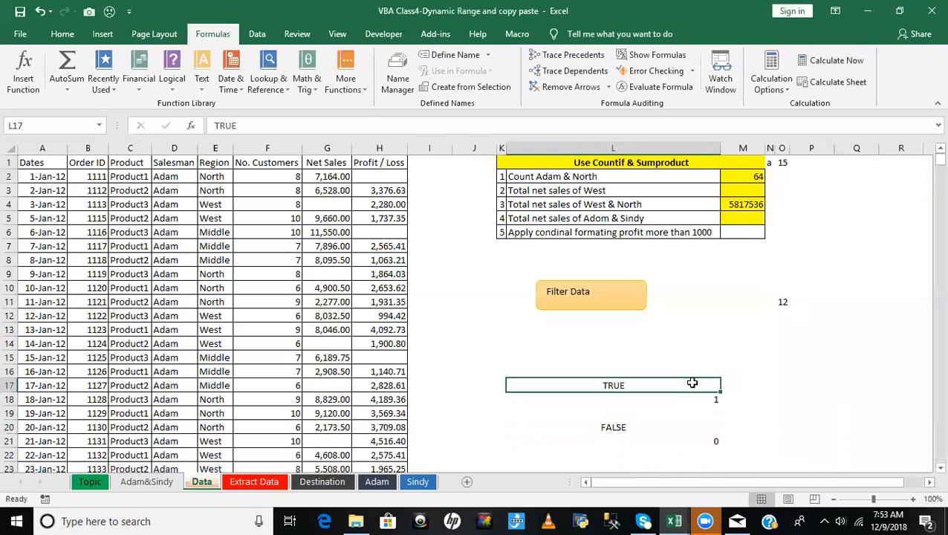
key("shift+Down")
key("shift+Down")
key("shift+Down")
key("shift+Down")
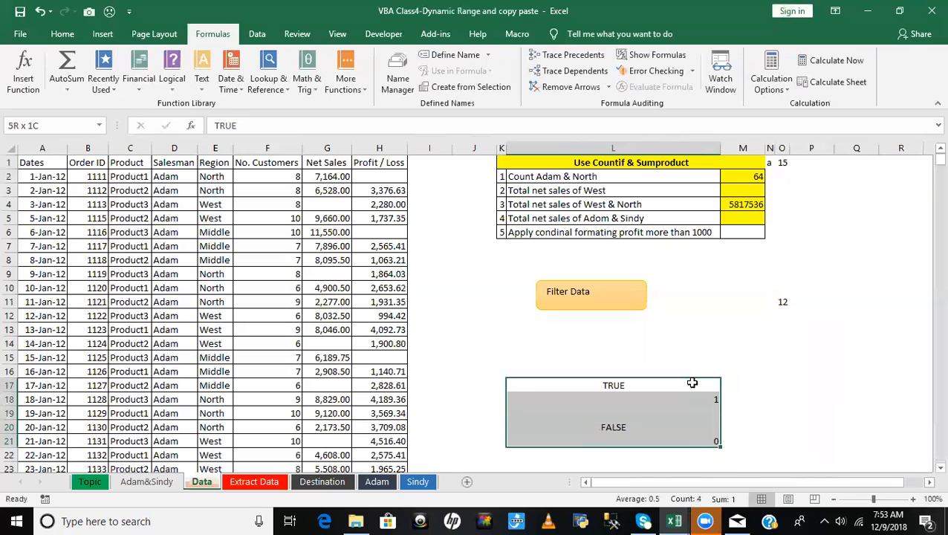
key("Up")
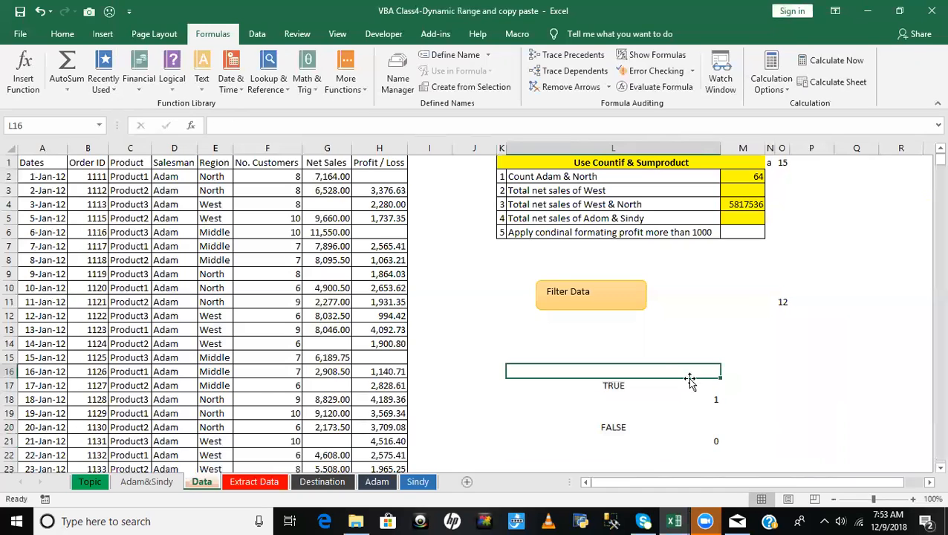
- Check the covered topics on the Topic sheet, and inspect the Count Adam & North formula in M2 of the Data sheet
left_click(383, 261)
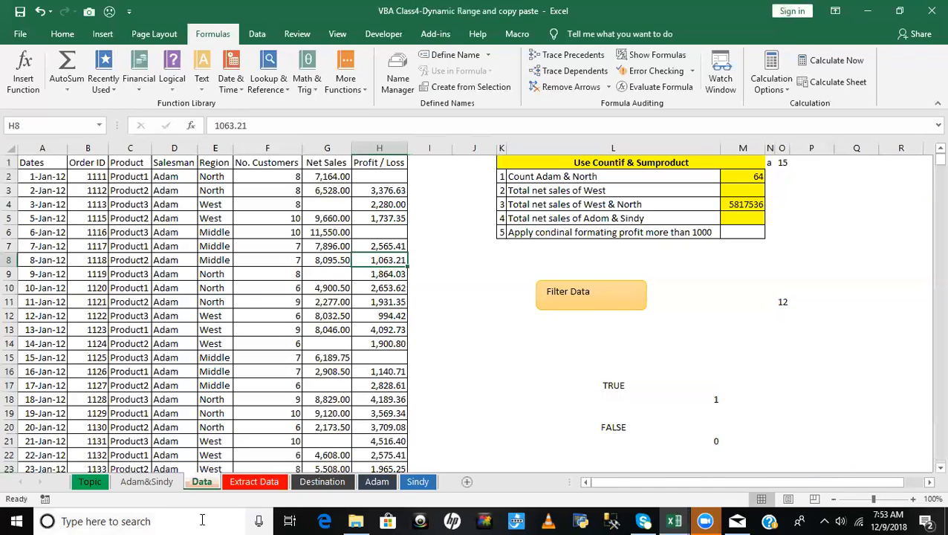
left_click(92, 482)
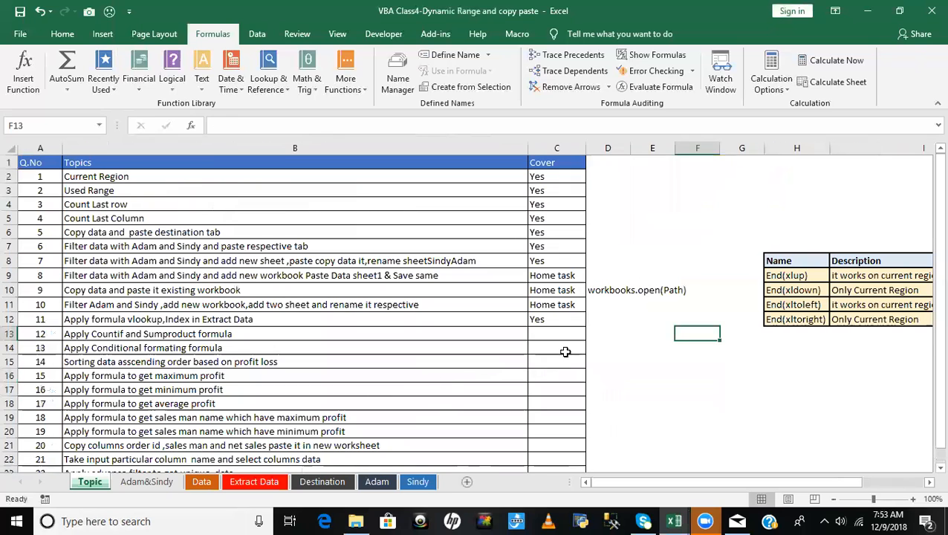
left_click(553, 322)
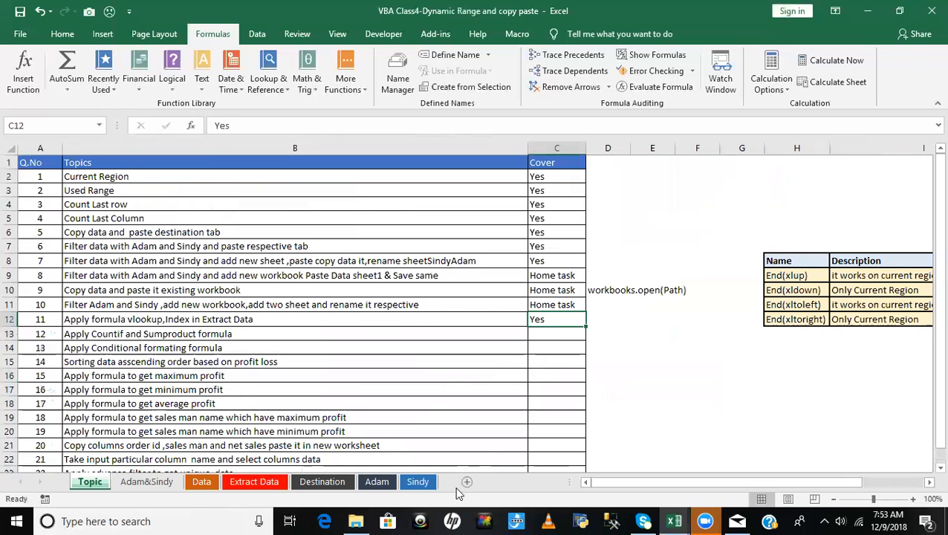
left_click(202, 482)
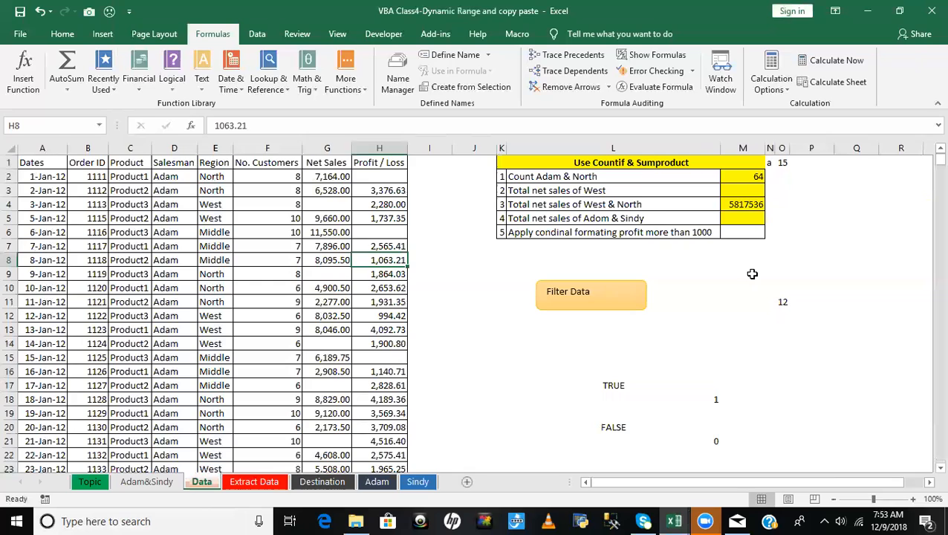
left_click(738, 177)
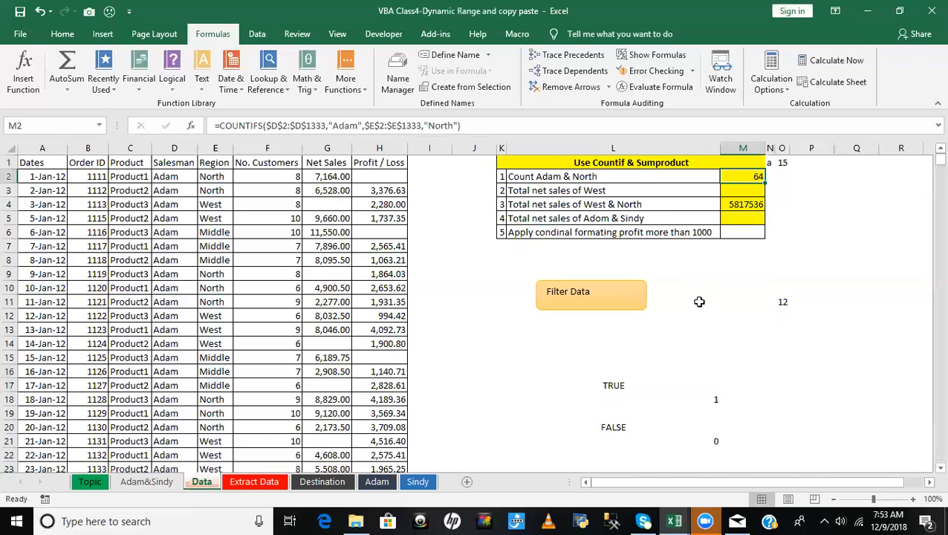
- Switch to the Visual Basic editor and add a Sub procedure named Q_12 below Q_11 in the ModDynamicRange module
key("alt+F11")
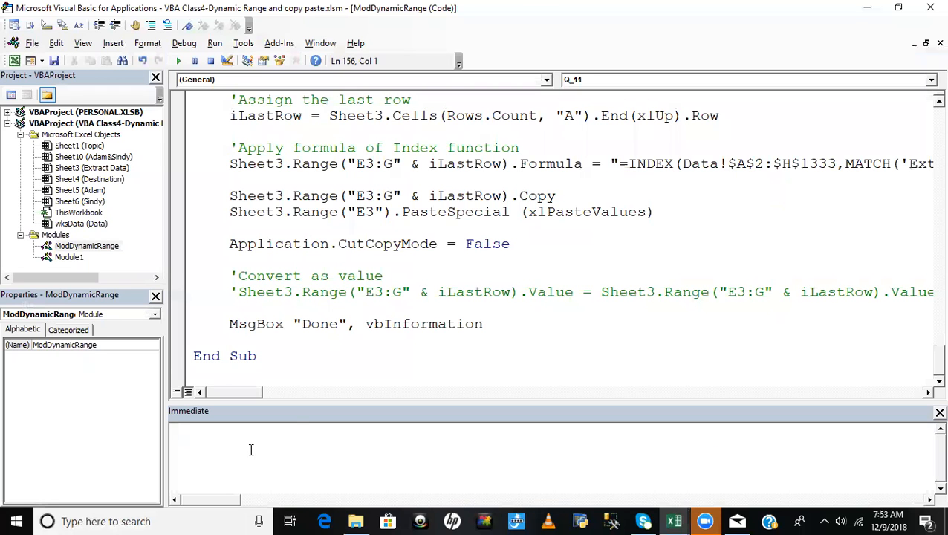
key("Return")
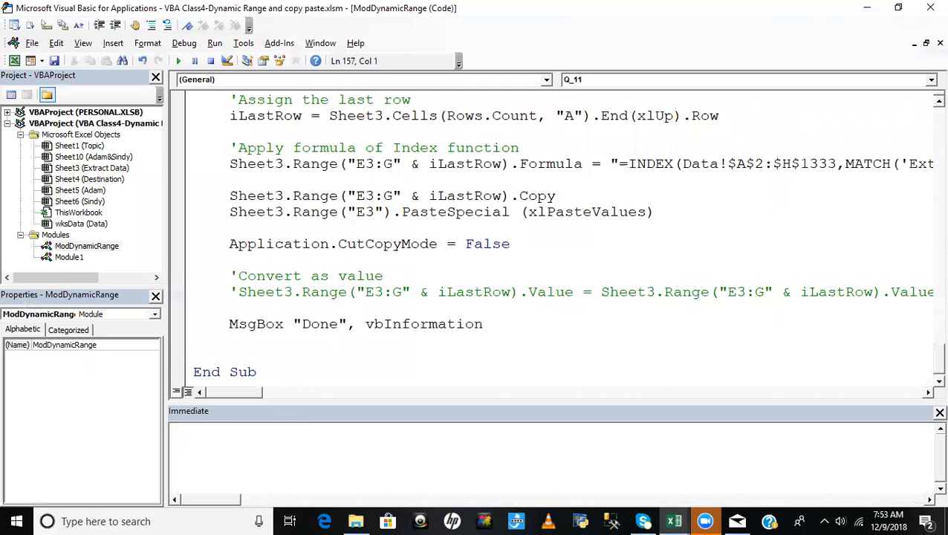
left_click(331, 325)
scroll(334, 338, "down", 1)
left_click(246, 376)
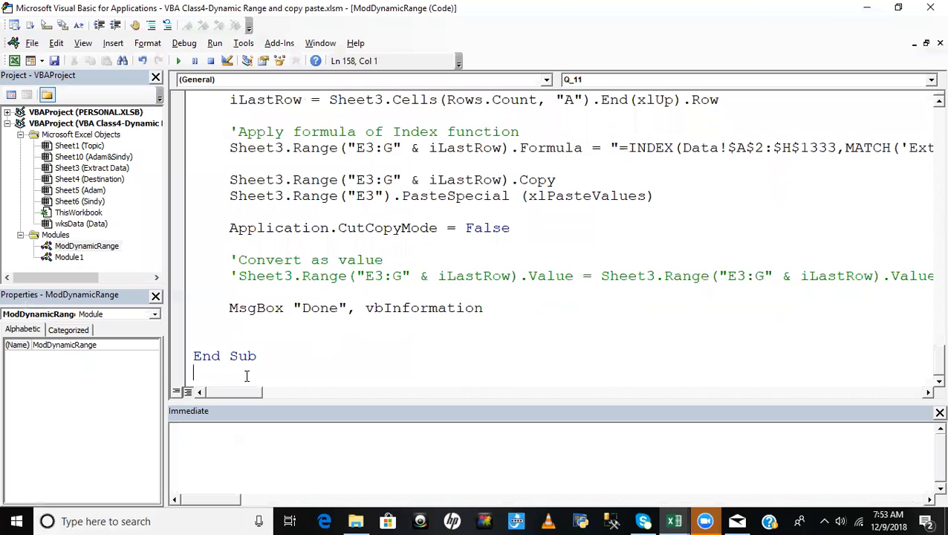
key("Return")
type("SUB ")
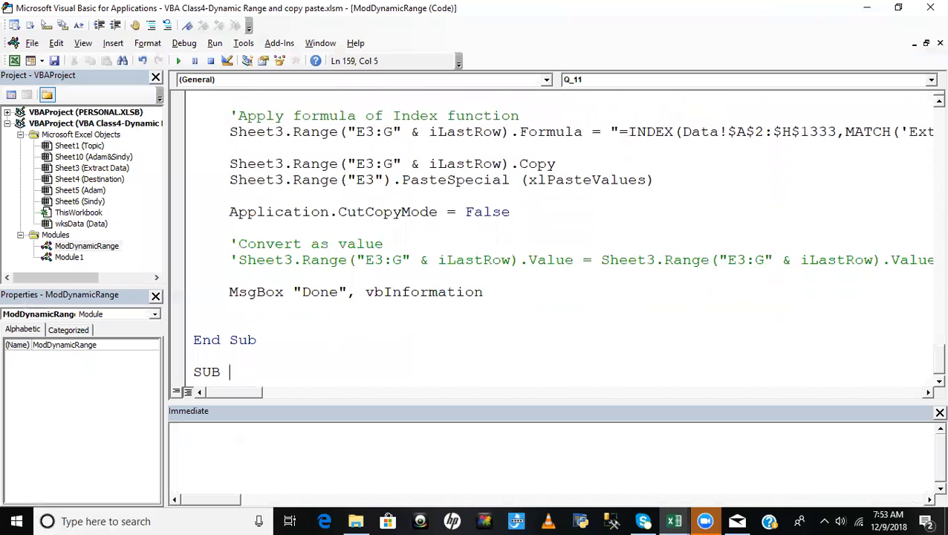
type("Q ")
type("12")
key("Return")
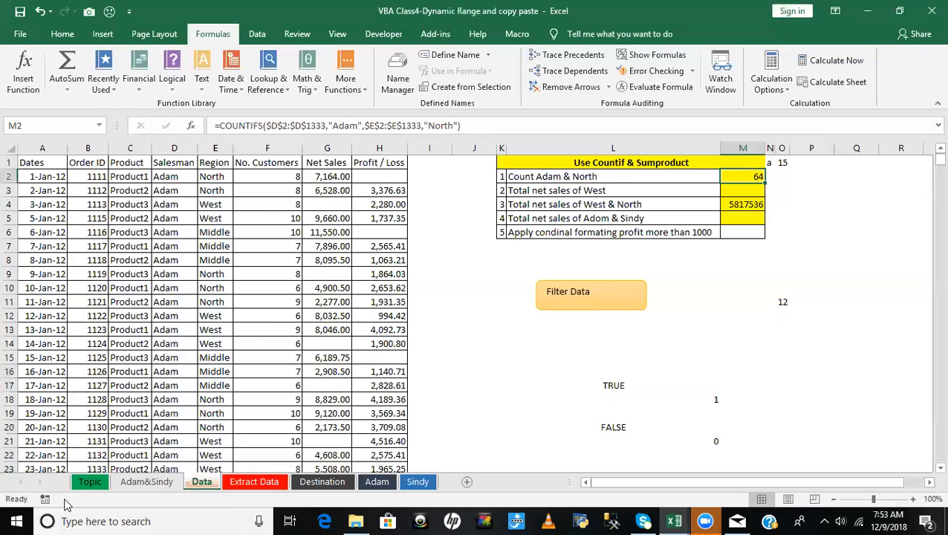
- Check the Countif and Sumproduct entry for question 12 on the Topic sheet
left_click(85, 483)
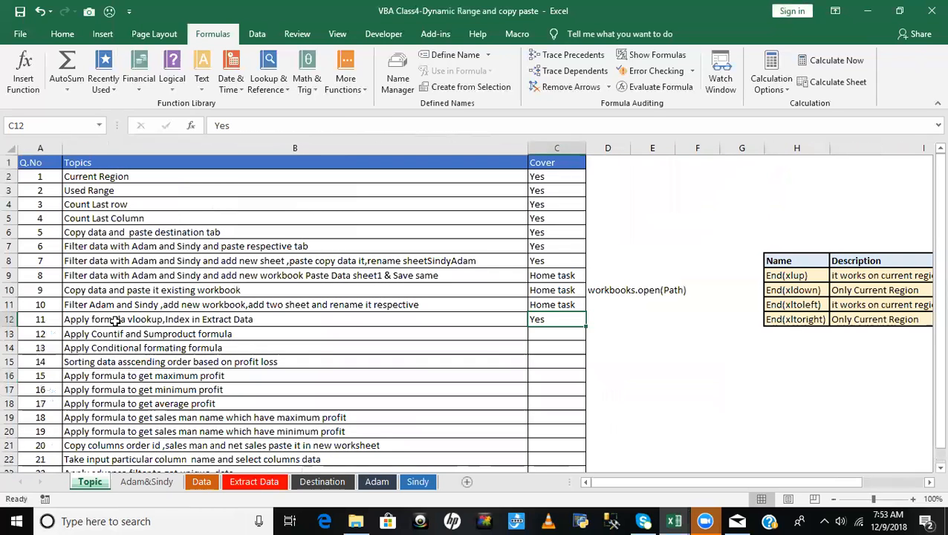
left_click(115, 321)
left_click(140, 338)
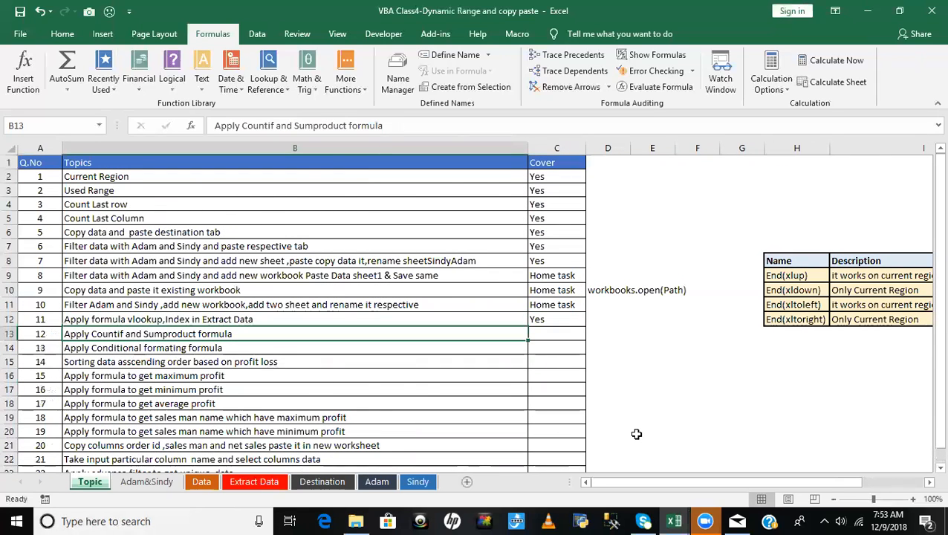
- Return to the Visual Basic editor and add an indented blank line inside the Q_12 procedure
key("alt+F11")
left_click(304, 372)
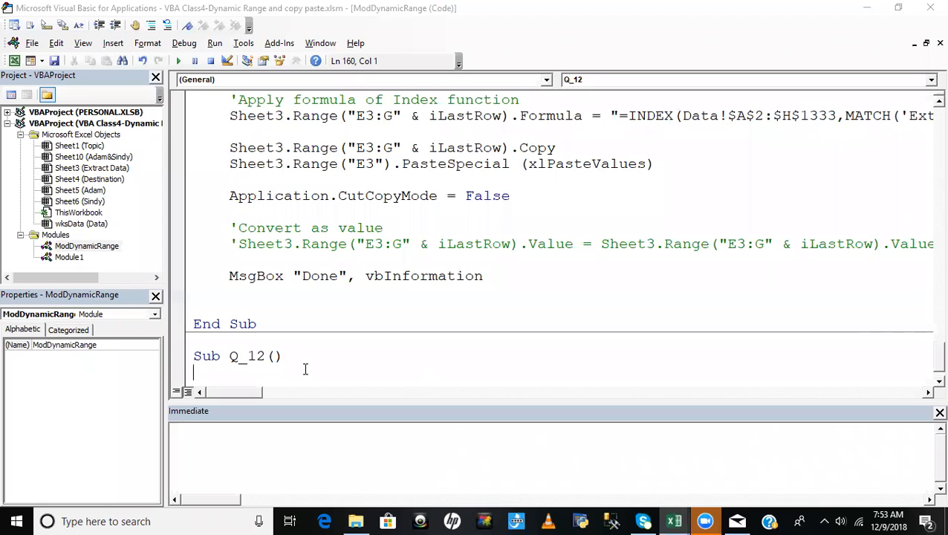
key("Tab")
key("Return")
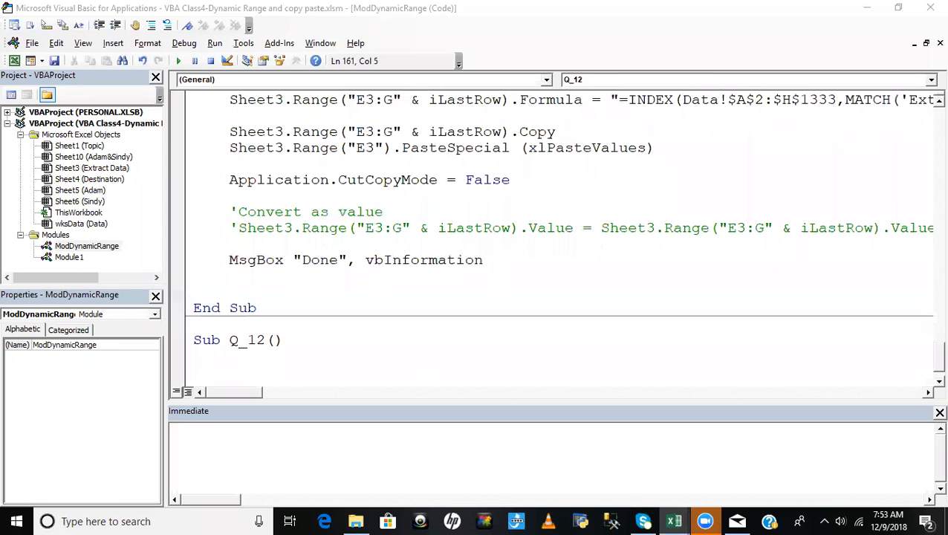
scroll(381, 257, "down", 1)
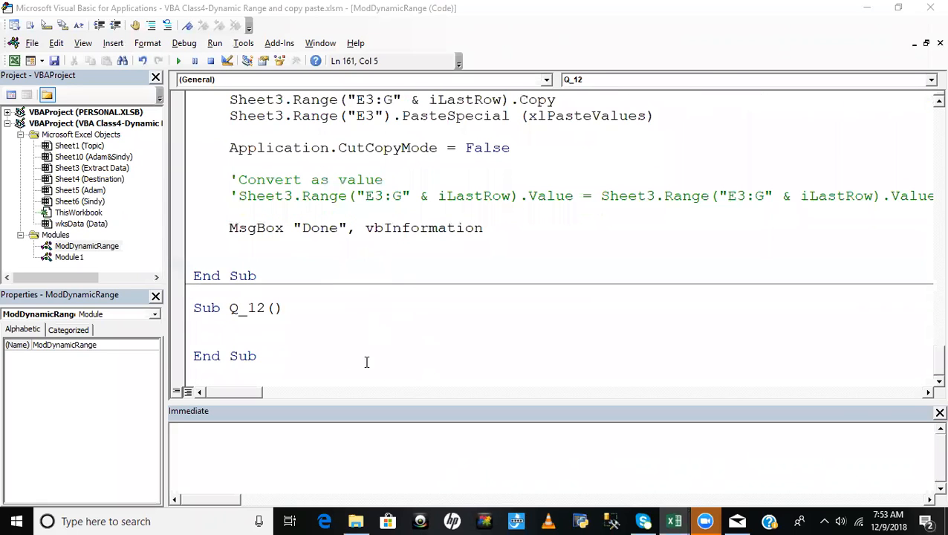
- Examine the COUNTIFS formula in M2 of the Data sheet, then return to the Q_12 code
key("alt+F11")
left_click(254, 482)
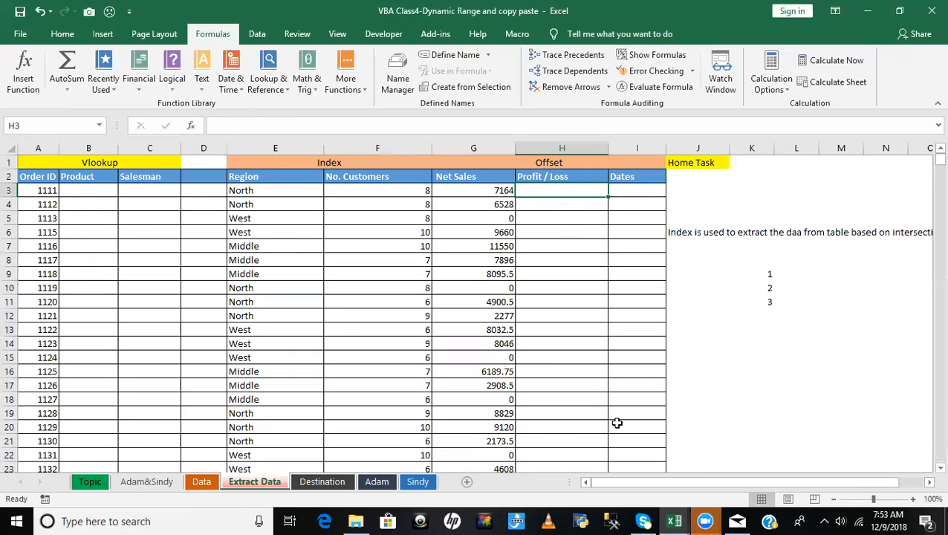
left_click(202, 481)
left_click(6, 126)
left_click(757, 204)
left_click(755, 177)
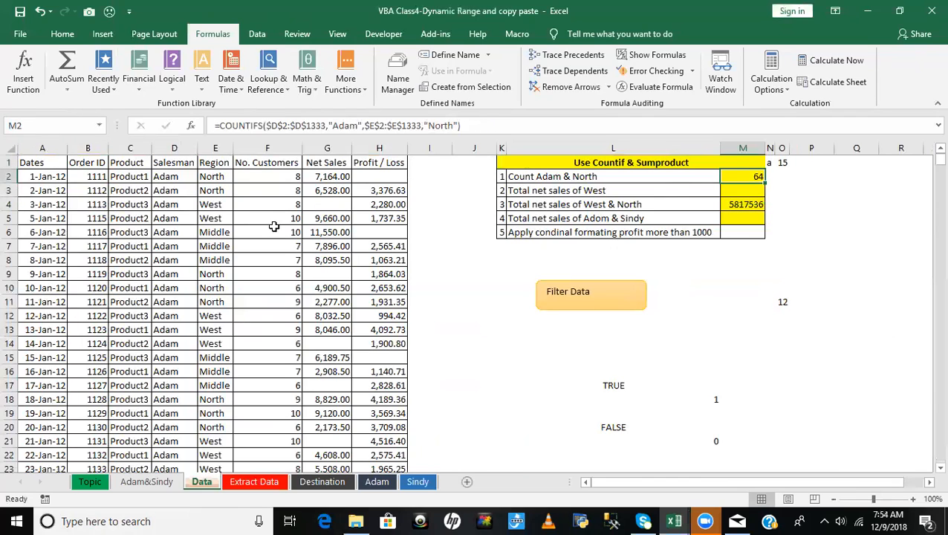
key("alt+F11")
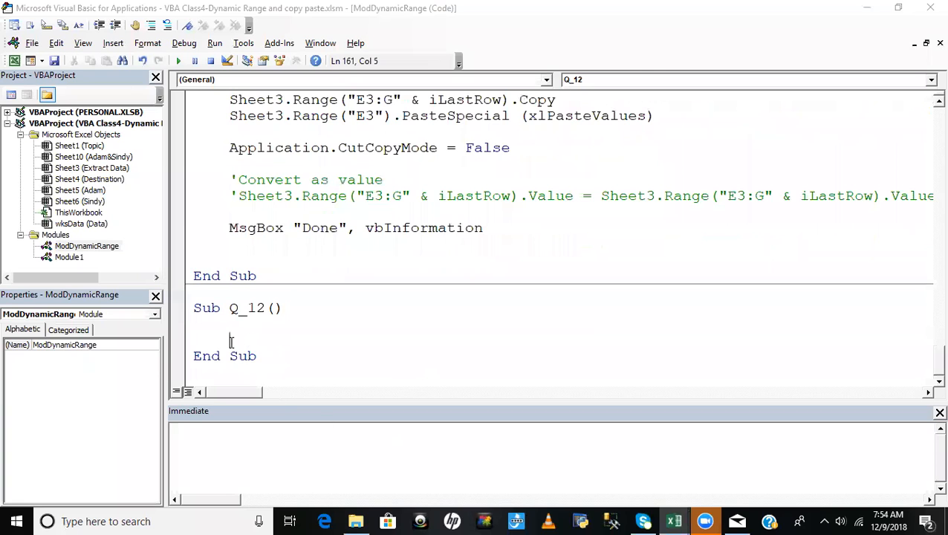
key("alt+F11")
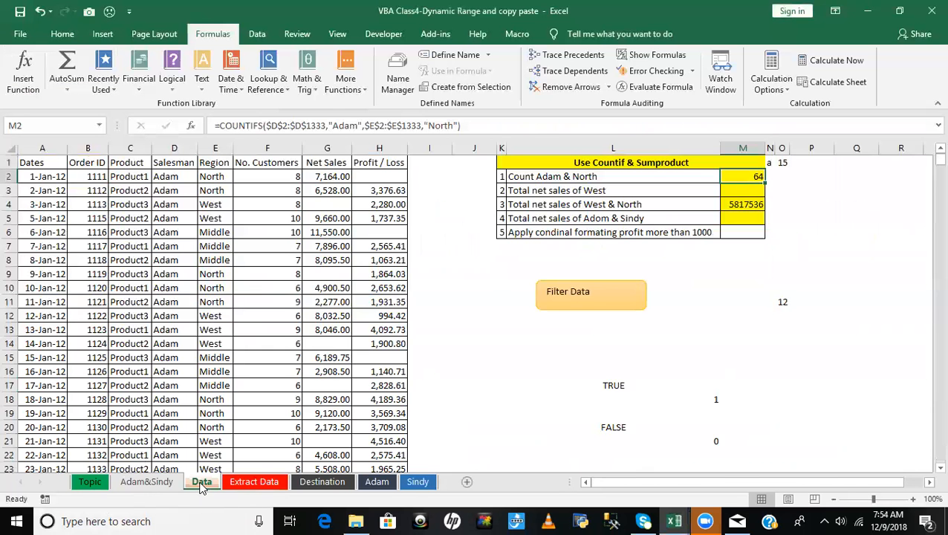
key("alt+F11")
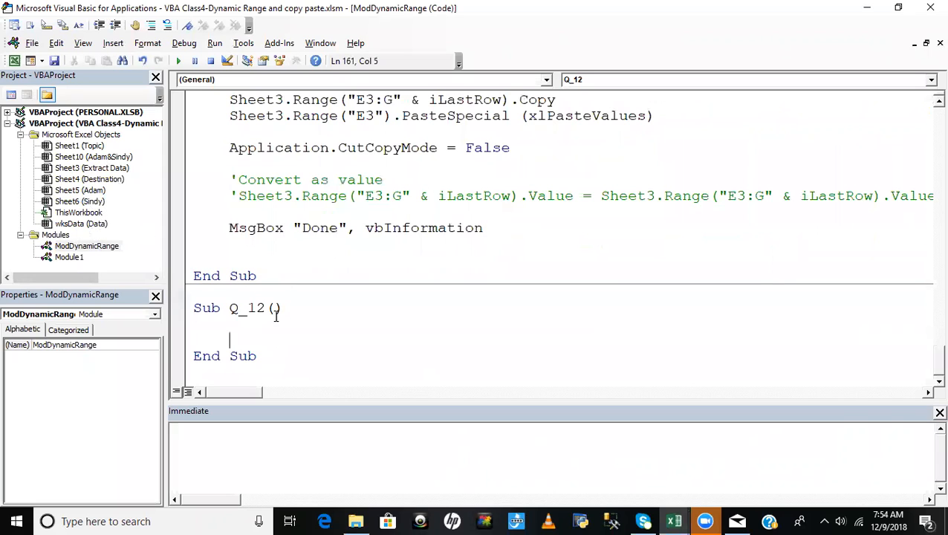
- Start the Q_12 statement with wksData.Range("M2").Formula
type("wksData.ra")
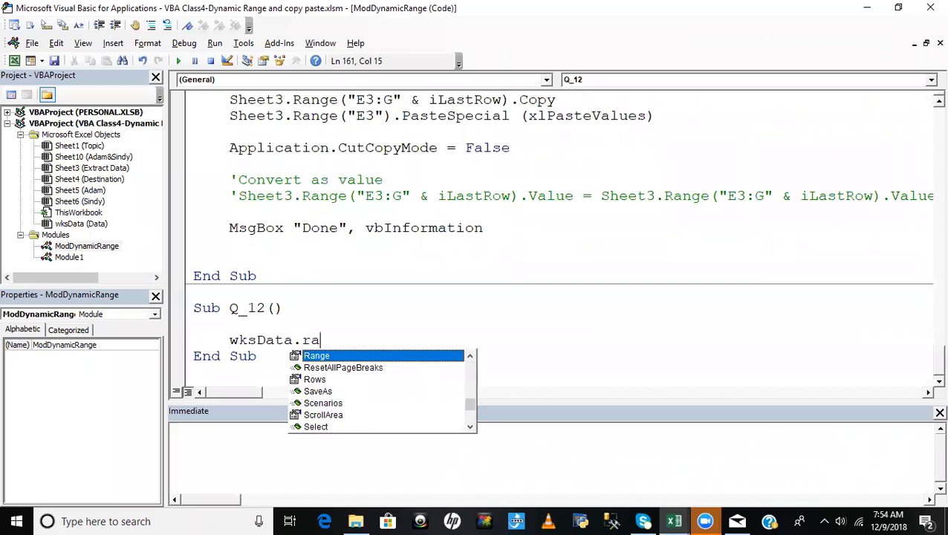
key("Tab")
type("(\"A")
key("BackSpace")
type("M2")
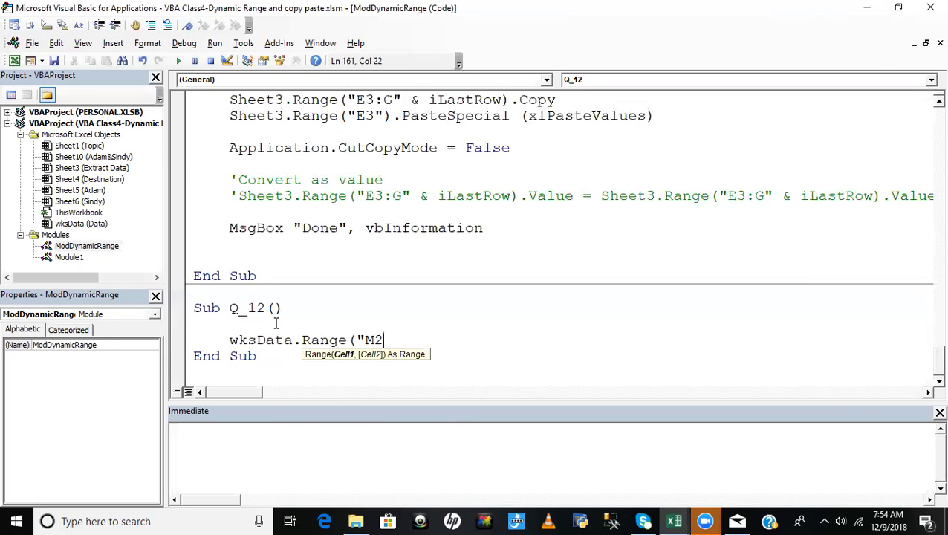
type("\")")
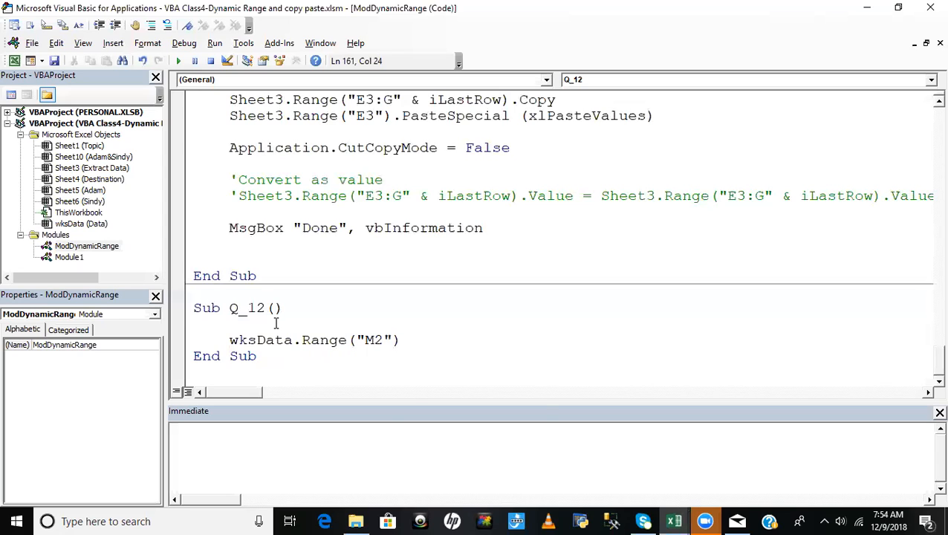
type(".formu")
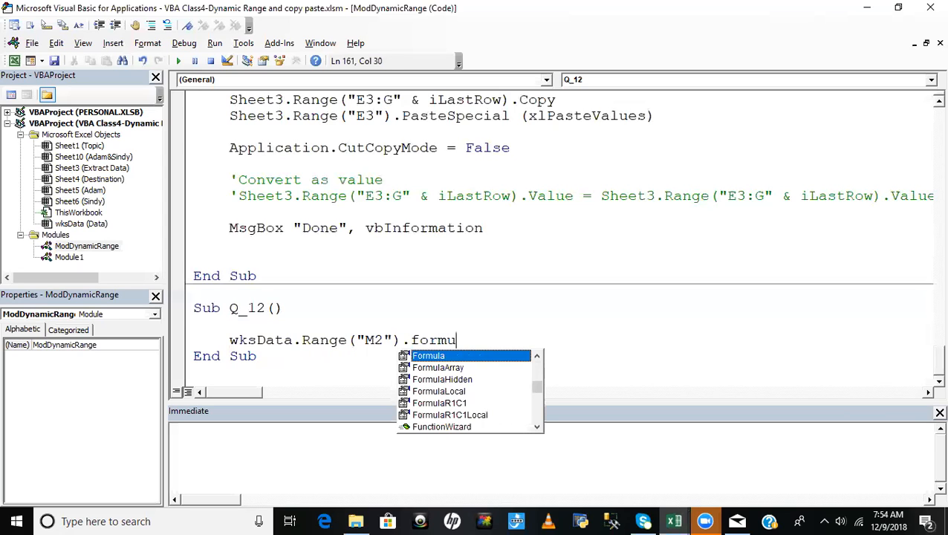
key("Tab")
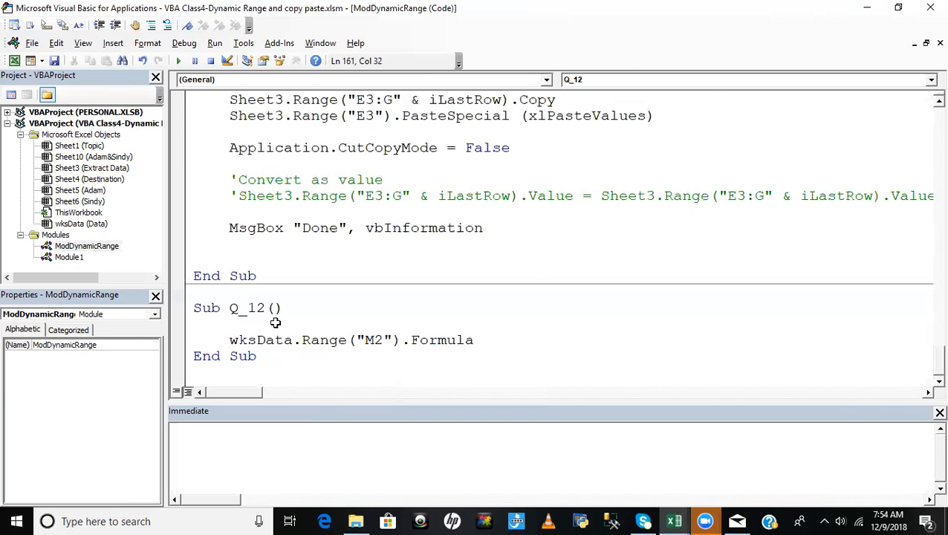
- Copy the COUNTIFS formula from M2 on the Data sheet and assign it as a quoted string to the Formula property in Q_12
key("alt+F11")
left_click_drag(482, 129, 80, 110)
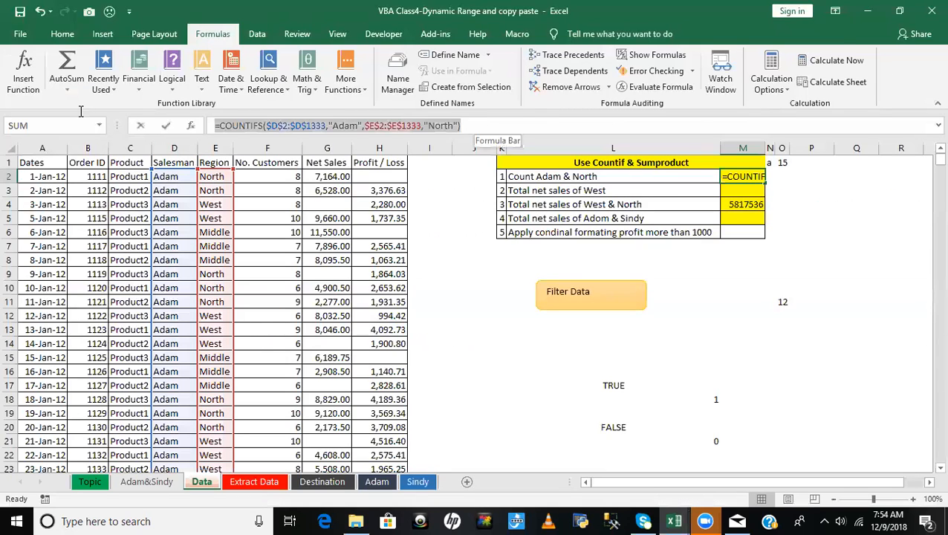
key("ctrl+c")
key("Escape")
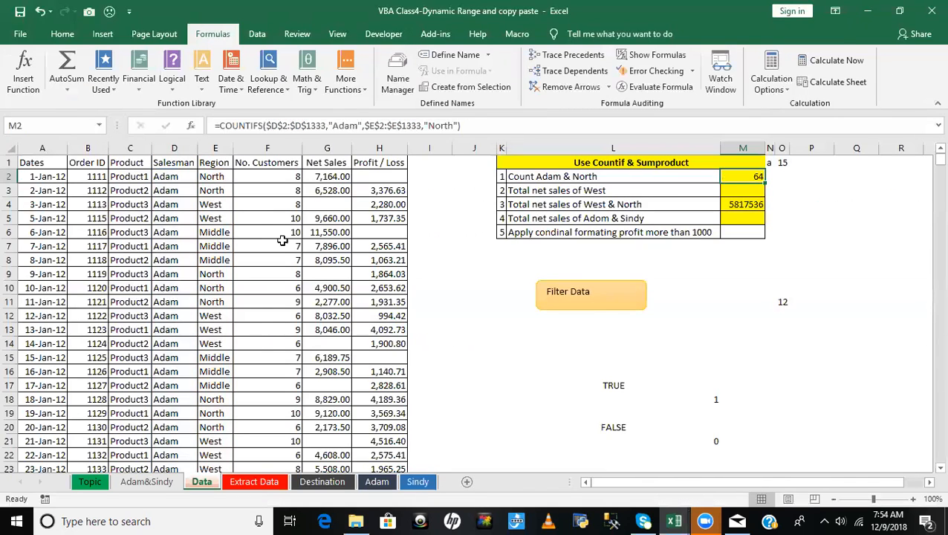
key("alt+F11")
type("=\"")
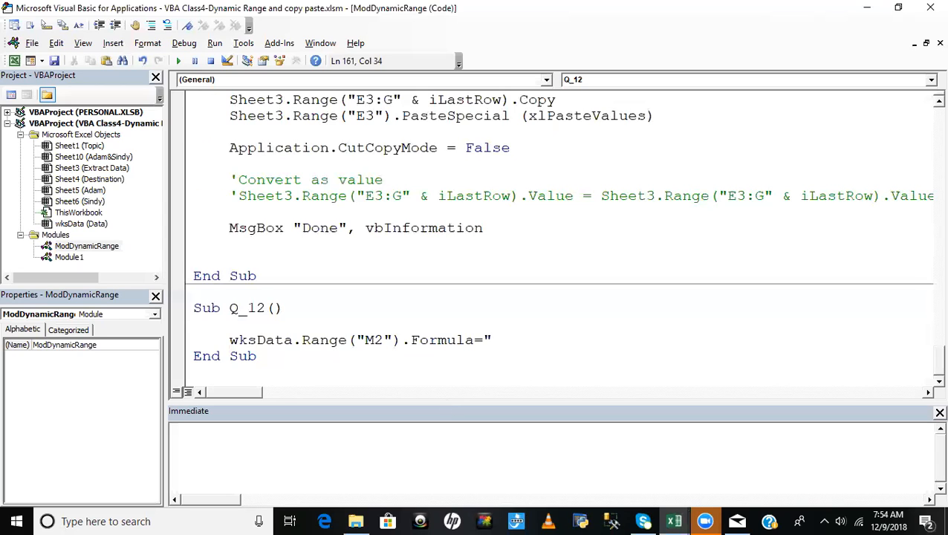
key("ctrl+v")
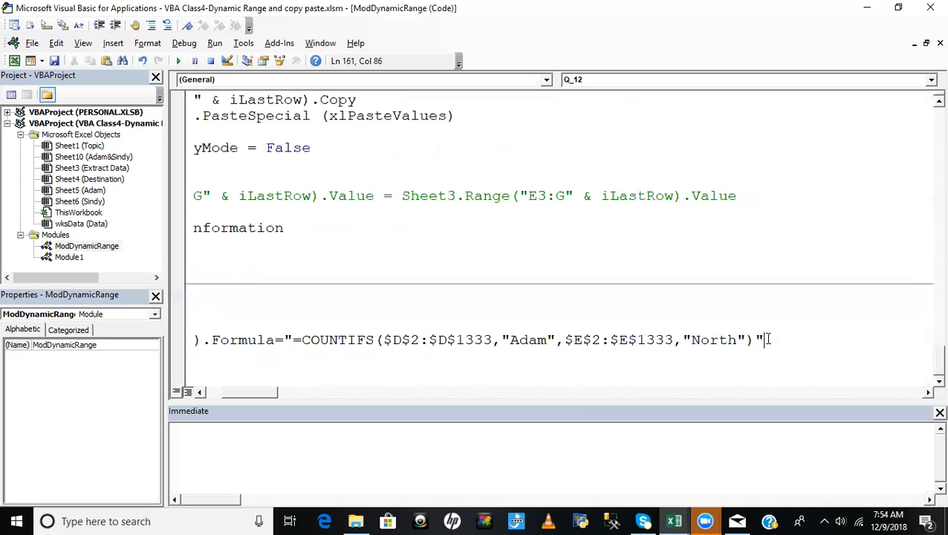
left_click(579, 369)
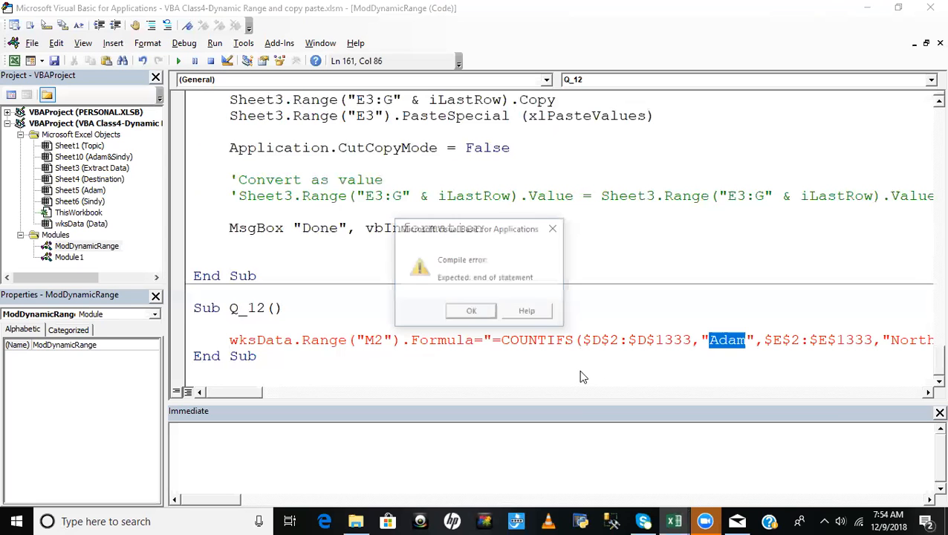
left_click(471, 313)
- Double the quotation marks around the salesman and region criteria inside the COUNTIFS string
left_click(706, 340)
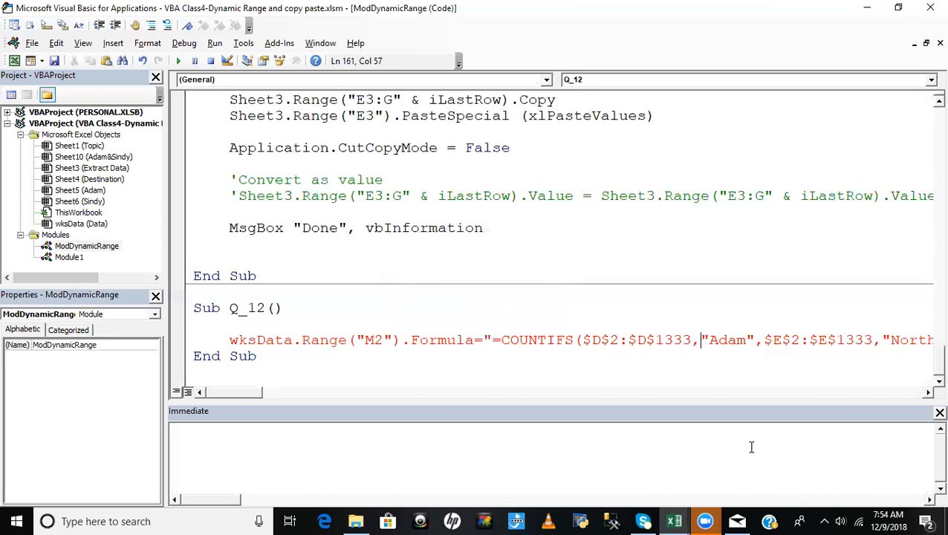
type("\"")
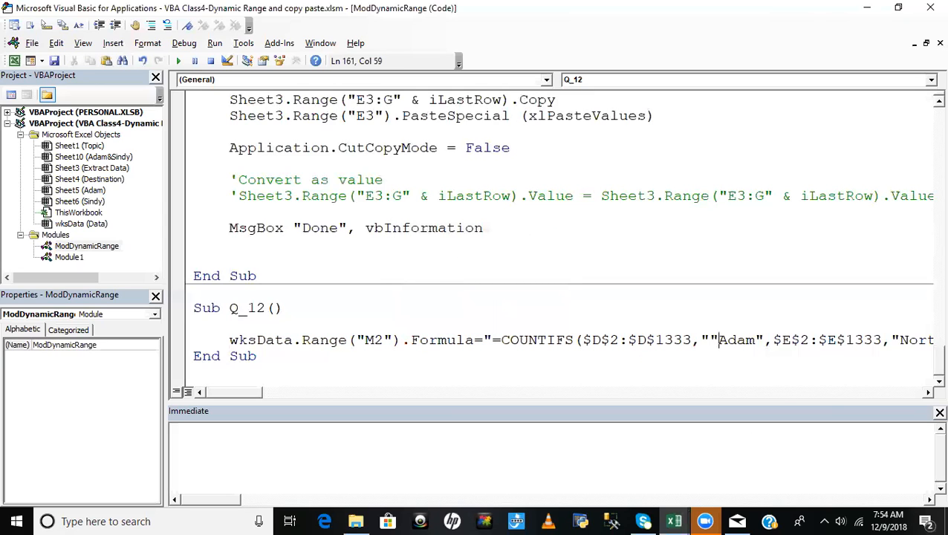
key("Right")
key("Right")
type("\"")
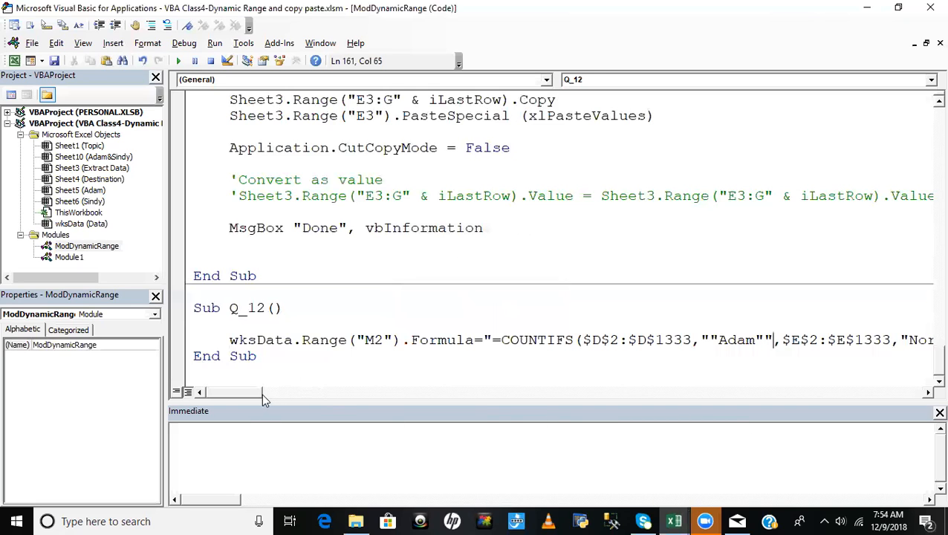
left_click_drag(249, 388, 268, 392)
left_click(697, 340)
type("\"")
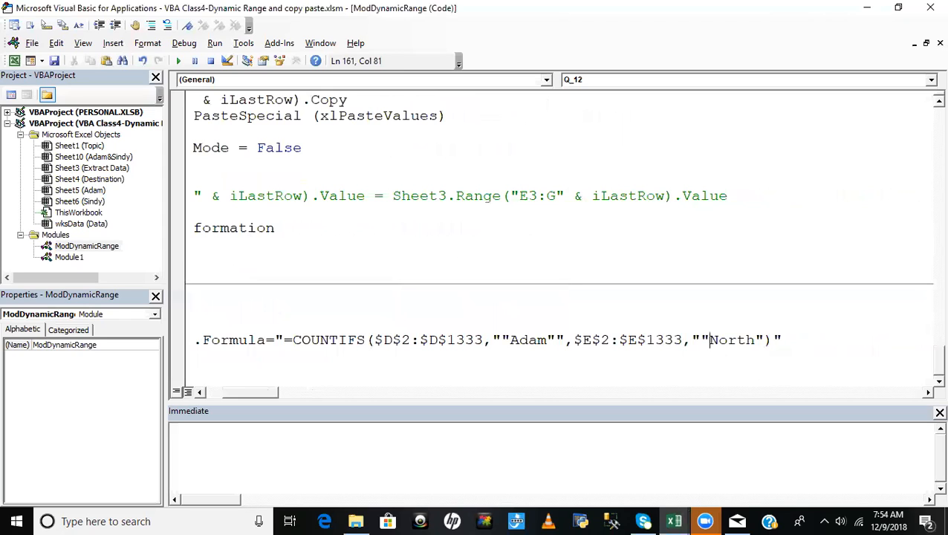
key("Right")
key("Right")
key("Right")
key("Right")
key("Right")
type("\"")
- Commit the COUNTIFS statement and insert a blank line before End Sub in Q_12
left_click(402, 321)
key("Down")
key("Down")
key("Left")
key("Left")
key("Left")
key("Left")
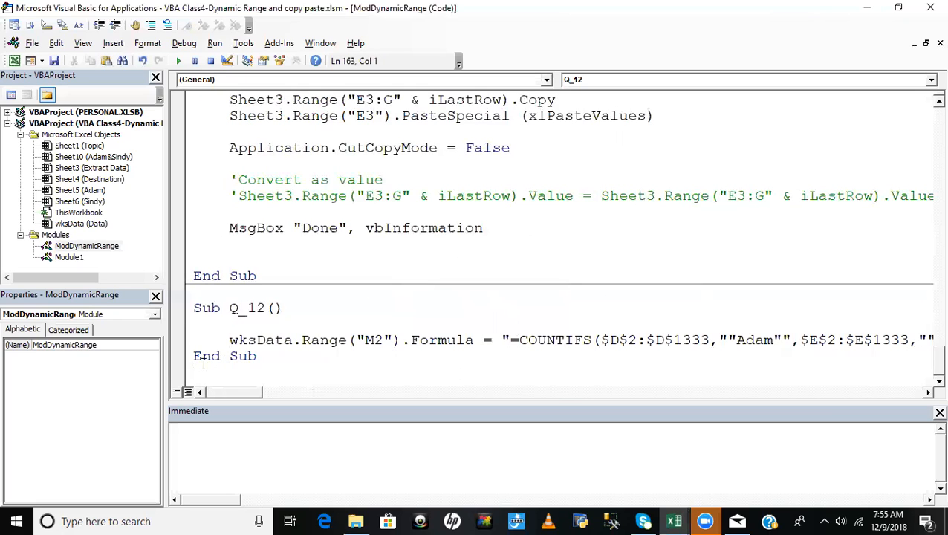
key("Return")
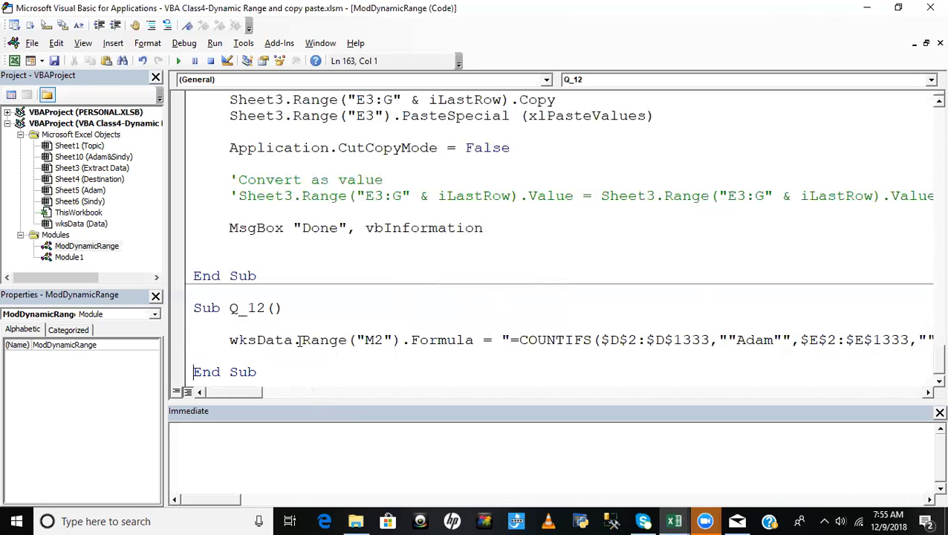
- Recheck the Data sheet's M2 target cell and add another indented blank line below the M2 statement
key("alt+F11")
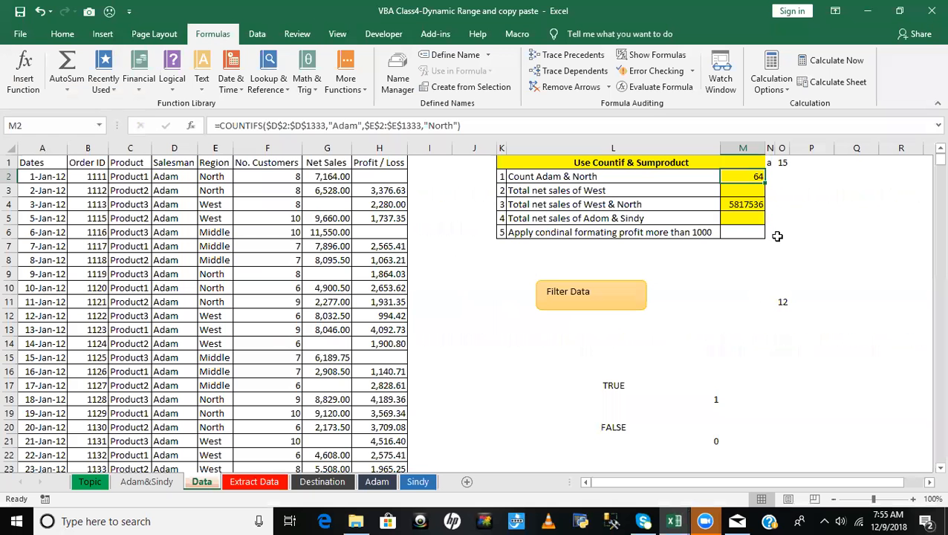
key("alt+F11")
left_click_drag(229, 340, 405, 341)
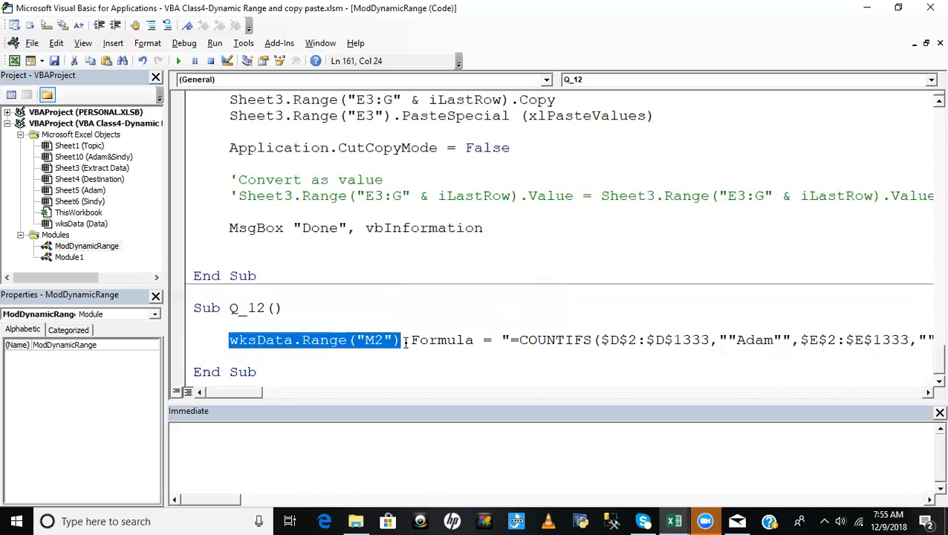
left_click(250, 353)
key("Tab")
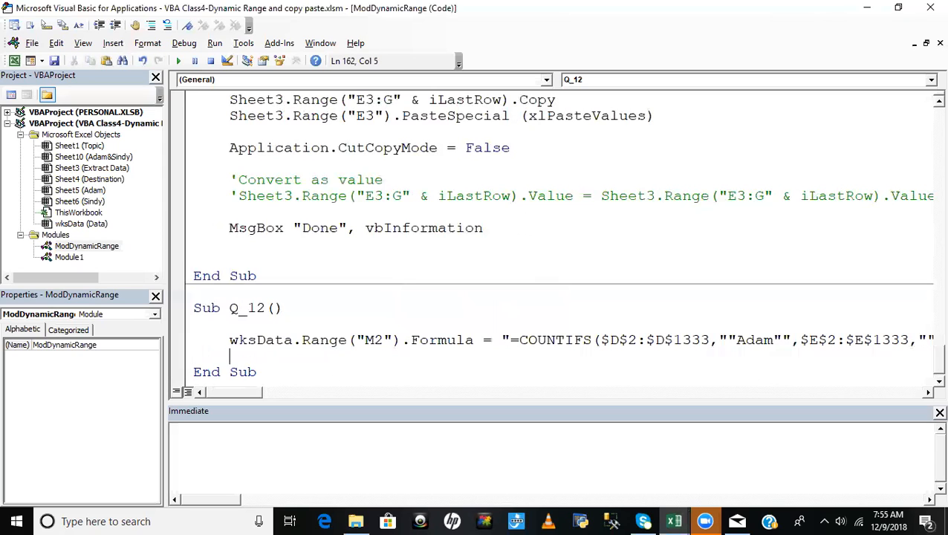
key("Return")
- Insert the comment 'Apply formula directly above the M2 formula statement in Q_12
key("Up")
key("Up")
key("Up")
key("Return")
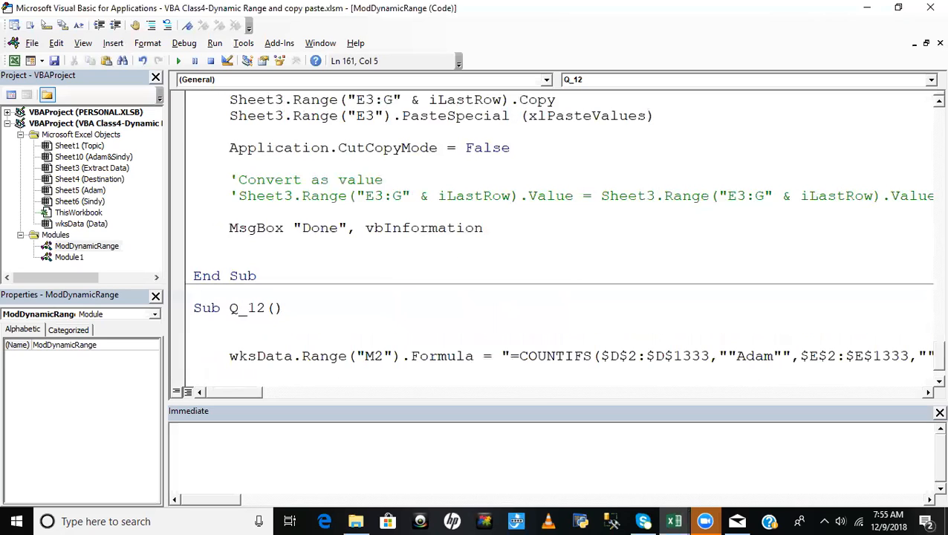
type("'Apply formula")
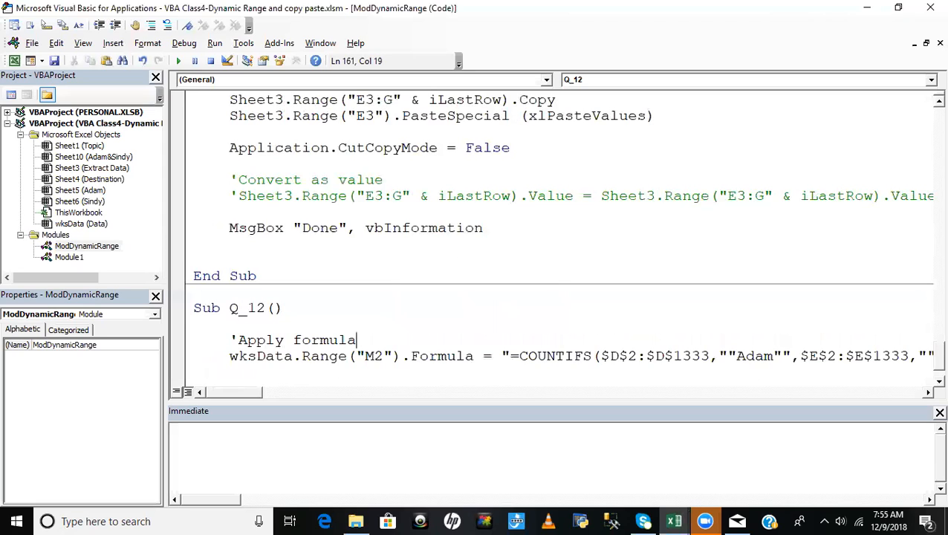
- Add the comment 'Convert as value below the M2 formula statement, followed by a new line
scroll(378, 338, "down", 1)
left_click(272, 325)
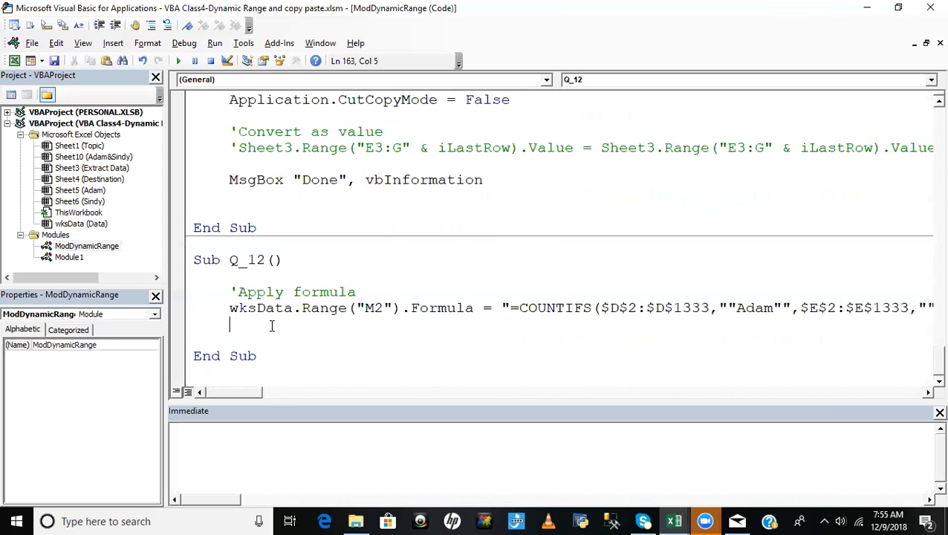
key("Return")
type("'Co")
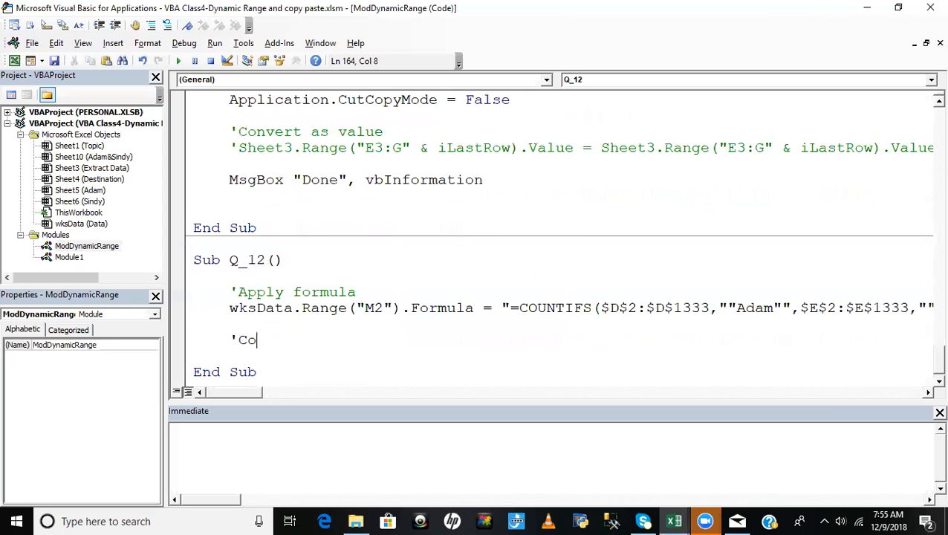
type("nvert as value")
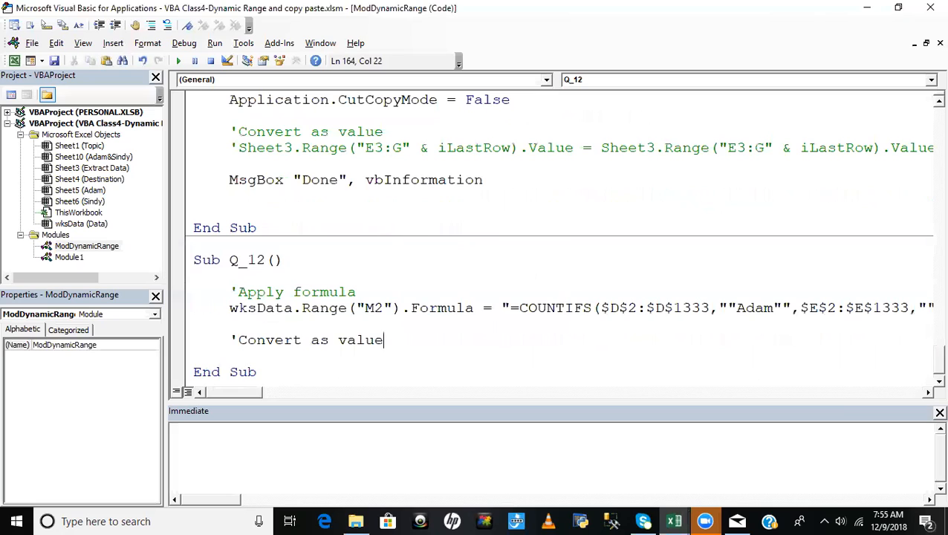
key("Return")
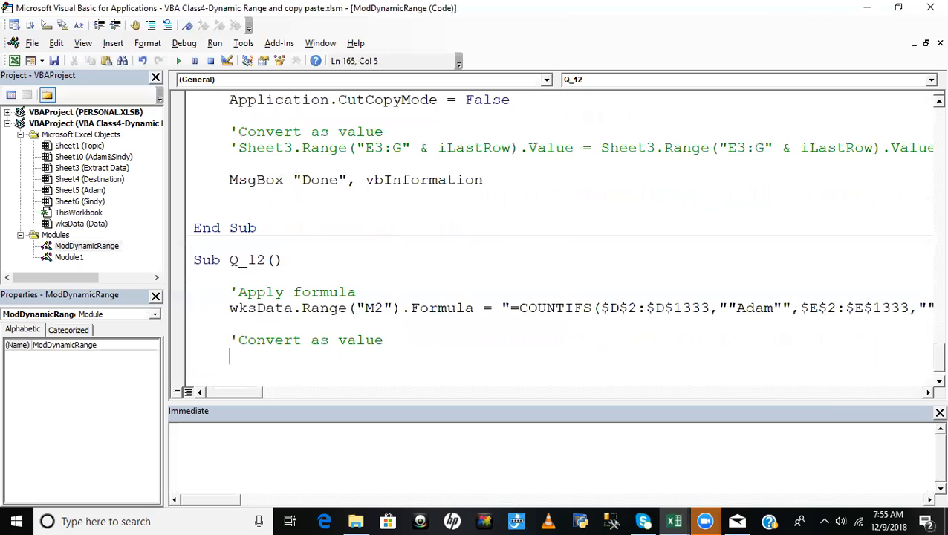
- Write the statement wksData.Range("M2").Value = wksData.Range("M2").Value under the 'Convert as value comment in Q_12, followed by a new line
key("ctrl+v")
type(".")
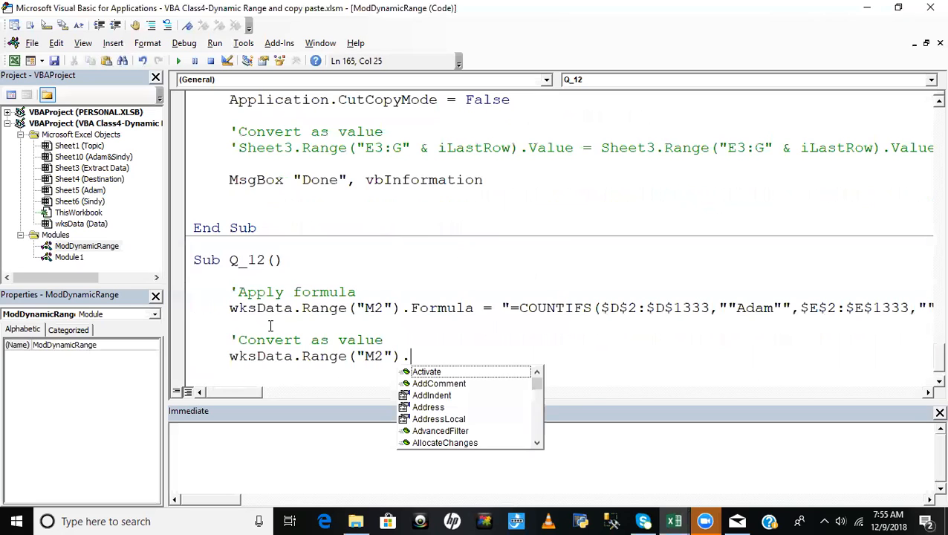
type("valu")
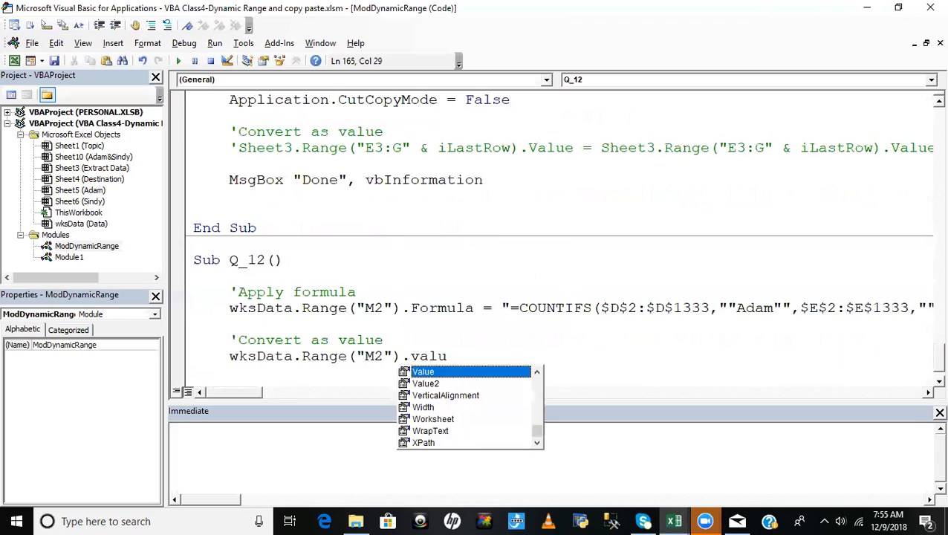
key("Tab")
type("=")
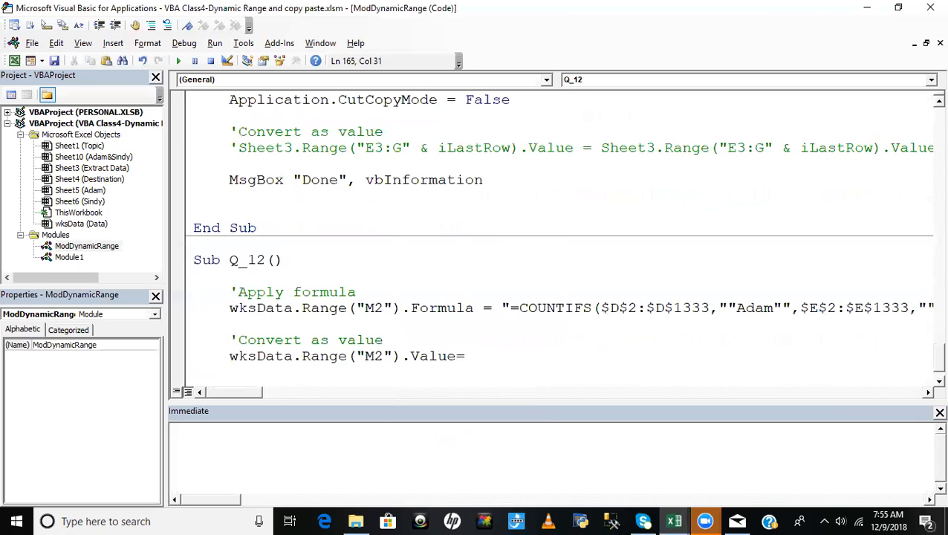
left_click_drag(221, 360, 457, 357)
key("ctrl+c")
left_click(492, 354)
key("ctrl+v")
key("Return")
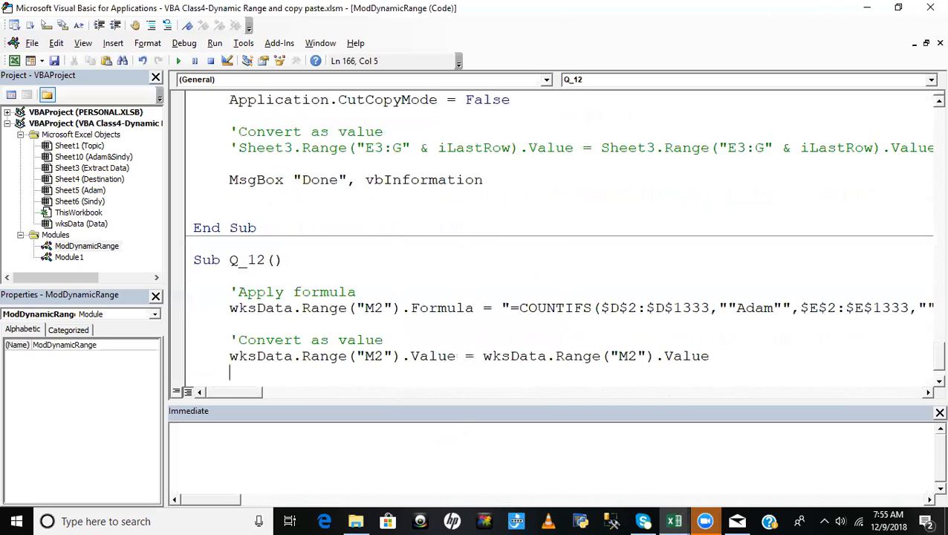
- Copy the SUMPRODUCT formula text from the Data sheet's cell M4, re-enter it as an array formula, and return to the code
key("alt+F11")
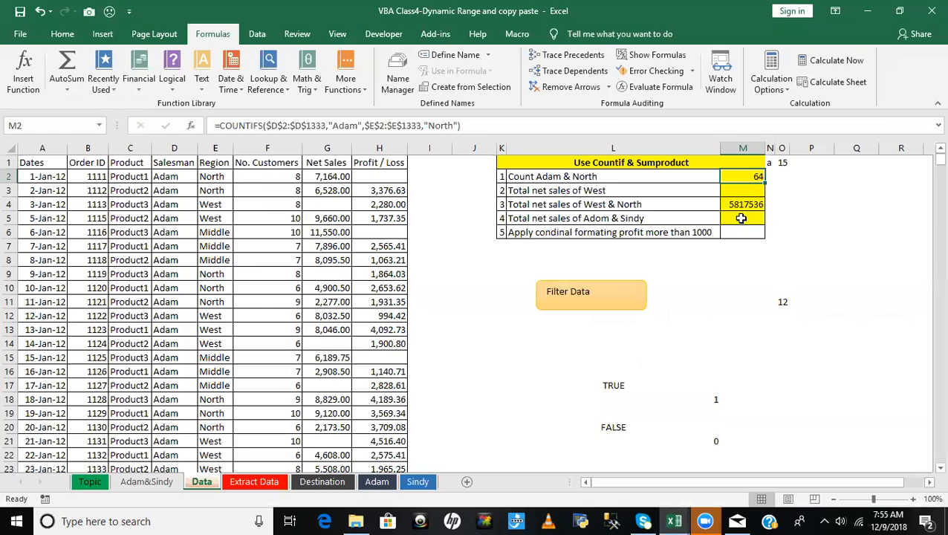
double_click(743, 205)
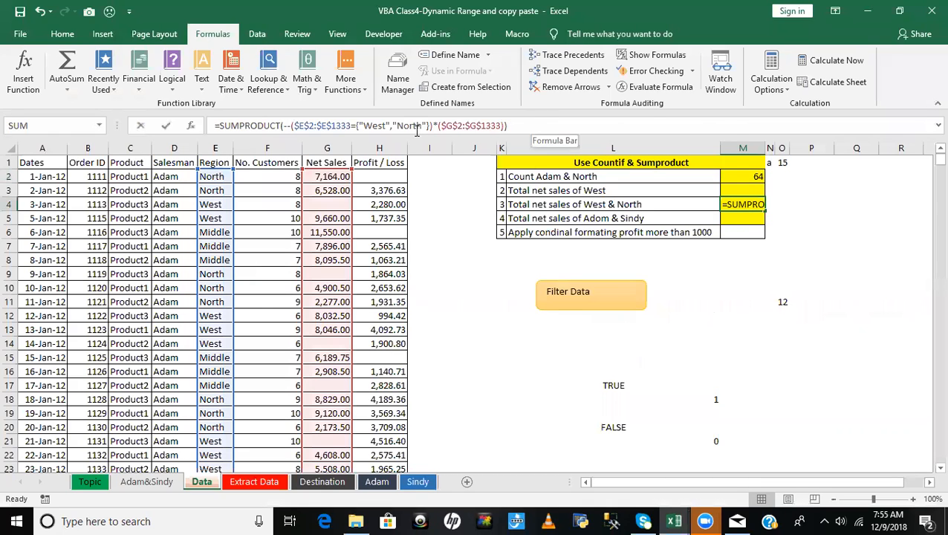
left_click_drag(507, 125, 212, 128)
key("ctrl+c")
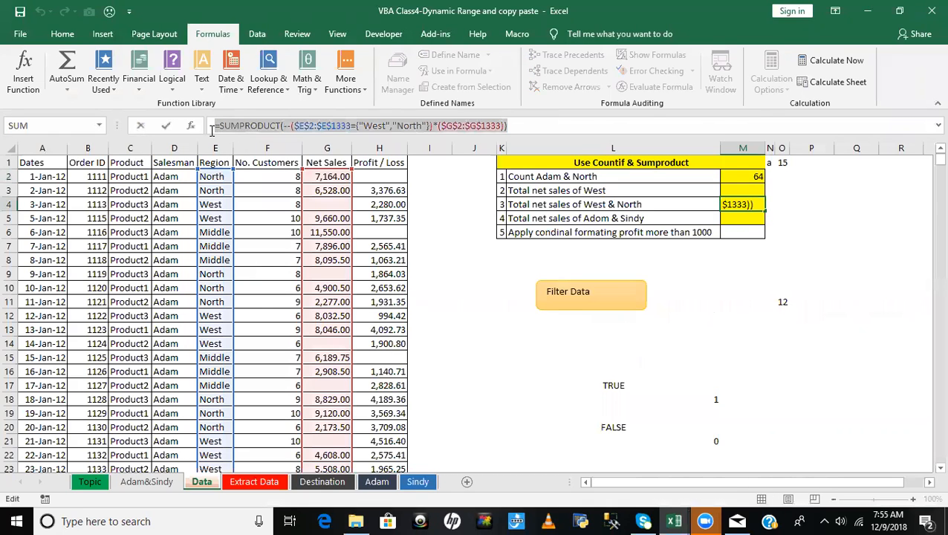
key("ctrl+shift+Return")
key("alt+F11")
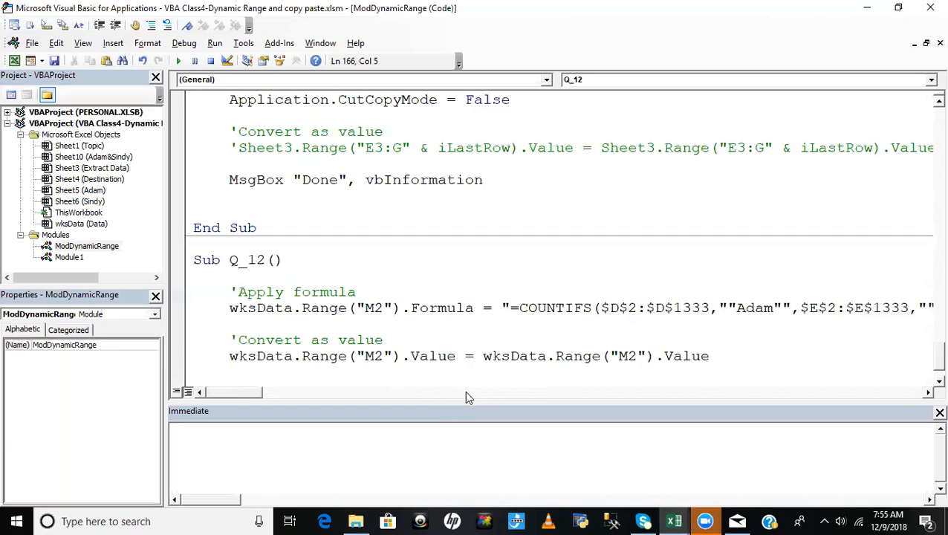
- Begin a statement wksData.Range("M4").FormulaArray below the M2 value conversion, leaving a blank line between and checking the target cell on the Data sheet
key("Return")
type("wksData.")
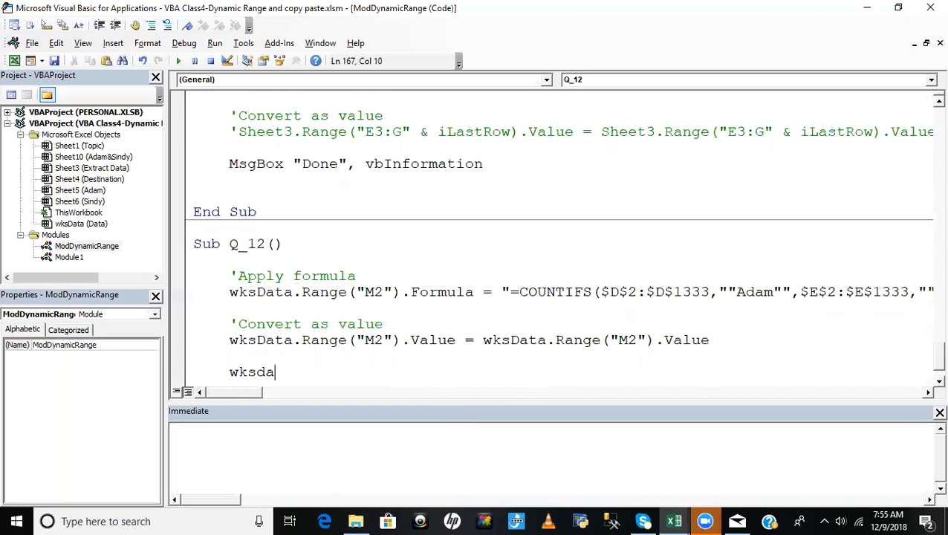
type("ra")
key("Tab")
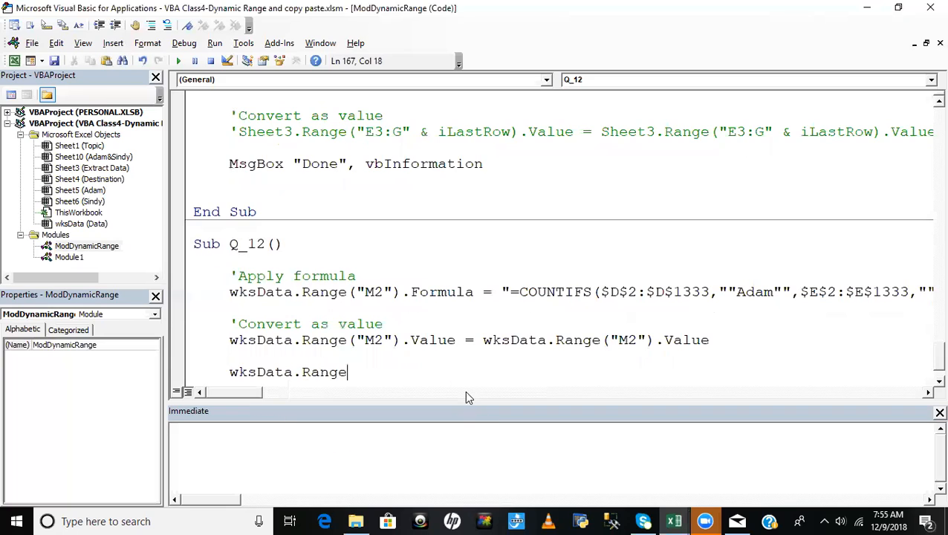
key("alt+F11")
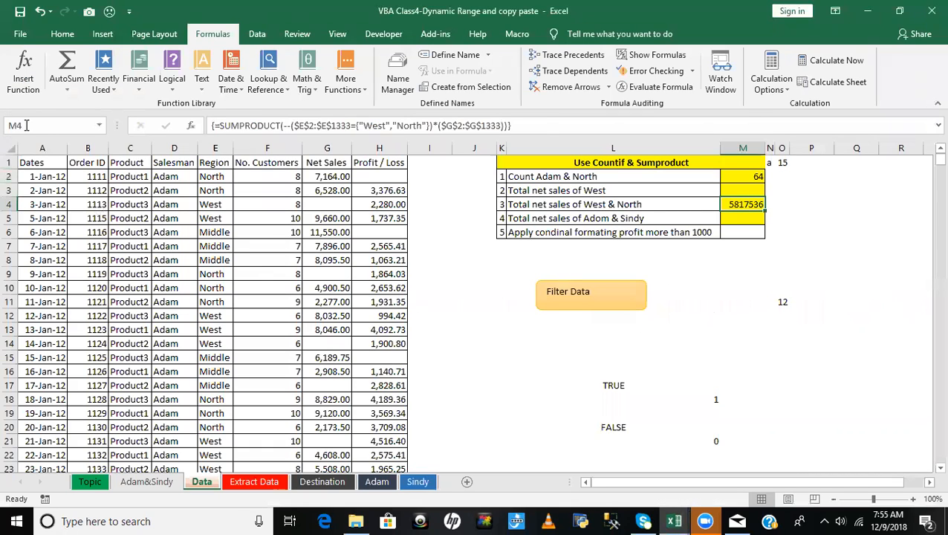
key("alt+F11")
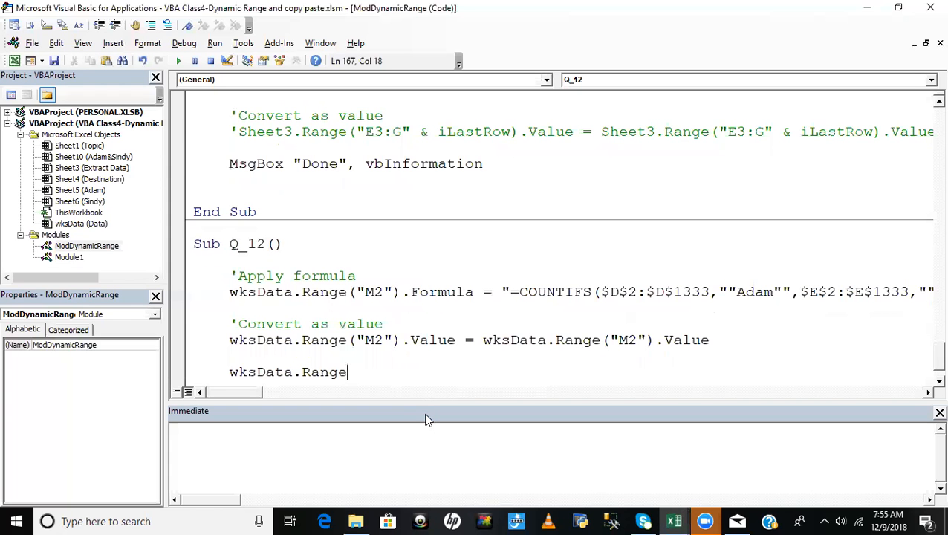
type("(\":")
key("BackSpace")
type("M4\").for")
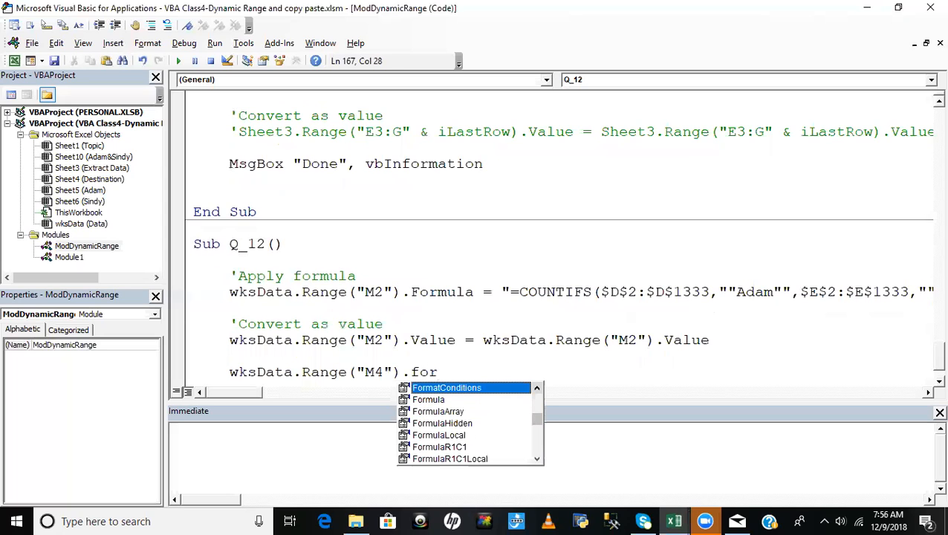
double_click(426, 413)
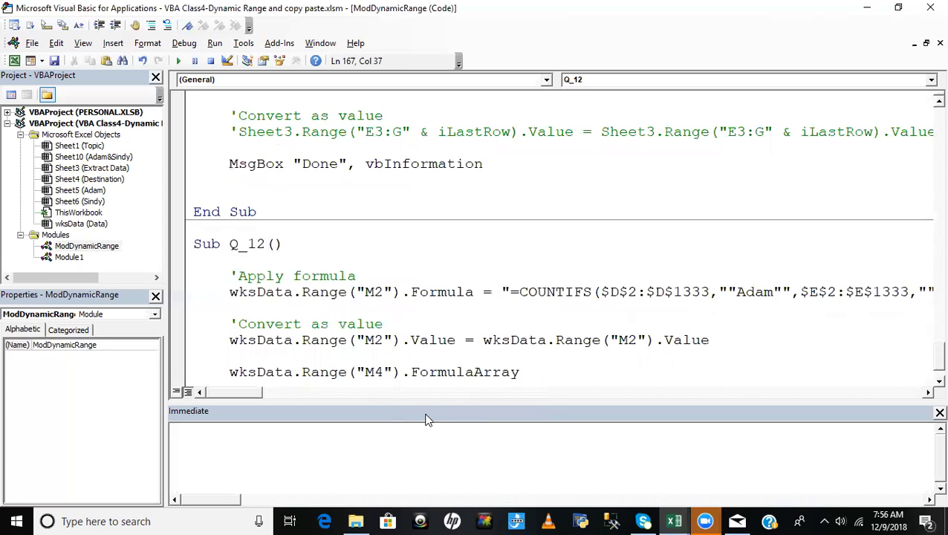
- Assign the copied SUMPRODUCT formula to M4's FormulaArray, starting with an opening quotation mark
type("={")
type("\"")
key("ctrl+v")
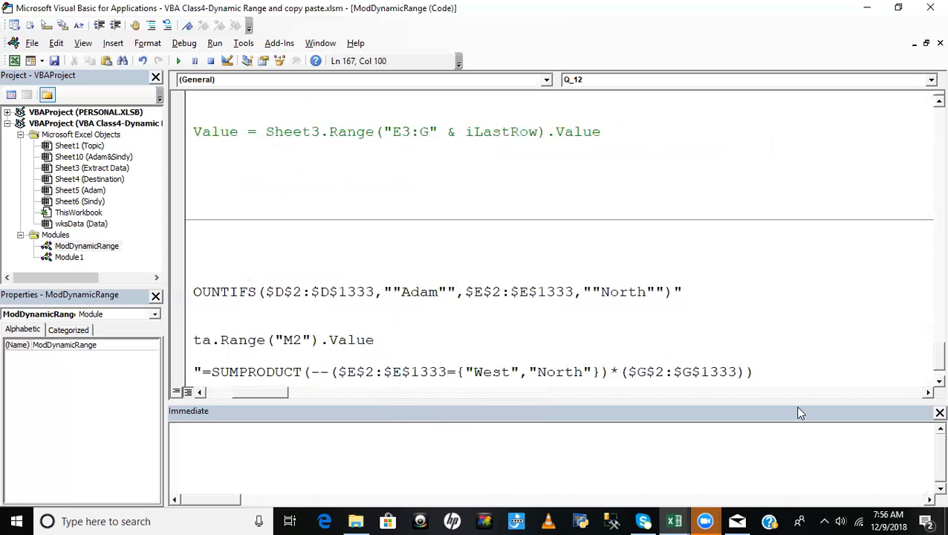
- Double the quotation marks around West and North in the M4 SUMPRODUCT string and commit the statement
left_click(466, 370)
type("\"")
key("Right")
key("Right")
key("Right")
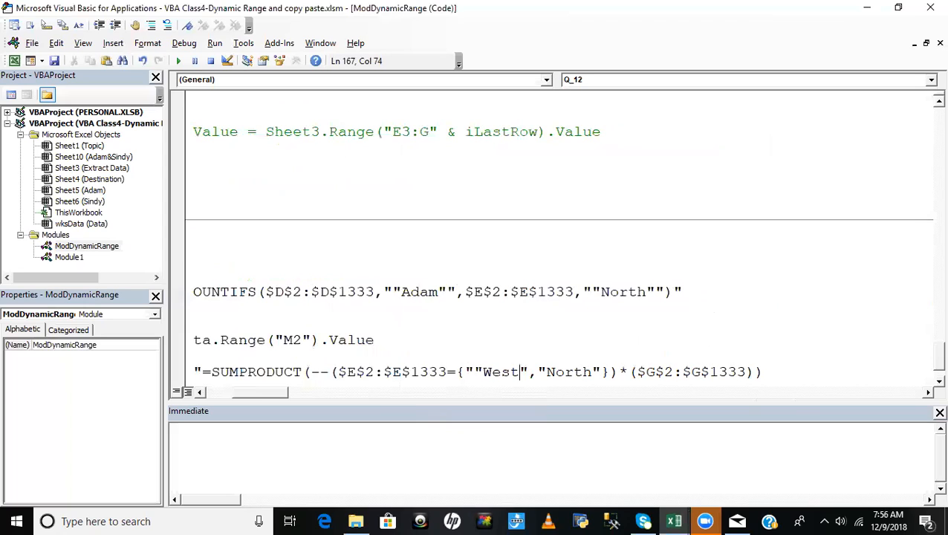
type("\"")
key("Right")
key("Right")
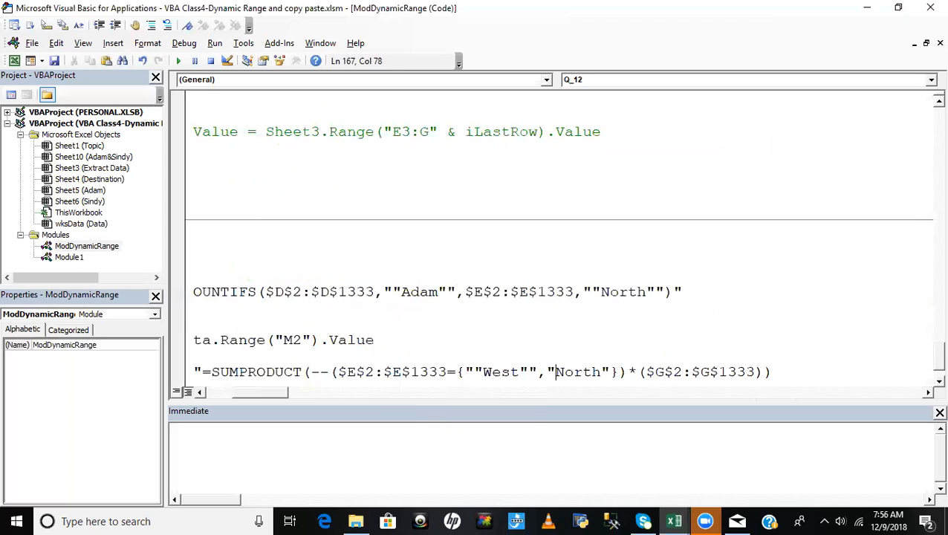
type("\"")
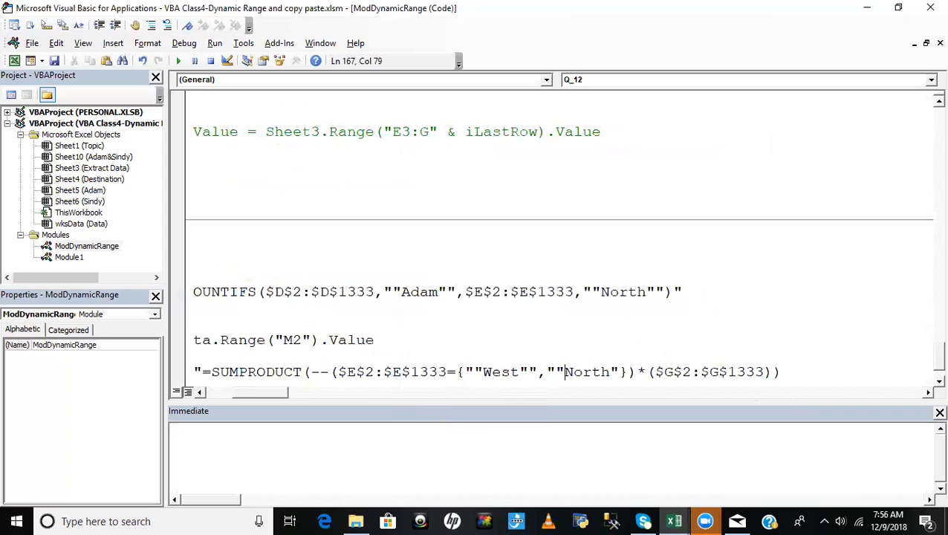
key("Right")
key("Right")
key("Right")
key("Right")
key("Right")
key("Right")
type("\"")
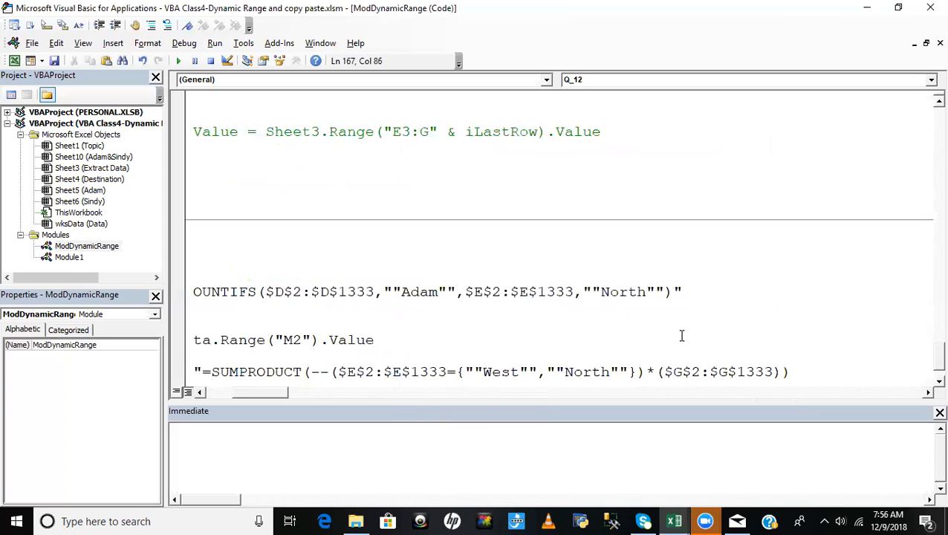
left_click(680, 336)
left_click_drag(255, 399, 218, 396)
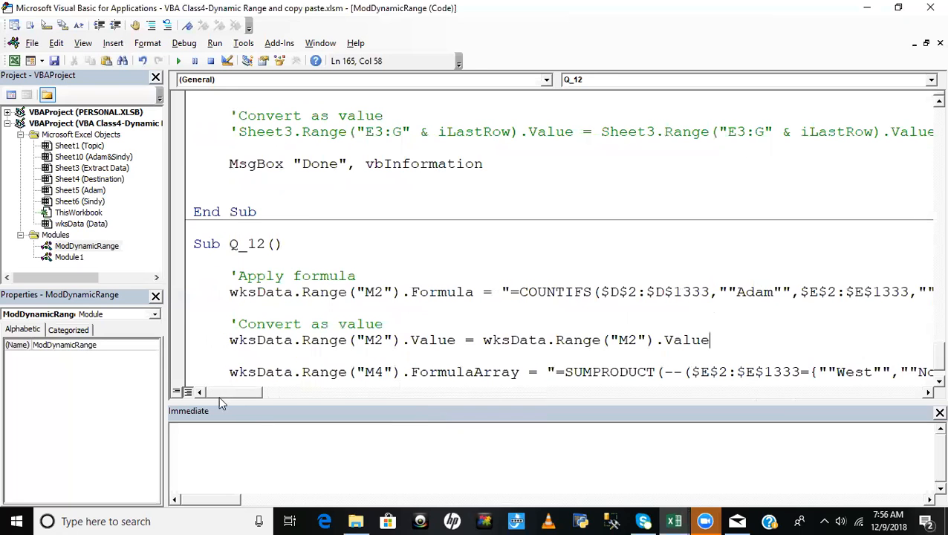
- Run Q_12 and check the result cells in column M on the Data sheet
left_click(414, 357)
left_click(534, 373)
scroll(534, 373, "down", 1)
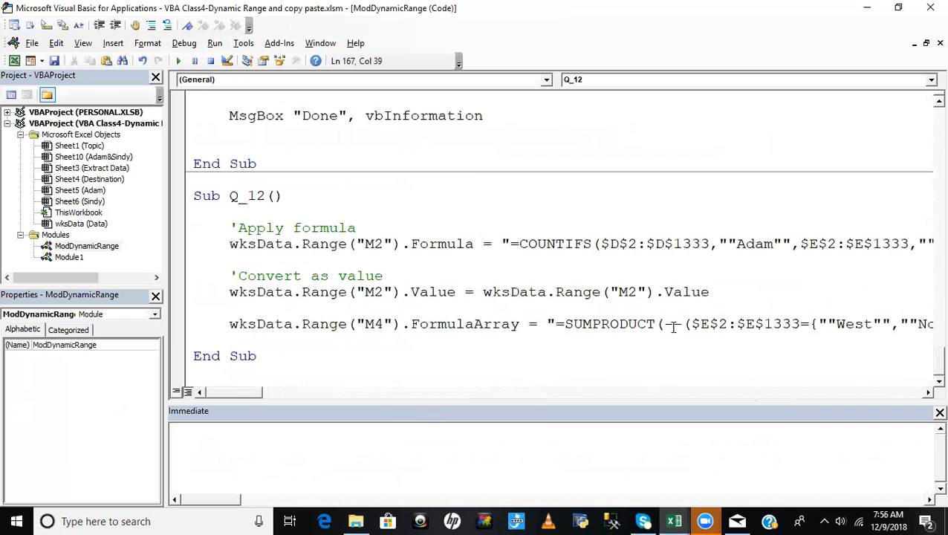
key("F5")
key("alt+F11")
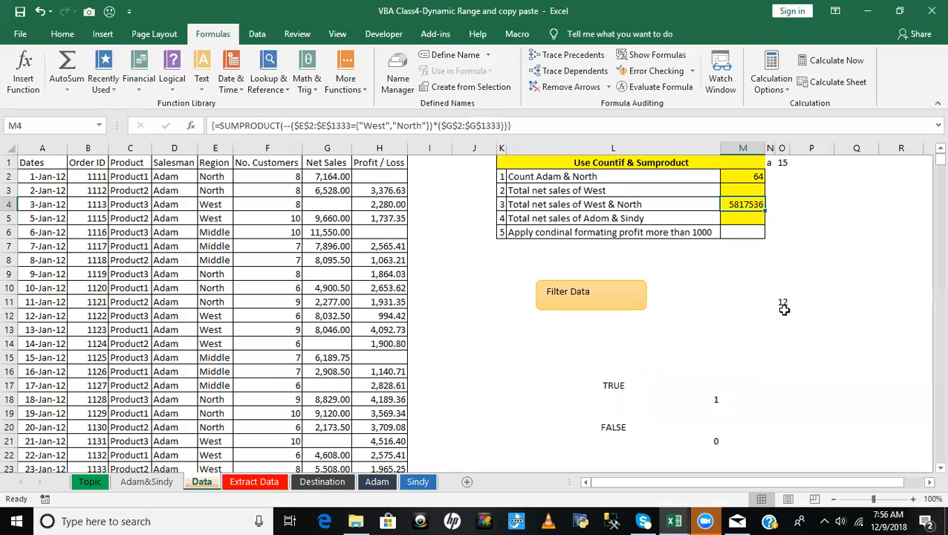
left_click(735, 302)
left_click(501, 332)
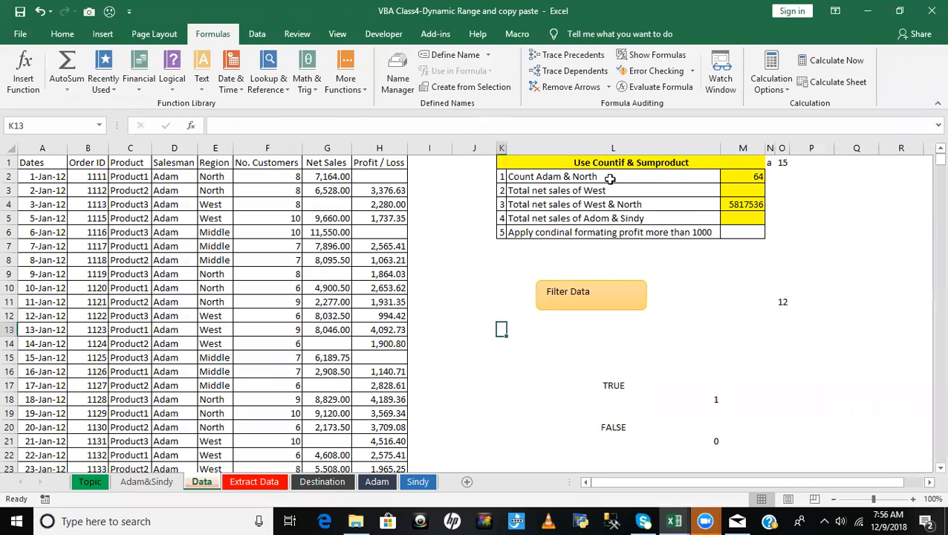
- Enter the note "Ctrl+Shit+Enter (Array)" in cell P4 of the Data sheet
left_click(790, 205)
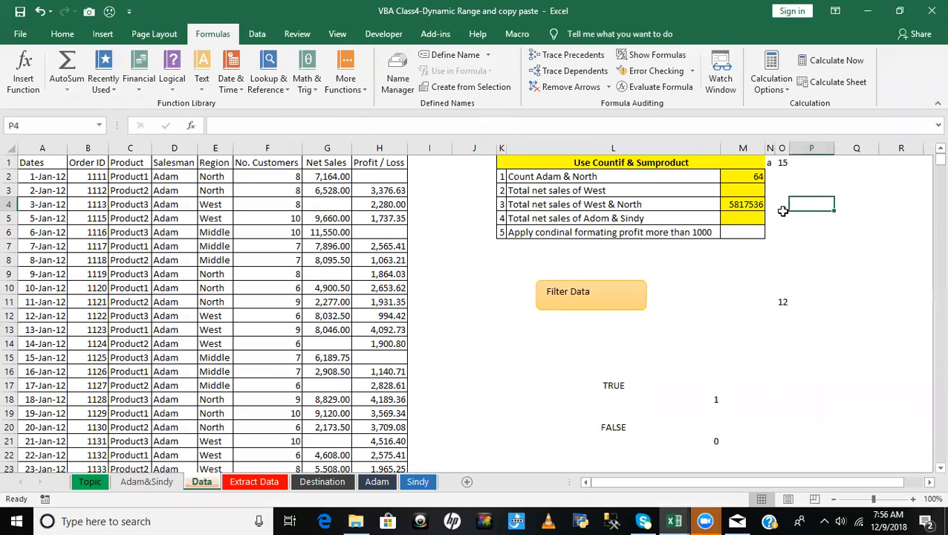
type("Ctrl+Shit+Enter")
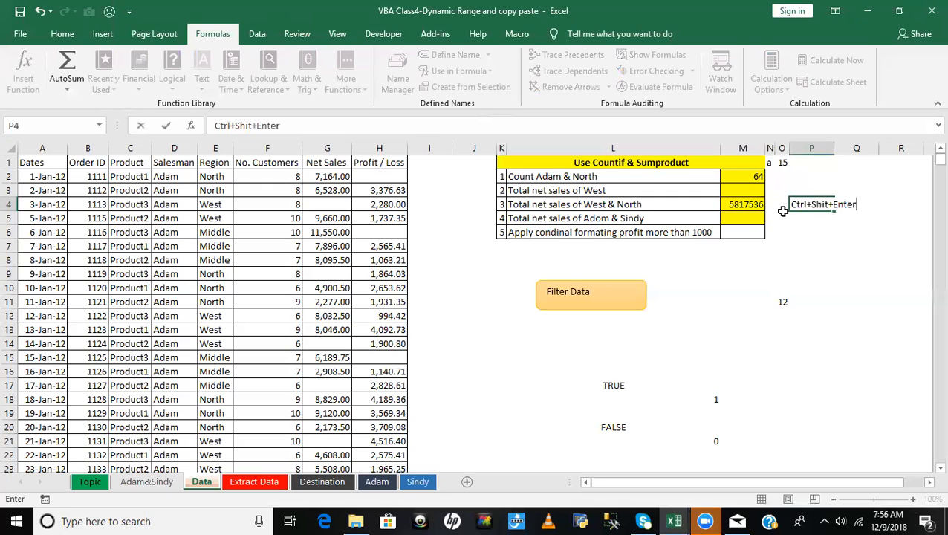
type(" (Array)")
left_click(892, 256)
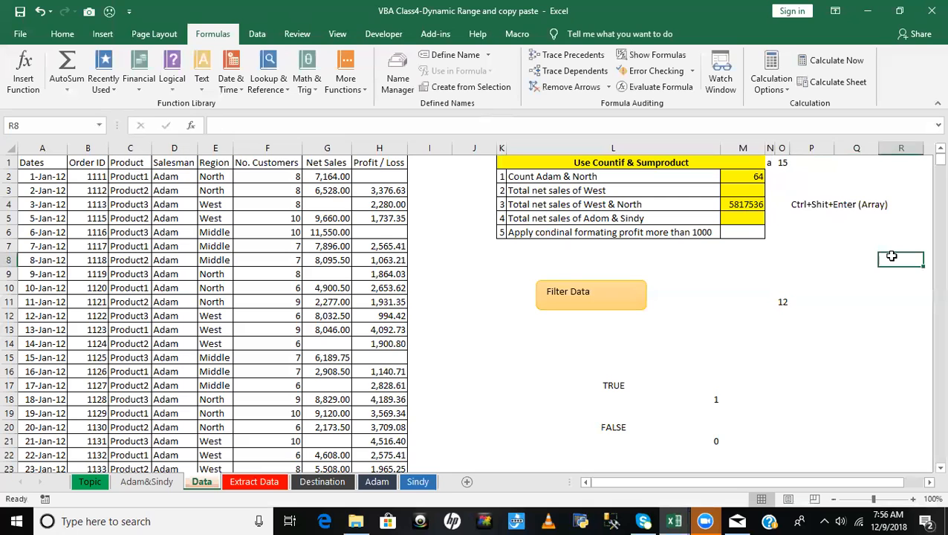
left_click(703, 367)
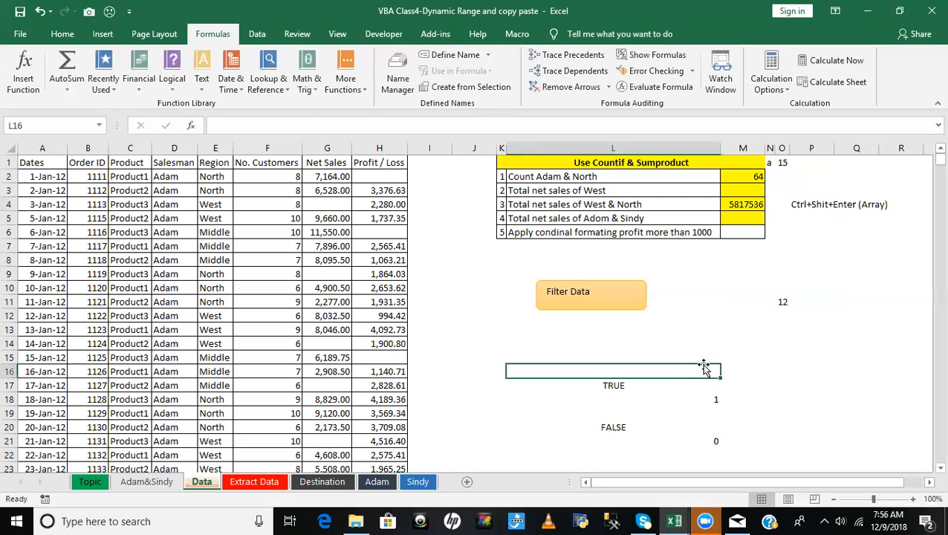
- Back in the code, start a new statement wksData.Range("M4").Value below the FormulaArray line, reusing the copied M4 reference
key("alt+F11")
left_click(524, 362)
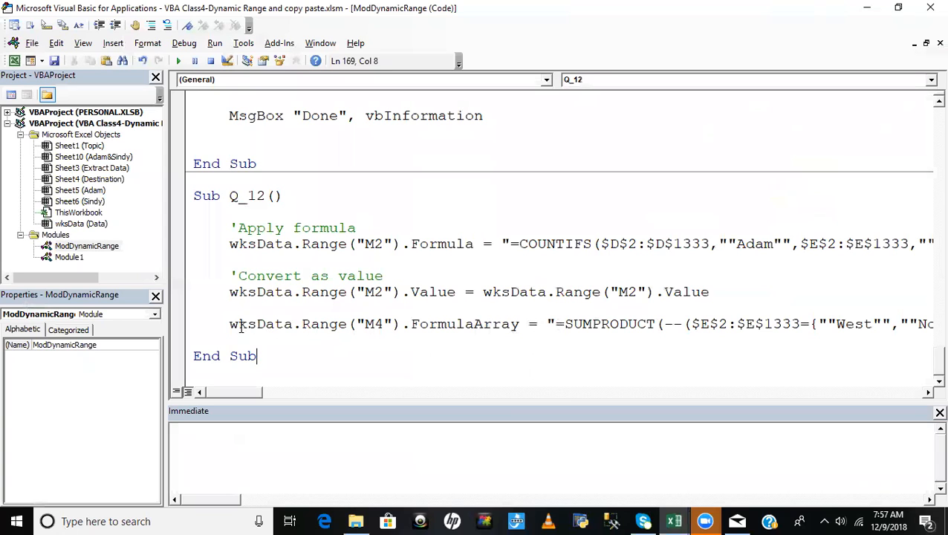
left_click_drag(229, 324, 401, 324)
key("ctrl+c")
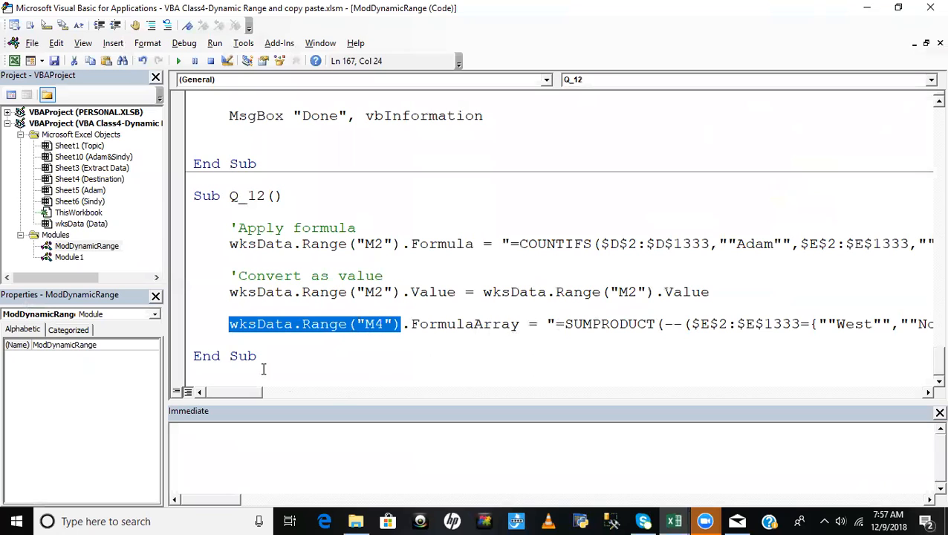
left_click(249, 337)
key("Return")
key("ctrl+v")
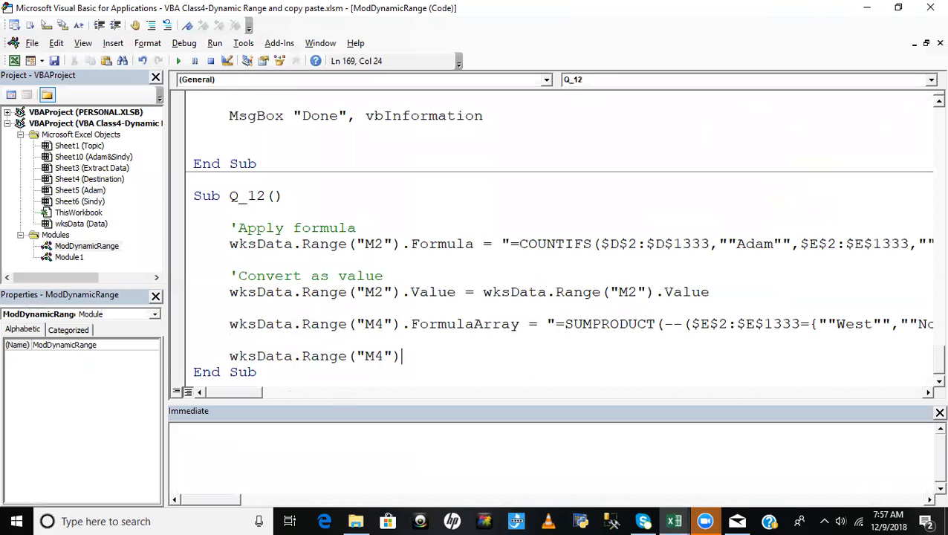
type(".")
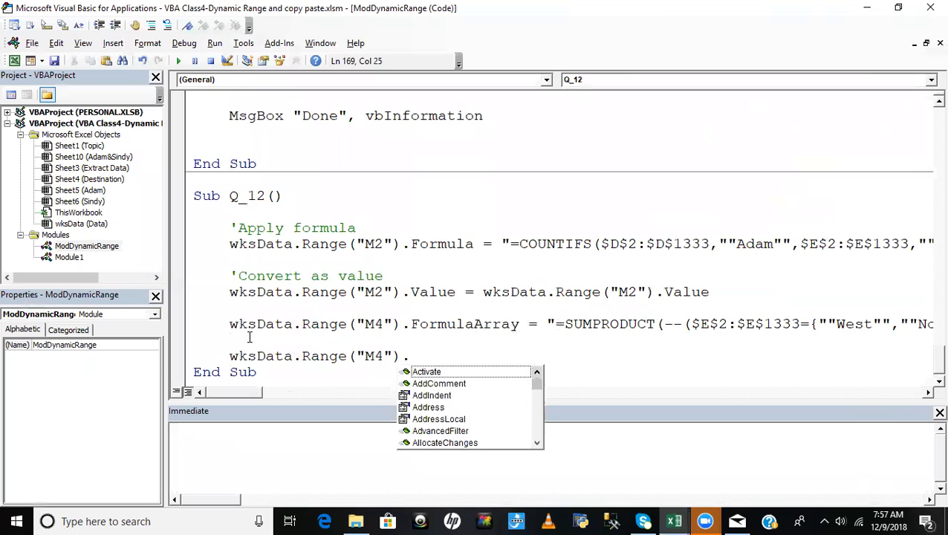
type("va")
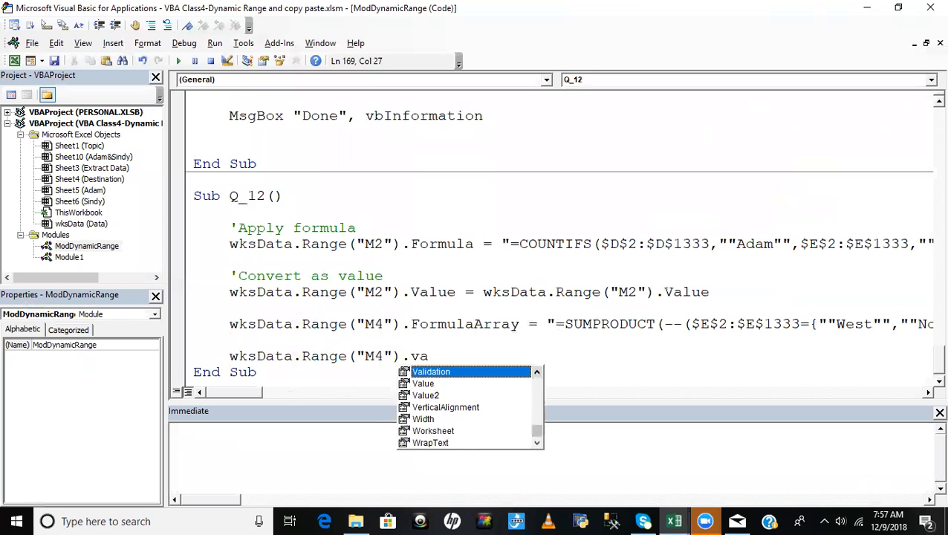
type("lue")
- Complete the M4 conversion by assigning wksData.Range("M4").Value to itself, and add a blank line before End Sub
left_click_drag(222, 357, 498, 360)
key("ctrl+c")
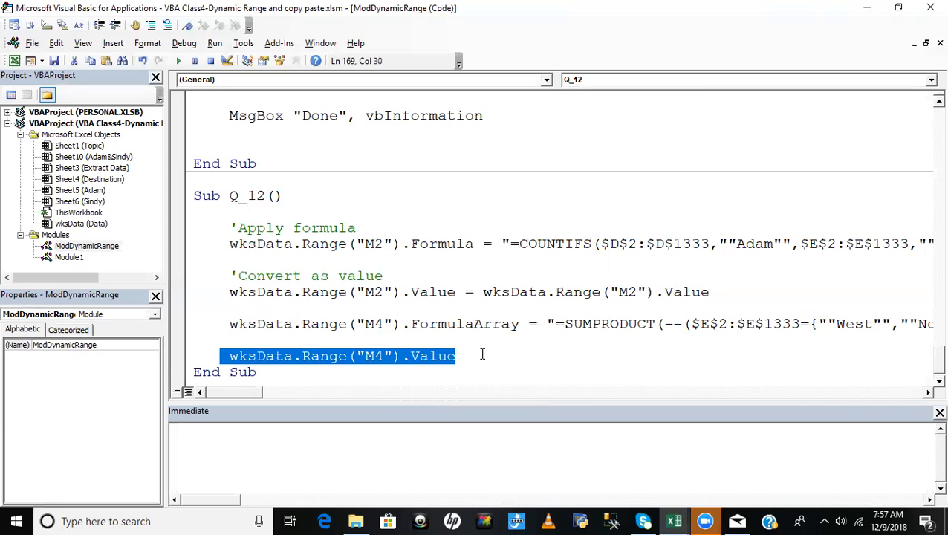
left_click(482, 354)
type("=")
key("ctrl+v")
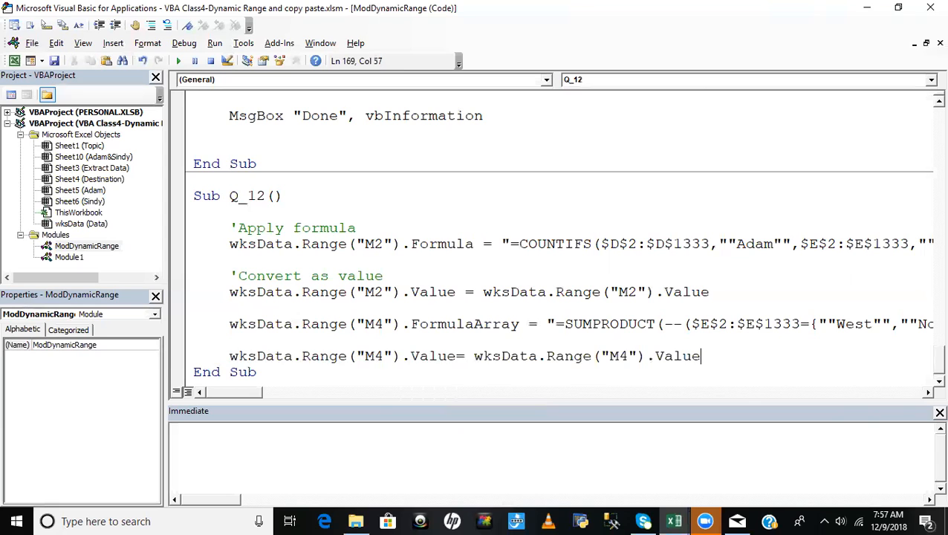
left_click(604, 272)
left_click(197, 372)
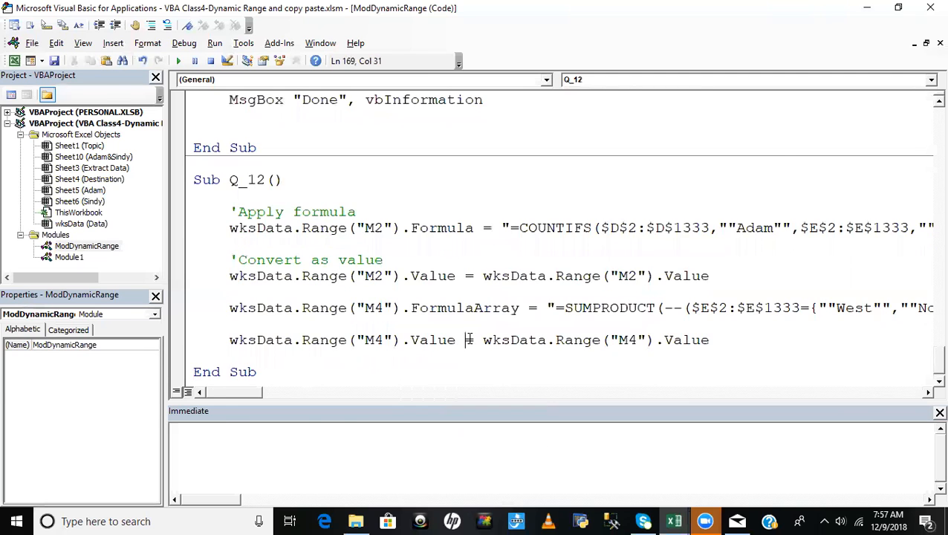
- Clear the result cells M2:M6 on the Data sheet
left_click(465, 356)
key("alt+F11")
left_click_drag(755, 178, 751, 233)
key("Delete")
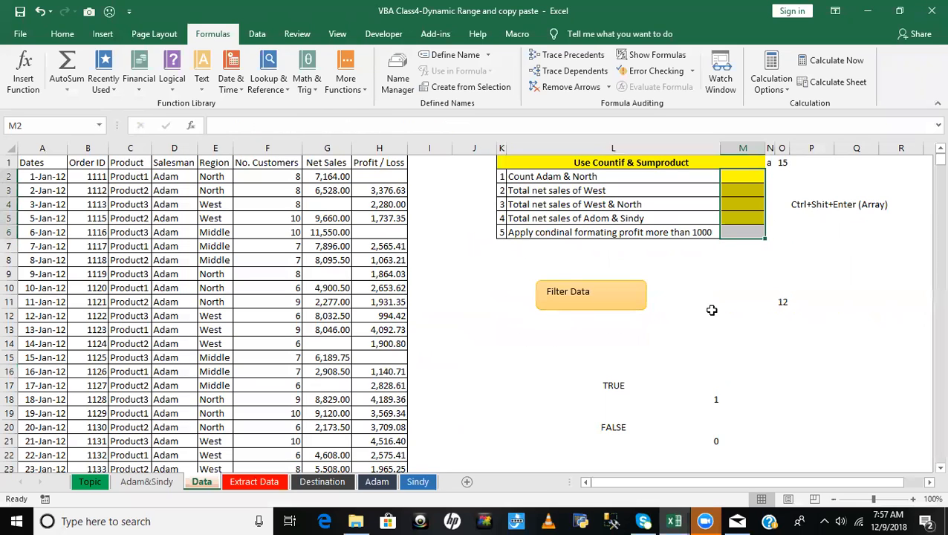
left_click(736, 298)
- Step through Q_12 line by line from start to End Sub
key("alt+F11")
left_click(354, 260)
key("F8")
key("F8")
key("F8")
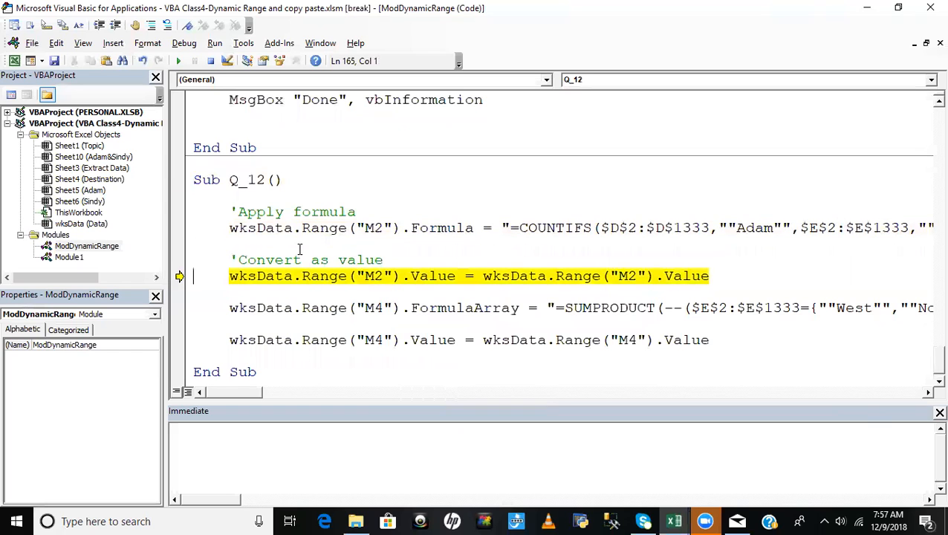
key("F8")
key("F8")
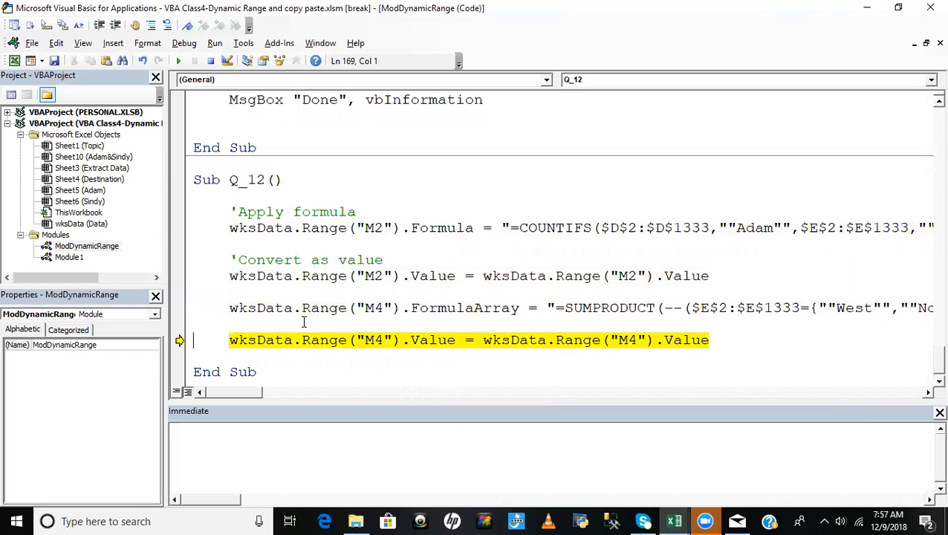
key("F8")
key("F8")
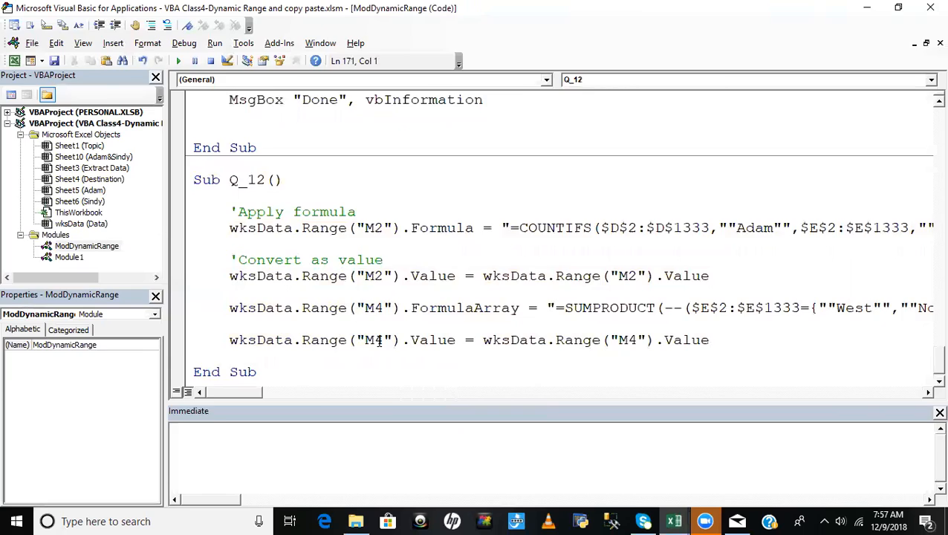
- Check on the Data sheet whether M2 and M4 hold plain values instead of formulas
key("alt+F11")
left_click(747, 178)
left_click(746, 203)
left_click(746, 232)
left_click(745, 178)
left_click(750, 205)
left_click(749, 229)
left_click(743, 204)
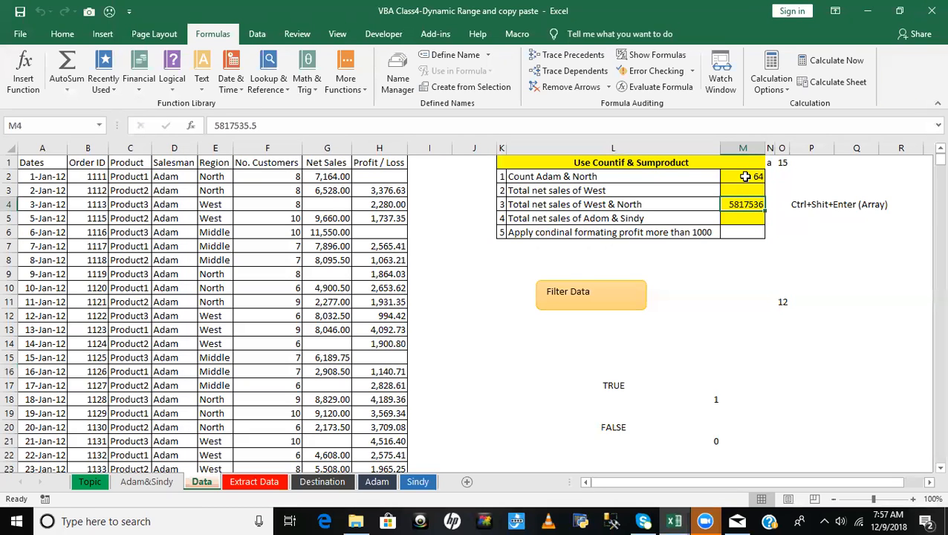
- Comment out the M2 and M4 value-conversion lines in Q_12
key("alt+F11")
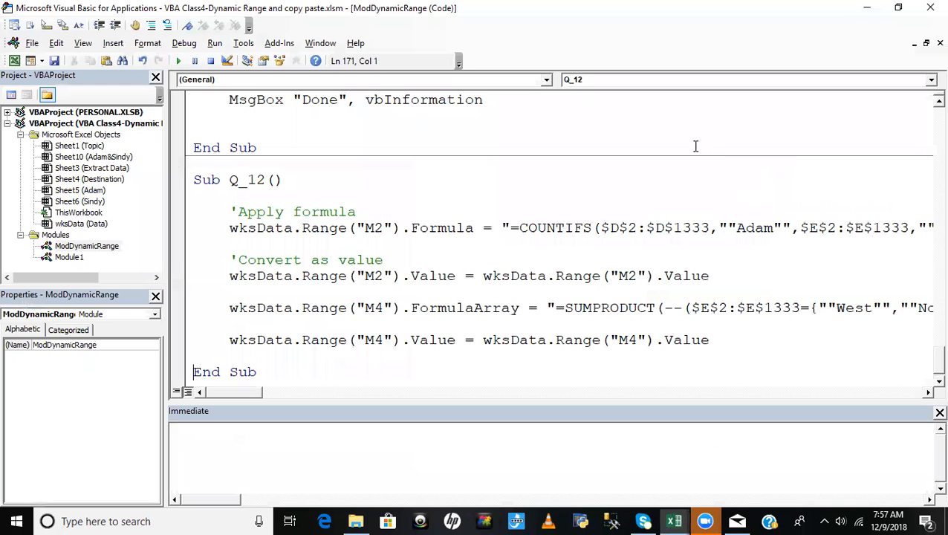
left_click(228, 276)
type("'")
left_click(229, 339)
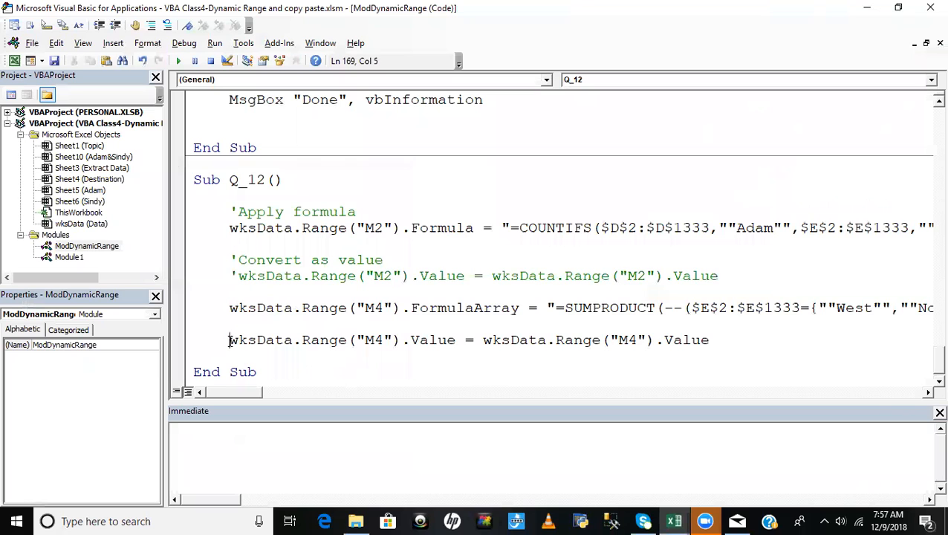
type("'")
- Rerun Q_12 with the conversions disabled and check the formula in M4 on the Data sheet
left_click(336, 288)
left_click(404, 258)
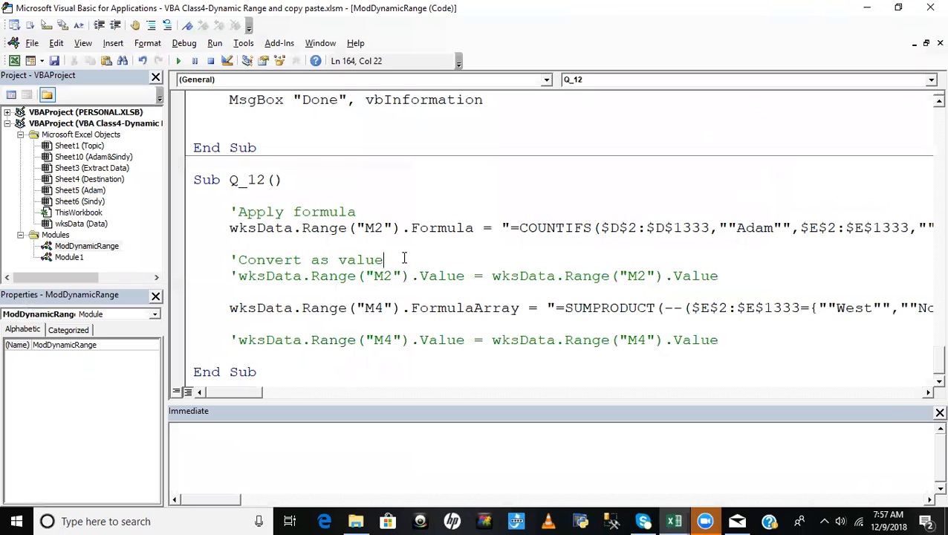
key("alt+F11")
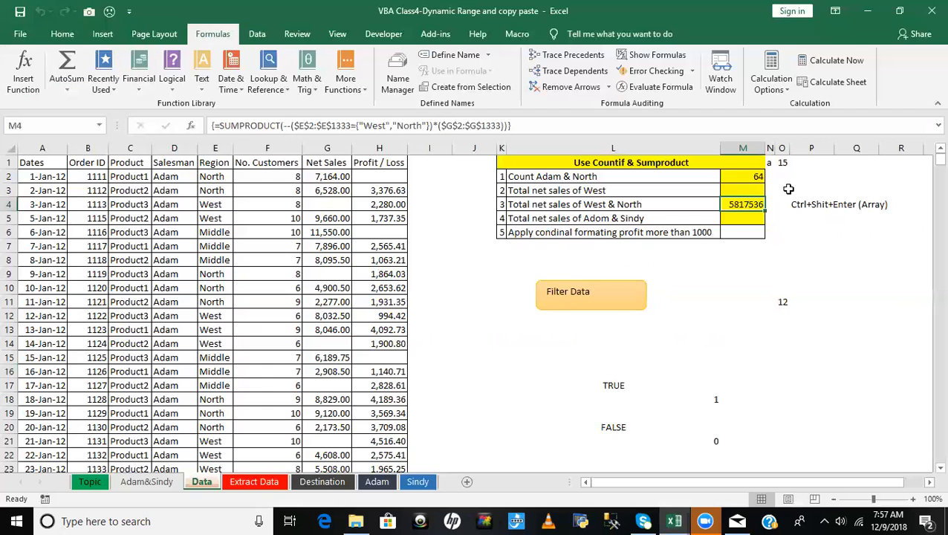
left_click(743, 189)
left_click(740, 206)
- Review tasks 4 and 5 of the Data sheet's list, on Adom & Sindy net sales and conditional formatting of profit
left_click(534, 235)
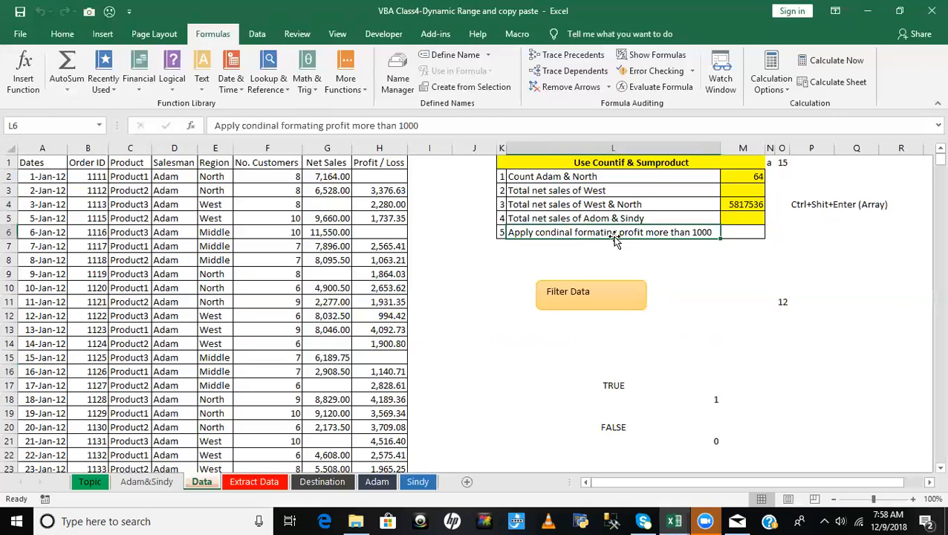
left_click(745, 235)
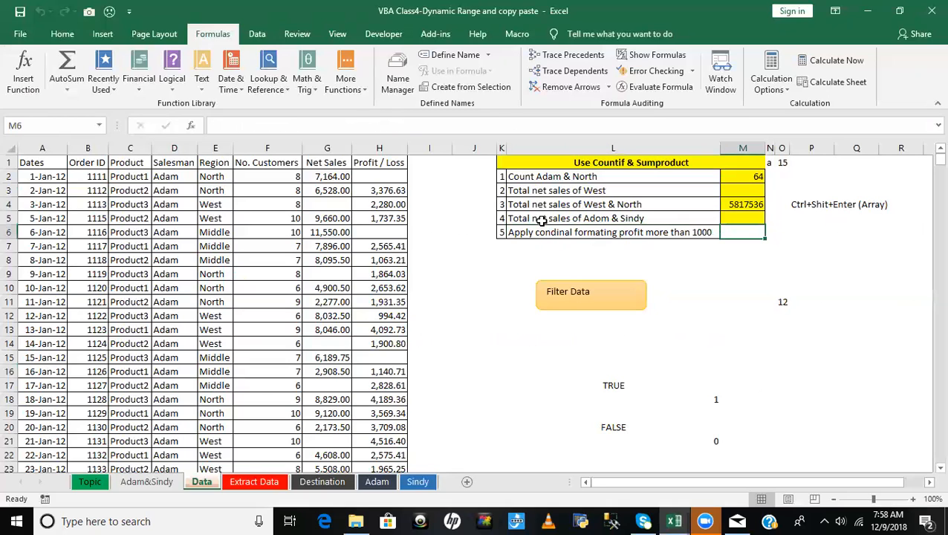
left_click(546, 218)
left_click(736, 219)
left_click(744, 231)
left_click(546, 237)
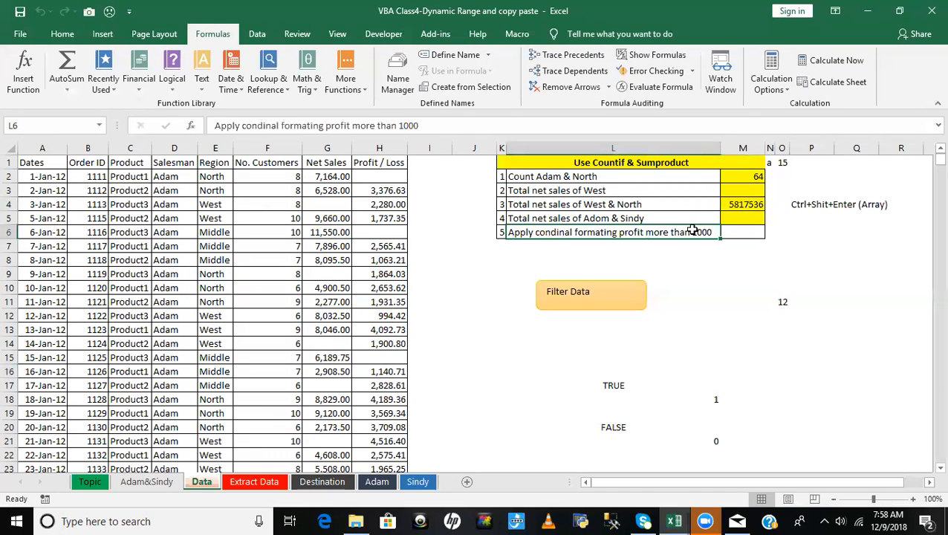
left_click(757, 237)
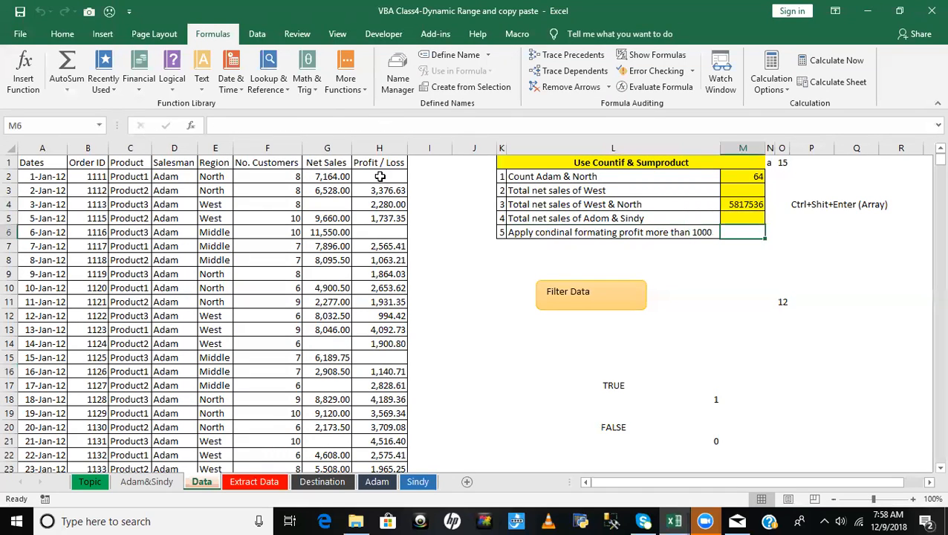
left_click(621, 234)
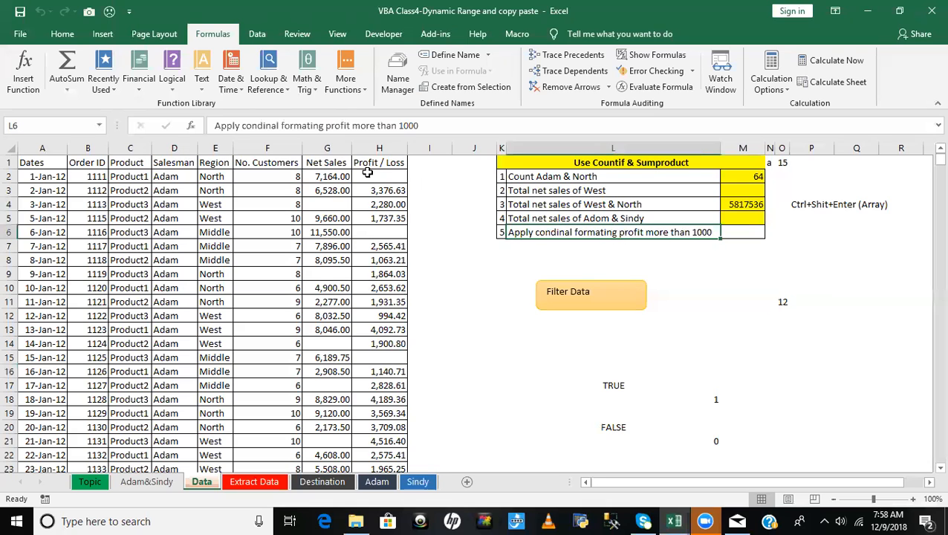
- Rename the header in H1 of the Data sheet to Profit
left_click(378, 162)
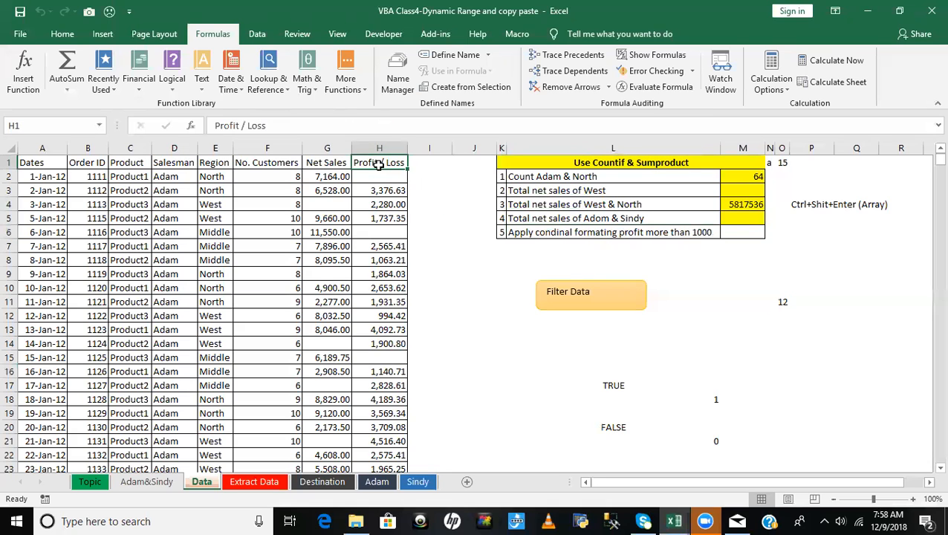
type("Profit")
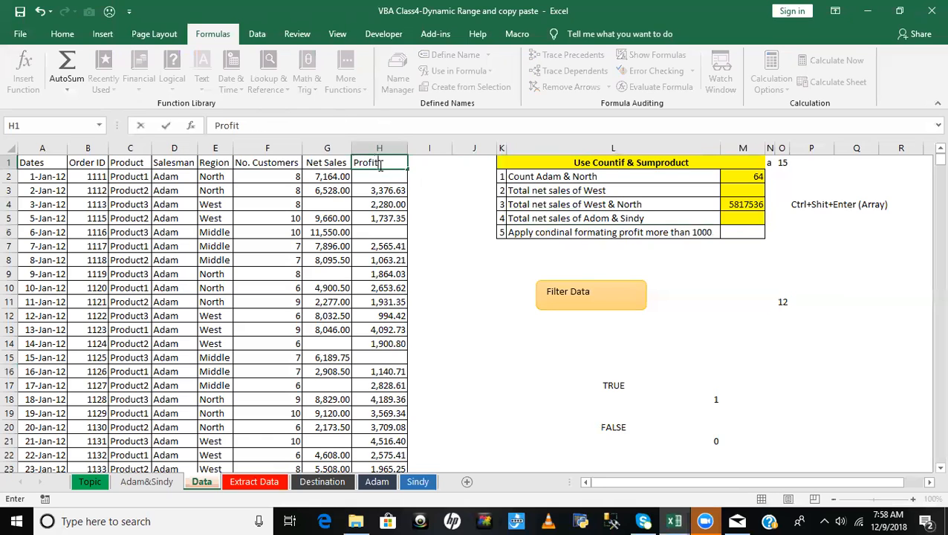
key("Return")
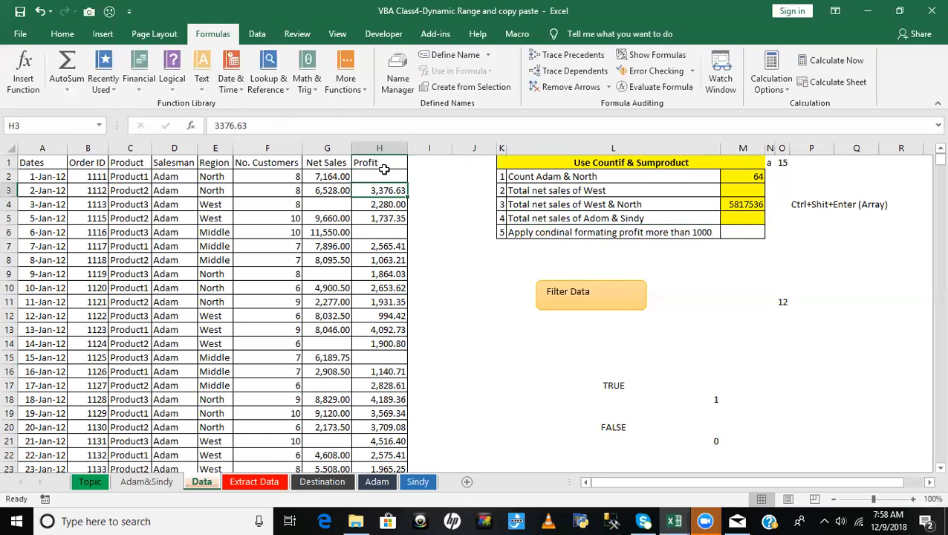
- Select the profit values H2:H1333 and start a Greater Than highlighting rule with the threshold 1000
mouse_move(385, 173)
left_mouse_down()
mouse_move(387, 445)
mouse_move(385, 174)
left_mouse_up()
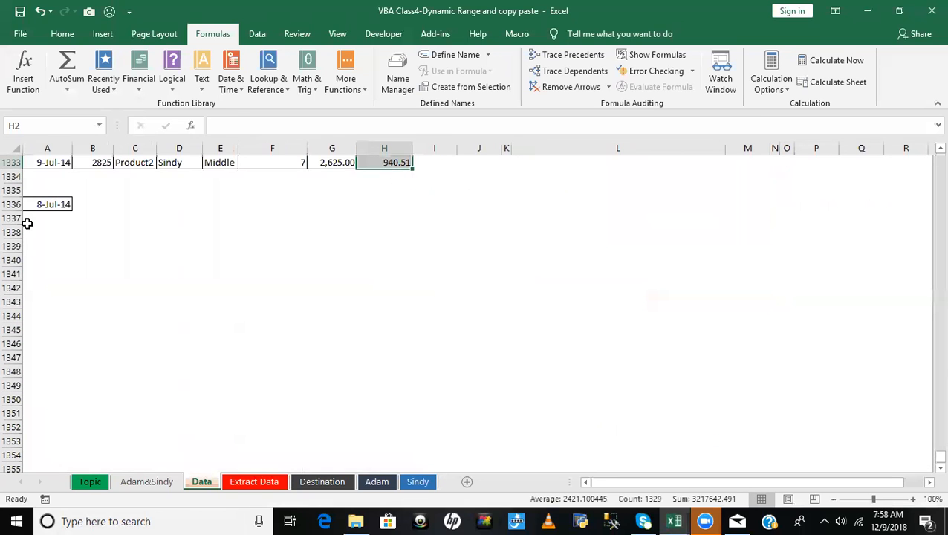
left_click(62, 35)
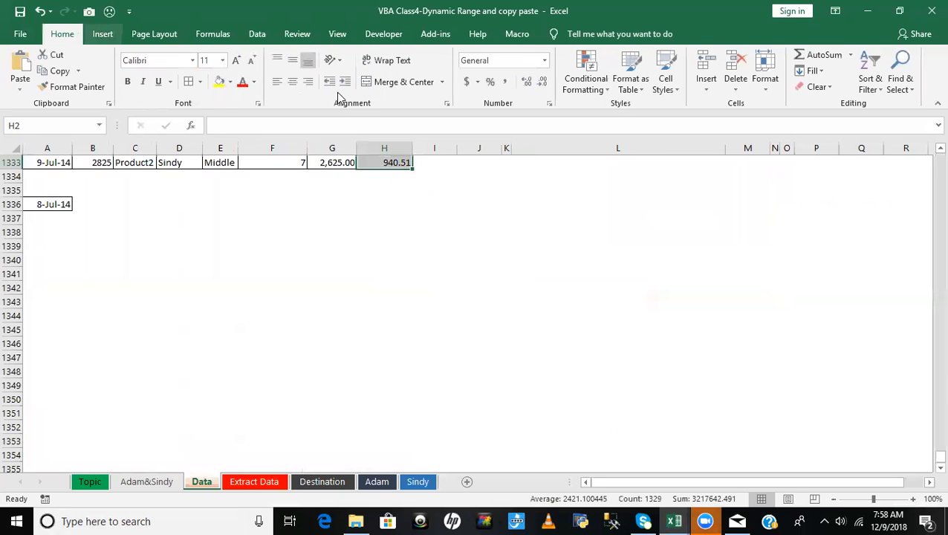
left_click(585, 88)
mouse_move(619, 117)
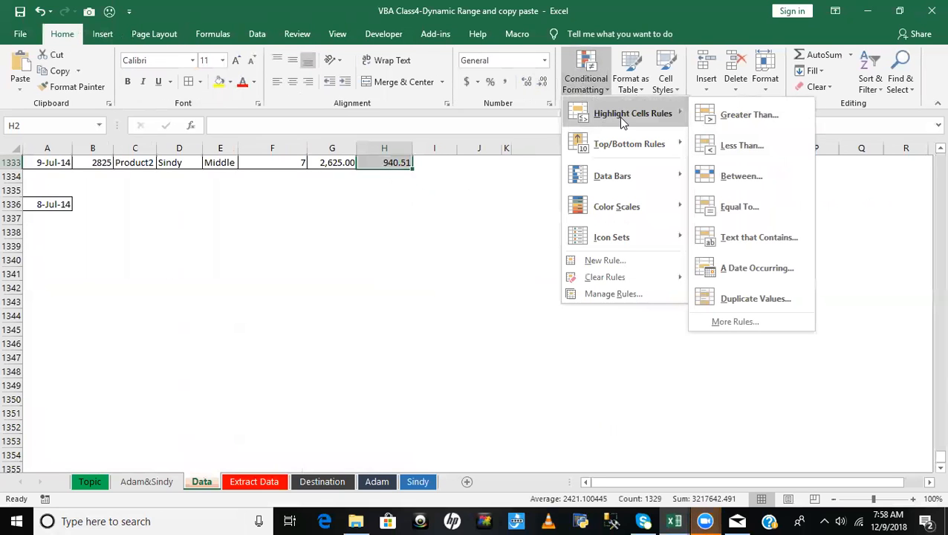
left_click(748, 114)
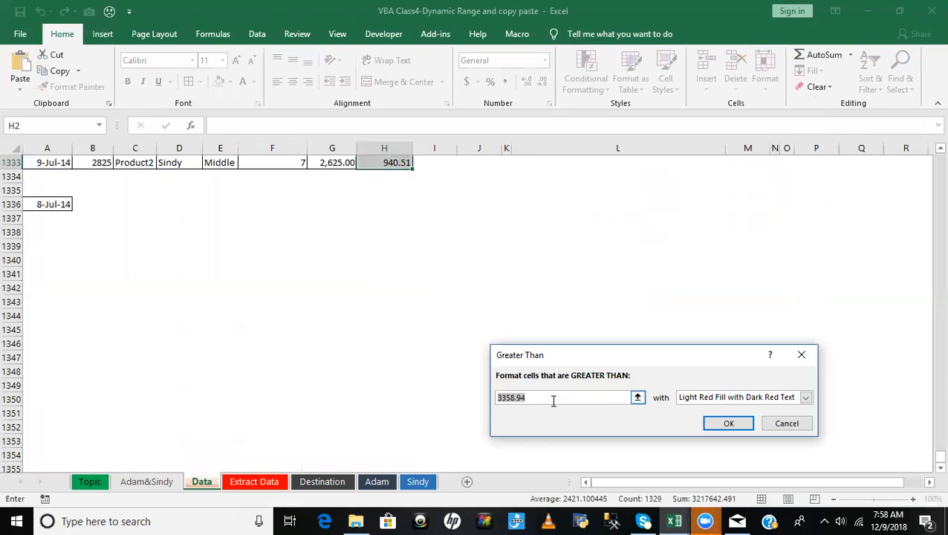
type("1000")
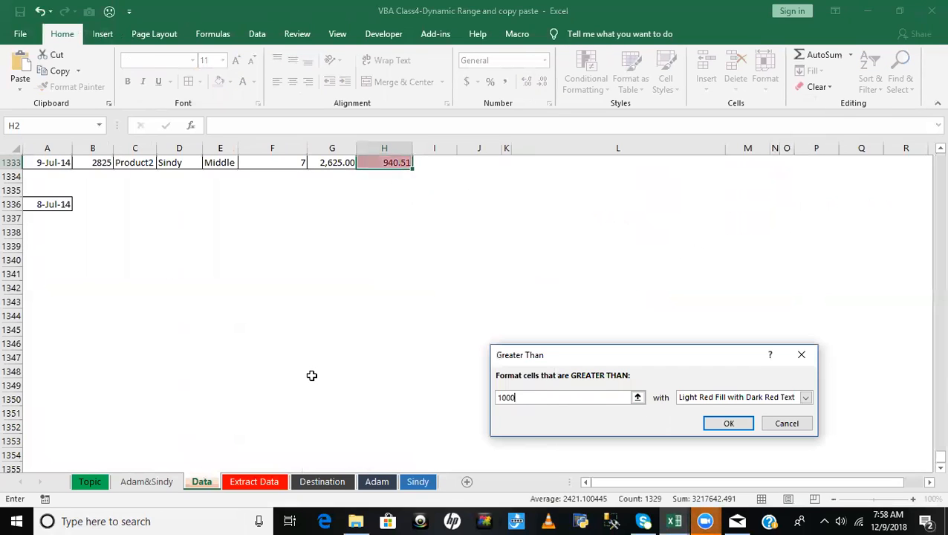
- Give the rule a custom format with a green fill and apply it to the profit cells
left_click(805, 398)
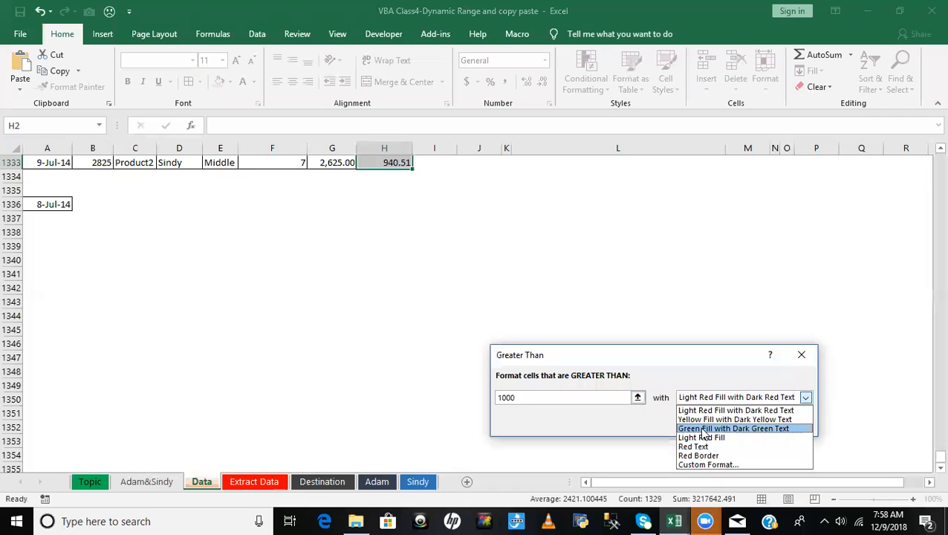
left_click(638, 424)
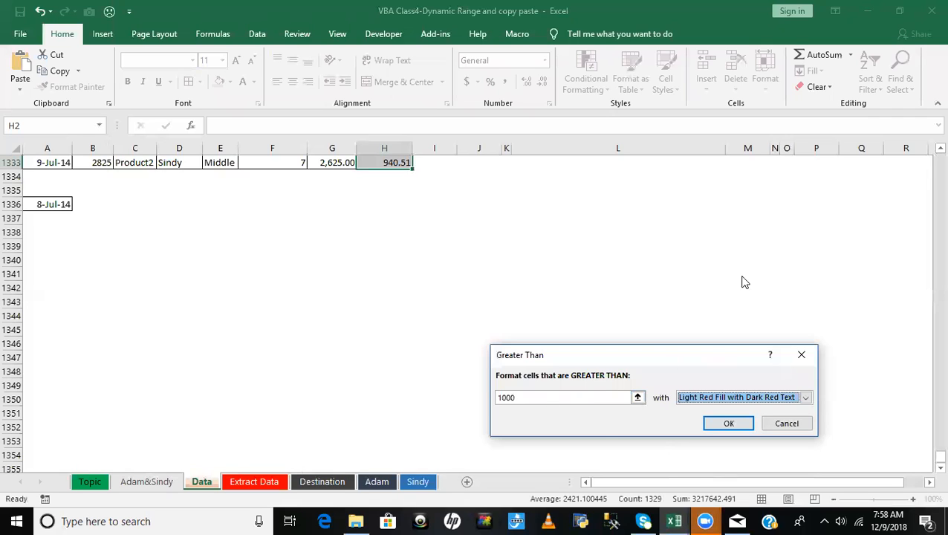
left_click(799, 407)
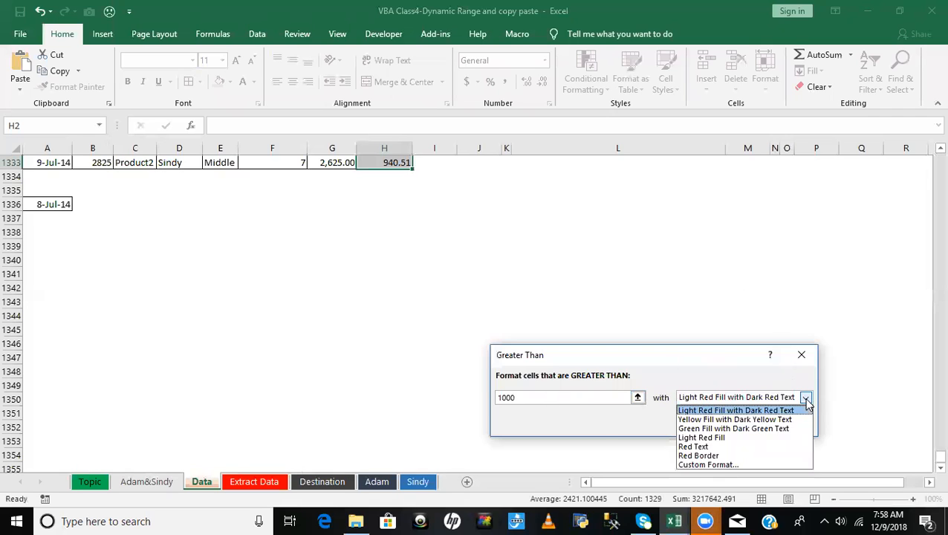
left_click(715, 463)
left_click(726, 430)
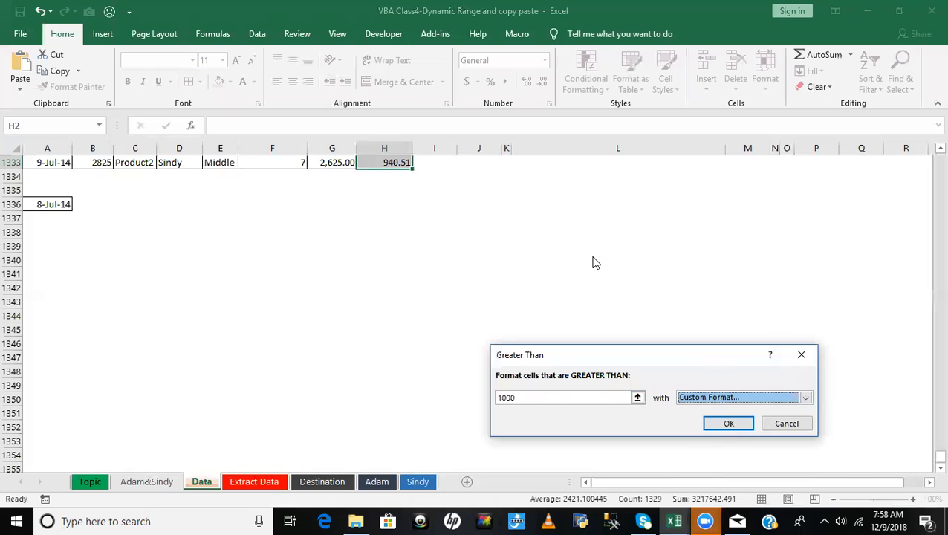
left_click(607, 191)
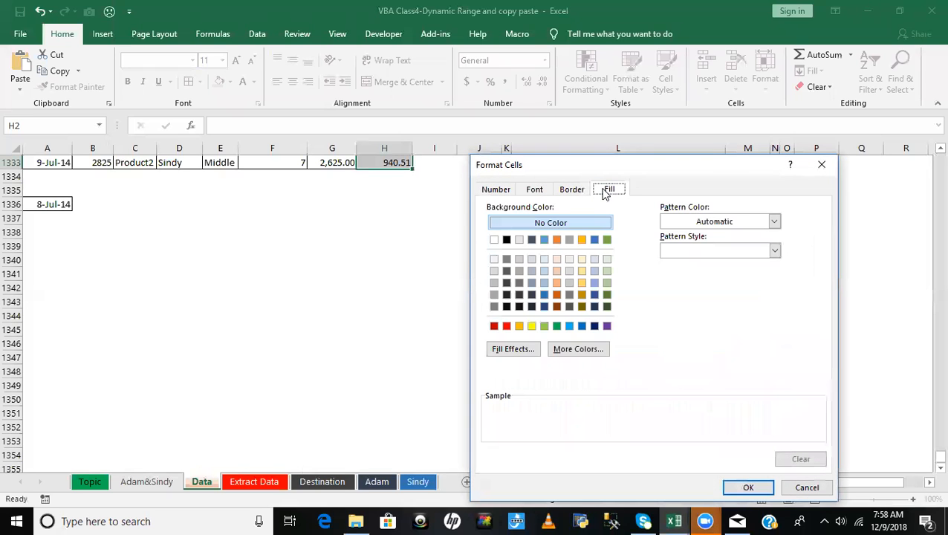
left_click(556, 326)
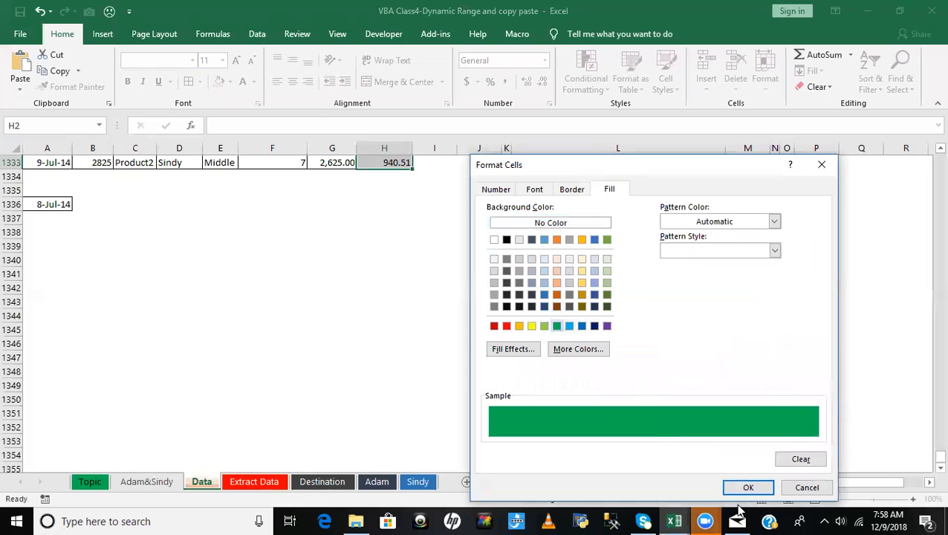
left_click(747, 489)
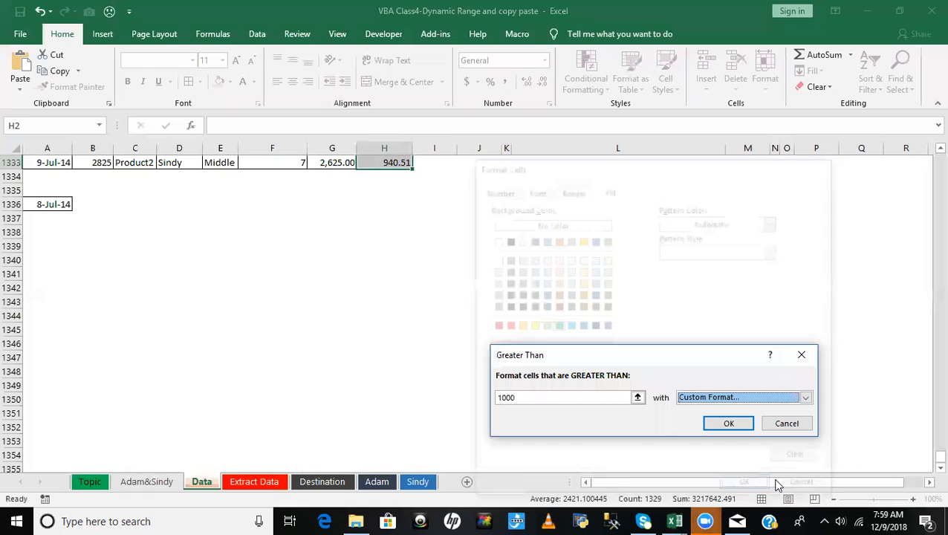
left_click(720, 429)
- Return to the start of the Profit column and inspect the conditional formatting on its cells
left_click(535, 342)
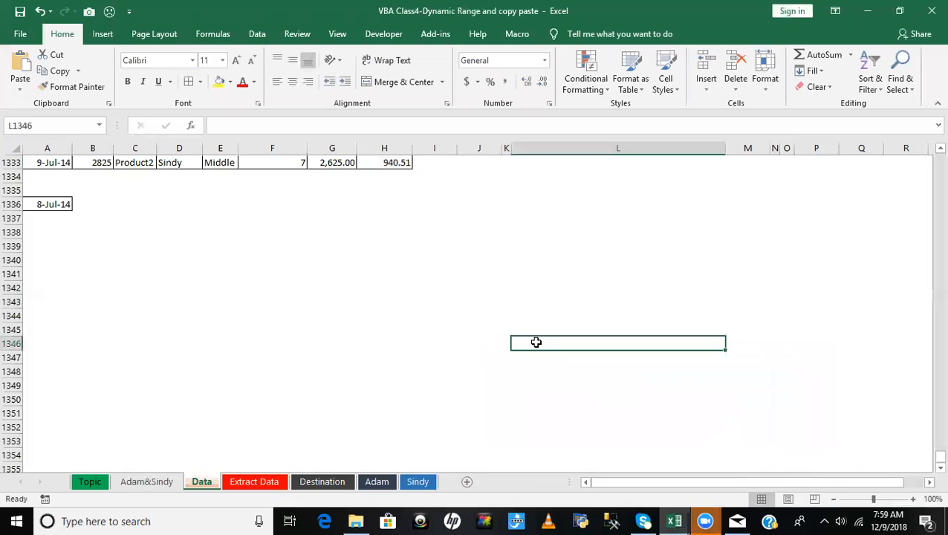
key("ctrl+Up")
key("ctrl+Up")
key("ctrl+Up")
key("ctrl+Up")
key("ctrl+Up")
key("ctrl+Up")
key("ctrl+Left")
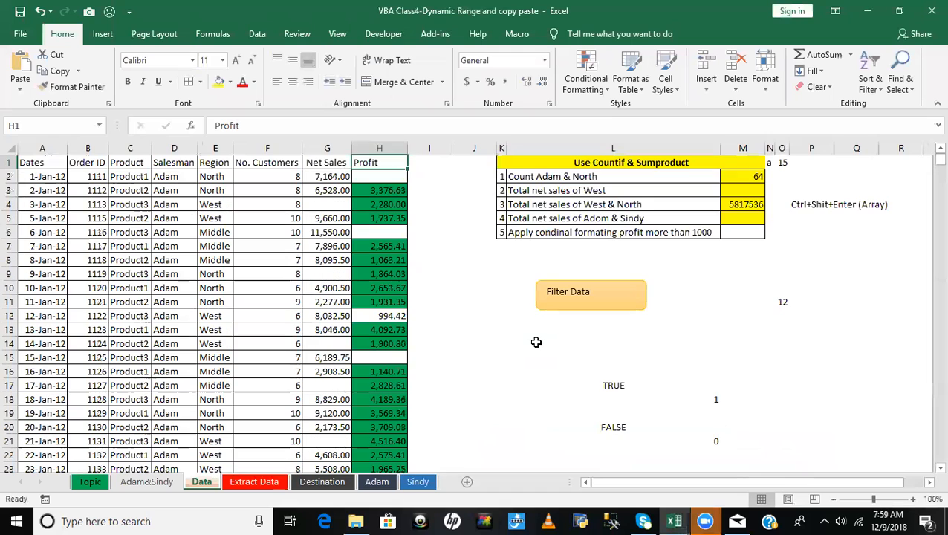
key("Left")
key("Right")
key("Down")
key("Down")
key("Down")
key("Down")
key("Down")
key("Down")
key("Down")
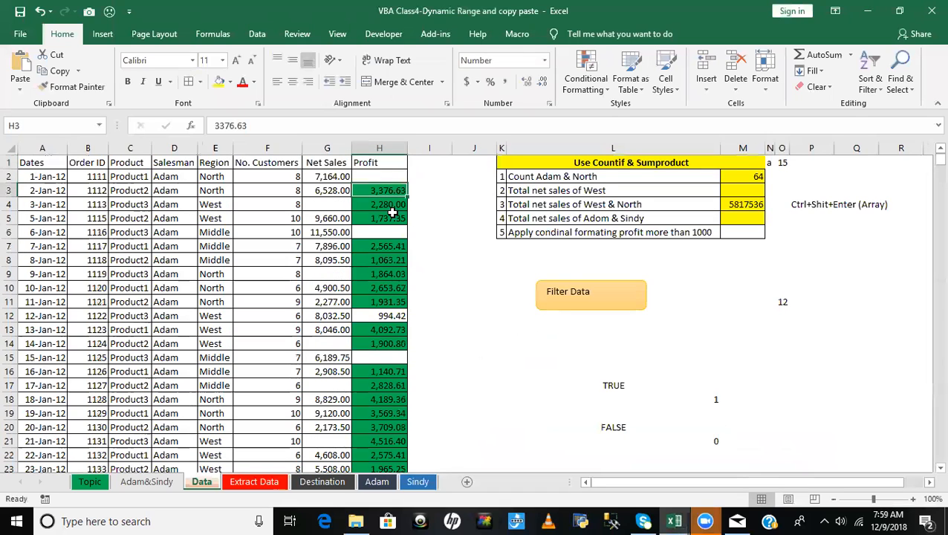
left_click(390, 301)
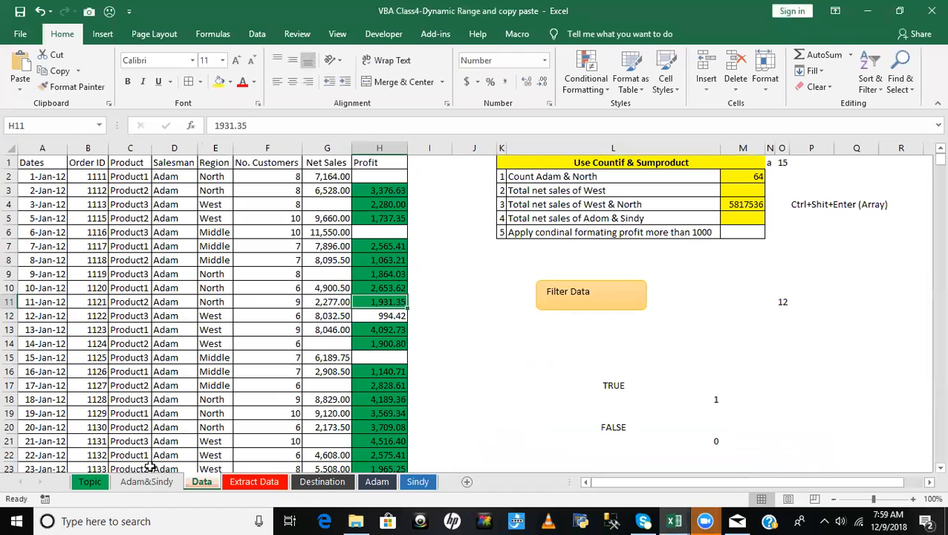
- On the Topic sheet, enter Yes/Home Task in the Cover column for topic 12, the Countif and Sumproduct formula
left_click(90, 483)
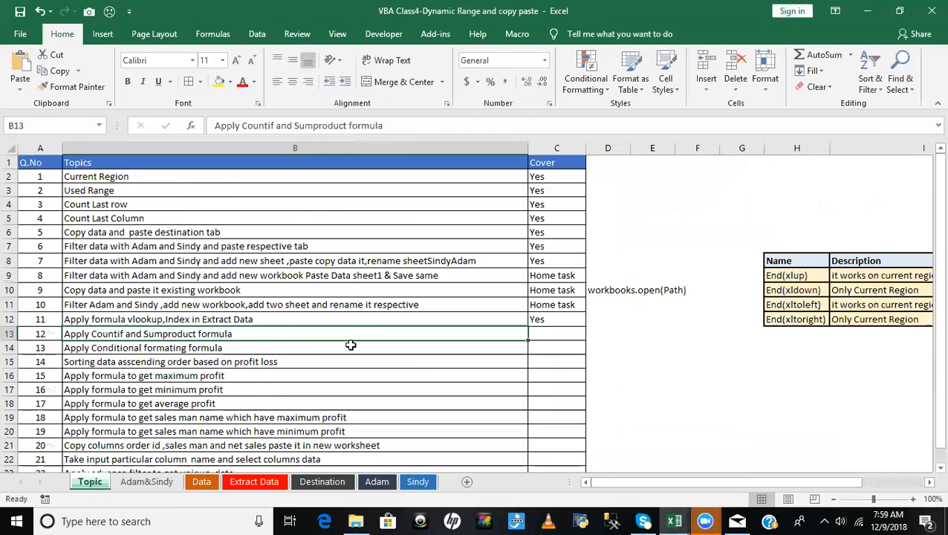
left_click(192, 319)
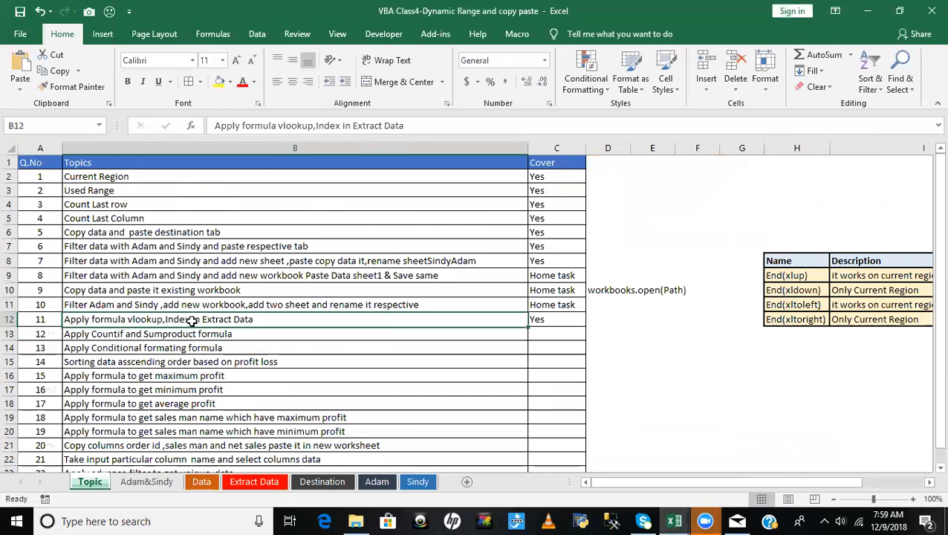
left_click(556, 319)
left_click(504, 339)
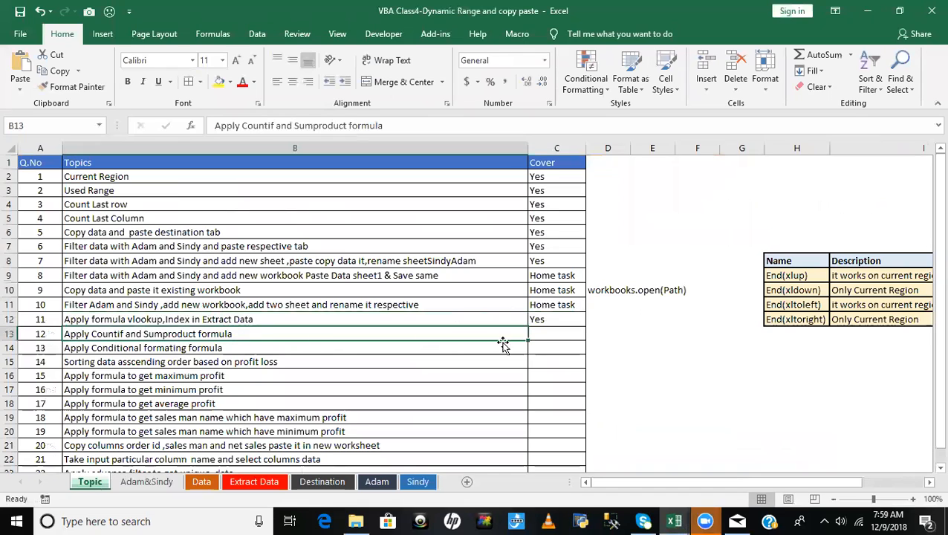
left_click(553, 335)
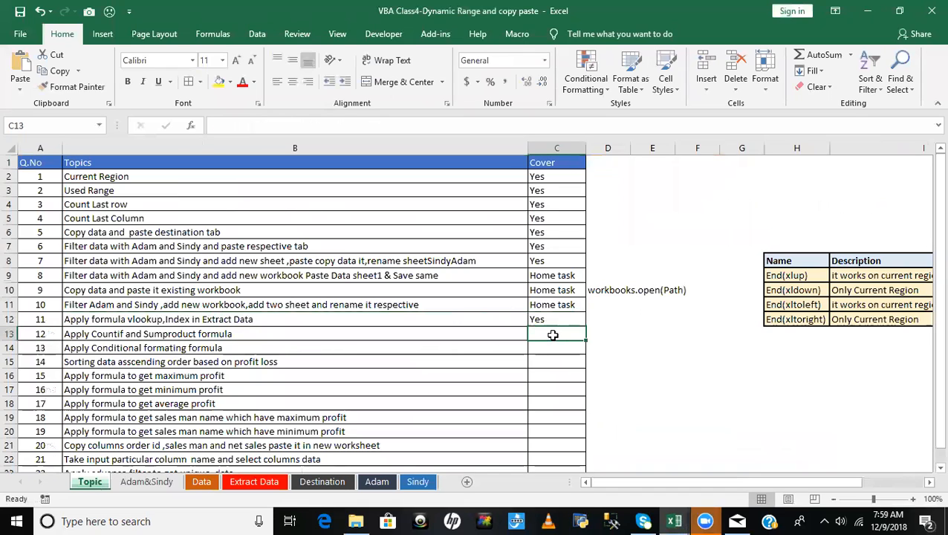
type("Yes/Home Task")
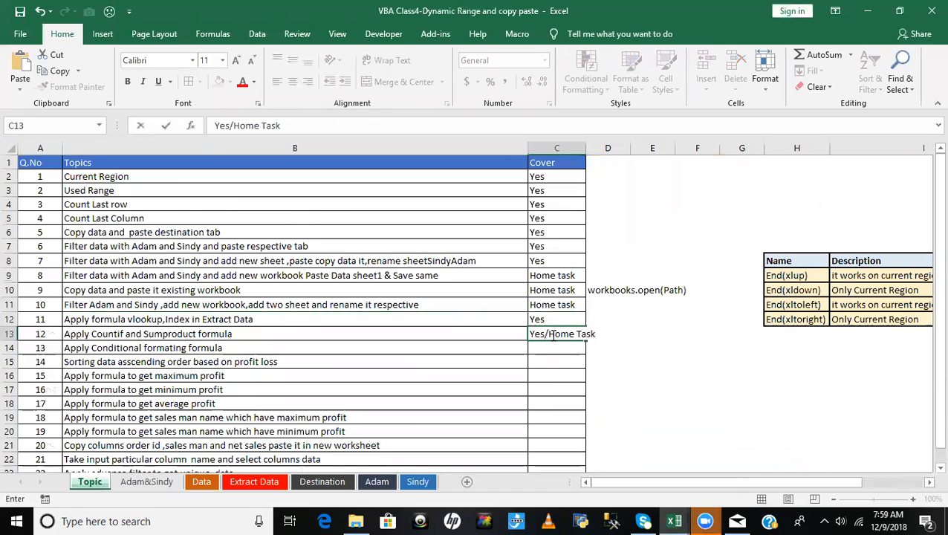
key("Return")
- Copy the Yes/Home Task entry into the Cover cell of topic 13, the conditional formatting formula
key("Up")
key("ctrl+c")
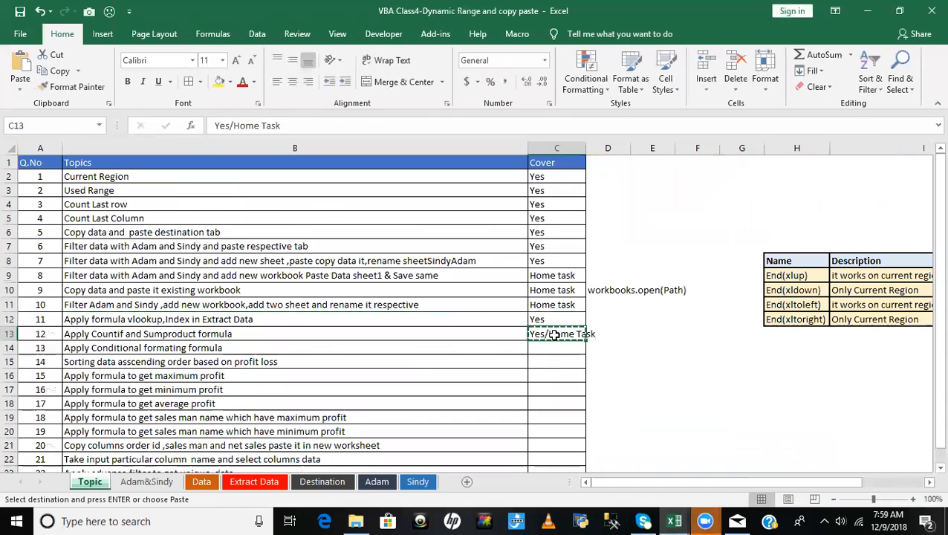
key("Down")
key("ctrl+v")
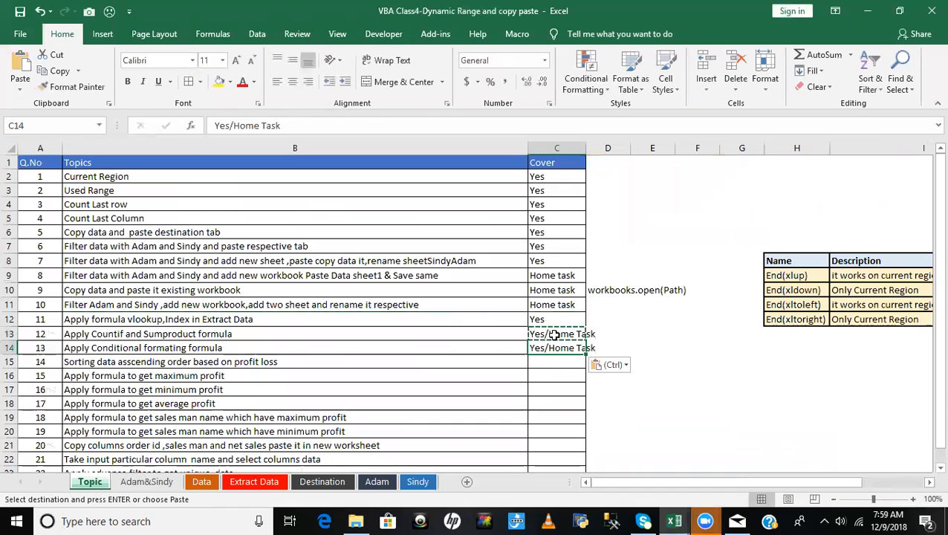
- Leave copy mode and review topic 14 in the list, sorting data in ascending order based on profit loss
key("Left")
key("Left")
key("Right")
key("Right")
key("Left")
key("Down")
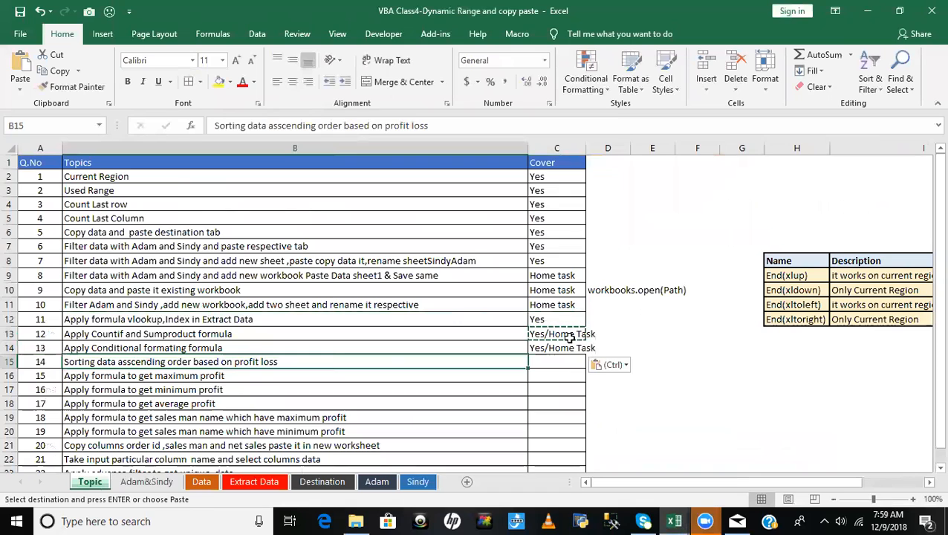
key("Right")
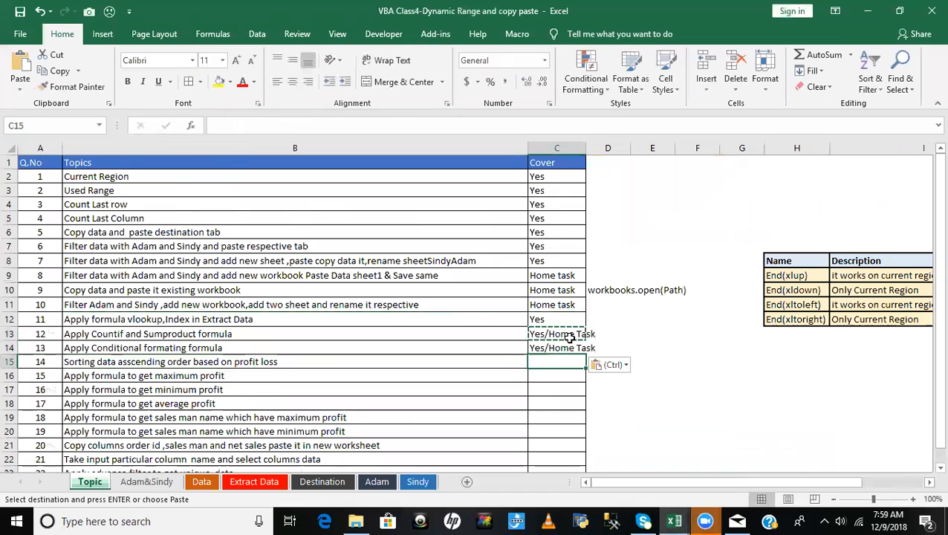
key("Up")
key("Down")
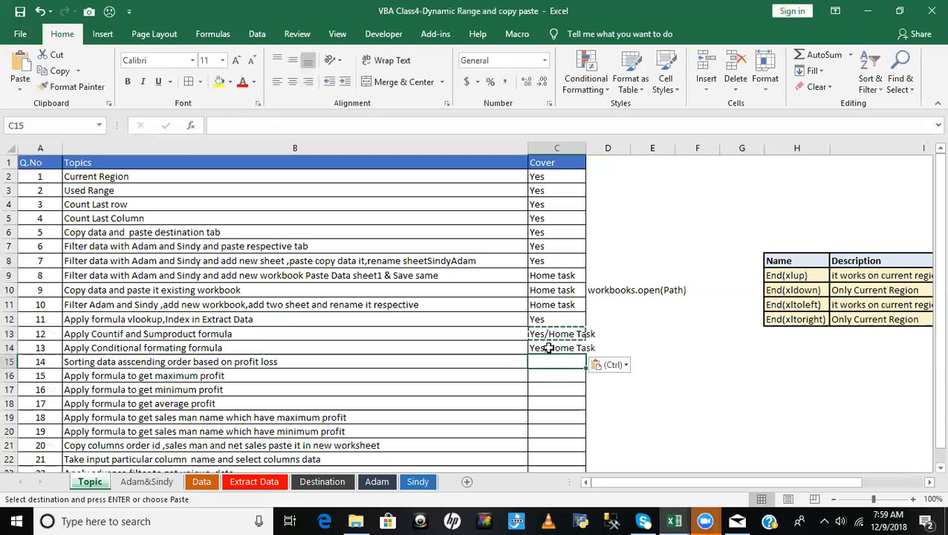
key("Escape")
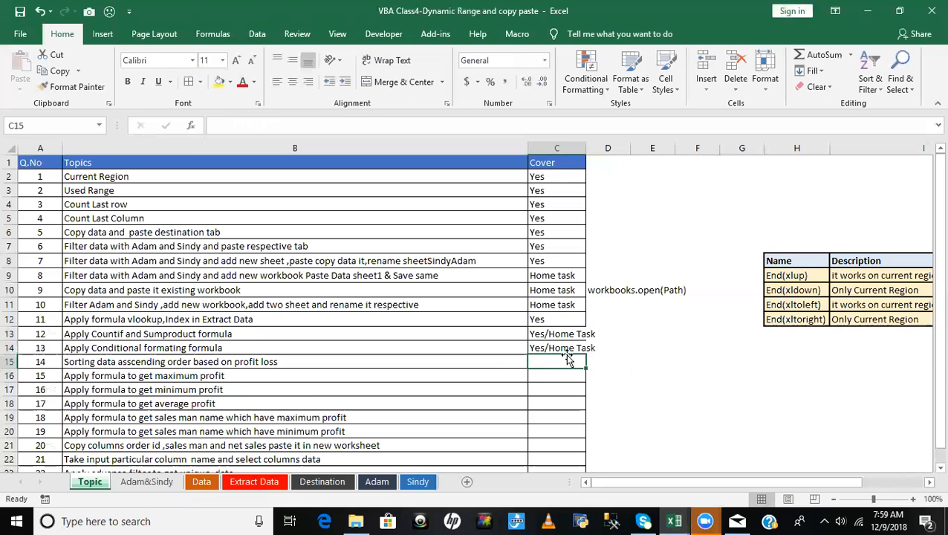
left_click(127, 364)
left_click(128, 375)
left_click(130, 362)
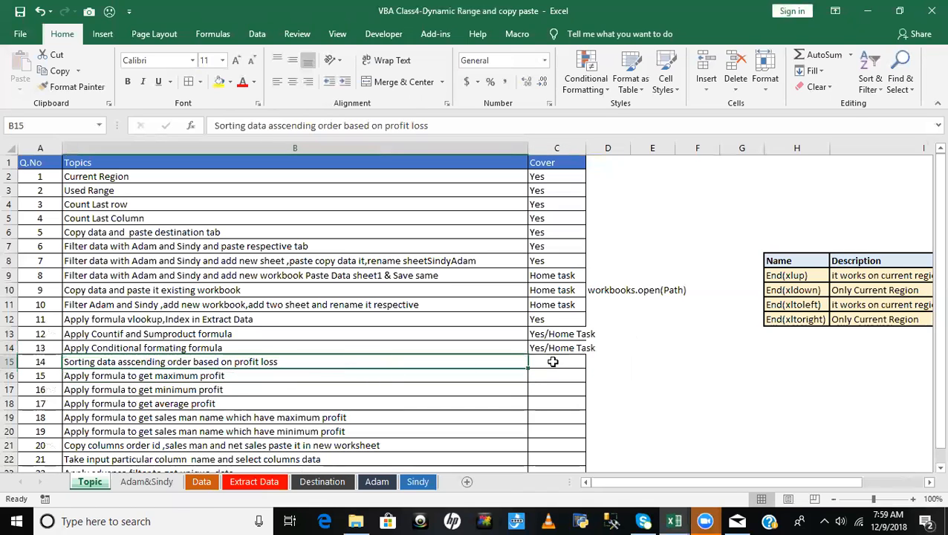
- Start a custom sort of the data table that begins at A1 on the Data sheet
left_click(201, 481)
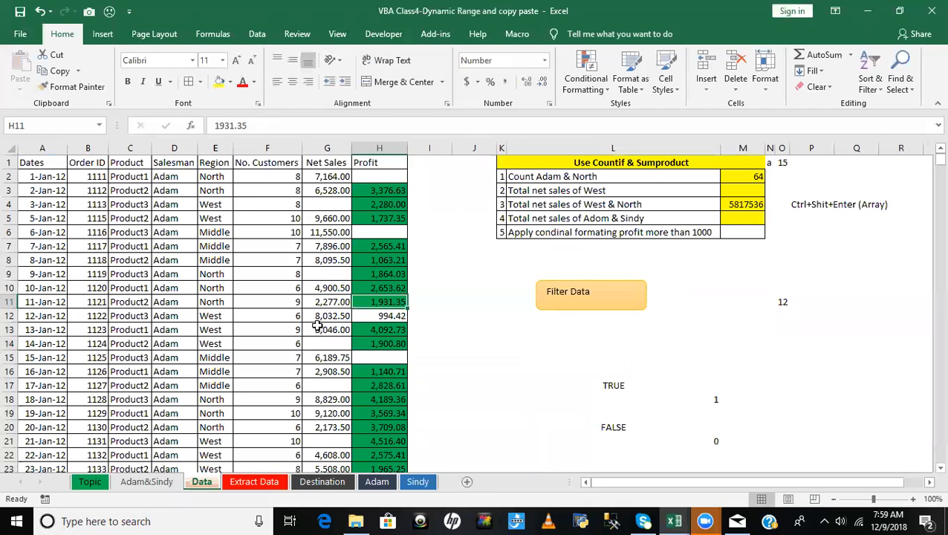
left_click(317, 325)
key("ctrl+Up")
key("ctrl+Left")
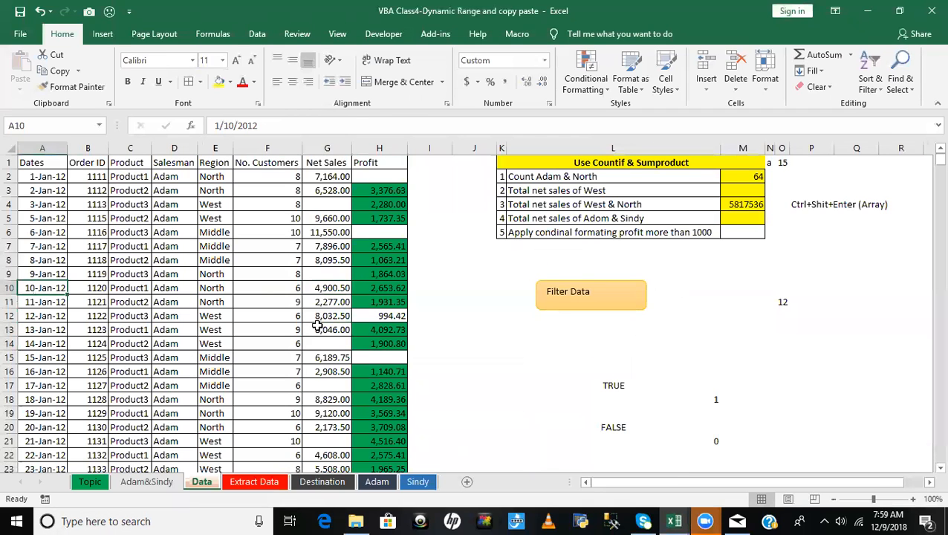
left_click(41, 162)
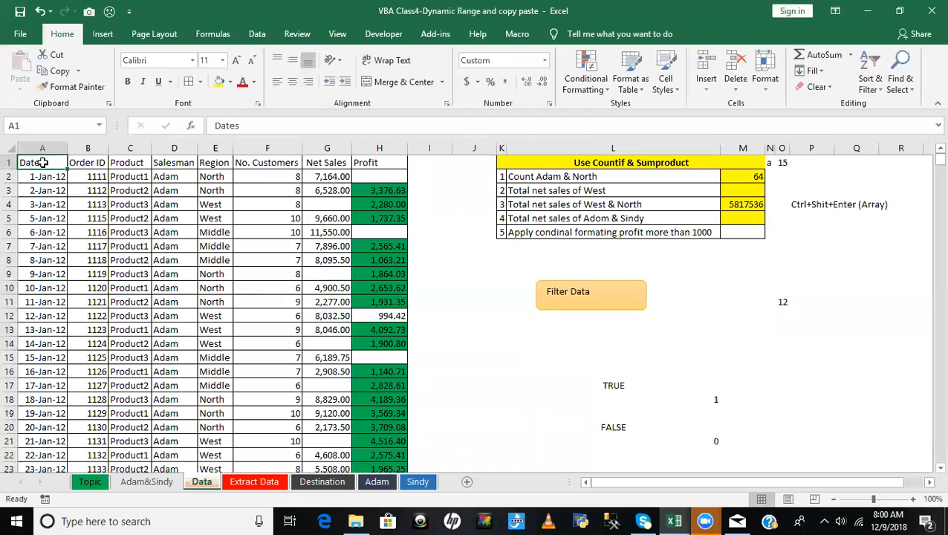
left_click(866, 88)
left_click(888, 137)
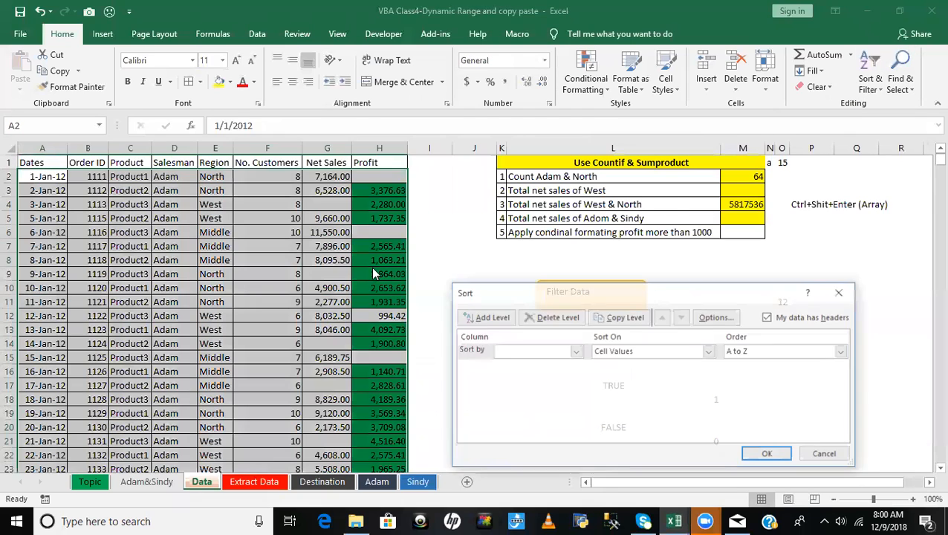
left_click_drag(647, 292, 644, 160)
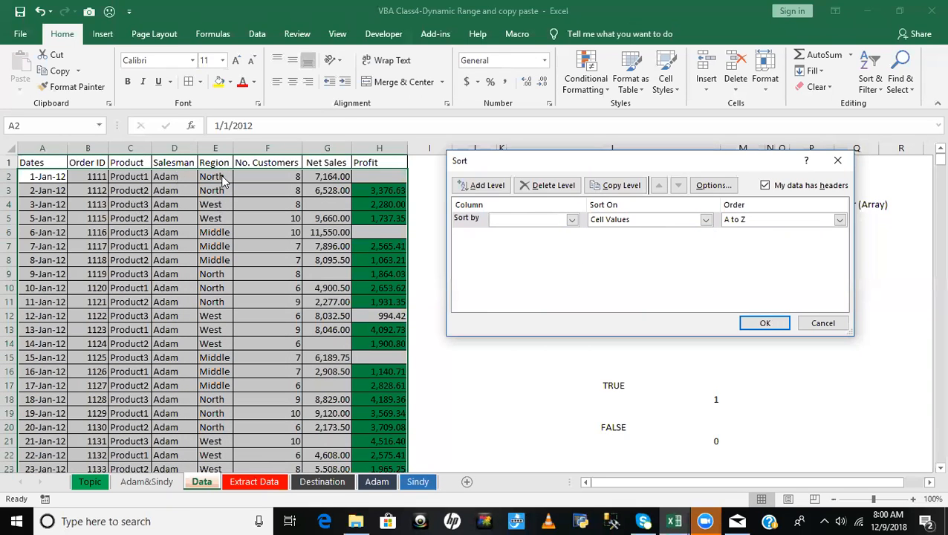
- Set the first sort level to Salesman by cell values in A to Z order
left_click(572, 219)
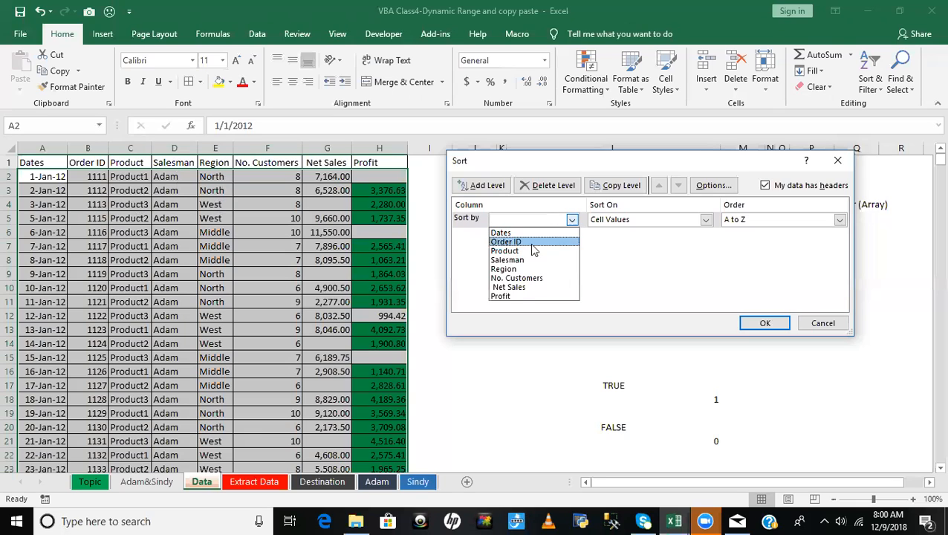
left_click(513, 260)
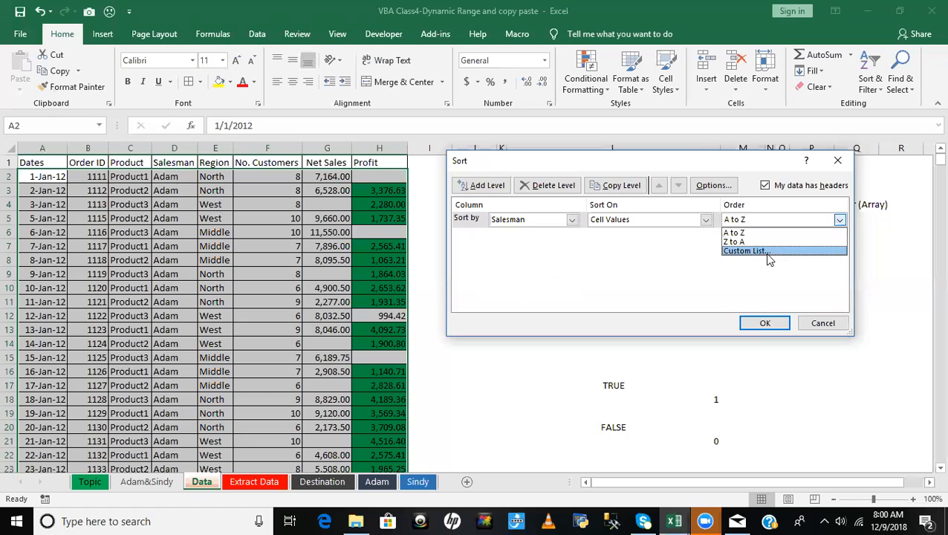
left_click(749, 241)
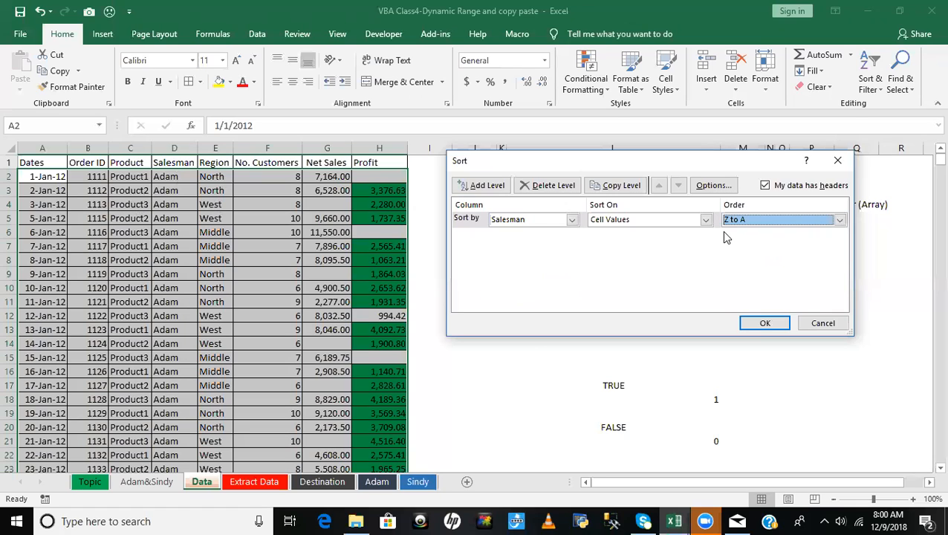
left_click(839, 221)
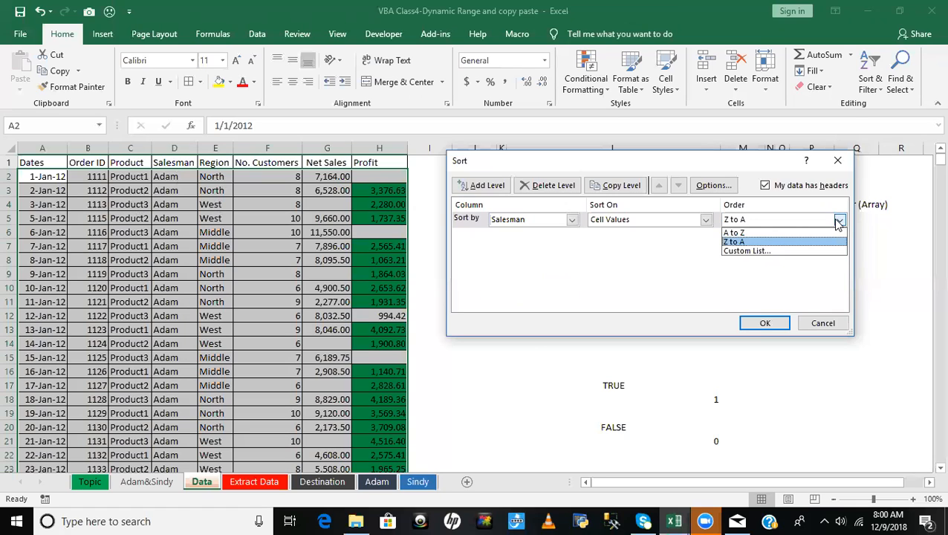
left_click(741, 232)
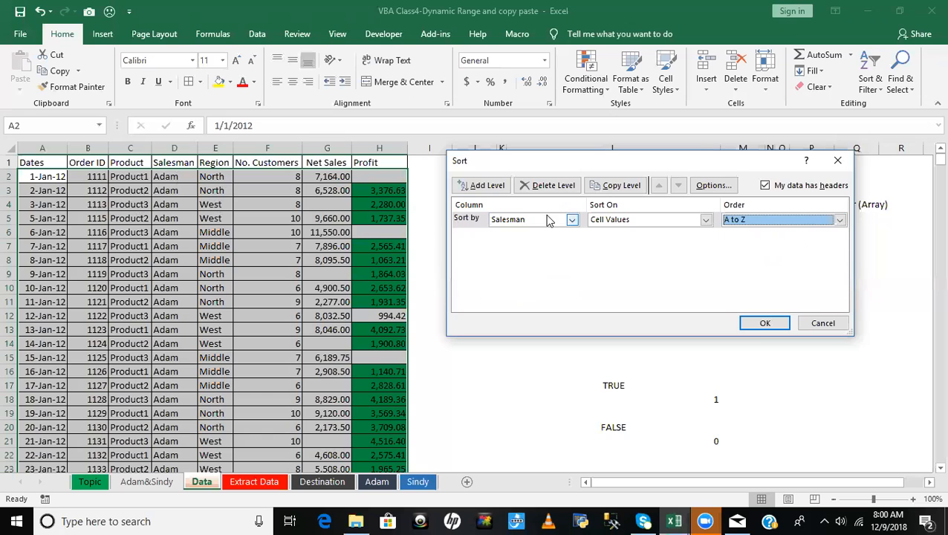
- Add a second sort level on Net Sales ordered Largest to Smallest and apply the sort
left_click(484, 191)
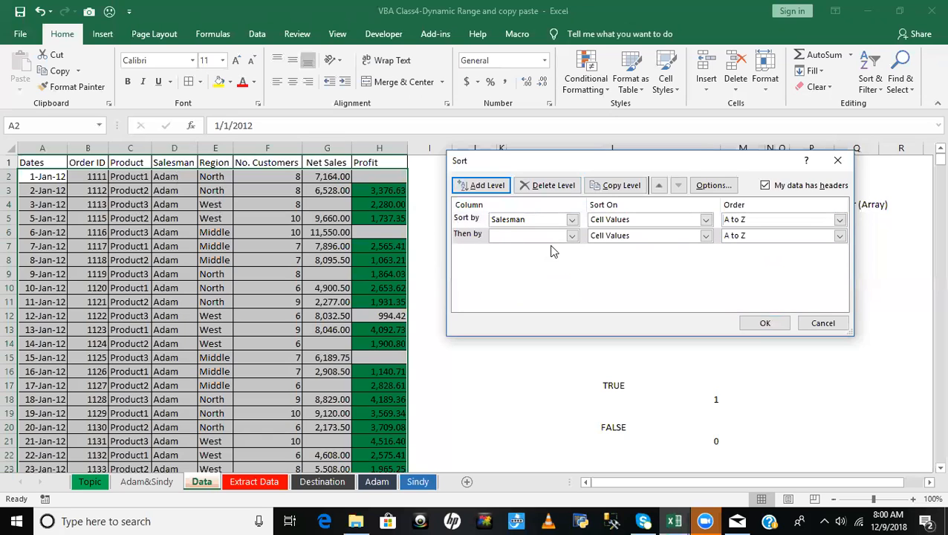
left_click(572, 236)
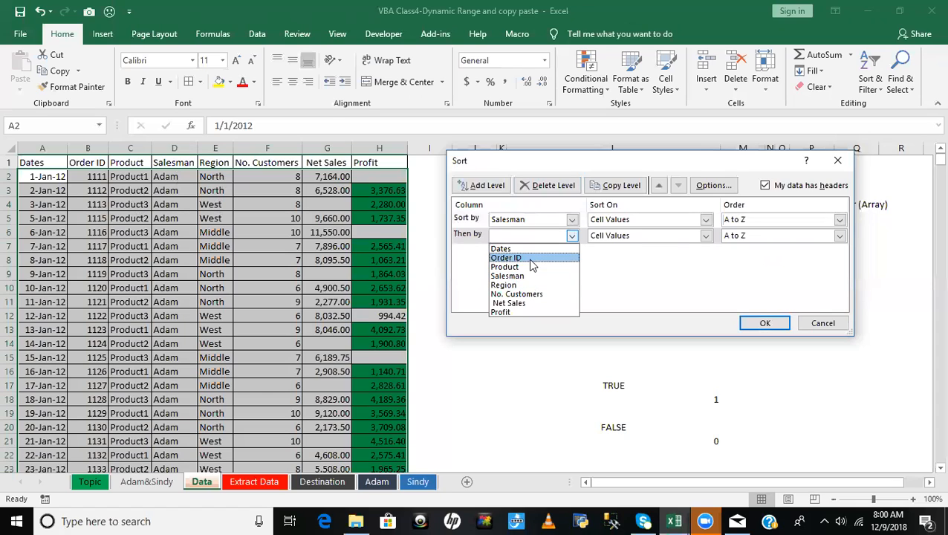
left_click(524, 303)
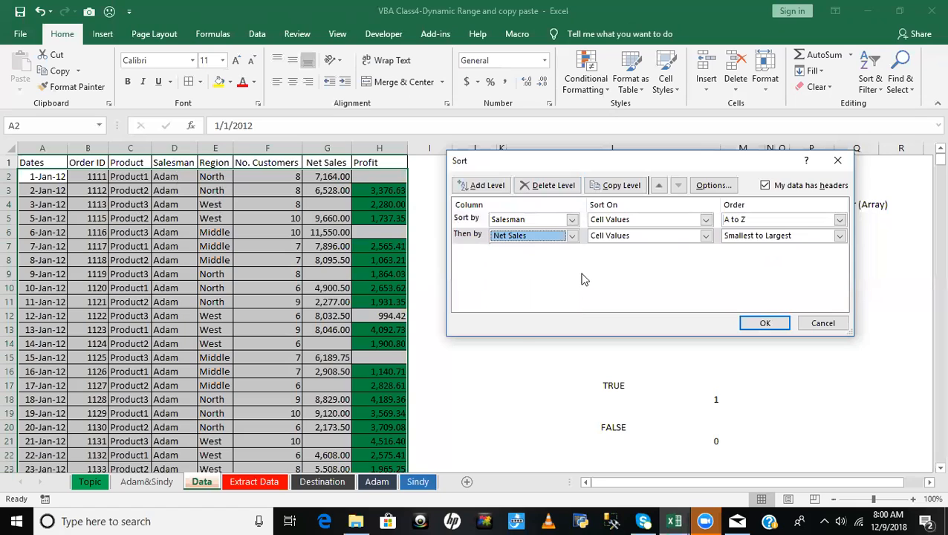
left_click(840, 236)
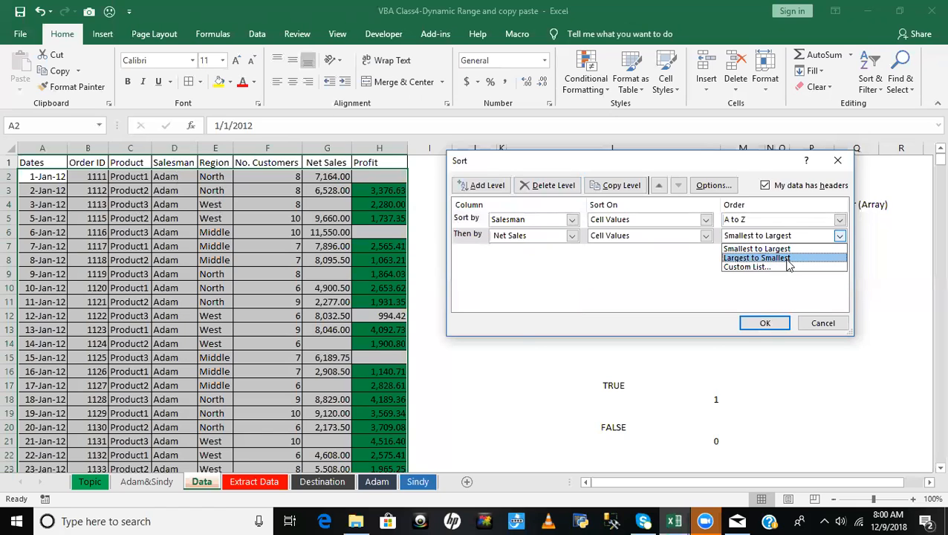
left_click(789, 259)
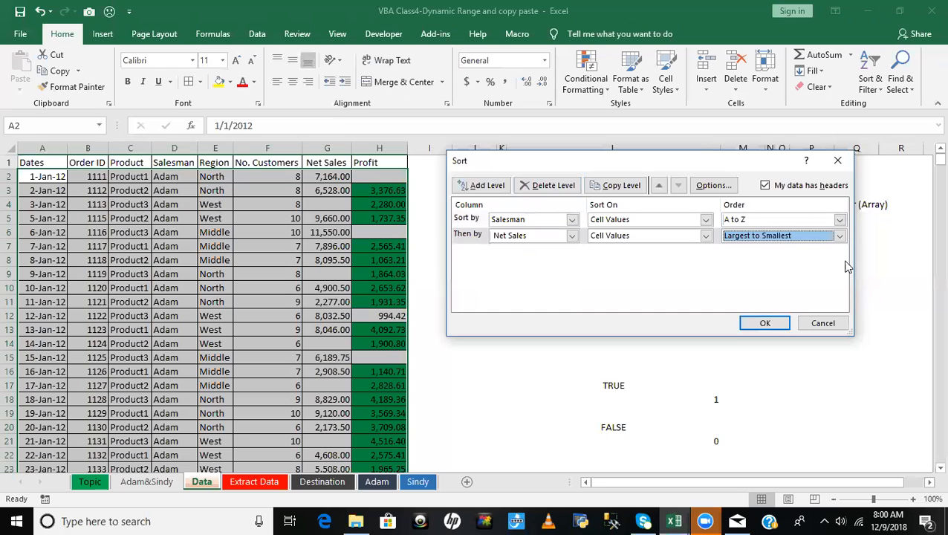
left_click(765, 323)
- Return to the top of the table and examine the sorted Salesman and Net Sales values down to row 17
key("ctrl+Home")
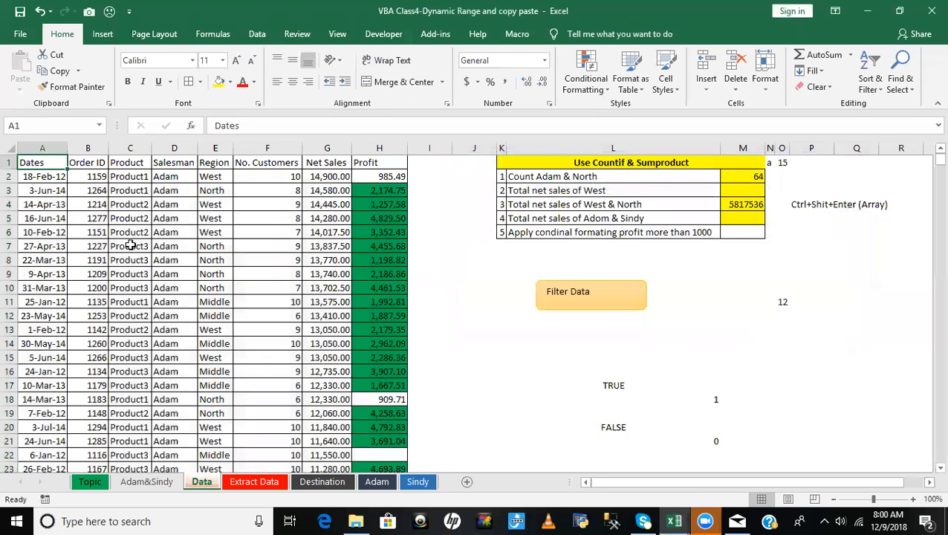
left_click(324, 178)
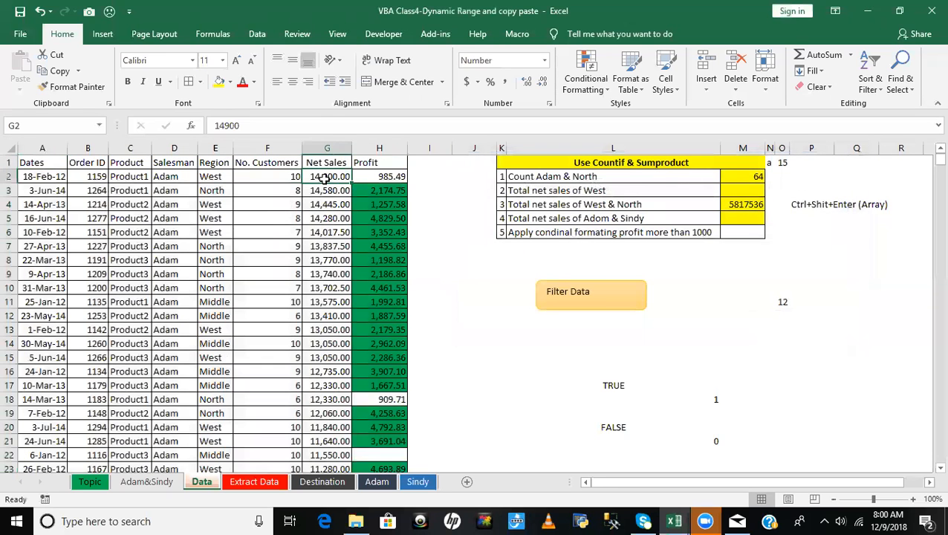
left_click(123, 176)
left_click(180, 174)
left_click(327, 178)
left_click(327, 246)
left_click(327, 302)
left_click_drag(332, 348, 336, 375)
left_click(330, 385)
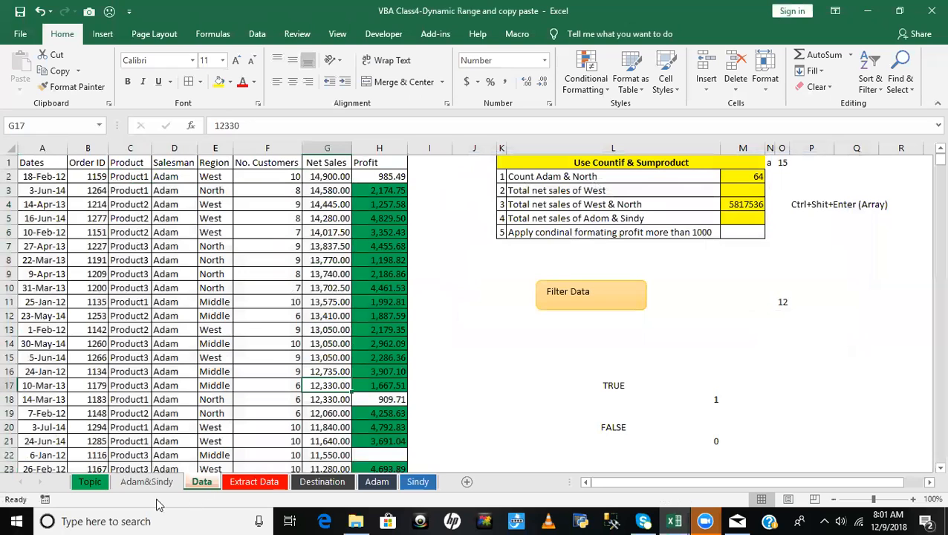
- On the Topic sheet, enter "Home task" in the Cover column for topic 14 on sorting data
left_click(90, 481)
left_click(432, 347)
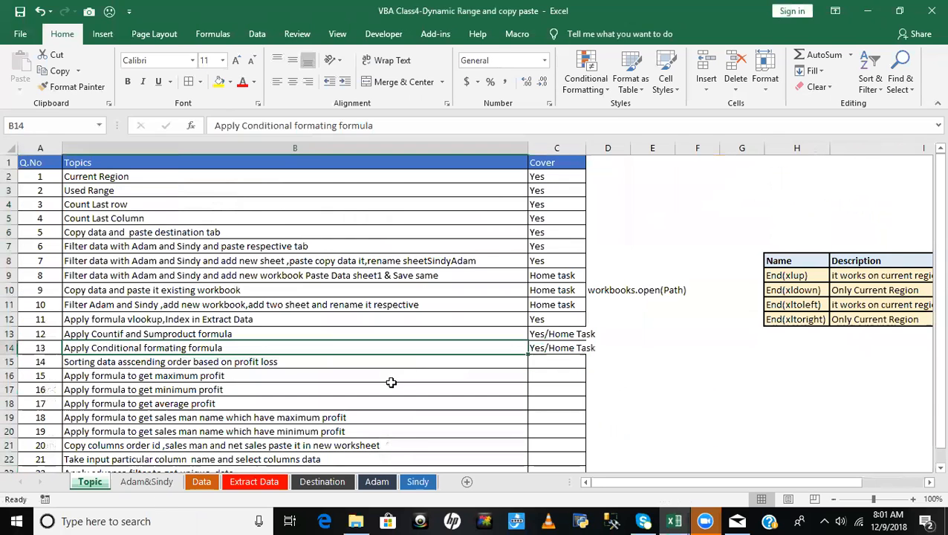
left_click(549, 359)
type("Home task")
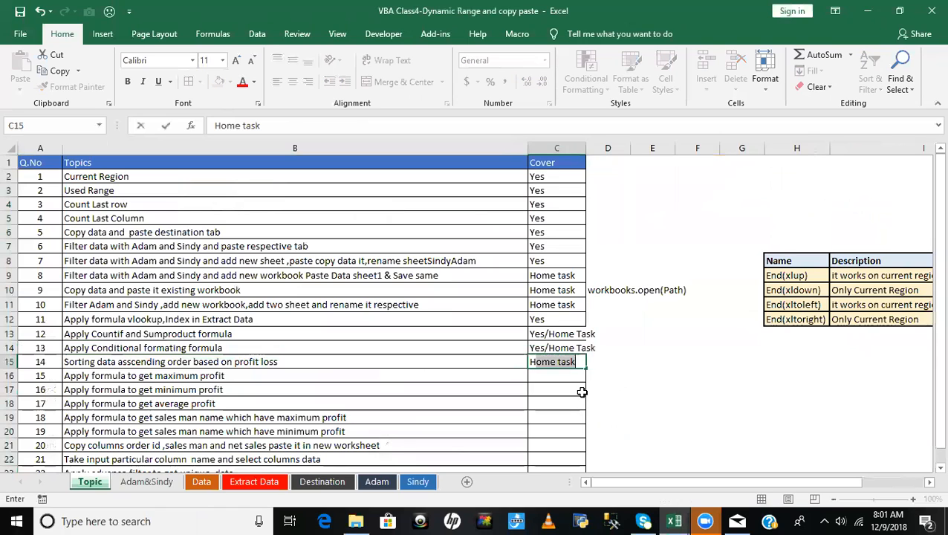
key("Return")
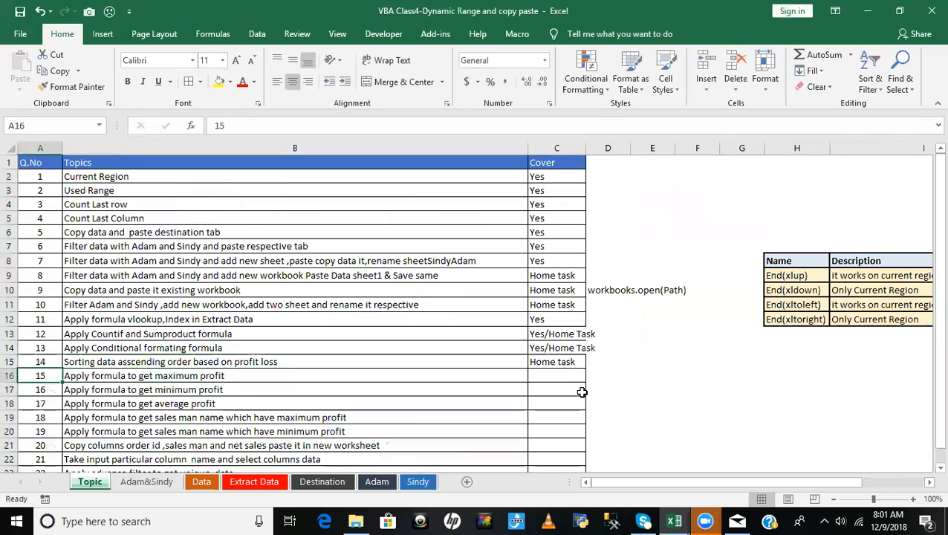
- Add borders and a yellow fill to D16:D23, beside topics 15 to 22
key("Left")
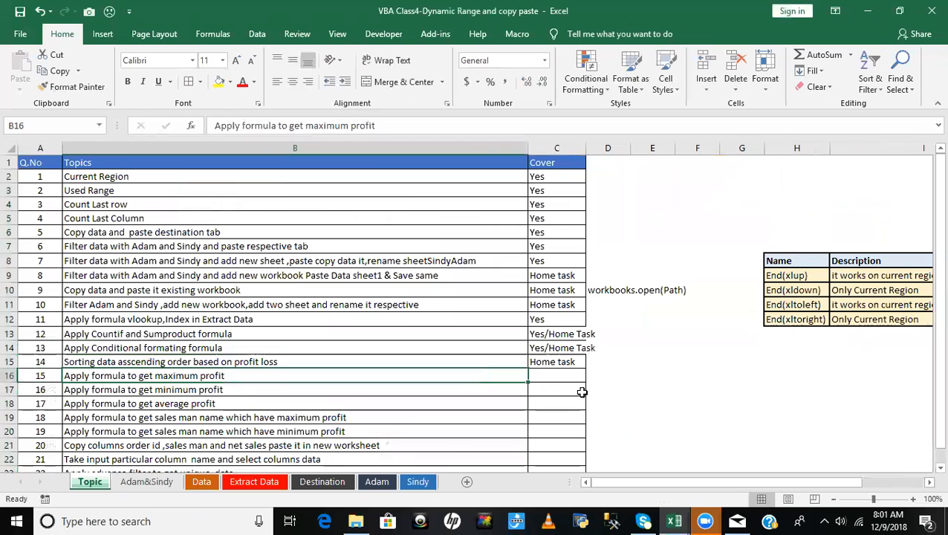
key("Right")
key("Right")
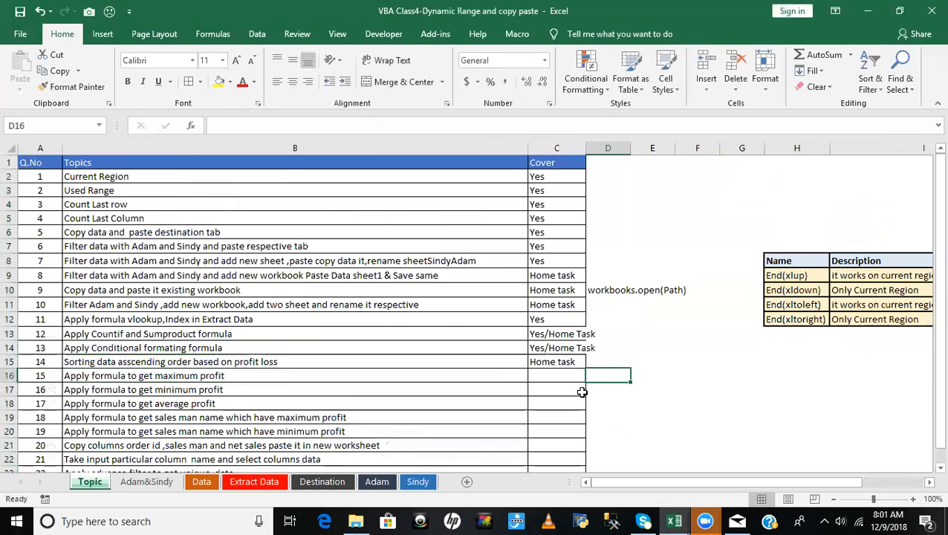
key("shift+Down")
key("shift+Down")
key("shift+Down")
key("shift+Down")
key("shift+Down")
key("shift+Down")
key("shift+Down")
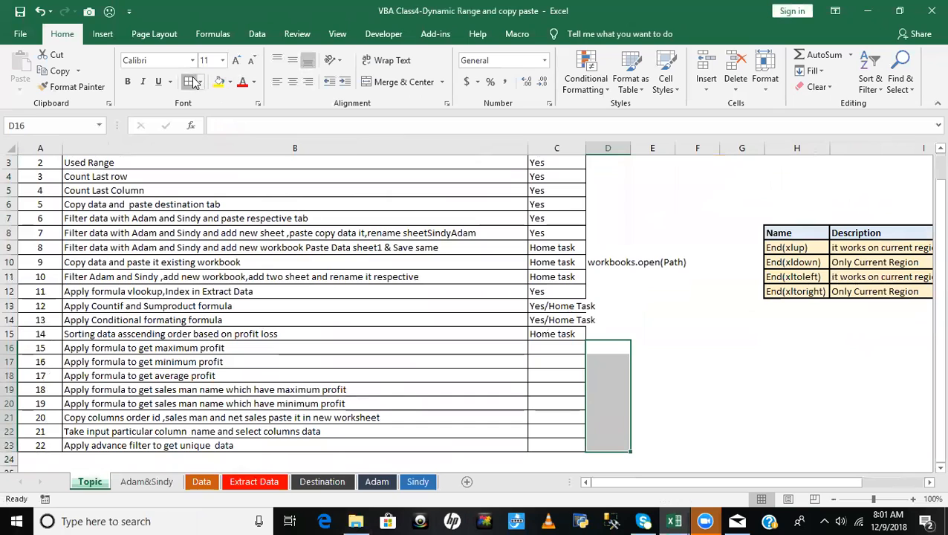
left_click(219, 82)
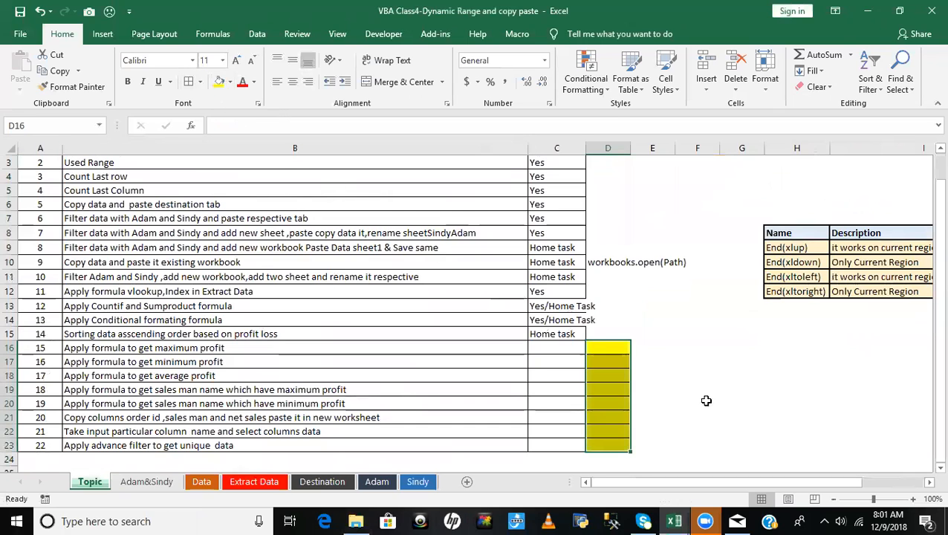
left_click(665, 348)
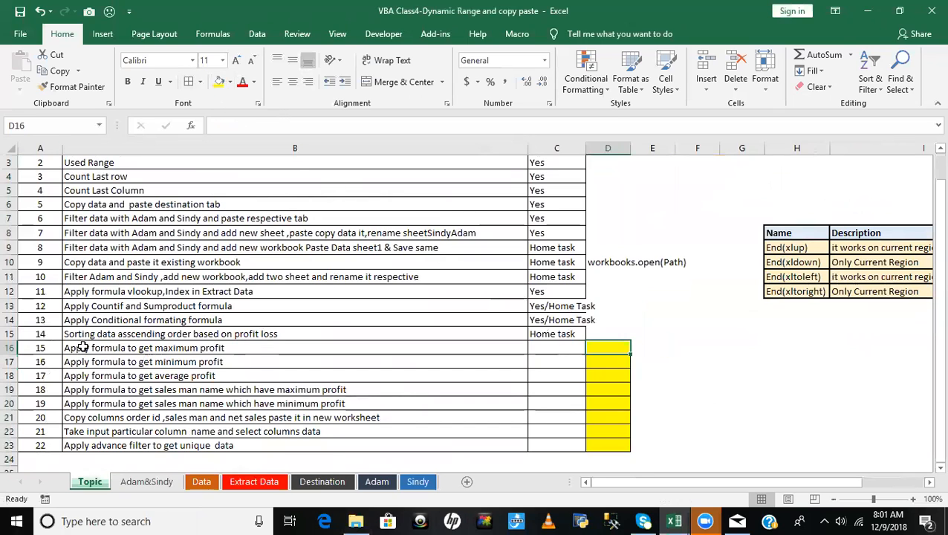
- In D16, enter =MAX(Data!$H$2:$H$1333) to get the maximum profit from the Data sheet
left_click(162, 347)
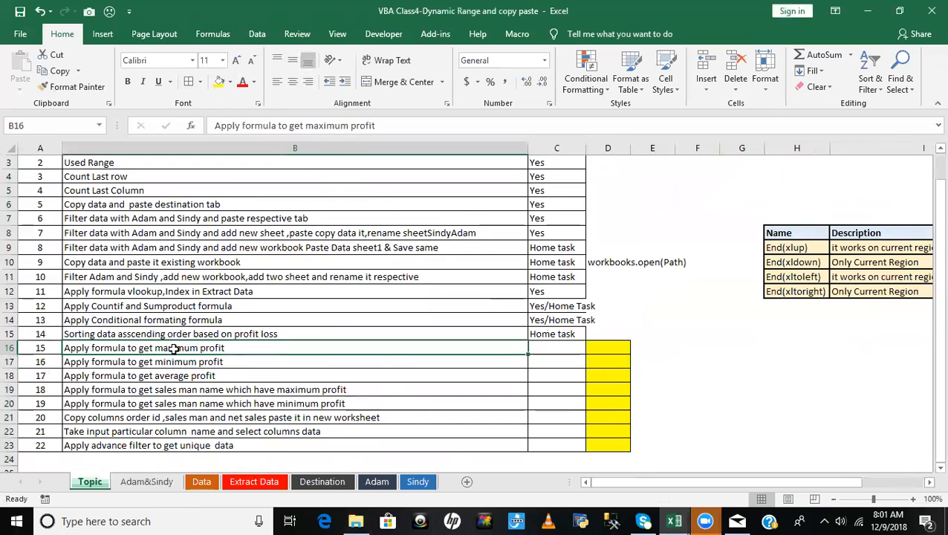
left_click(603, 348)
type("=max")
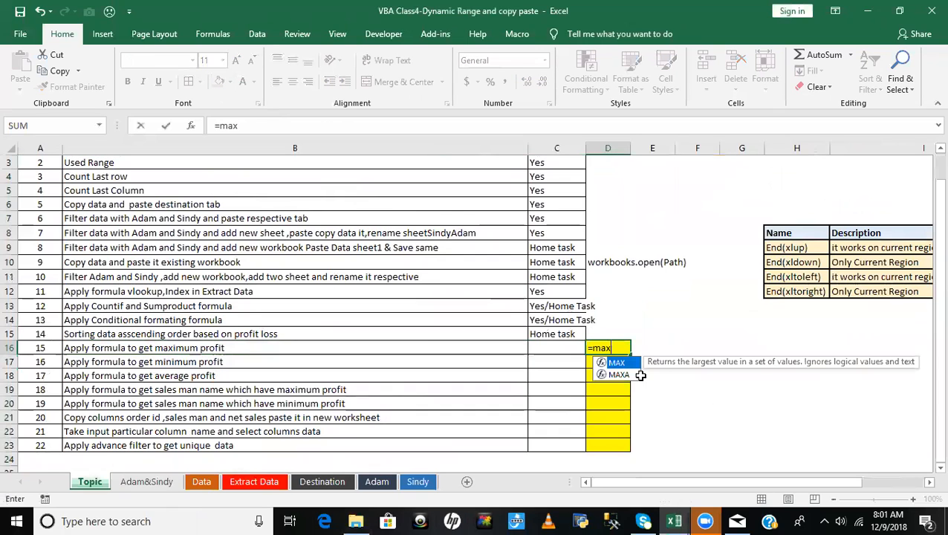
key("Tab")
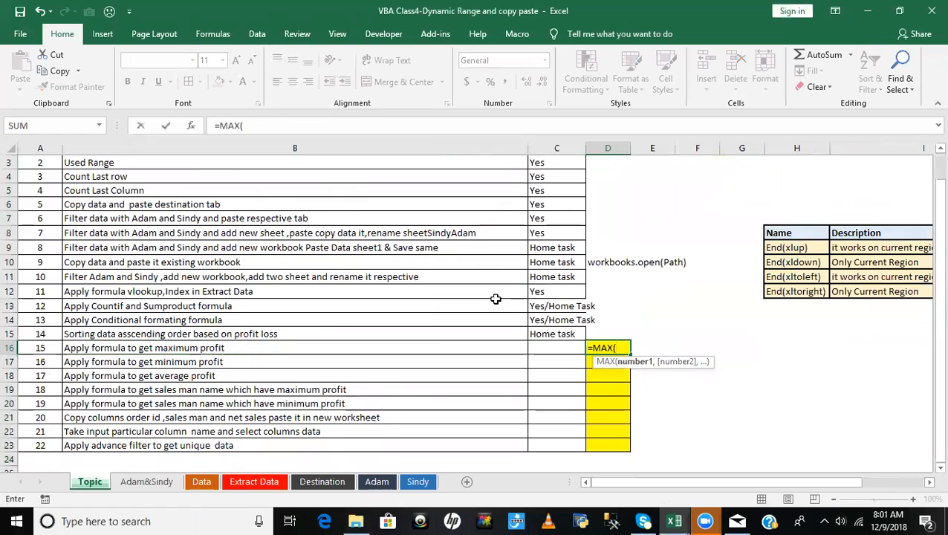
left_click(202, 481)
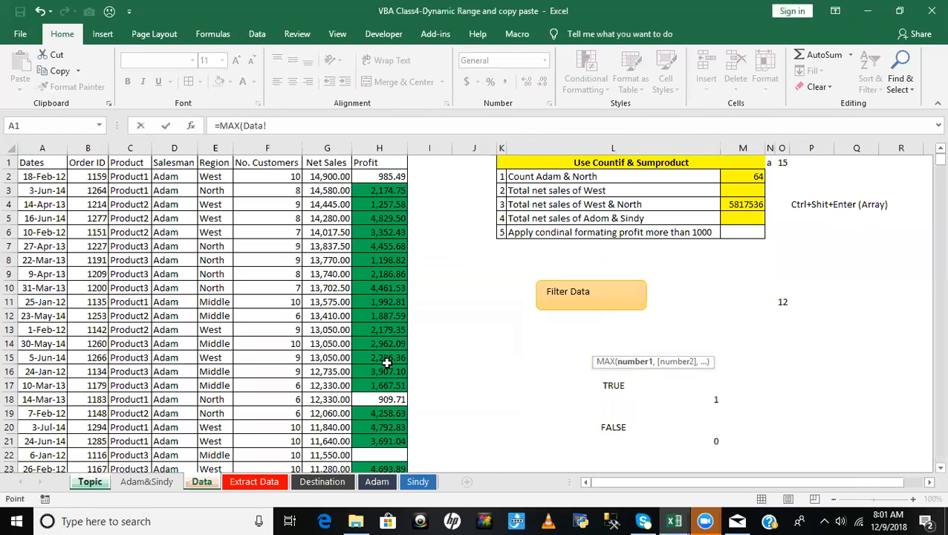
key("Down")
key("ctrl+shift+Down")
key("ctrl+shift+Down")
key("ctrl+shift+Down")
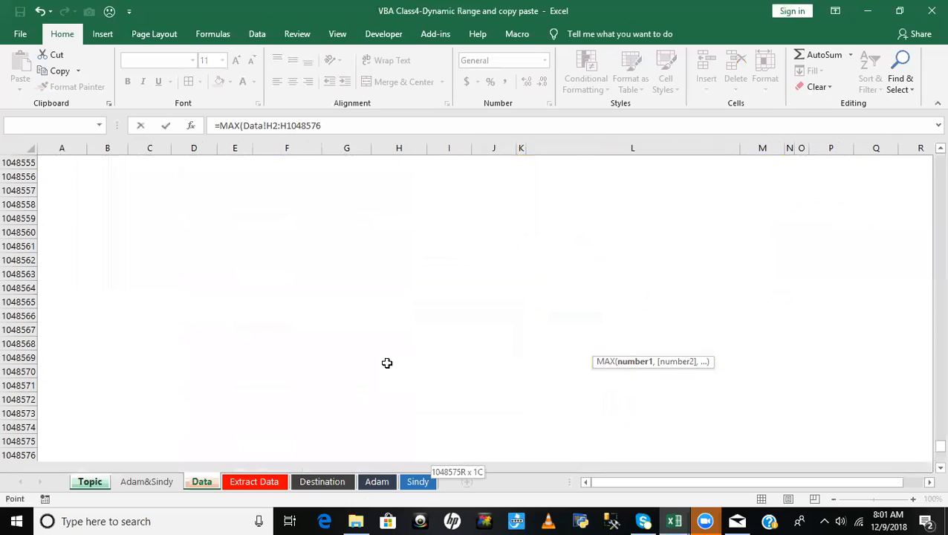
key("ctrl+shift+Up")
key("F4")
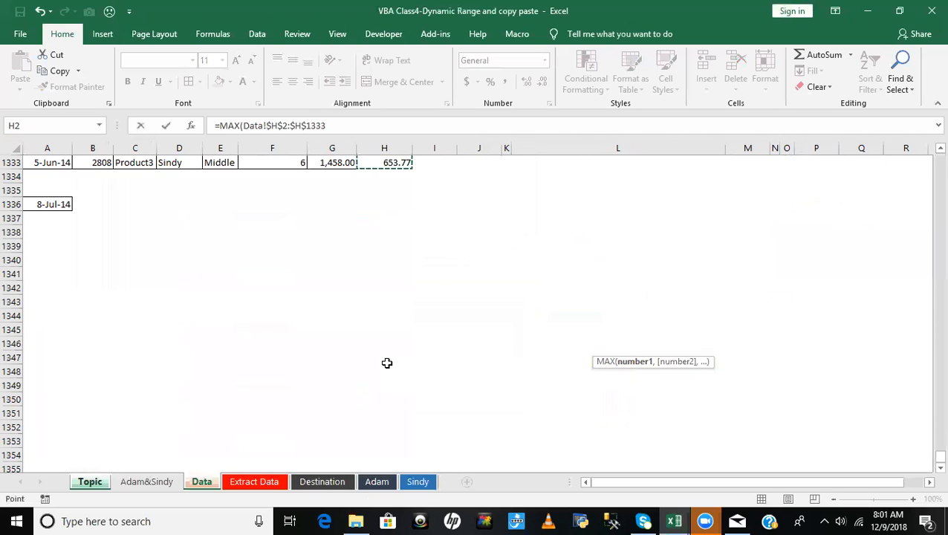
key("Return")
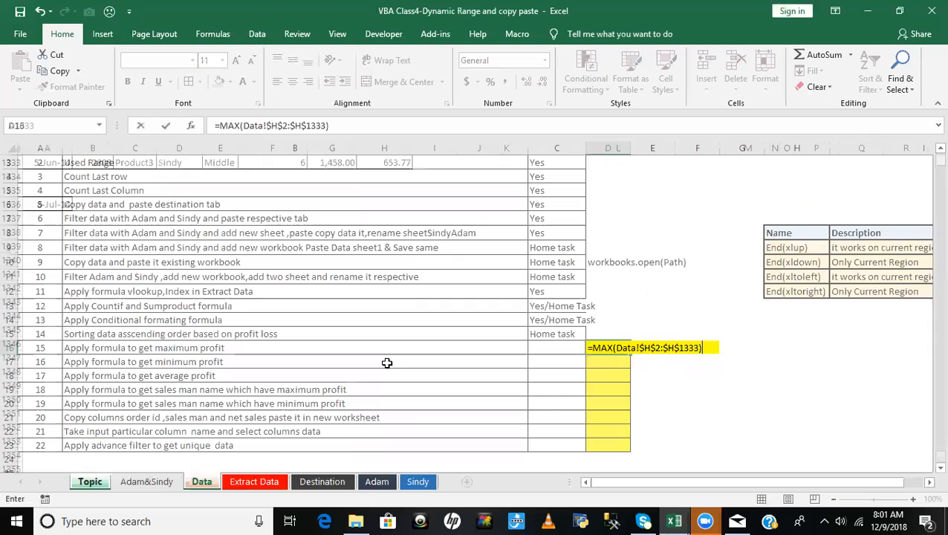
- Review the maximum profit formula in D16 against the minimum profit and salesman name topics and their answer cells
left_click(616, 377)
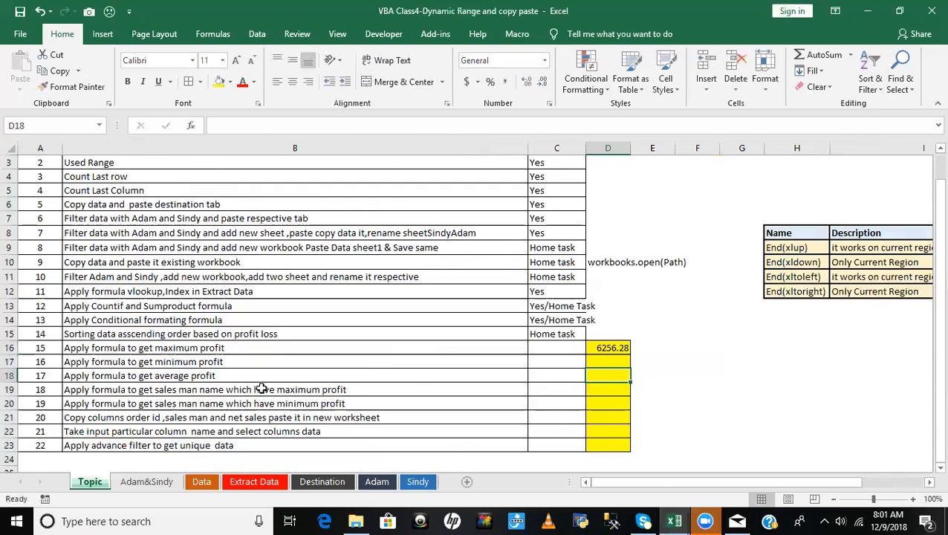
left_click(105, 352)
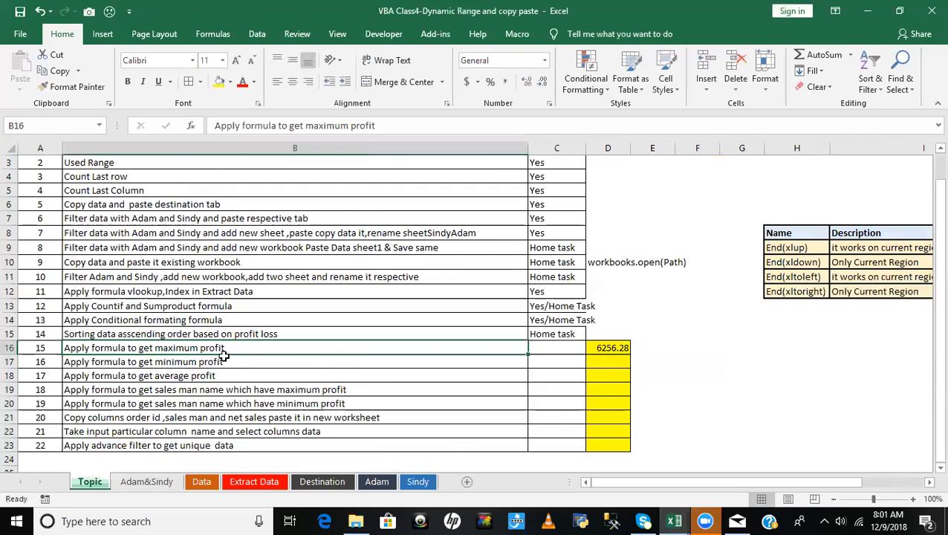
left_click(609, 347)
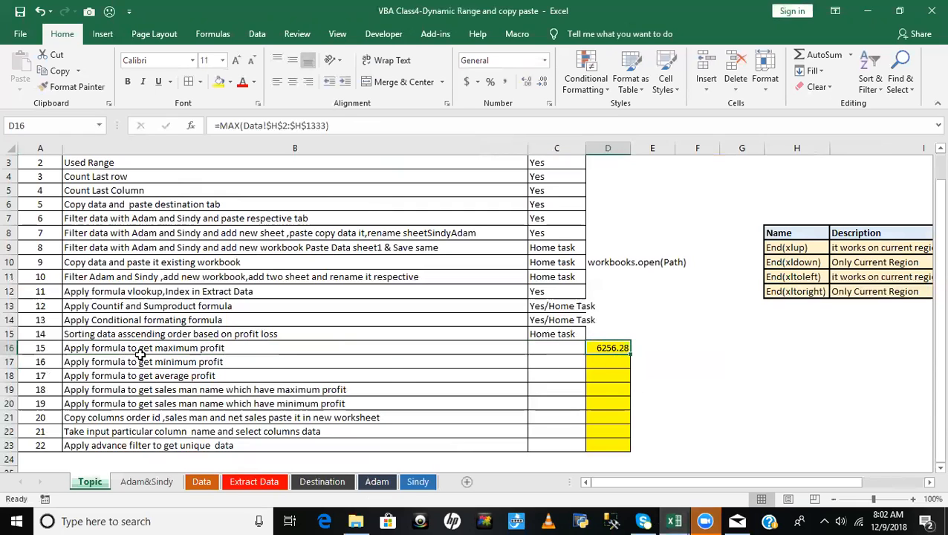
left_click(182, 348)
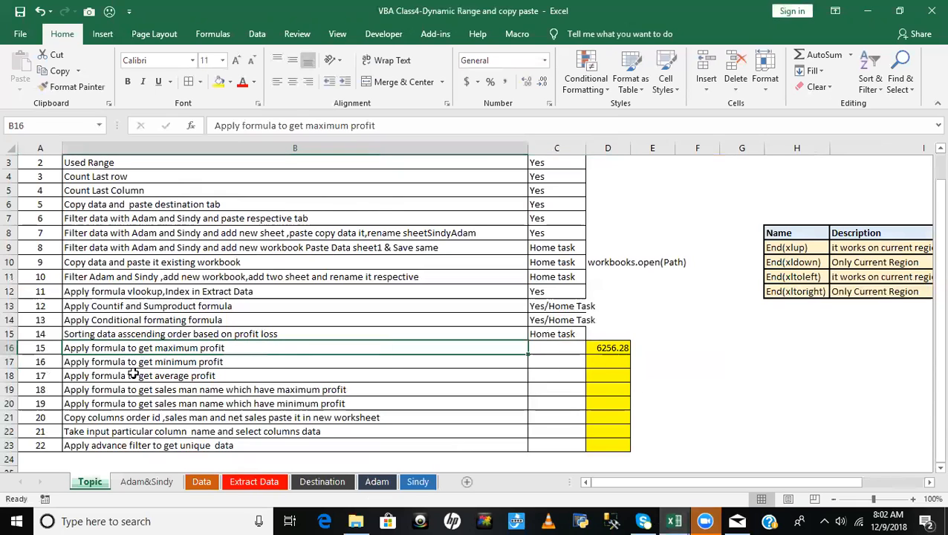
left_click(208, 361)
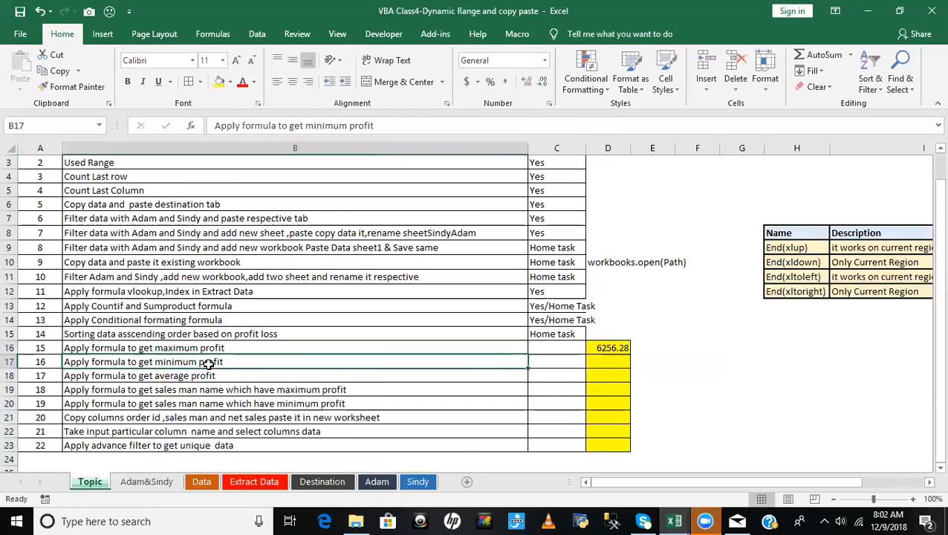
left_click(606, 362)
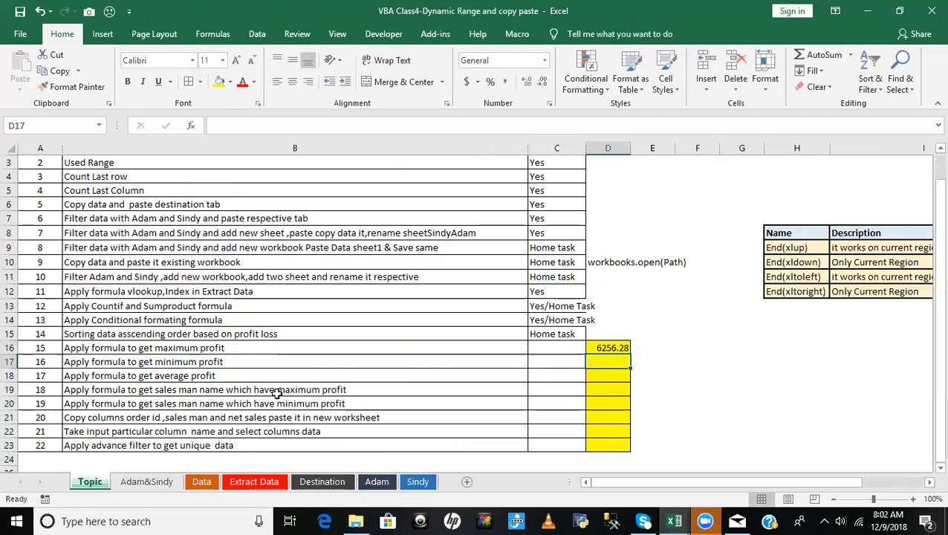
left_click(329, 391)
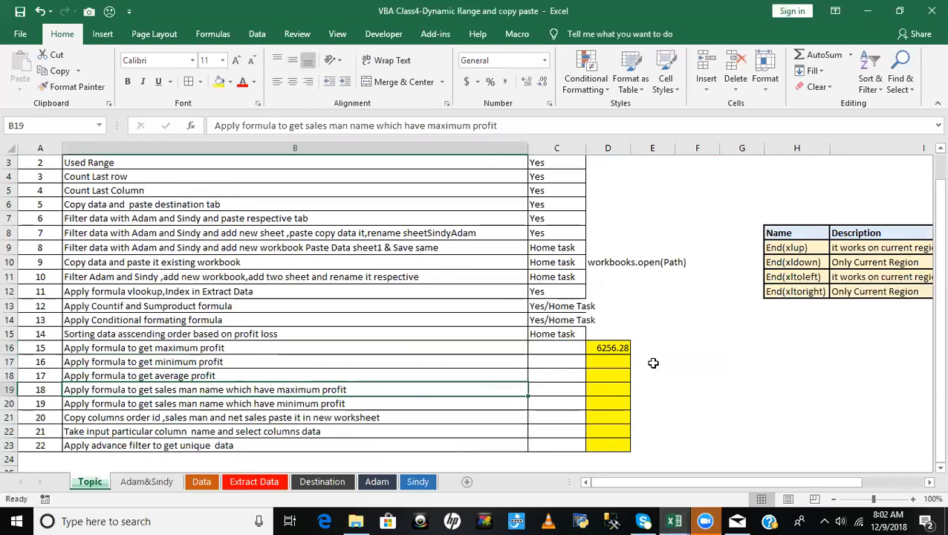
left_click(610, 346)
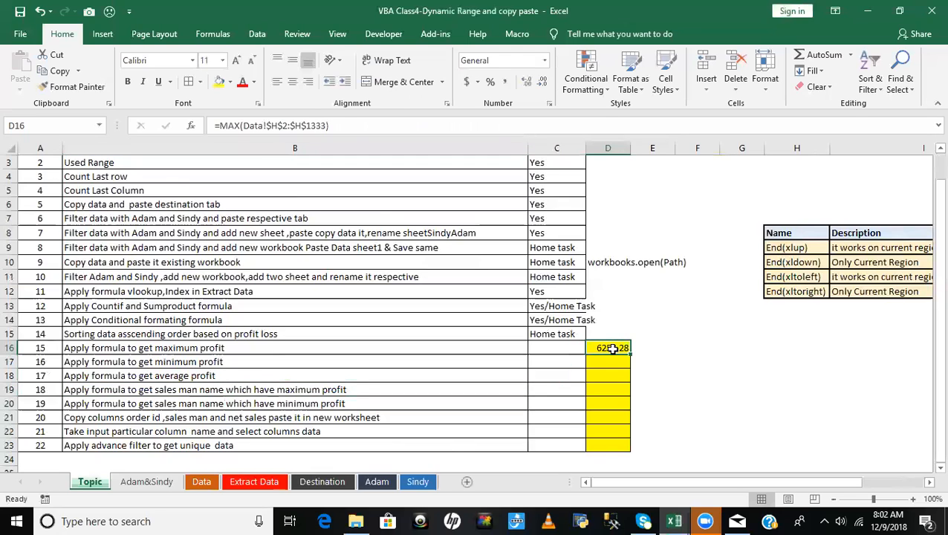
left_click(605, 389)
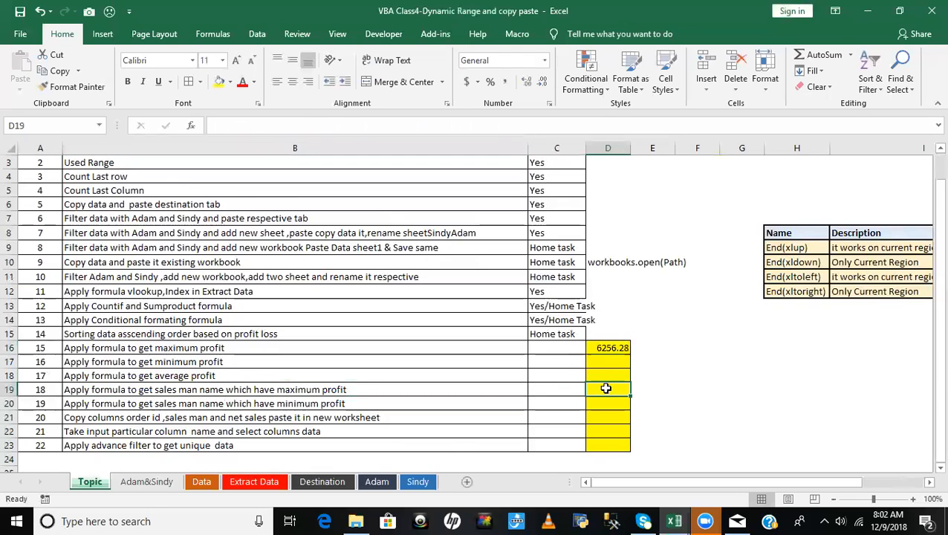
left_click(607, 349)
left_click(606, 376)
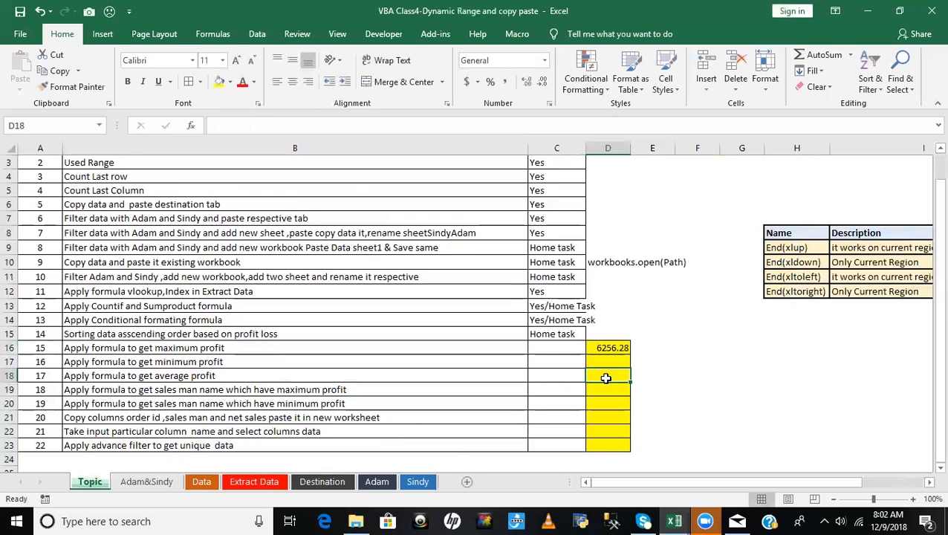
- Read through topics 15 to 21 and their answer cells, ending at topic 20 on copying order ID, salesman and net sales columns
left_click(175, 362)
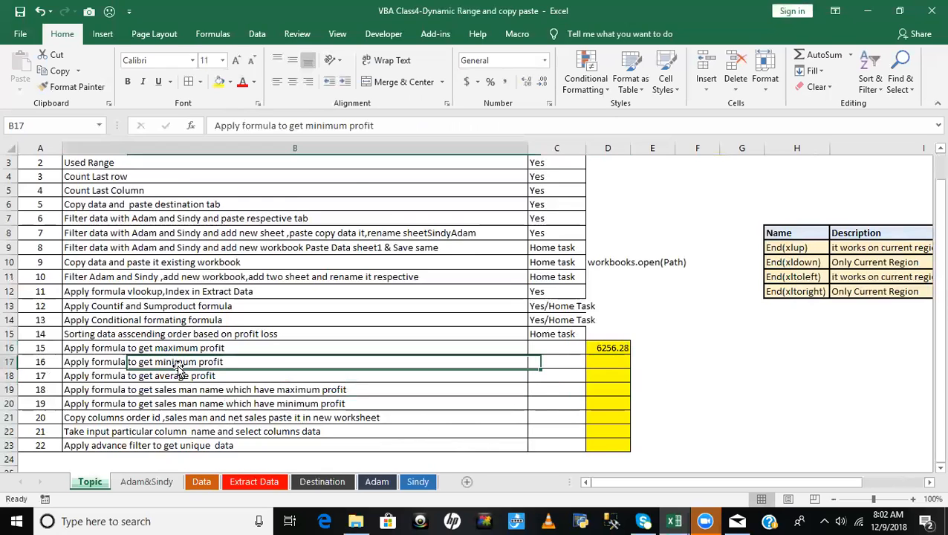
left_click(171, 389)
left_click(169, 405)
scroll(171, 401, "down", 1)
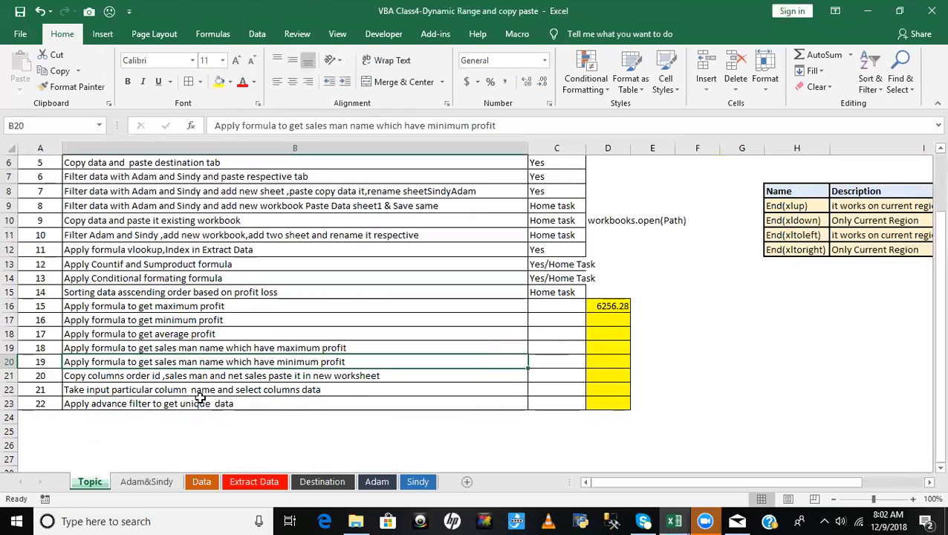
left_click(199, 392)
left_click_drag(141, 306, 156, 334)
left_click_drag(604, 324, 587, 364)
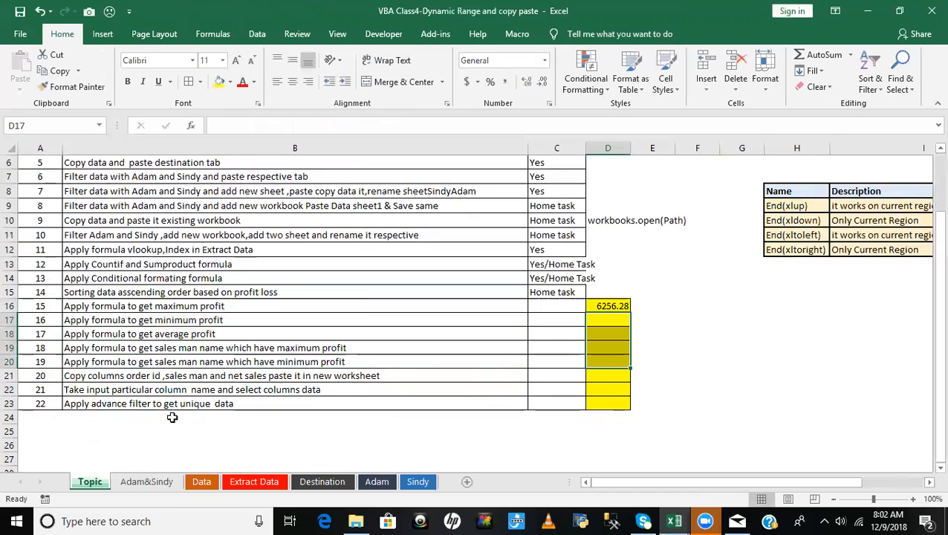
left_click(118, 349)
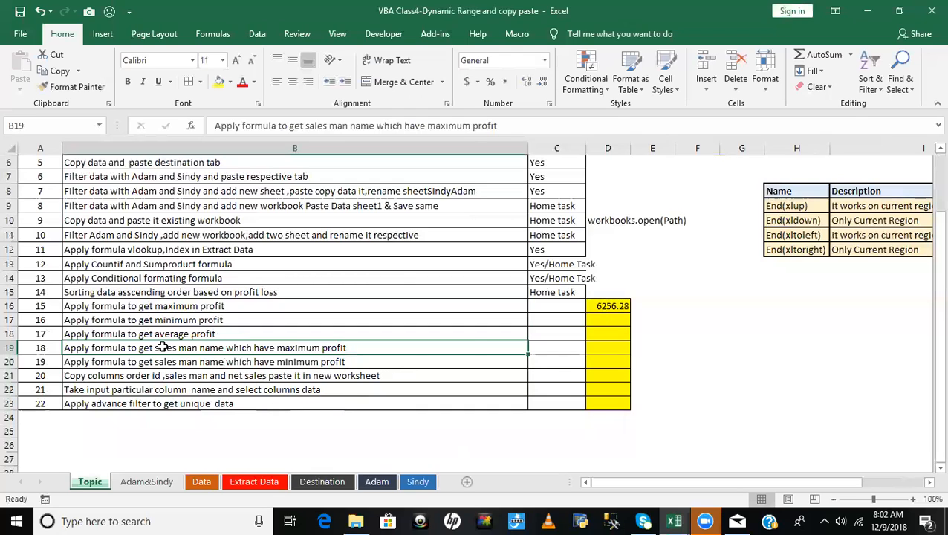
left_click(322, 364)
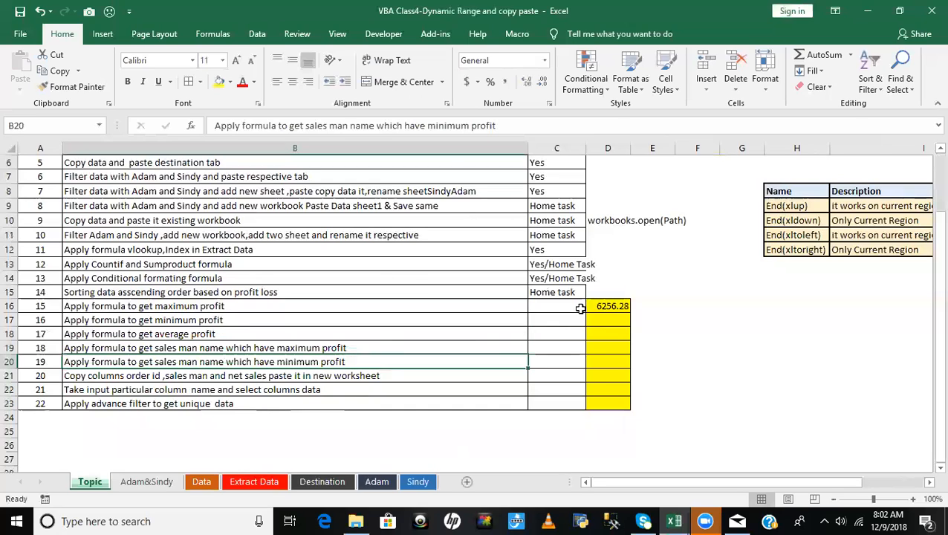
left_click(230, 348)
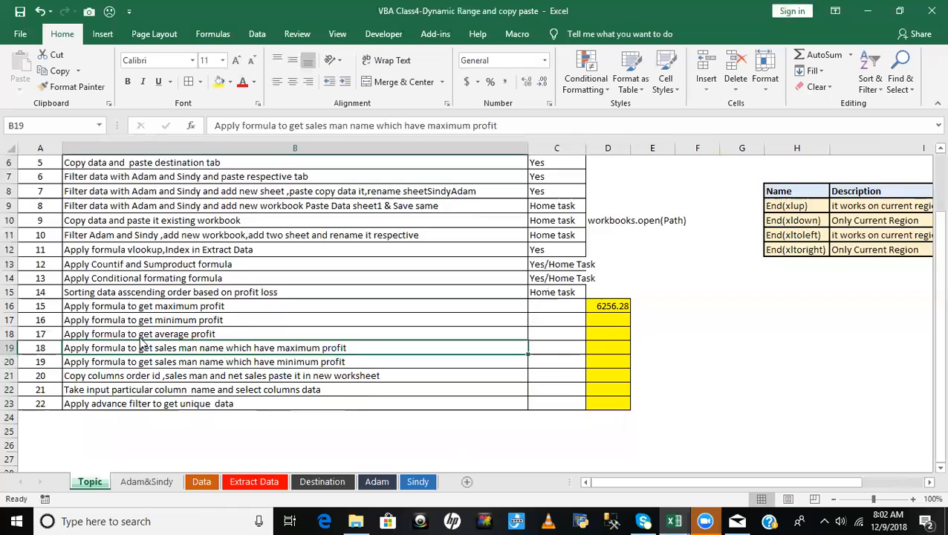
left_click(184, 334)
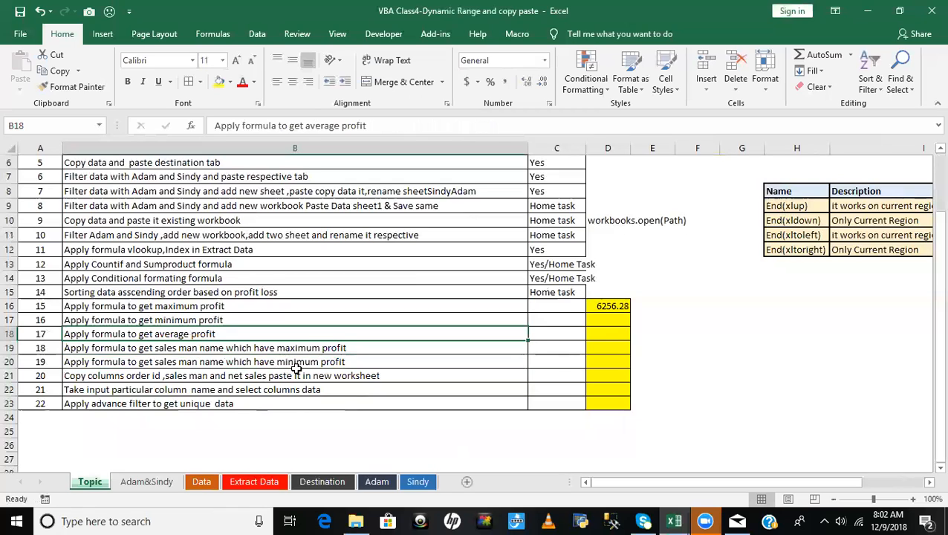
left_click(296, 376)
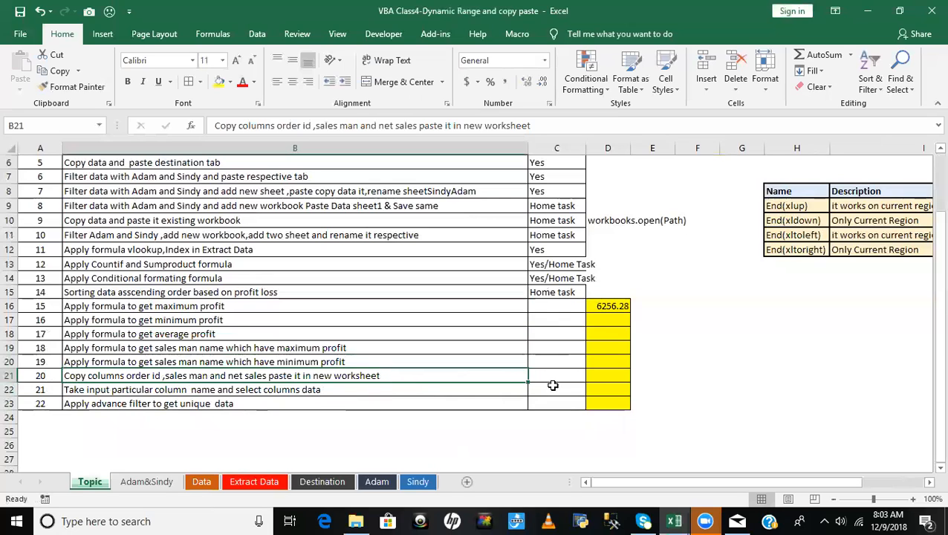
left_click(601, 378)
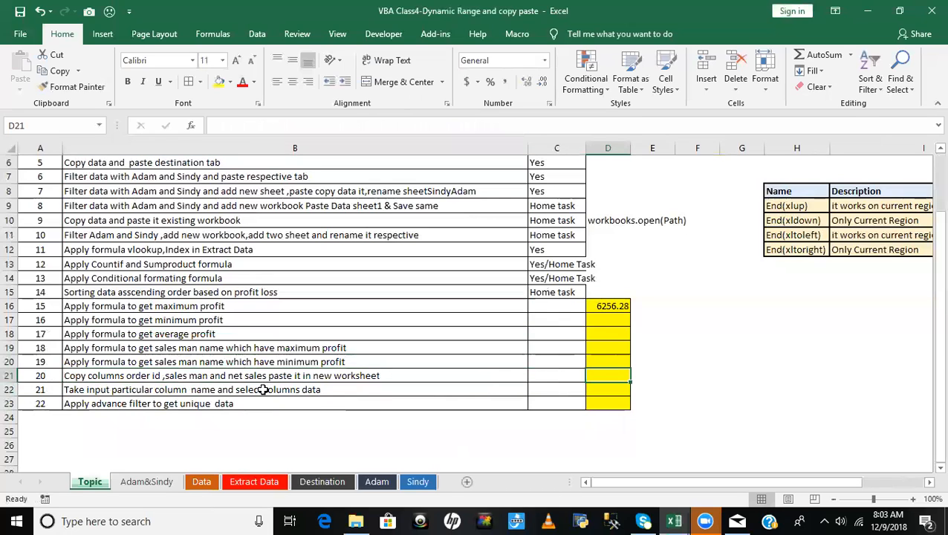
left_click(104, 378)
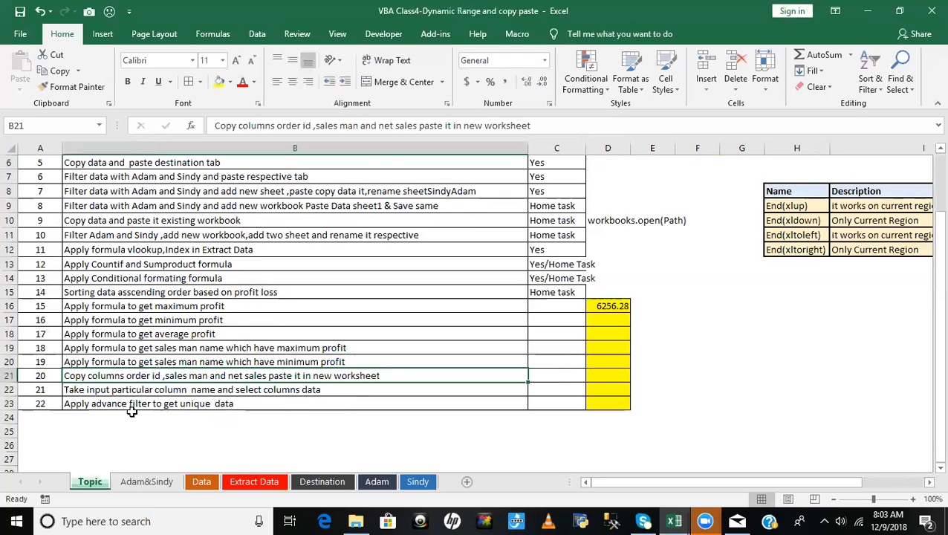
- Examine the Order ID, Salesman and Net Sales column headers on the Data sheet for topic 20
left_click(200, 482)
left_click(170, 271)
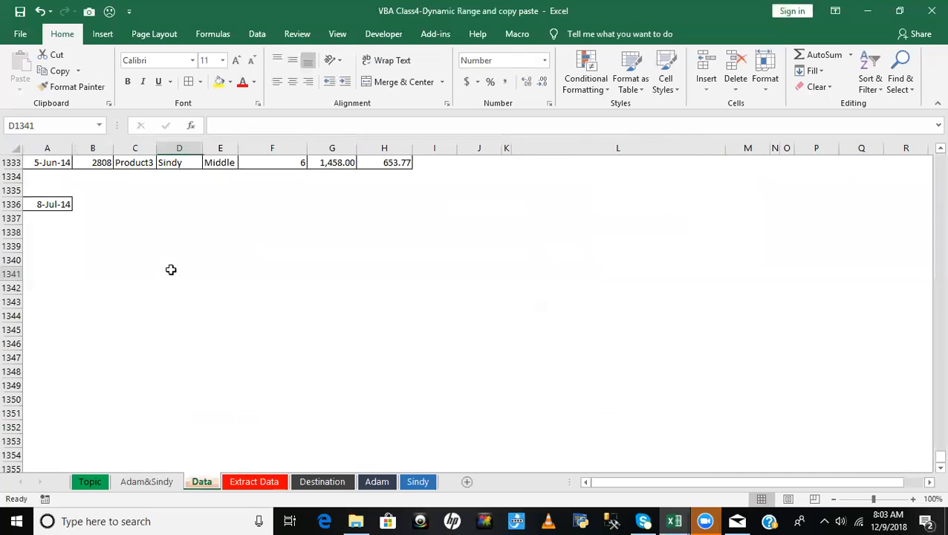
key("ctrl+Home")
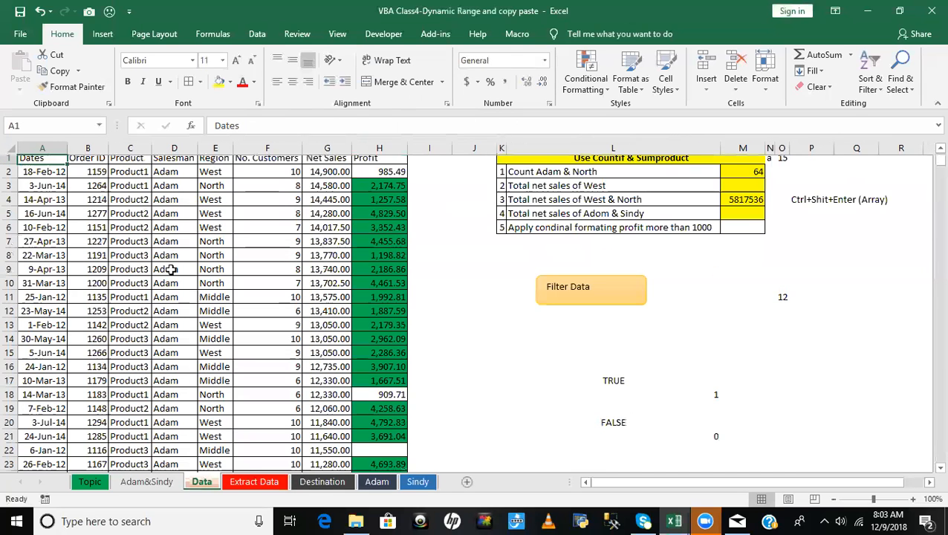
left_click(86, 165)
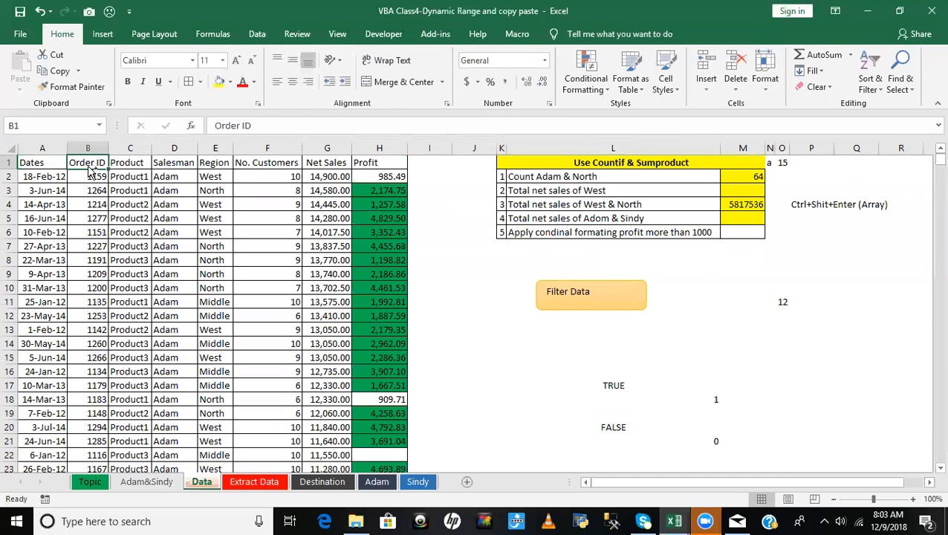
left_click(174, 162)
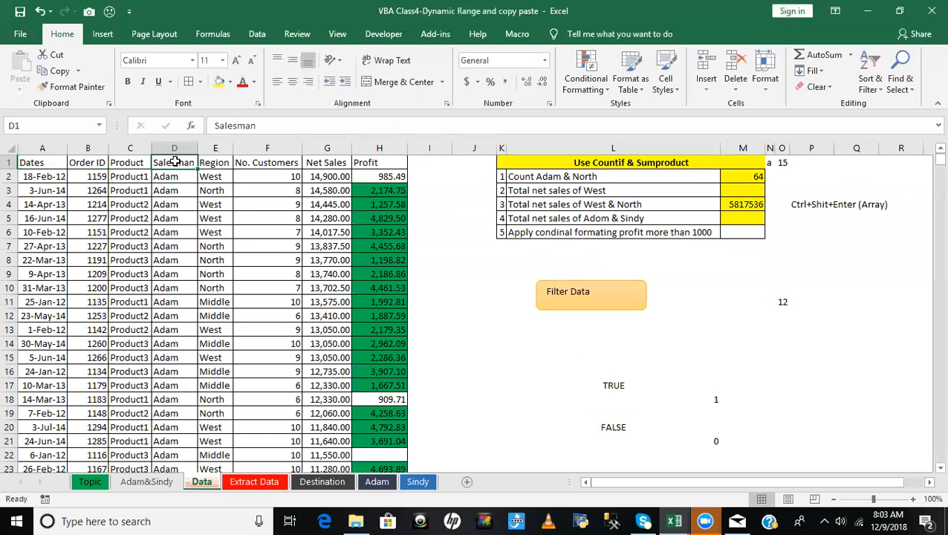
left_click(328, 162)
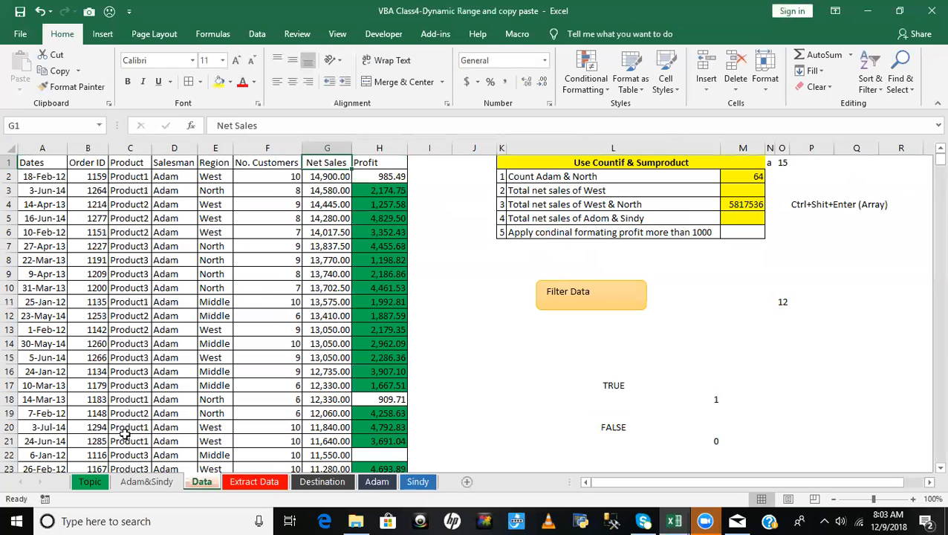
- Read topics 21 and 22 on the Topic sheet, about selecting a column by input name and filtering unique data
left_click(92, 481)
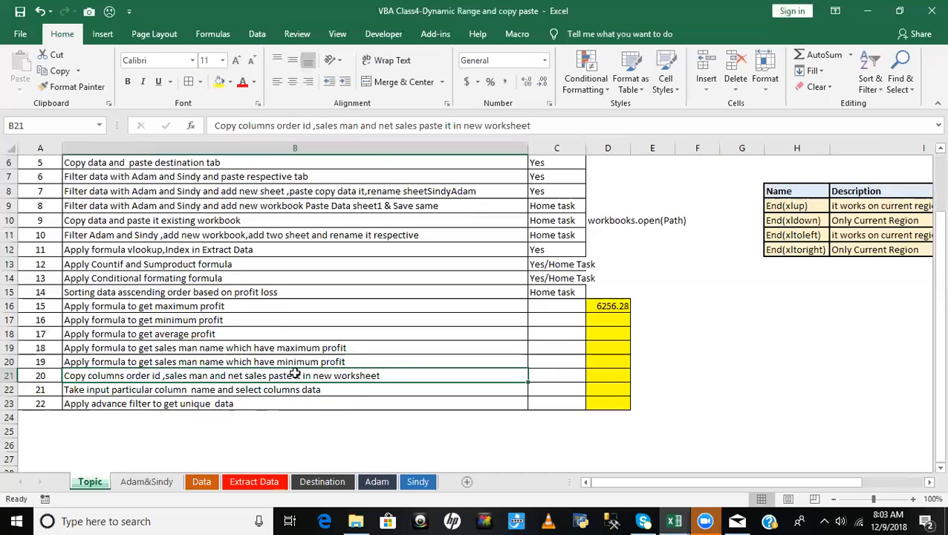
left_click(258, 403)
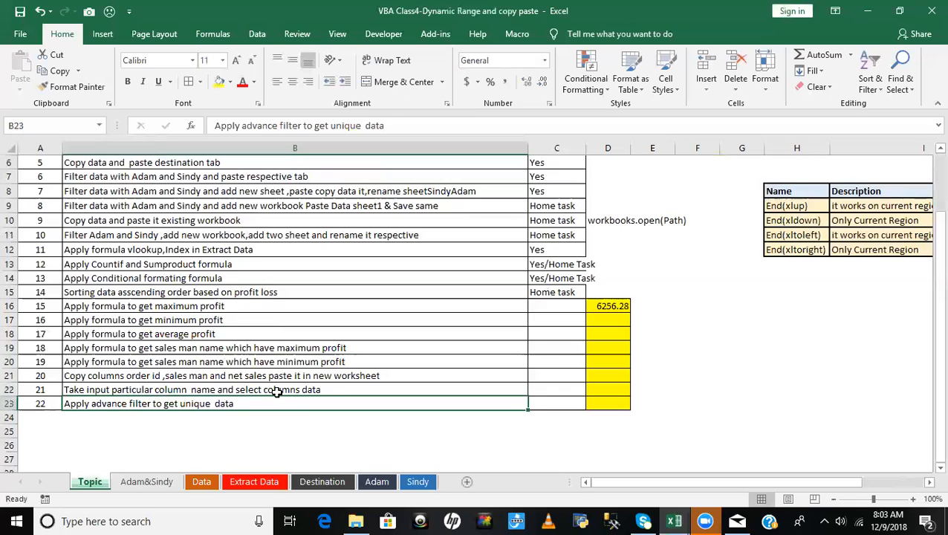
left_click(326, 389)
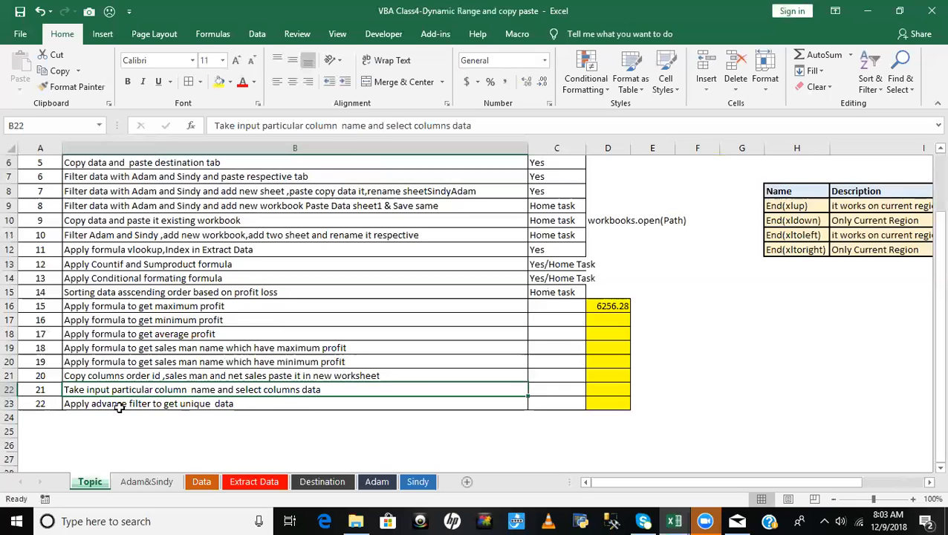
left_click(141, 404)
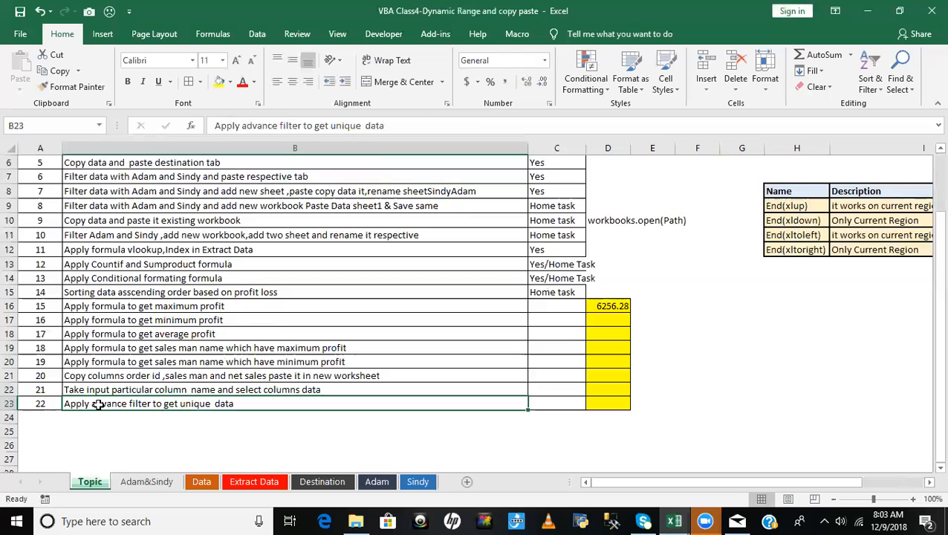
left_click(49, 389)
left_click(151, 390)
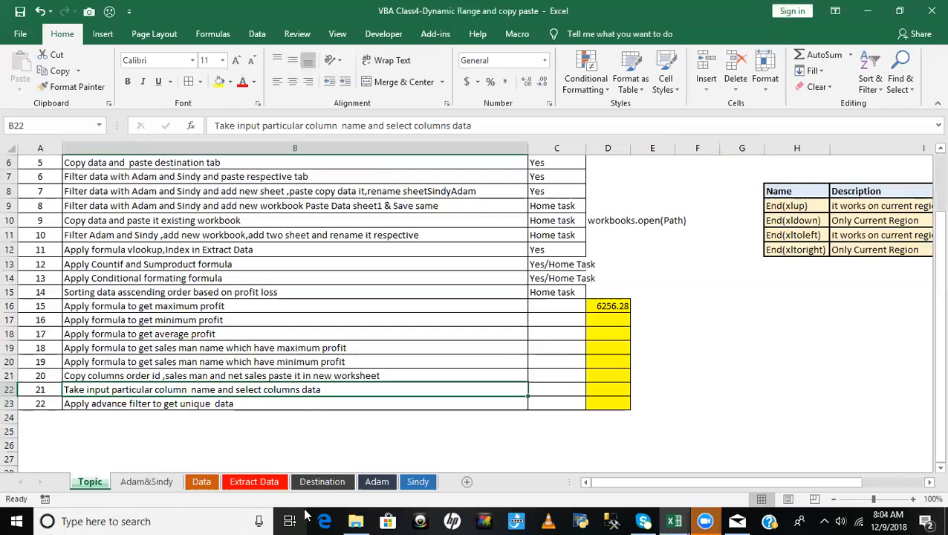
- Examine the Order ID, Salesman, Region and Net Sales headers on the Destination sheet as candidate input columns
left_click(324, 483)
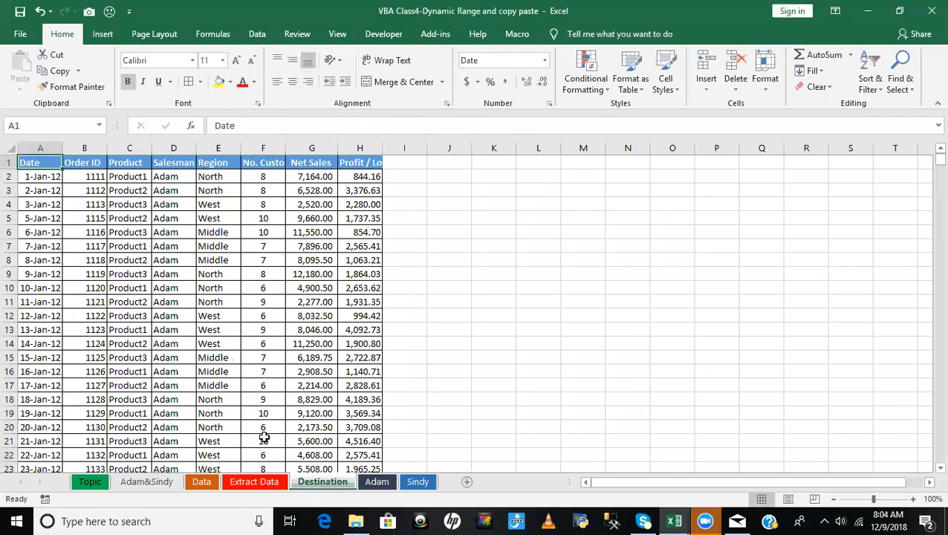
left_click(97, 164)
left_click(216, 161)
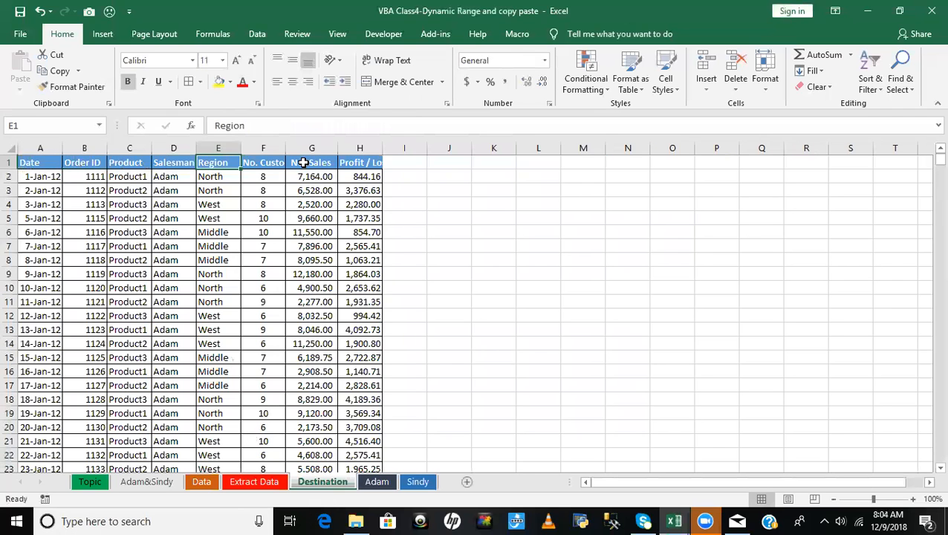
left_click(306, 162)
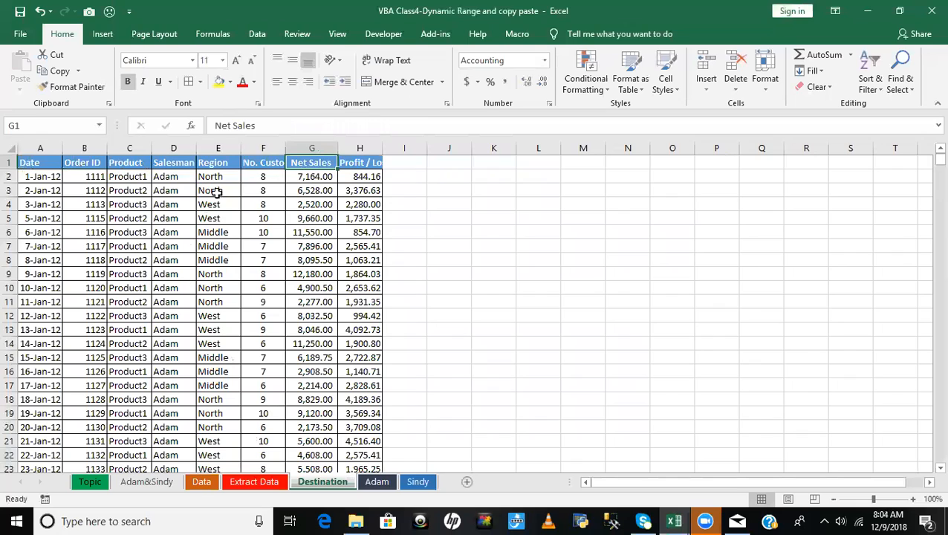
left_click(170, 163)
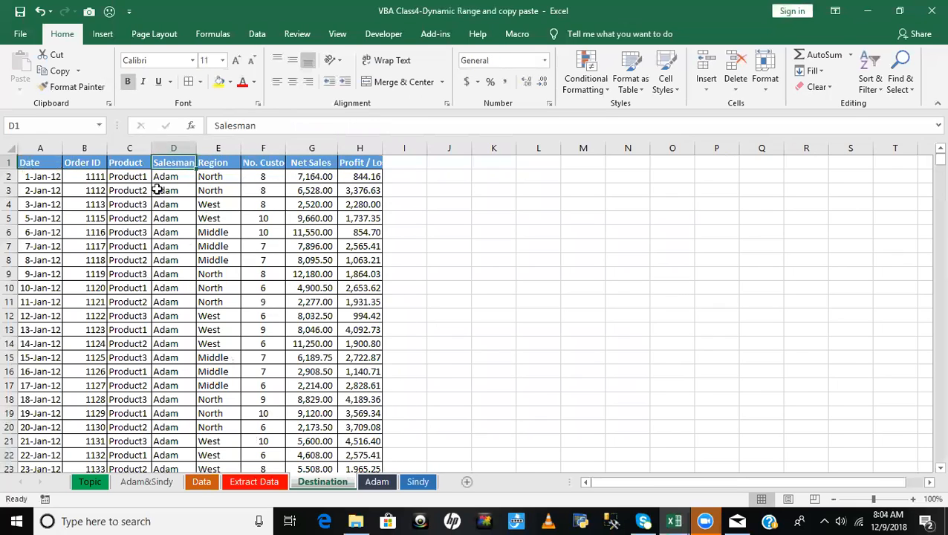
left_click(76, 163)
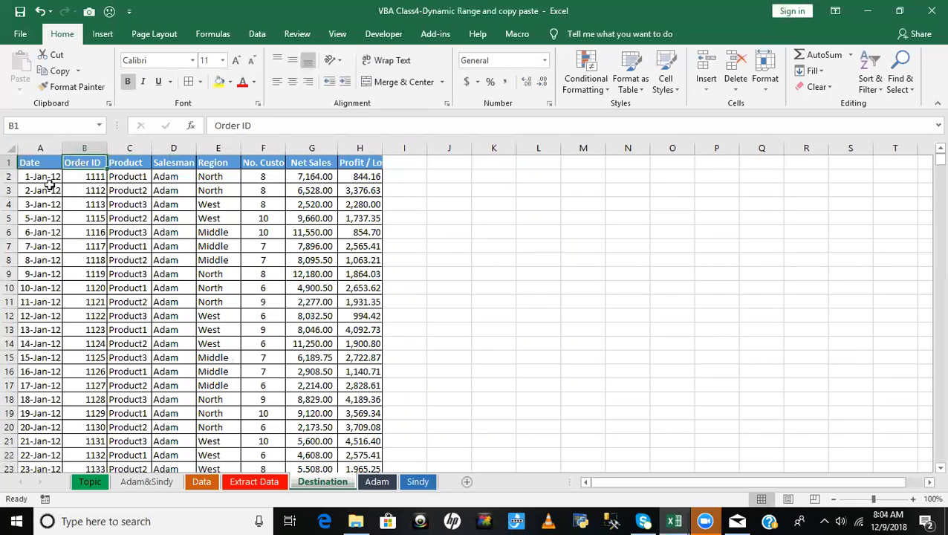
left_click(176, 163)
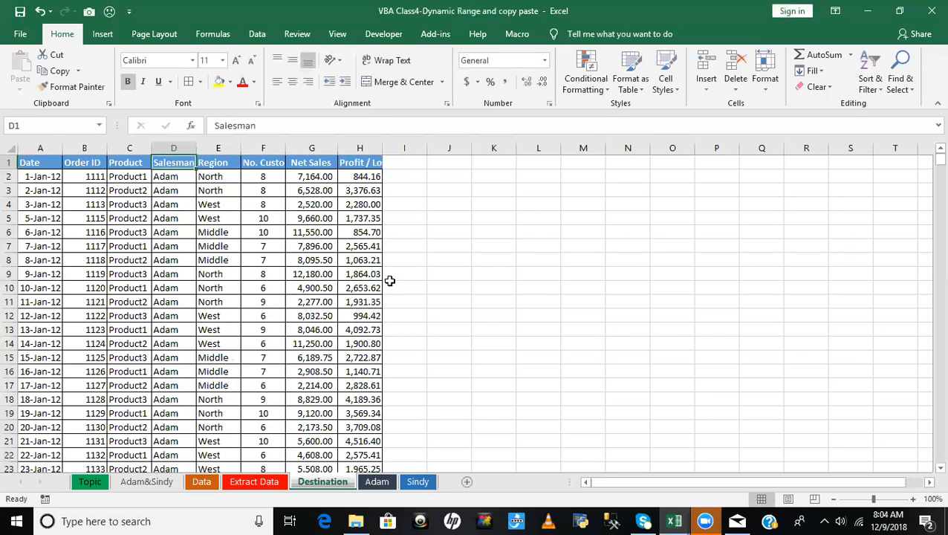
- In L5 of the Destination sheet, enter =MATCH("Salesman",$A$1:$H$1,0) to find the Salesman column's position, and compare it with header D1
left_click(520, 222)
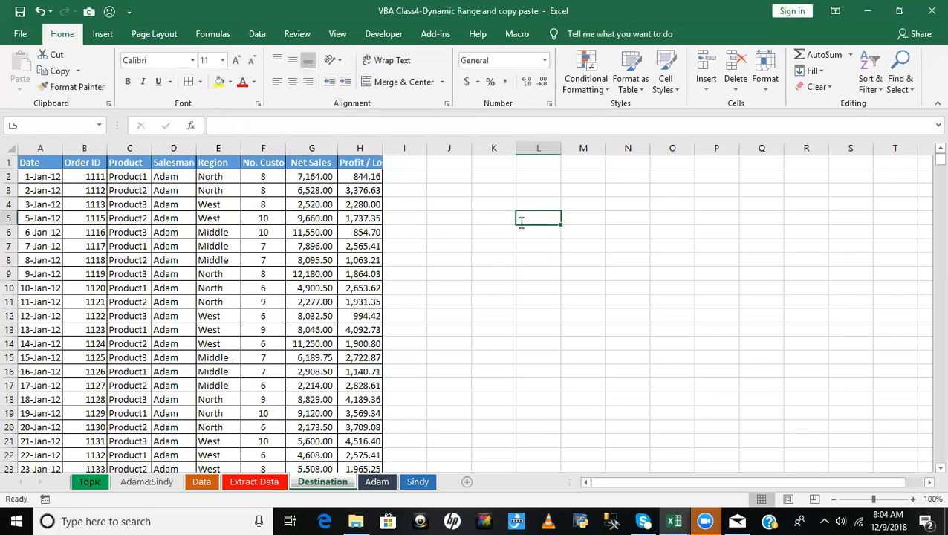
type("=mat")
key("Tab")
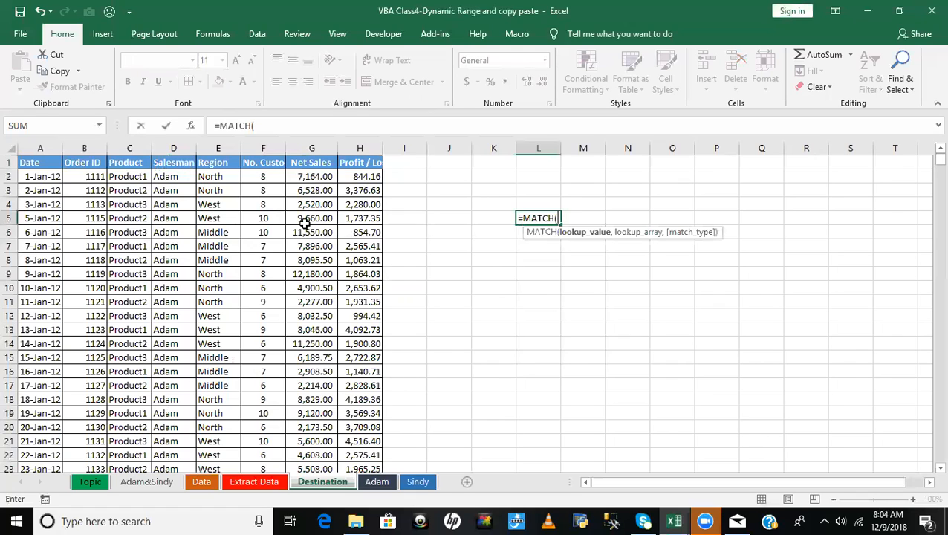
type("\"SalesM")
type("an")
key("BackSpace")
key("BackSpace")
key("BackSpace")
type("m")
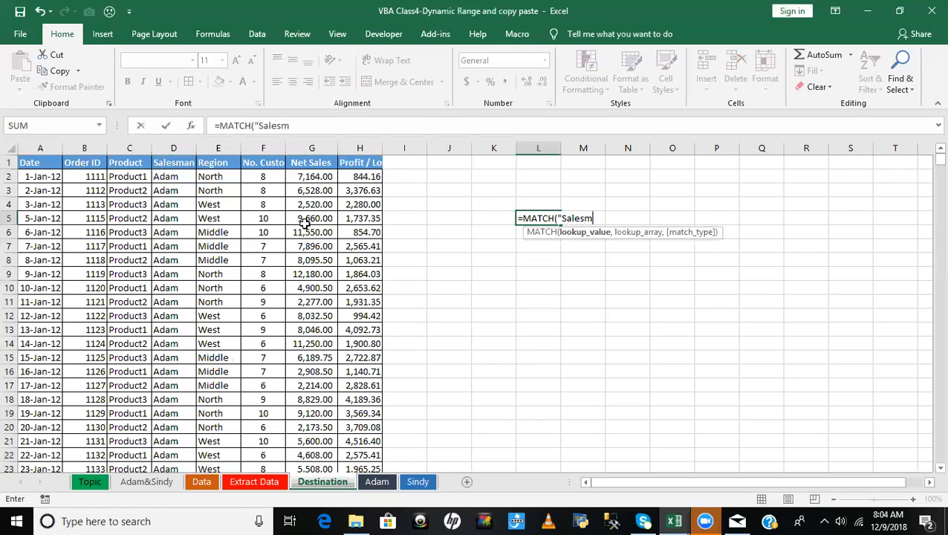
type("an\",")
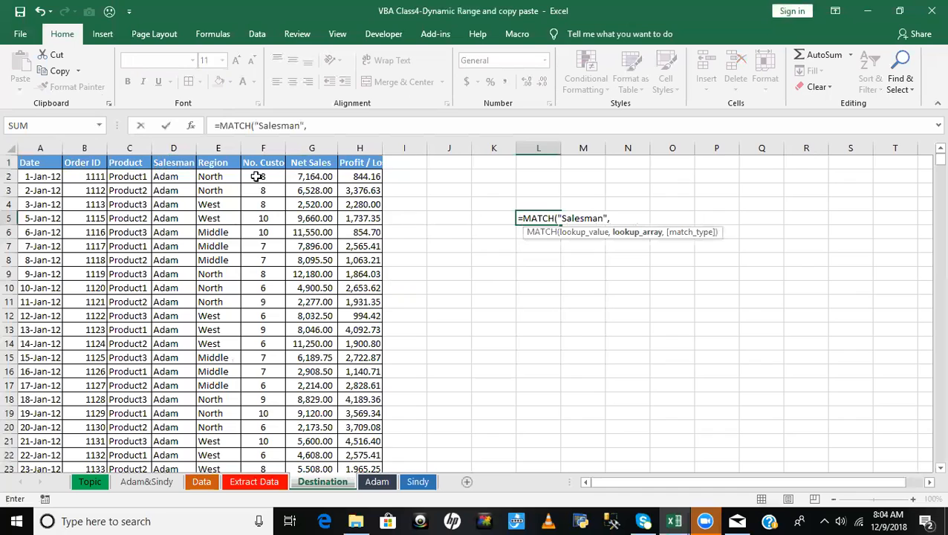
left_click_drag(30, 167, 363, 164)
key("F4")
type(",")
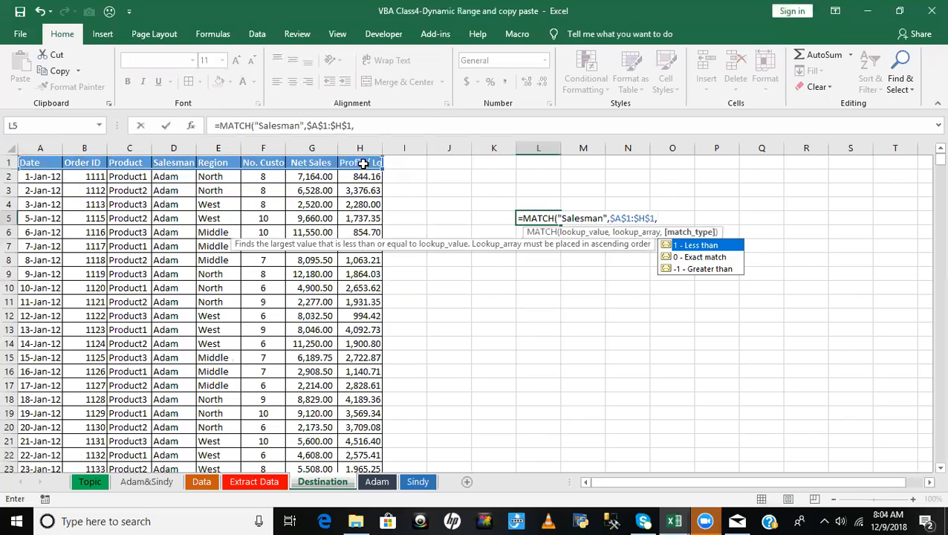
key("Down")
key("Tab")
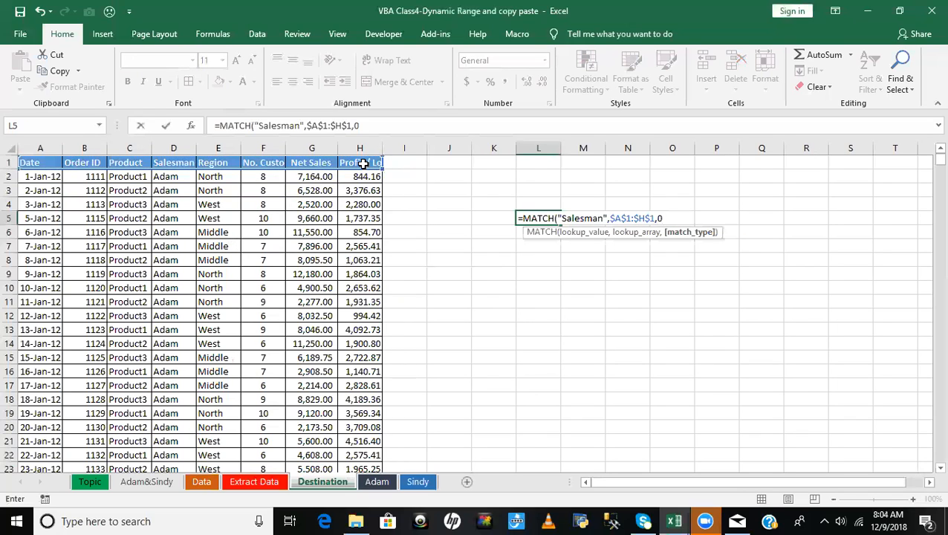
key("Return")
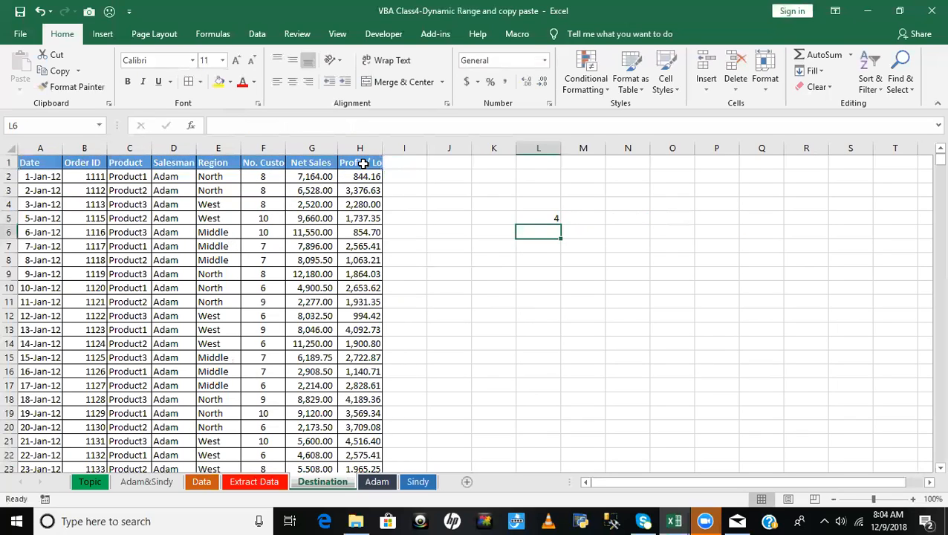
left_click(534, 216)
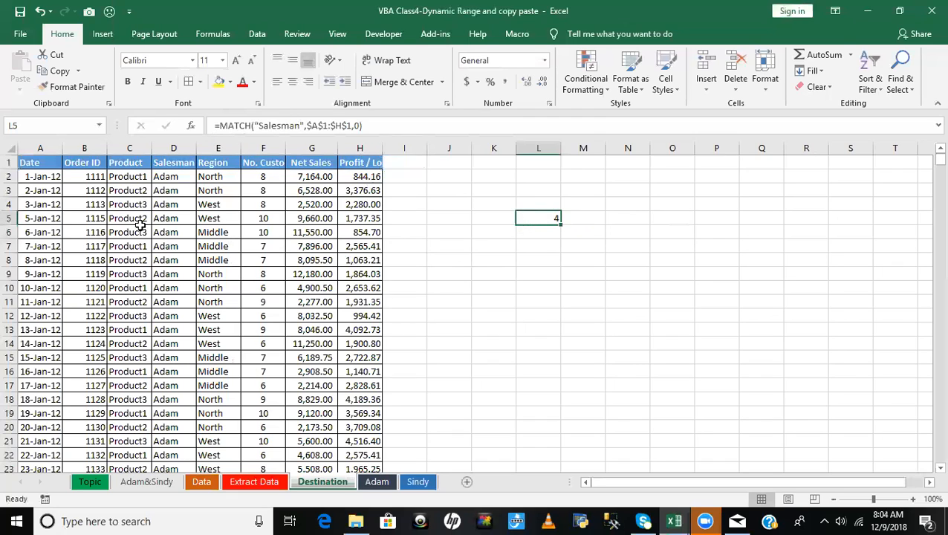
left_click(173, 164)
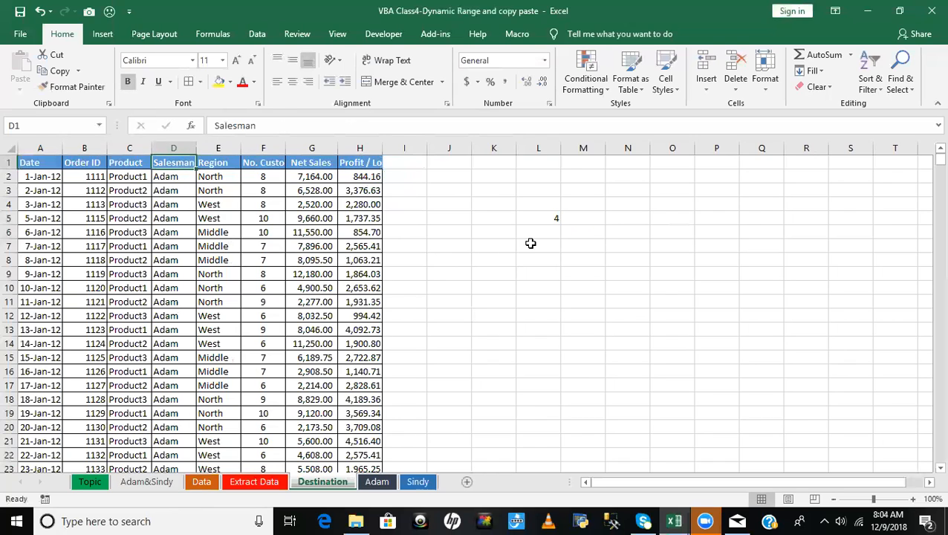
left_click(534, 237)
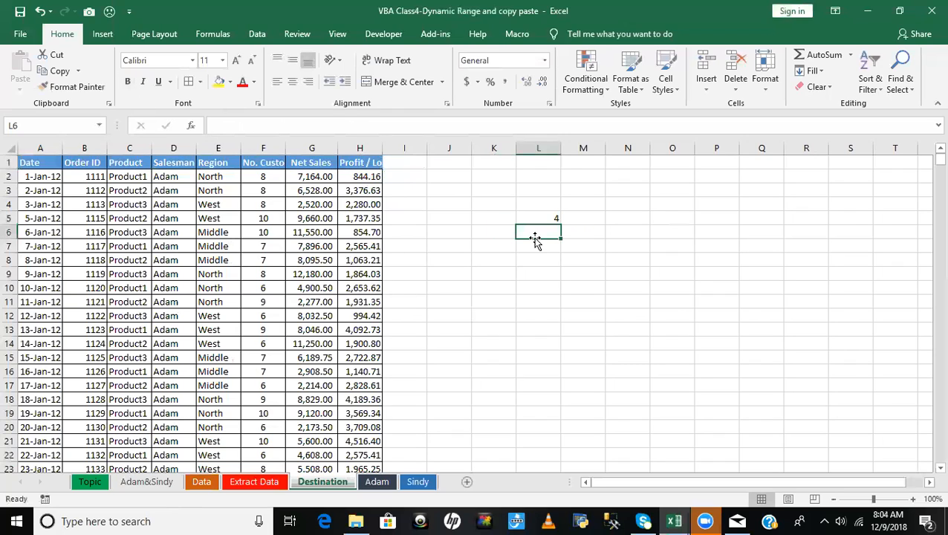
type("Range")
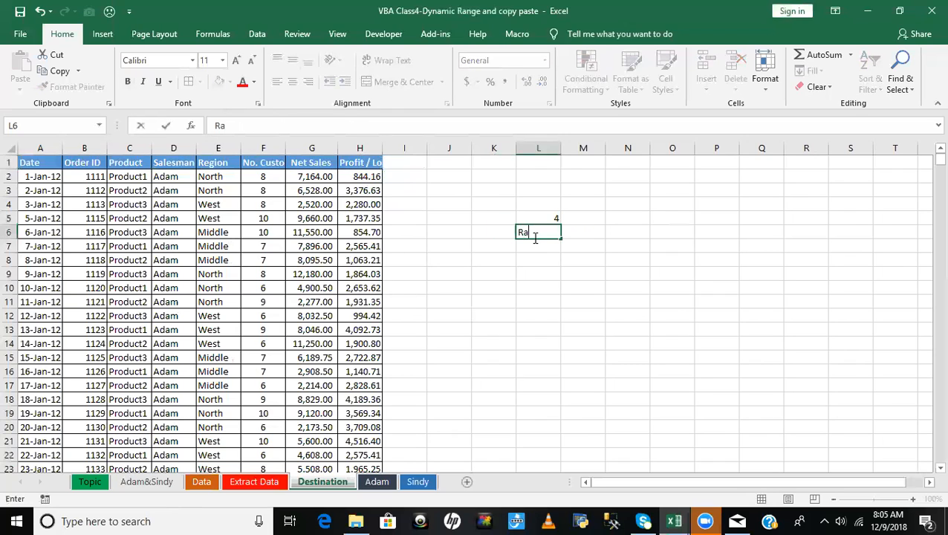
key("BackSpace")
key("BackSpace")
key("BackSpace")
key("BackSpace")
key("BackSpace")
key("BackSpace")
key("alt+F11")
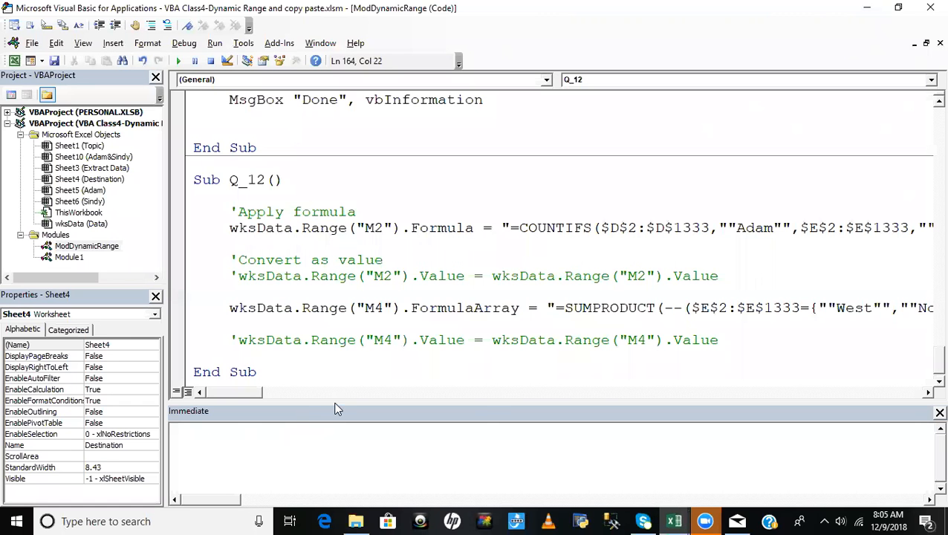
key("alt+F11")
key("Return")
left_click(582, 315)
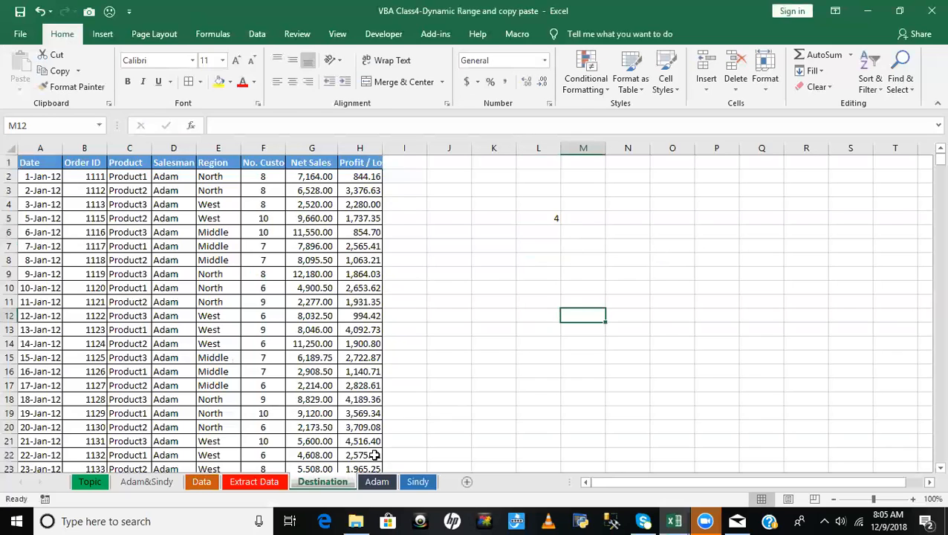
- Begin a ?Range( query in the VBA editor's Immediate window and return to the Destination sheet
key("alt+F11")
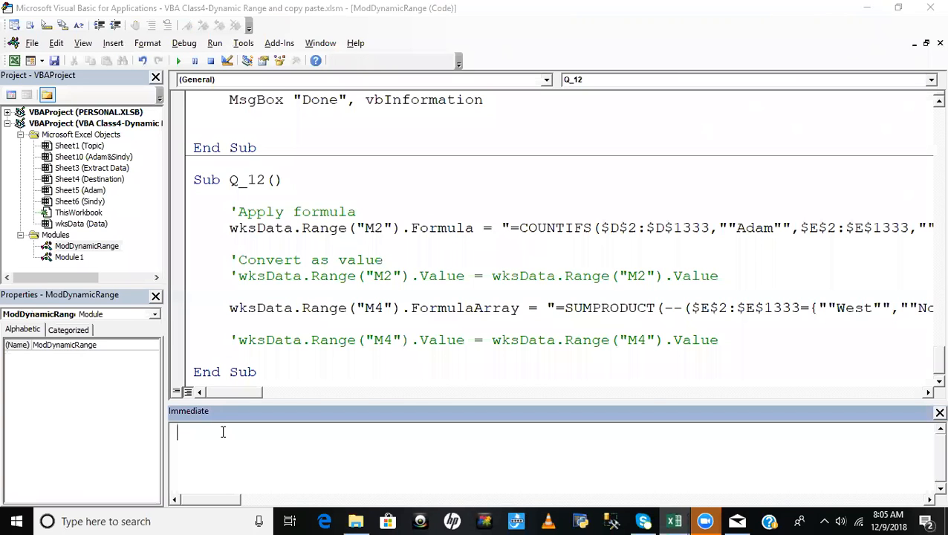
type("?Range(")
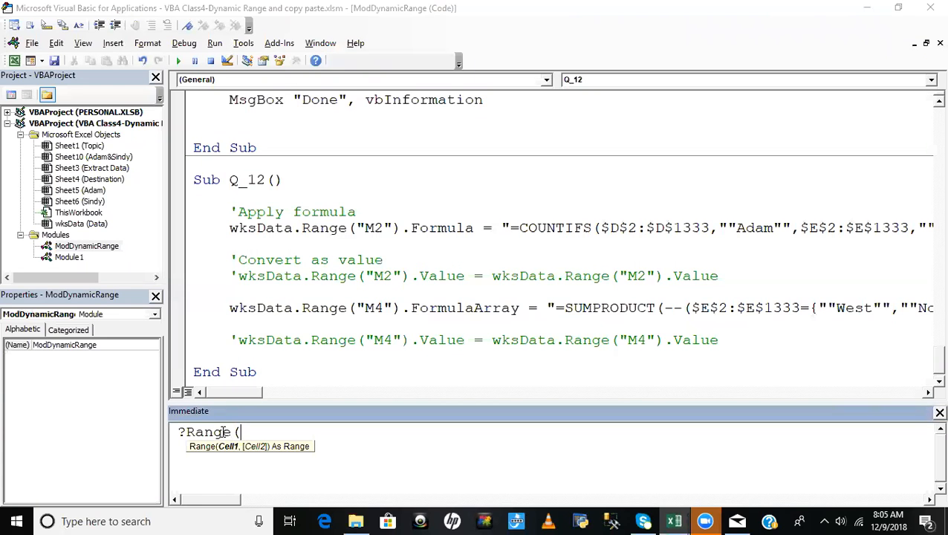
key("alt+F11")
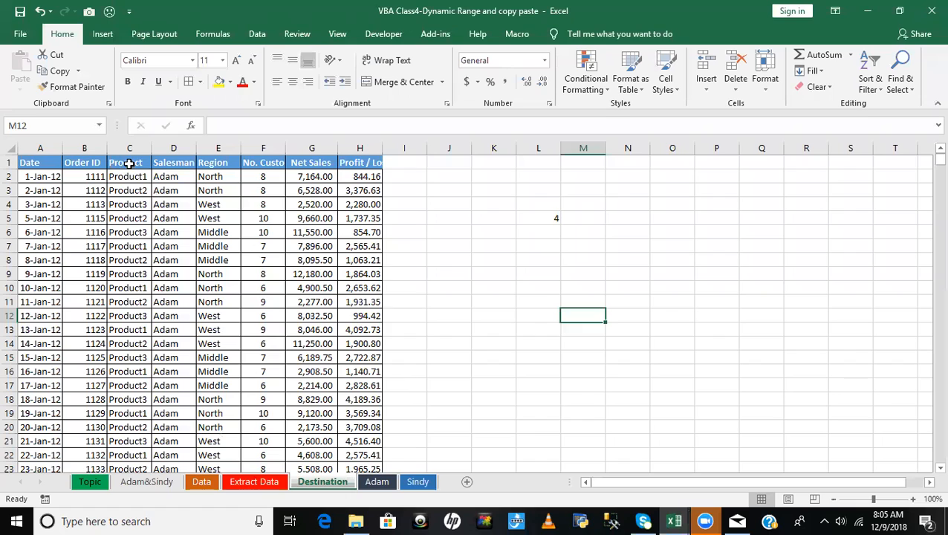
left_click(125, 164)
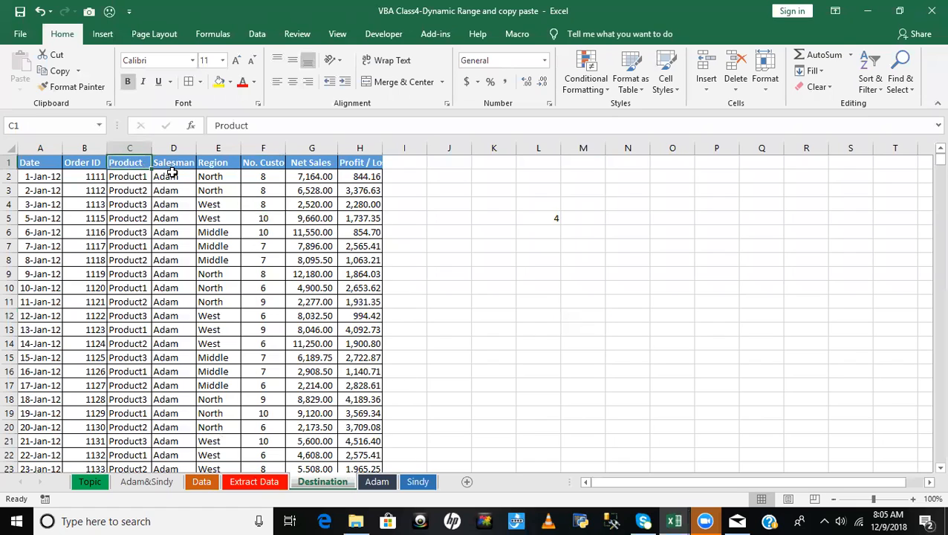
type("1,4")
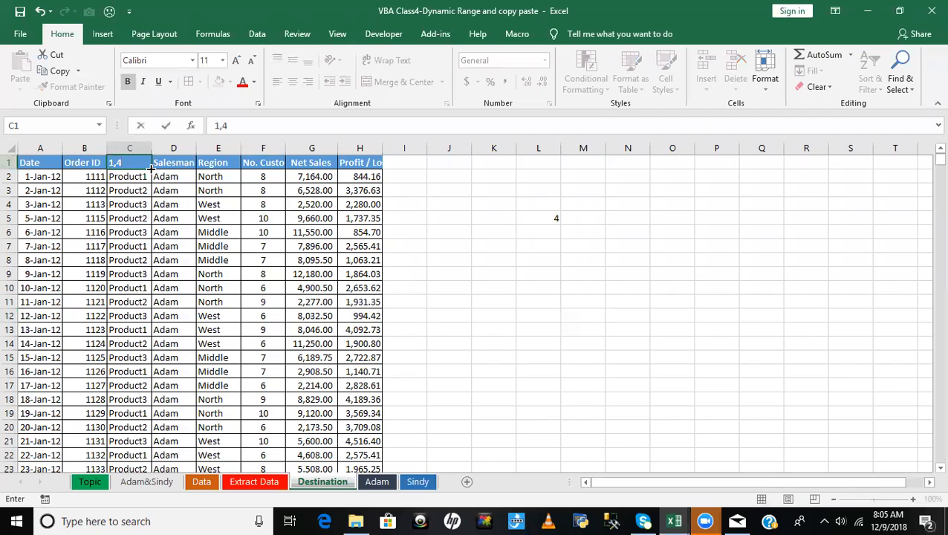
key("Escape")
left_click(183, 164)
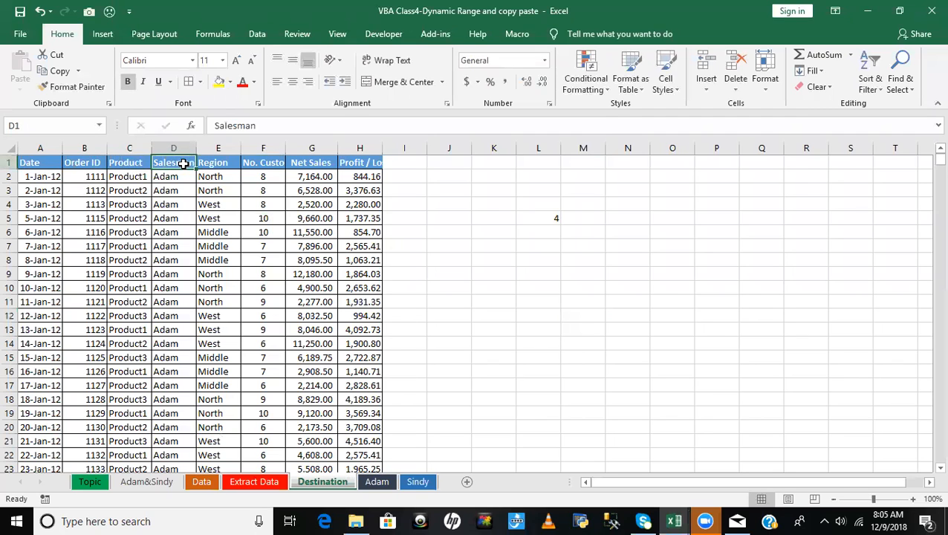
- Mark the Salesman column's row and column coordinates by entering 1,4 in D1 and 1333,4 in D1333
type("1,4")
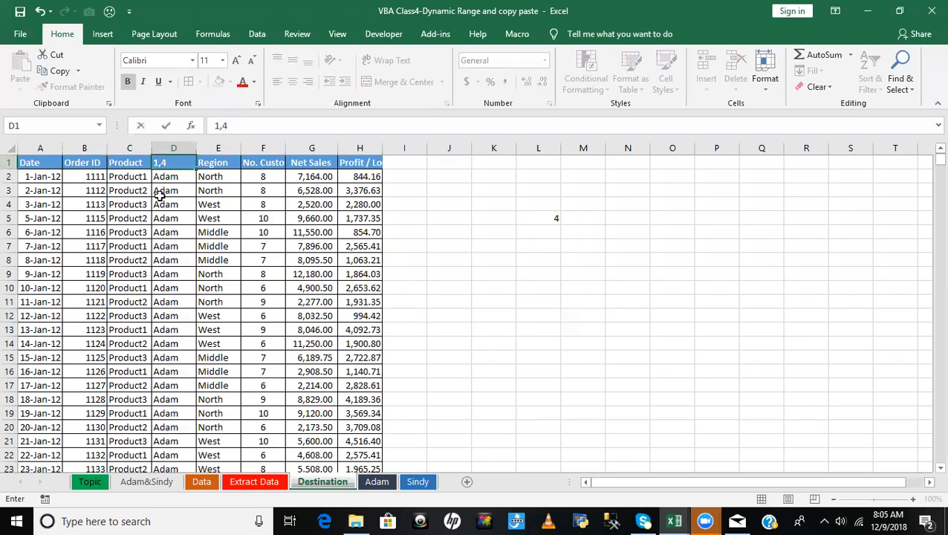
left_click(172, 222)
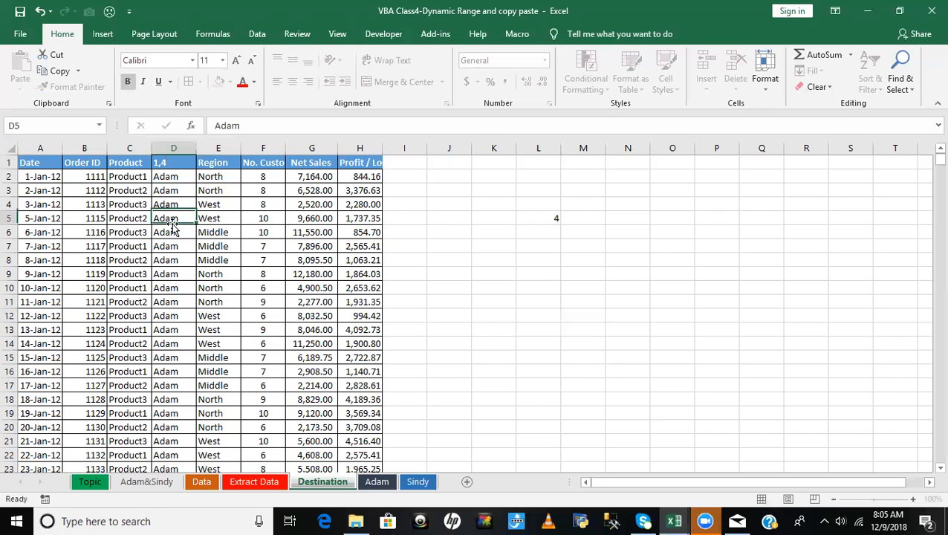
key("ctrl+Down")
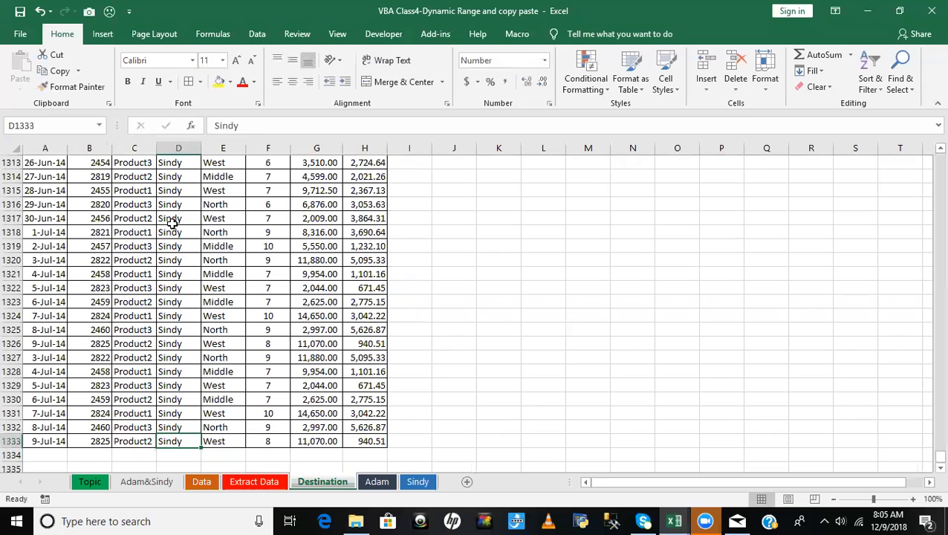
type("1333")
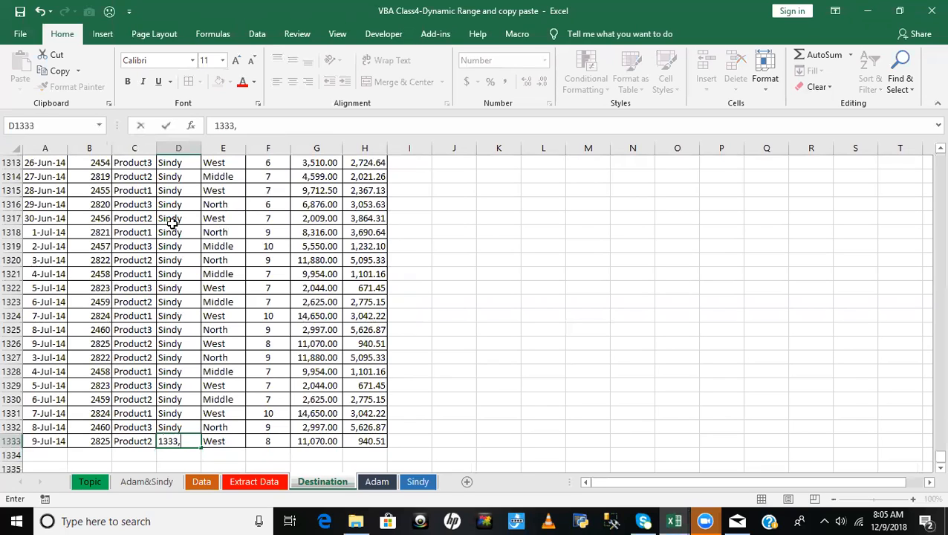
type(",4")
left_click(450, 356)
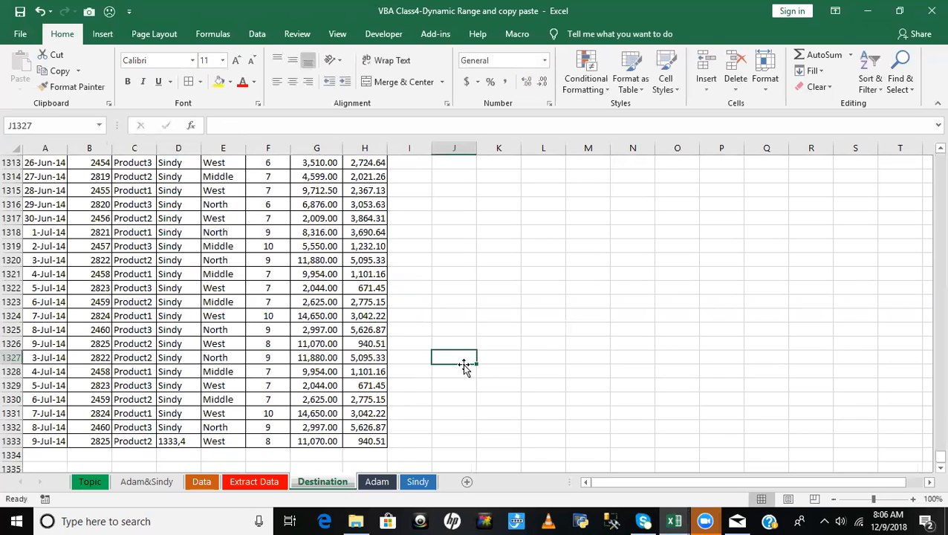
- Check the MATCH formula in L5, and undo the coordinate entries in D1333 and D1
key("ctrl+Up")
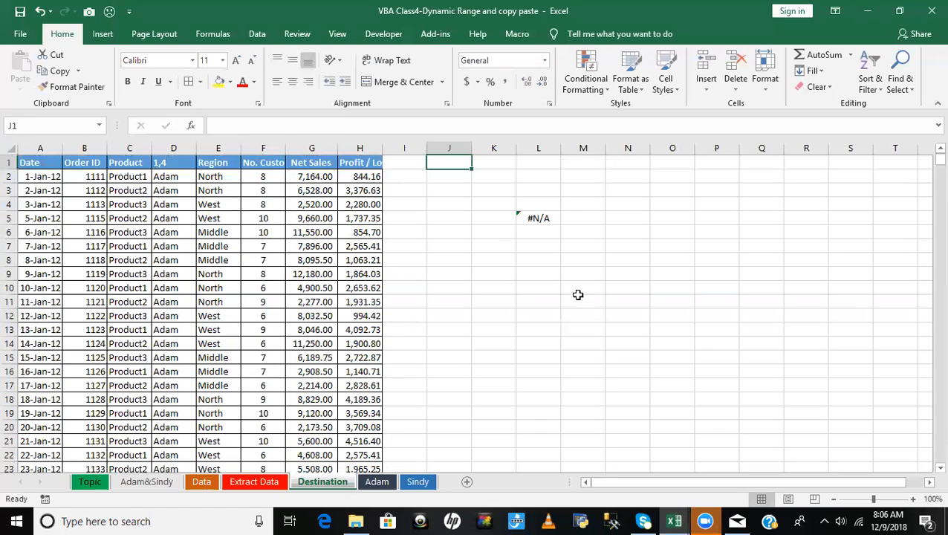
left_click(548, 218)
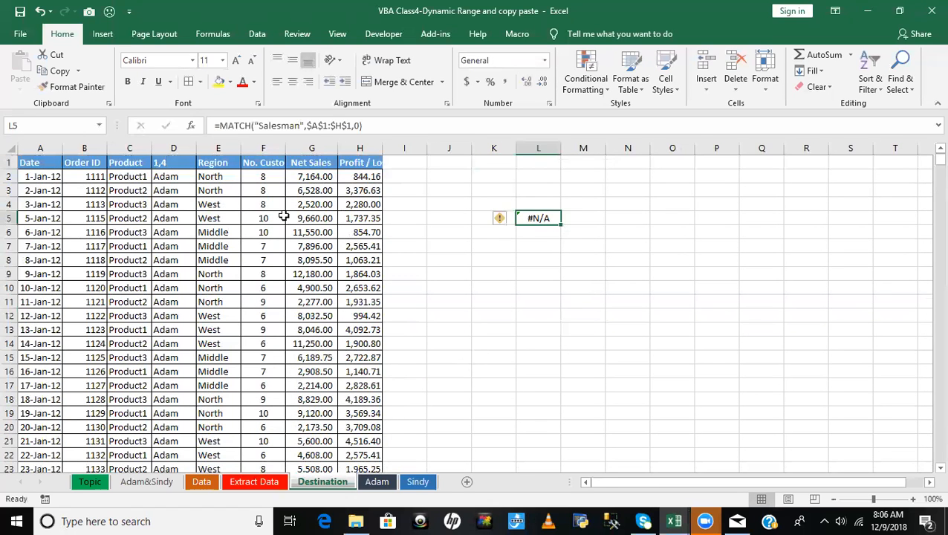
key("ctrl+z")
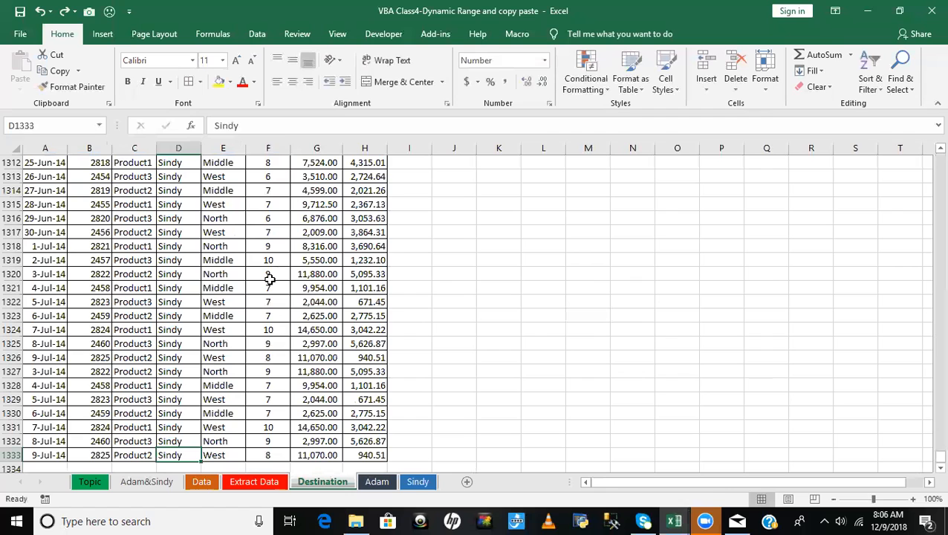
left_click(269, 275, "ctrl")
key("ctrl+z")
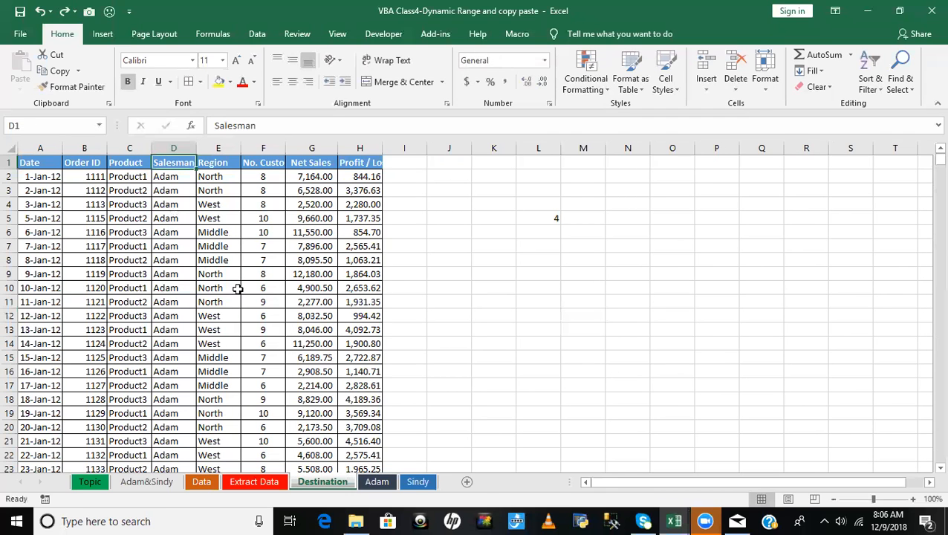
- Continue the Immediate window query in the VBA editor as ?Range(cells(1,4),cells(1333,4)
key("alt+F11")
type("cells(1,4),")
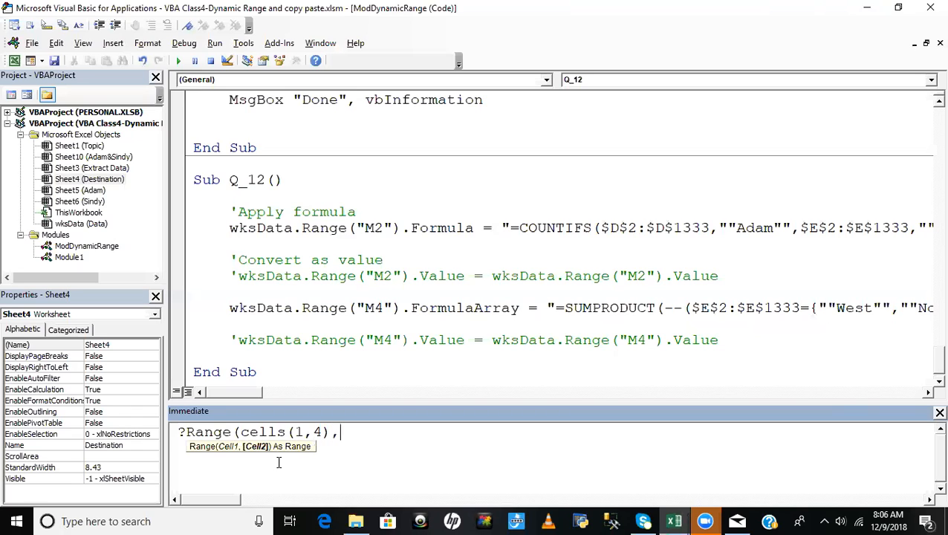
type("cells(")
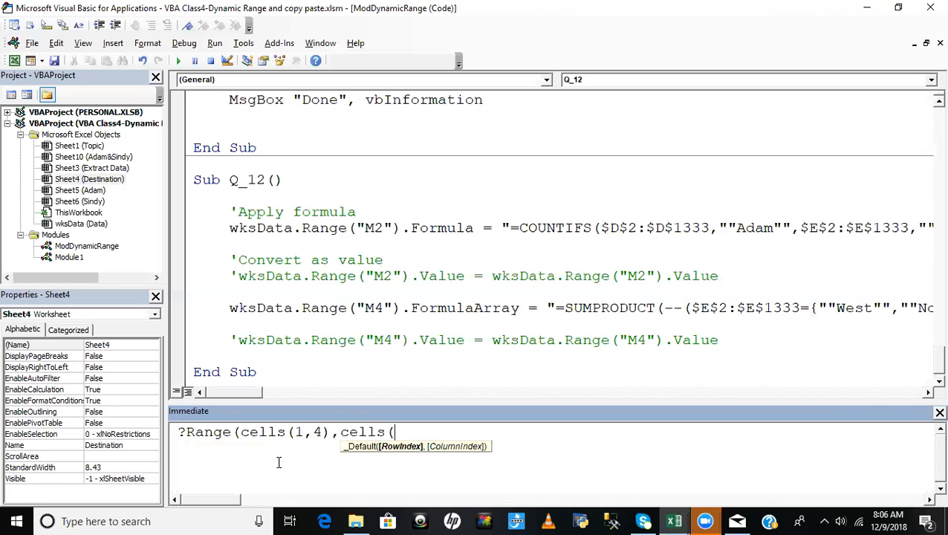
type("1333,4)")
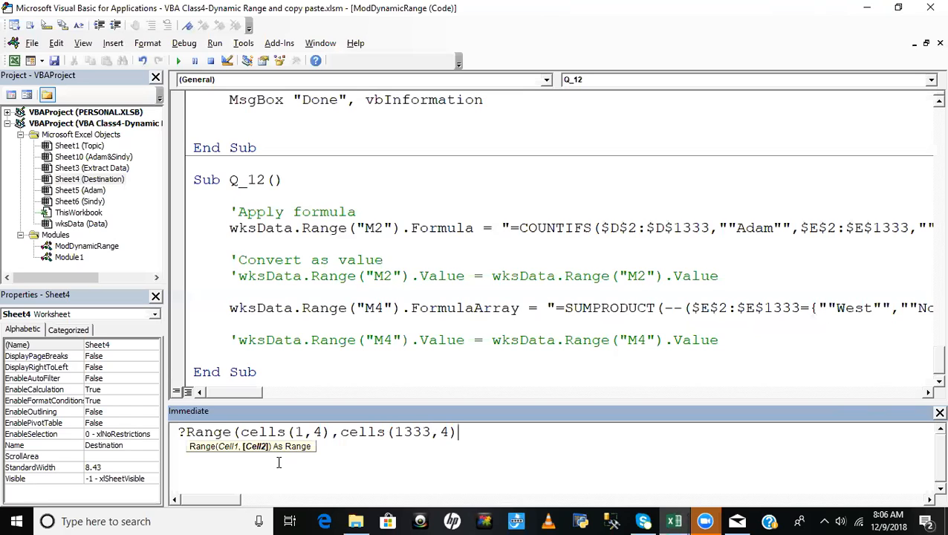
type(".select")
- Complete the query as ?Range(cells(1,4),cells(1333,4)).select, closing the Range parenthesis, and run it
key("Return")
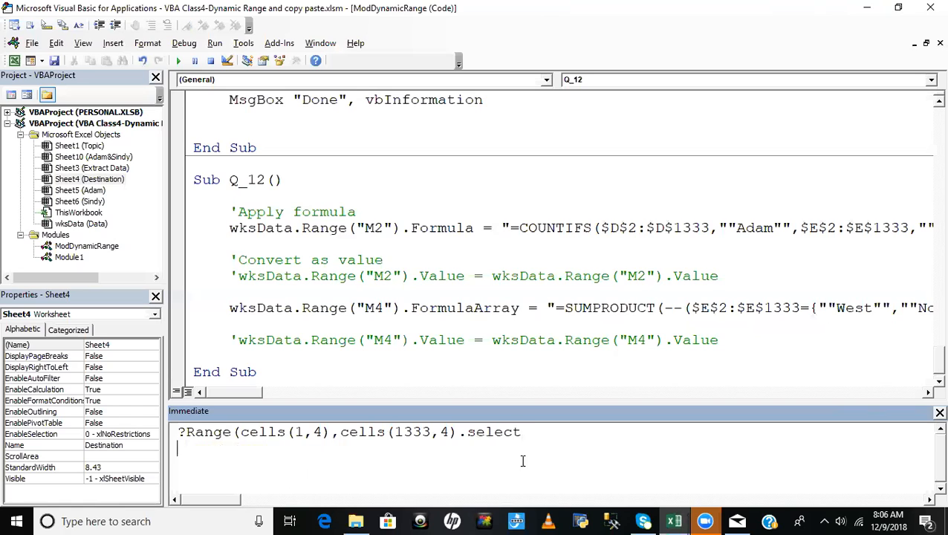
left_click(540, 436)
left_click(456, 432)
type(")")
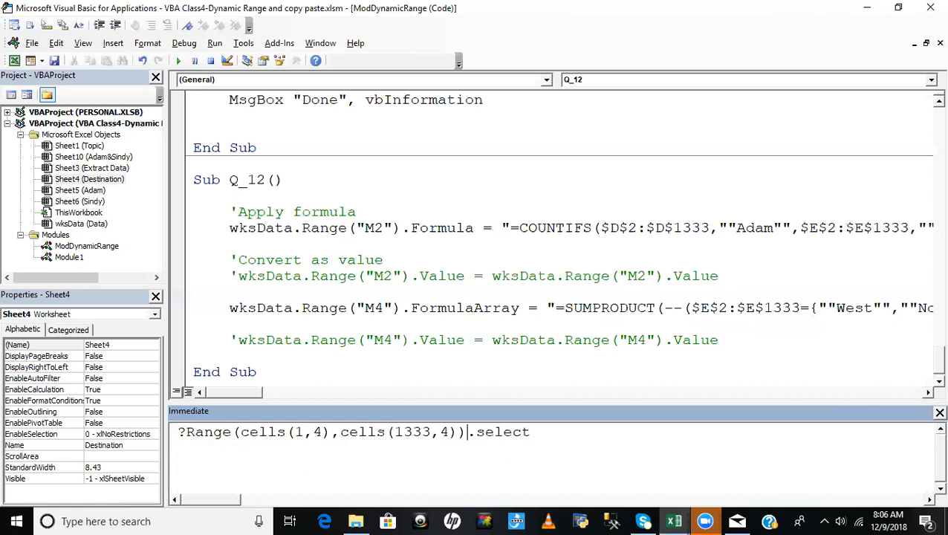
left_click(546, 435)
key("Return")
- Check the range selected on the Destination sheet against the MATCH formula in L5 and header D1
key("alt+F11")
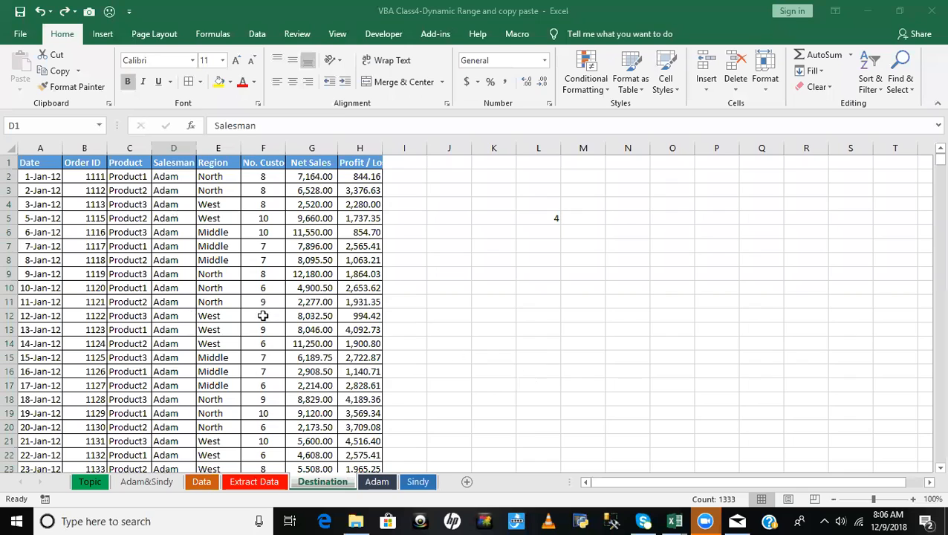
key("ctrl+c")
left_click(547, 220)
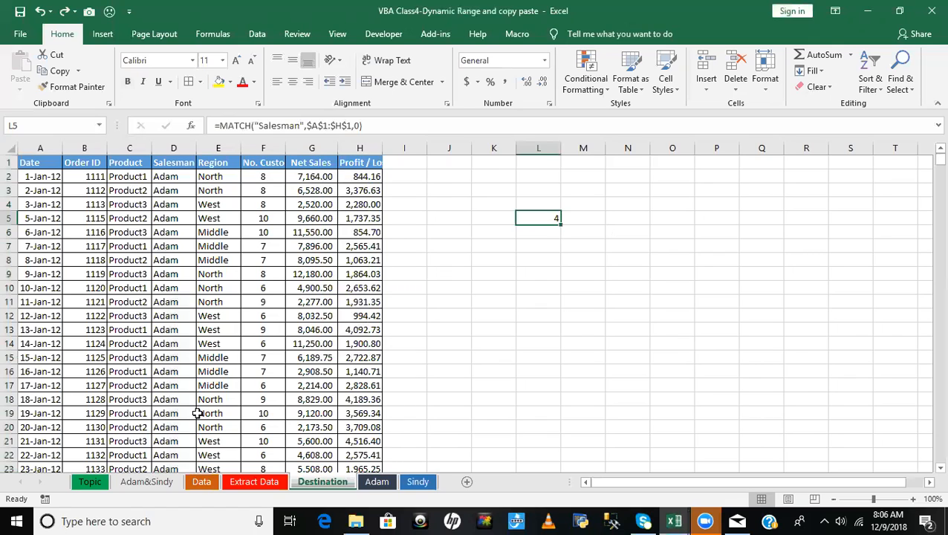
left_click(177, 165)
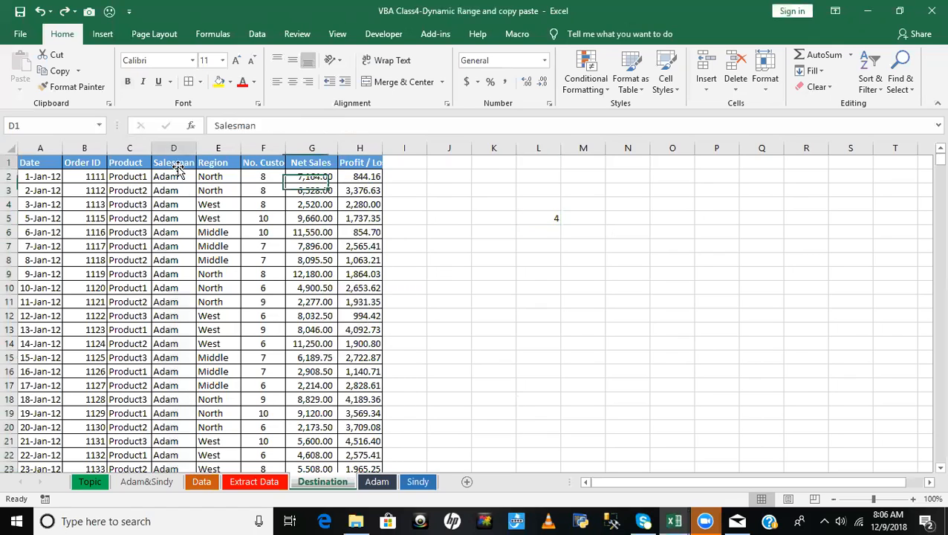
- Copy the Range(cells(1,4),cells(1333,4)).select statement from the Immediate window and paste it as a comment below Sub Q_12
key("alt+F11")
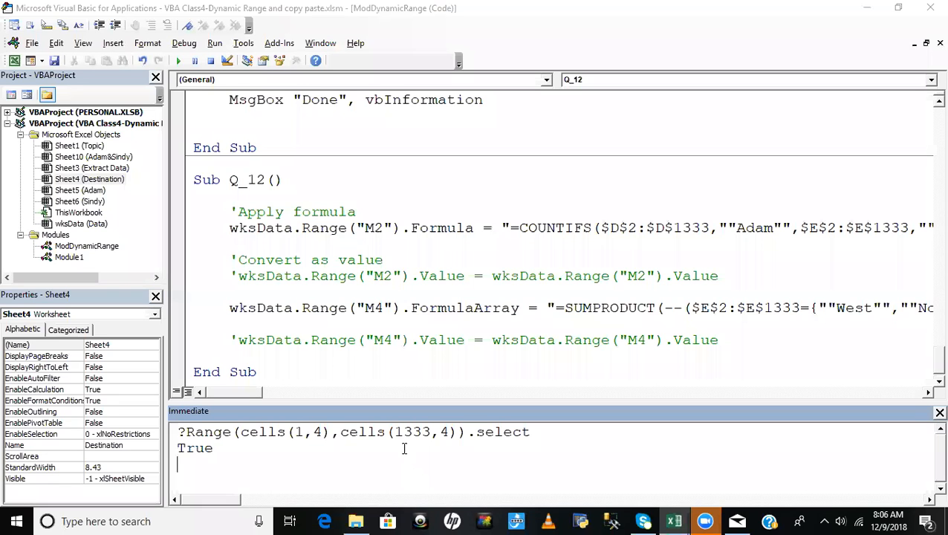
double_click(541, 434)
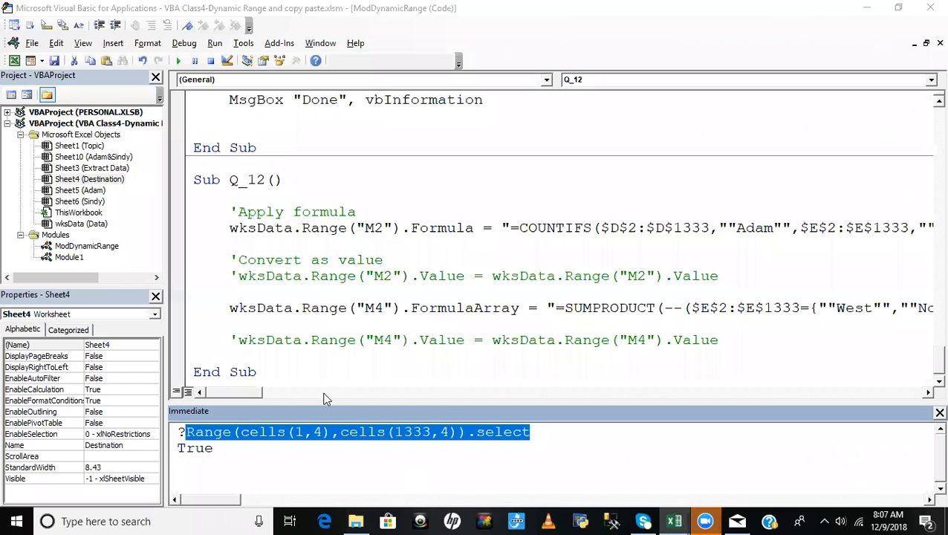
left_click(301, 375)
key("Return")
key("Return")
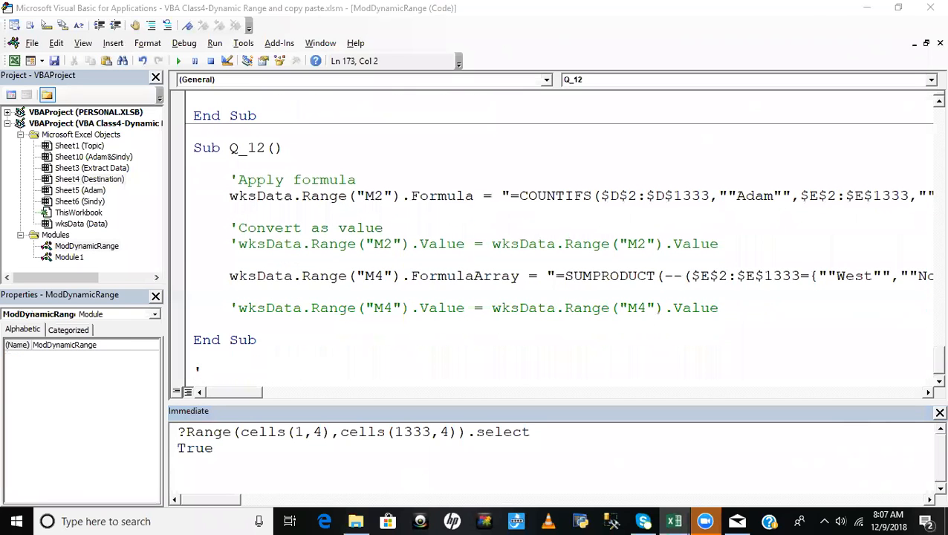
type("'")
key("ctrl+v")
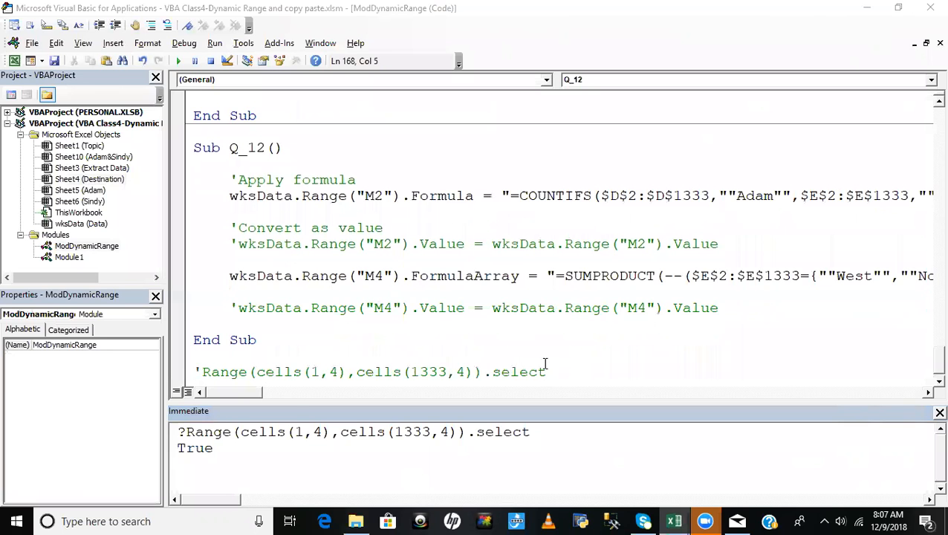
- Read topic 22 on the Topic sheet of the workbook, about applying an advanced filter
key("alt+F11")
left_click(93, 482)
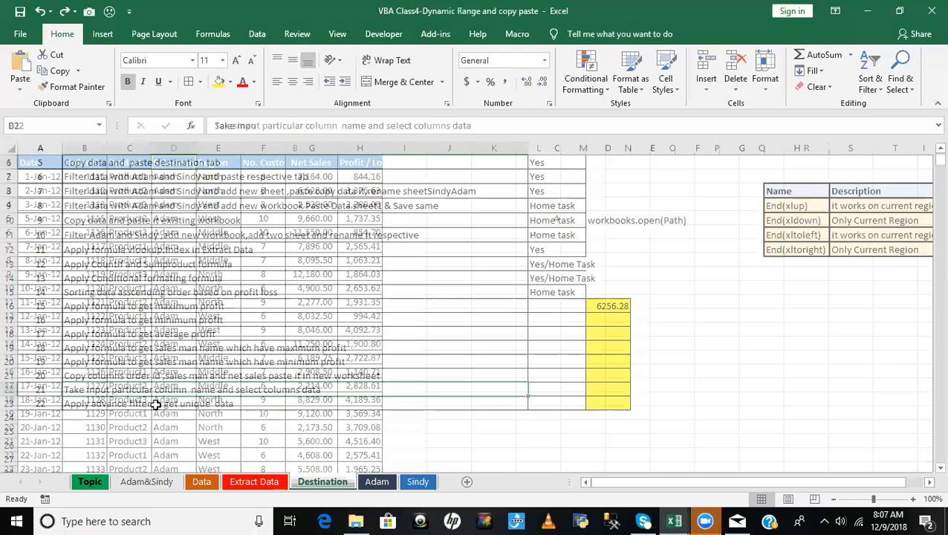
left_click(88, 409)
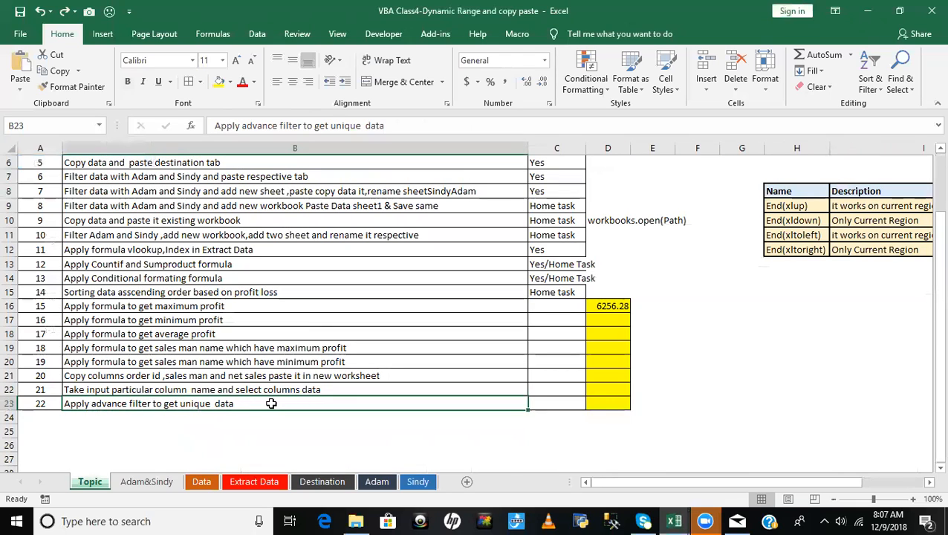
- Start an Advanced Filter on the Data sheet with the Salesman values D2:D1333 as the list range
left_click(202, 481)
key("ctrl+Home")
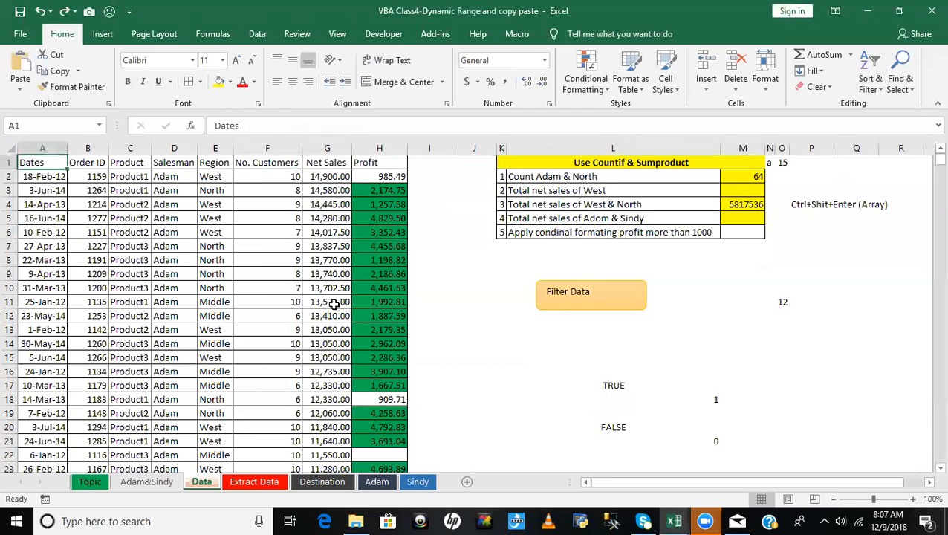
left_click(255, 33)
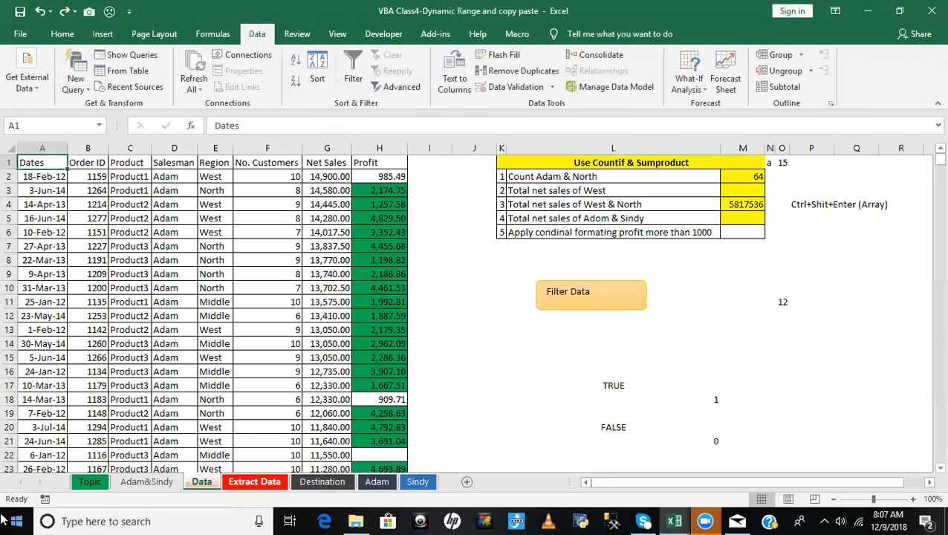
left_click(391, 86)
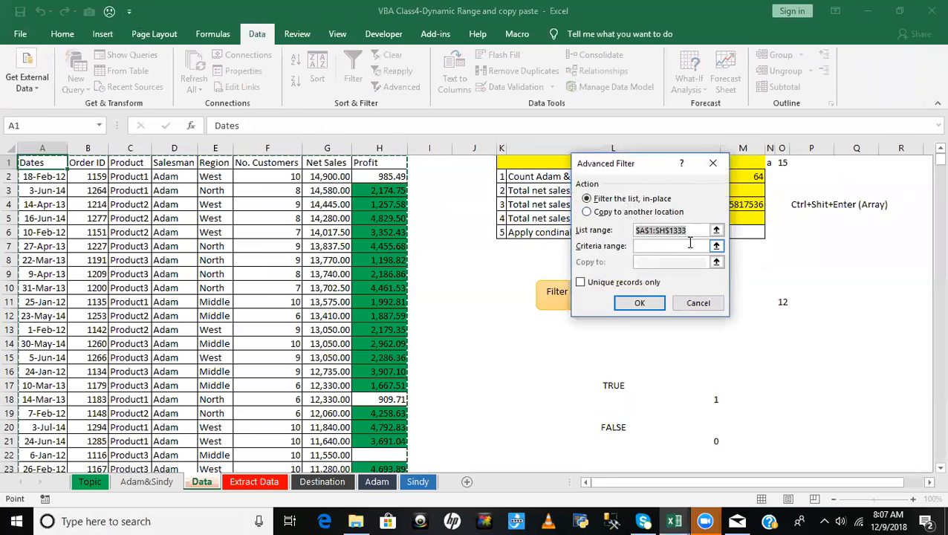
left_click(715, 230)
left_click(177, 174)
key("ctrl+shift+Down")
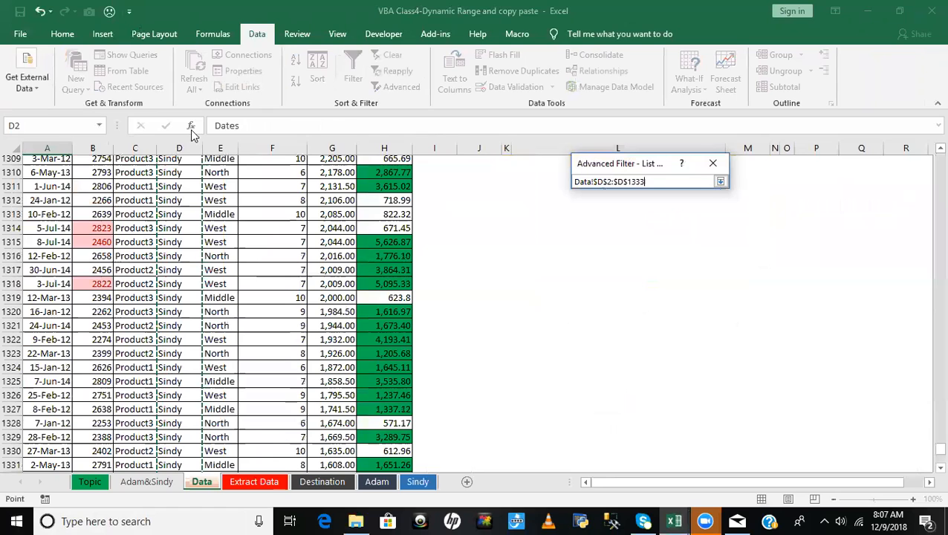
left_click(720, 181)
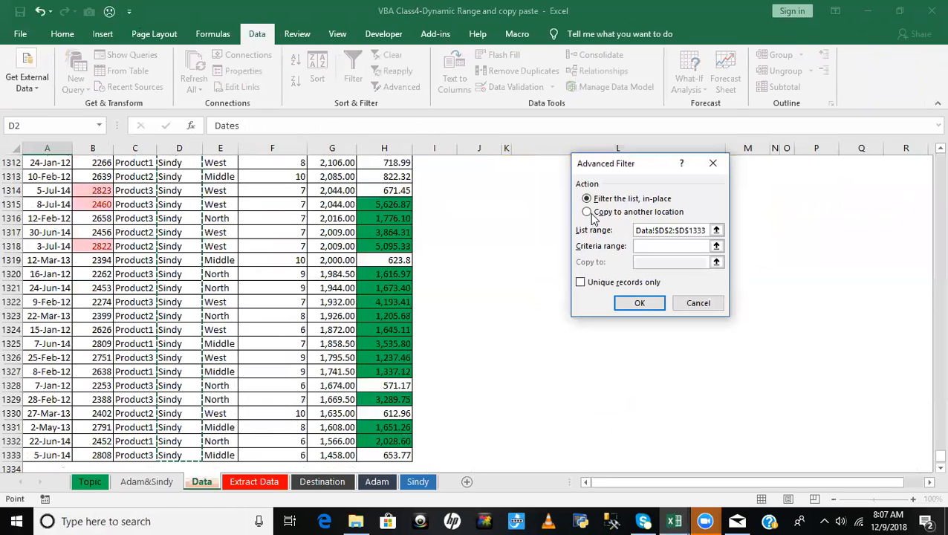
- Set the Advanced Filter to copy to another location, with T1 on the Data sheet as the target cell
left_click(588, 212)
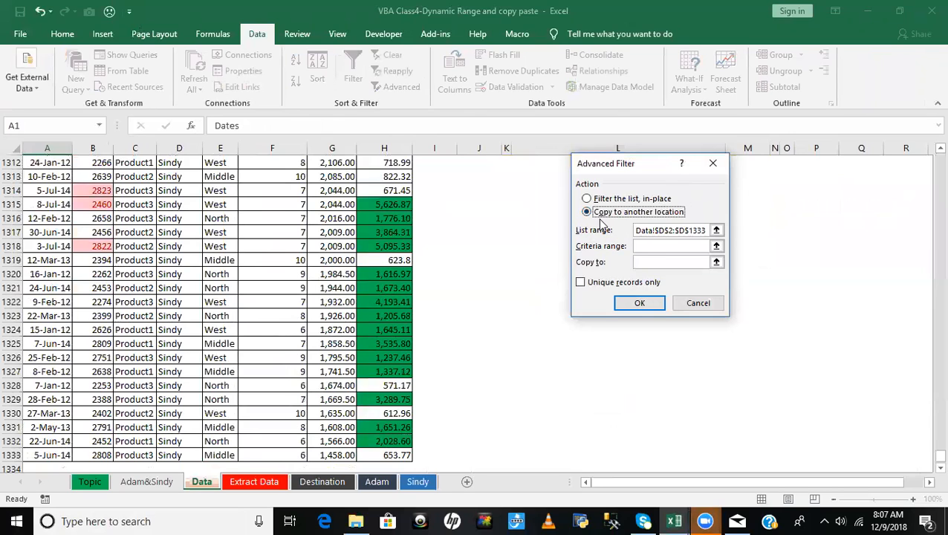
left_click_drag(643, 168, 591, 282)
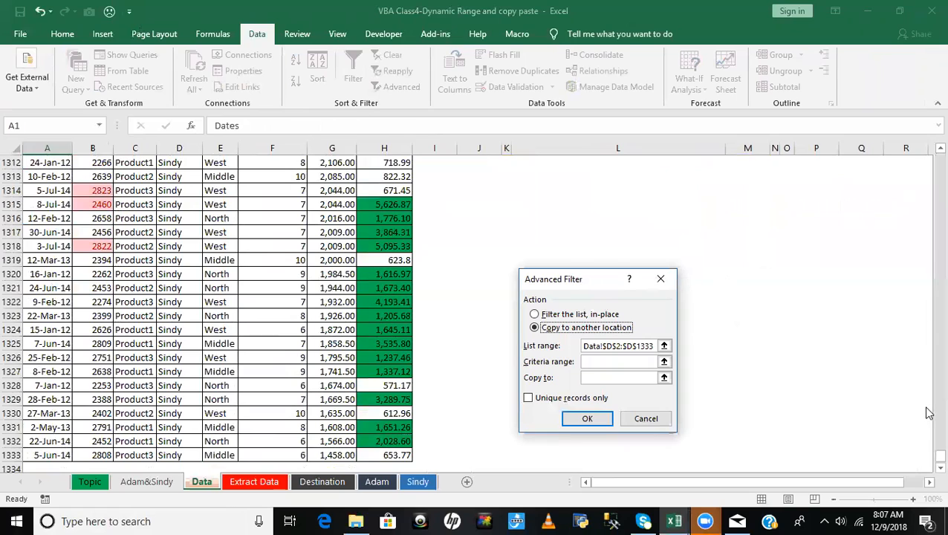
left_click(663, 378)
left_click(652, 227)
key("BackSpace")
key("BackSpace")
key("BackSpace")
key("BackSpace")
type("21")
key("ctrl+Up")
key("ctrl+Up")
key("ctrl+Up")
key("ctrl+Up")
key("ctrl+Up")
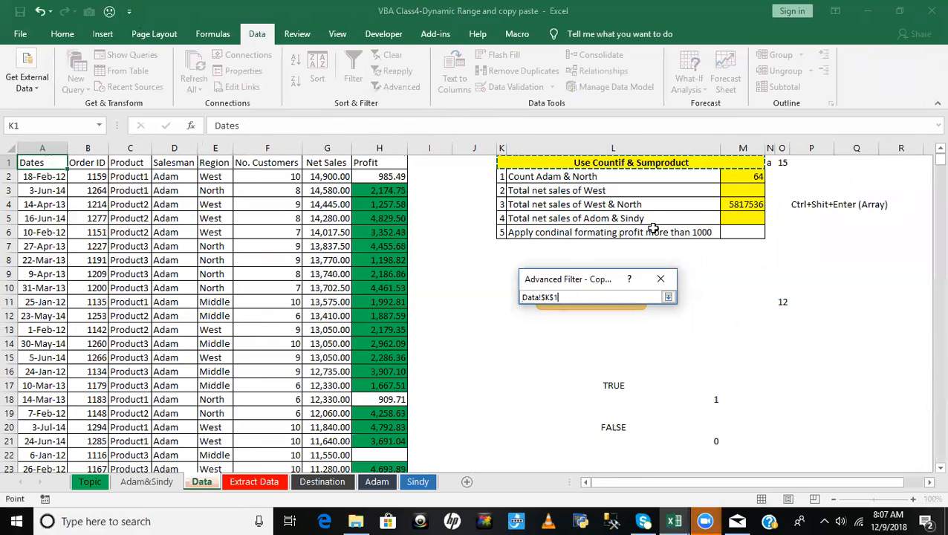
key("Right")
key("Right")
key("Right")
key("Right")
key("Right")
key("Right")
key("Right")
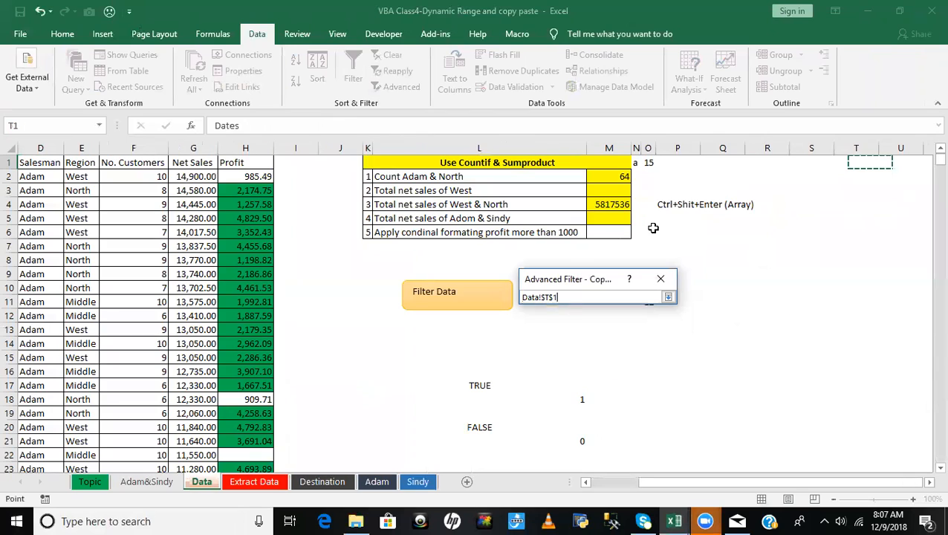
left_click(668, 298)
- Limit the Advanced Filter to unique records only, run it and review the extracted list in column T
left_click(528, 399)
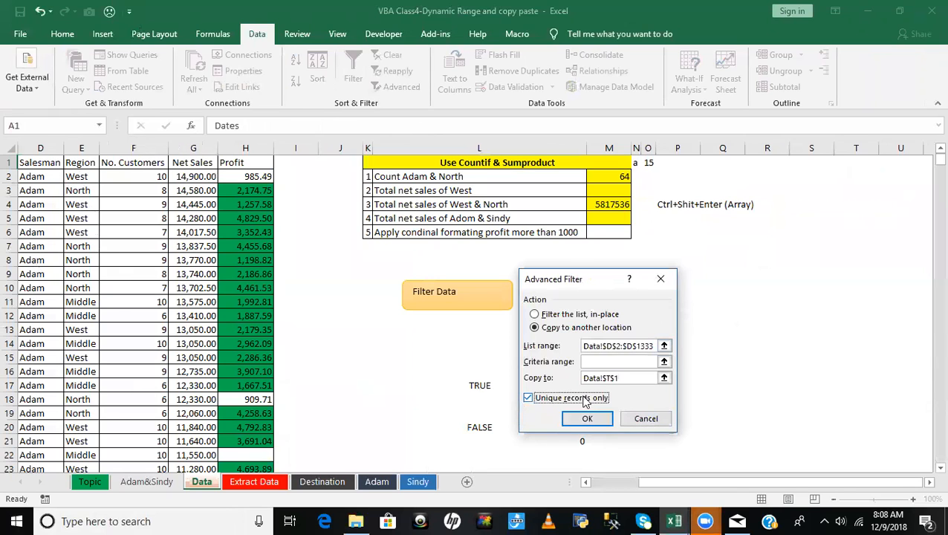
left_click(590, 418)
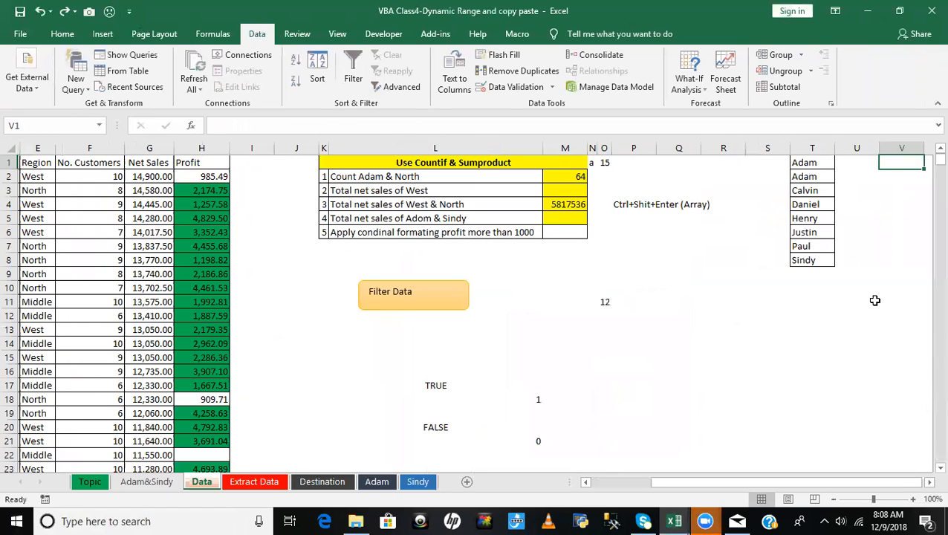
key("Left")
key("Left")
key("Down")
key("Down")
key("Down")
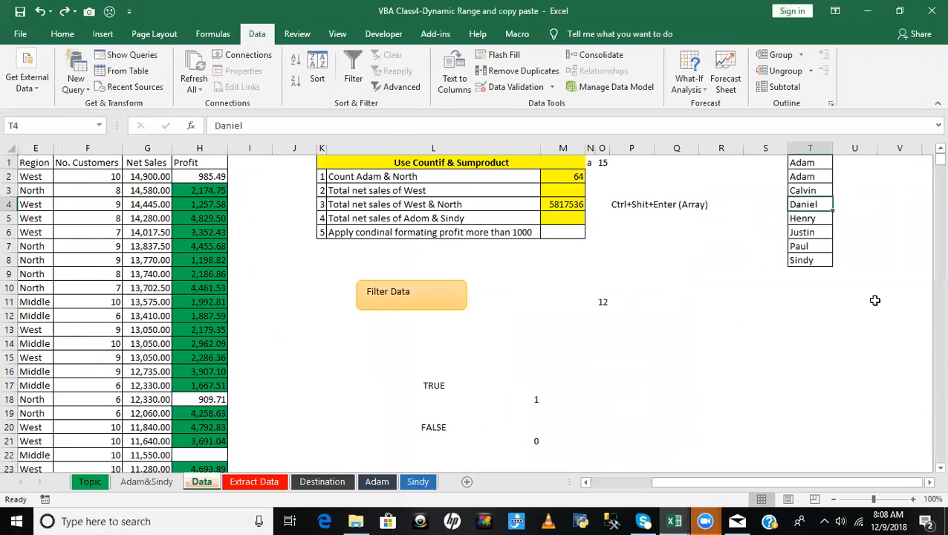
- Go through the extracted salesman names in column T of the Data sheet, from T1 to T8
key("Down")
key("Up")
key("Up")
key("Up")
key("Up")
key("Down")
key("Down")
key("Down")
key("Down")
key("Down")
key("Down")
key("Down")
key("Up")
key("Up")
key("Up")
key("Up")
key("Up")
key("Up")
key("Up")
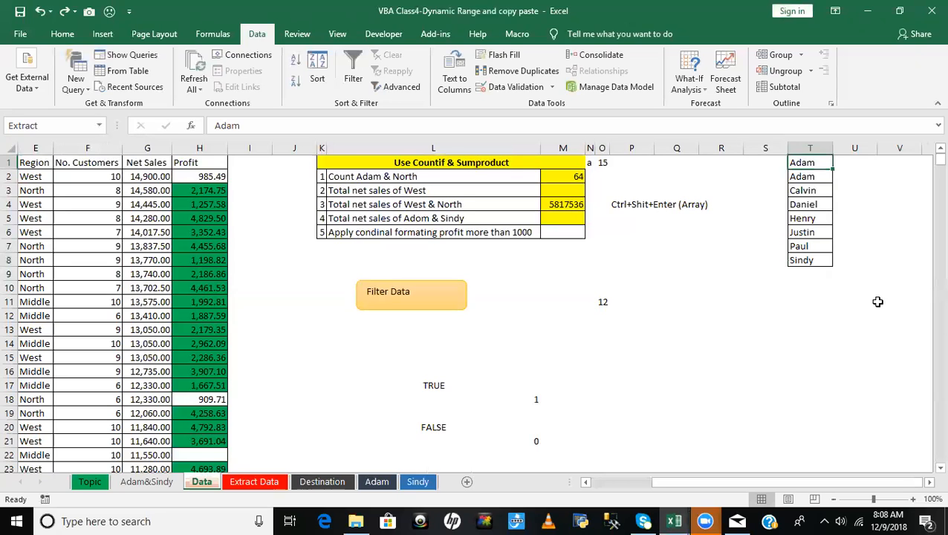
left_click(590, 342)
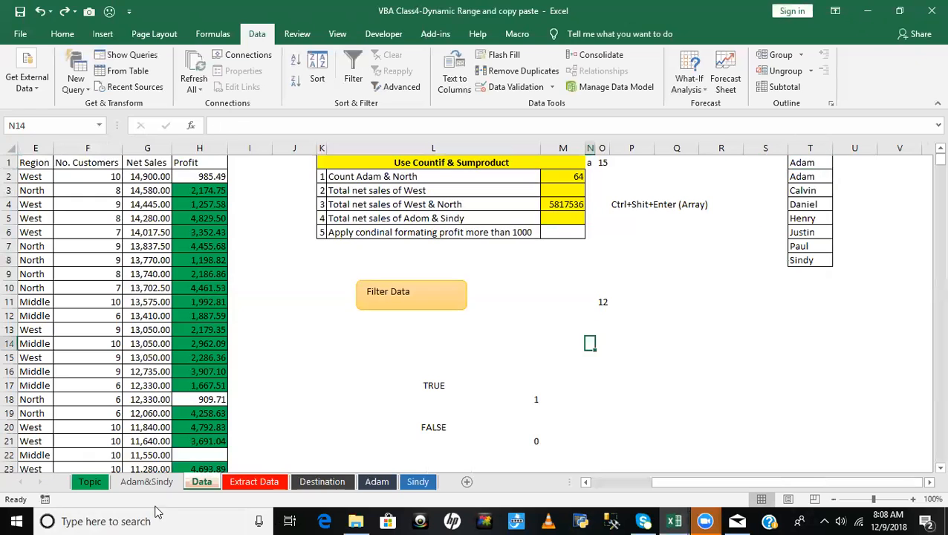
- Mark topics 15 to 22 on the Topic sheet as Home task by copying the entry from topic 14 in the Cover column
left_click(90, 481)
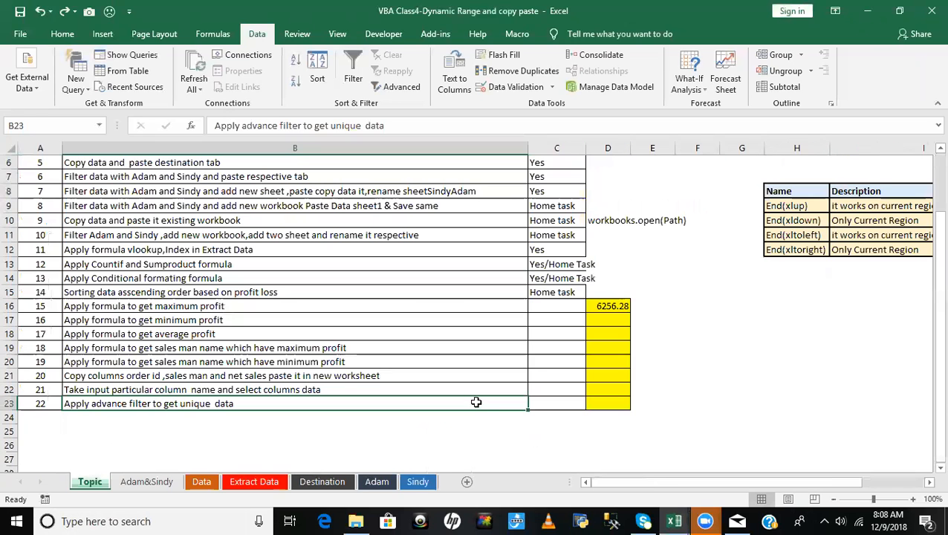
left_click(561, 305)
left_click(556, 292)
key("ctrl+c")
left_click(554, 305)
key("ctrl+v")
left_click(559, 320)
key("ctrl+v")
left_click(559, 333)
key("ctrl+v")
key("ctrl")
key("ctrl")
left_click(555, 349)
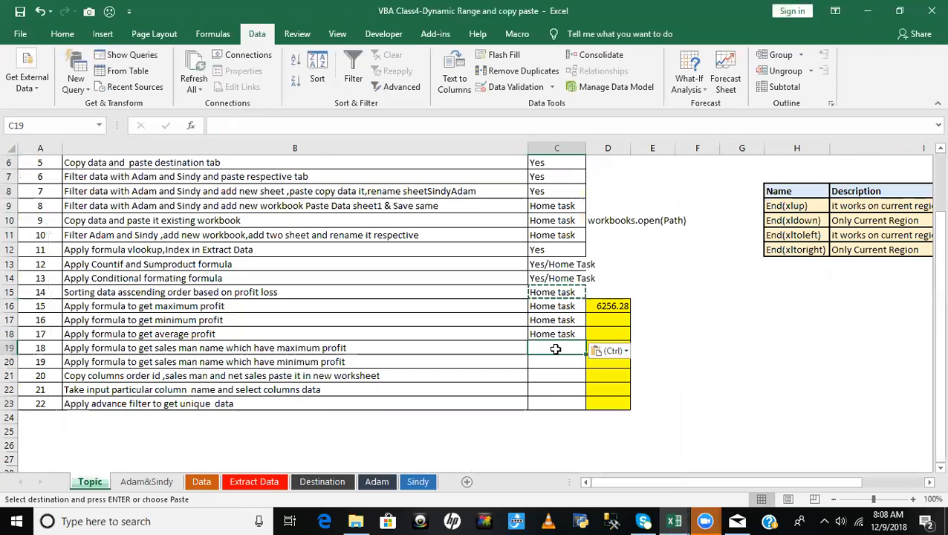
key("ctrl+v")
left_click(549, 361)
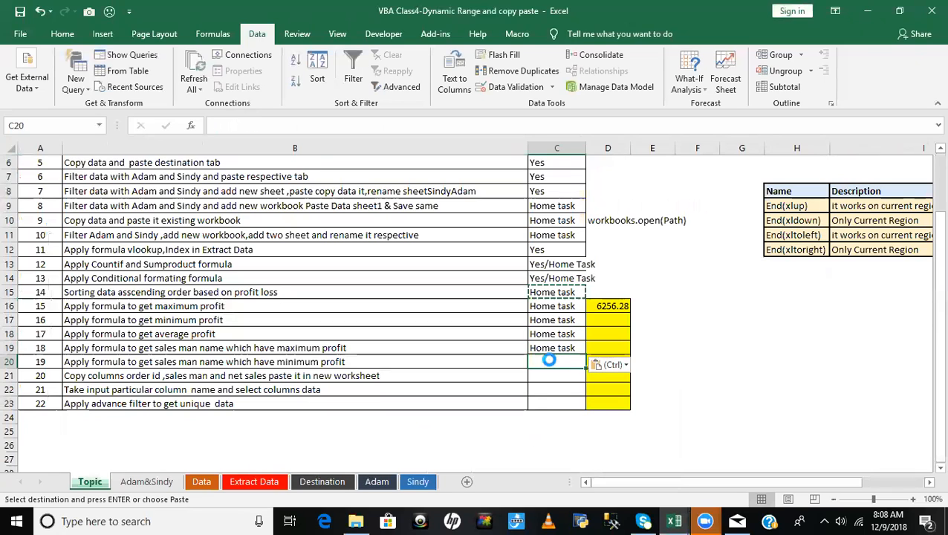
key("ctrl+v")
left_click(553, 374)
key("ctrl+v")
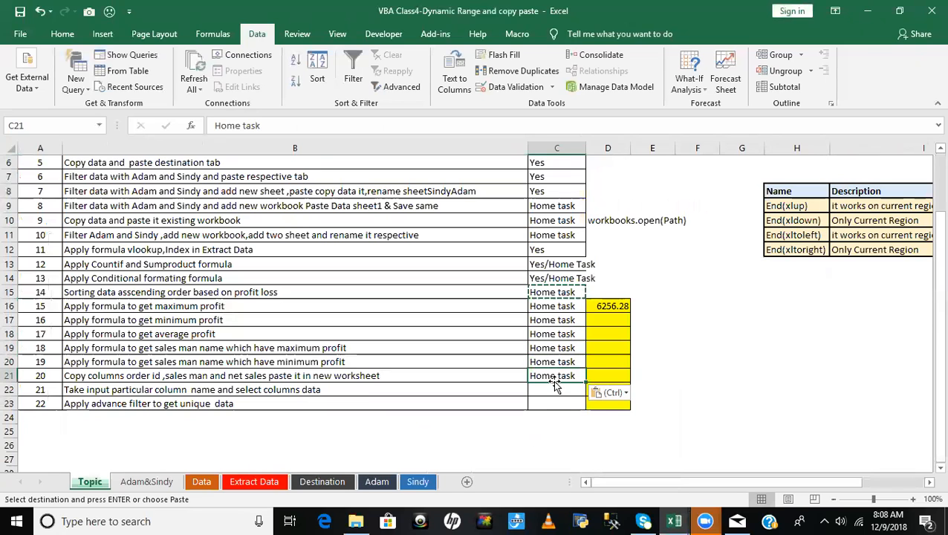
left_click(554, 386)
key("ctrl+v")
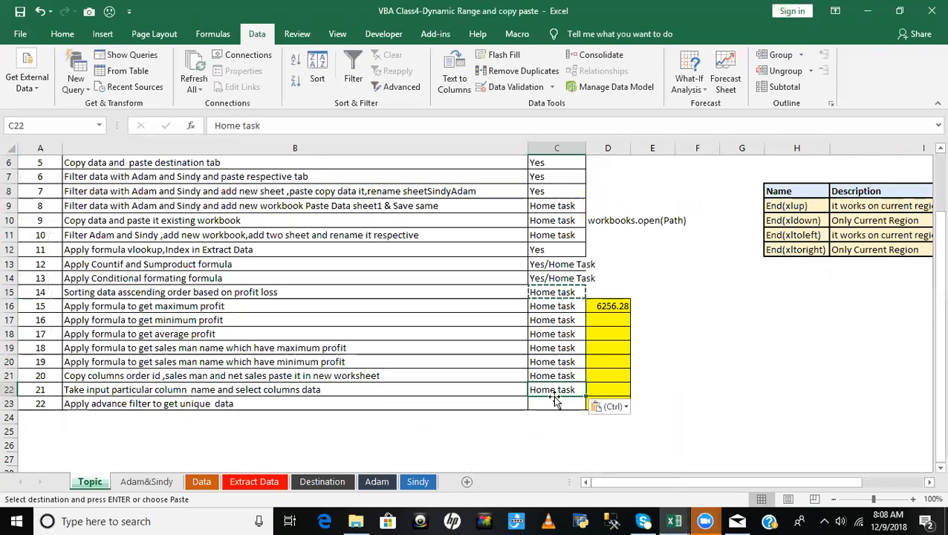
left_click(553, 405)
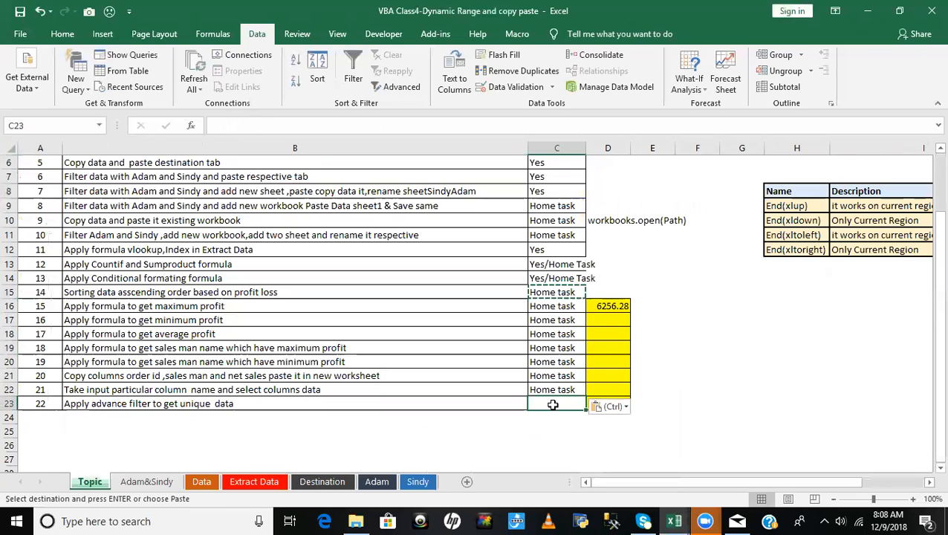
key("ctrl+v")
key("Escape")
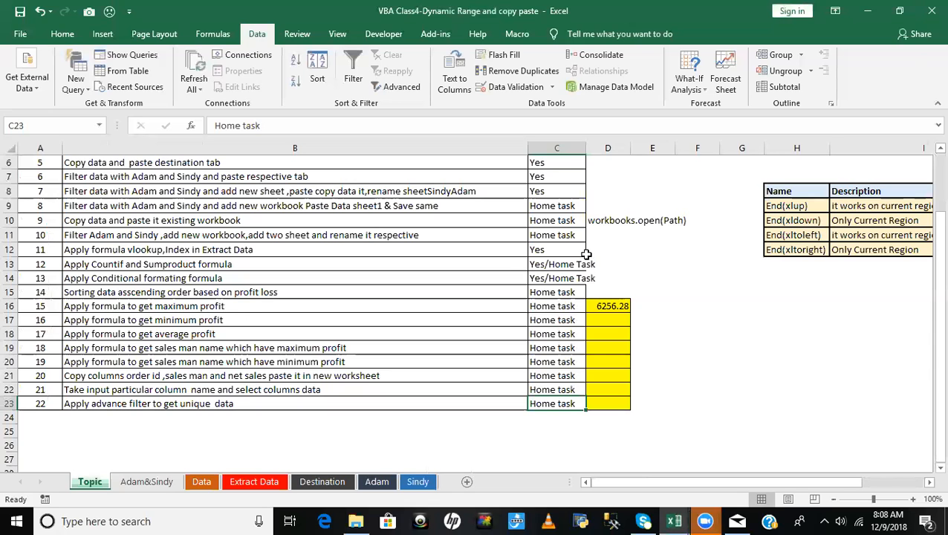
- Save the VBA Class4-Dynamic Range and copy paste workbook and close it
left_click(516, 264)
scroll(516, 263, "up", 2)
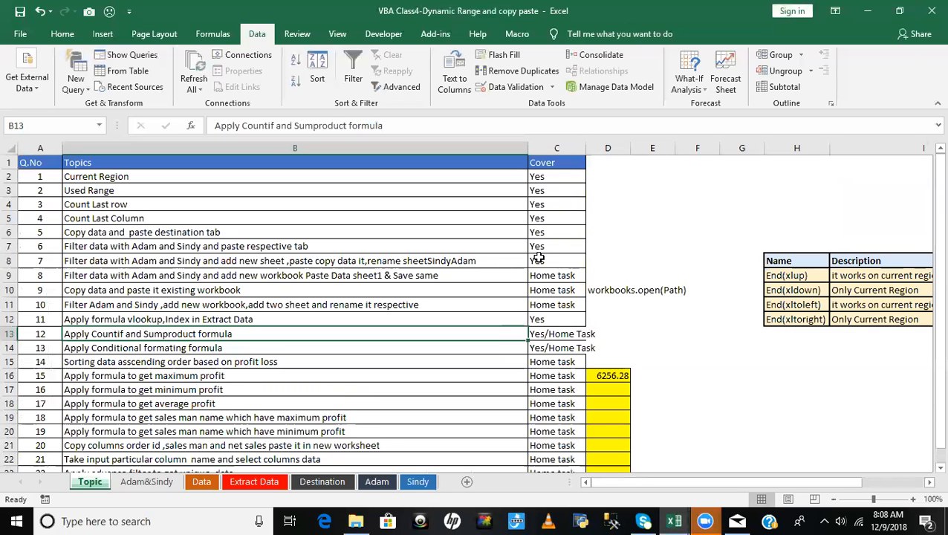
key("ctrl+s")
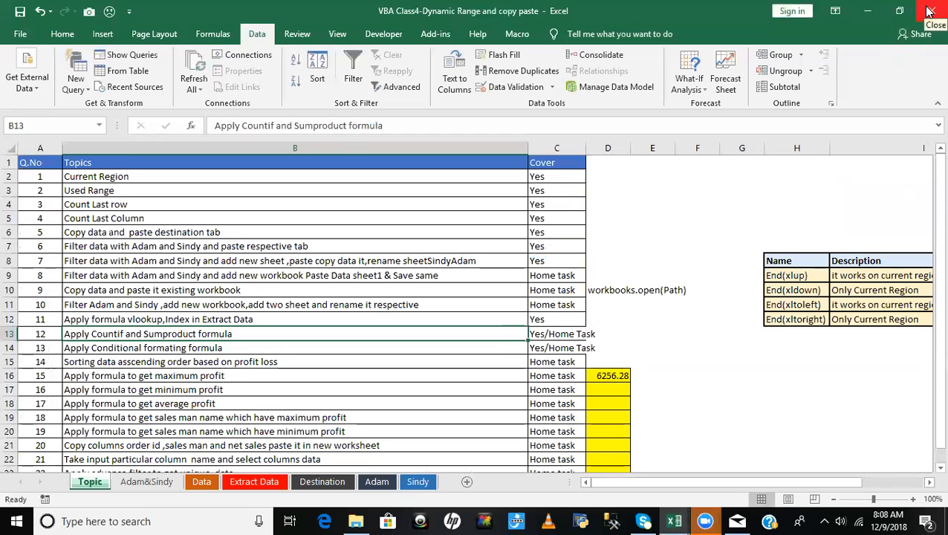
left_click(554, 310)
scroll(555, 315, "down", 1)
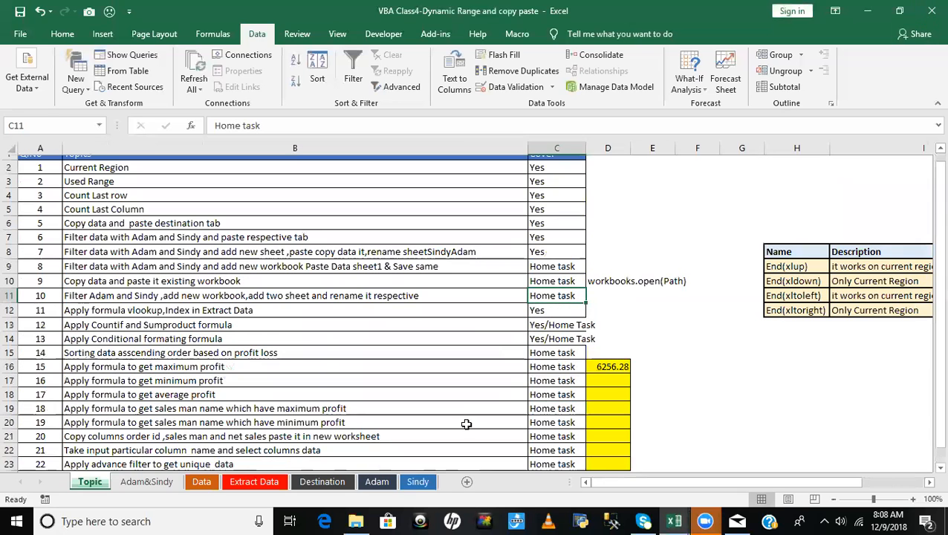
scroll(519, 335, "down", 1)
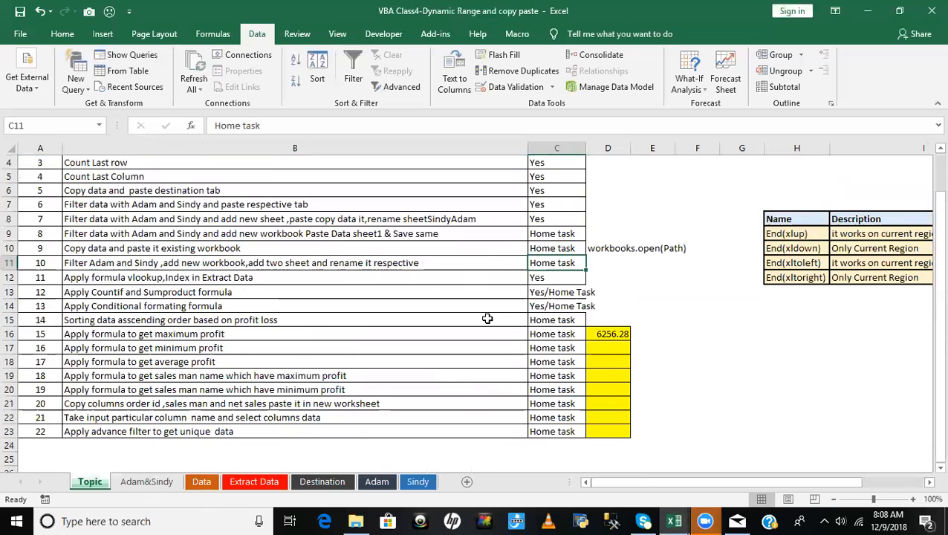
left_click(931, 12)
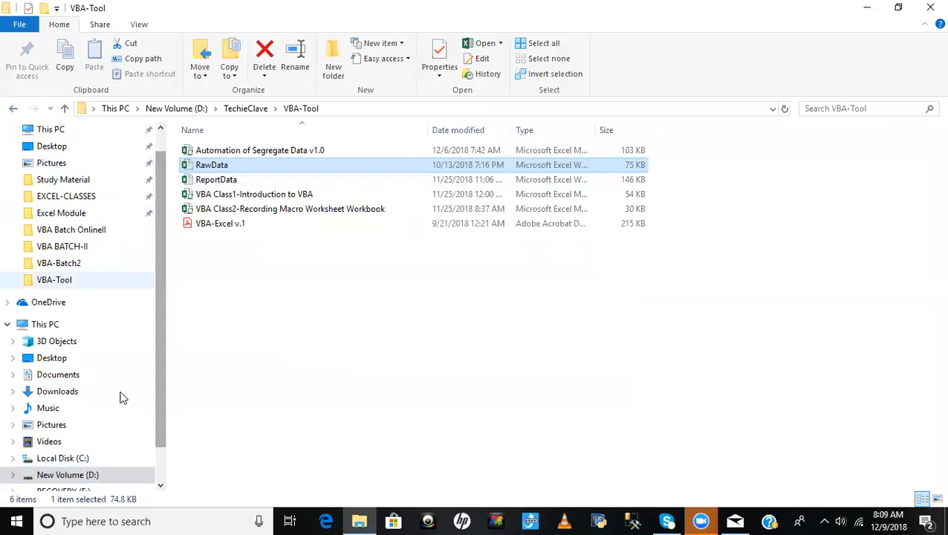
- Copy the VBA Class5 - Logical Condition file from the TechieClave > VBA-Batch2 > VBA Module folder on drive D in File Explorer
left_click(68, 475)
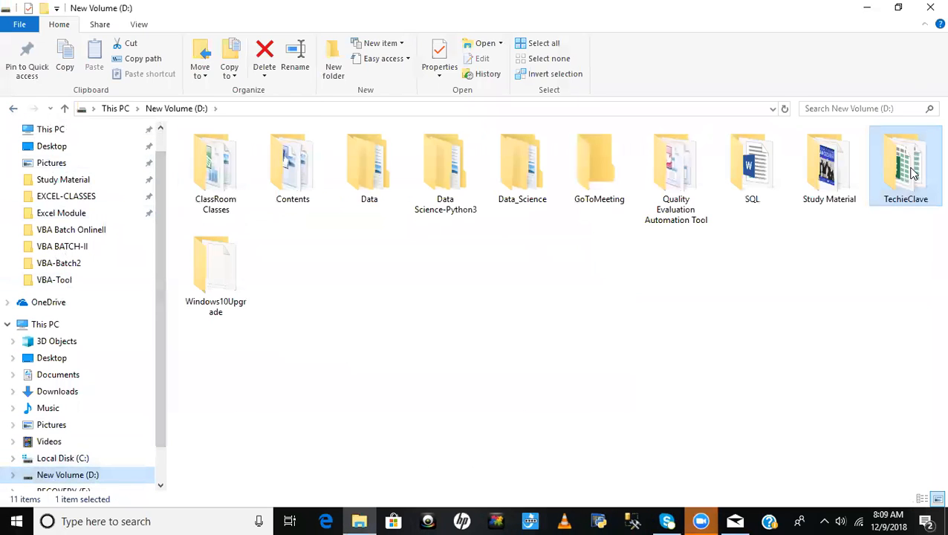
double_click(900, 179)
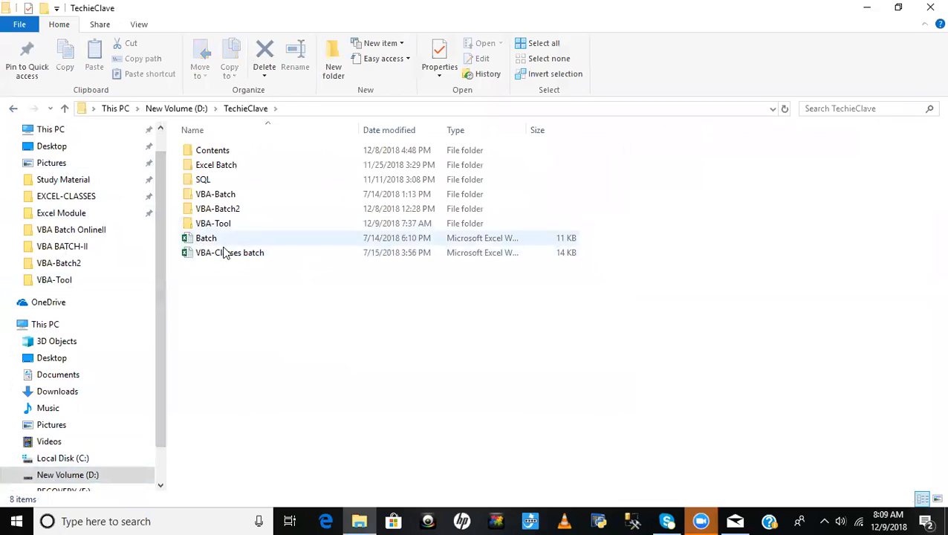
double_click(221, 215)
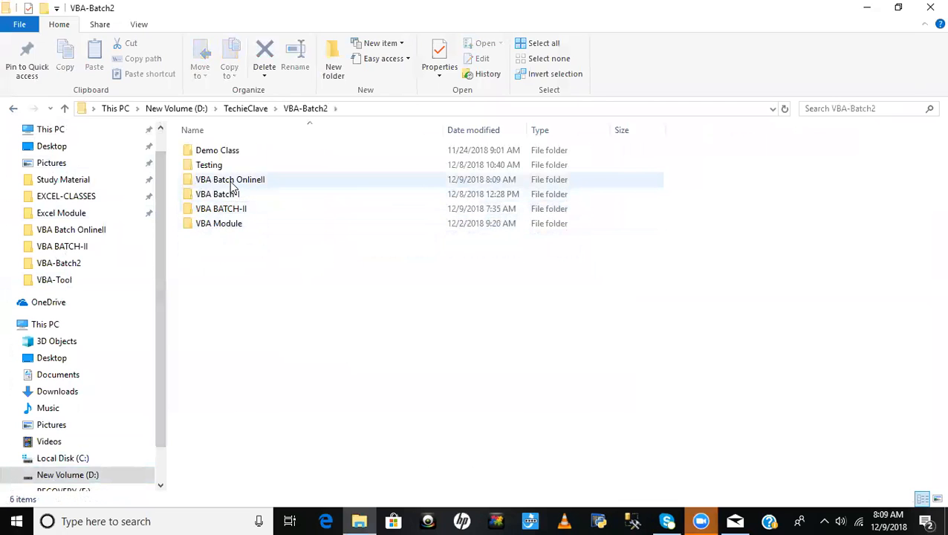
double_click(226, 223)
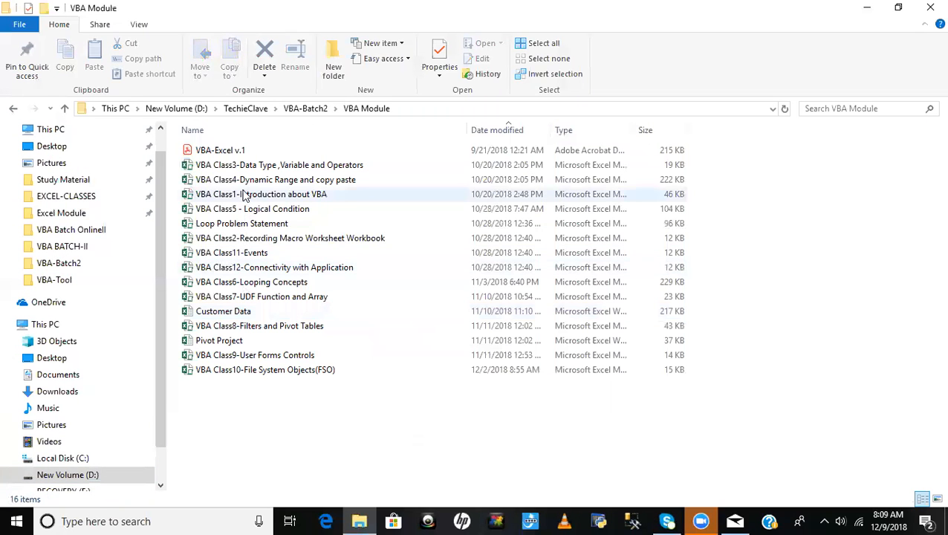
left_click(252, 211)
key("ctrl+c")
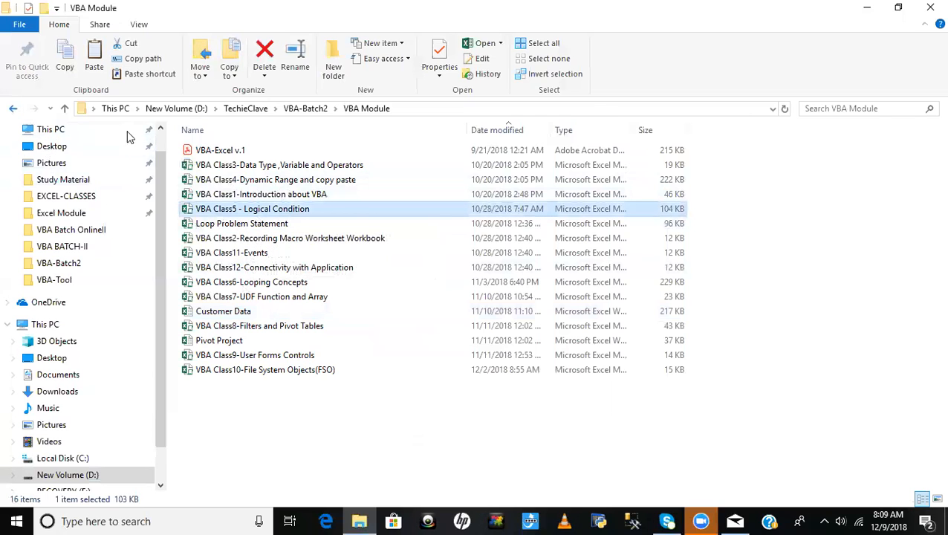
- Paste the VBA Class5 - Logical Condition file into the VBA Batch OnlineII folder of VBA-Batch2
key("BackSpace")
double_click(238, 193)
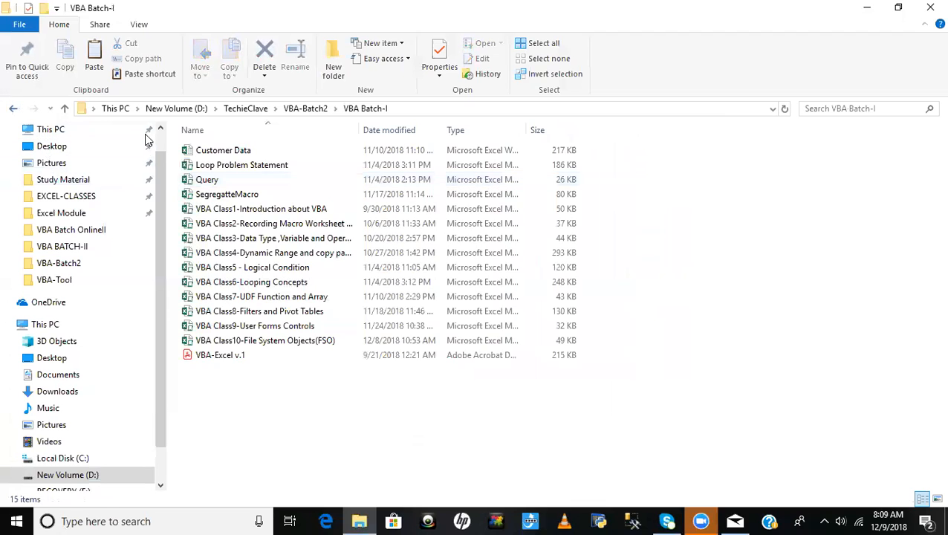
key("BackSpace")
double_click(253, 180)
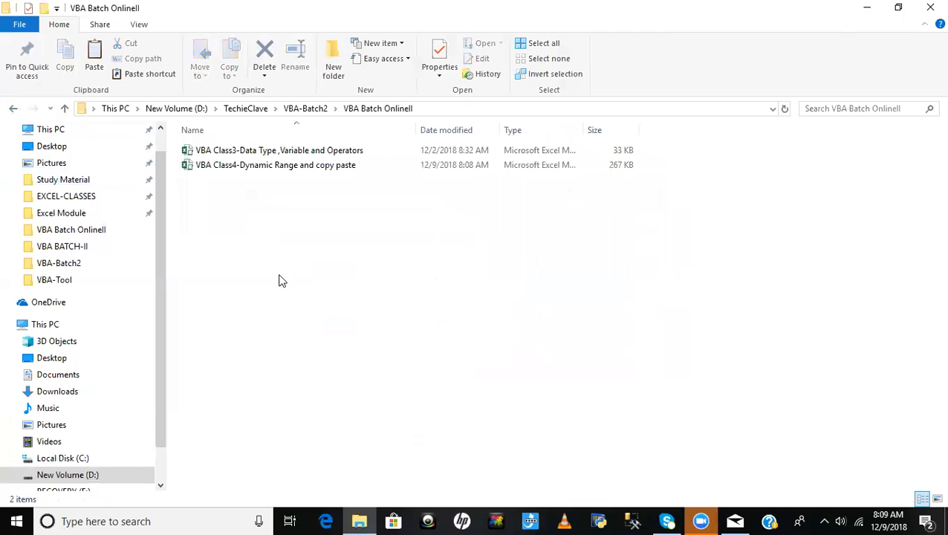
key("ctrl+v")
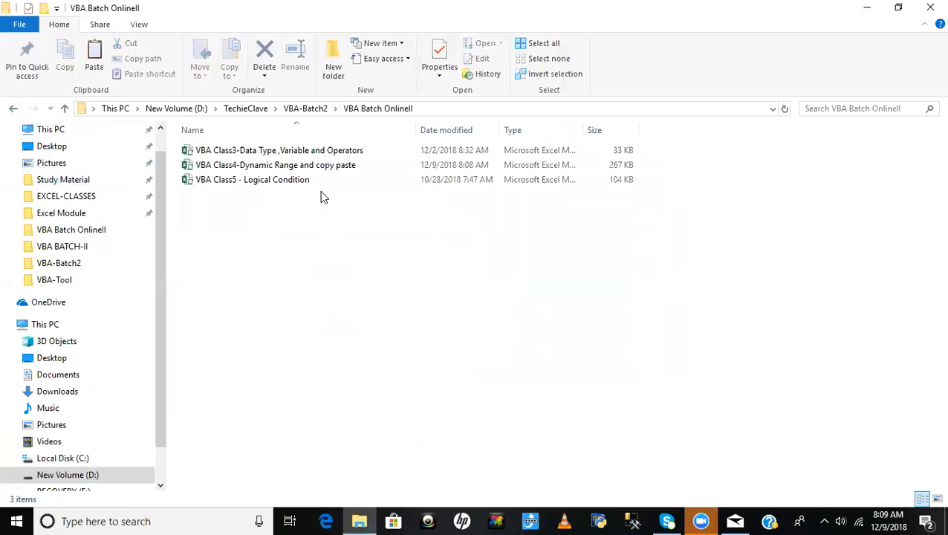
- Copy the VBA Class3 and VBA Class4 workbooks from the VBA Batch OnlineII folder and switch to the Mail app
left_click(292, 152)
key("shift+Down")
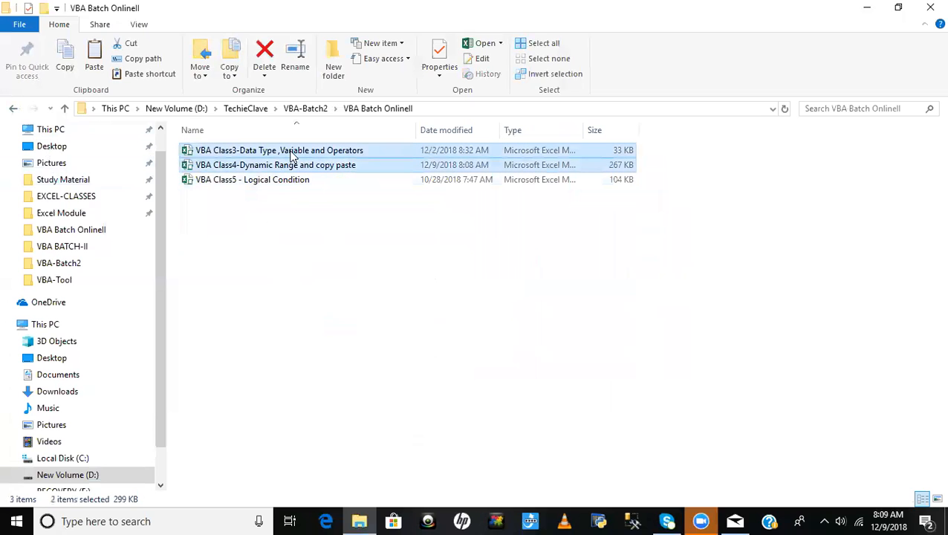
left_click(736, 520)
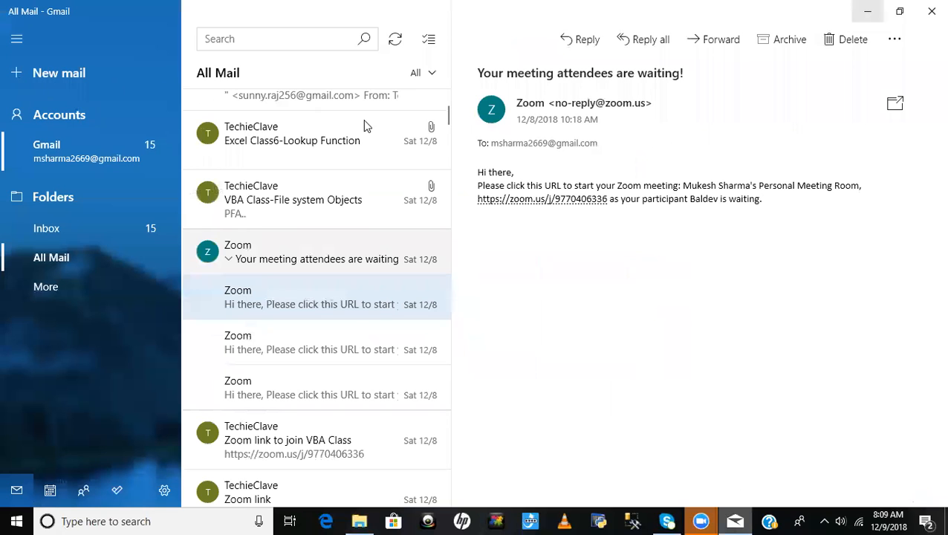
- Start a new message addressed to the recipient's e-mail, with the subject "VBA Class4-Dynamic Range and copy paste"
key("ctrl+n")
type("st")
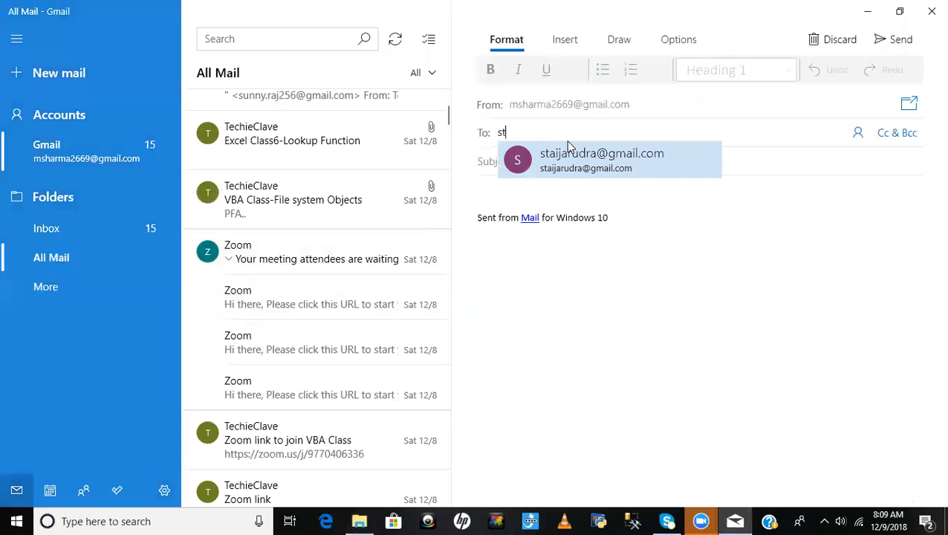
key("Return")
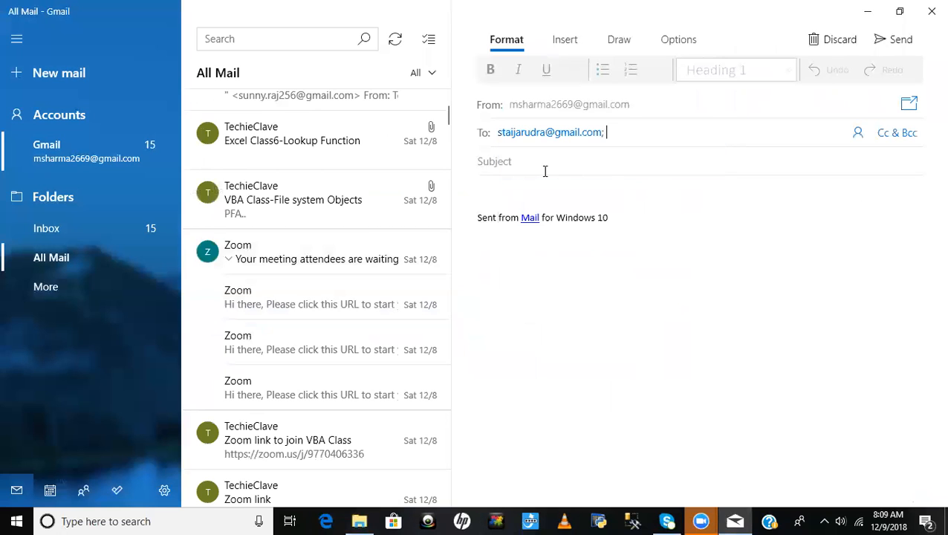
type("VBA Class4-Dynamic Range and copy paste")
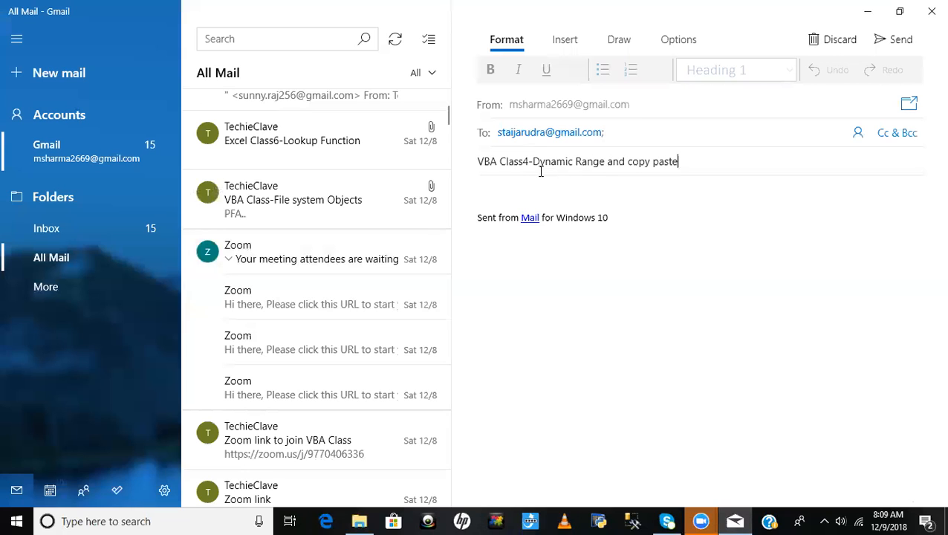
- Replace the default signature with "PFa.." in the message body and attach the copied VBA Class3 and VBA Class4 workbooks
left_click(641, 247)
key("ctrl+a")
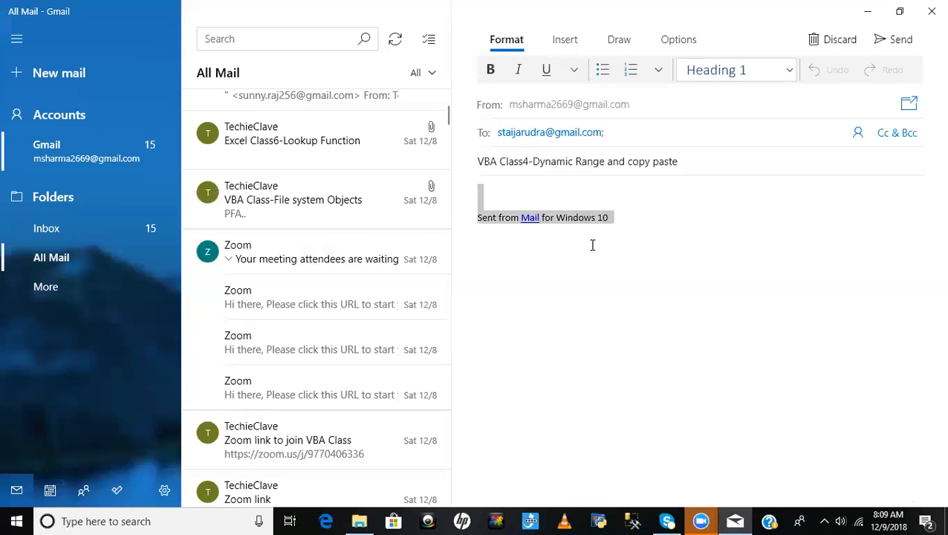
key("Delete")
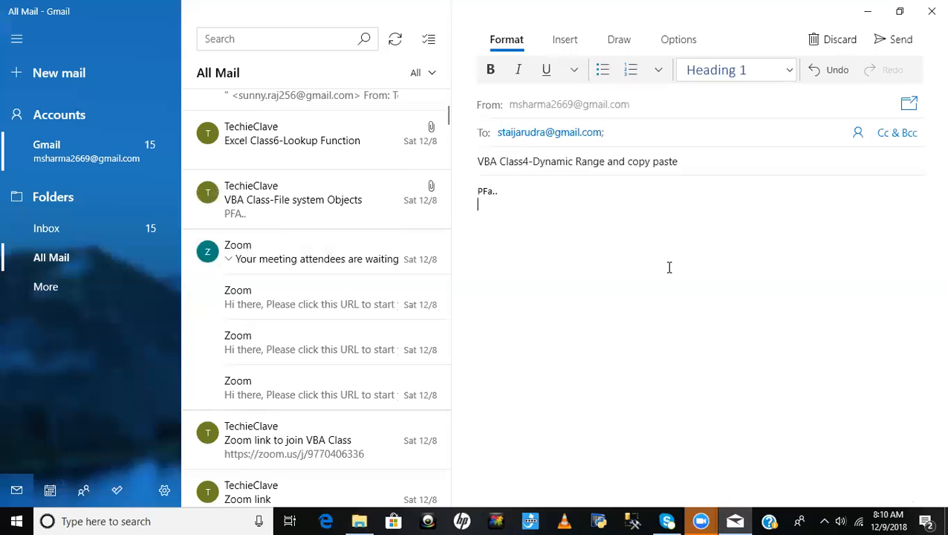
key("ctrl+v")
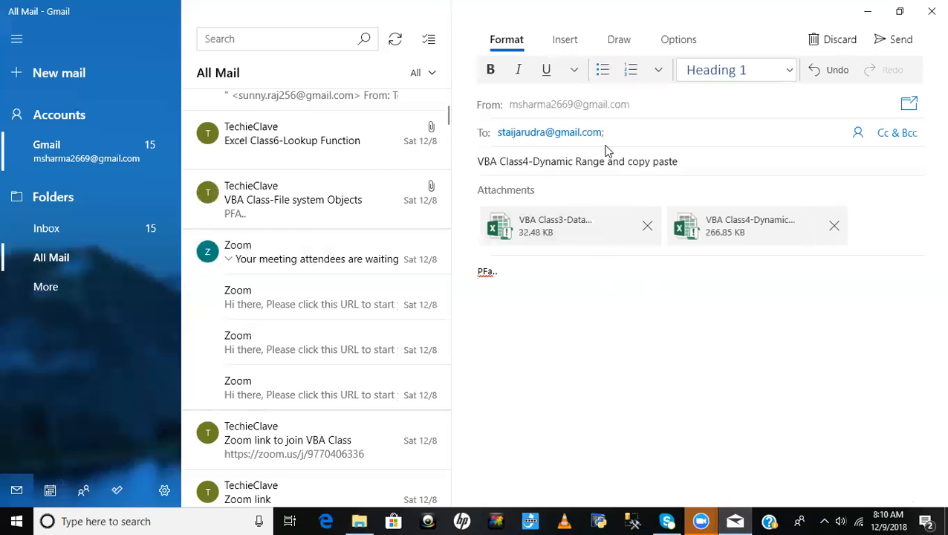
- Replace the recipient in the To field with the correctly spelled e-mail address
left_click_drag(623, 133, 497, 132)
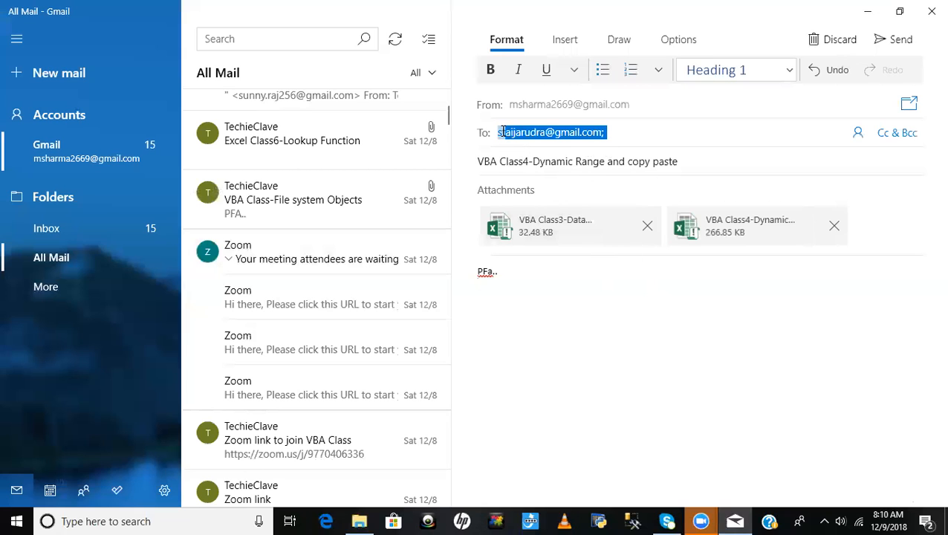
key("BackSpace")
type("s")
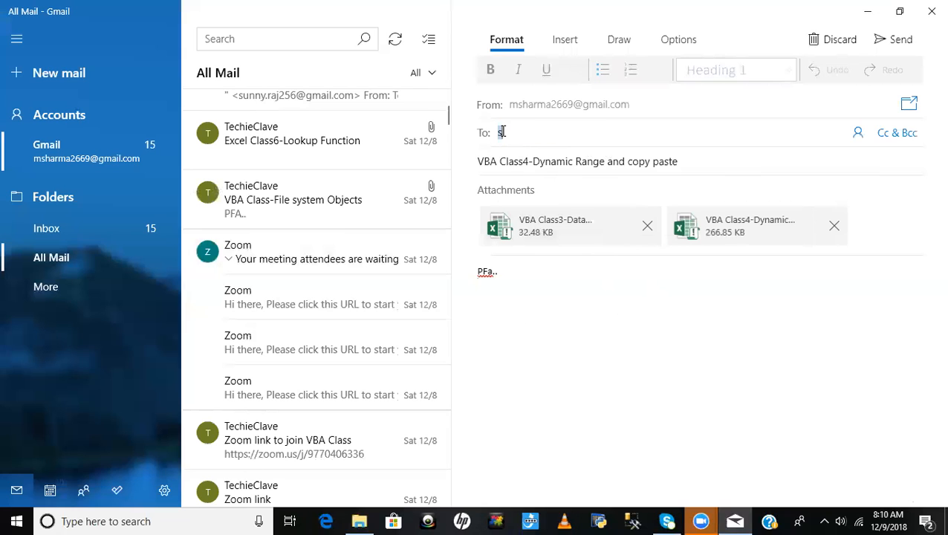
type("ati")
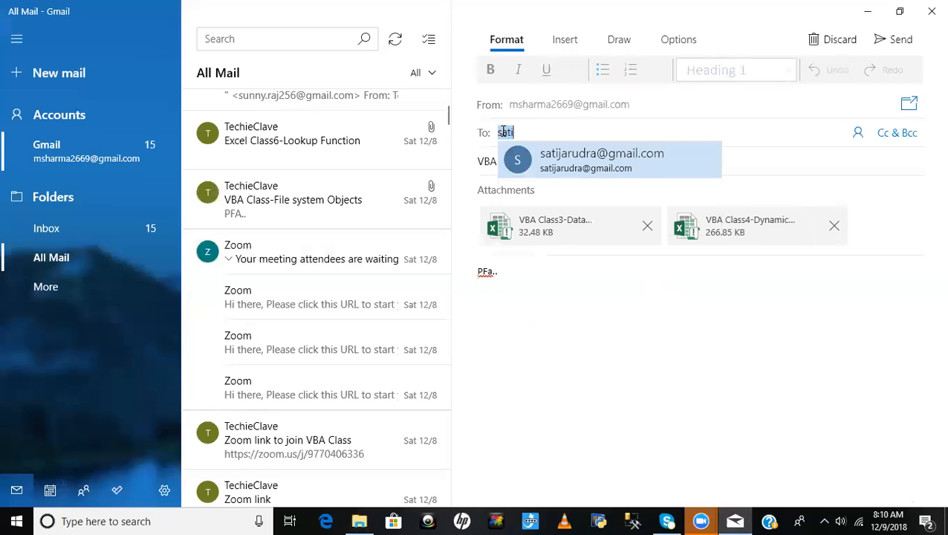
key("Return")
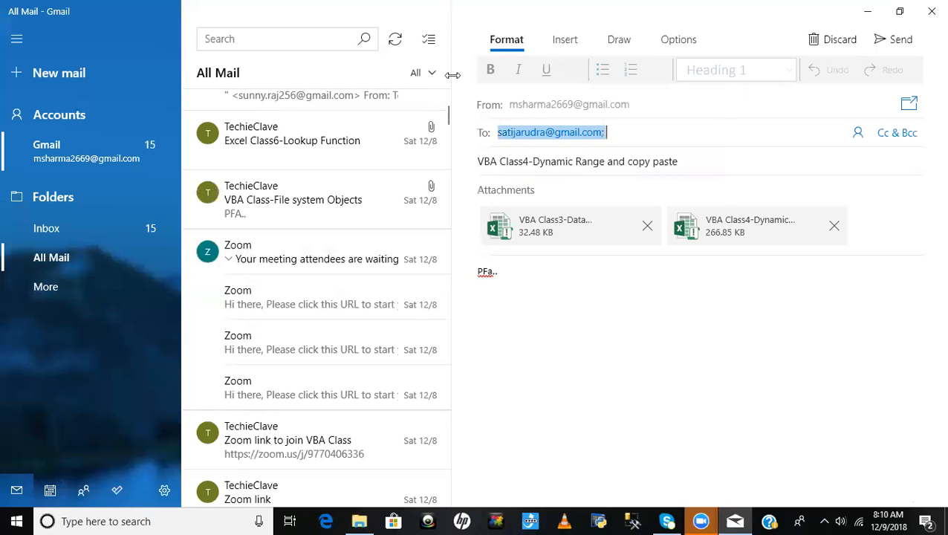
left_click(504, 145)
left_click(571, 131)
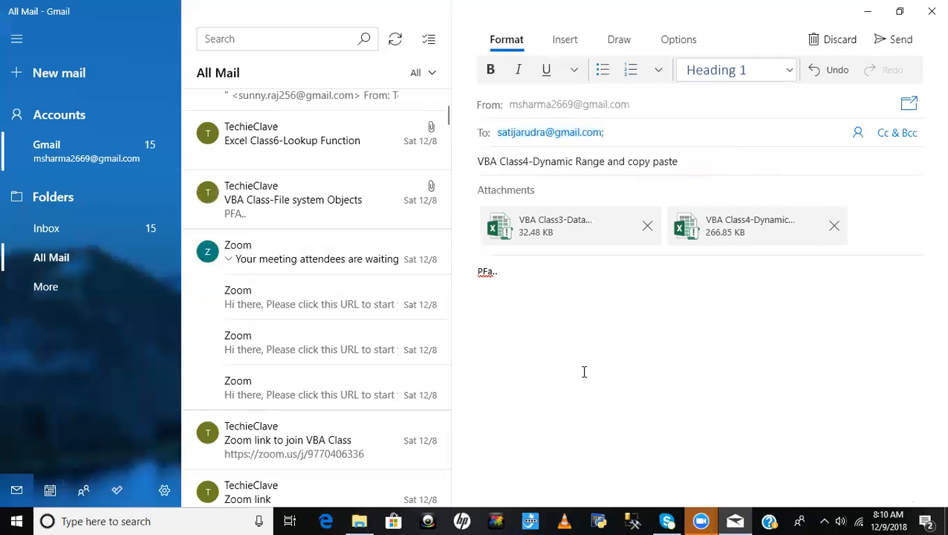
- Send the message with the class workbooks, and open the VBA Class5 - Logical Condition workbook from File Explorer
left_click(899, 40)
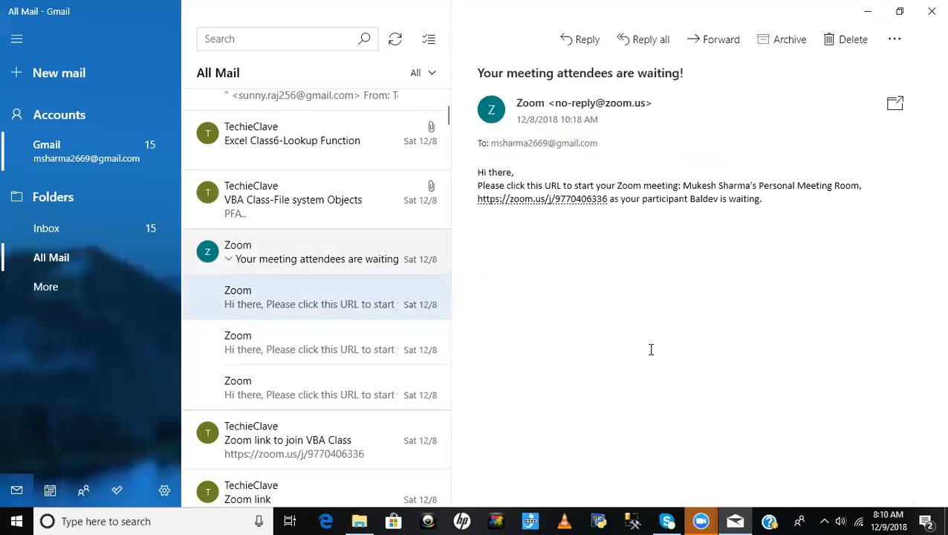
key("alt+Tab")
left_click(296, 238)
double_click(286, 182)
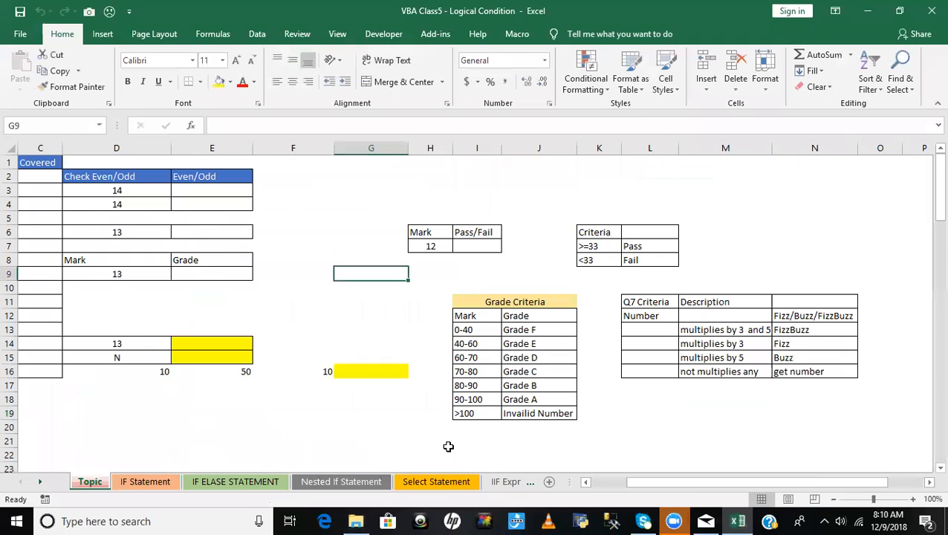
- Review the next class's topics on the Topic sheet, from If Statement down to Check Greater Number
left_click_drag(721, 482, 644, 483)
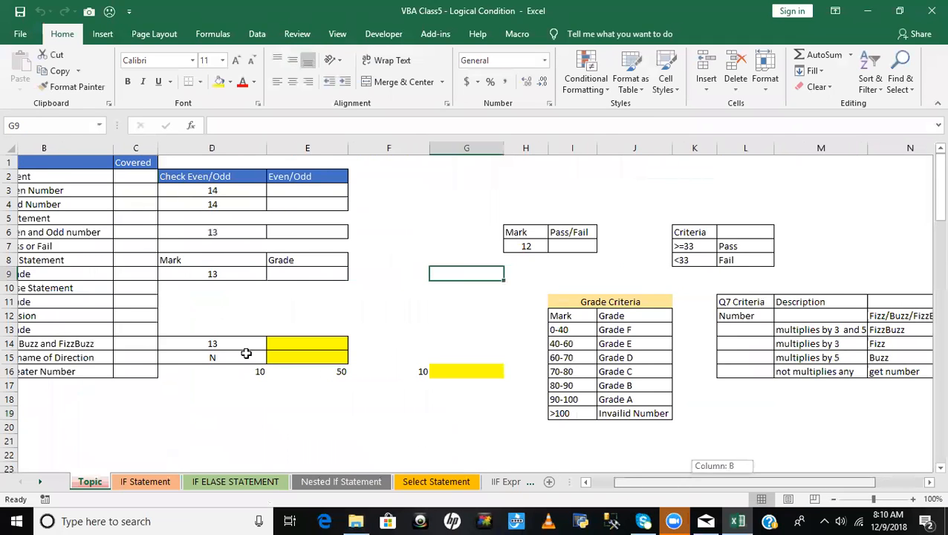
left_click_drag(246, 354, 70, 211)
left_click(89, 179)
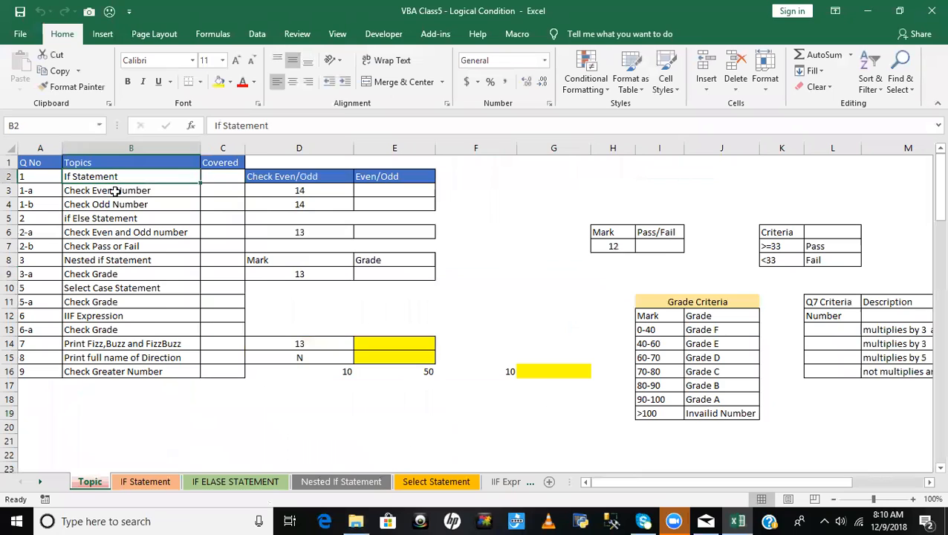
left_click(107, 204)
left_click(95, 220)
left_click(97, 260)
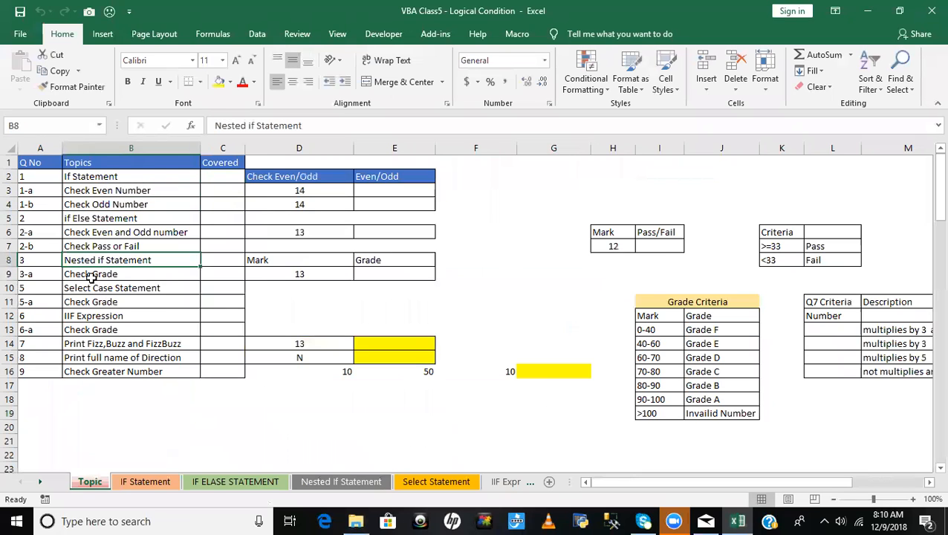
left_click(81, 318)
left_click(93, 348)
left_click(111, 381)
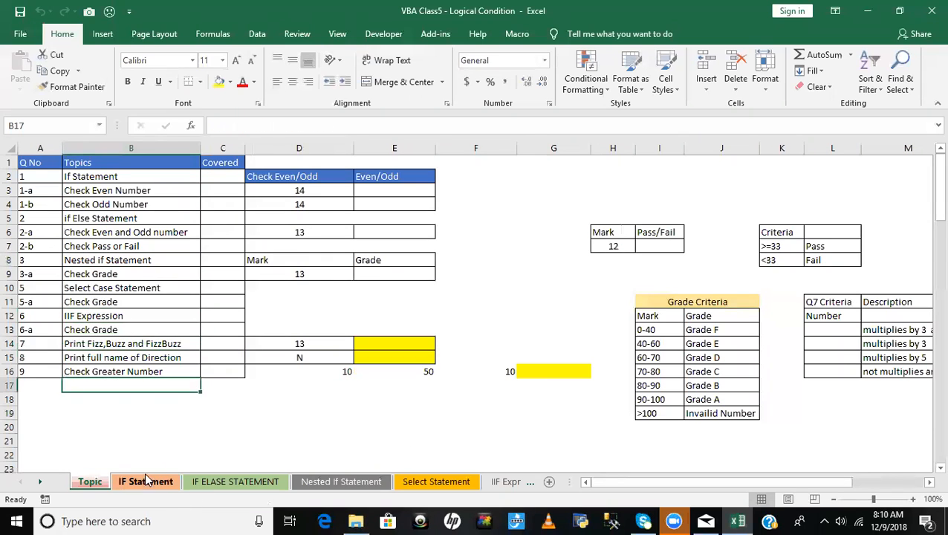
- Look through the IF Statement, IF ELASE STATEMENT, Nested If Statement and Select Statement sheets and close the Class5 workbook
left_click(145, 480)
left_click(236, 479)
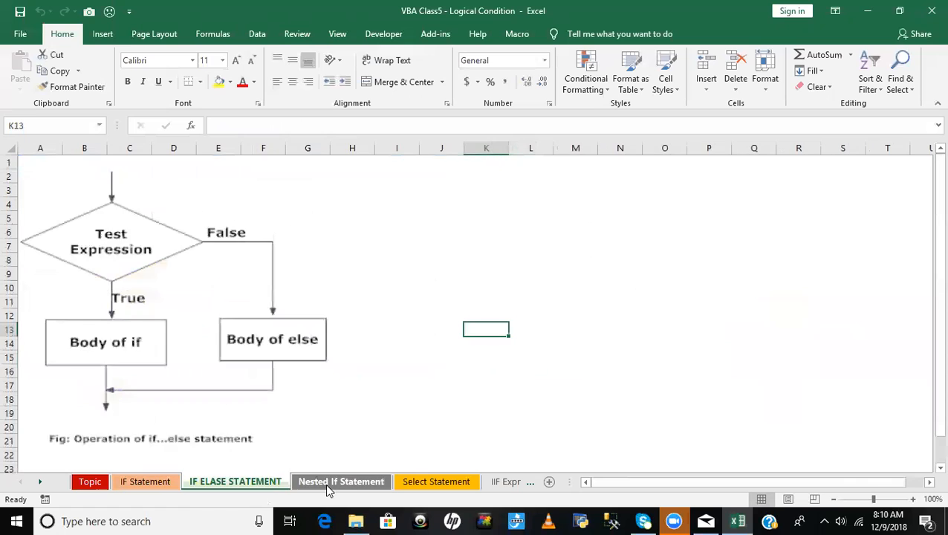
left_click(328, 485)
left_click(437, 481)
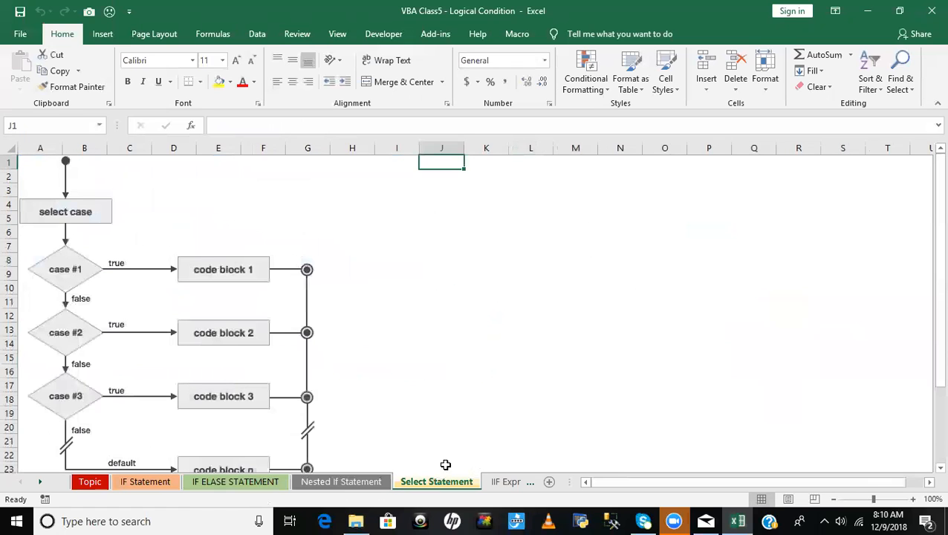
left_click(740, 342)
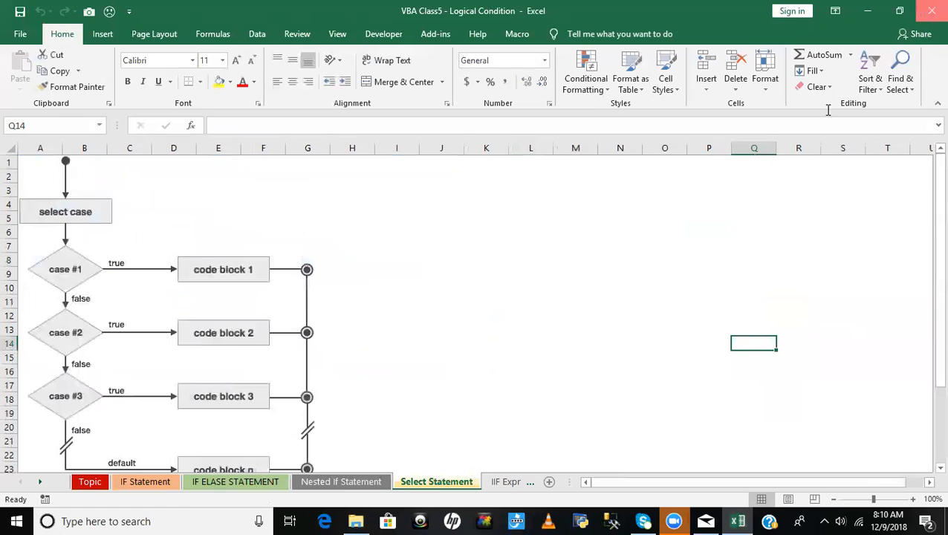
left_click(932, 11)
left_click(596, 318)
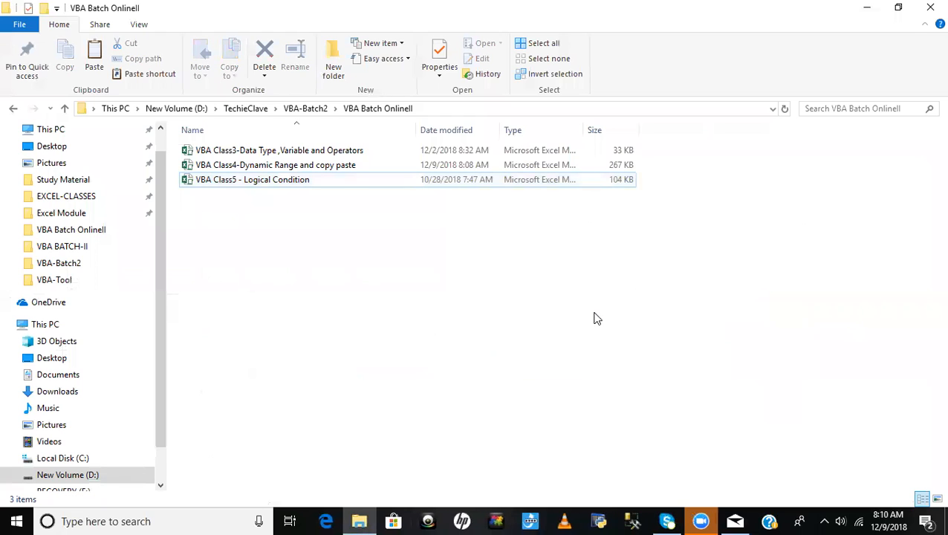